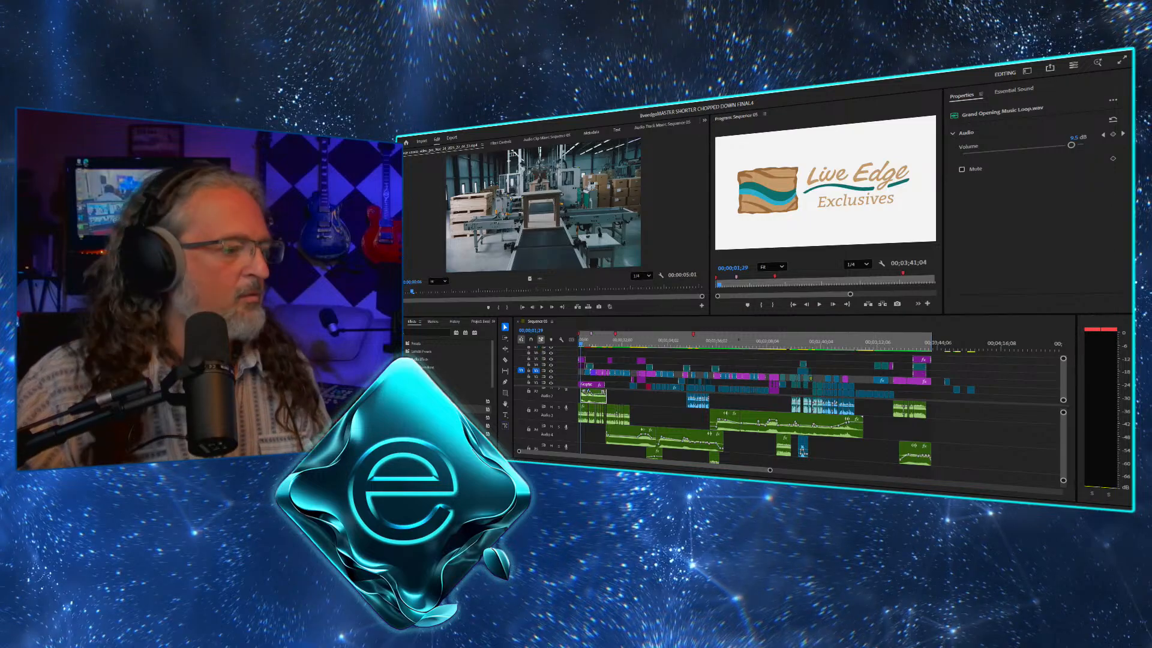
Review the first half of the sequence by scrubbing from its start and moving between edit points around the "A Passion for Rivers Emerges" title
left_click_drag(581, 342, 637, 342)
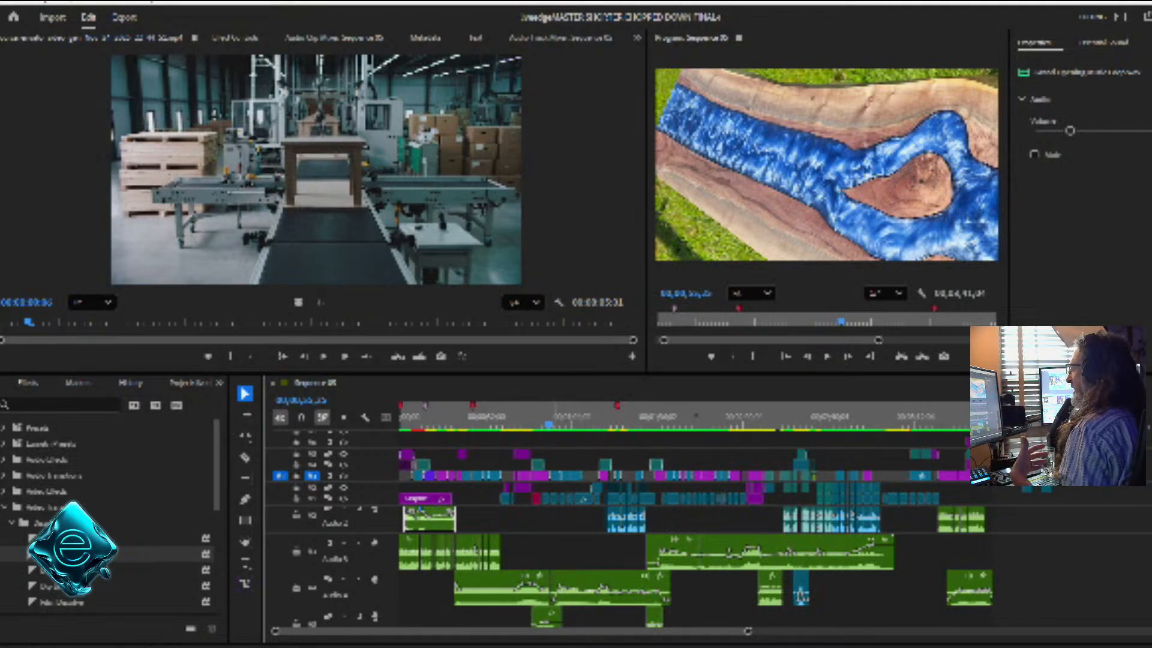
key("Down")
key("Down")
key("Up")
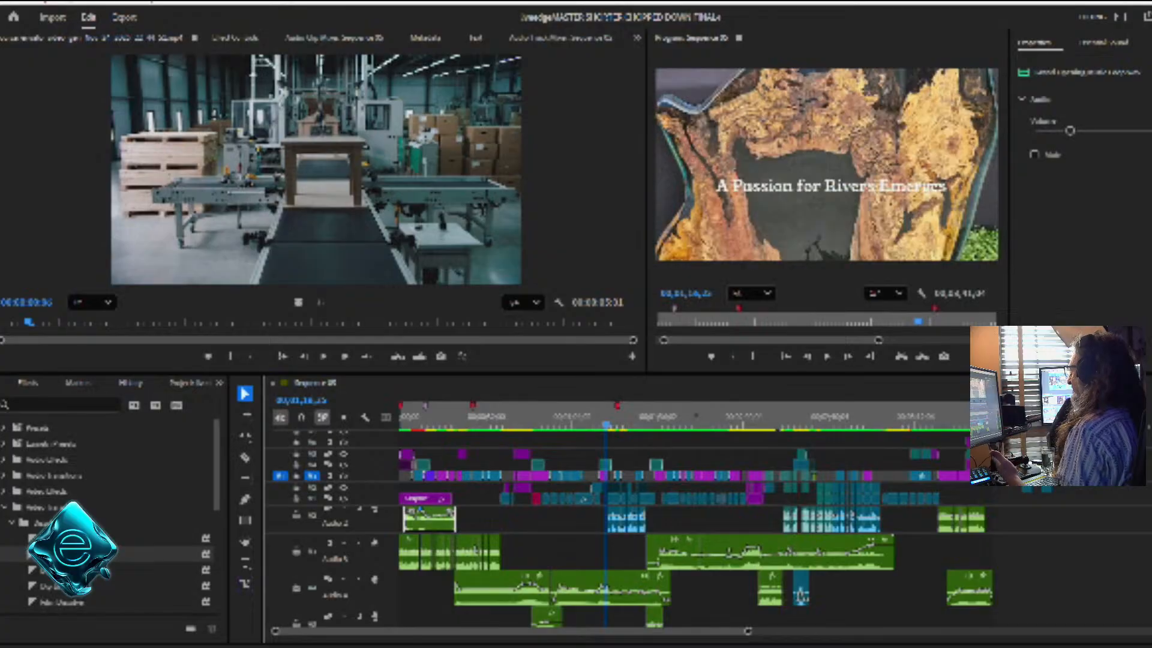
key("Up")
key("space")
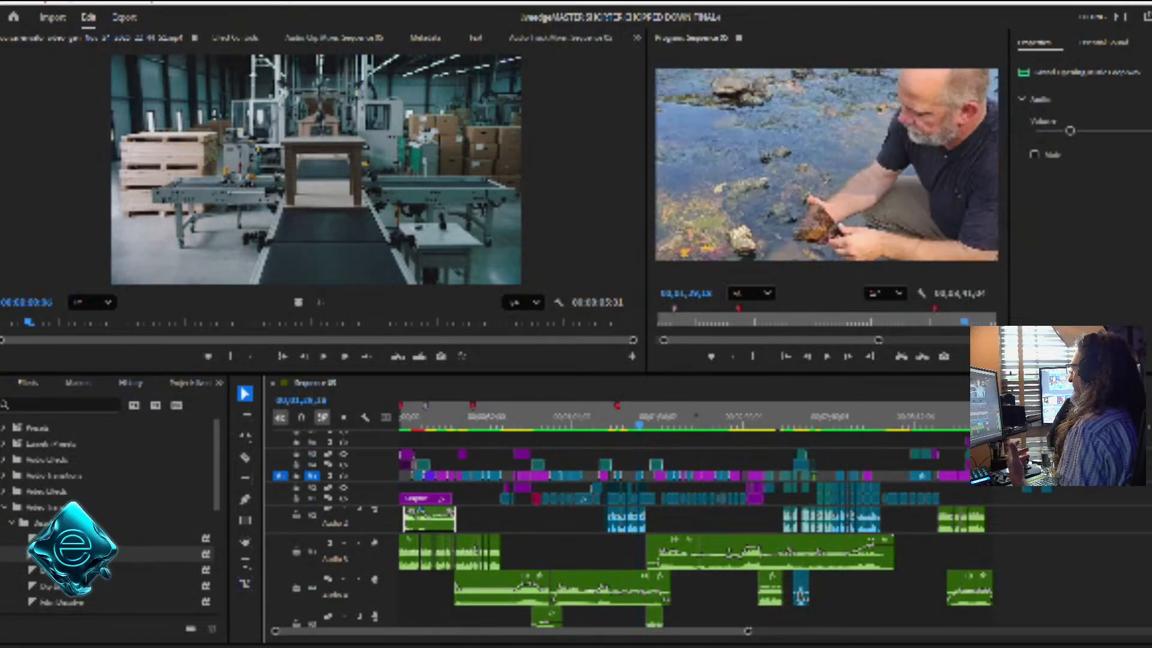
Review the second half of the sequence edit point by edit point, from the workshop shots through the interviews to the closing section
key("Down")
key("Down")
key("Down")
key("Down")
key("Down")
key("Down")
key("Down")
key("Down")
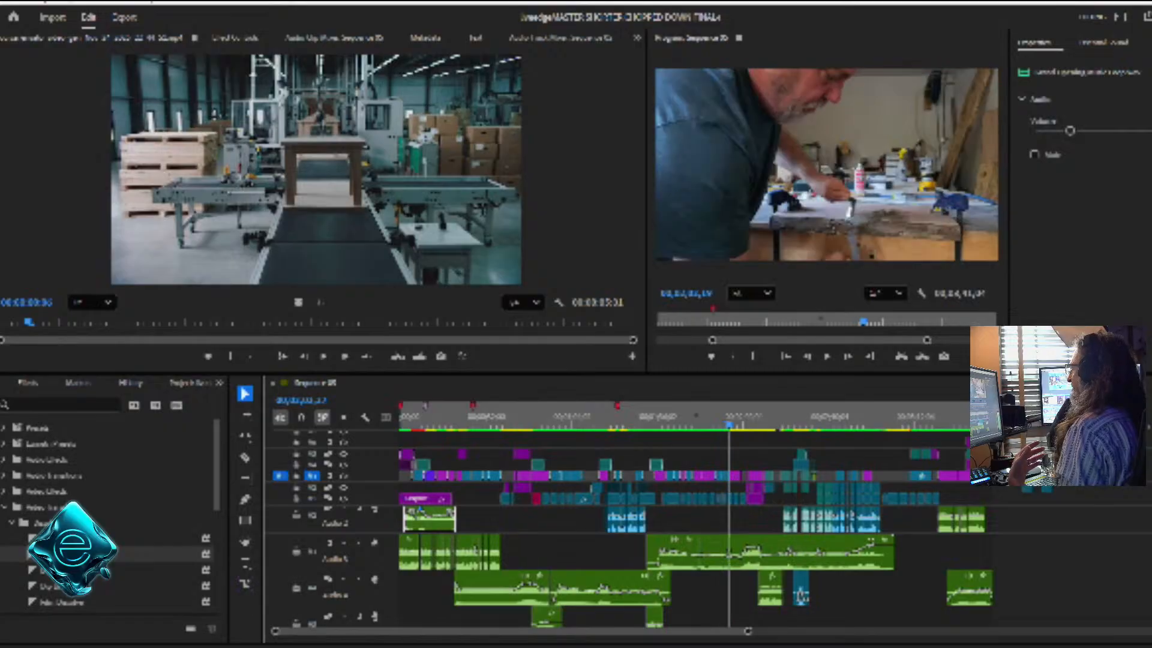
key("Down")
key("Down")
key("Down")
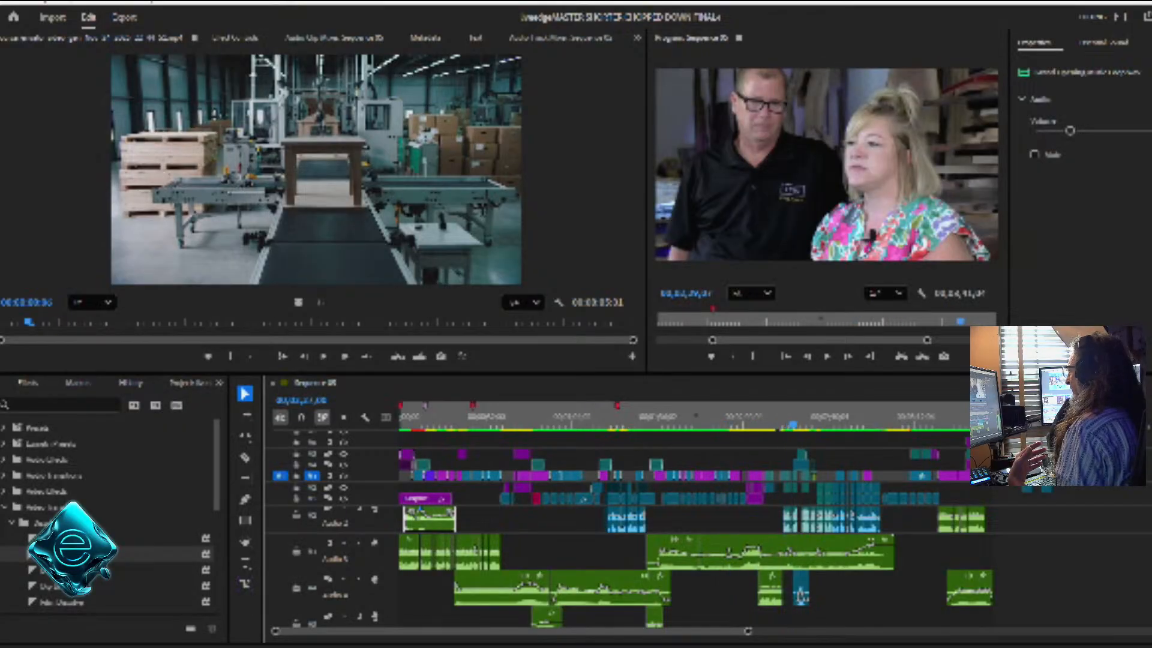
key("Down")
key("Down")
key("Down")
key("Down")
key("Down")
key("Down")
key("Down")
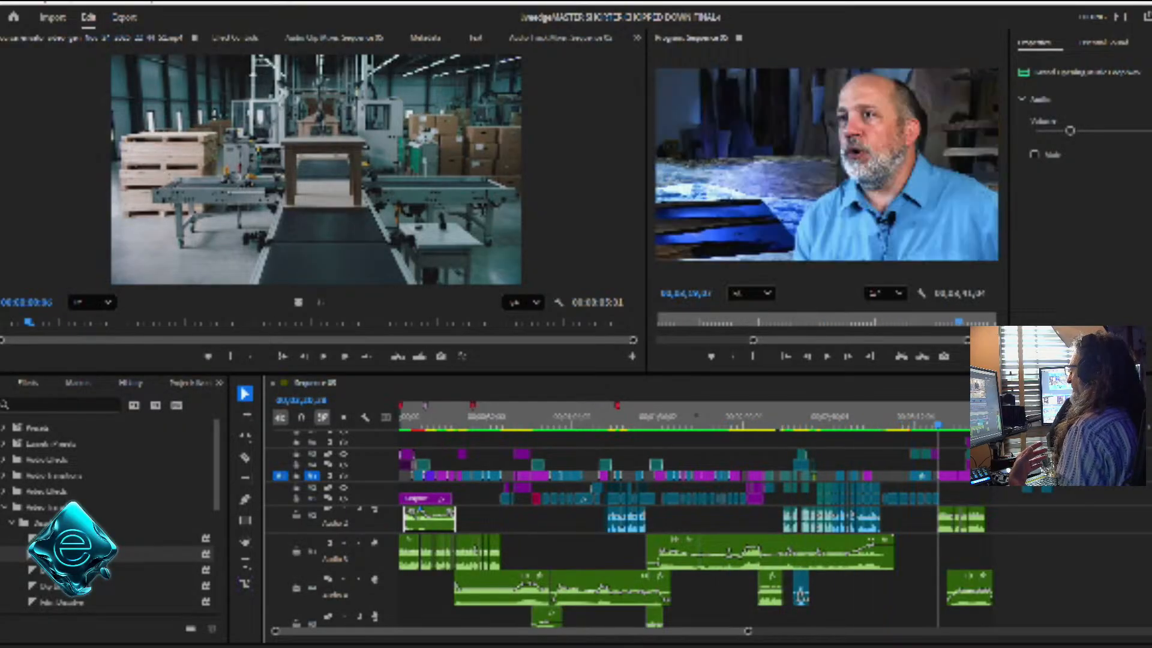
key("Down")
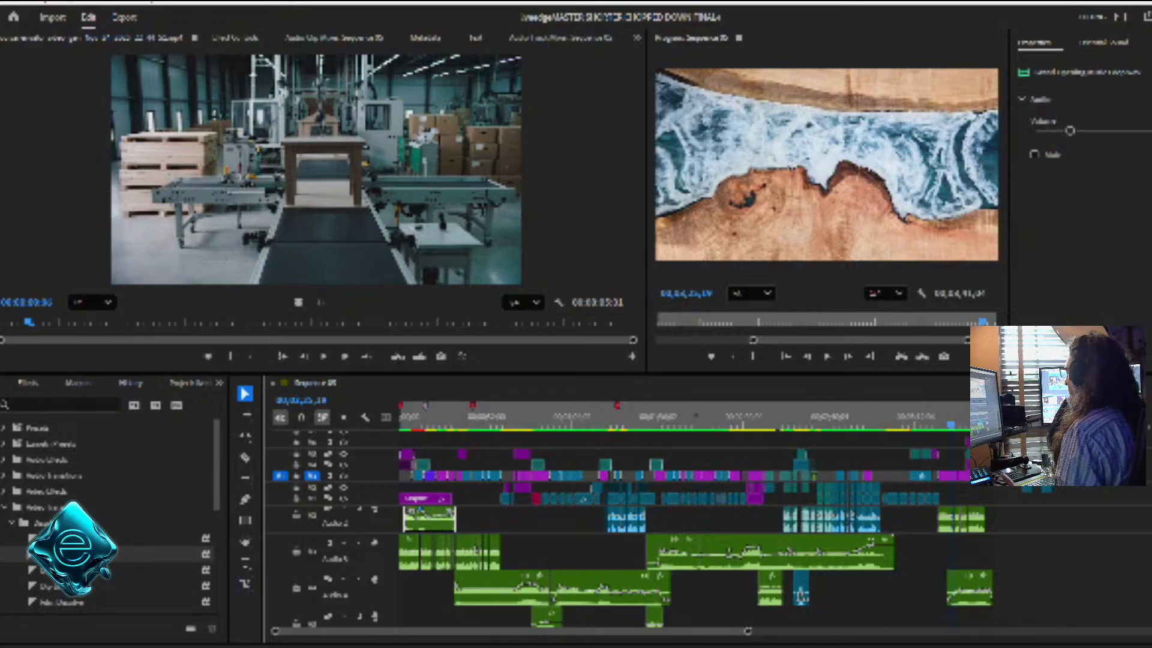
Go back through the edit points to the blue-shirt interview, then review the cuts forward to the outdoor shot in the closing section
key("Up")
key("Up")
key("Up")
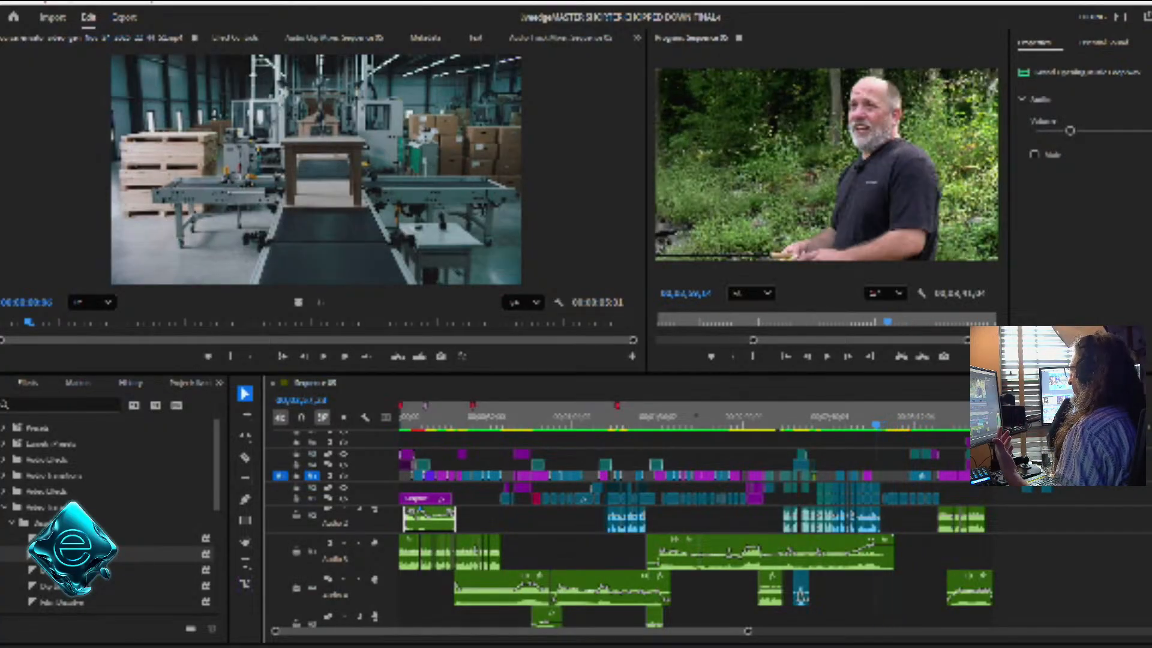
key("Up")
key("Up")
key("Up")
key("Up")
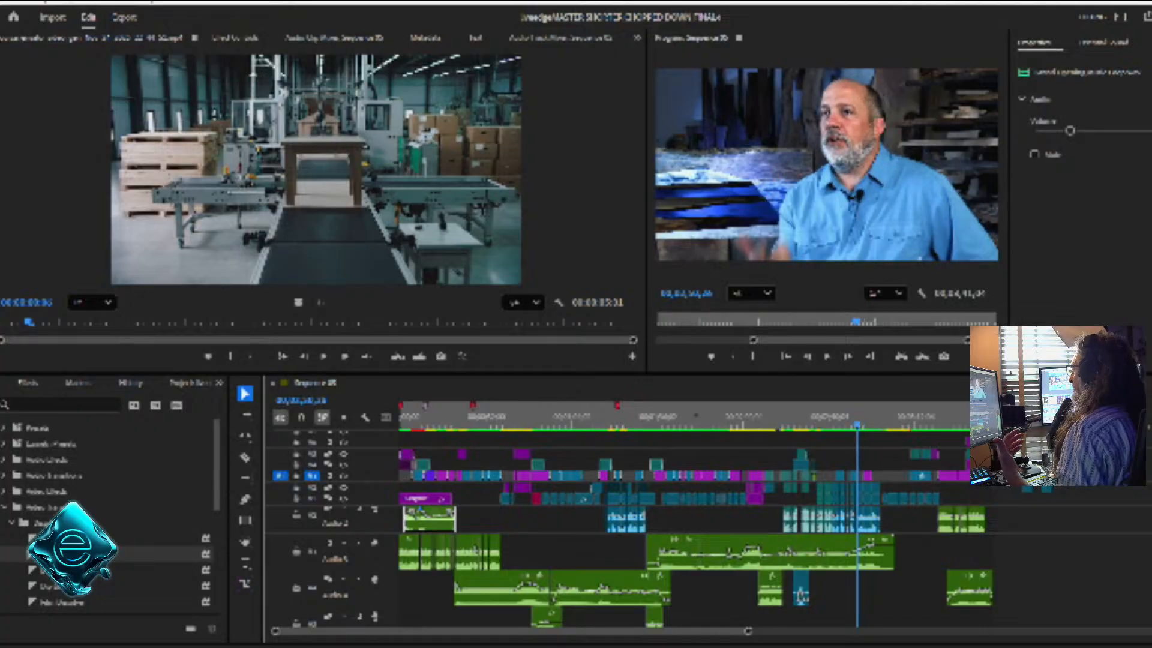
key("Down")
key("Down")
key("Down")
key("Down")
key("Down")
key("Down")
key("Down")
key("Down")
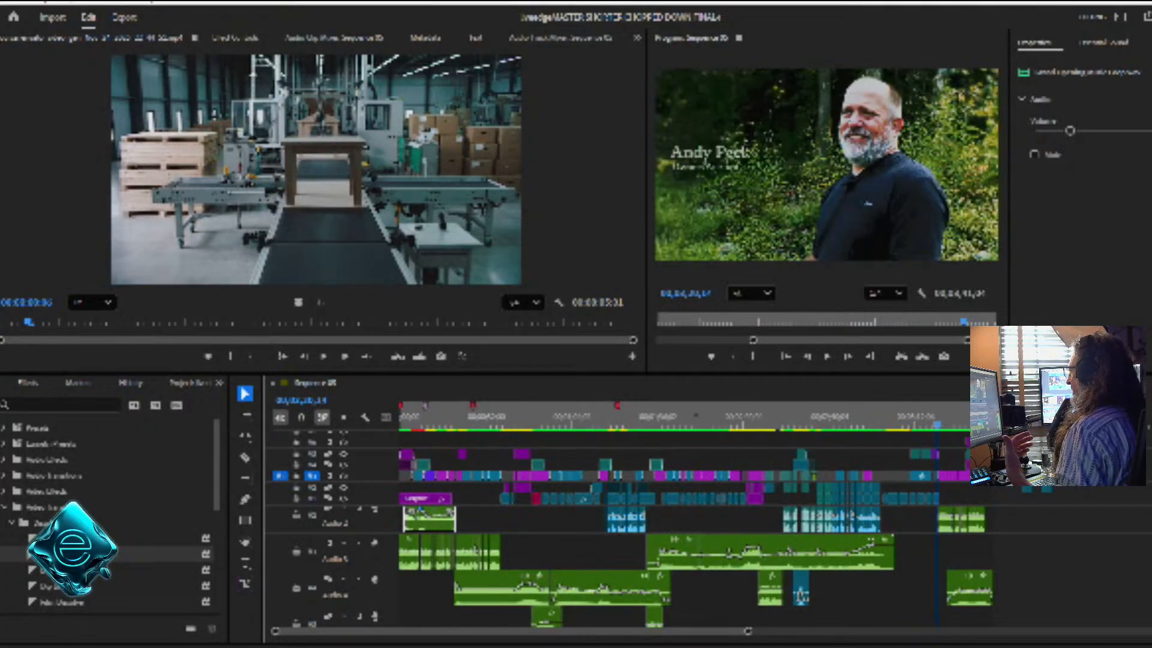
Examine the cuts between the "Building Your Legacy" title and the river-table close-up that follows it
key("Up")
key("Up")
key("Up")
key("l")
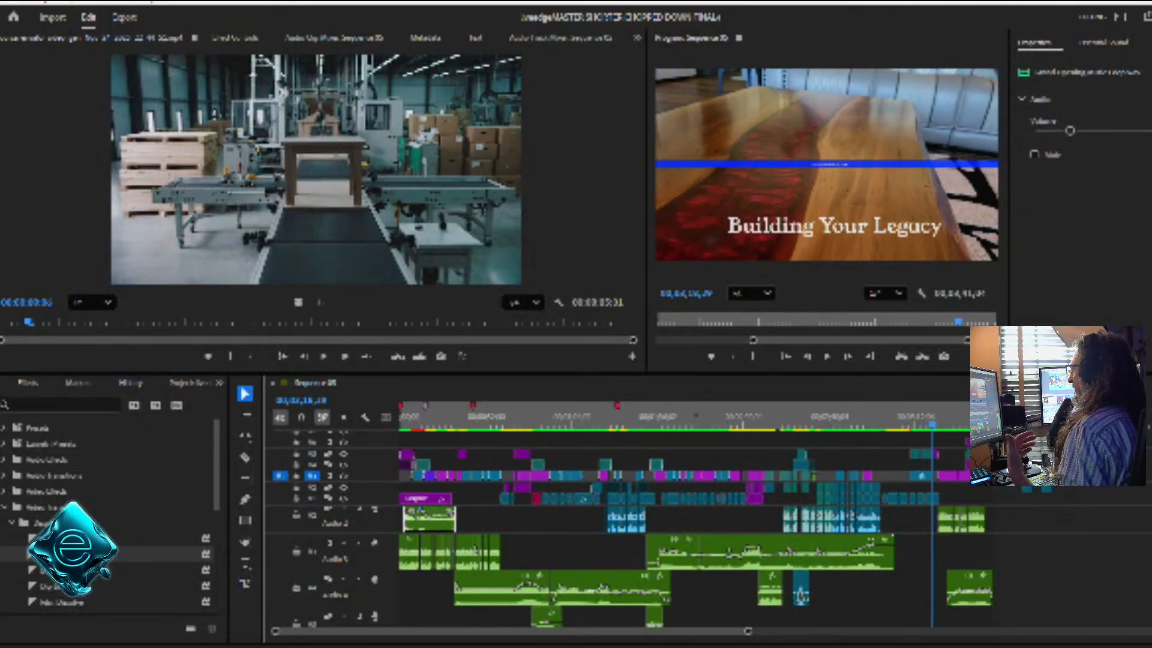
key("Up")
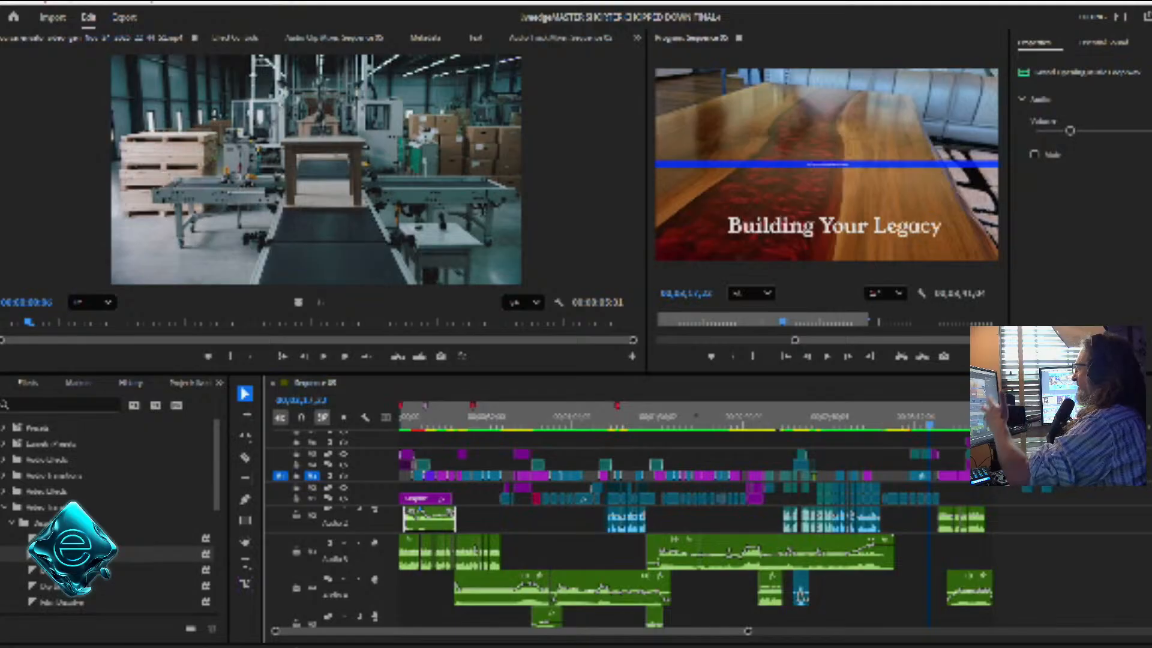
key("Down")
key("Down")
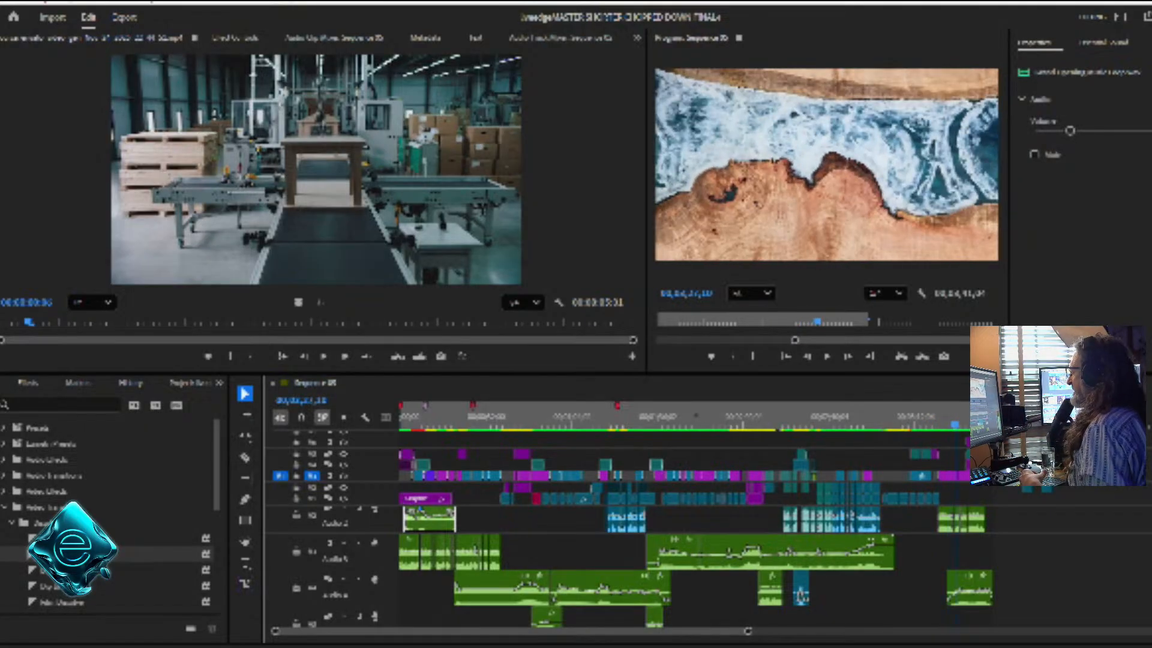
key("Up")
key("Down")
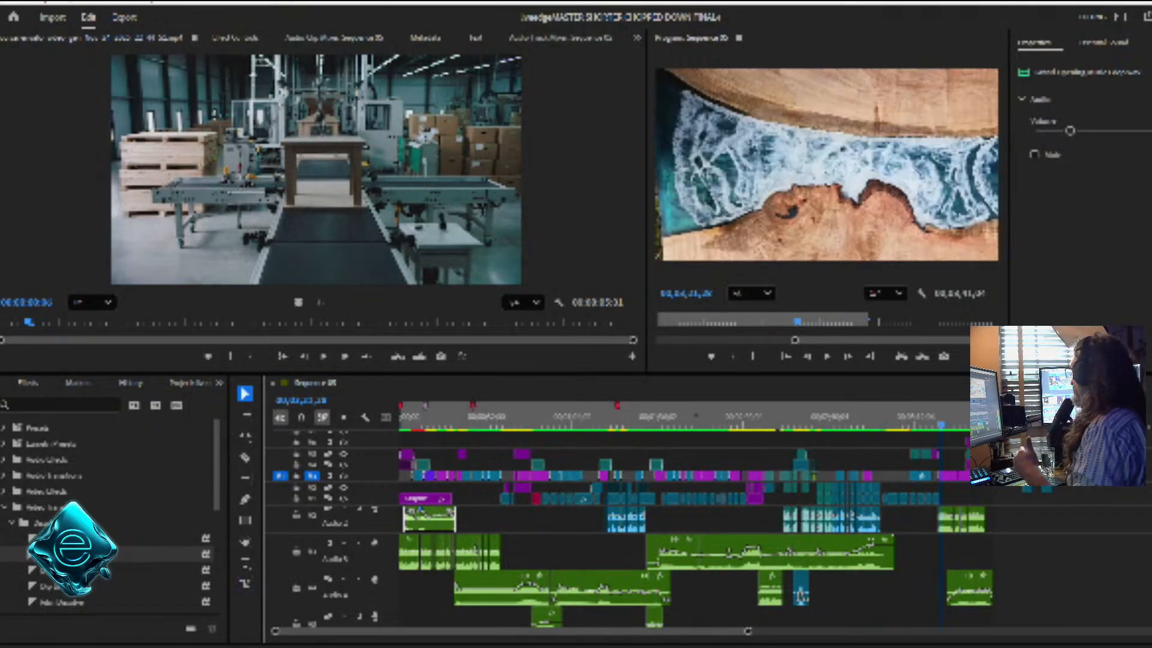
key("Down")
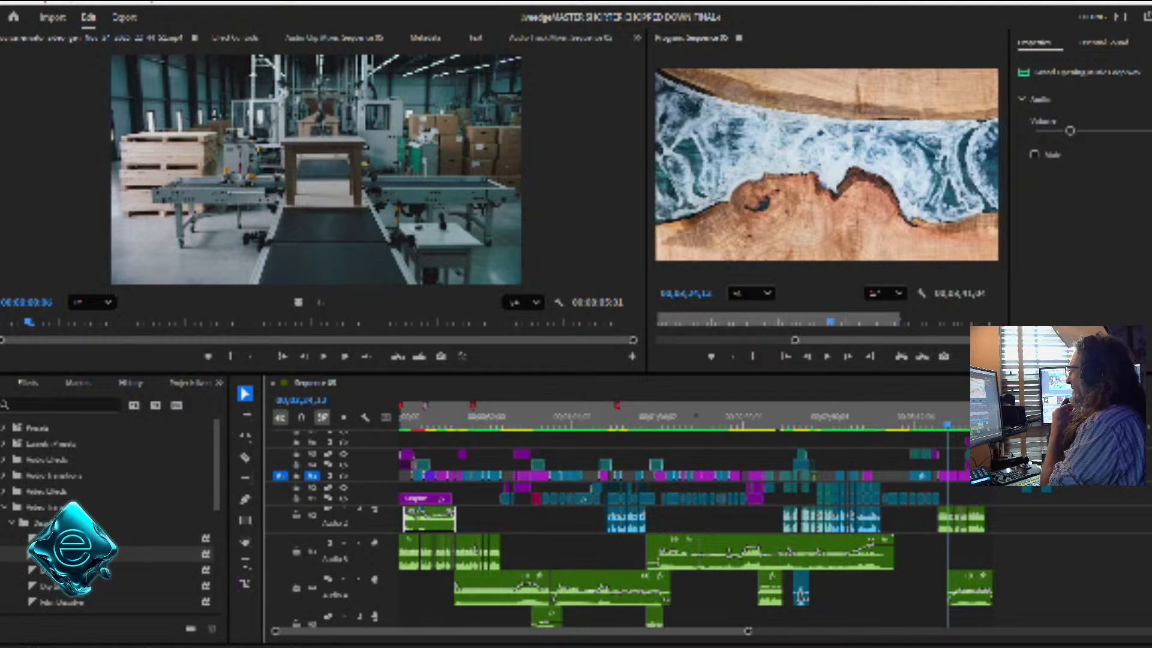
key("Up")
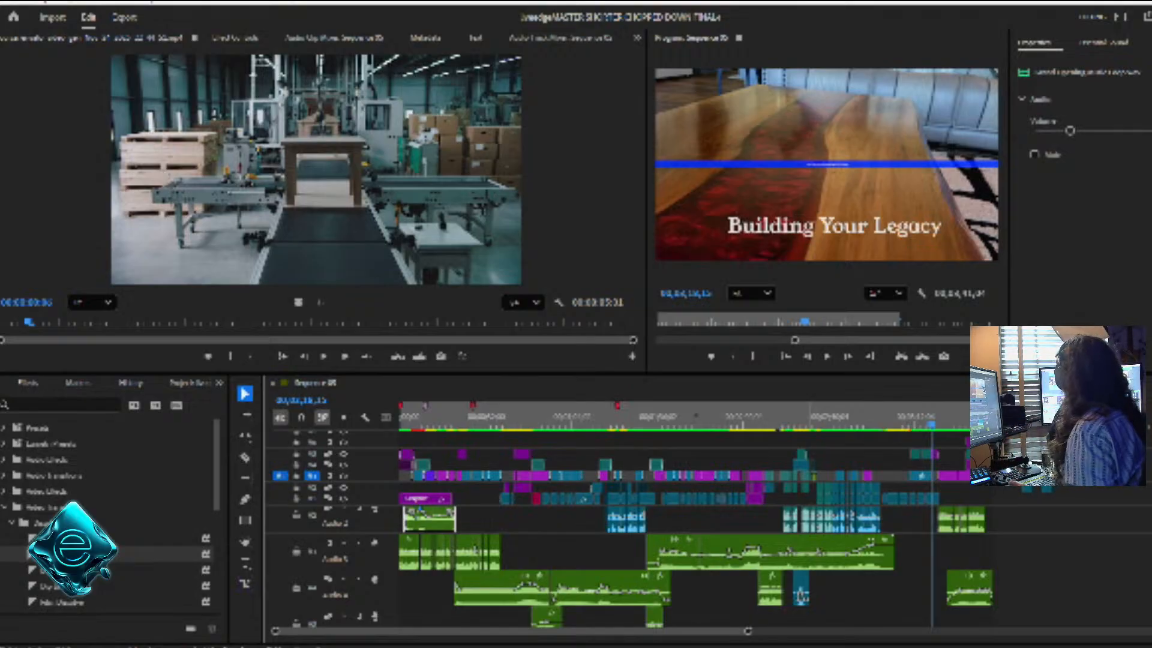
Return to the sequence start, magnify the opening clips on the timeline and play the Live Edge Exclusives logo intro
key("Home")
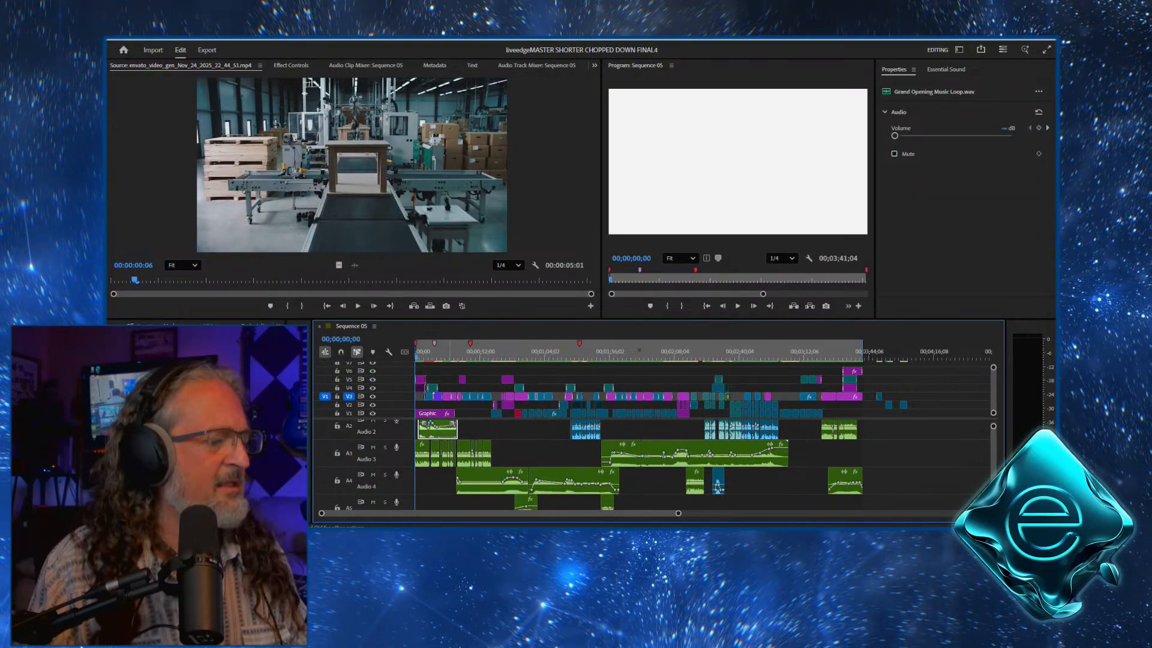
left_click(422, 355)
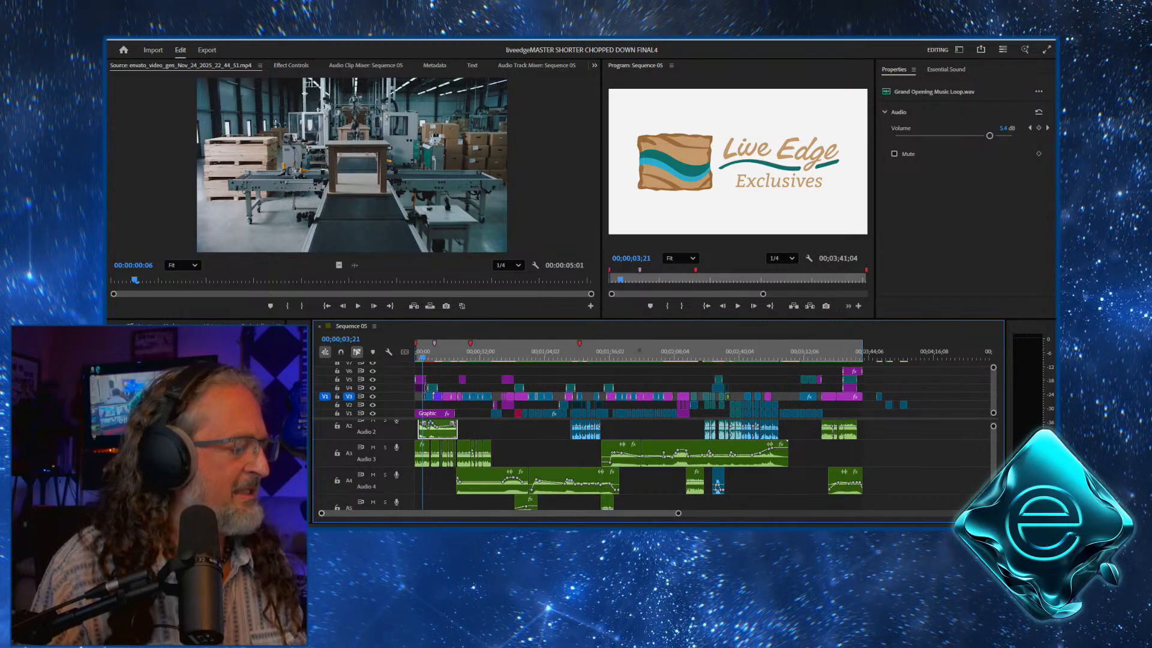
left_click_drag(678, 513, 390, 513)
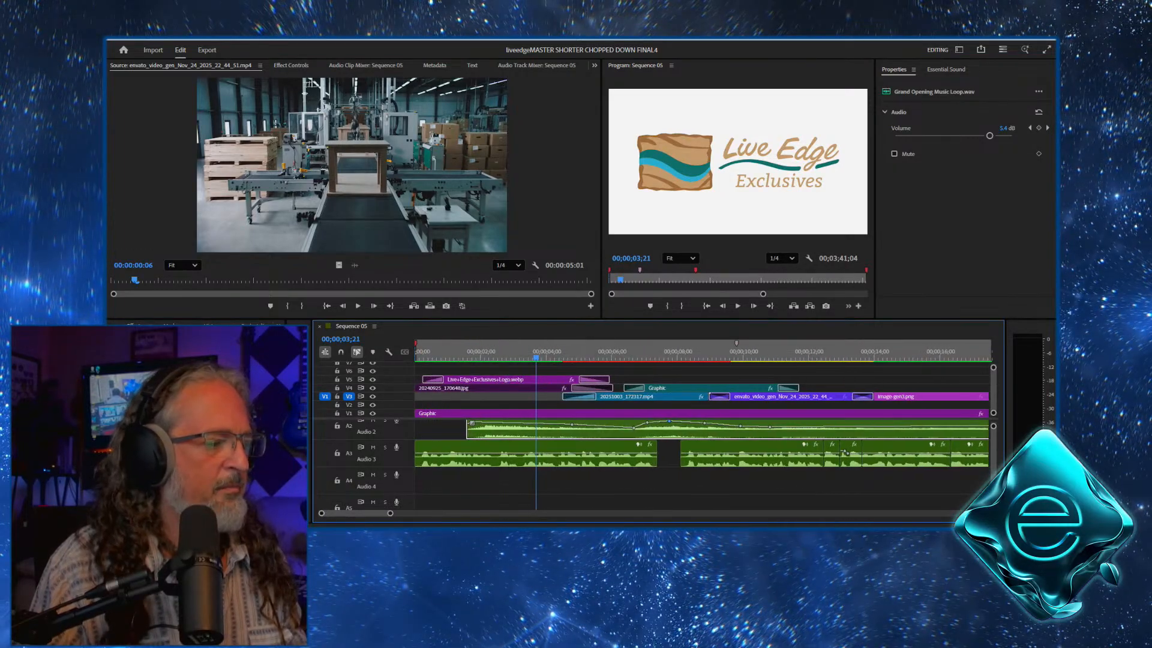
key("space")
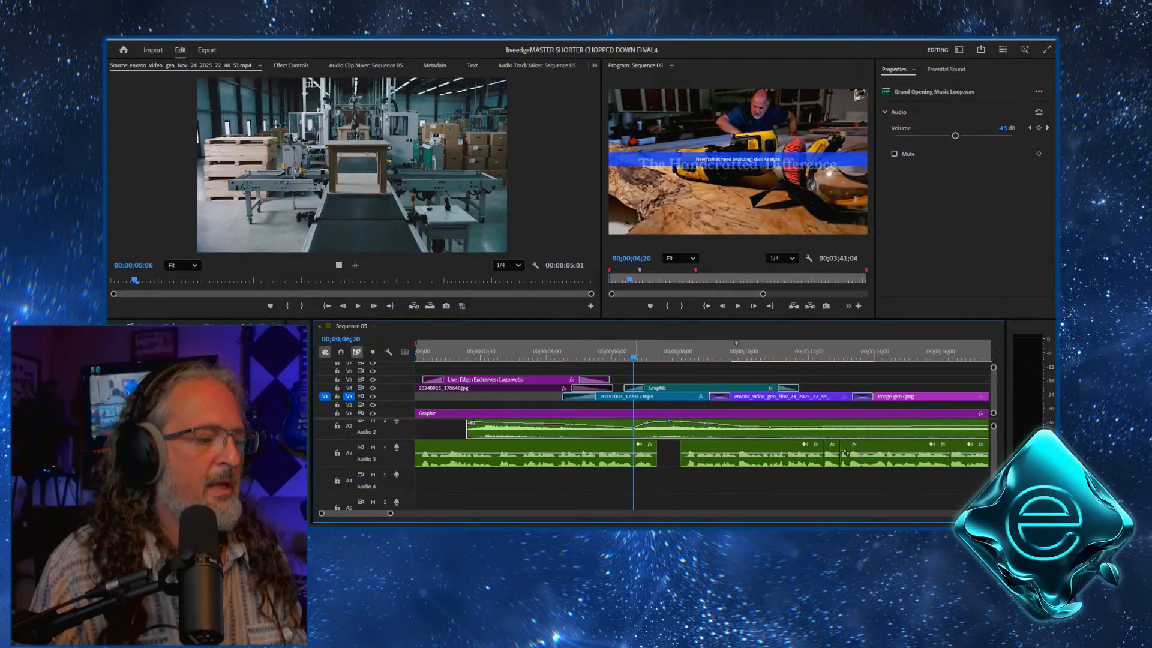
Check the transition duration at the "The Handcrafted Difference" title, then play the sequence through the factory clip
double_click(845, 452)
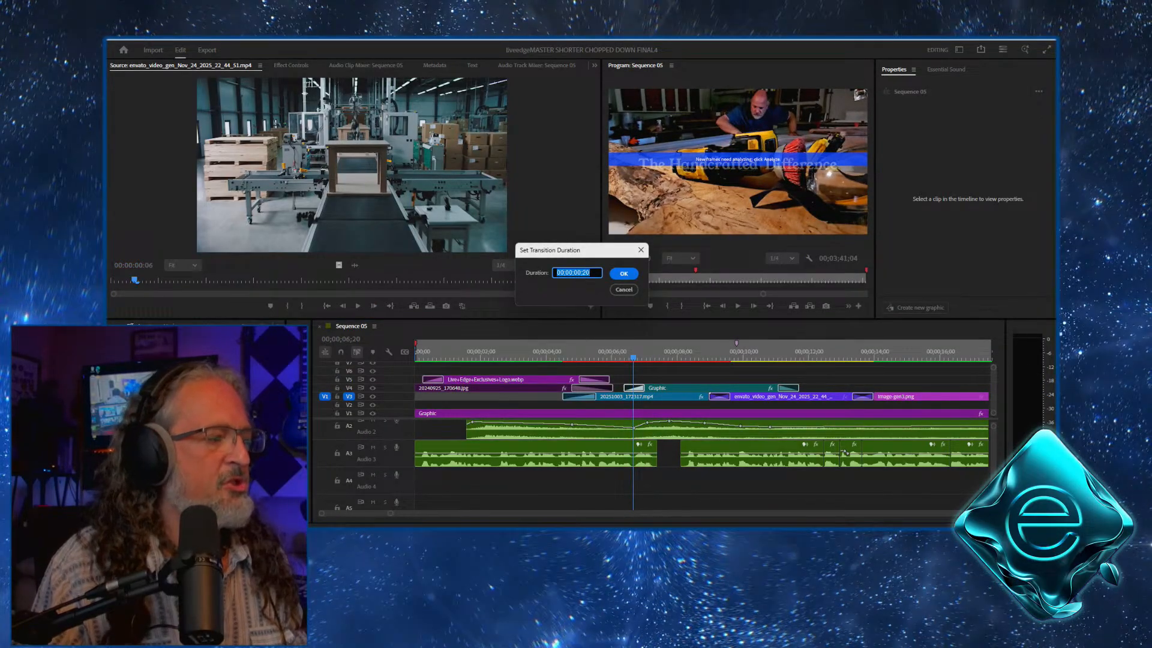
key("Return")
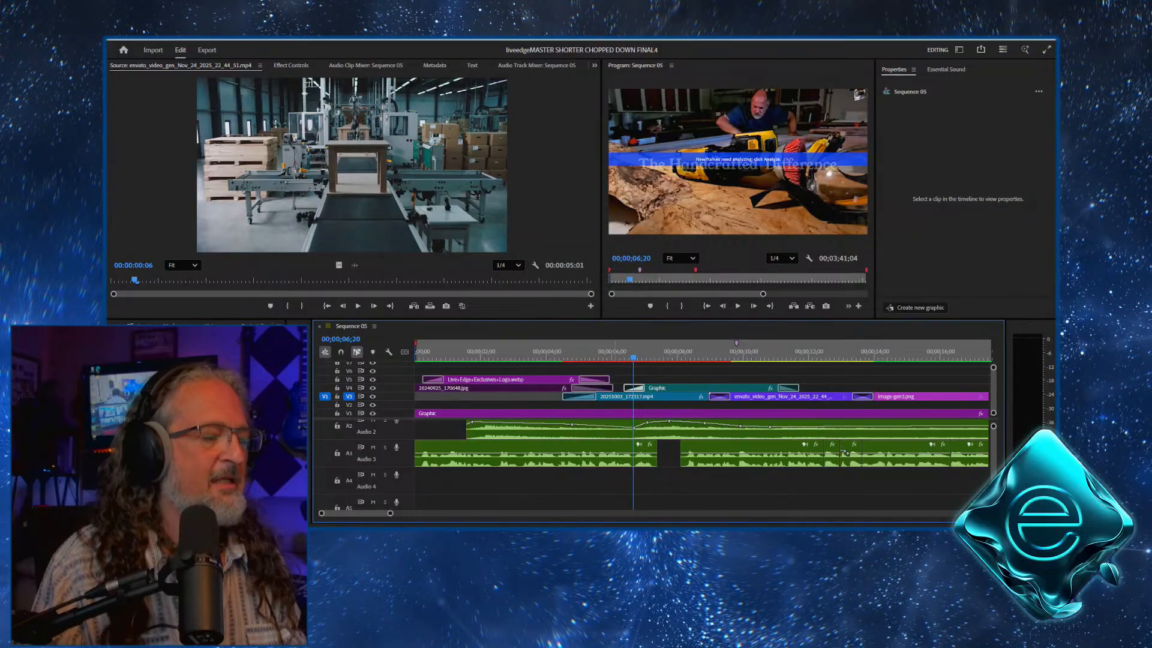
key("j")
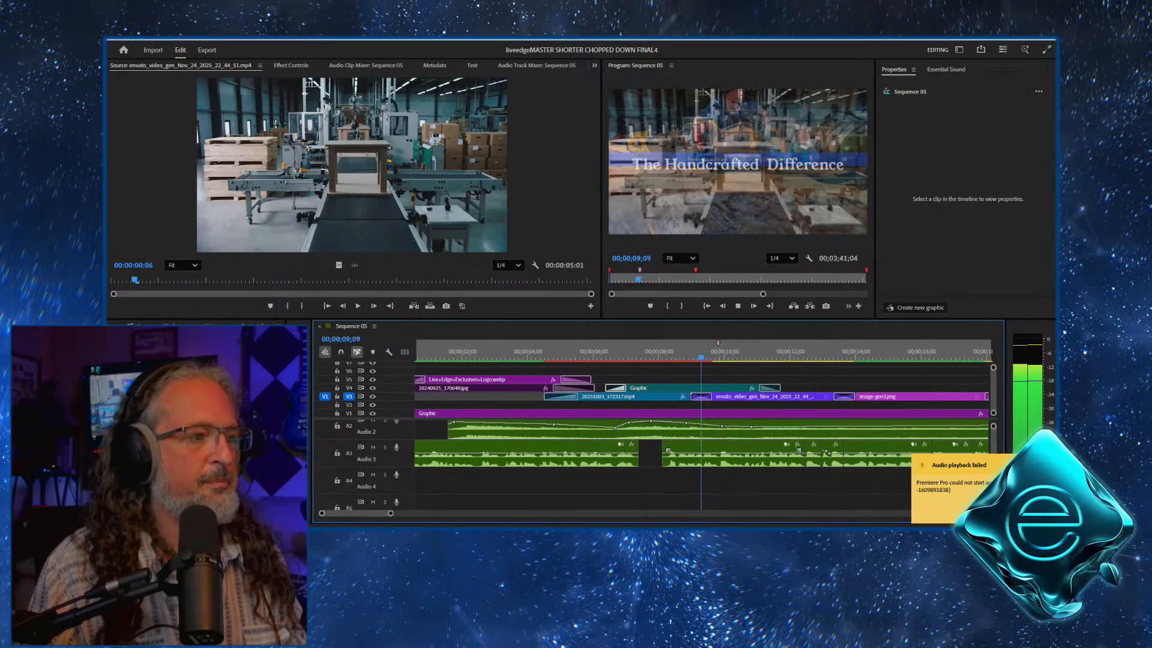
key("space")
left_click(737, 306)
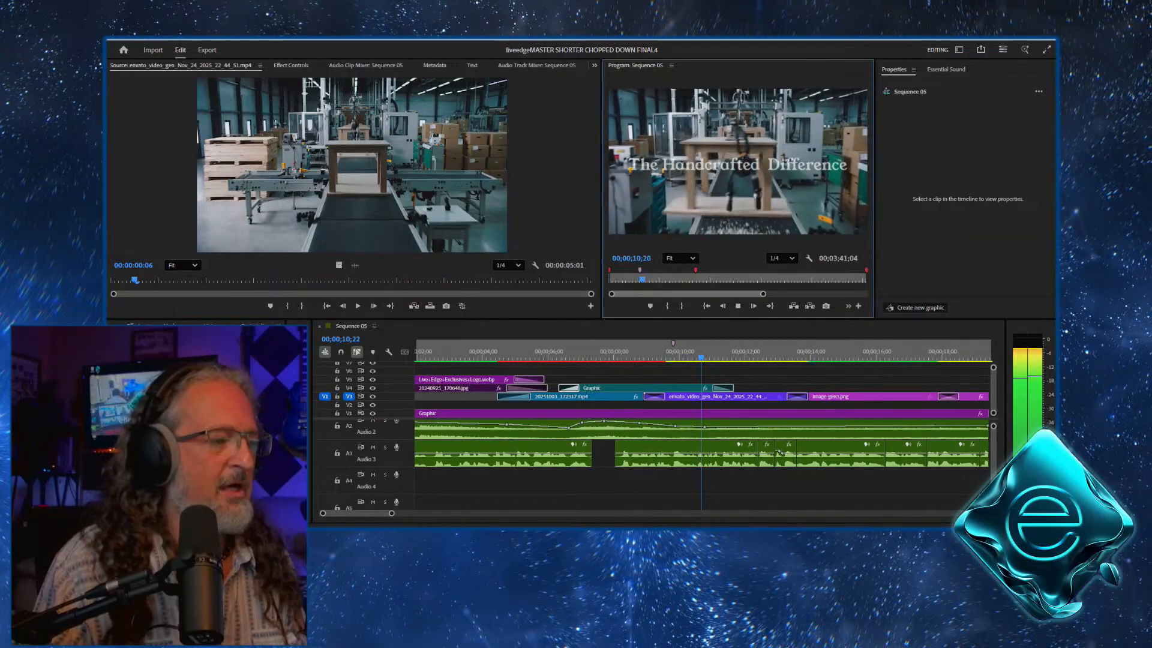
key("space")
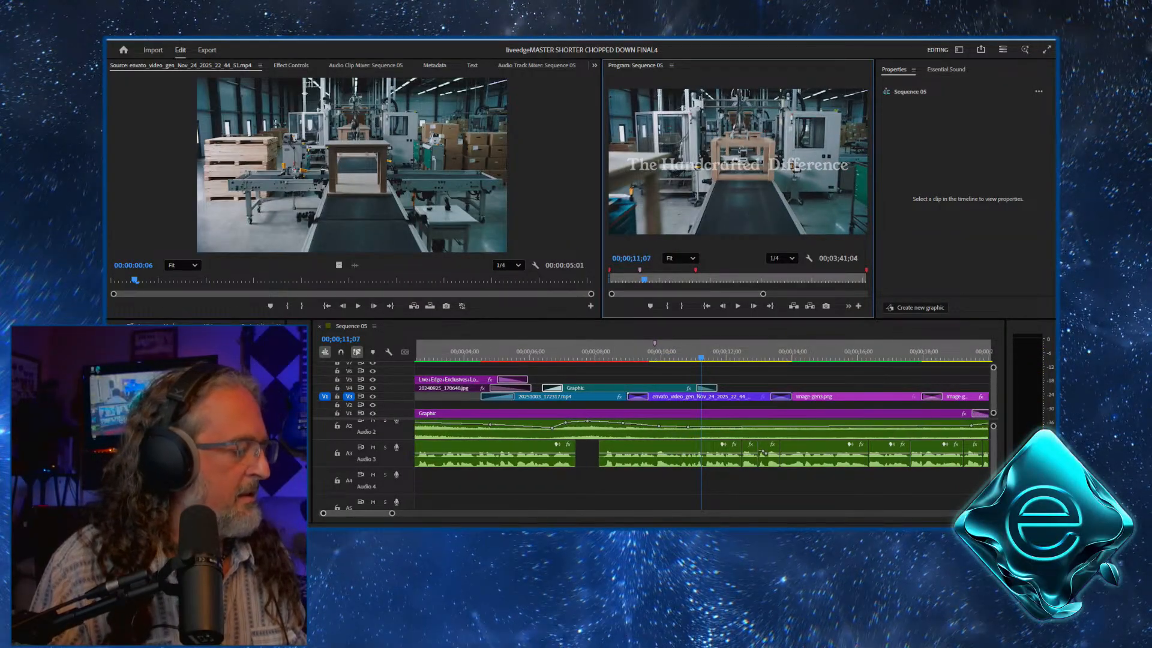
Show more of the timeline and play the opening from the sequence start, rechecking the factory conveyor clip
key("minus")
key("Home")
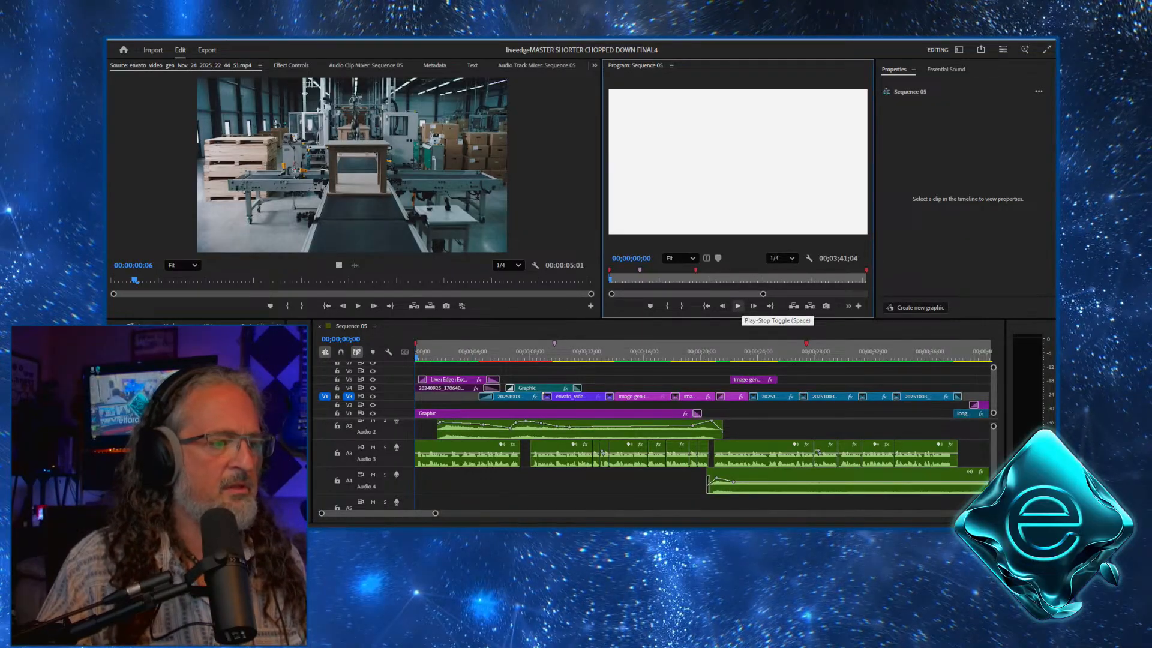
left_click(737, 306)
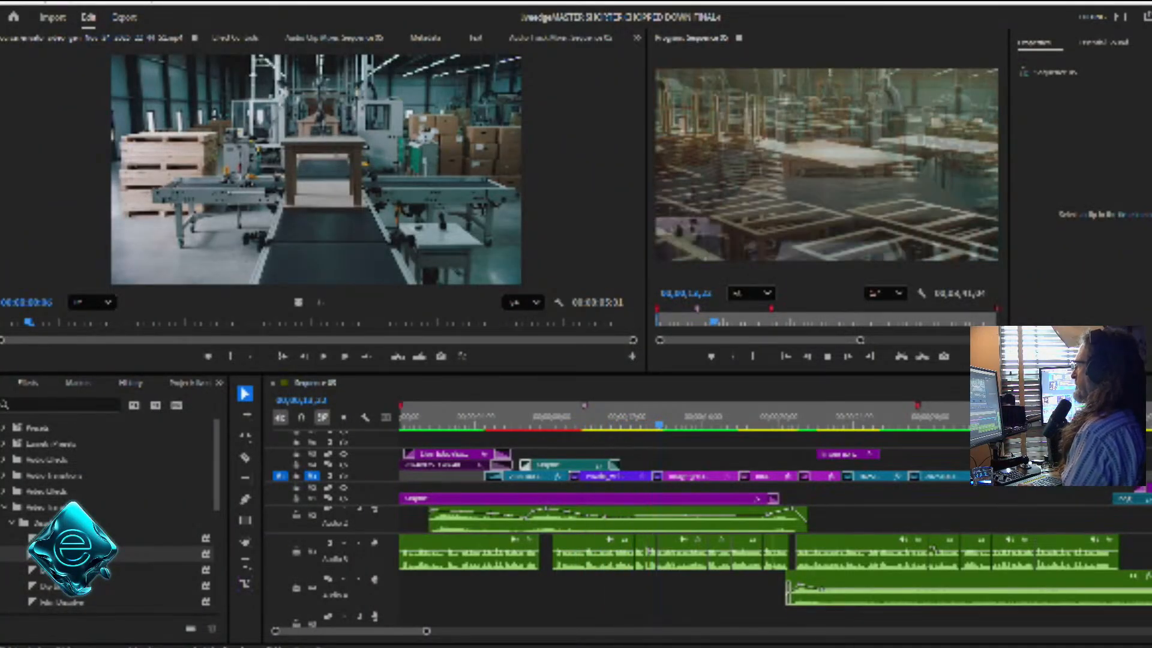
left_click(618, 420)
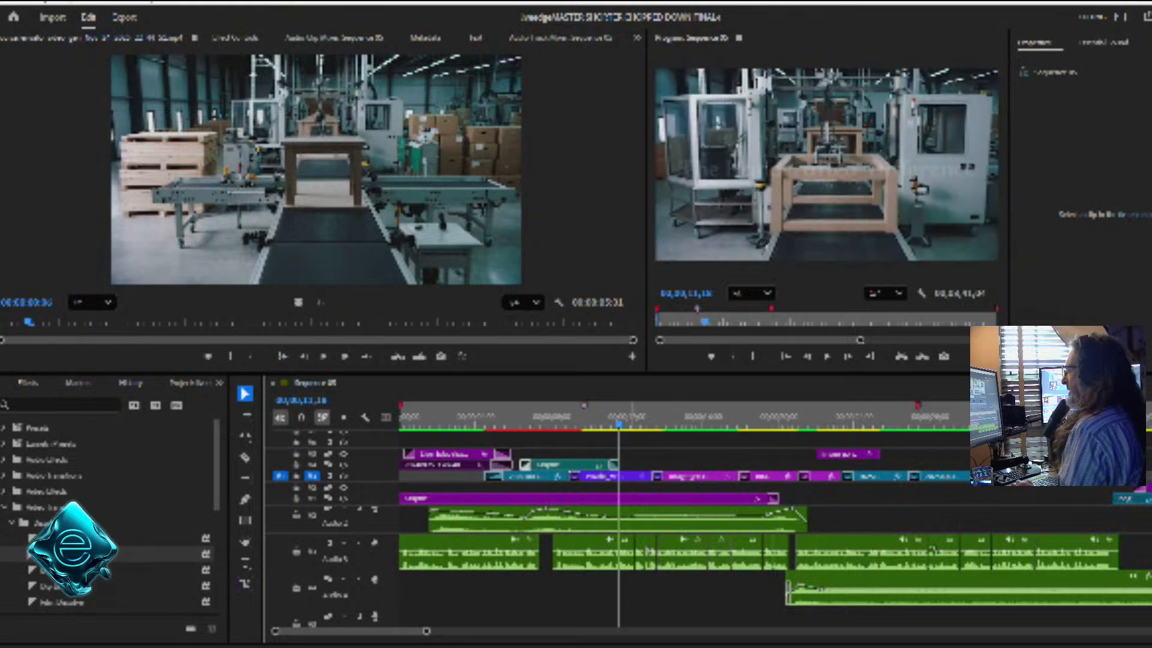
key("Home")
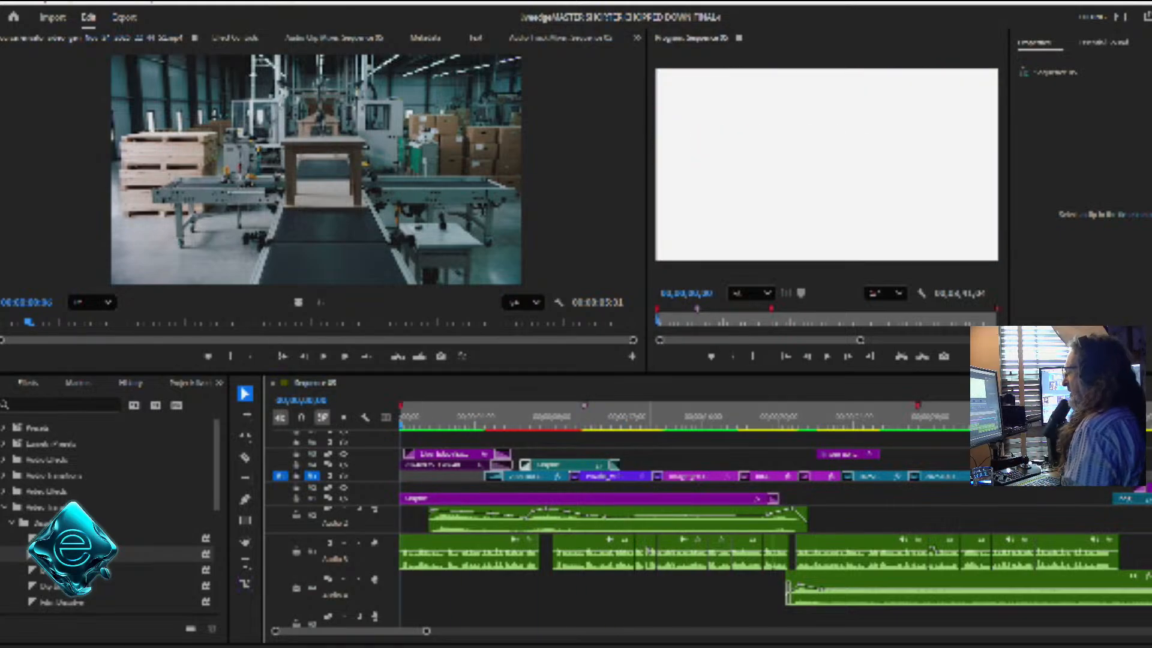
key("space")
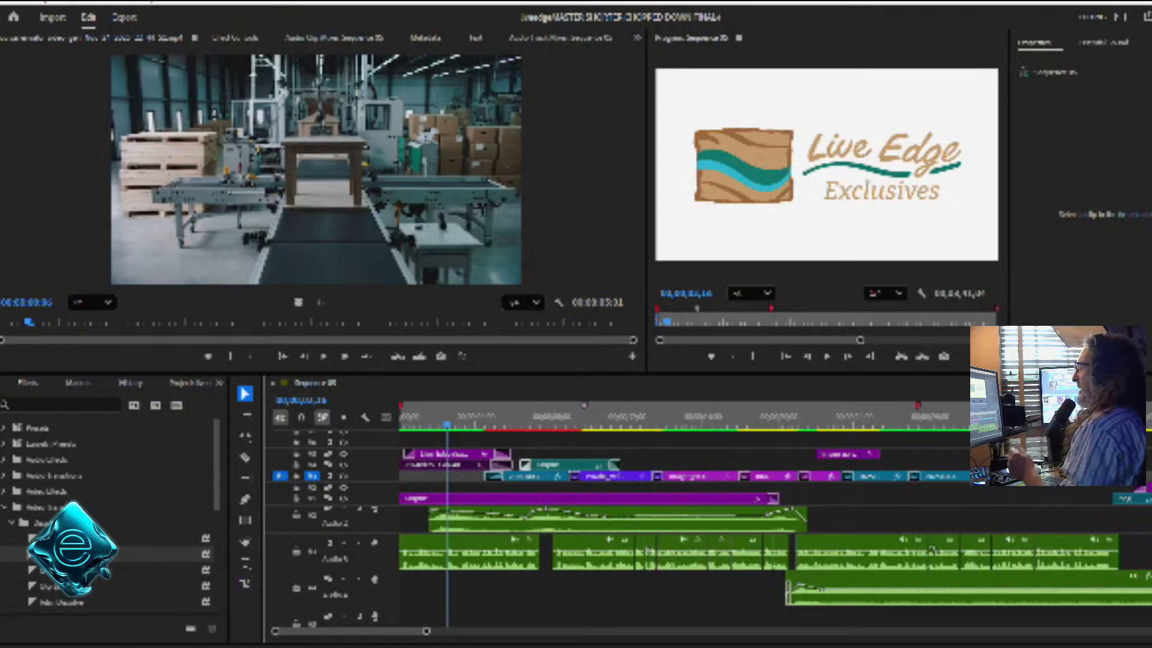
Replay the logo intro from the sequence start and enlarge the source and program monitors above the timeline
key("Home")
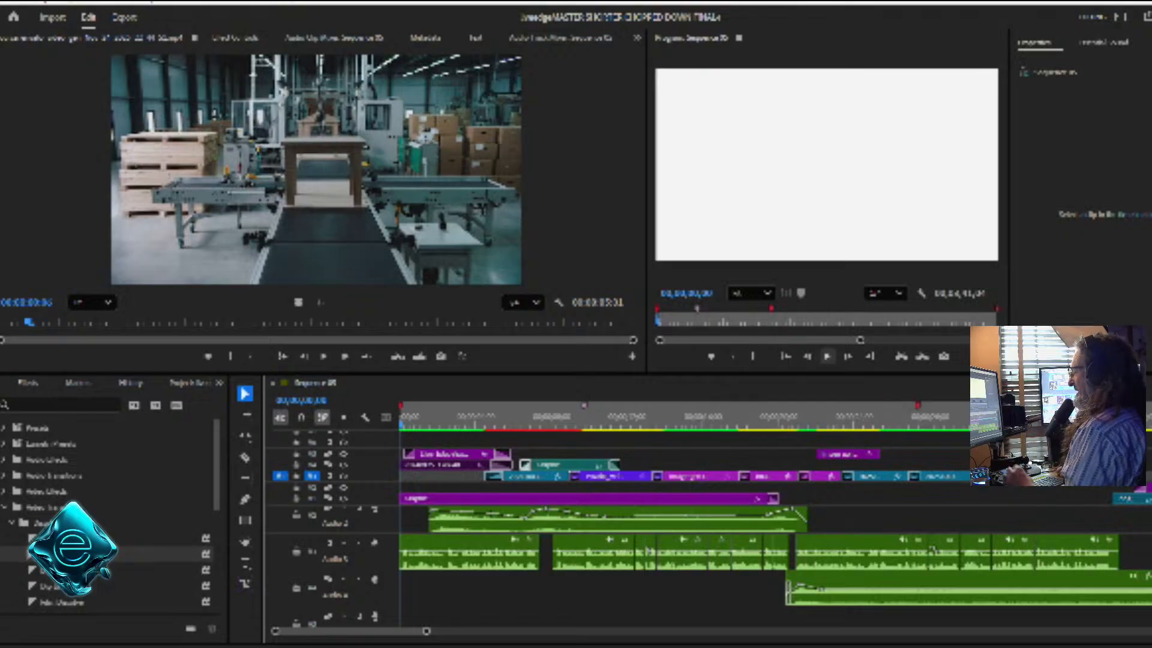
left_click(826, 357)
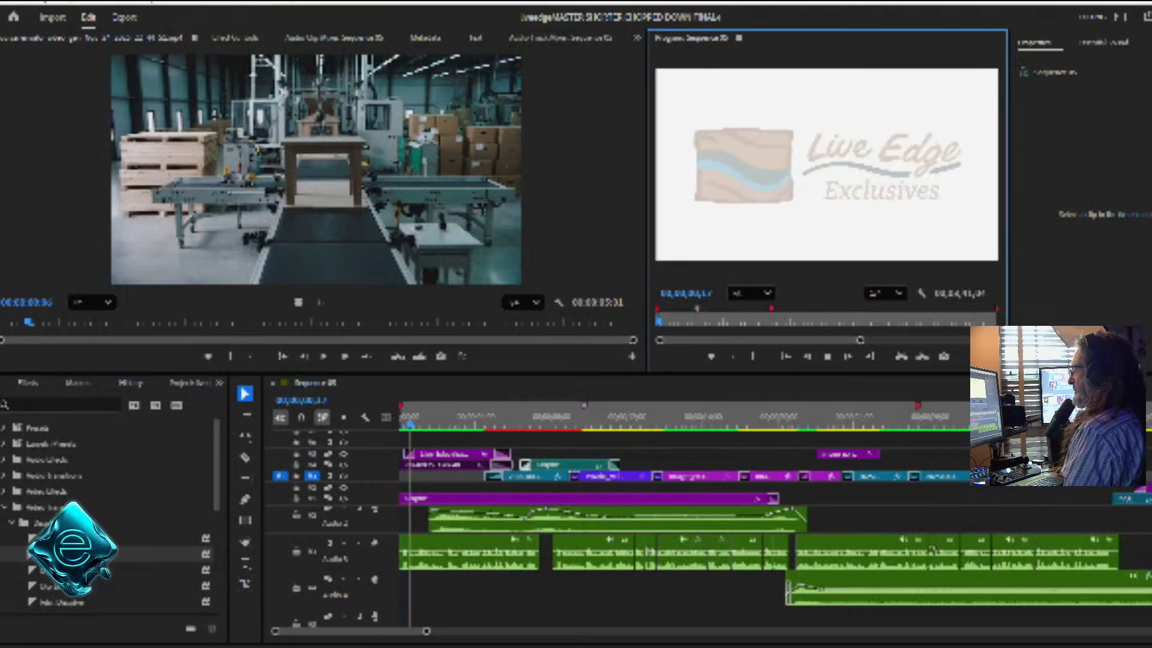
left_click(401, 417)
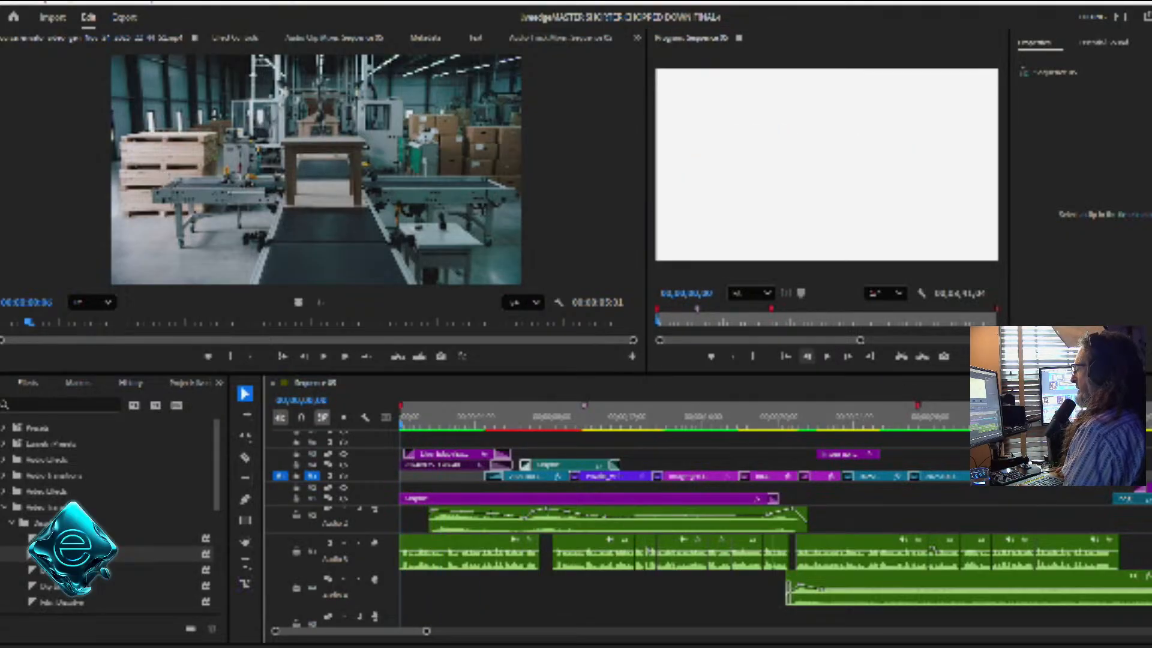
left_click(826, 356)
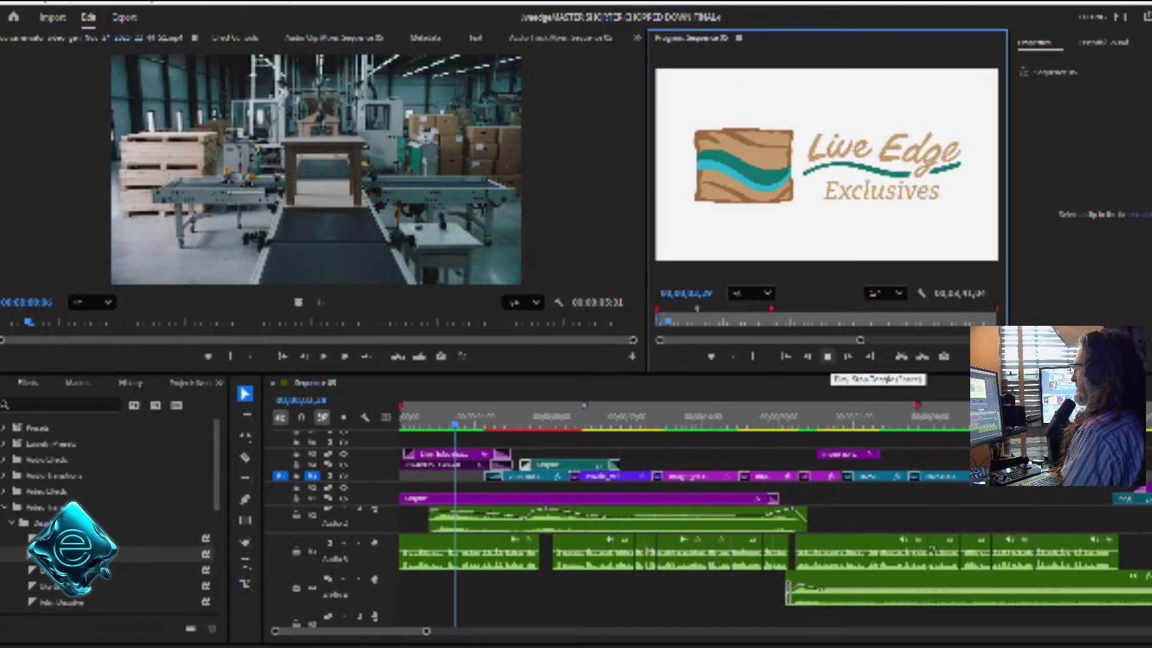
left_click_drag(600, 373, 600, 423)
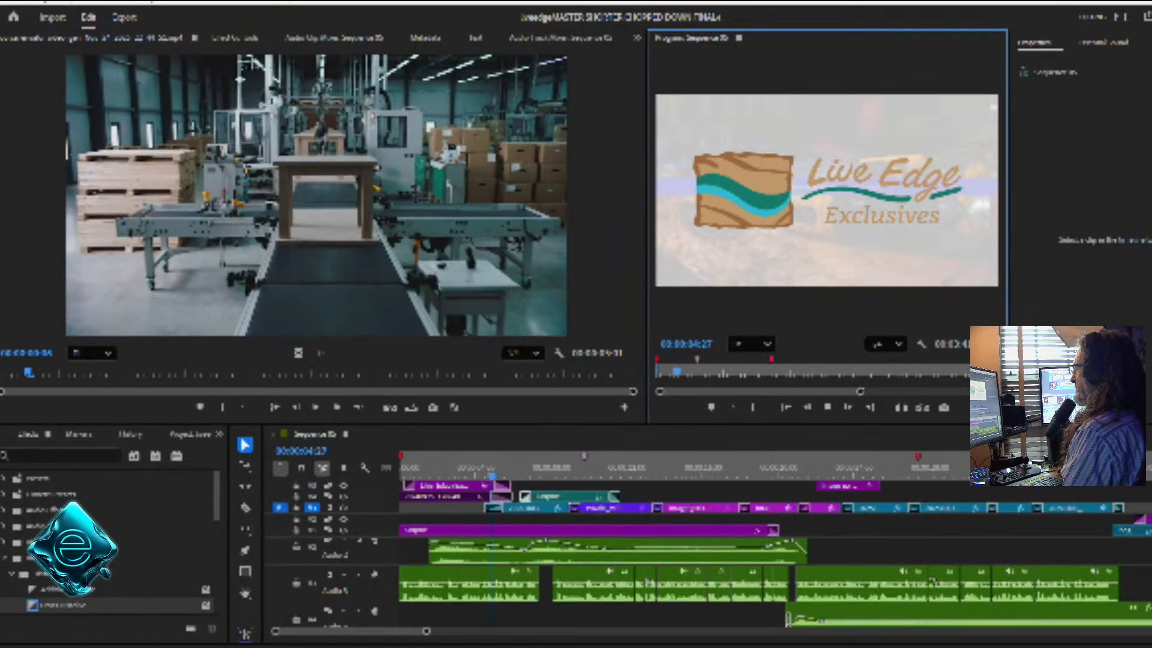
Enlarge the program monitor and disable the Warp Stabilizer effect on the workshop clip beneath "The Handcrafted Difference" title
left_click_drag(1007, 240, 1151, 240)
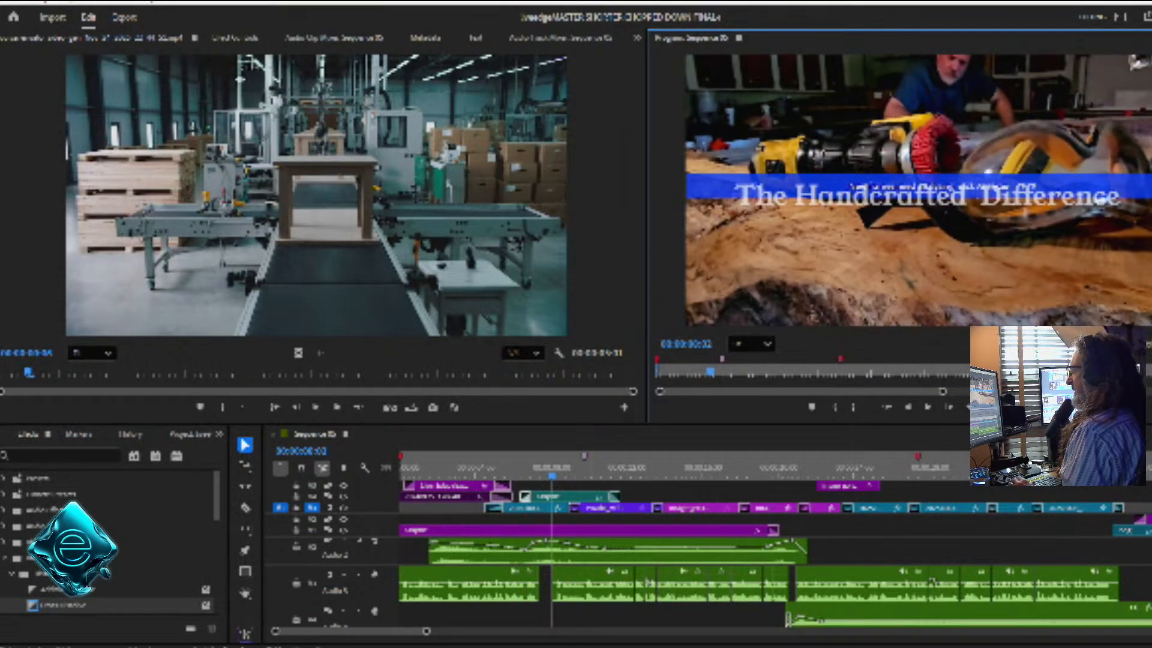
left_click(528, 508)
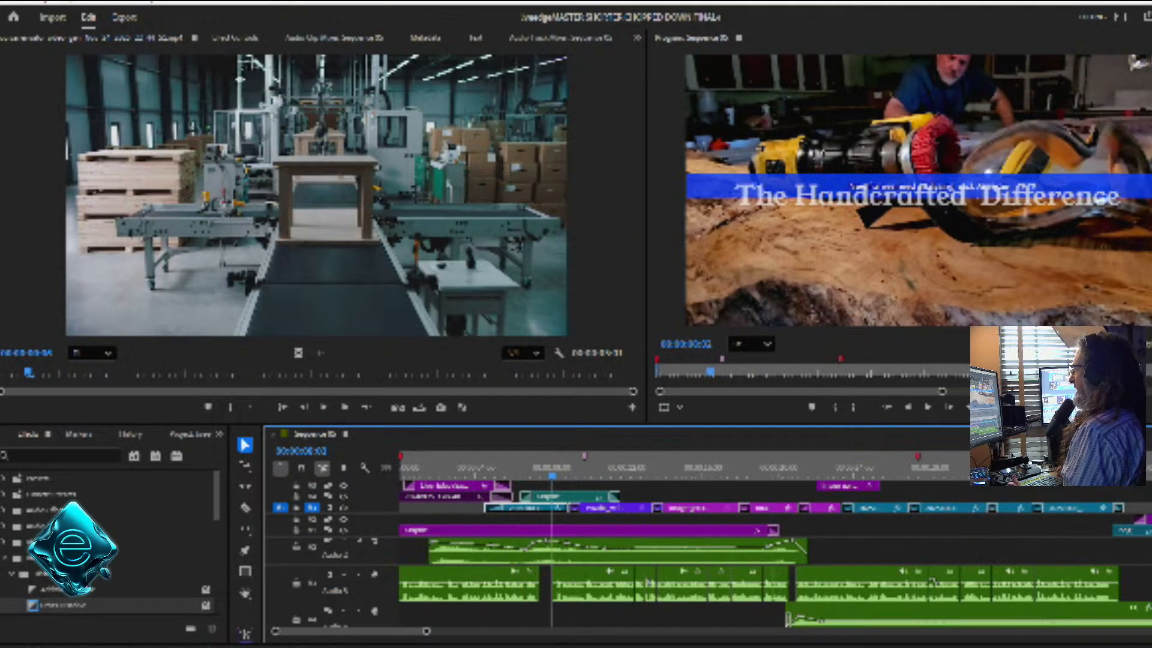
key("shift+5")
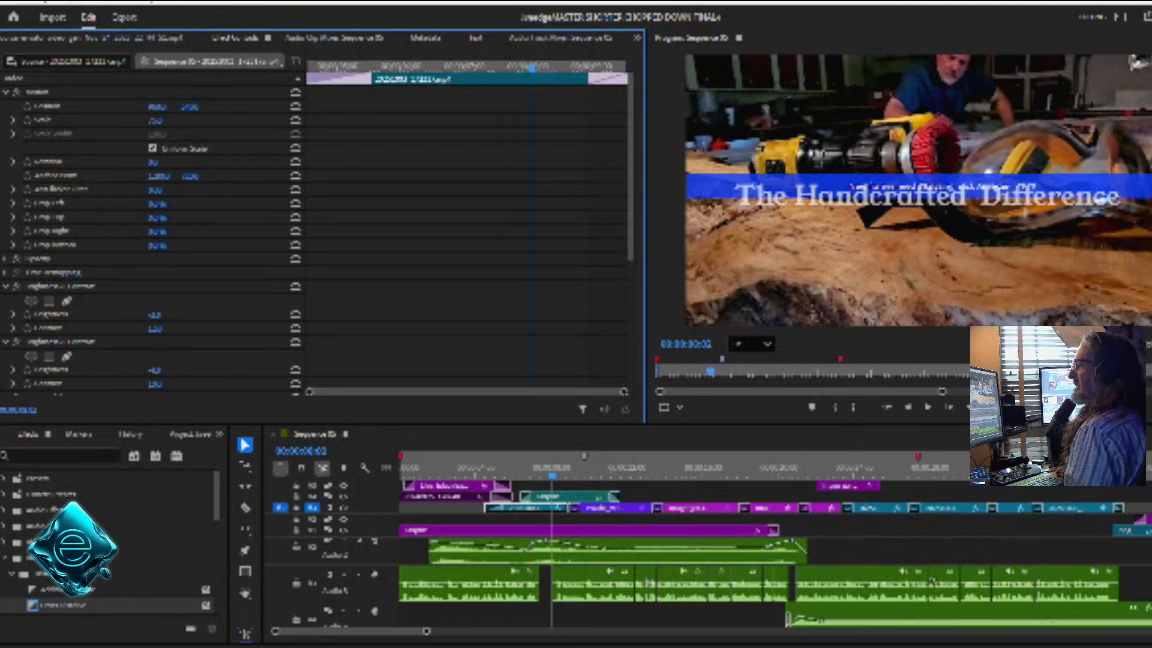
left_click(6, 286)
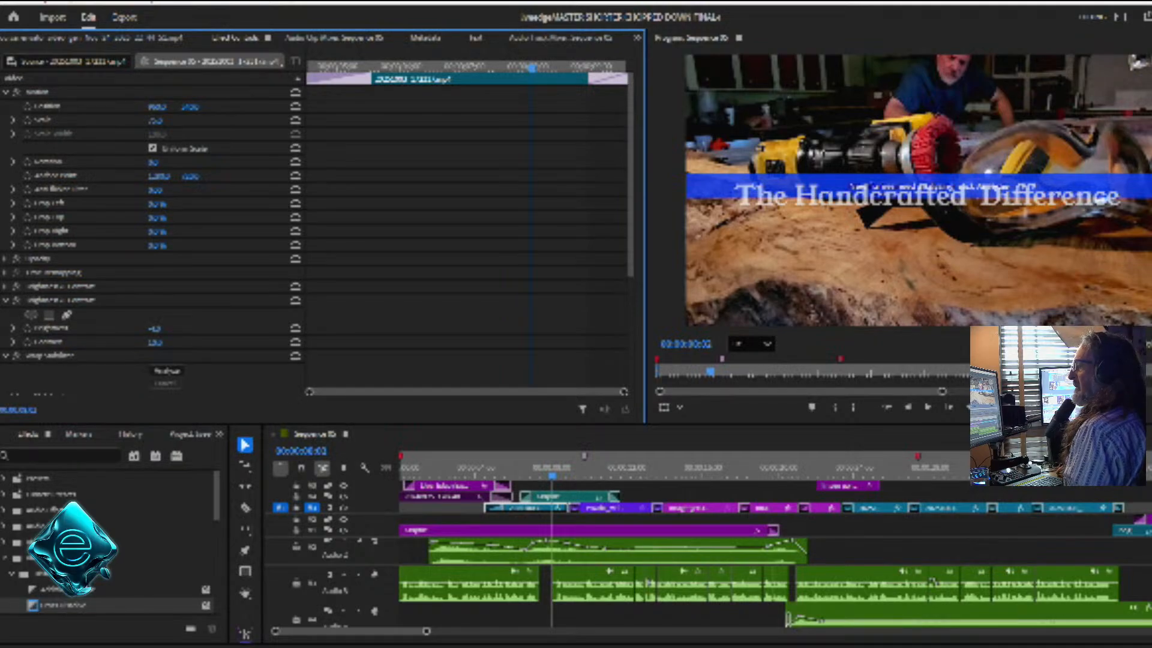
left_click(5, 300)
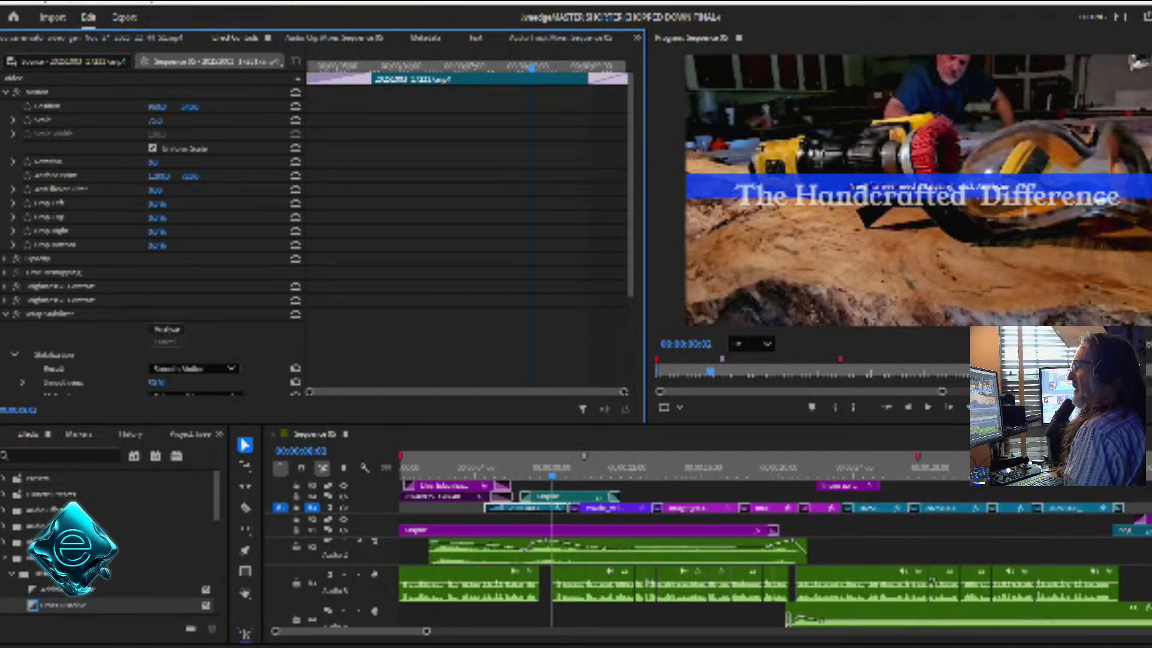
left_click(17, 314)
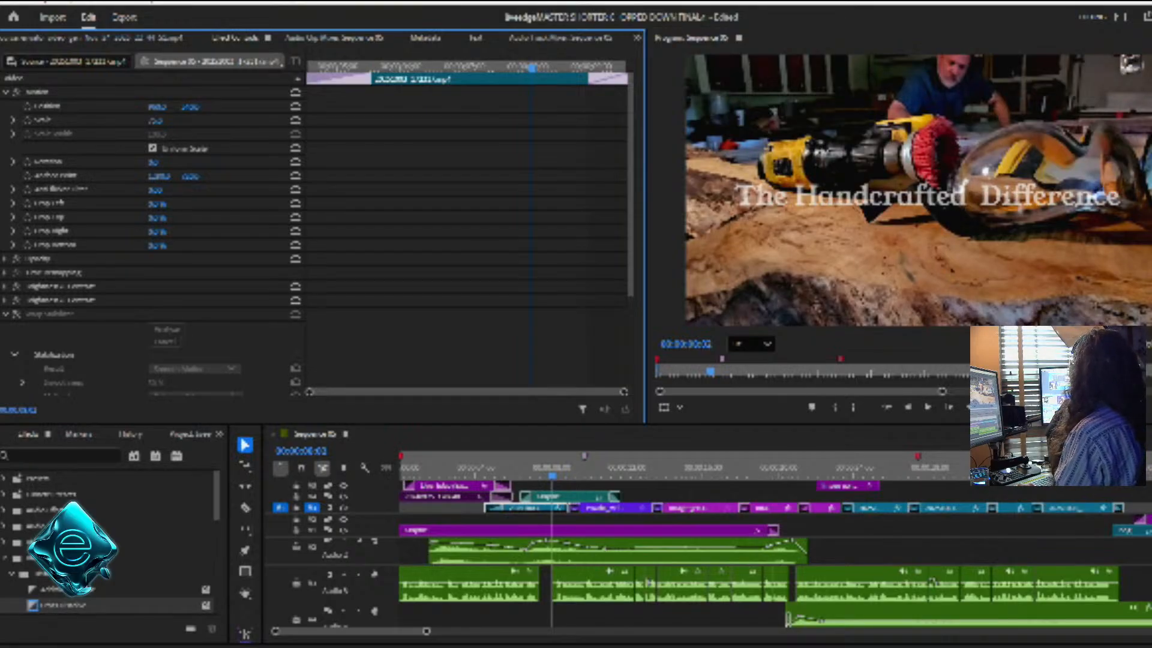
Play the sequence from its start through the factory clips, then replay the cut from the conveyor to the stacked tabletops image
left_click_drag(552, 473, 400, 473)
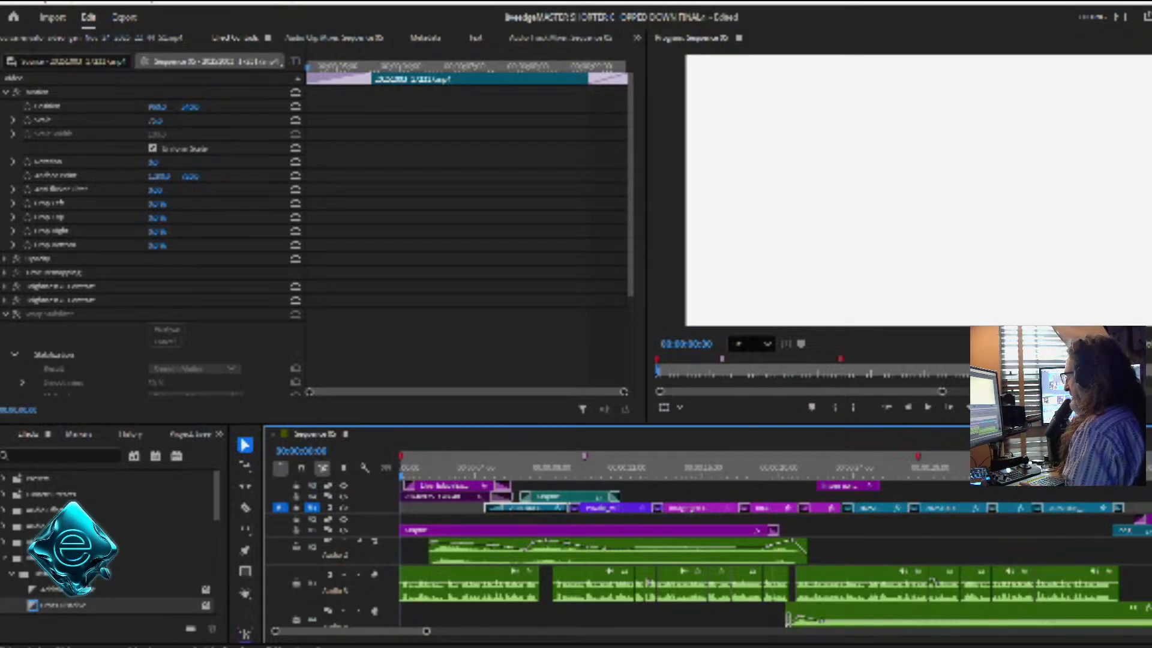
key("space")
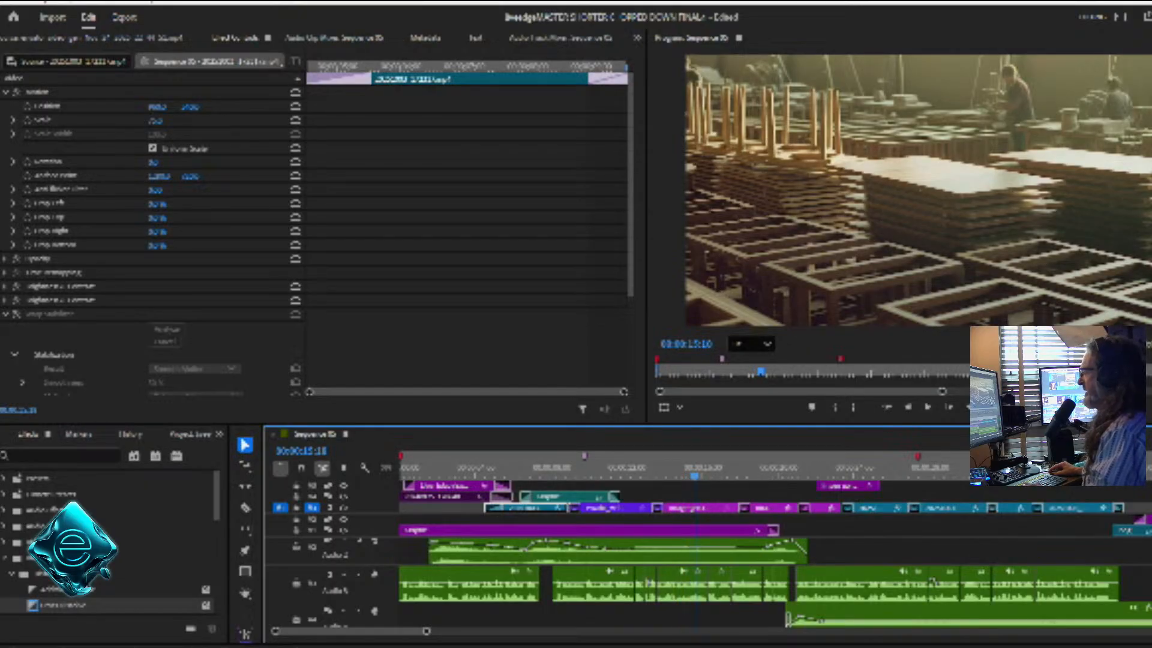
left_click(632, 463)
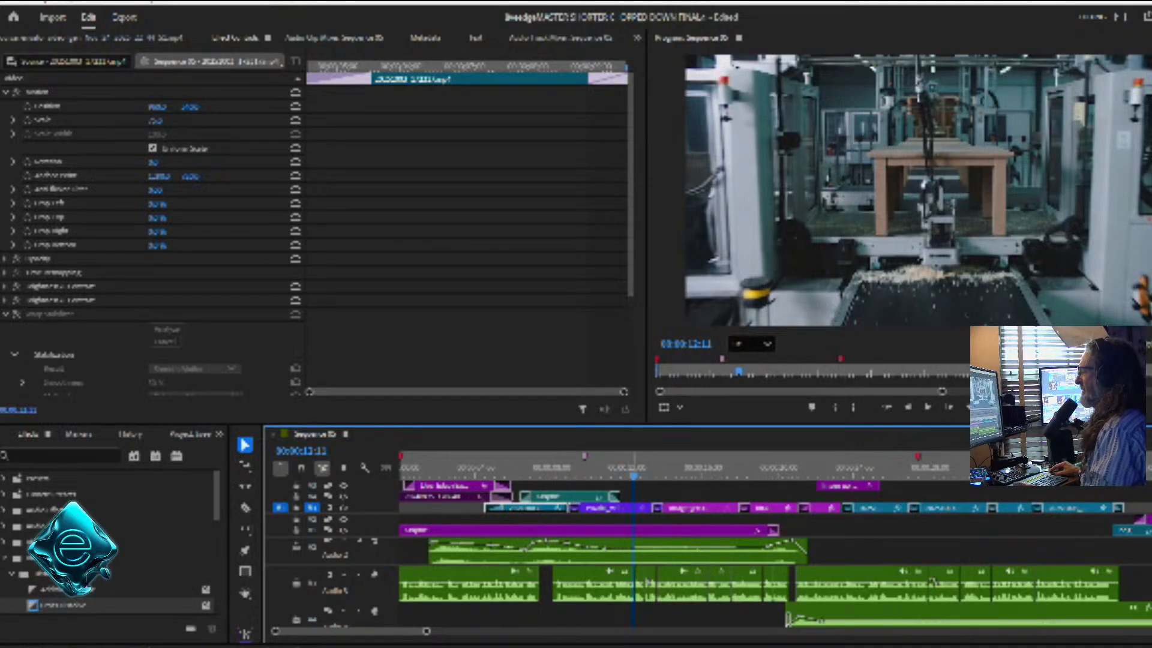
left_click(587, 466)
key("space")
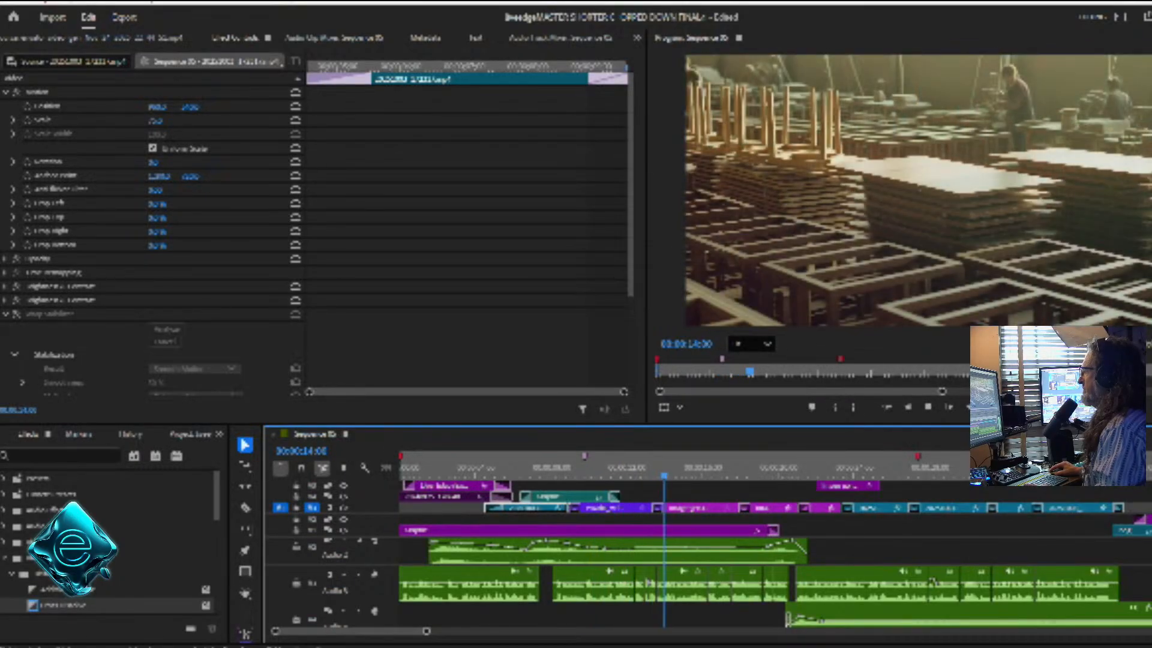
Keyframe position and scale on the stacked tabletops image, enlarging and reframing it as the starting view at the clip's start
key("space")
key("d")
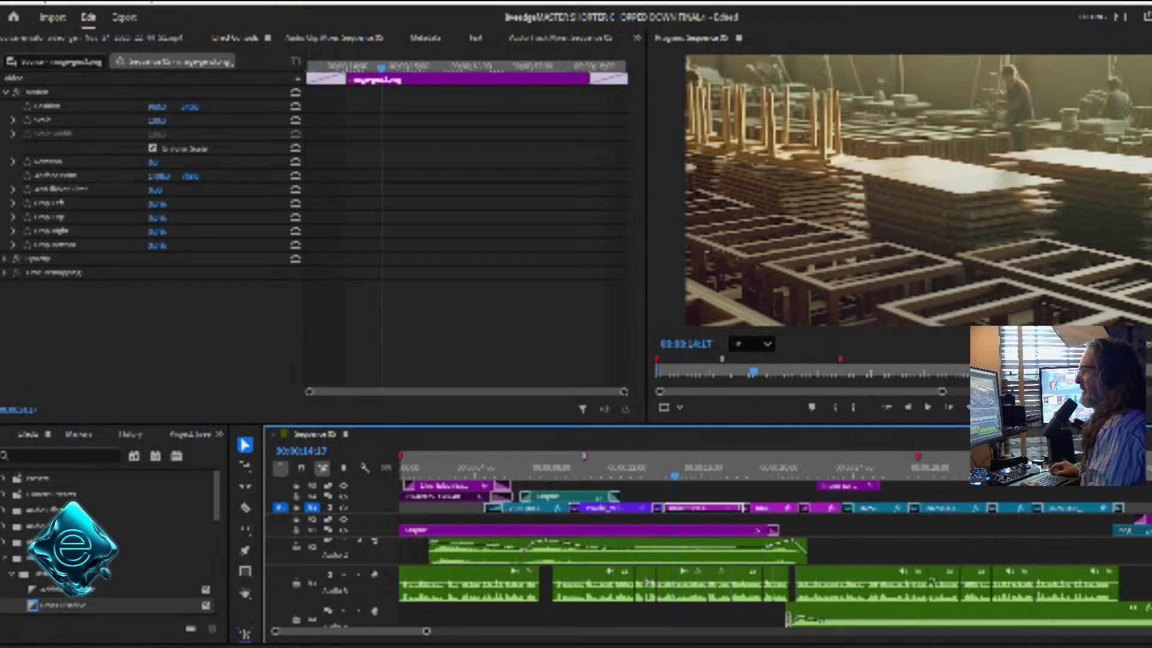
left_click(28, 120)
left_click(27, 106)
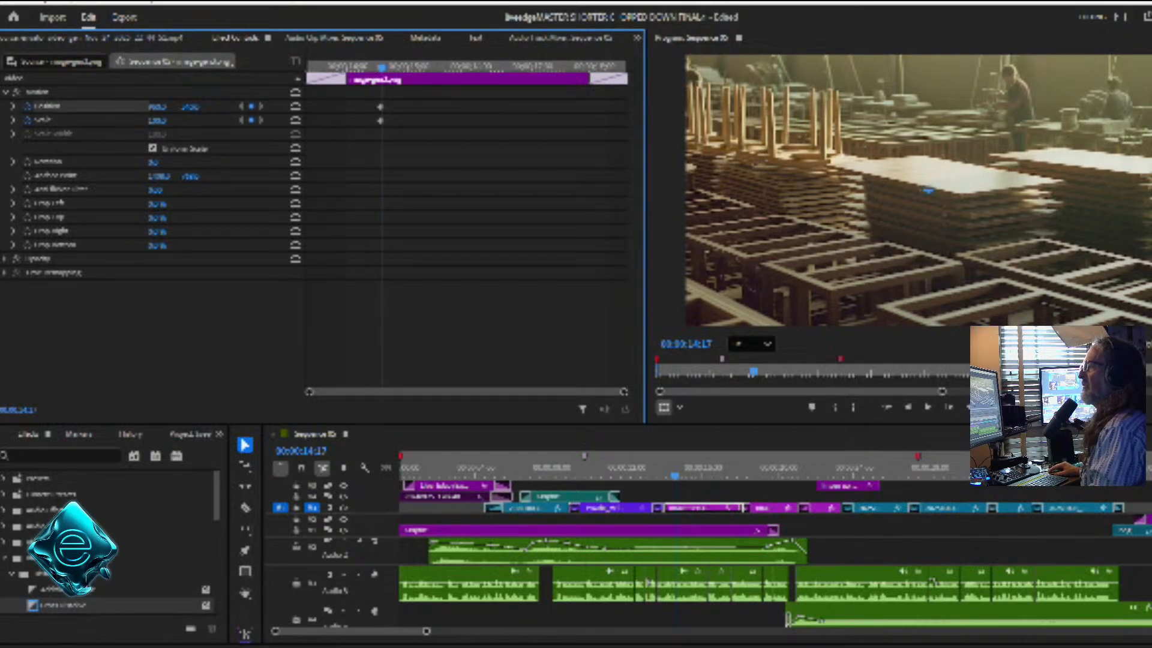
left_click_drag(157, 120, 6, 107)
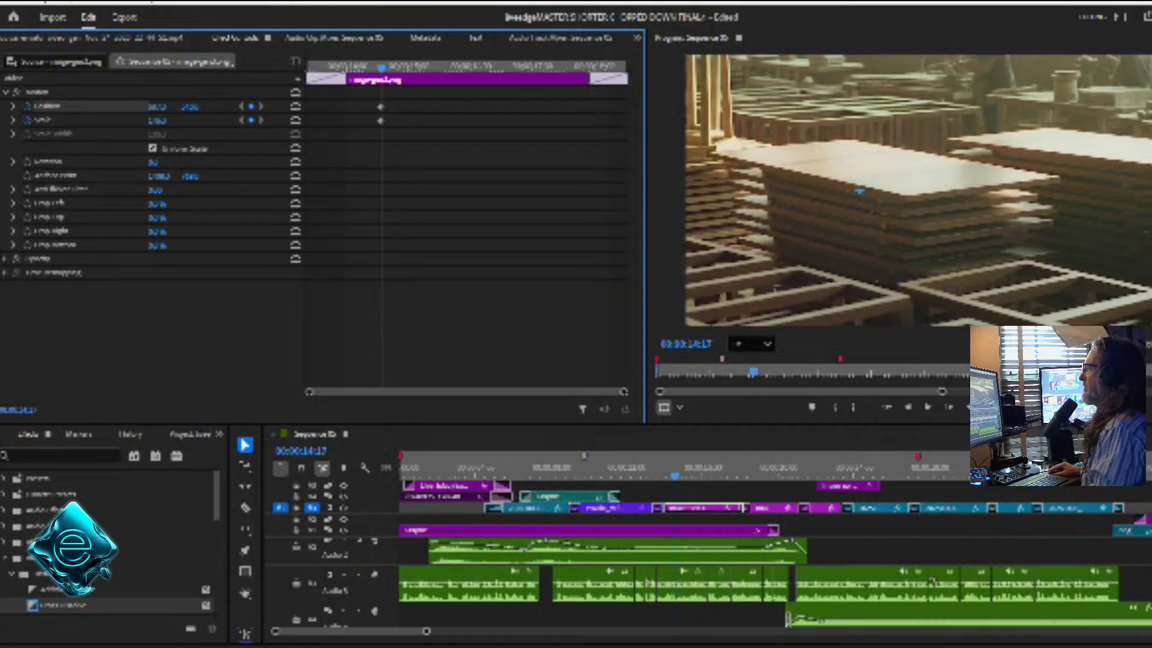
left_click_drag(190, 106, 306, 106)
left_click_drag(381, 67, 307, 68)
Add position and scale keyframes at the end of the stacked tabletops image, shifting it sideways and reducing its scale
key("space")
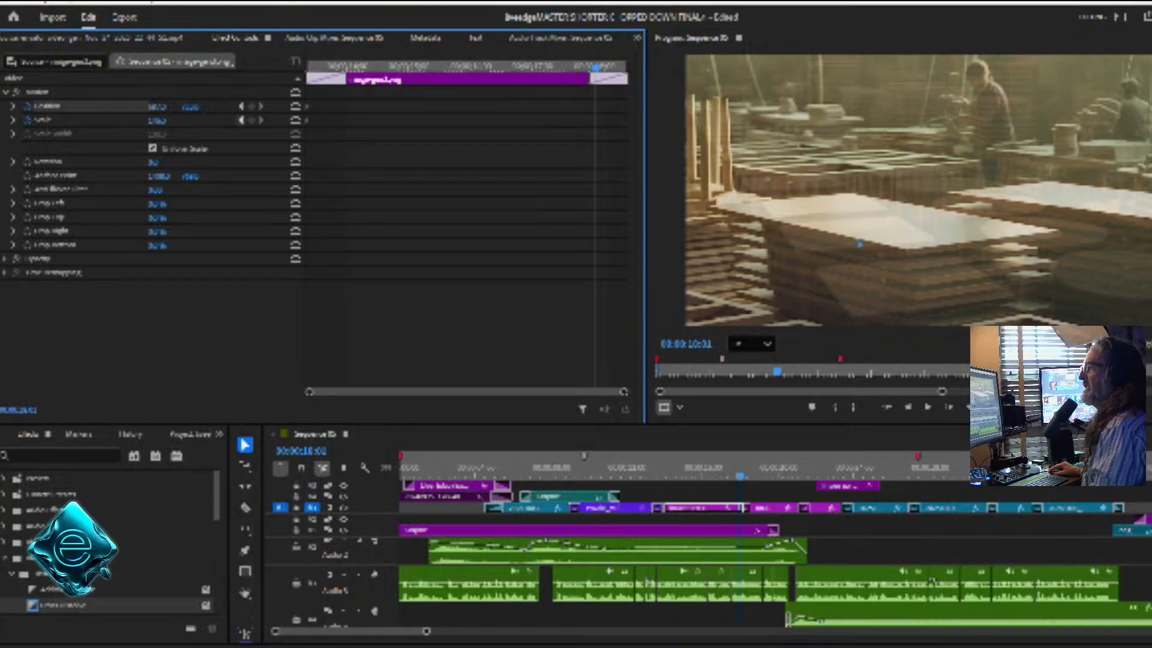
left_click(251, 120)
left_click(251, 106)
left_click_drag(157, 106, 667, 106)
left_click_drag(158, 120, 188, 106)
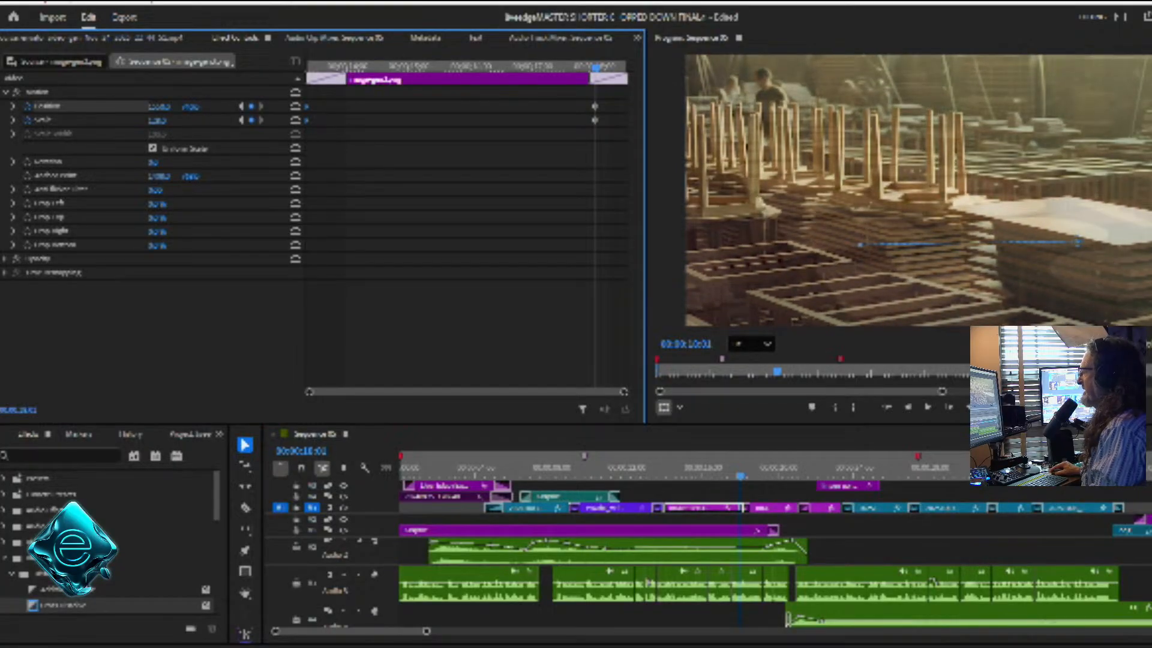
mouse_move(618, 99)
left_mouse_down()
mouse_move(591, 133)
mouse_move(627, 107)
left_mouse_up()
Play the sequence around the logo, title and factory clips to check the opening transitions and music
left_click_drag(739, 474, 594, 474)
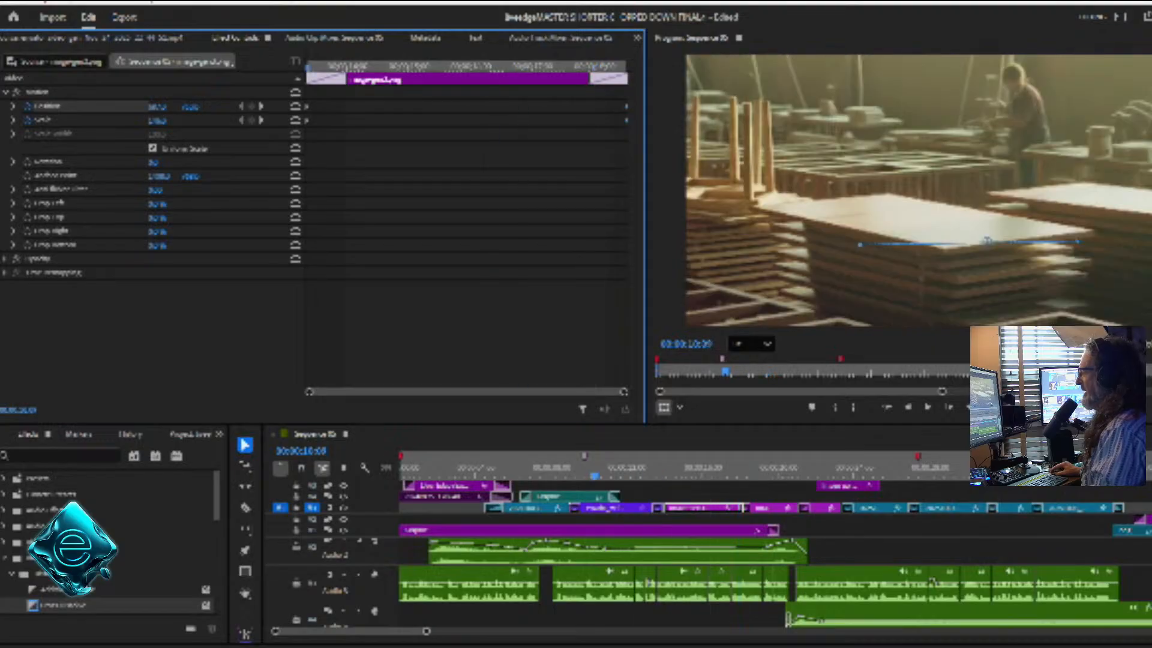
key("space")
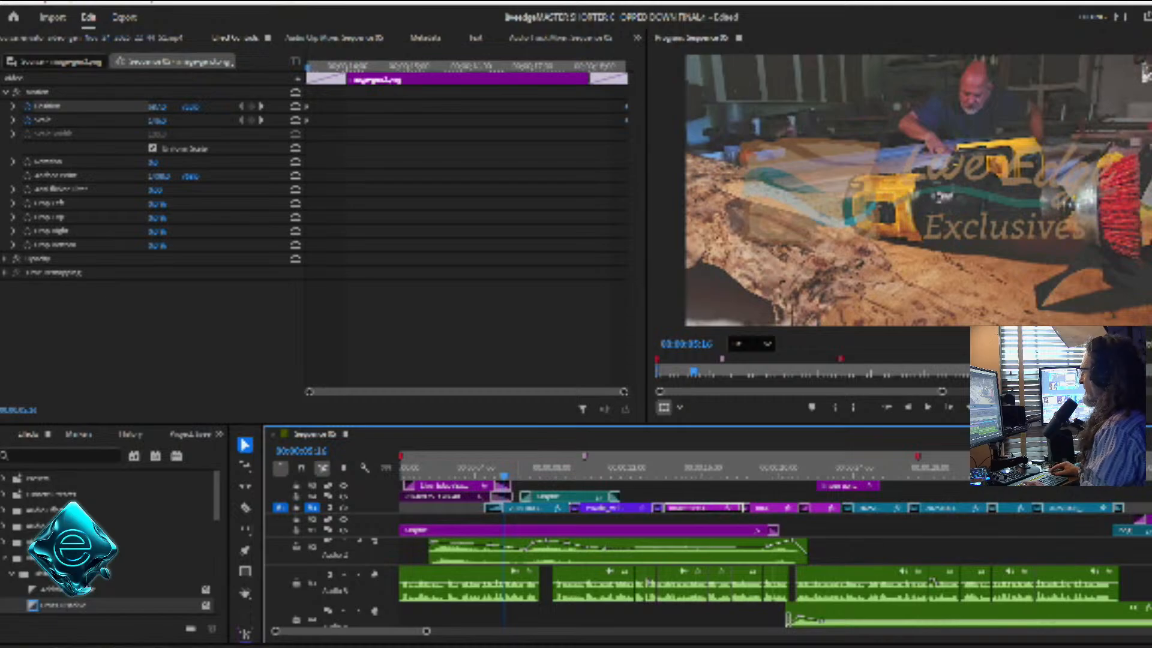
key("space")
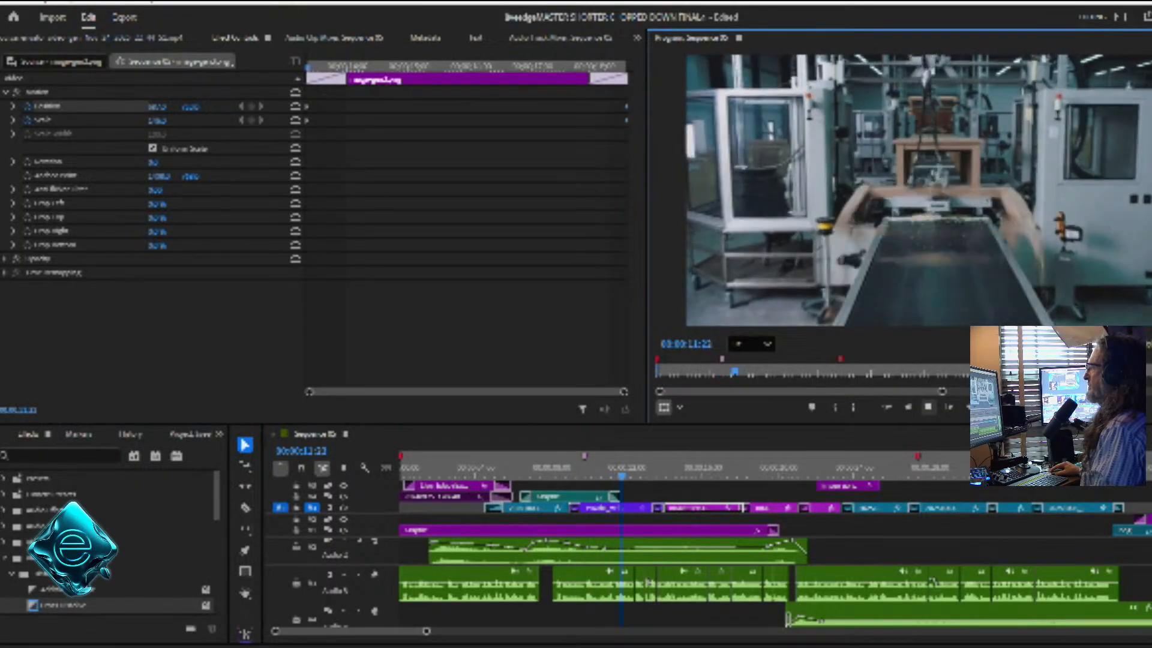
key("space")
left_click_drag(586, 471, 506, 471)
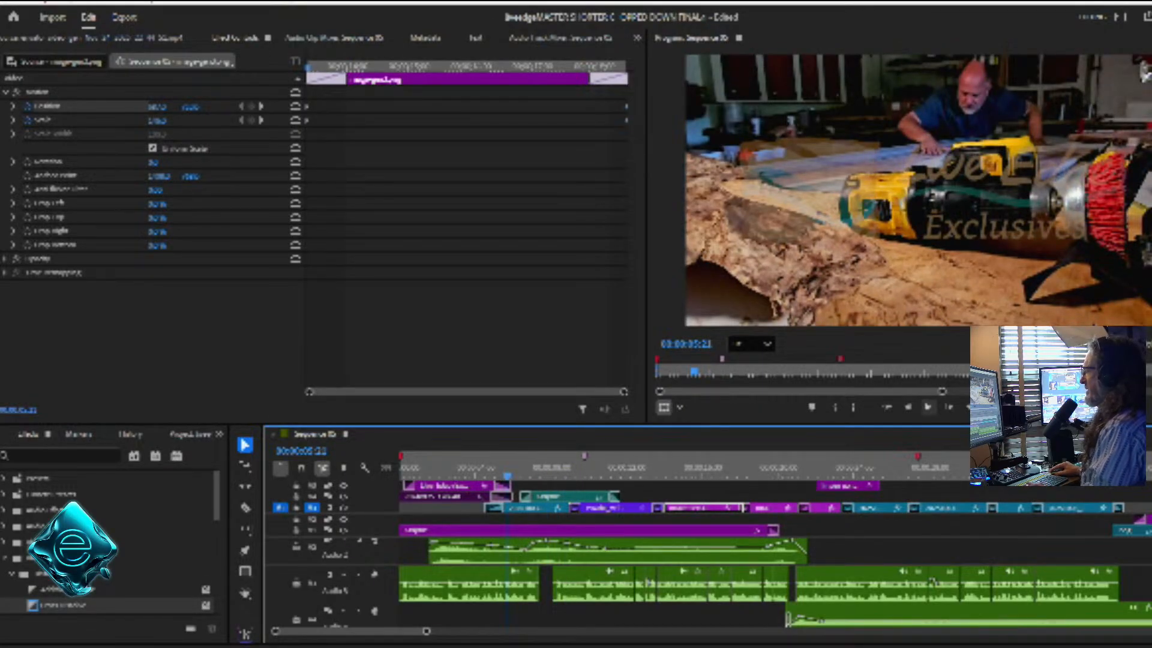
left_click(927, 408)
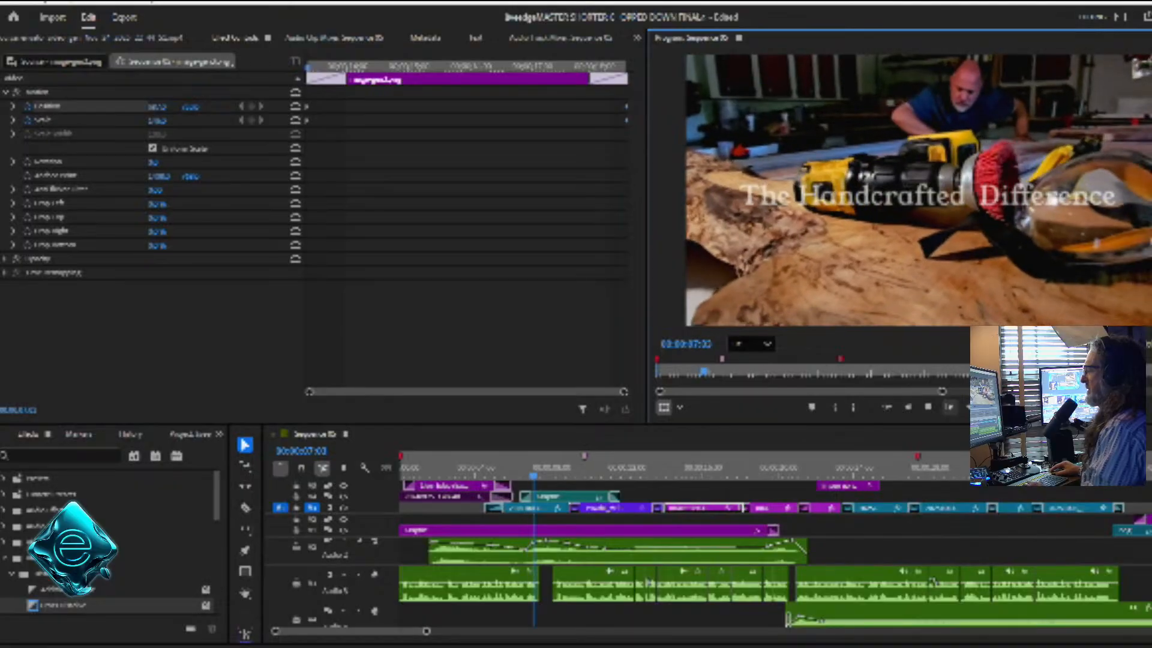
key("space")
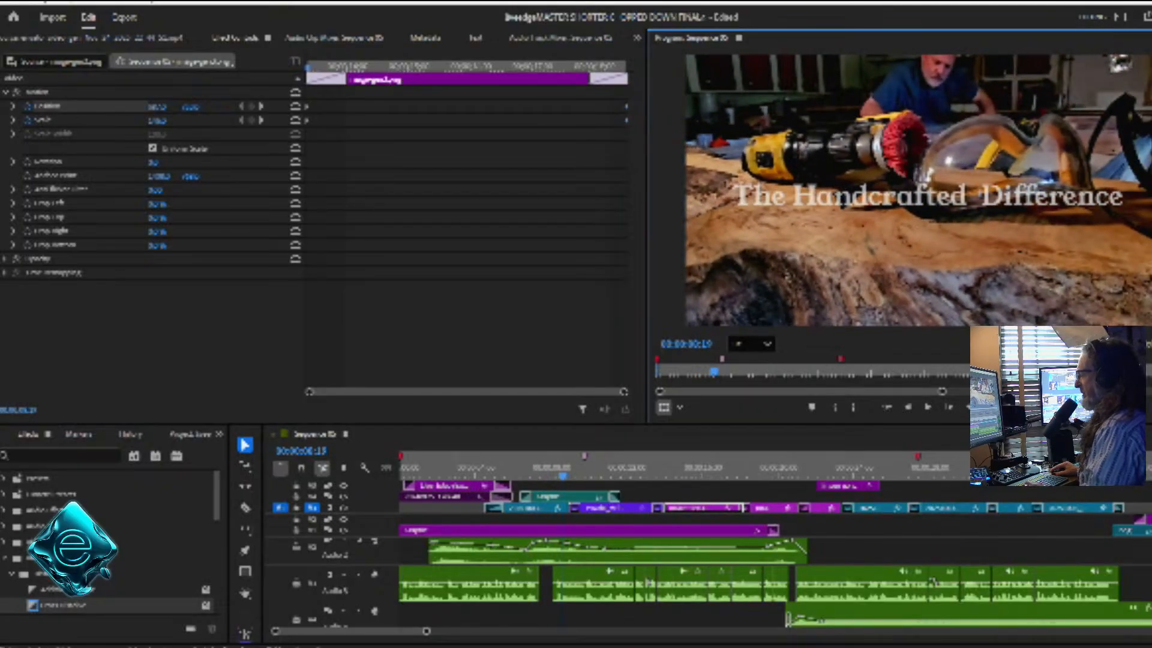
Magnify the opening music track and delay and lower the volume swell beneath "The Handcrafted Difference" title
scroll(933, 581, "up", 5)
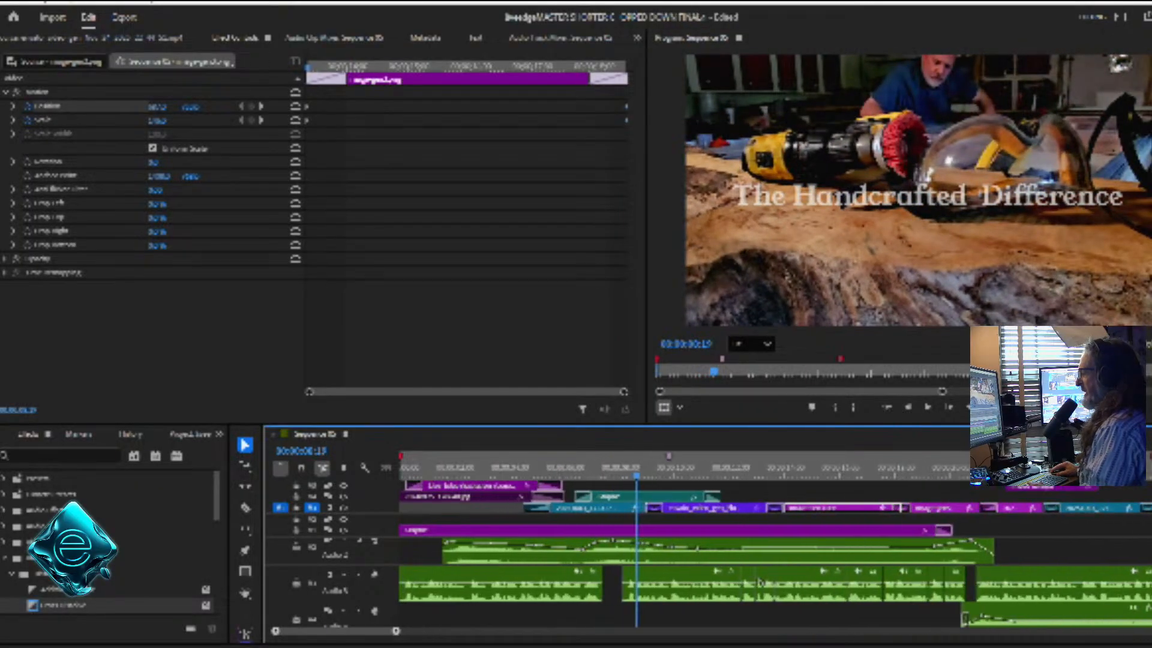
left_click_drag(610, 544, 610, 547)
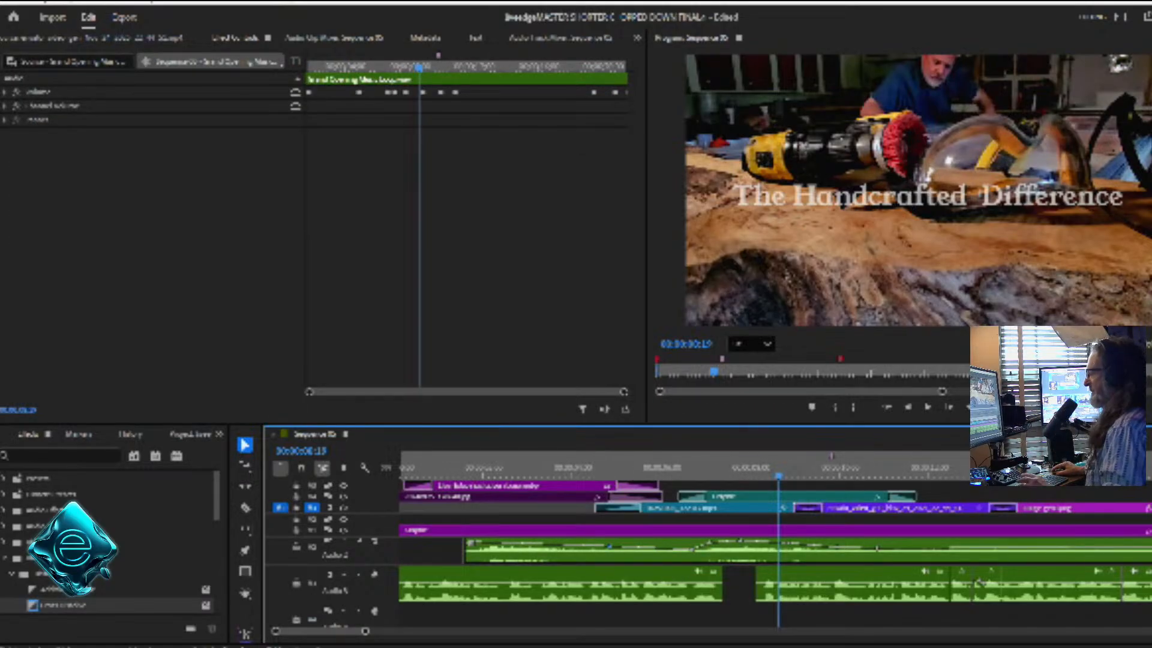
key("alt+=")
key("alt+=")
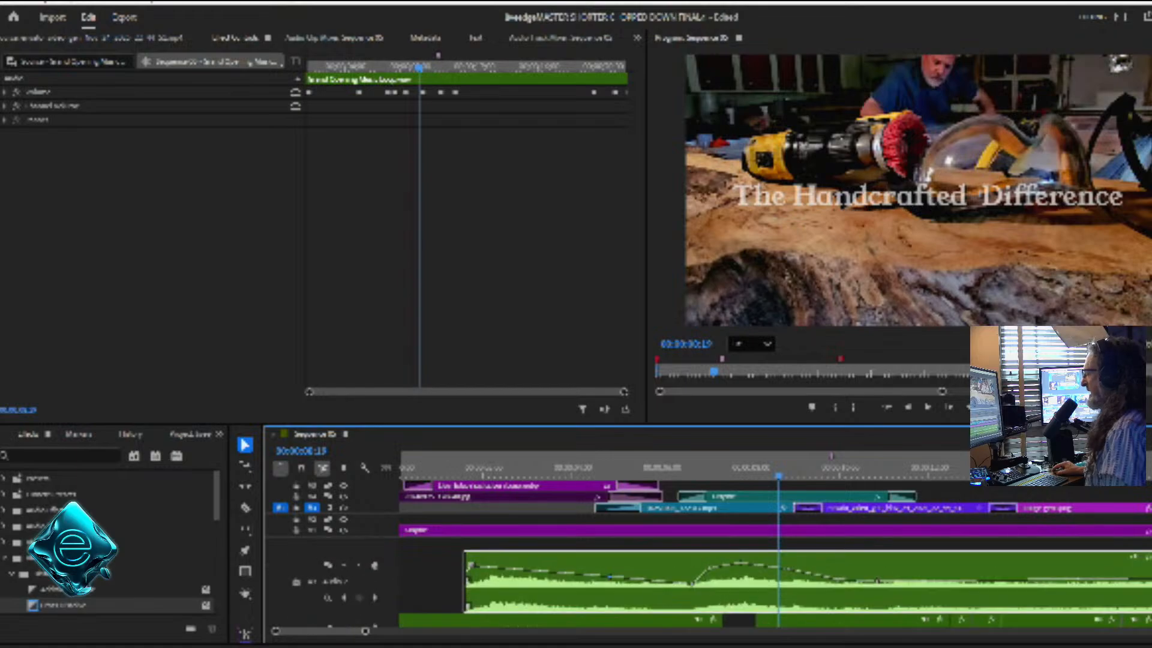
key("alt+-")
scroll(775, 585, "up", 1)
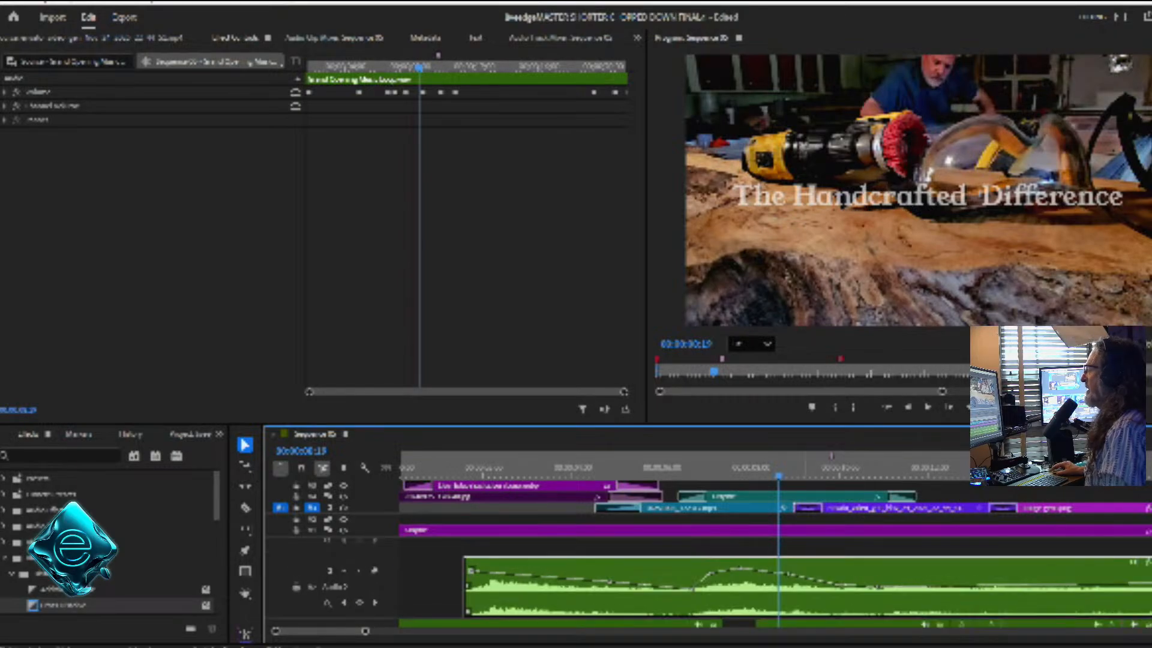
left_click_drag(710, 572, 743, 573)
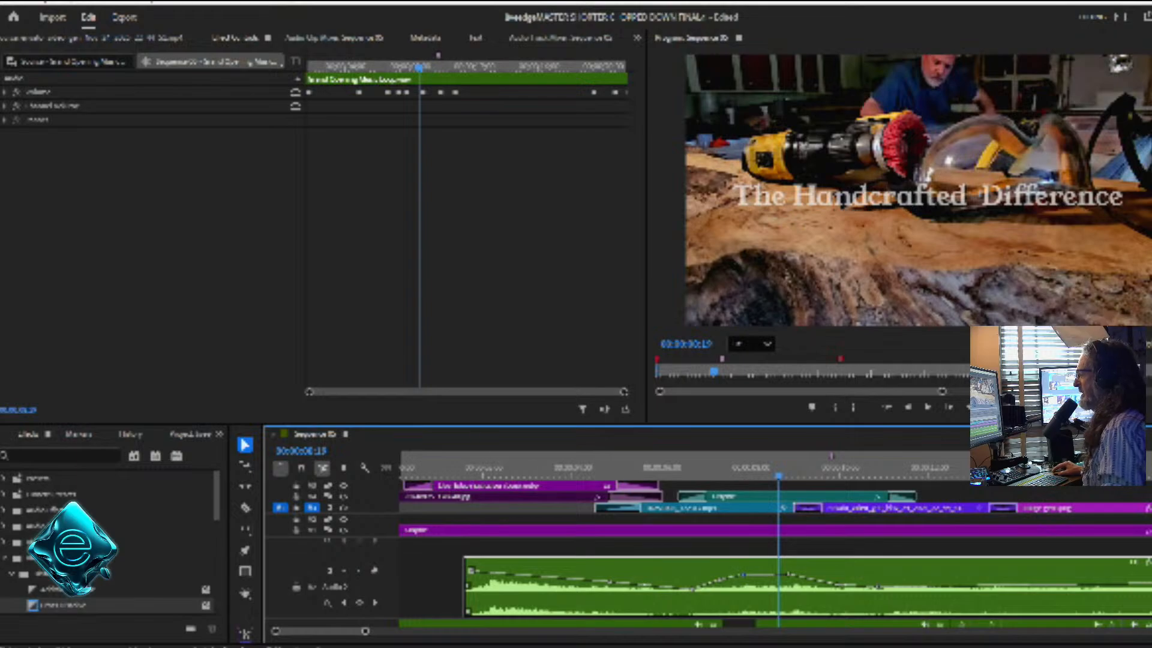
Play from the Live Edge Exclusives logo into the title to check the reshaped music volume
left_click(529, 467)
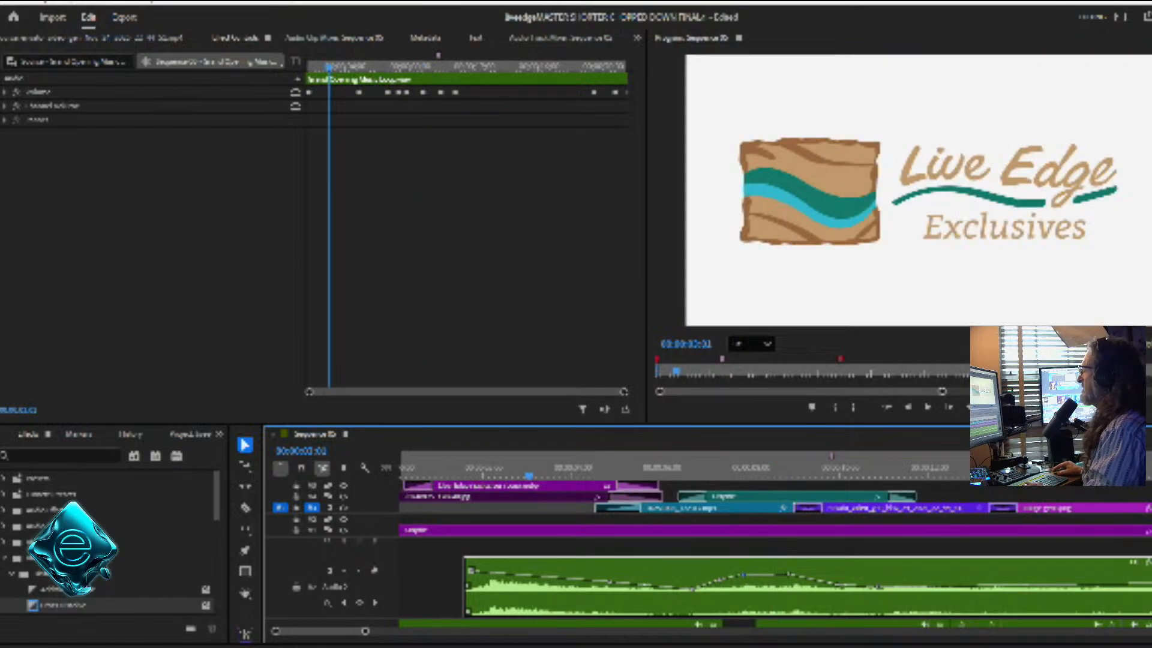
left_click(927, 408)
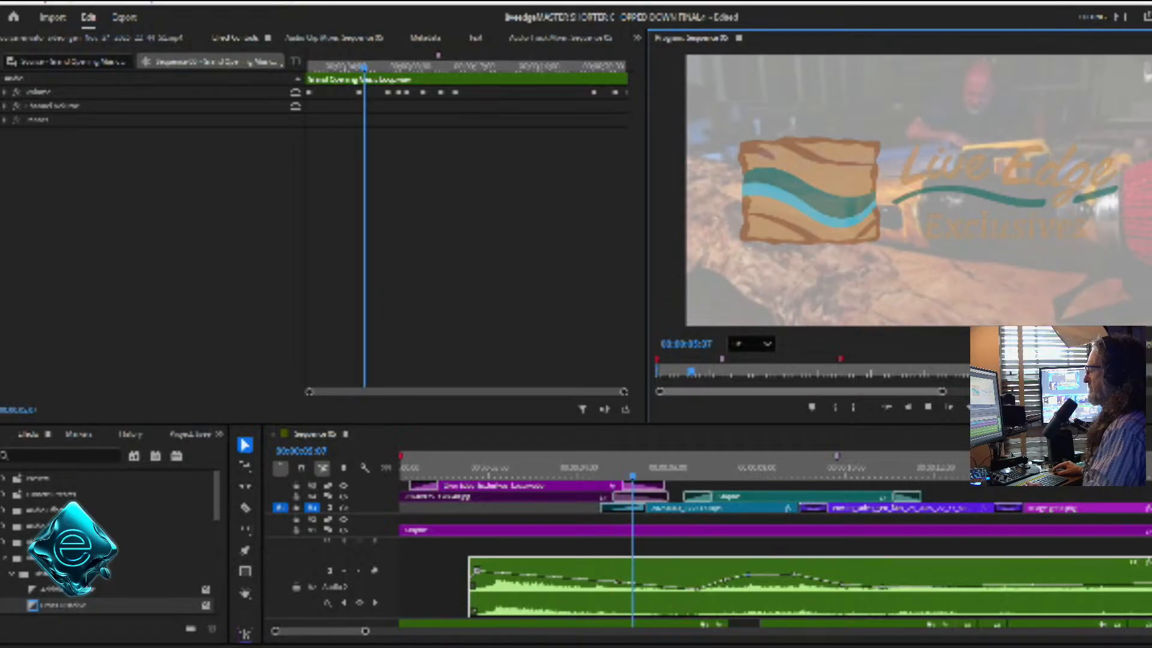
key("space")
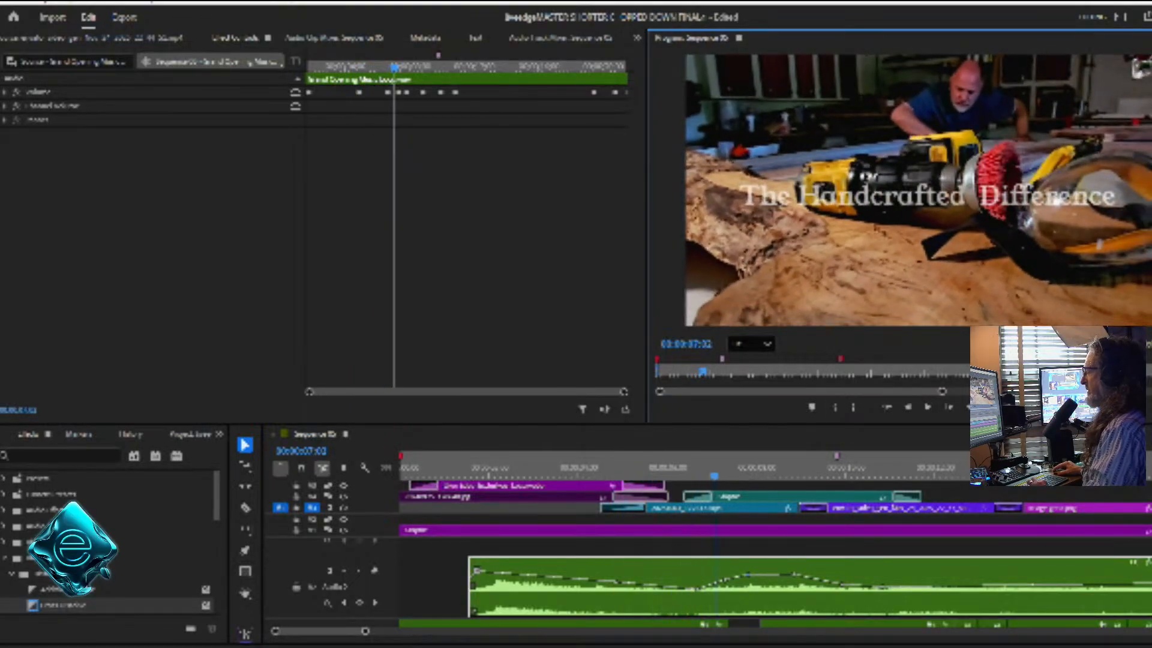
Raise the music volume keyframe just before the swell and replay the logo-to-title transition to check the level
left_click_drag(696, 589, 696, 581)
left_click(610, 467)
key("space")
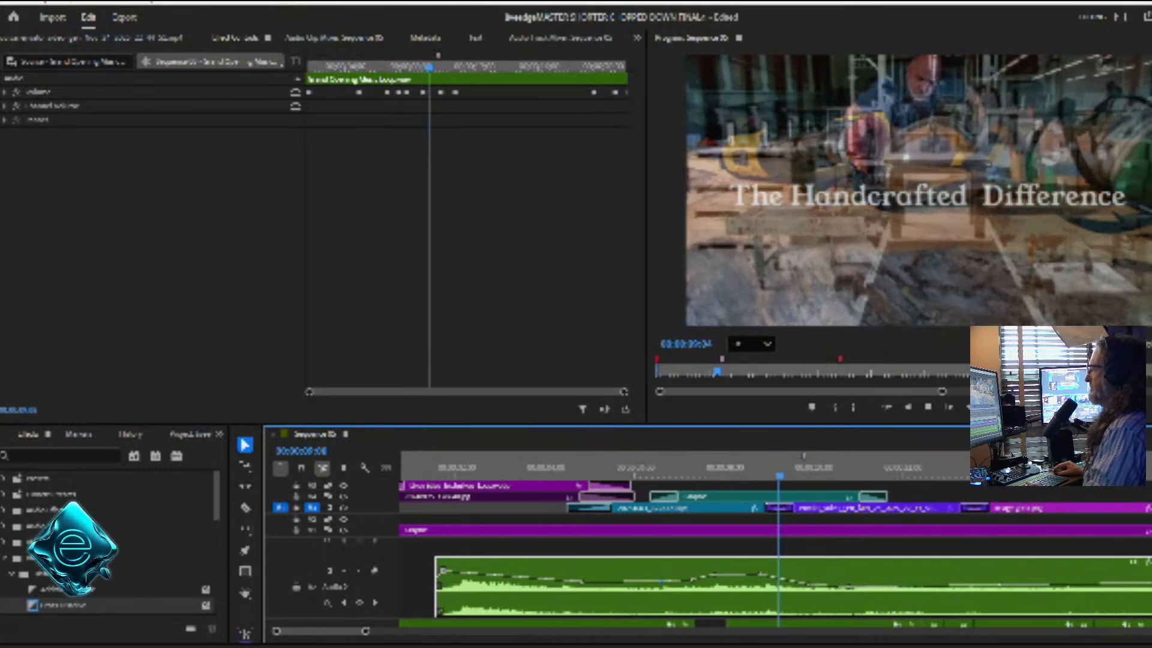
key("space")
left_click_drag(777, 475, 558, 475)
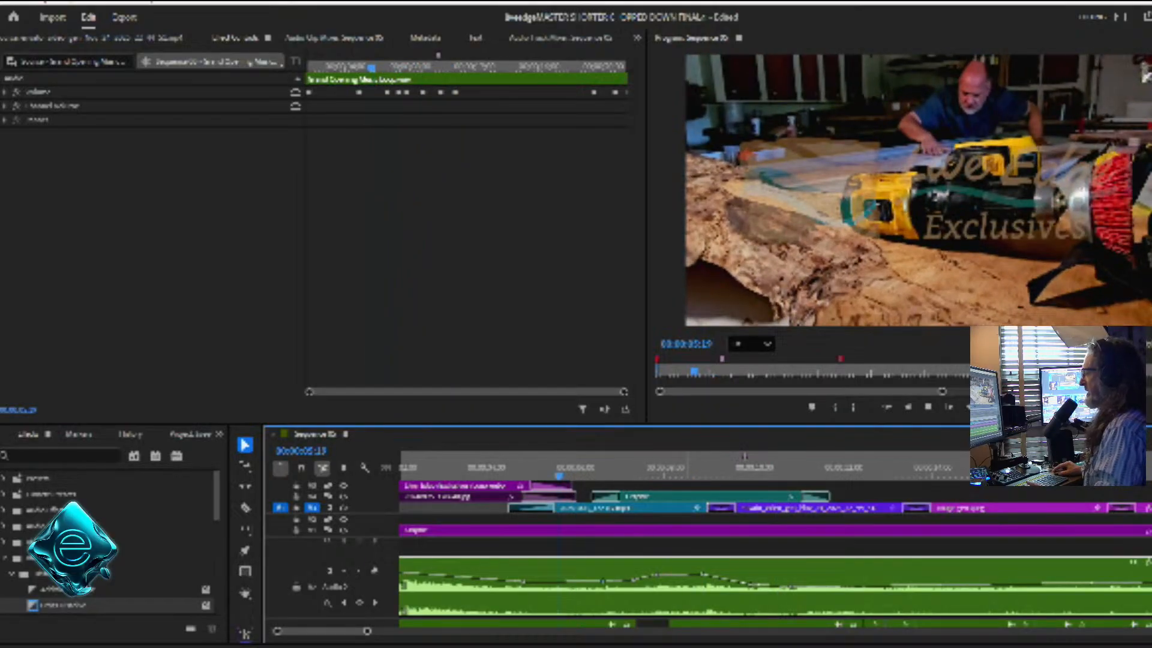
key("space")
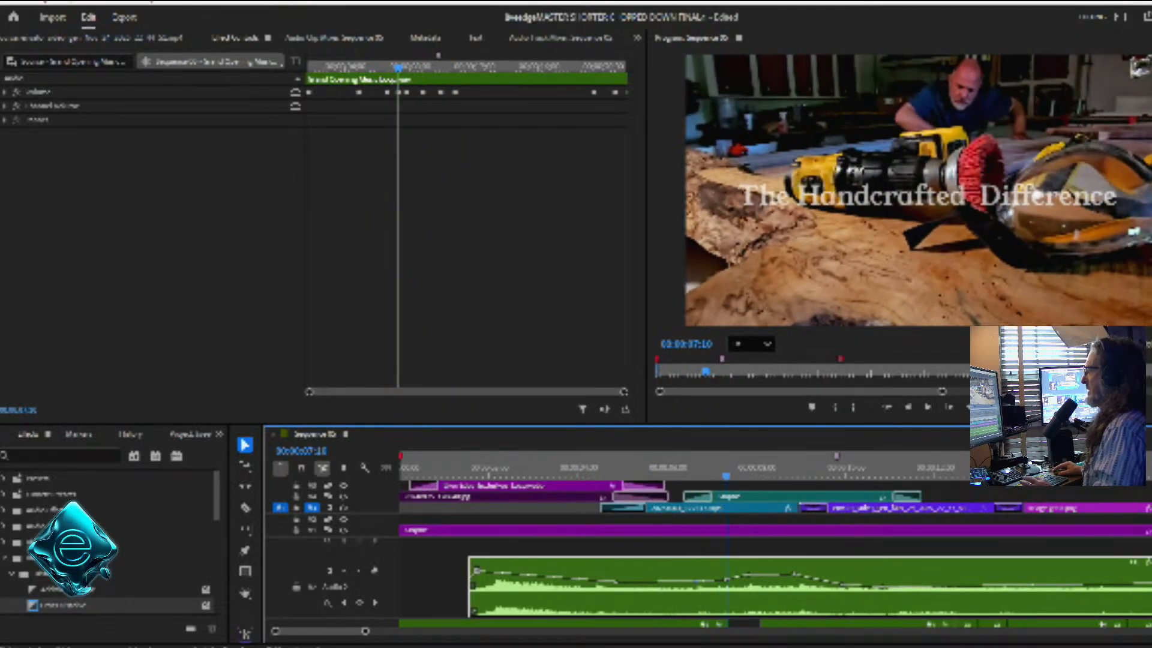
left_click_drag(679, 465, 639, 465)
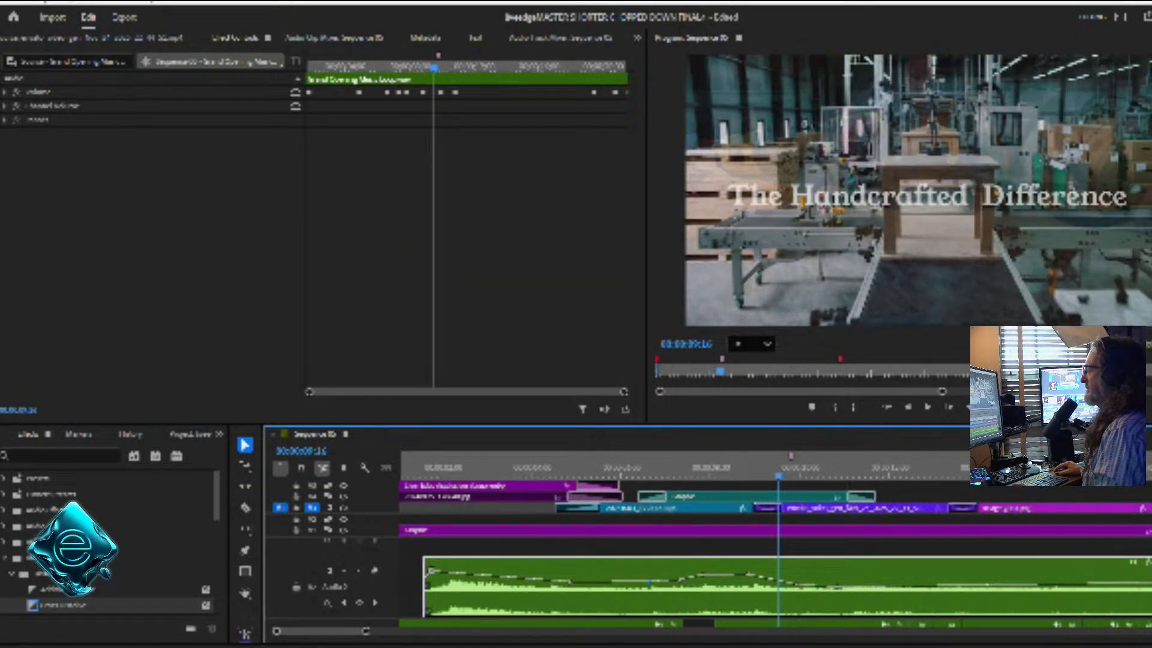
Shift "The Handcrafted Difference" title slightly later and play the sequence from the start of the title
left_click_drag(749, 497, 753, 496)
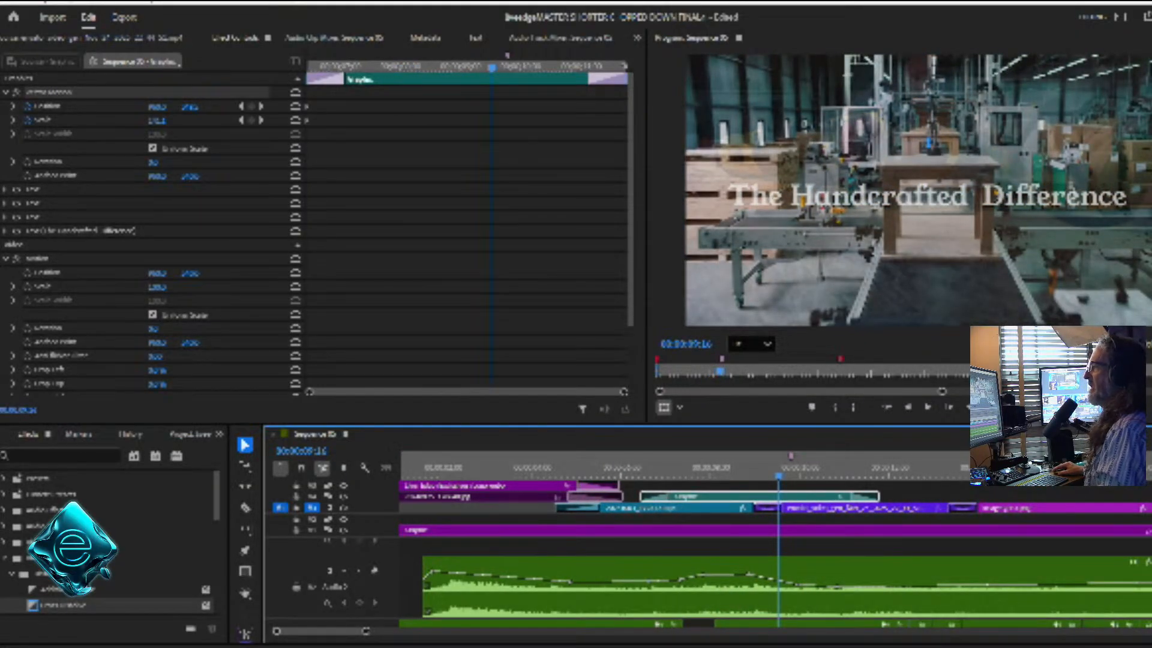
left_click_drag(492, 67, 306, 68)
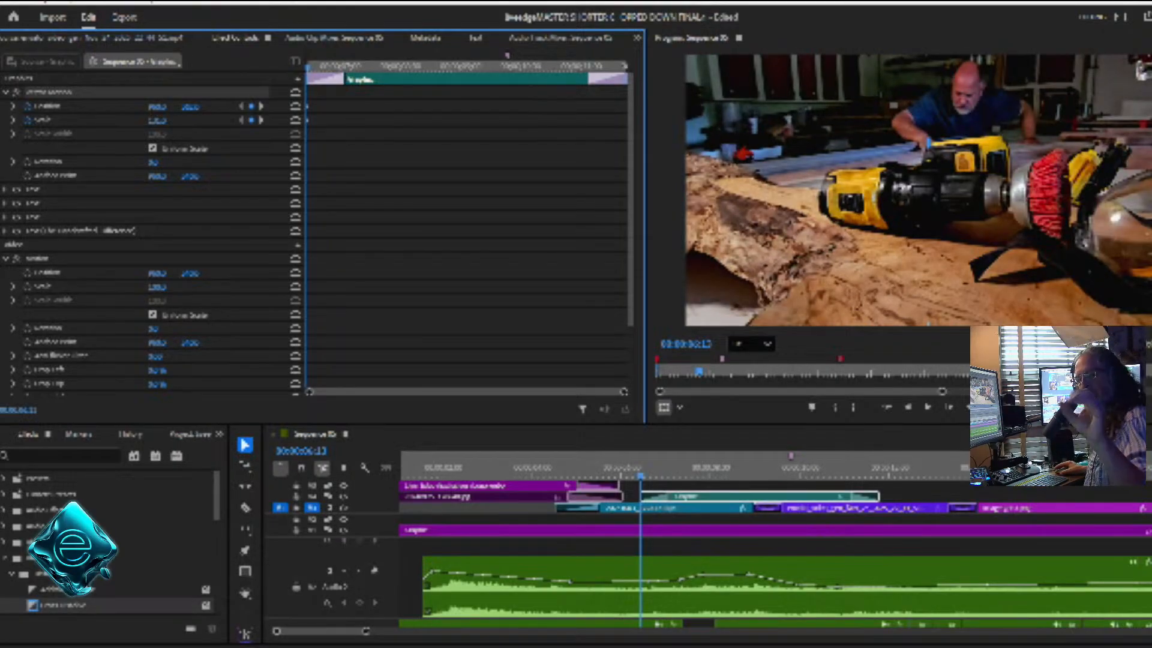
key("space")
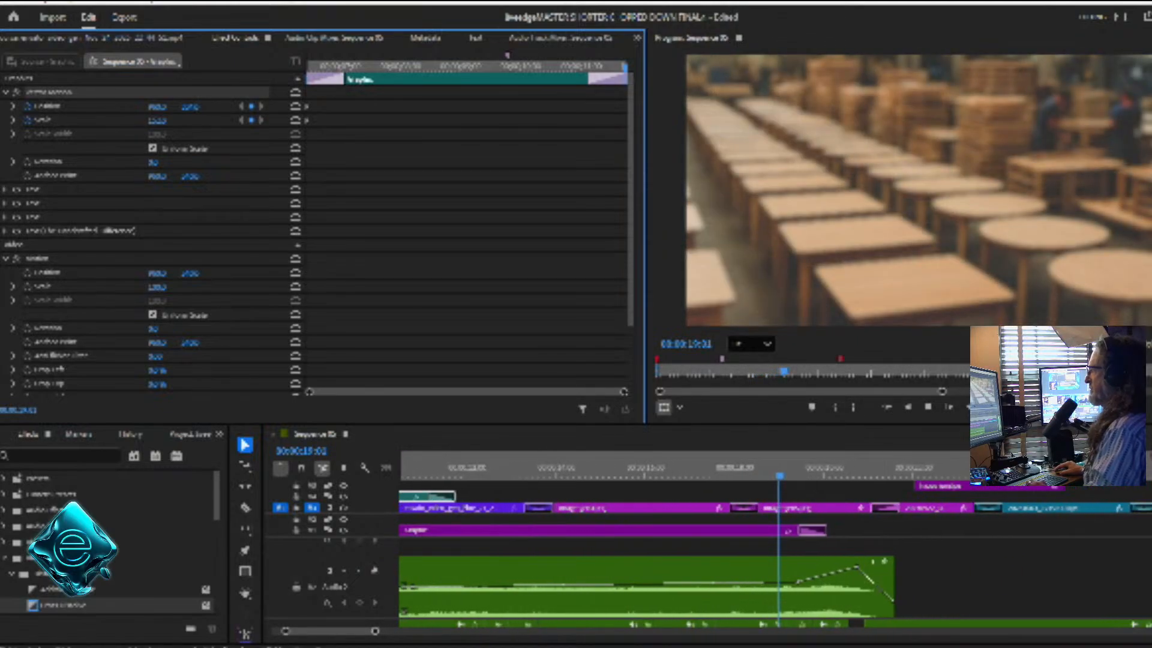
Remove the starting Position and Scale keyframes from the still image of stacked tabletops
left_click(659, 468)
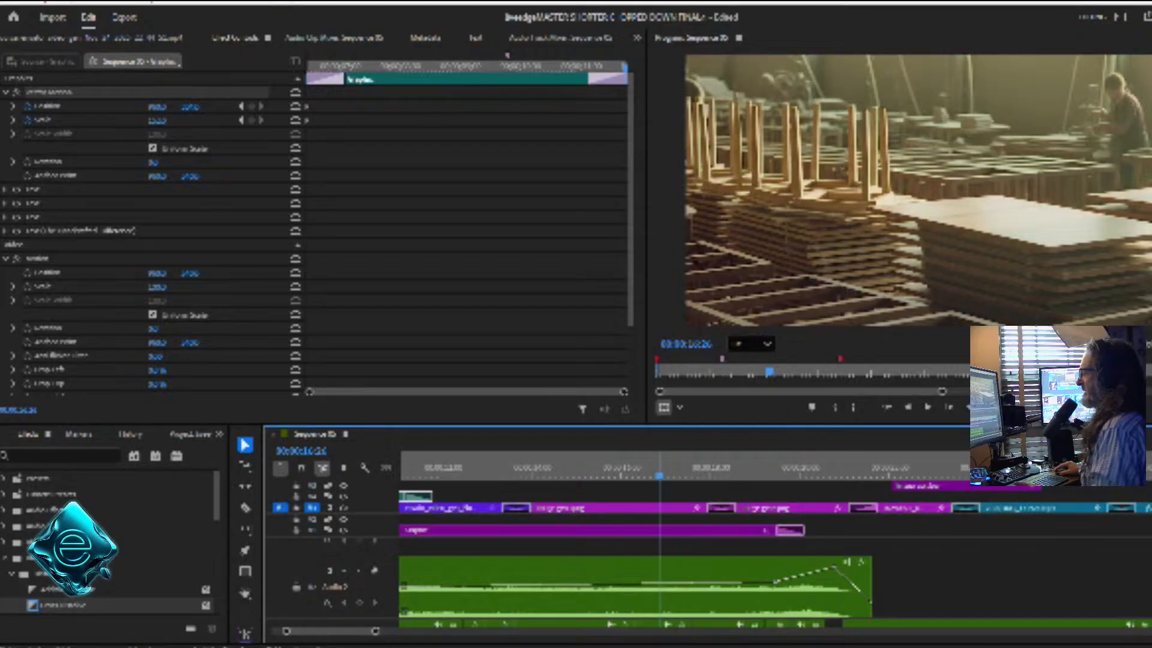
left_click(668, 508)
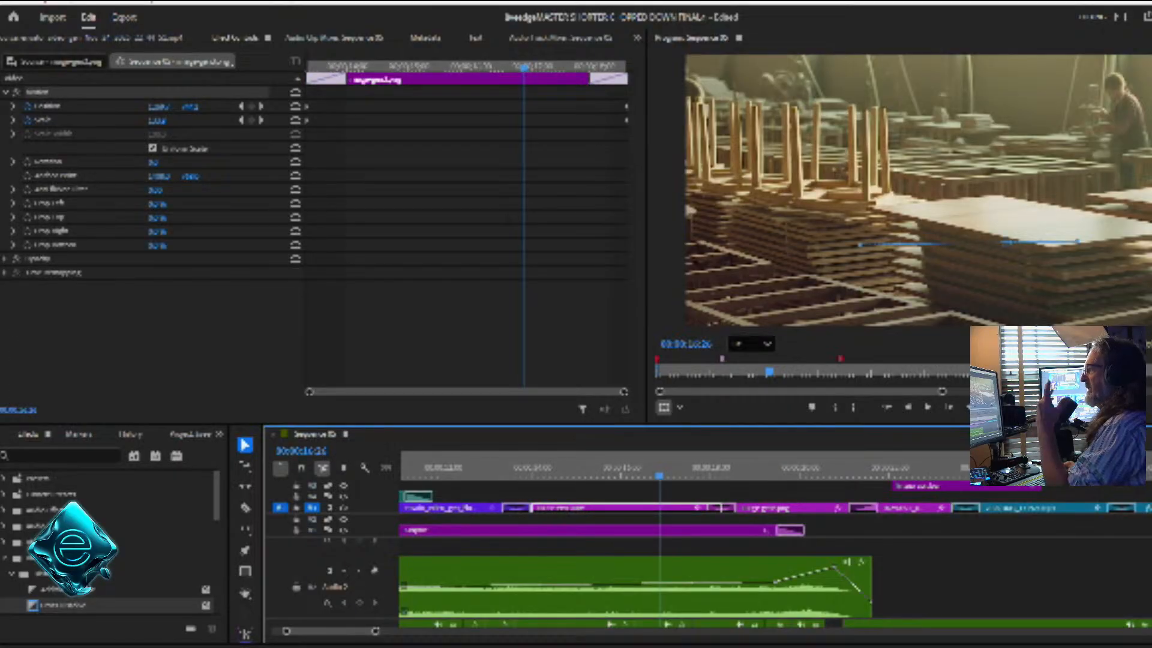
key("shift+5")
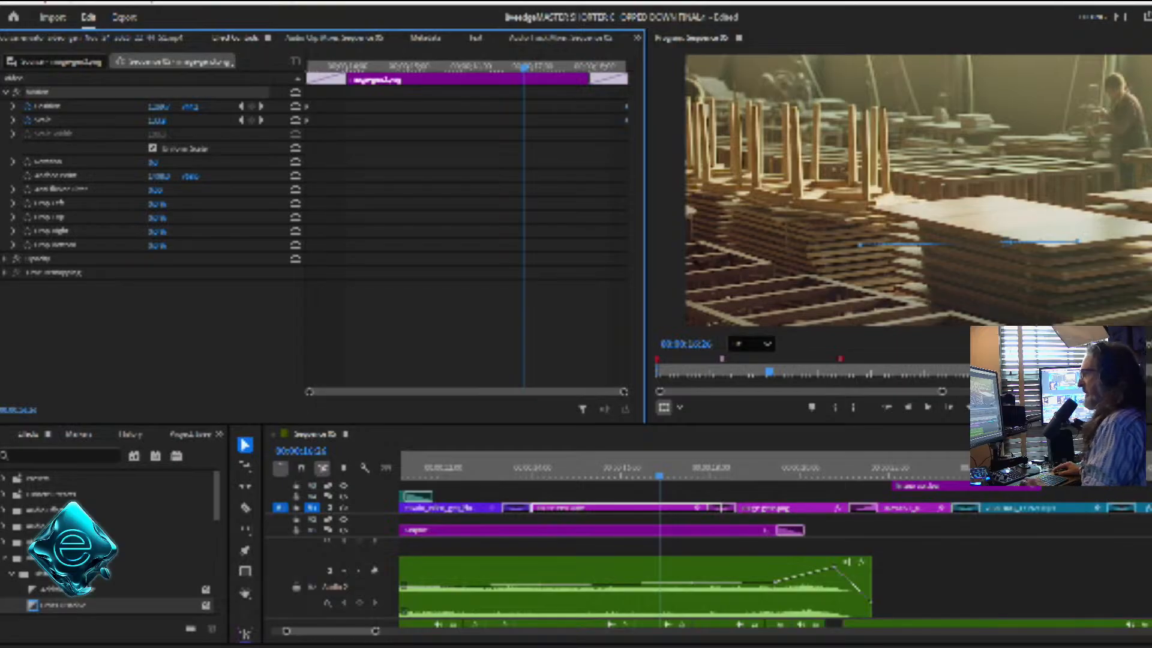
left_click_drag(523, 67, 307, 67)
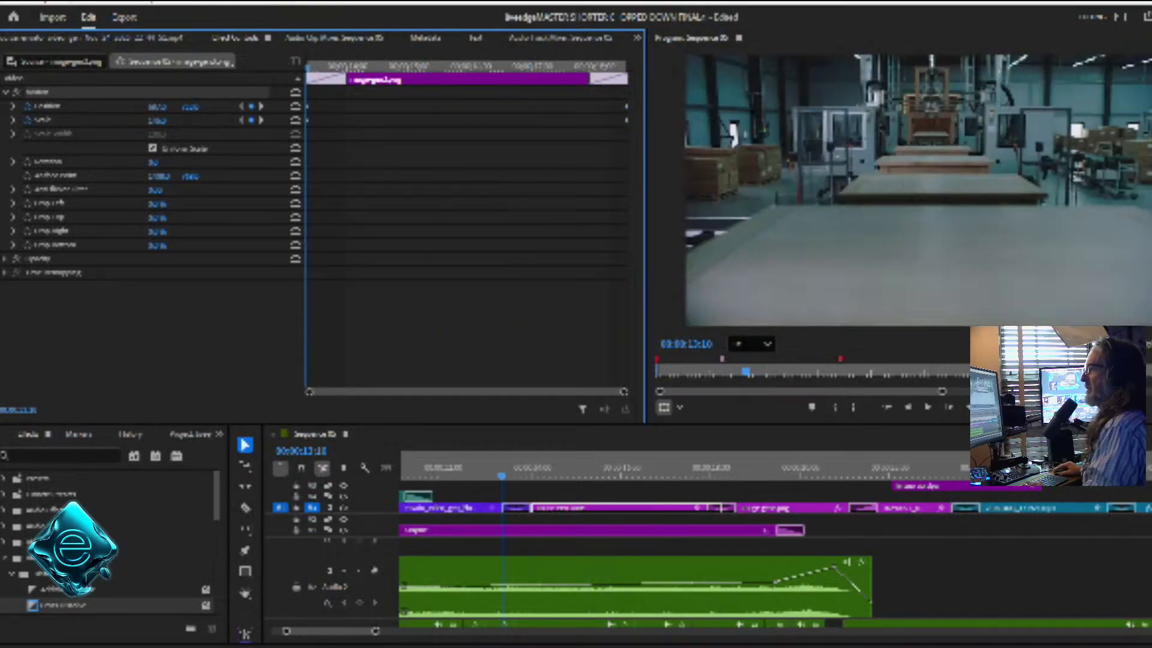
left_click(597, 466)
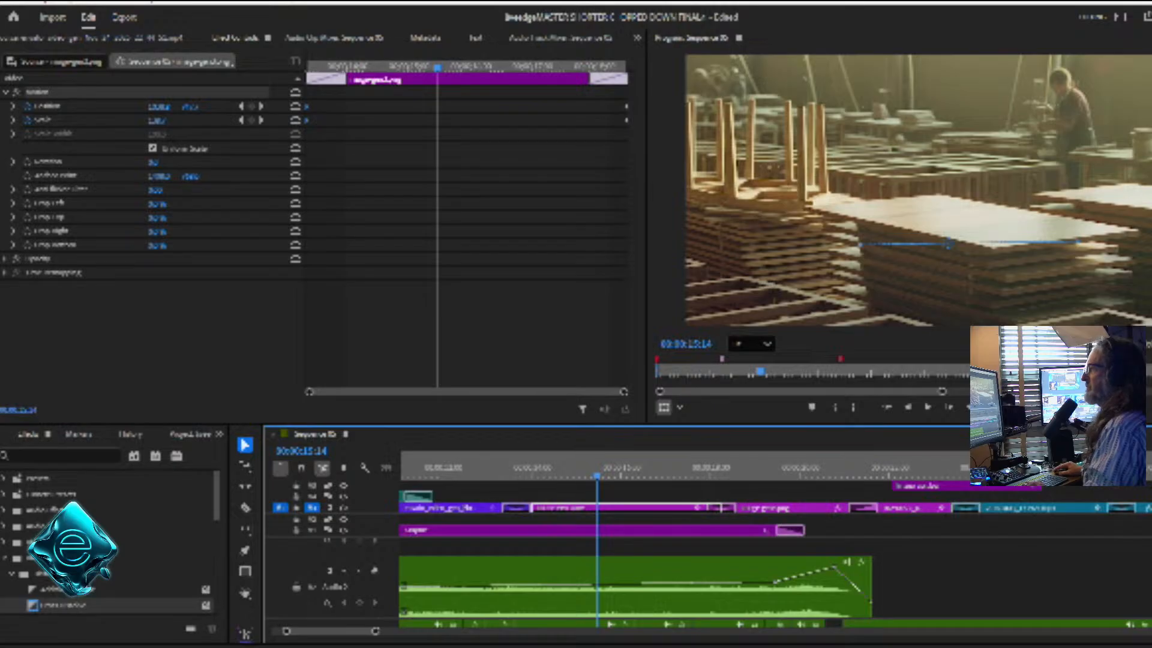
left_click_drag(325, 127, 305, 126)
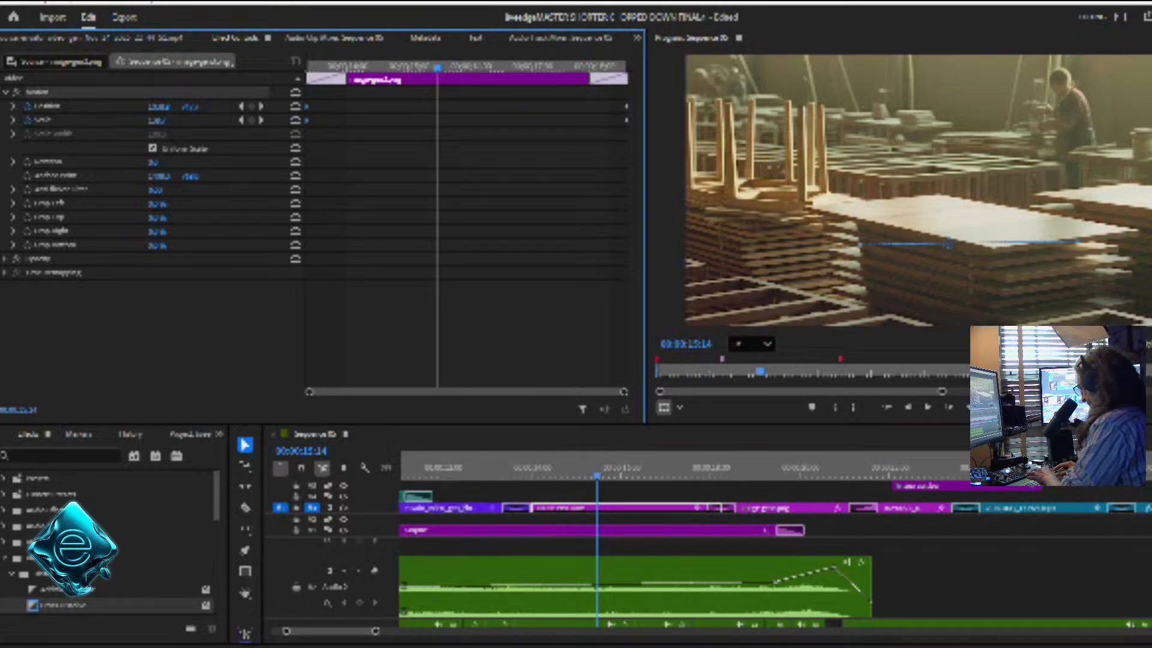
key("Delete")
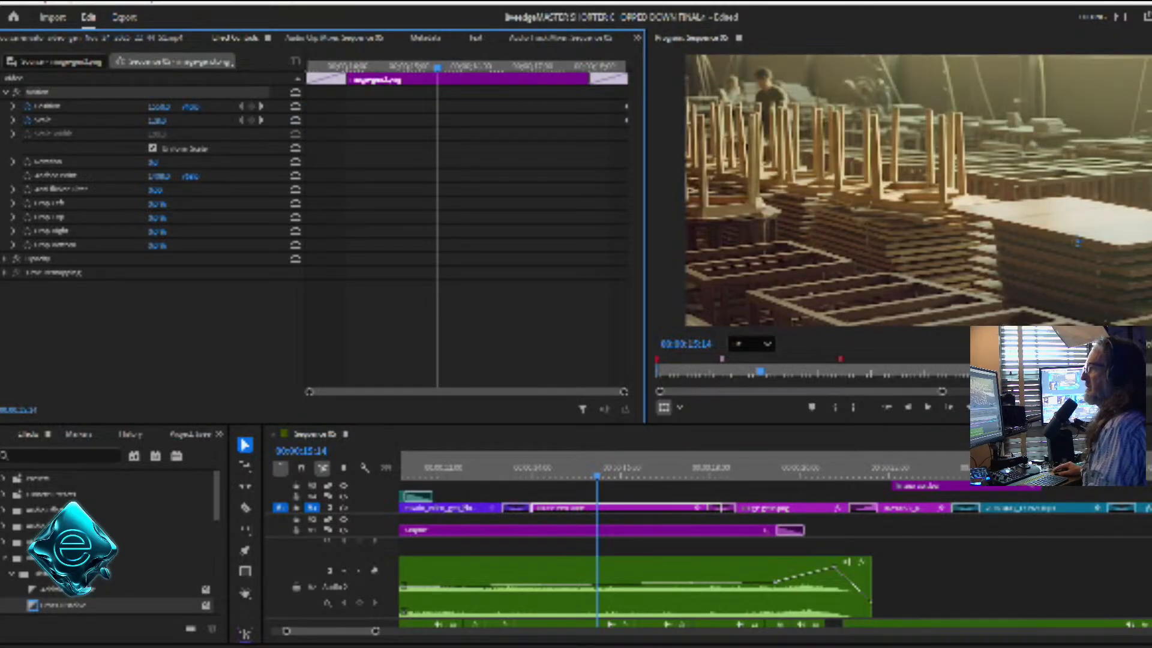
Reframe the stacked-tabletops still with new Position and Scale keyframes and move them to the start of its clip
left_click(252, 107)
left_click(251, 120)
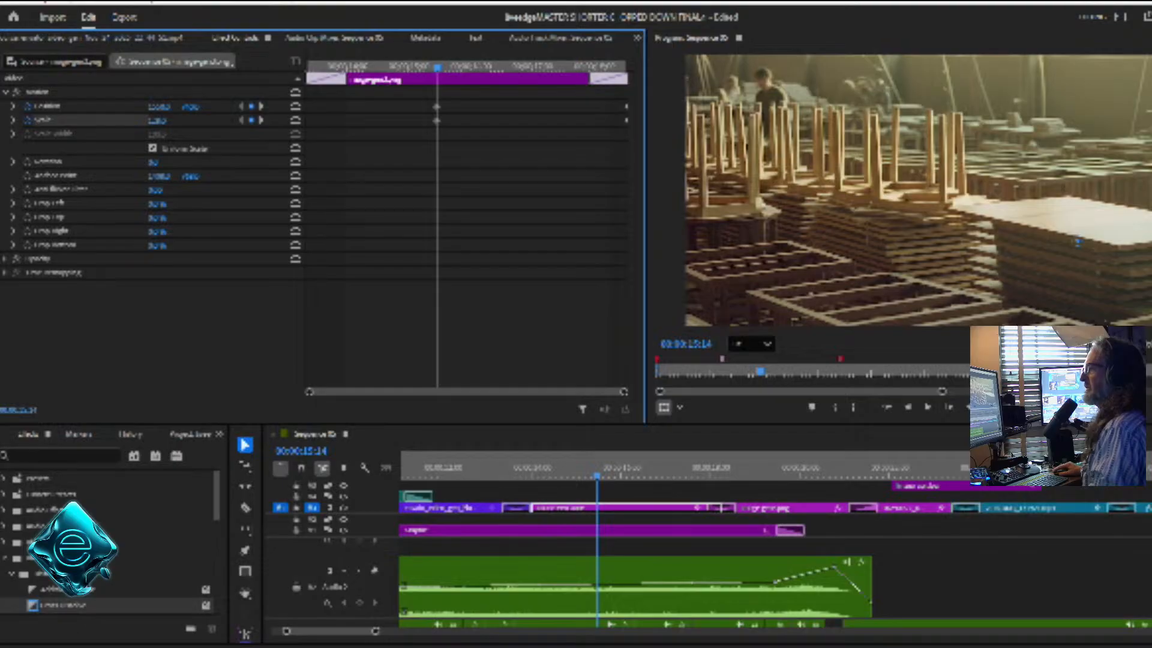
left_click_drag(157, 120, 150, 120)
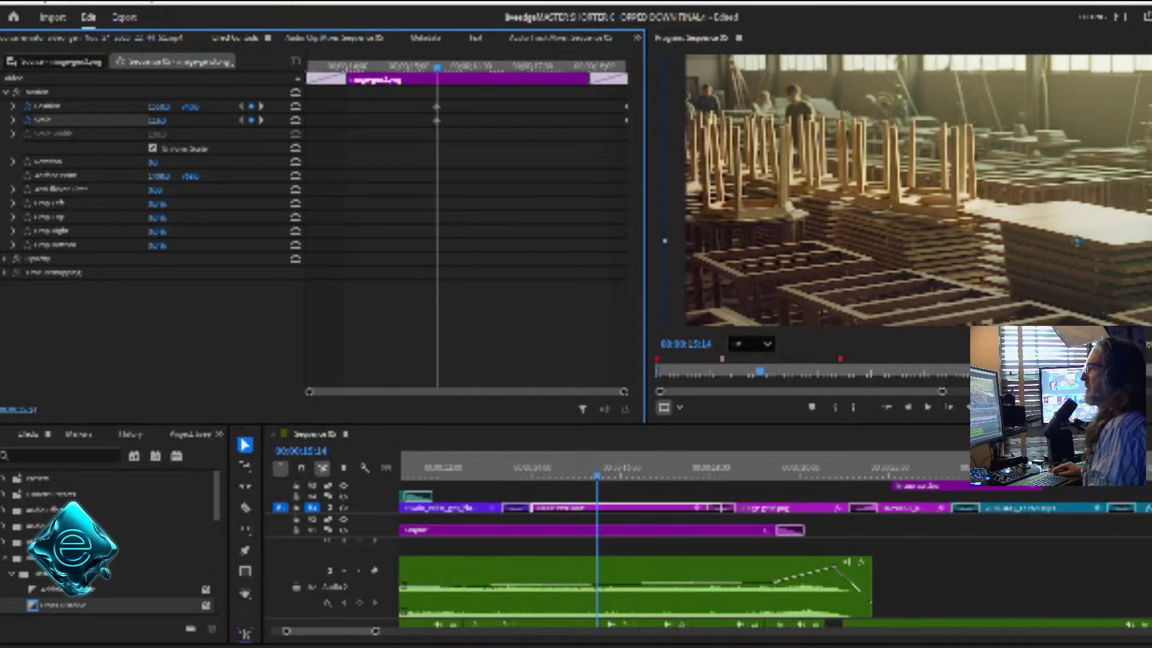
left_click_drag(1077, 242, 1002, 242)
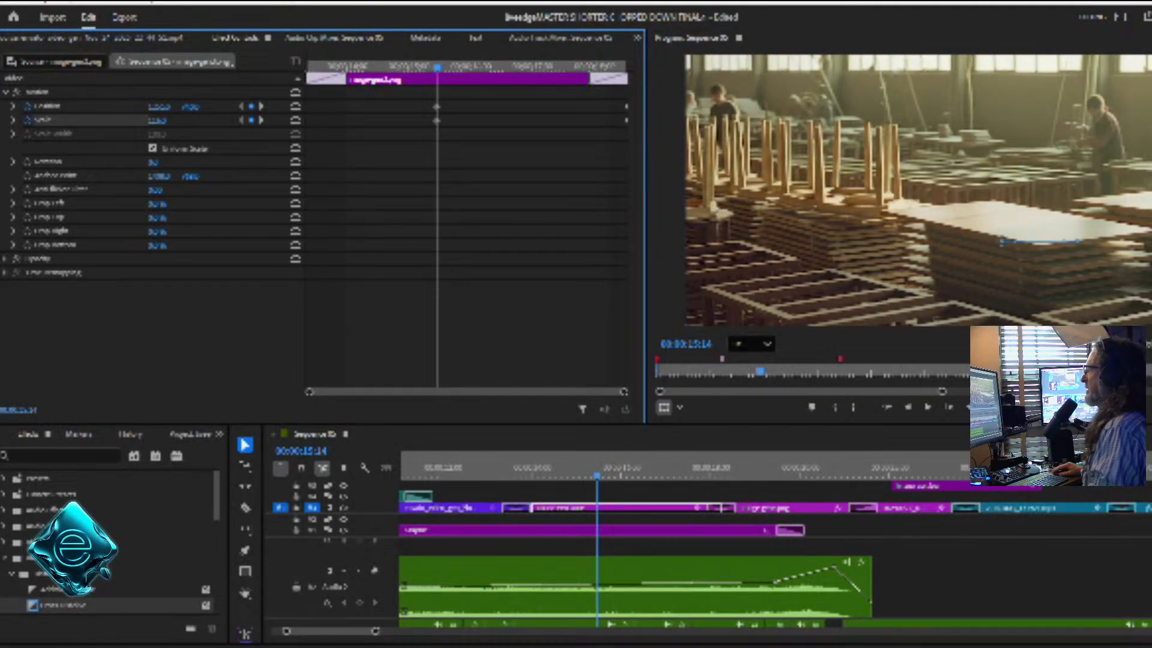
left_click_drag(190, 106, 117, 107)
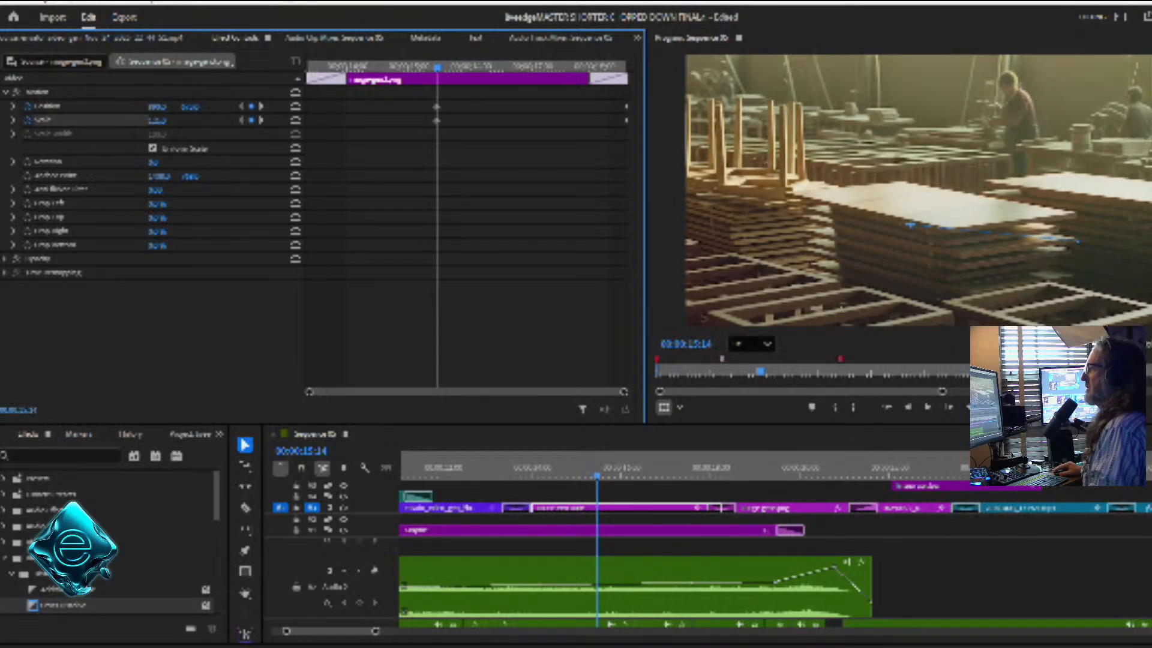
left_click_drag(437, 106, 307, 106)
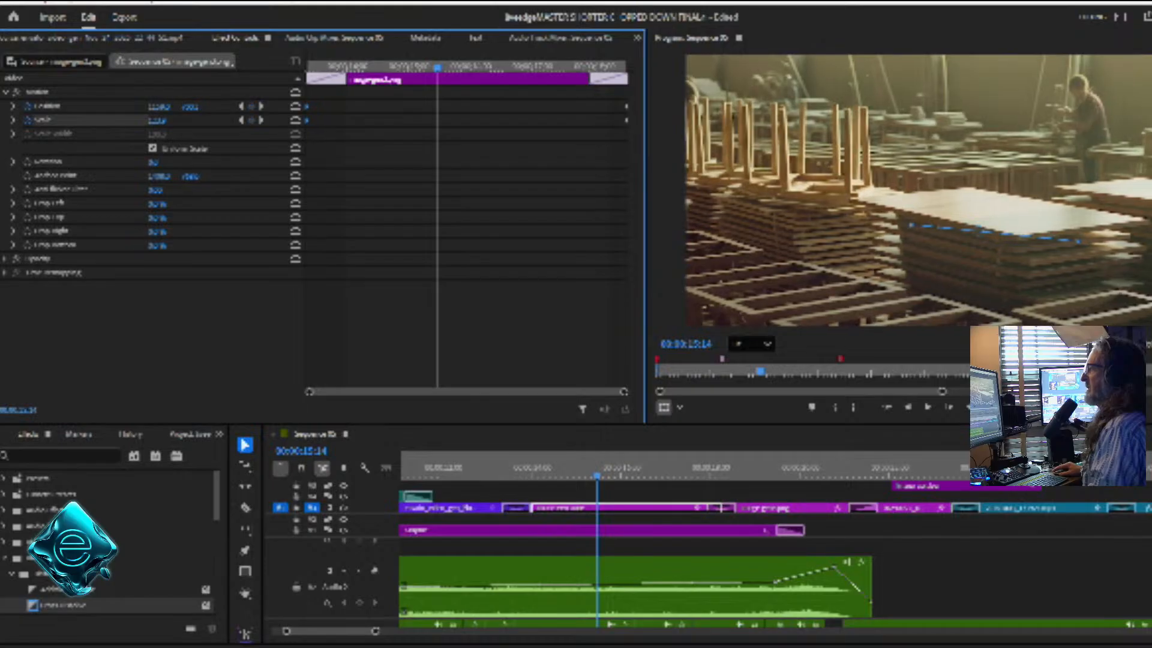
Play the stacked-tabletops still from its start into the rows-of-tables image to check the new motion
left_click_drag(437, 67, 308, 66)
key("space")
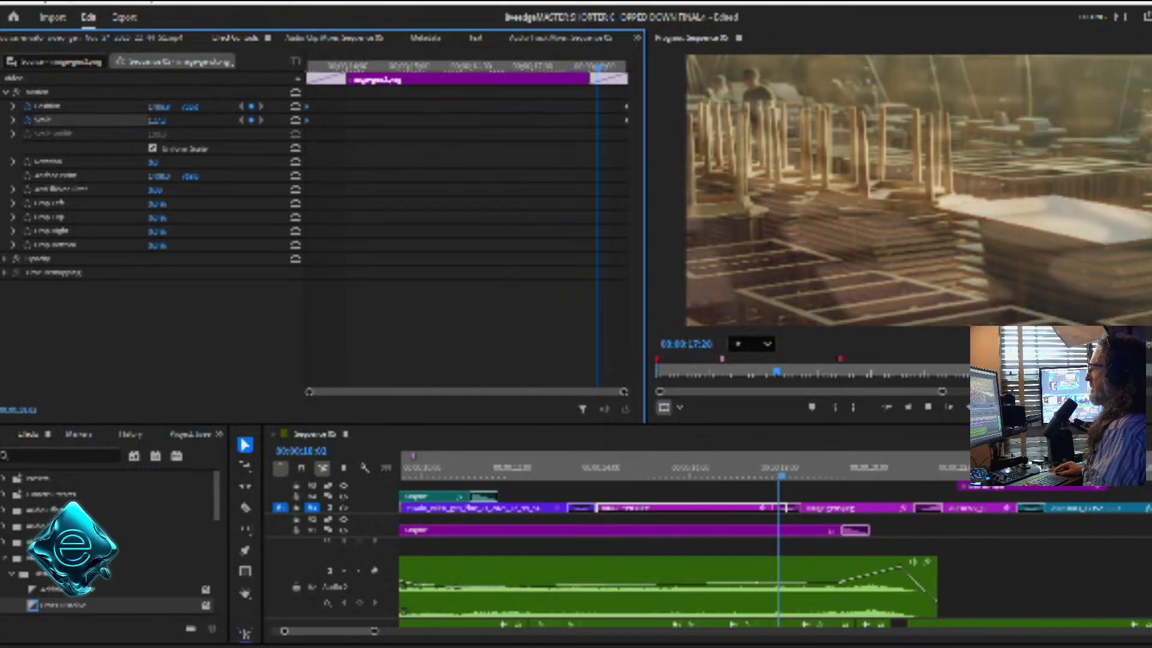
key("space")
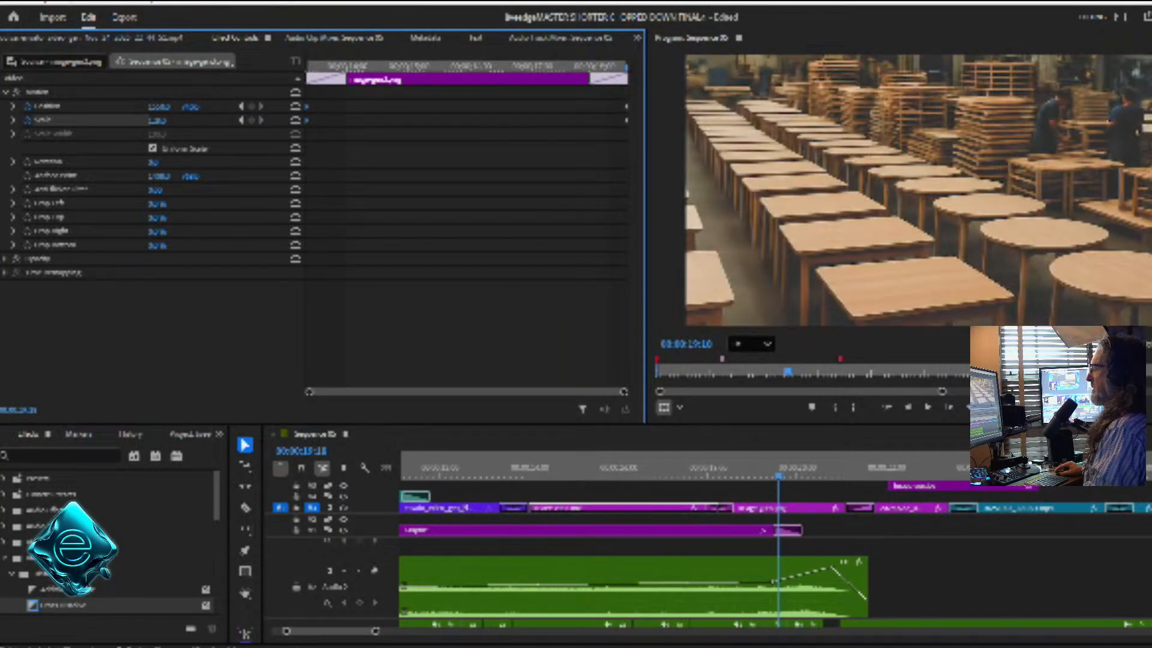
Remove the dissolves around the stacked-tabletops still and move its cut with the following rows-of-tables still slightly earlier
left_click(667, 508)
key("ctrl+z")
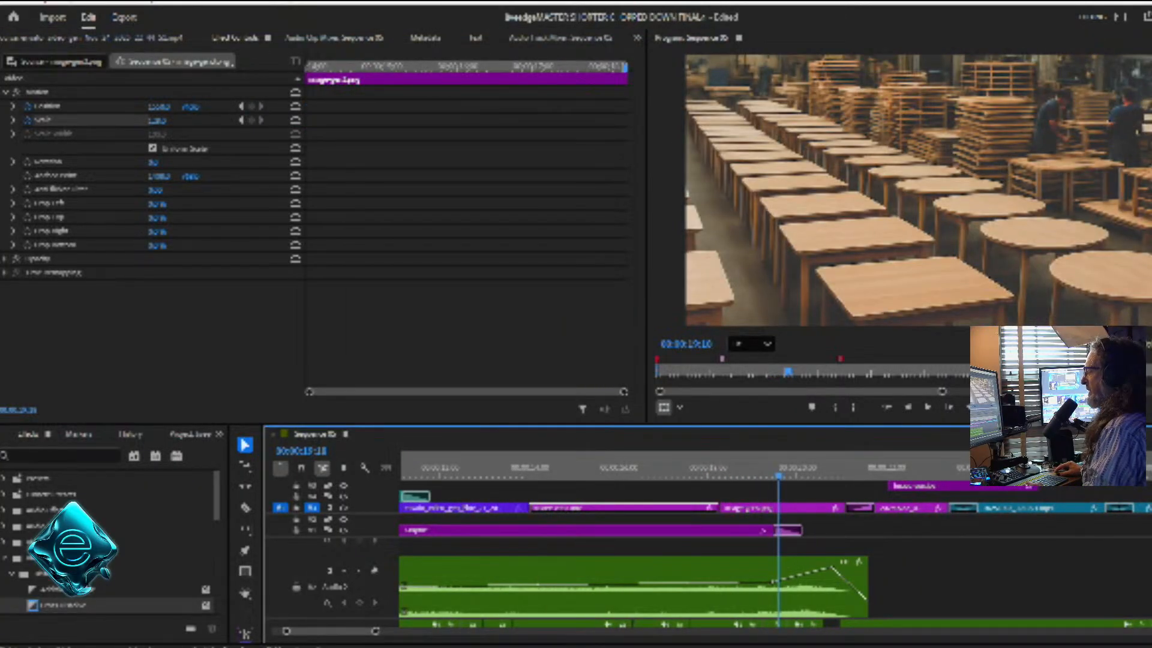
left_click_drag(718, 507, 701, 507)
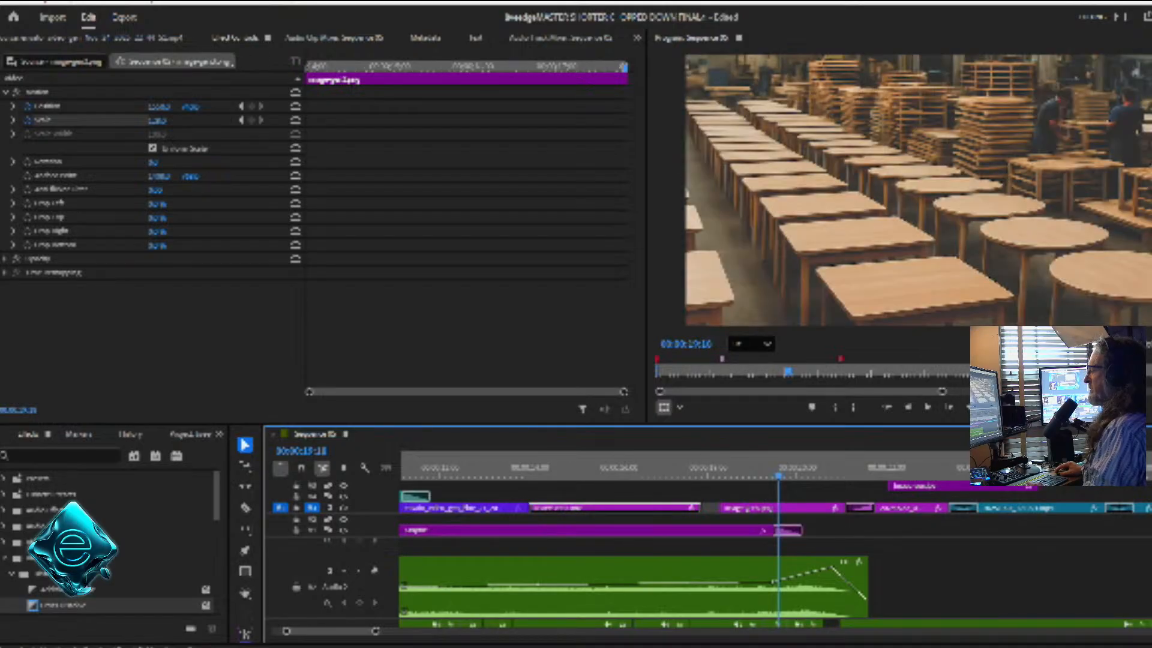
left_click(748, 508)
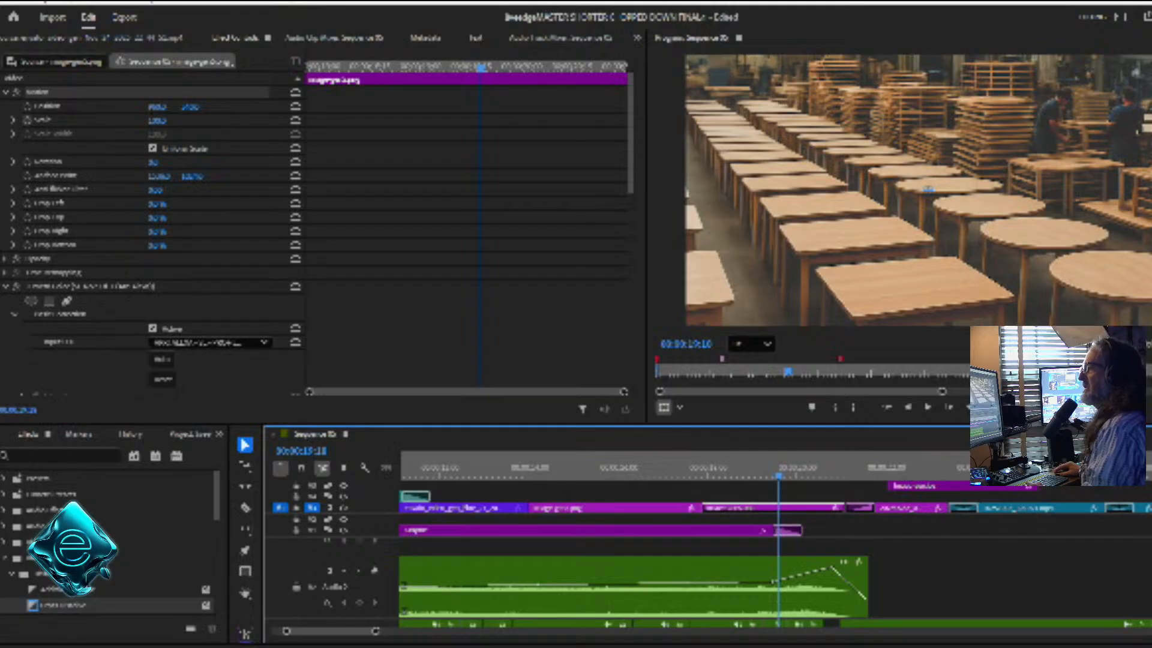
Keyframe an enlarged framing shifted right and down on the rows-of-tables still, with its Position and Scale keyframes at the clip's start
left_click(27, 120)
left_click(27, 106)
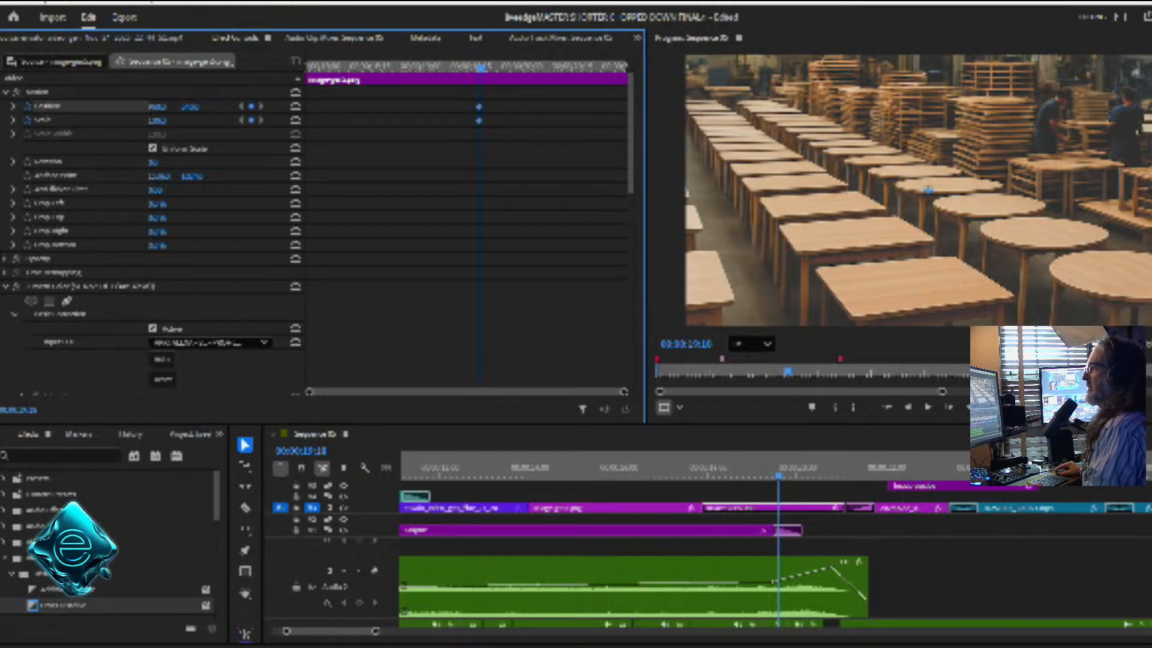
left_click_drag(158, 120, 274, 107)
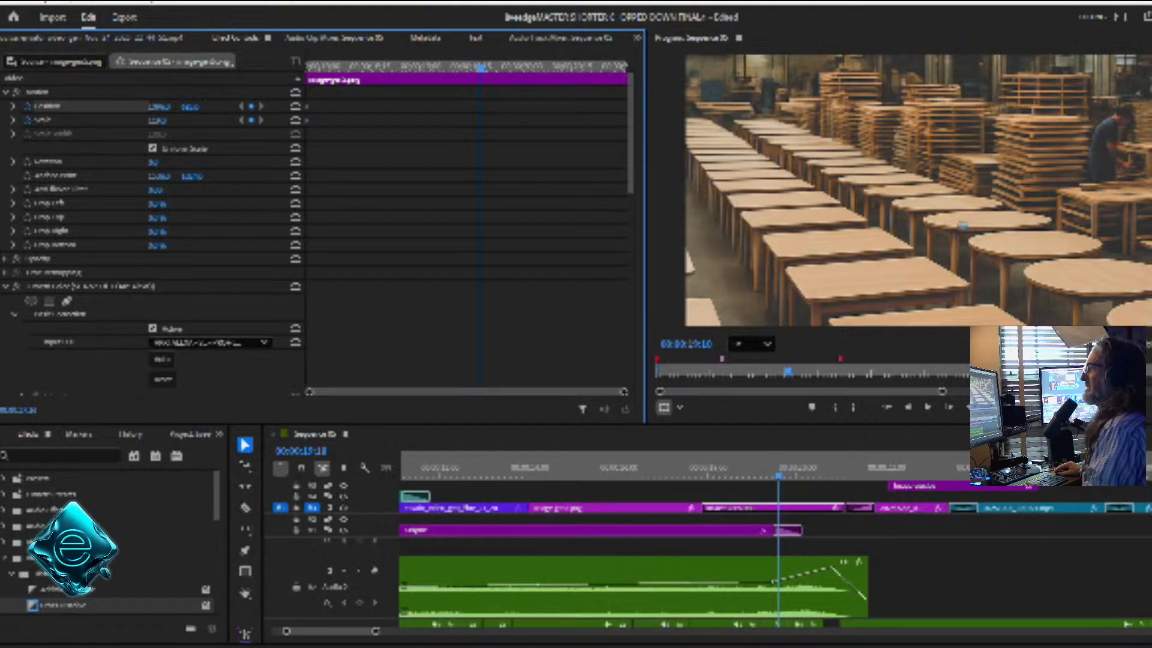
Add Position and Scale keyframes with a smaller scale shifted left and up, placing them at the end of the rows-of-tables still
left_click(252, 106)
left_click(252, 120)
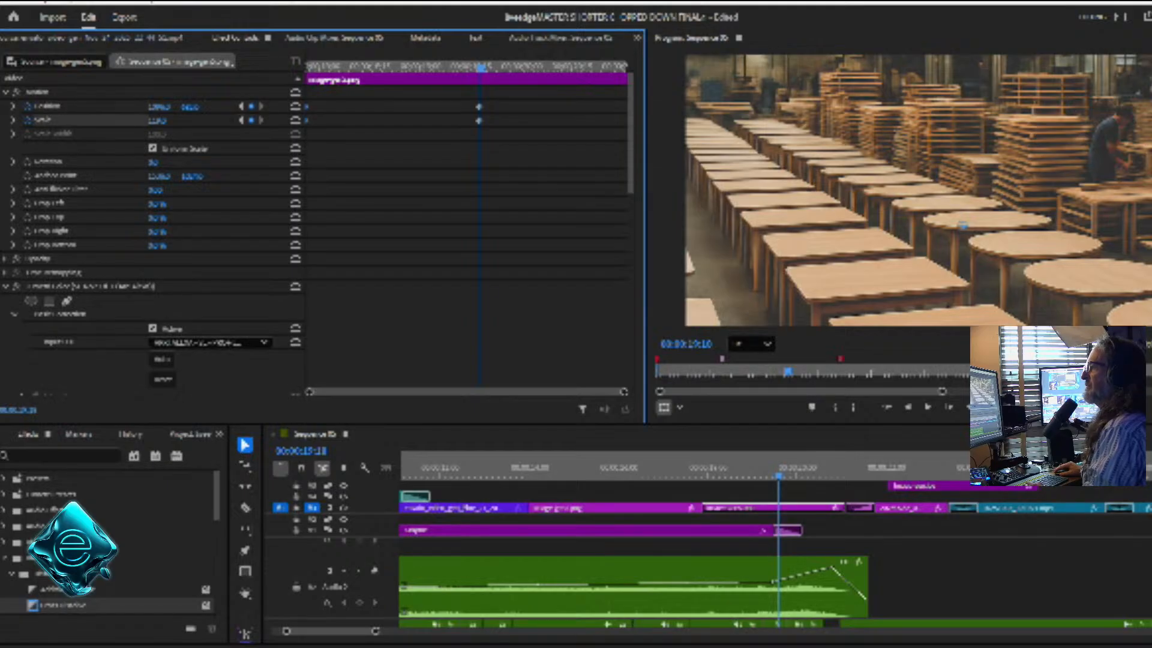
left_click_drag(157, 120, 77, 106)
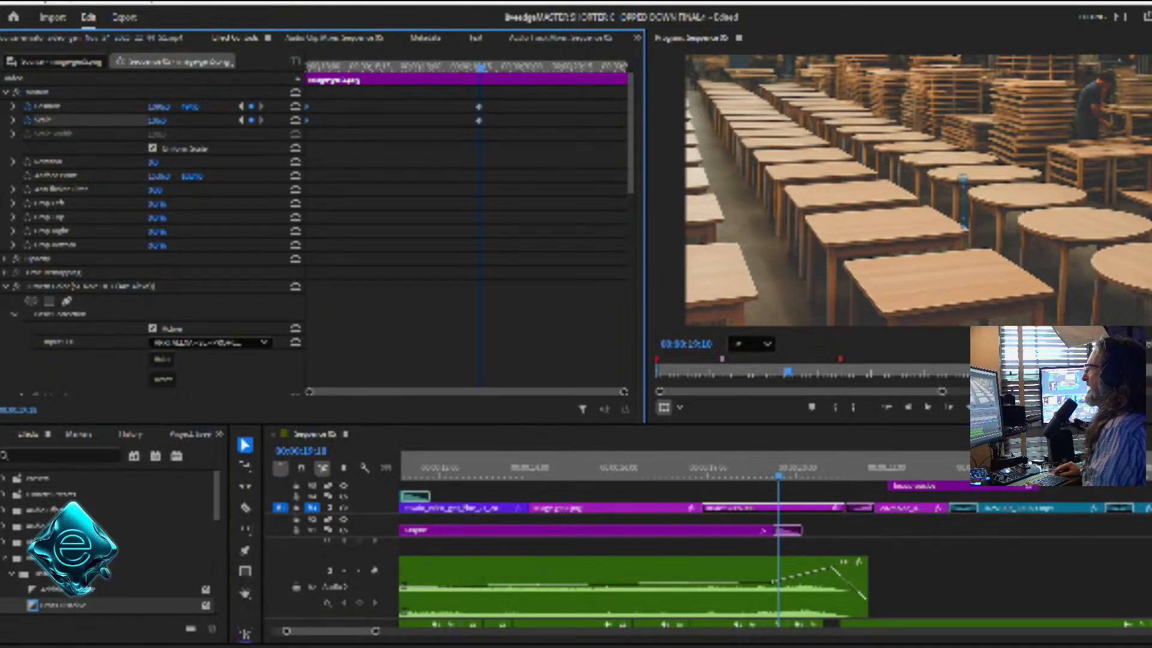
left_click_drag(189, 106, 143, 107)
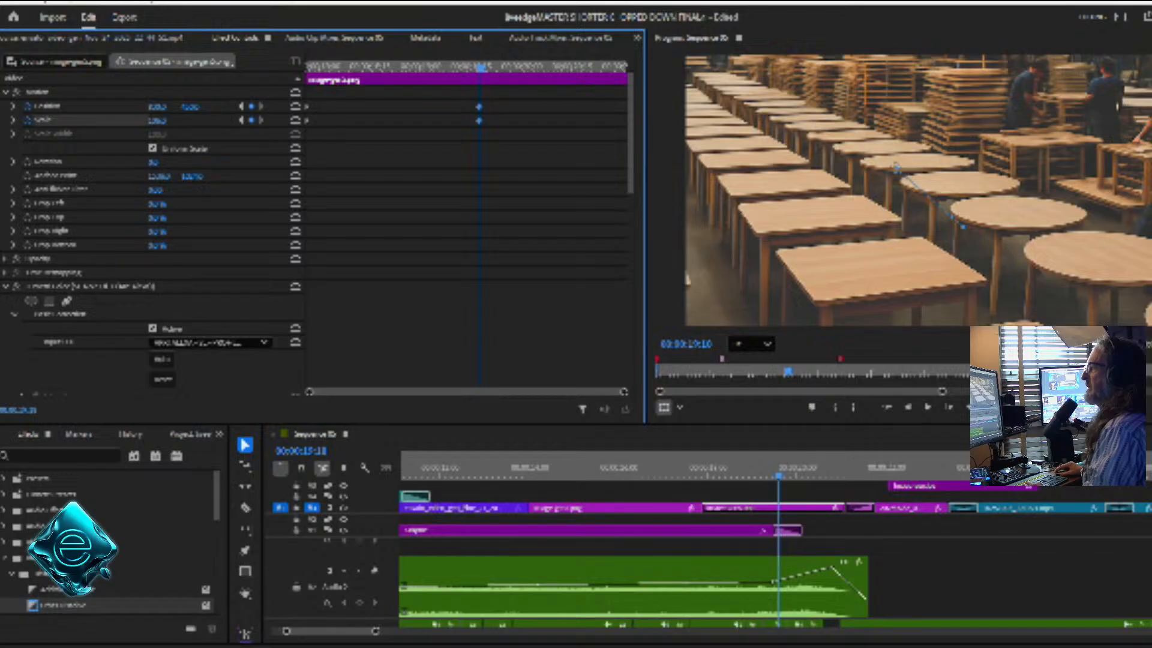
left_click_drag(479, 120, 627, 120)
Apply a Cross Dissolve between the stacked-tabletops and rows-of-tables stills and set its duration to 20 frames
key("shift+4")
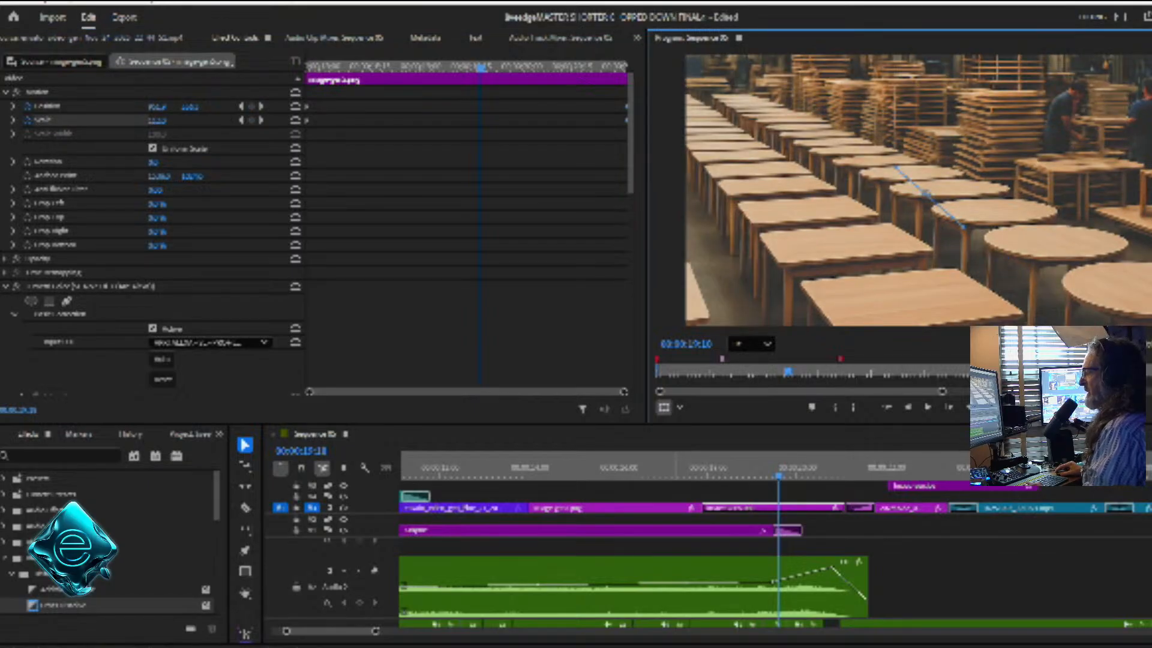
key("shift+1")
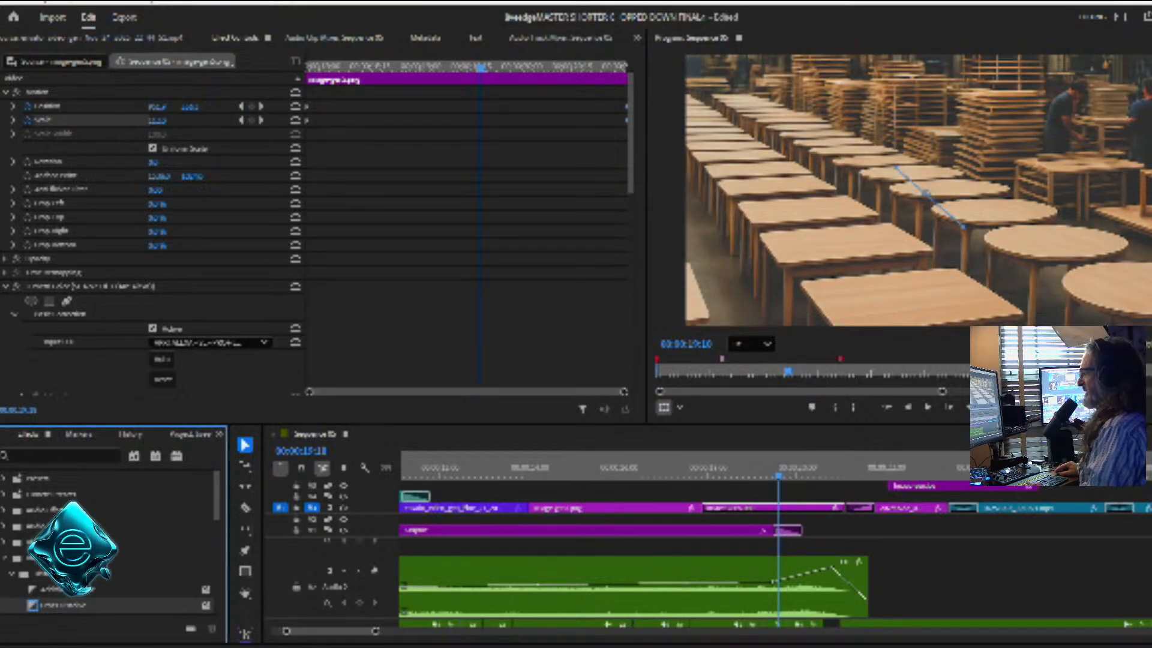
left_click_drag(733, 507, 701, 507)
double_click(701, 507)
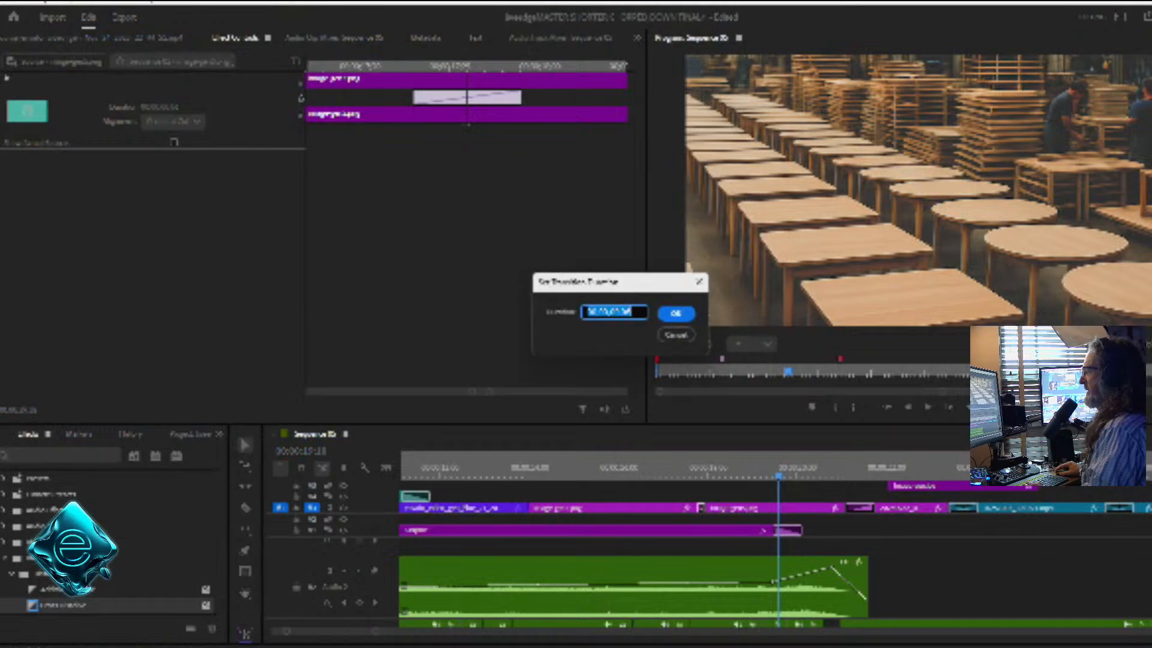
left_click_drag(632, 312, 621, 312)
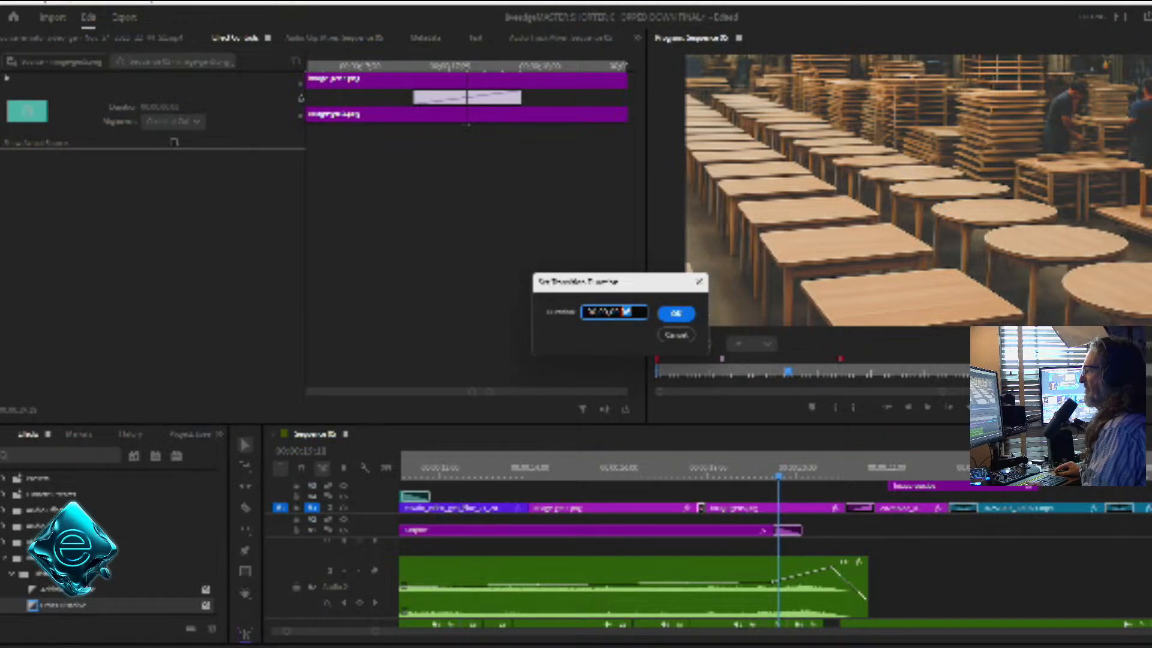
type("2")
type("0")
key("Return")
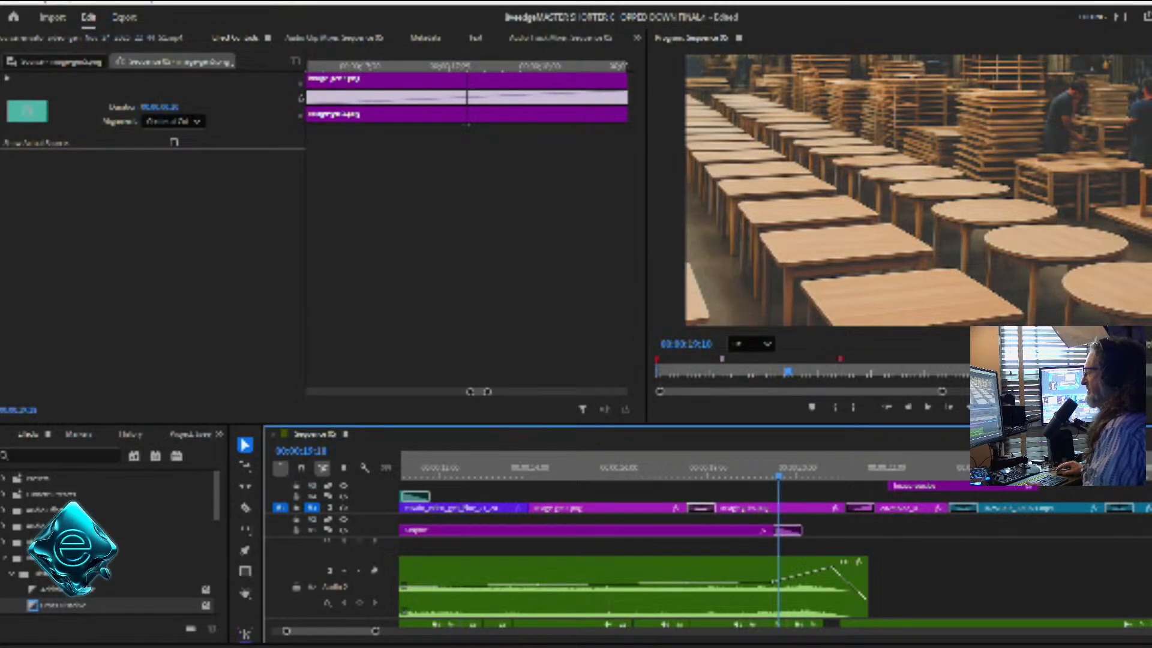
Play the stacked-tabletops still up to the new dissolve to check its motion
left_click(640, 471)
key("space")
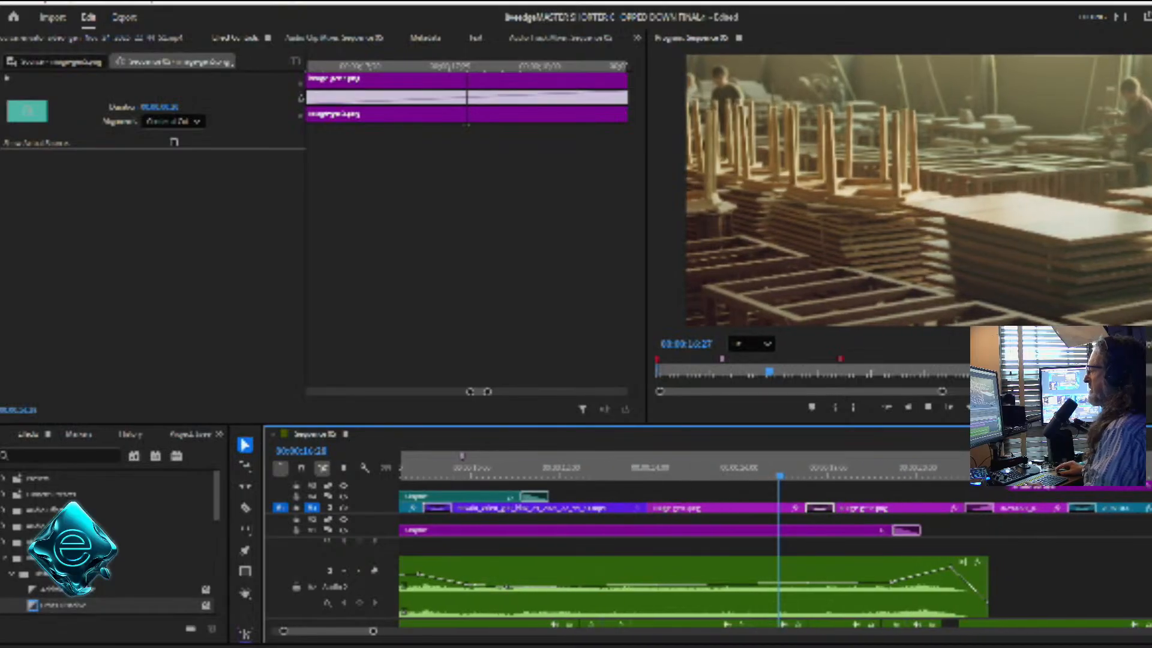
key("space")
Apply a Cross Dissolve between the factory conveyor clip and the stacked-tabletops still, with a duration of 20 frames
key("shift+7")
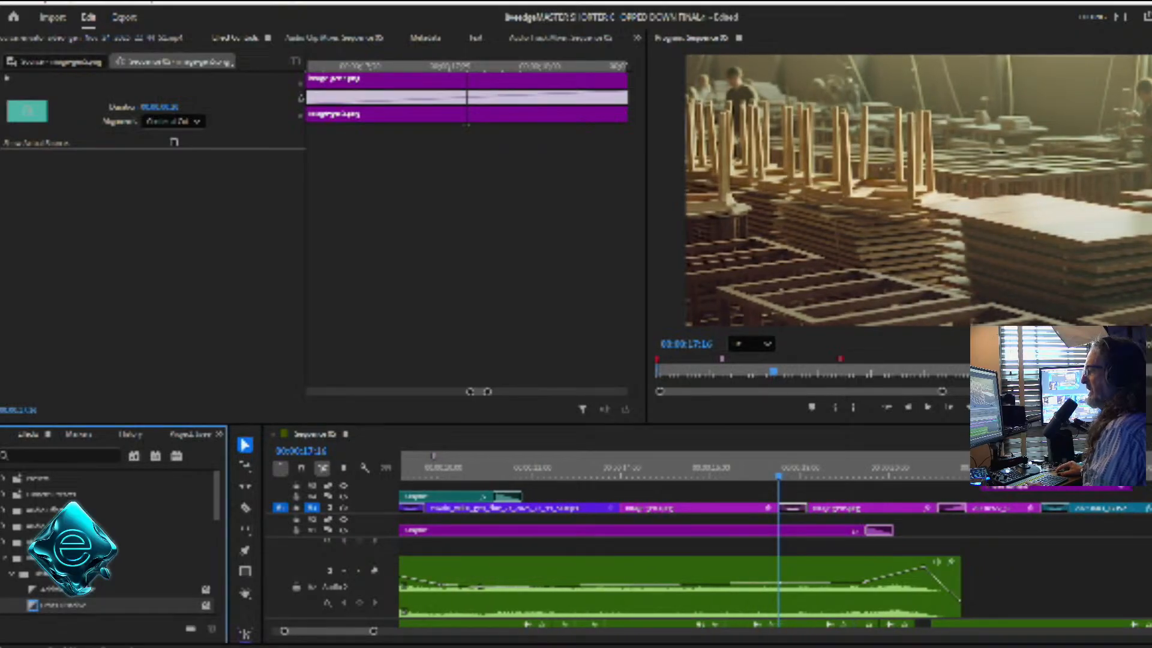
double_click(614, 507)
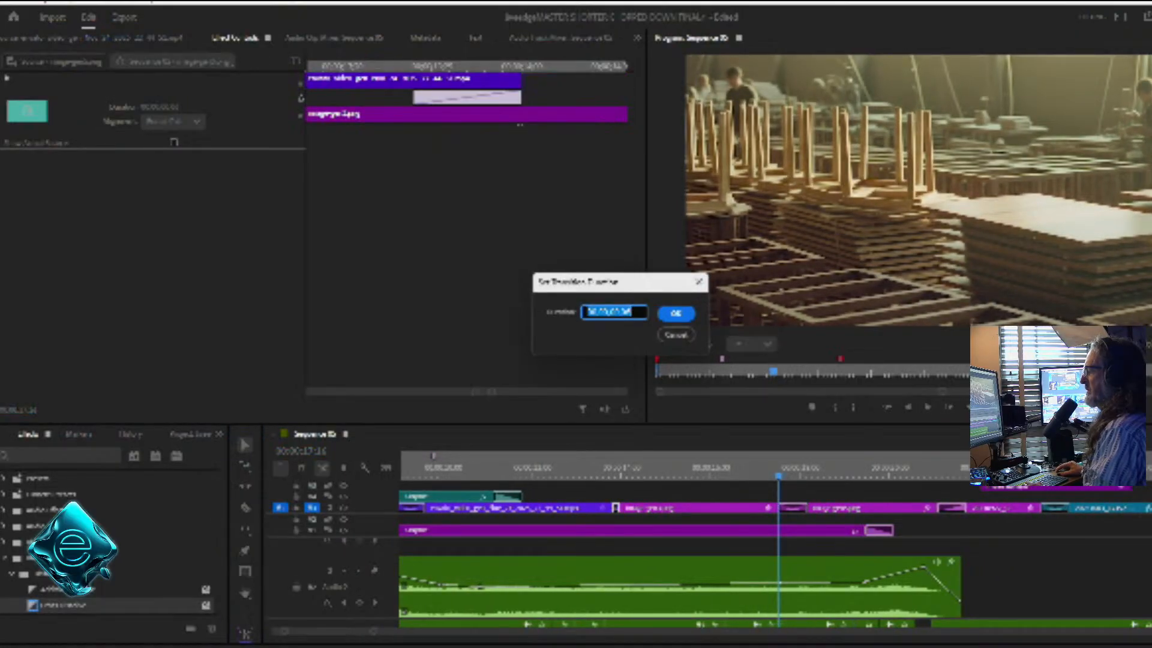
left_click_drag(632, 312, 622, 312)
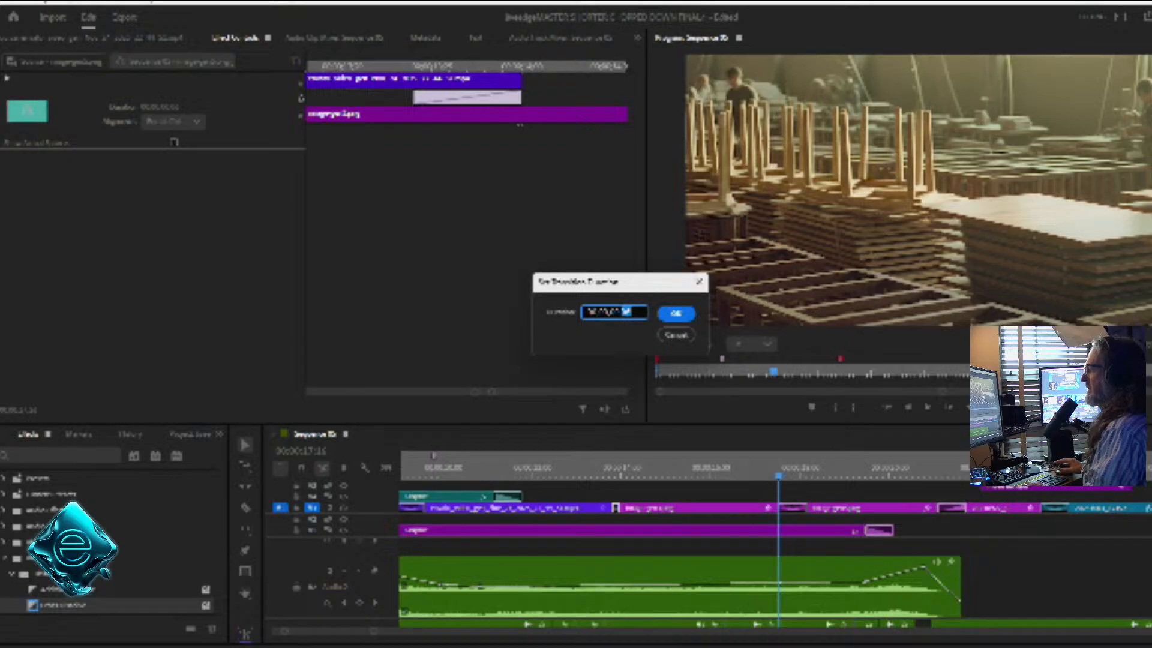
type("20")
key("Return")
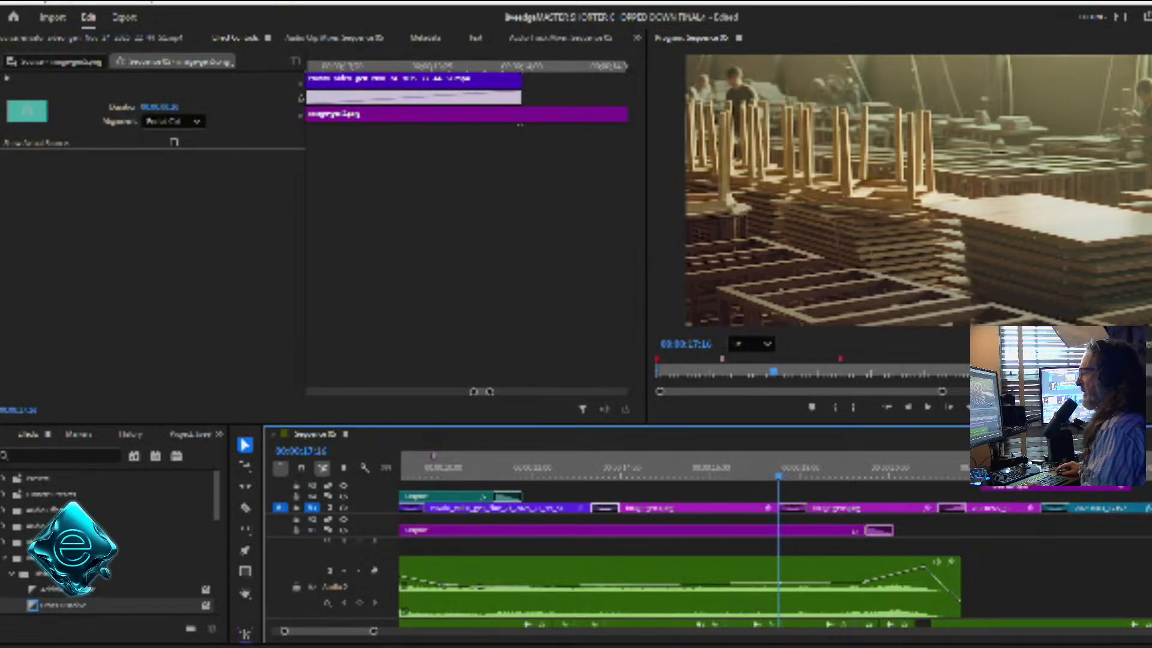
Play the stacked-tabletops and rows-of-tables stills through to the following shots to review their motion and dissolves
left_click(580, 468)
key("space")
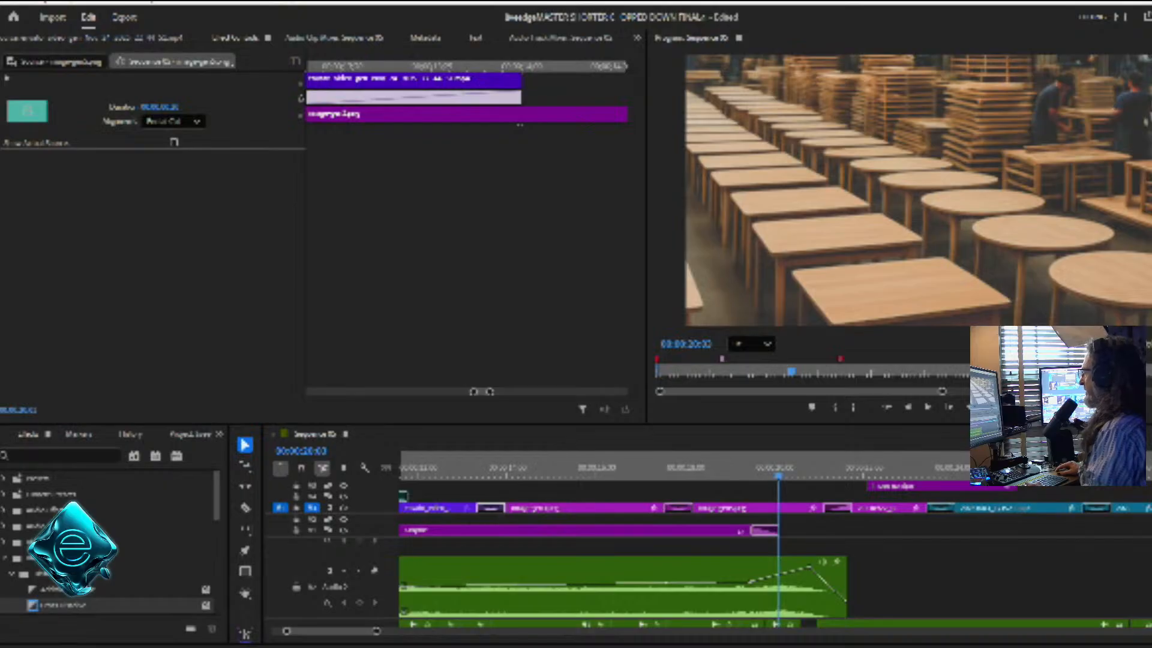
key("shift+4")
left_click_drag(778, 468, 656, 468)
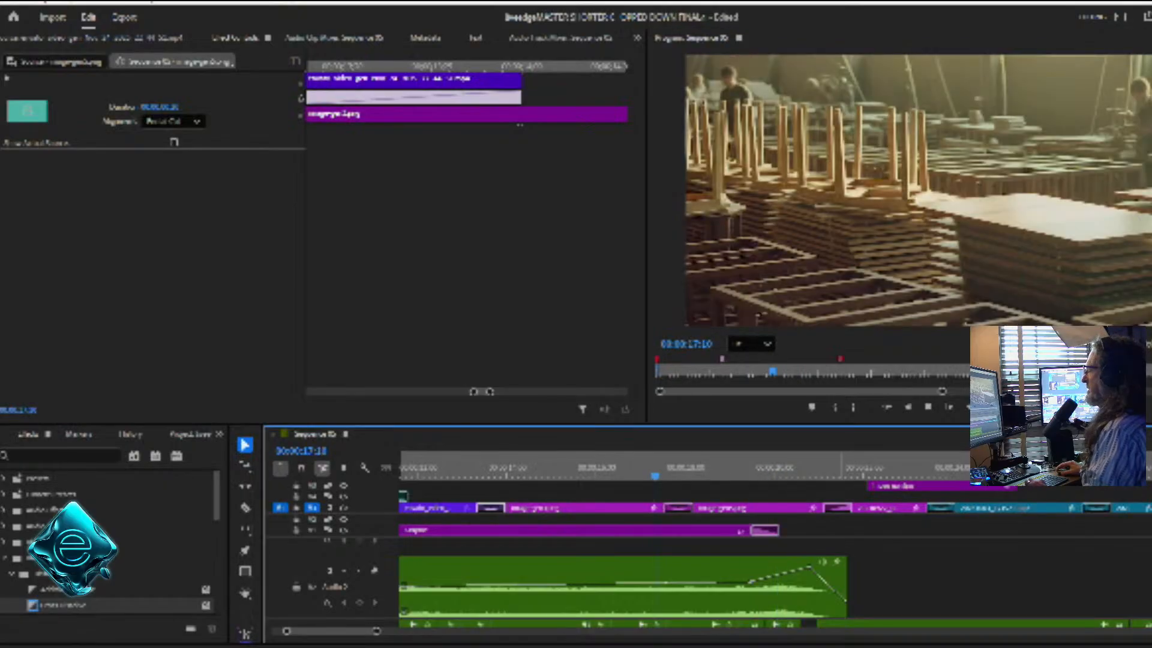
key("space")
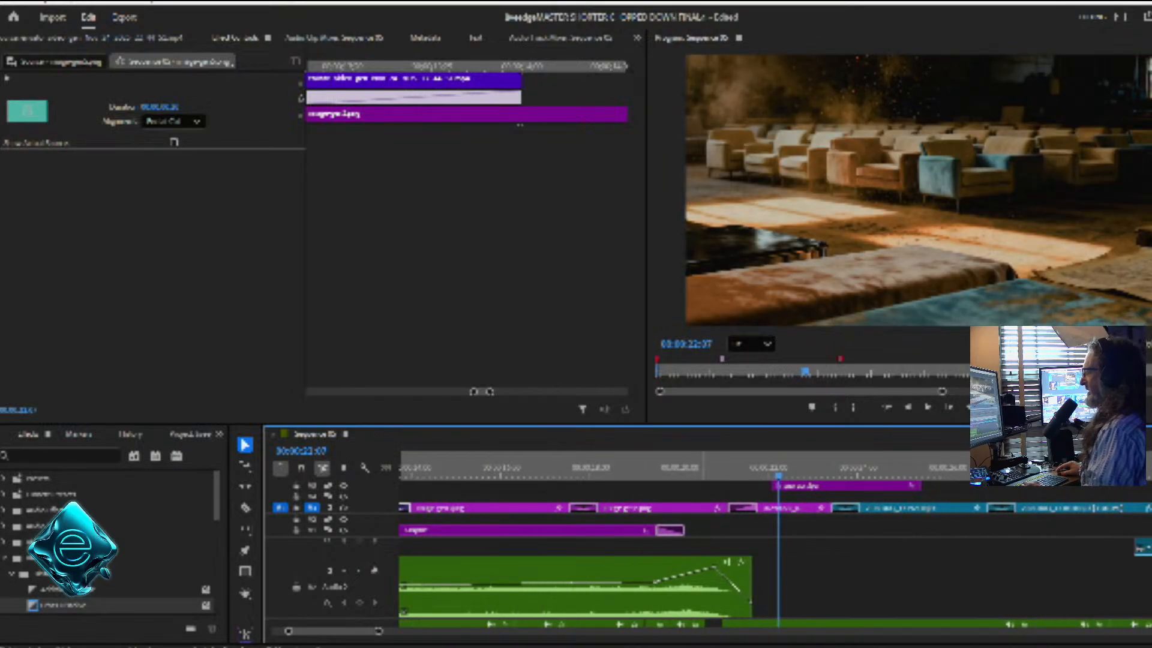
left_click(627, 467)
key("space")
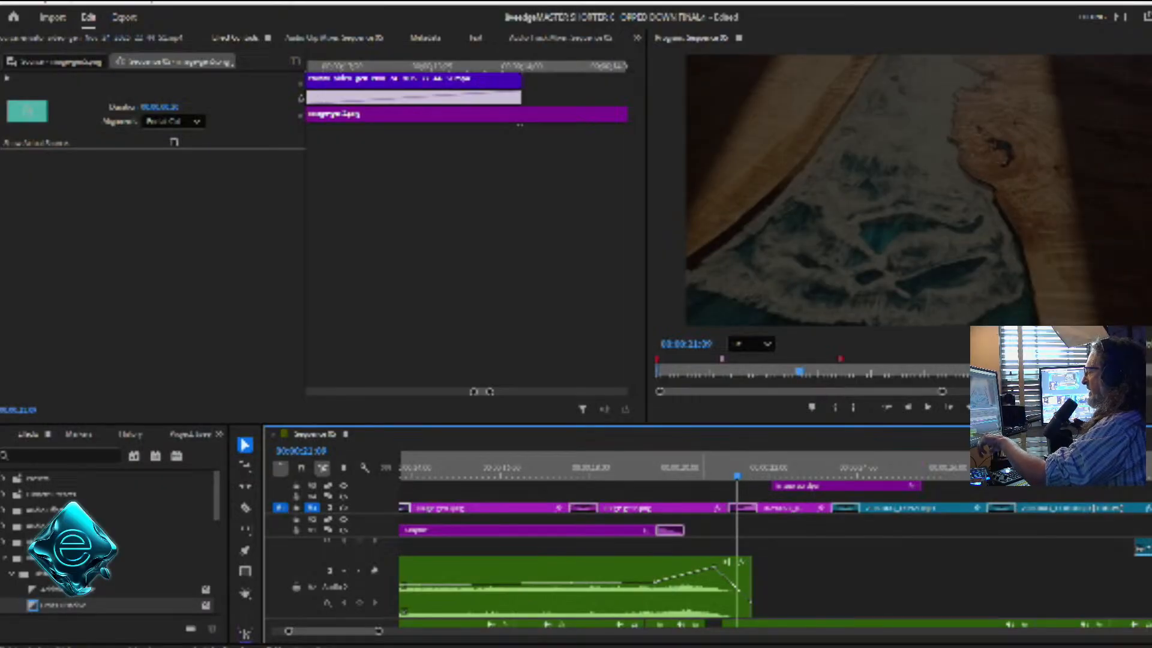
Examine how the two music clips and the voice-over overlap beneath the transition into the river-table still
left_click(743, 570)
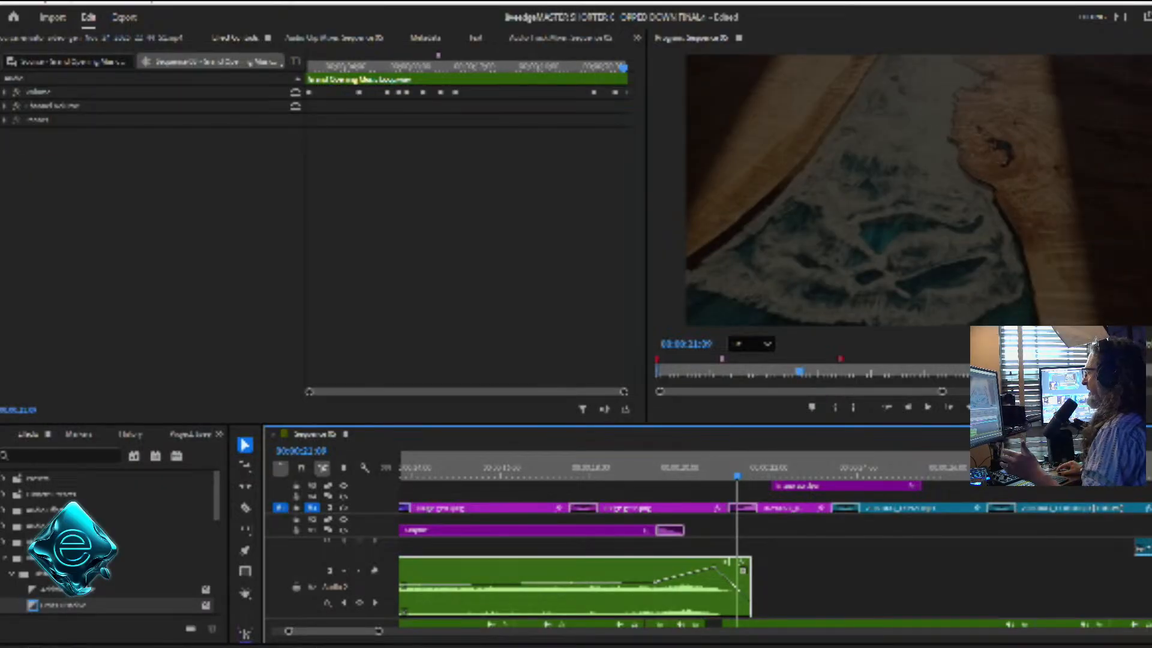
scroll(737, 591, "down", 3)
scroll(736, 594, "up", 4)
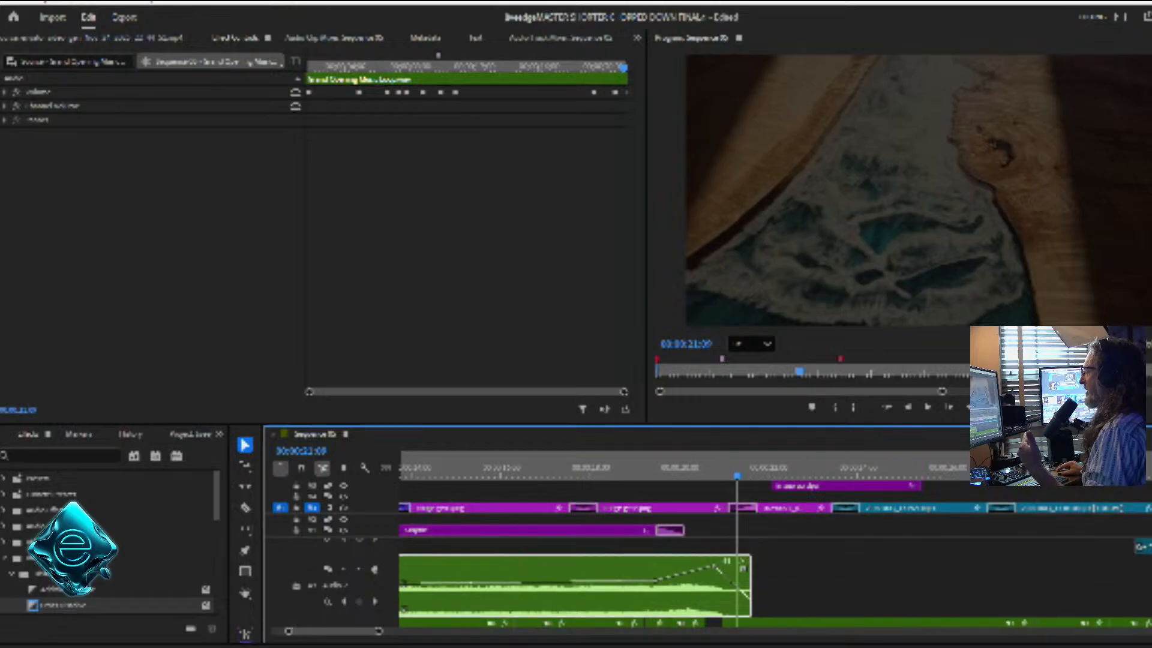
scroll(737, 594, "down", 2)
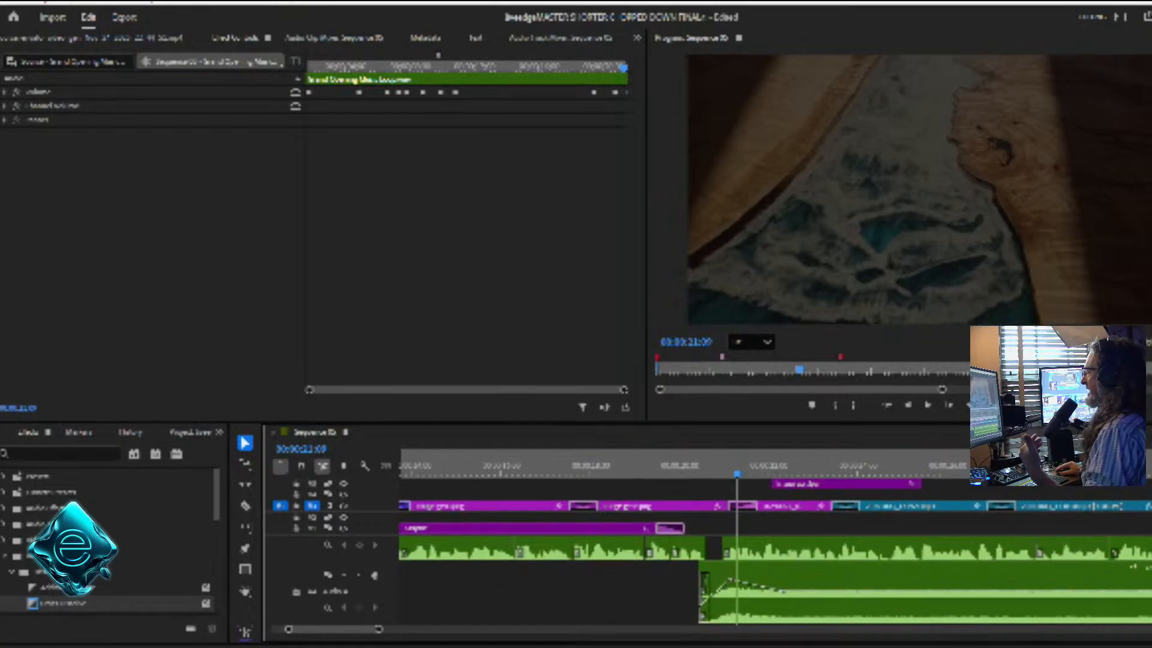
left_click_drag(737, 424, 737, 325)
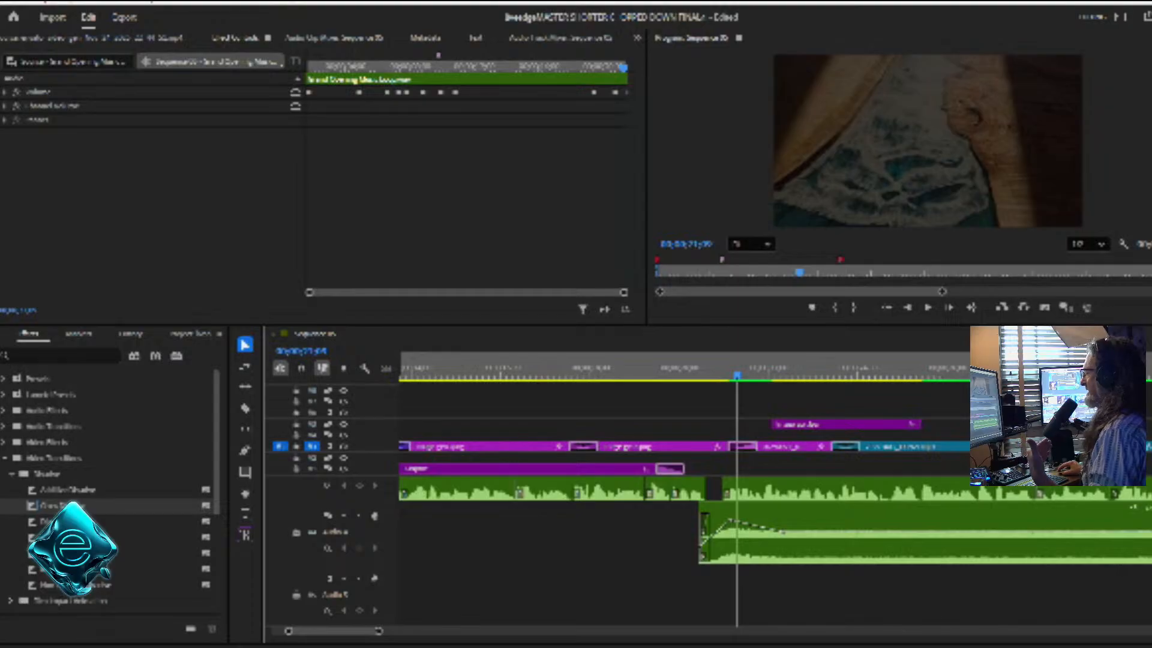
scroll(709, 549, "up", 2)
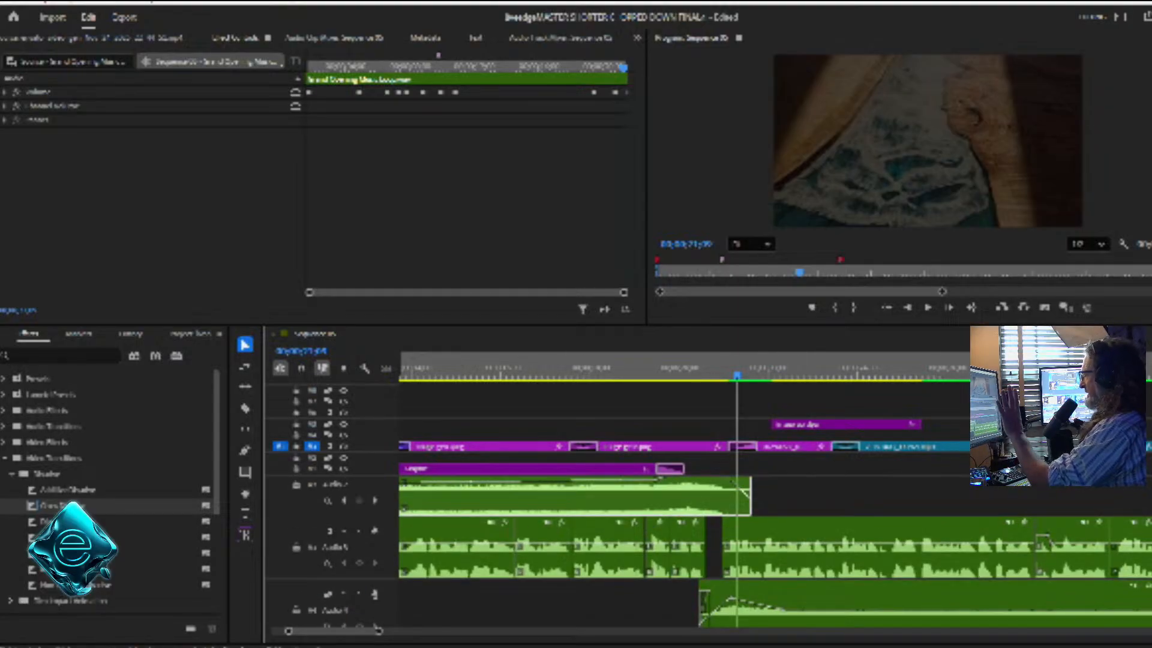
scroll(709, 552, "down", 4)
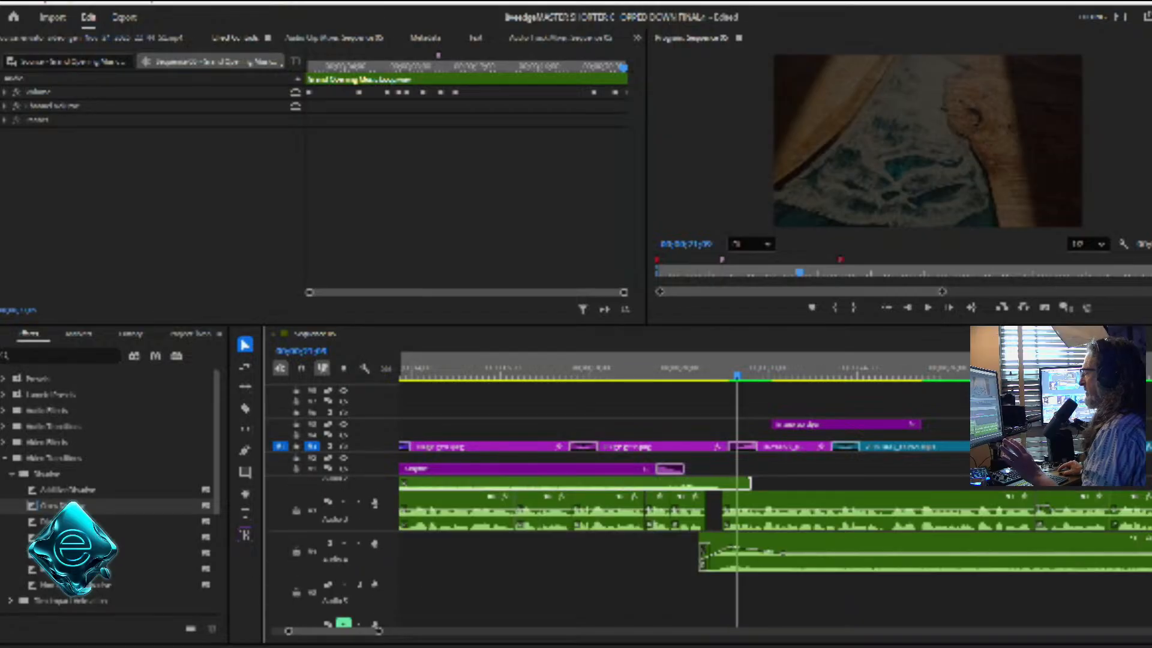
scroll(709, 552, "up", 1)
scroll(709, 552, "up", 1)
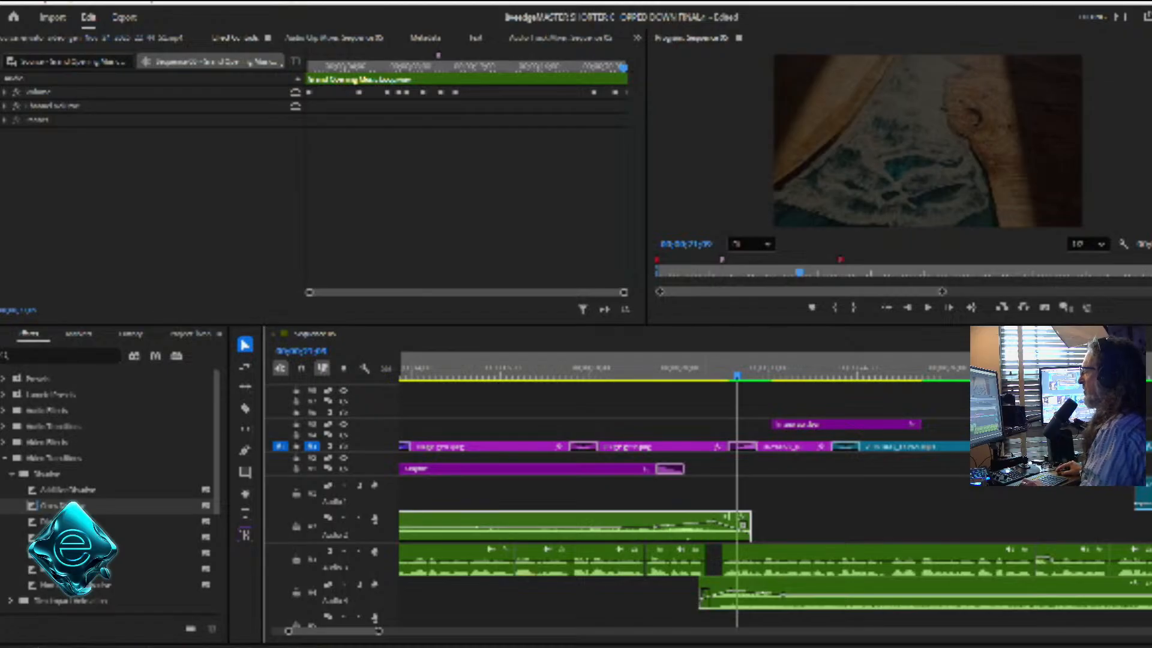
Play from the stacked-tabletops still through to the armchairs still to check picture and music together
key("shift+k")
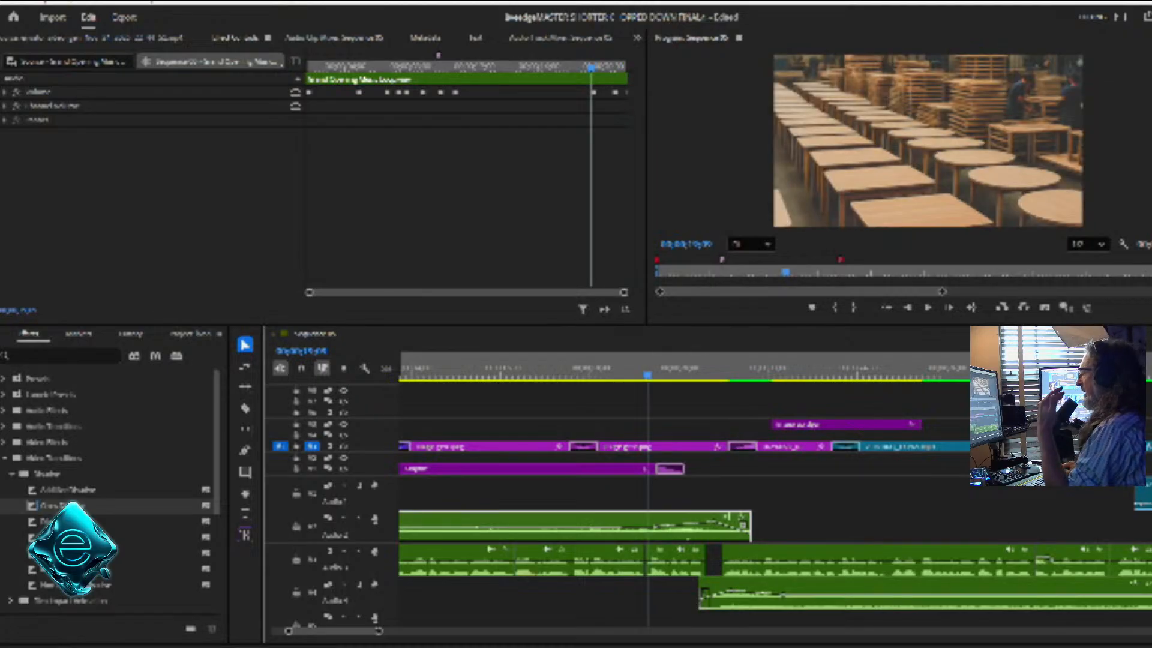
left_click_drag(576, 325, 576, 455)
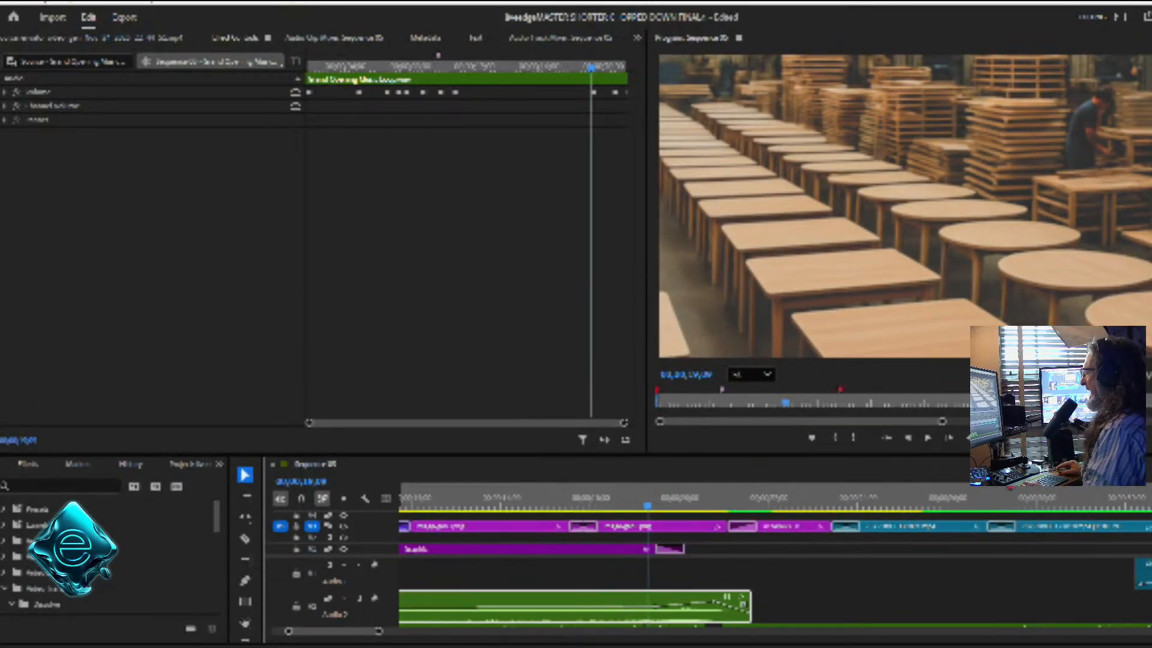
left_click(494, 498)
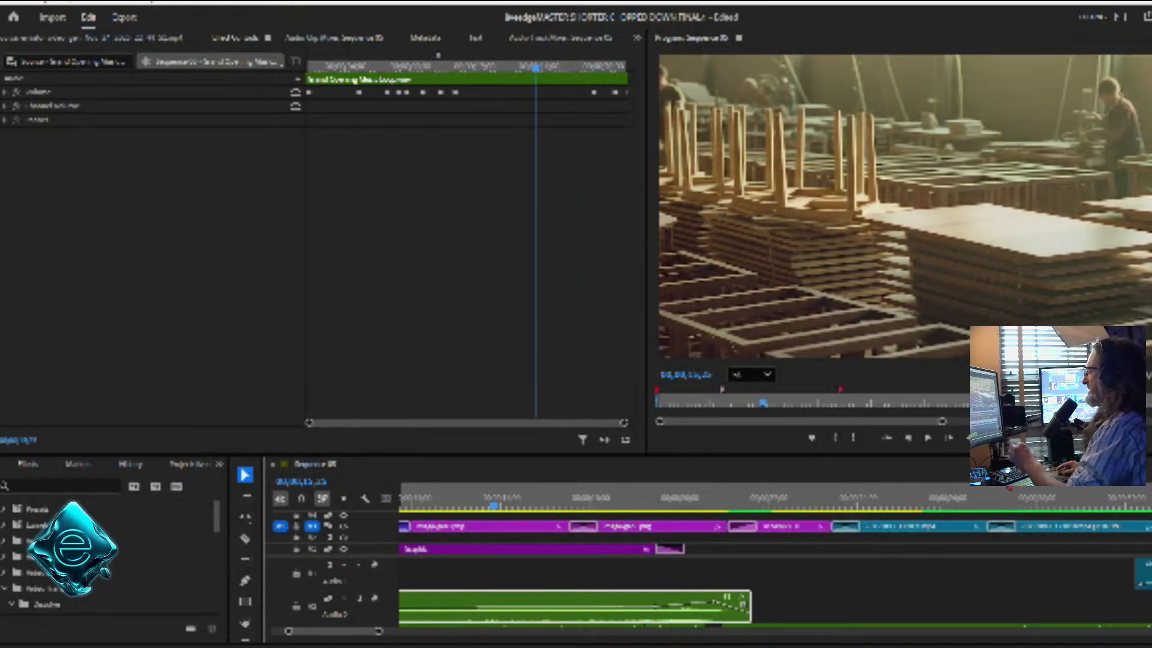
key("space")
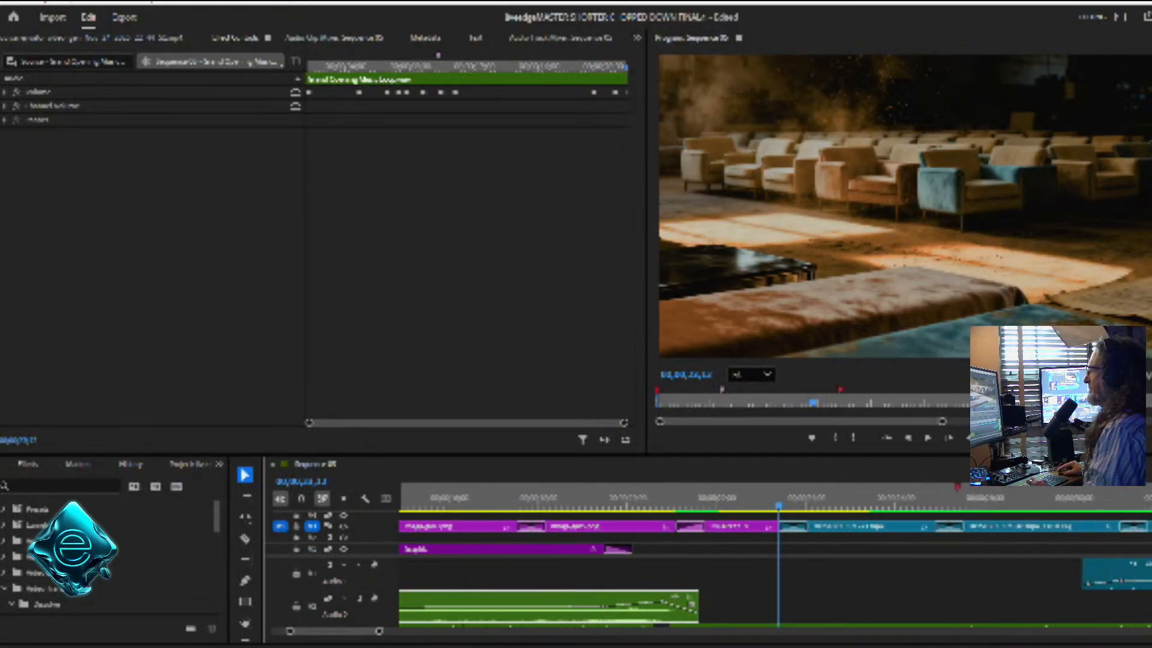
left_click(746, 497)
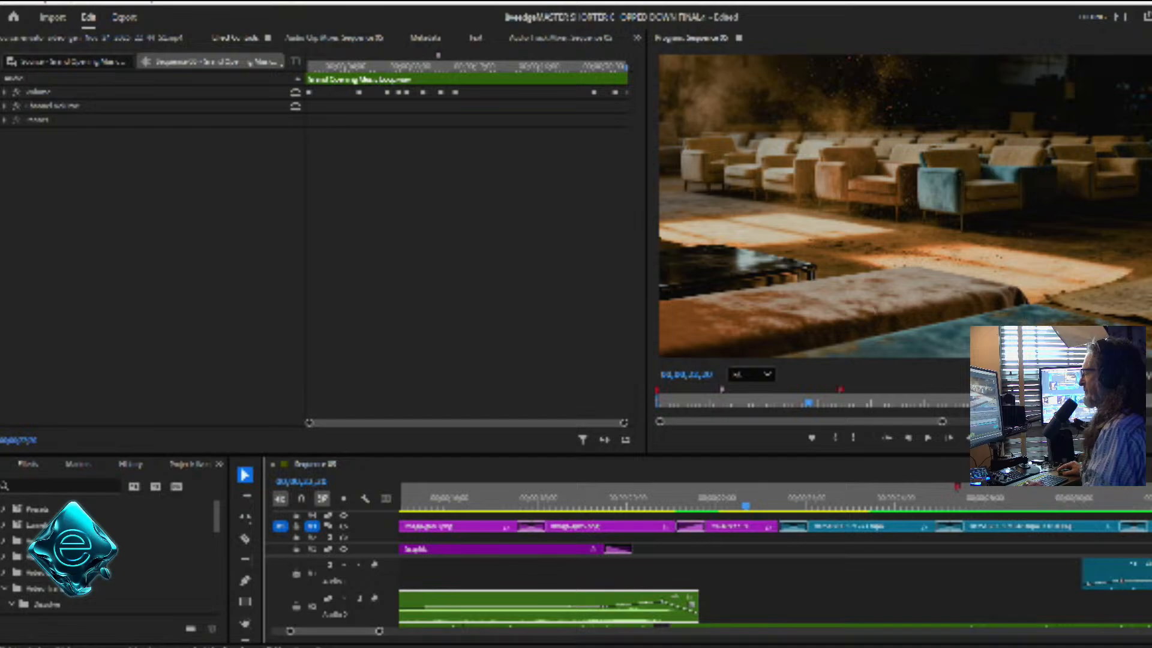
left_click(746, 526)
right_click(745, 526)
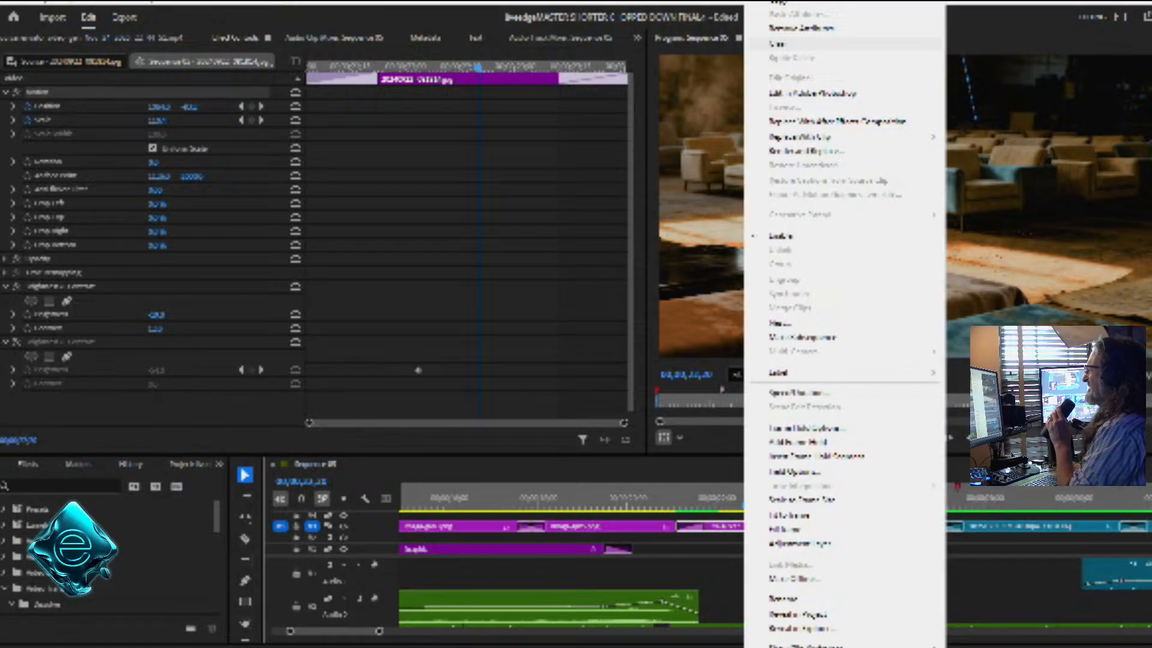
left_click(780, 44)
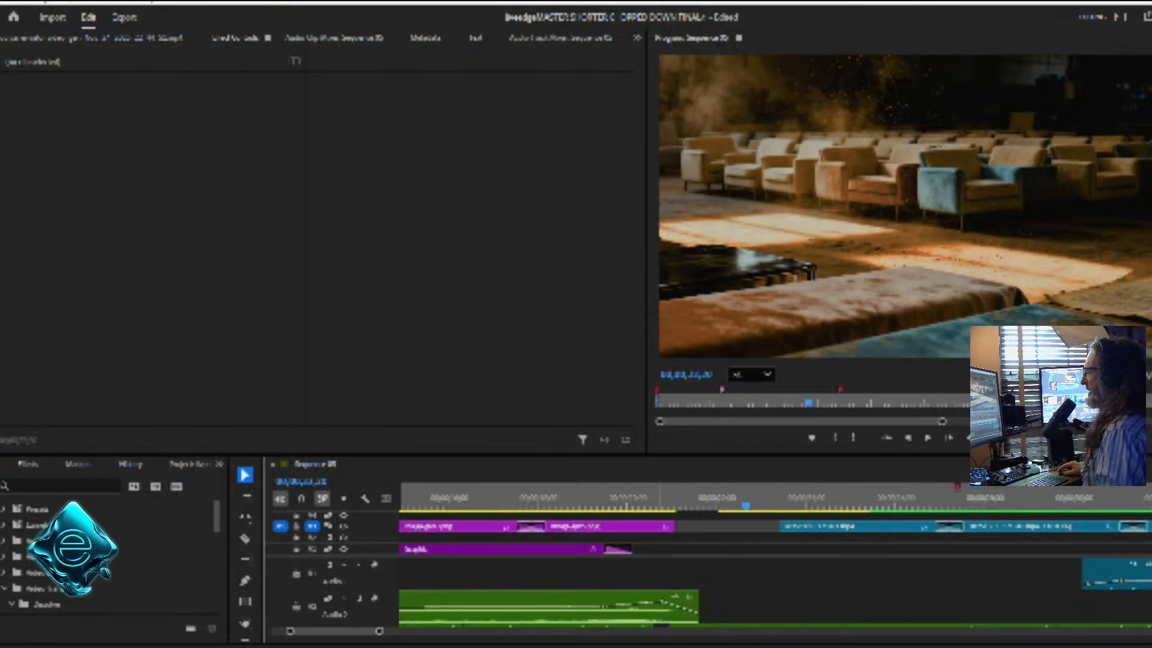
left_click_drag(659, 498, 755, 497)
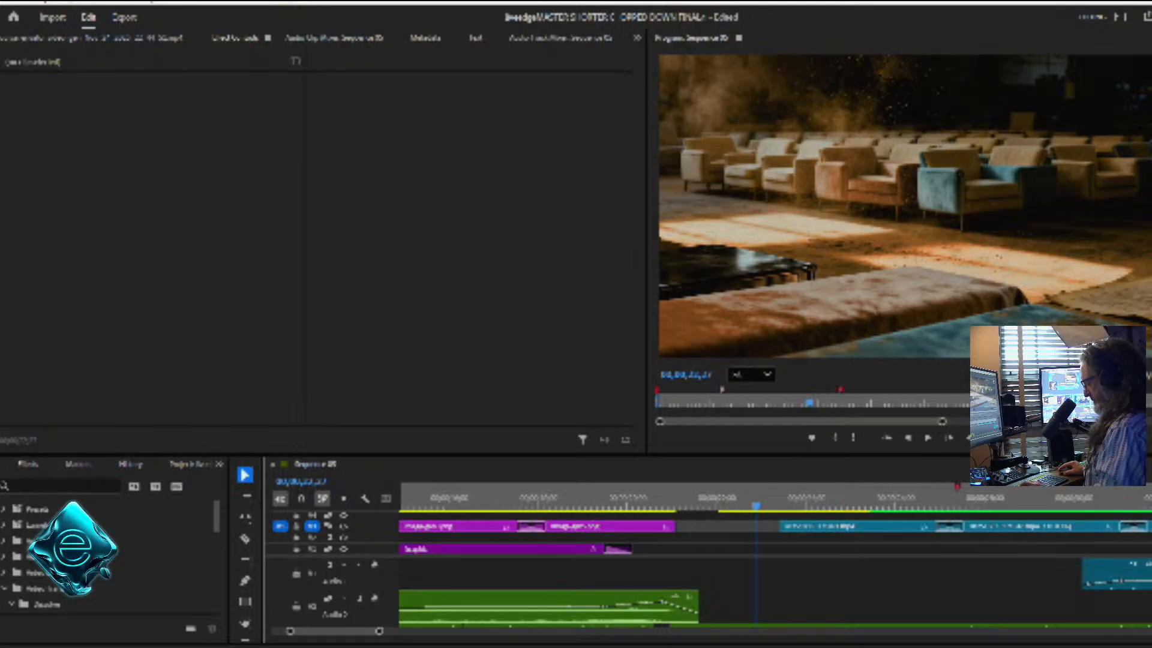
key("ctrl+z")
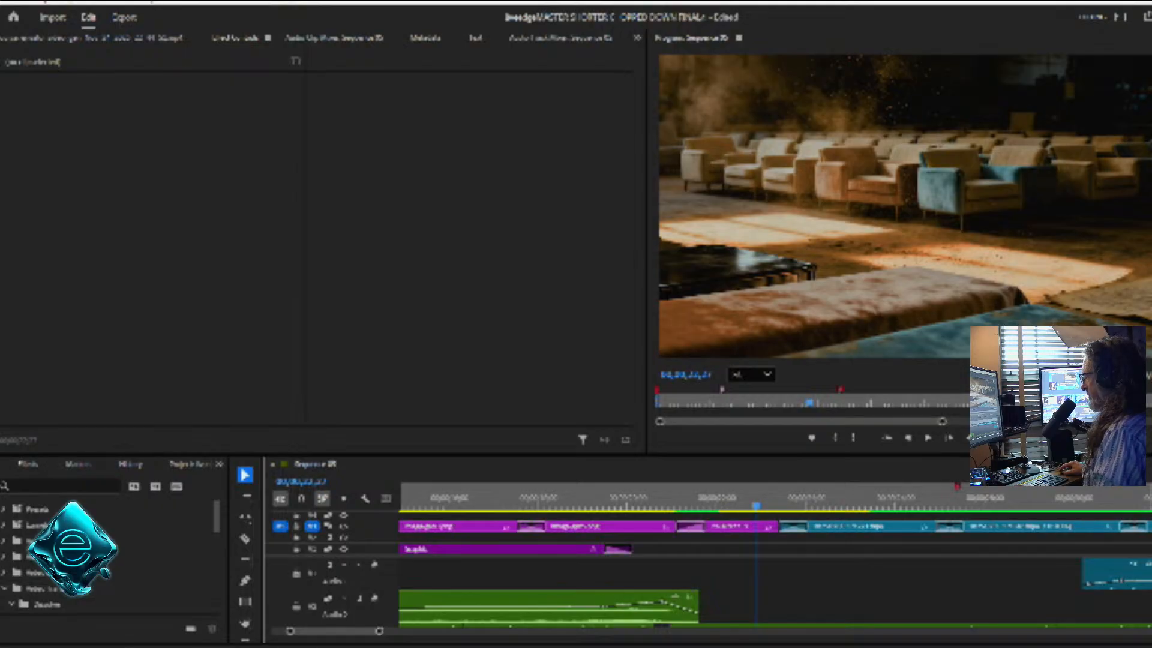
Delete the armchairs still from the video track above the river-table still
left_click_drag(995, 454, 996, 349)
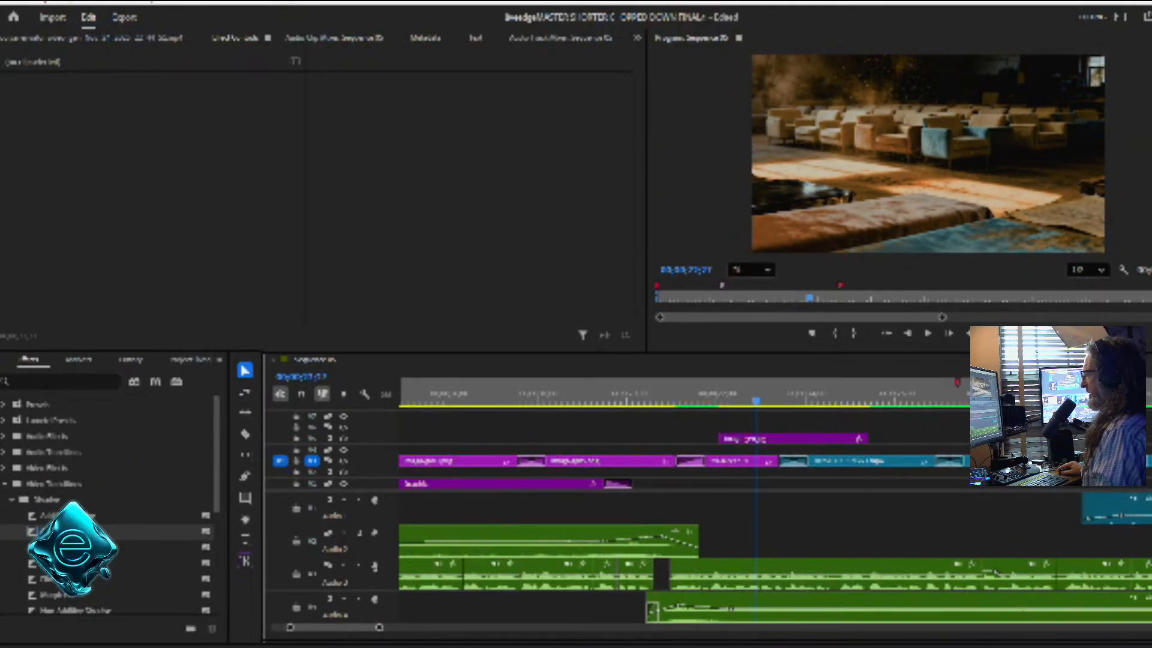
left_click(786, 439)
right_click(784, 440)
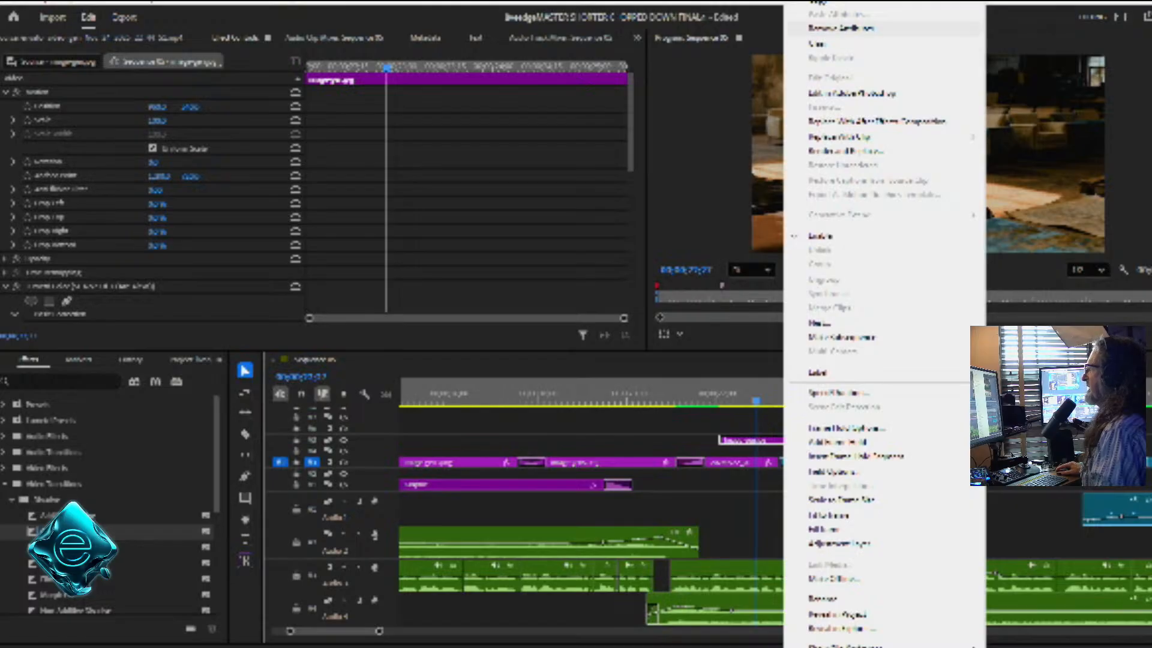
left_click(817, 44)
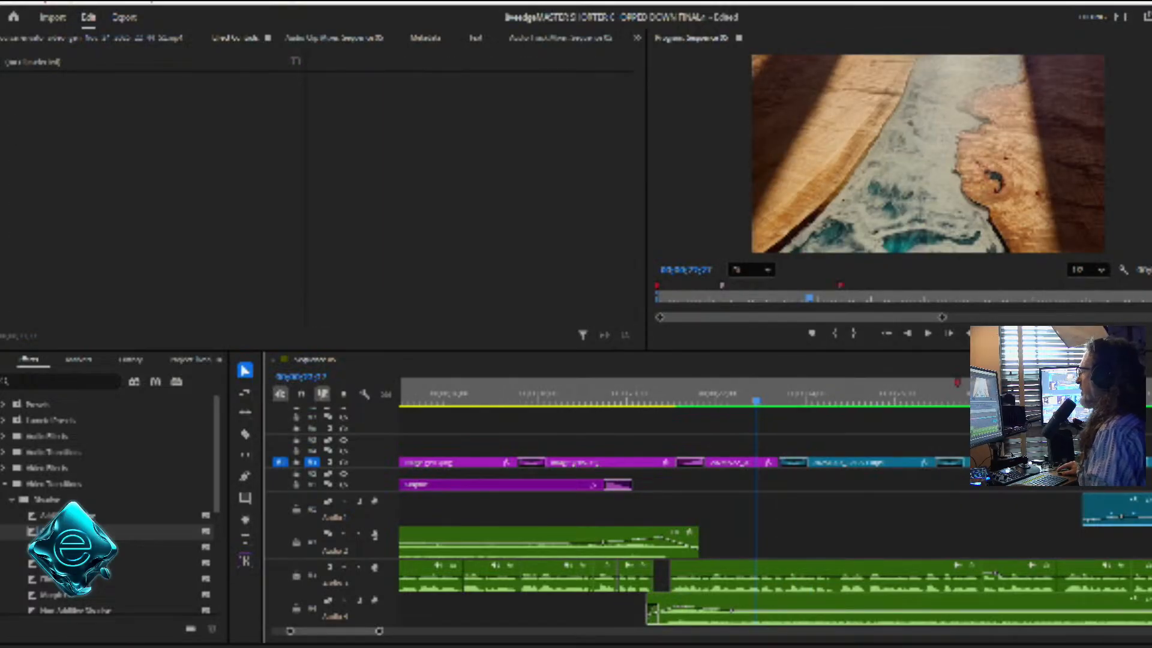
left_click_drag(996, 349, 996, 419)
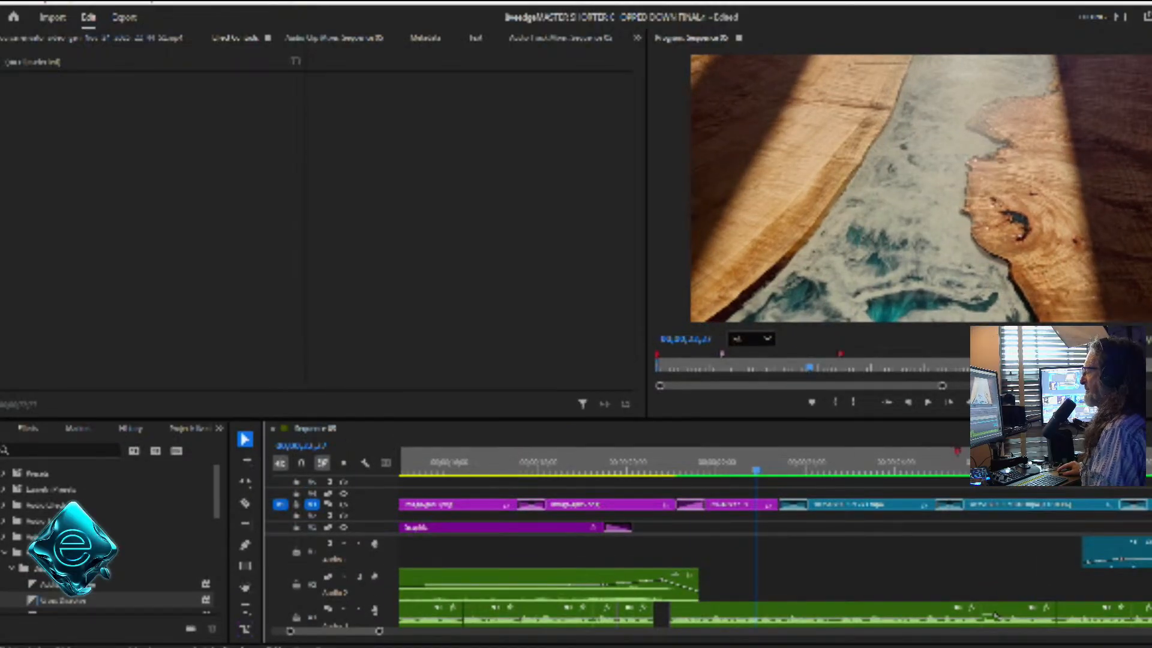
Add Position and Scale keyframes framing the river table's lower end at a smaller scale, placing them at the start of its still
key("d")
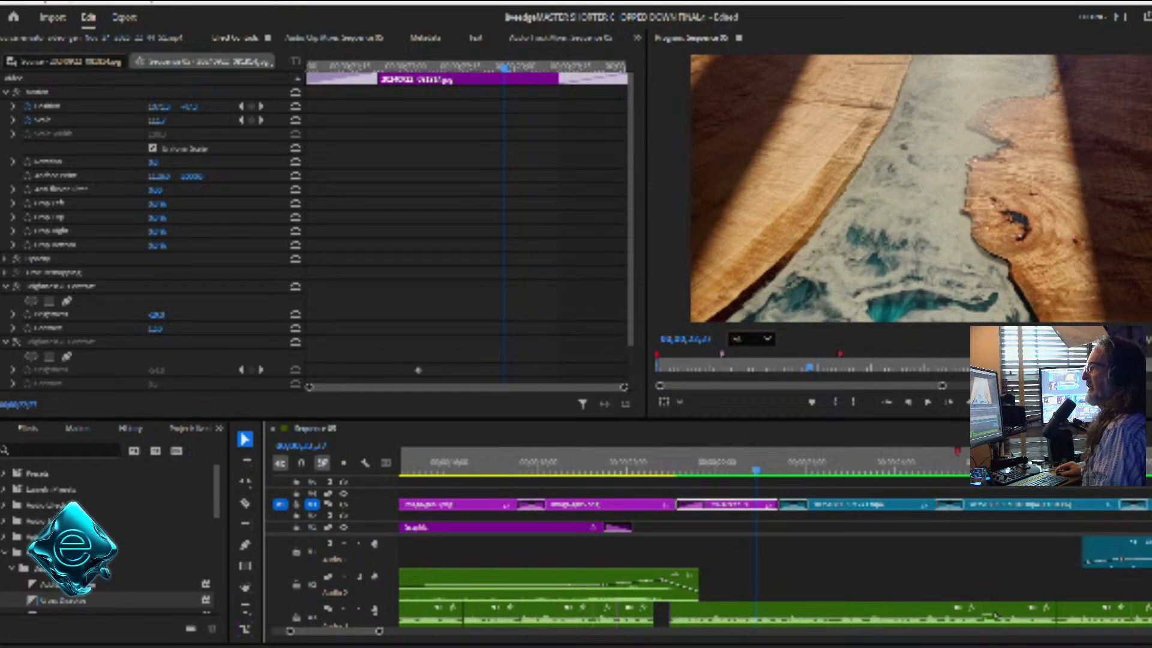
left_click_drag(191, 107, 36, 106)
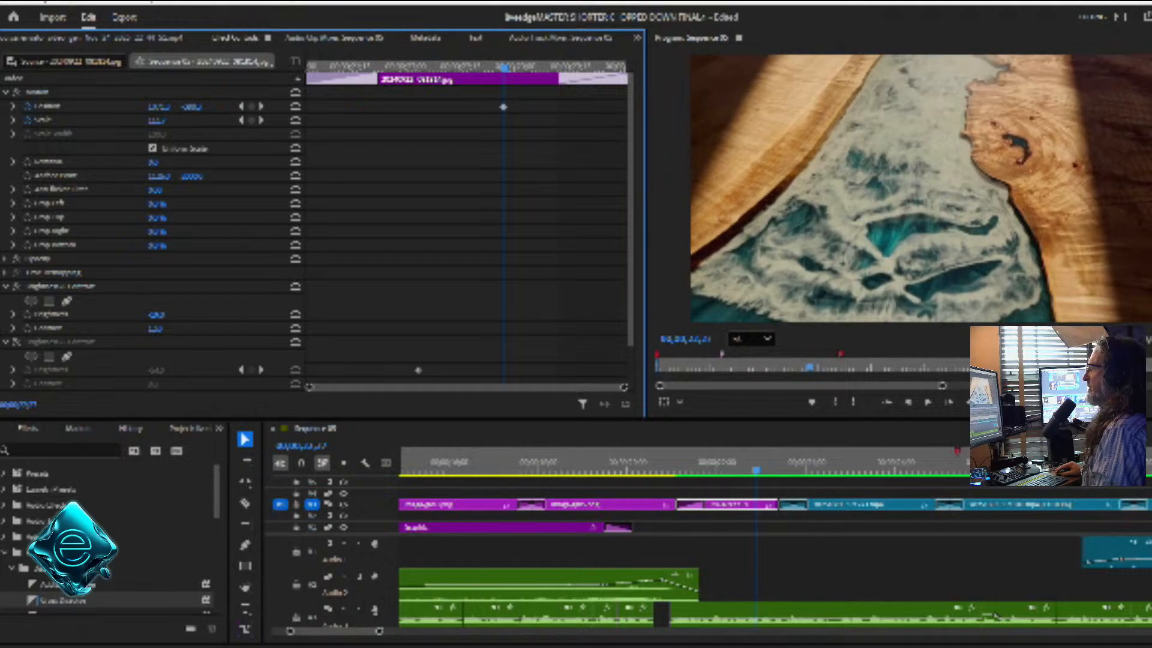
left_click_drag(191, 106, 144, 106)
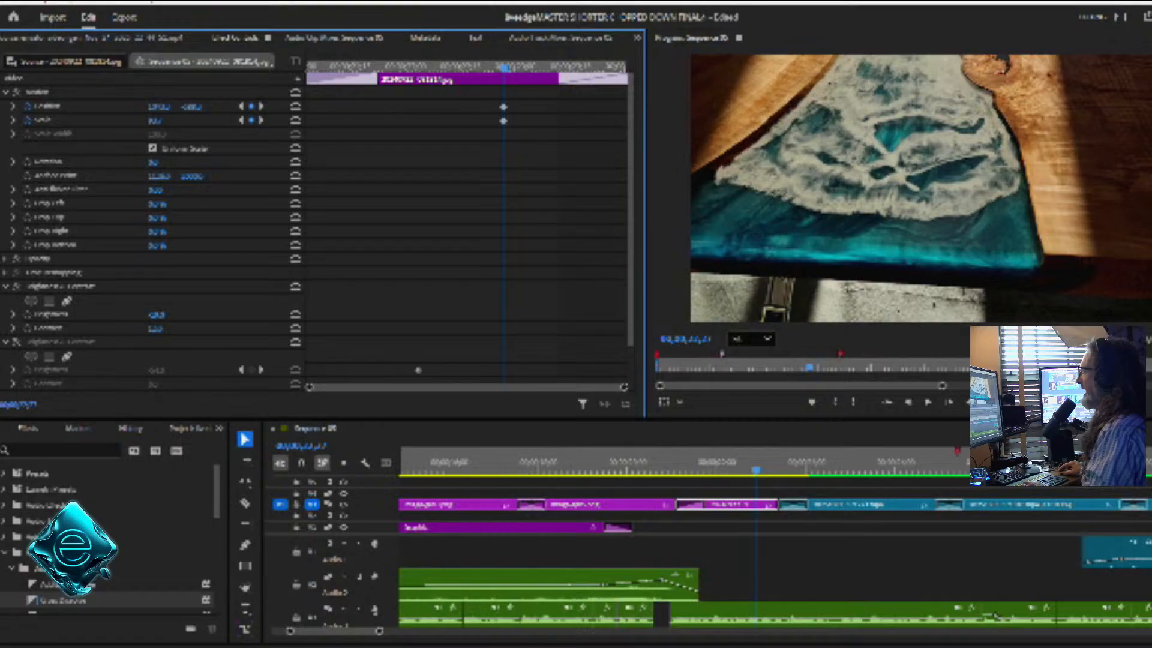
key("ctrl+z")
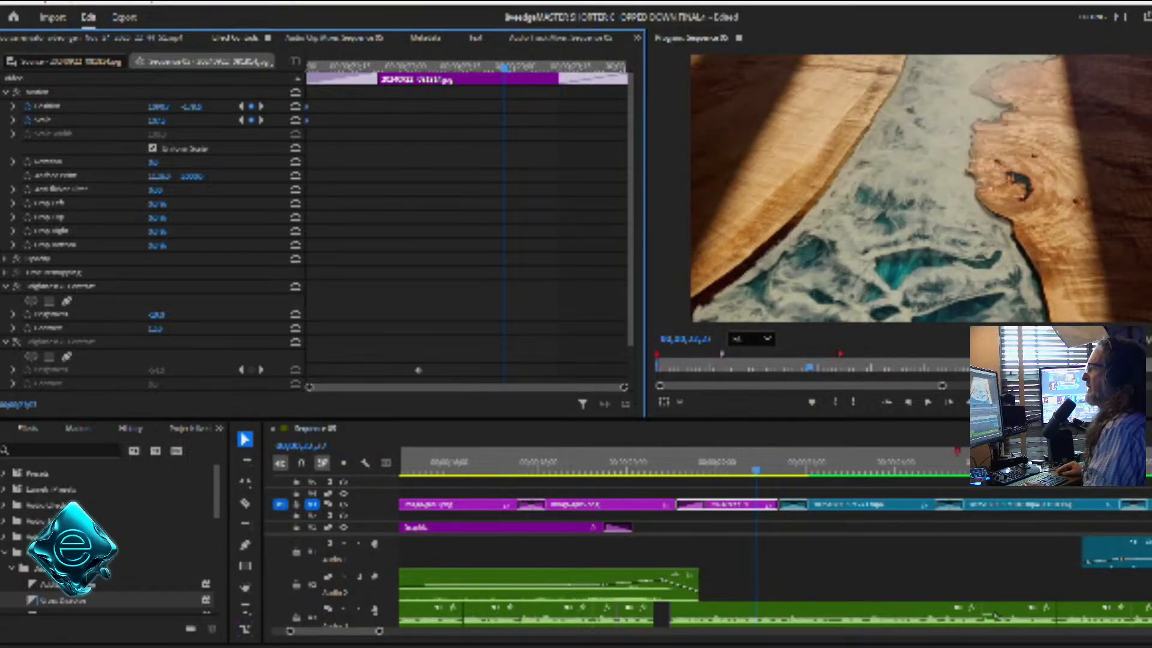
Play the river-table still from its beginning into the woodworker clip to check its motion
key("Up")
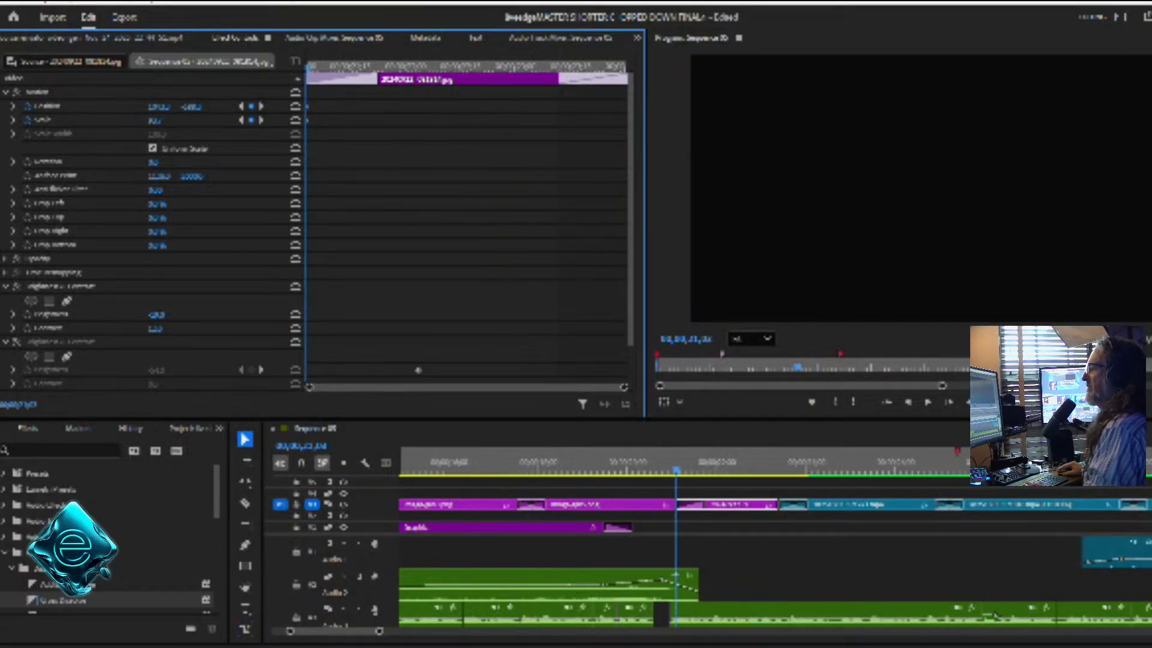
key("space")
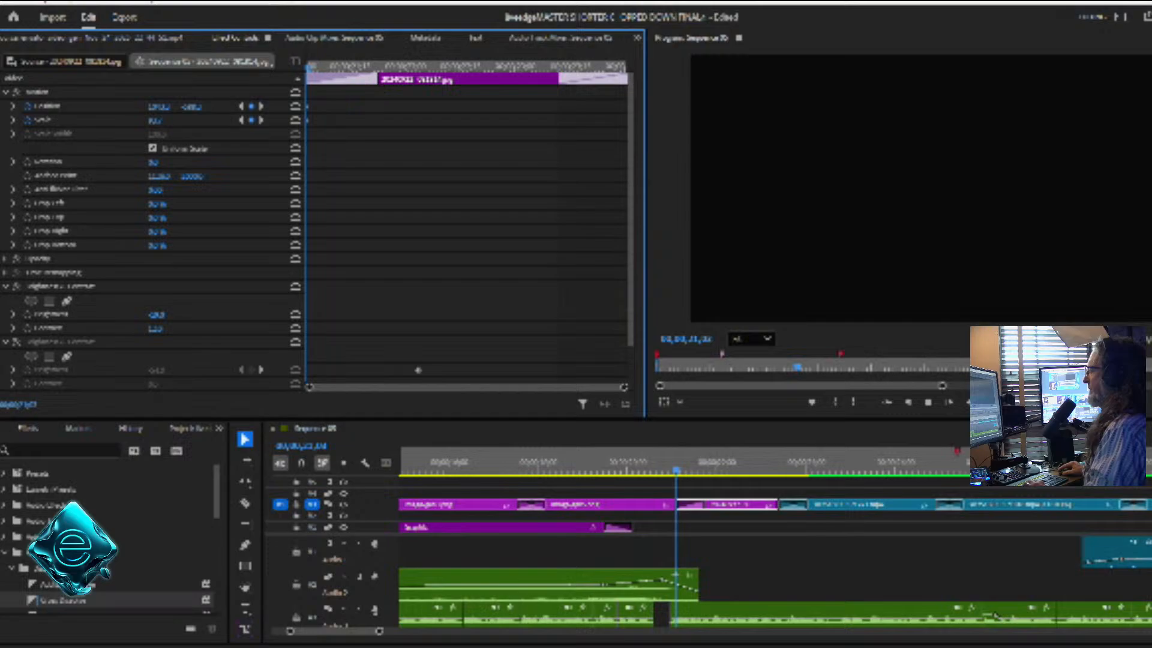
key("space")
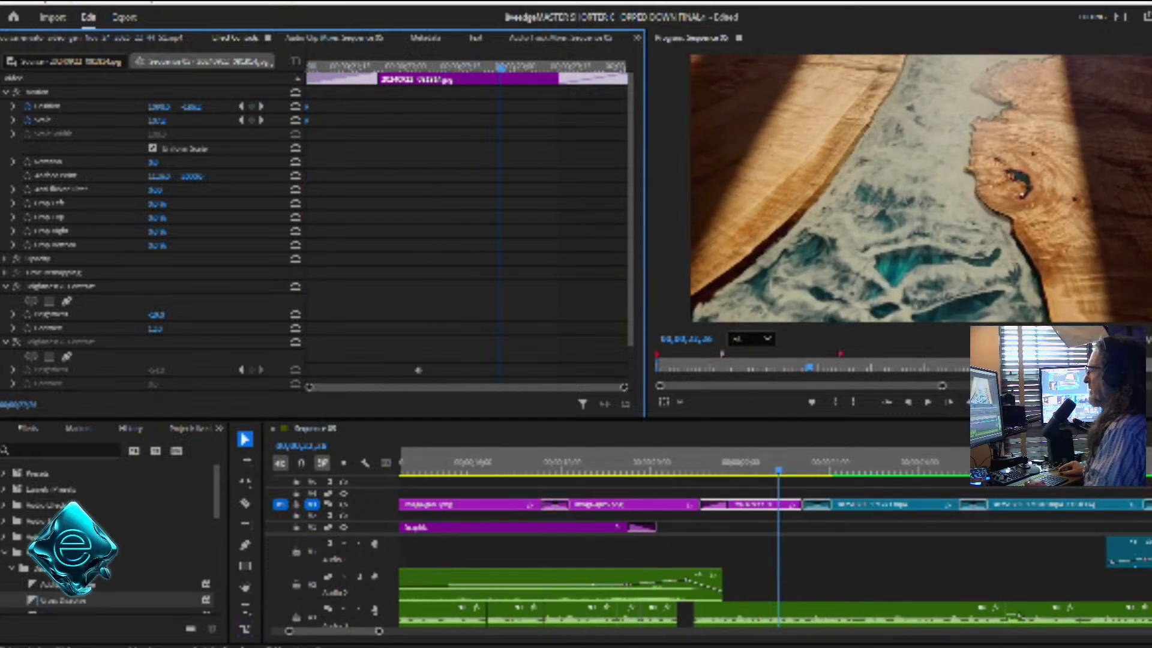
key("space")
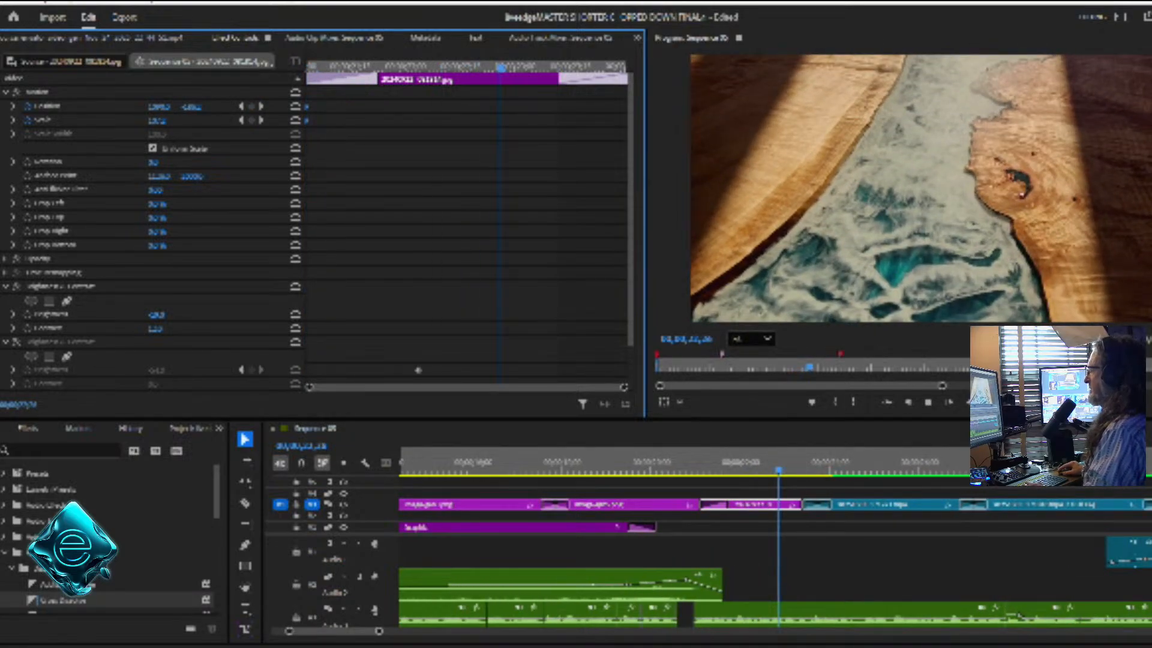
left_click(762, 462)
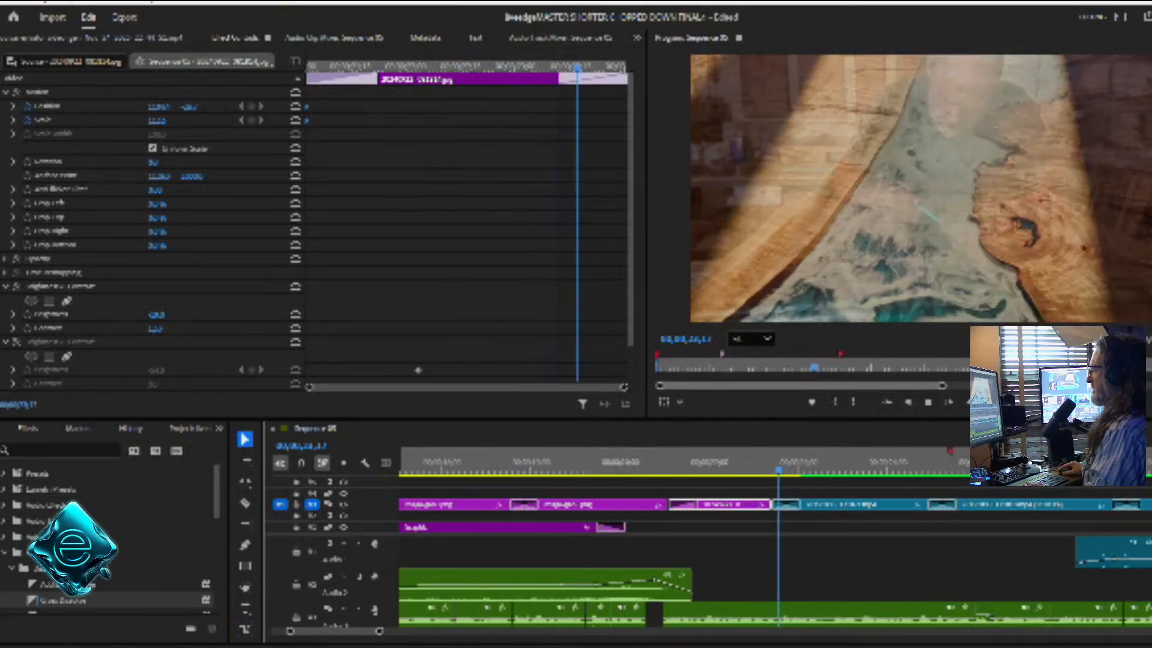
key("space")
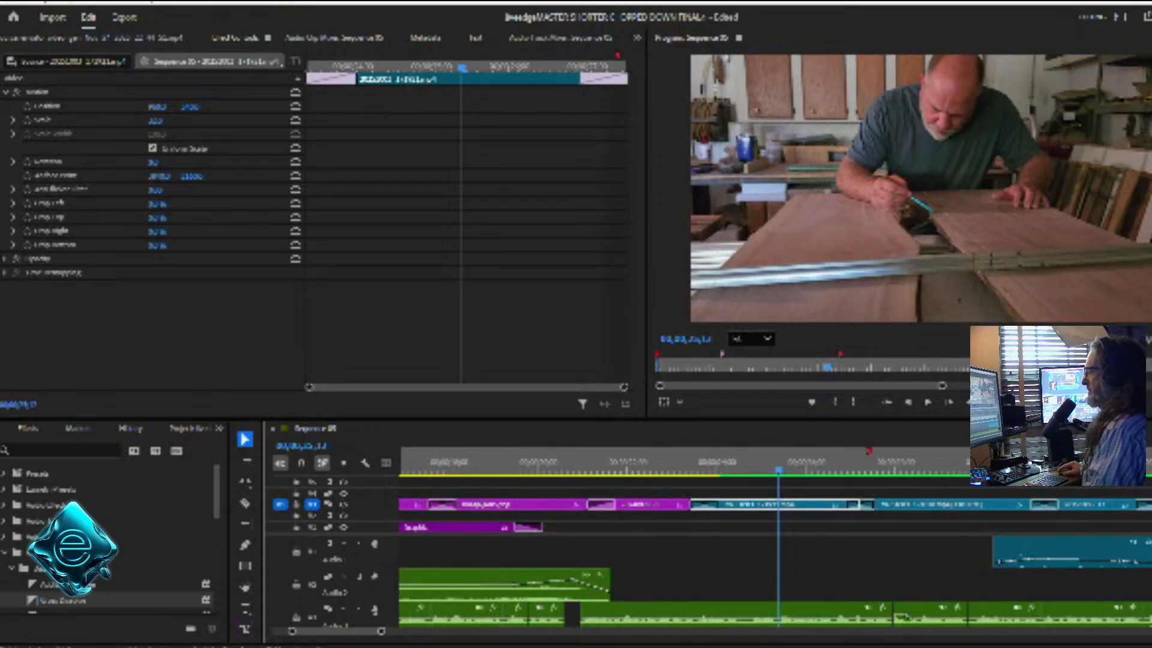
Remove the dissolve between the river-table still and the woodworker clip
left_click(770, 493)
left_click(747, 504)
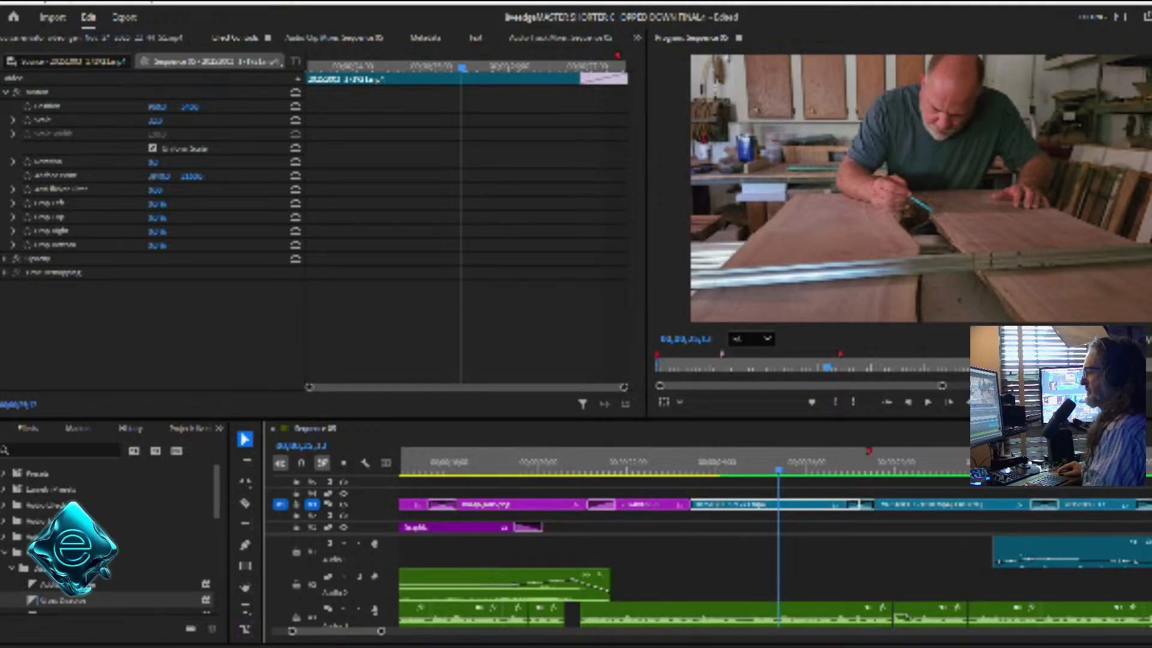
Shift the woodworker clips later and extend the end of the river-table still toward the opened gap
left_click_drag(381, 630, 448, 630)
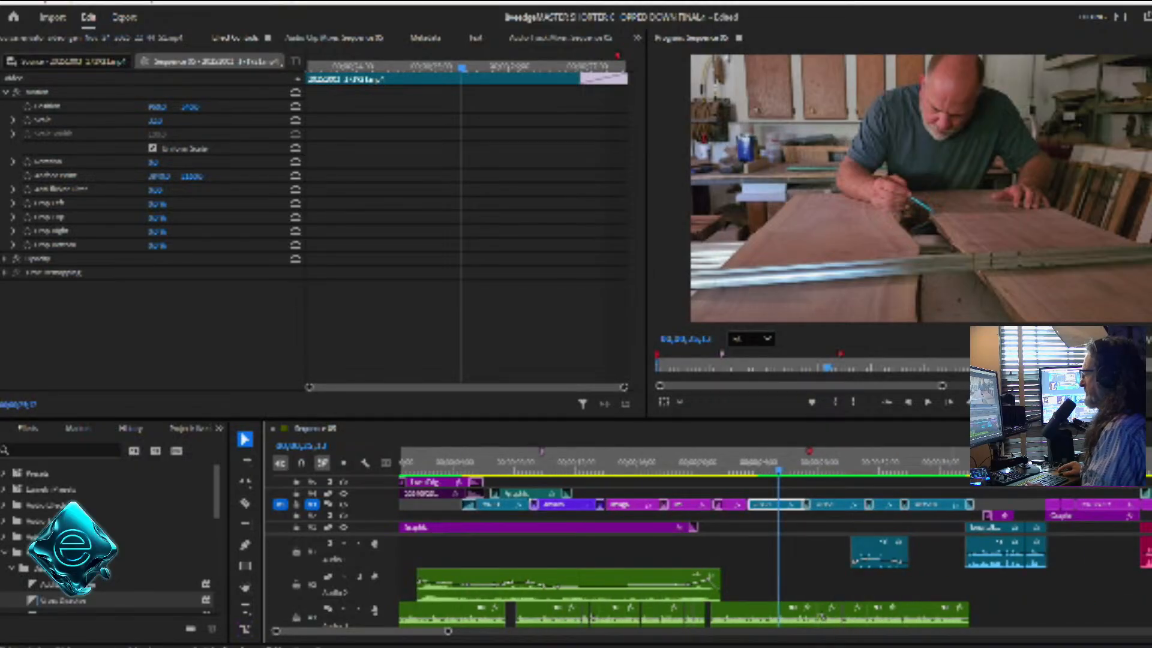
left_click_drag(950, 492, 830, 503)
left_click_drag(746, 504, 761, 504)
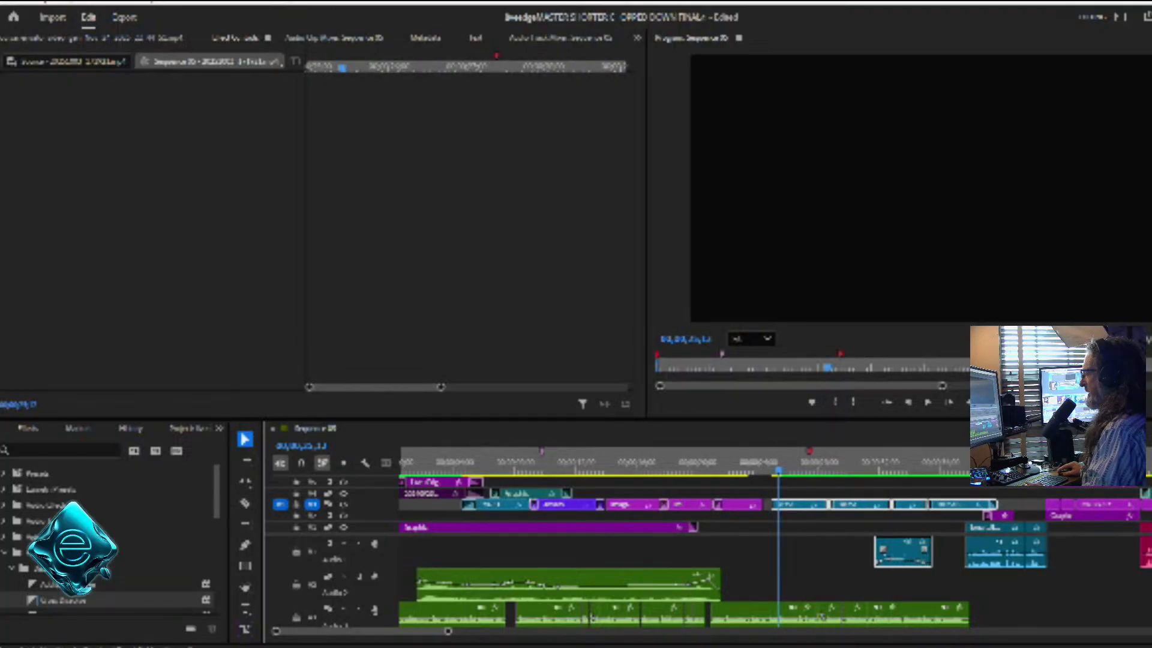
Add closing Position and Scale keyframes to the river-table still and place them at its end
left_click(736, 463)
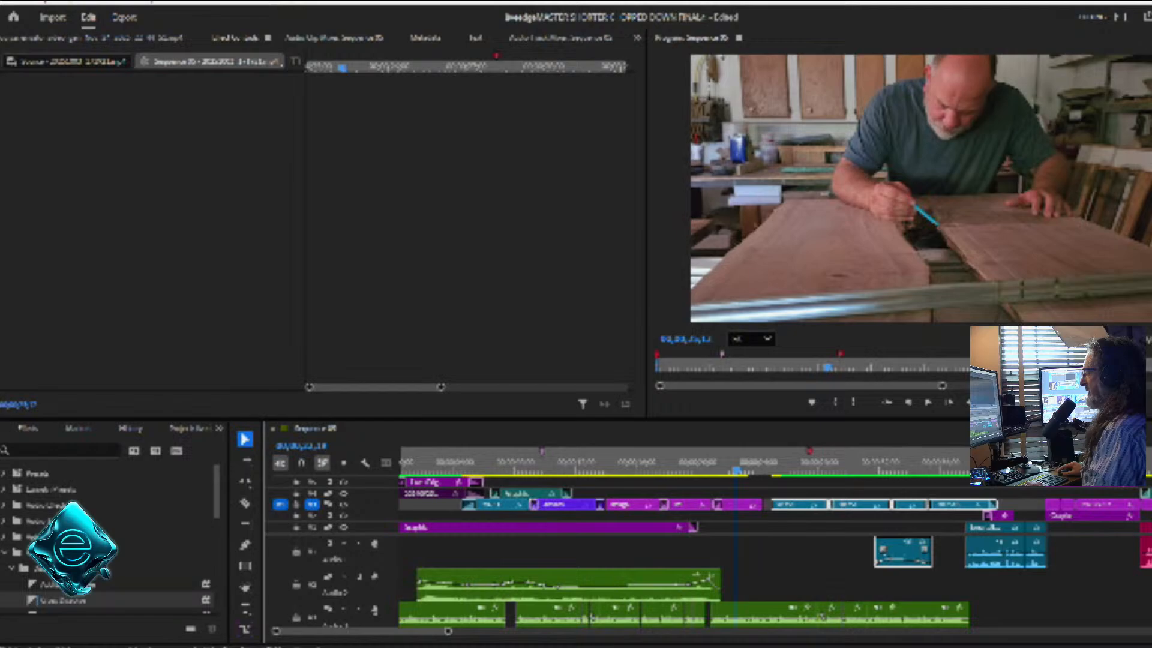
left_click(737, 504)
left_click(252, 107)
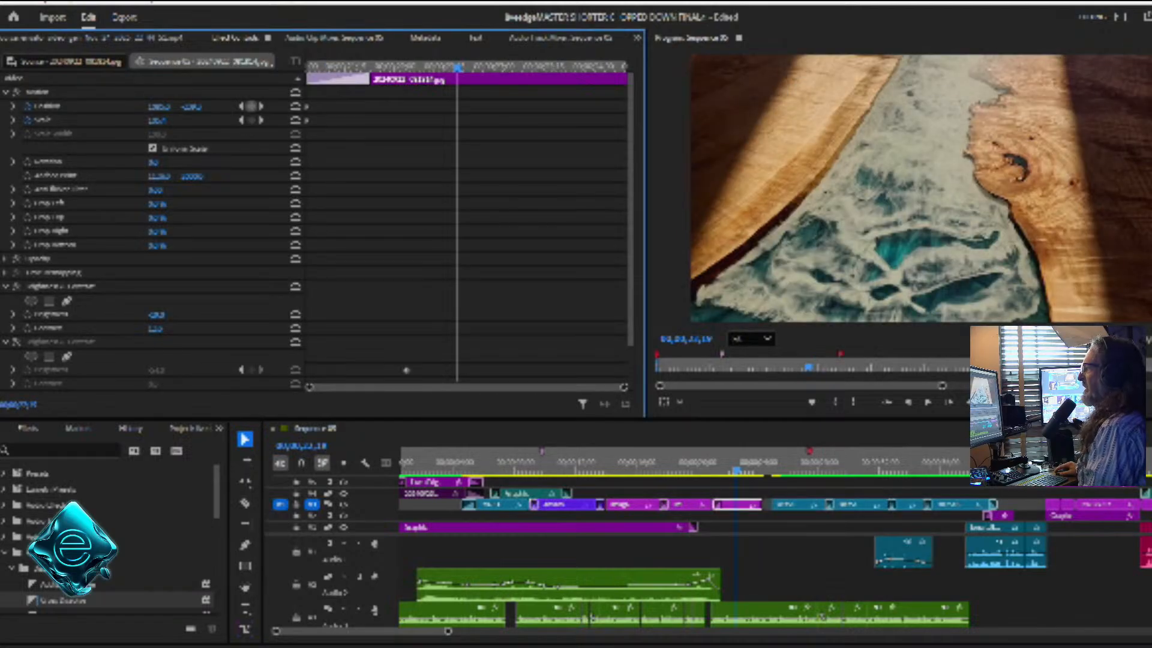
left_click(252, 120)
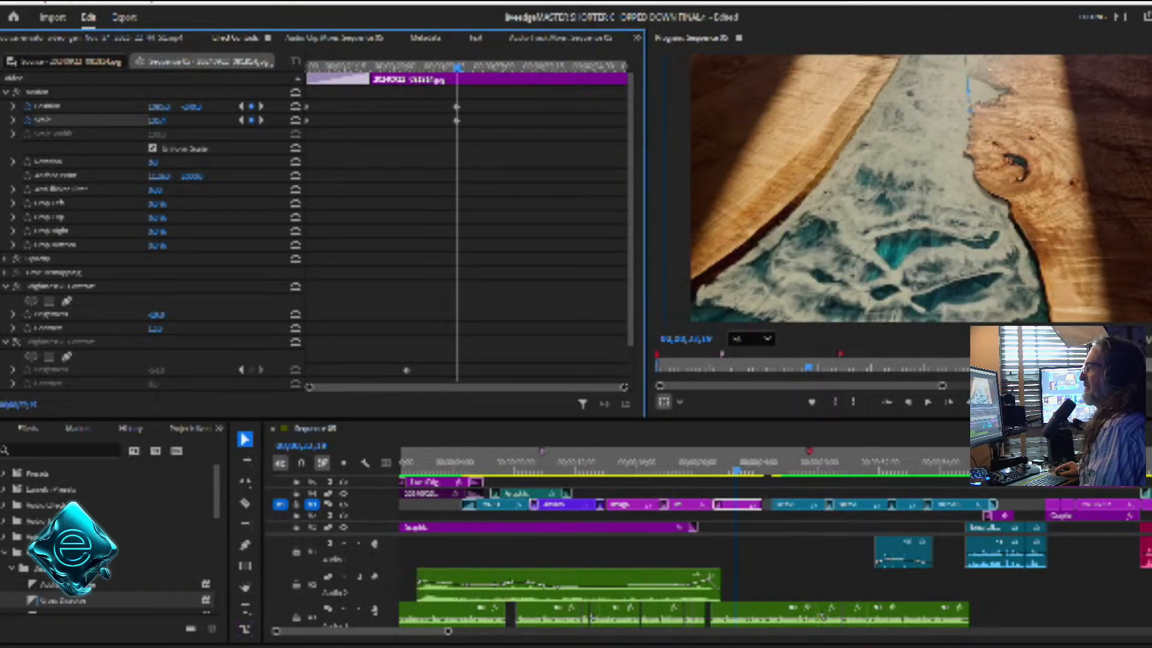
left_click_drag(191, 106, 348, 106)
left_click_drag(437, 97, 626, 120)
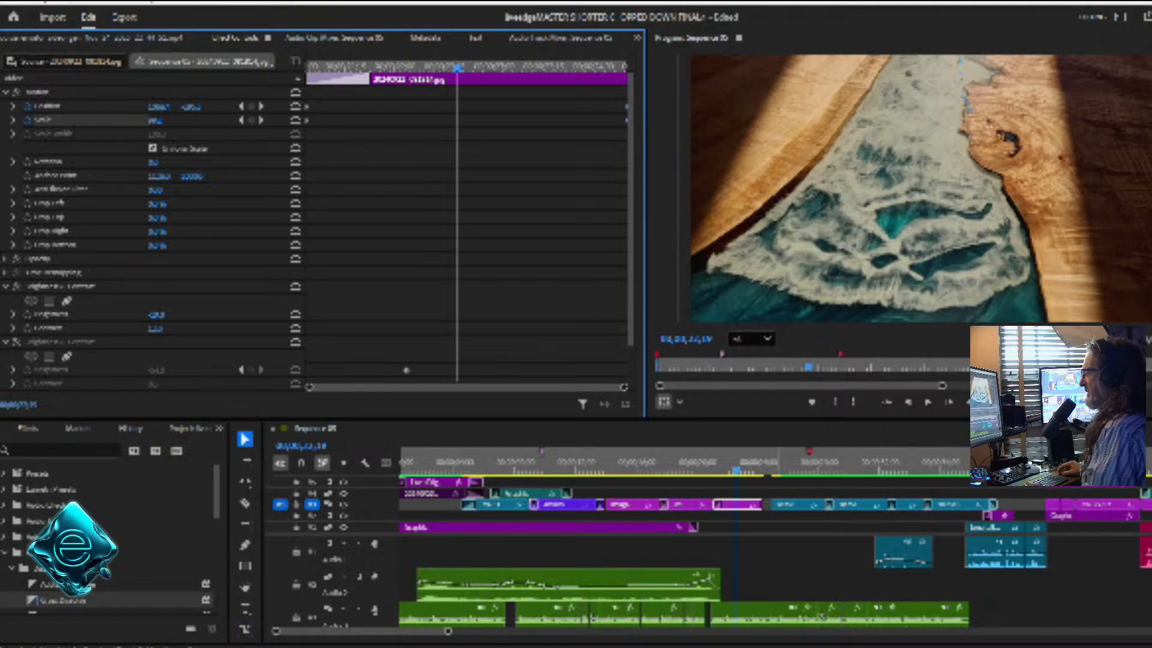
Move the woodworker clips and their attached audio earlier to close the gap after the river-table still
right_click(767, 504)
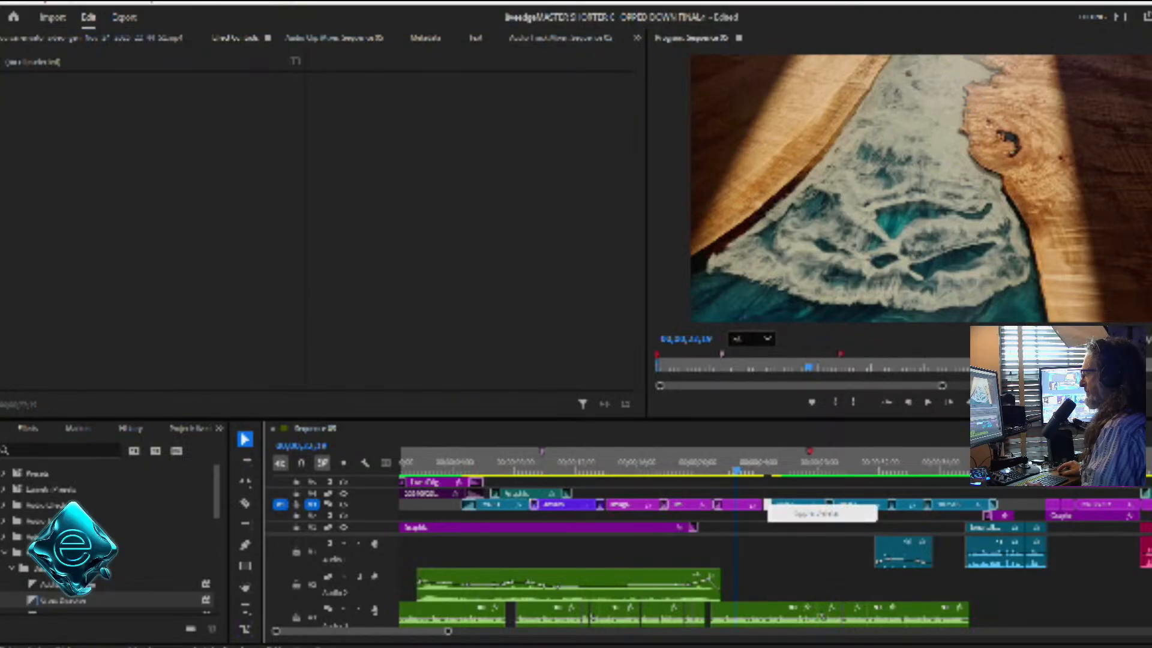
left_click(790, 481)
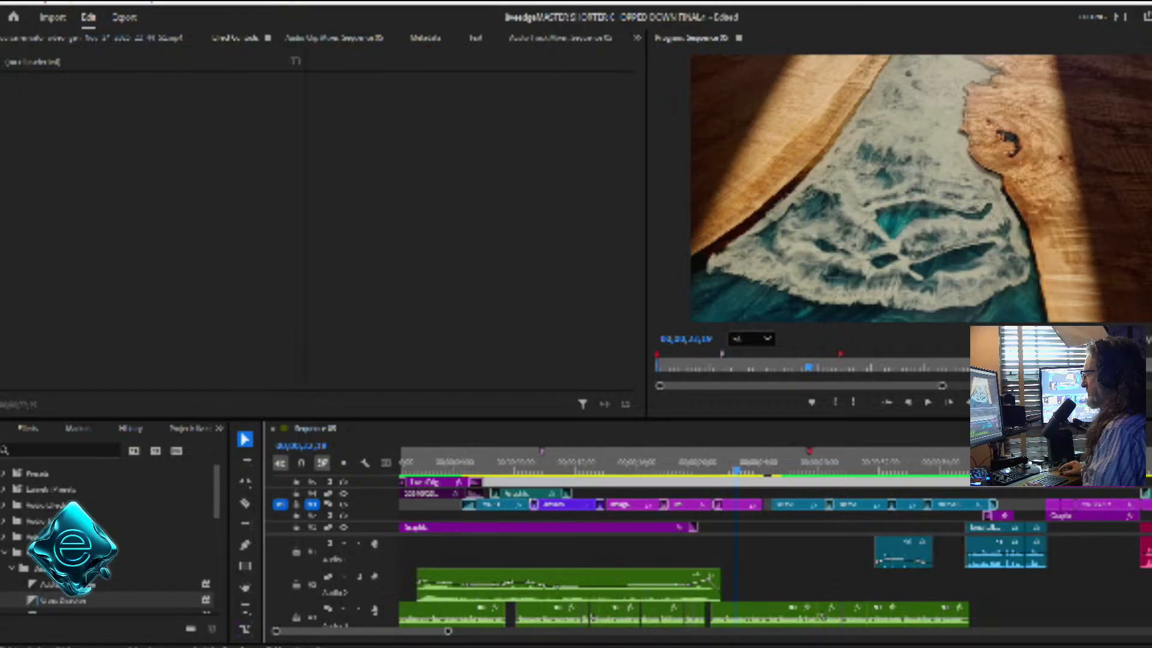
left_click_drag(953, 557, 784, 504)
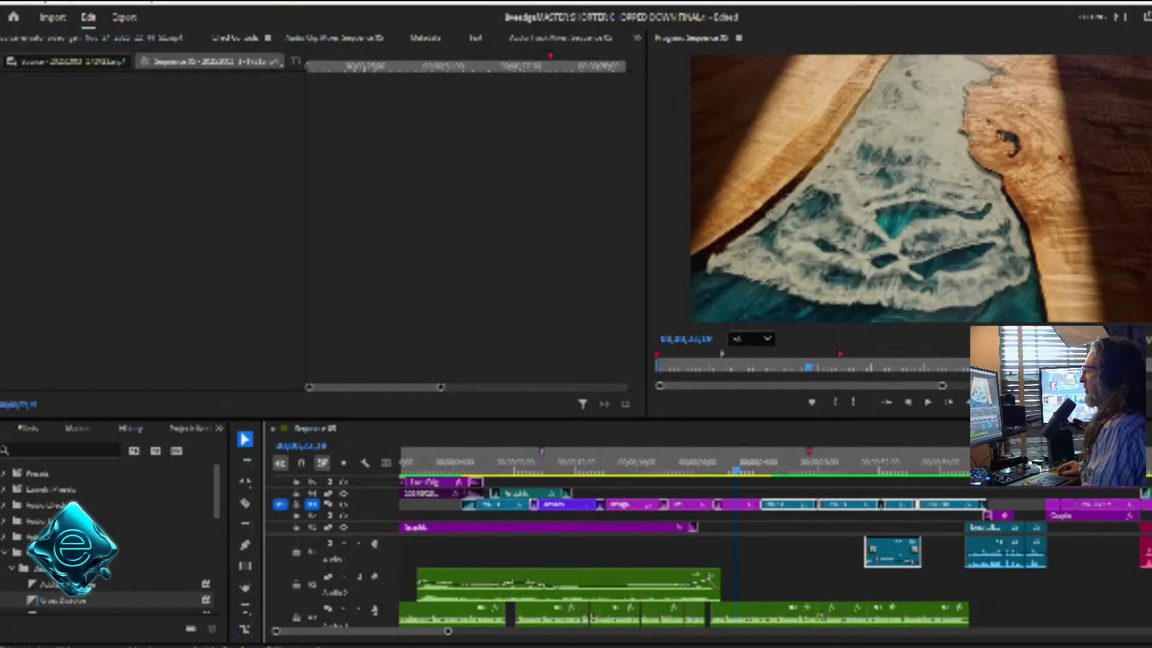
Add a Cross Dissolve between the river-table still and the woodworker clip and set its duration to 1 frame
key("shift+7")
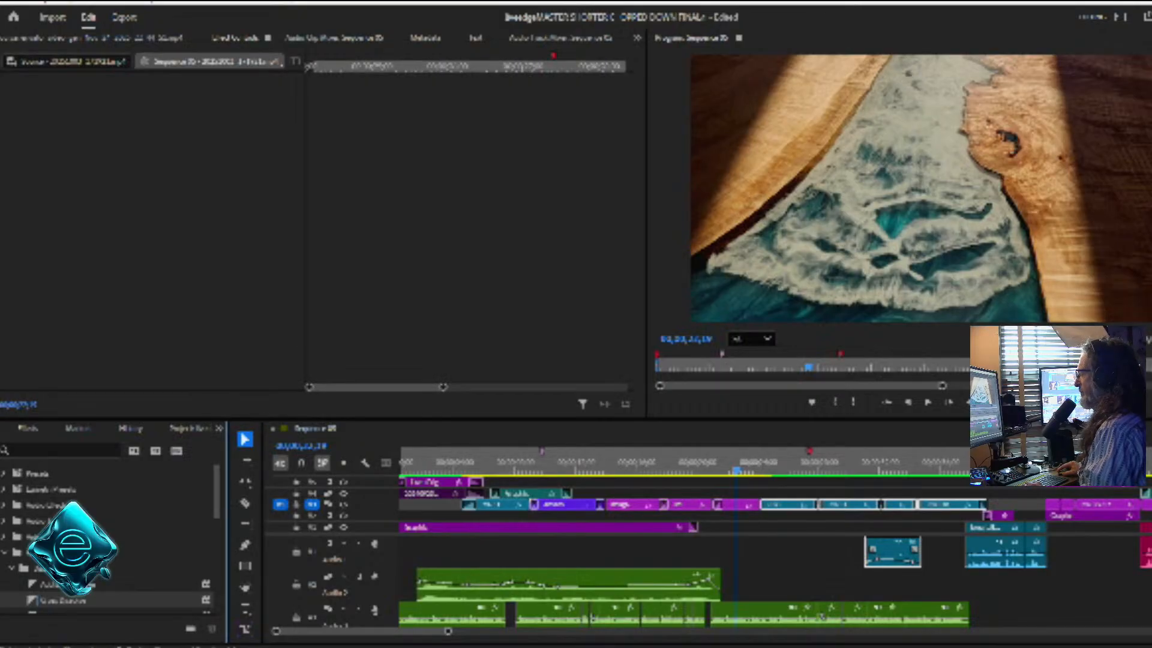
double_click(760, 504)
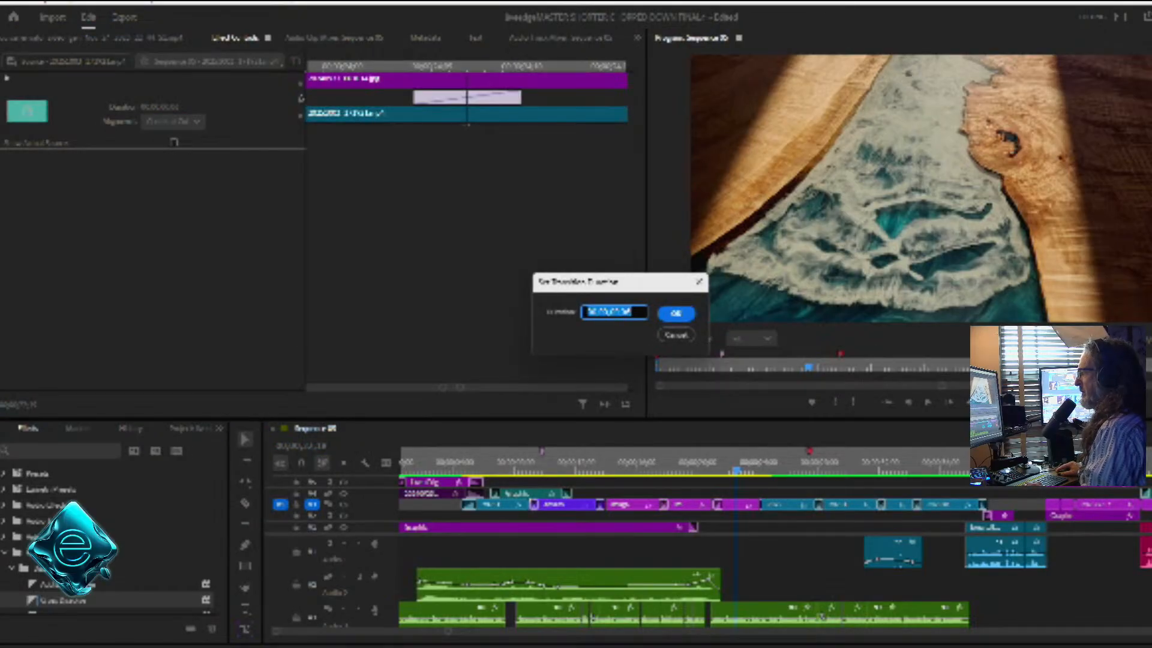
left_click_drag(632, 311, 626, 311)
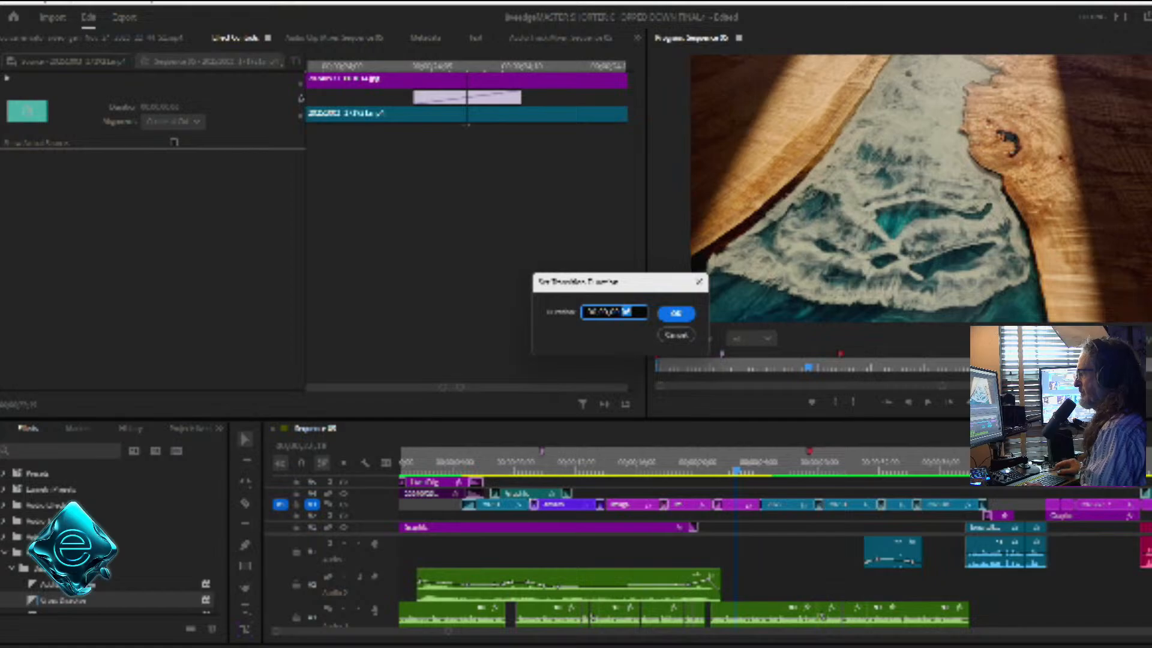
type("1")
key("Return")
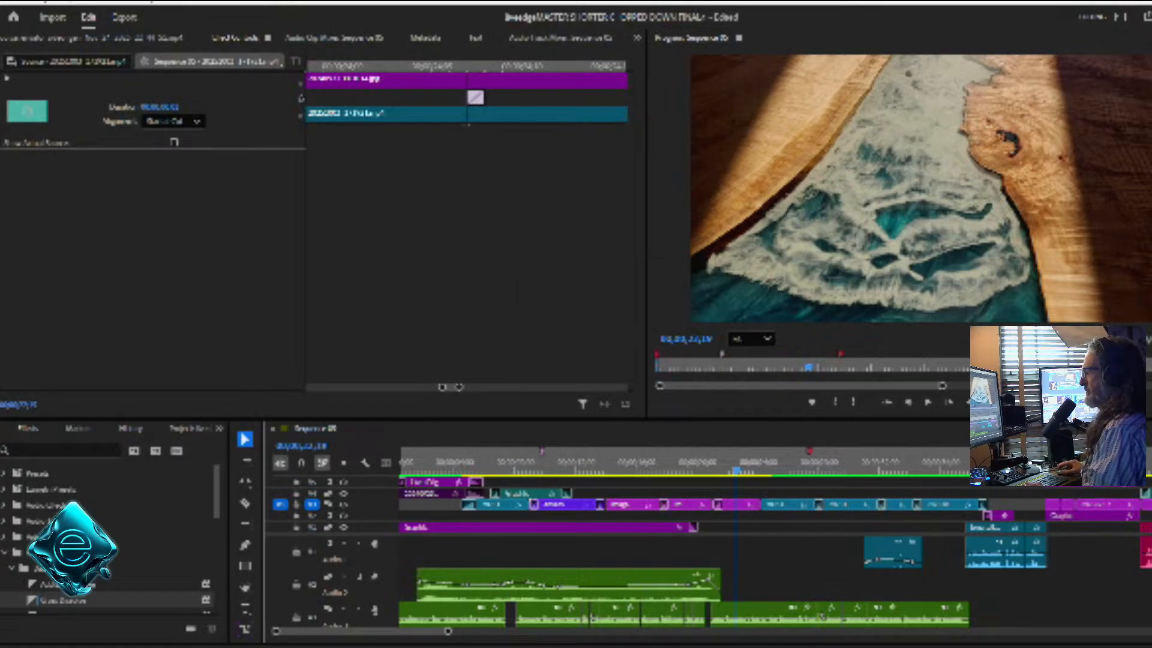
Replace the dissolve after the river-table still with a longer Cross Dissolve at the start of the woodworker clip
double_click(736, 504)
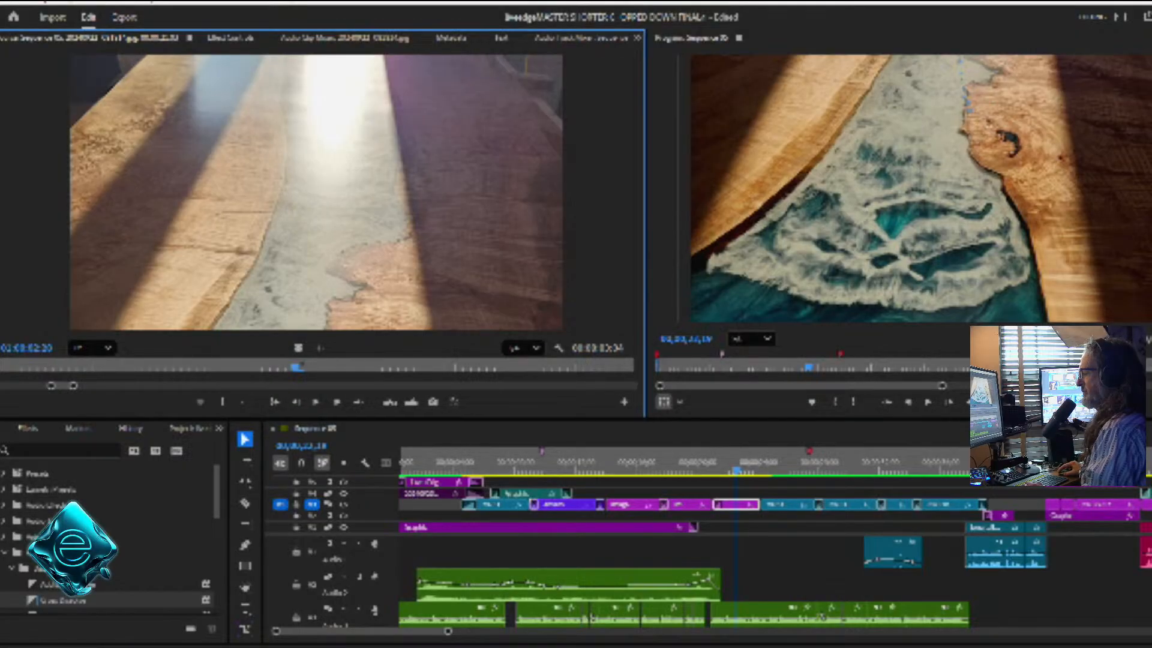
left_click_drag(447, 631, 357, 630)
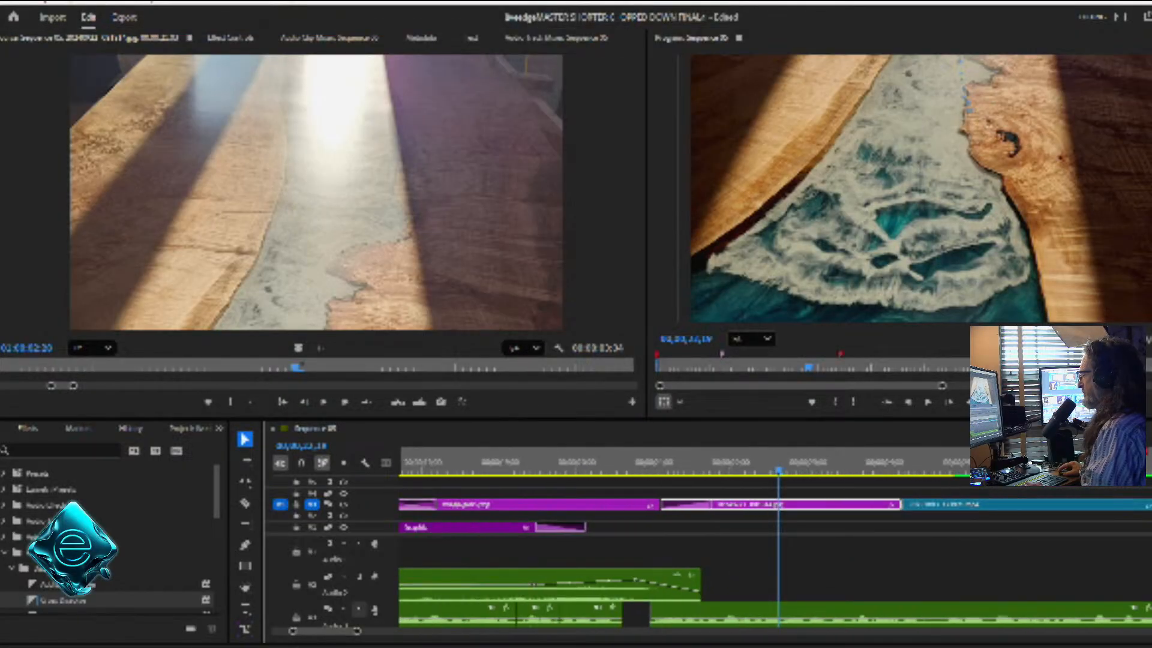
key("Down")
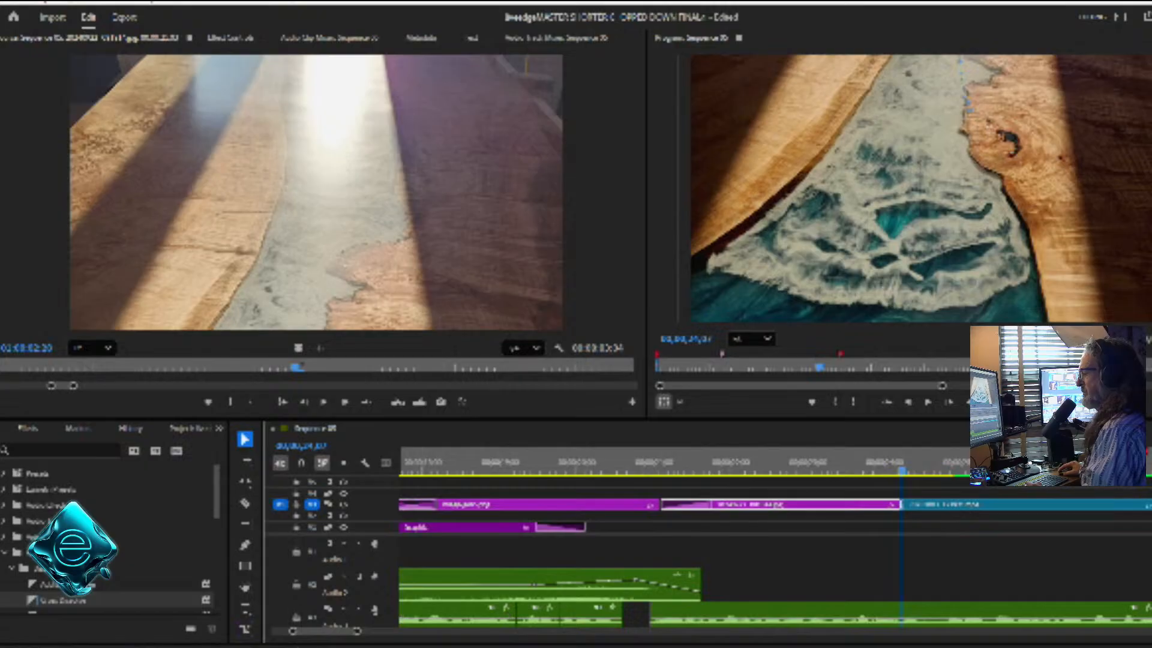
key("ctrl+z")
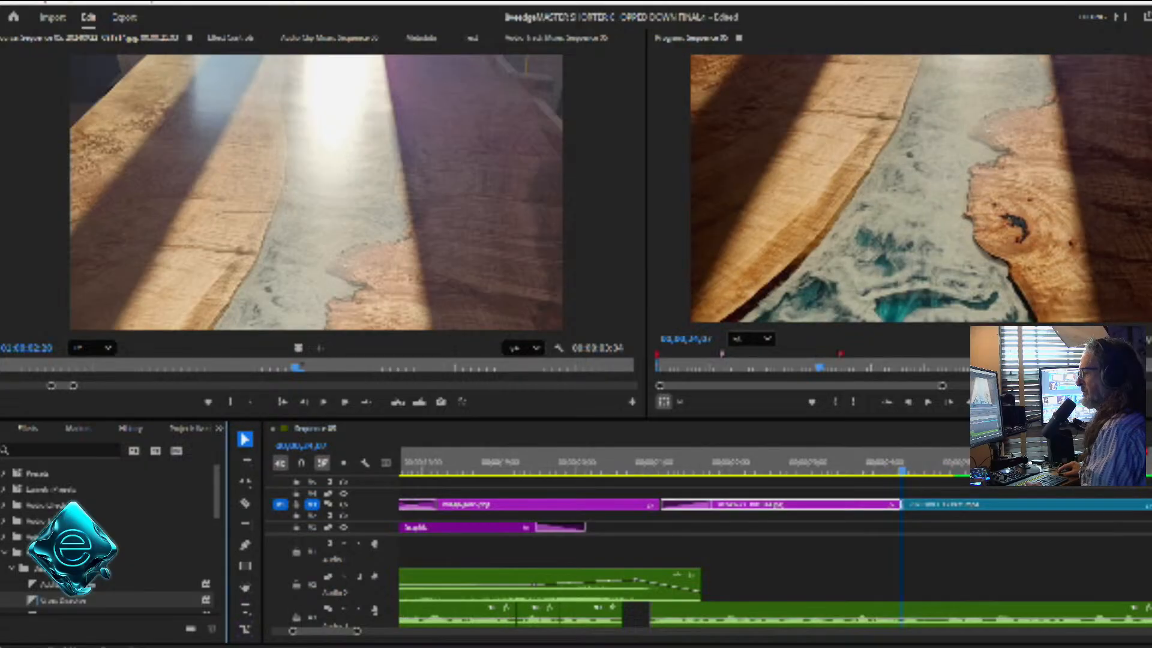
double_click(908, 504)
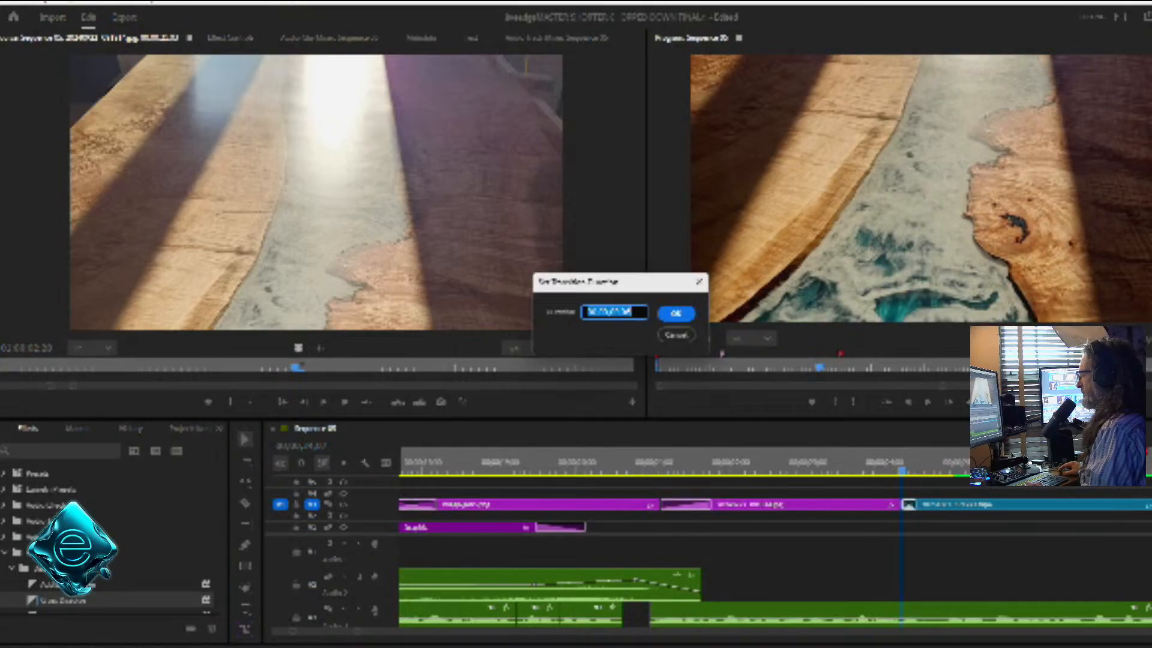
left_click(630, 312)
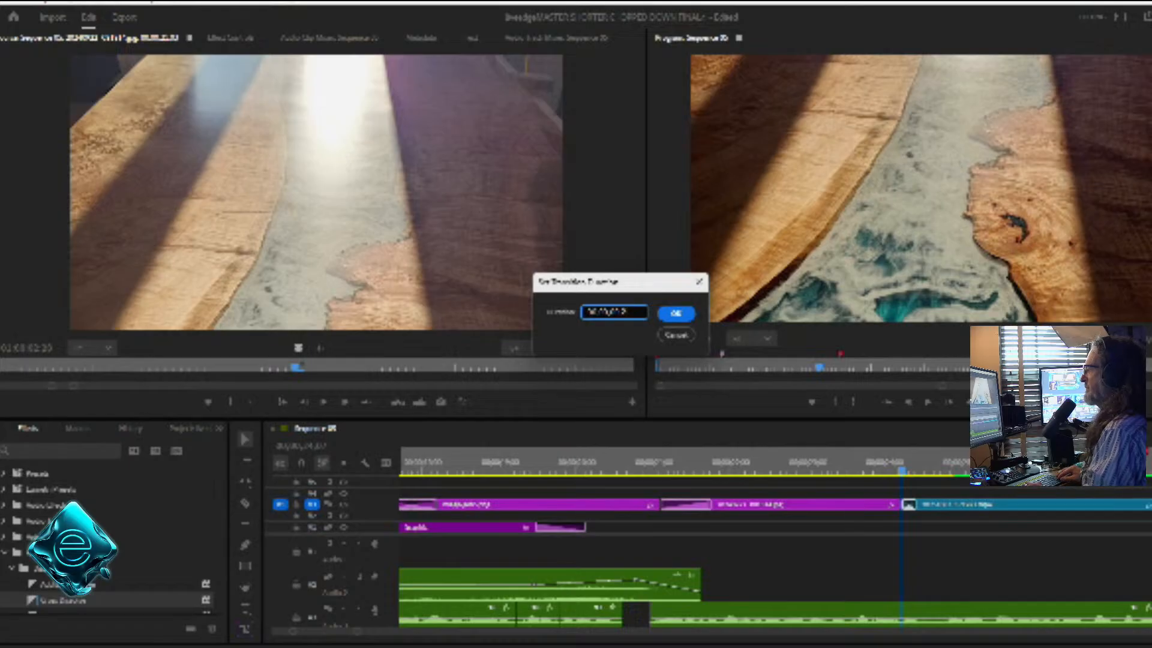
key("Return")
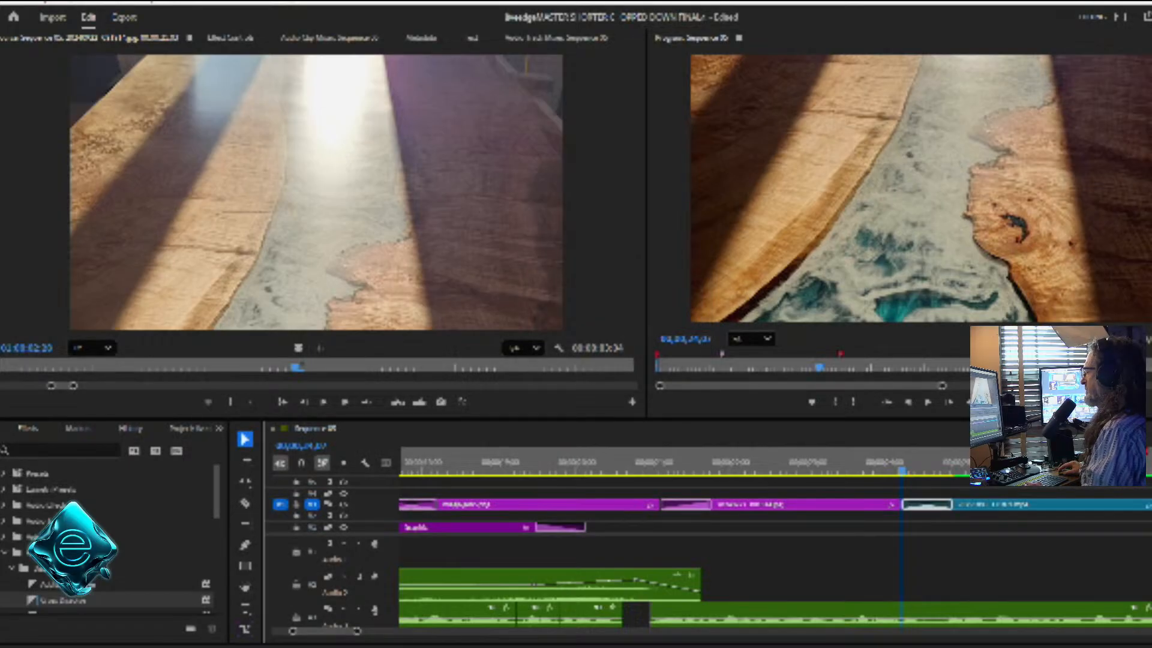
Play through the river-table transition and trim the start of the river-table still by 2 frames
left_click_drag(902, 470, 645, 470)
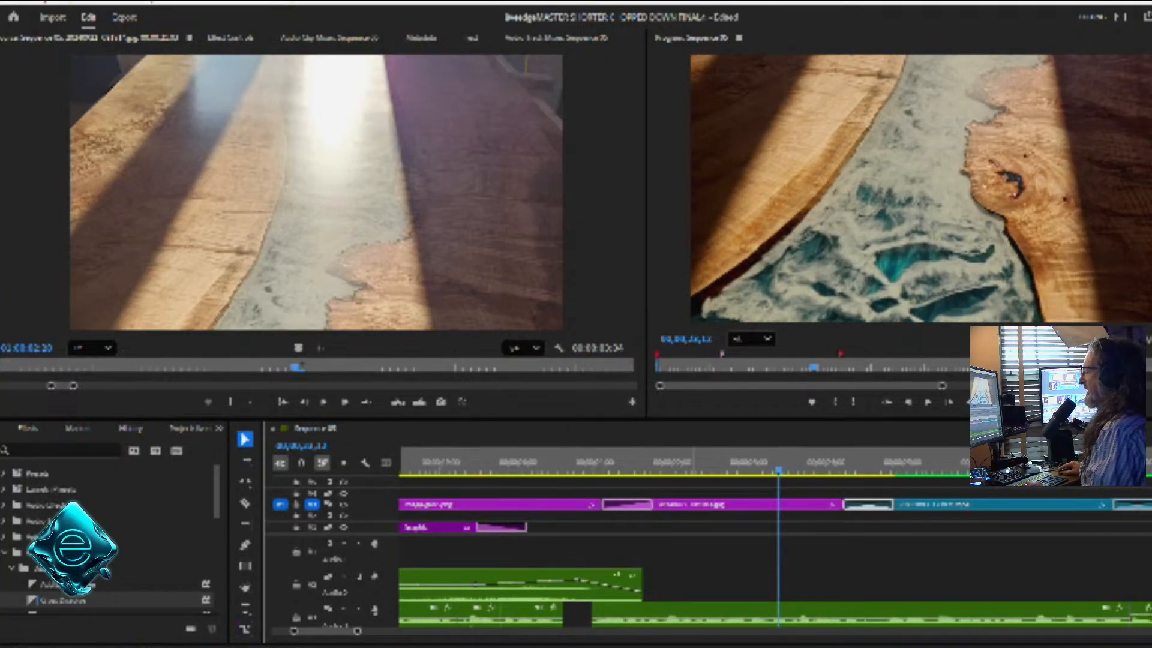
key("space")
left_click_drag(562, 471, 503, 471)
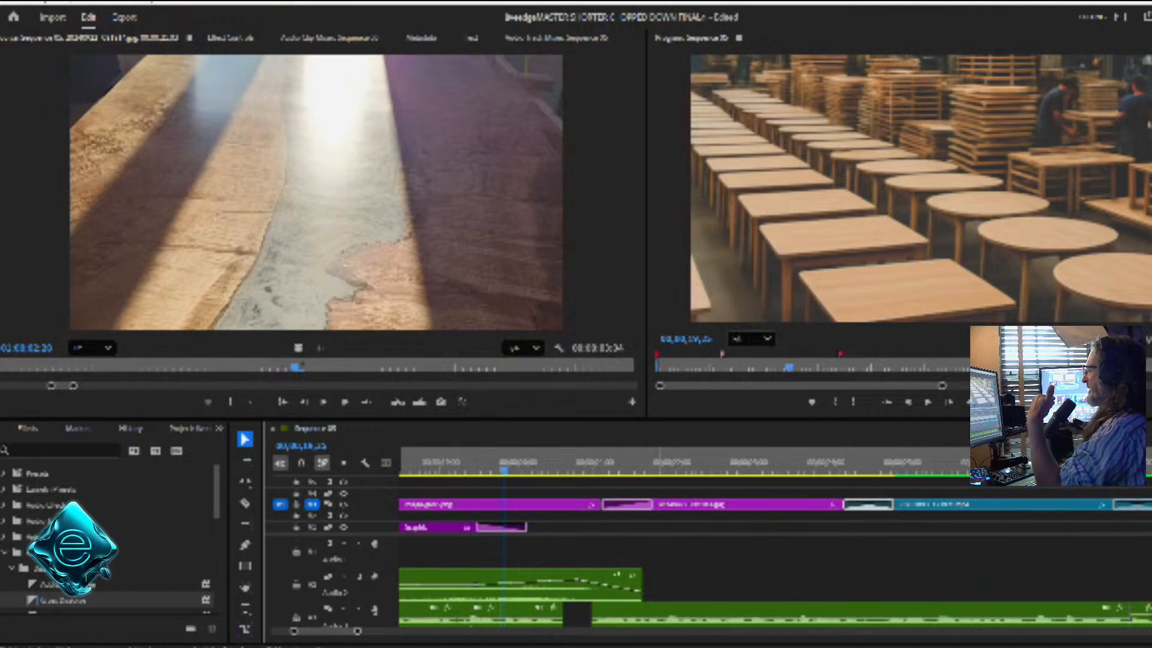
left_click(703, 504)
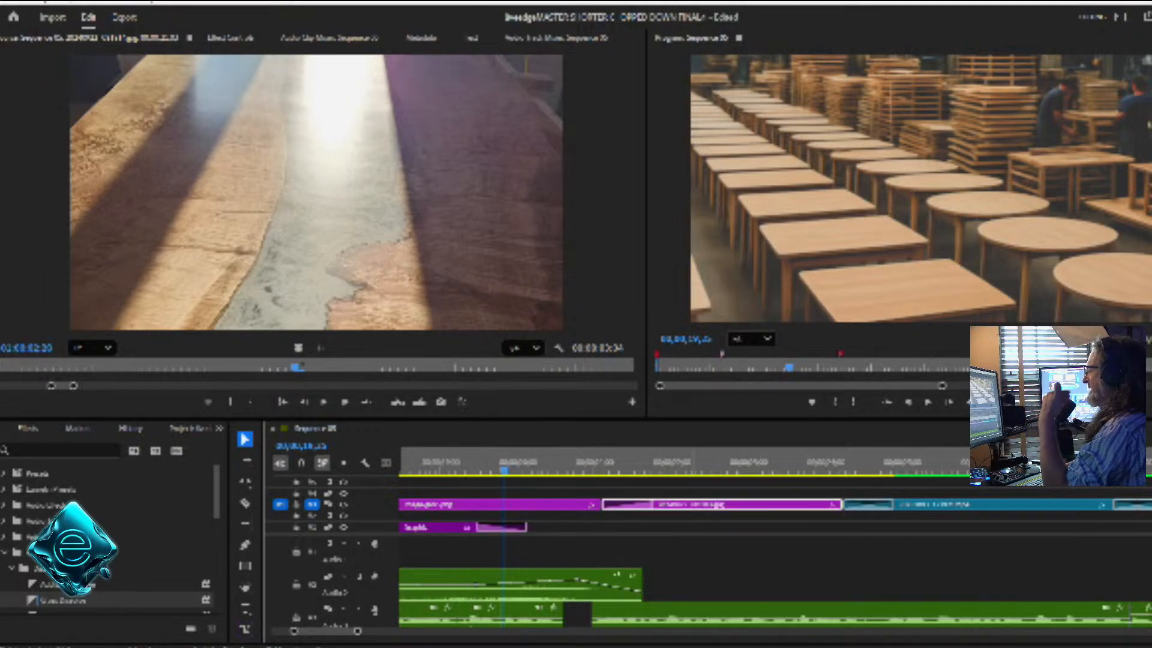
left_click_drag(602, 504, 608, 504)
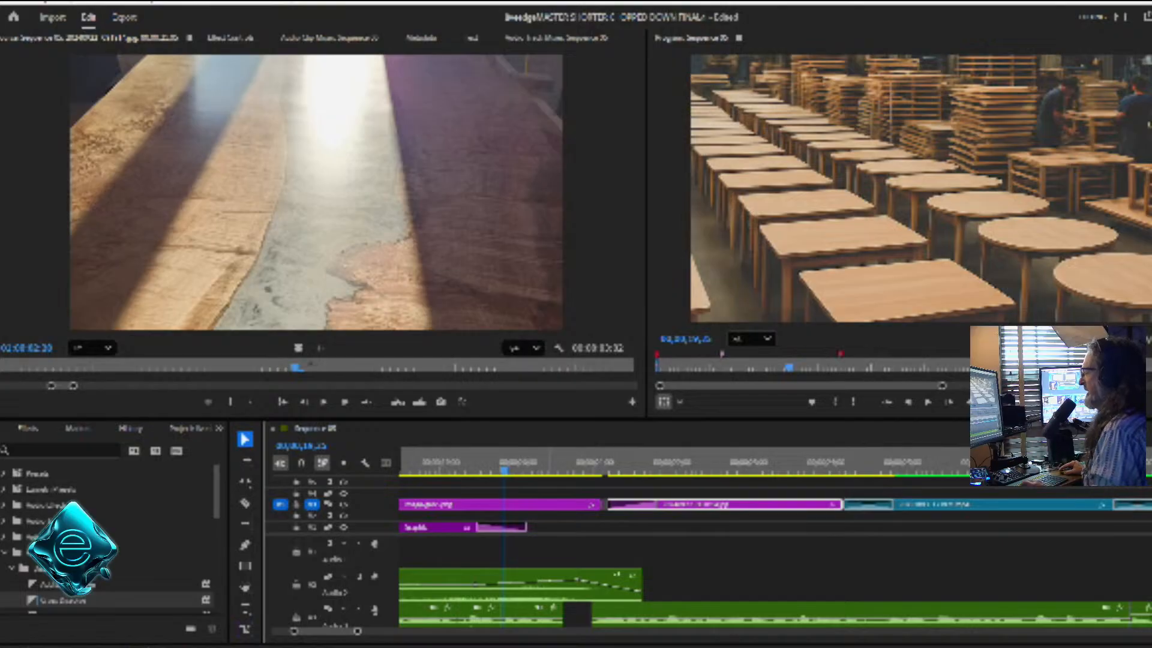
Apply a Cross Dissolve to the end of the still showing rows of wooden tables and lengthen its duration
key("Left")
key("Left")
key("Left")
key("Left")
key("space")
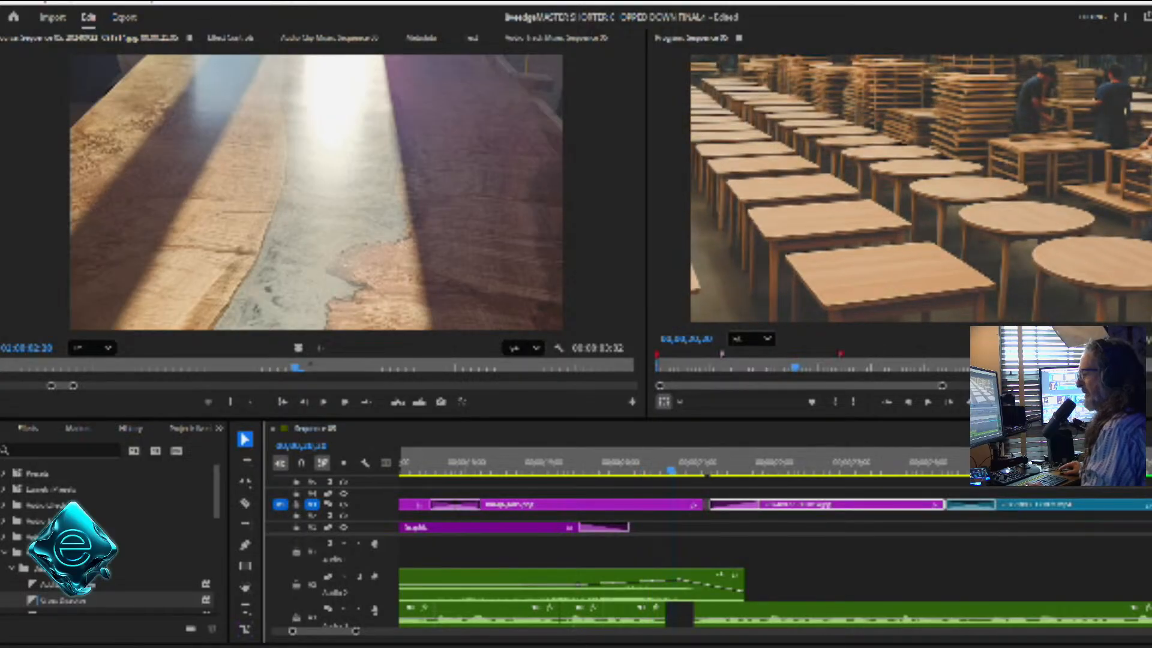
key("shift+7")
left_click_drag(63, 600, 667, 504)
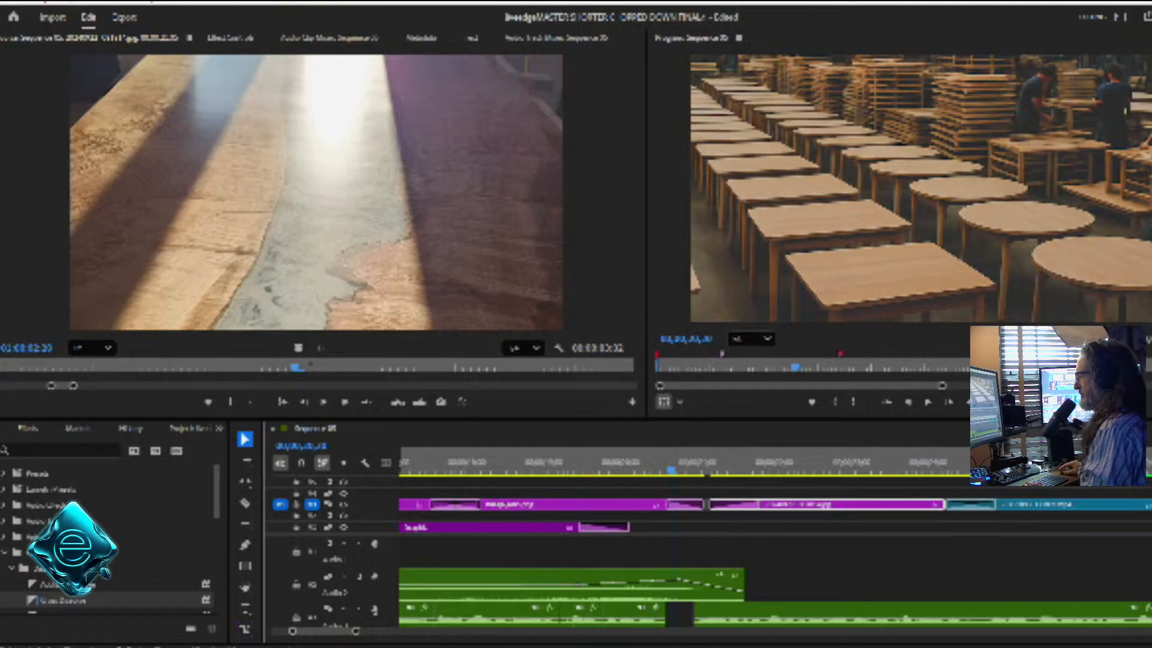
double_click(684, 505)
double_click(628, 311)
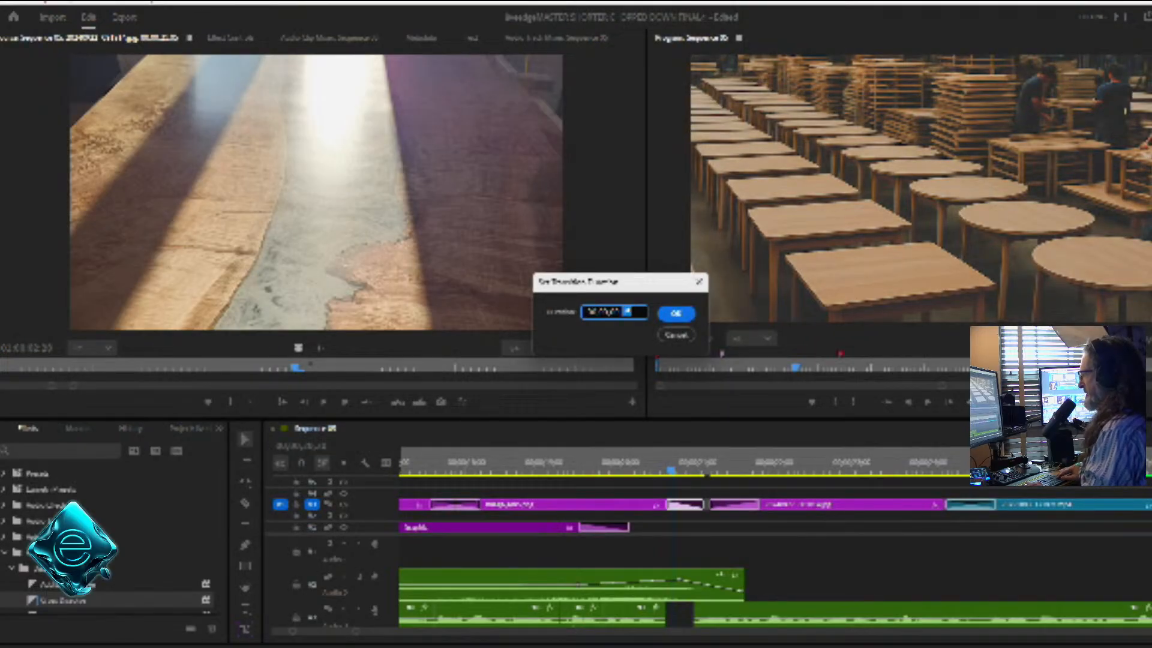
key("Return")
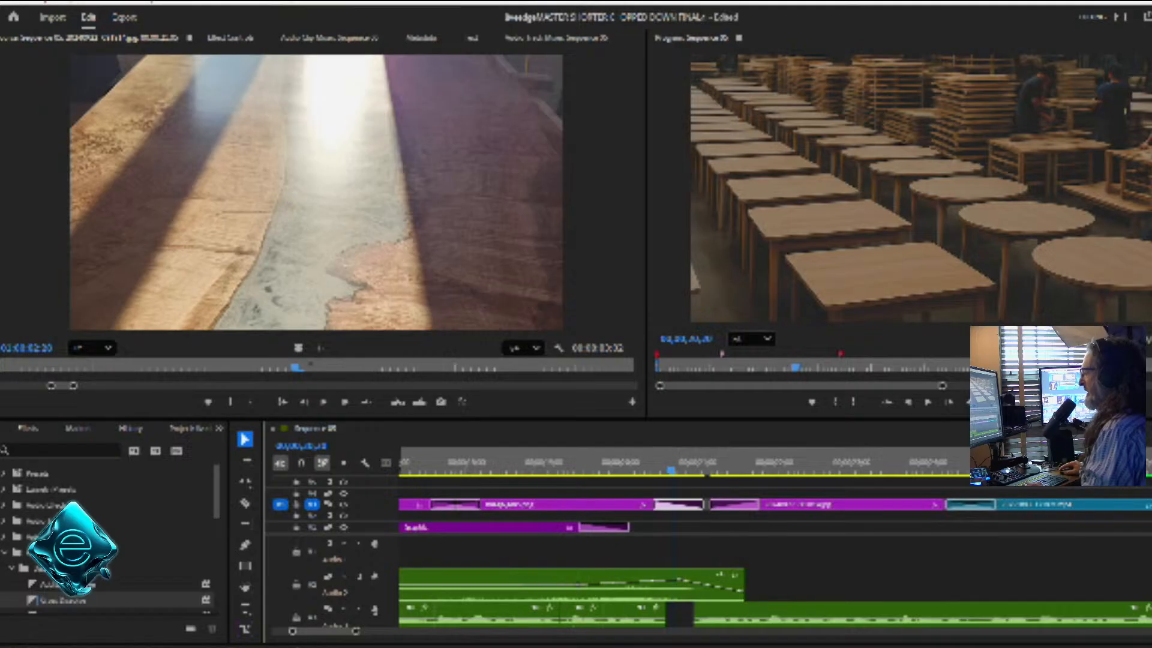
Play from the wooden-tables still through the river table into the woodworker clips to check the dissolves
left_click(622, 464)
key("space")
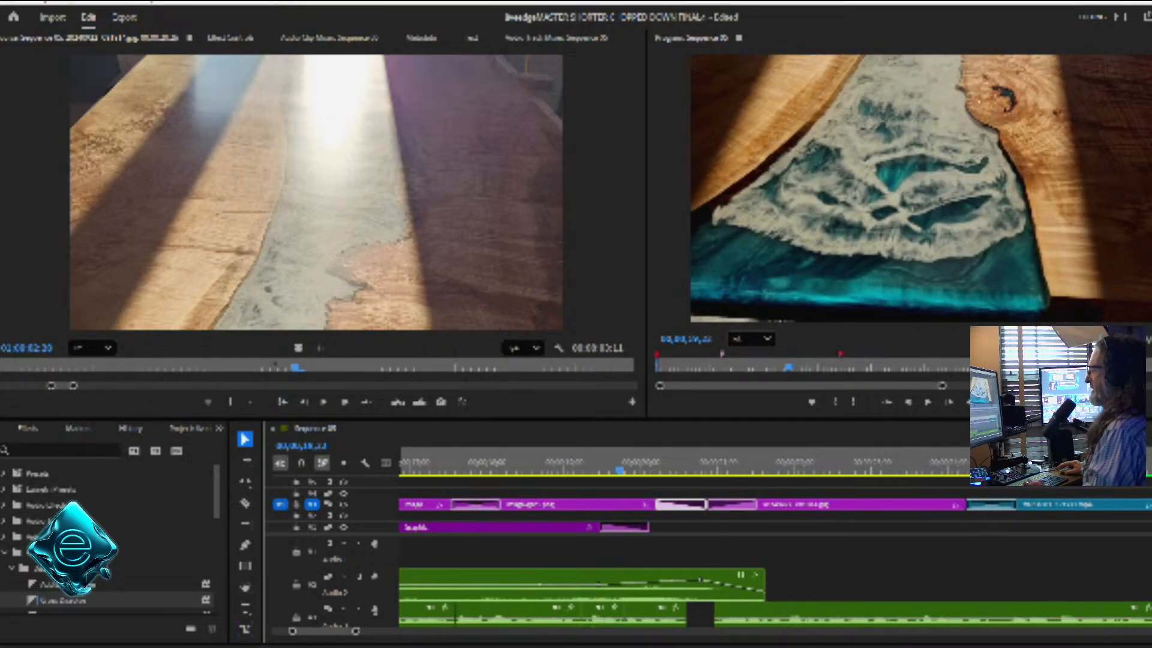
key("space")
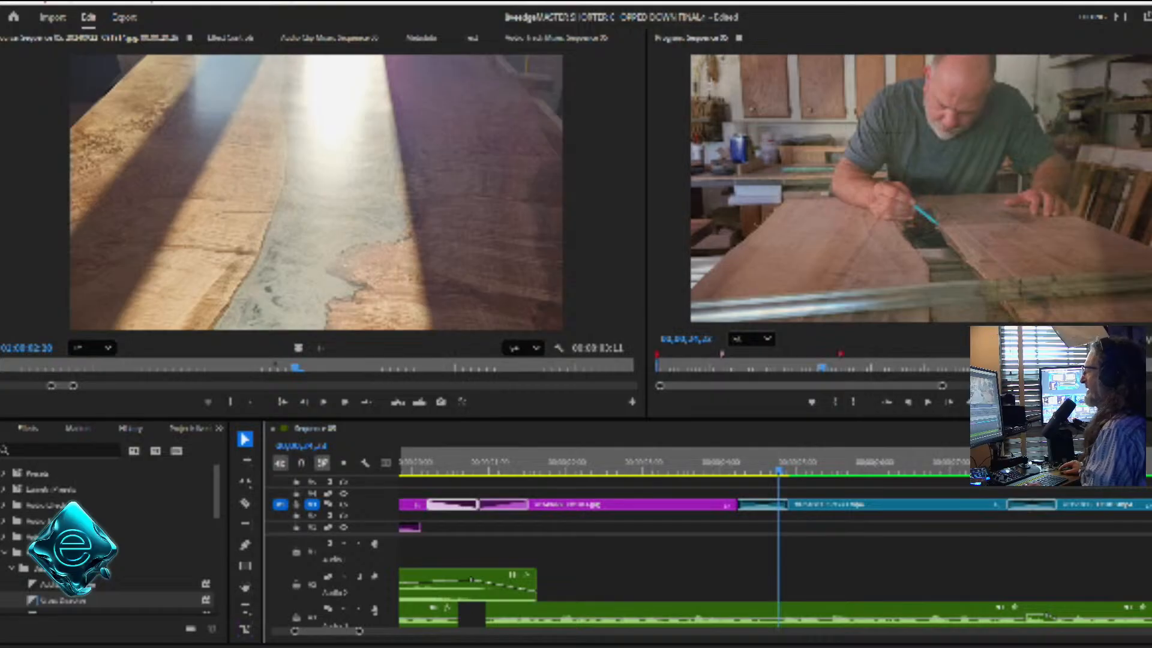
left_click_drag(779, 470, 666, 470)
key("space")
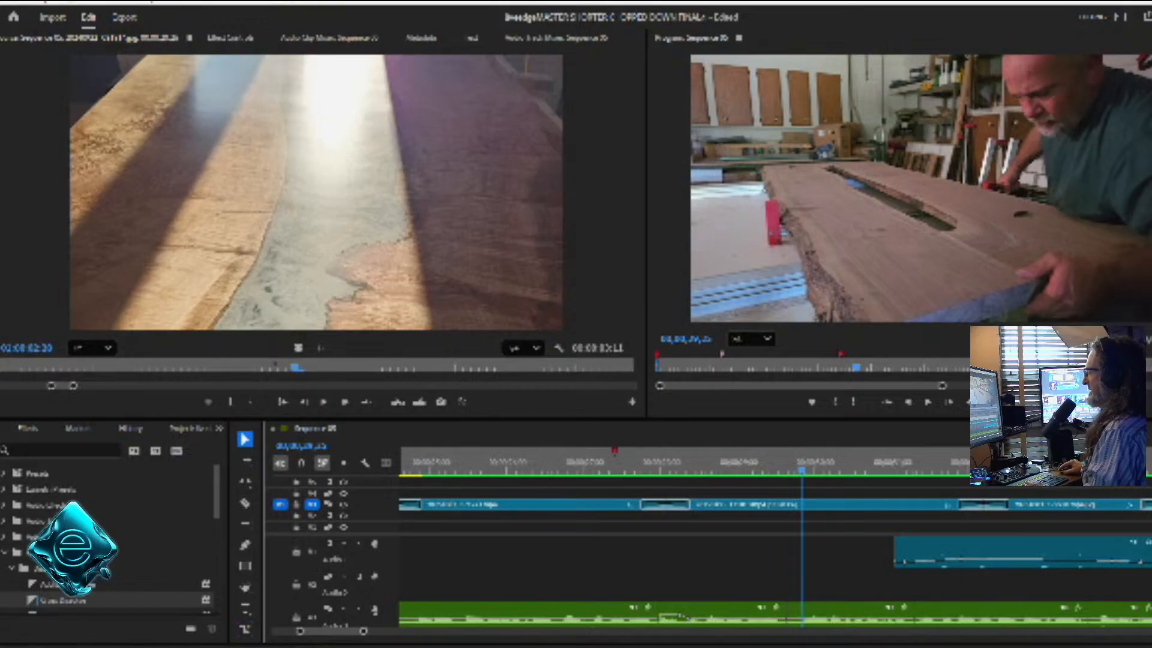
Switch the two color effects on the second woodworker clip on and off to compare its look
left_click(758, 504)
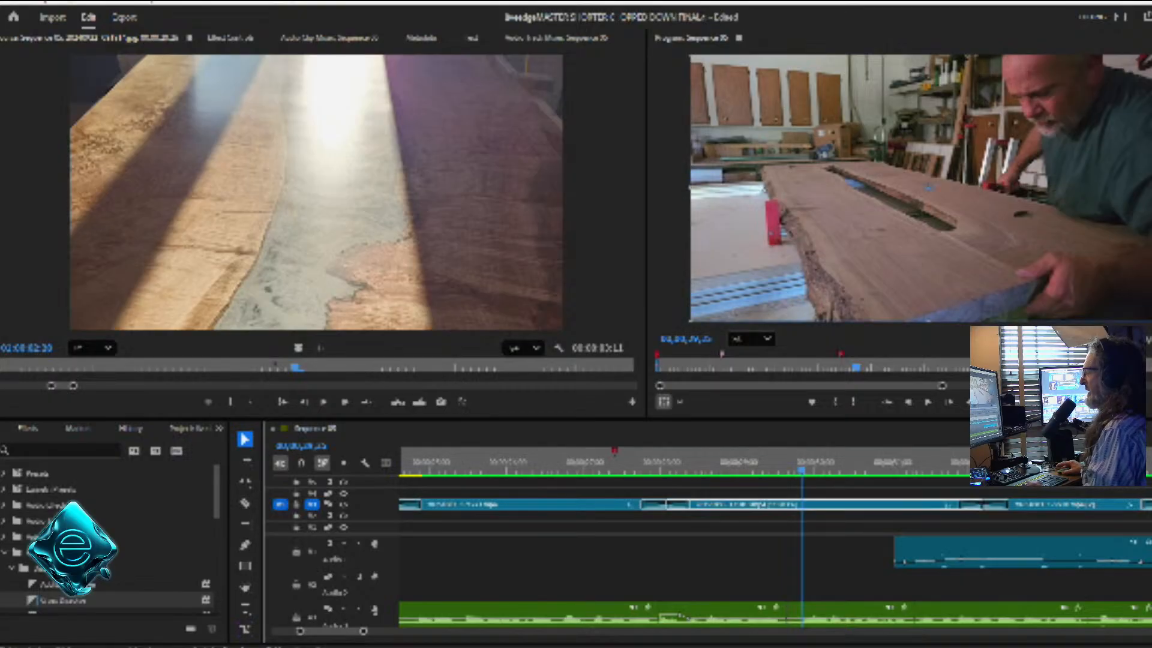
key("shift+5")
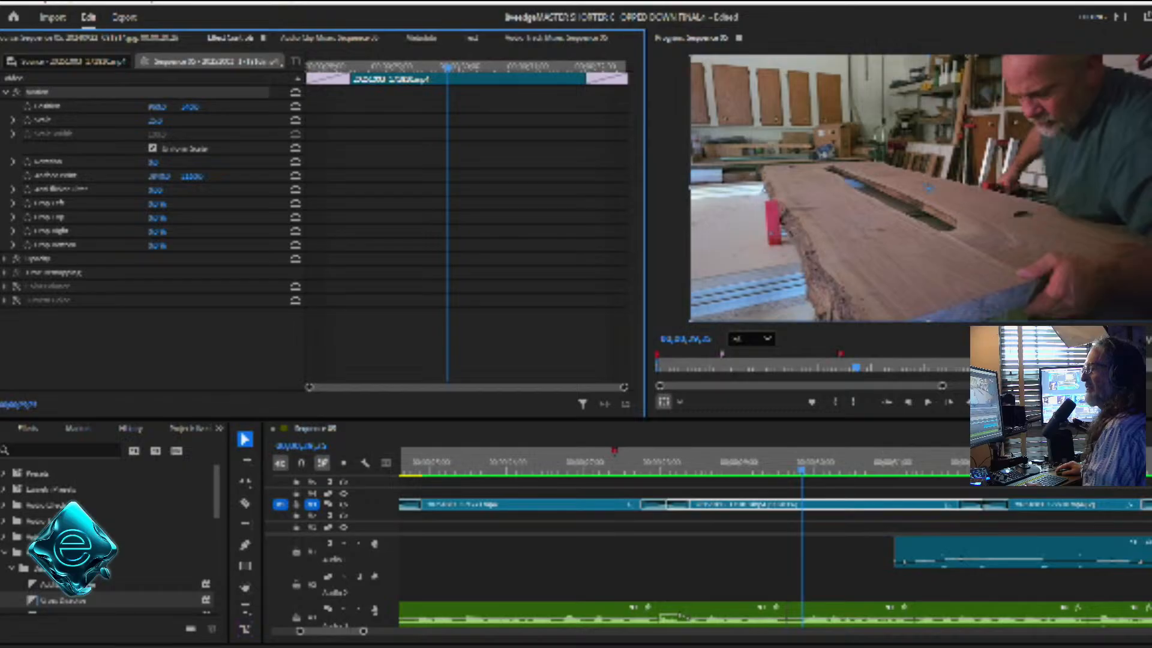
left_click(17, 300)
left_click(16, 286)
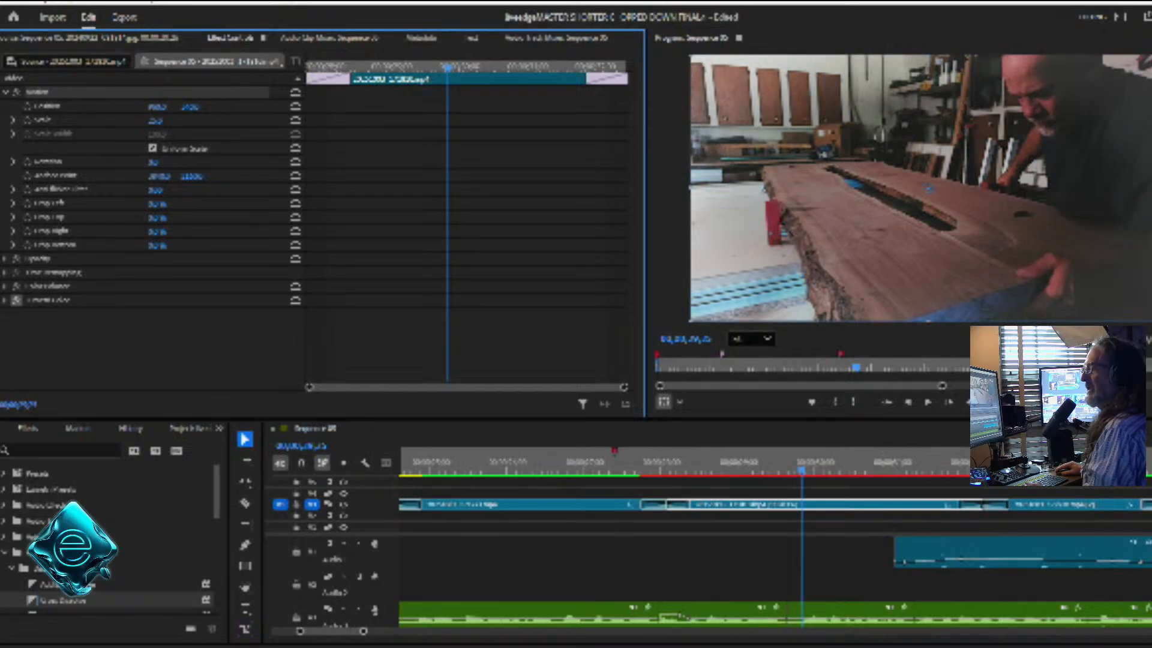
left_click(17, 300)
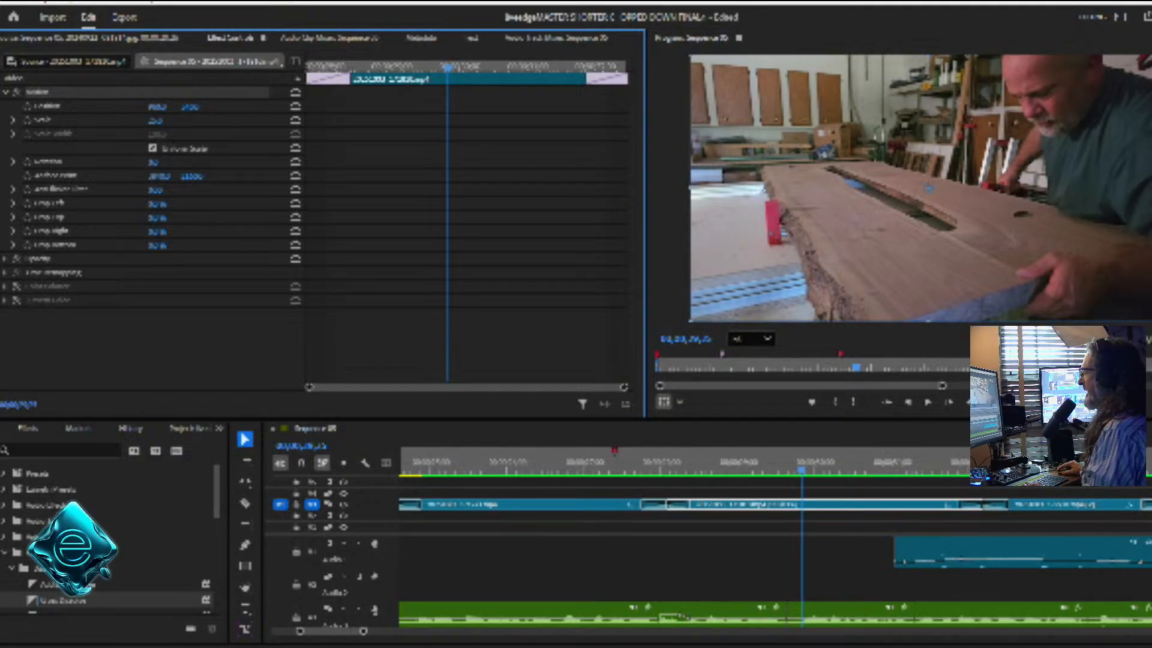
Play from the second woodworker clip through the bark-carving clip and its following dissolve to review the sequence
left_click_drag(801, 470, 750, 470)
key("space")
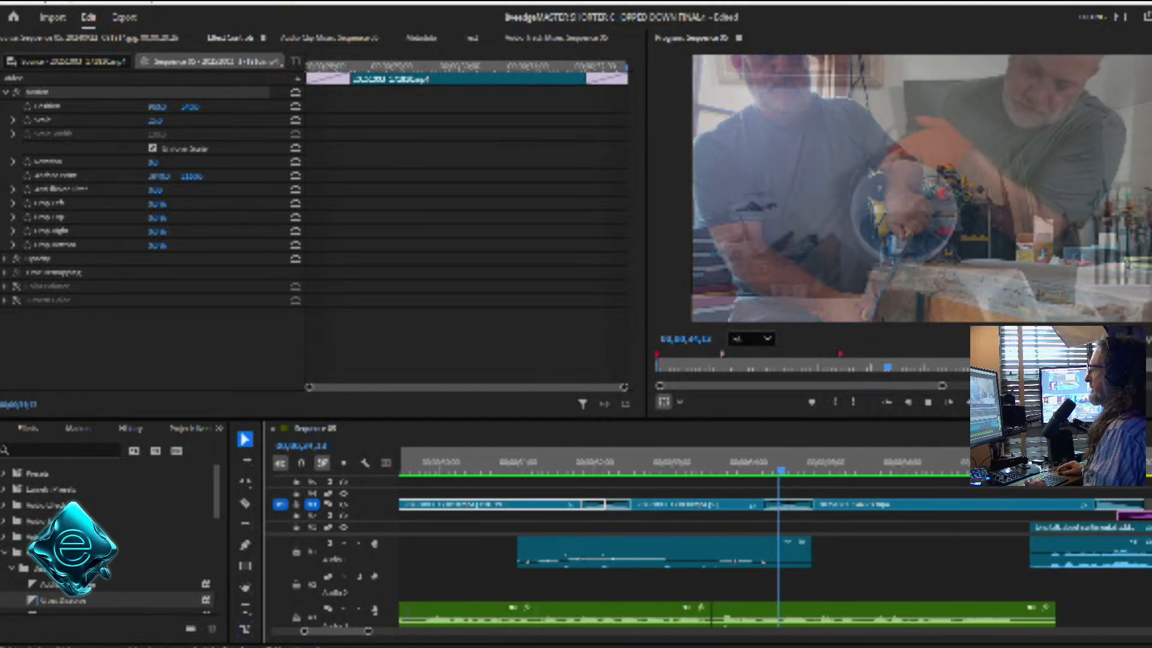
key("space")
left_click(717, 462)
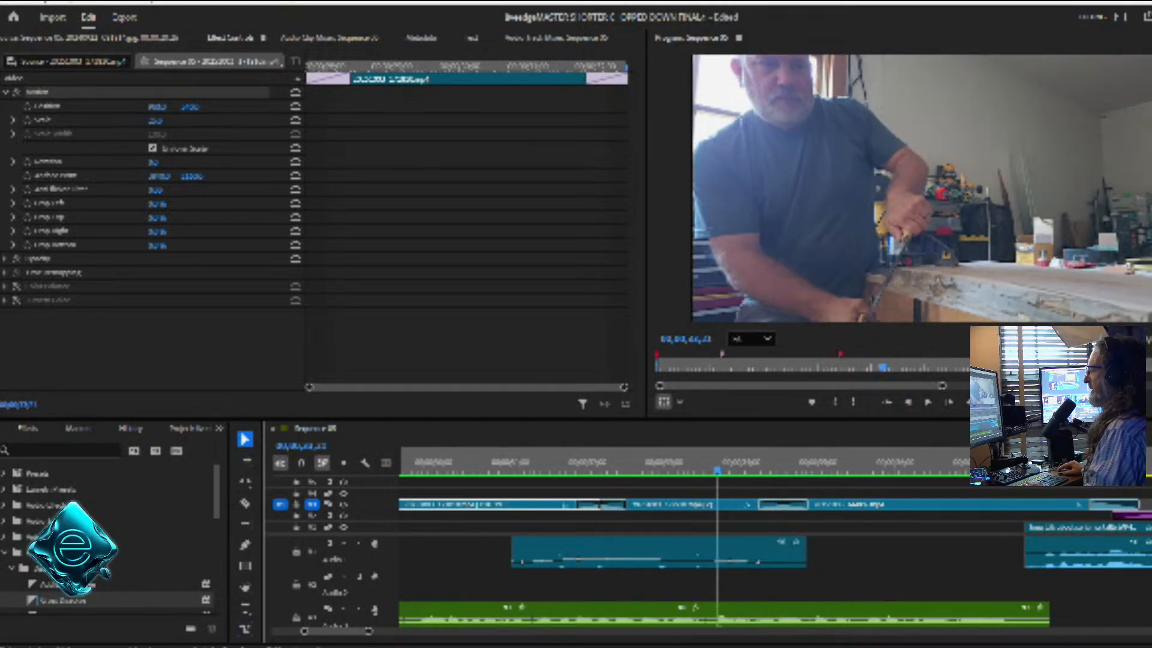
Scale the bark-carving clip up slightly for a tighter framing and check the framing earlier in the clip
left_click(697, 553)
key("shift+5")
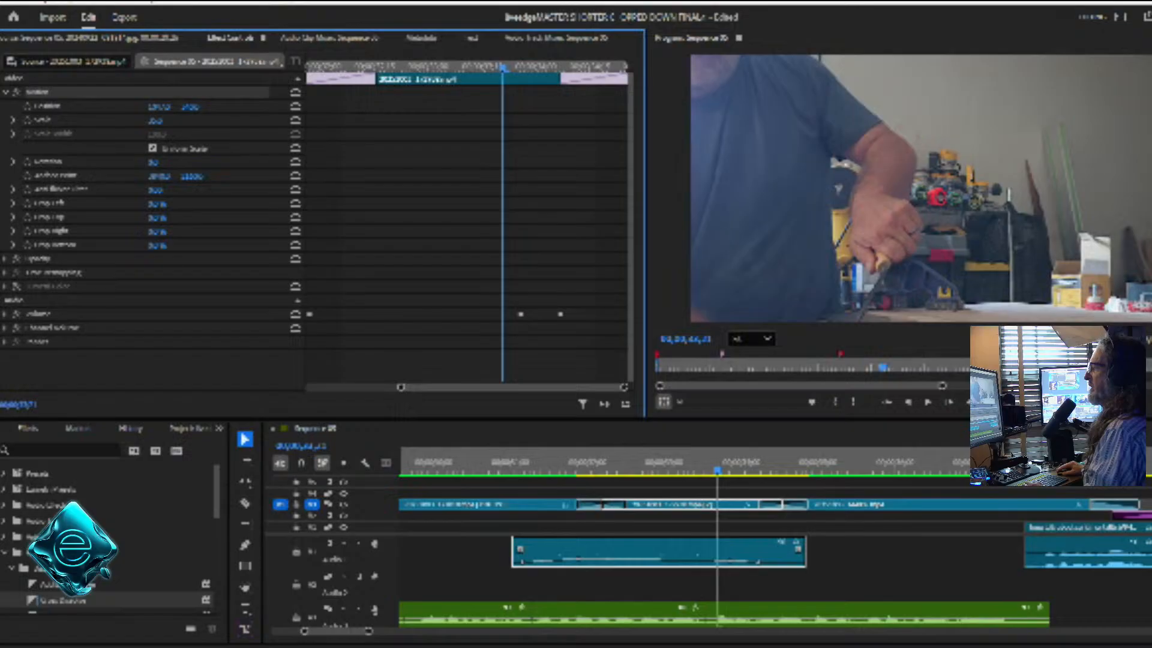
mouse_move(154, 120)
left_mouse_down()
mouse_move(139, 120)
mouse_move(172, 120)
left_mouse_up()
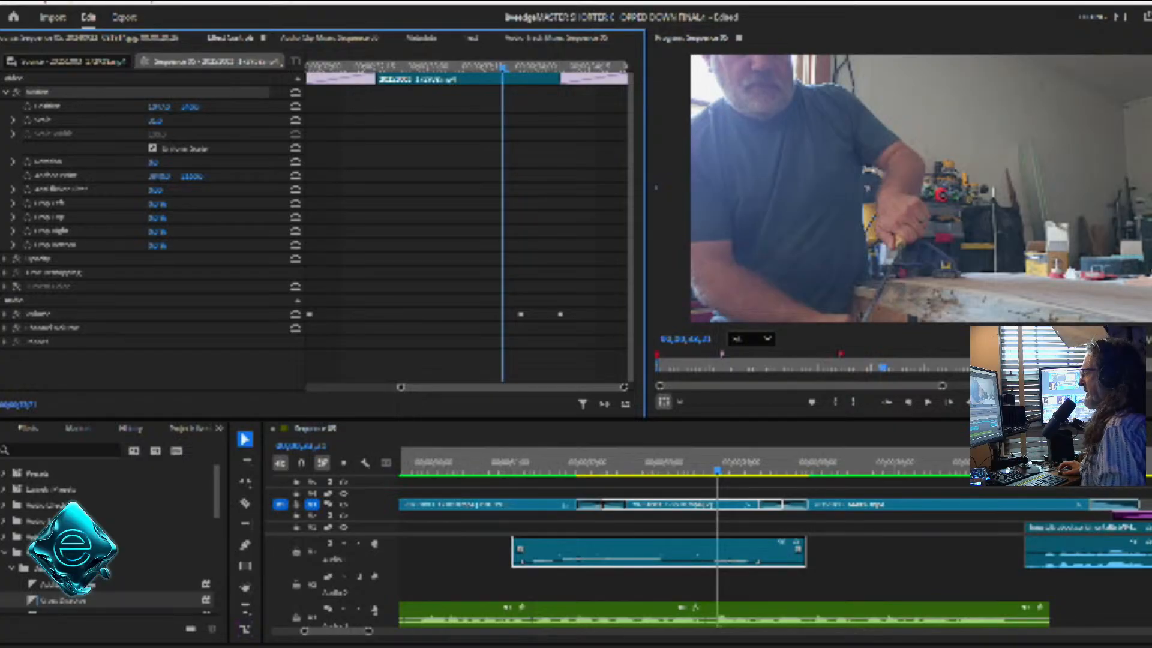
left_click_drag(717, 467, 665, 467)
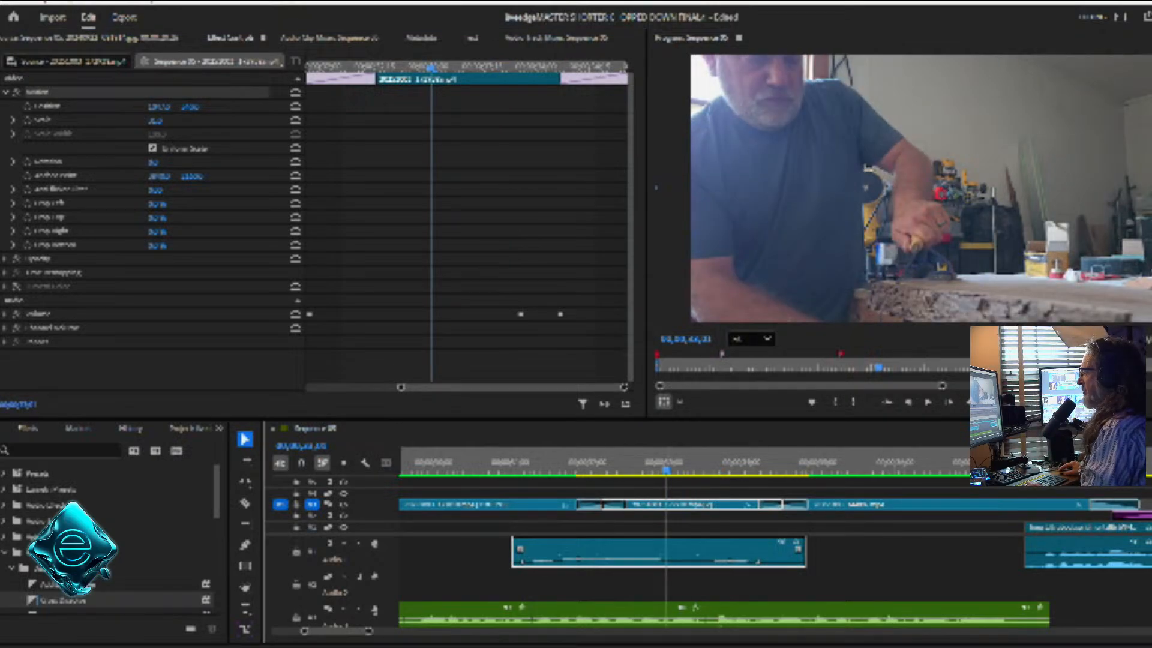
left_click(686, 482)
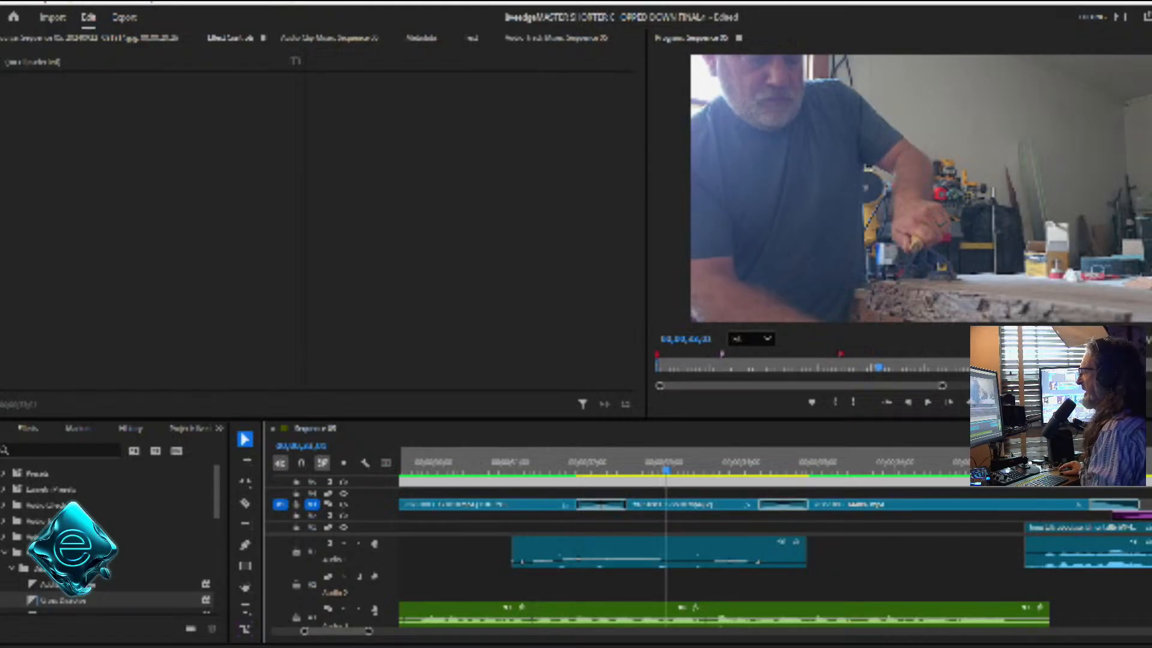
Locate the bark-carving clip's source footage in the project and load it for previewing
key("Left")
key("Left")
key("Left")
key("Left")
key("Right")
key("Right")
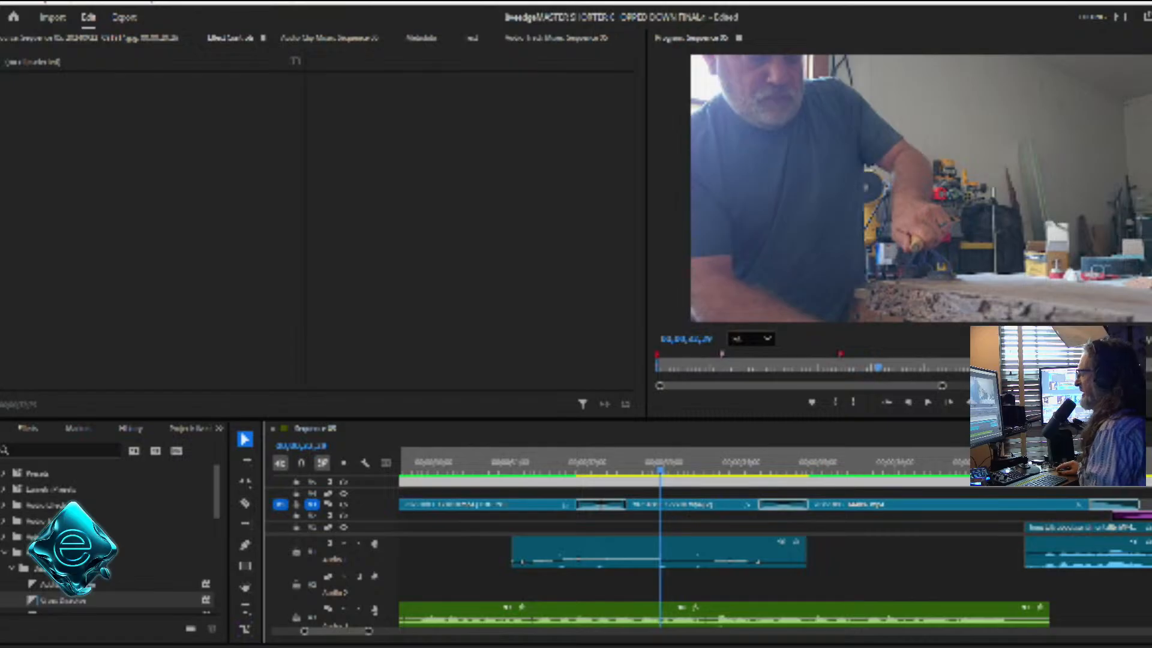
right_click(678, 504)
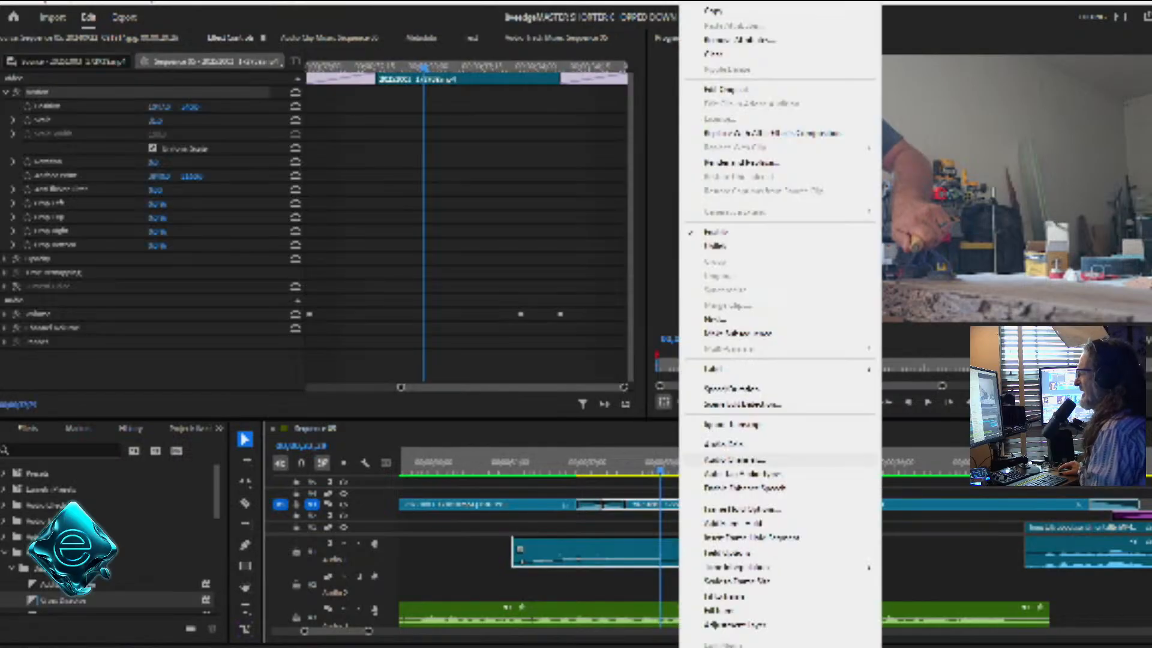
scroll(780, 324, "down", 6)
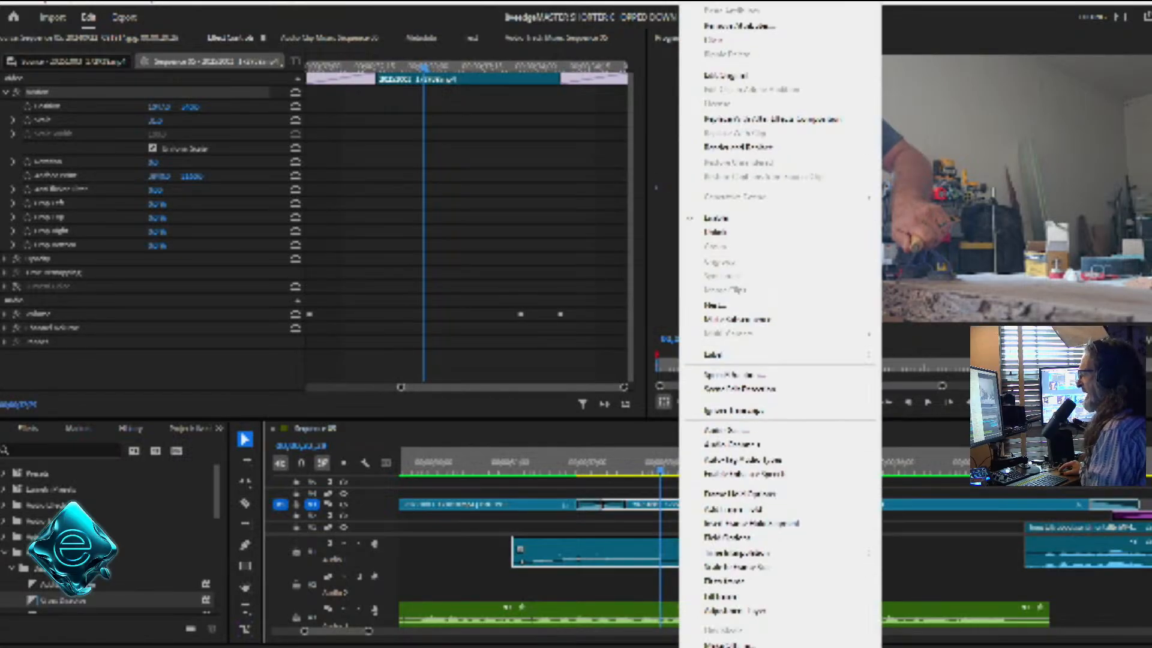
left_click(731, 616)
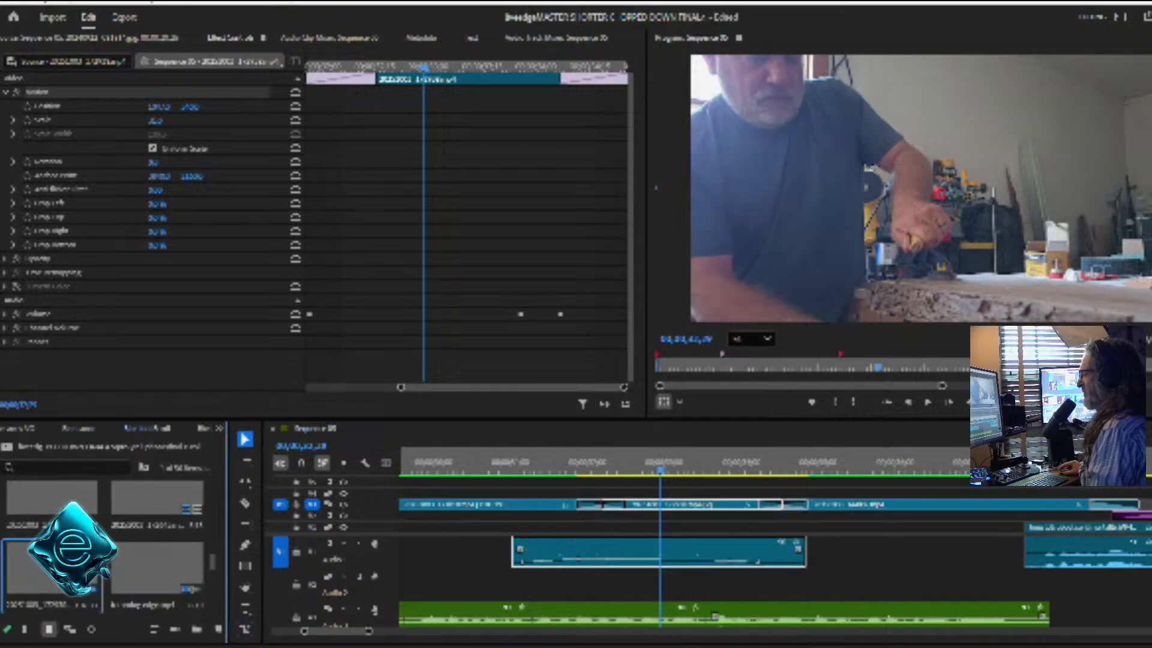
double_click(52, 567)
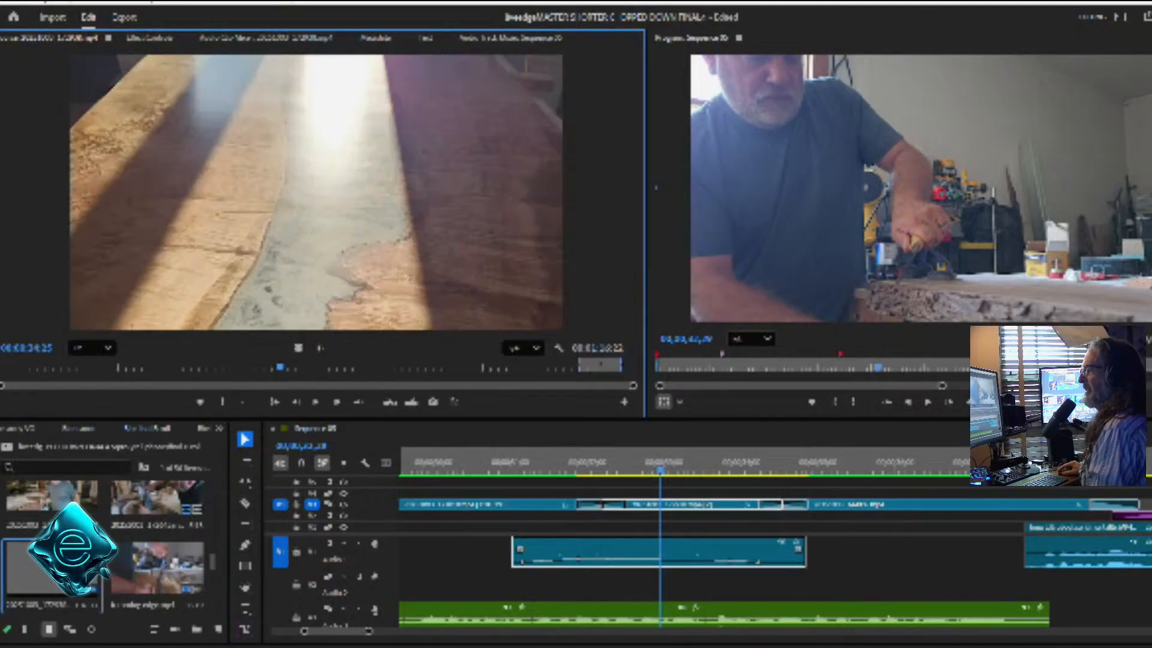
Mark a range in the bark-carving source footage from the bark close-up at 1:09:29 to the wider shot at 1:14:18
left_click_drag(280, 366, 552, 366)
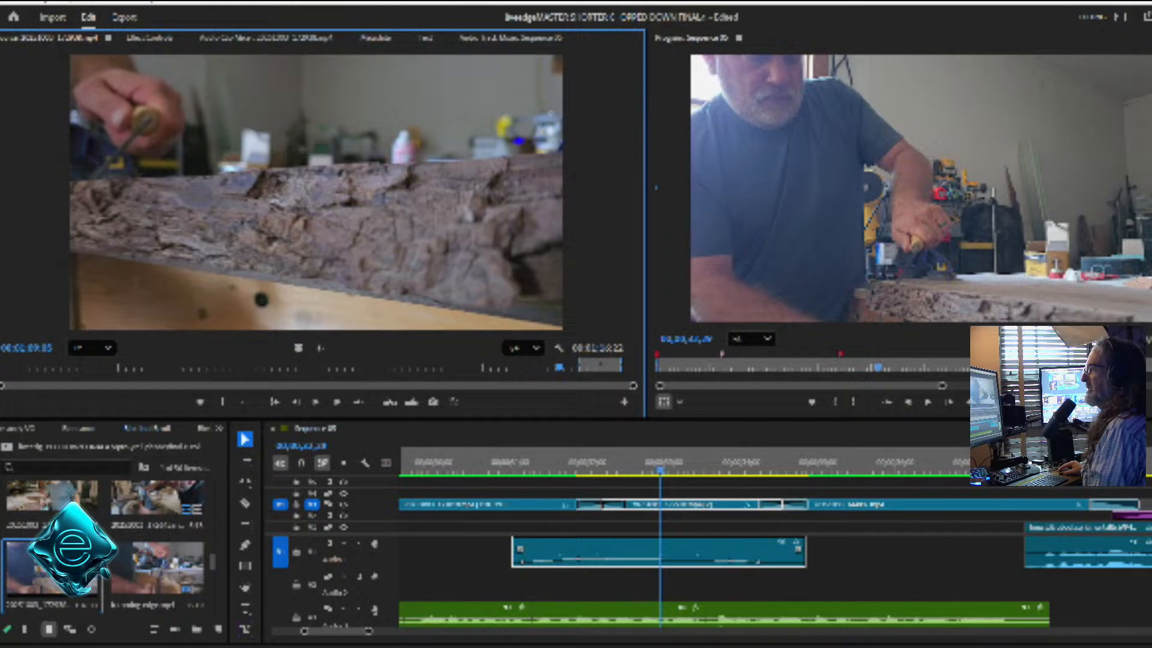
key("Right")
key("Right")
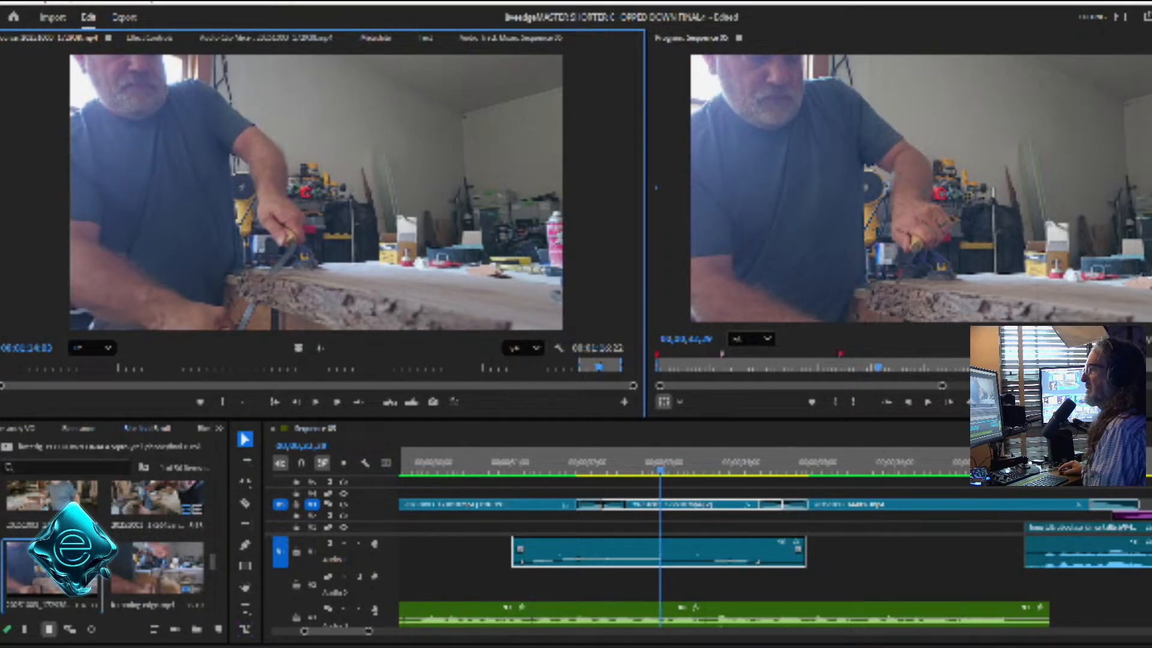
key("Right")
key("Right")
key("Right")
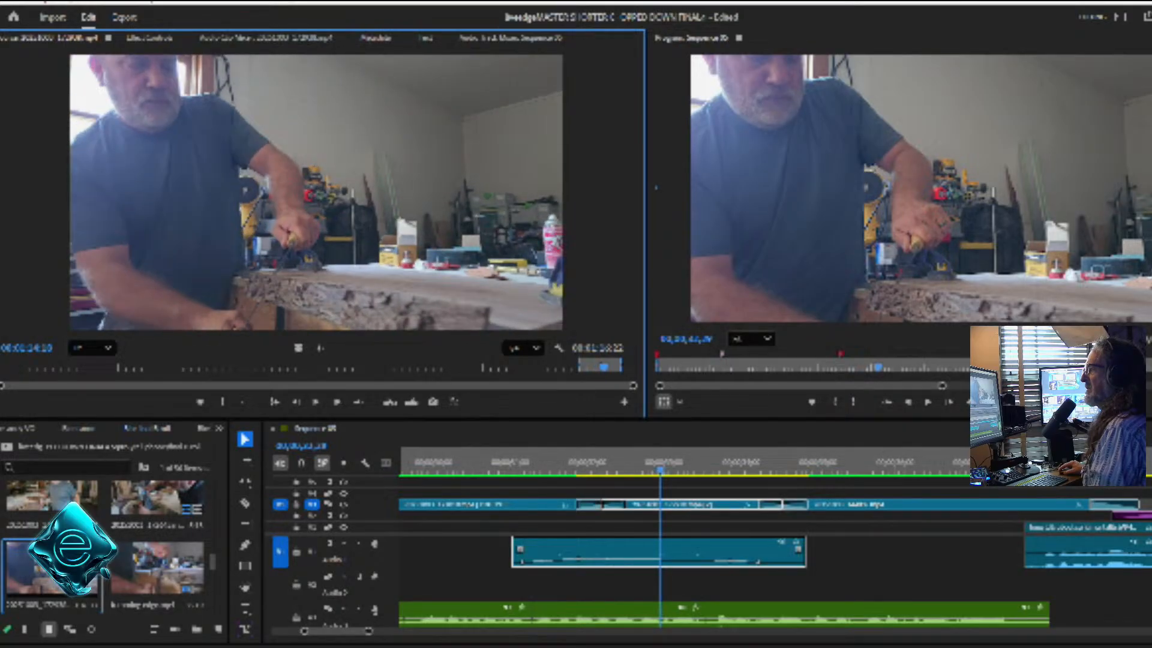
key("o")
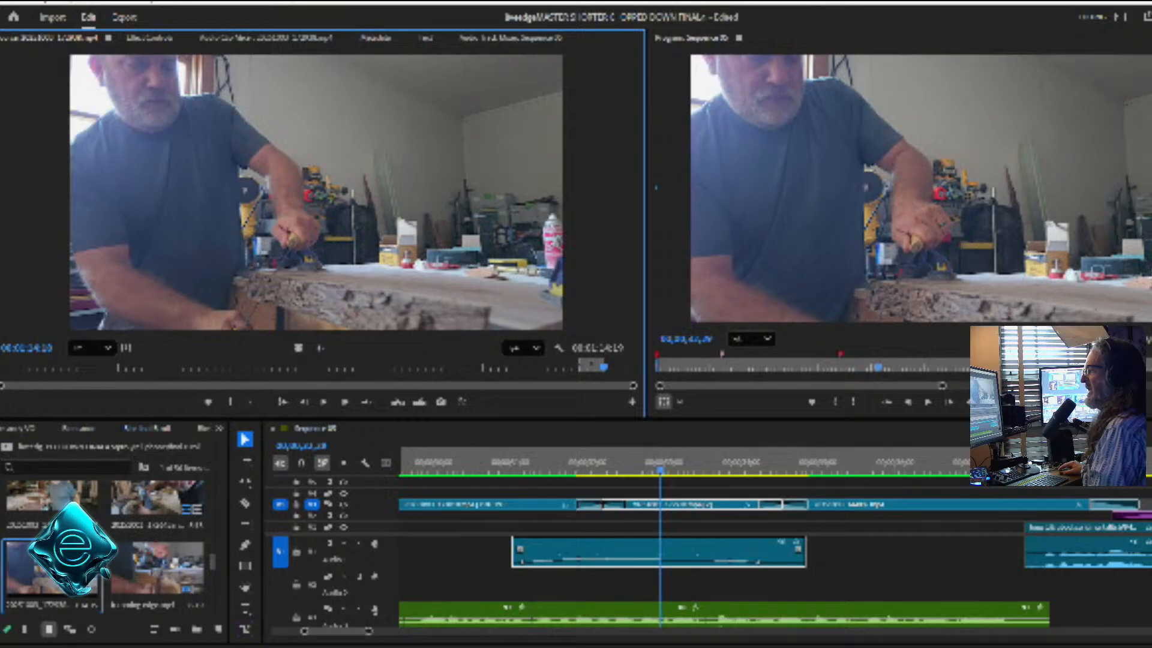
left_click_drag(603, 366, 567, 366)
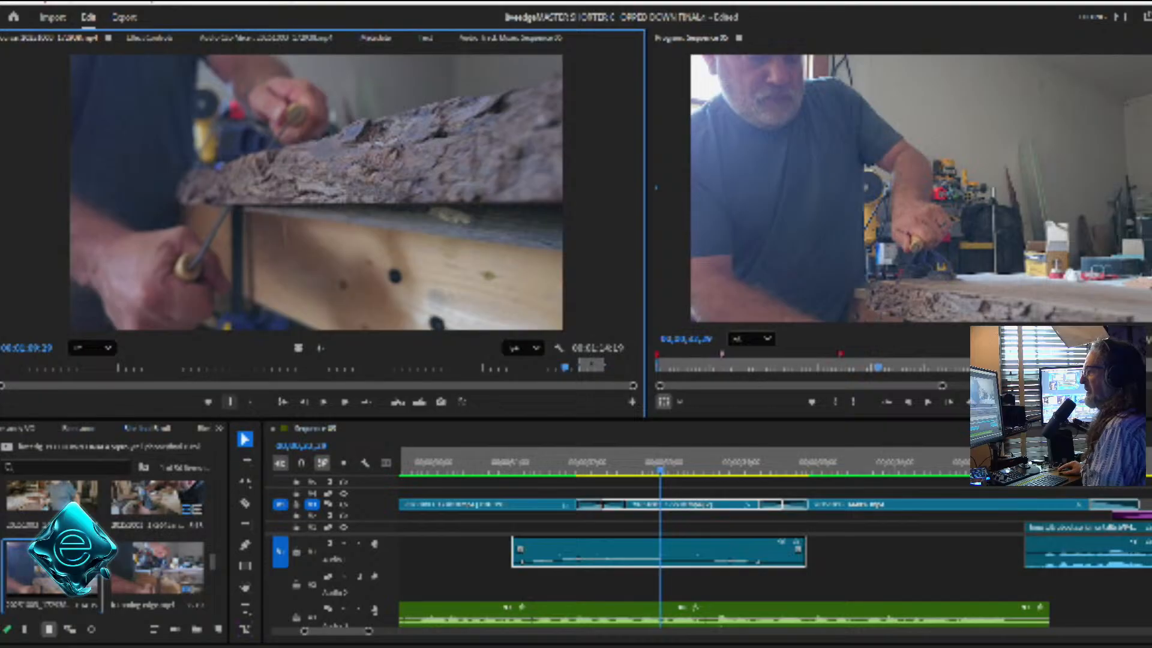
left_click(230, 401)
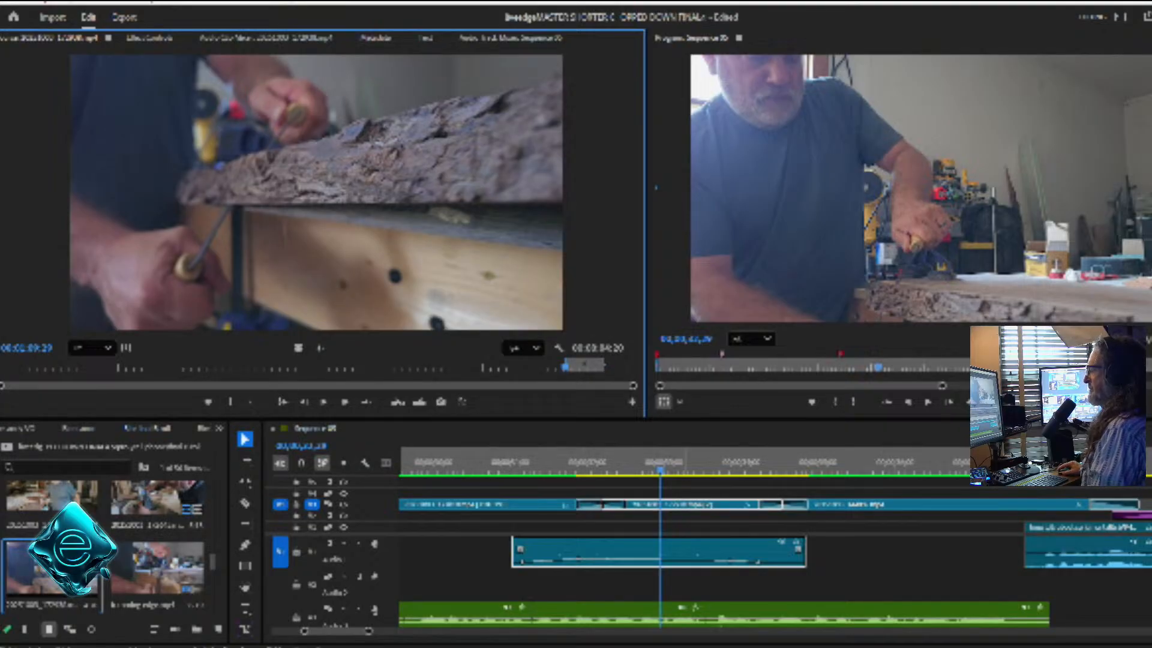
Replace the bark-carving clip in the sequence with the marked range from the source monitor
right_click(682, 504)
mouse_move(770, 147)
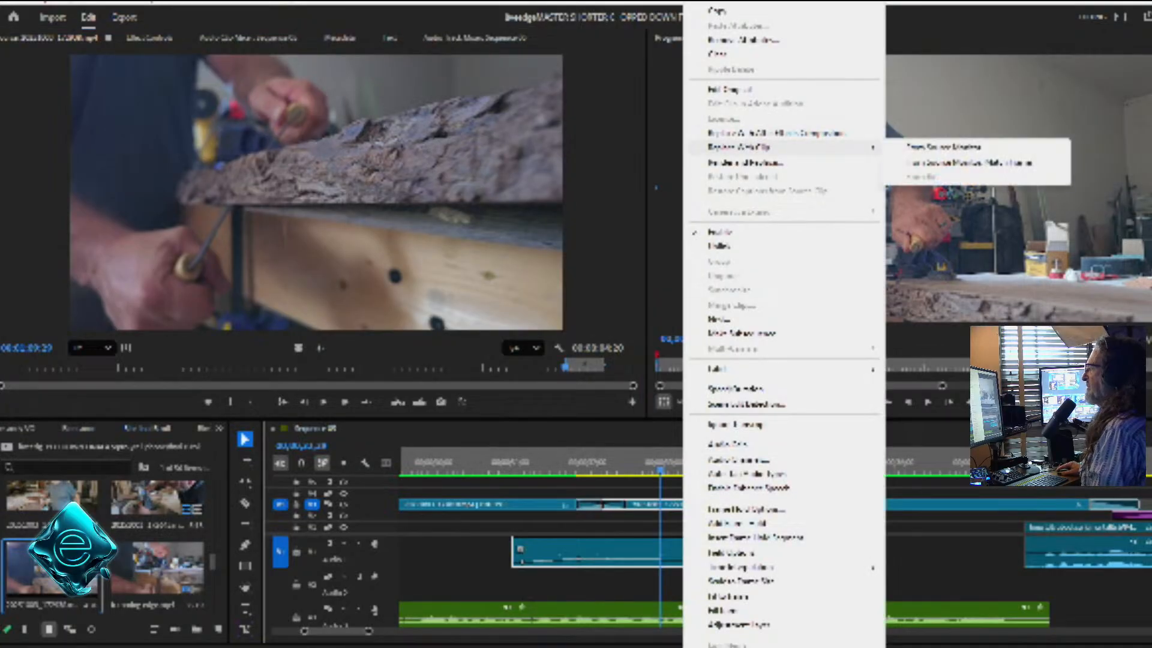
left_click(1049, 147)
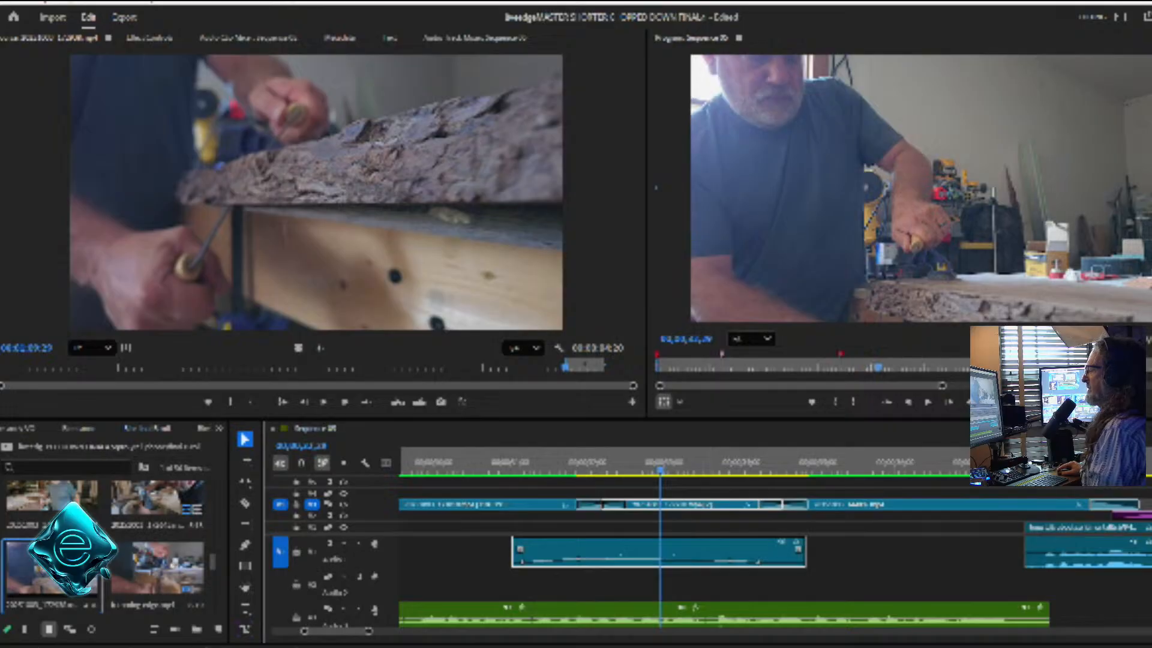
Play through the replaced bark-carving clip into the next dissolve and save the project
left_click(571, 462)
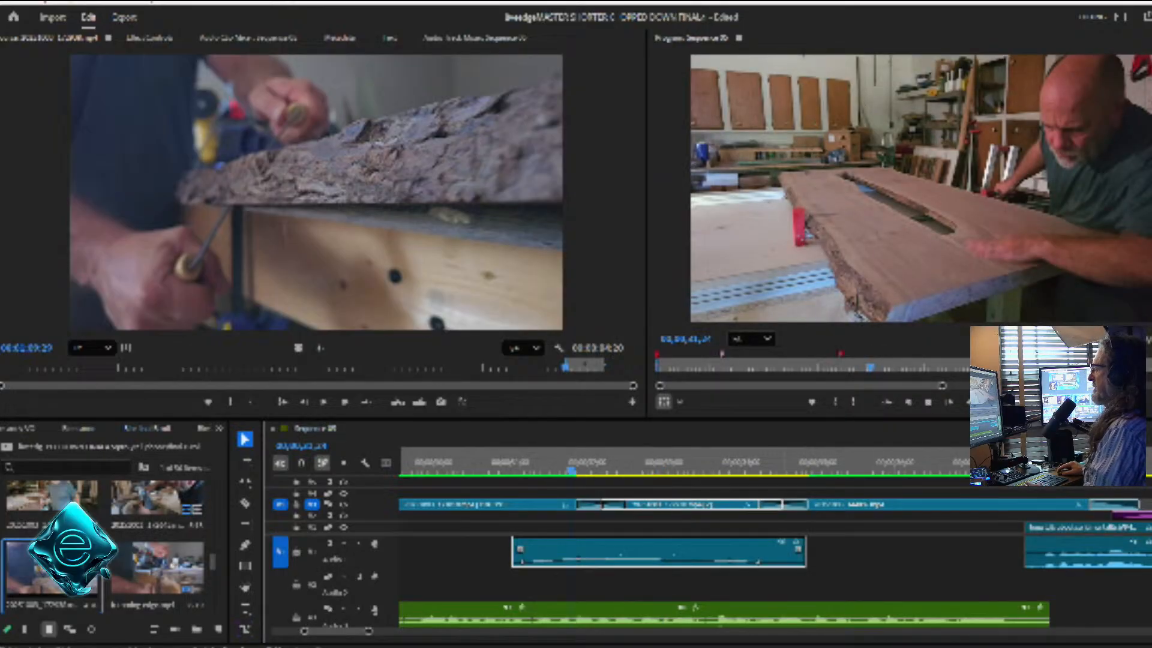
left_click(928, 401)
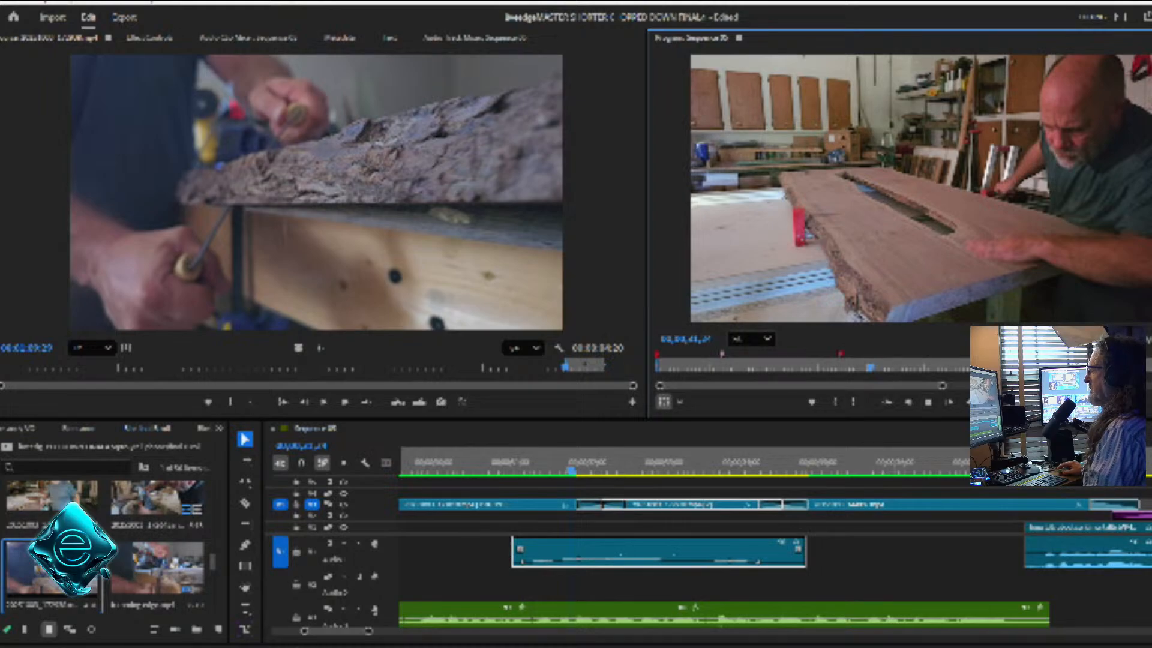
left_click(638, 466)
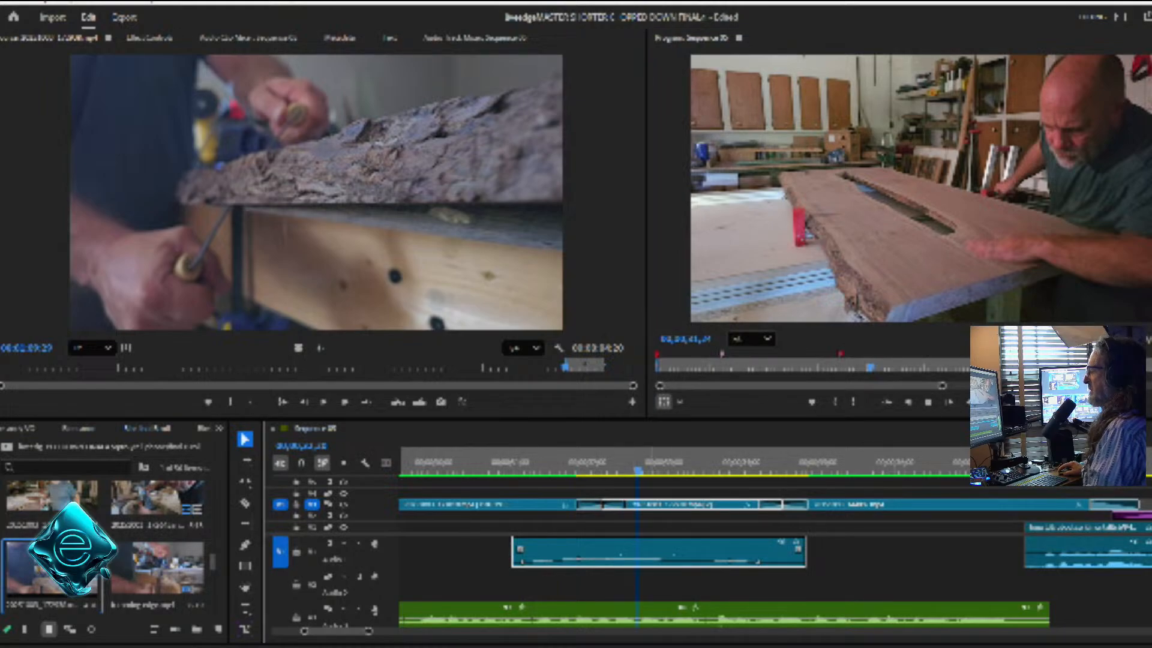
left_click(928, 402)
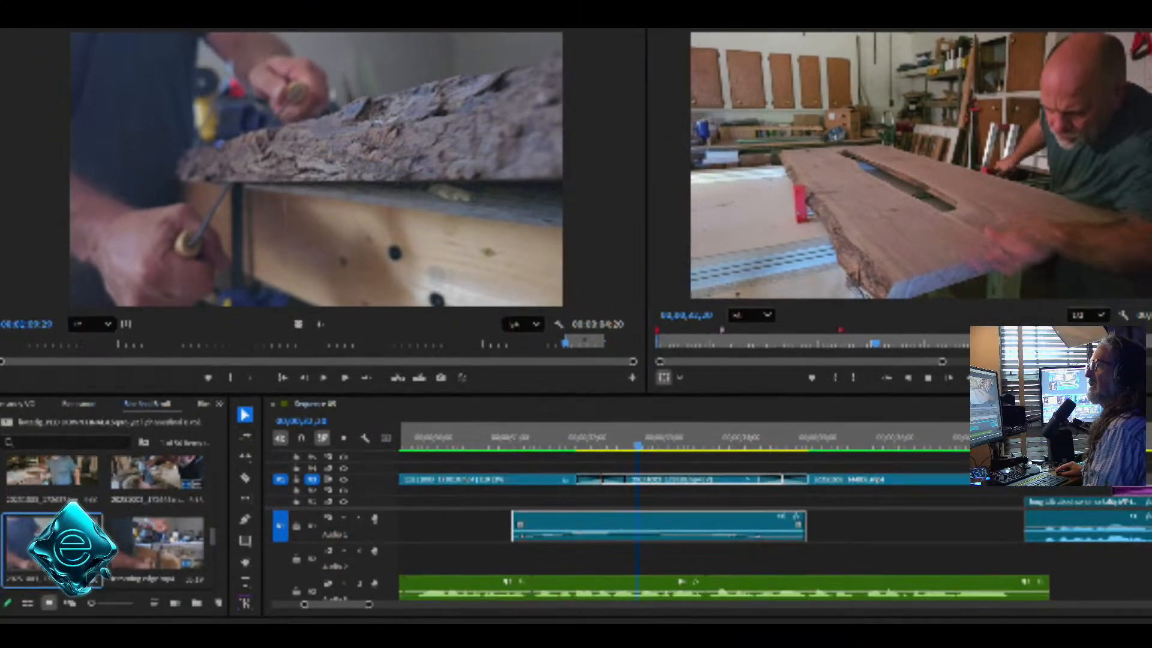
key("alt+f")
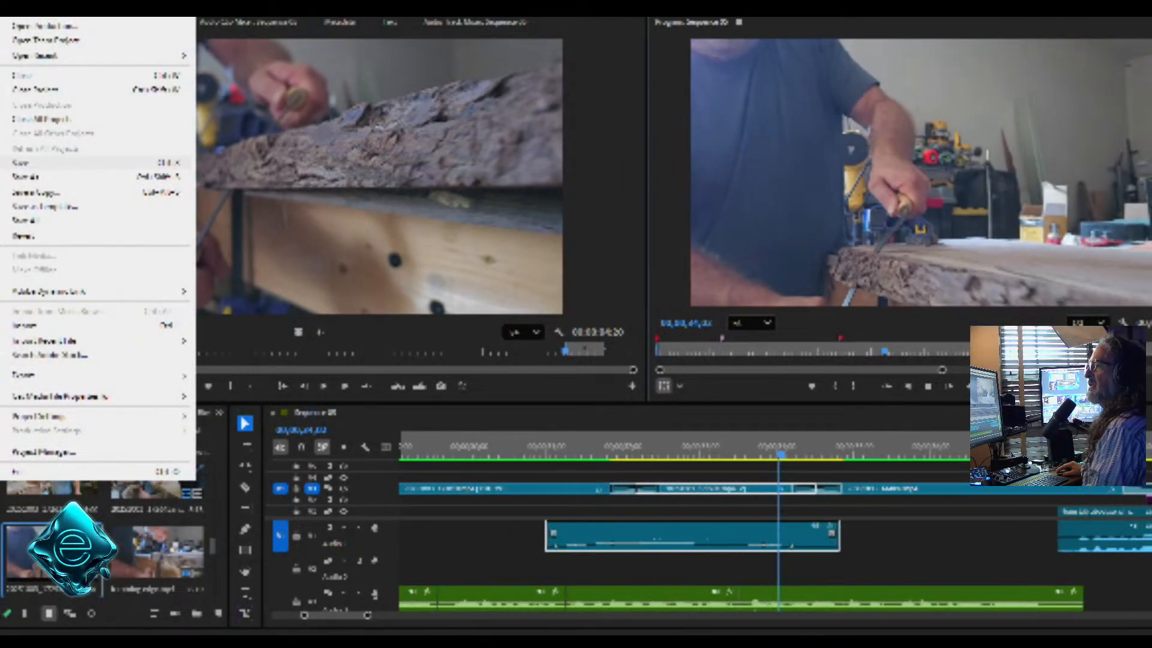
key("ctrl+s")
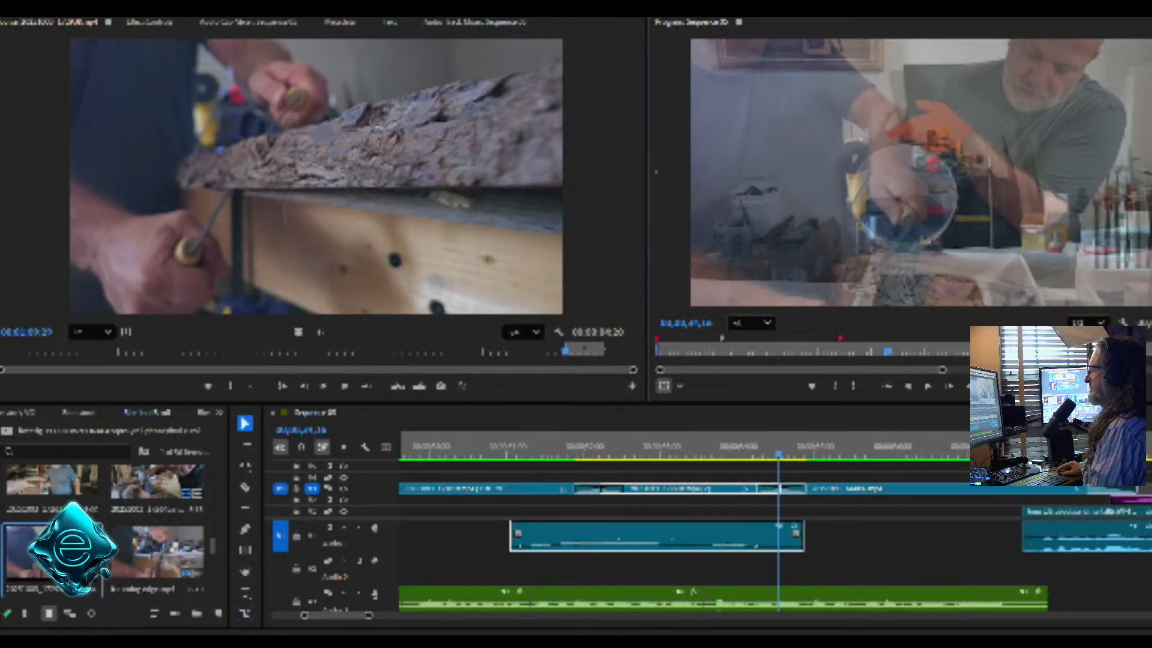
Return to the end of the second woodworker clip for another playback check and save the project again
left_click_drag(778, 454, 520, 454)
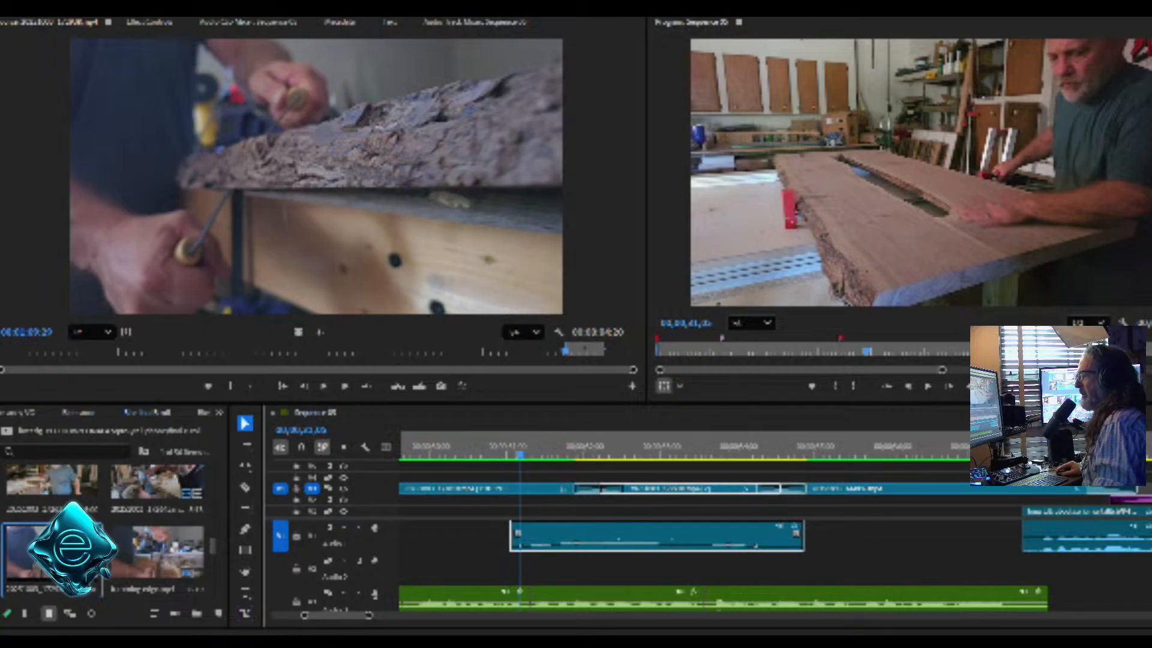
key("j")
key("k")
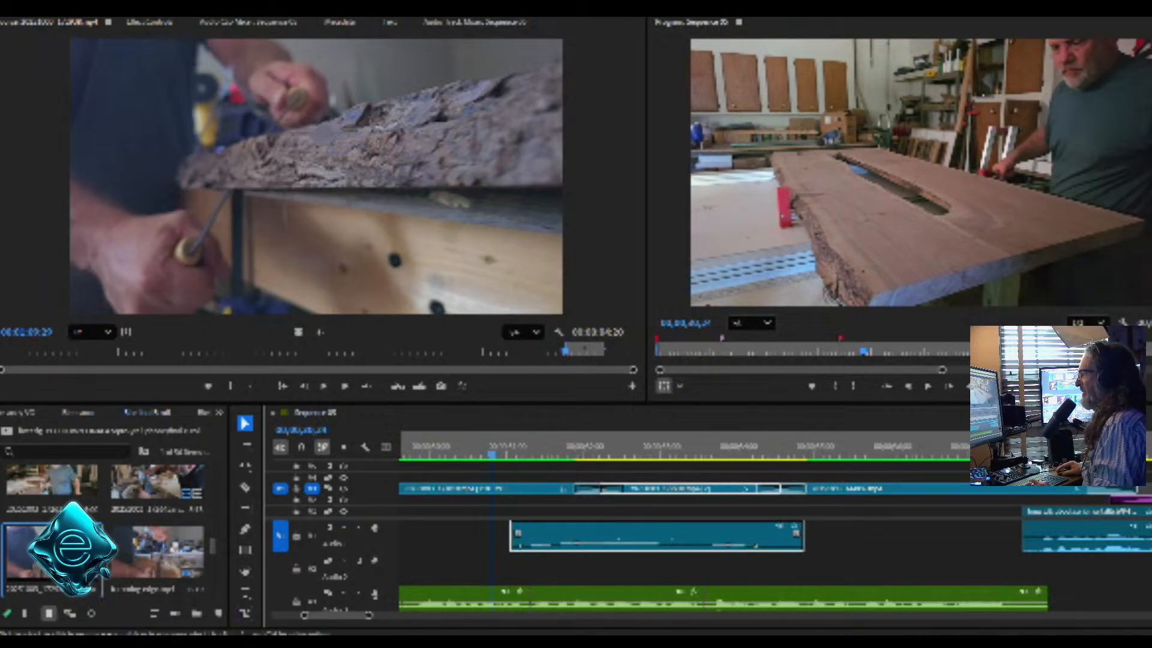
key("space")
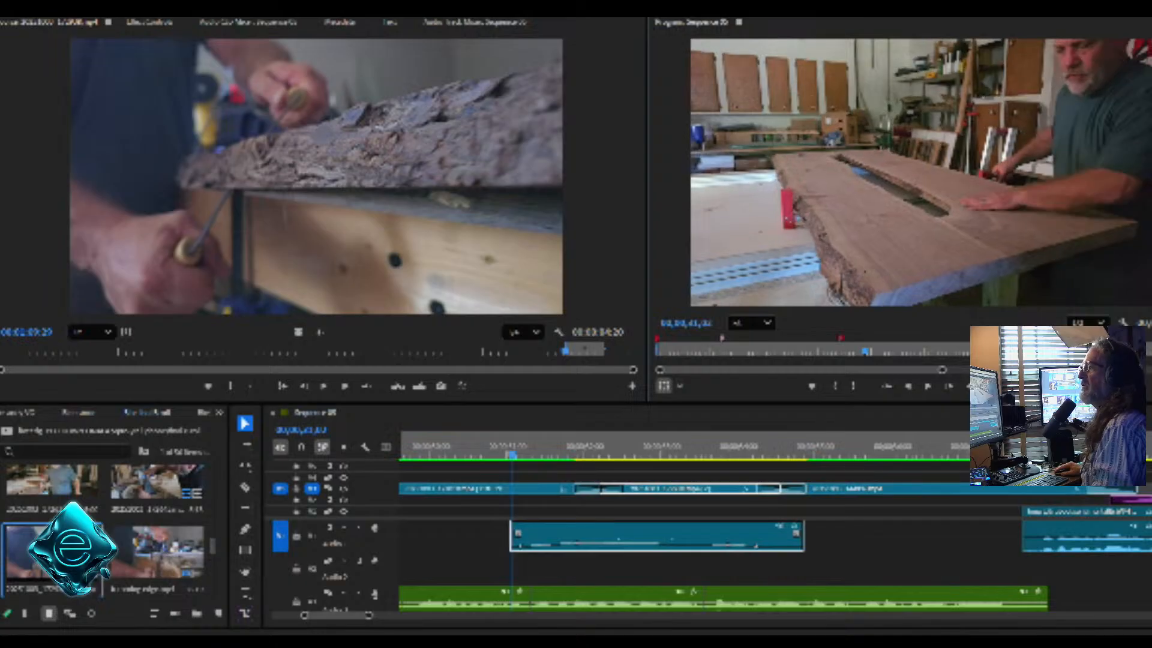
key("alt+f")
left_click(42, 162)
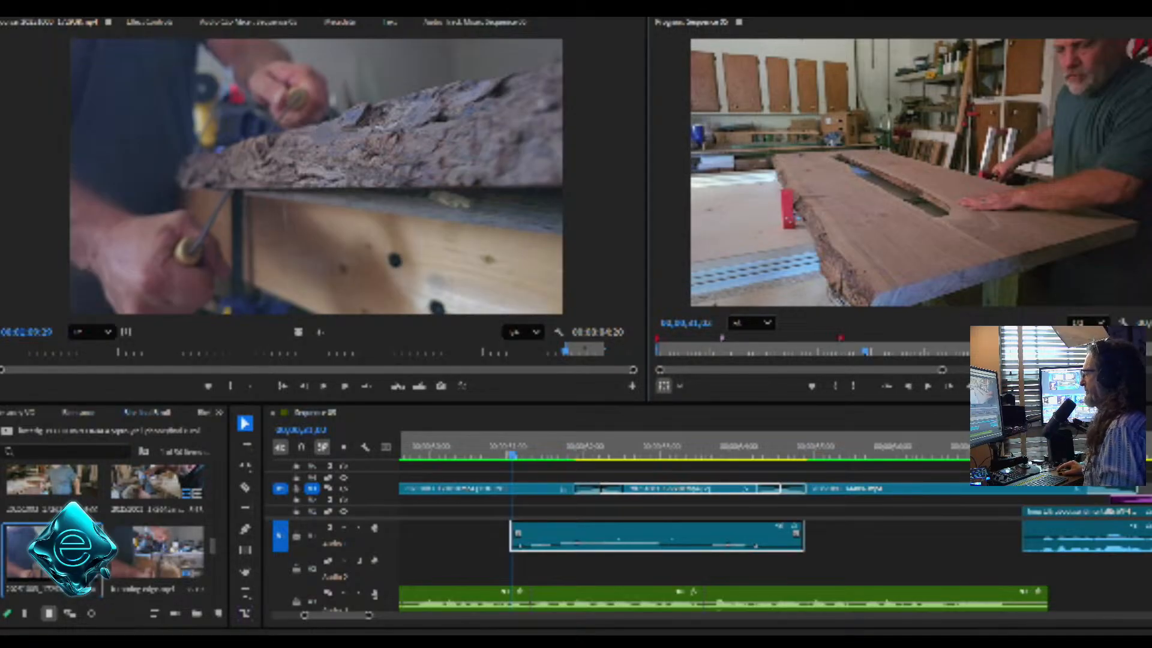
Replay the dissolve from the second woodworker clip into the bark close-up to check the transition
key("Left")
key("Left")
key("Left")
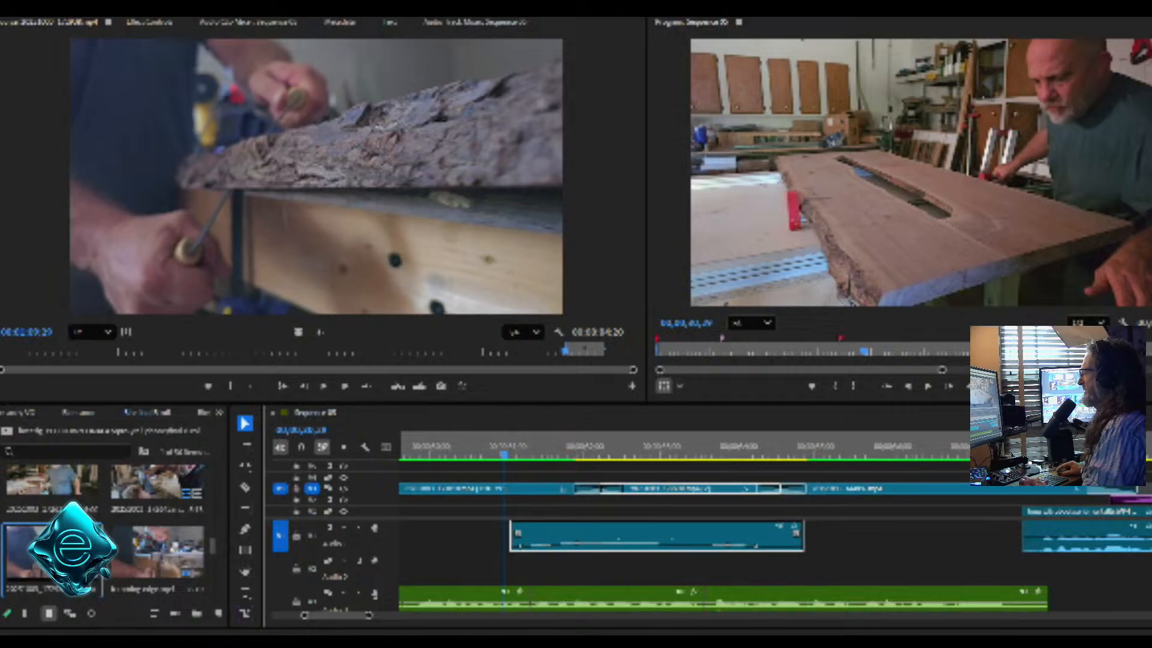
left_click(927, 386)
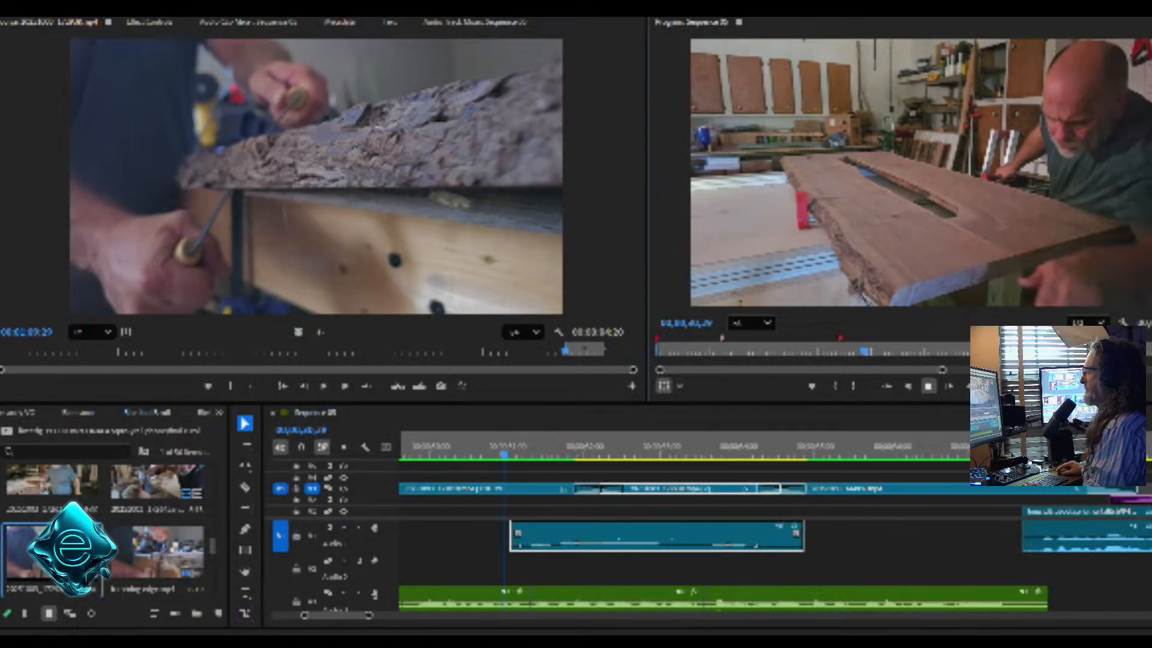
left_click(927, 386)
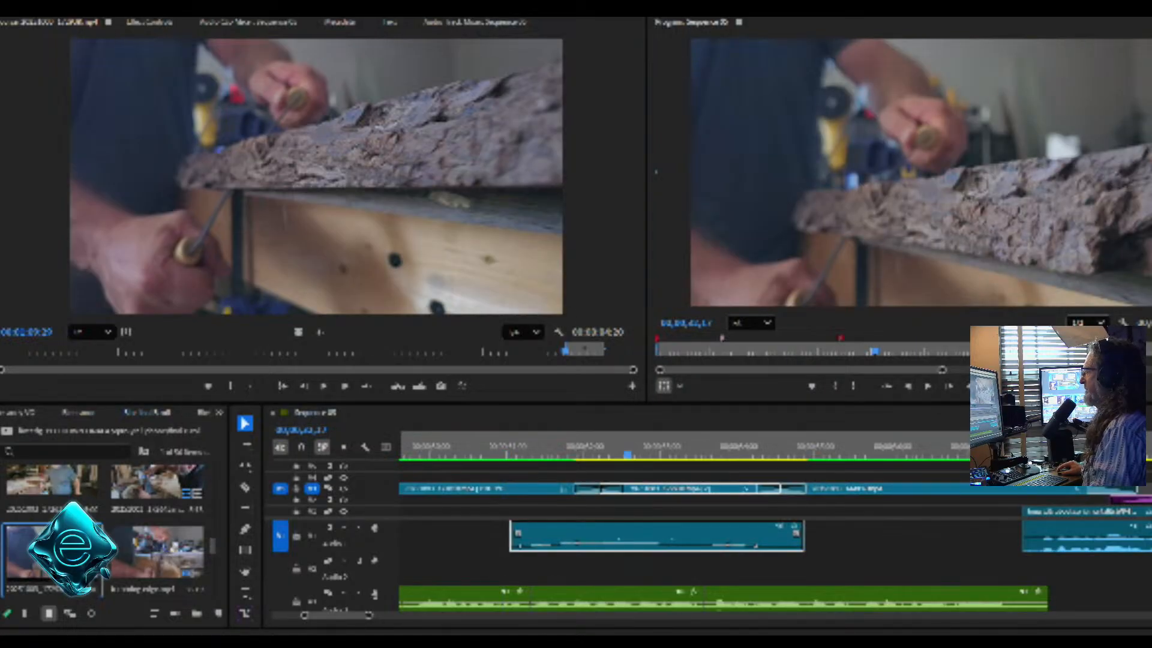
left_click_drag(600, 444, 563, 446)
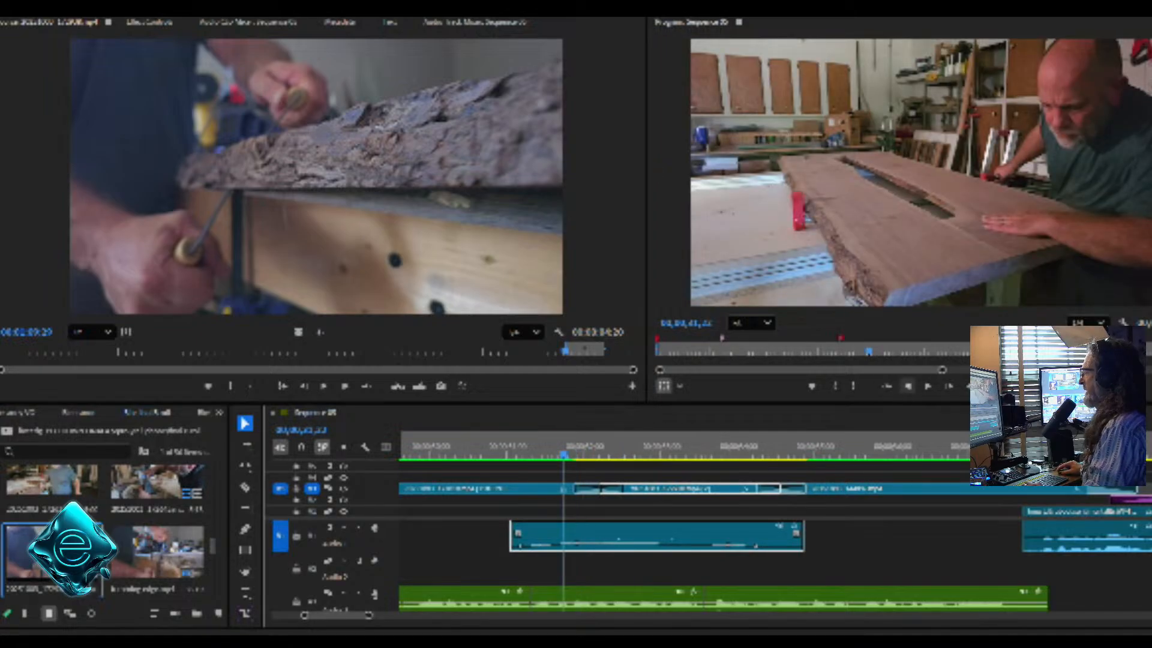
left_click(927, 386)
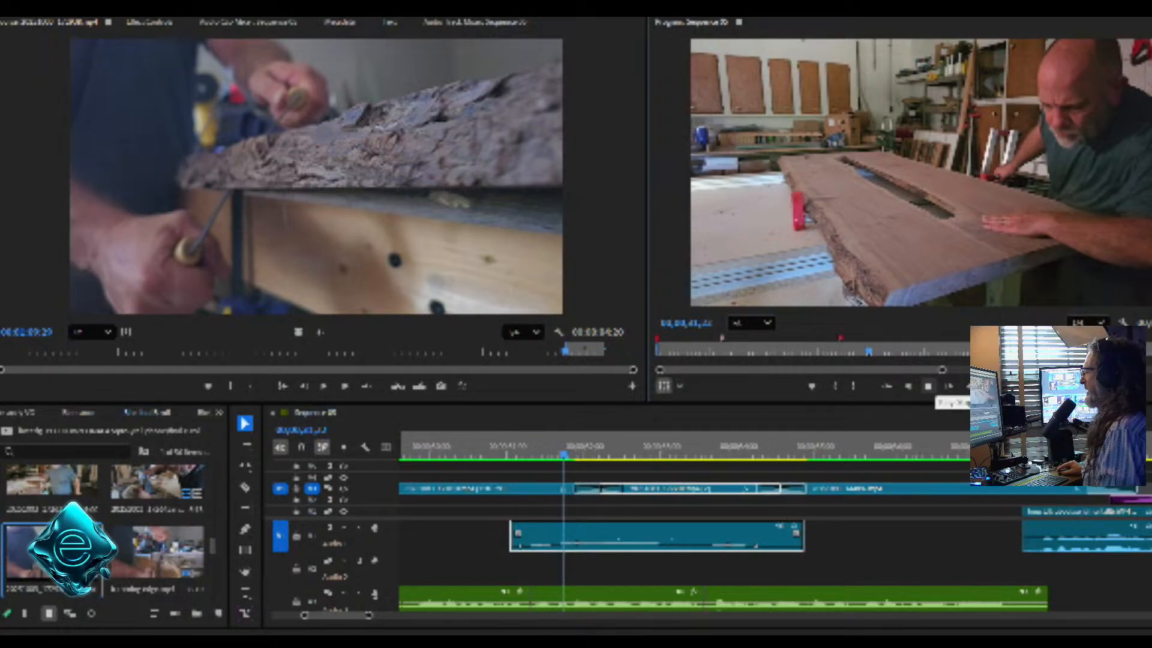
key("space")
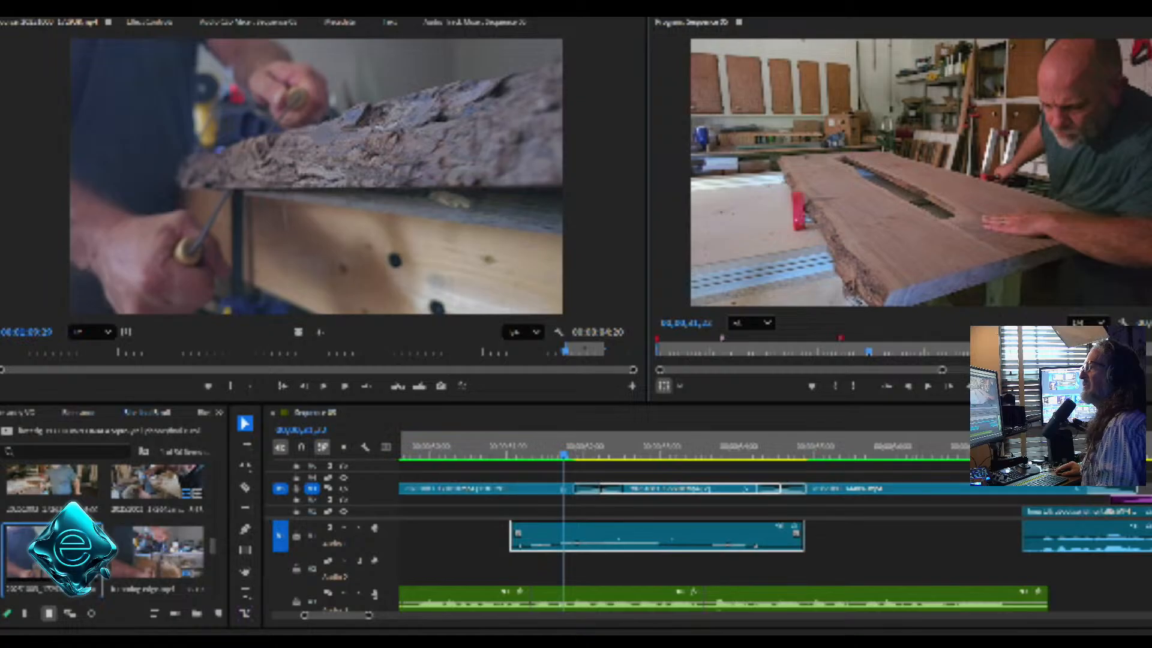
Inspect a frame within the dissolve between the second woodworker clip and the bark close-up
key("alt+f")
key("Return")
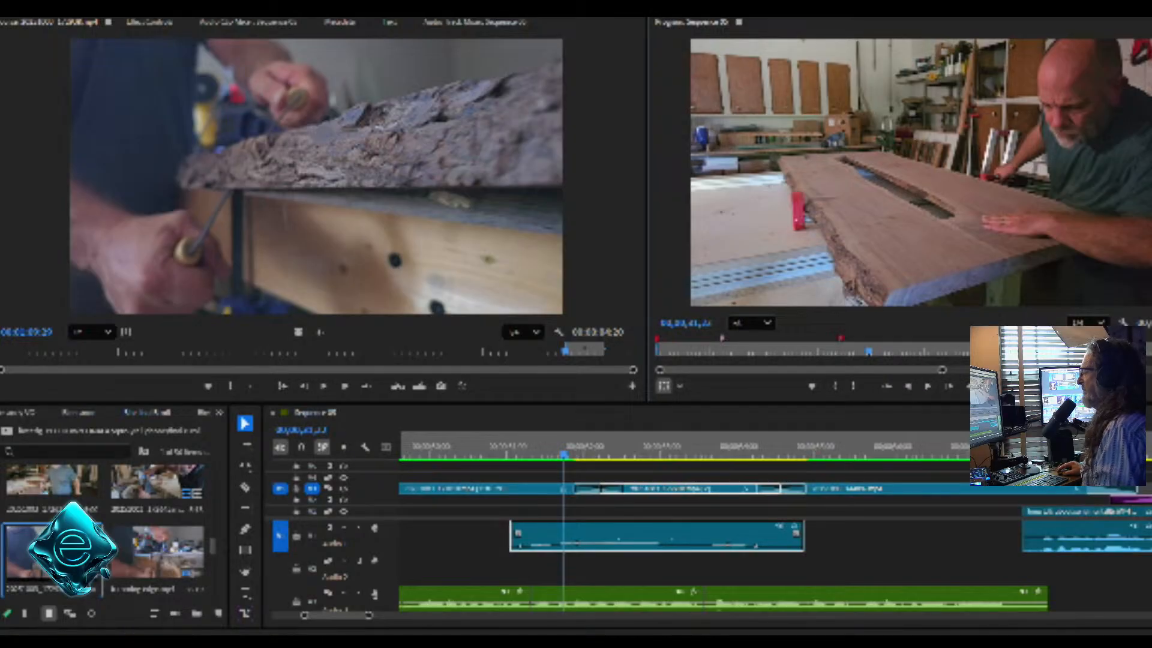
left_click(594, 454)
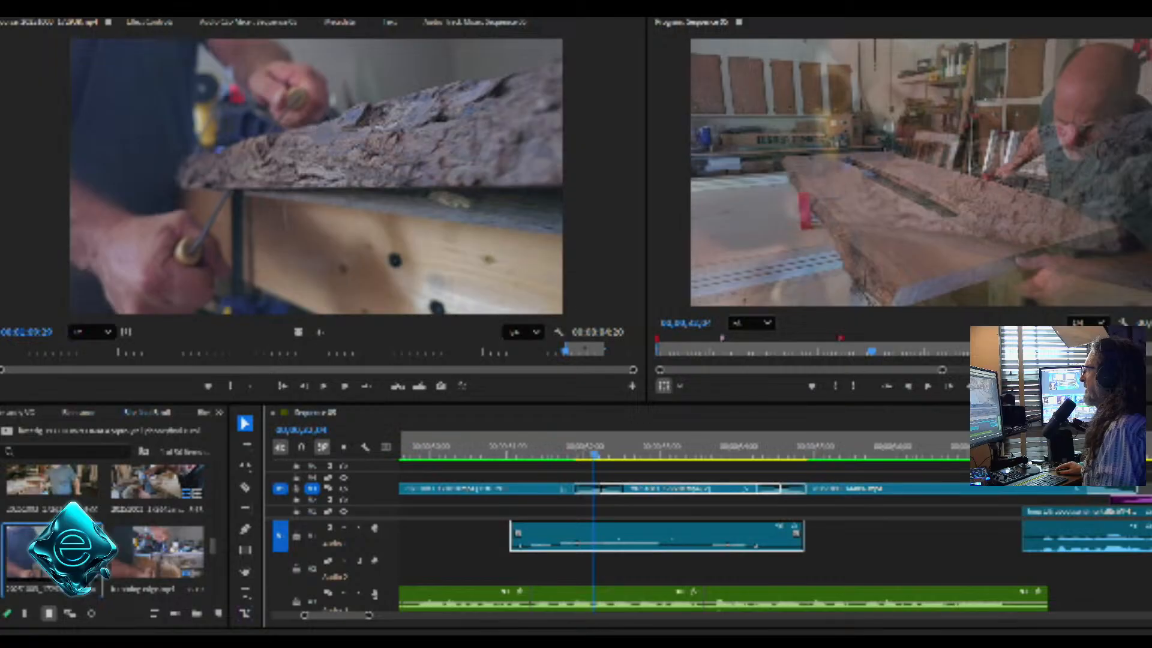
Leave the editor and launch Adobe Premiere Pro 2025 again through the Windows search
key("alt+Tab")
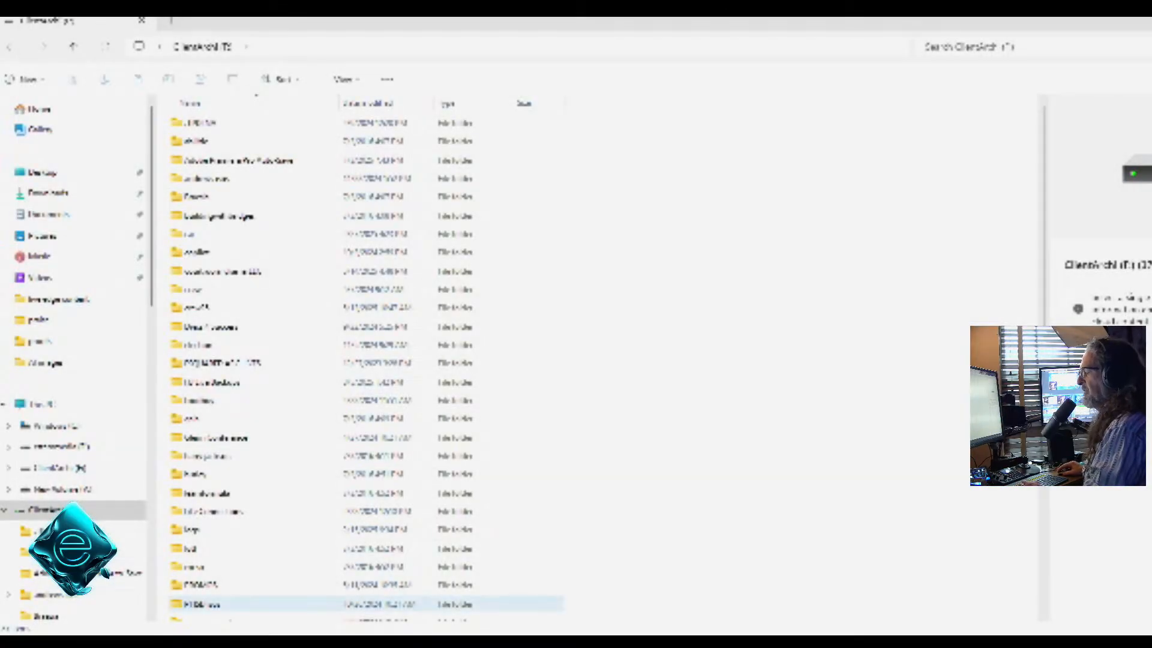
key("super+s")
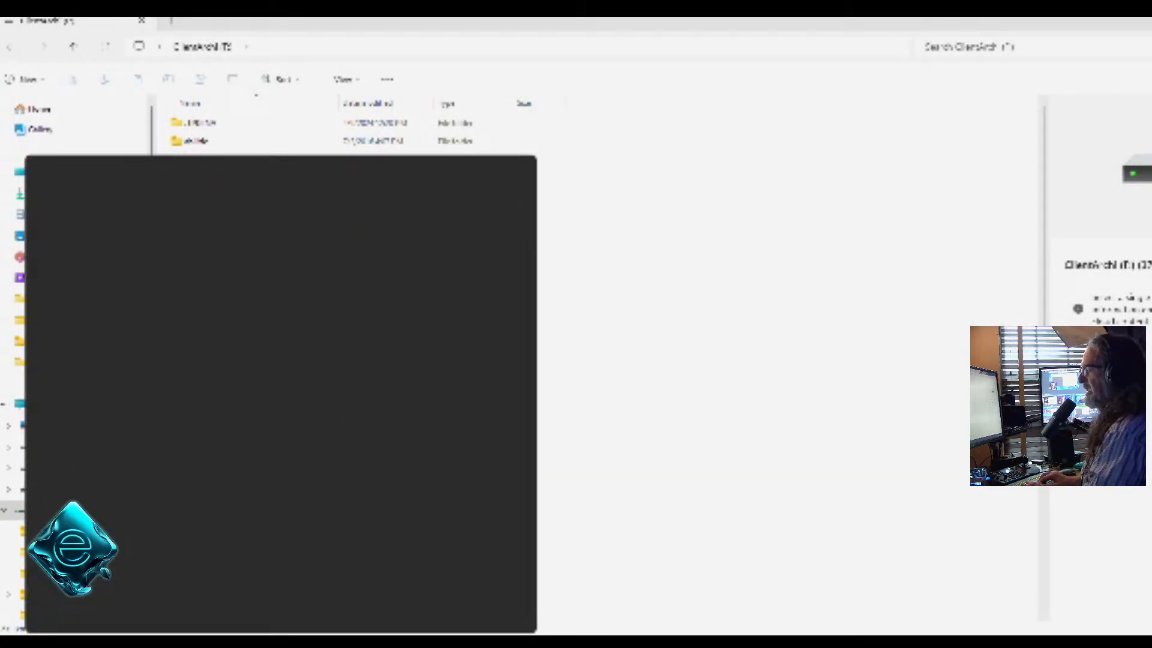
type("rem")
key("BackSpace")
key("BackSpace")
key("BackSpace")
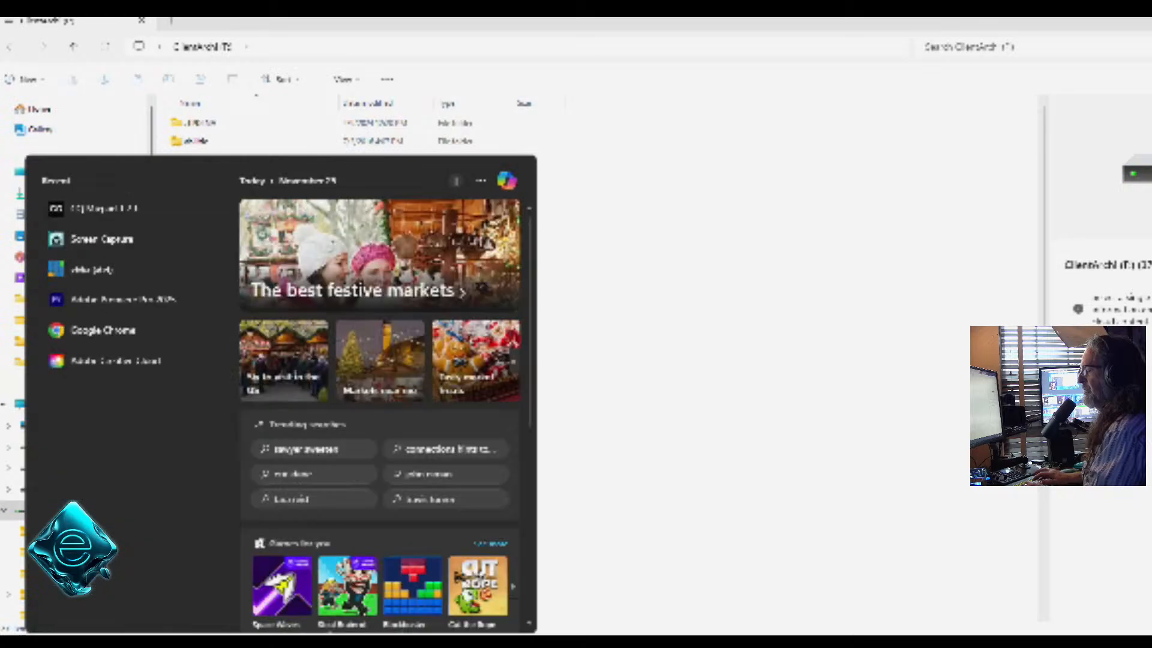
type("premiere")
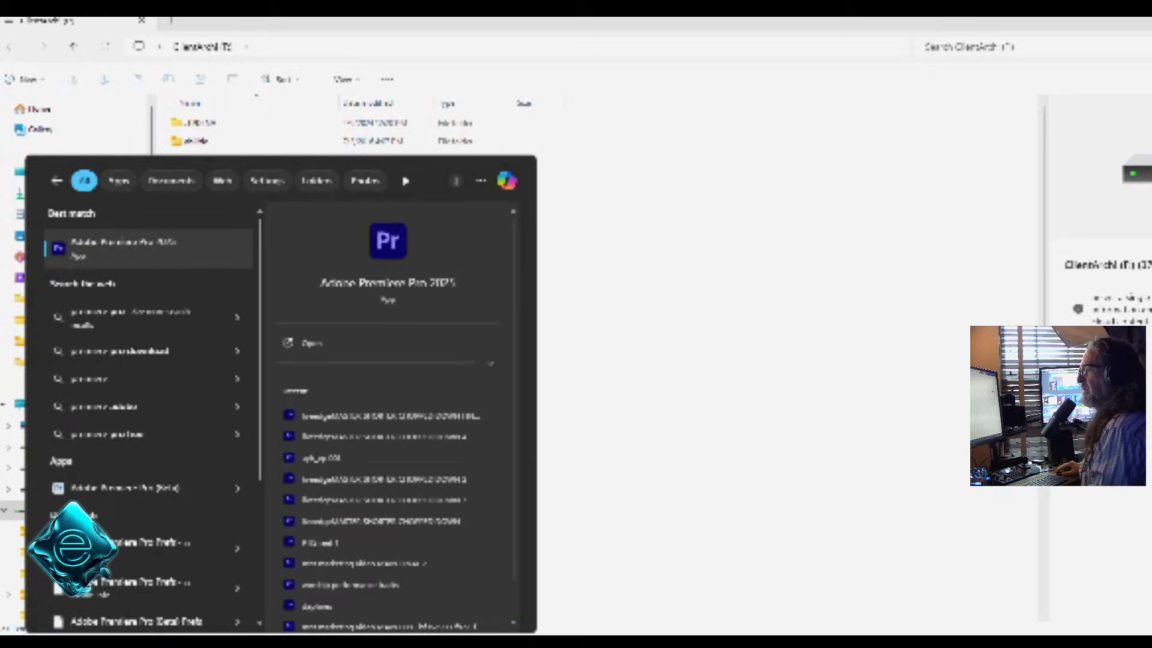
key("Return")
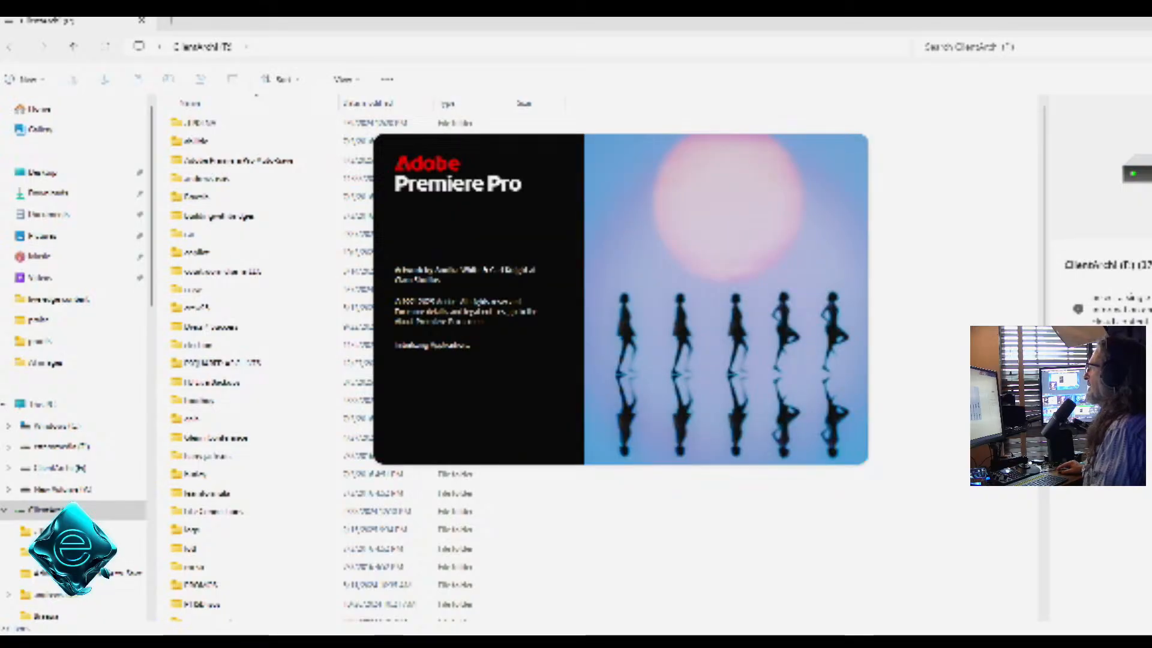
key("super+d")
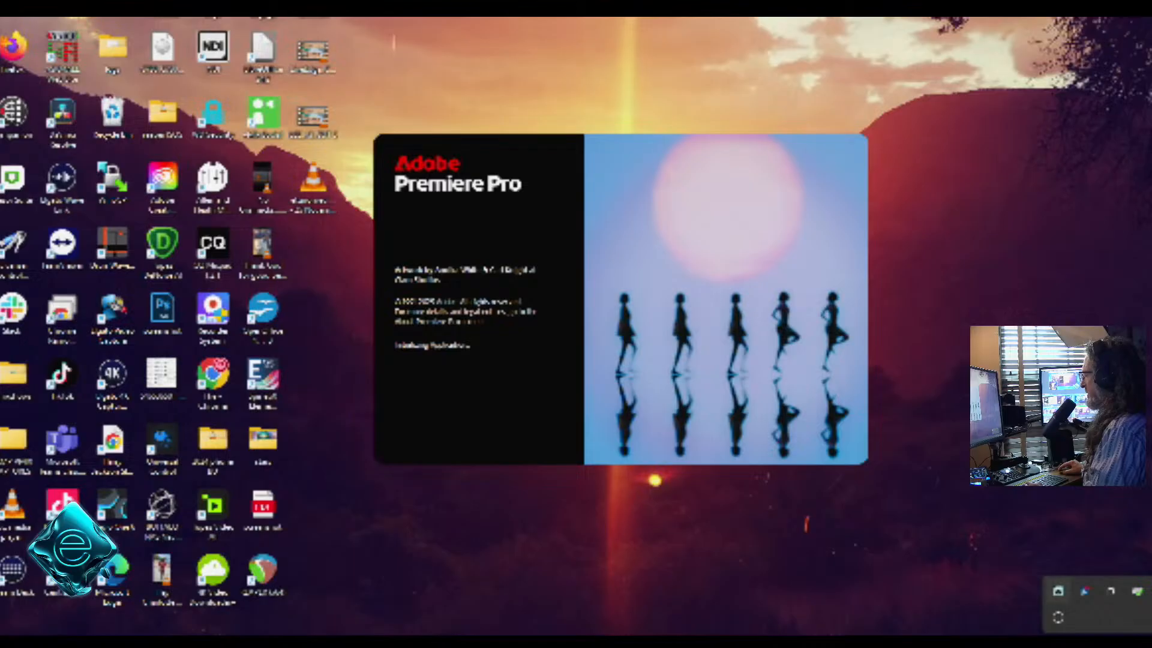
right_click(1057, 591)
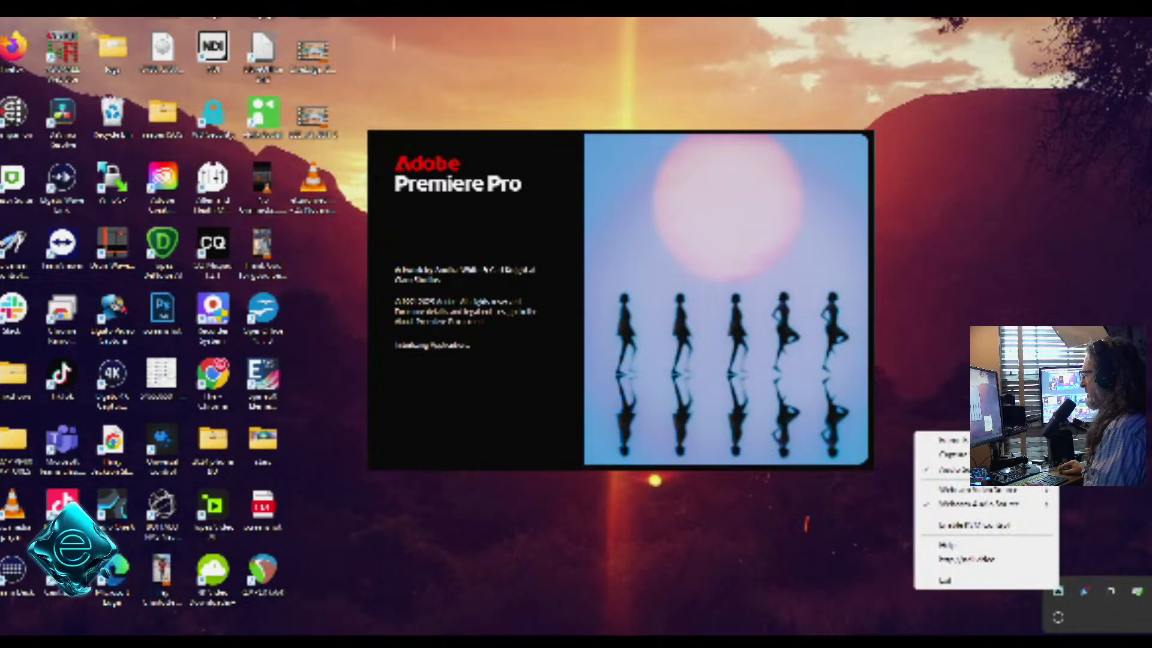
mouse_move(953, 454)
left_click(1105, 490)
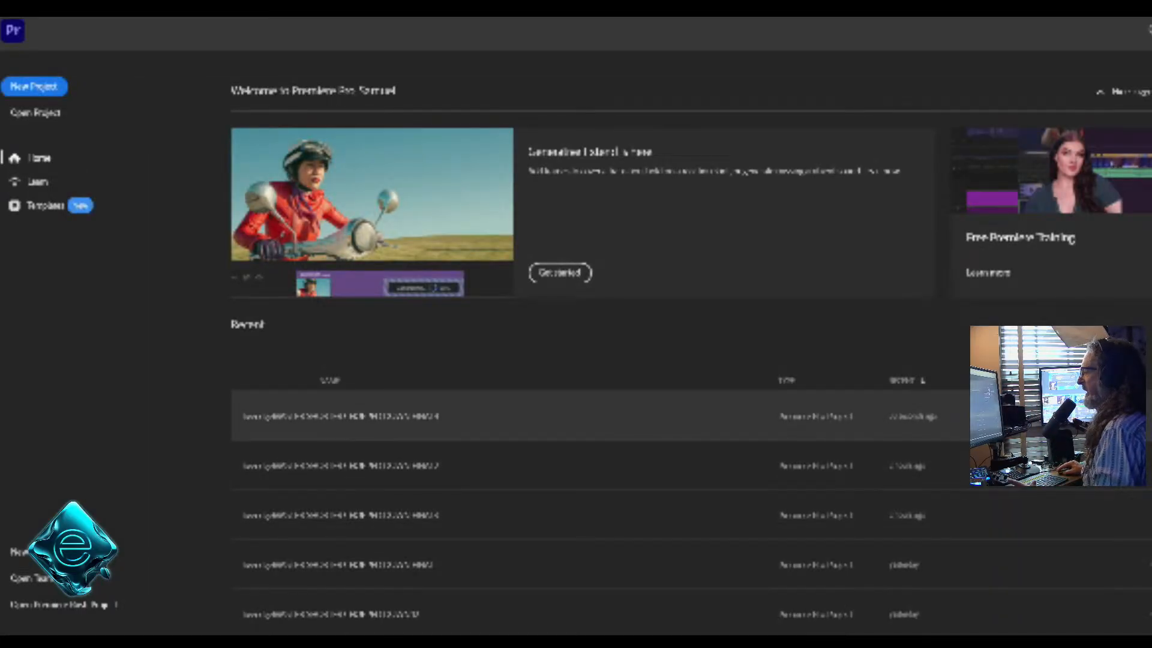
Reopen the most recent project and move the playhead back within the second woodworker clip
left_click(252, 416)
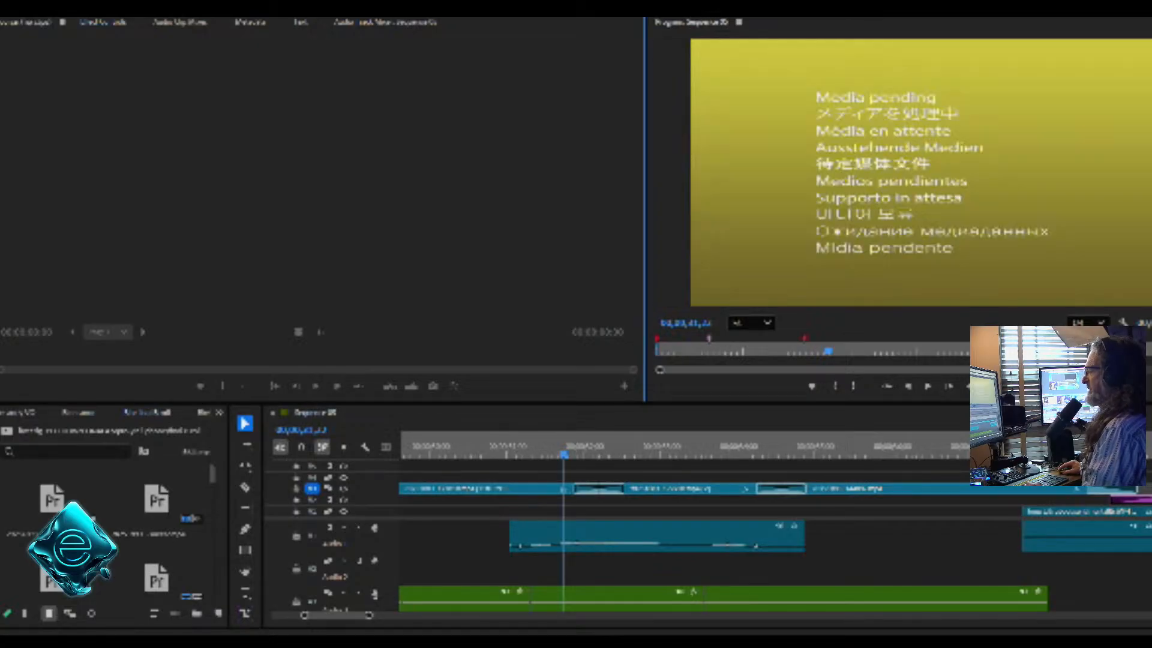
left_click_drag(563, 447, 514, 439)
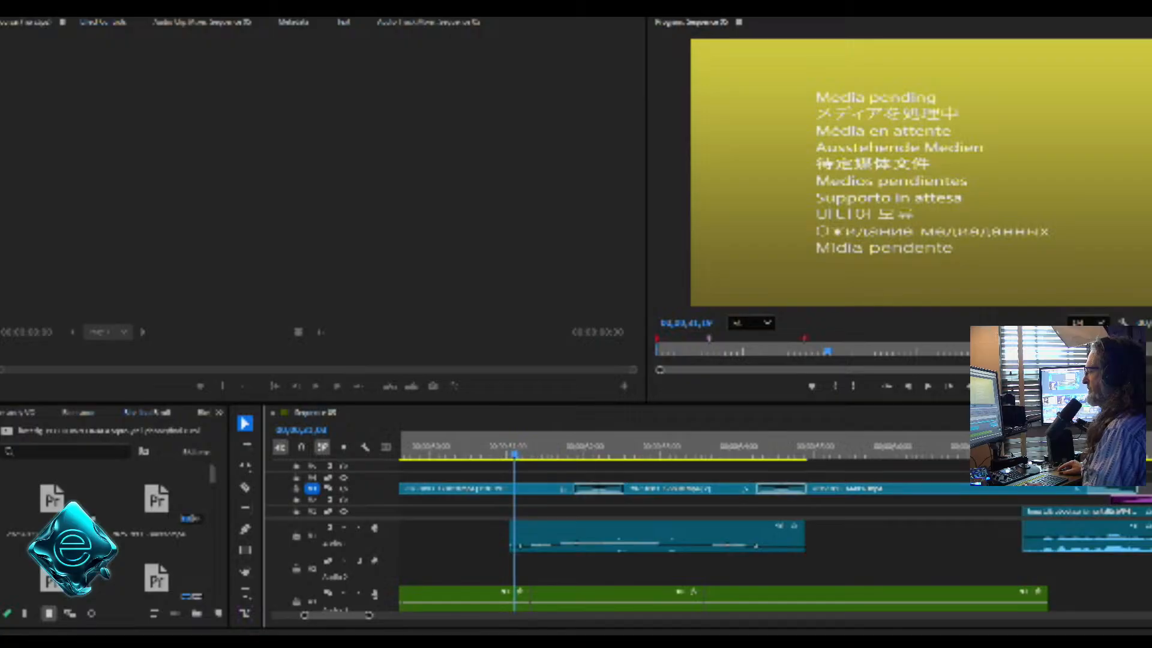
key("shift+1")
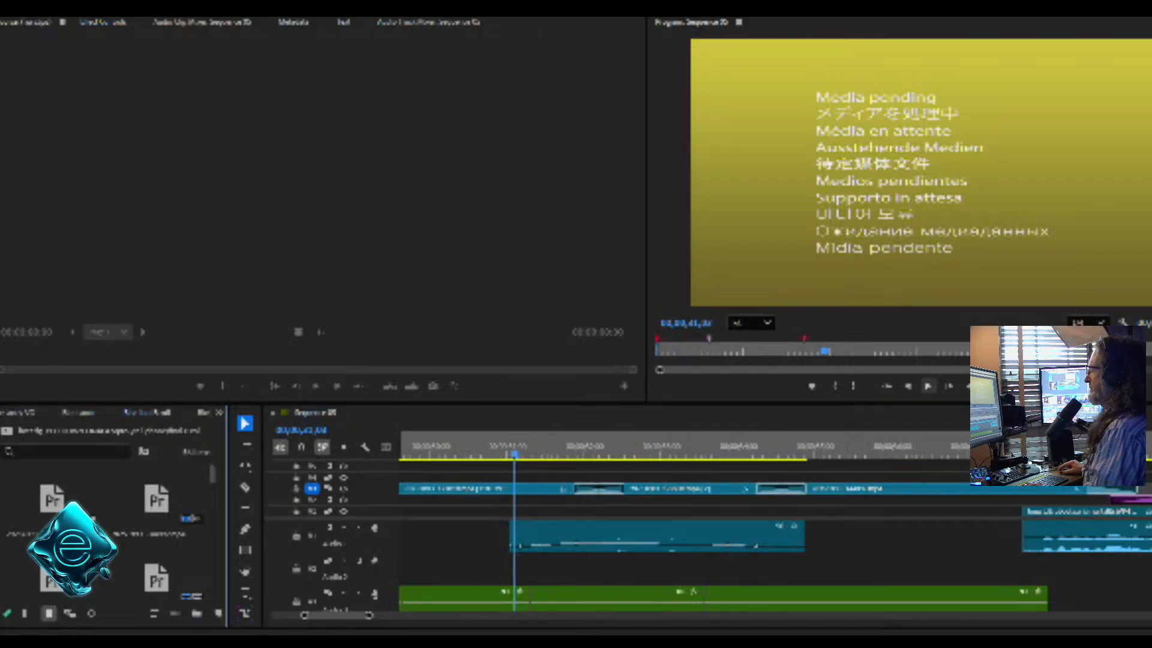
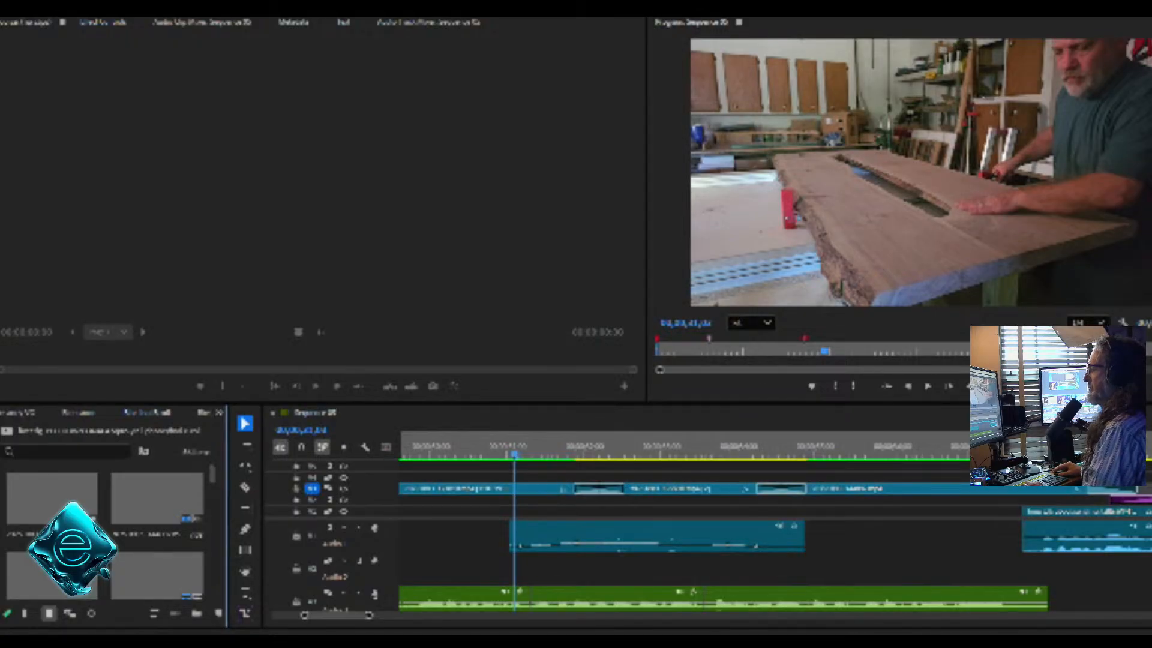
Play from the second woodworker clip through the bark carving into the resin-pouring shot
key("j")
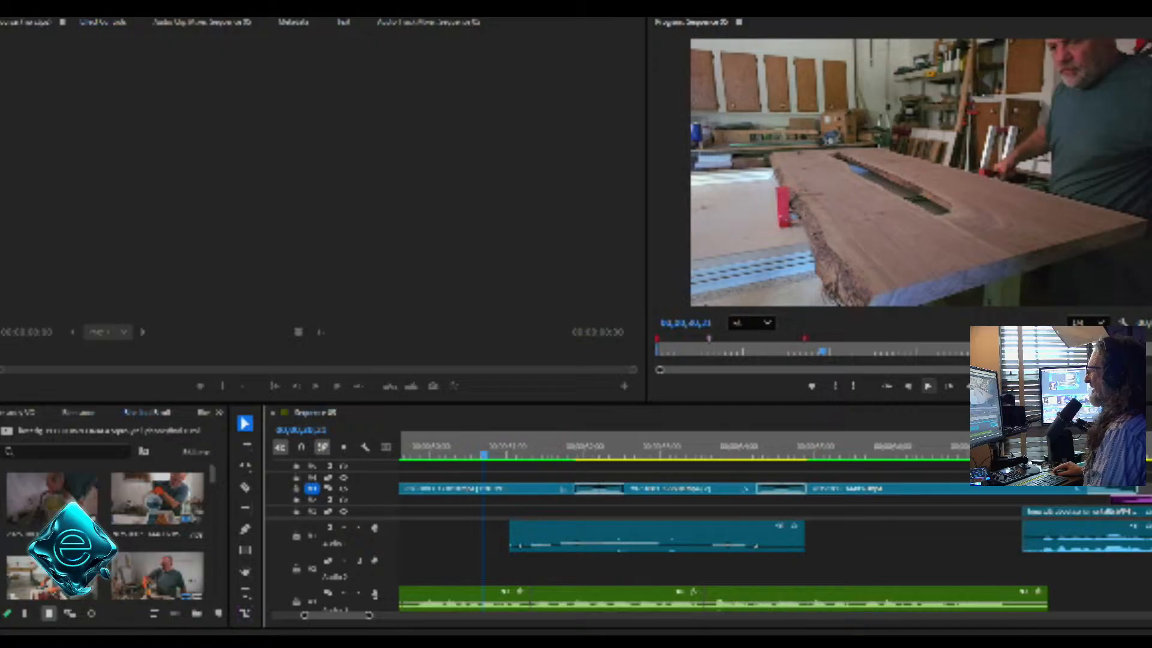
left_click(927, 386)
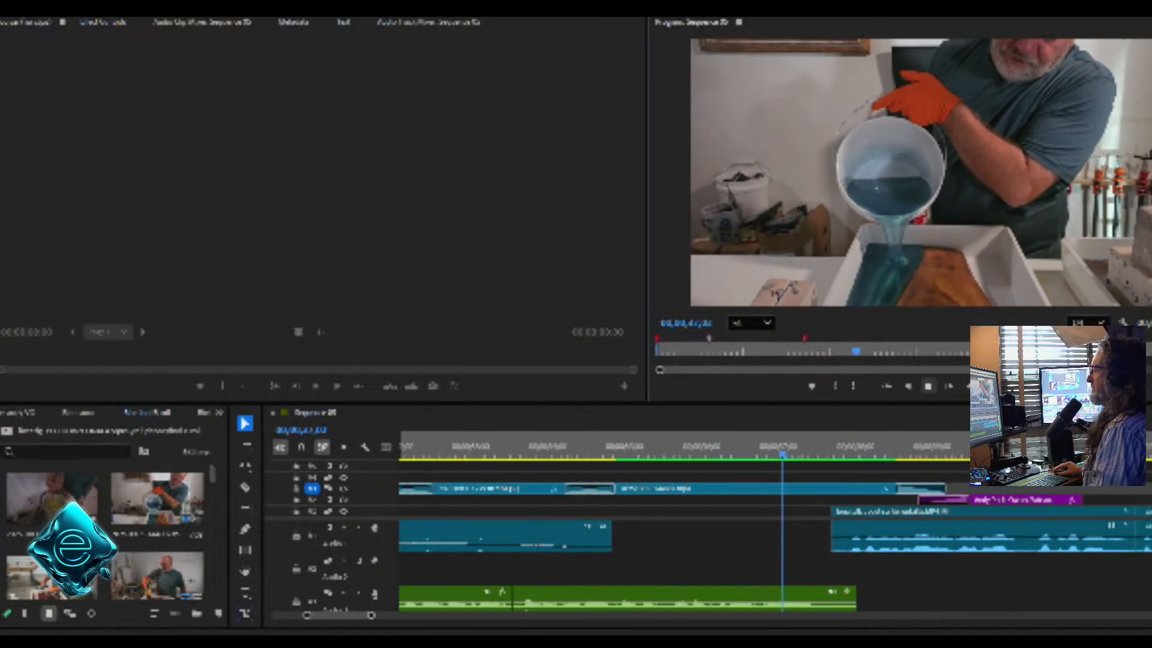
key("space")
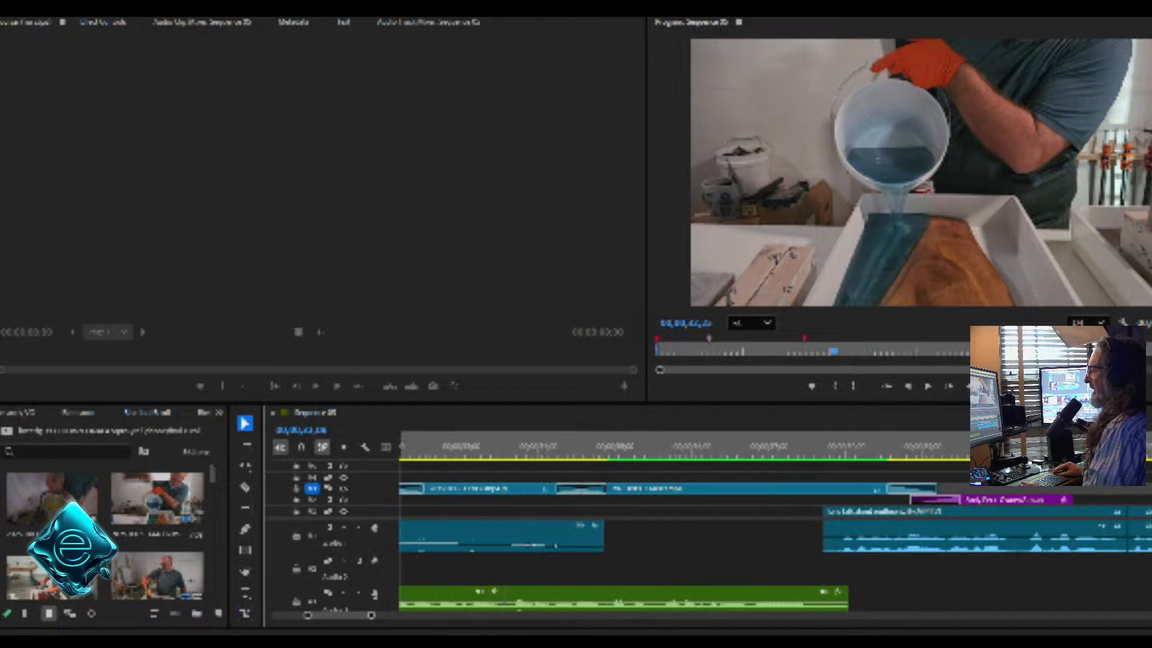
Replay from just before the bark-carving dissolve through the riverside interview up to the testimonial
left_click_drag(508, 454, 492, 454)
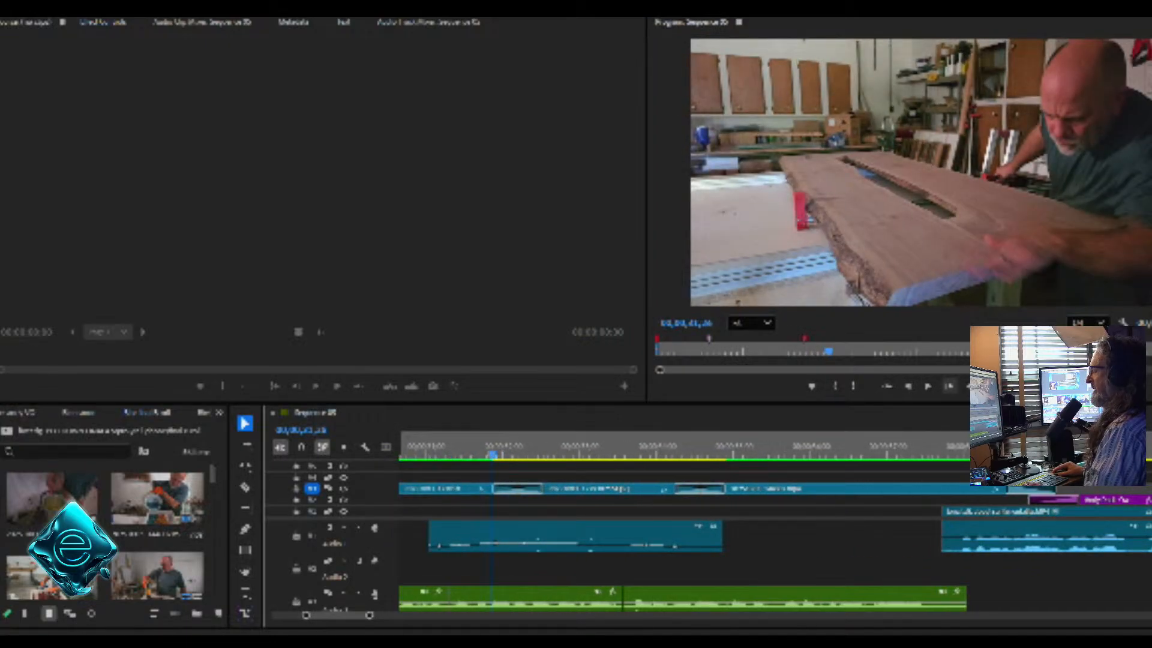
left_click(927, 387)
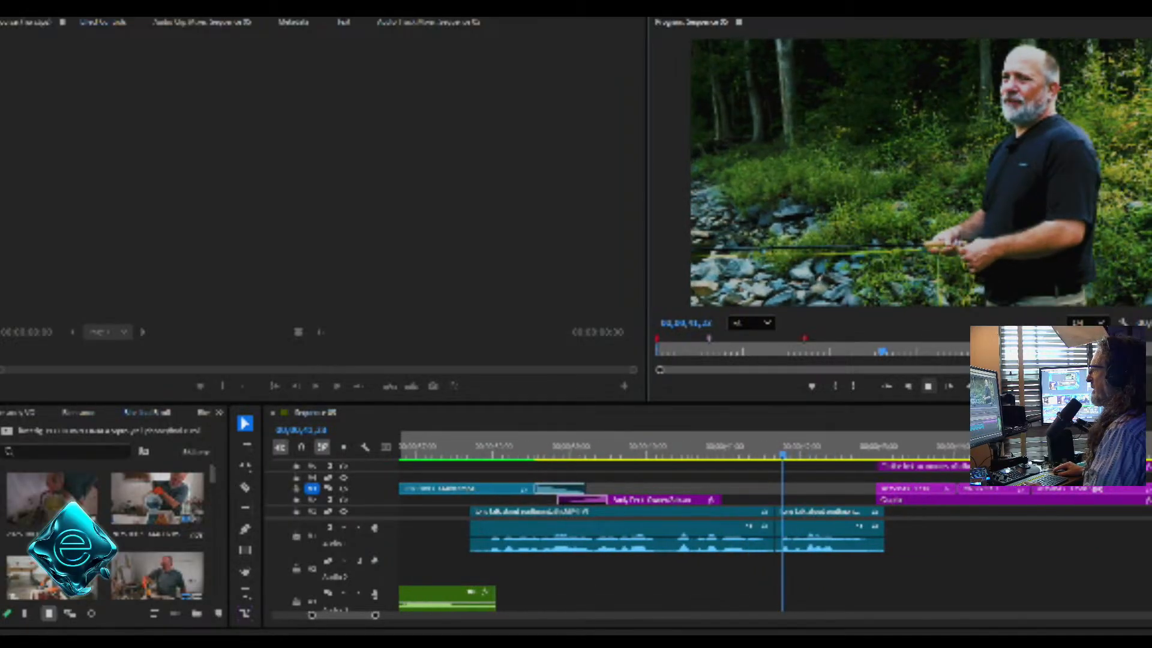
key("space")
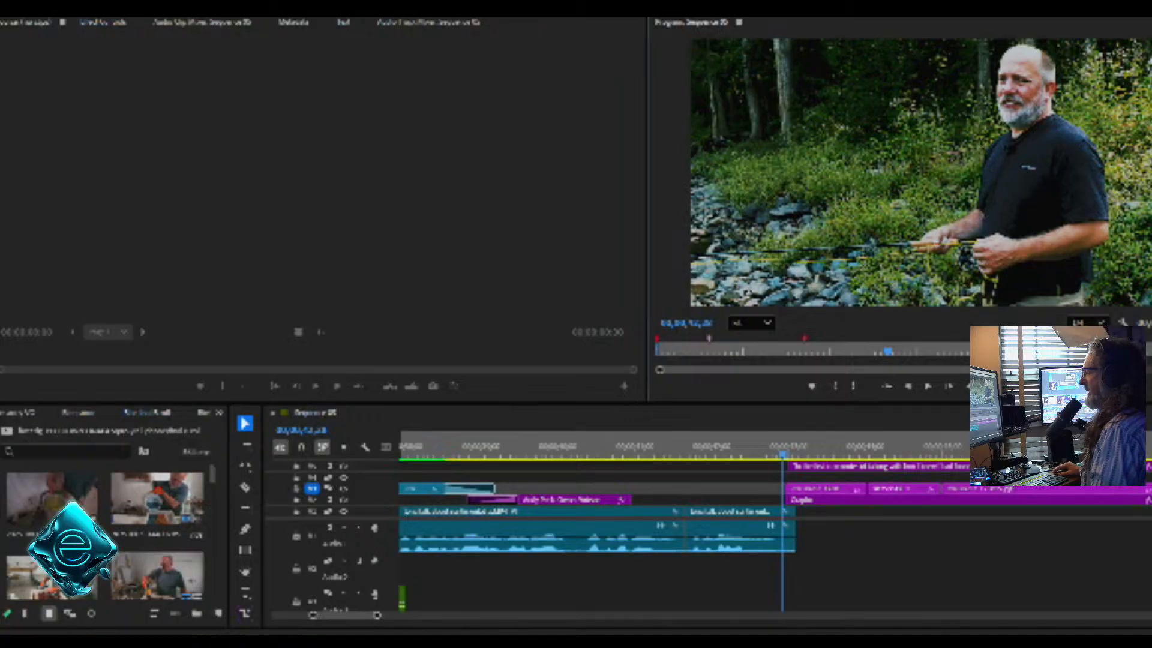
Move the playhead to the start of the coffee-table testimonial and enlarge the timeline area to show the tracks down to Audio 4
left_click_drag(573, 447, 675, 447)
left_click_drag(701, 454, 808, 455)
key("minus")
key("minus")
key("minus")
key("minus")
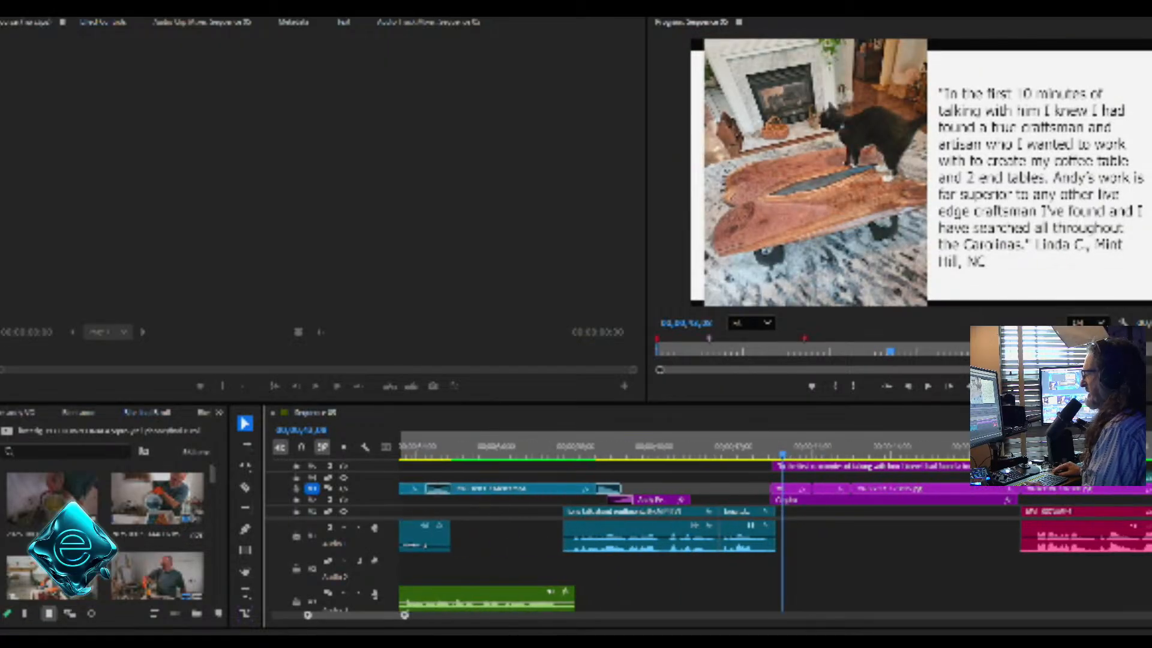
scroll(722, 565, "down", 5)
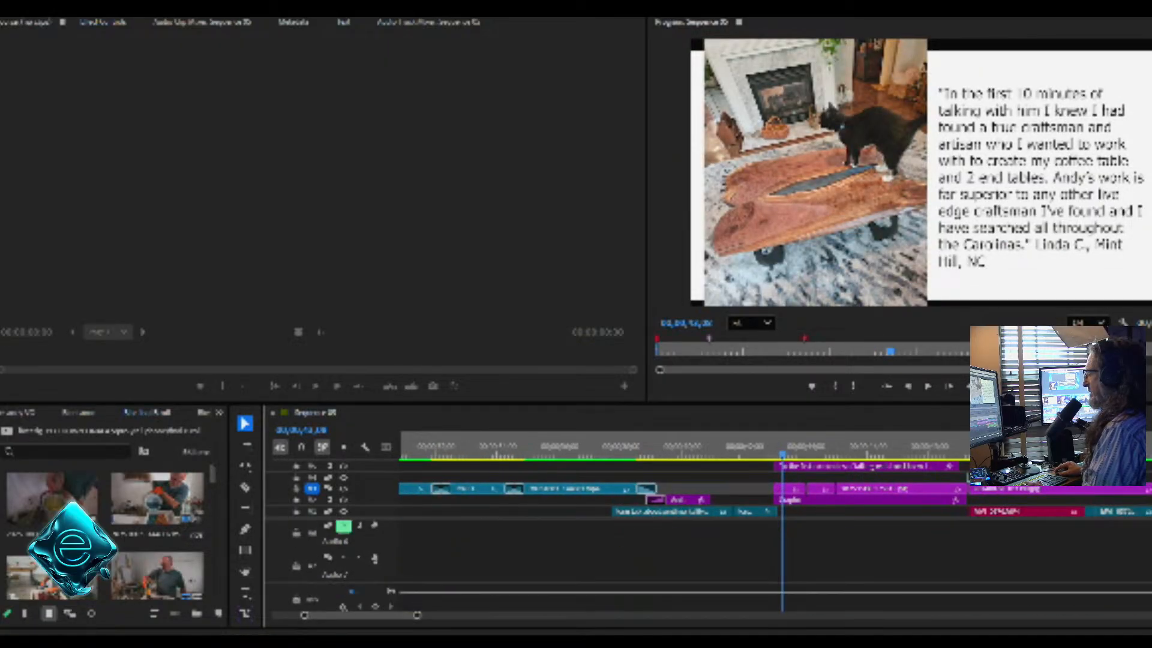
scroll(721, 565, "up", 5)
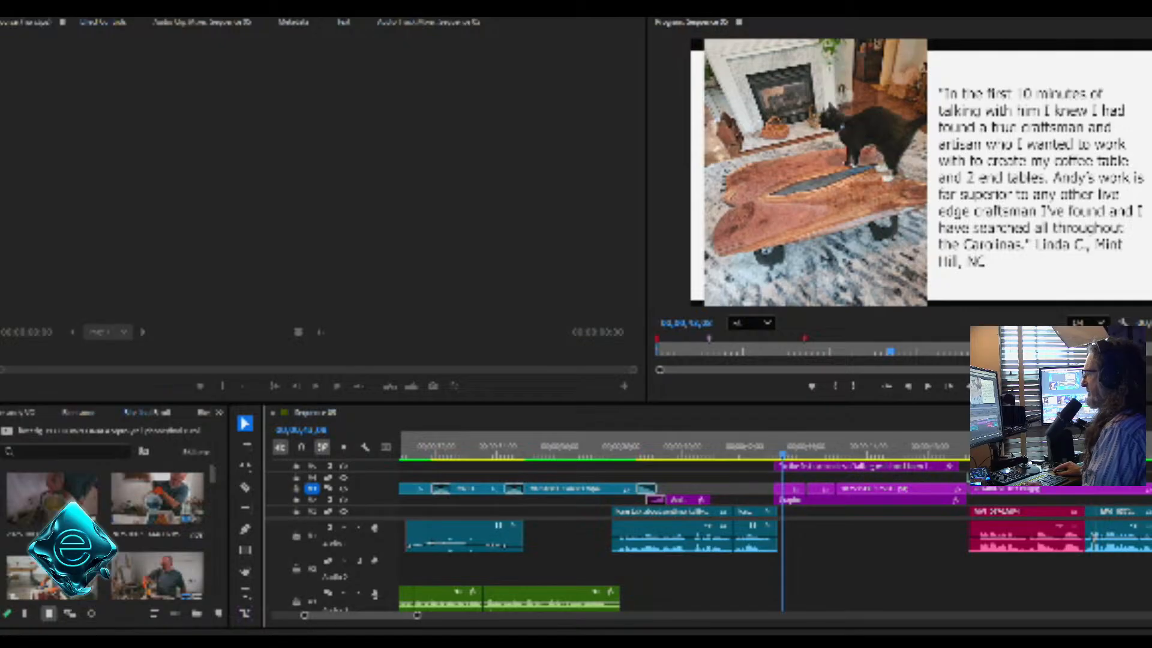
left_click_drag(722, 403, 721, 342)
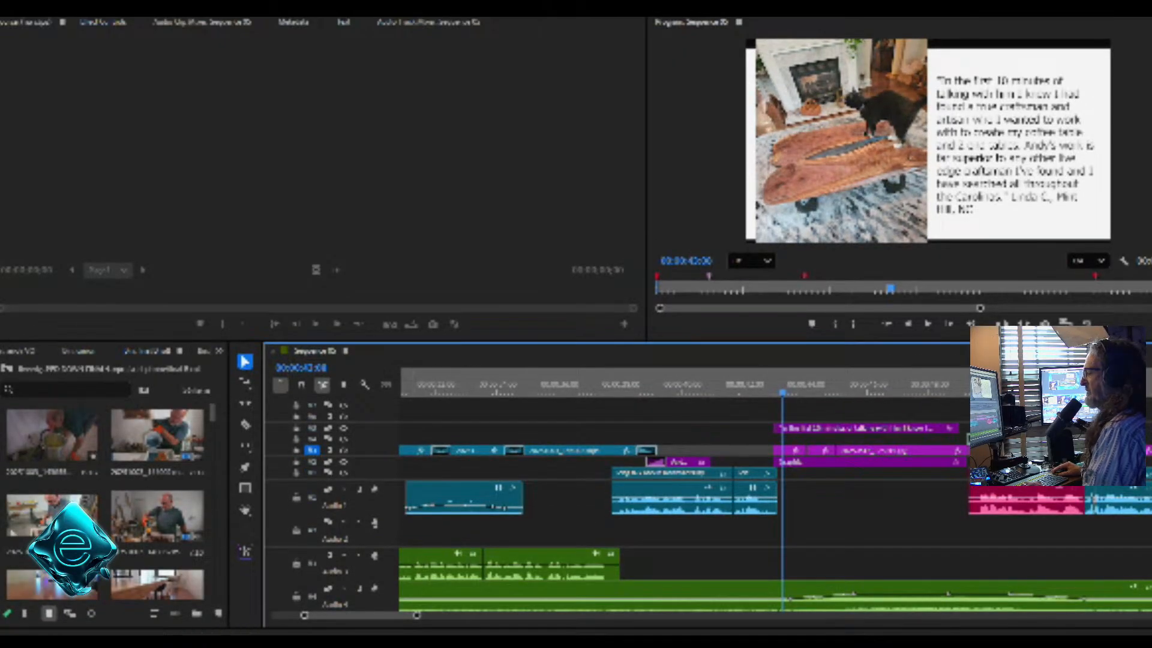
key("equal")
key("equal")
key("equal")
key("equal")
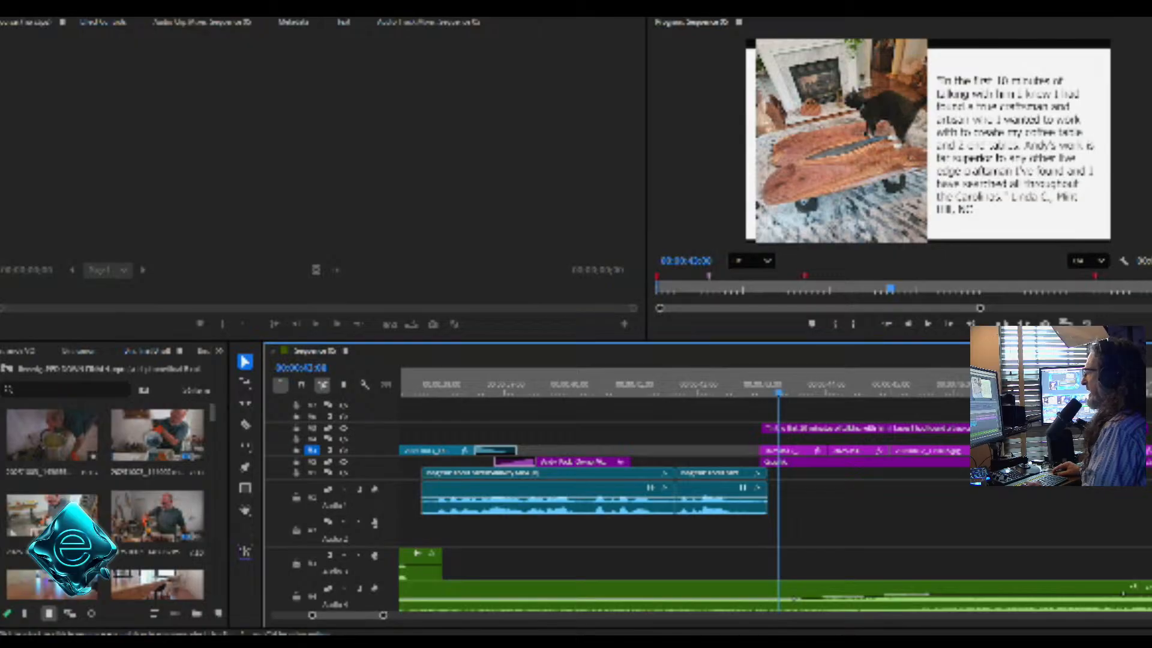
Extend the Owner/Artisan name title to the end of the first interview clip and play the interview back
left_click_drag(779, 392, 678, 392)
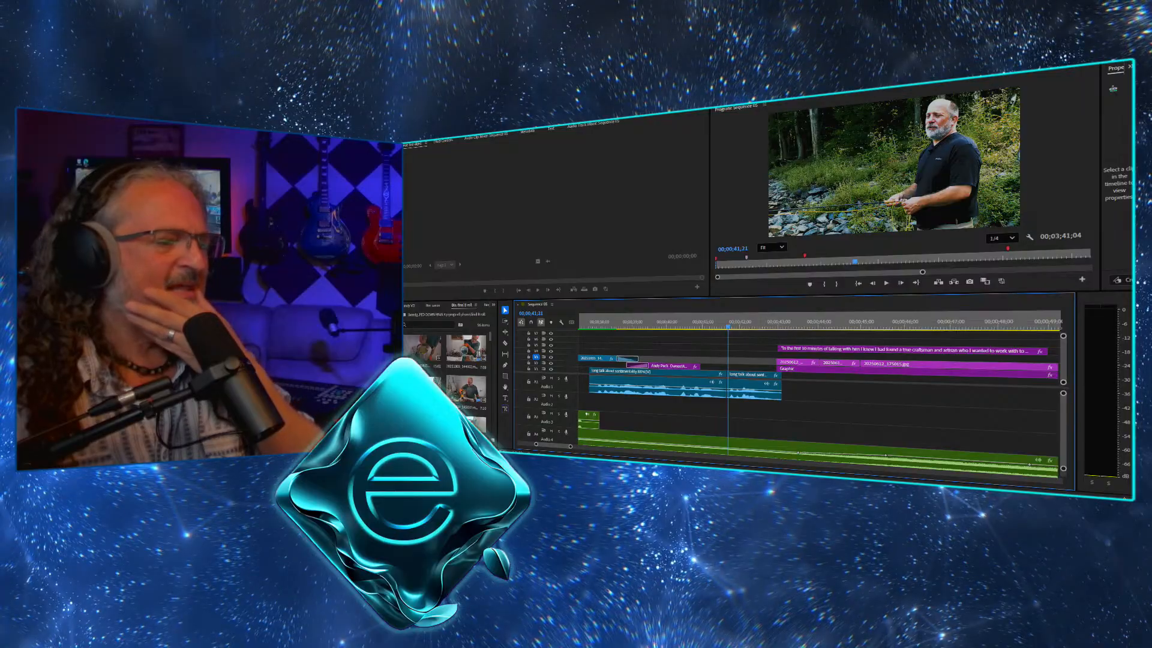
key("space")
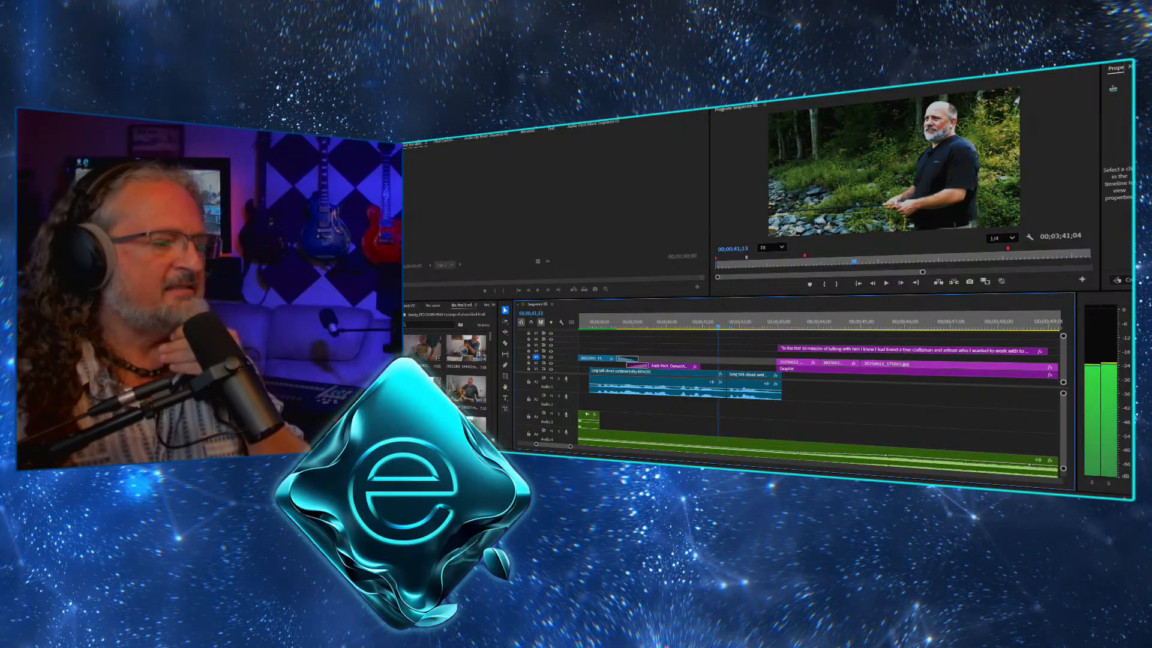
key("Left")
key("Left")
key("Left")
key("Left")
key("Left")
key("Left")
key("Left")
key("Left")
key("Left")
key("Left")
key("Left")
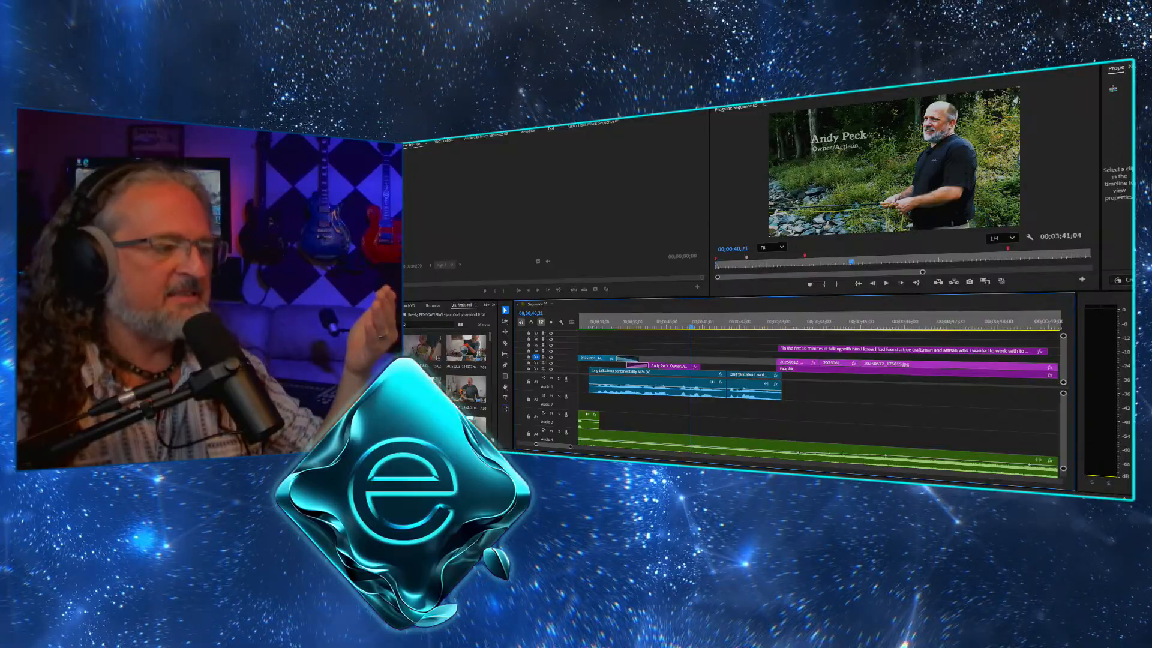
left_click_drag(697, 365, 725, 367)
left_click_drag(691, 325, 591, 326)
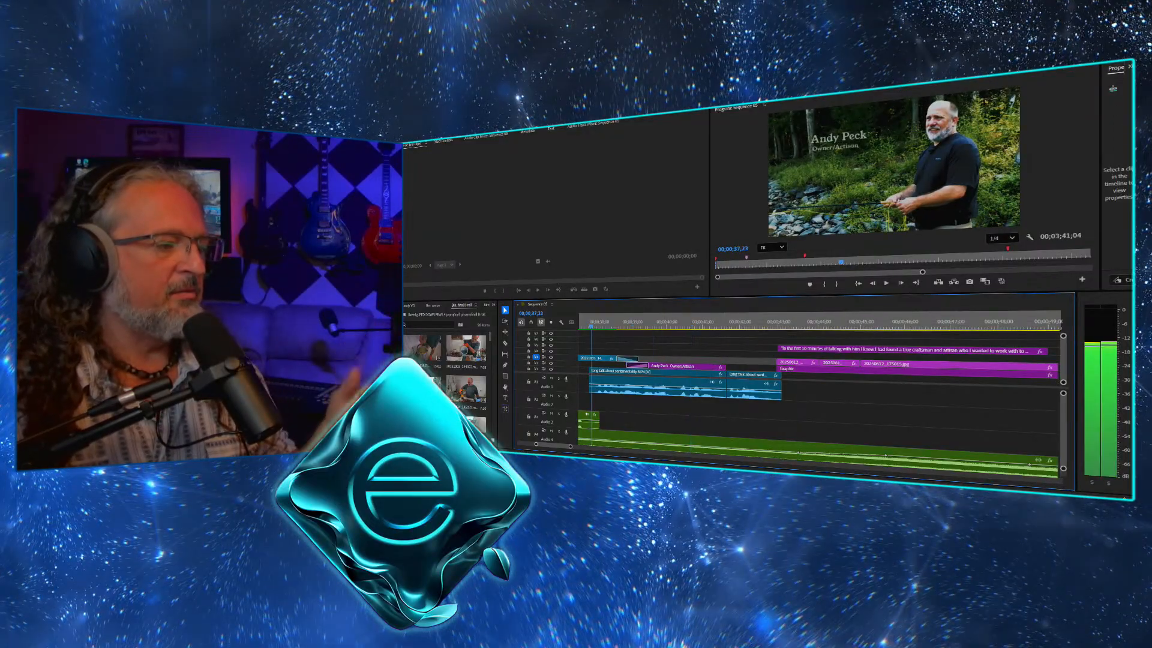
key("space")
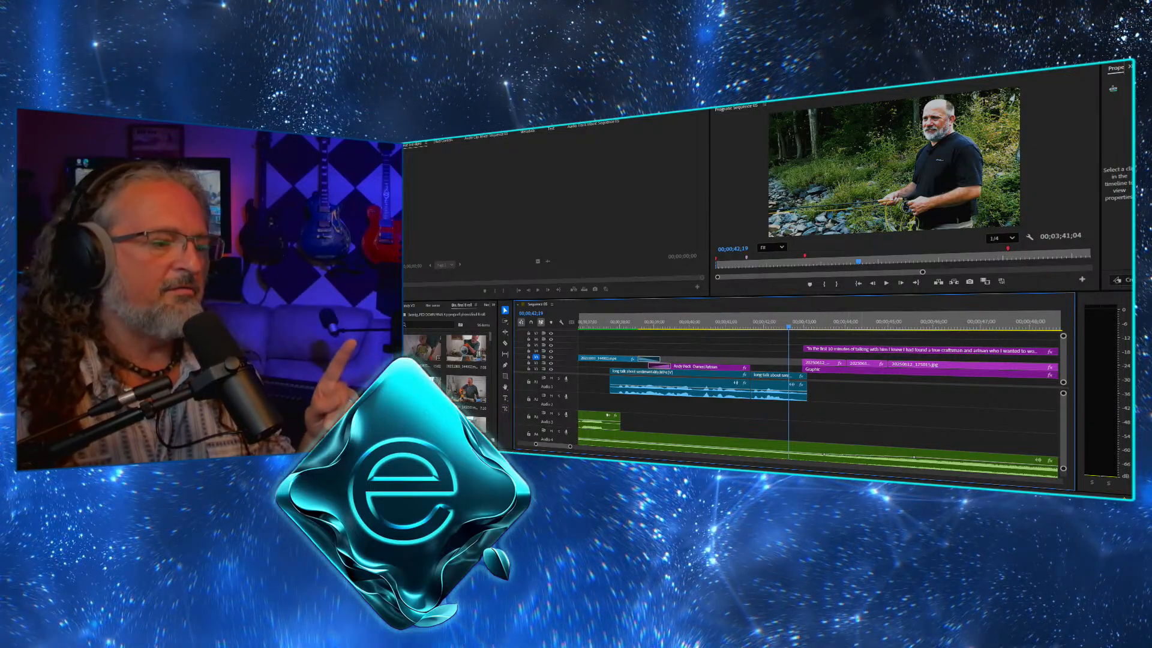
Move the second testimonial photo, the living room with the wood table, to the track above the second interview clip
left_click(860, 323)
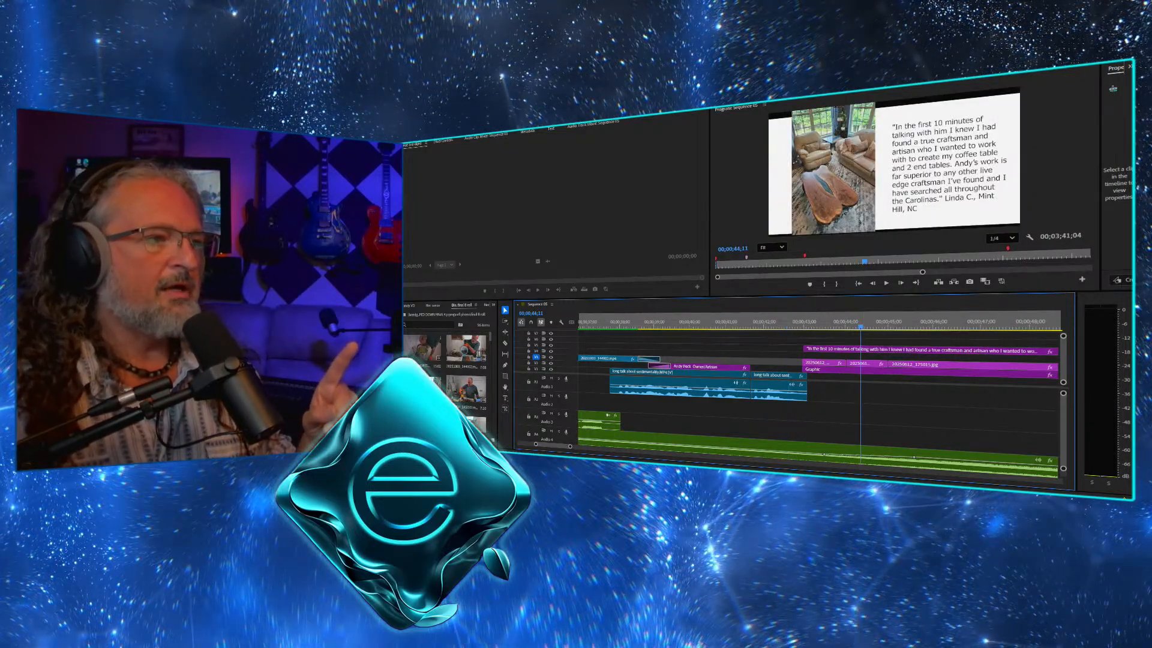
left_click(866, 363)
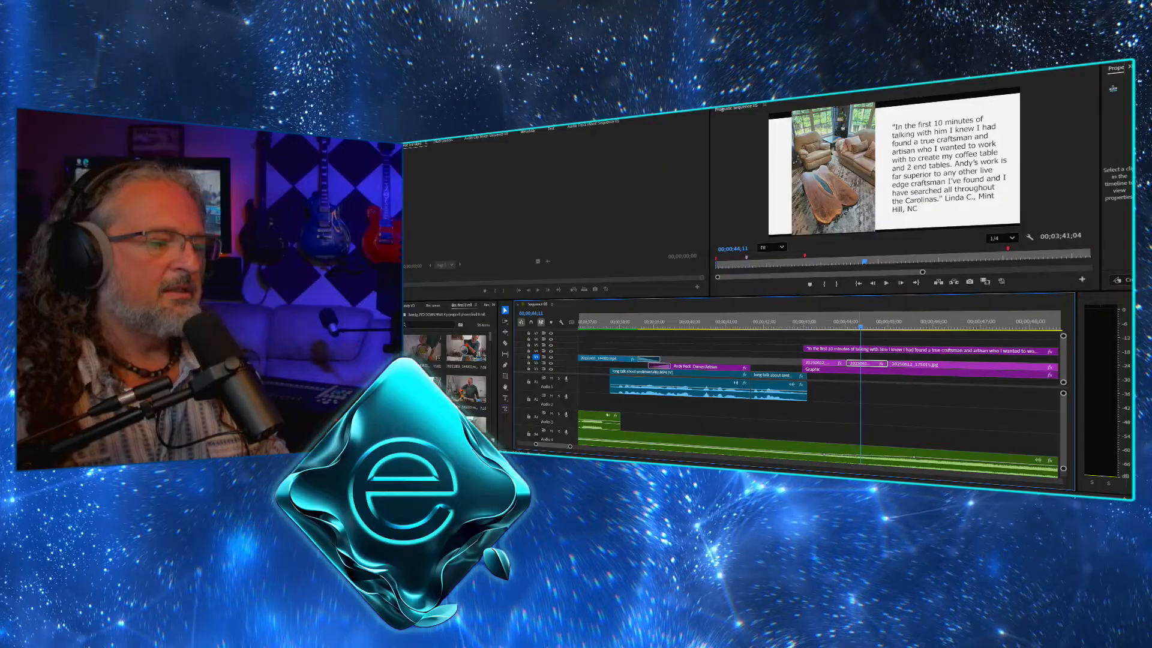
left_click_drag(866, 364, 801, 362)
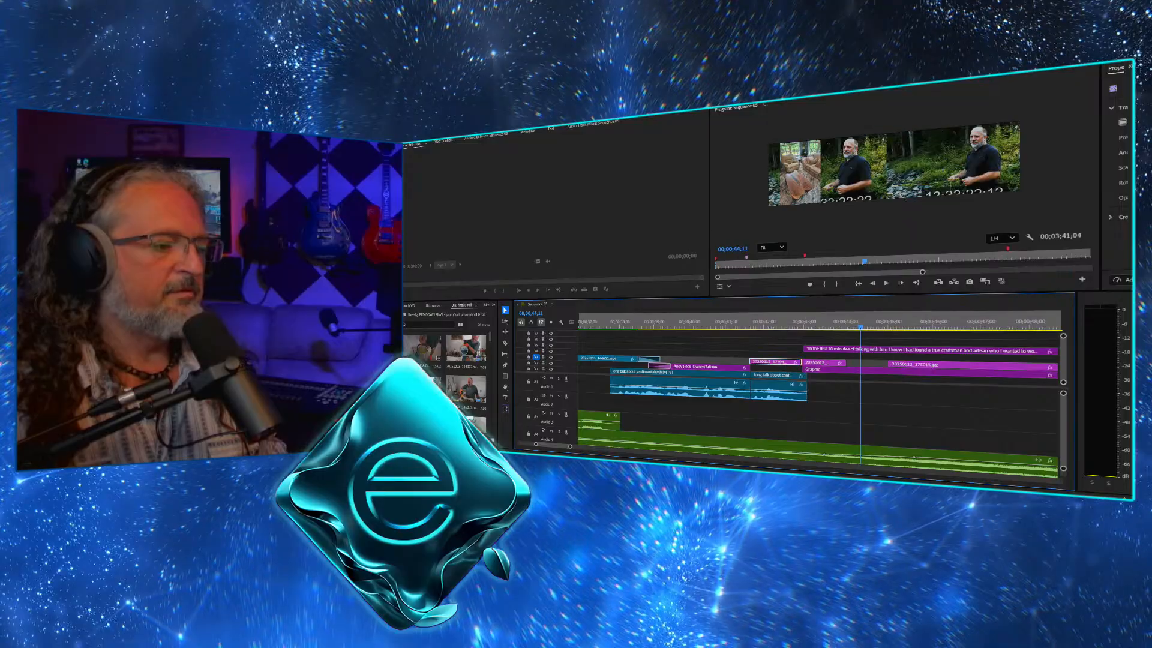
Enlarge and reposition the living-room photo over the second interview clip so the wood coffee table fills the frame
left_click(765, 324)
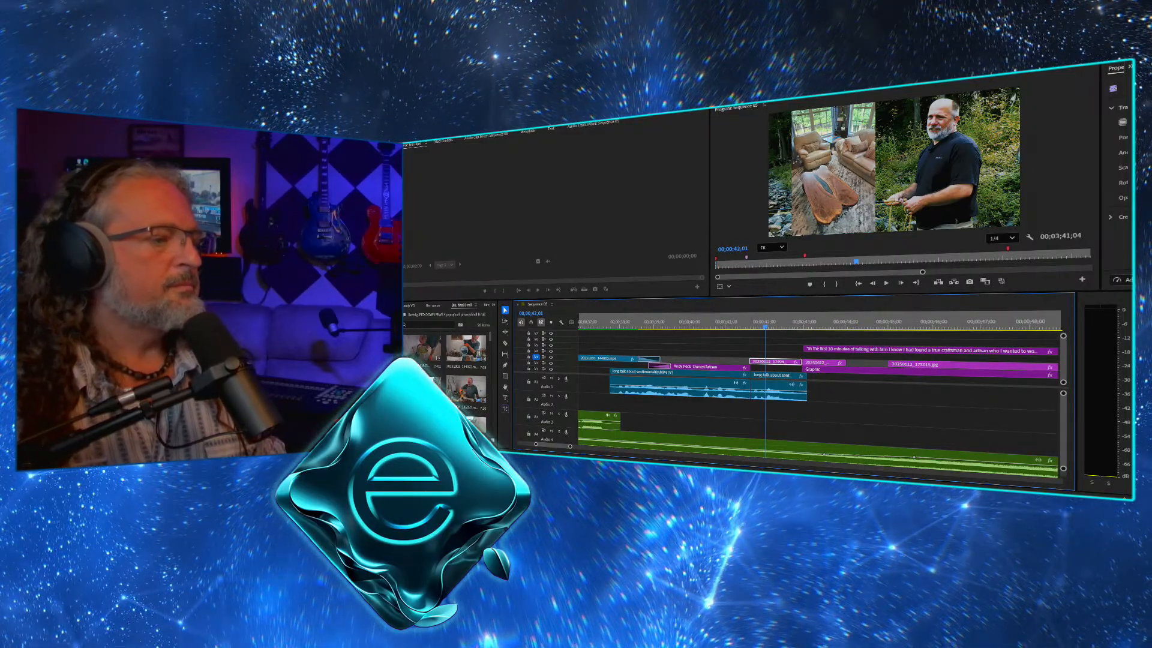
key("shift+5")
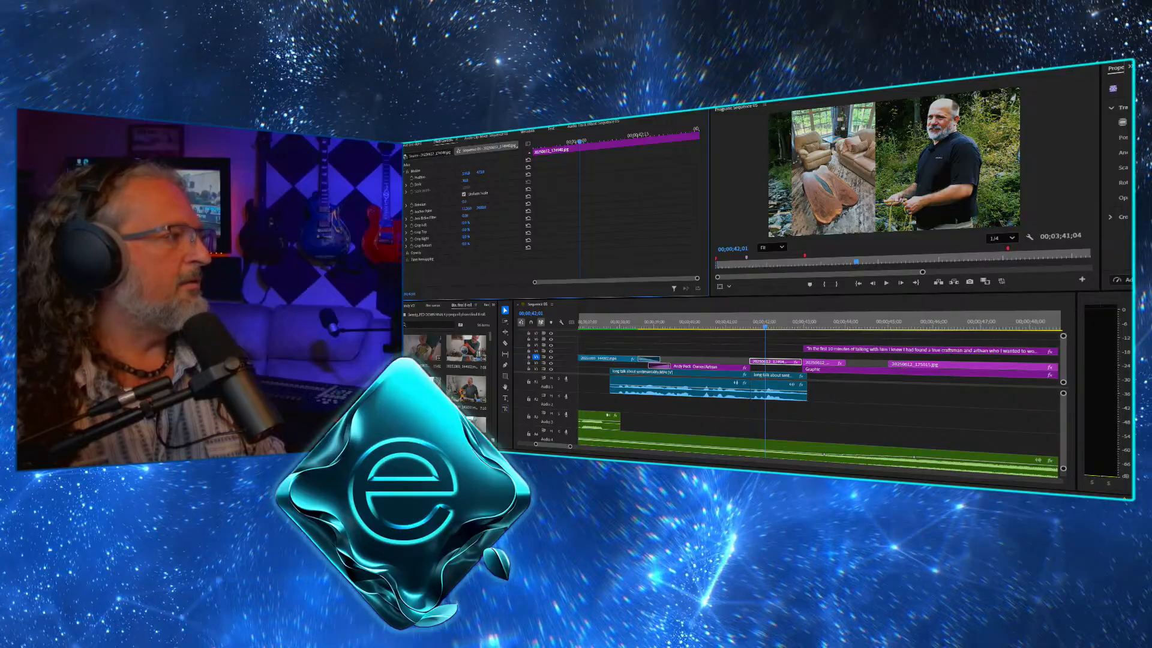
left_click_drag(466, 180, 622, 172)
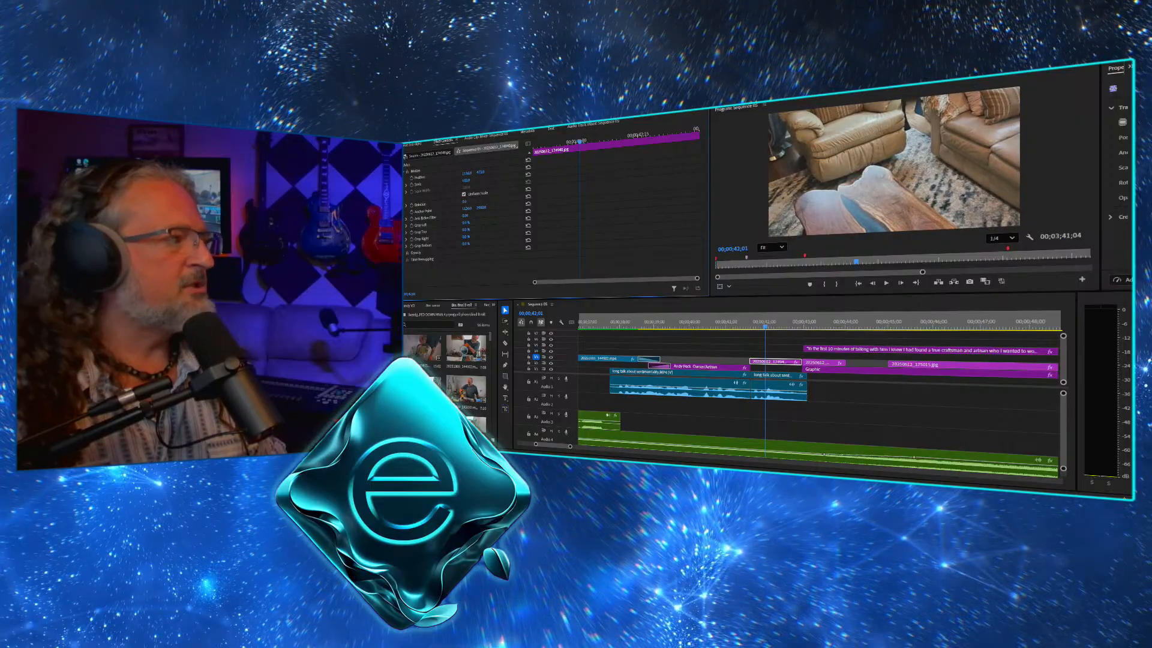
left_click_drag(465, 180, 406, 171)
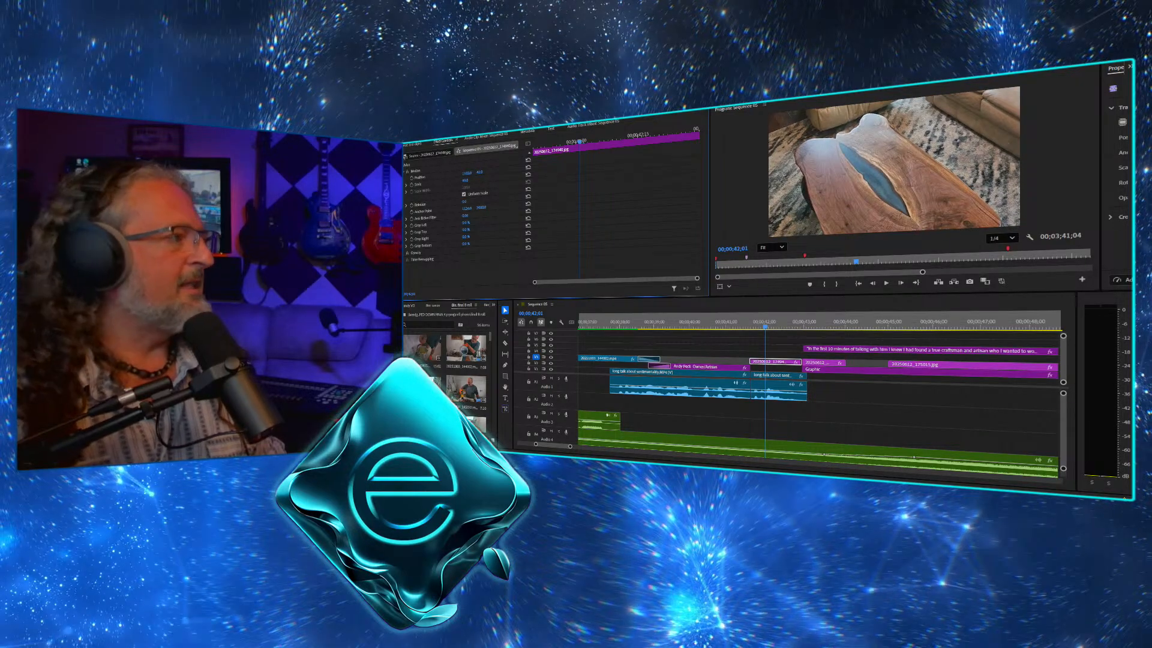
Enable Position and Scale keyframing on the coffee-table photo, move both keyframes to its start and play it back
left_click(412, 184)
left_click(412, 177)
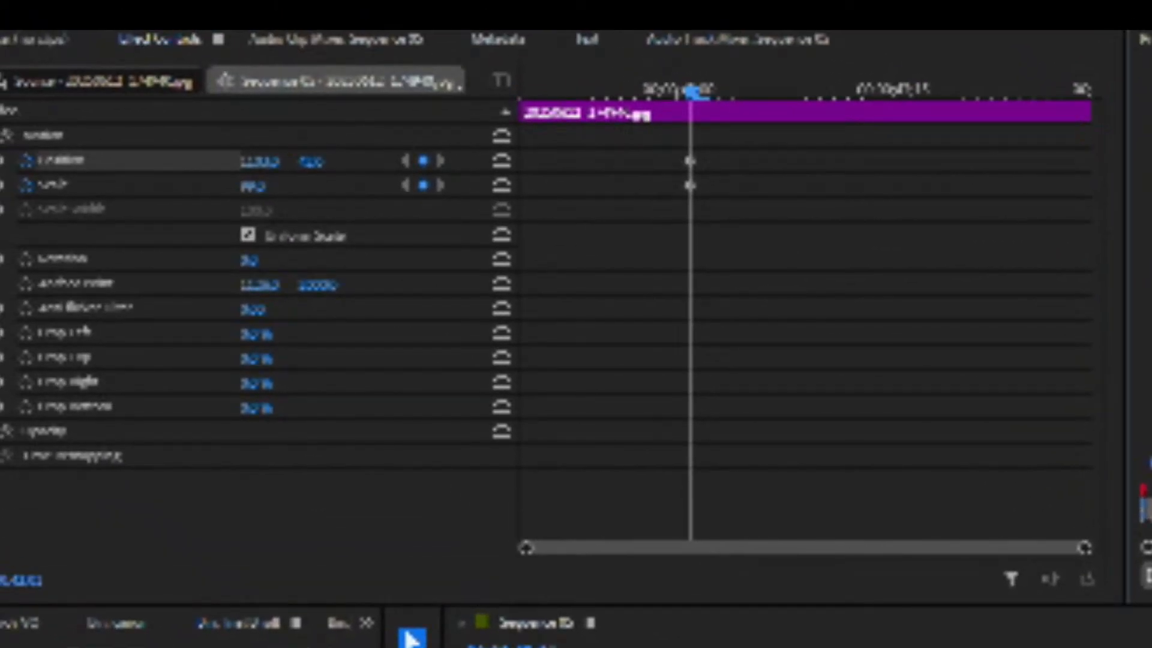
left_click(690, 161)
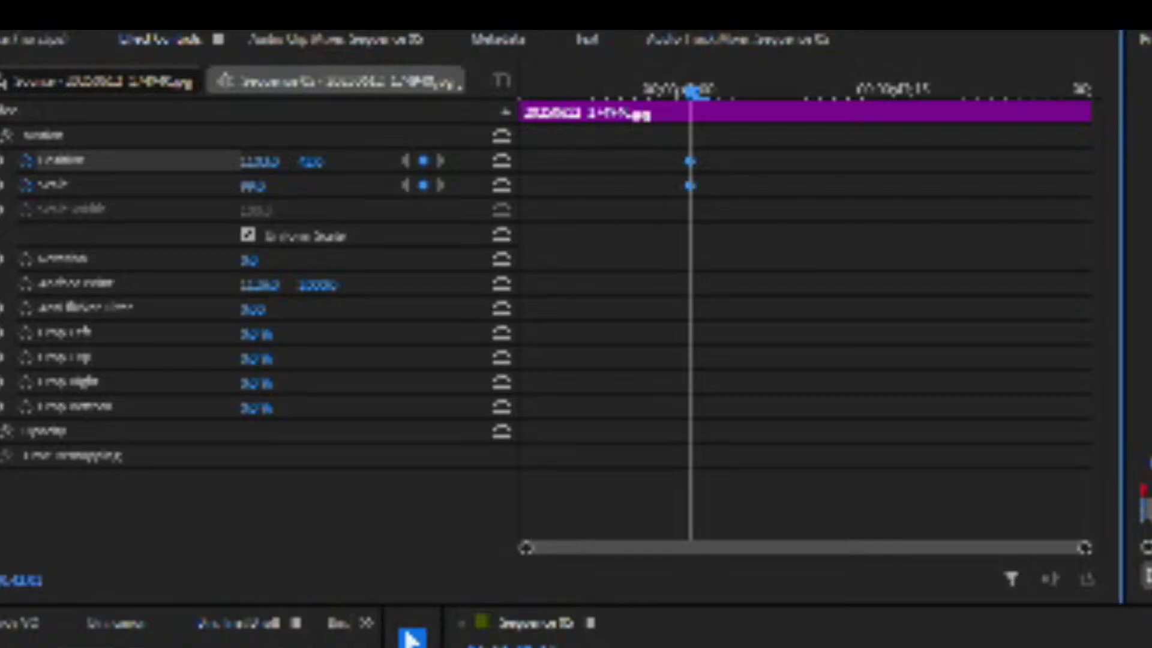
key("Delete")
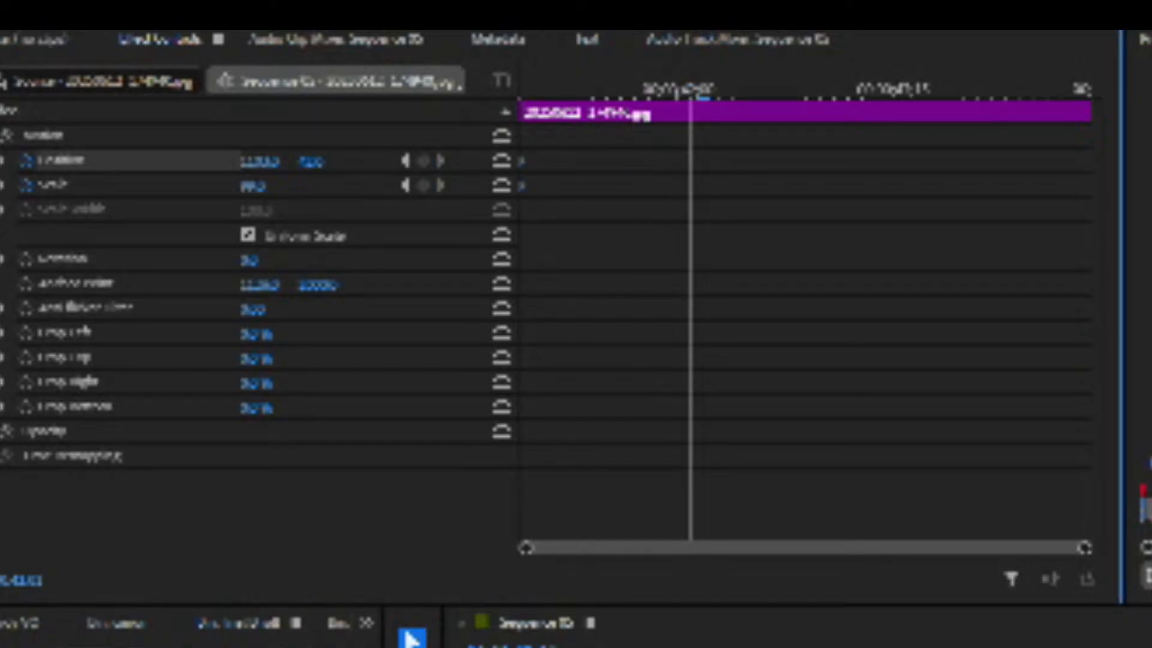
left_click_drag(689, 90, 519, 90)
key("space")
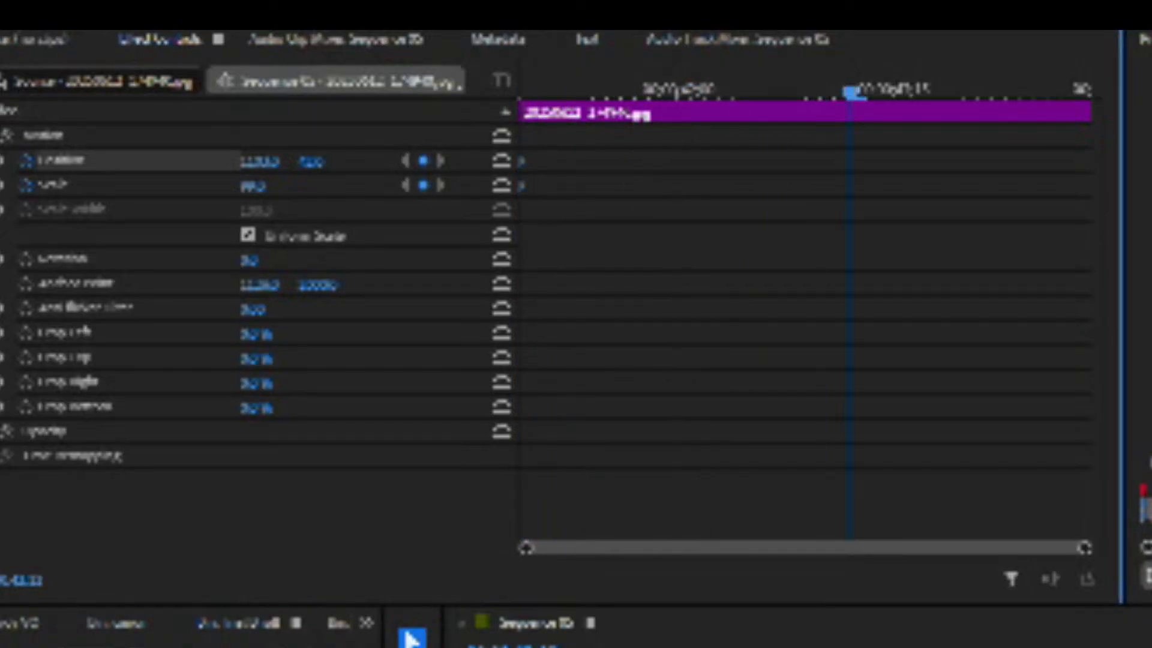
key("space")
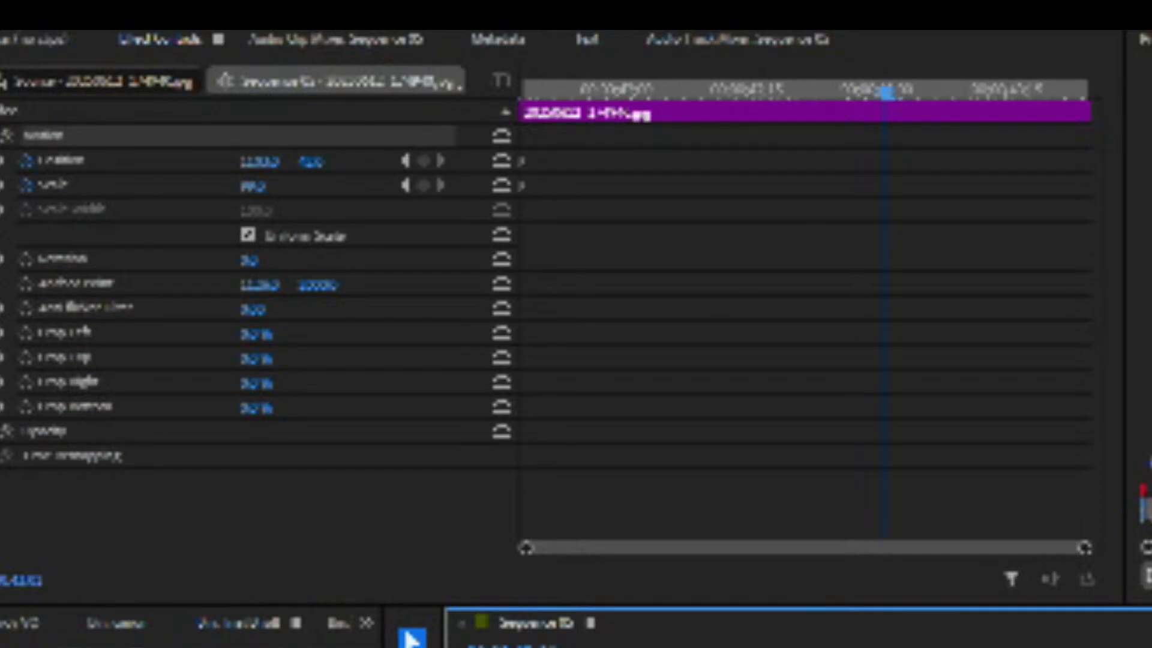
Try a zoom-in: add larger Scale and shifted Position keyframes to the coffee-table photo and move them to its end
left_click(423, 160)
left_click(423, 185)
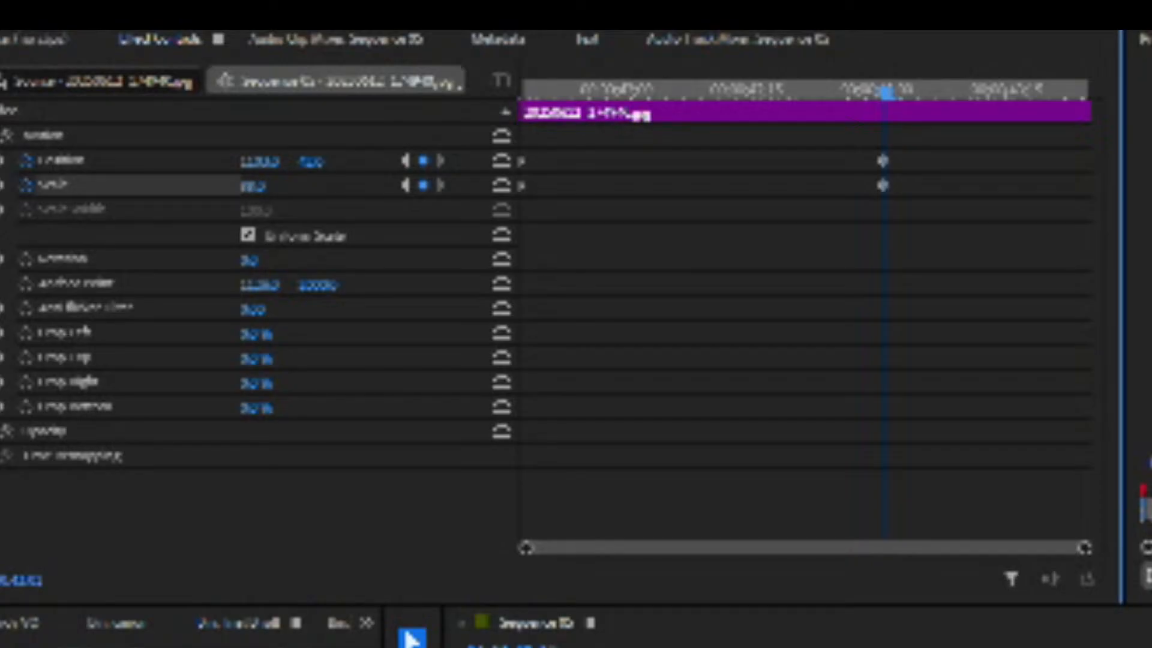
left_click_drag(260, 160, 184, 161)
left_click_drag(253, 186, 274, 186)
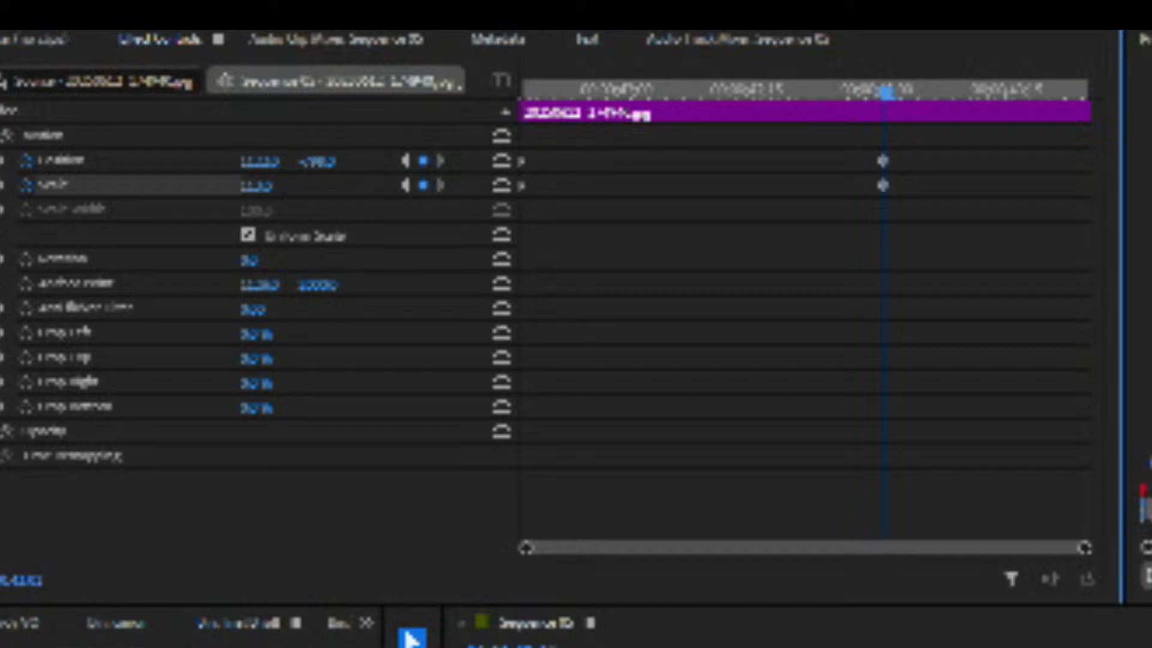
left_click_drag(316, 162, 263, 162)
left_click_drag(858, 135, 938, 243)
left_click_drag(883, 184, 1089, 185)
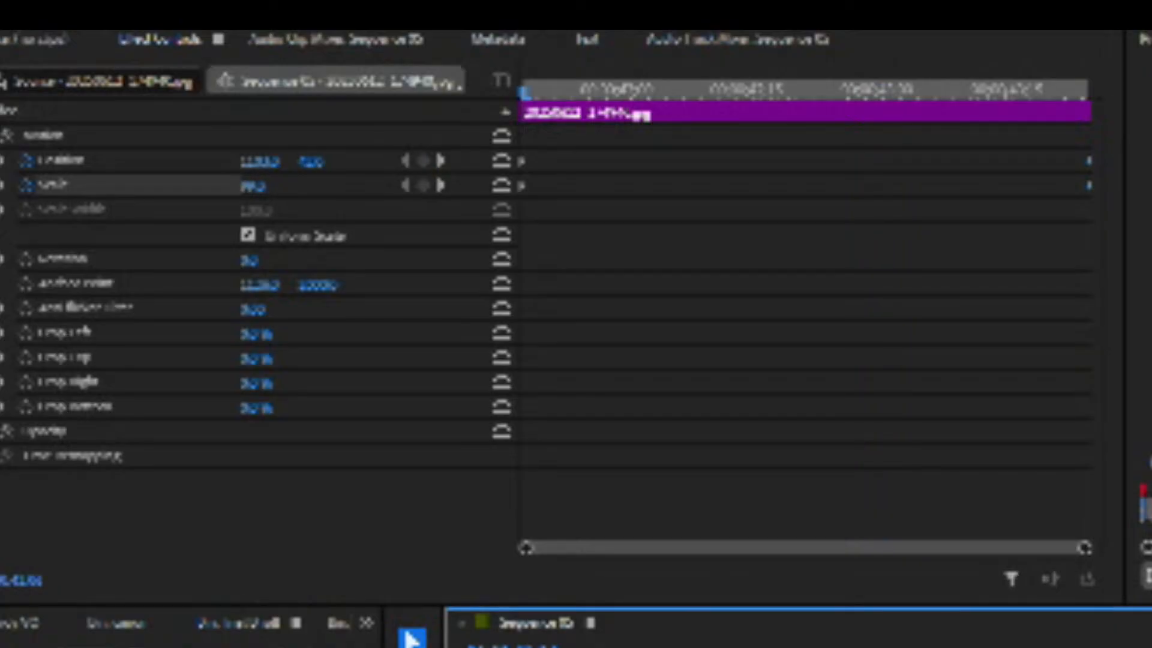
Play back the coffee-table zoom-in and delete its end keyframes
key("space")
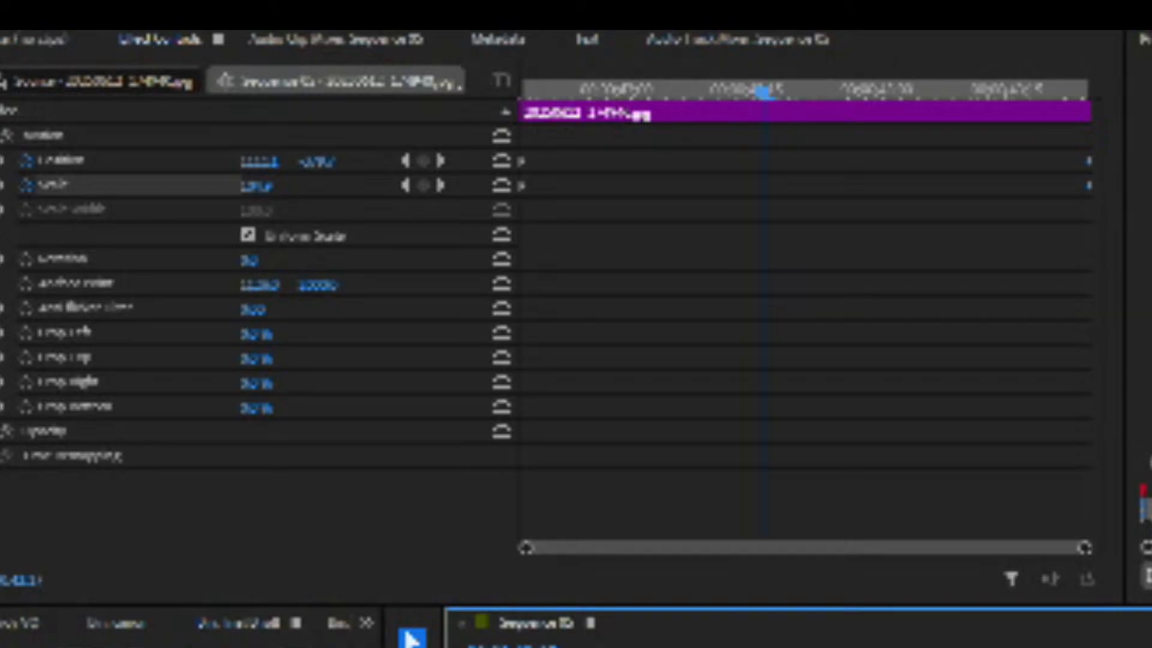
left_click_drag(763, 91, 519, 91)
key("space")
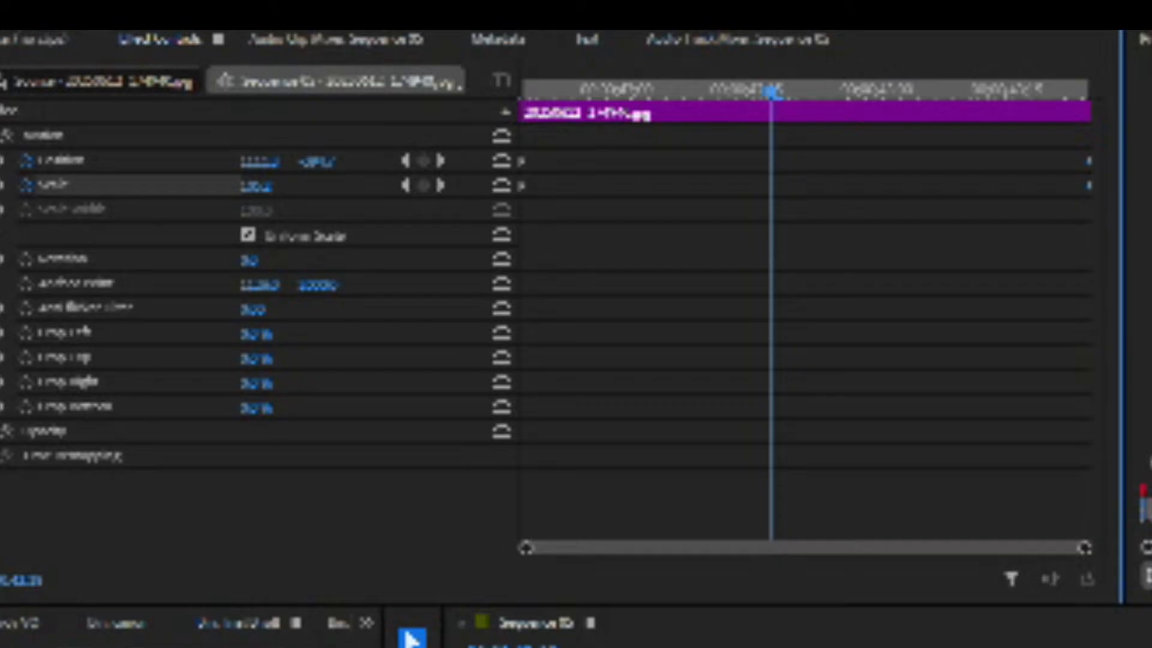
key("Delete")
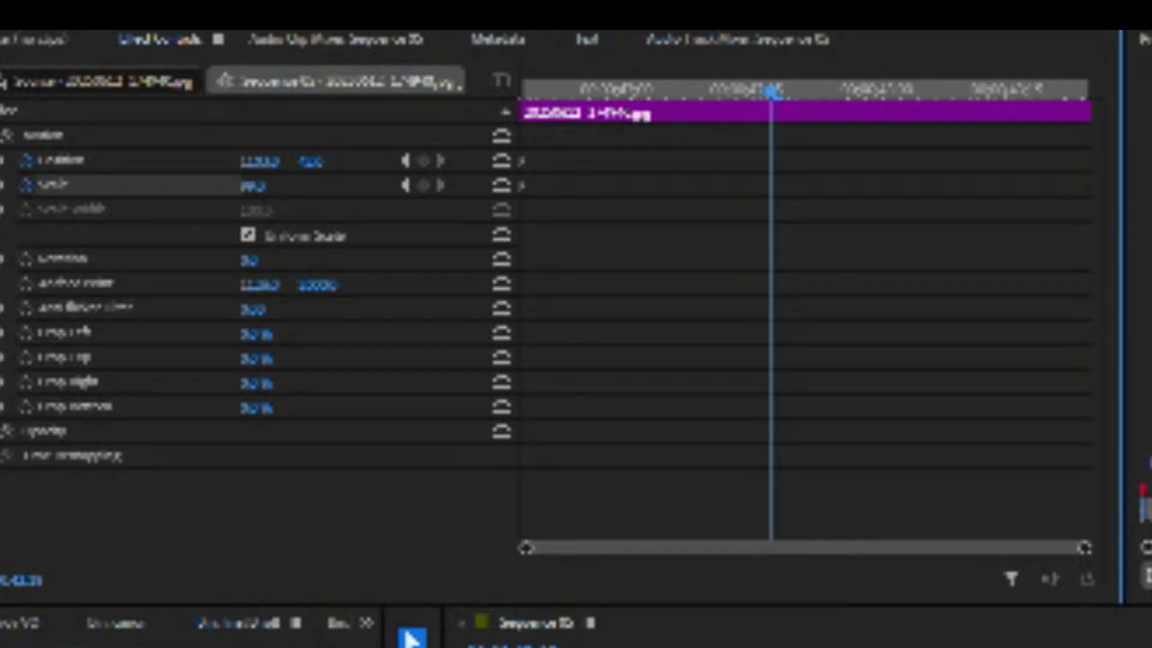
Move the coffee-table photo's starting Position and Scale keyframes to its end
left_click_drag(770, 91, 520, 91)
key("space")
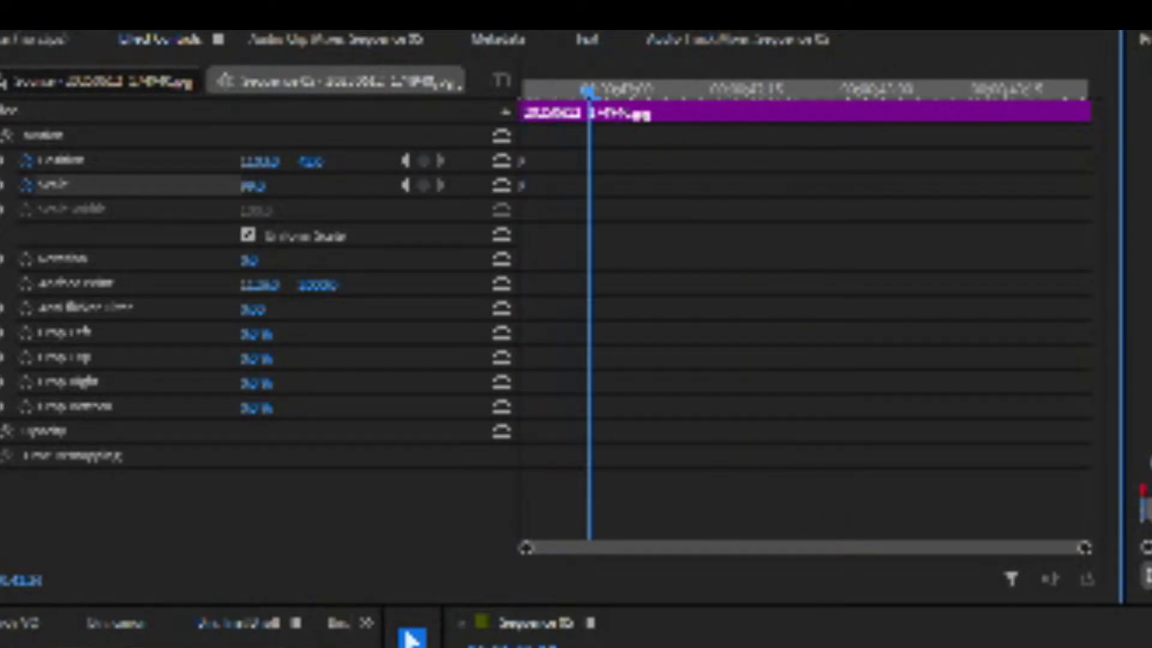
left_click_drag(589, 91, 632, 91)
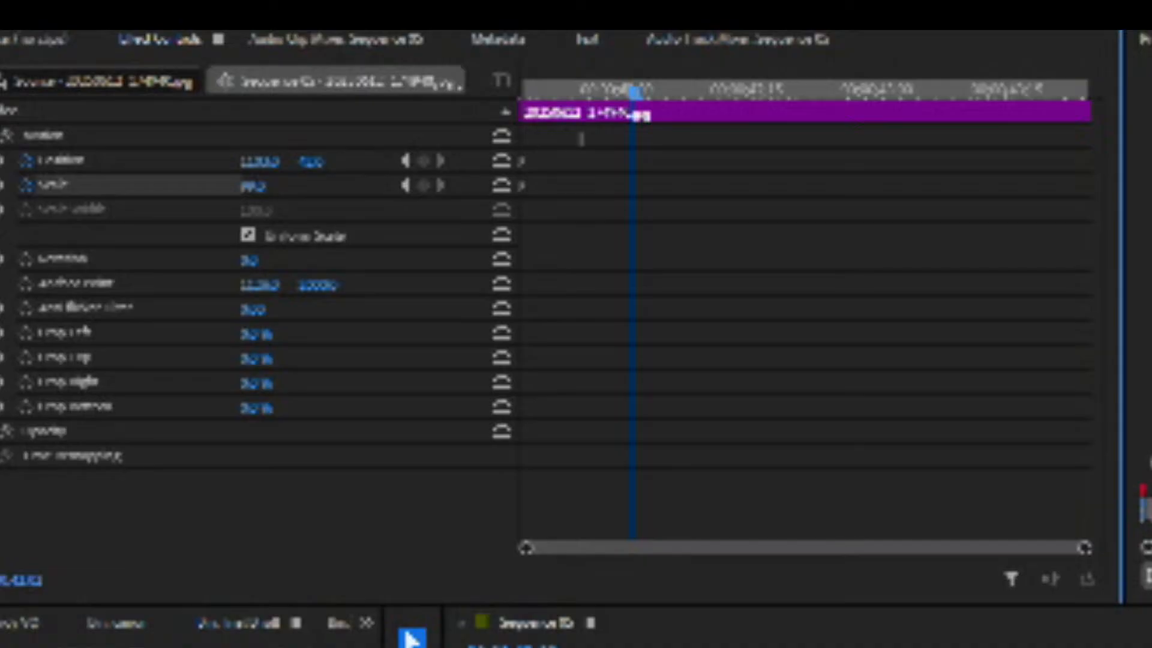
left_click_drag(520, 185, 1089, 184)
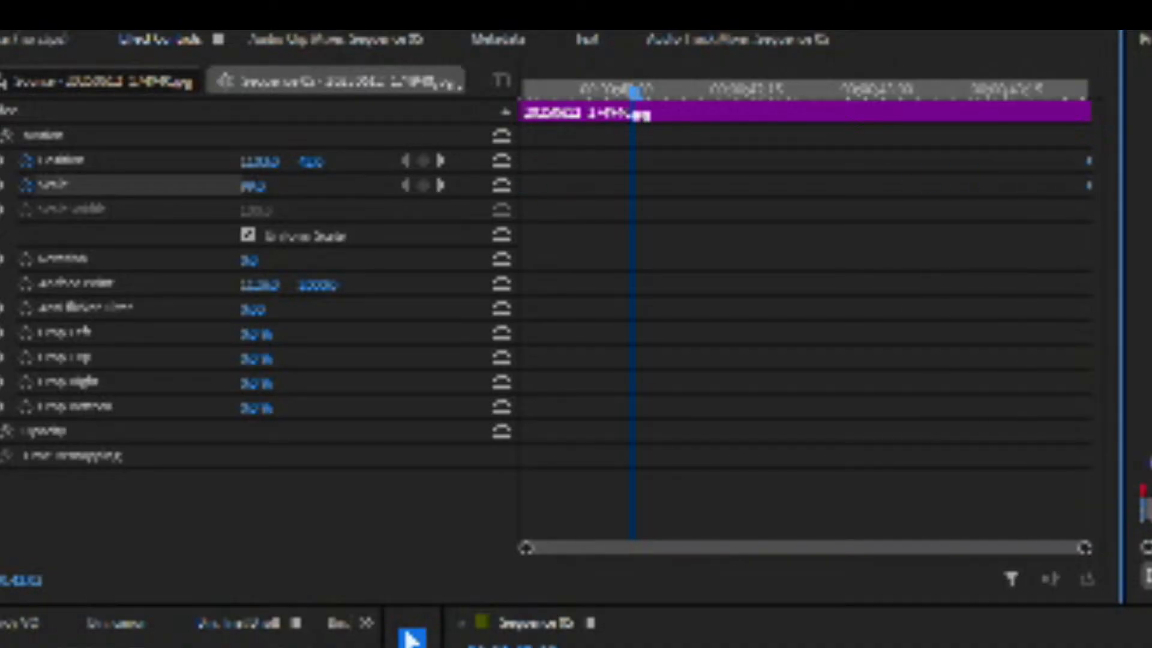
Add Position and Scale keyframes with a closer, upward-shifted framing and move them to the coffee-table photo's start
left_click(423, 185)
left_click(423, 160)
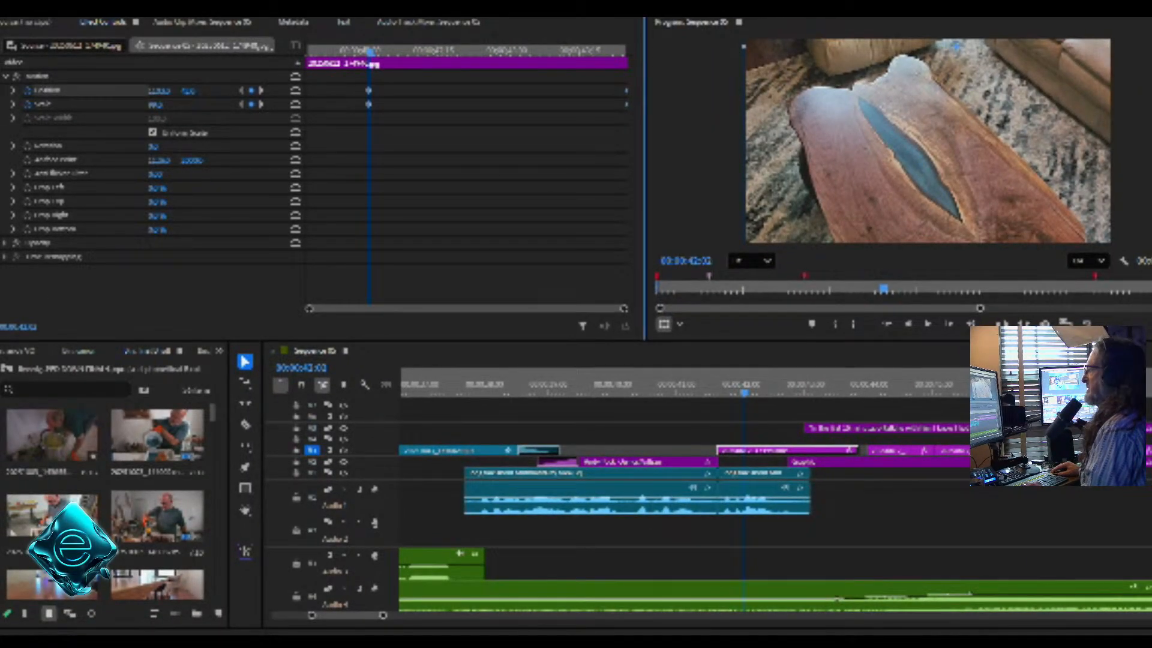
left_click_drag(155, 104, 157, 104)
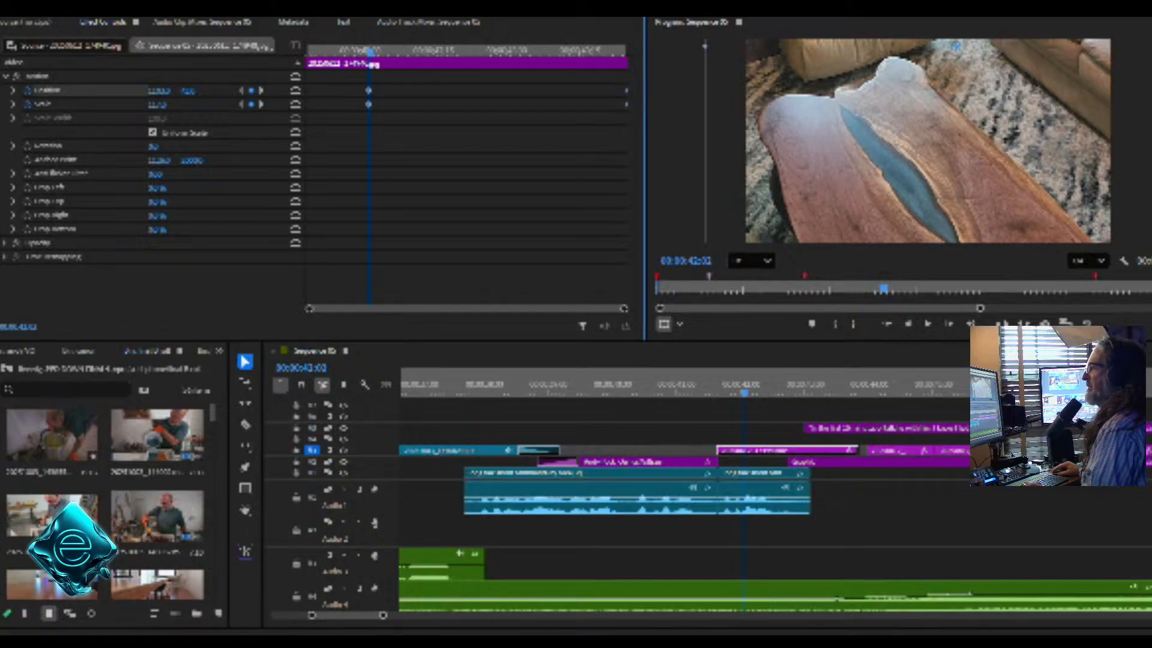
left_click_drag(188, 90, 3, 89)
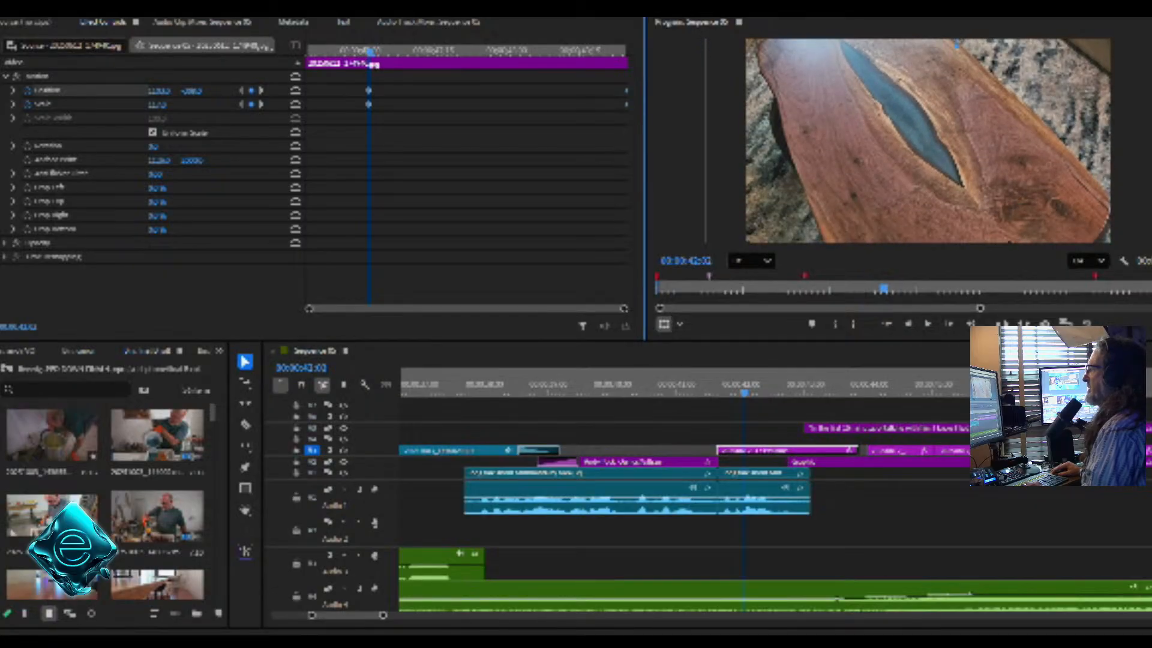
left_click_drag(157, 103, 299, 90)
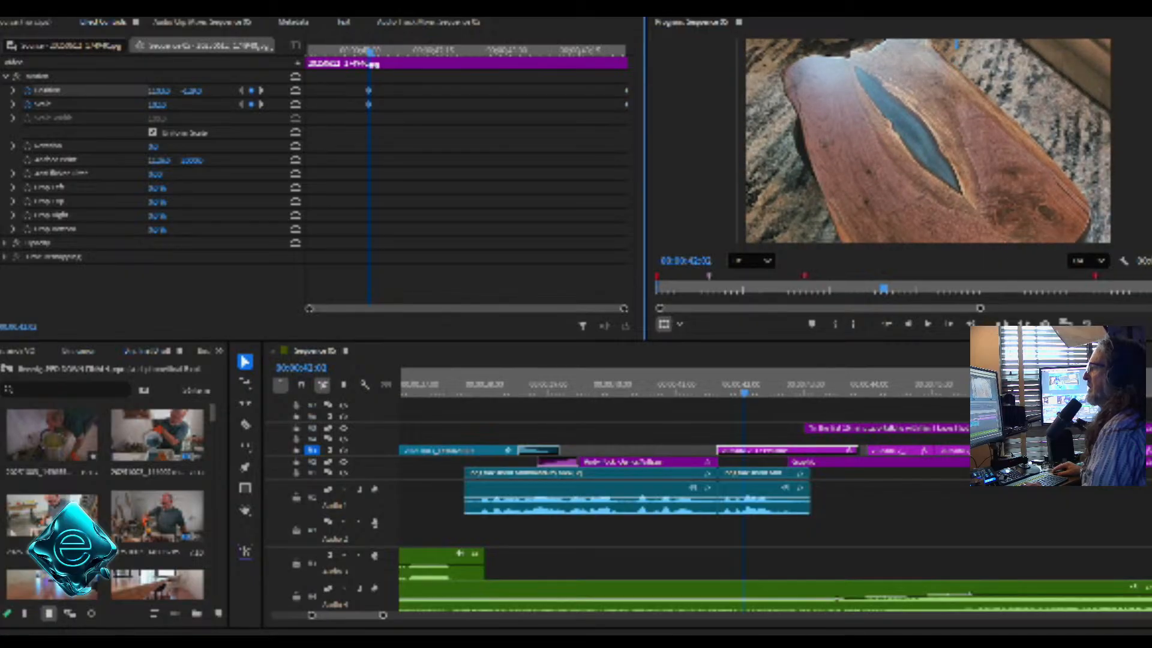
left_click_drag(368, 90, 306, 90)
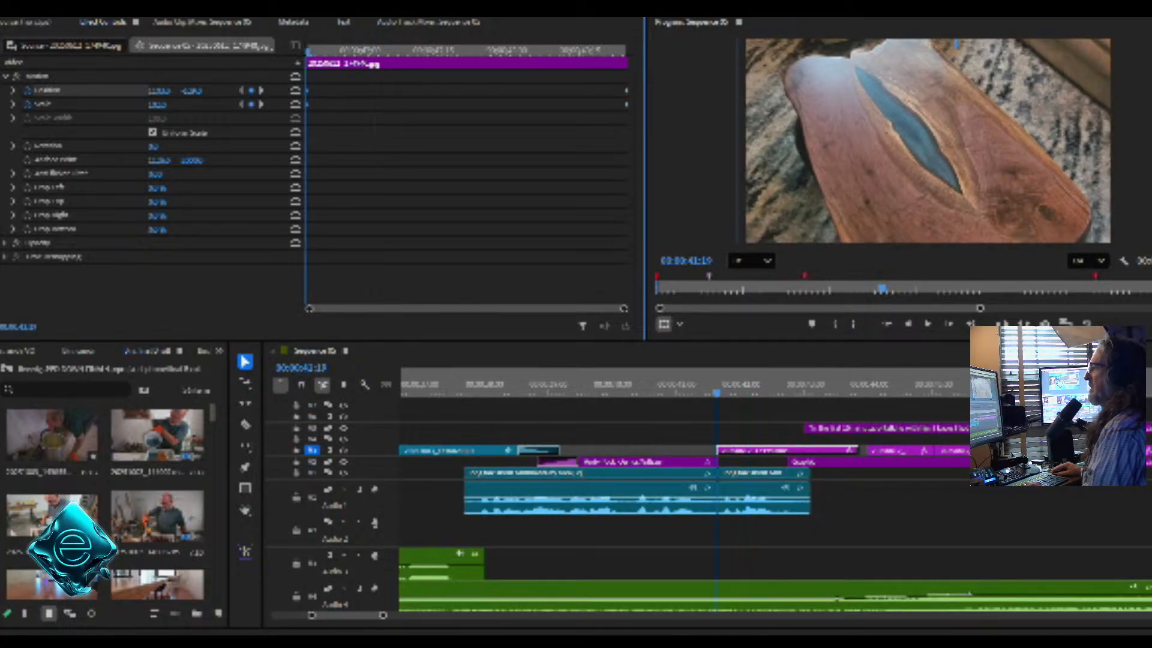
Play back from the end of the first interview clip through the coffee-table zoom-out into the testimonial
key("space")
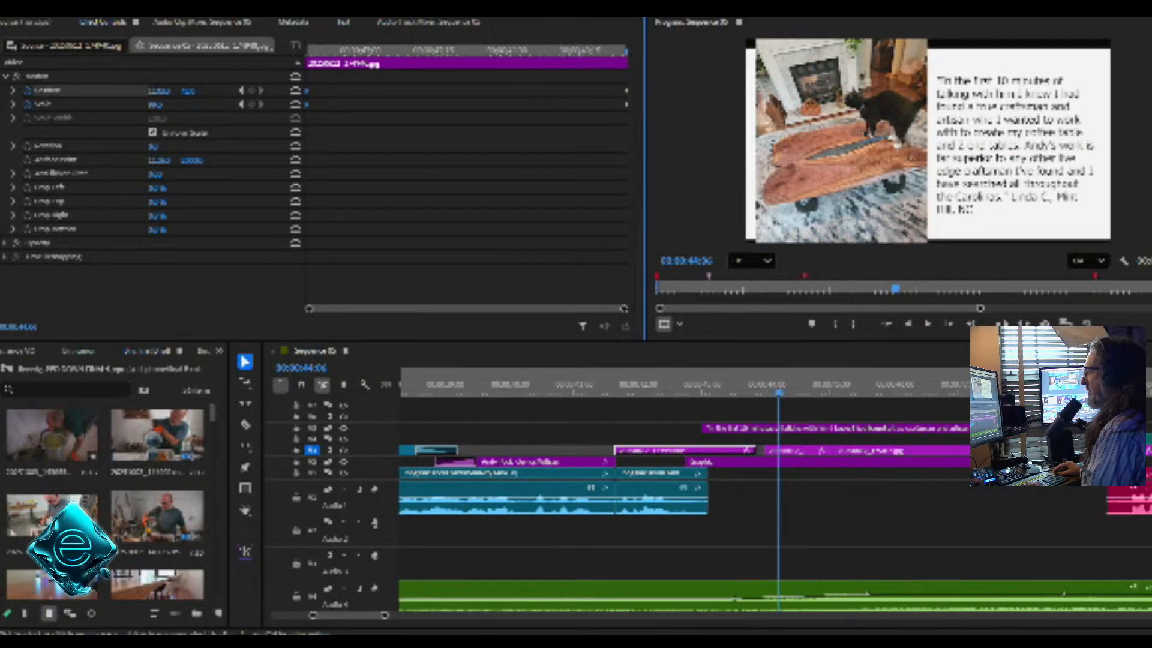
left_click_drag(641, 393, 557, 393)
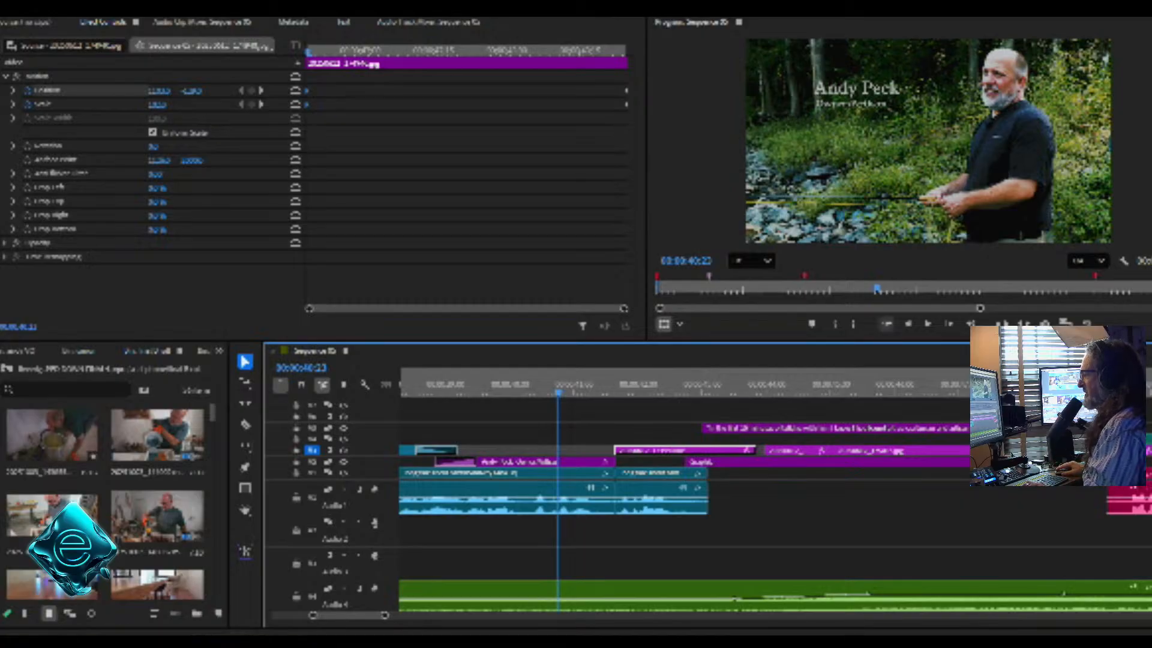
key("space")
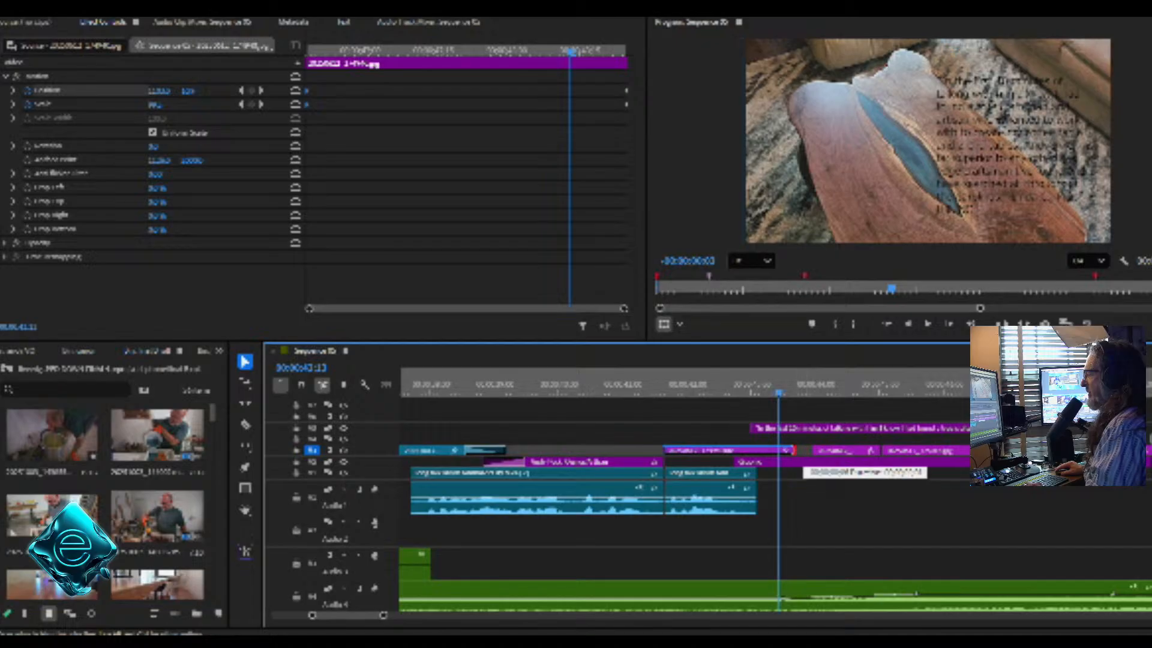
Shorten the end of the coffee-table photo slightly and add a Cross Dissolve there
left_click_drag(786, 450, 790, 450)
left_click(218, 350)
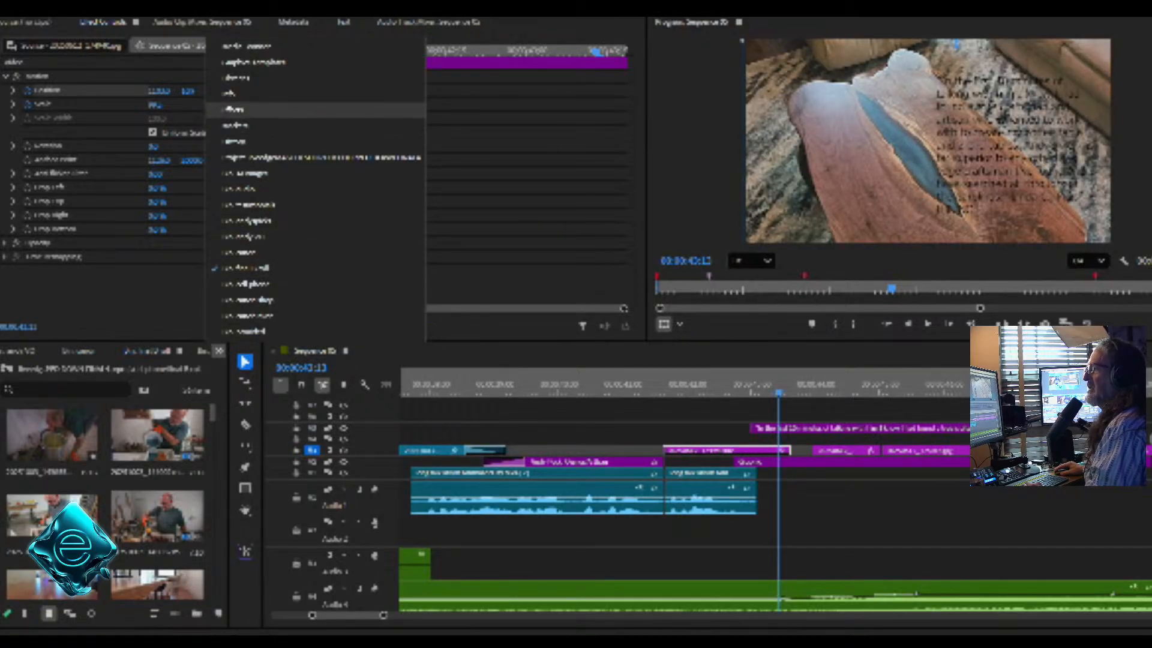
left_click(237, 109)
left_click(5, 474)
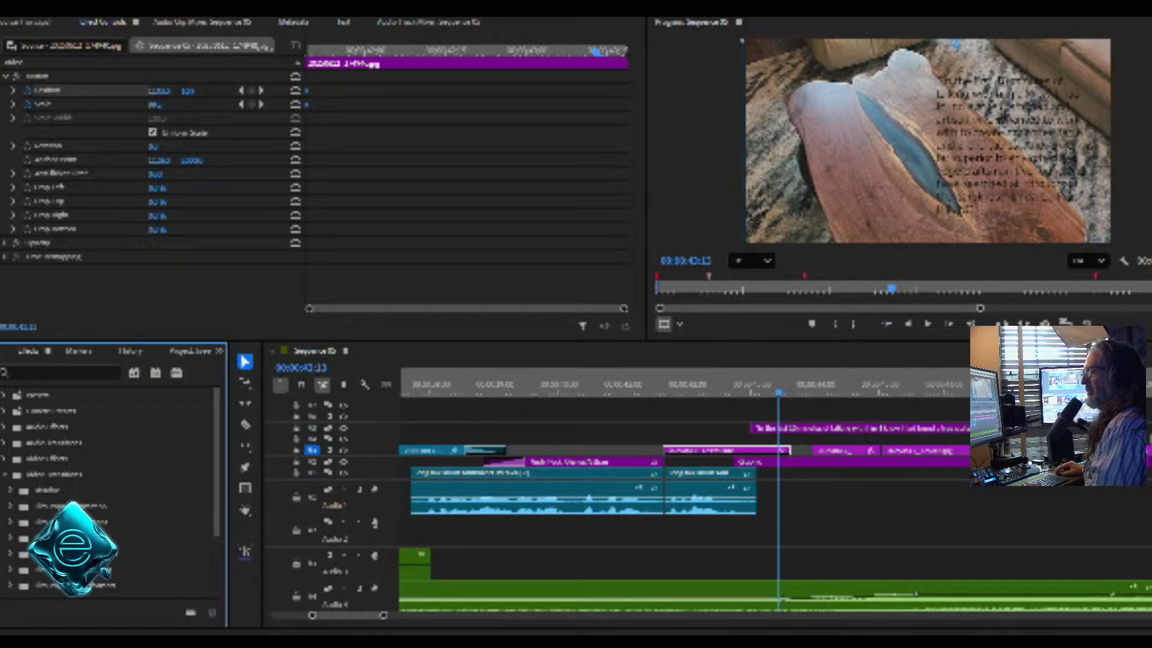
left_click(10, 490)
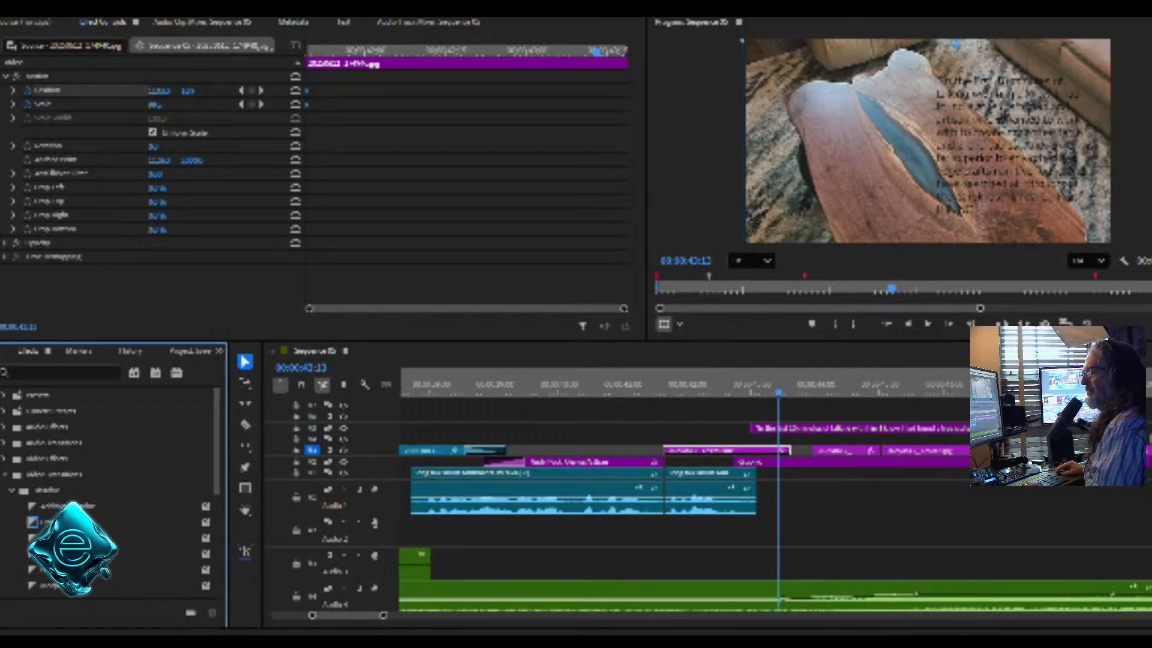
left_click(60, 522)
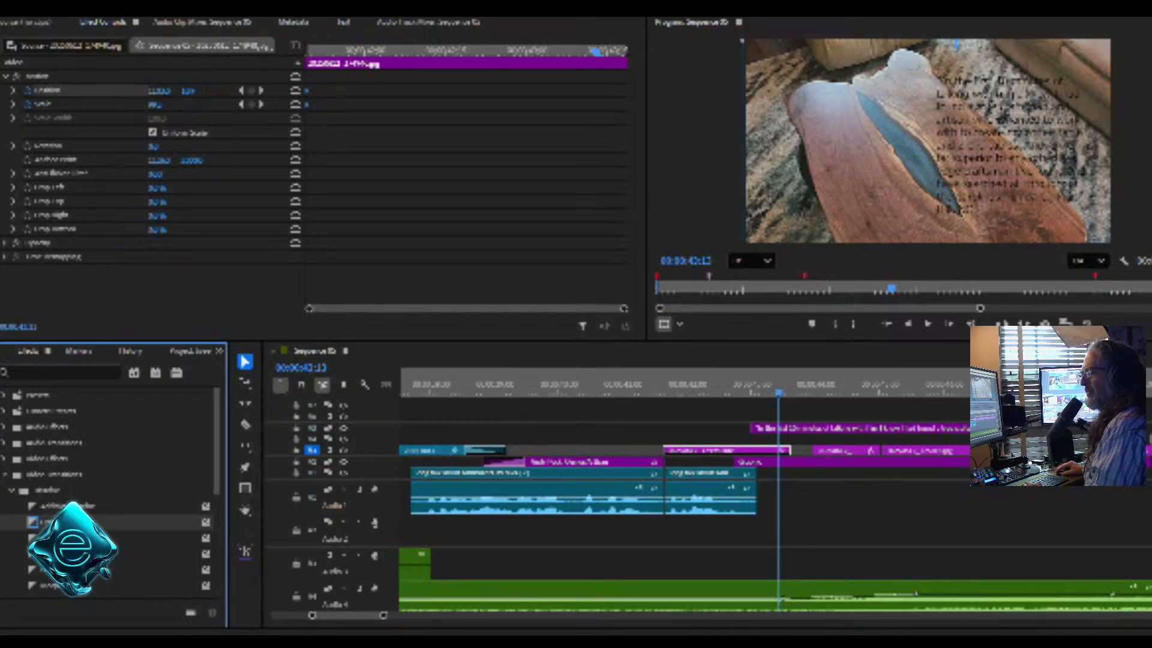
double_click(784, 450)
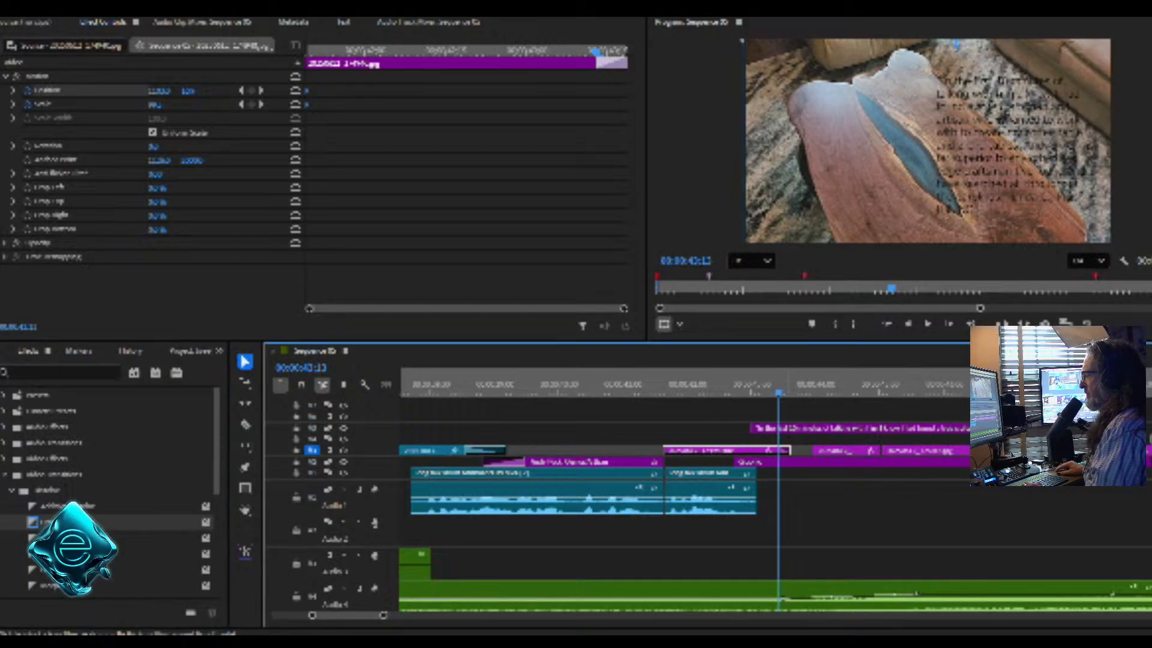
Set the coffee-table photo's dissolve to 20 frames and play the transition into the testimonial
left_click(609, 297)
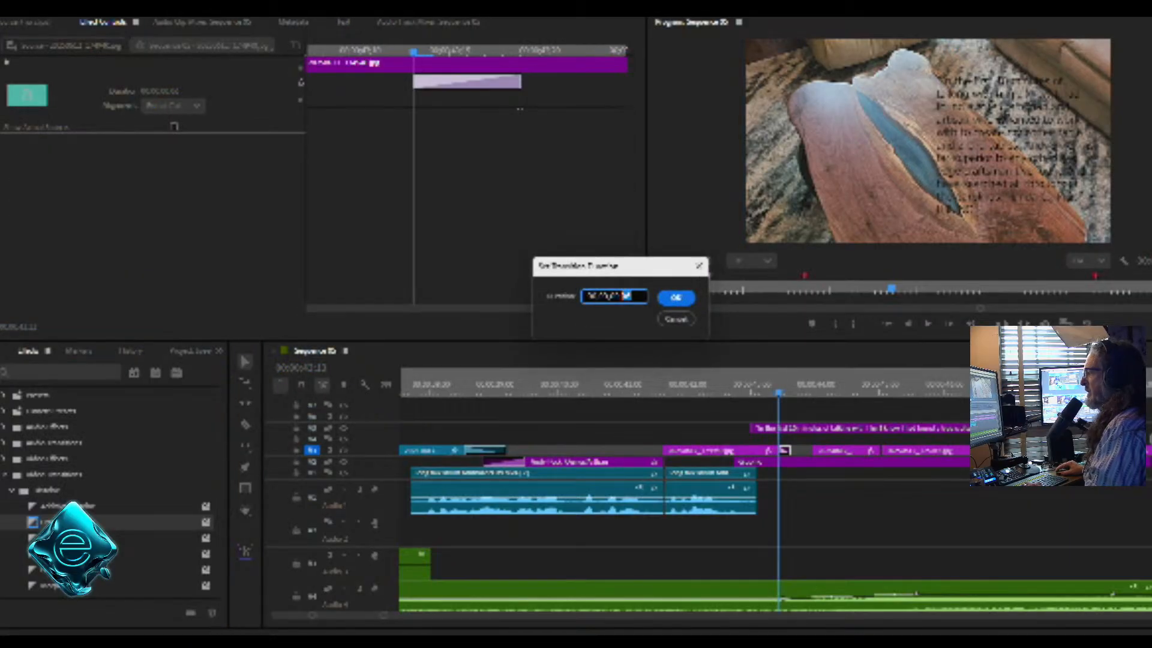
key("Return")
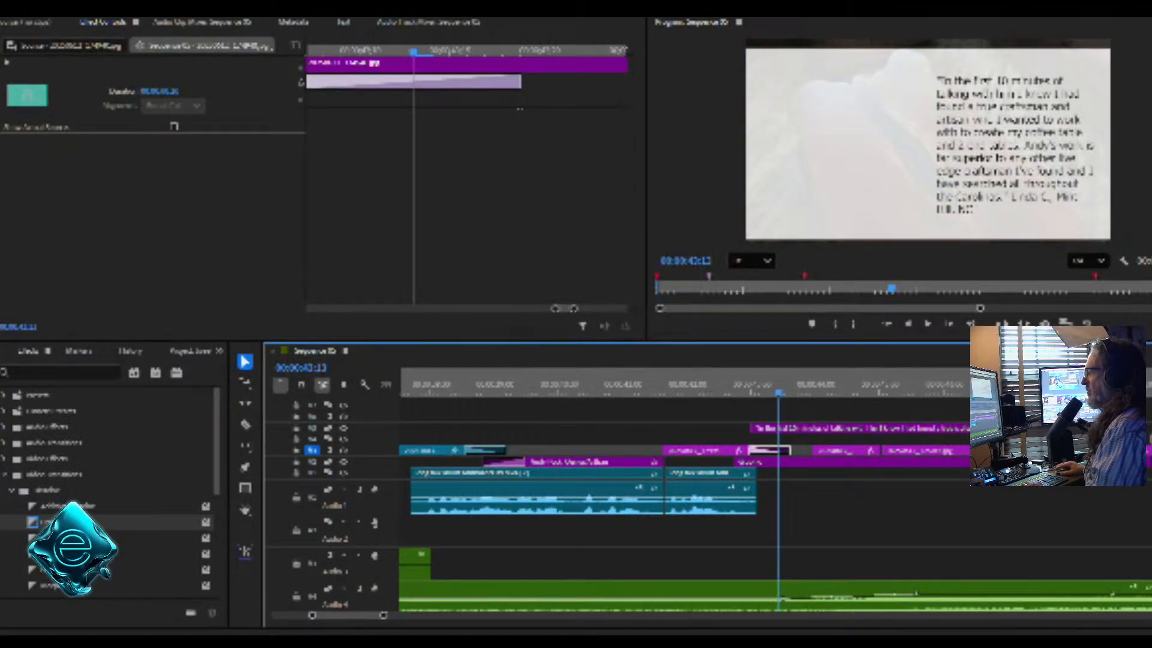
left_click_drag(725, 382, 648, 382)
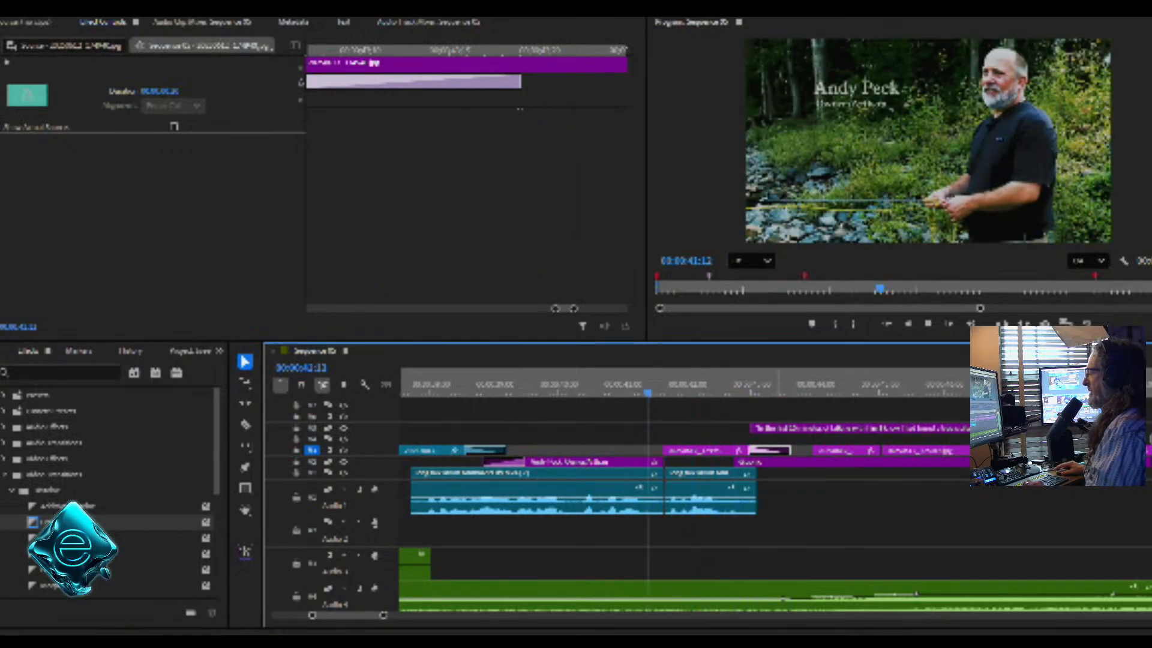
key("space")
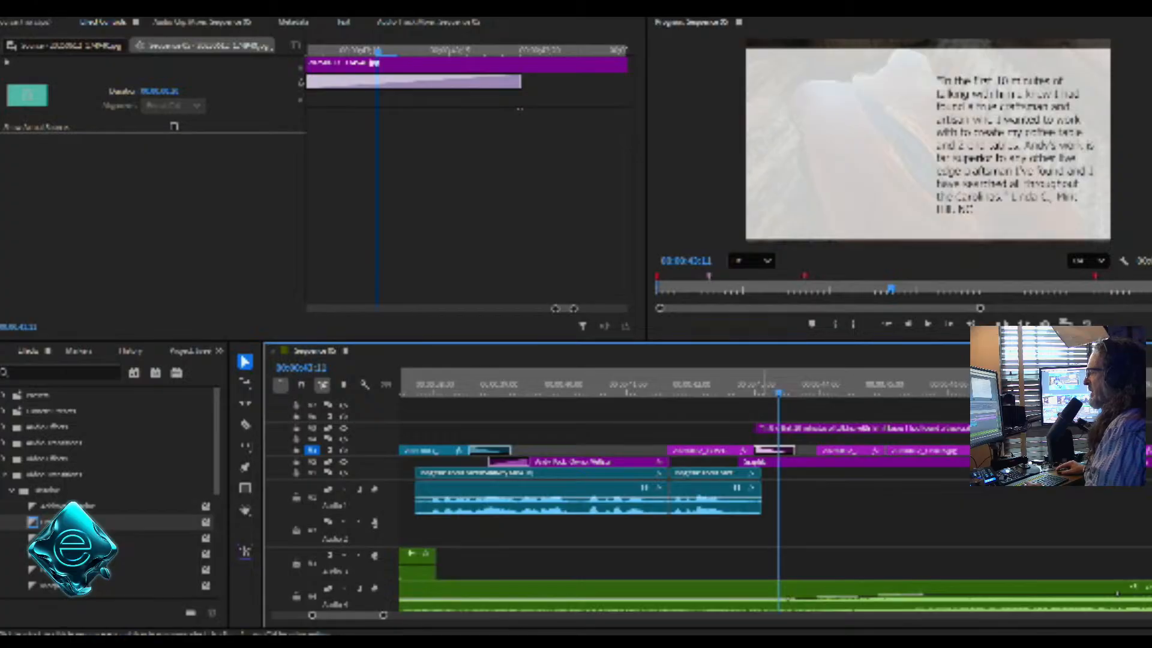
Extend the coffee-table photo's start slightly earlier over the interview and add a 20-frame Cross Dissolve there
left_click_drag(668, 450, 635, 450)
left_click_drag(42, 522, 639, 450)
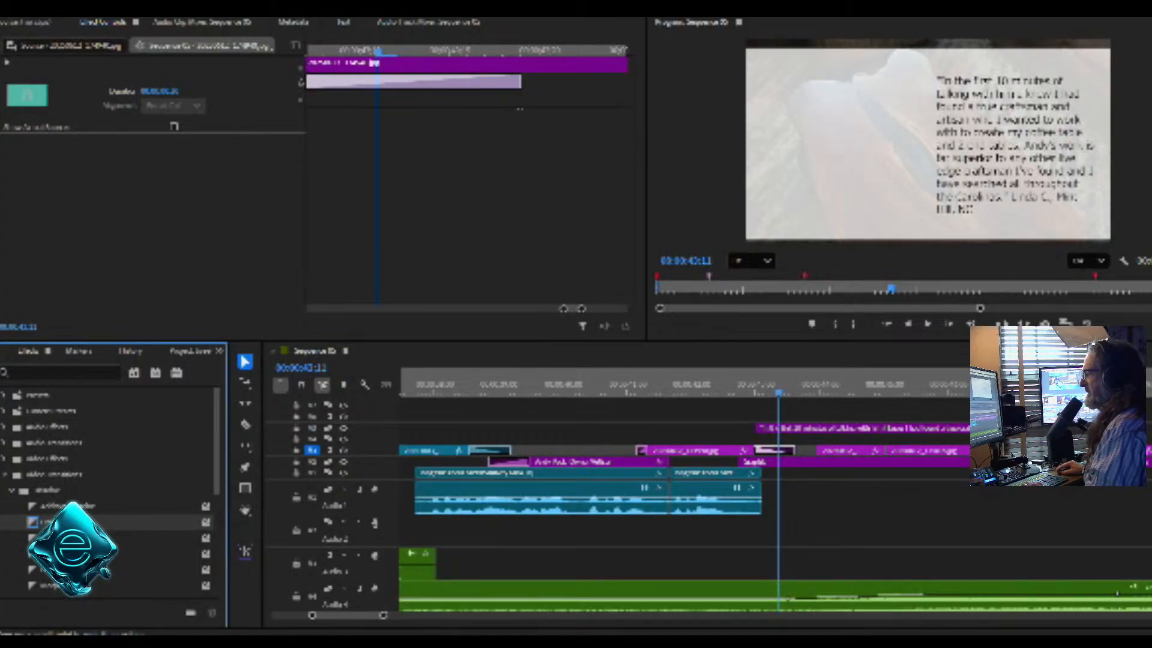
double_click(640, 450)
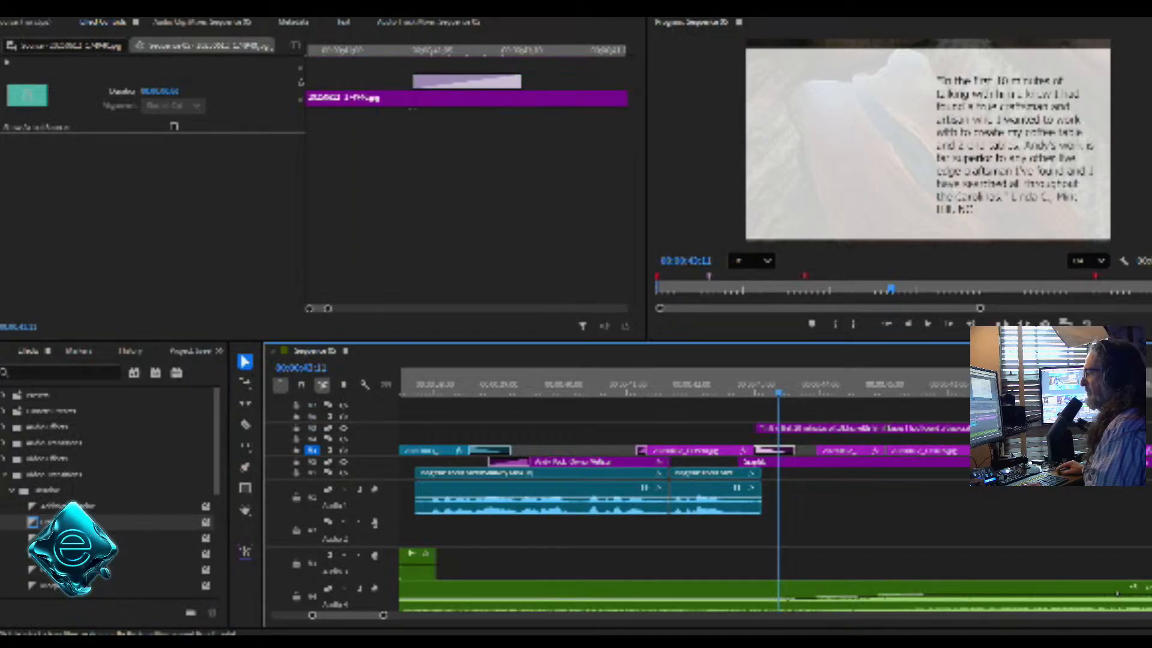
left_click(625, 294)
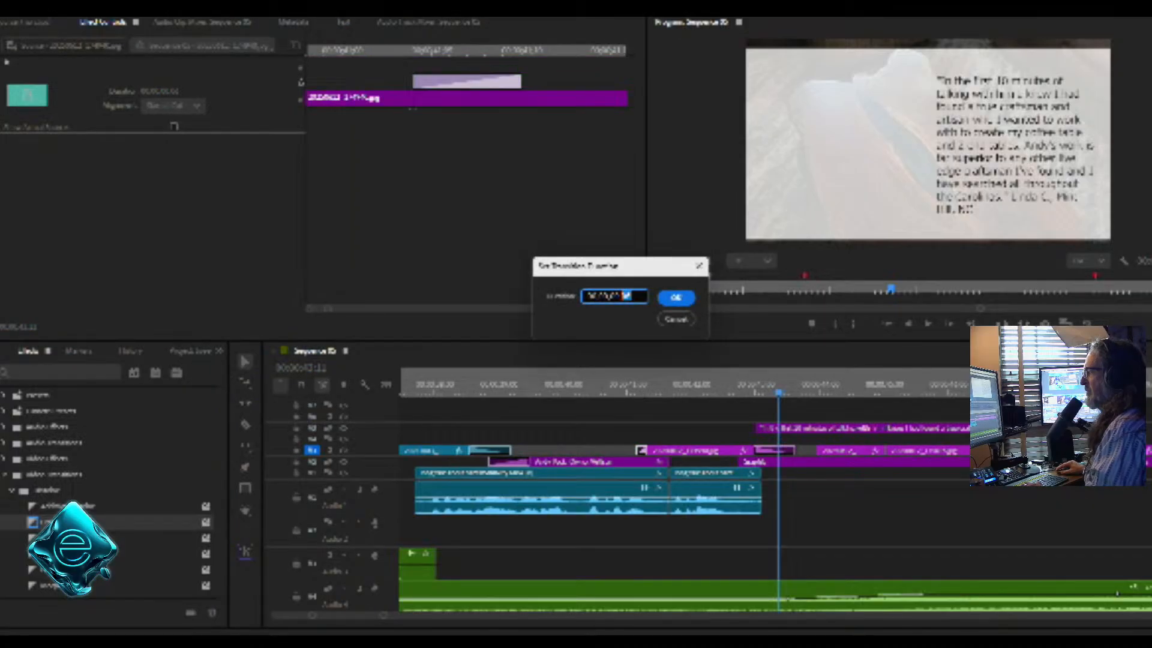
key("Return")
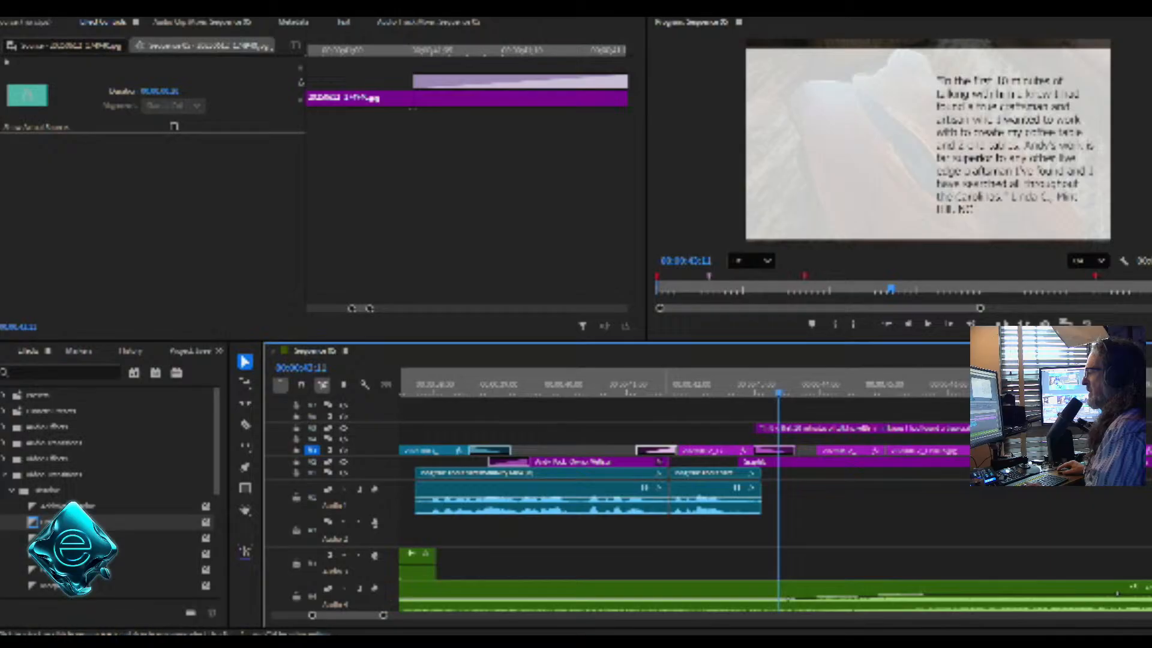
Move the coffee-table photo slightly earlier and play back its transitions into and out of the photo
left_click(706, 450)
left_click_drag(705, 450, 697, 450)
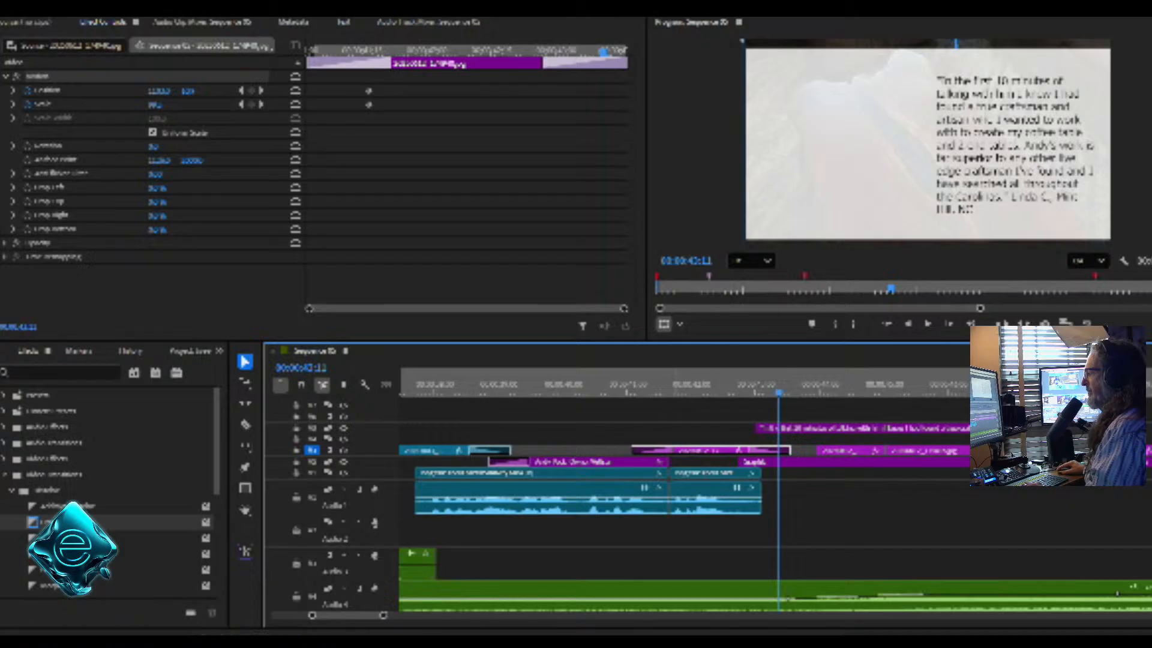
key("j")
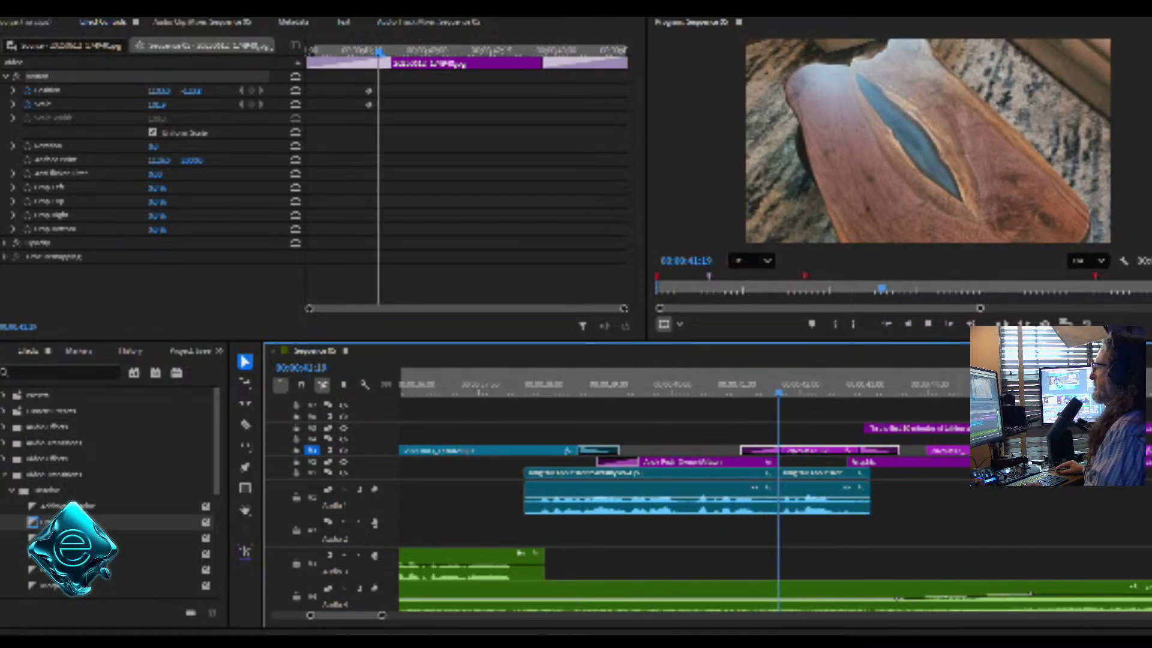
key("space")
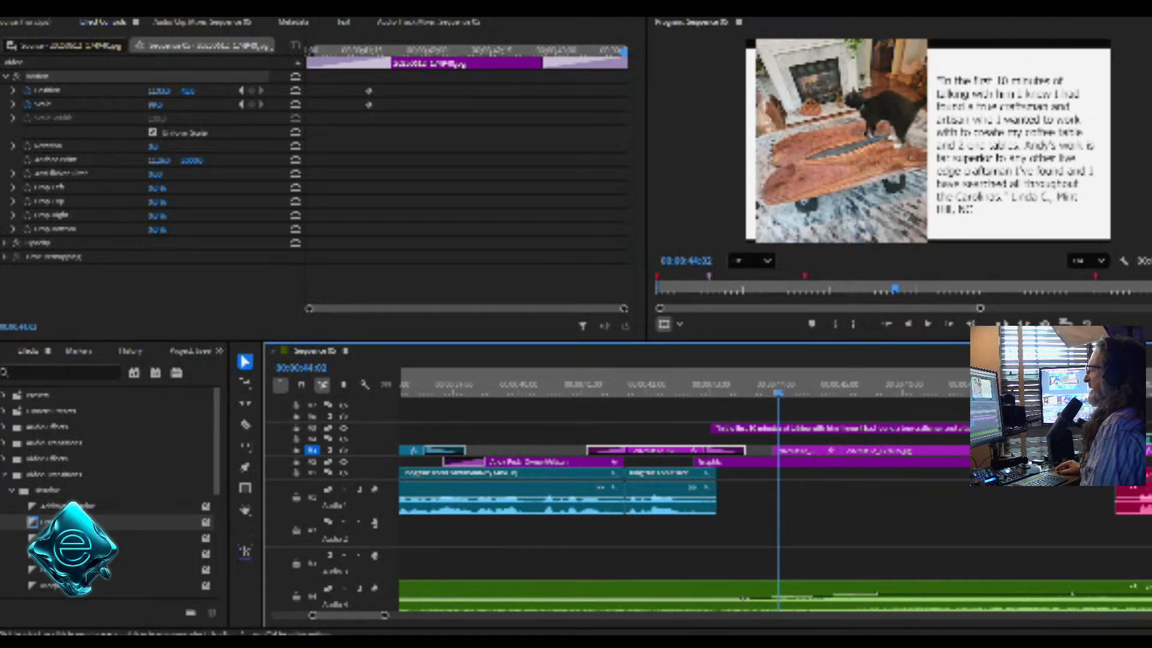
Move the blue river end-table photo to the start of the first testimonial and the fireplace photo to its far end
left_click_drag(805, 450, 899, 438)
left_click(888, 450)
left_click_drag(1002, 450, 908, 450)
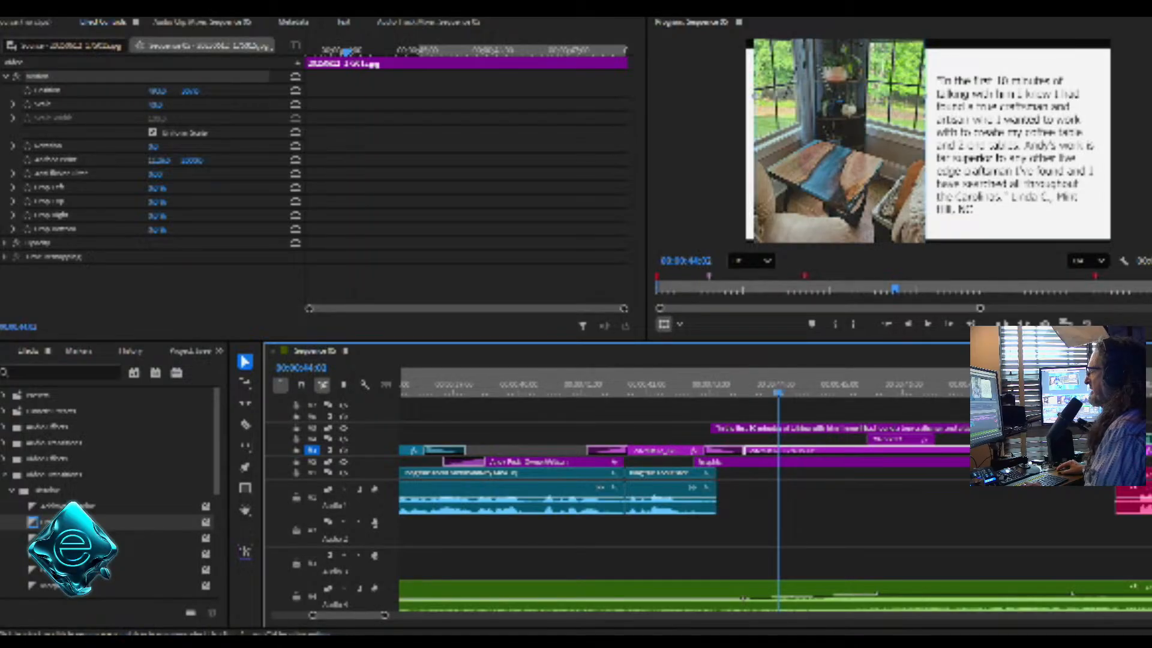
left_click_drag(891, 439, 1049, 444)
right_click(1049, 444)
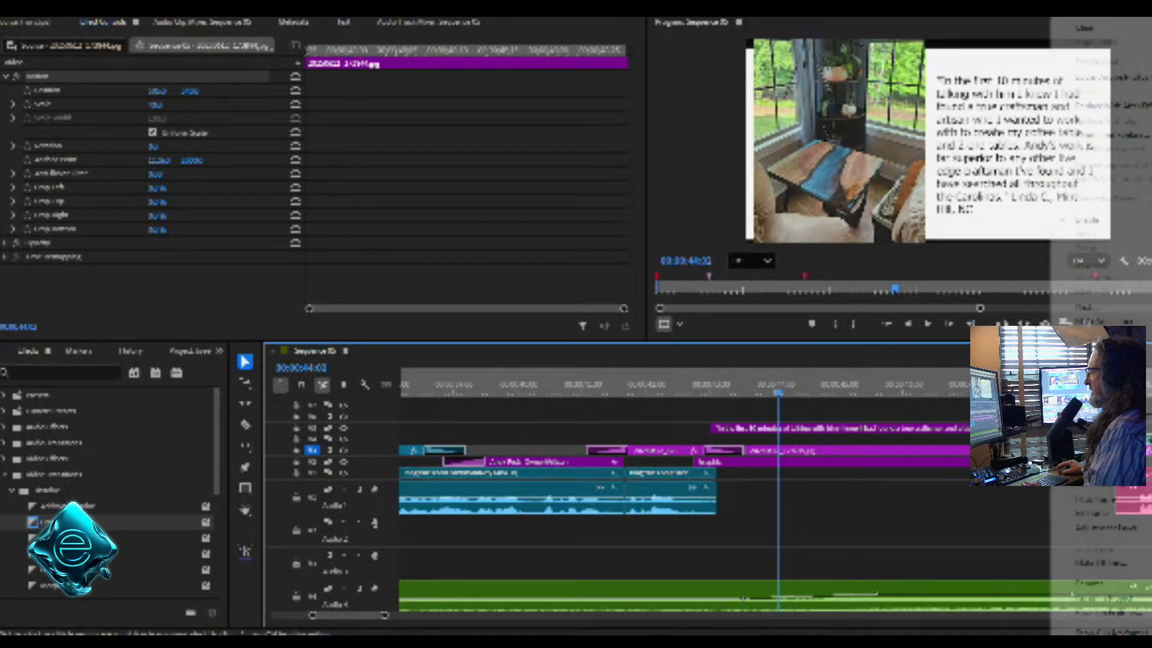
right_click(1034, 444)
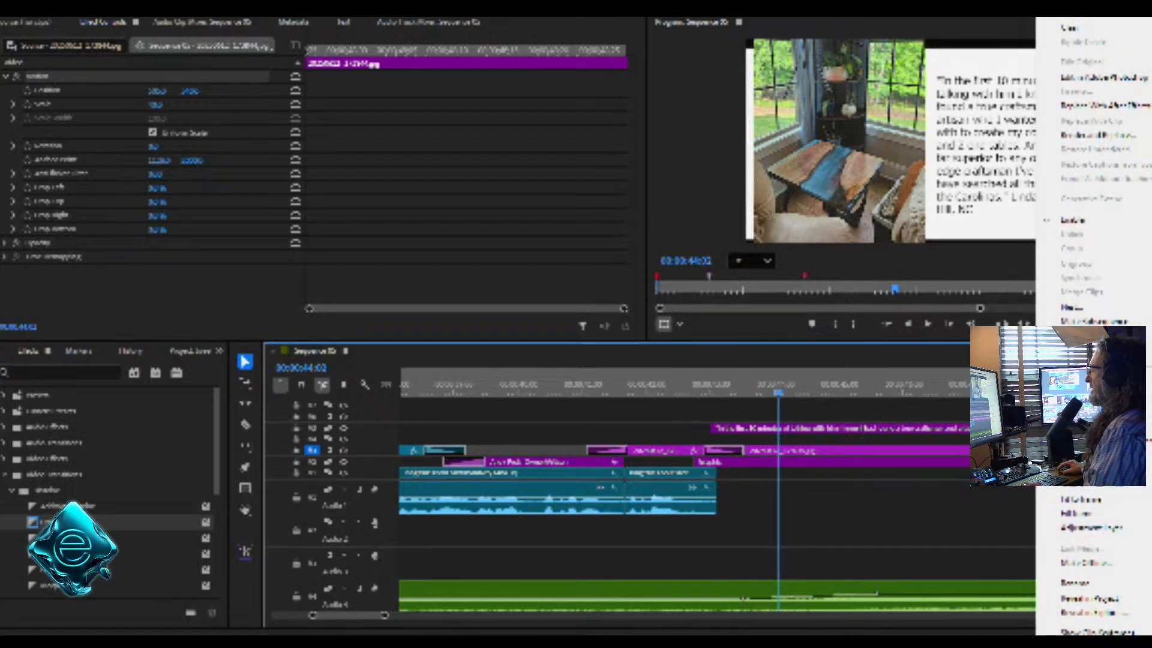
key("Escape")
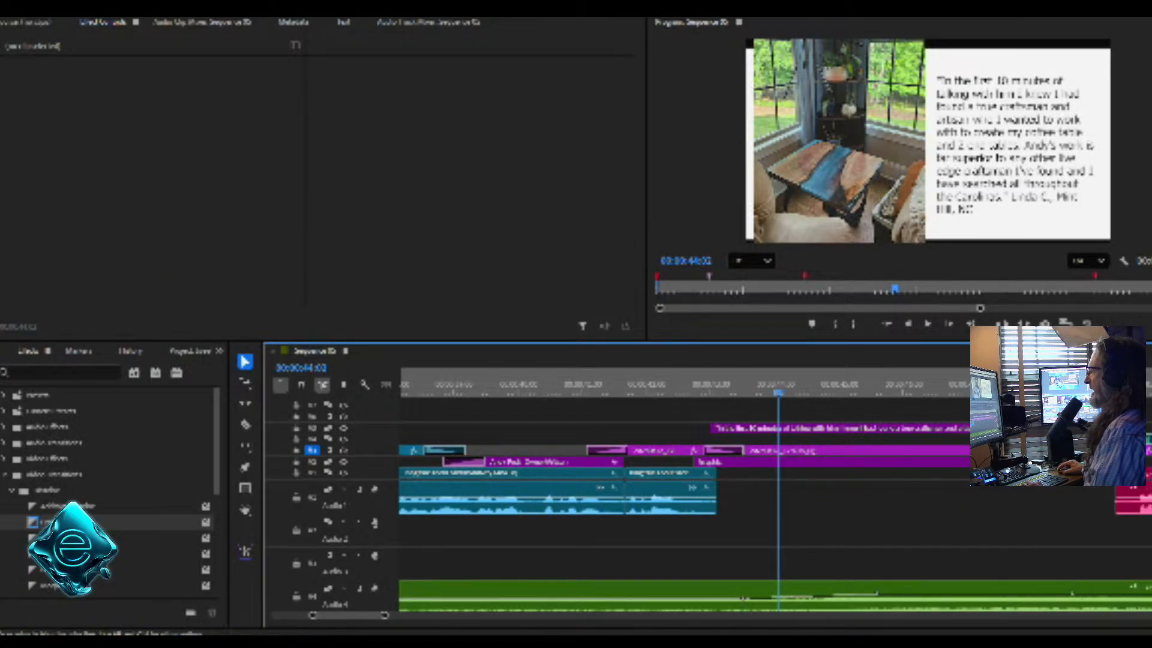
Shorten the end-table photo's end and place the fireplace photo with the cat directly after it on the same track
key("Down")
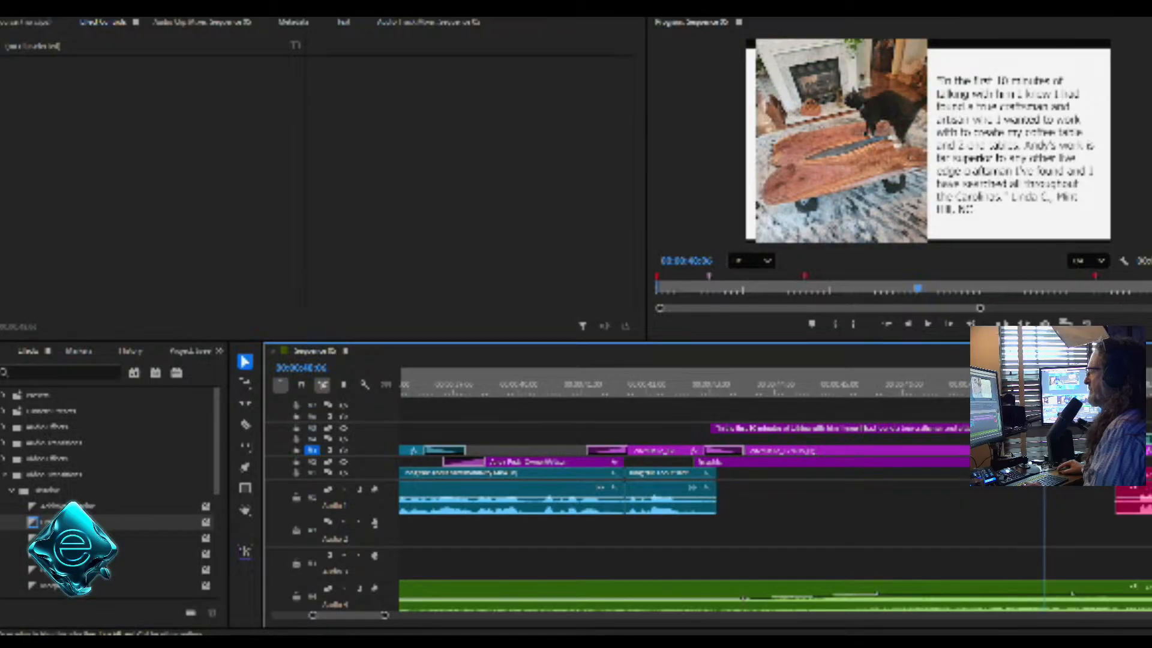
left_click_drag(1048, 450, 951, 450)
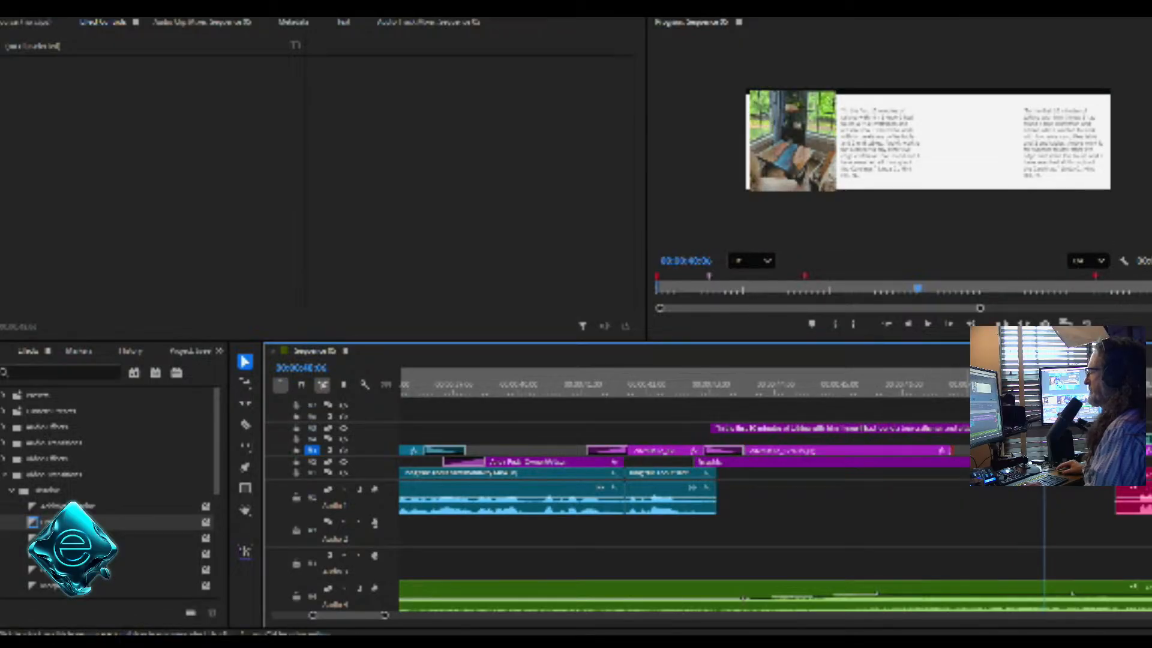
left_click_drag(1045, 439, 959, 450)
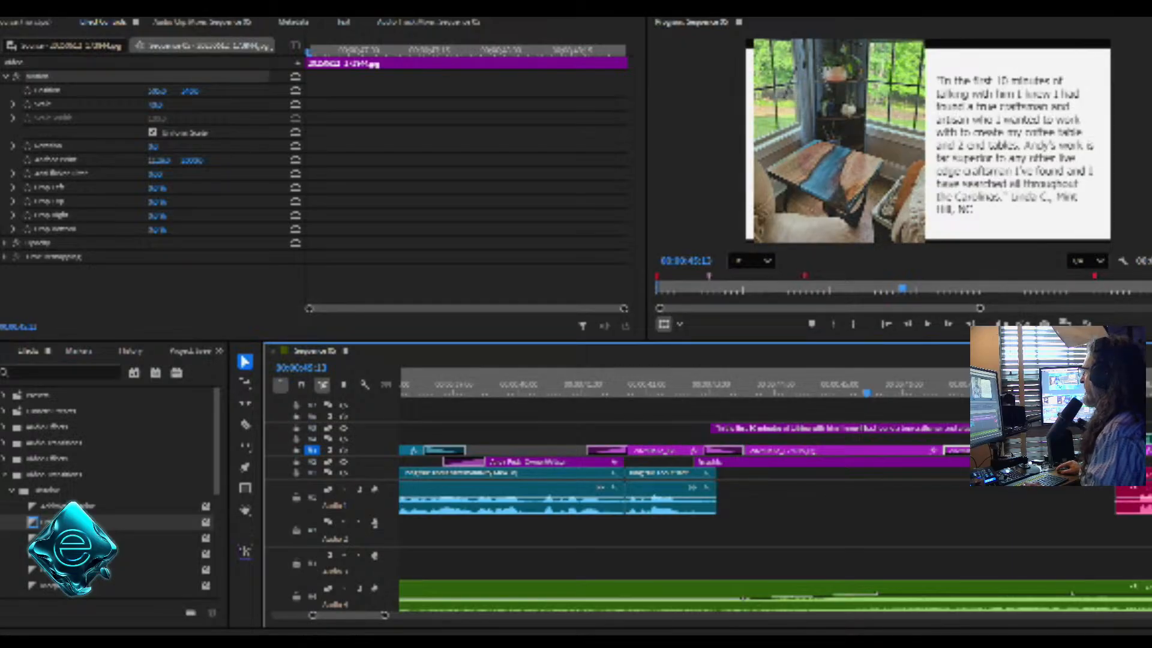
Widen the Properties panel and select the last text layer of the title graphic that follows the first testimonial
left_click_drag(1151, 180, 1091, 180)
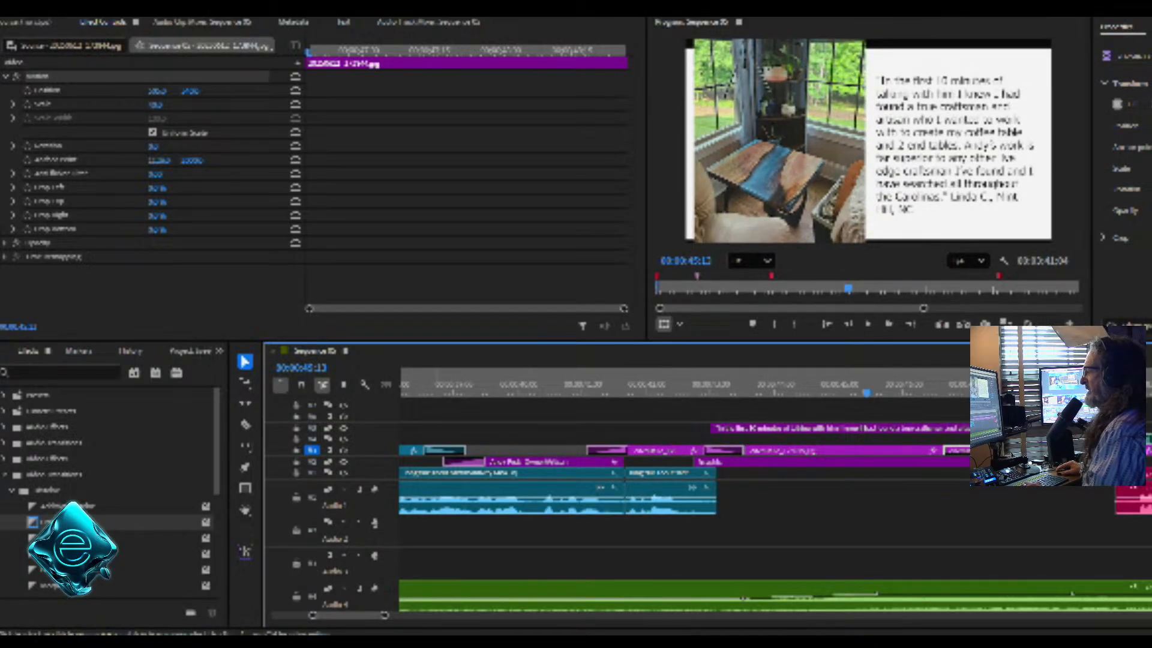
left_click(410, 391)
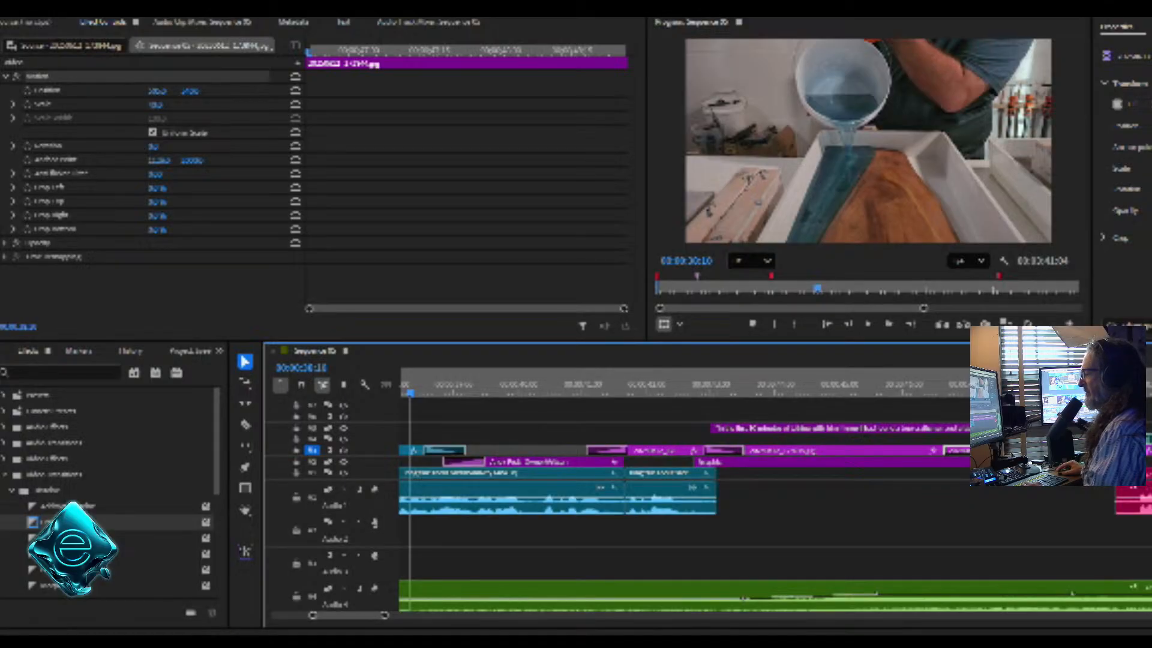
left_click_drag(312, 615, 278, 615)
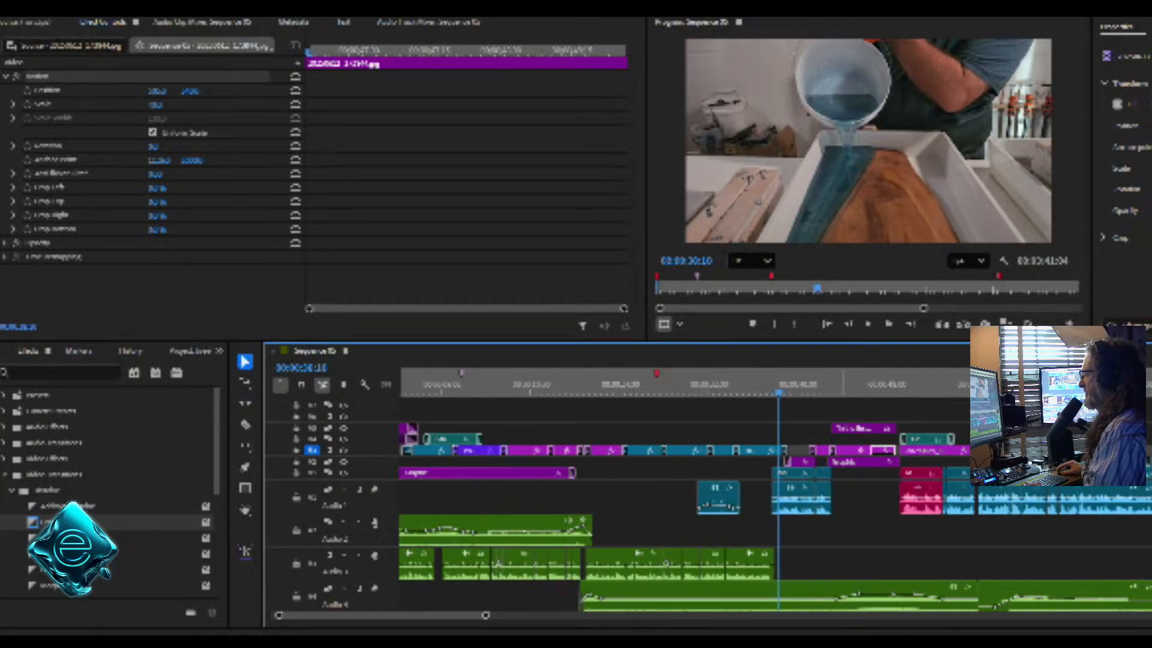
left_click(927, 438)
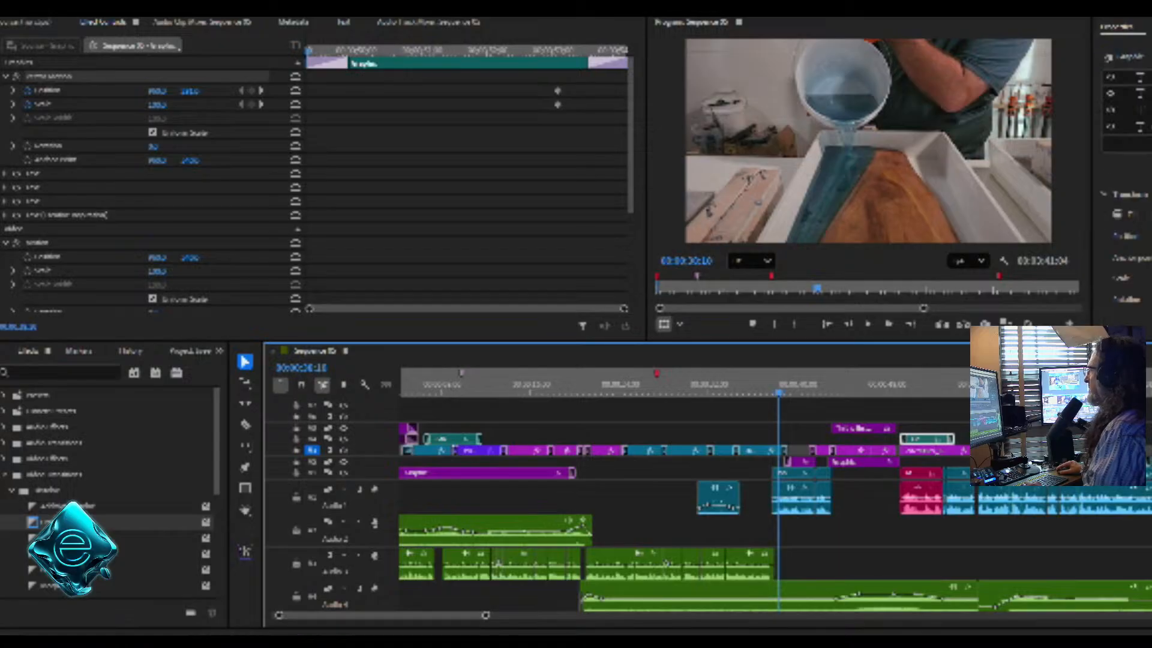
left_click(1125, 126)
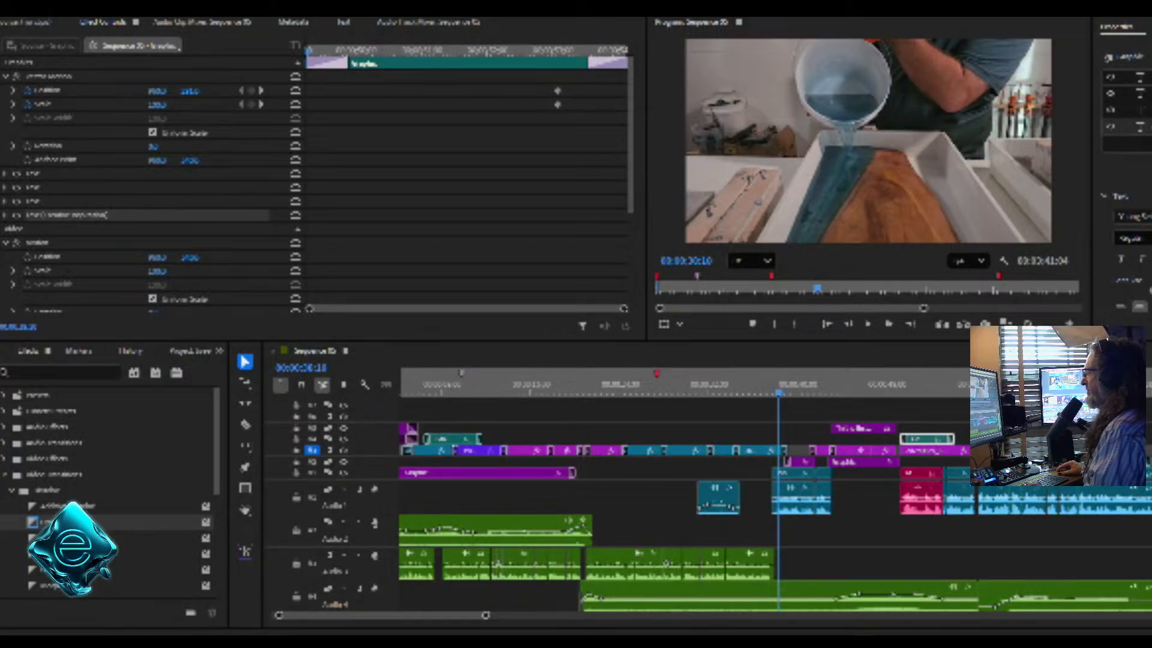
Play back from the start of the interview through the coffee-table photo into the first testimonial
key("space")
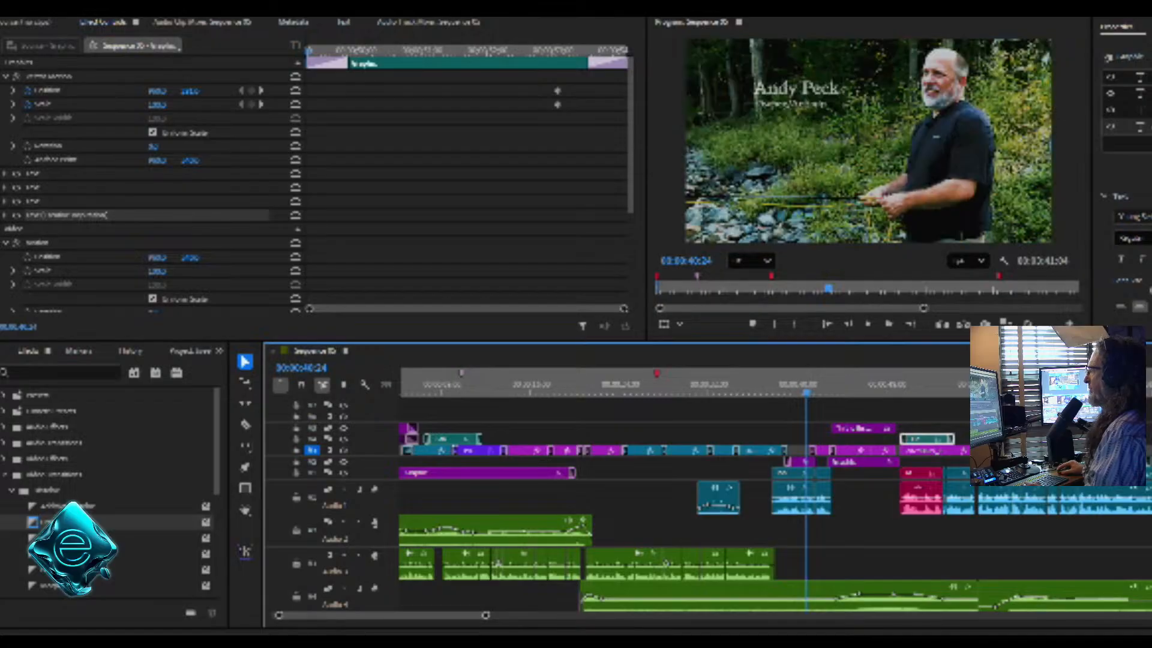
key("=")
key("=")
key("=")
key("=")
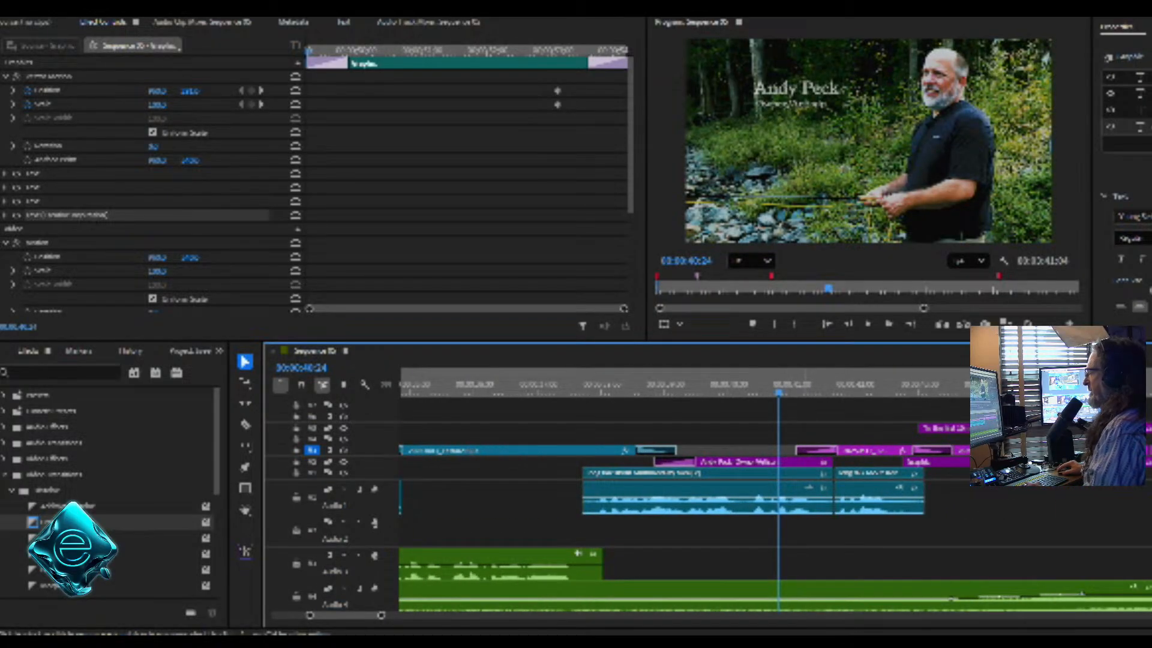
key("space")
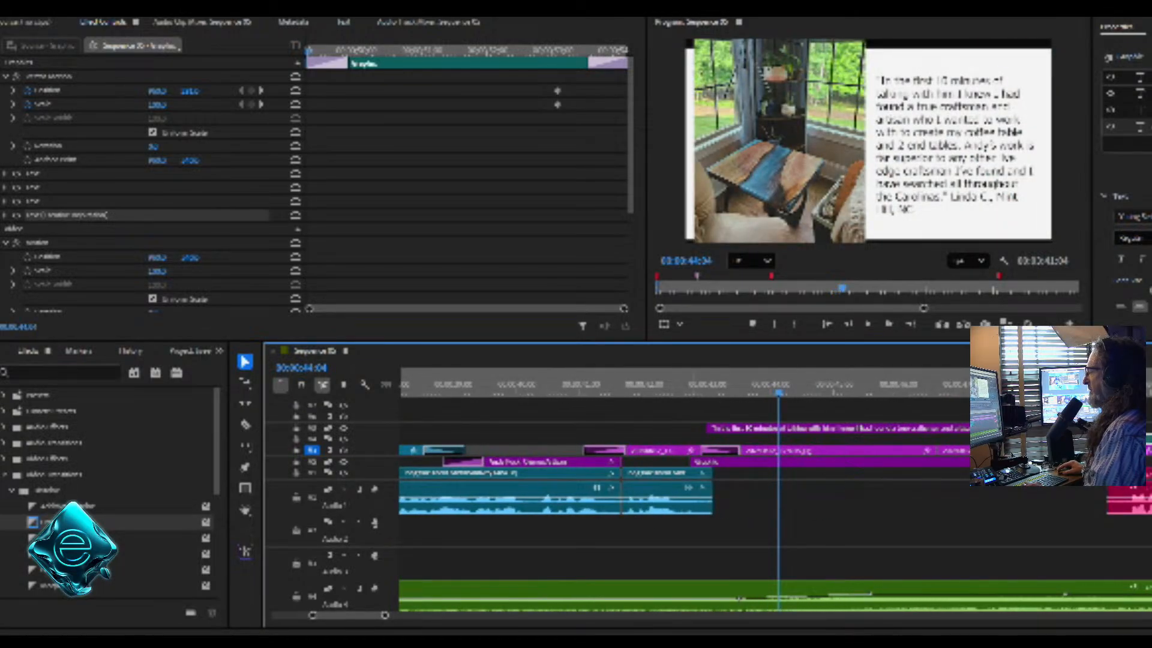
Examine the dissolve from the coffee-table photo into the first testimonial frame by frame
left_click_drag(778, 392, 730, 393)
key("Left")
key("Left")
key("Left")
key("Left")
key("Left")
key("Left")
key("Left")
key("Left")
key("Left")
key("Left")
key("Left")
key("Left")
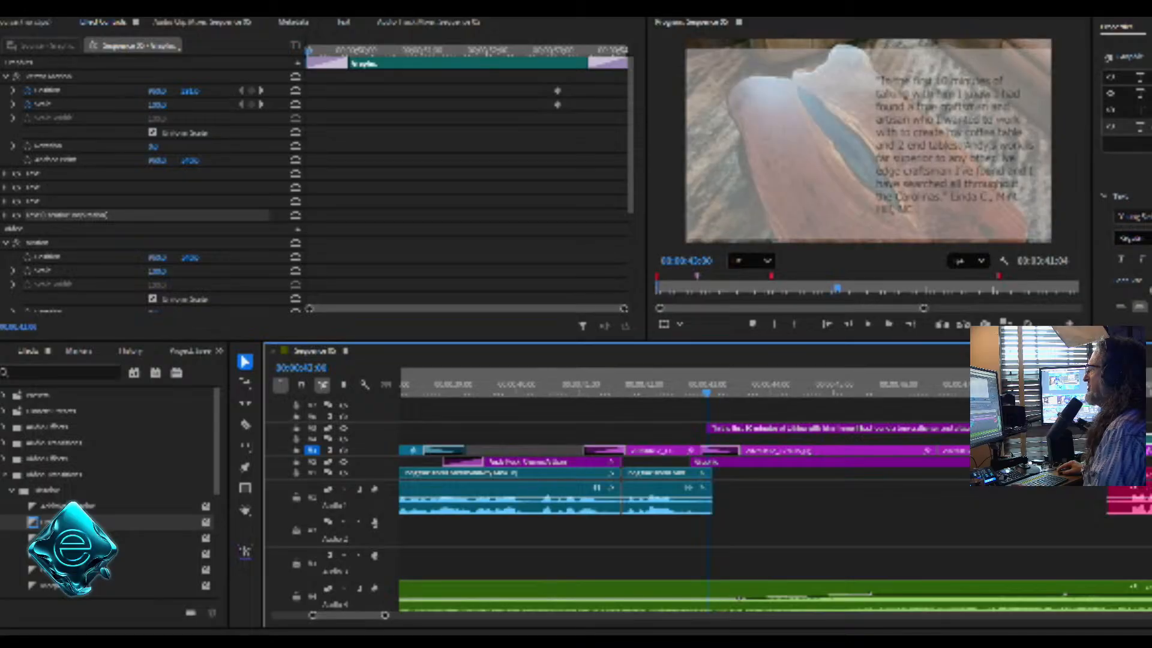
key("Right")
key("Right")
key("Right")
key("Right")
key("Right")
key("Right")
key("Right")
key("Right")
key("Right")
key("Right")
key("Right")
key("Right")
key("Right")
key("Right")
key("Right")
key("Right")
key("Right")
key("Right")
key("Right")
key("Right")
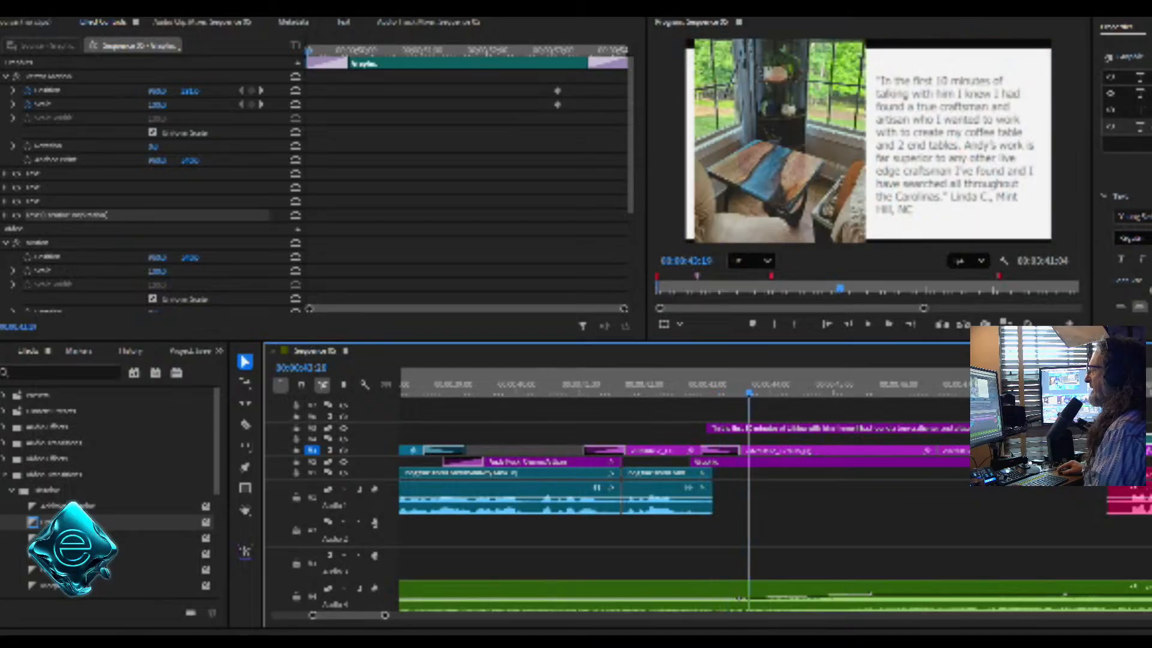
key("Left")
key("Left")
key("Left")
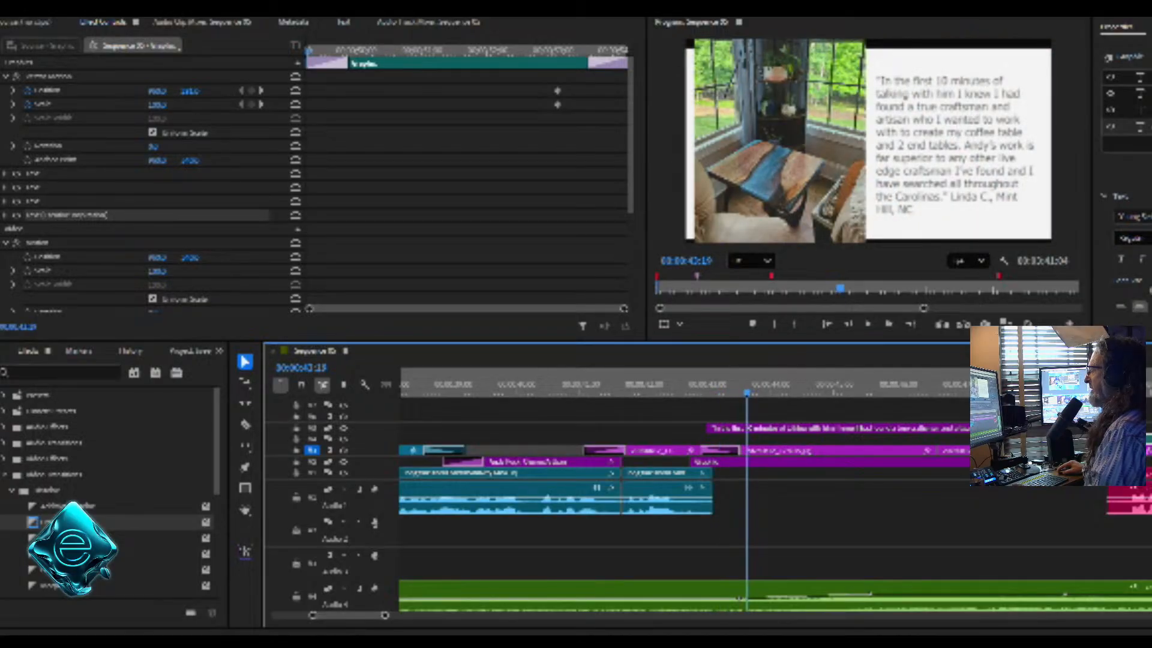
Add a 20-frame Cross Dissolve at the cut between the coffee-table photo and the end-table photo
left_click_drag(66, 522, 740, 450)
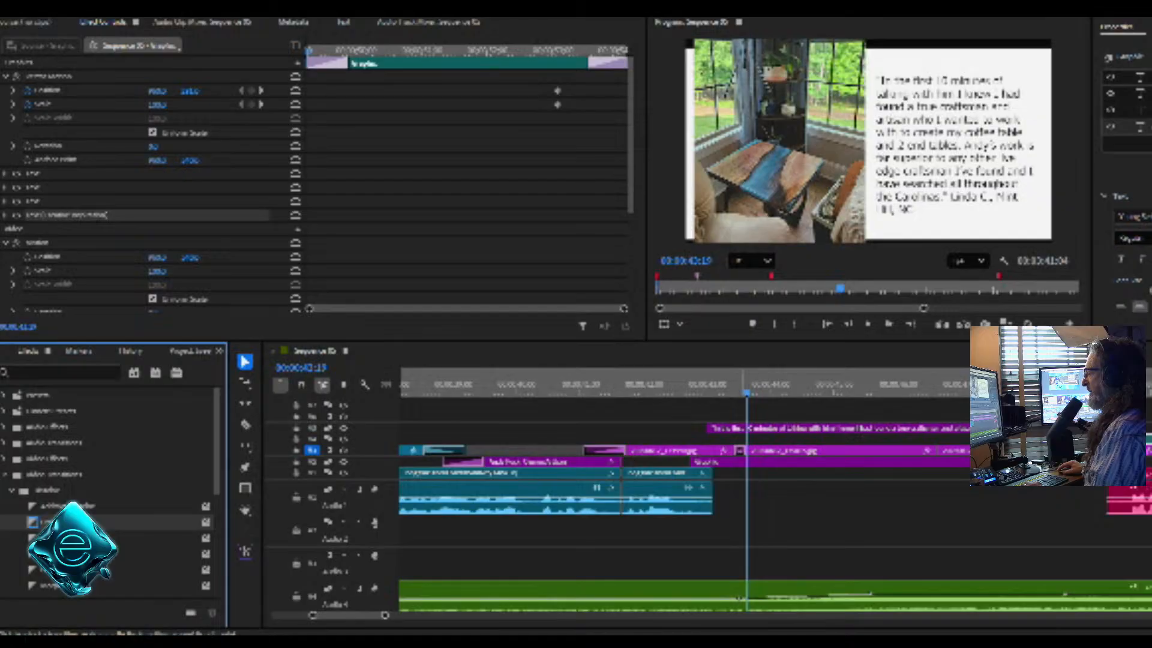
double_click(740, 449)
left_click(629, 296)
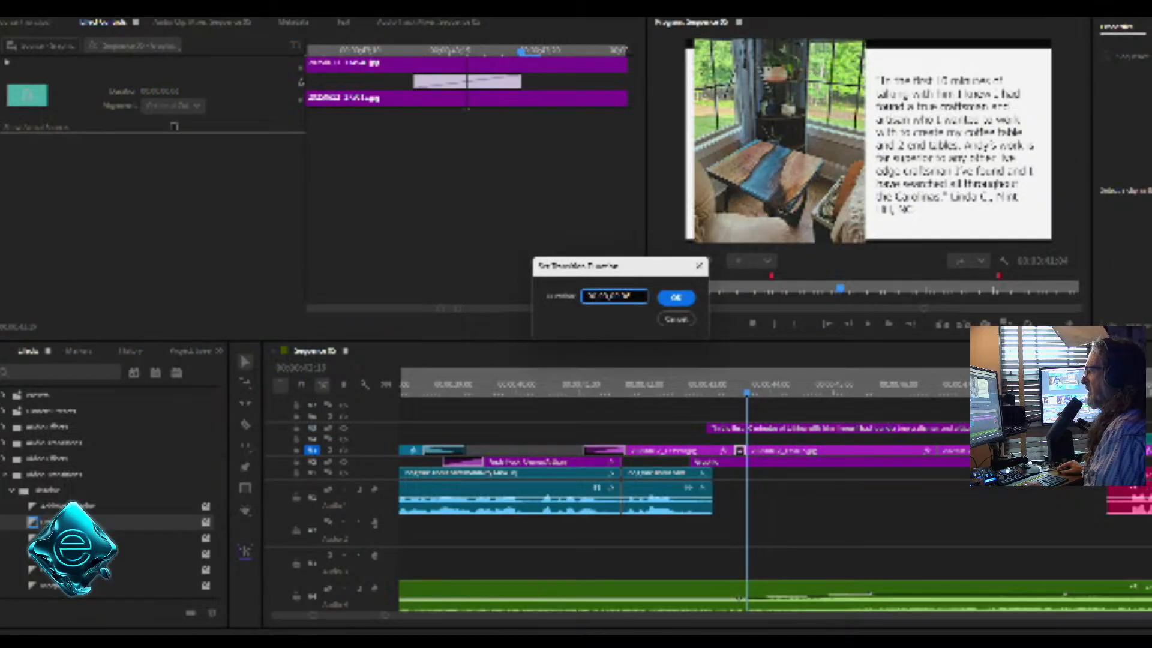
key("Return")
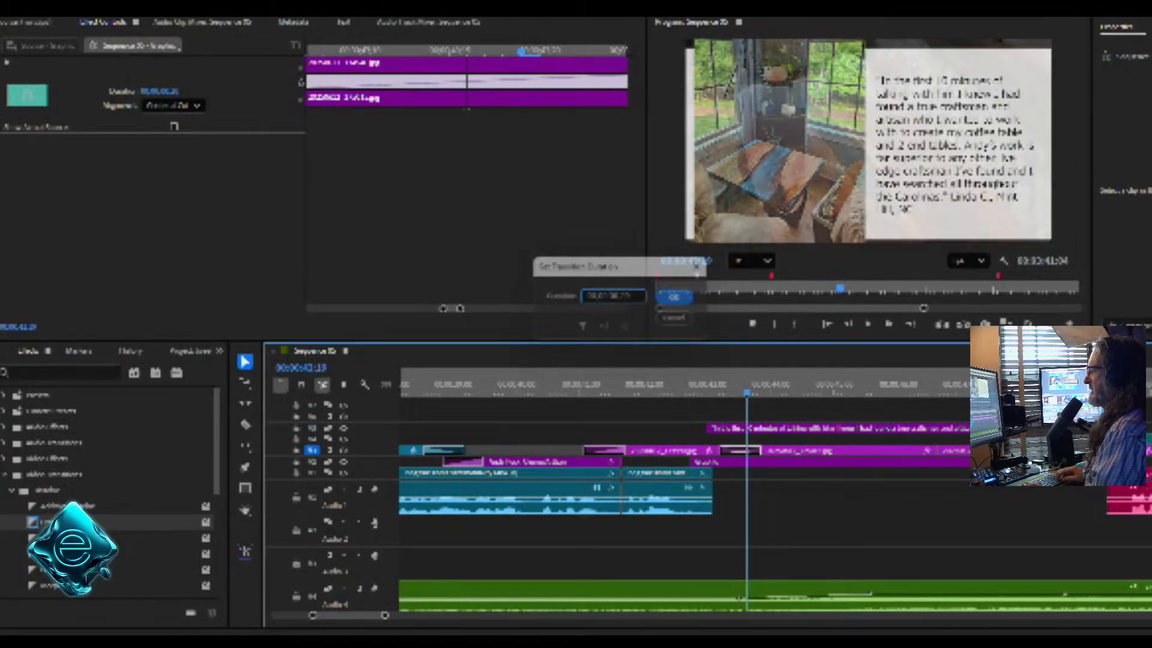
Add a 20-frame Cross Dissolve to the start of the testimonial's white background graphic and play the transition
key("shift+7")
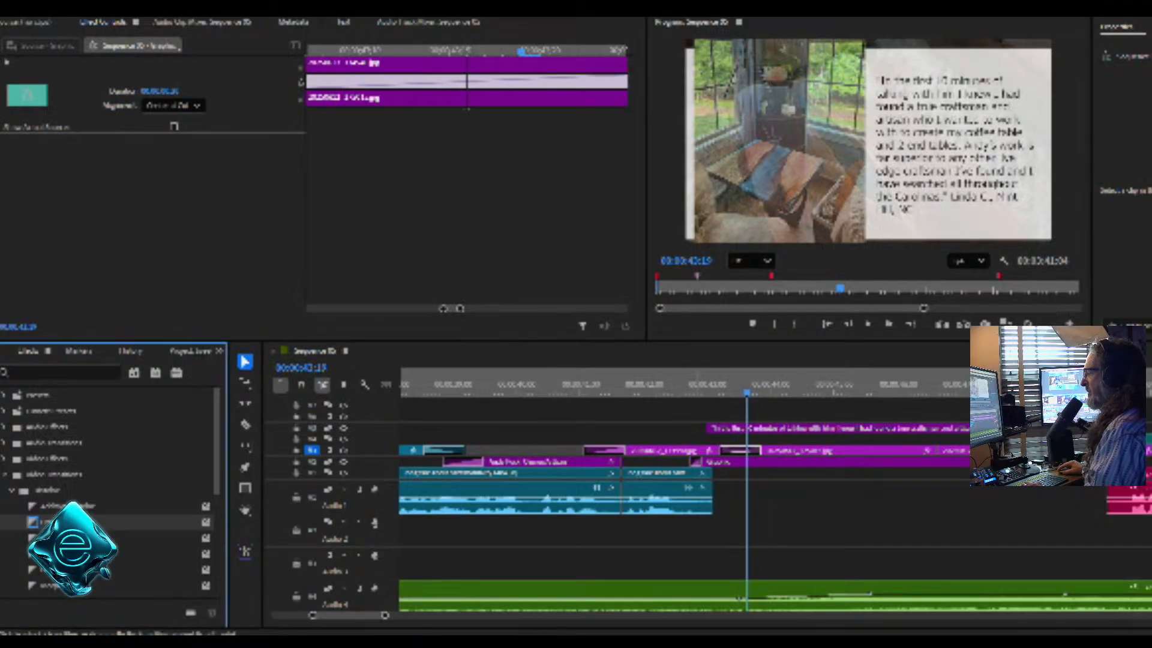
double_click(696, 462)
left_click(629, 296)
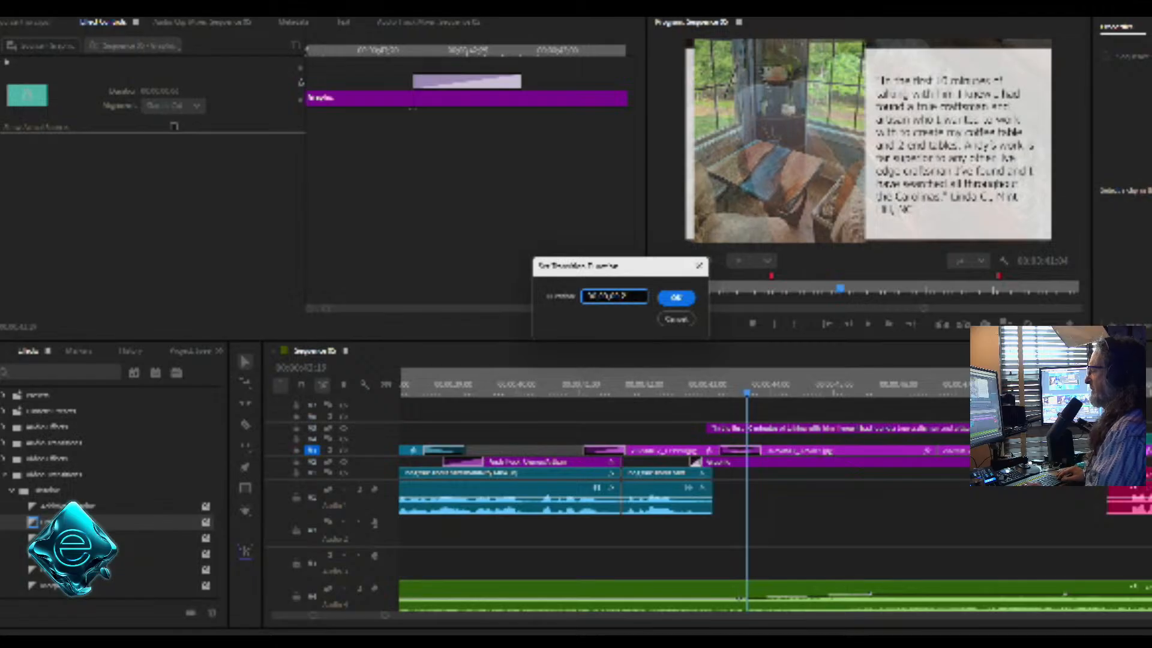
key("Return")
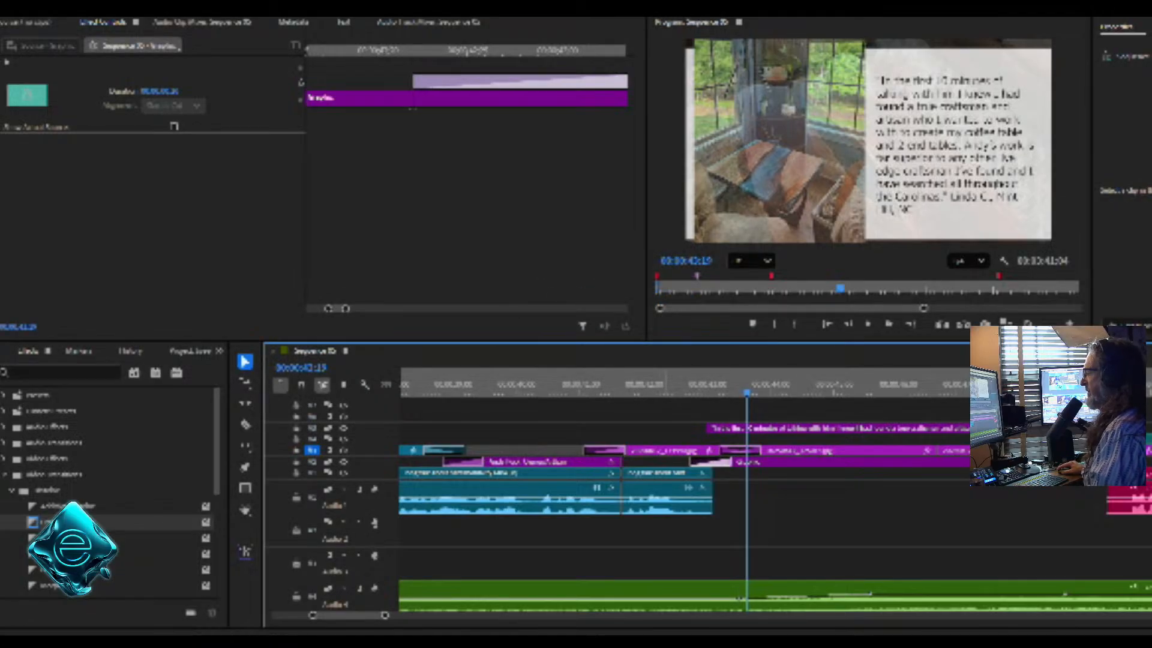
left_click(665, 384)
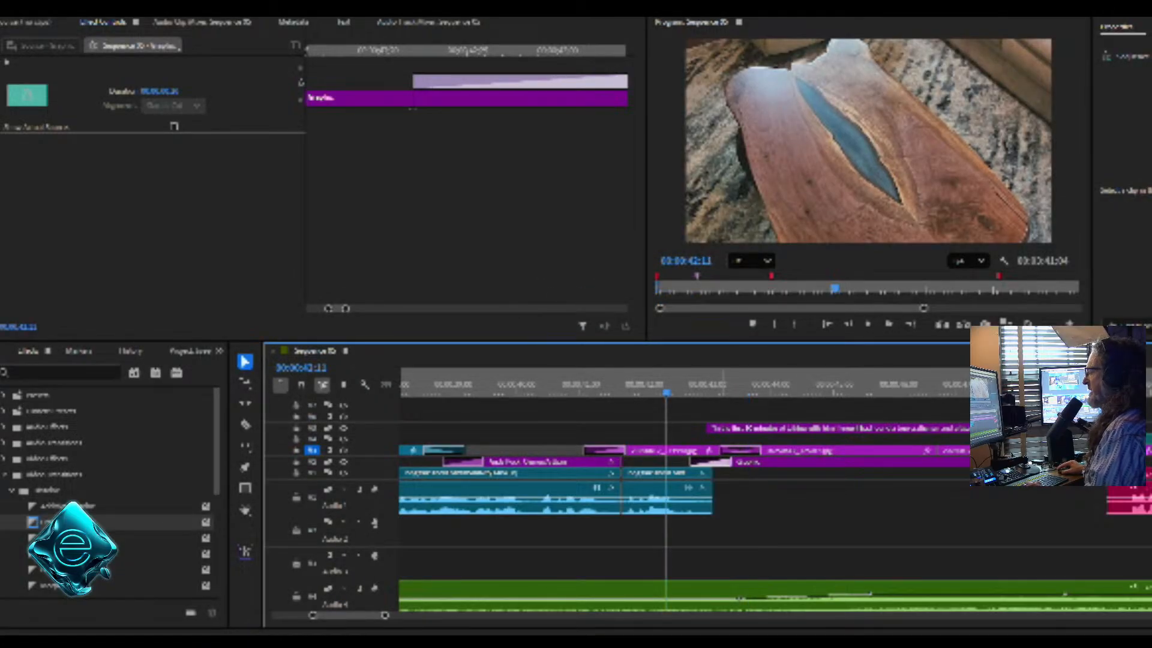
key("space")
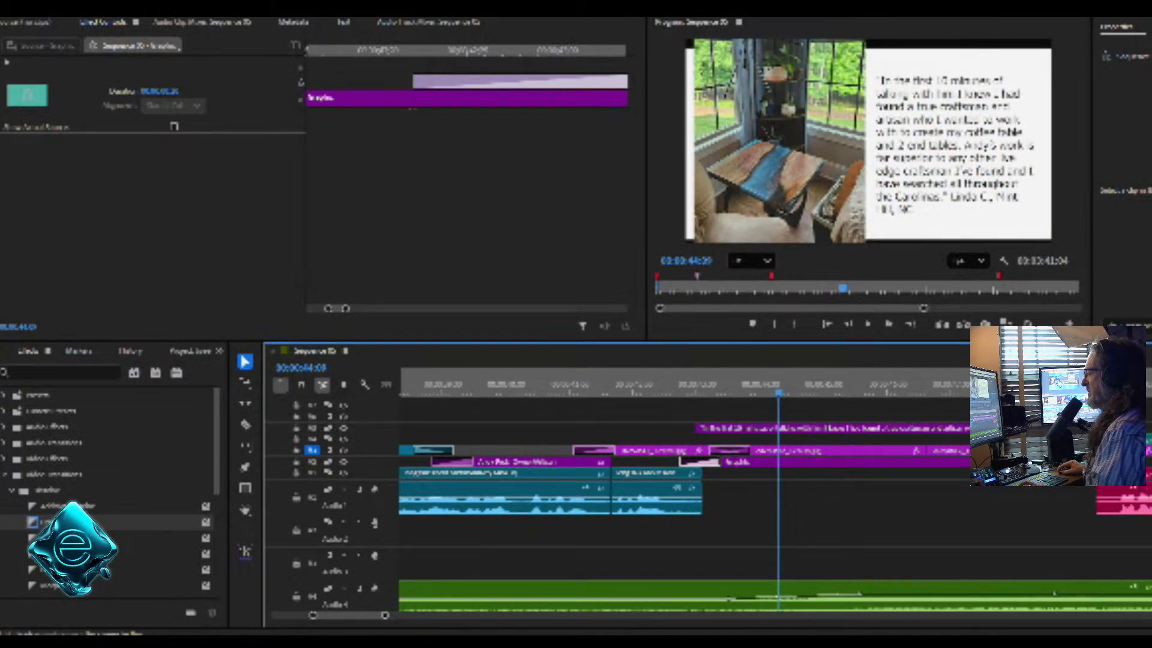
Shift the music's rise earlier to the end of the interview and play back from the interview into the first testimonial
left_click(692, 599)
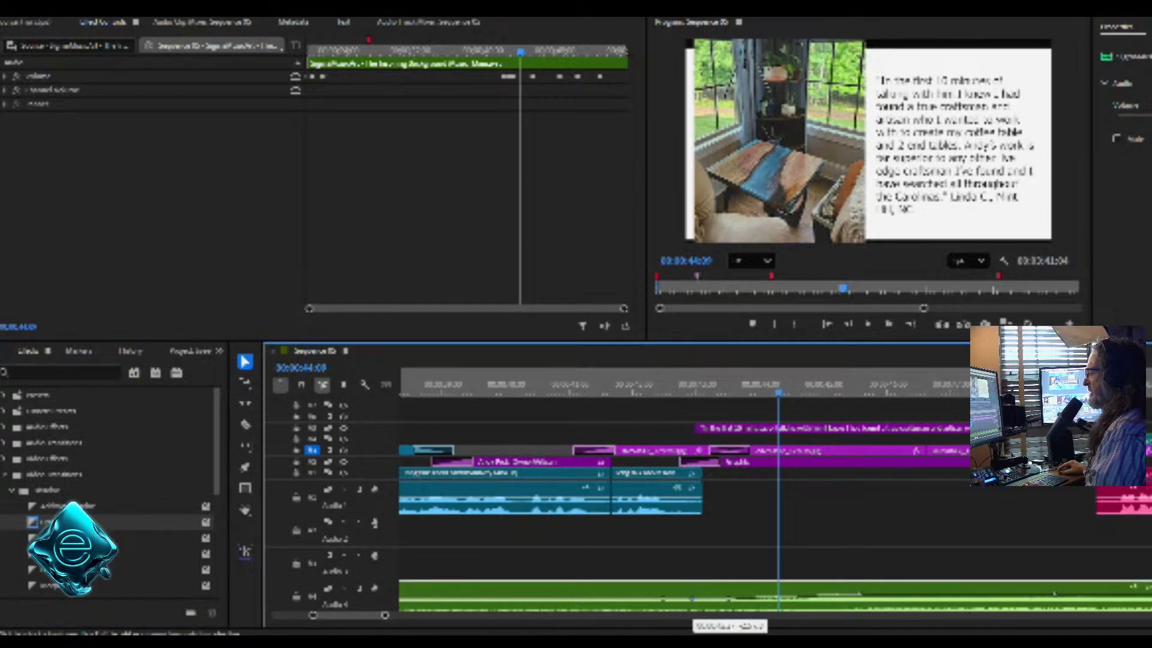
left_click_drag(693, 598, 727, 591)
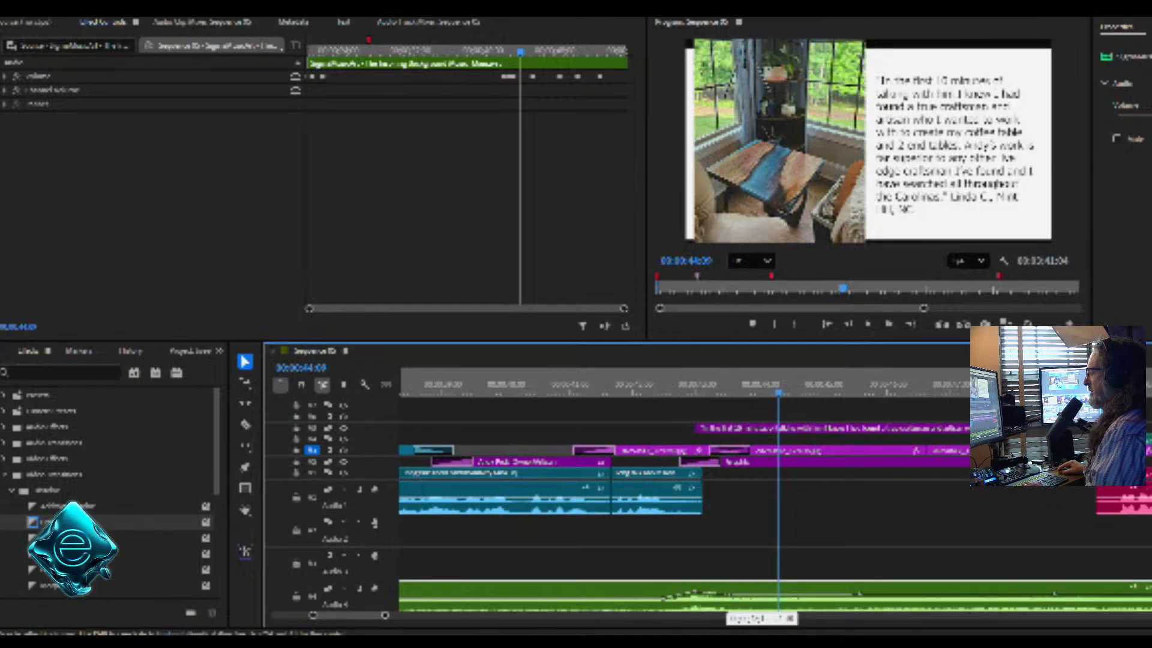
left_click(618, 495)
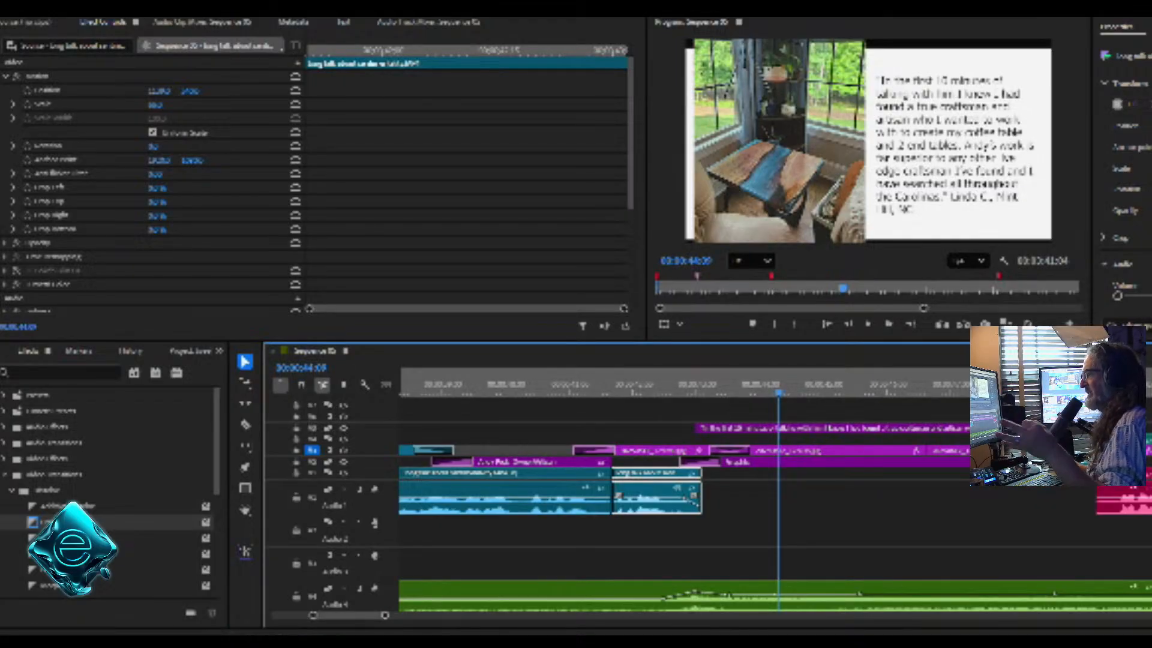
left_click_drag(543, 384, 499, 384)
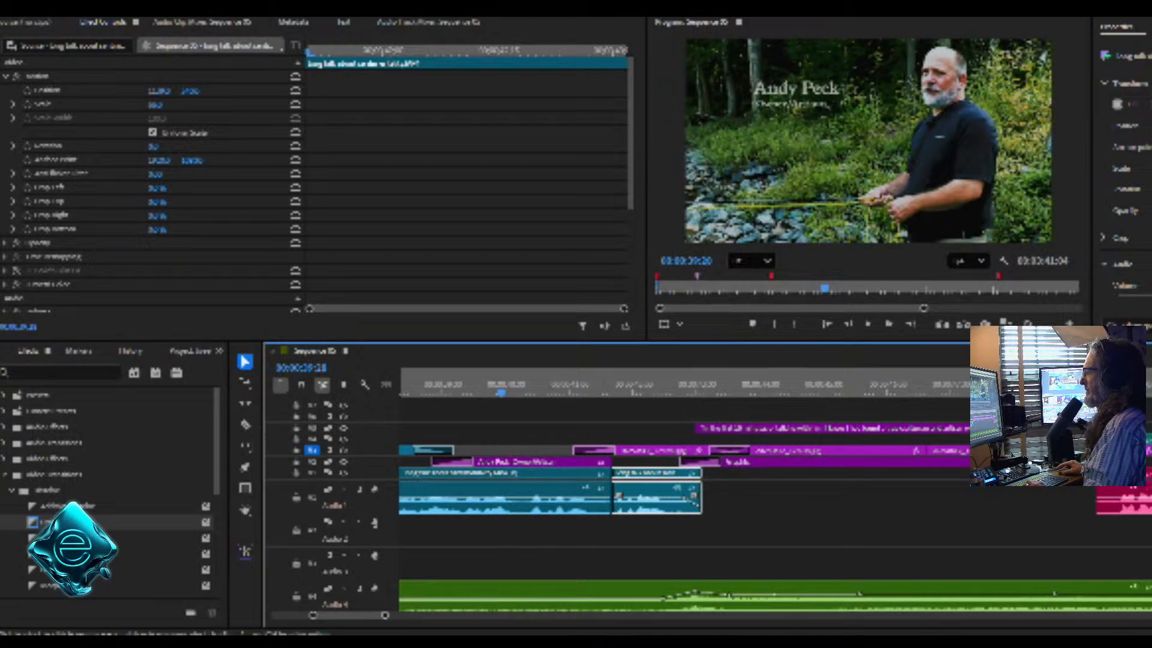
key("space")
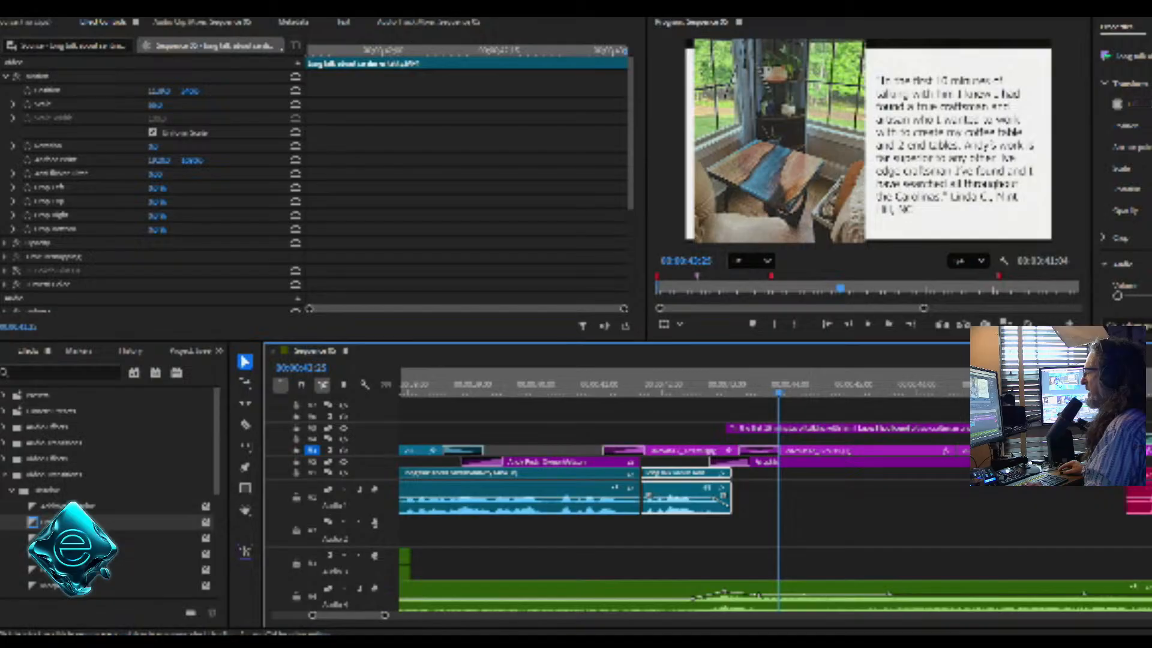
Enlarge the testimonial's white background graphic so that it fills the whole frame
left_click(840, 461)
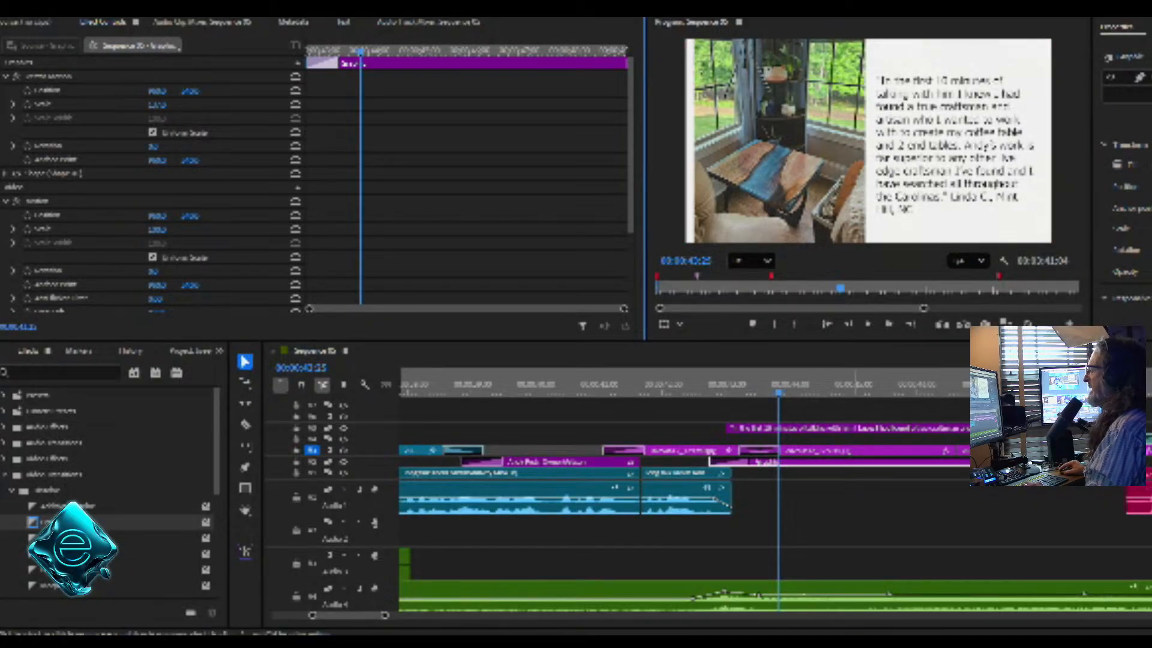
mouse_move(778, 391)
left_mouse_down()
mouse_move(745, 391)
mouse_move(788, 391)
left_mouse_up()
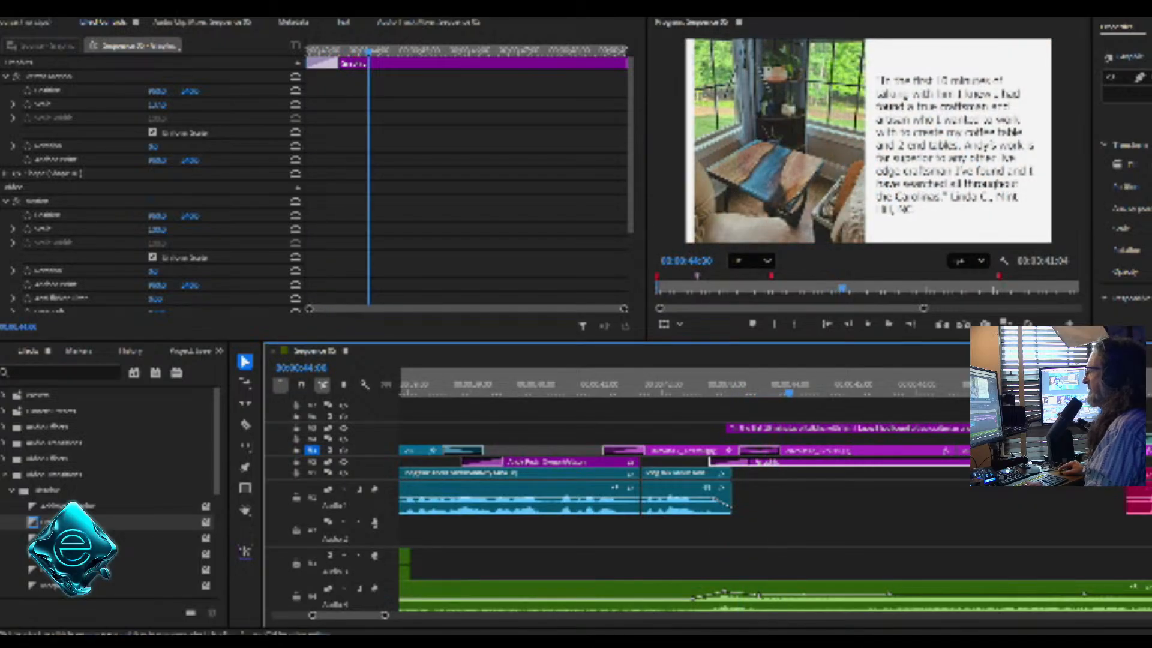
Scale the testimonial's end-table photo to 52, set its horizontal position to 577 and crop its right side by 15%
left_click(852, 450)
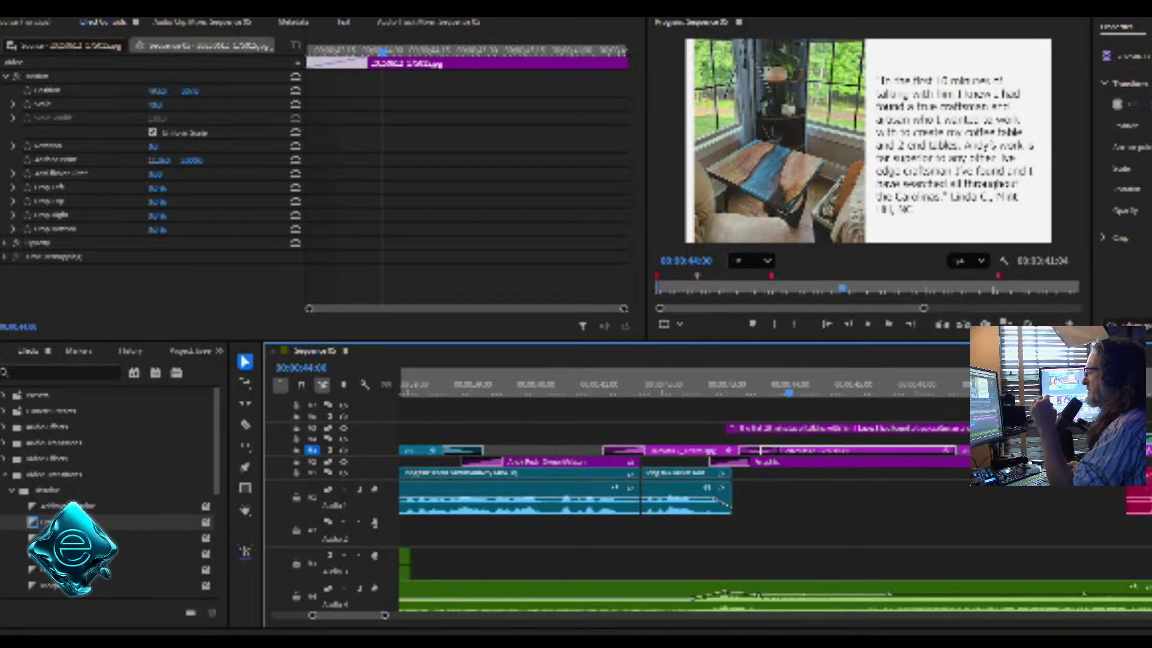
left_click_drag(865, 120, 877, 120)
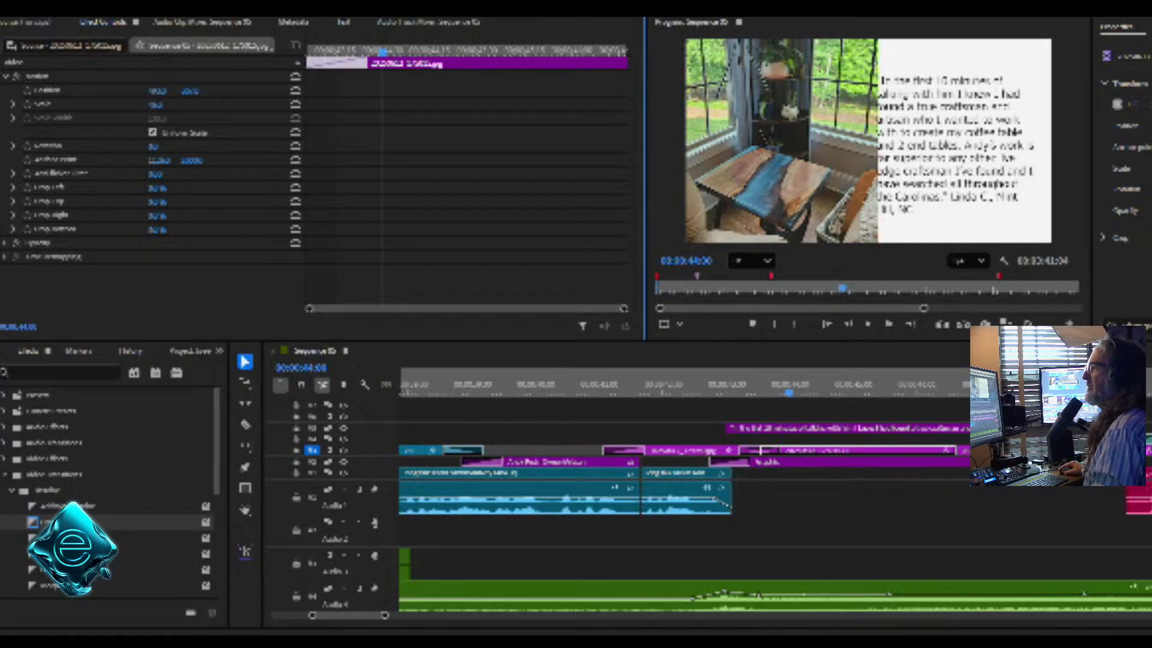
key("j")
key("k")
key("space")
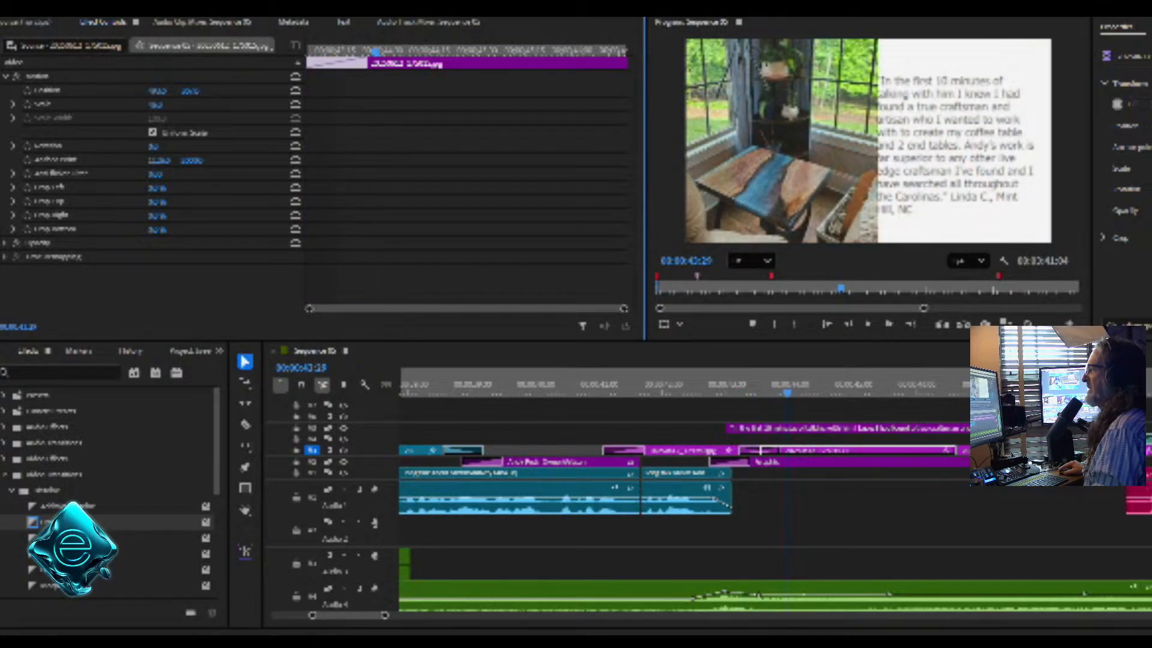
mouse_move(375, 52)
left_mouse_down()
mouse_move(327, 52)
mouse_move(430, 52)
mouse_move(304, 52)
mouse_move(372, 51)
left_mouse_up()
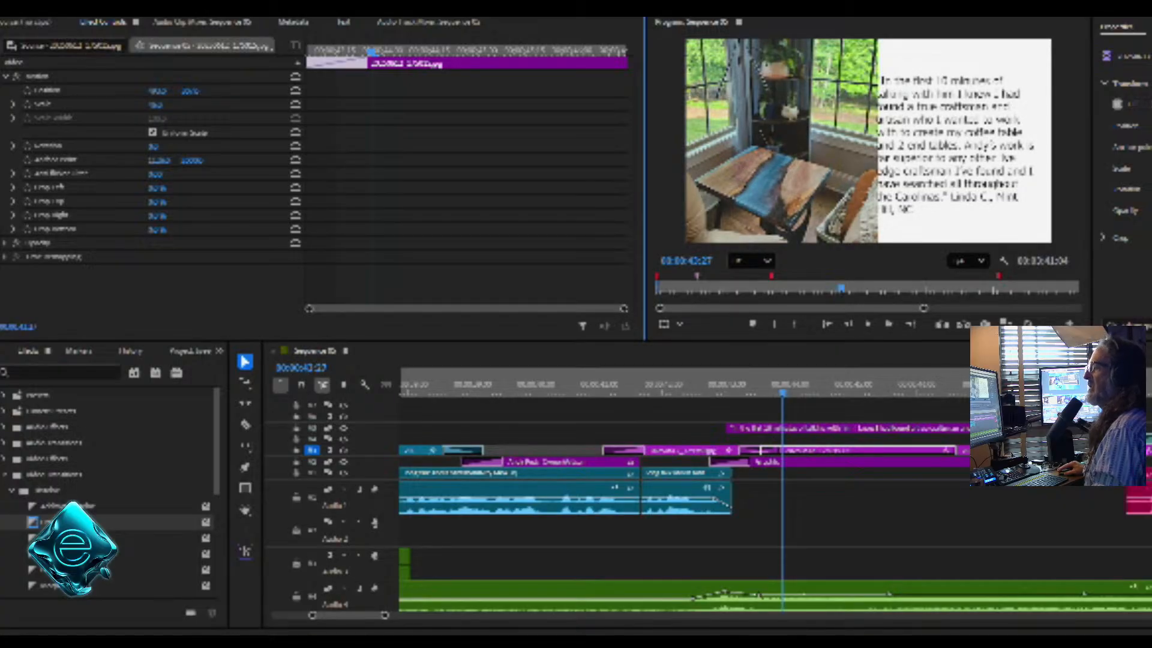
left_click_drag(155, 104, 208, 90)
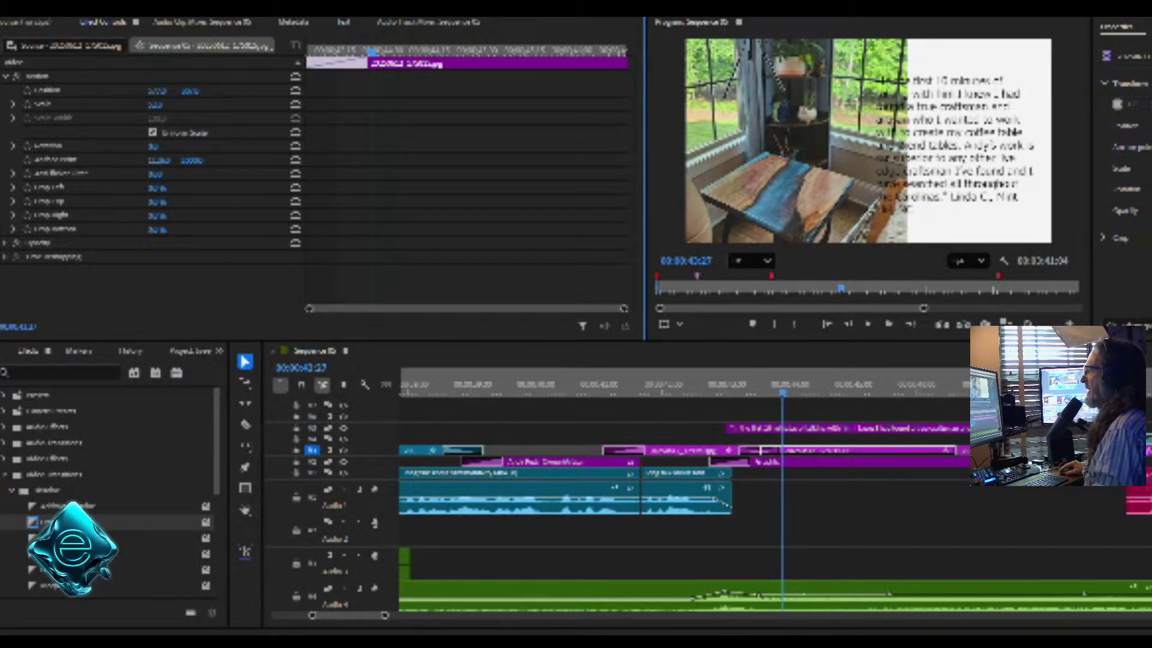
mouse_move(157, 215)
left_mouse_down()
mouse_move(179, 215)
mouse_move(165, 215)
left_mouse_up()
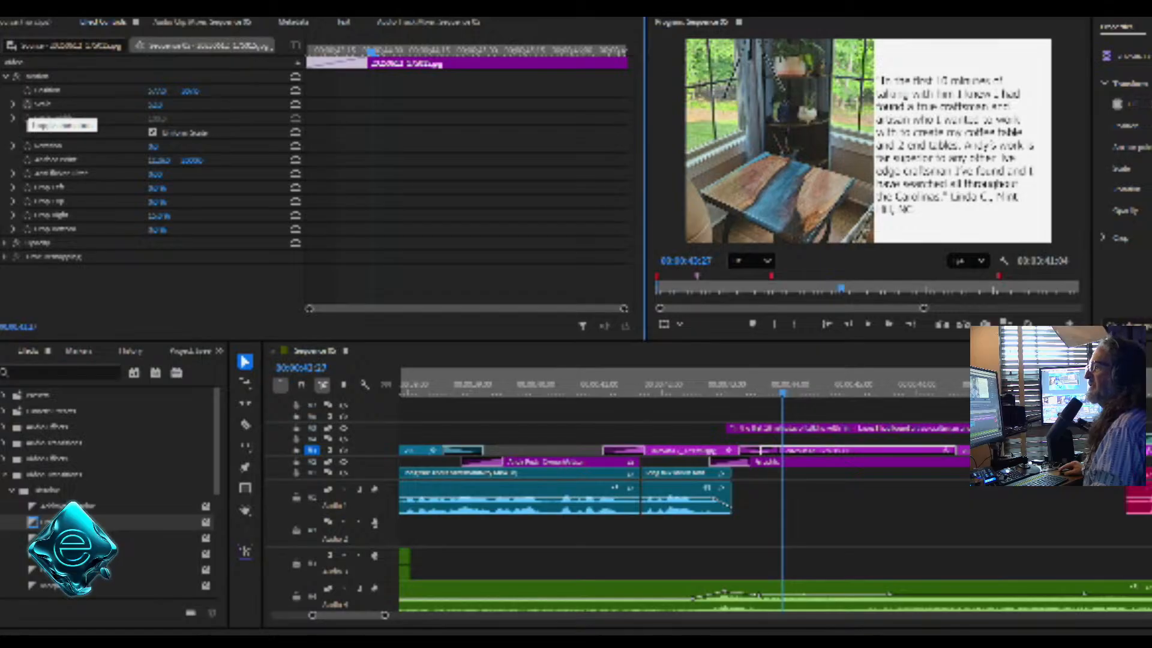
Enable Position and Scale keyframing on the end-table photo and move the first keyframes to the clip's start
left_click(28, 103)
left_click(28, 90)
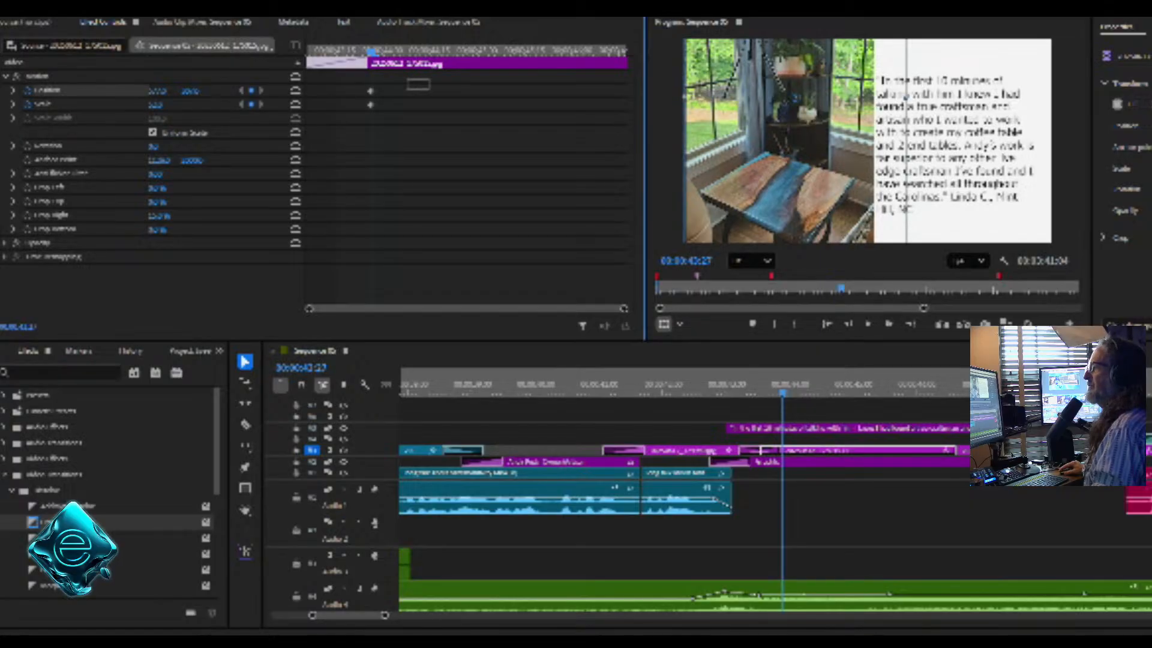
left_click_drag(370, 90, 306, 91)
left_click_drag(371, 52, 307, 52)
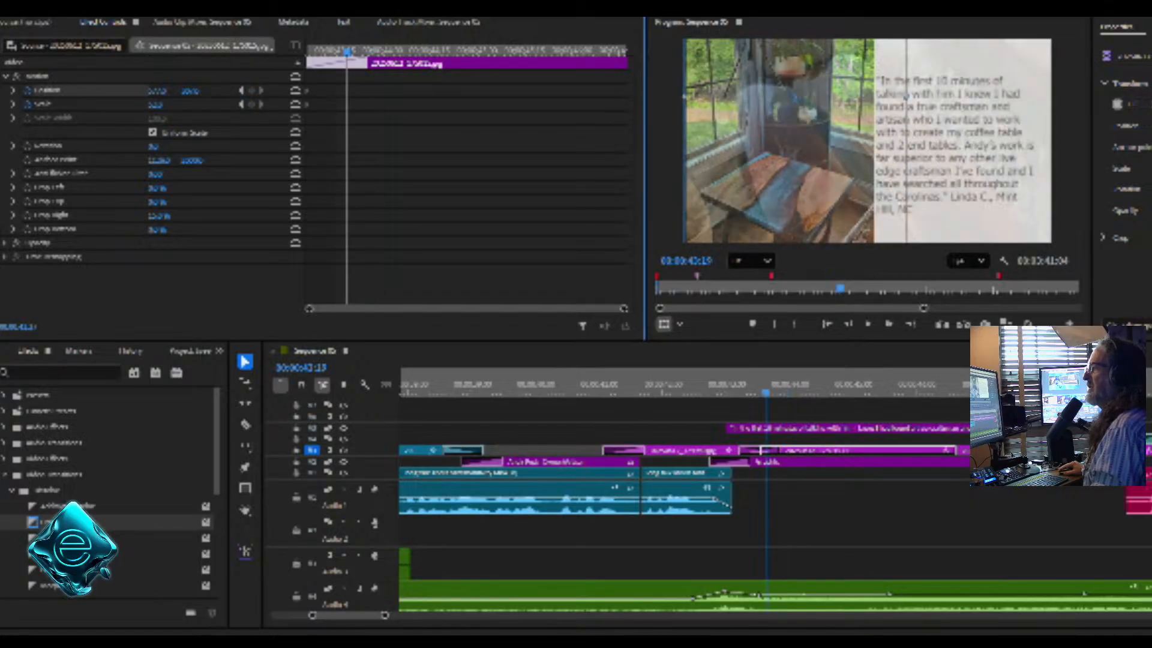
Add second Position and Scale keyframes to the end-table photo, raise the picture there and move the pair to the clip's end
key("space")
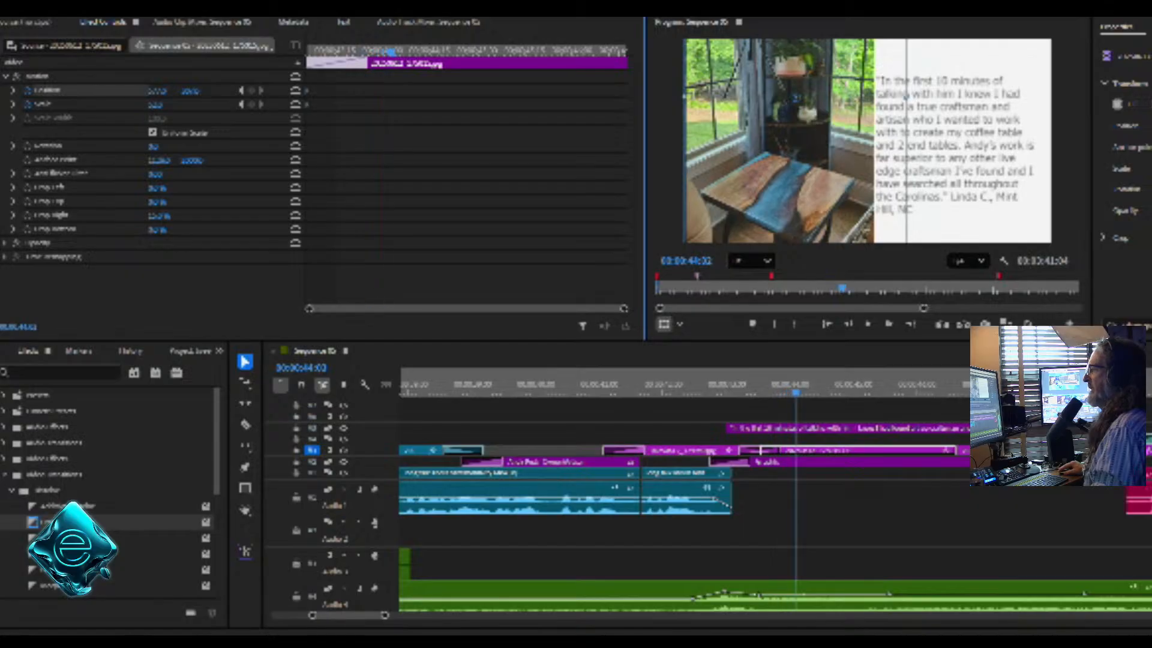
left_click(251, 90)
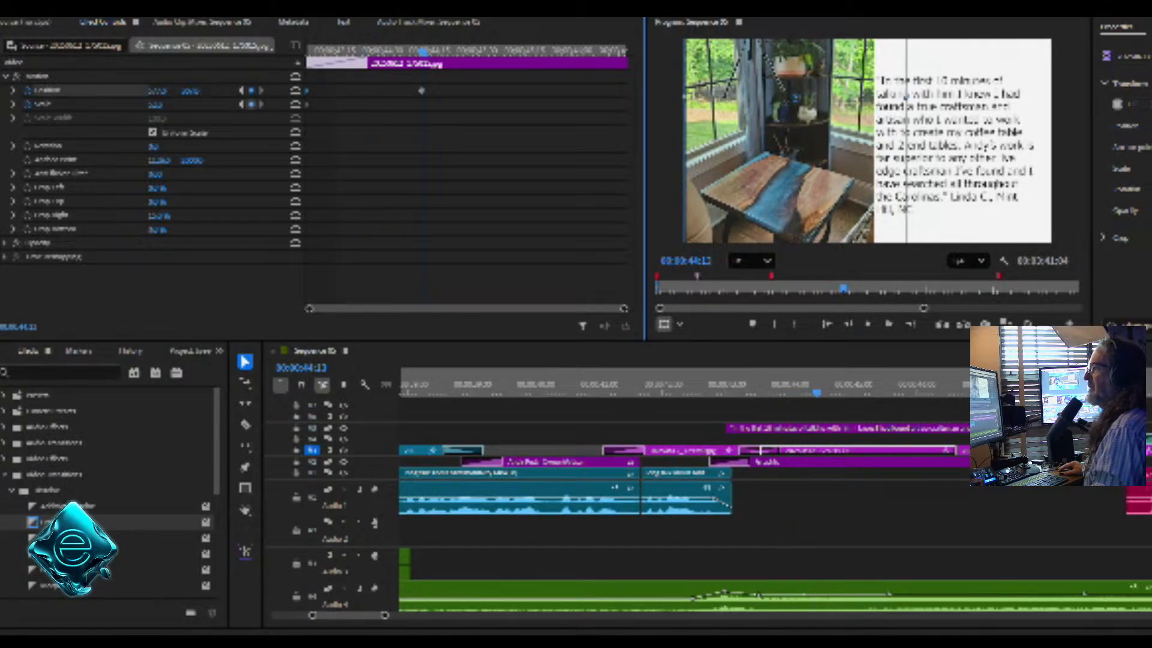
left_click(252, 105)
left_click_drag(189, 91, 76, 91)
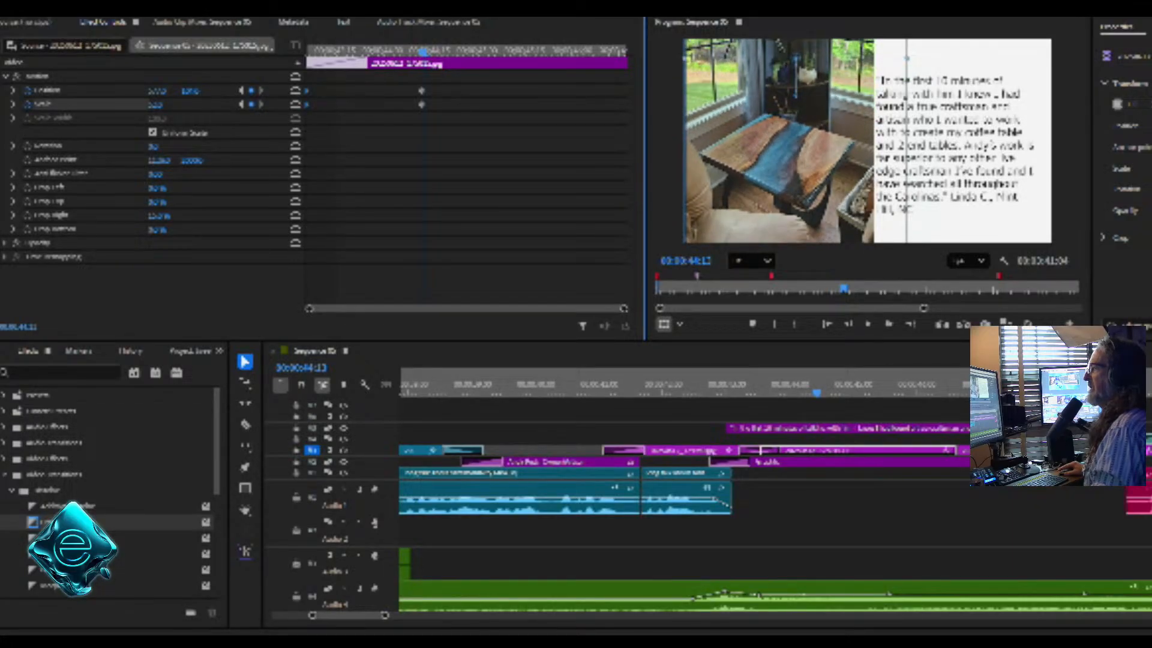
left_click_drag(400, 83, 627, 104)
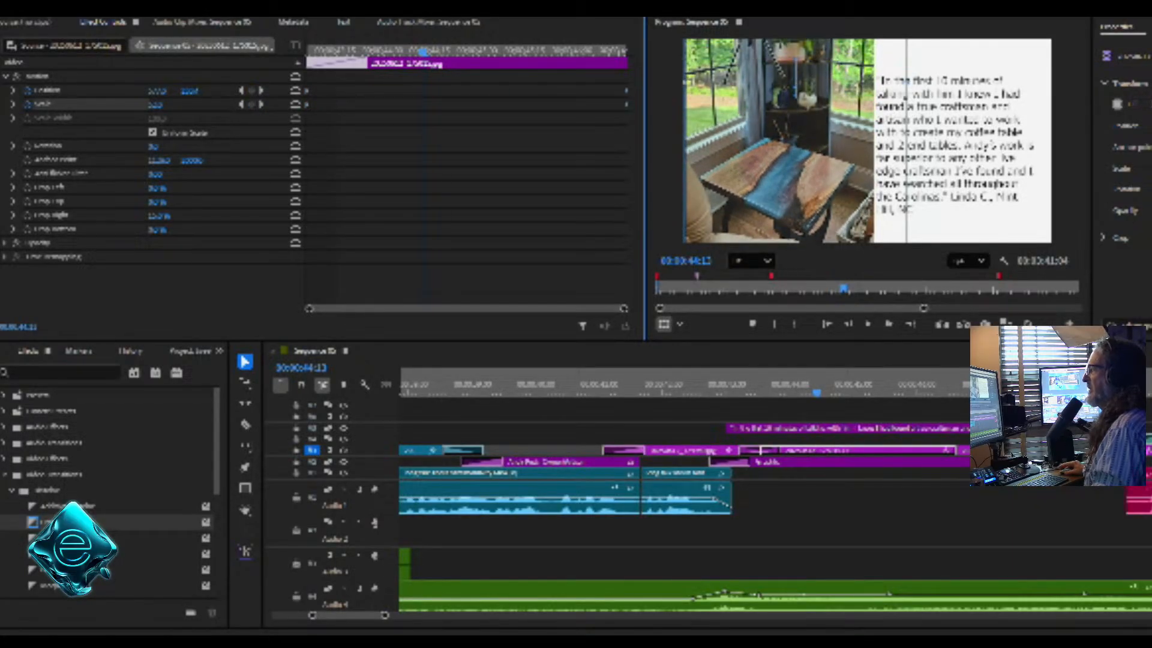
Play back the animated end-table photo and roll its cut to the following photo slightly earlier
left_click(661, 385)
key("space")
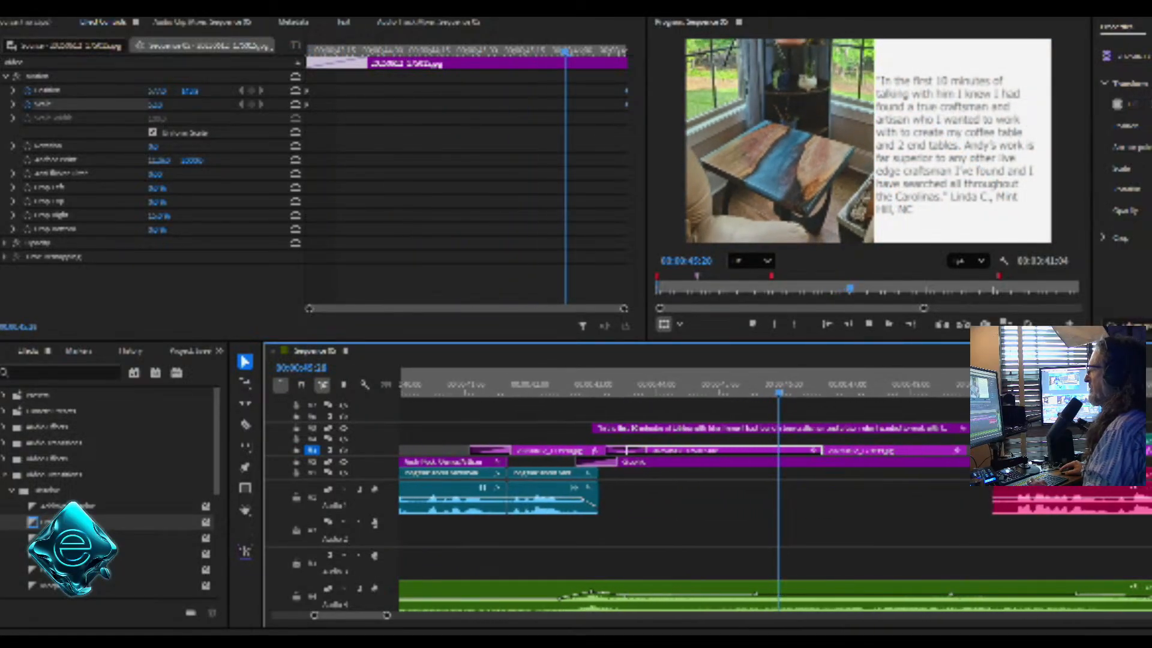
key("space")
left_click_drag(812, 450, 805, 450)
key("space")
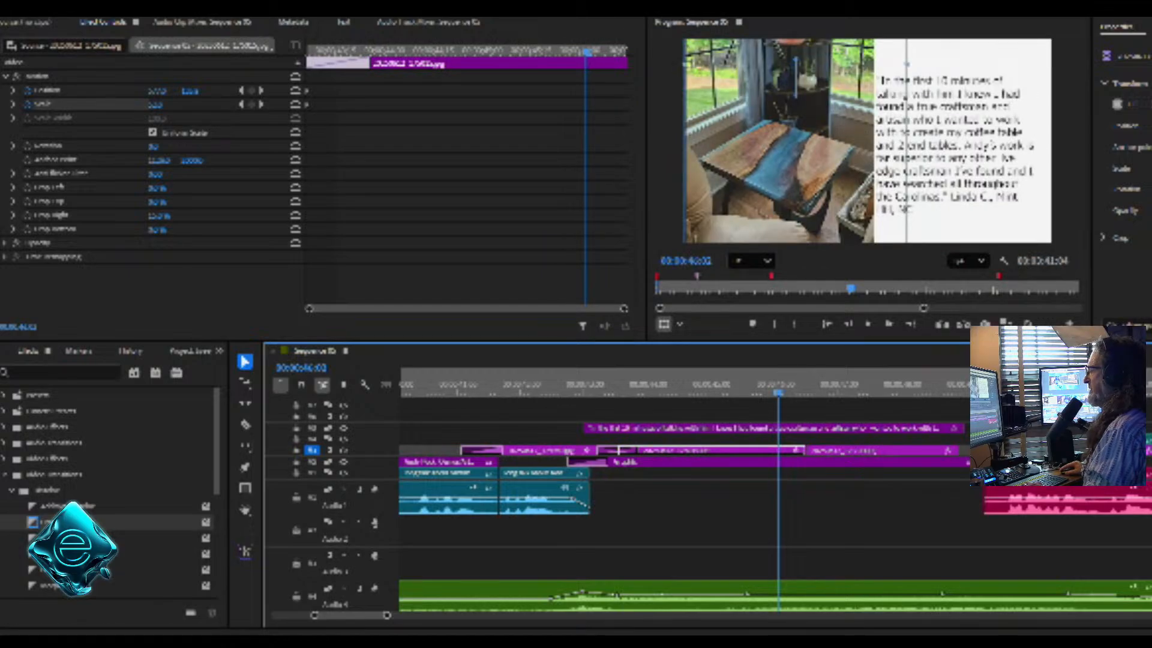
key("space")
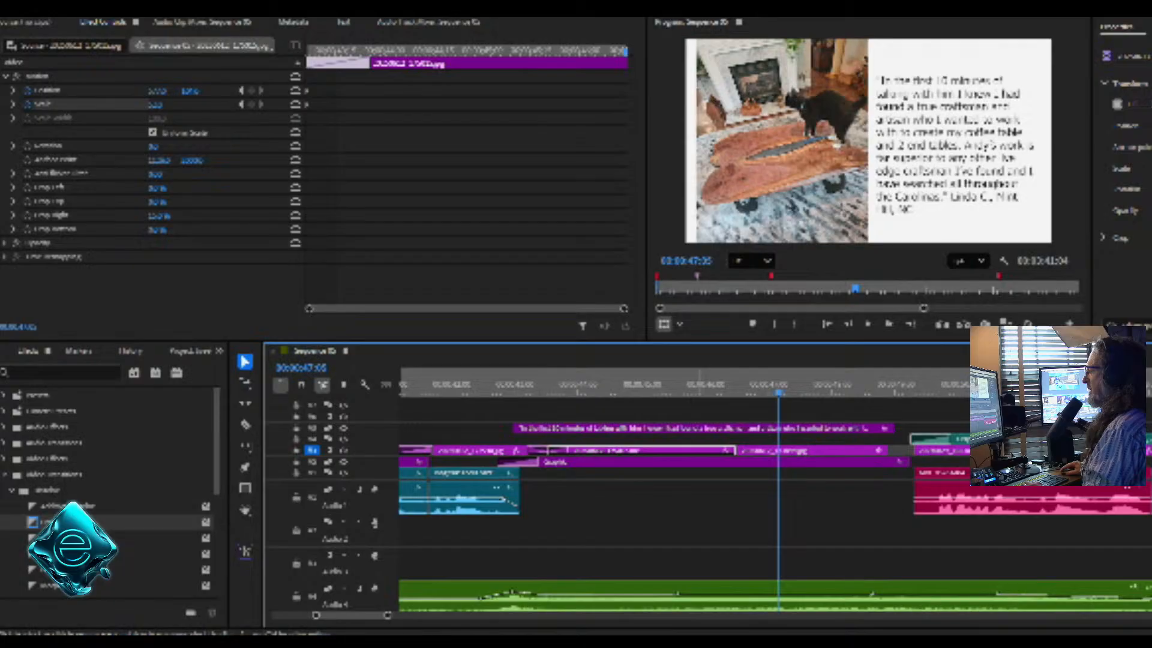
Paste the end-table photo's Motion attributes onto the following photo of the table with the cat and play it back
right_click(693, 450)
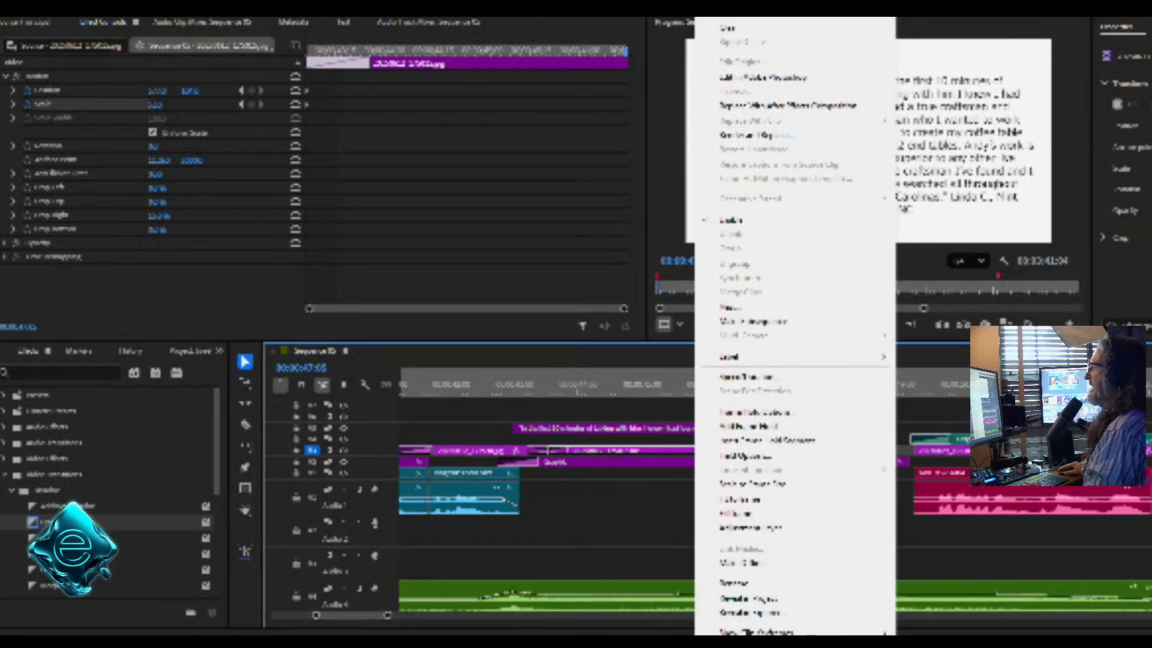
key("Escape")
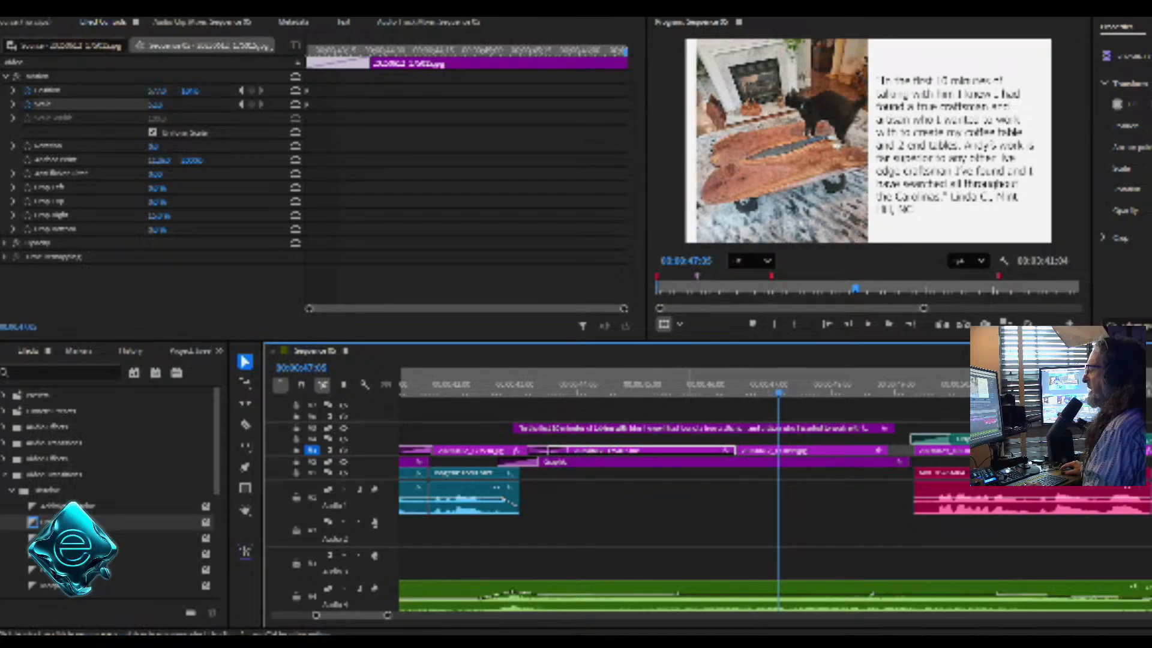
right_click(780, 449)
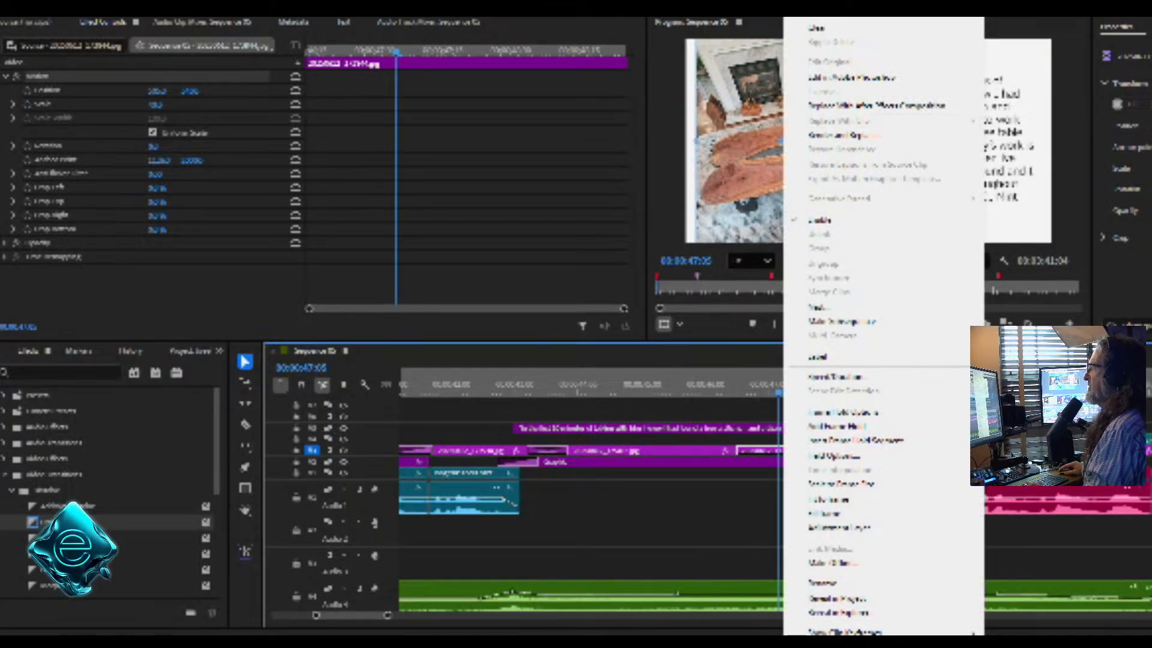
key("ctrl+alt+v")
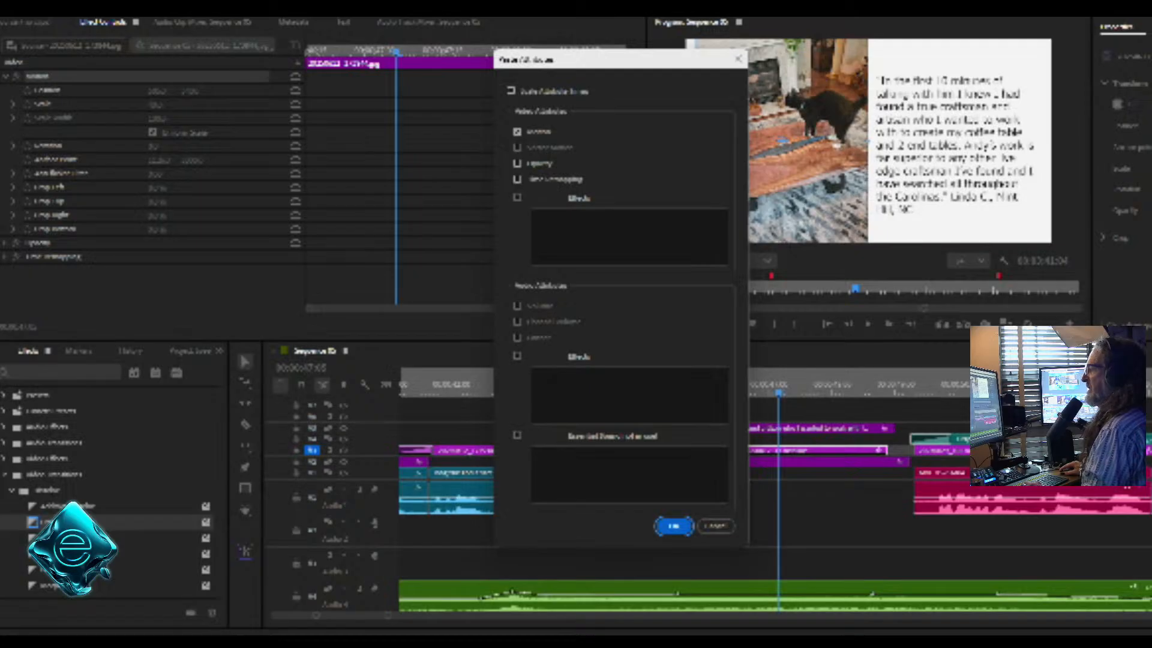
key("Return")
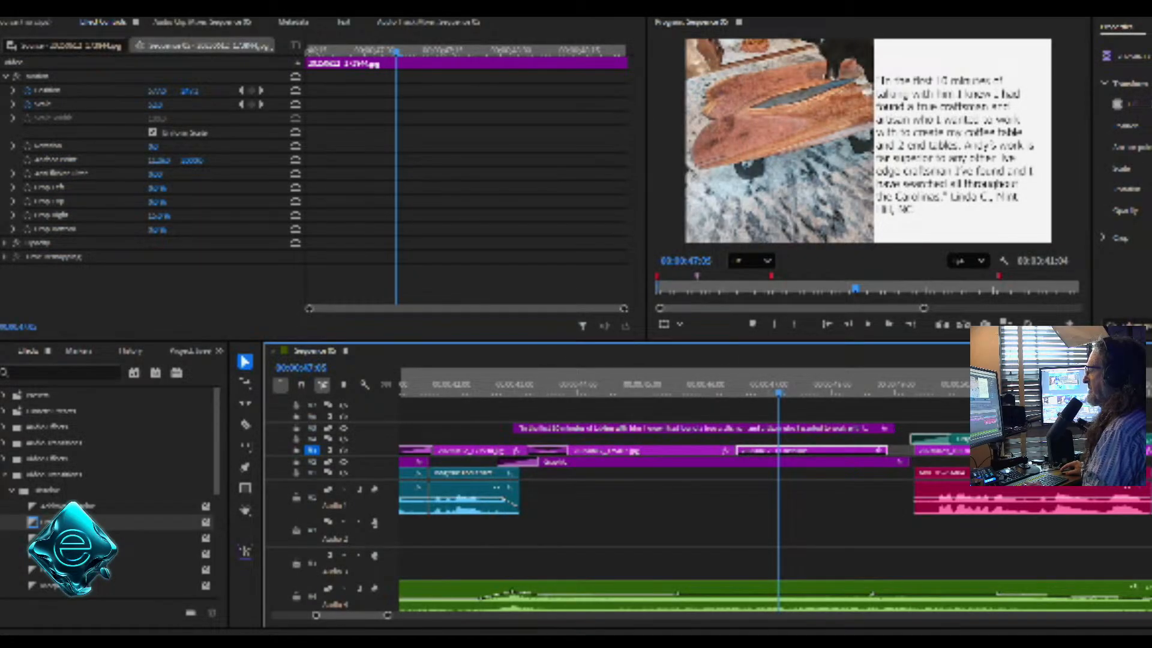
key("space")
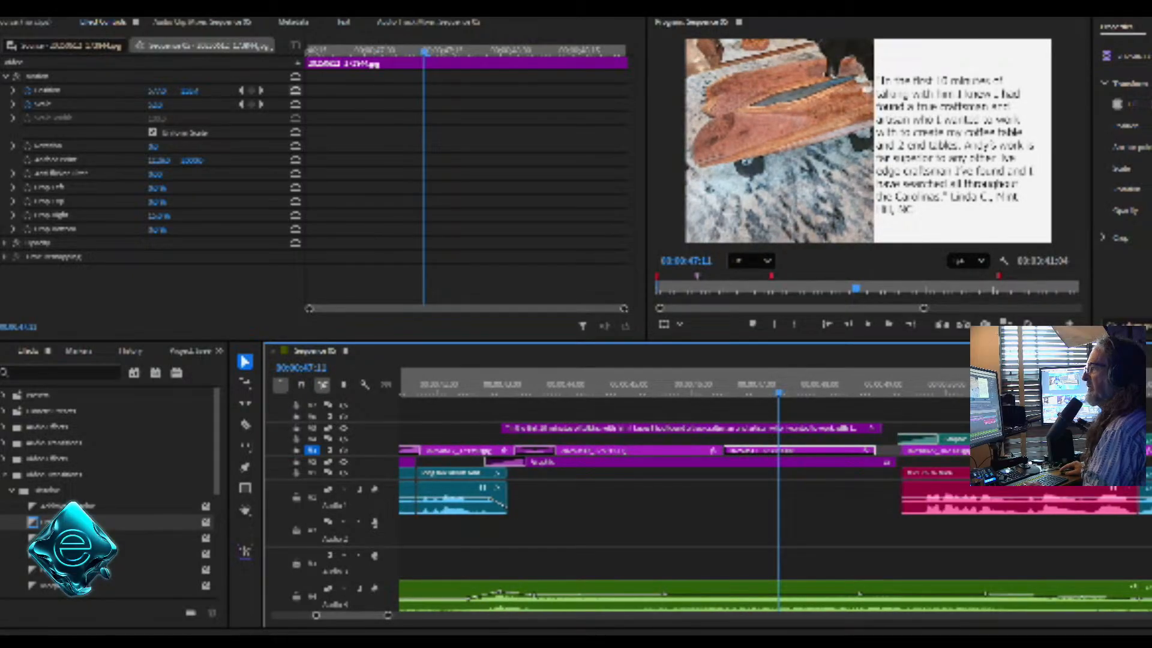
Reset the cat-and-table photo's Motion settings and delete its Position and Scale keyframes
left_click(295, 90)
left_click(295, 104)
left_click(295, 76)
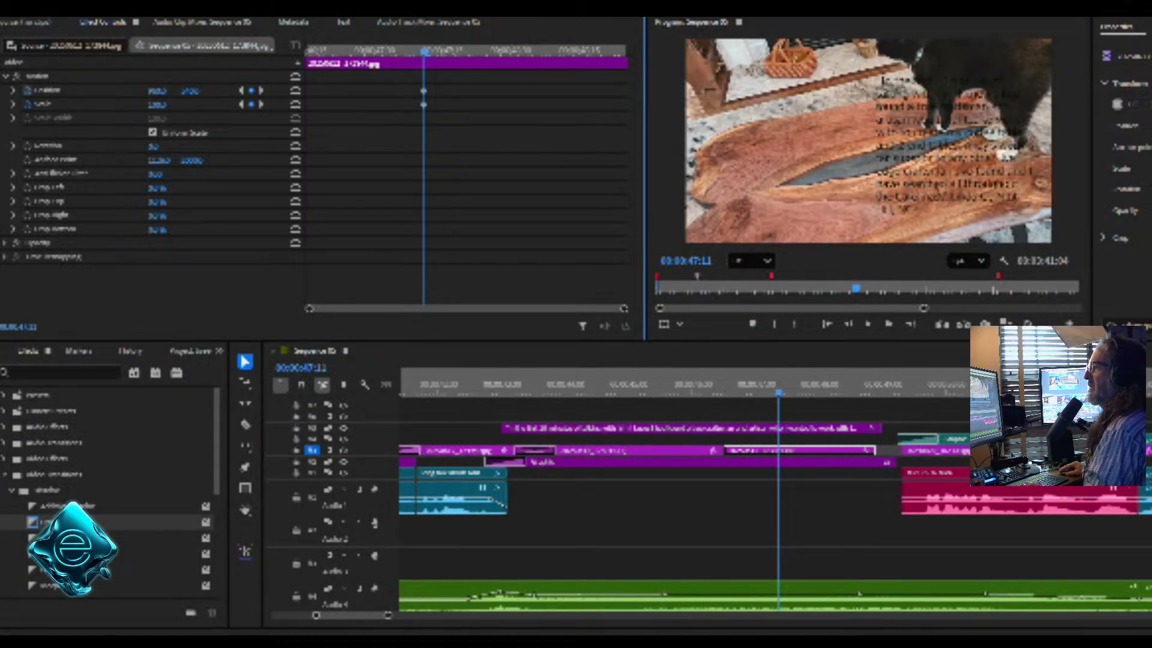
left_click(27, 90)
left_click(685, 355)
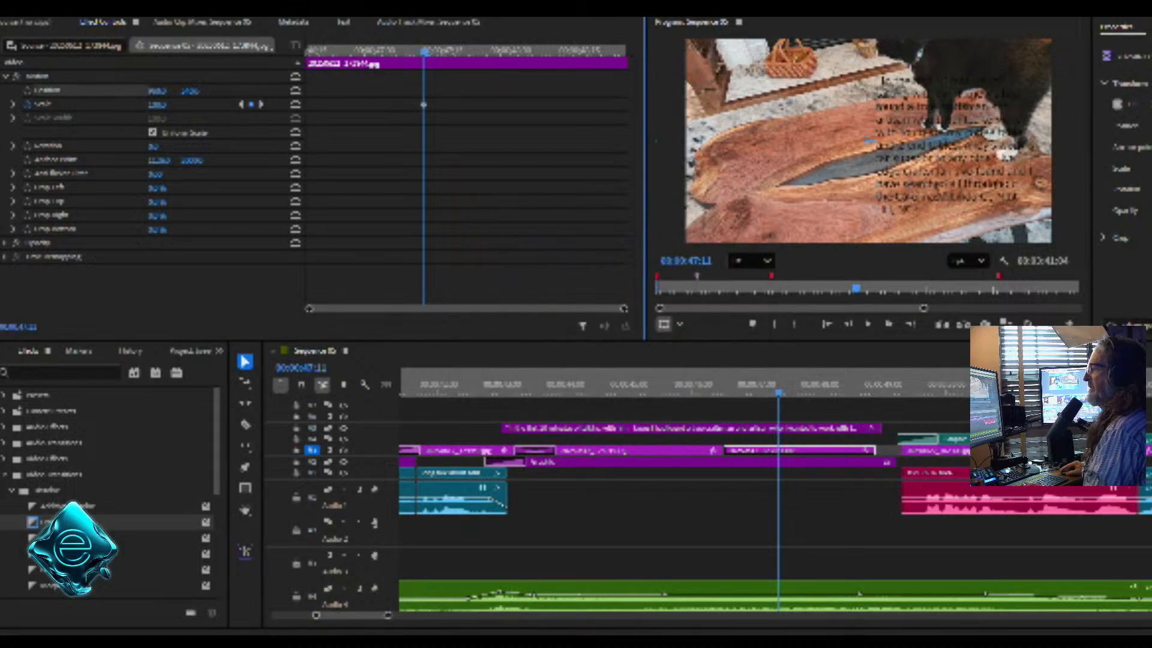
left_click(27, 104)
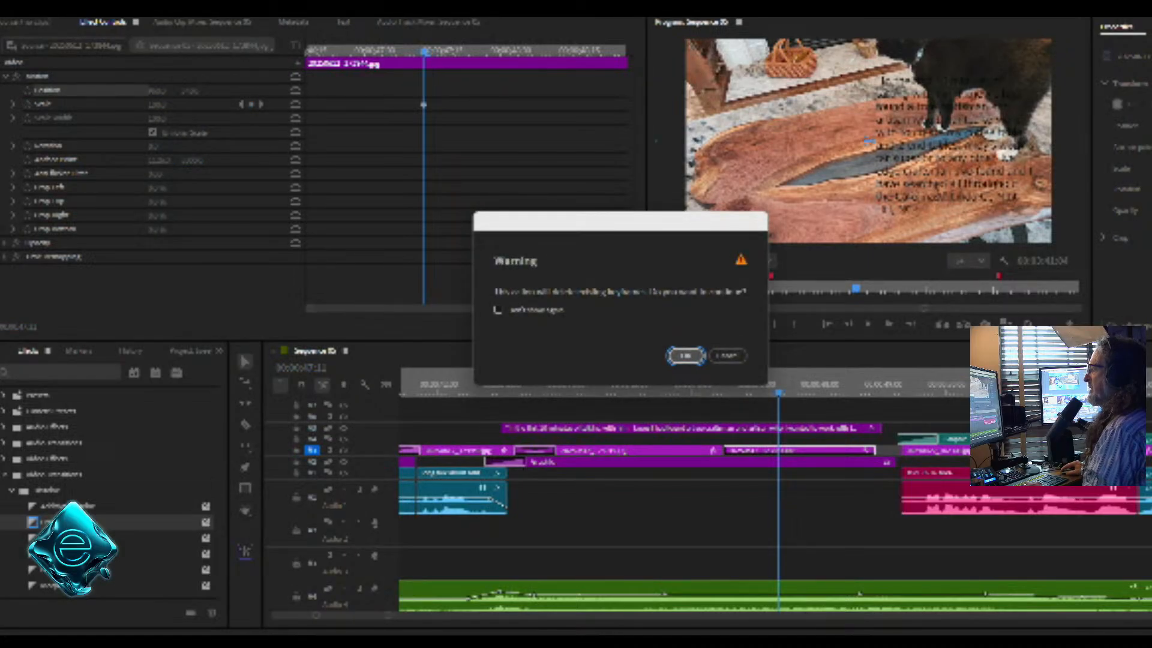
left_click(685, 355)
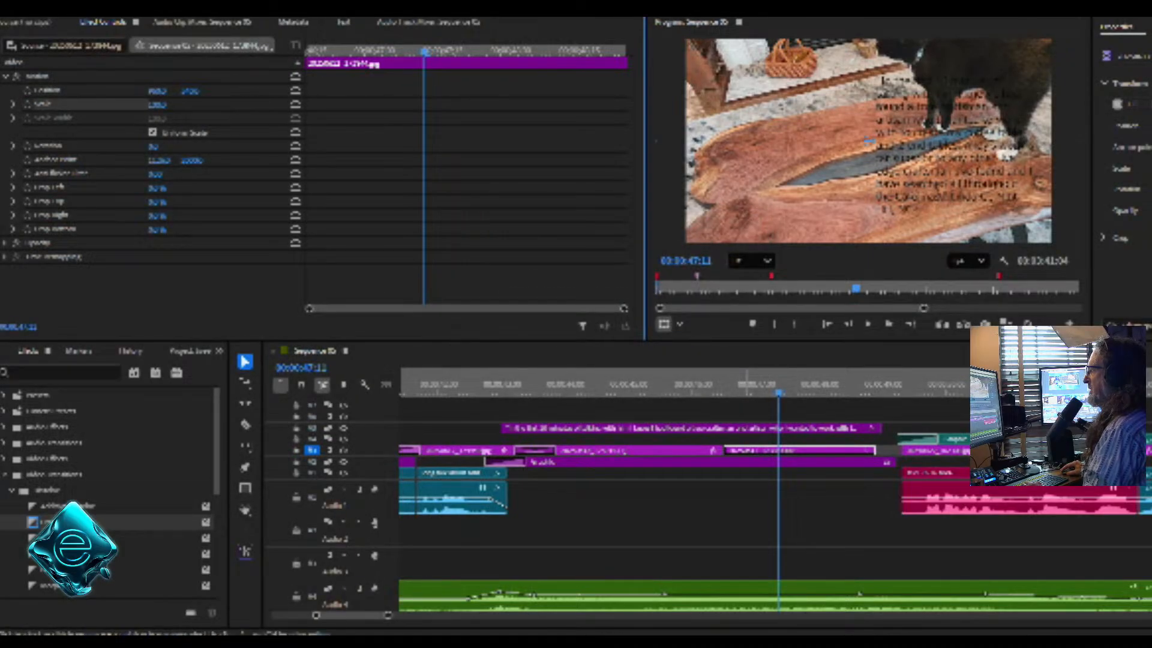
Scale the cat-and-table photo down to 45 and move it beside the testimonial text
key("shift+3")
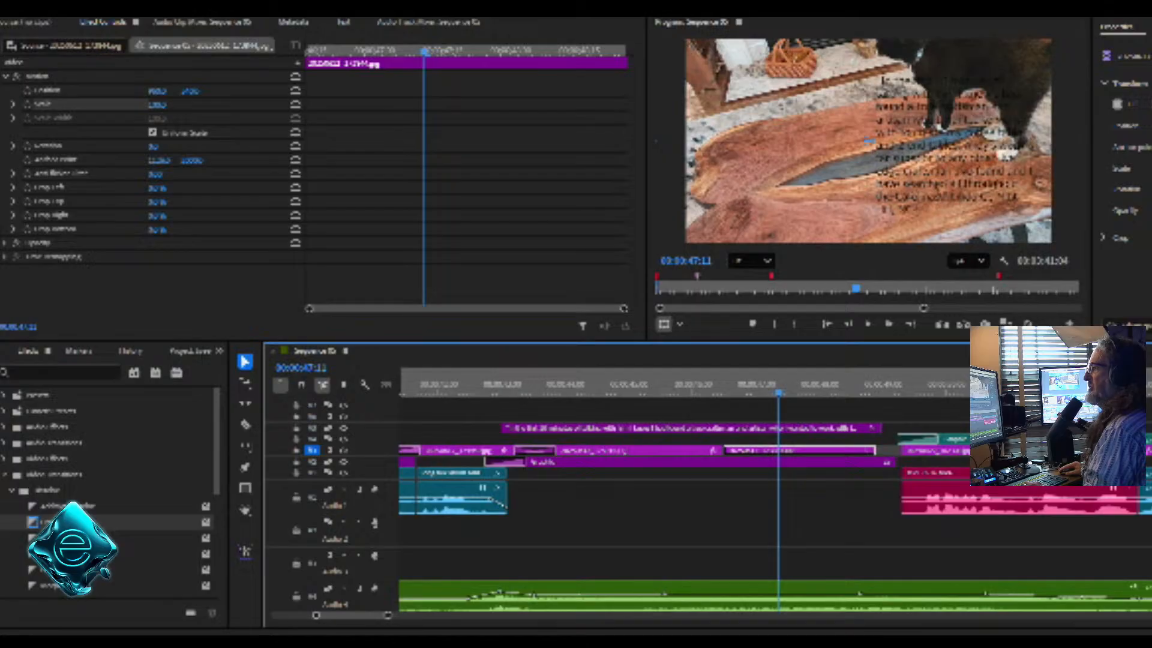
left_click_drag(157, 103, 15, 91)
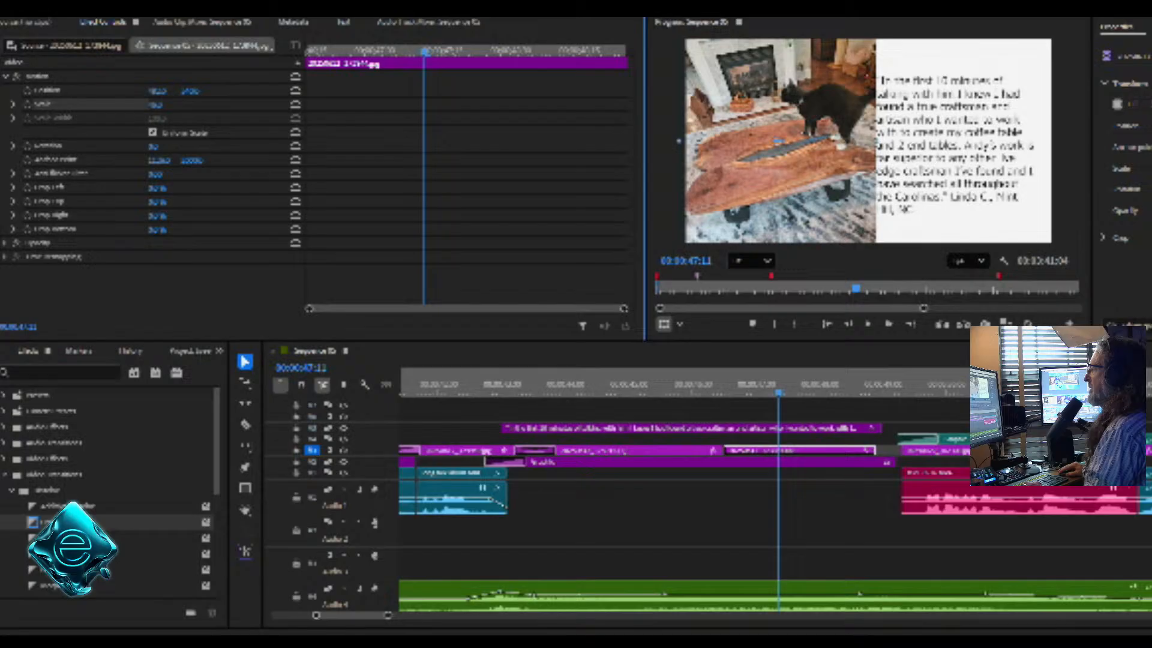
Scale down the table photo to clear the quote text and add a 20-frame dissolve between the two photos
left_click_drag(154, 104, 125, 91)
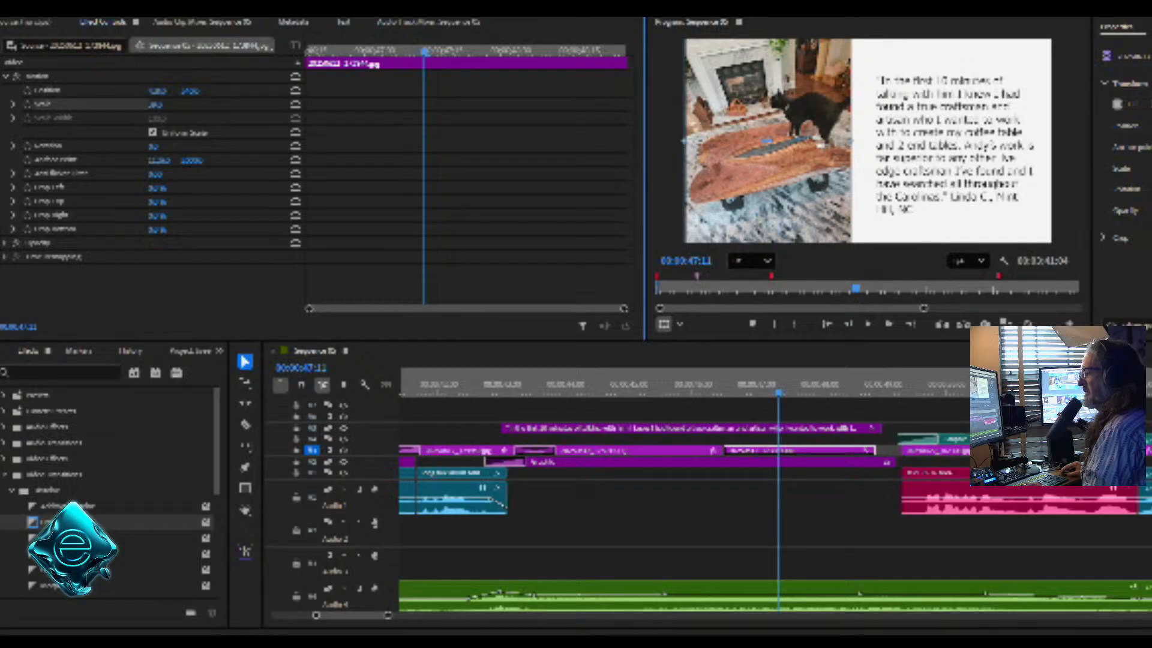
left_click_drag(48, 522, 722, 451)
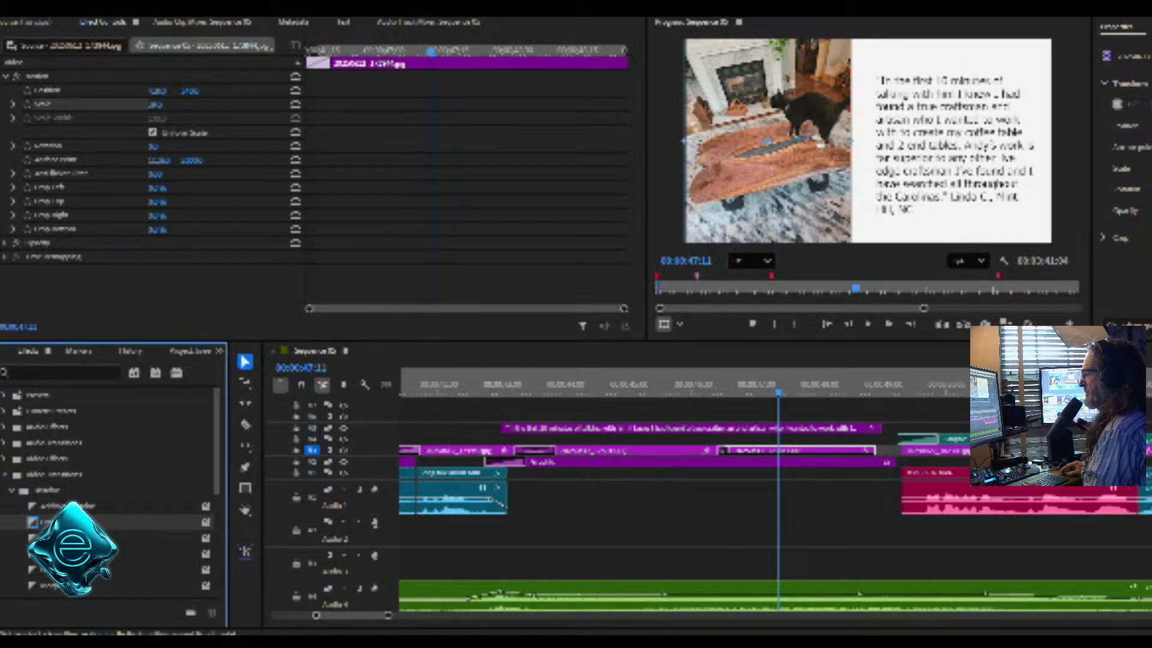
double_click(723, 450)
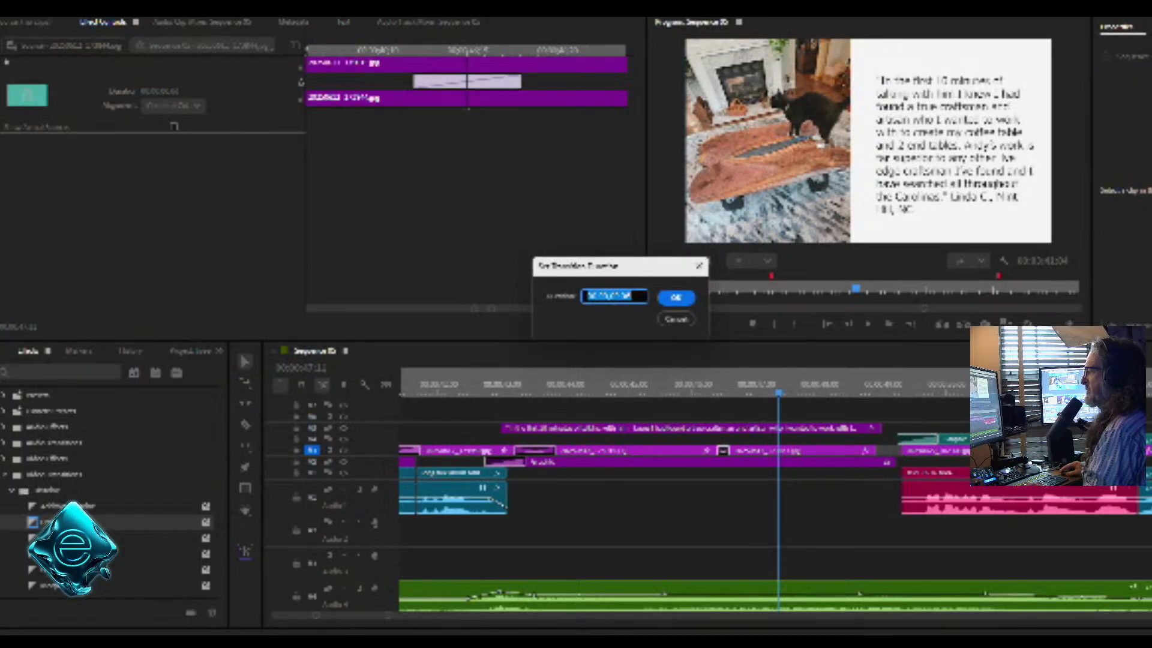
left_click_drag(631, 295, 622, 296)
type("20")
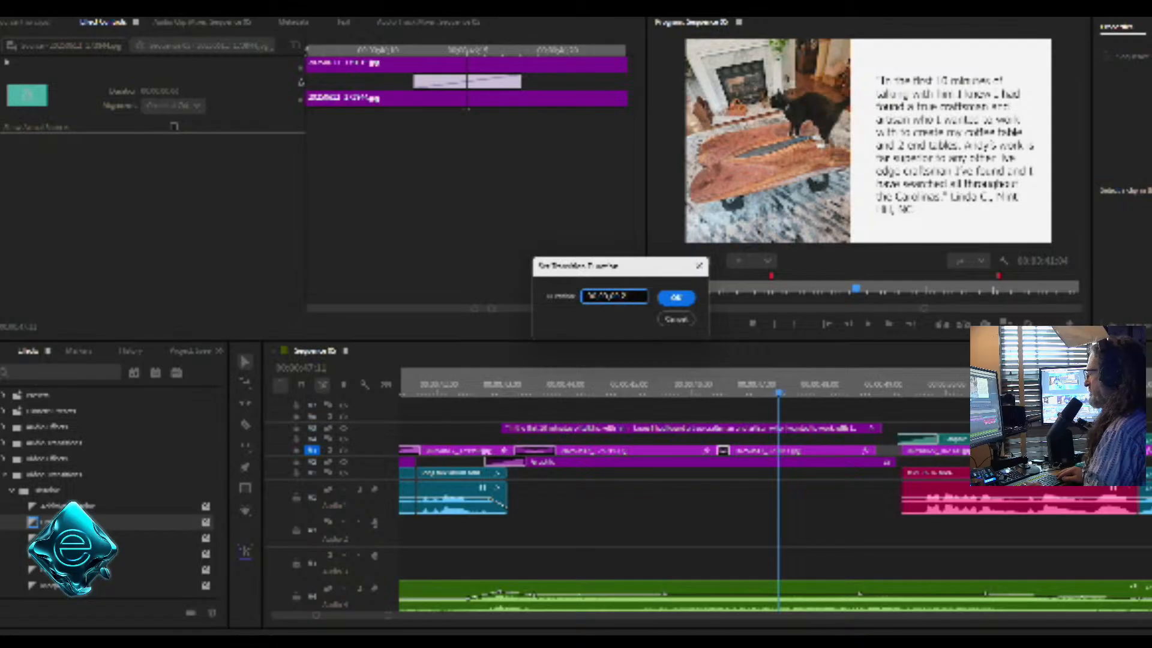
key("Return")
key("space")
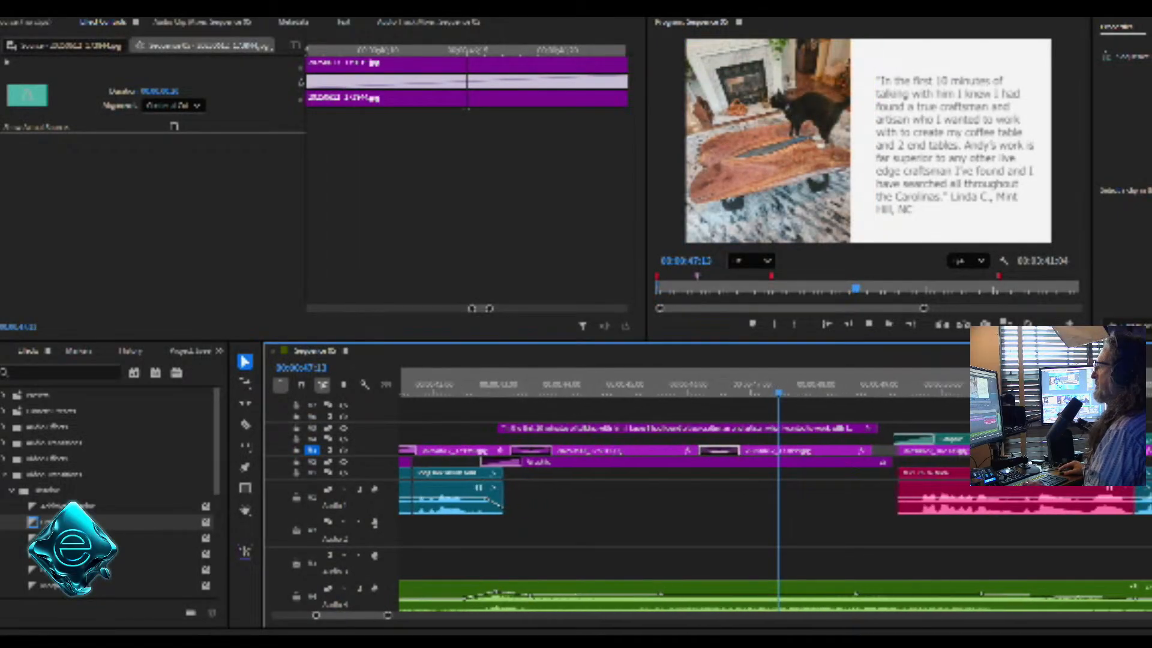
key("space")
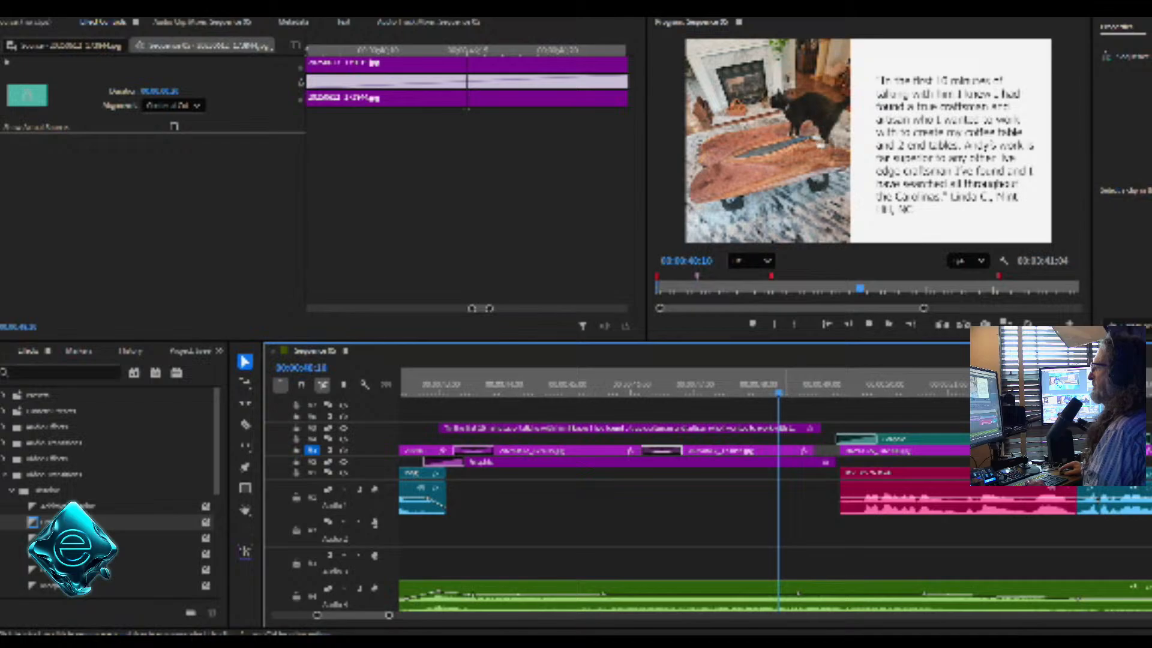
key("space")
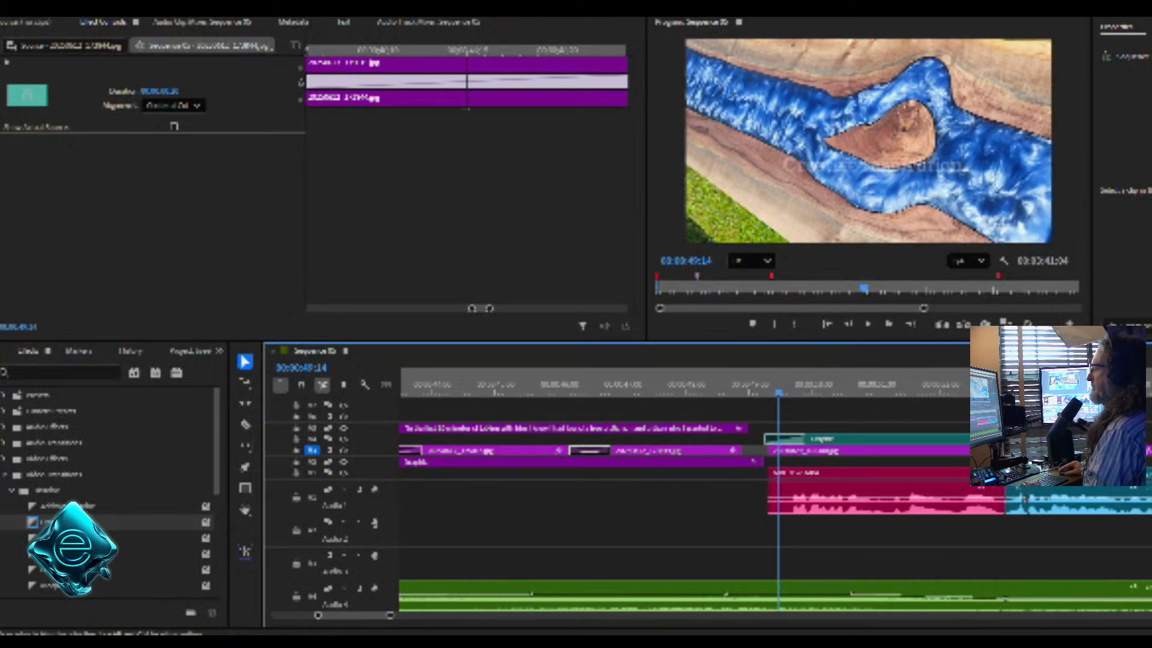
Extend the ends of the photo, quote text and white background clips to the next clip, with snapping on
left_click_drag(741, 450, 767, 428)
key("s")
left_click_drag(662, 390, 649, 390)
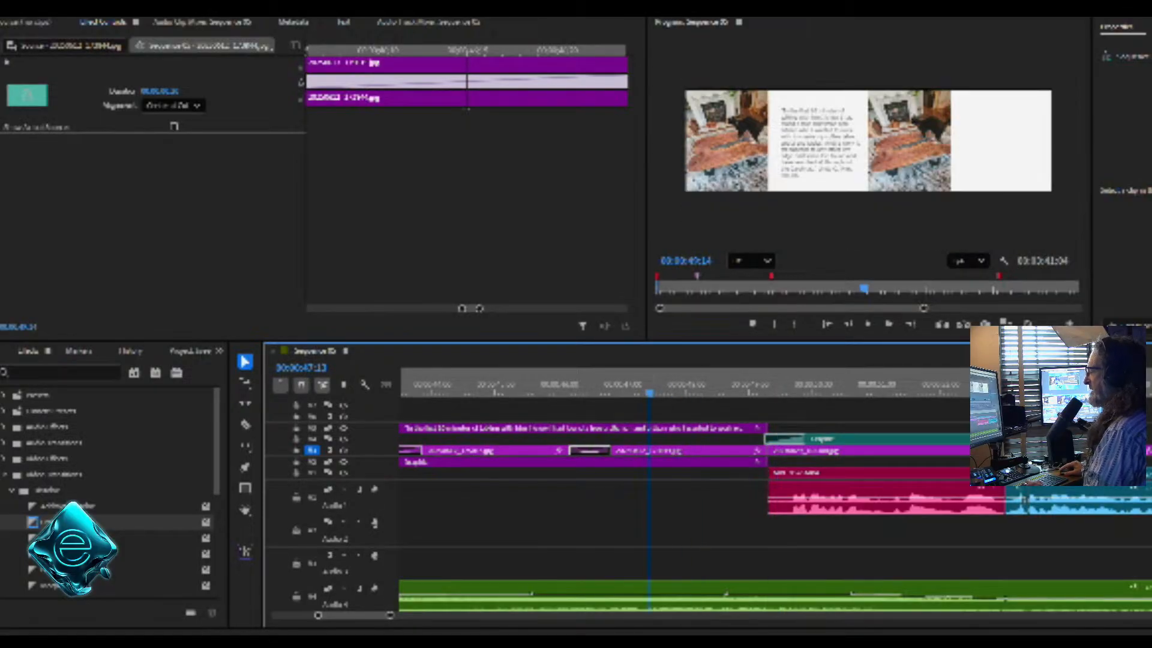
Change the font of the entire testimonial text to Young Serif
left_click(649, 428)
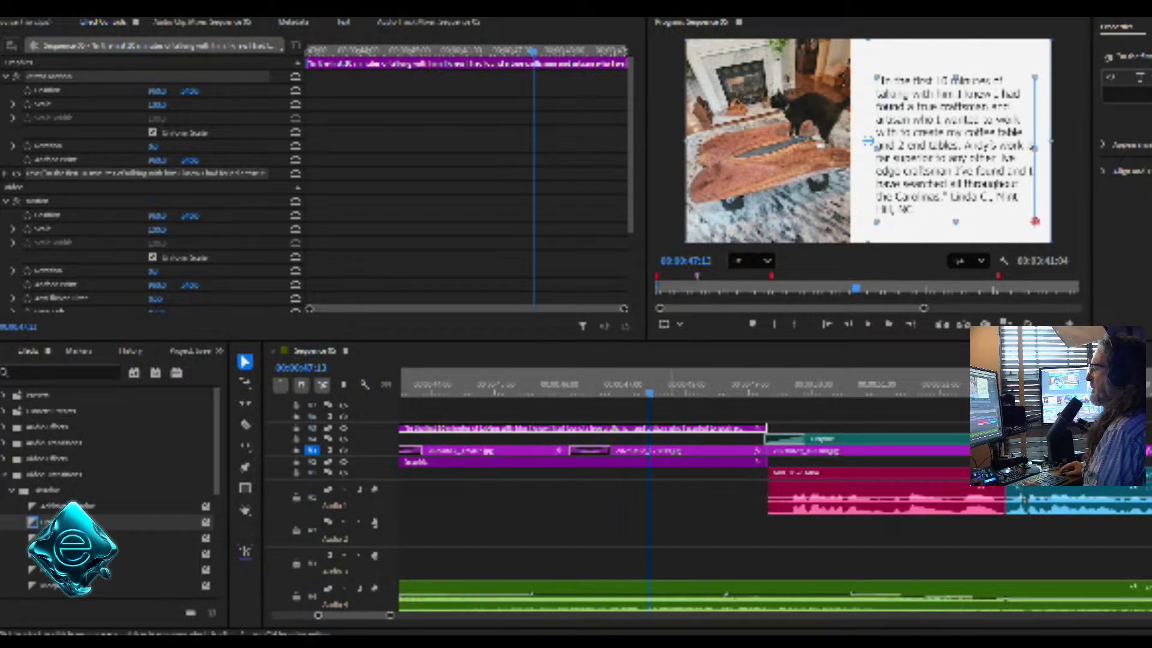
left_click(450, 415)
double_click(450, 428)
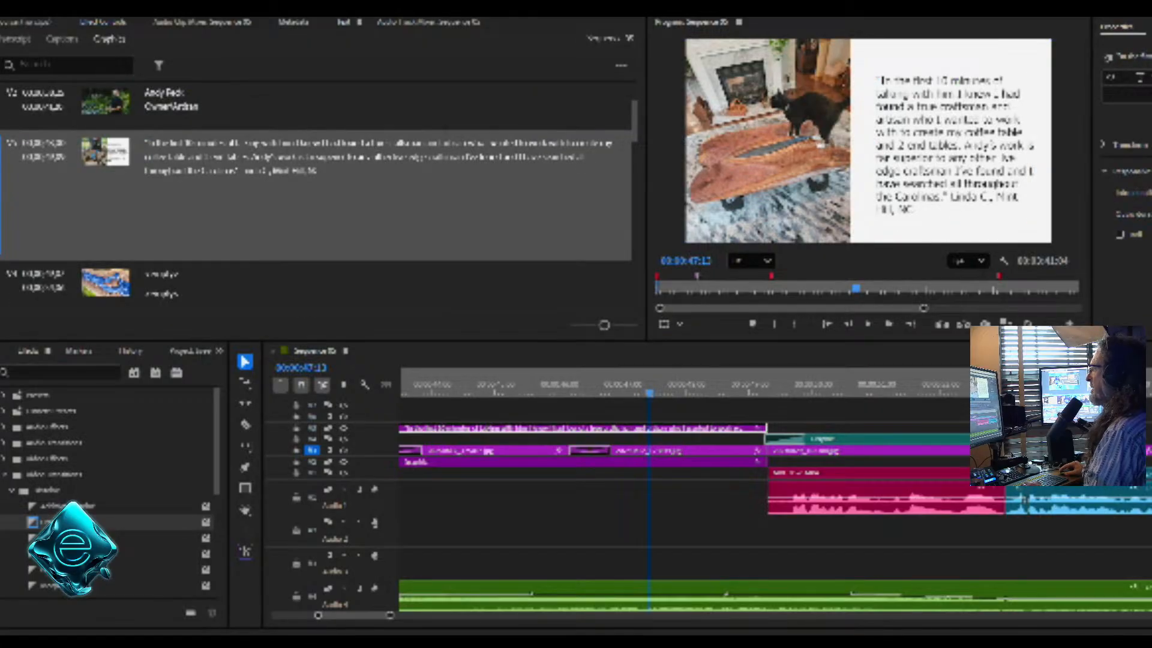
triple_click(947, 158)
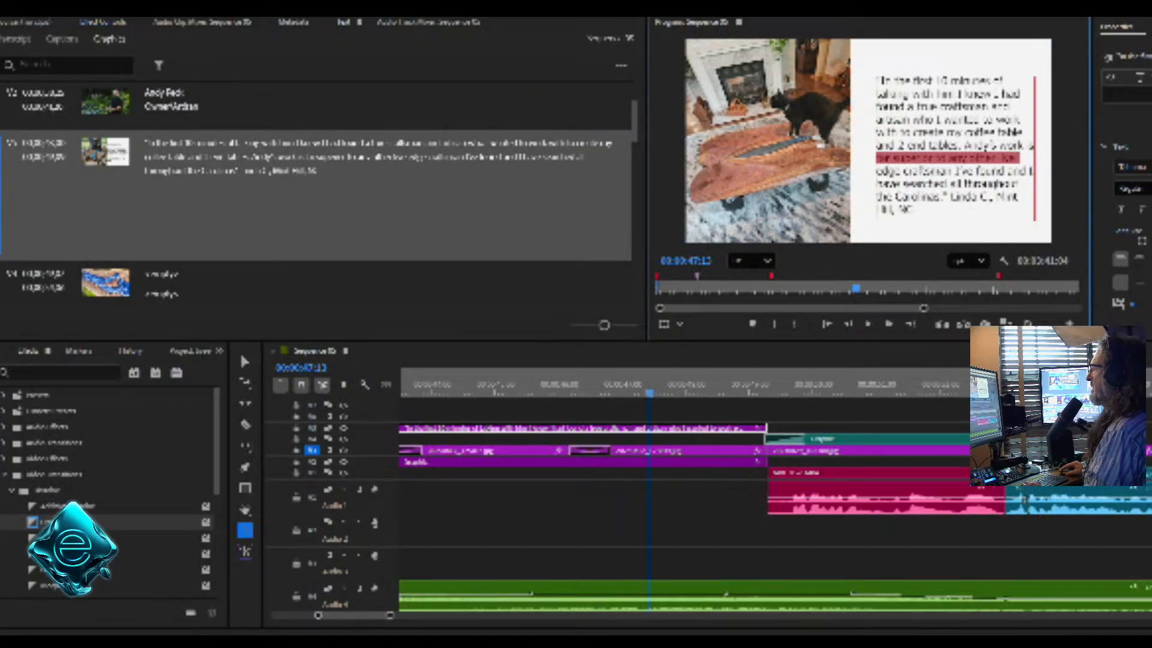
key("ctrl+a")
left_click(1133, 167)
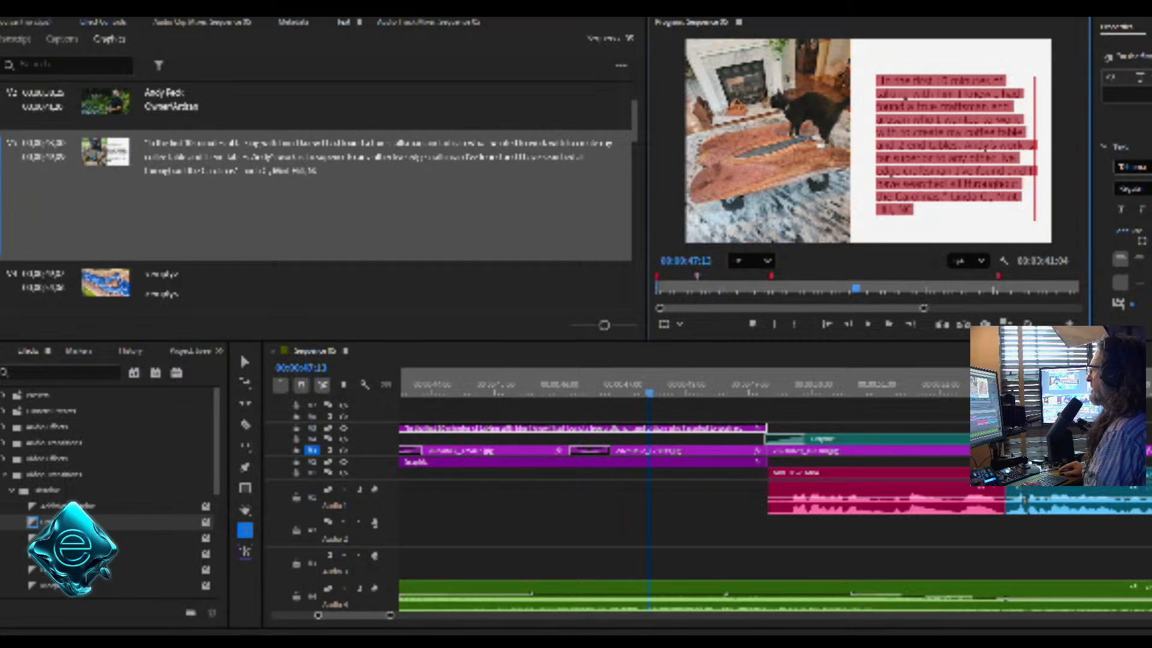
type("young")
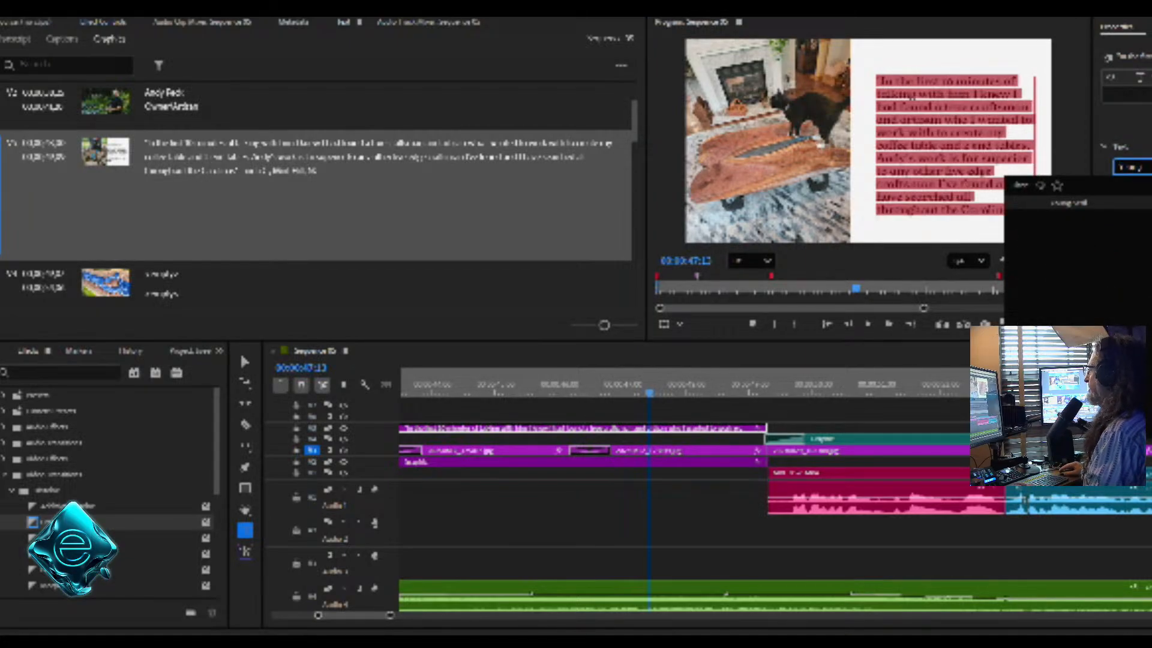
key("Return")
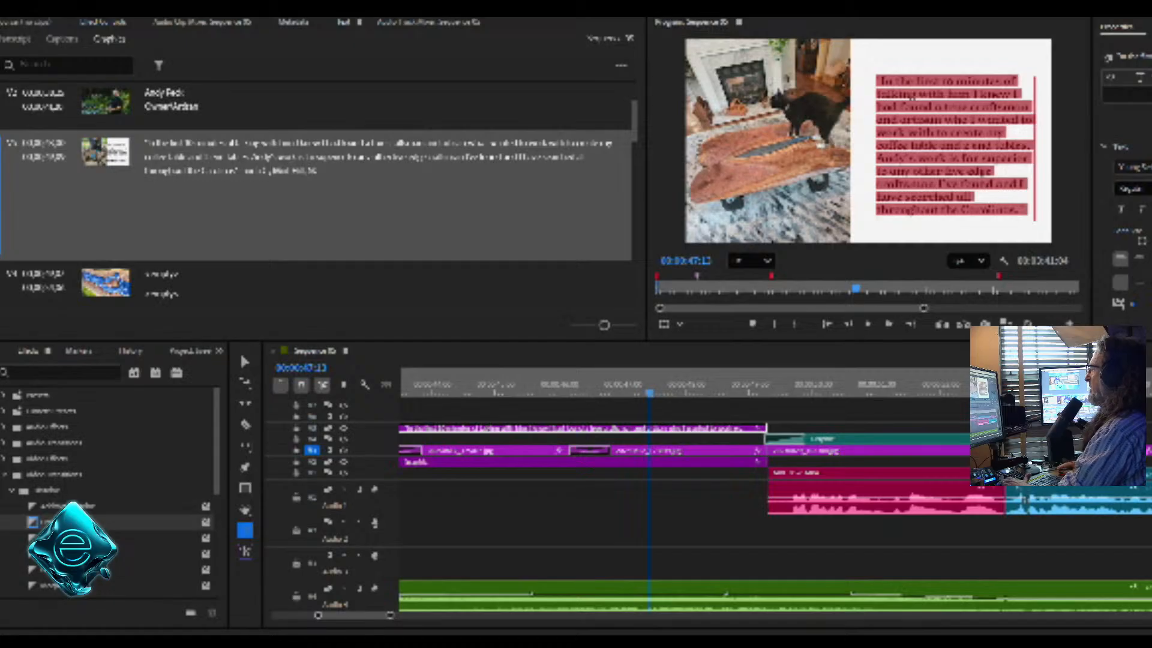
Reduce the font size of the testimonial quote
key("Escape")
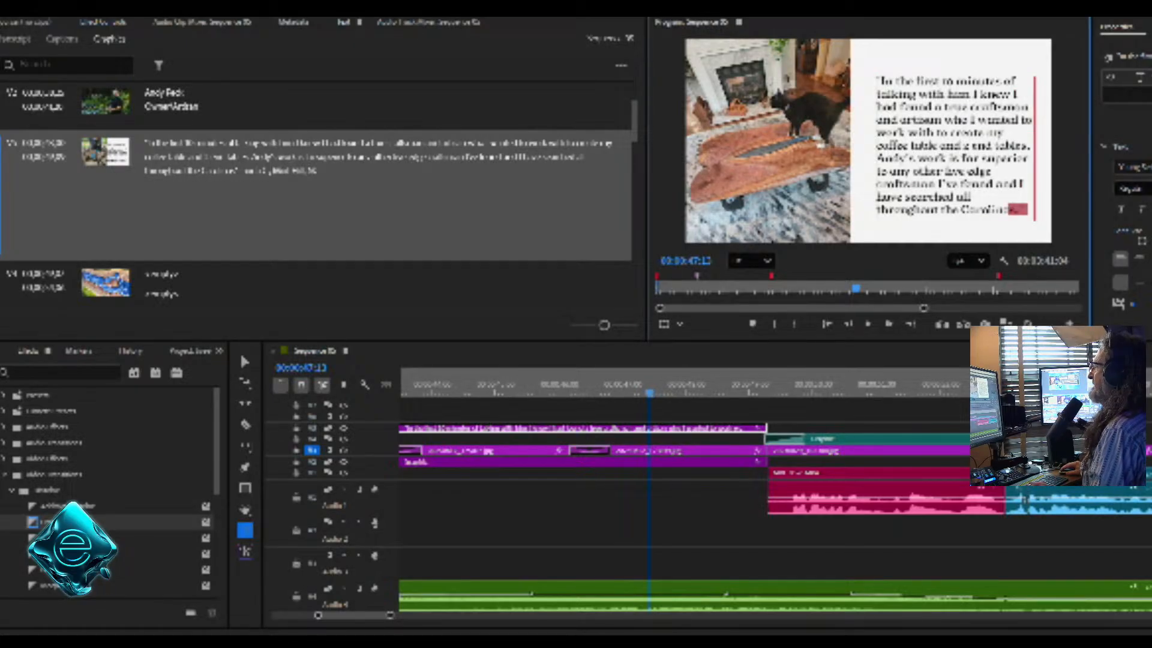
key("ctrl+a")
left_click_drag(1141, 240, 1135, 240)
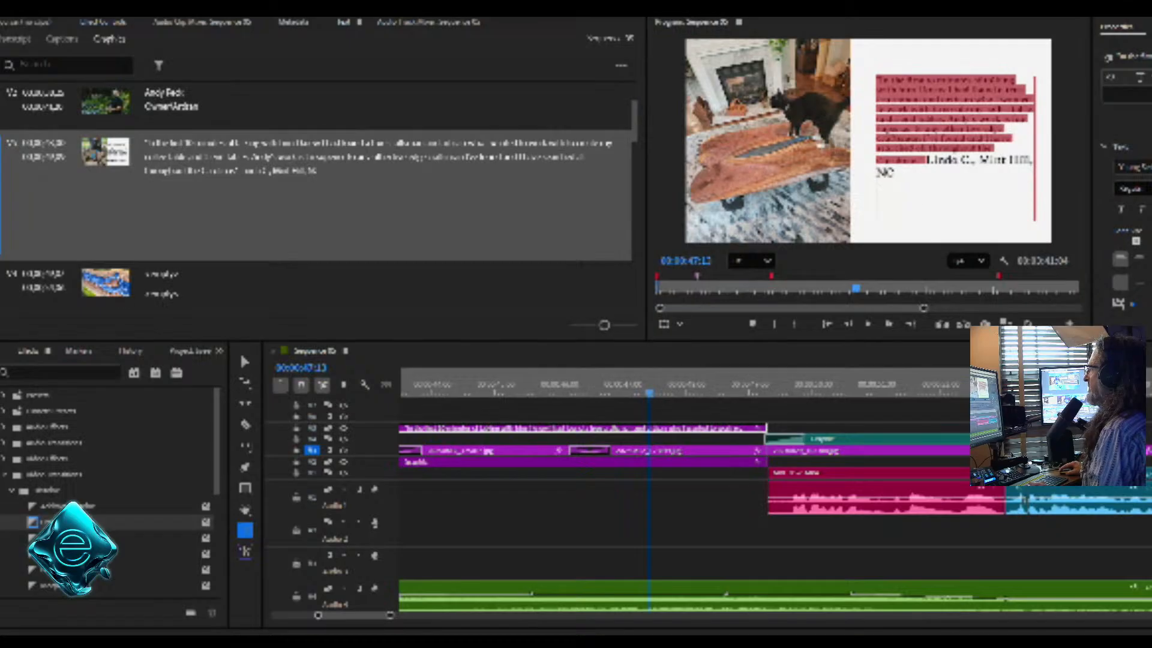
Put the attribution on its own line below the quote, separated by a blank line
left_click(931, 160)
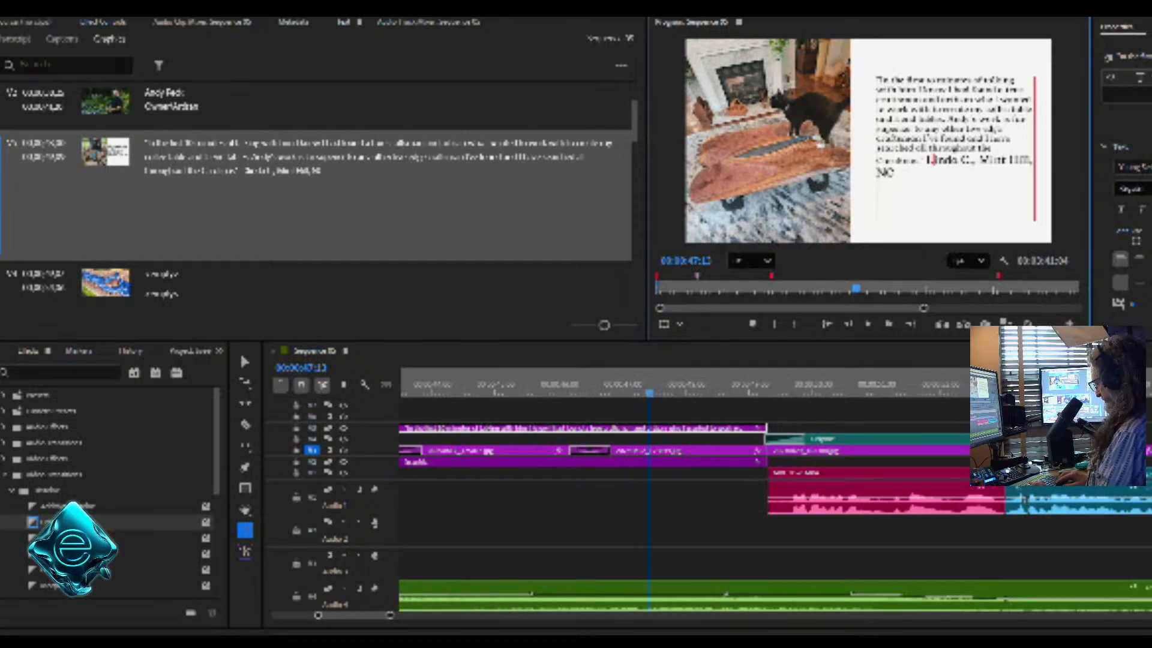
type("o")
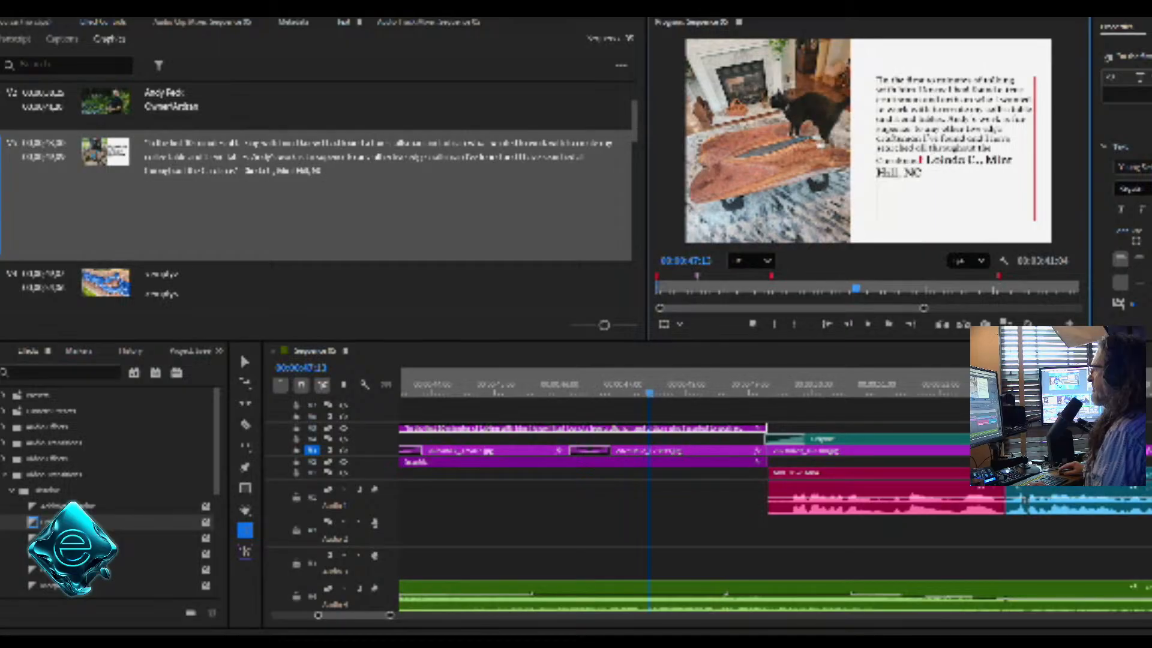
left_click(920, 160)
key("Right")
key("Right")
key("Right")
key("Left")
key("BackSpace")
key("Return")
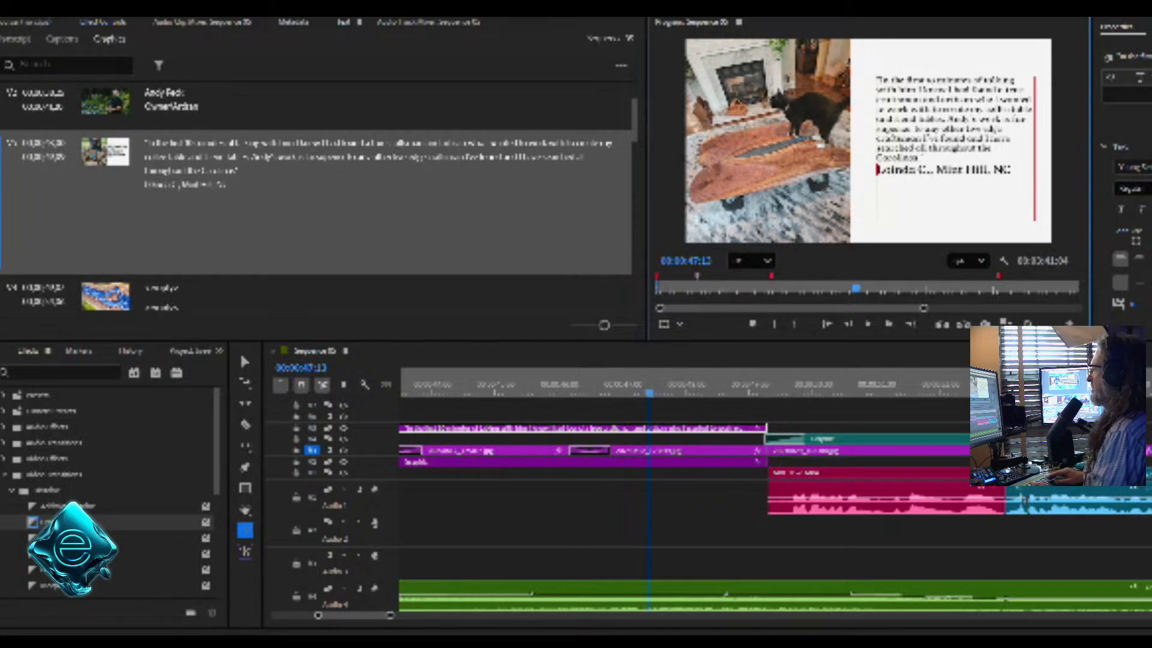
key("Return")
Remove the comma after the customer's name and break "Mint Hill, NC" onto its own line
key("Right")
key("Right")
key("Right")
key("Right")
key("Right")
key("Right")
key("Right")
key("Right")
key("Right")
key("Right")
key("Right")
key("Right")
key("Right")
key("Right")
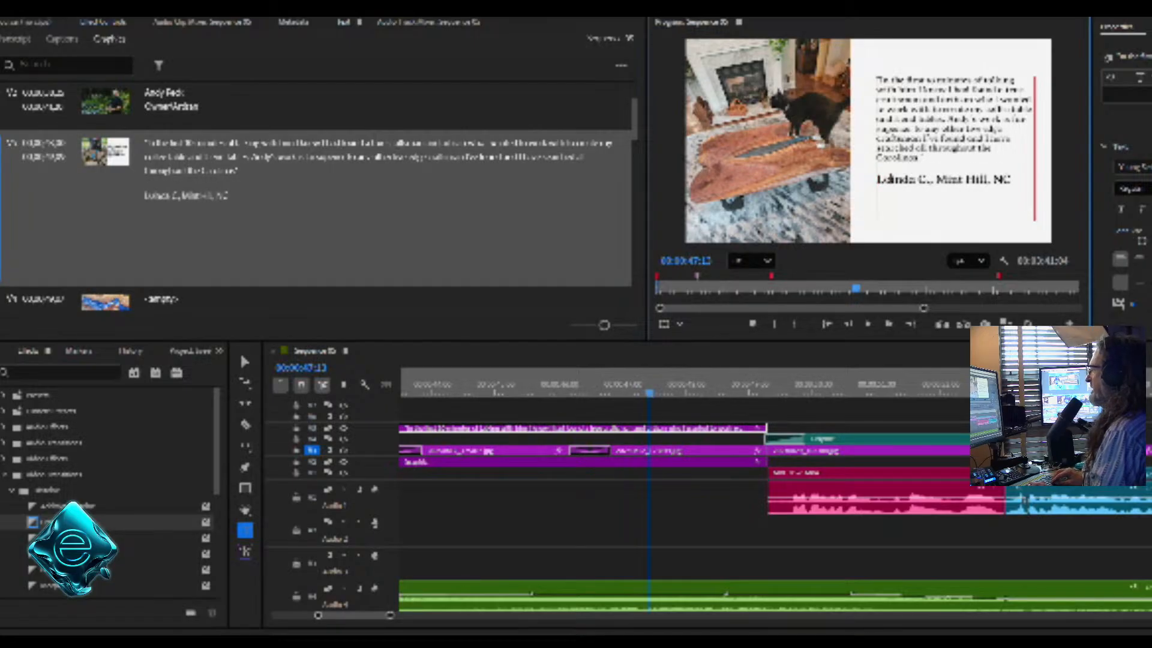
key("Left")
key("Left")
key("Left")
key("BackSpace")
key("Return")
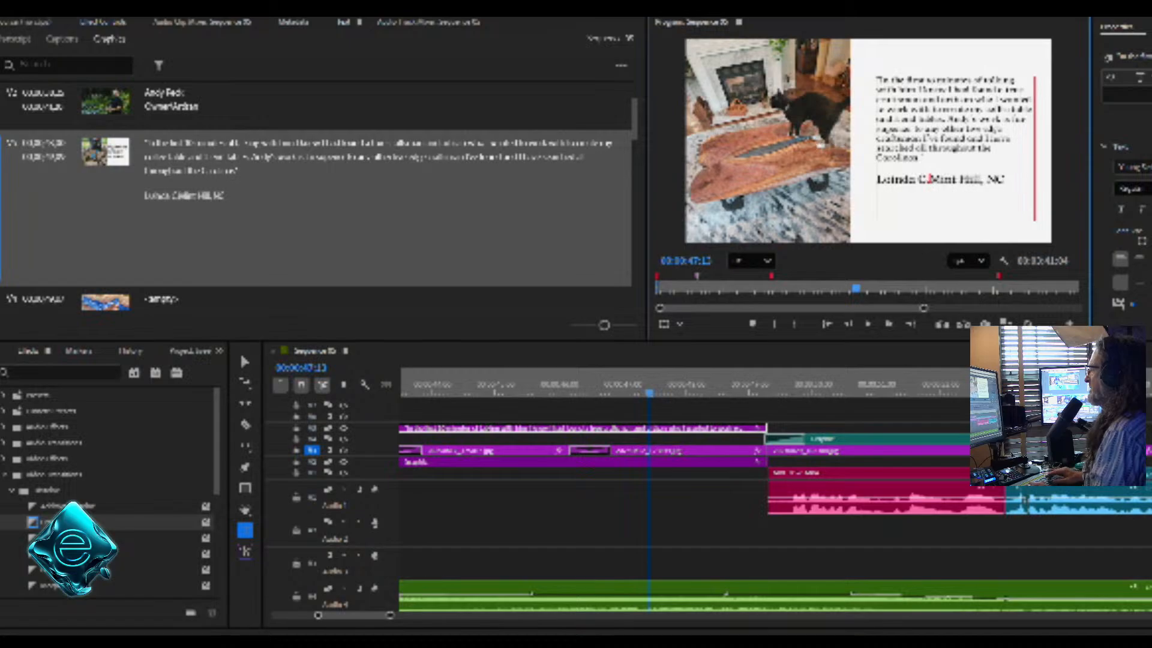
Make the "Mint Hill, NC" line smaller and delete the stray letter from the customer's name
key("shift+End")
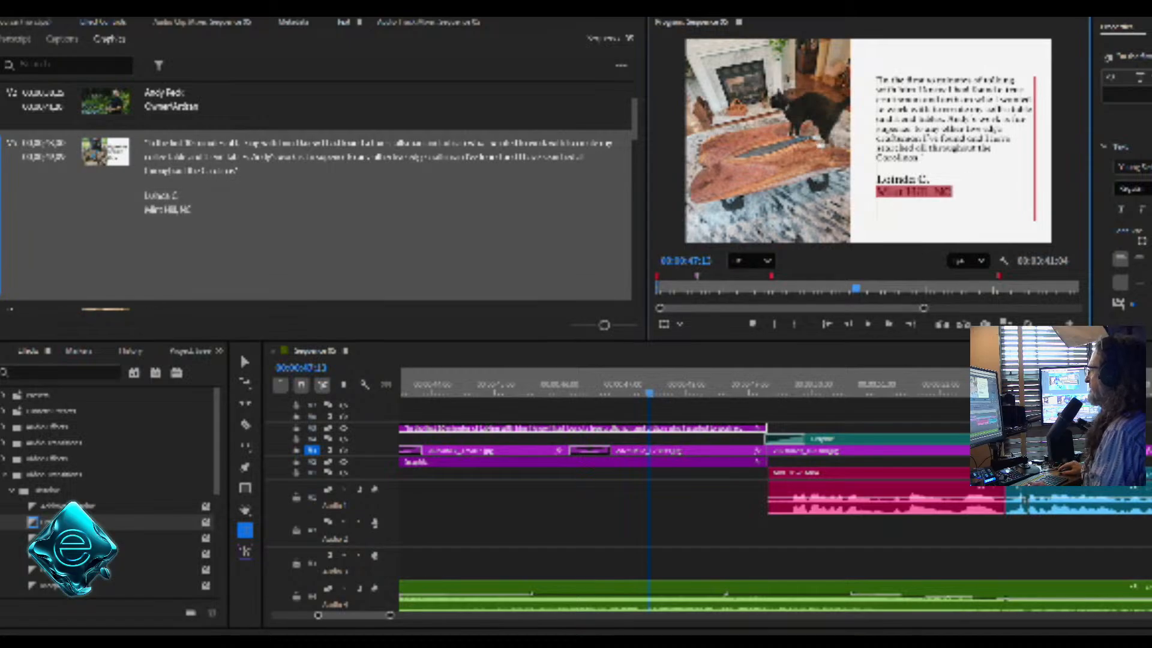
left_click_drag(1142, 240, 1131, 240)
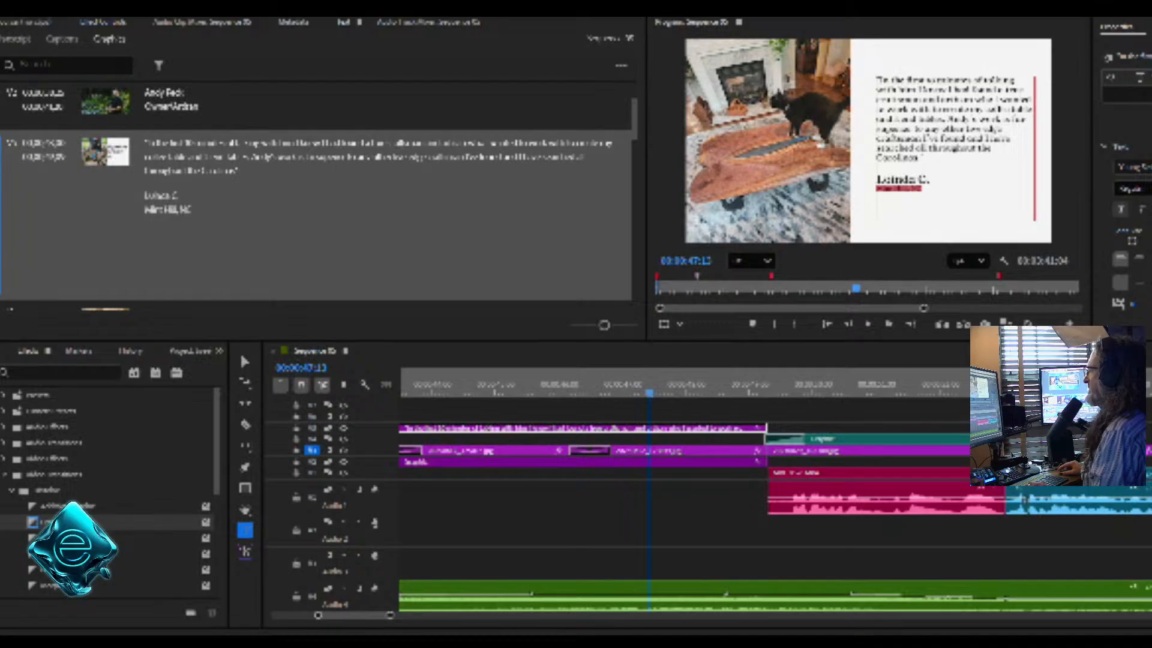
left_click(890, 179)
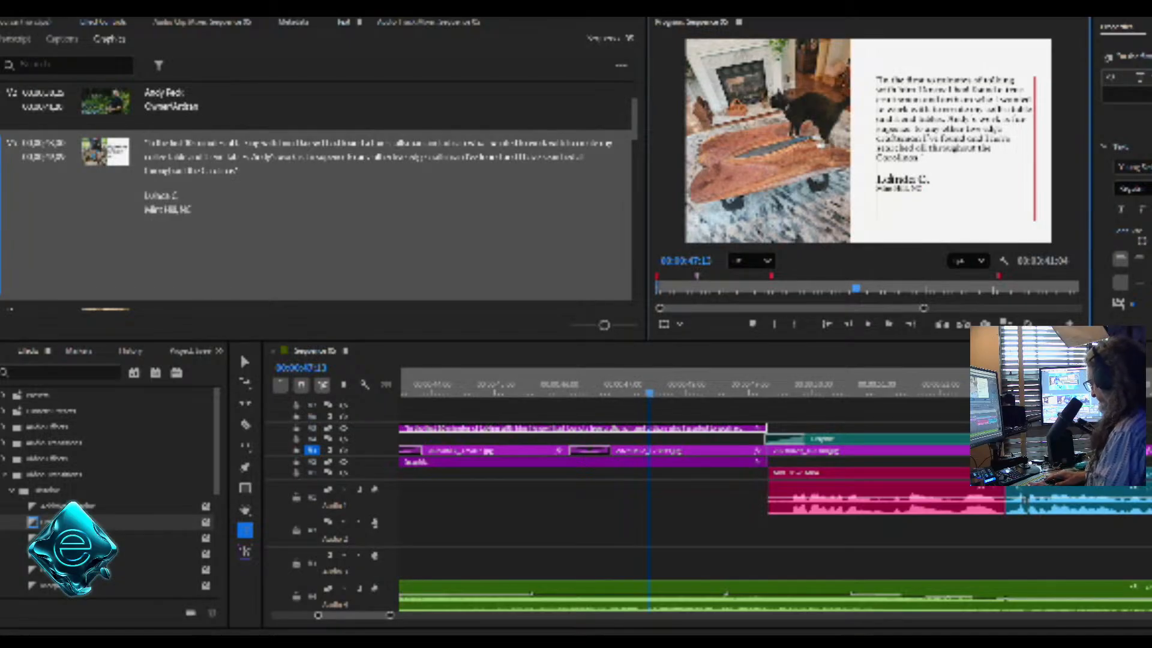
key("BackSpace")
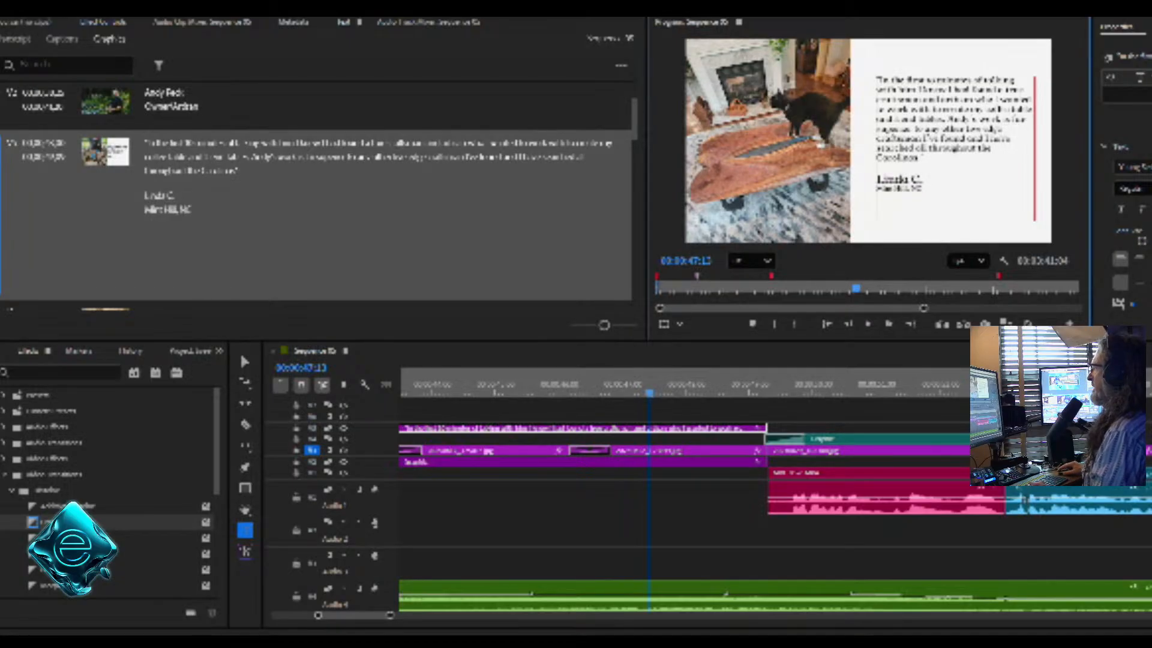
Justify the quote paragraph with a slightly larger font size and nudge the text box towards the photo
left_click_drag(924, 157, 876, 79)
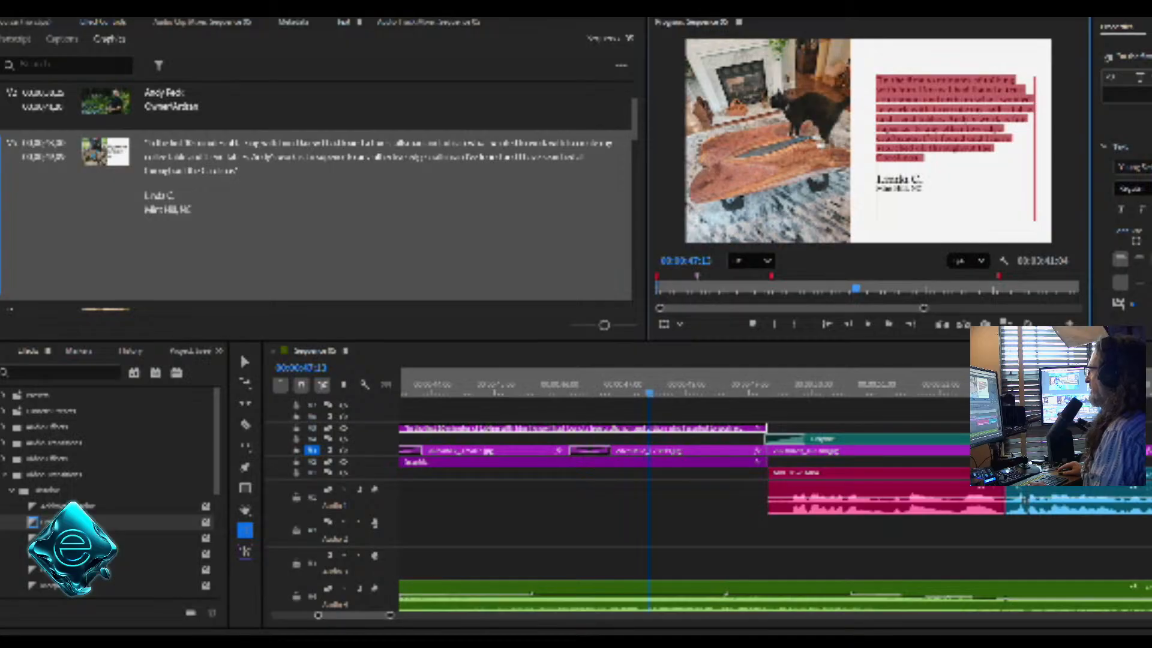
left_click(1149, 258)
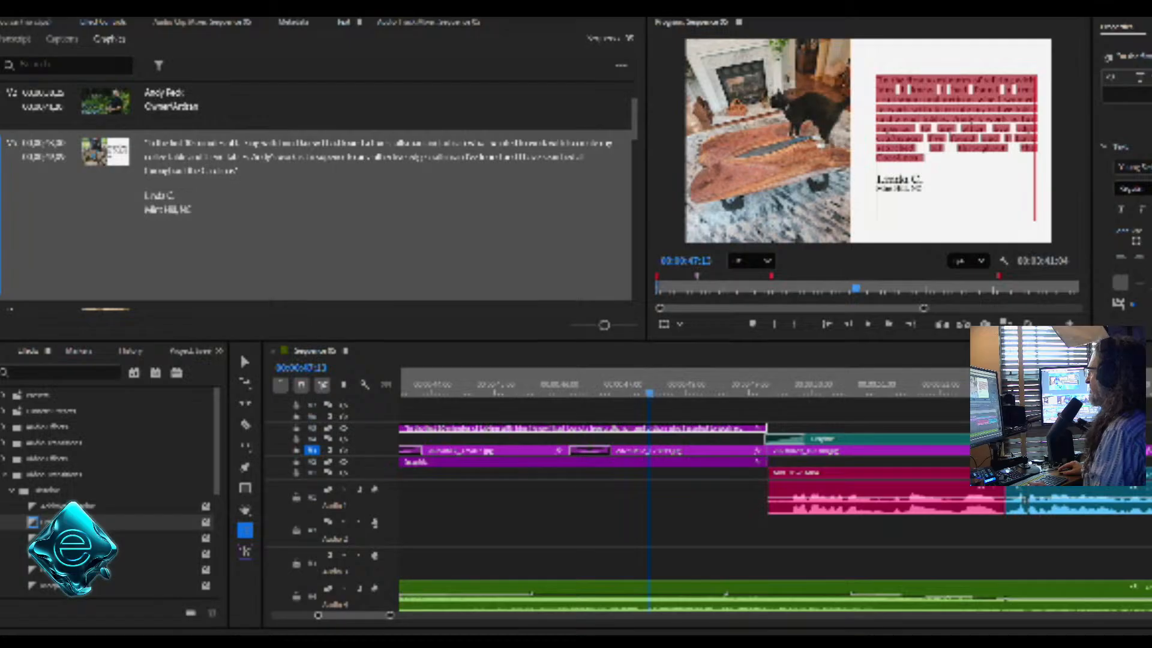
left_click_drag(1135, 241, 1138, 241)
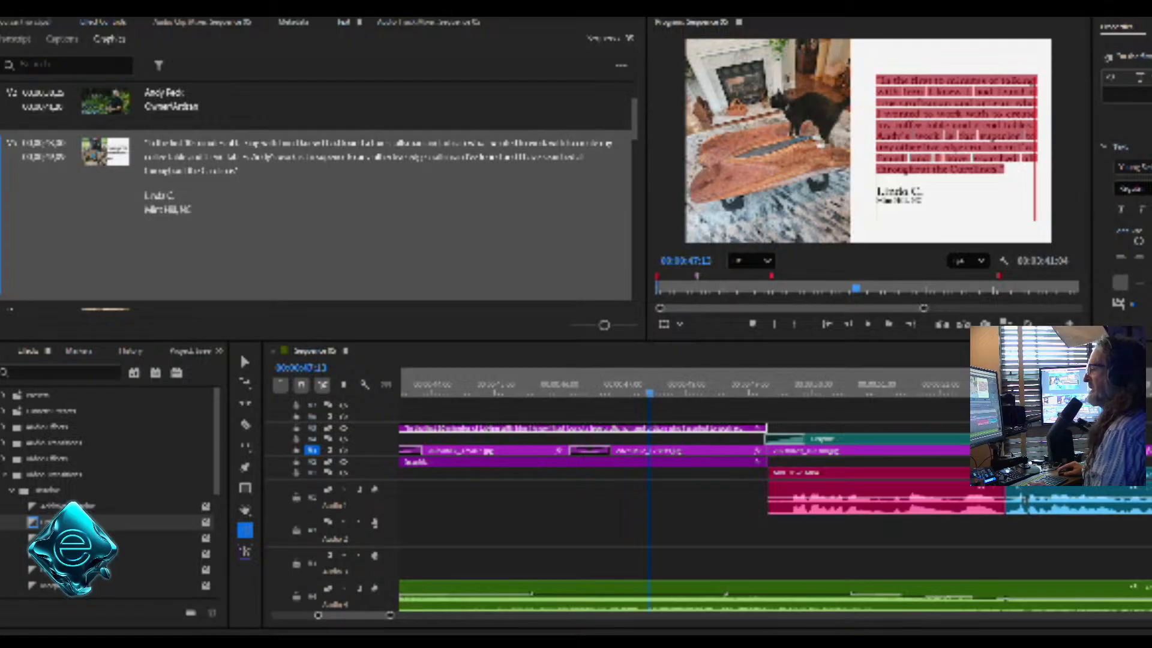
key("Escape")
left_click_drag(954, 150, 950, 150)
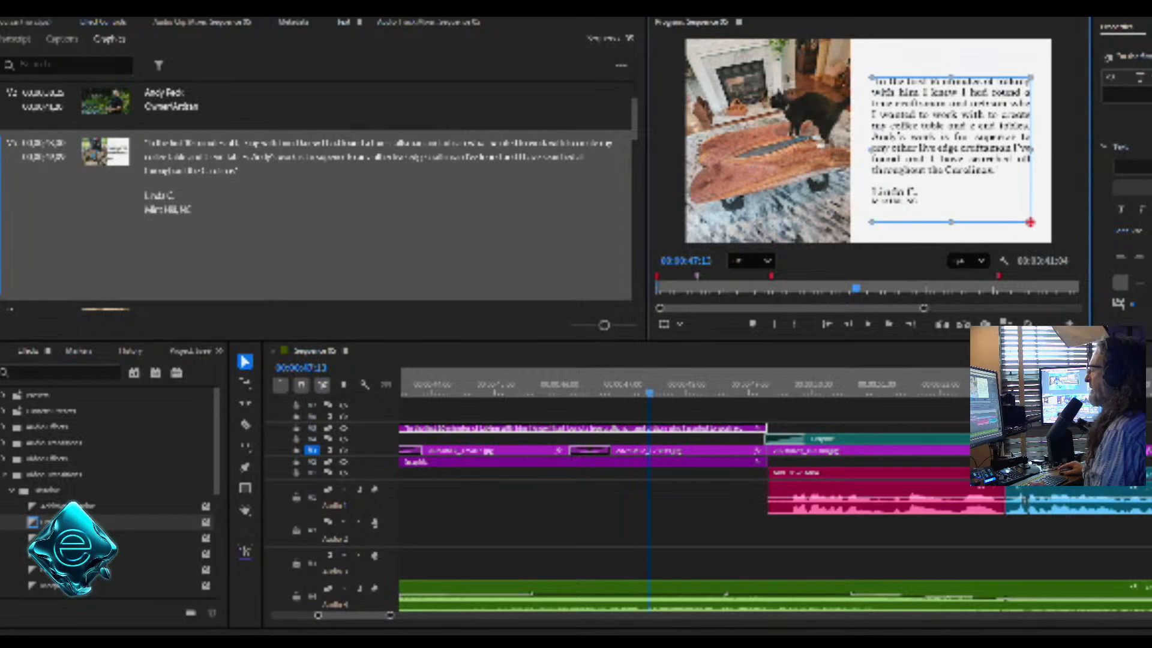
Trim the start of the quote text clip so it begins once the white background has faded in
left_click_drag(649, 393, 489, 393)
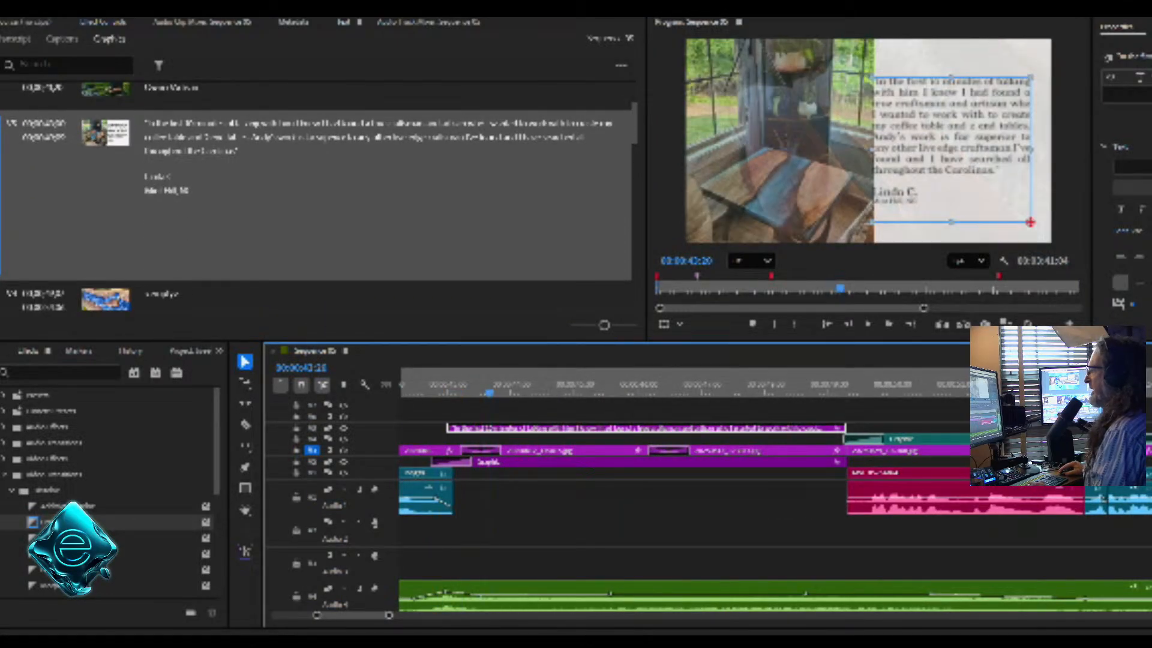
left_click_drag(447, 428, 473, 428)
Browse the Film Impact Distortion and Film Impact Animation video transitions for a way to bring in the quote text
left_click(11, 490)
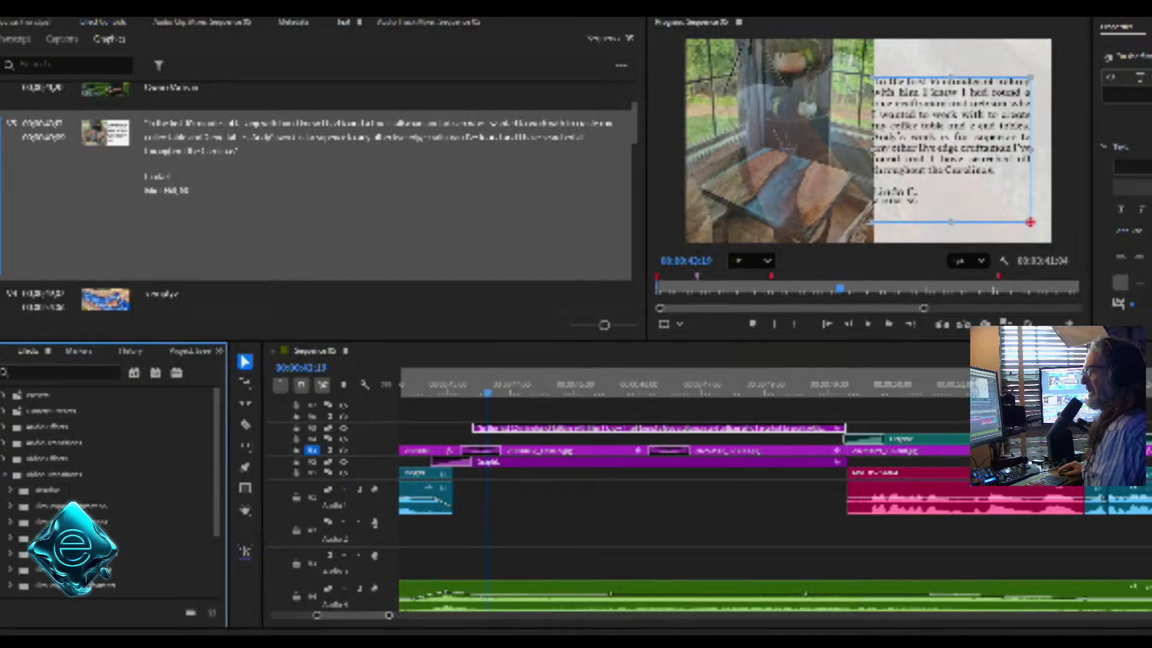
scroll(108, 480, "down", 3)
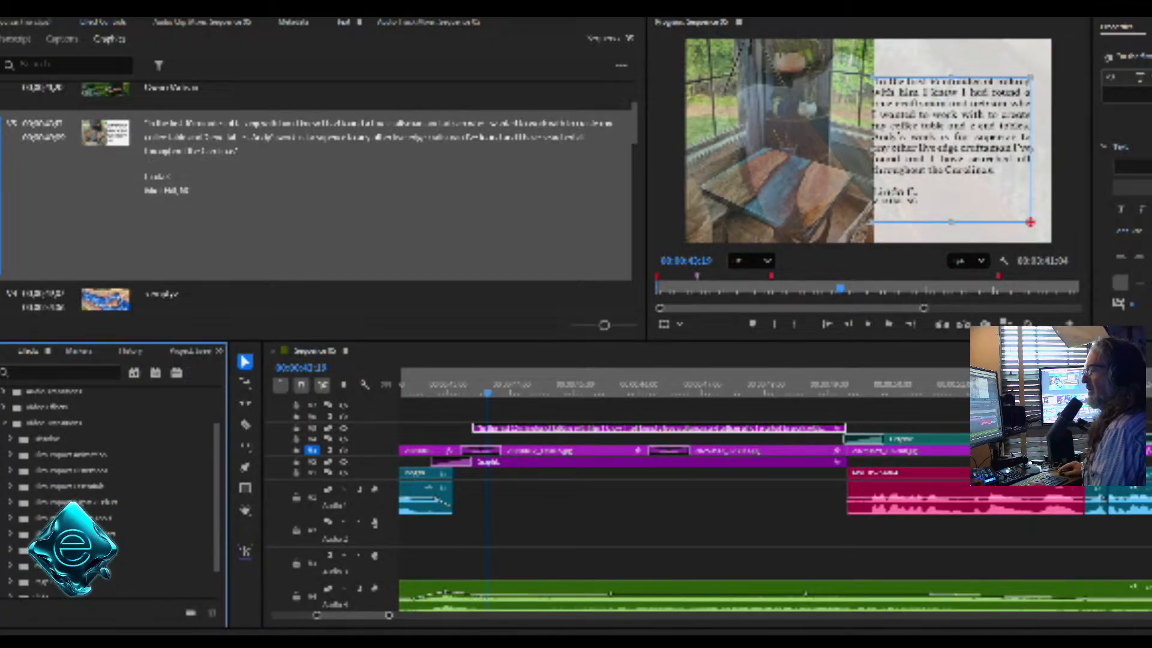
left_click(10, 470)
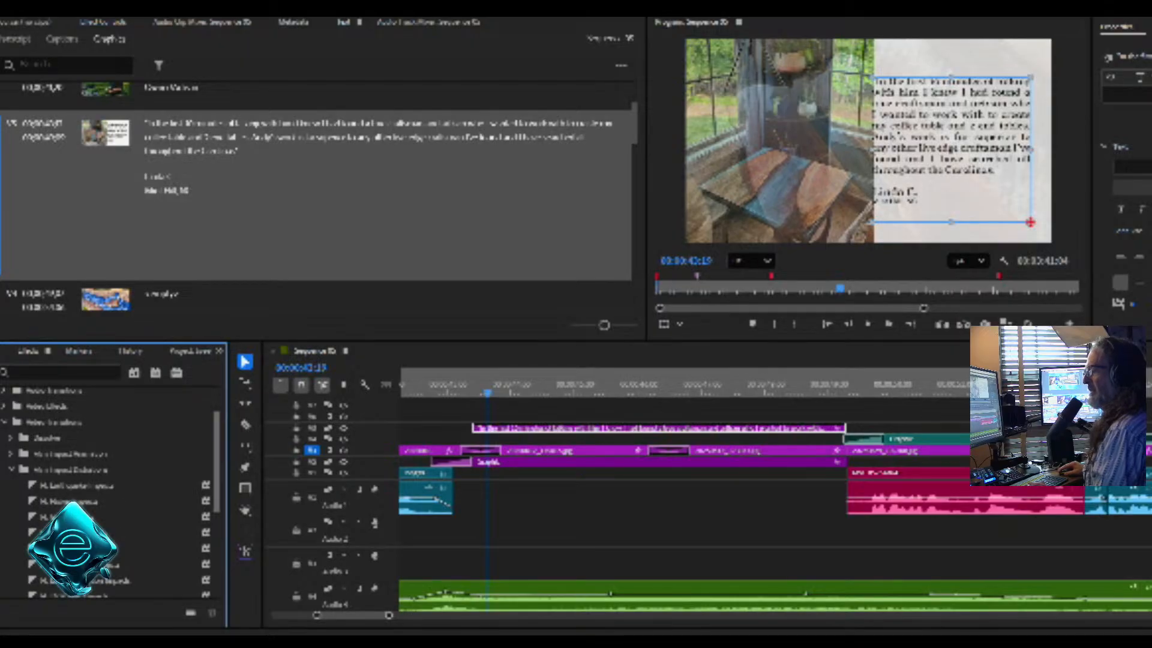
scroll(108, 479, "down", 5)
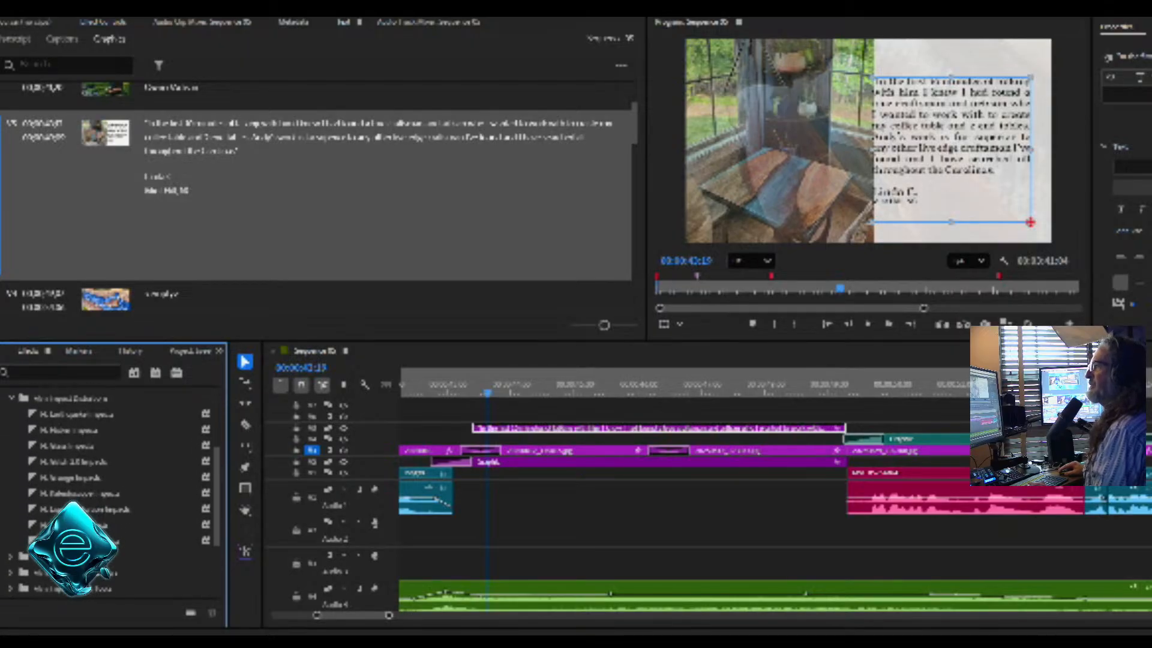
scroll(108, 480, "down", 1)
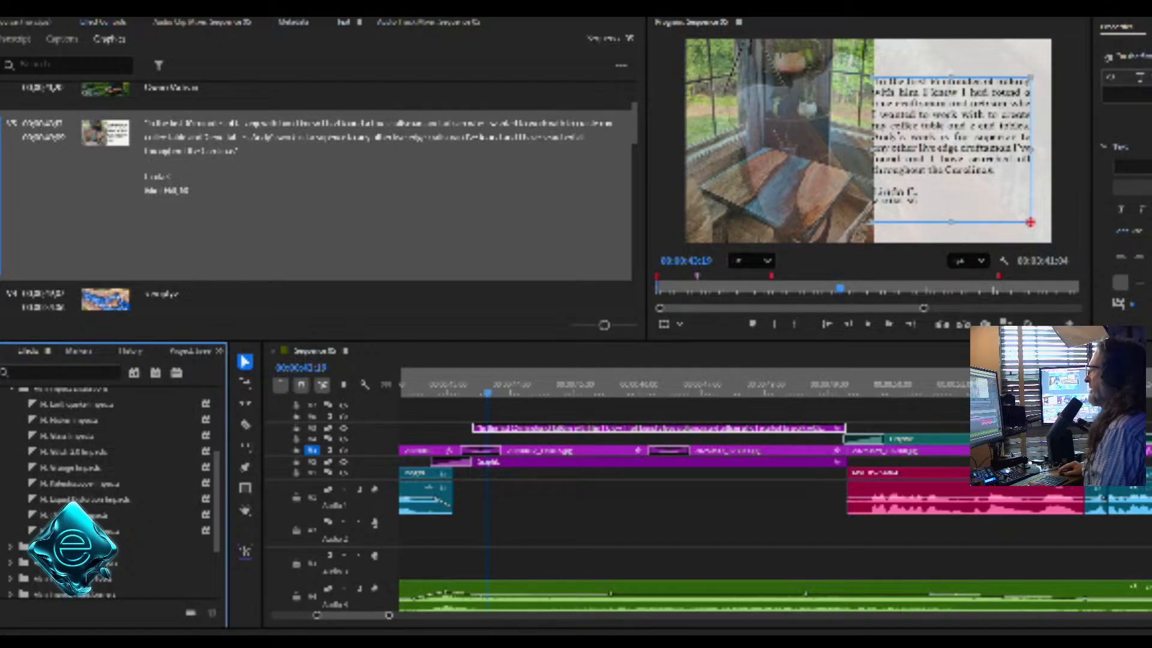
scroll(108, 479, "down", 5)
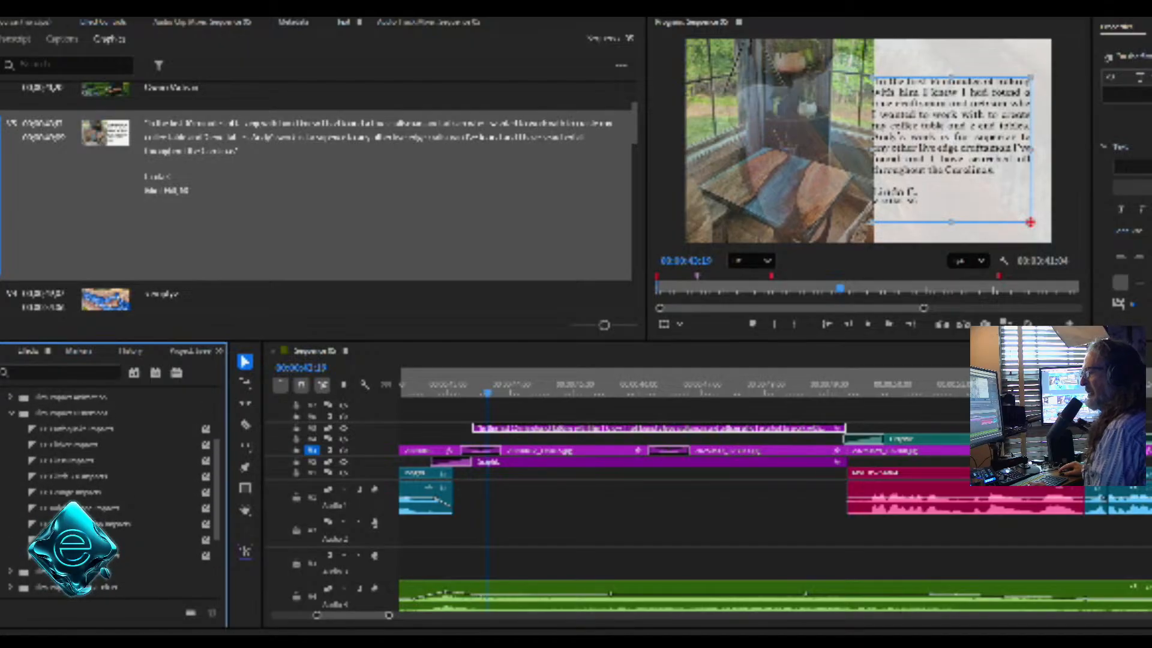
scroll(108, 480, "down", 10)
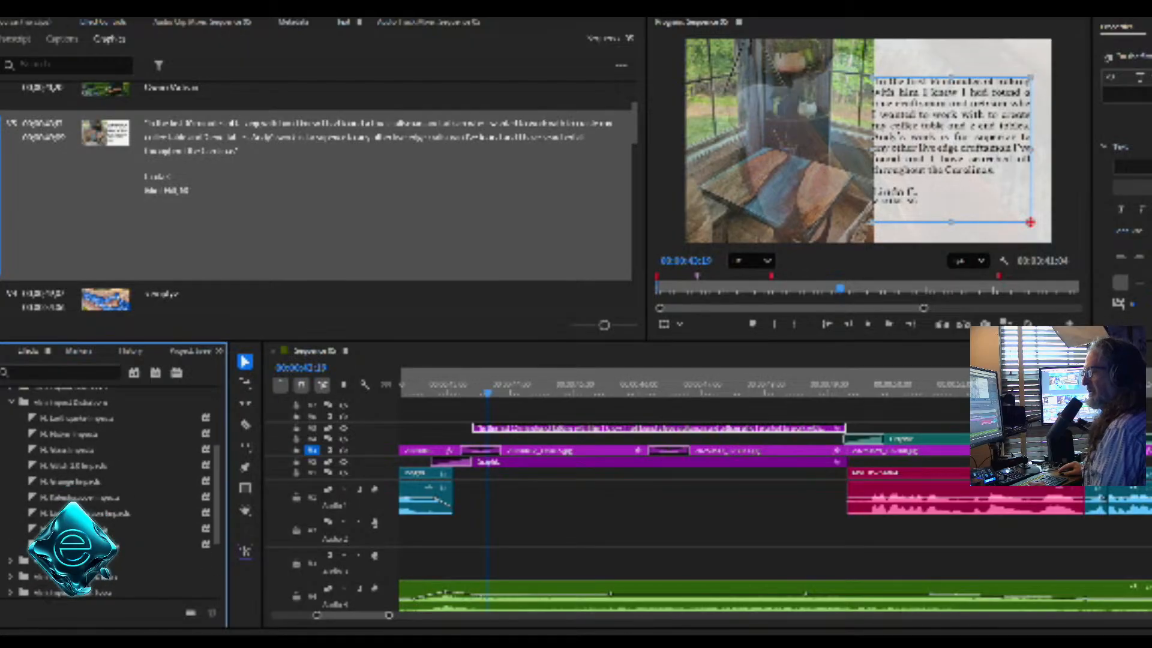
scroll(108, 480, "down", 8)
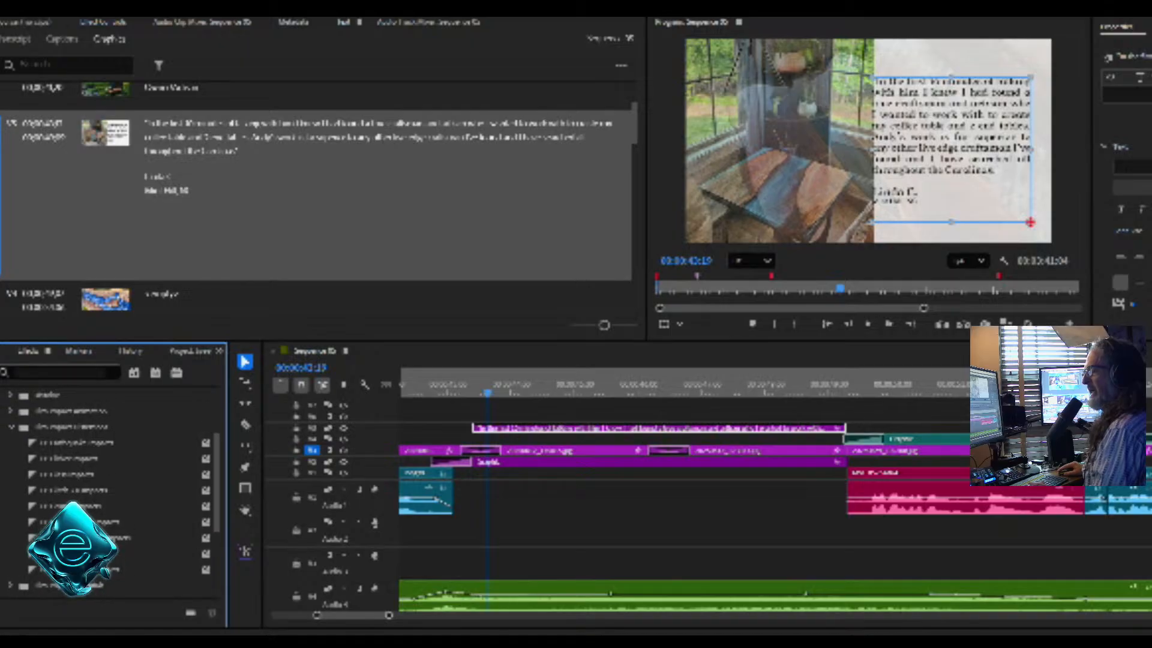
left_click(10, 427)
left_click(11, 417)
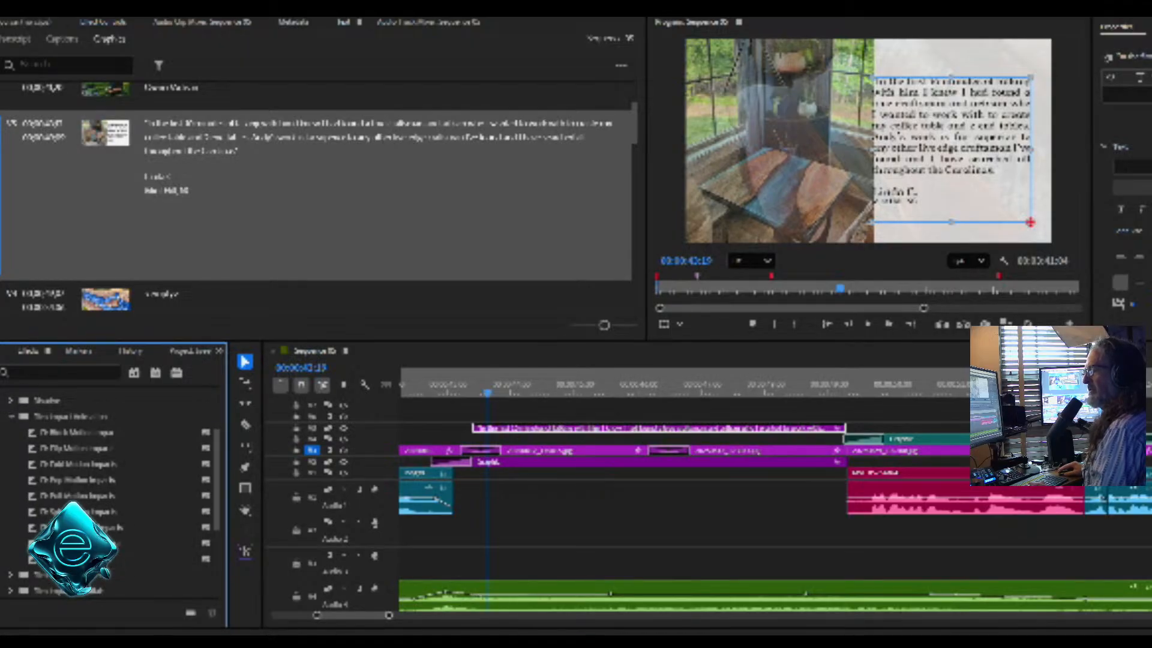
left_click(11, 416)
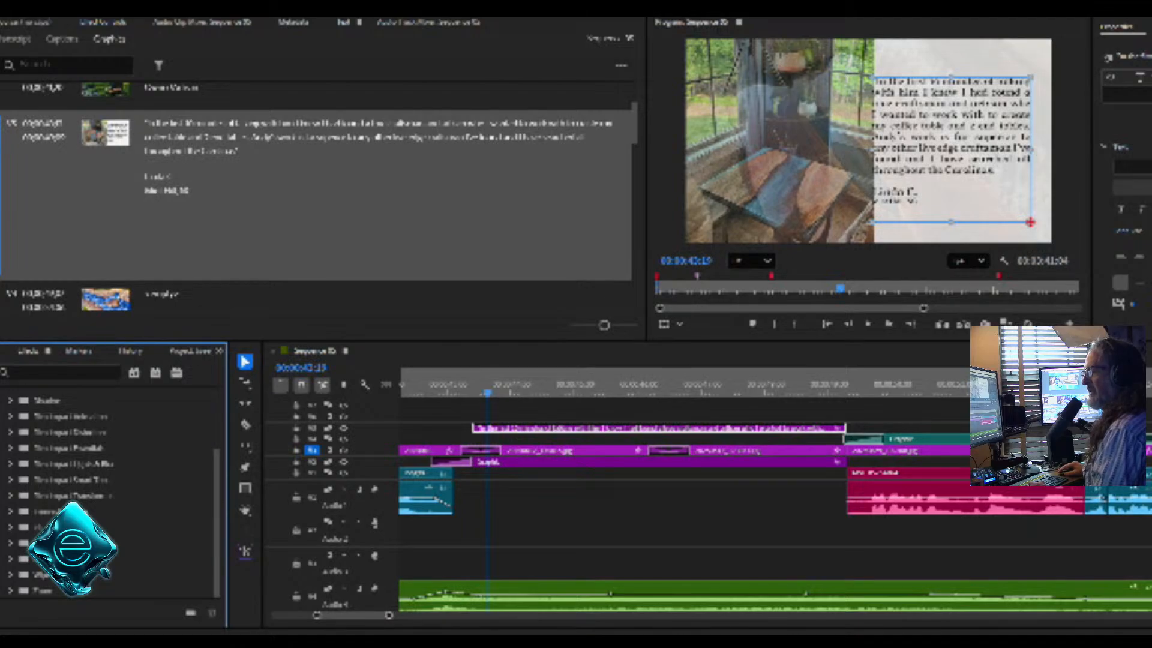
Apply a Film Impact light and blur transition to the start of the quote text clip with a duration of 20 frames
left_click(11, 463)
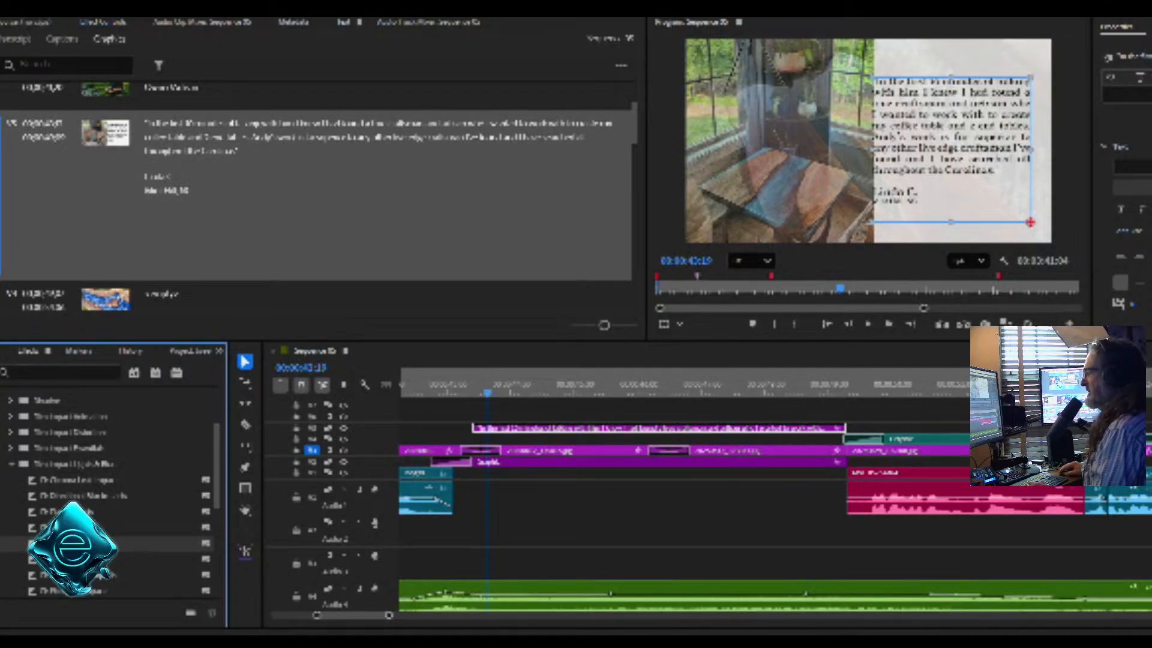
left_click_drag(120, 542, 478, 428)
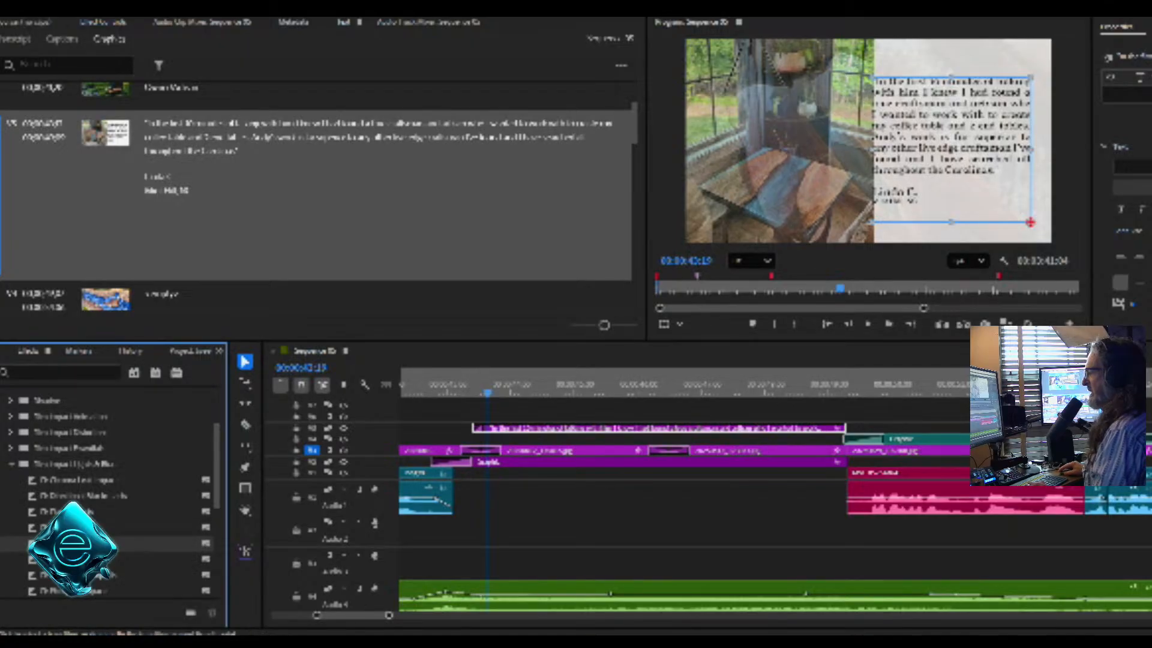
double_click(478, 428)
left_click_drag(631, 296, 621, 296)
type("20")
key("Return")
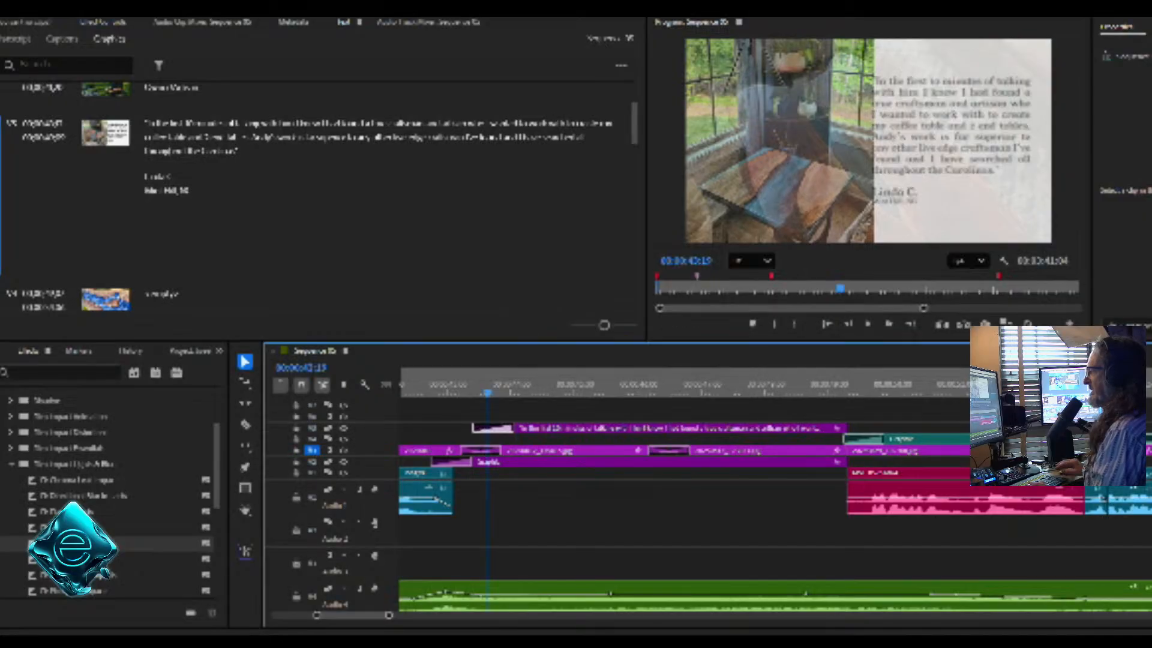
Play through the new text transition, and use Vector Motion to shrink the quote text slightly and shift it away from the photo
left_click(455, 385)
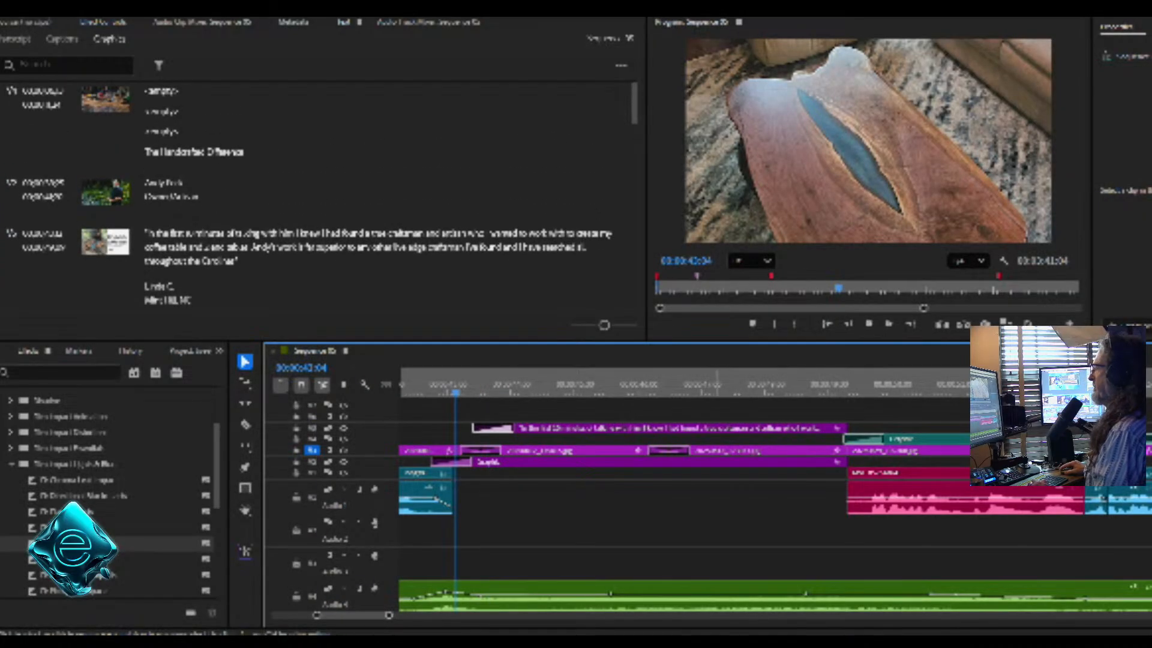
key("space")
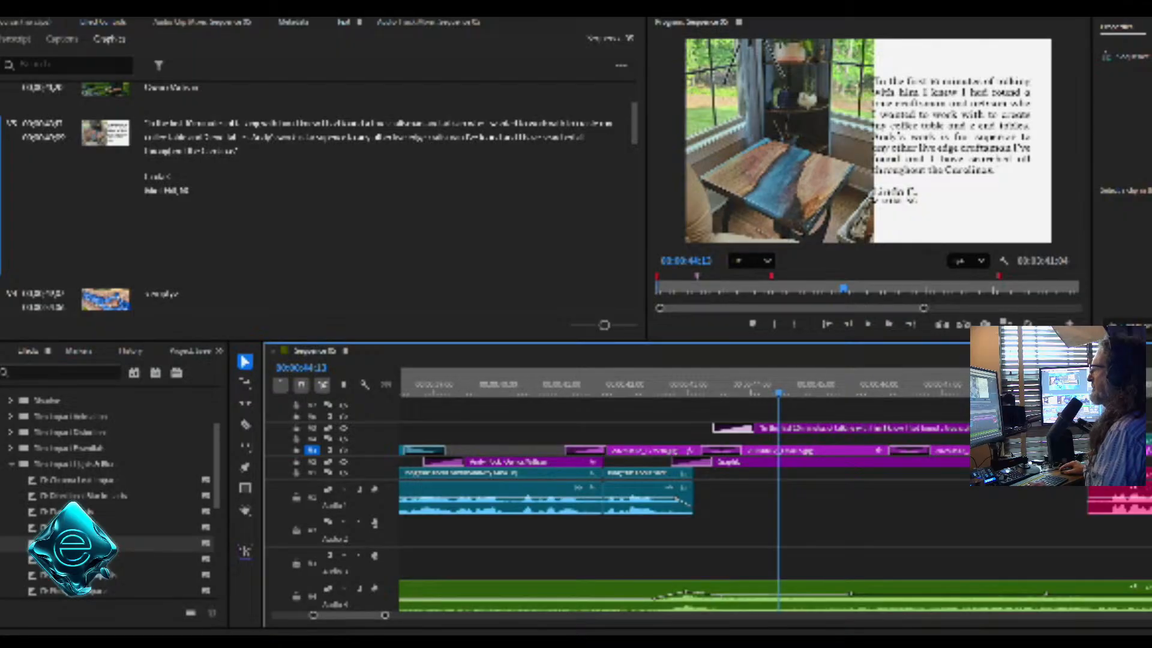
left_click(874, 428)
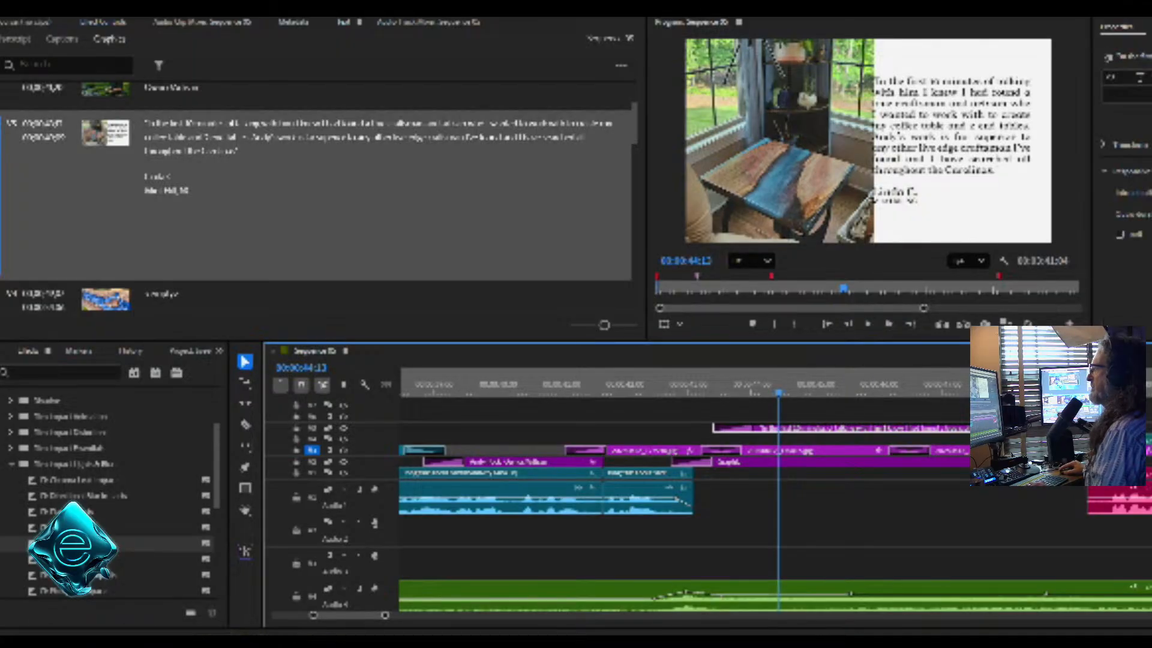
key("shift+5")
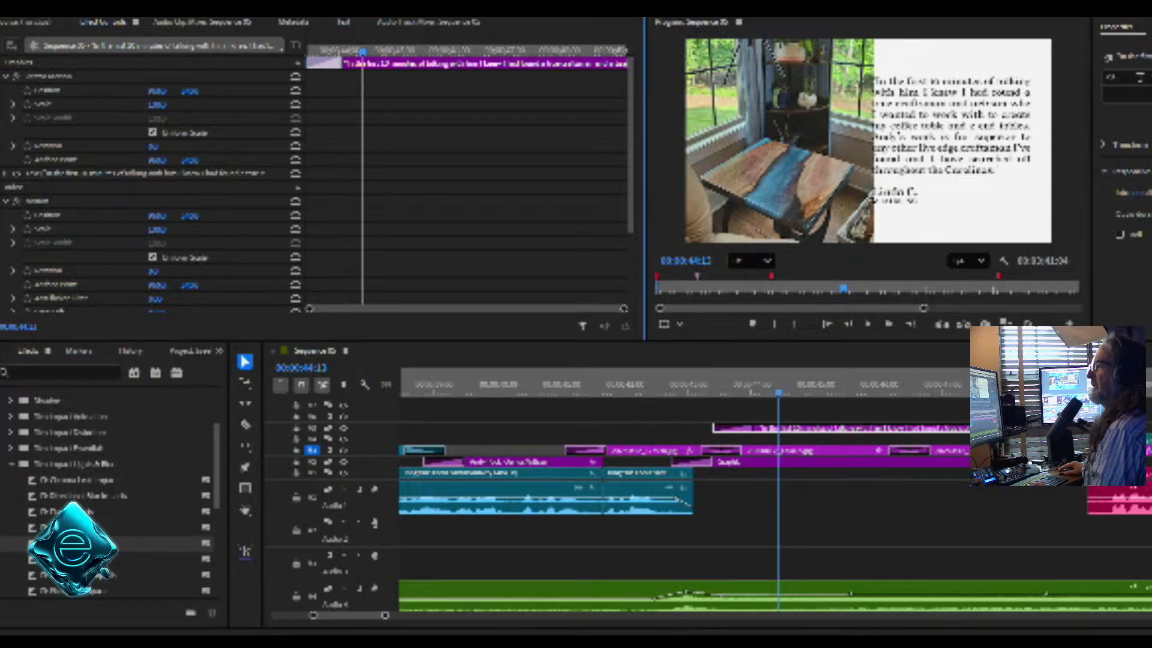
mouse_move(362, 51)
left_mouse_down()
mouse_move(307, 51)
mouse_move(376, 51)
left_mouse_up()
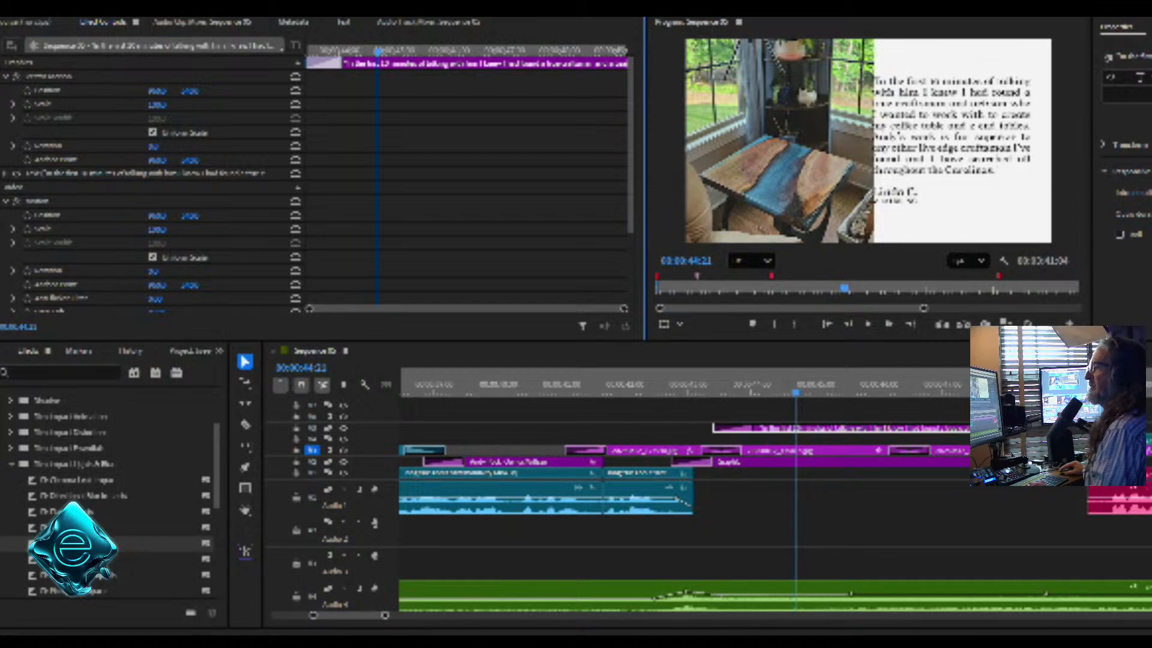
left_click_drag(157, 104, 202, 91)
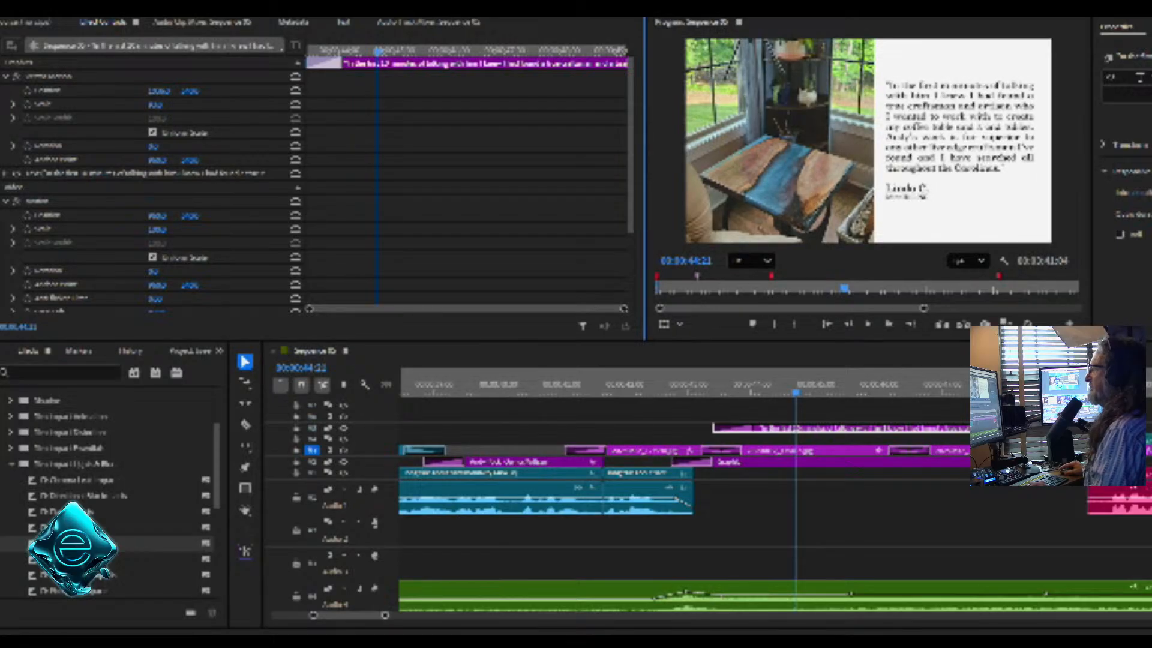
Keyframe the quote text's Vector Motion position and scale at the very start of its clip
left_click(27, 103)
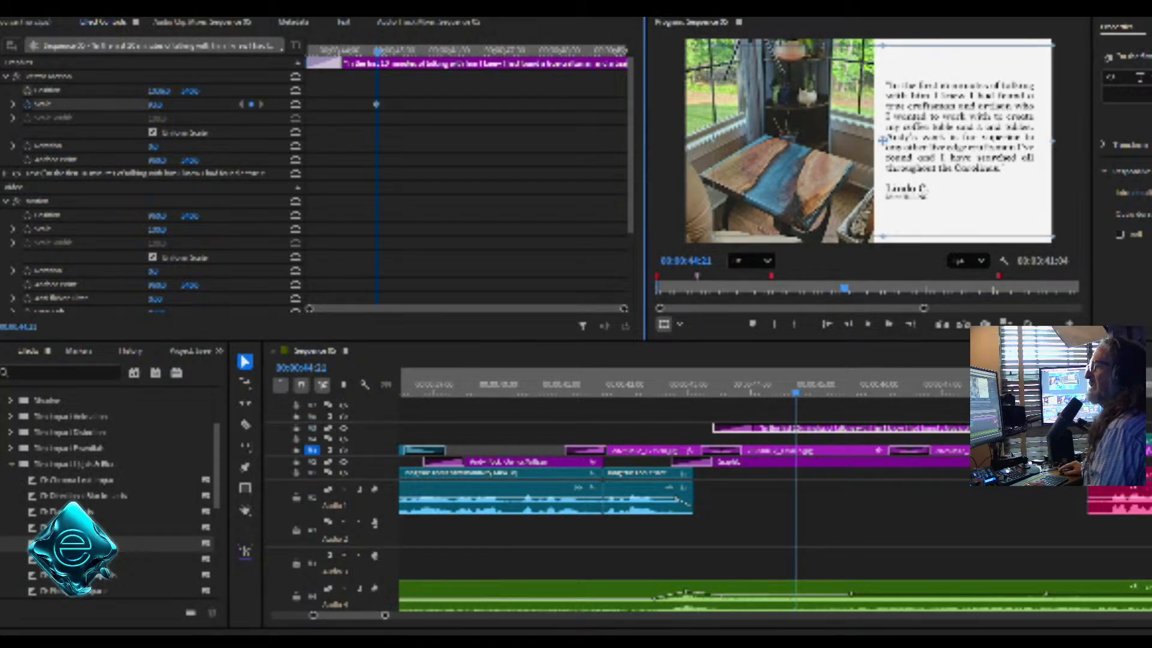
left_click(27, 90)
key("Up")
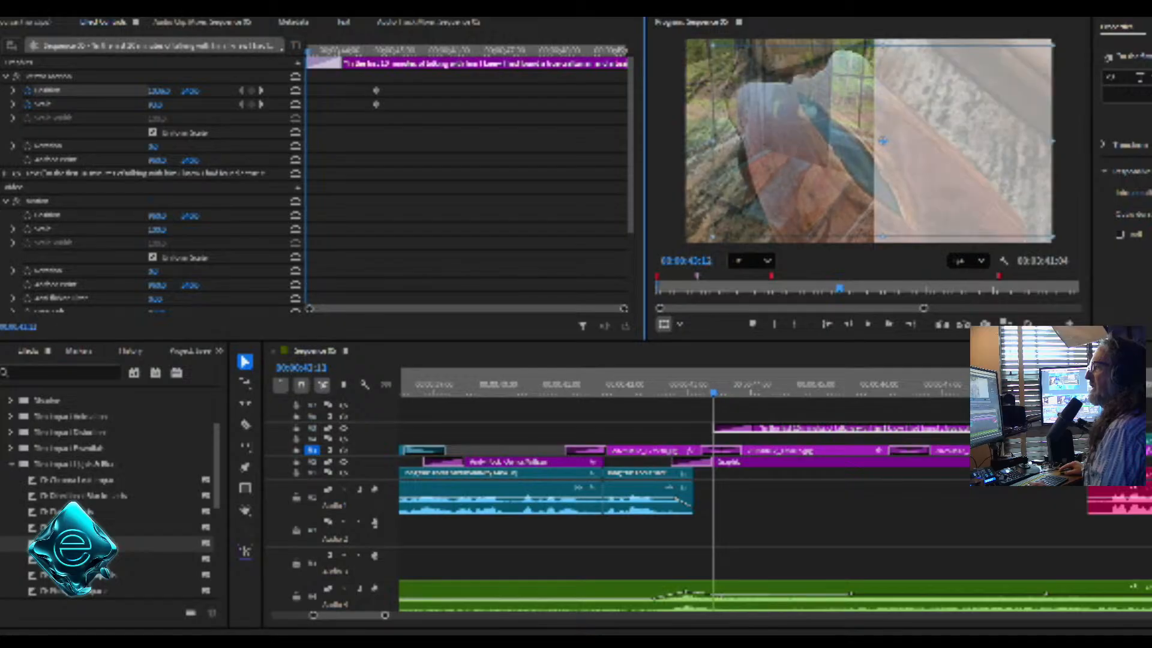
left_click_drag(376, 90, 306, 90)
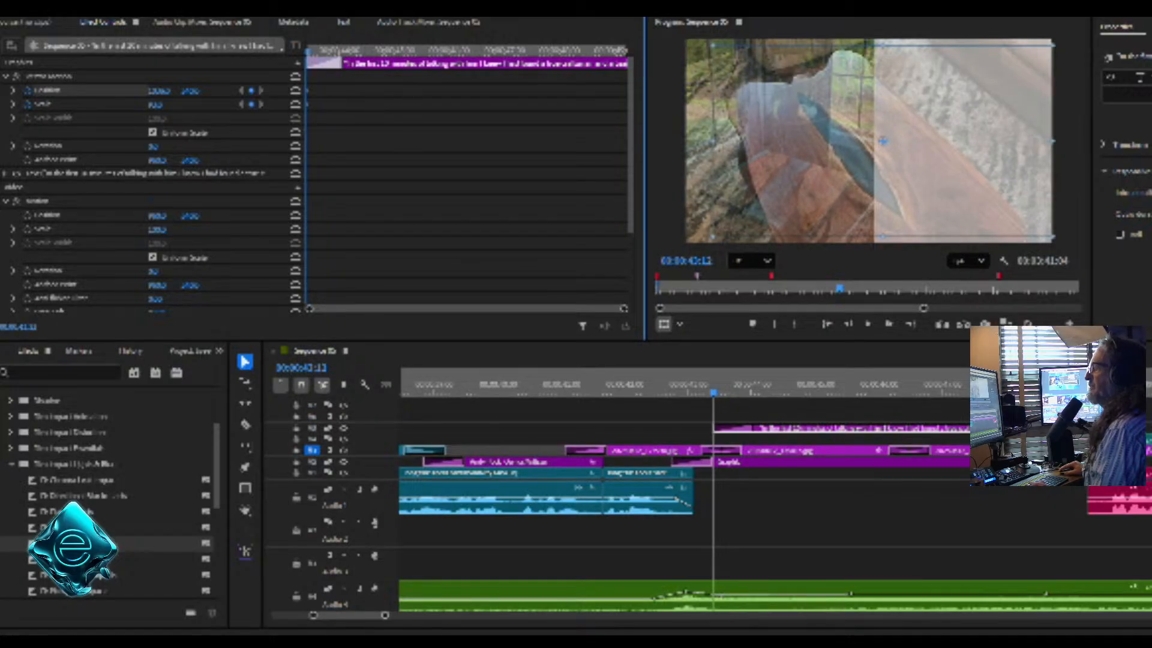
Add ending Vector Motion keyframes that enlarge the quote text and shift it slightly towards the photo, placed at the clip's end
key("space")
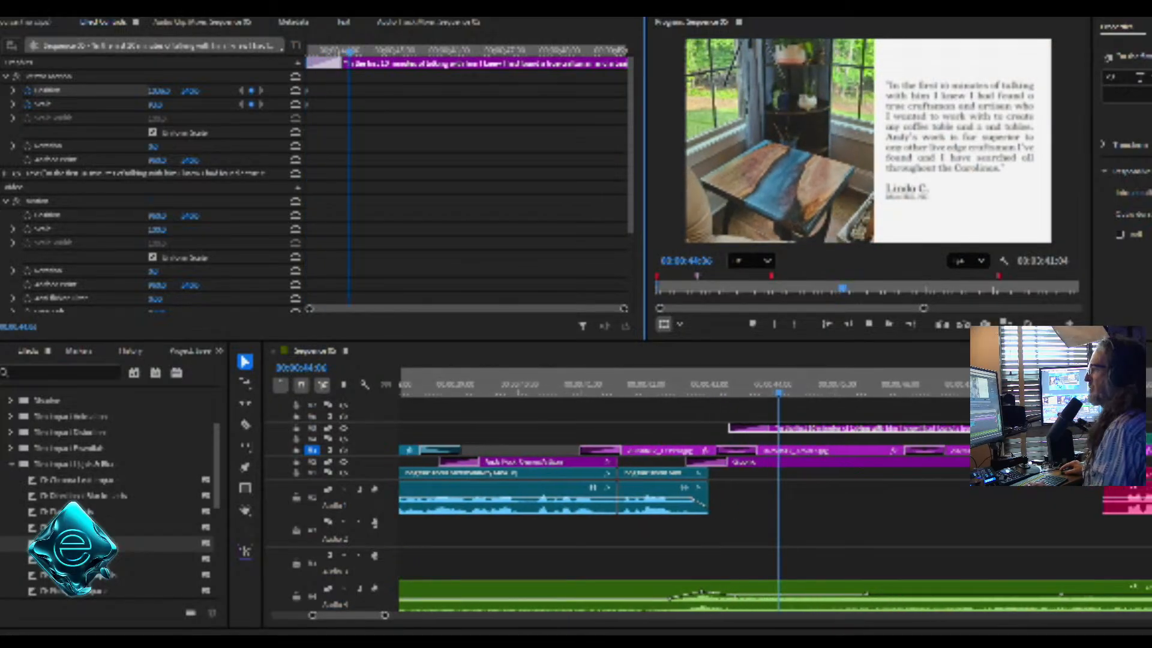
key("space")
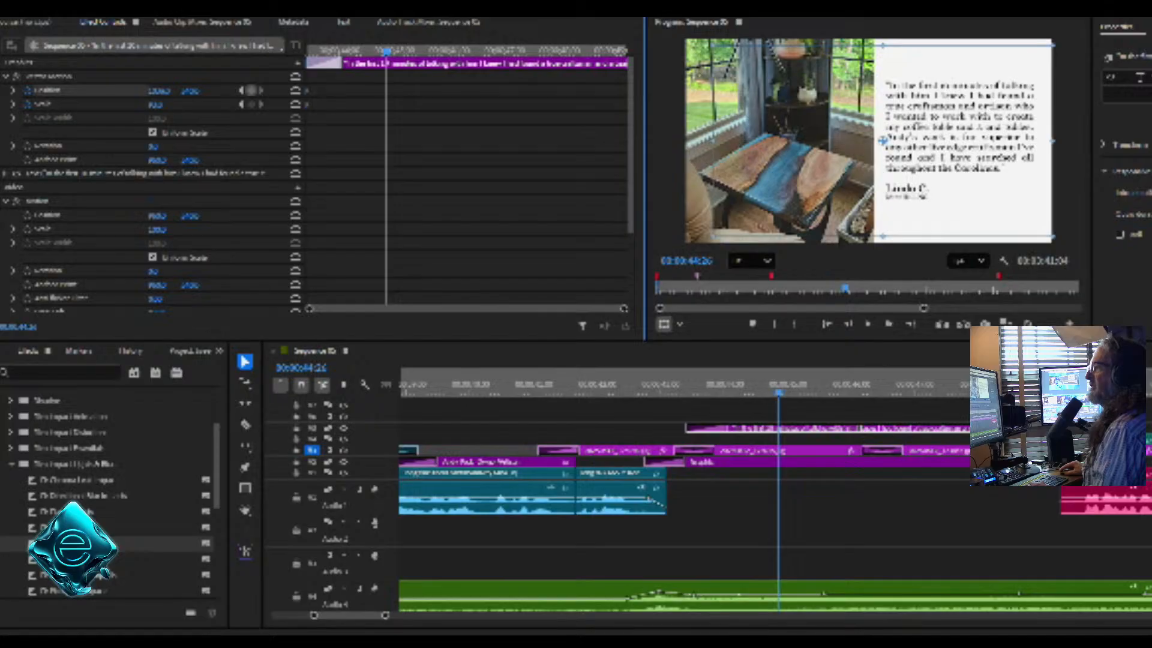
left_click(251, 90)
left_click(251, 104)
left_click_drag(155, 104, 143, 91)
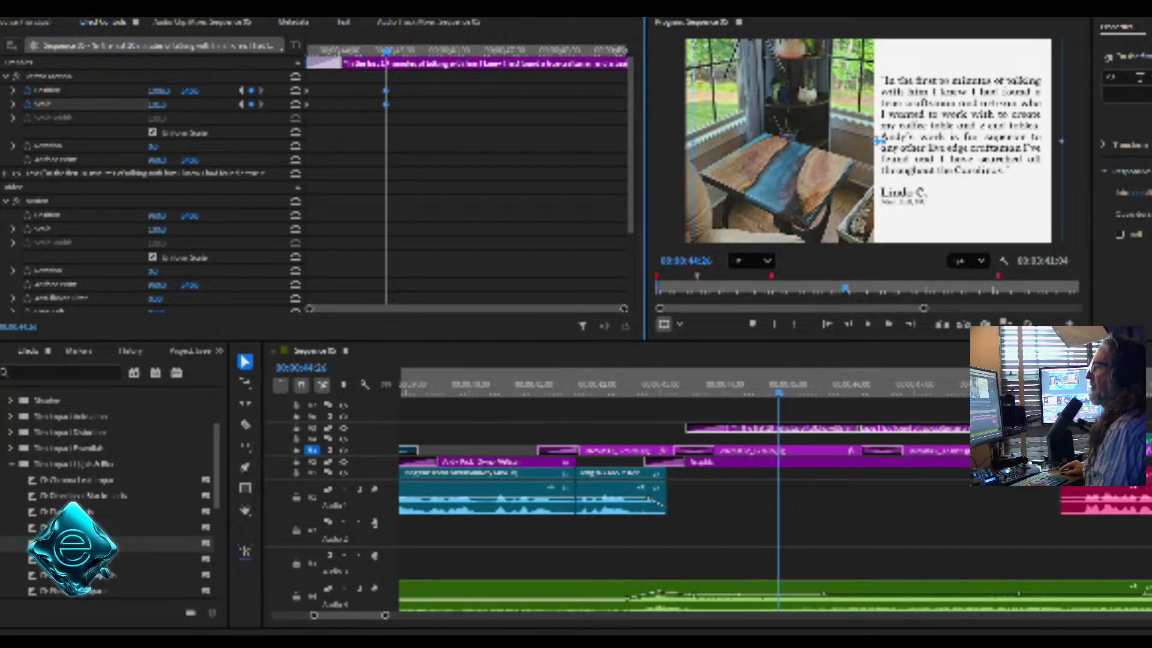
left_click_drag(385, 104, 627, 104)
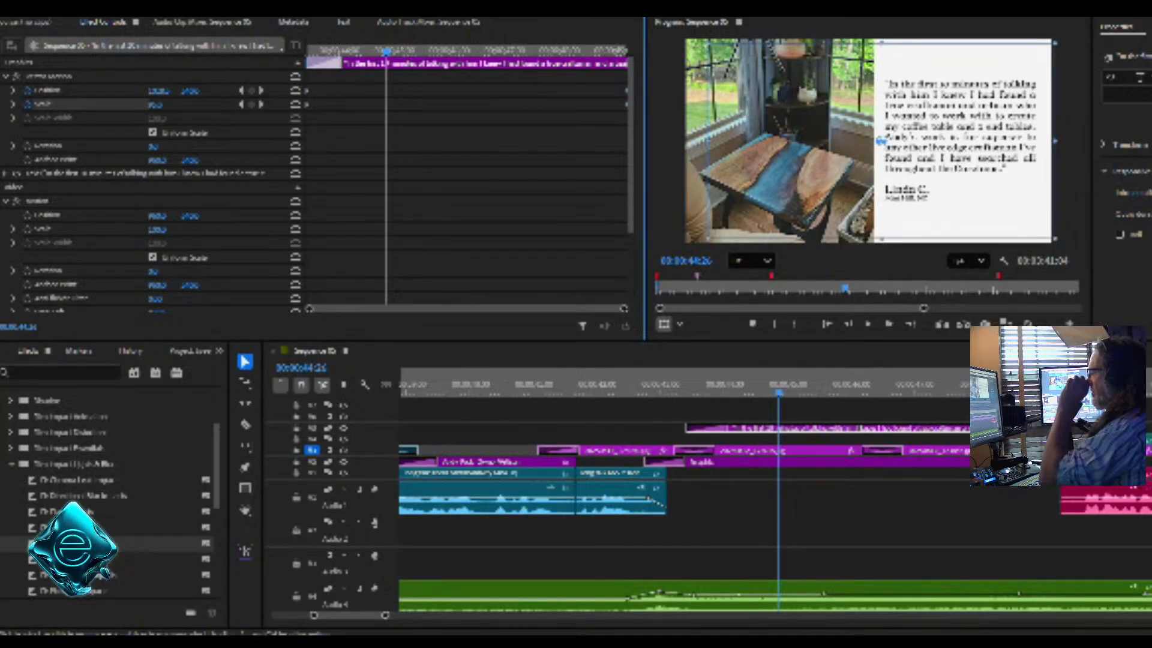
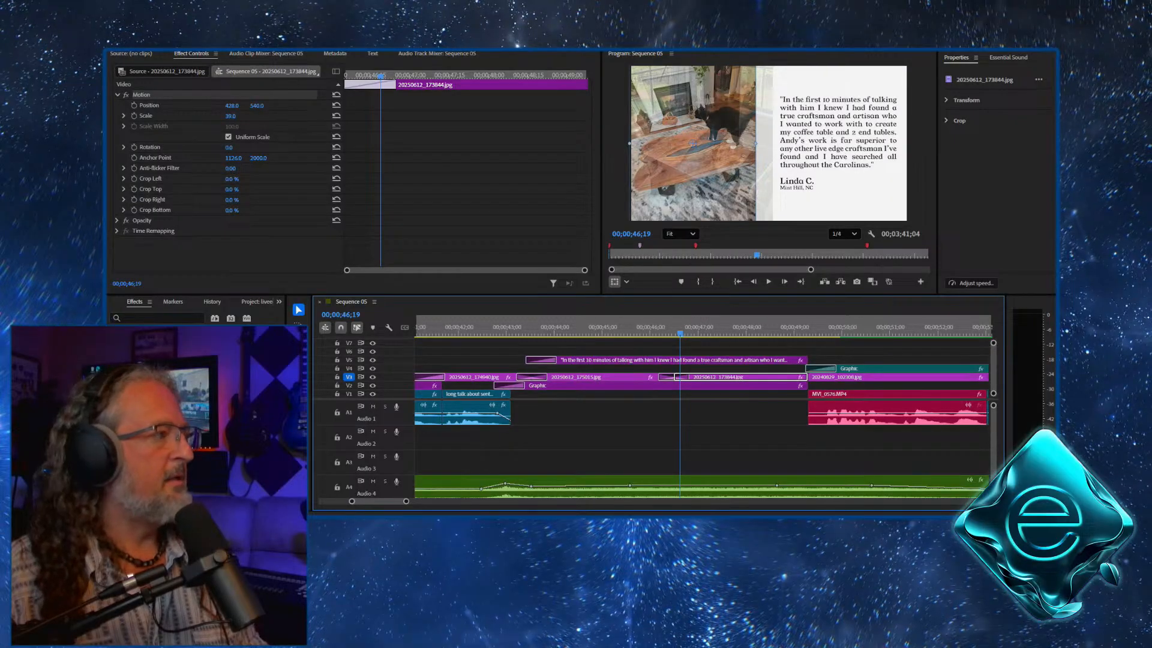
Set the cat photo's scale to 46 and horizontal position to 499, and play through the transition into it
mouse_move(231, 105)
left_mouse_down()
mouse_move(293, 105)
mouse_move(232, 115)
left_mouse_up()
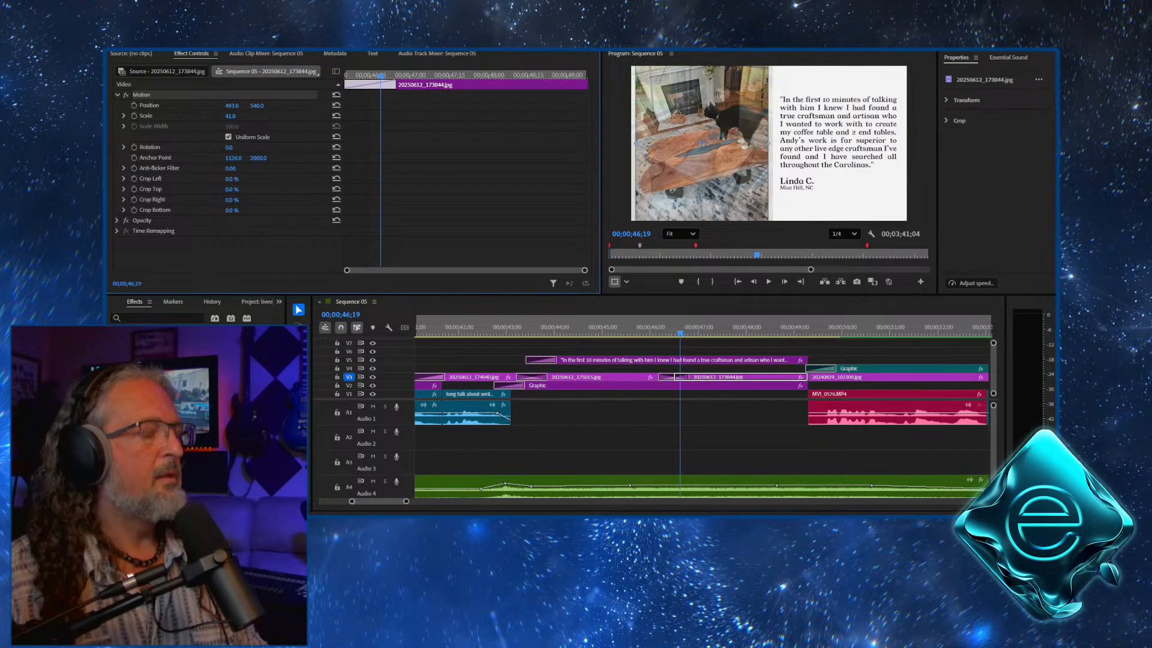
left_click_drag(231, 116, 235, 105)
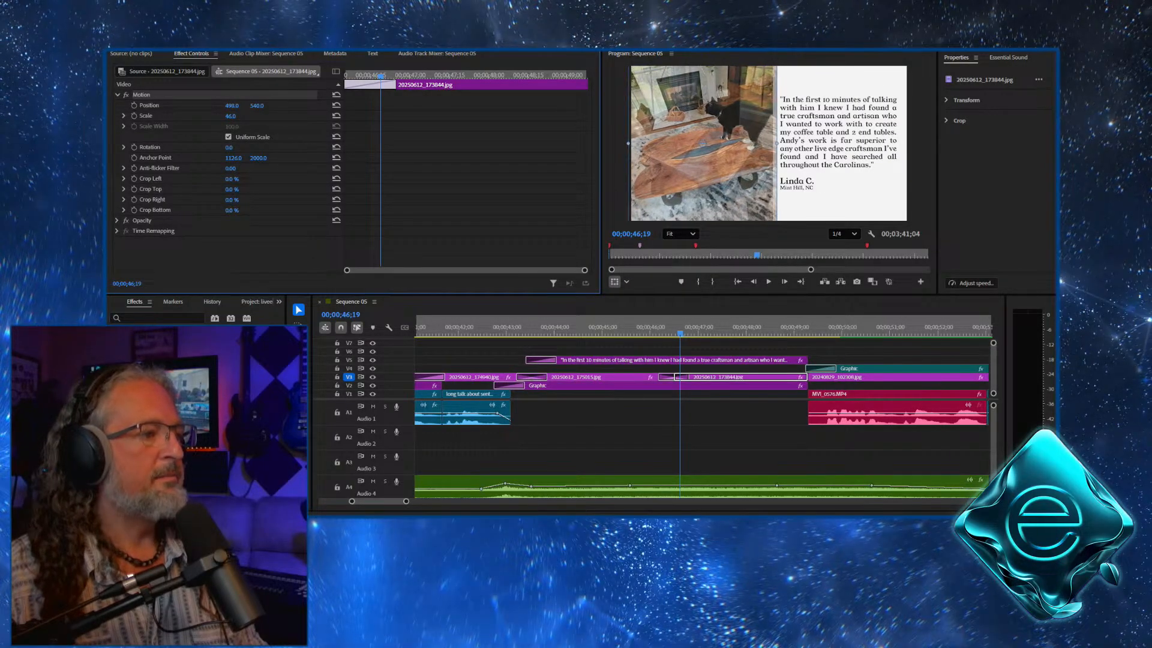
left_click_drag(679, 330, 628, 330)
key("space")
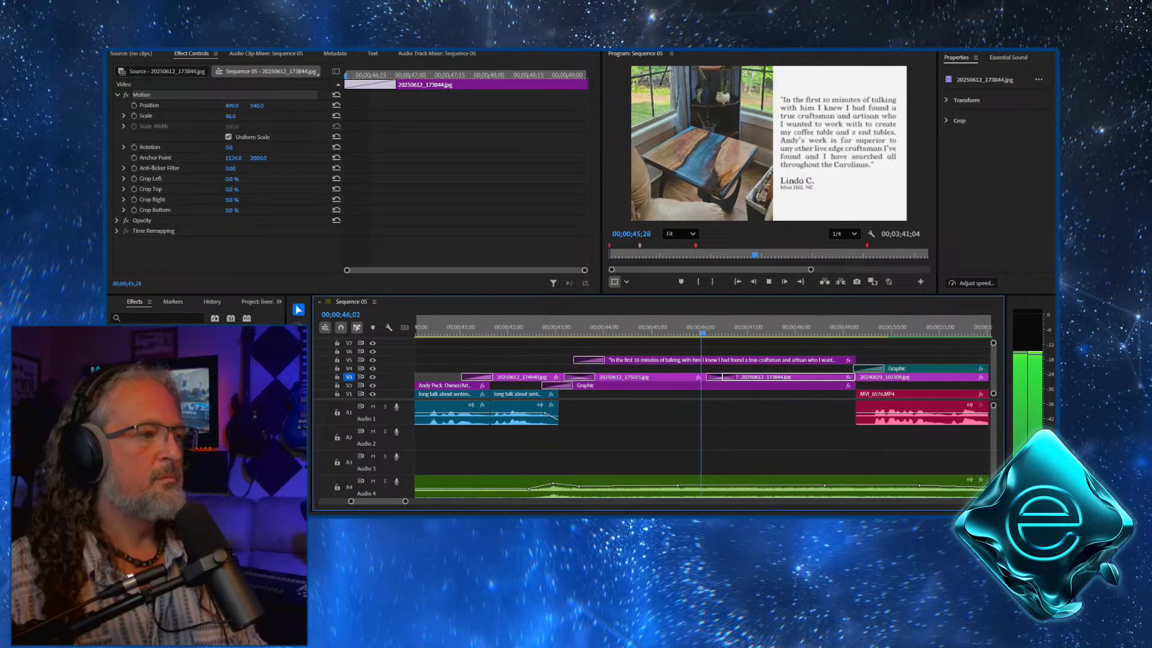
key("space")
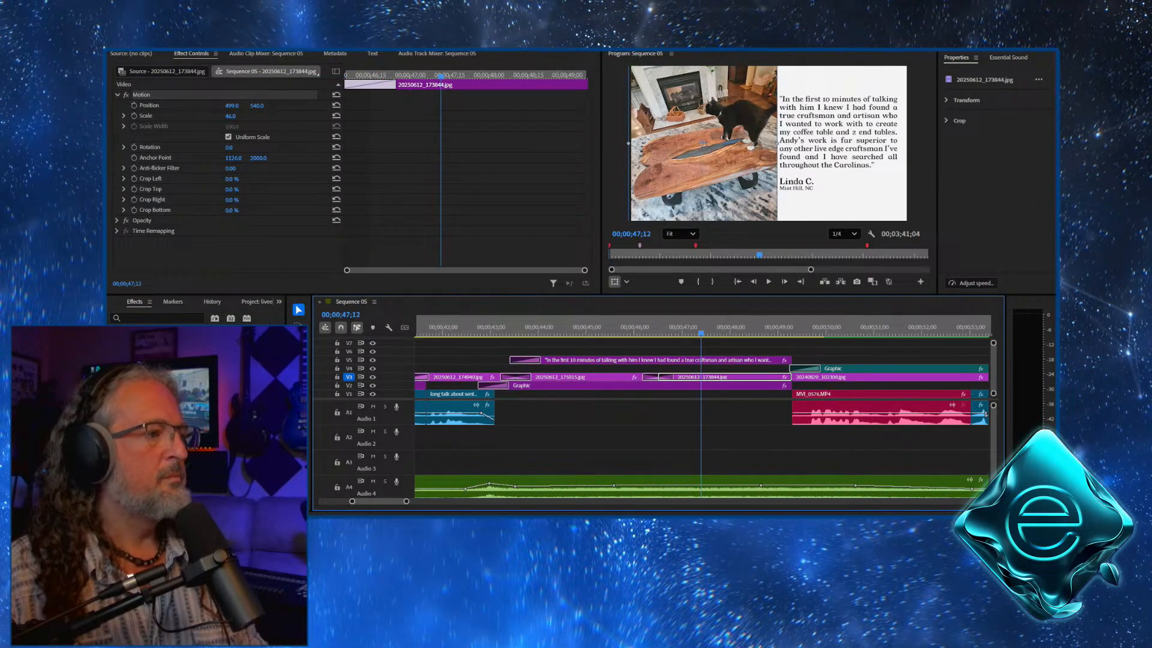
Keyframe the cat photo's position and scale at the very start of its clip
left_click(134, 115)
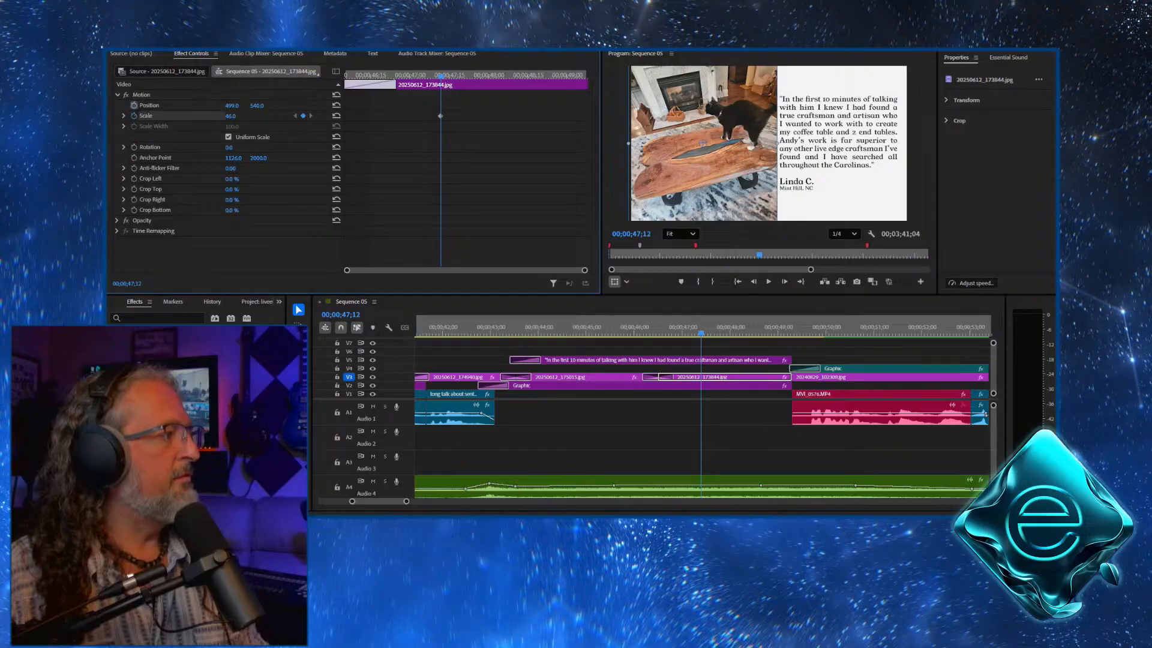
left_click(133, 105)
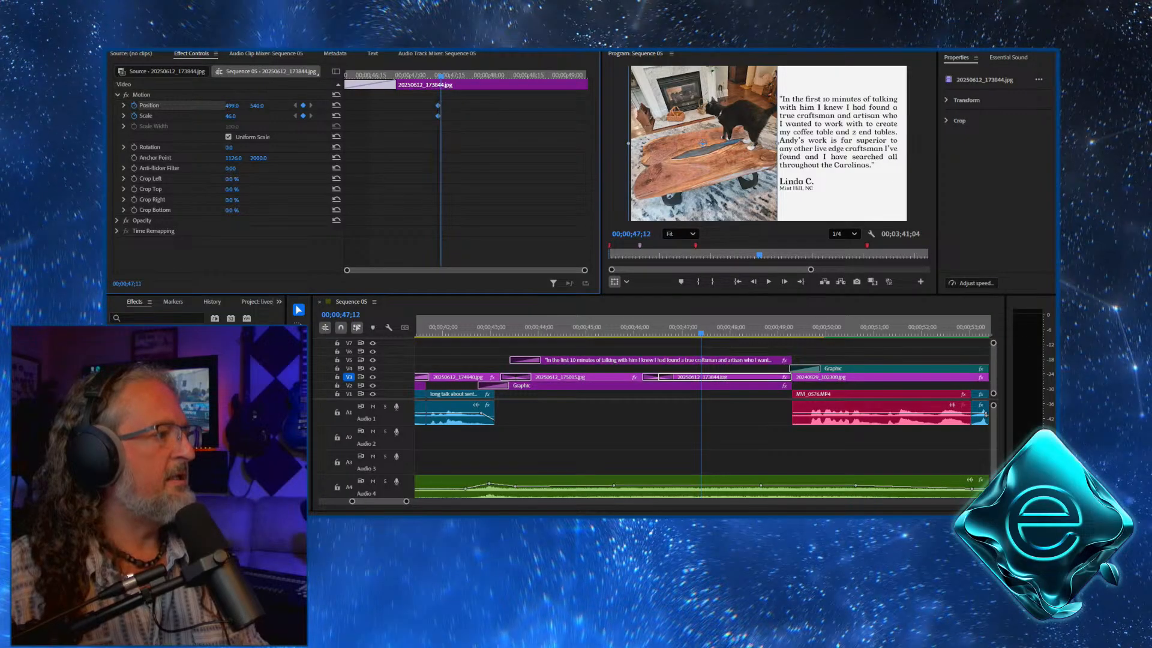
Try ending keyframes that move the cat photo to vertical position 560 by the clip's end, play them, and remove them
left_click(303, 105)
left_click(303, 115)
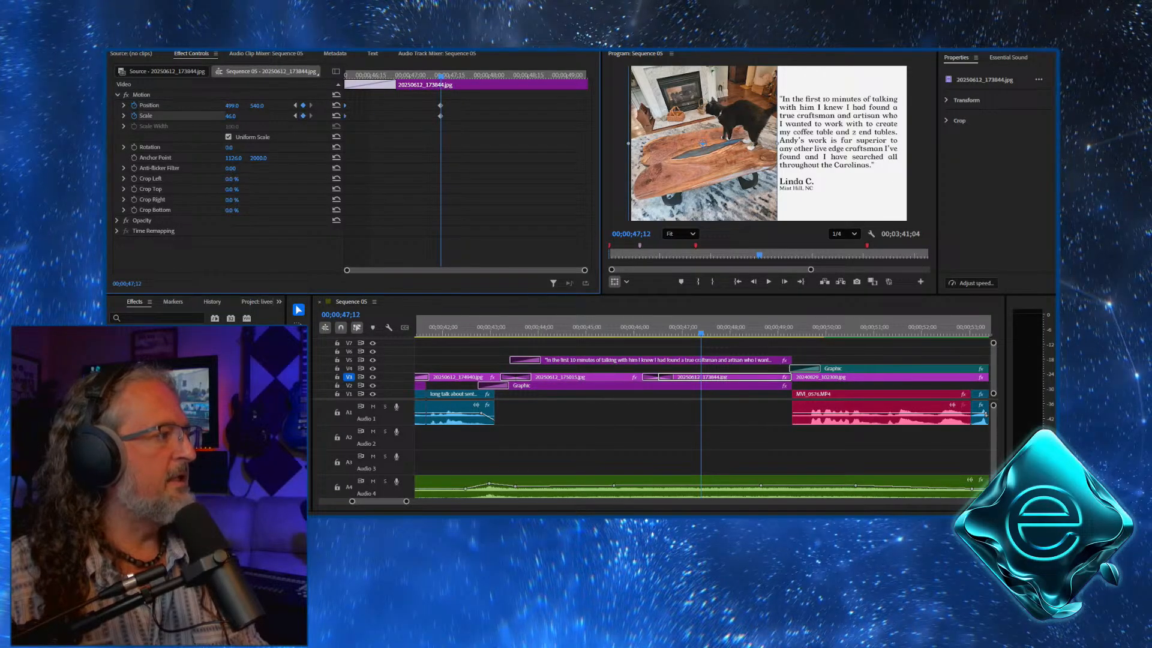
left_click_drag(257, 105, 269, 105)
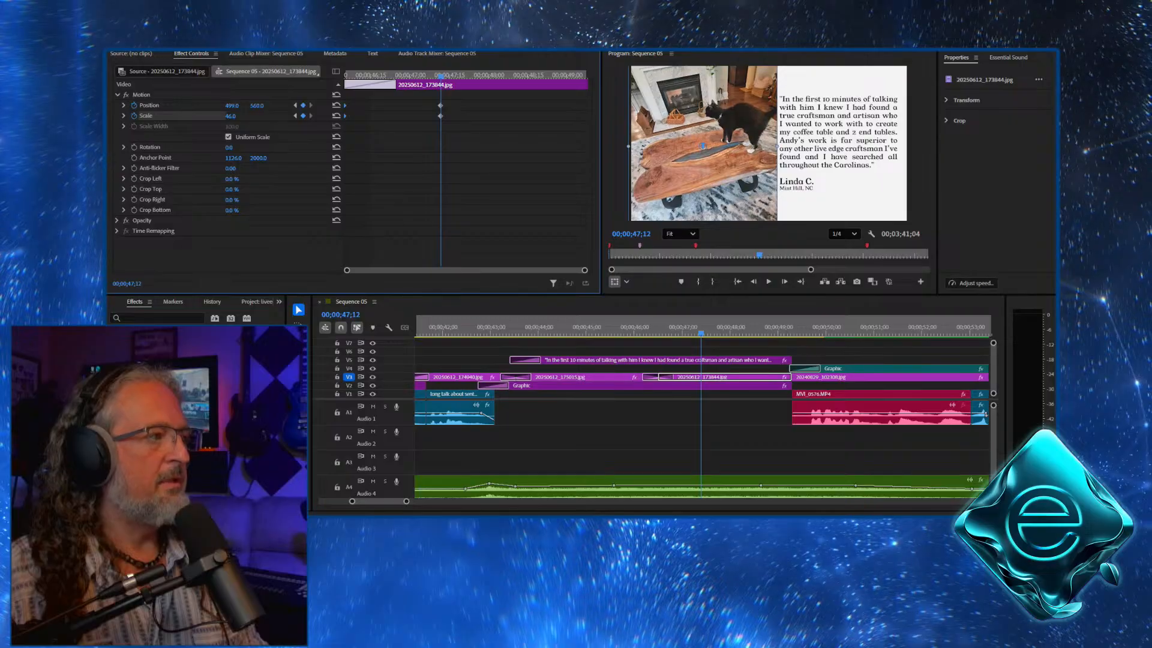
left_click_drag(440, 115, 586, 115)
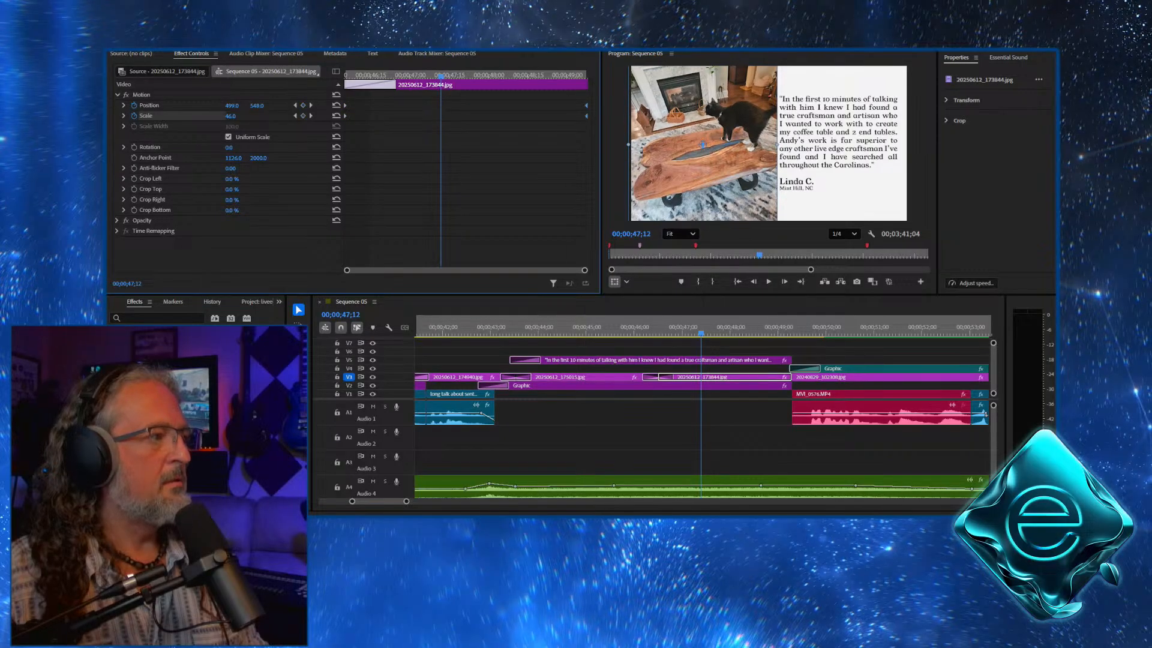
key("j")
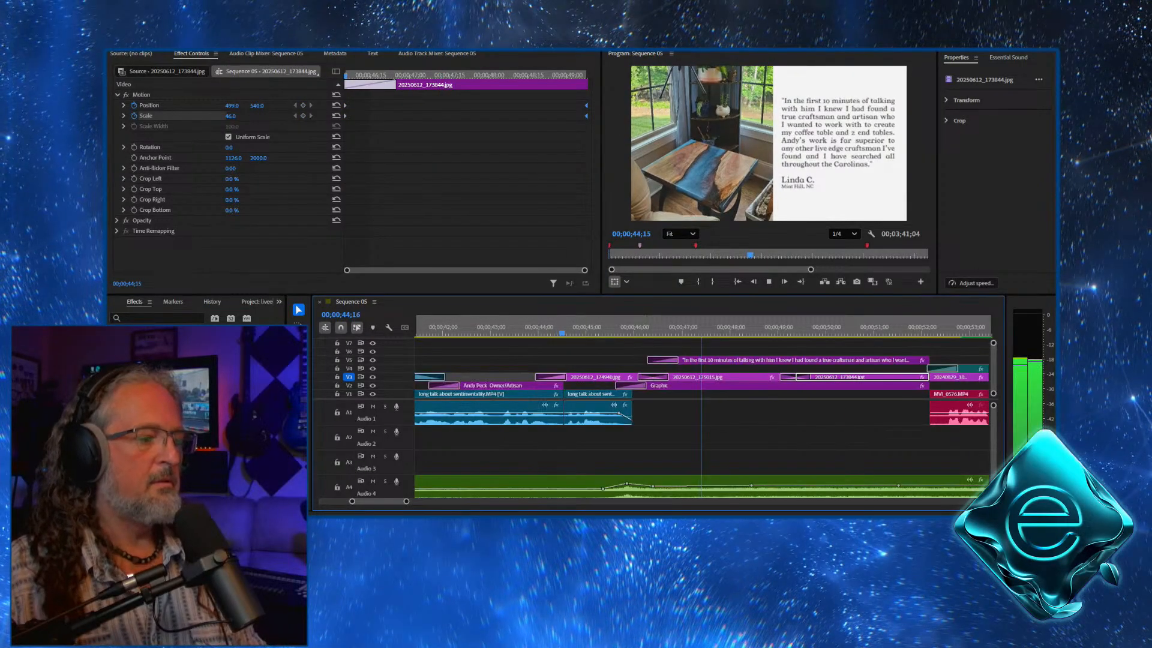
key("l")
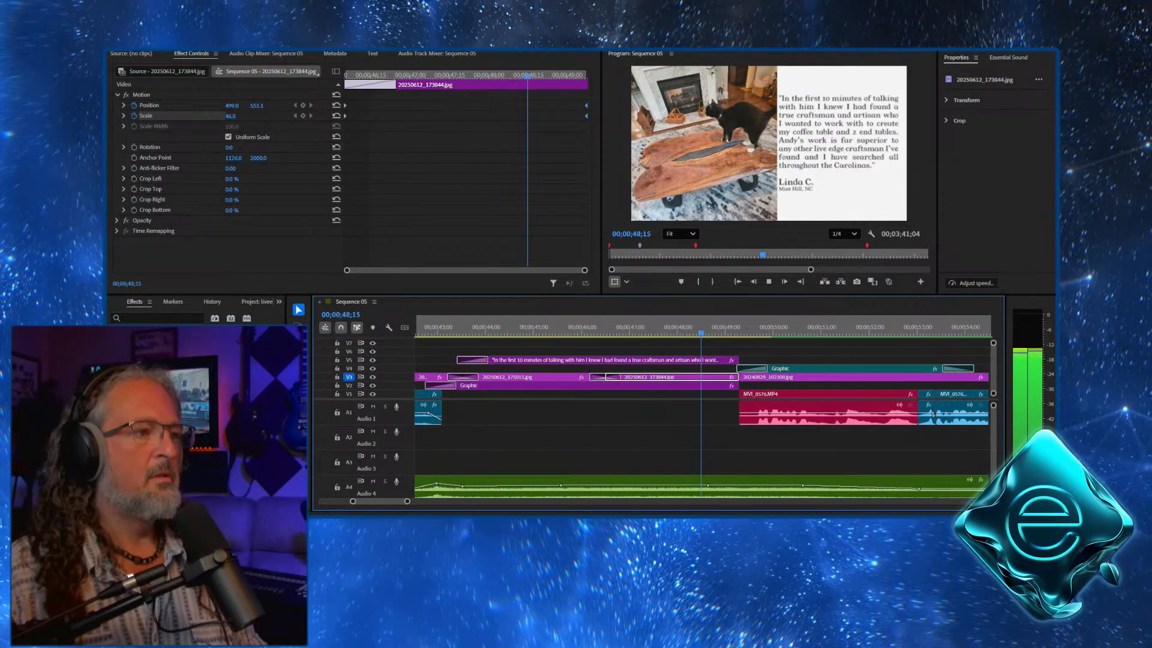
key("space")
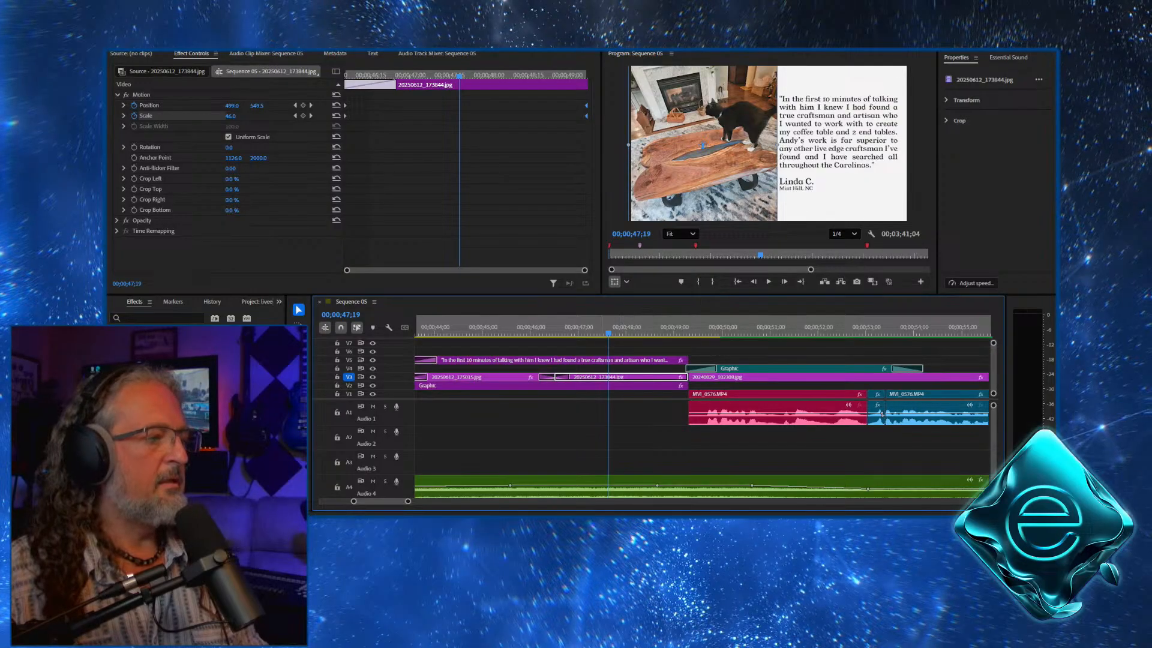
key("shift+5")
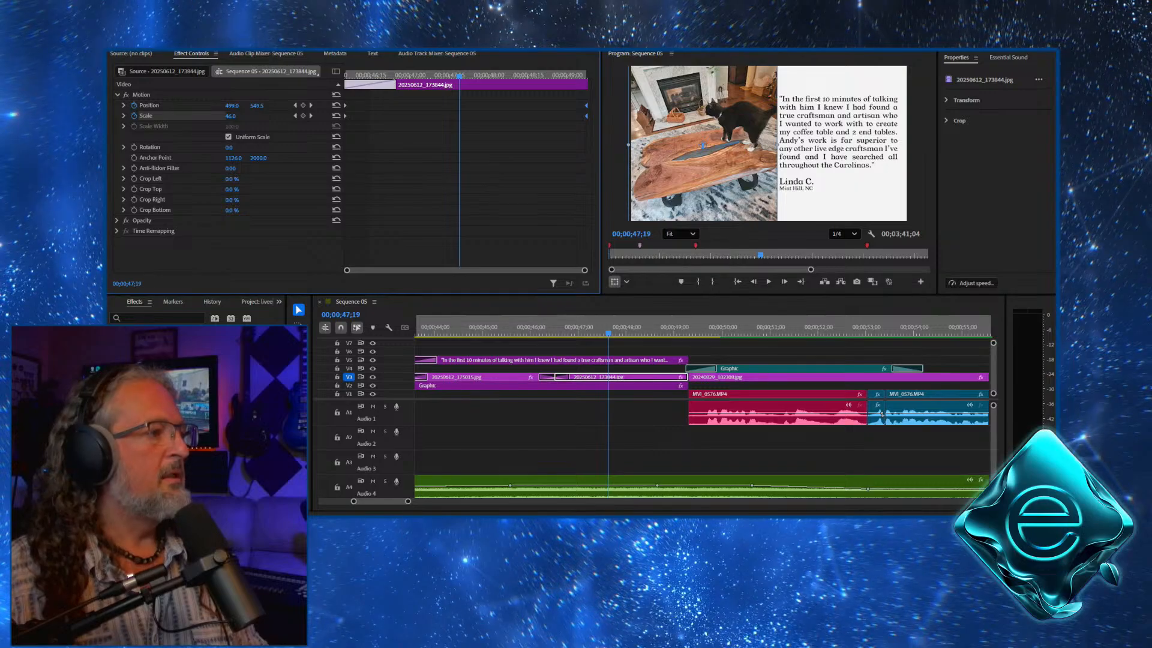
key("Delete")
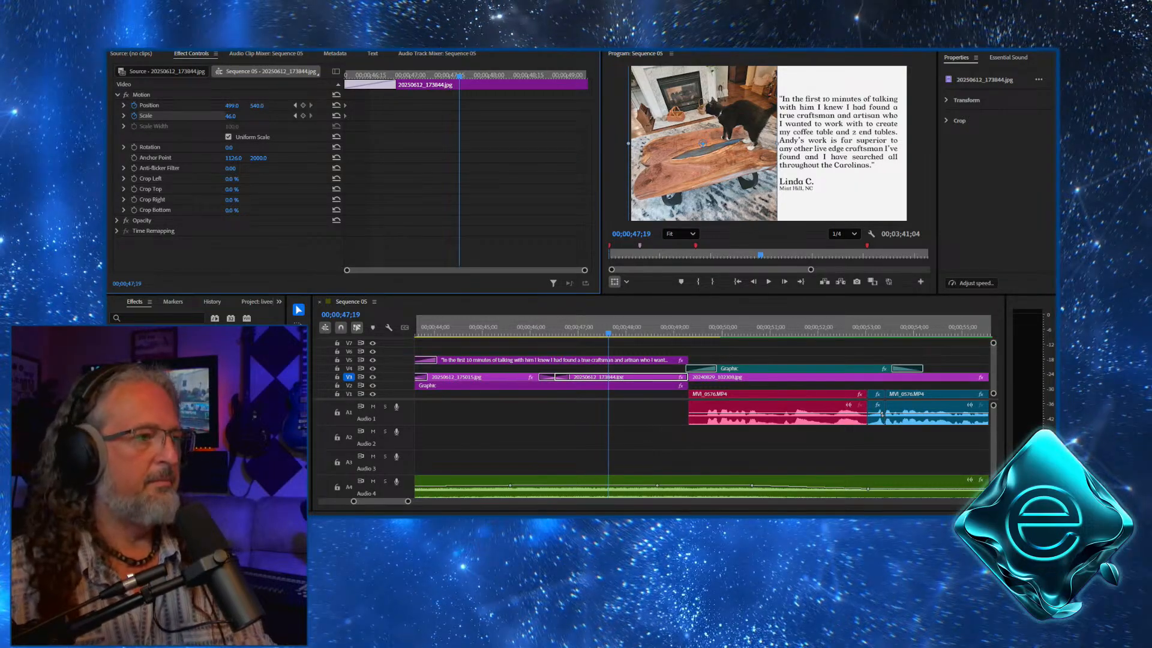
Add ending keyframes at the cat photo clip's end with scale 40 and horizontal position 453, and play the motion
left_click(303, 105)
left_click(303, 115)
left_click_drag(230, 116, 204, 105)
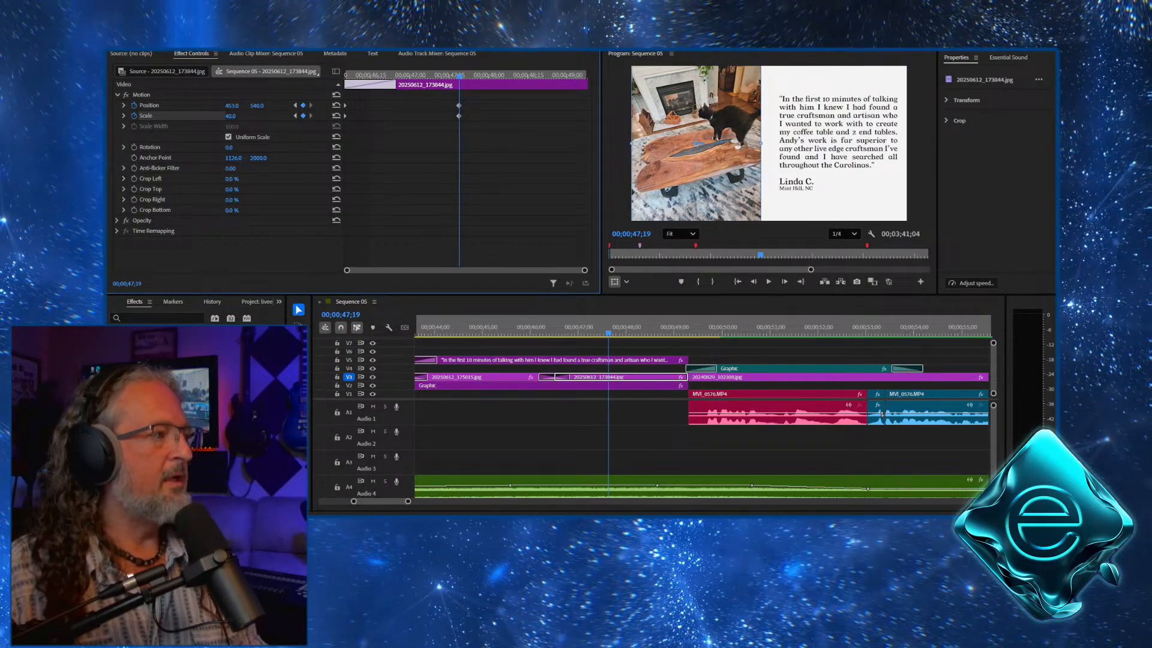
left_click_drag(459, 116, 586, 115)
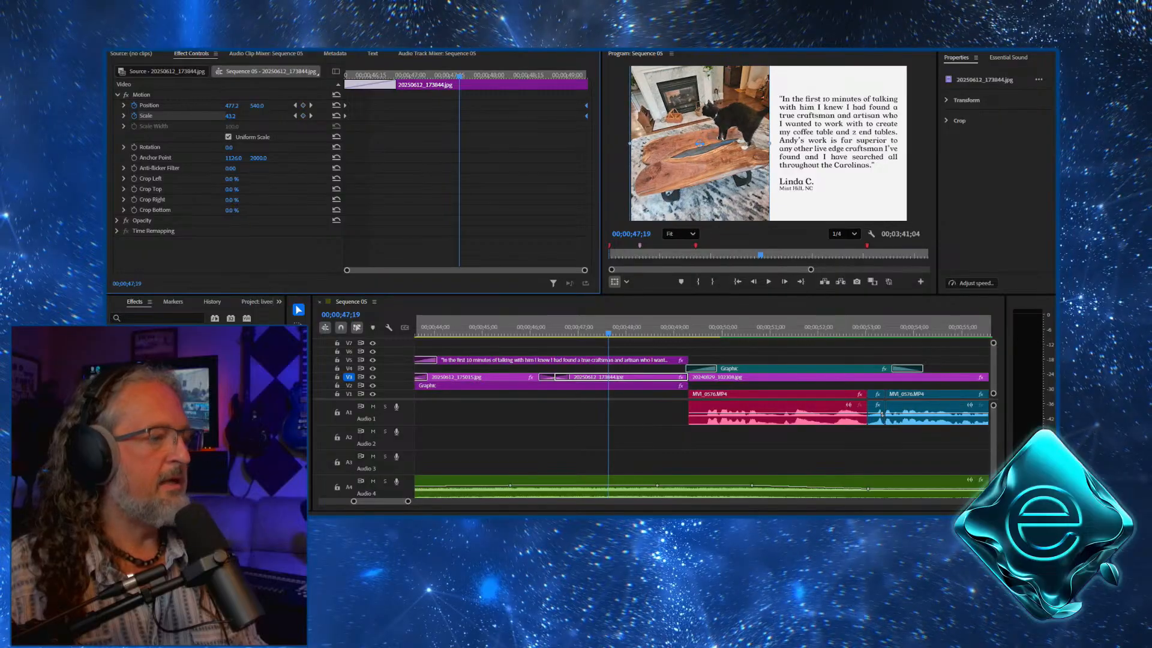
left_click_drag(608, 328, 507, 328)
key("space")
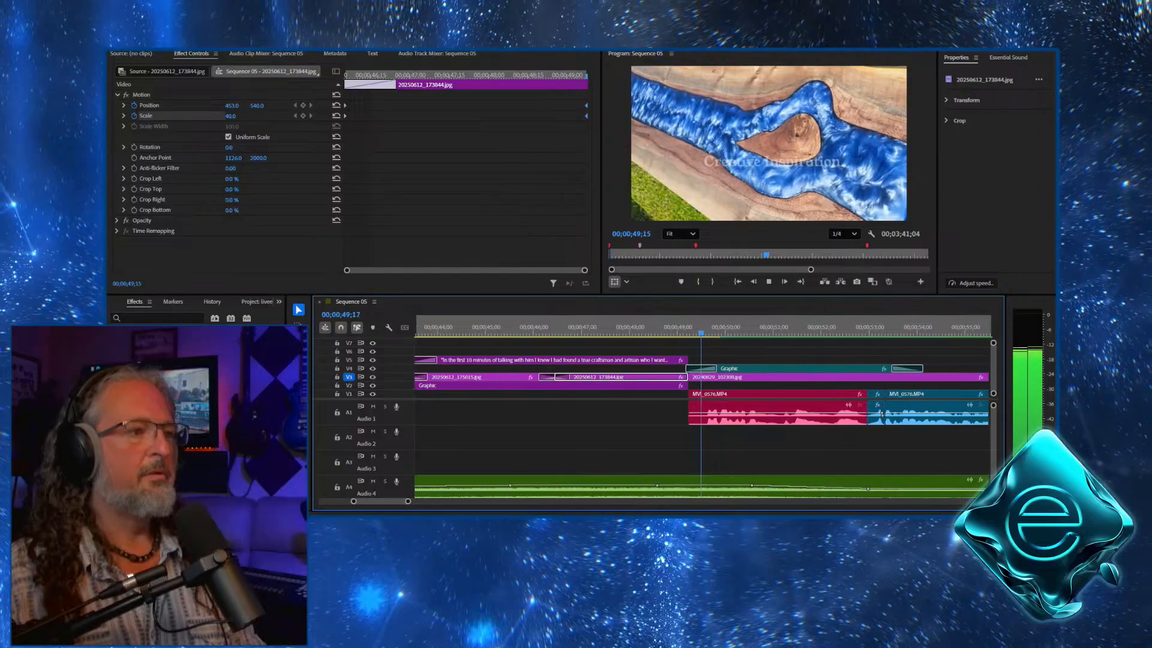
left_click_drag(639, 328, 613, 328)
Review the quote text's motion against the cat photo and delete the text's ending Vector Motion keyframes
left_click(613, 359)
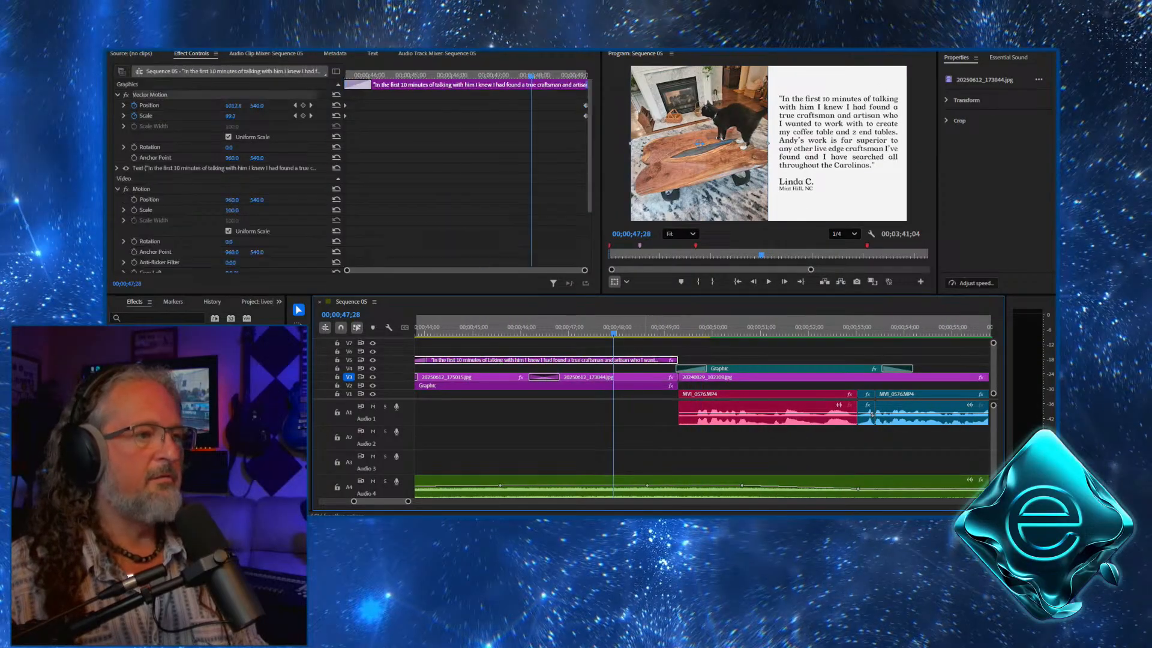
left_click_drag(430, 328, 543, 328)
key("space")
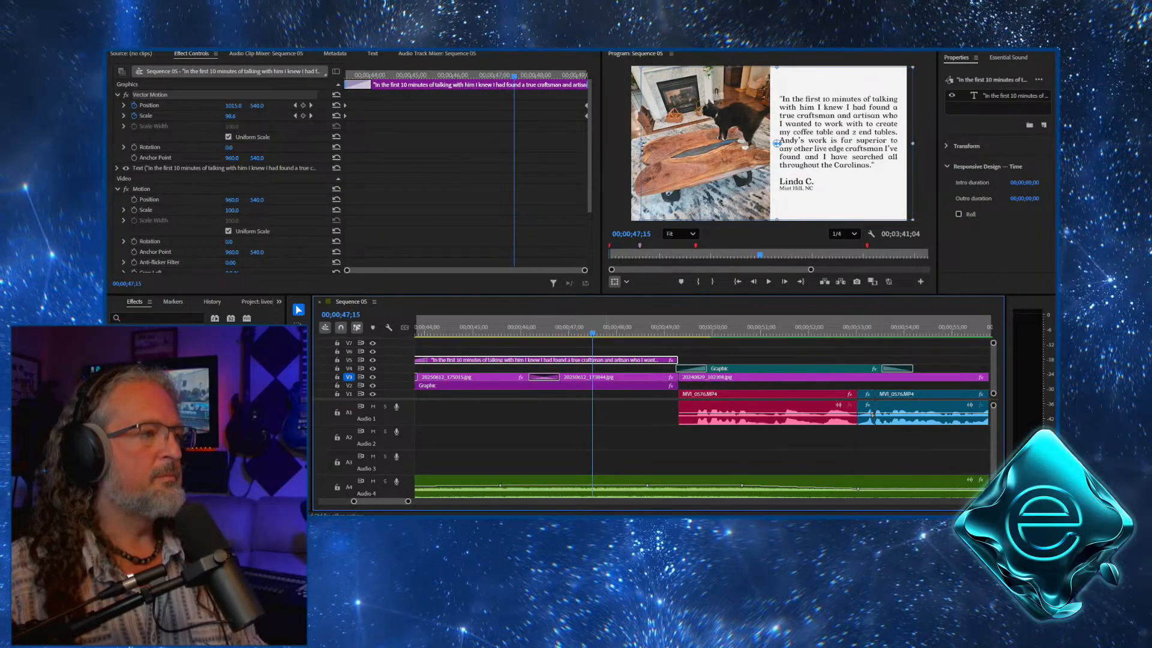
left_click_drag(573, 134, 588, 92)
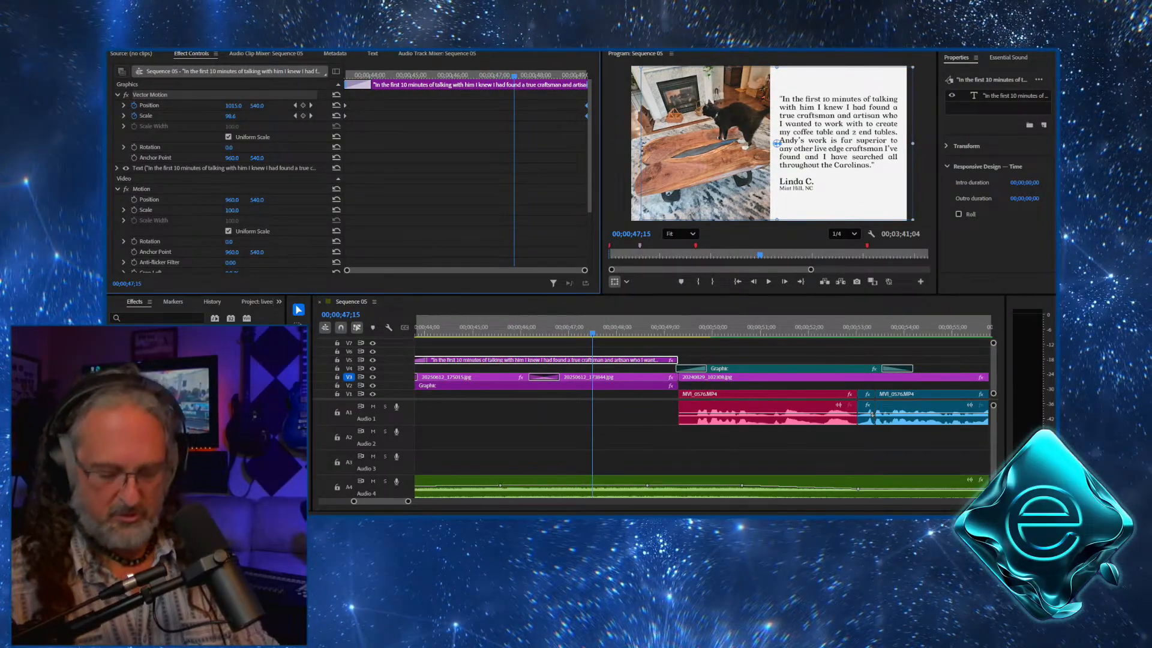
key("Delete")
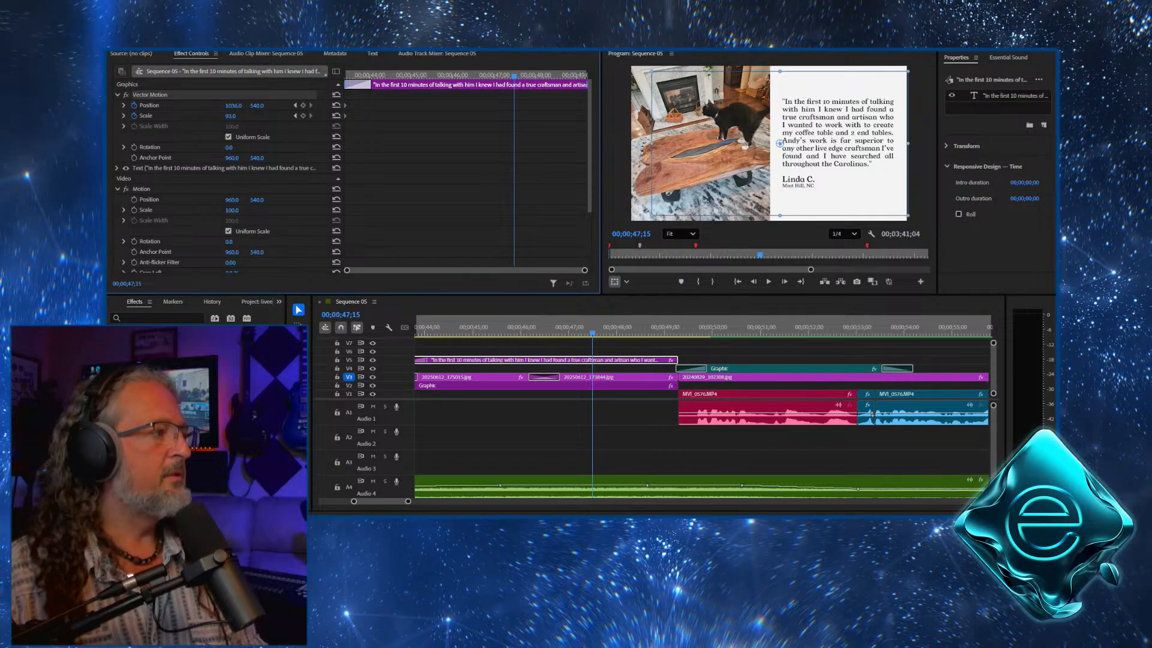
Add ending Vector Motion keyframes with scale 104 and horizontal position 969 at the quote clip's end, and play the result
left_click(303, 105)
left_click(302, 116)
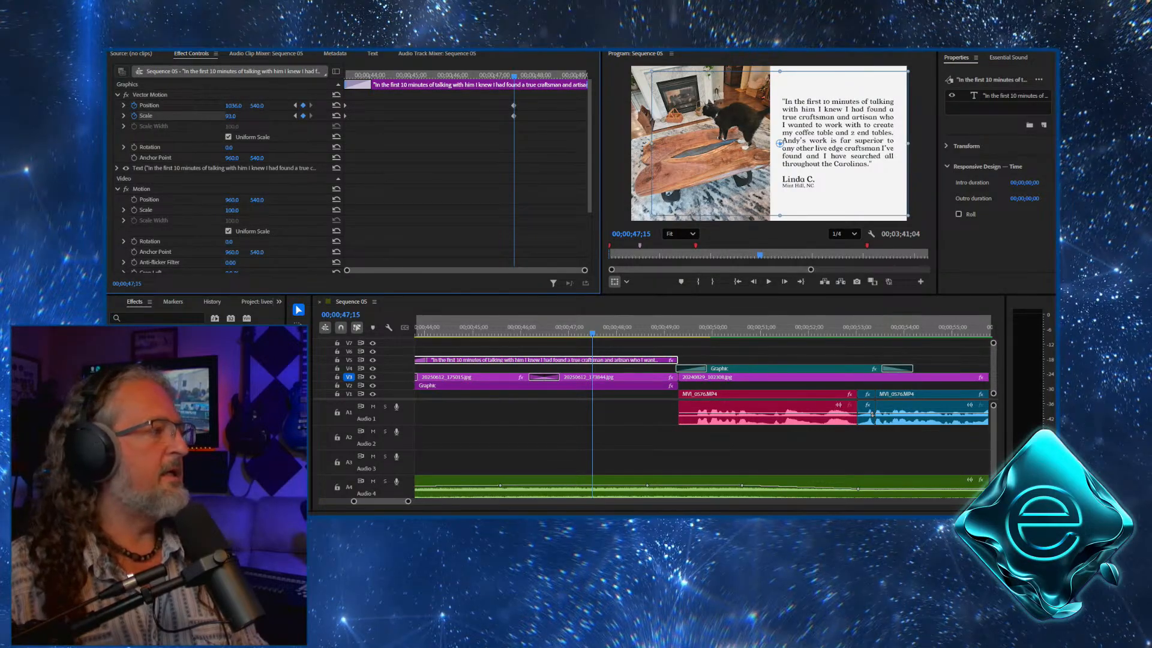
left_click_drag(230, 116, 237, 116)
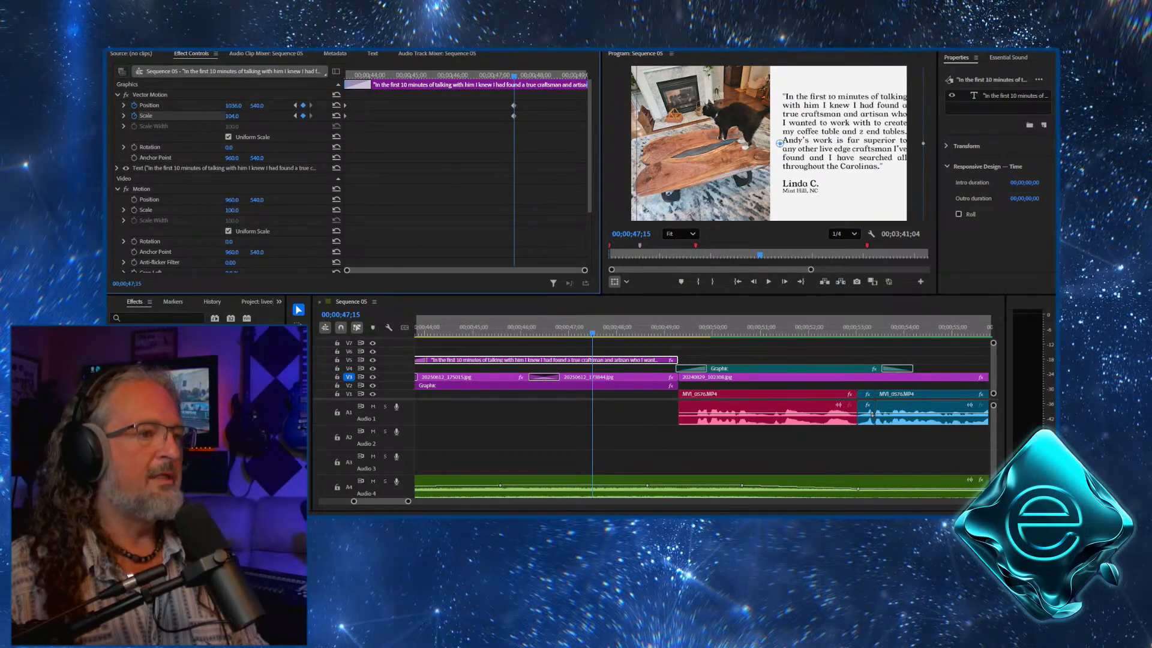
left_click_drag(778, 143, 771, 144)
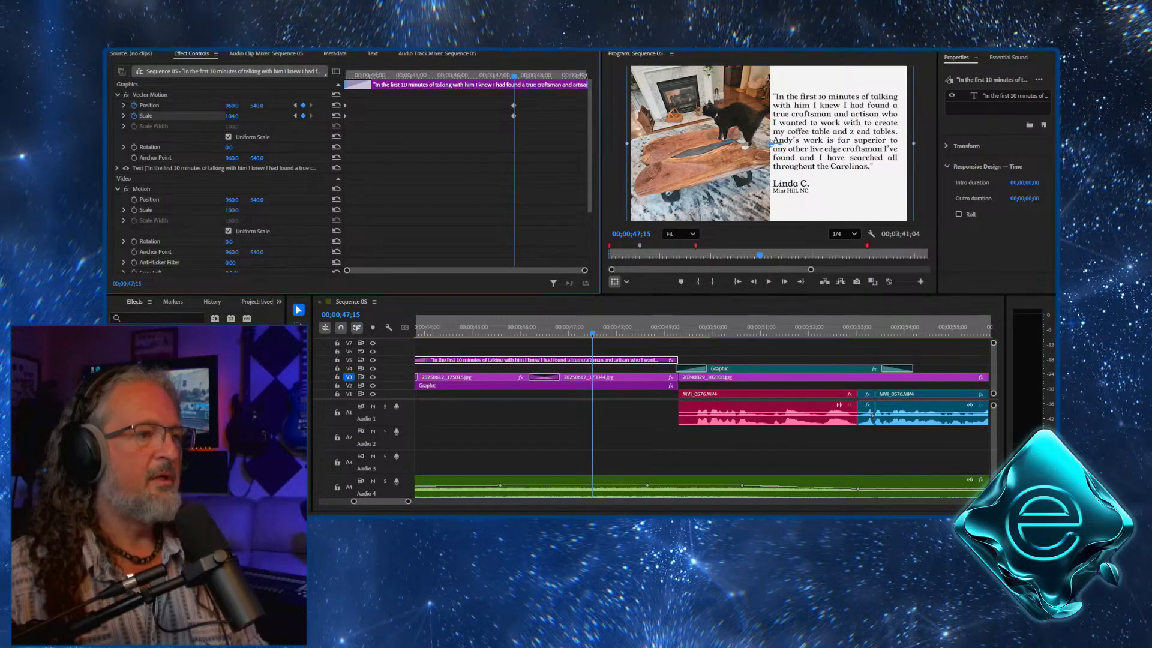
left_click(534, 327)
key("space")
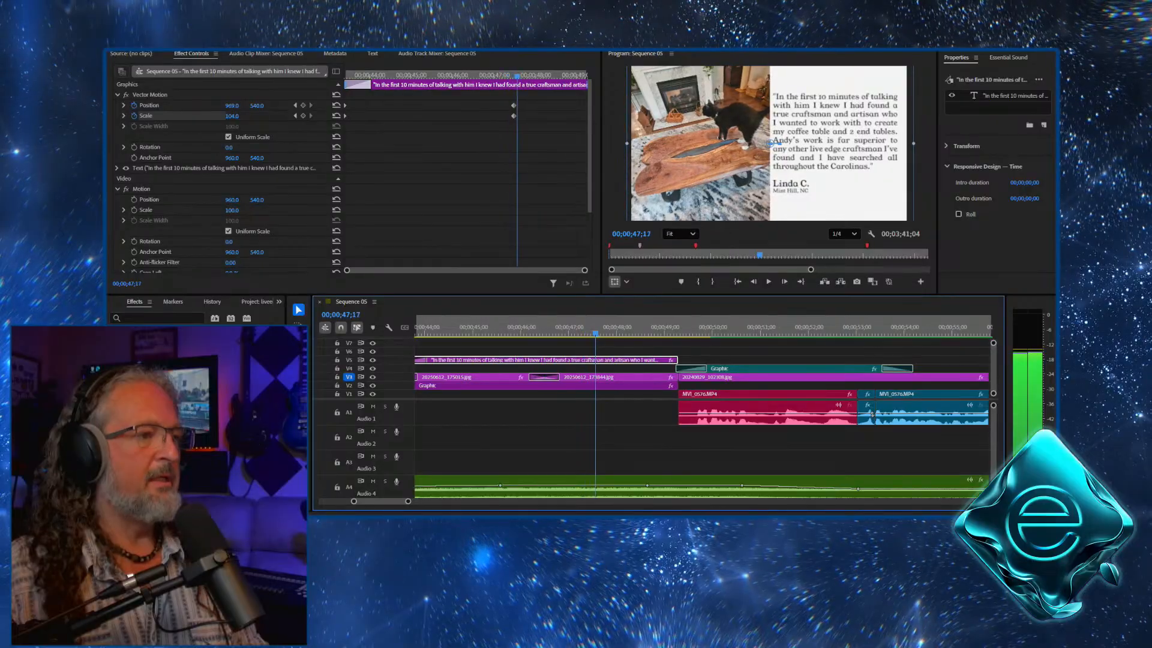
left_click(515, 75)
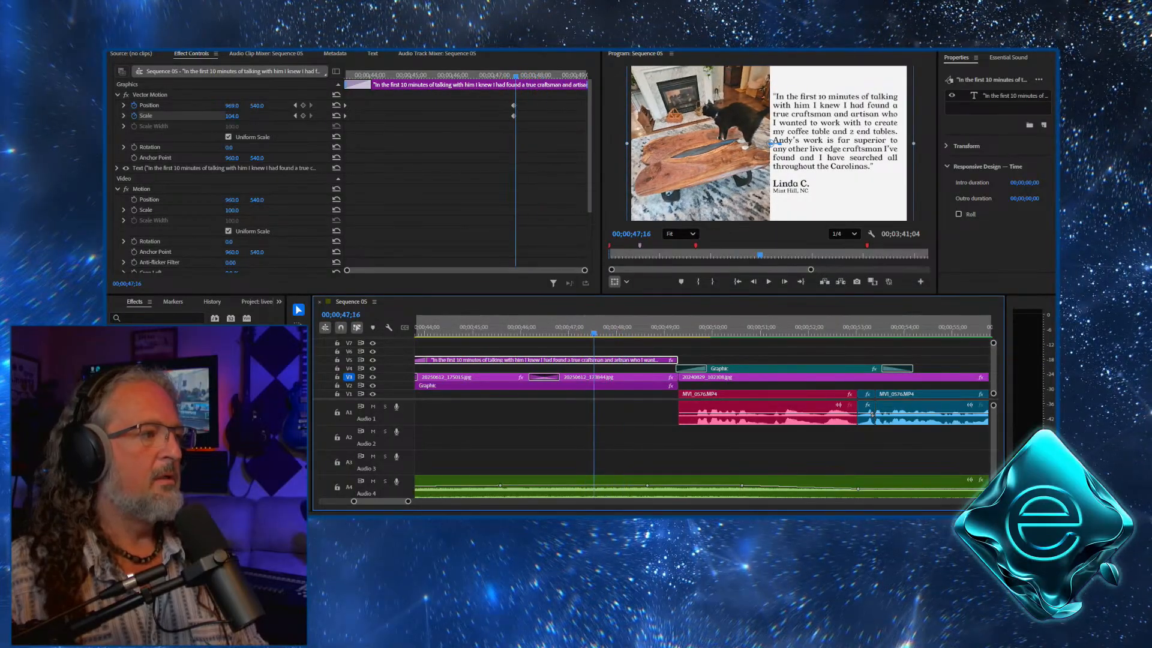
key("ctrl+z")
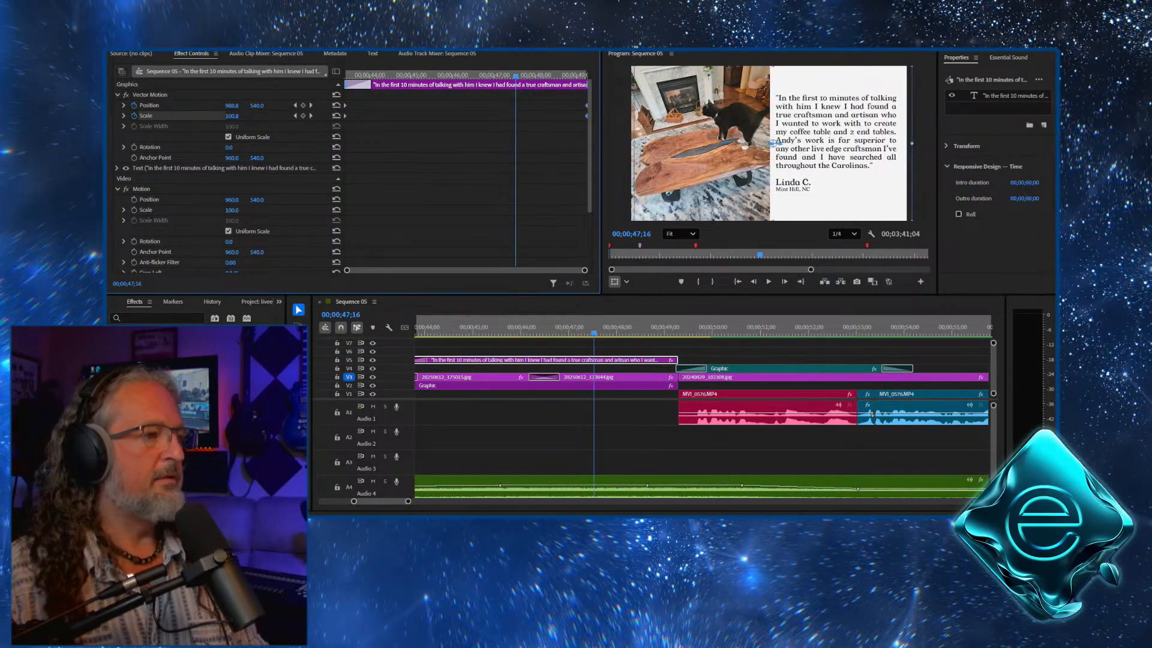
left_click(489, 328)
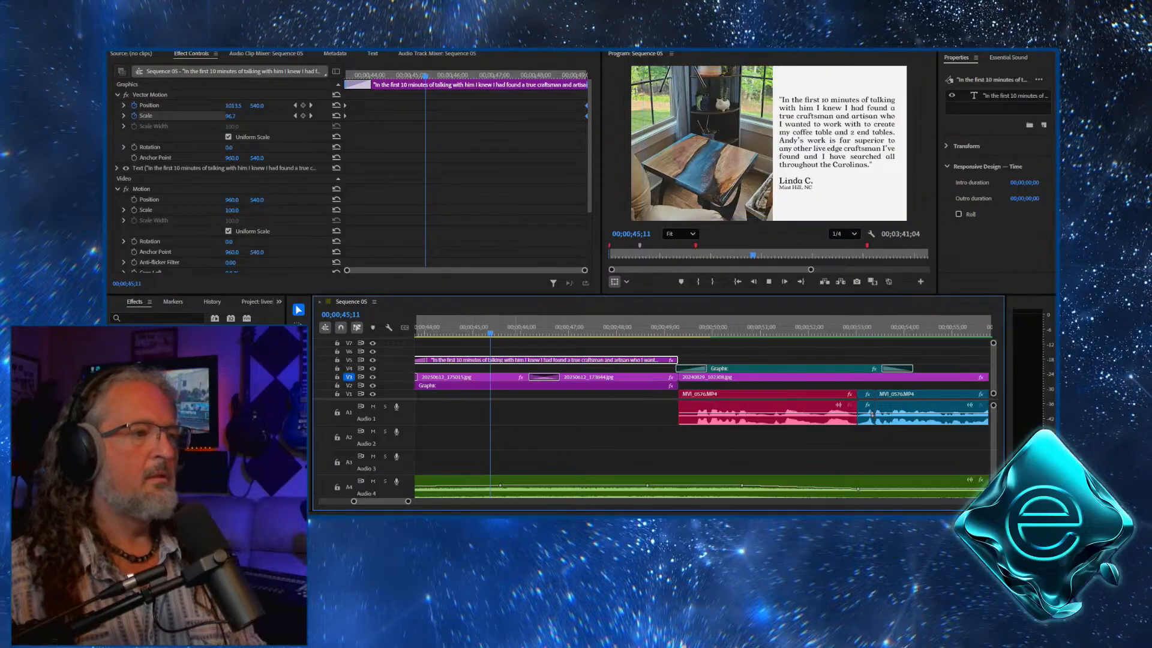
key("space")
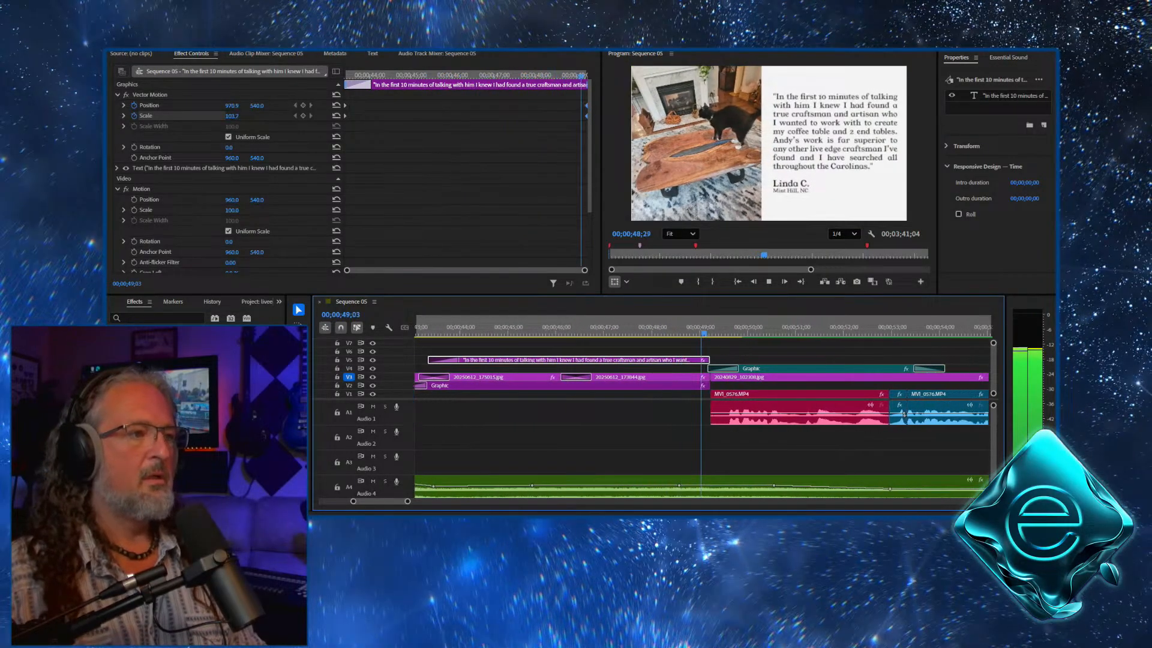
key("space")
left_click_drag(700, 327, 537, 328)
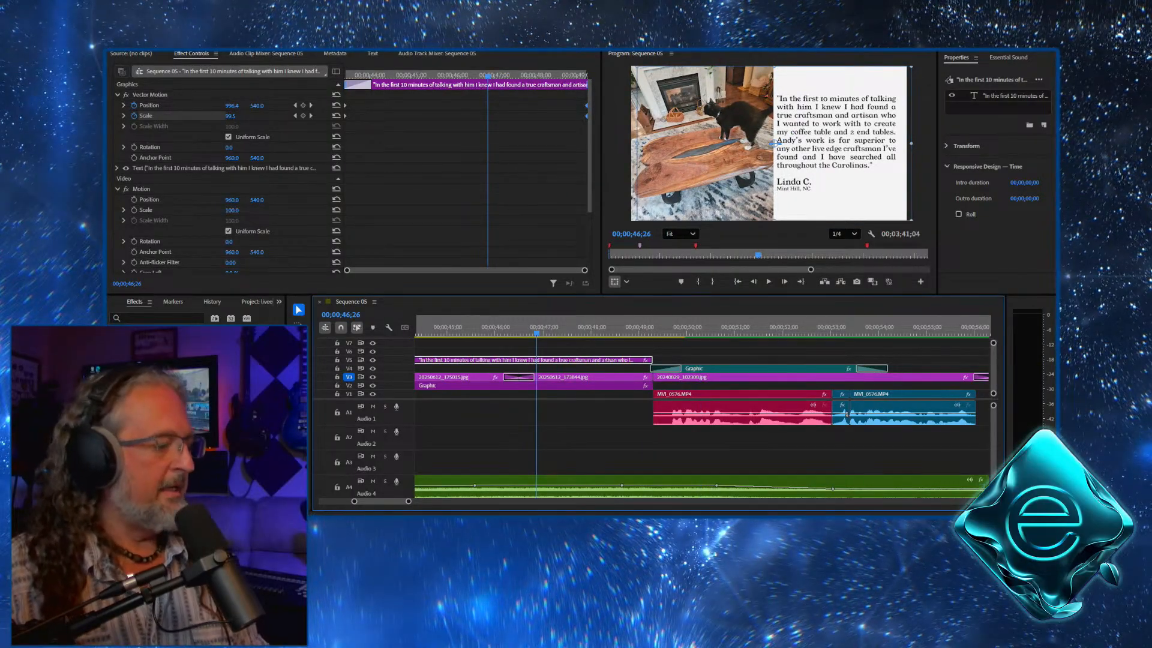
Raise the background music's volume keyframes beneath the testimonial to 15 dB and slightly delay the fade-down after it
key("minus")
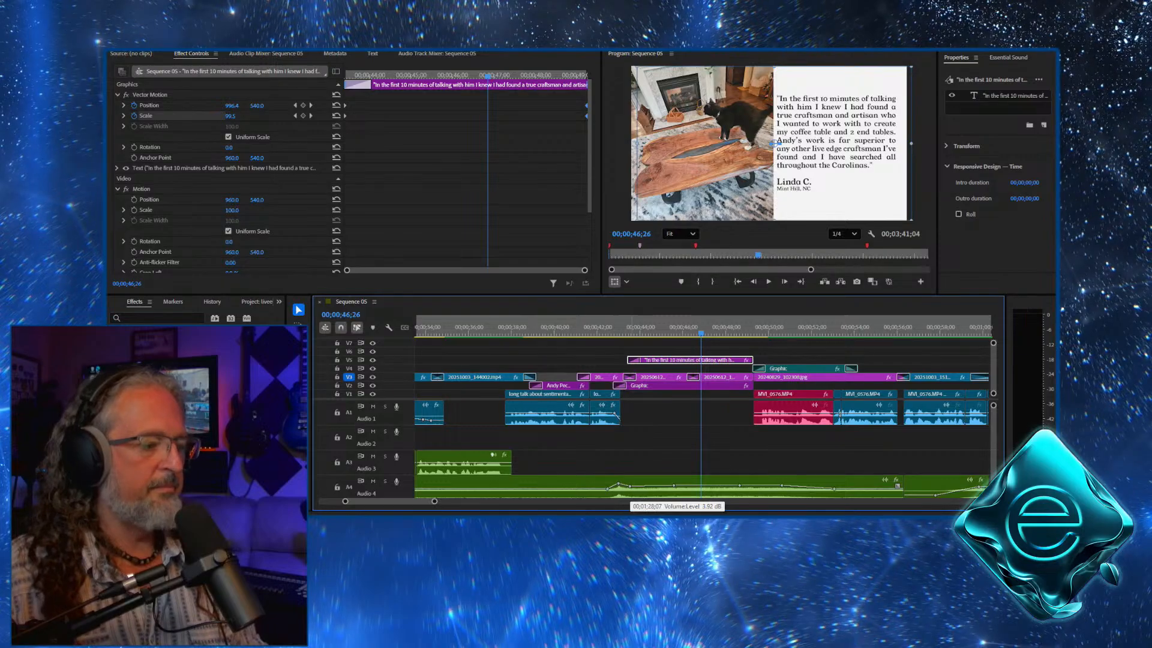
left_click(627, 485)
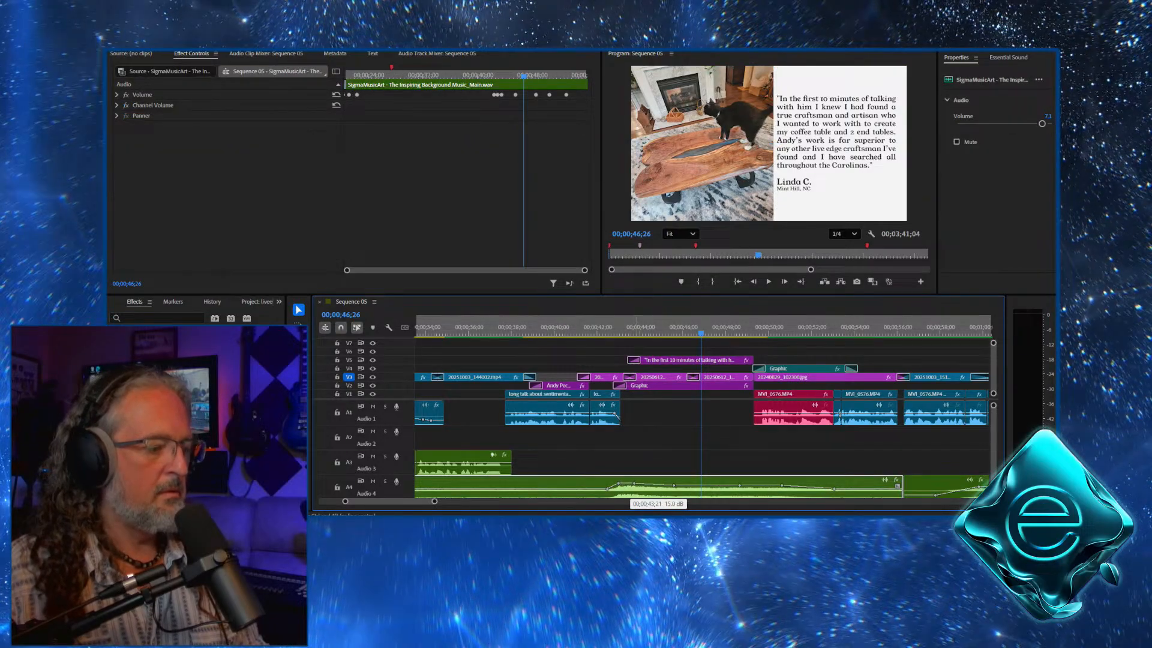
left_click_drag(674, 485, 709, 485)
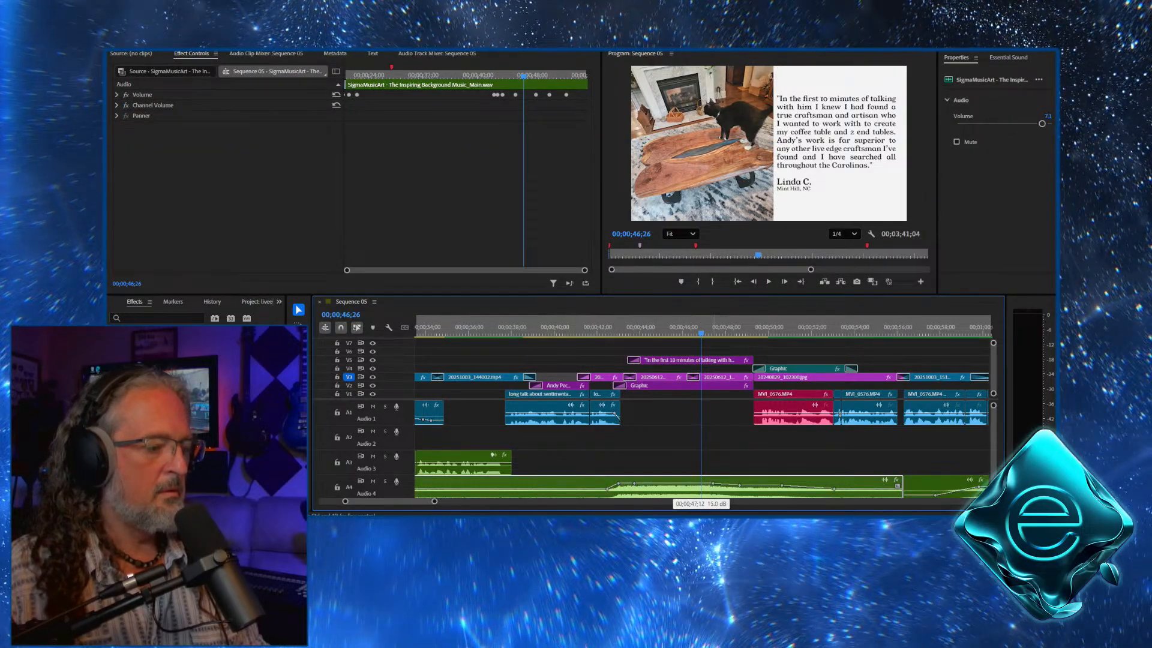
mouse_move(760, 486)
left_mouse_down()
mouse_move(783, 486)
mouse_move(769, 486)
left_mouse_up()
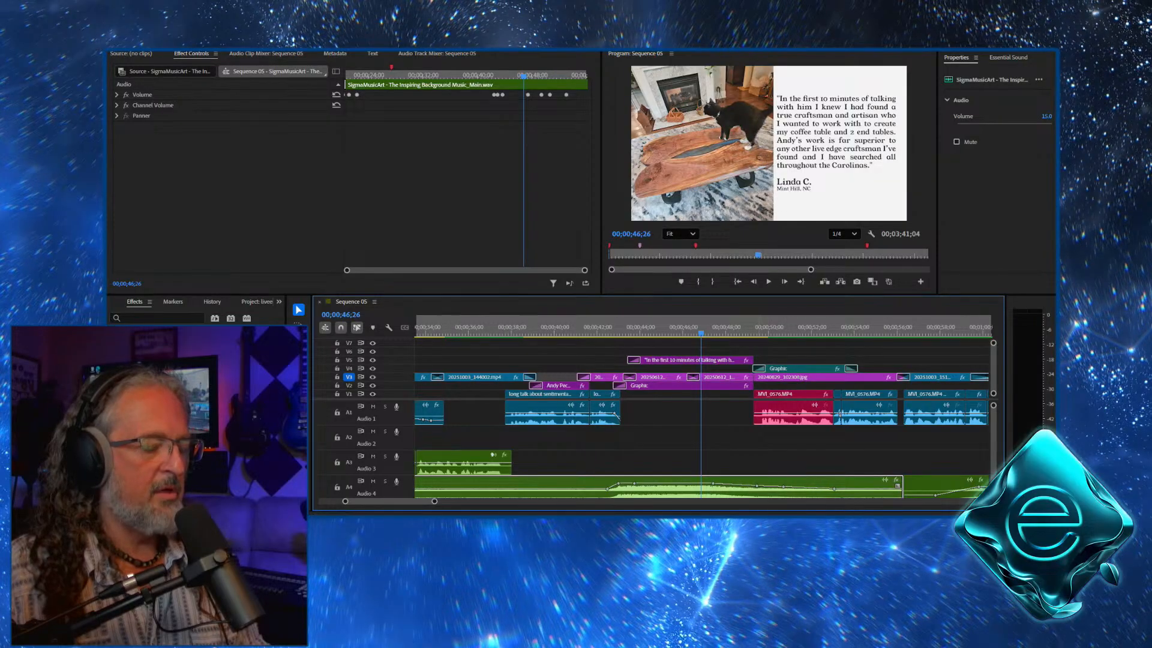
Play through the testimonial and into the next speaking section to check the music swell and its fade-down
left_click_drag(700, 329, 534, 328)
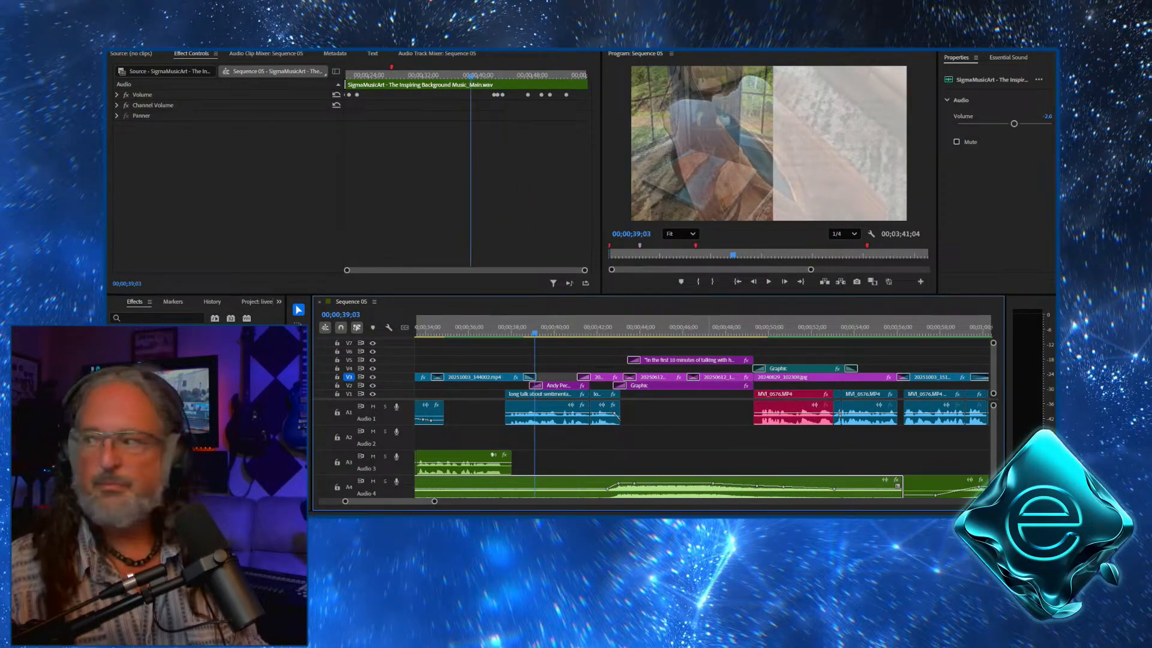
key("space")
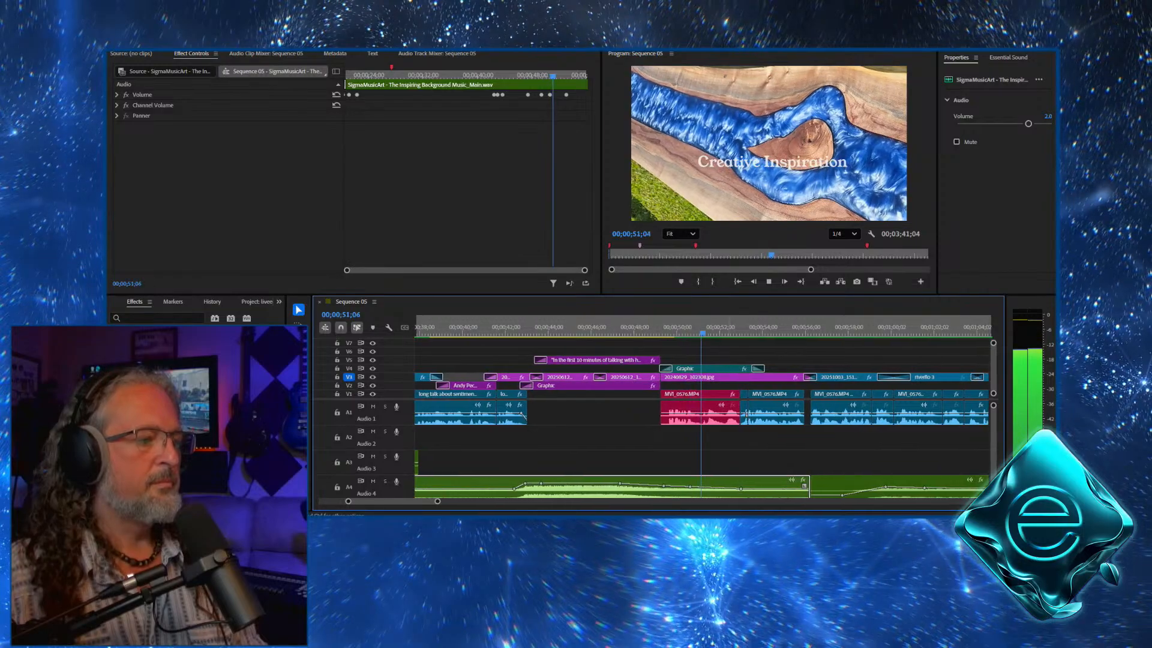
key("space")
left_click(645, 327)
key("space")
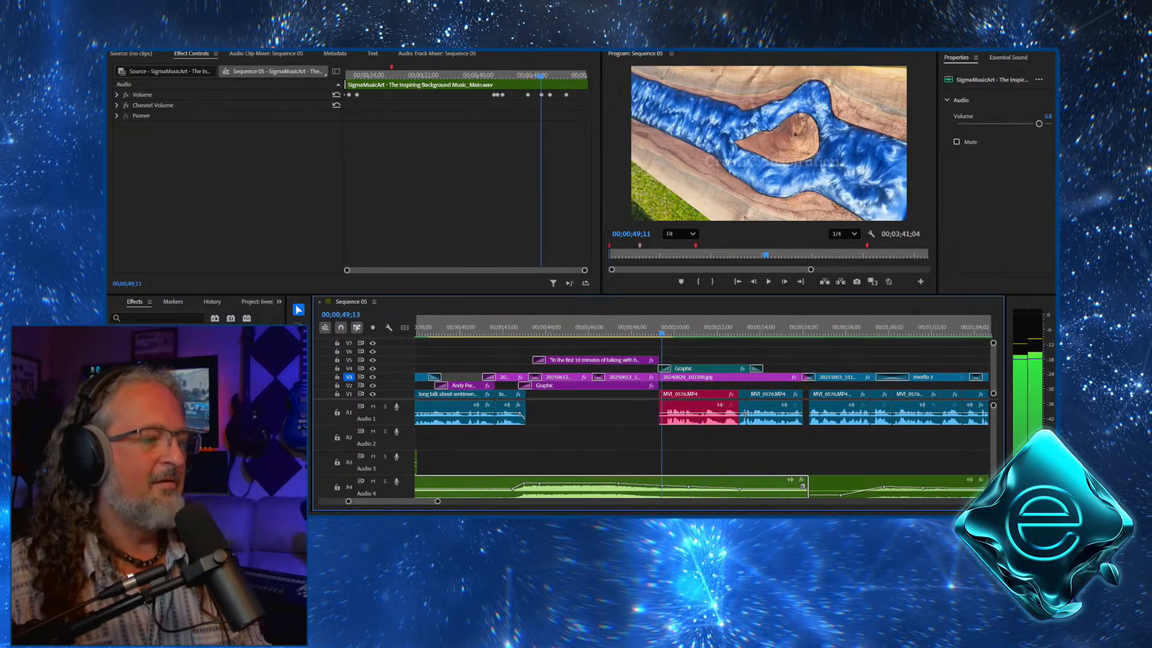
key("space")
left_click(624, 327)
key("space")
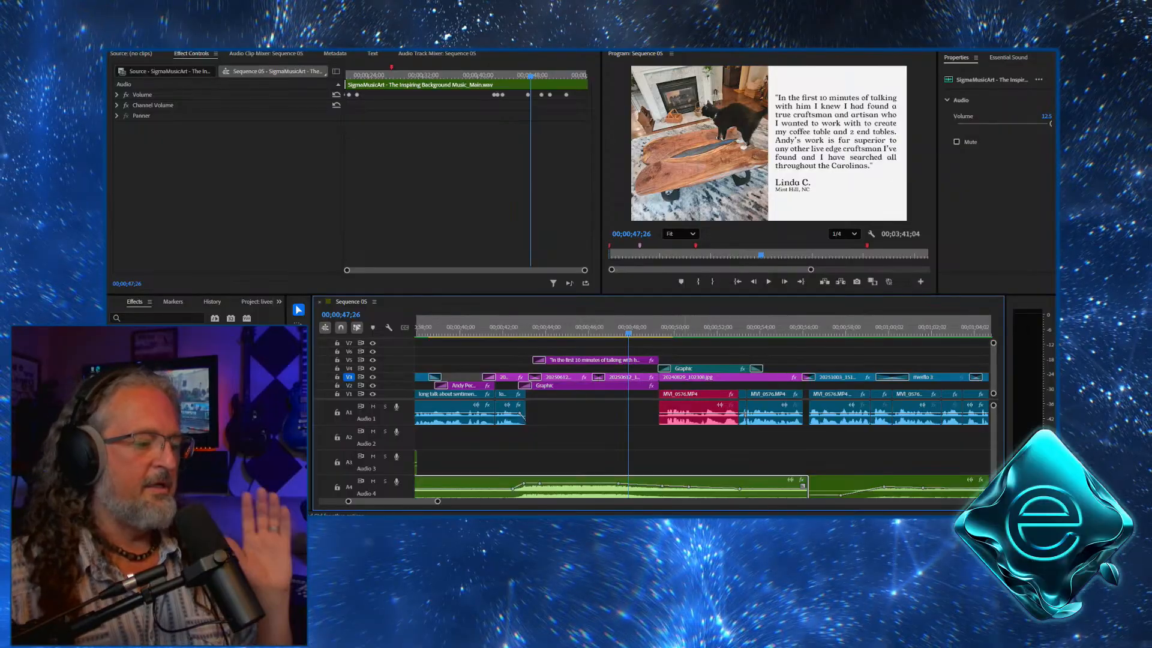
key("space")
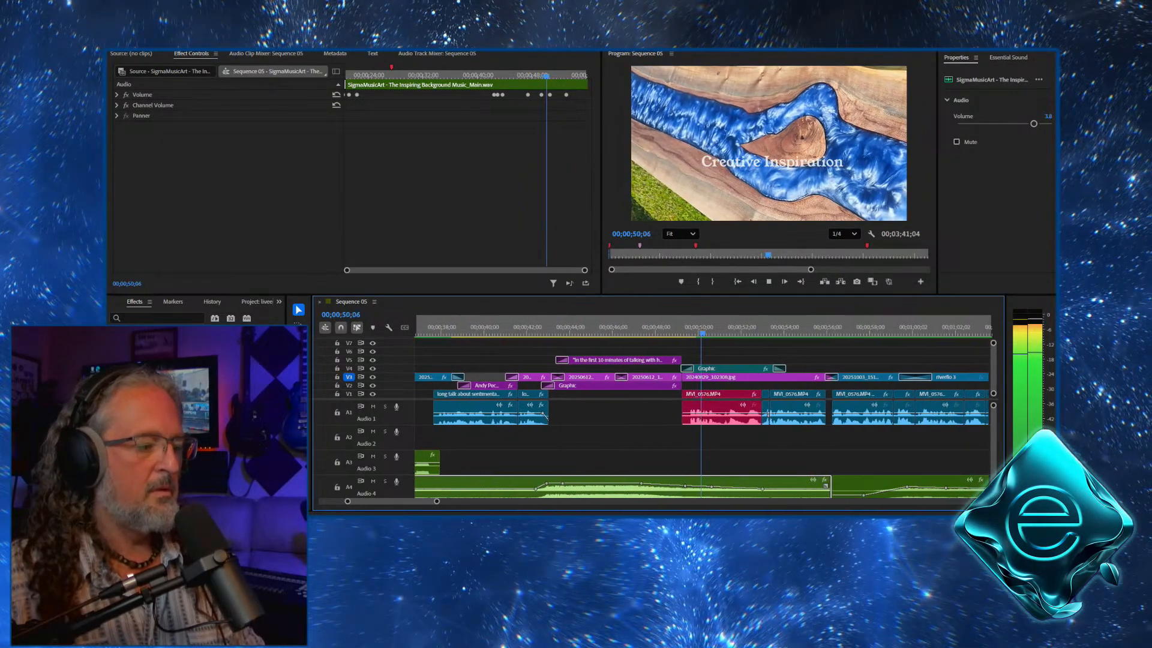
Add a 15 dB volume keyframe to the background music beneath the "Creative Inspiration" title and play from the end of the testimonial
key("space")
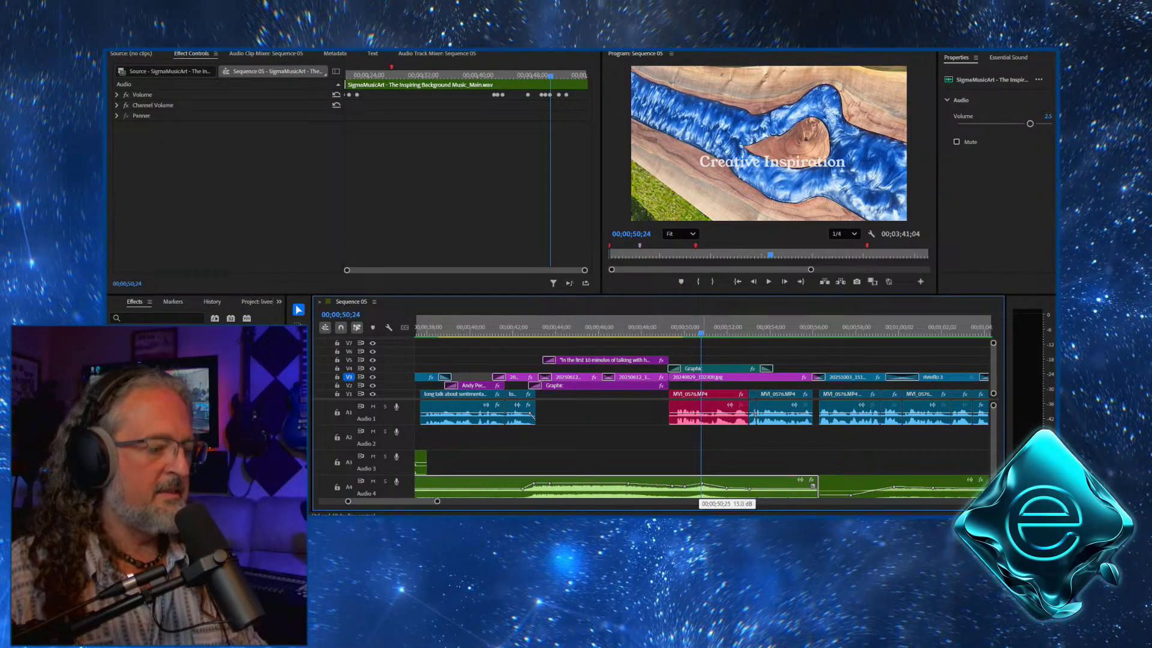
key("space")
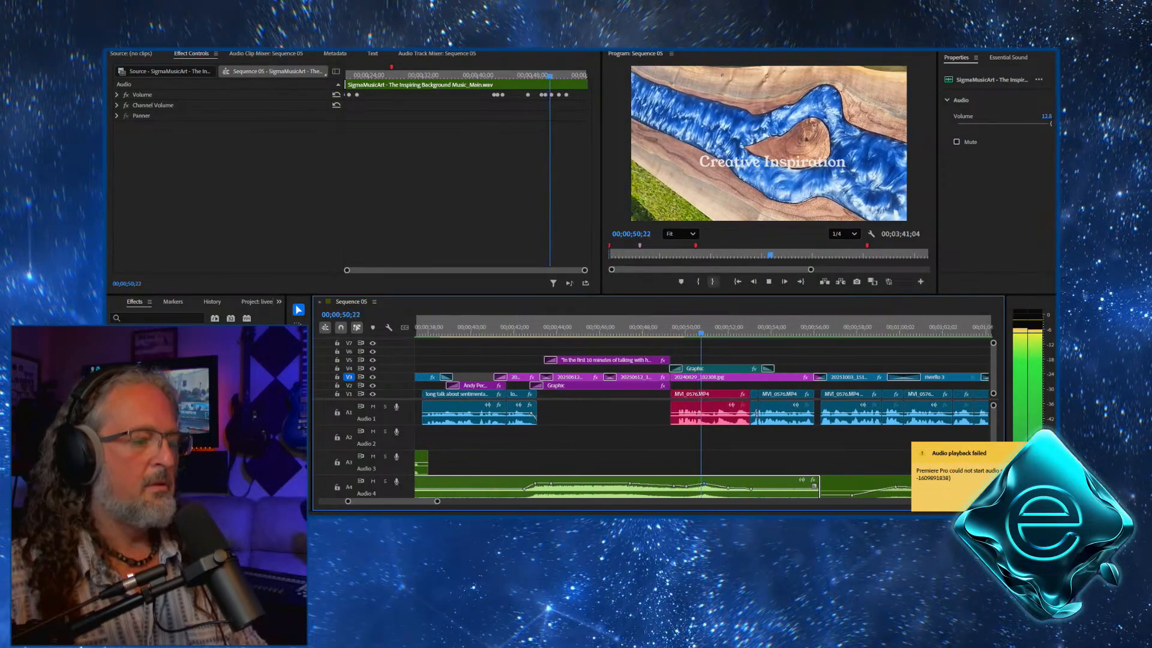
key("space")
key("j")
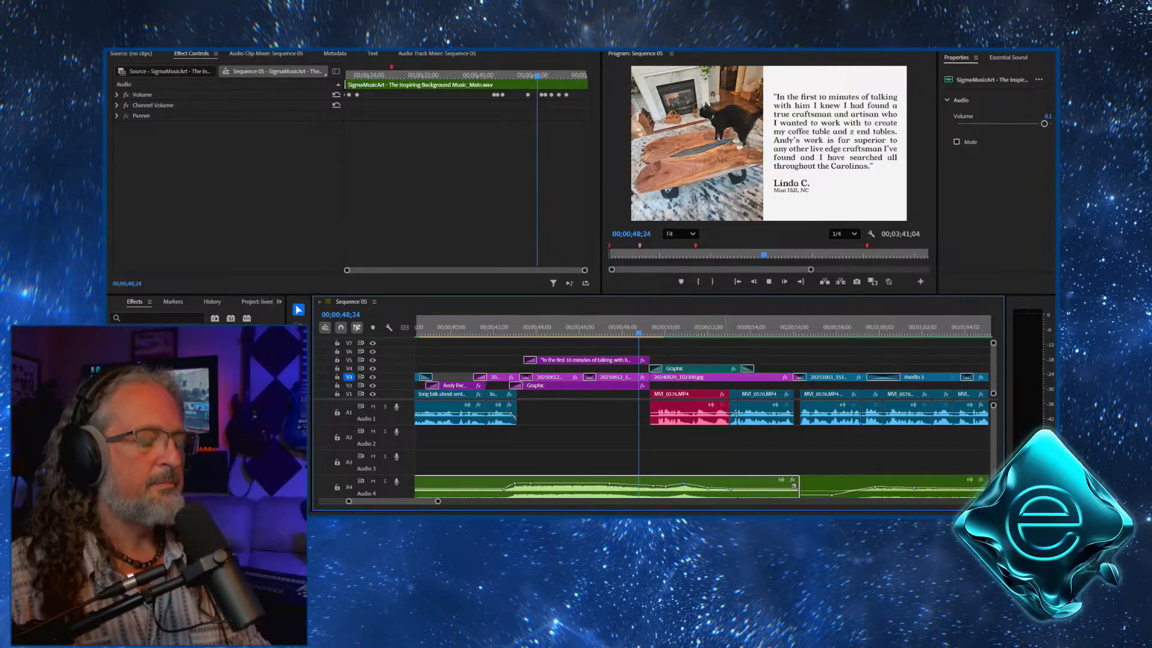
key("space")
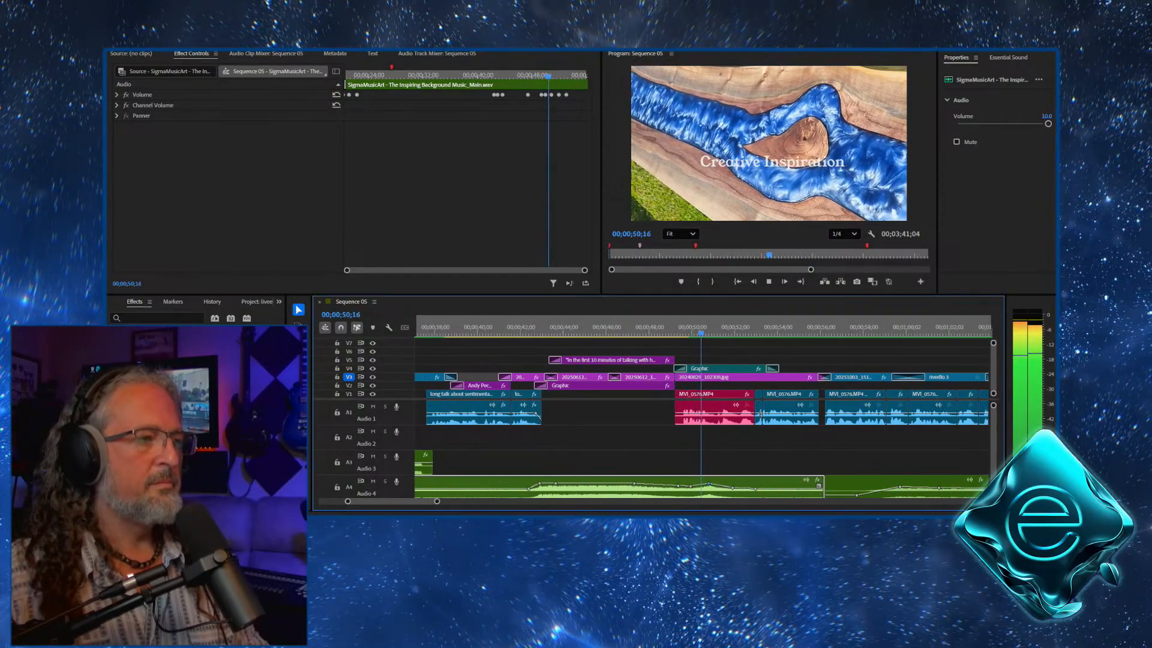
Shift the "Creative Inspiration" title graphic later so it starts at 00;00;50;20, and play across the cut
key("space")
left_click_drag(677, 368, 714, 374)
left_click(676, 327)
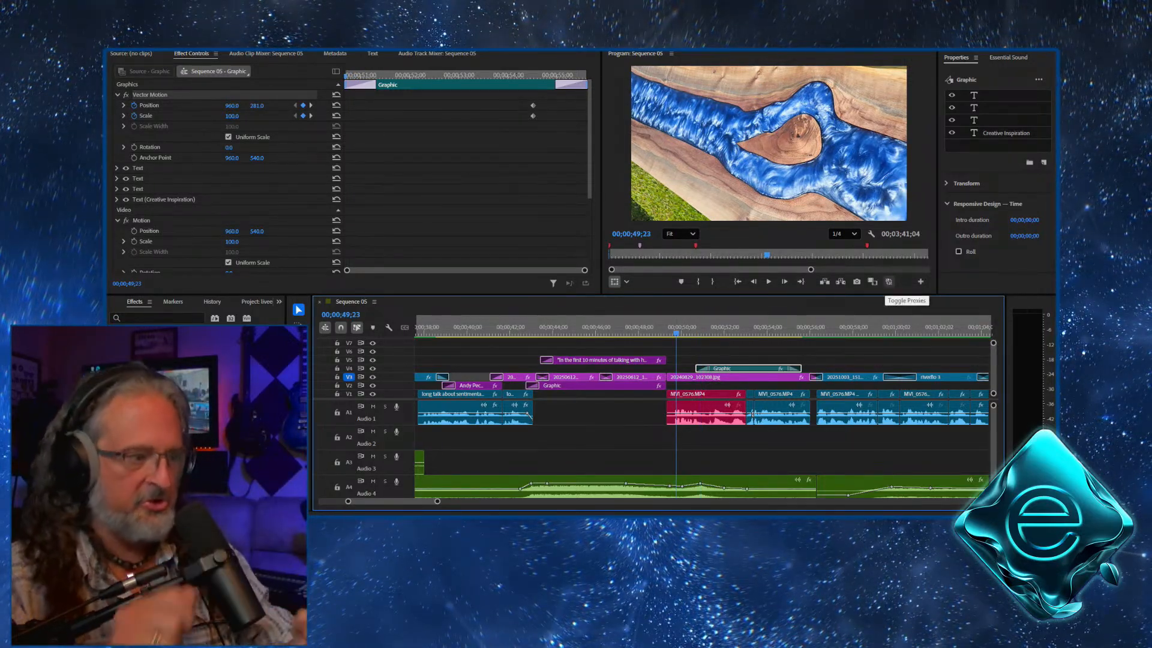
left_click(650, 326)
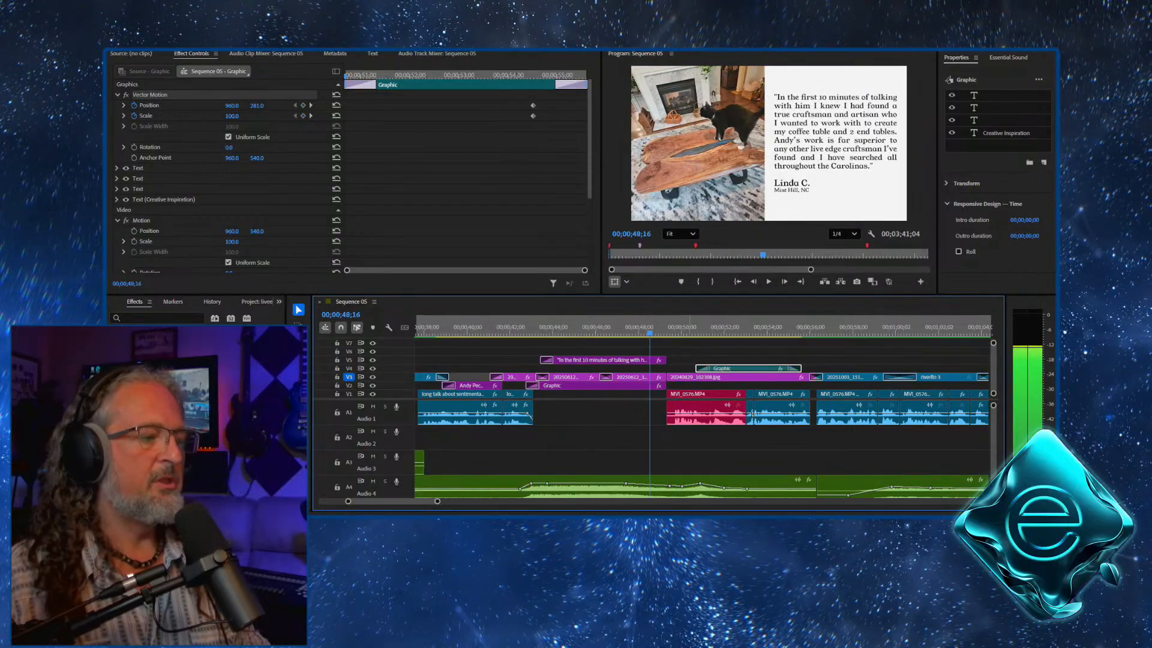
key("space")
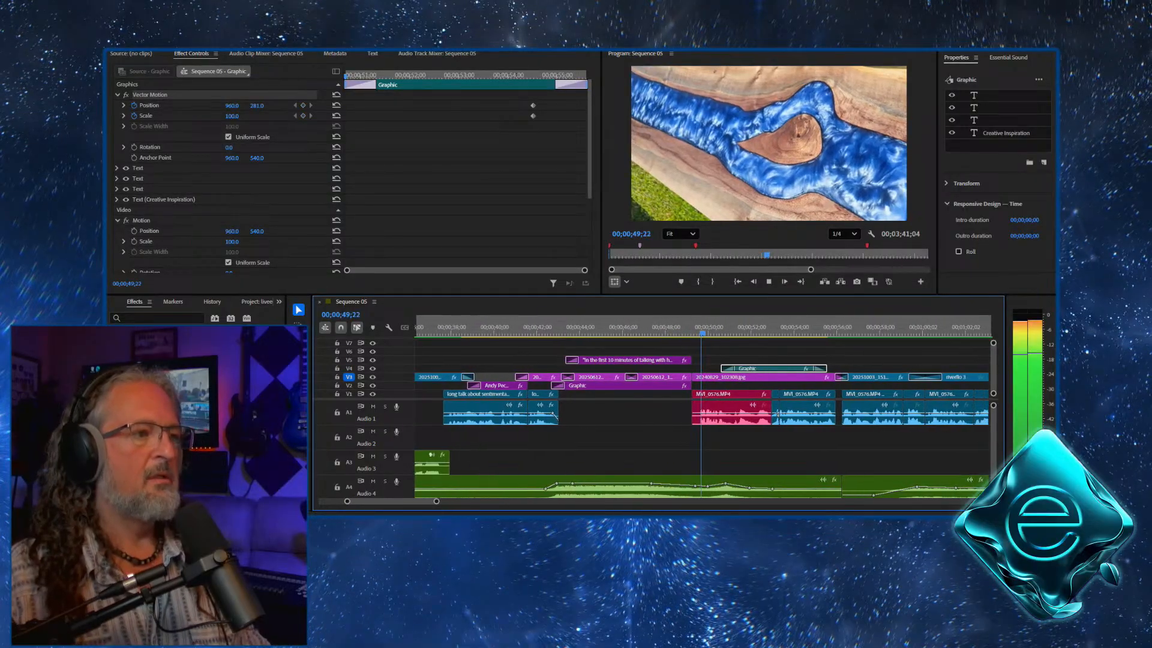
key("space")
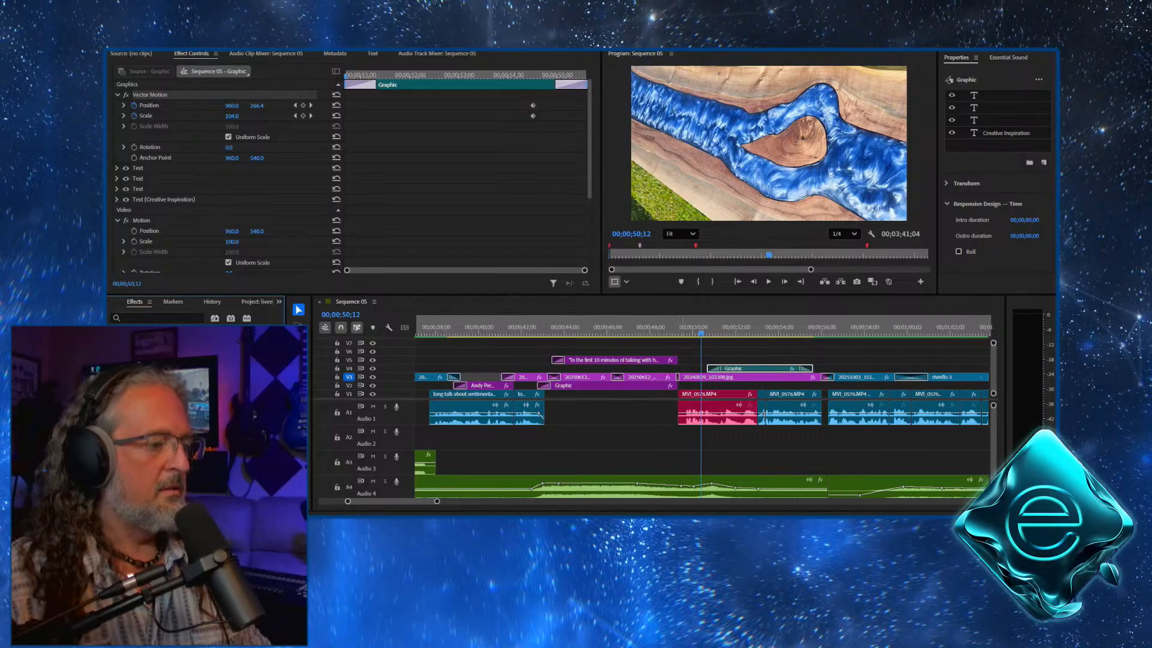
Set the duration of the transition between the cat photo and the blue river table photo to 20 frames
key("Up")
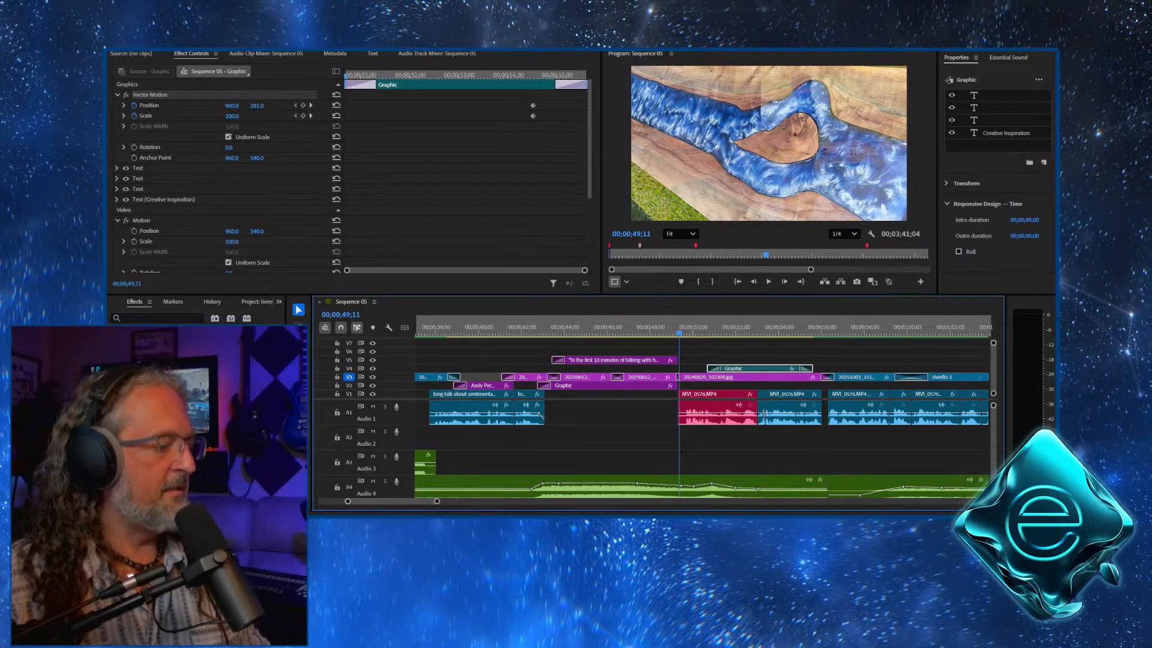
key("equal")
key("equal")
key("equal")
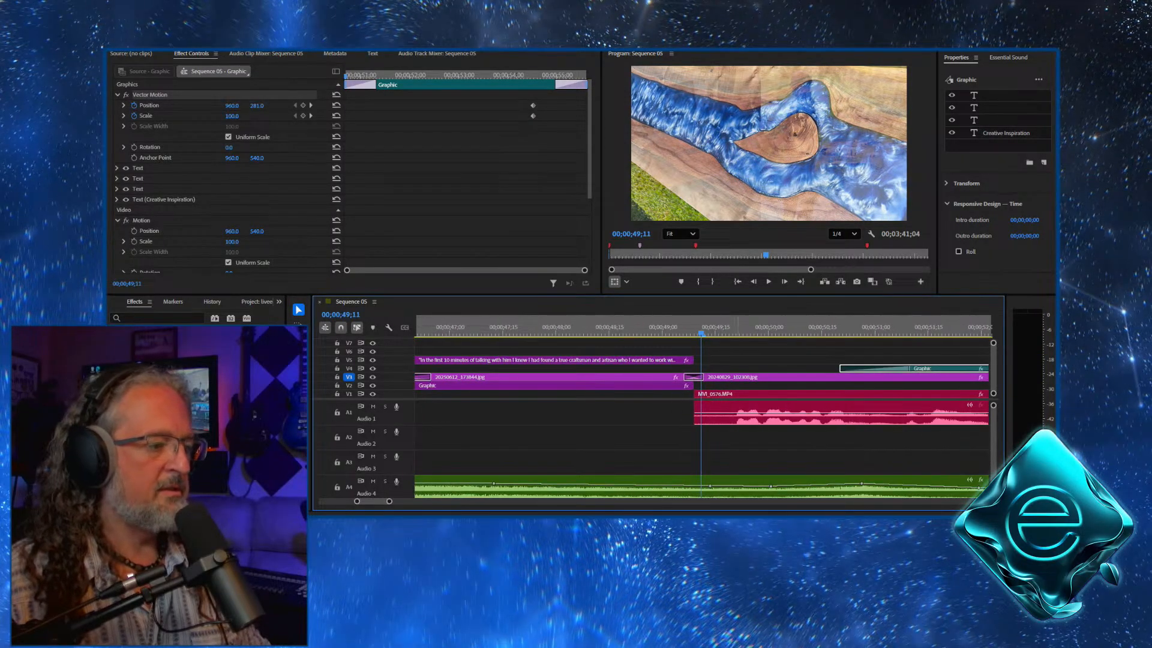
double_click(693, 377)
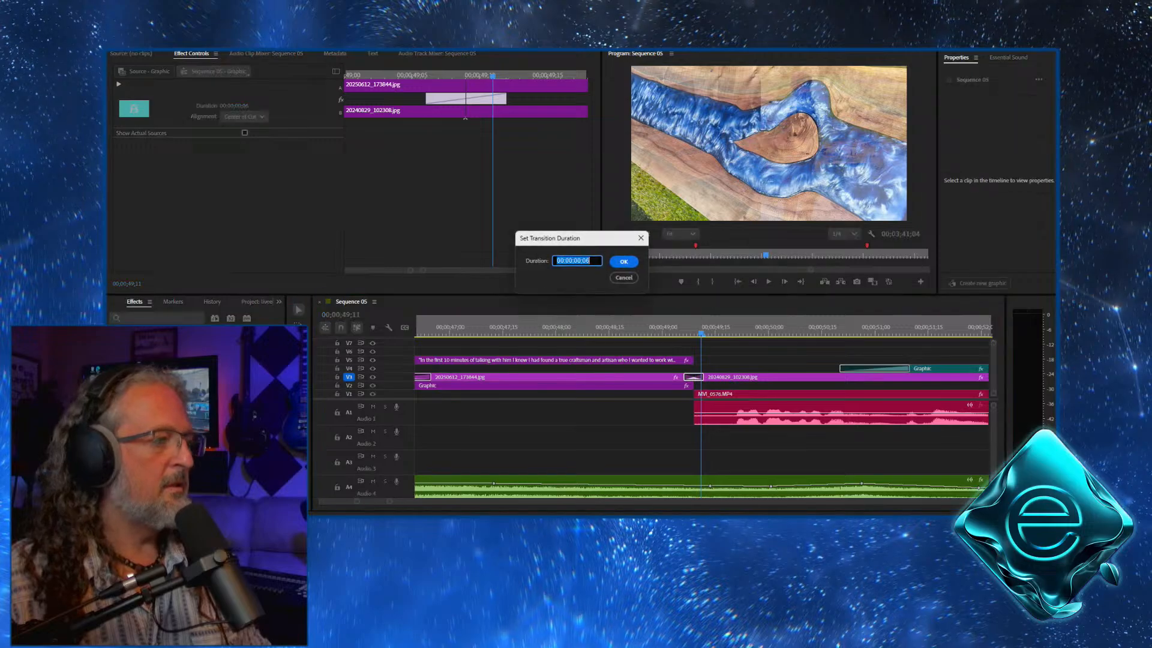
type("20")
key("Return")
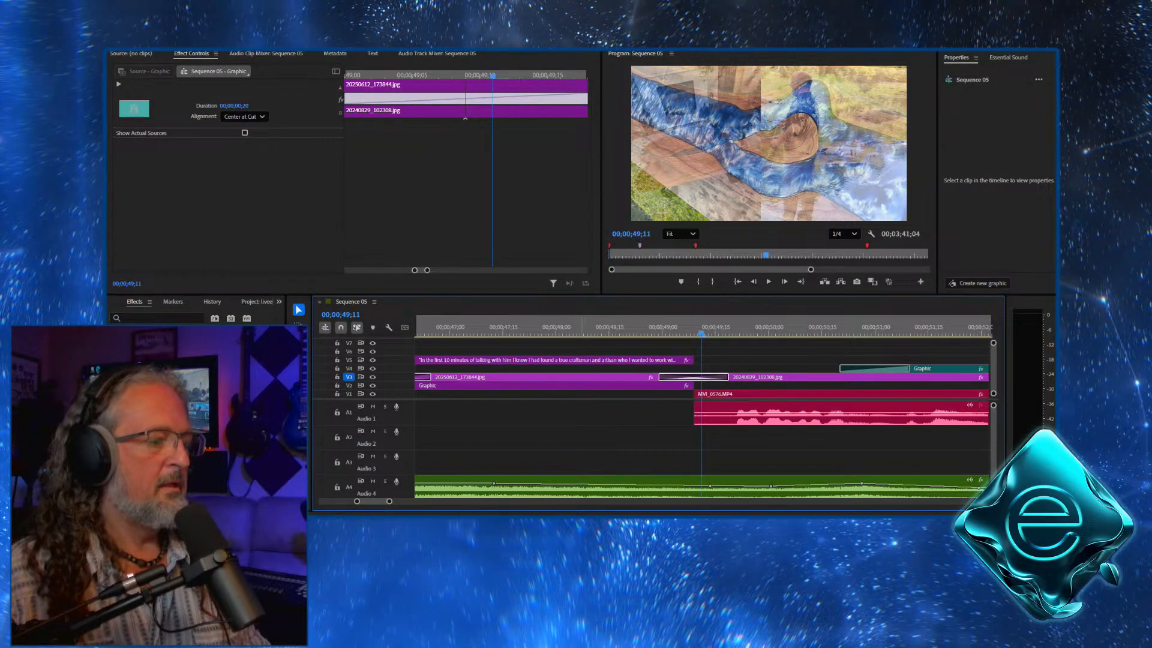
Play the photo transition and extend the white background graphic on V2 about one second past the quote's end
left_click(583, 327)
key("space")
mouse_move(697, 330)
left_mouse_down()
mouse_move(723, 331)
mouse_move(655, 330)
mouse_move(697, 330)
left_mouse_up()
key("Right")
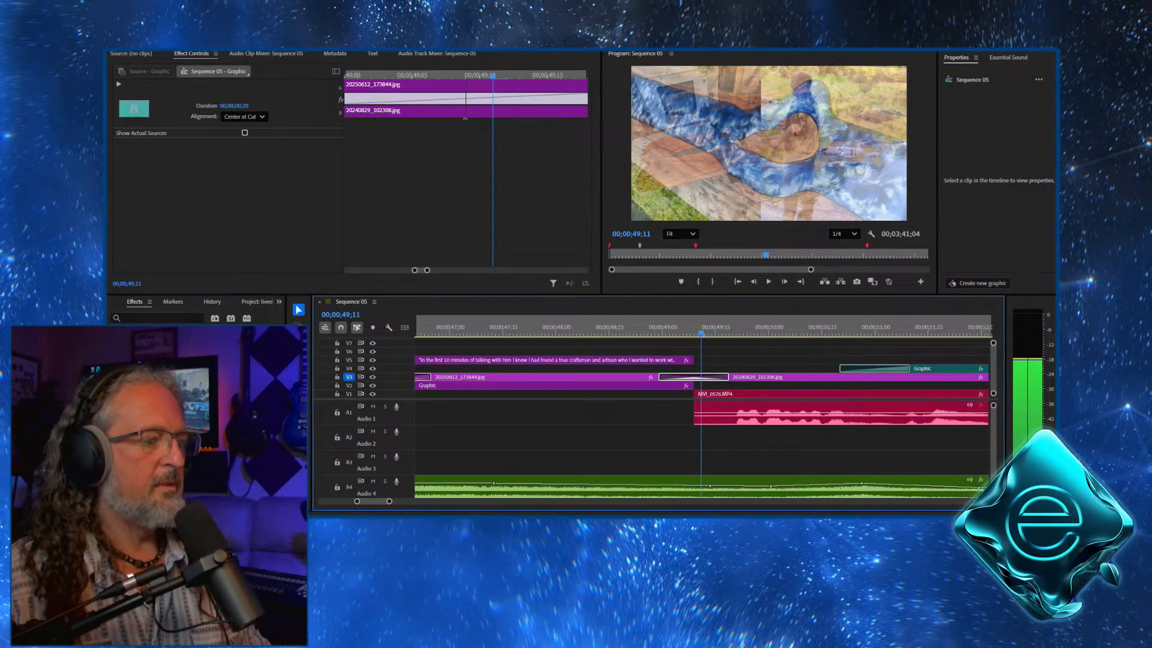
left_click_drag(693, 385, 803, 386)
left_click_drag(700, 333, 619, 332)
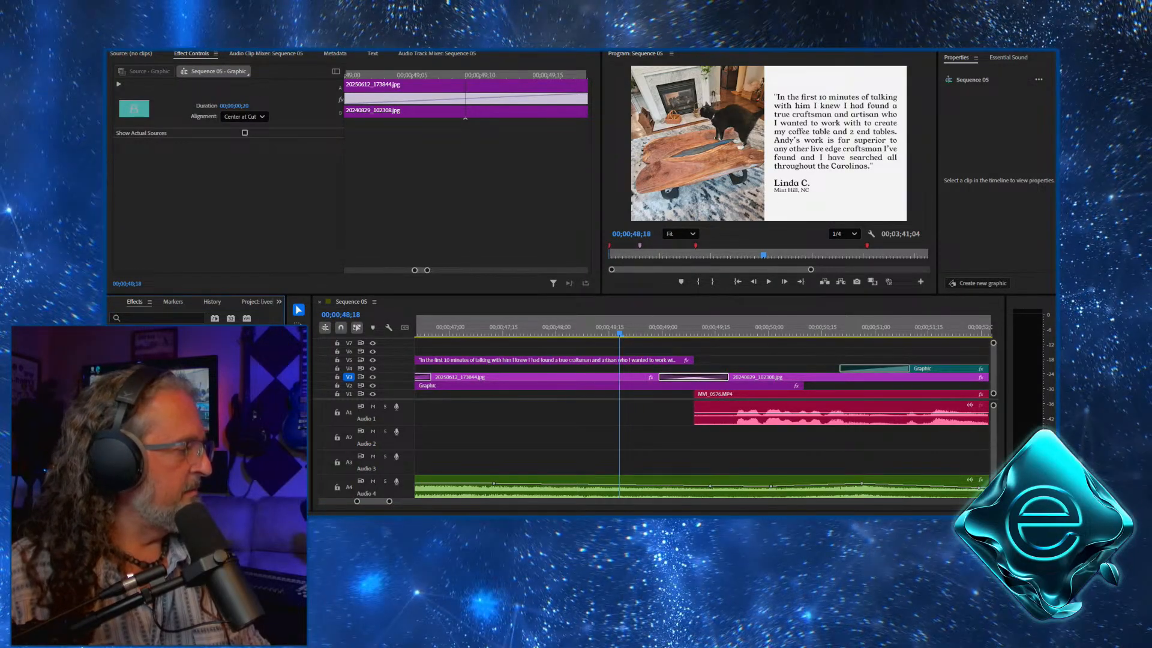
Add a 20-frame transition at the end of the quote text clip and extend the clip's end to 00;00;49;14
key("ctrl+z")
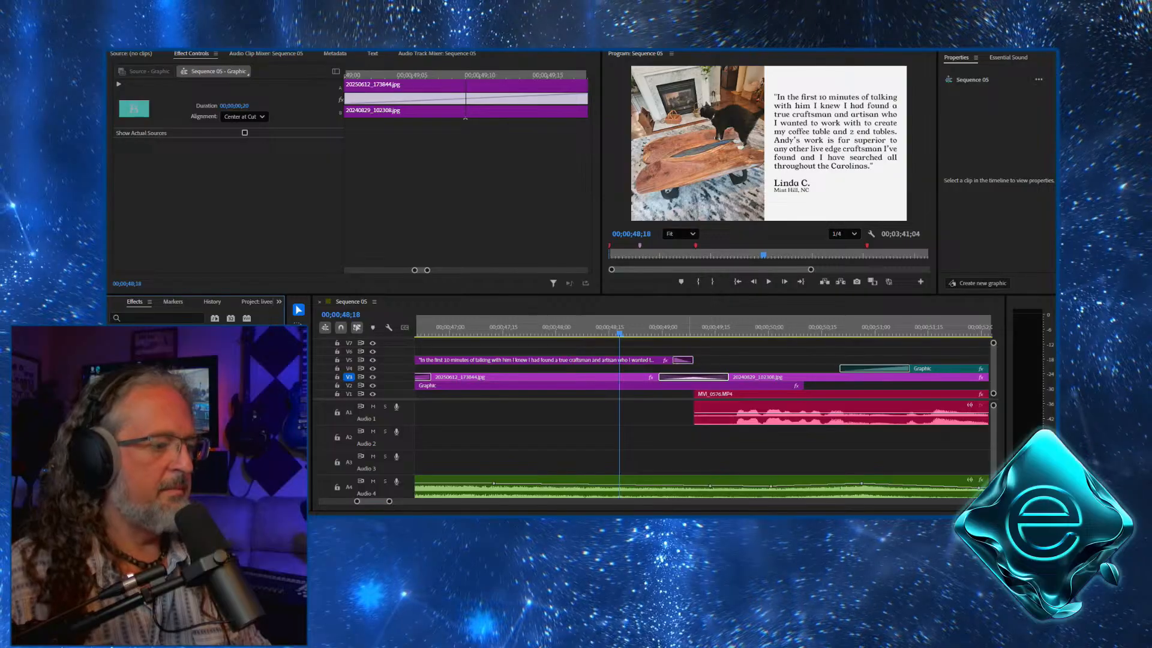
double_click(540, 360)
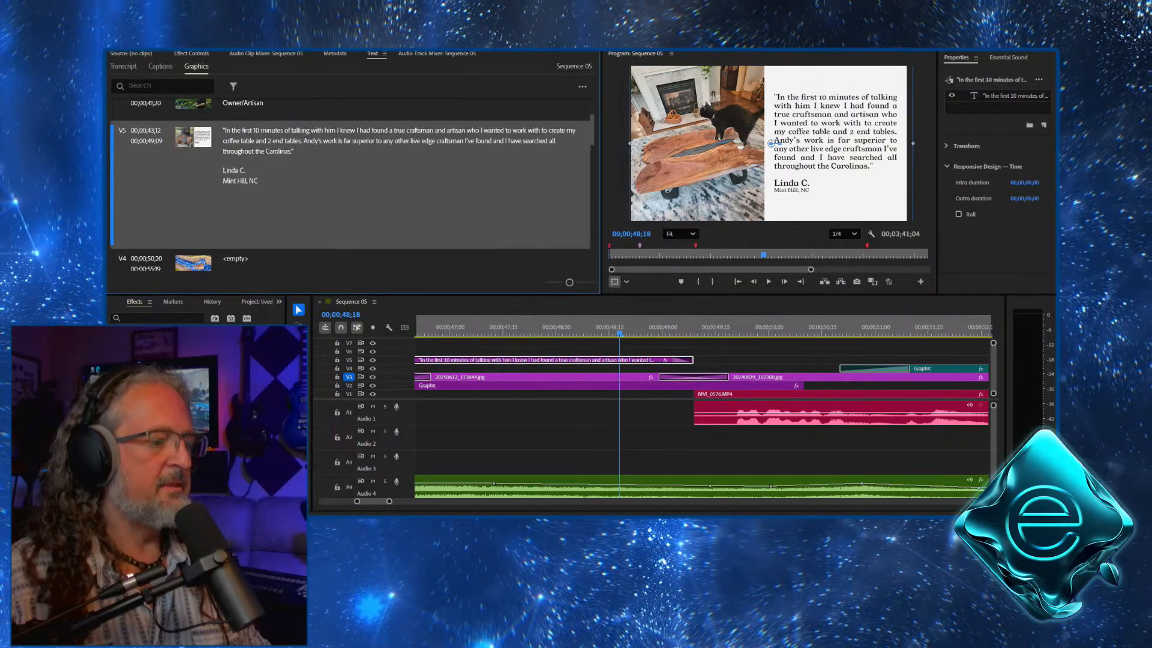
double_click(683, 360)
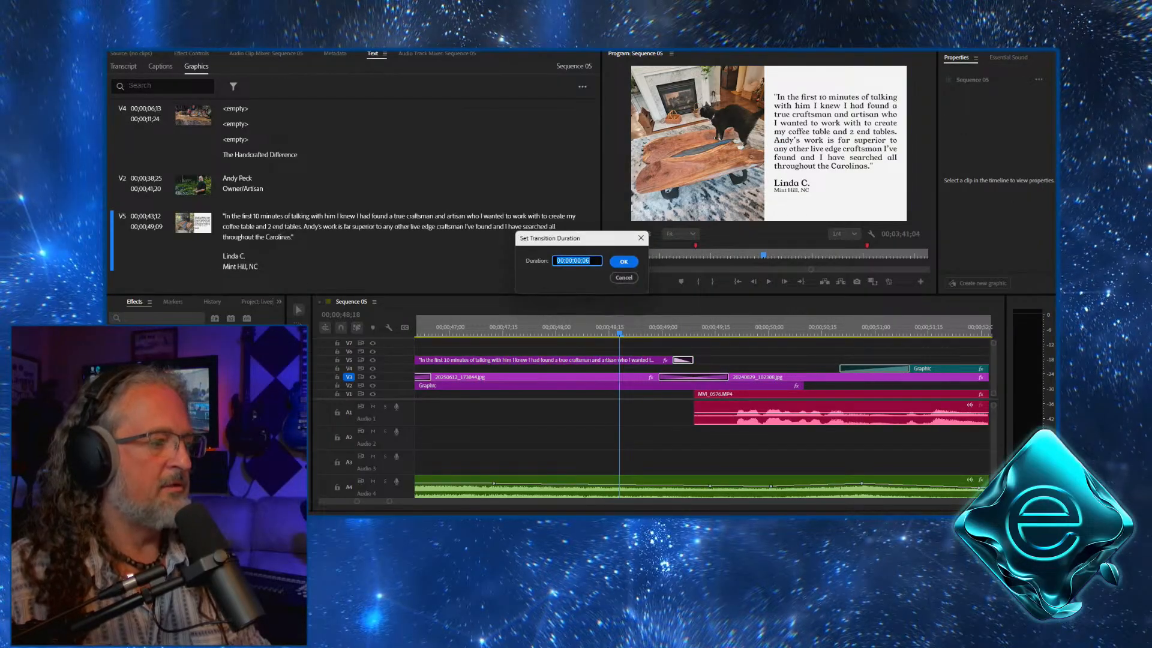
left_click_drag(589, 260, 586, 260)
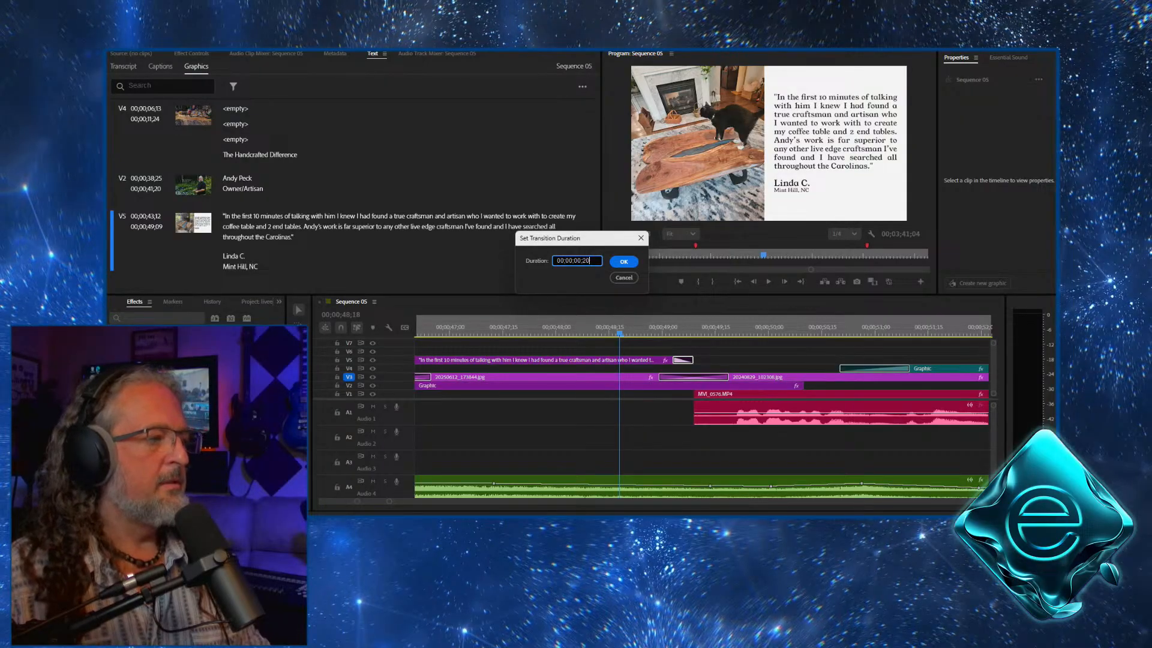
type("20")
key("Return")
left_click_drag(692, 360, 710, 360)
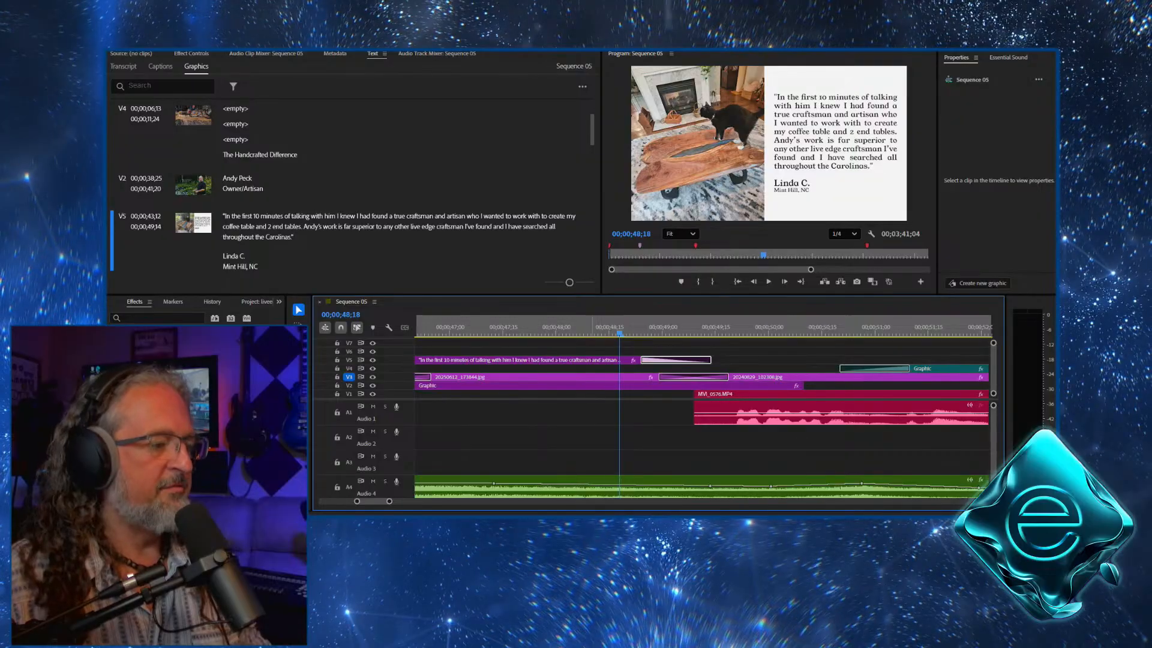
Play repeatedly through the quote's fade-out and the photo transition to check their timing
key("space")
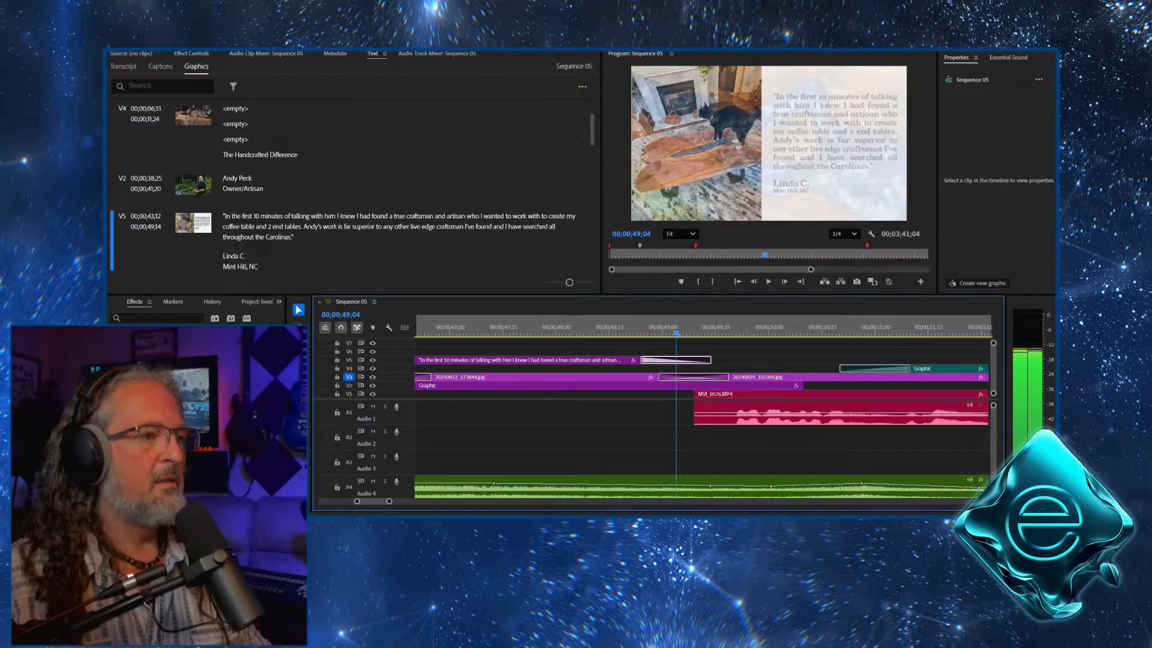
left_click_drag(682, 333, 580, 333)
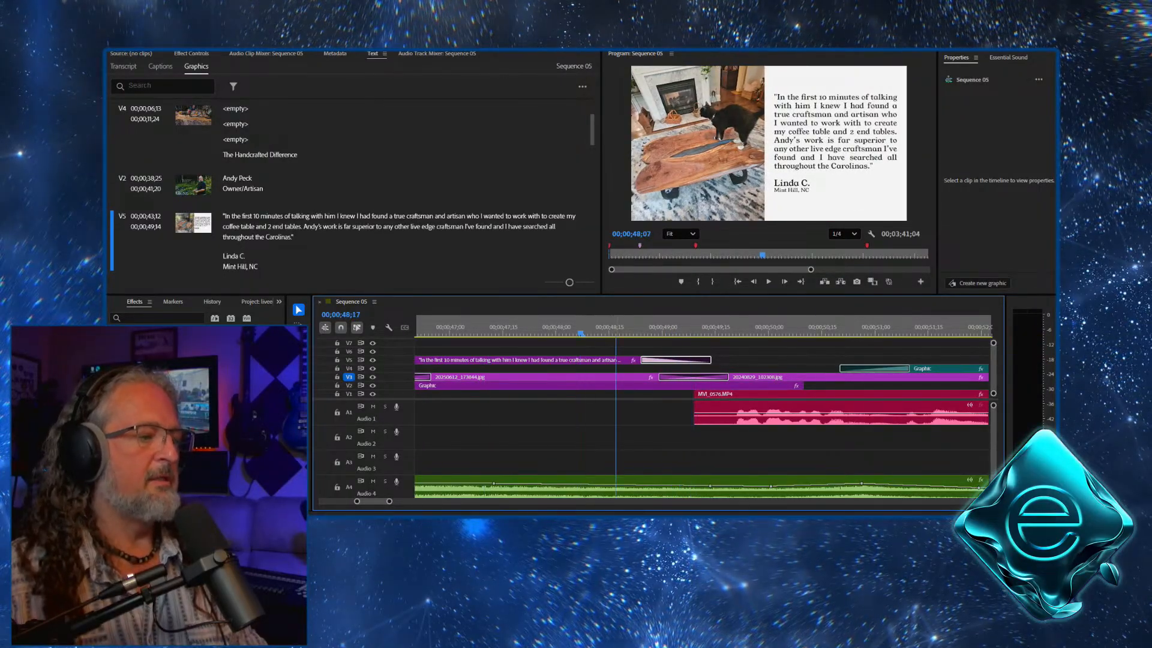
key("space")
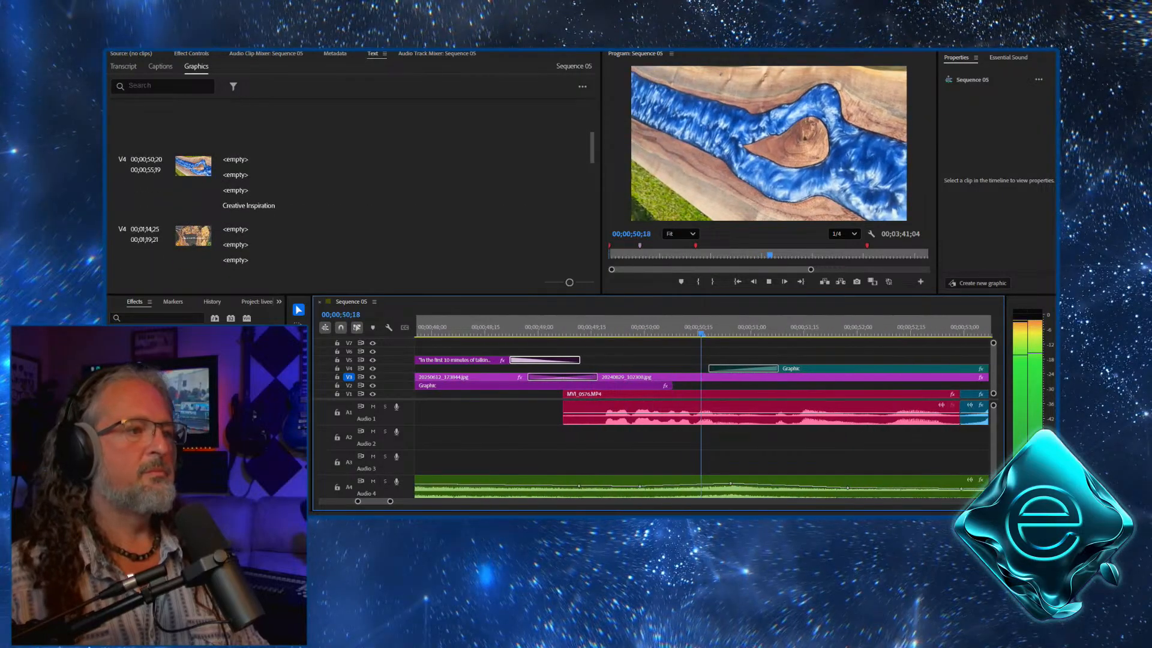
key("space")
left_click_drag(701, 333, 488, 333)
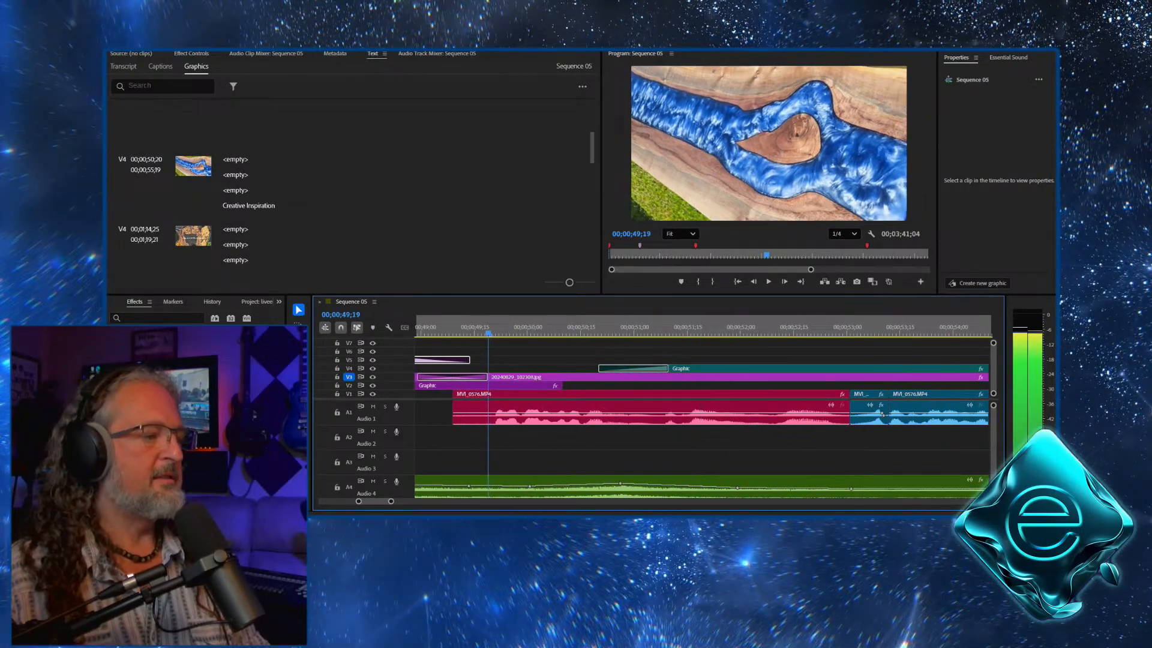
key("shift+Left")
key("shift+Left")
key("shift+Left")
key("minus")
key("minus")
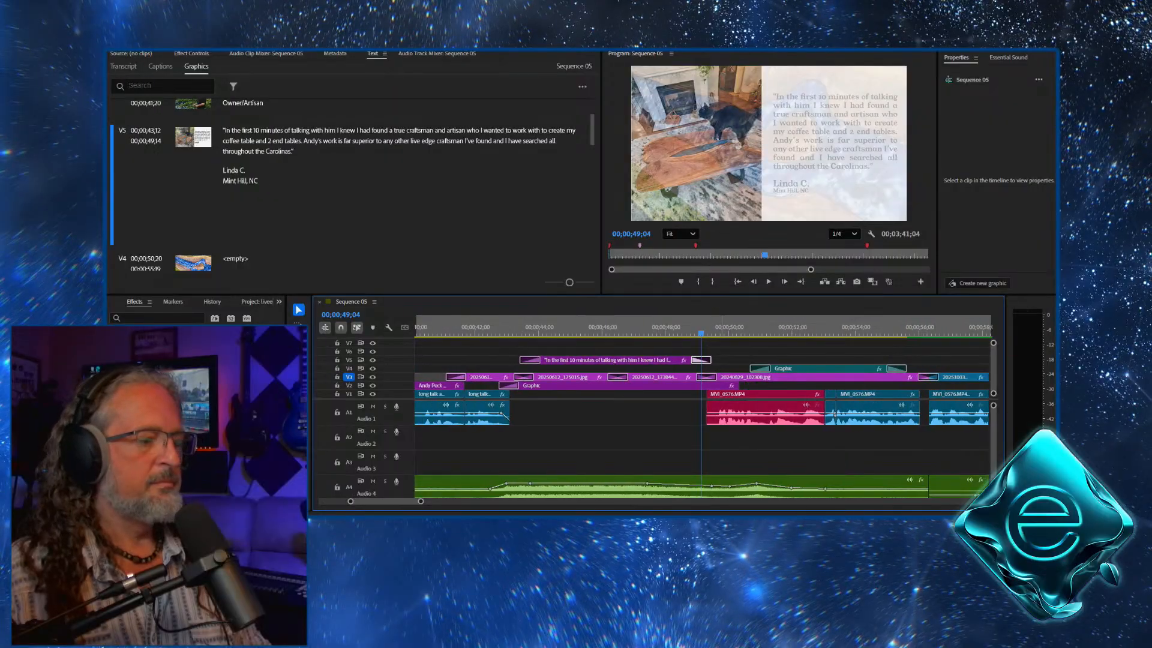
key("space")
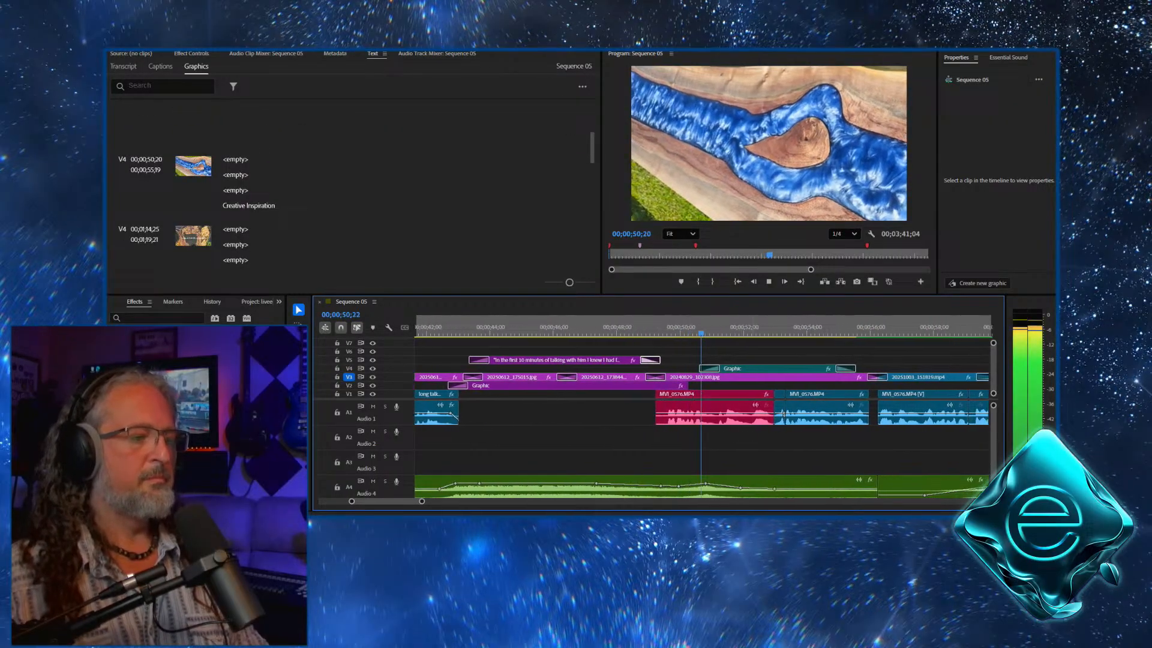
Lower the background music's peak volume keyframe near the start of the "Creative Inspiration" title
key("space")
left_click(684, 487)
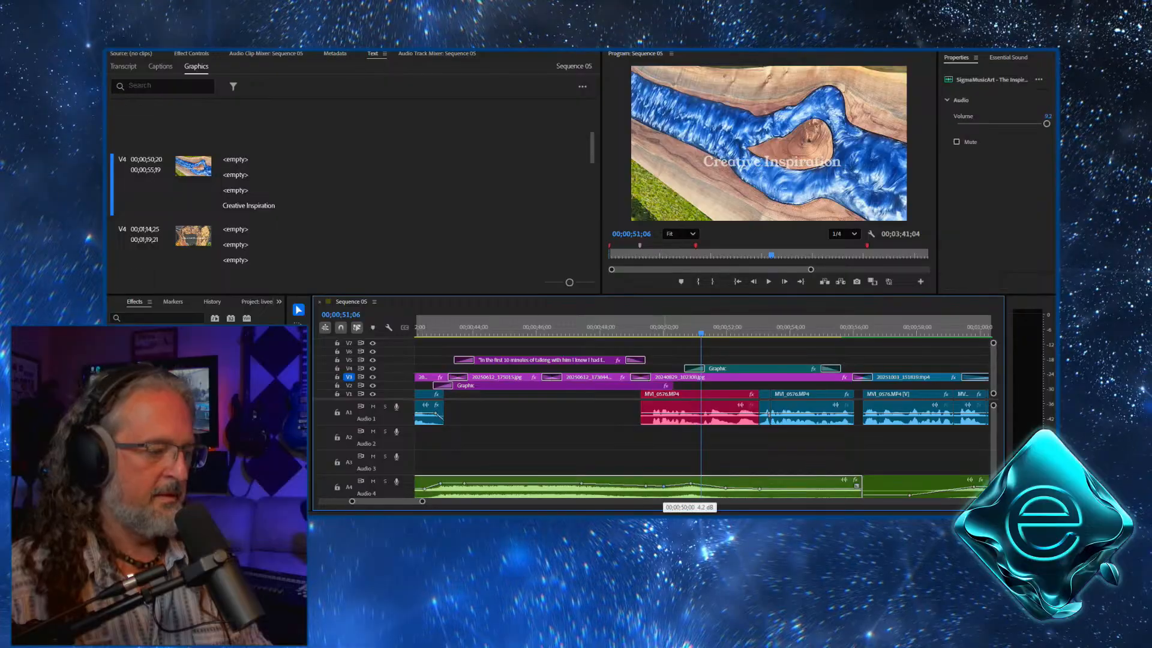
left_click_drag(690, 483, 690, 485)
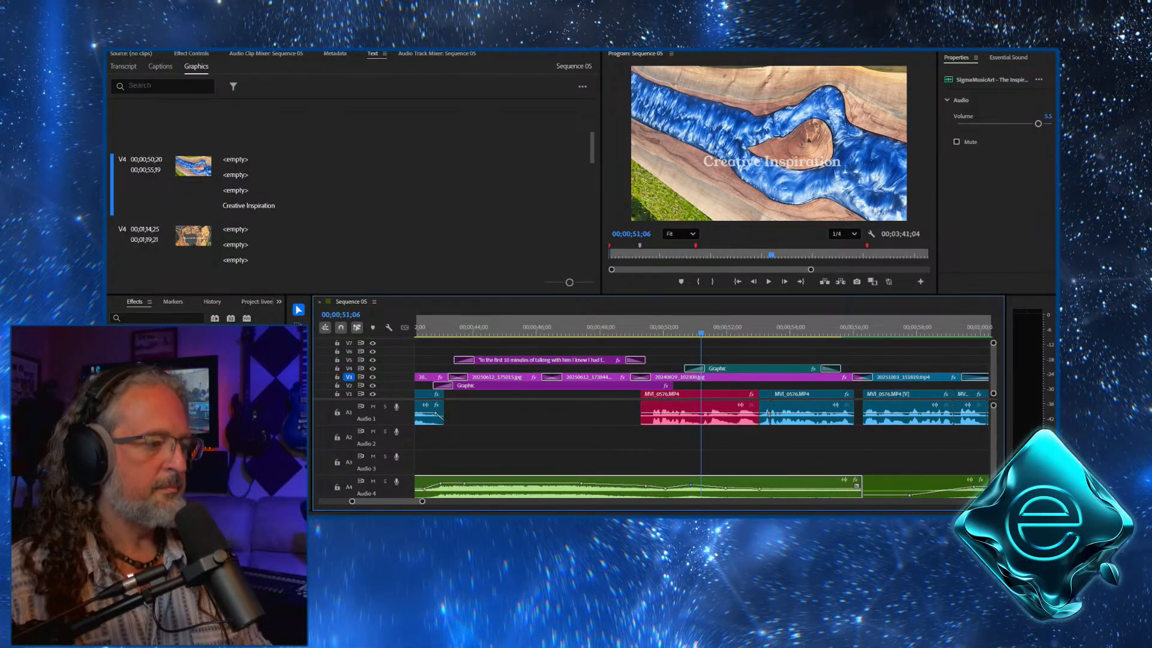
Play through the title section and extend the "Creative Inspiration" graphic's end to 00;00;56;28
left_click(610, 327)
key("space")
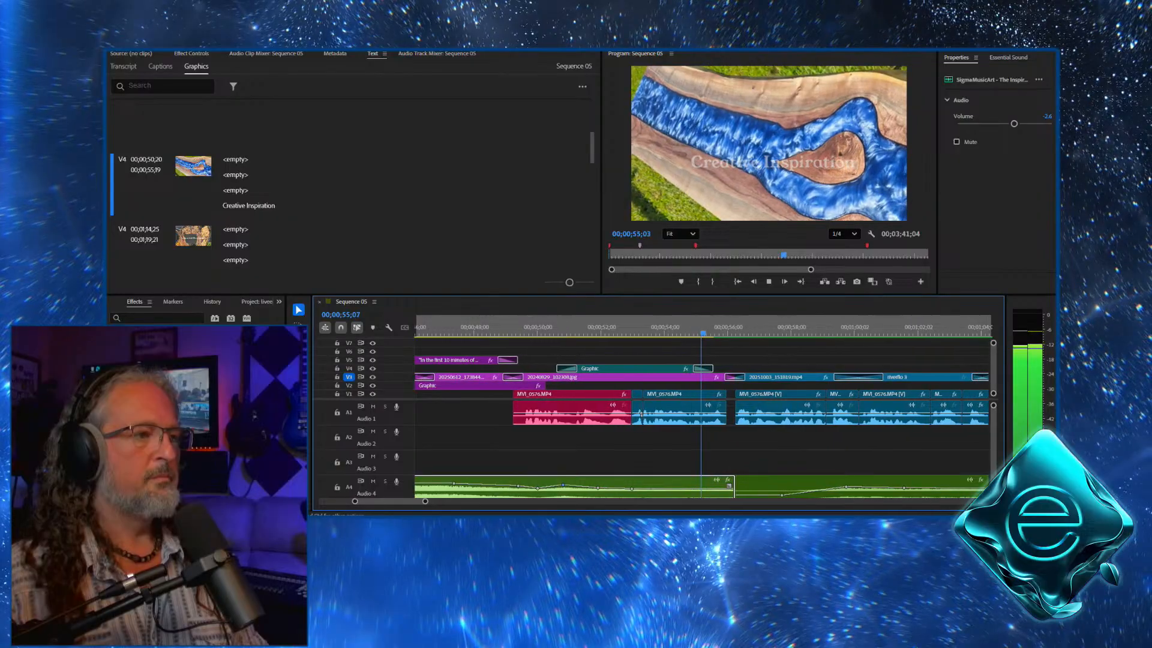
key("space")
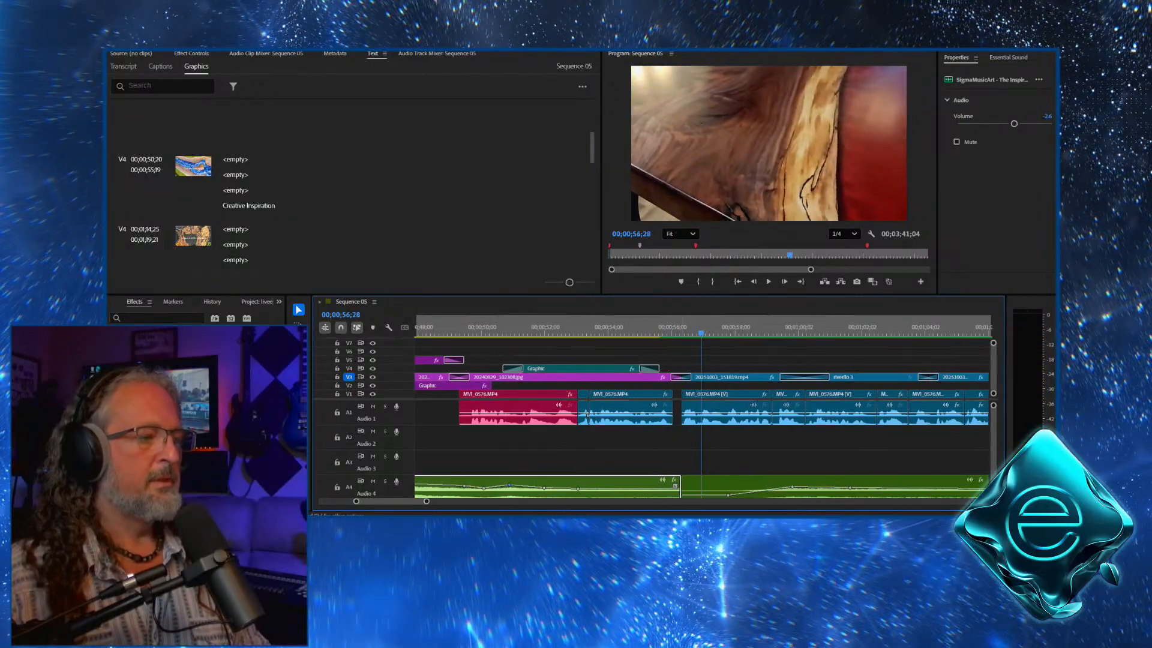
left_click_drag(658, 369, 700, 368)
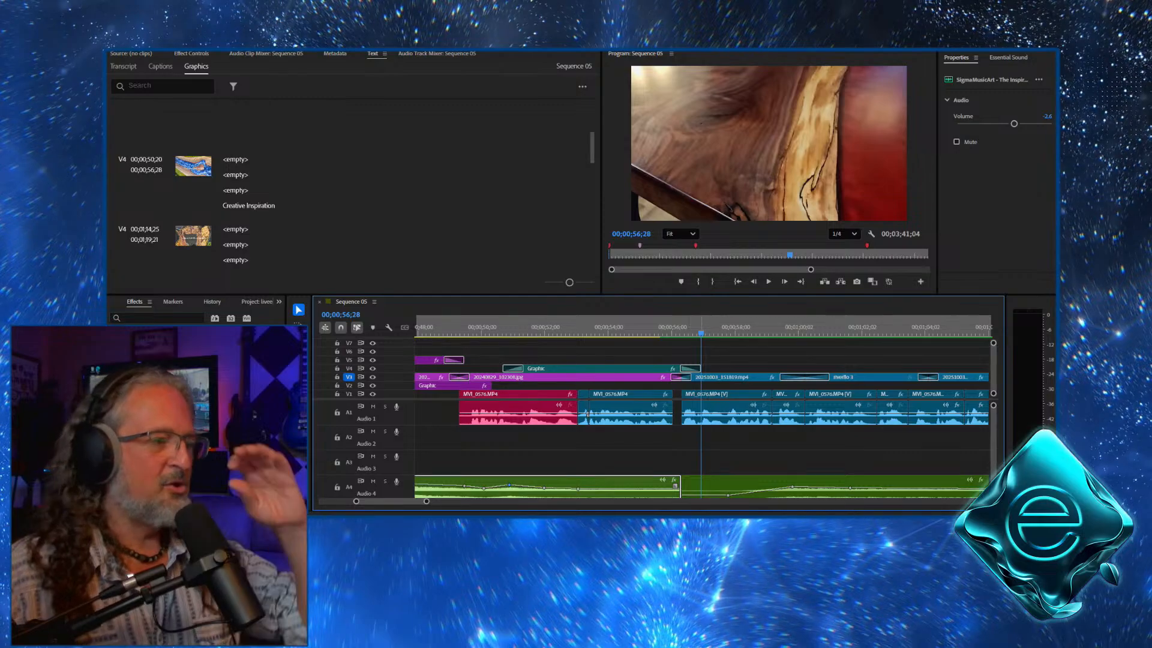
Add a volume keyframe to the Audio 5 music clip at the cut in Audio 4, raise it, and return to 00;00;52;08
scroll(702, 450, "down", 2)
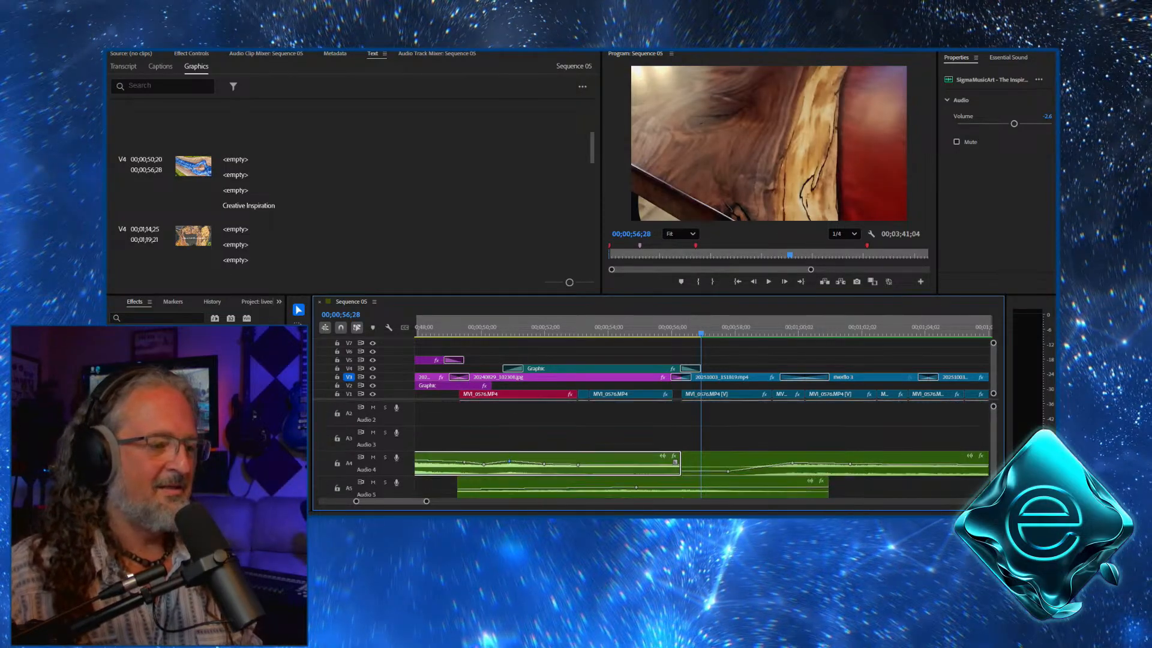
scroll(702, 450, "up", 2)
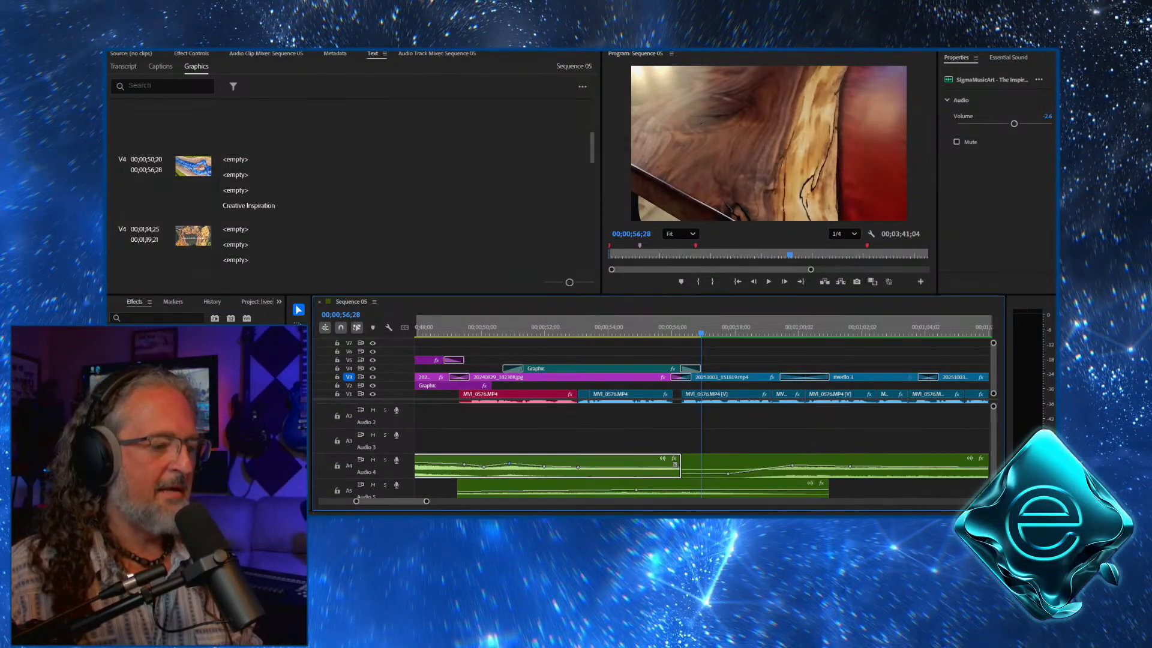
left_click(680, 488, "ctrl")
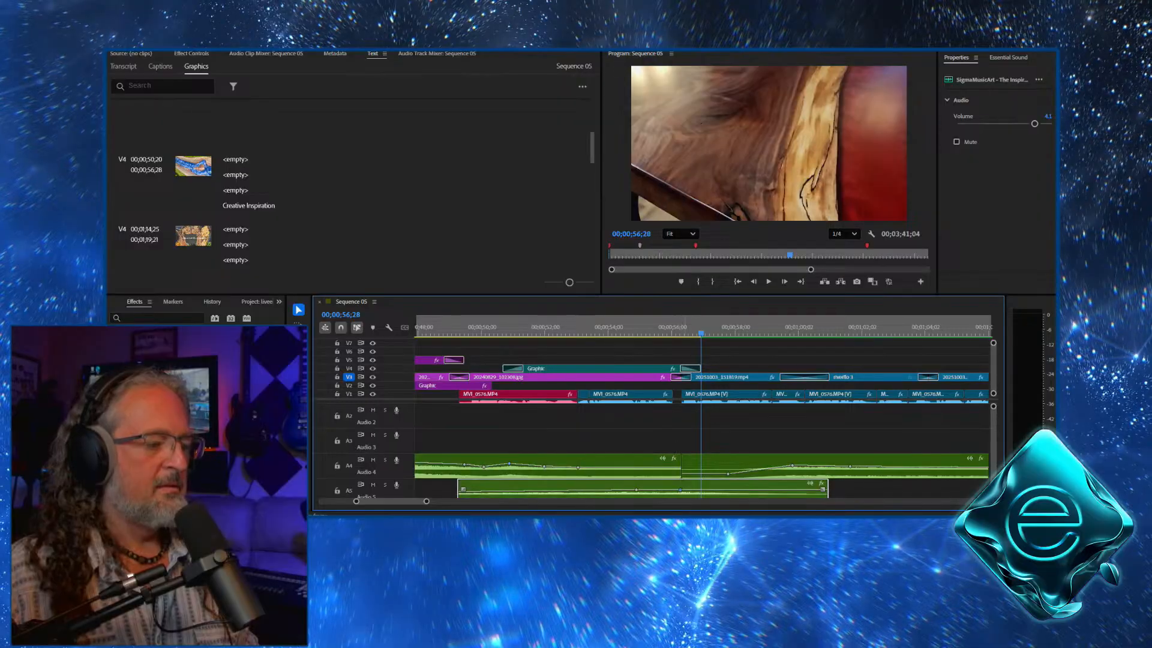
left_click_drag(680, 489, 681, 487)
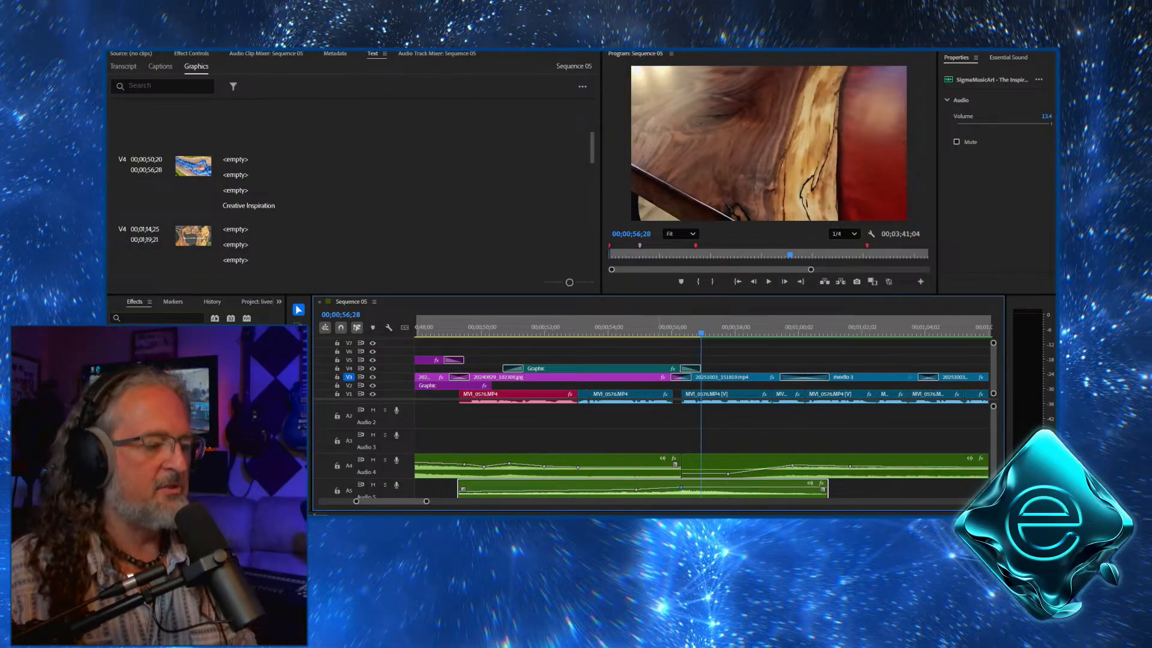
left_click_drag(641, 327, 553, 327)
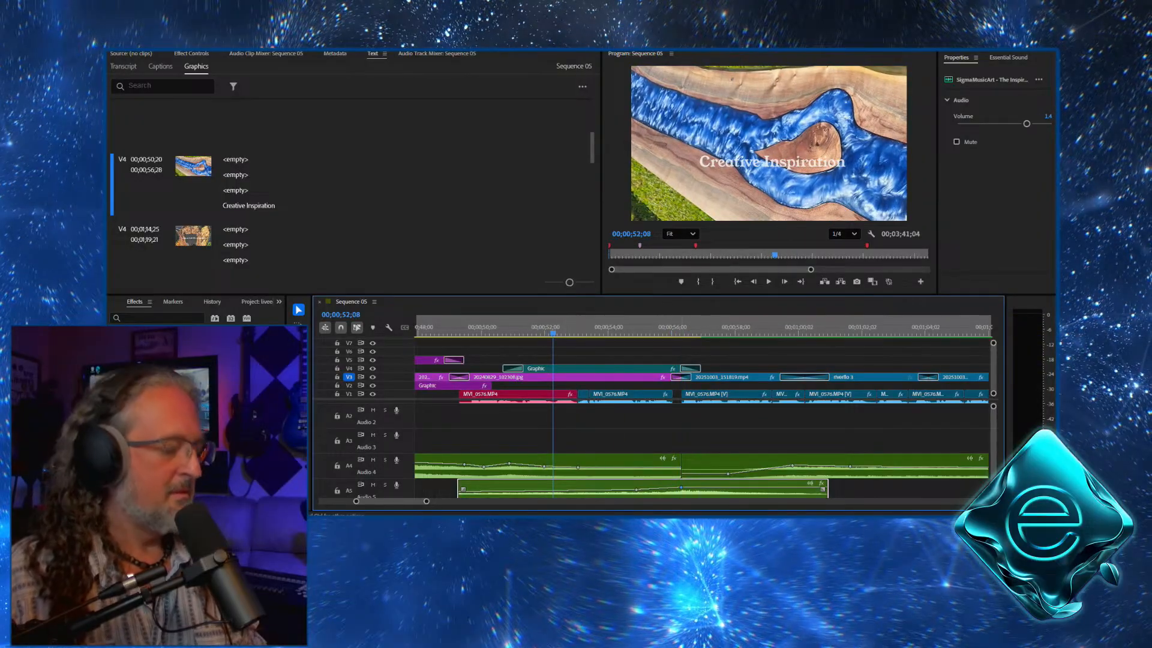
Play repeatedly through the "Creative Inspiration" title and the transition into the tabletop clip to check the audio and picture
key("space")
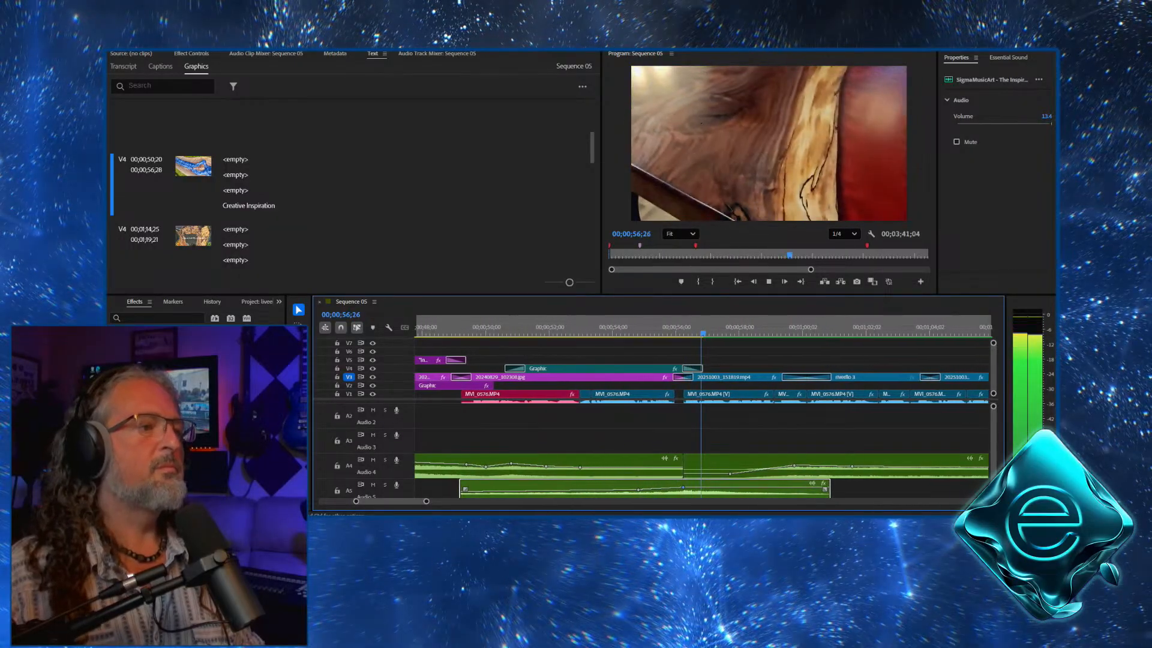
key("space")
left_click_drag(647, 320, 595, 319)
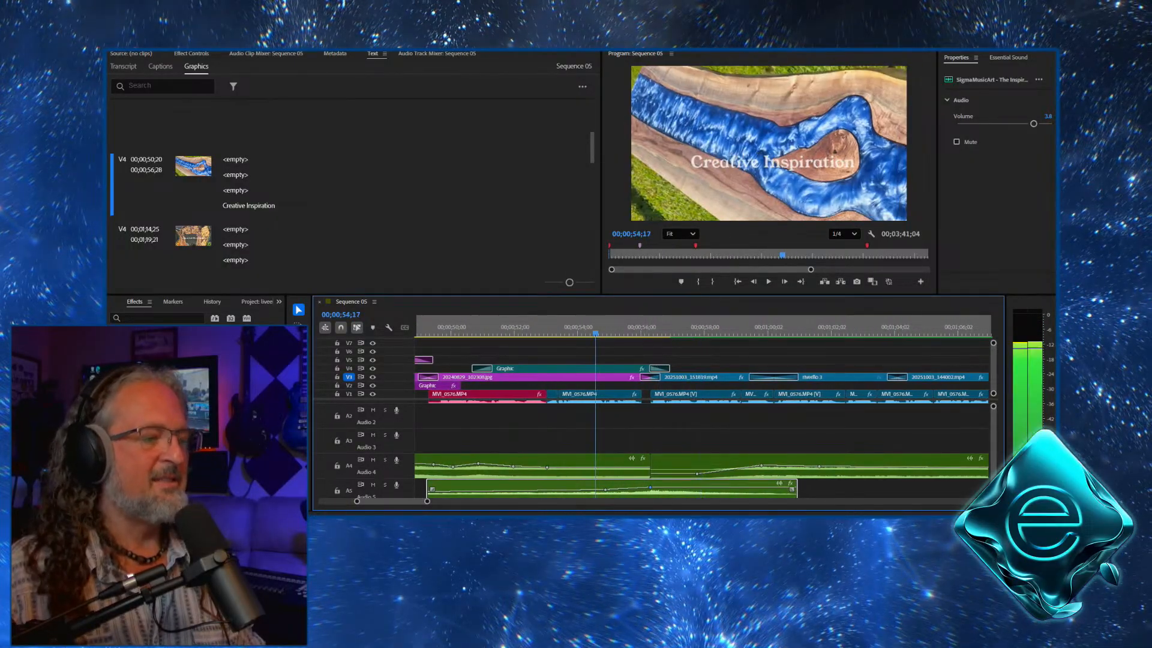
key("space")
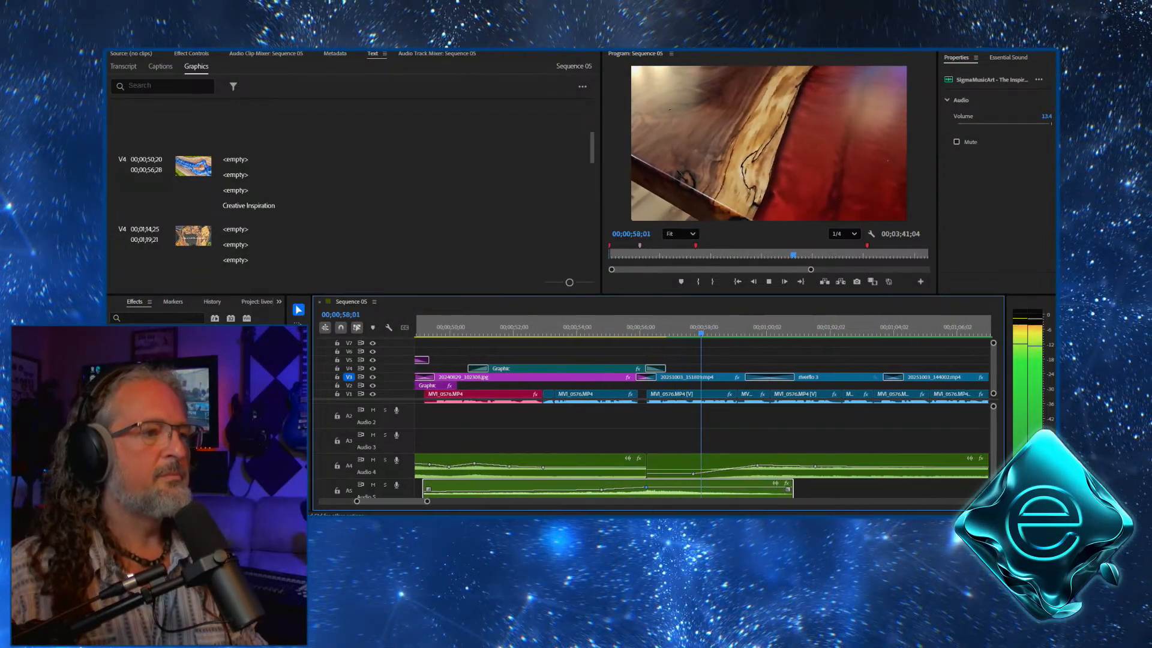
key("space")
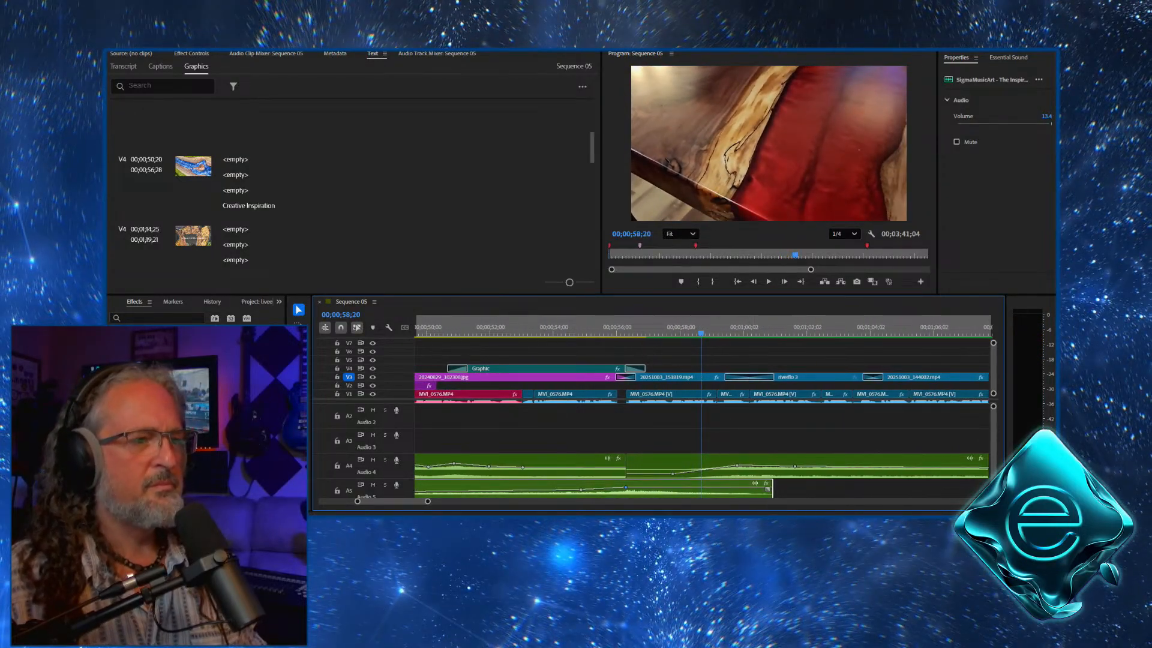
Review the transition out of the title at Full playback resolution and return the resolution to 1/4
left_click(844, 233)
left_click(839, 246)
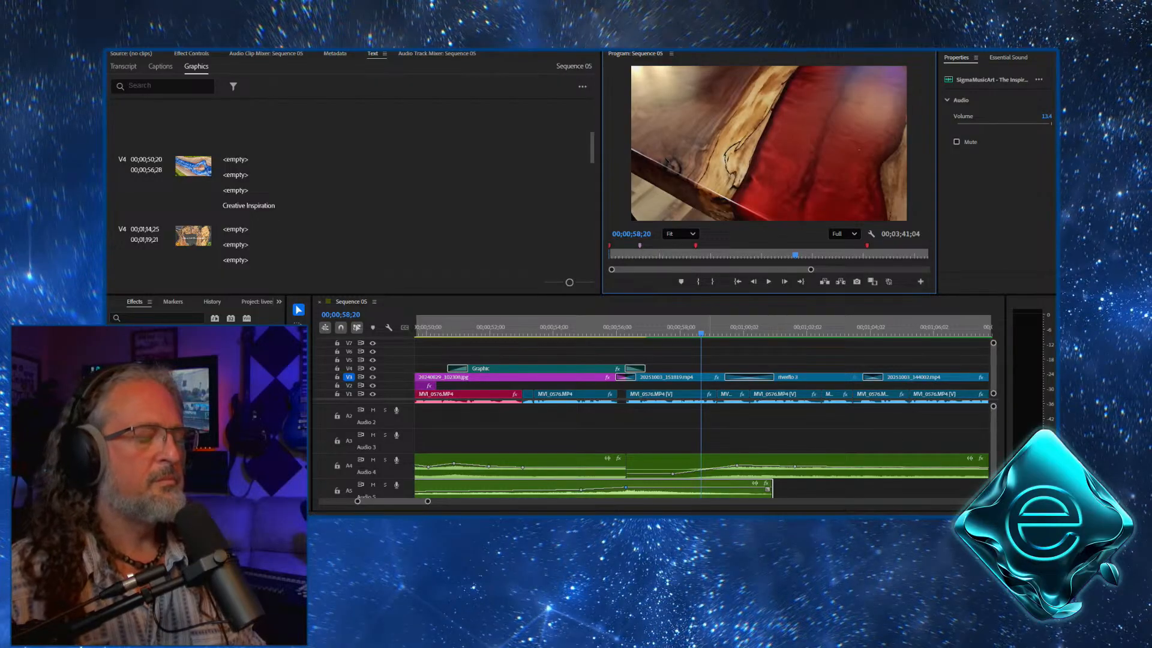
left_click_drag(701, 332, 601, 332)
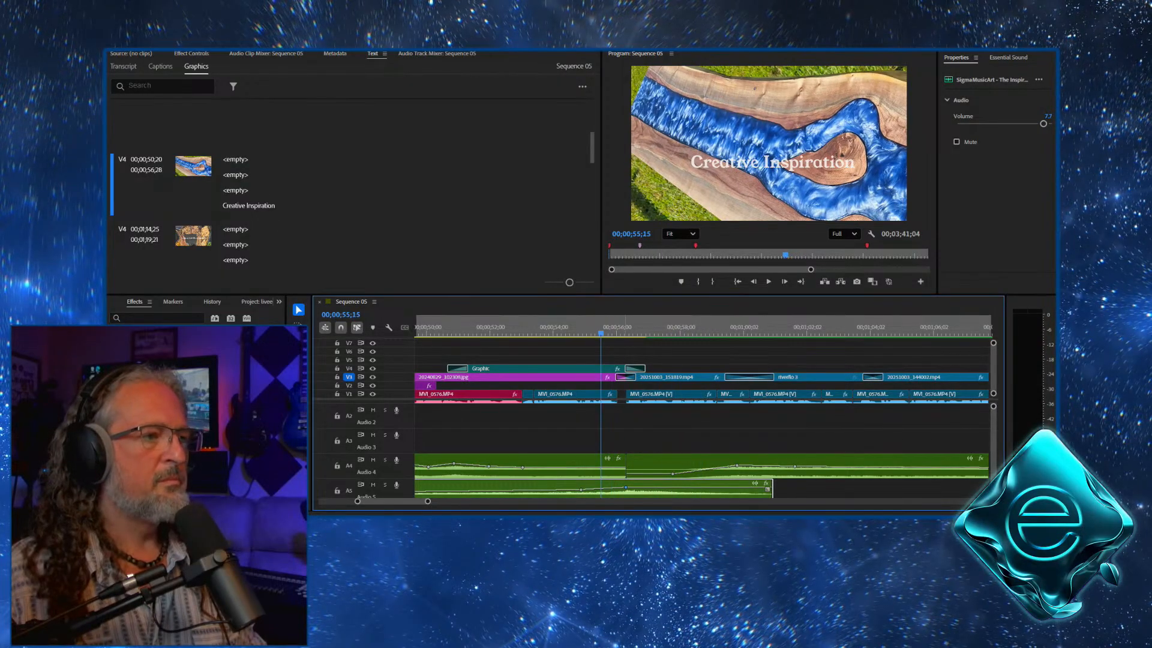
key("space")
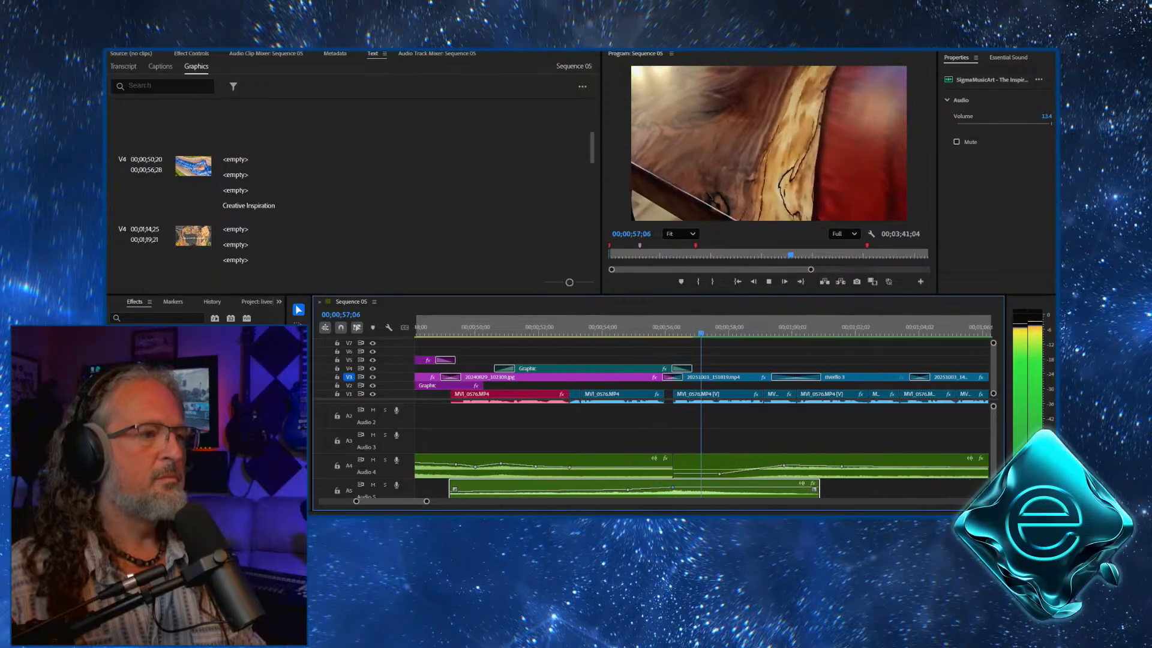
key("space")
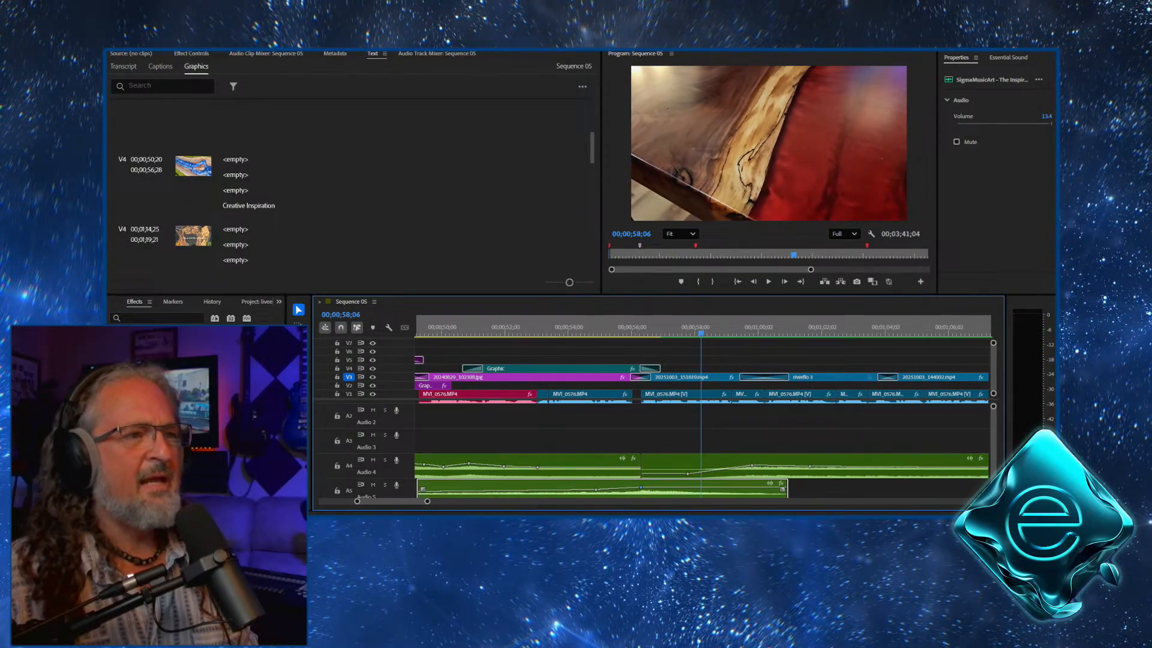
left_click(844, 234)
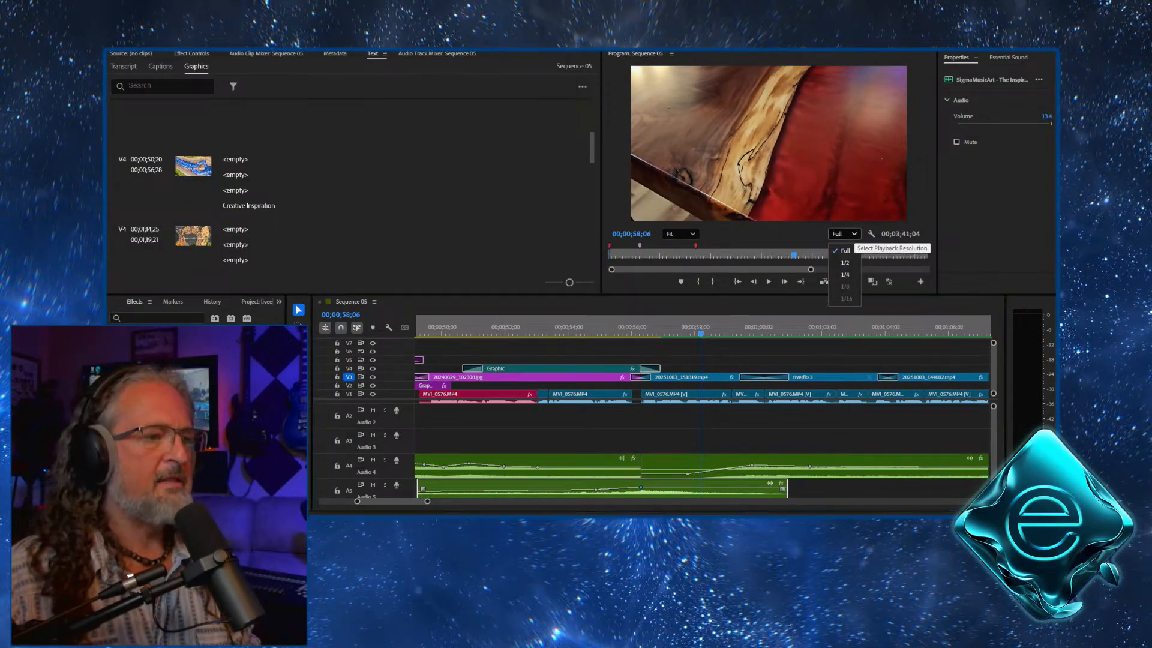
left_click(844, 274)
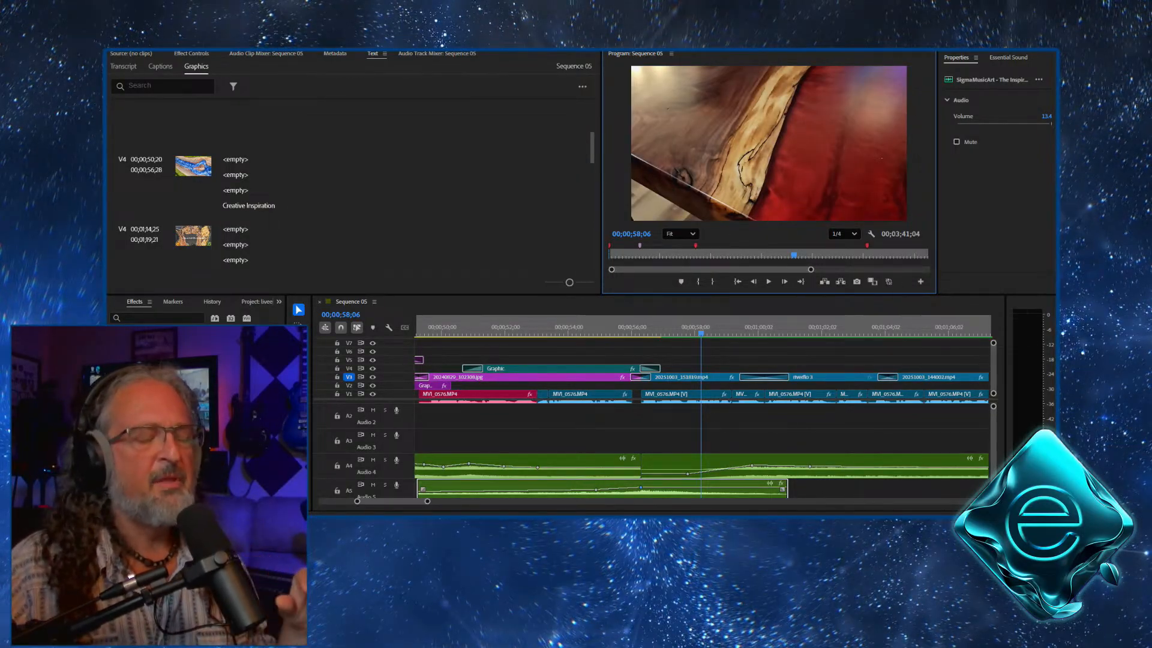
Compare clip 20251003_151819.mp4 with its Brightness & Contrast and VR De-Noise effects switched off and back on
left_click_drag(701, 330, 692, 330)
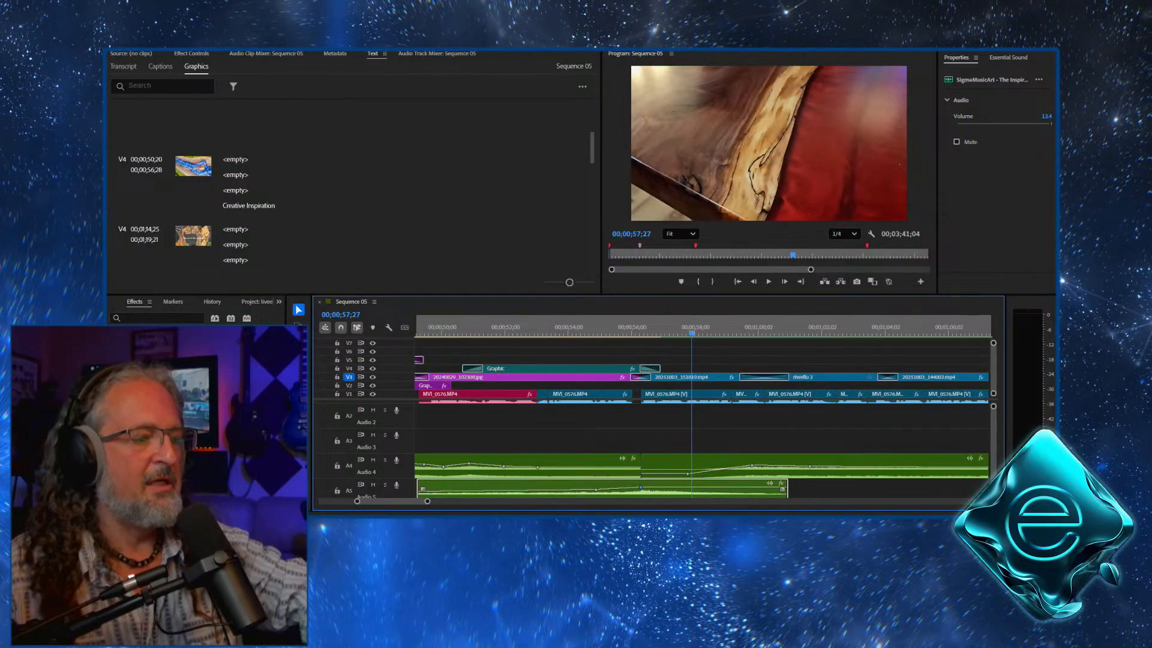
left_click(708, 377)
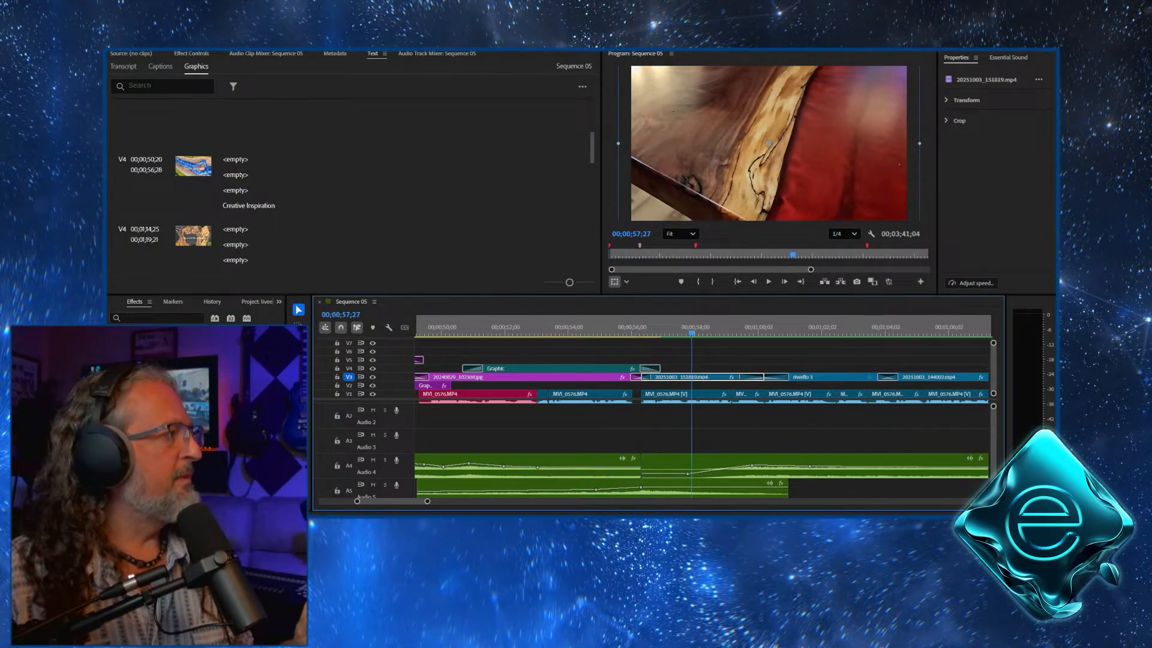
key("shift+5")
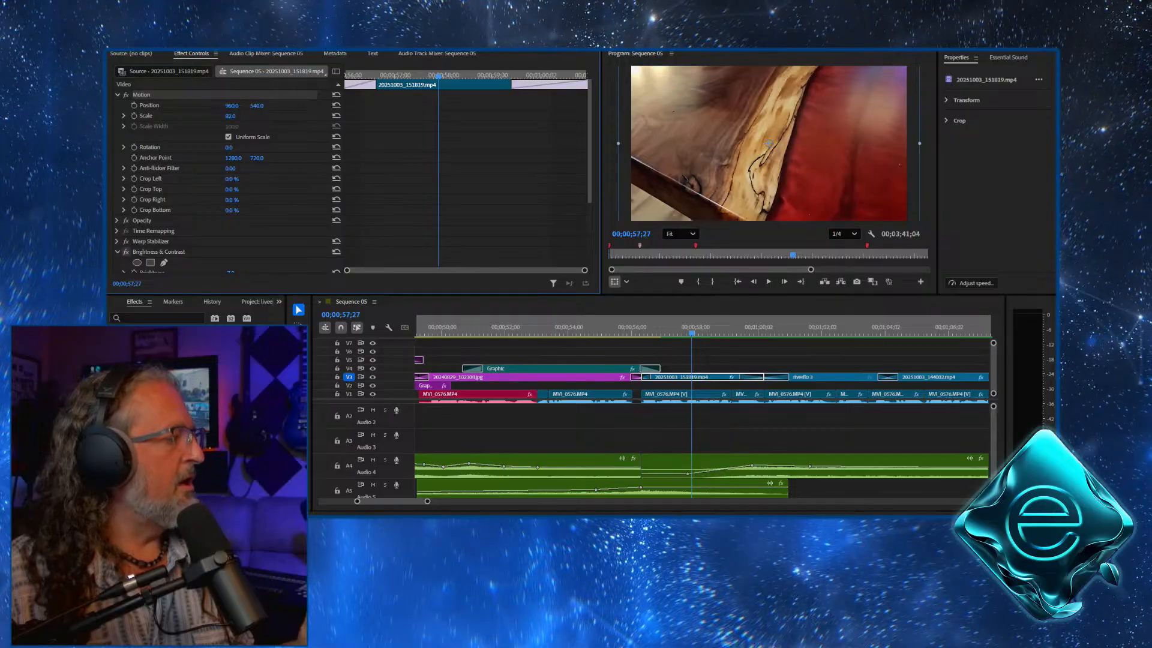
left_click(126, 251)
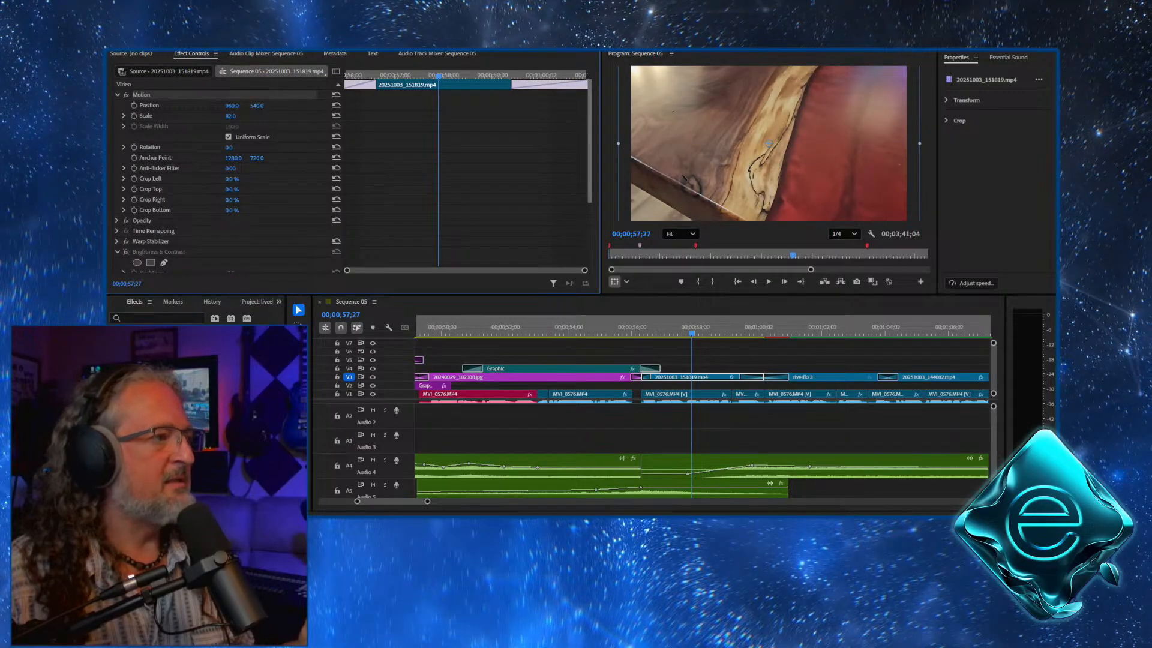
scroll(228, 174, "down", 5)
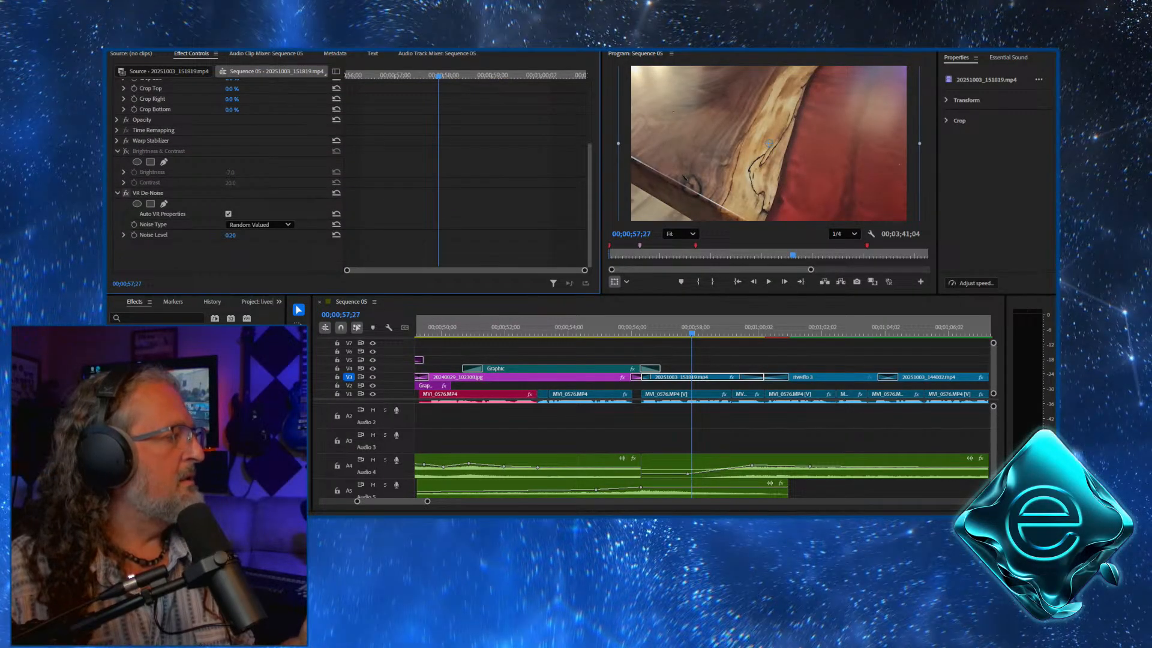
left_click(126, 193)
mouse_move(692, 330)
left_mouse_down()
mouse_move(638, 330)
mouse_move(703, 330)
left_mouse_up()
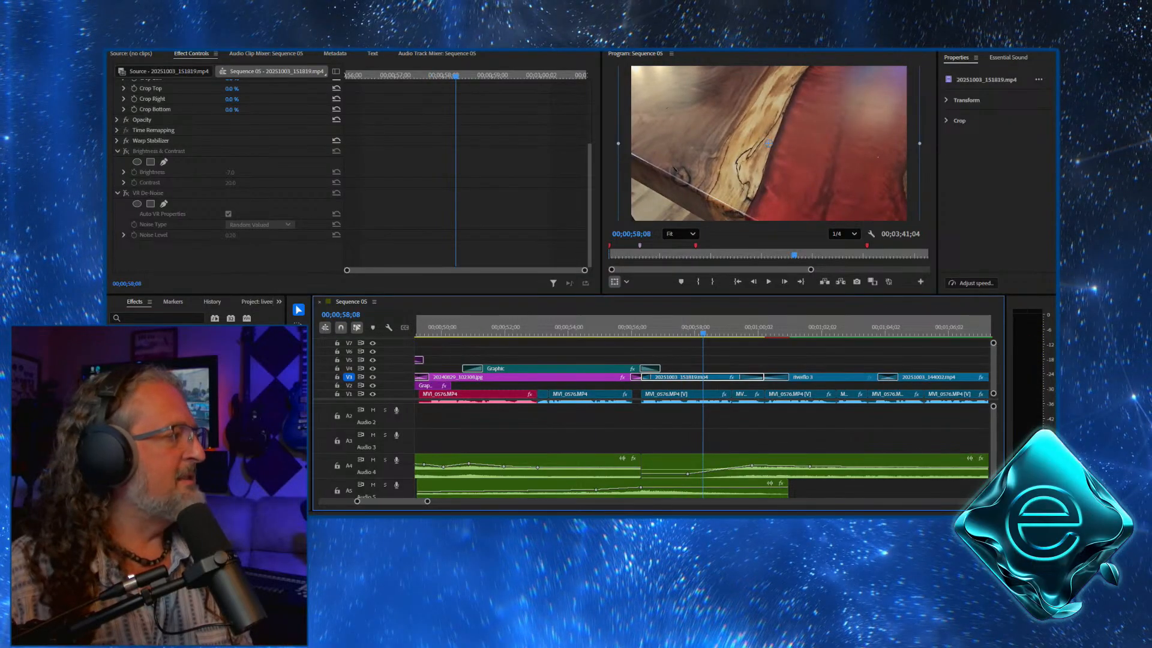
left_click(126, 193)
left_click(126, 151)
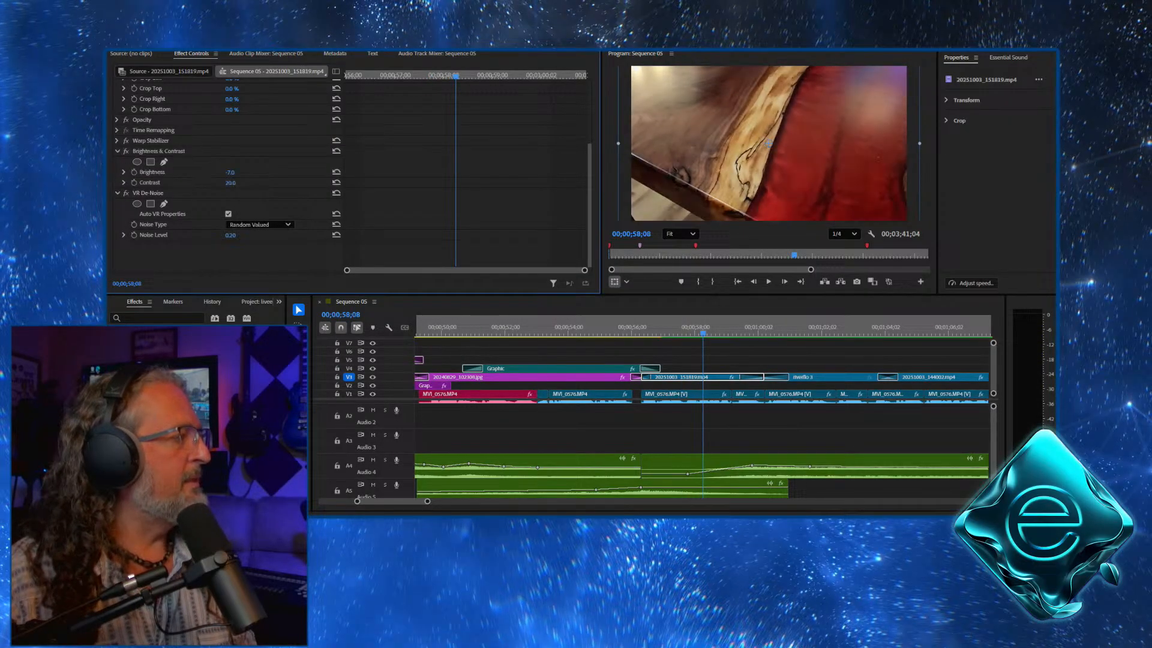
Toggle the Warp Stabilizer effect off and on to compare the tabletop clip's framing, leaving it enabled
left_click(126, 140)
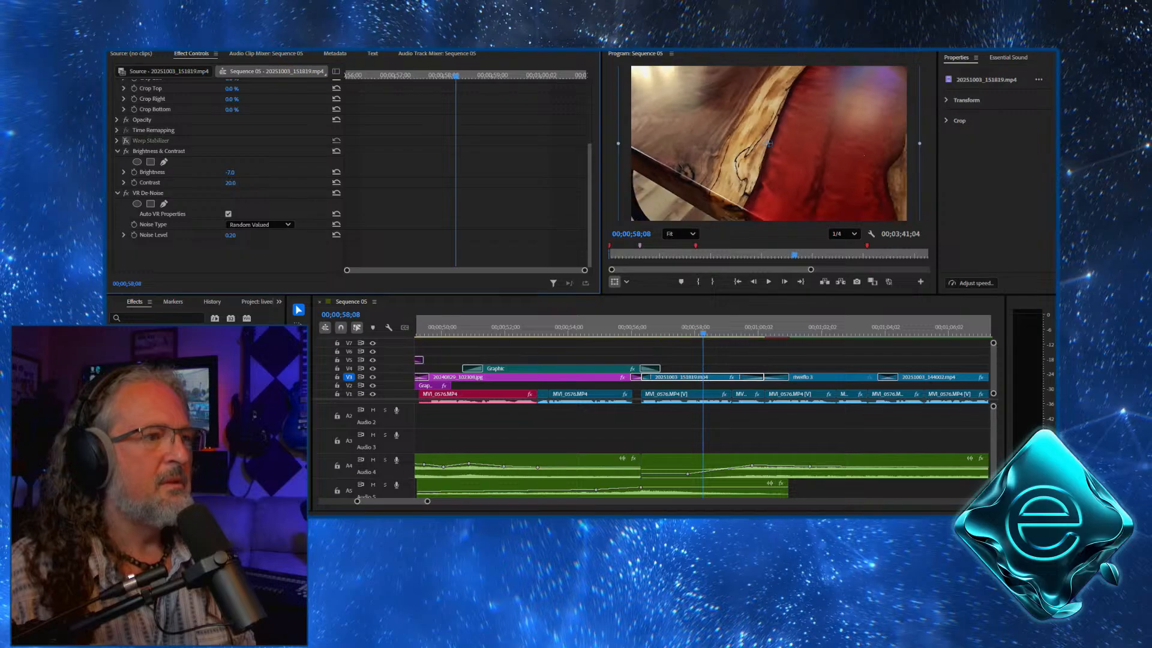
left_click(126, 141)
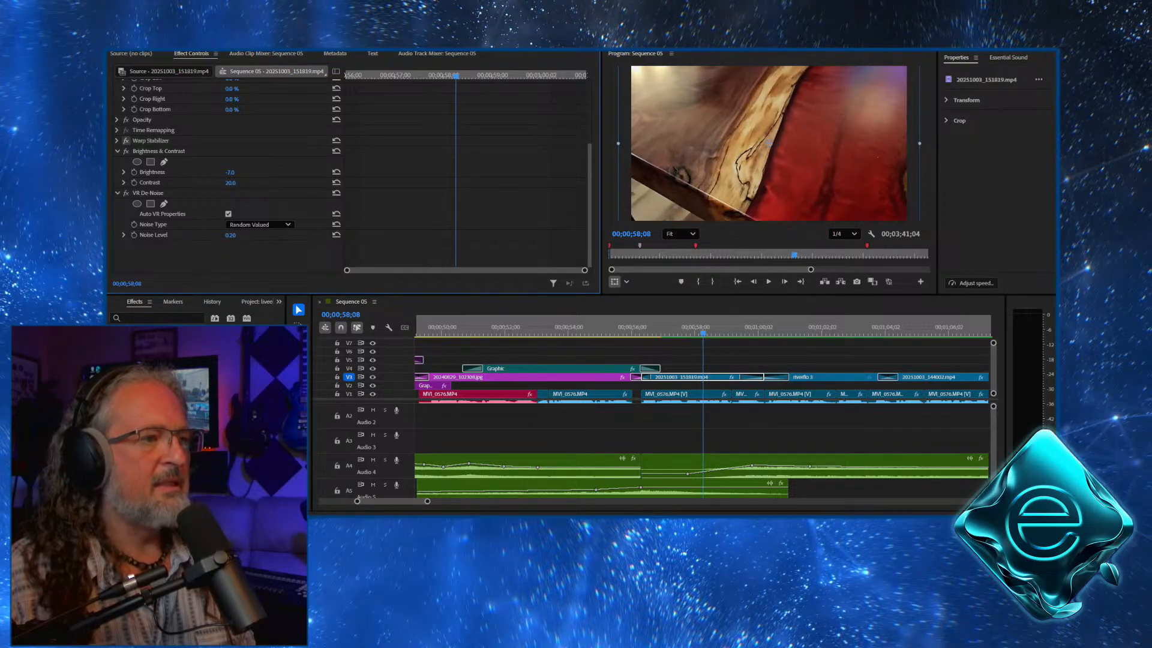
left_click(126, 140)
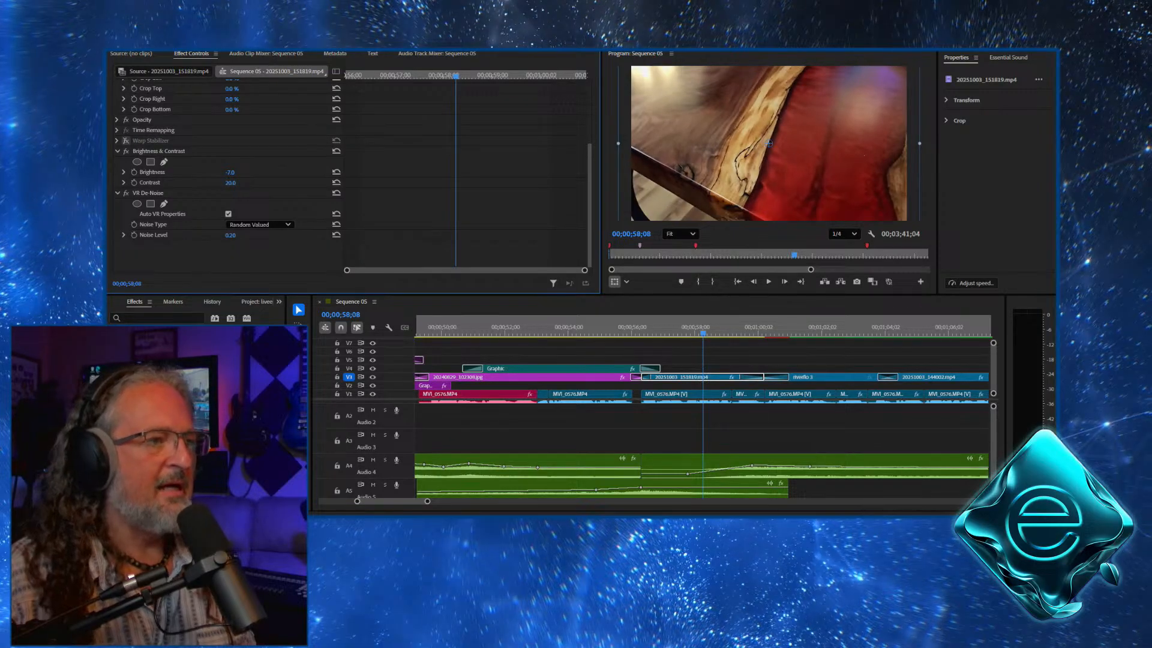
left_click(126, 140)
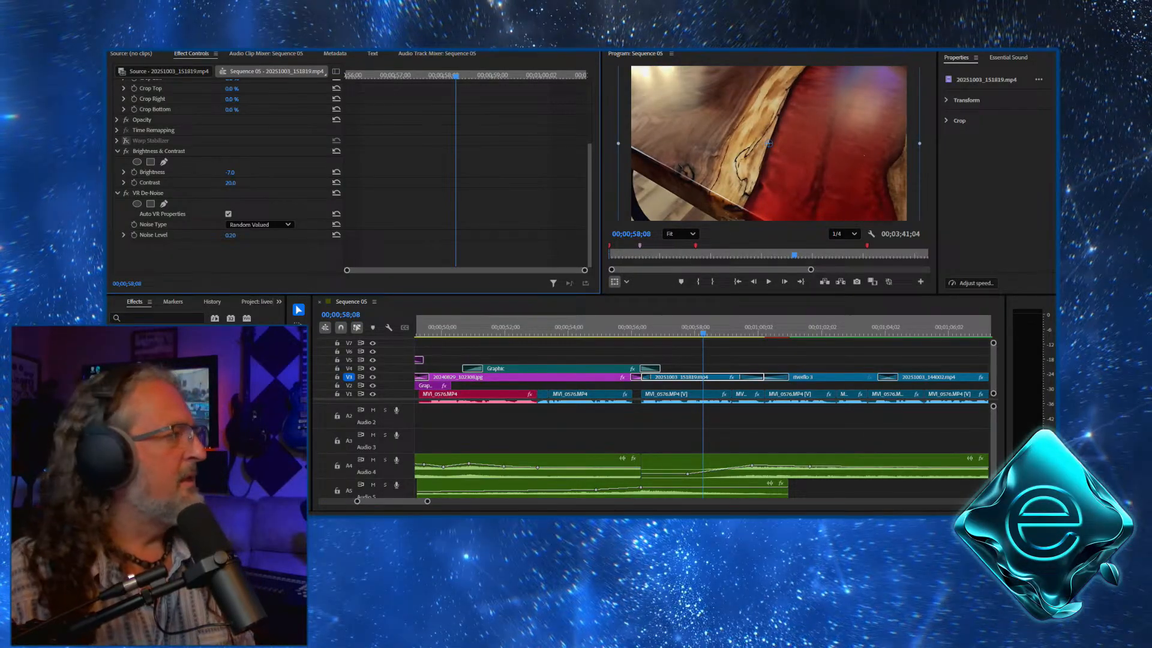
left_click(126, 141)
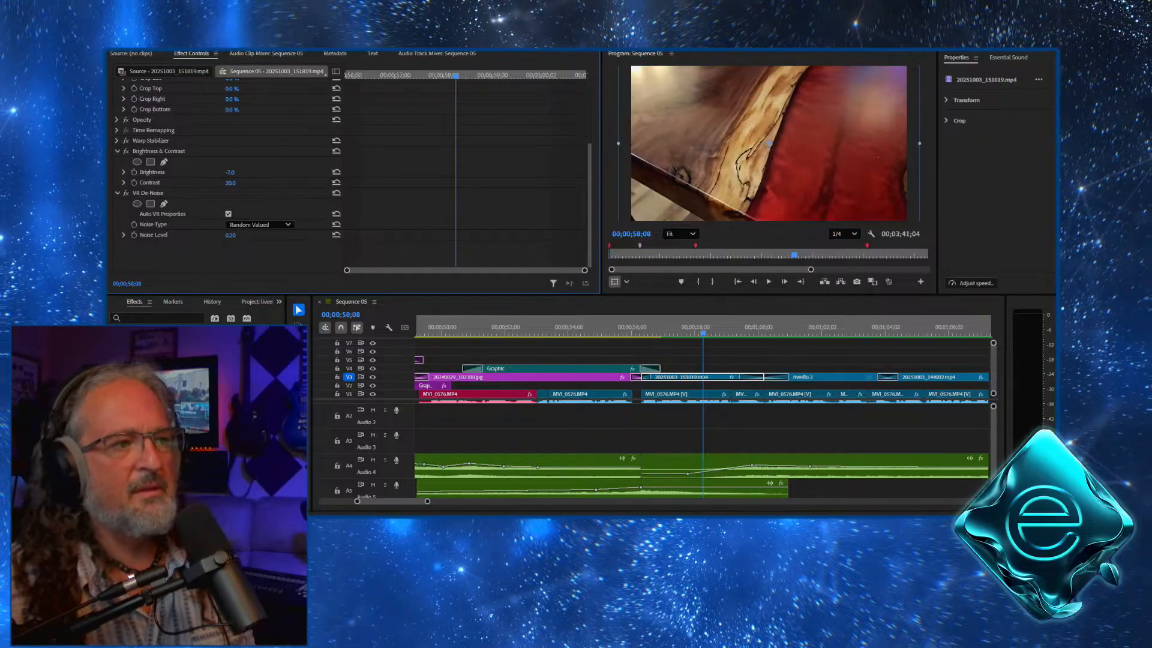
Reveal clip 20251003_151819.mp4 in the project, open its source footage, and look through it for a better portion
right_click(695, 377)
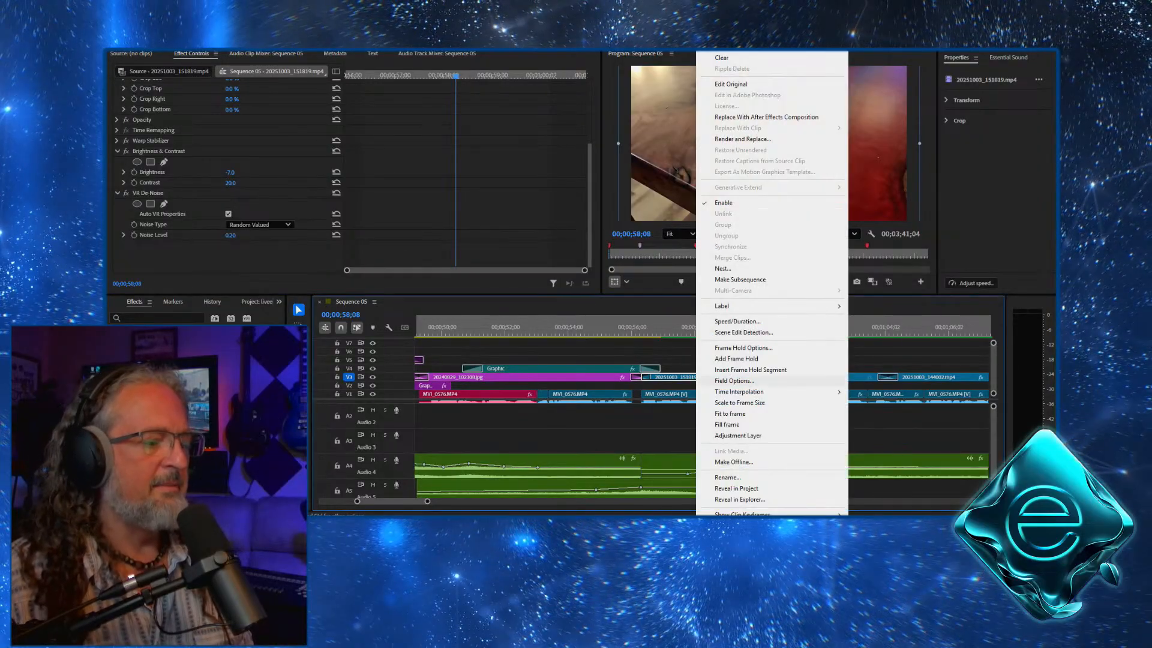
left_click(736, 489)
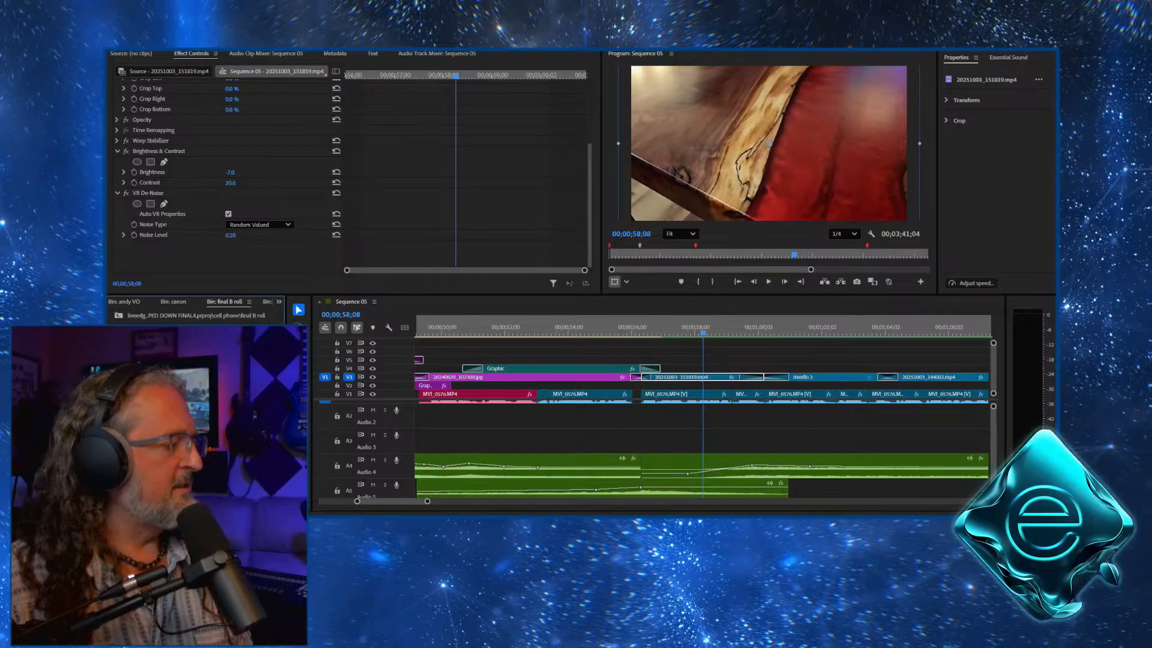
key("f")
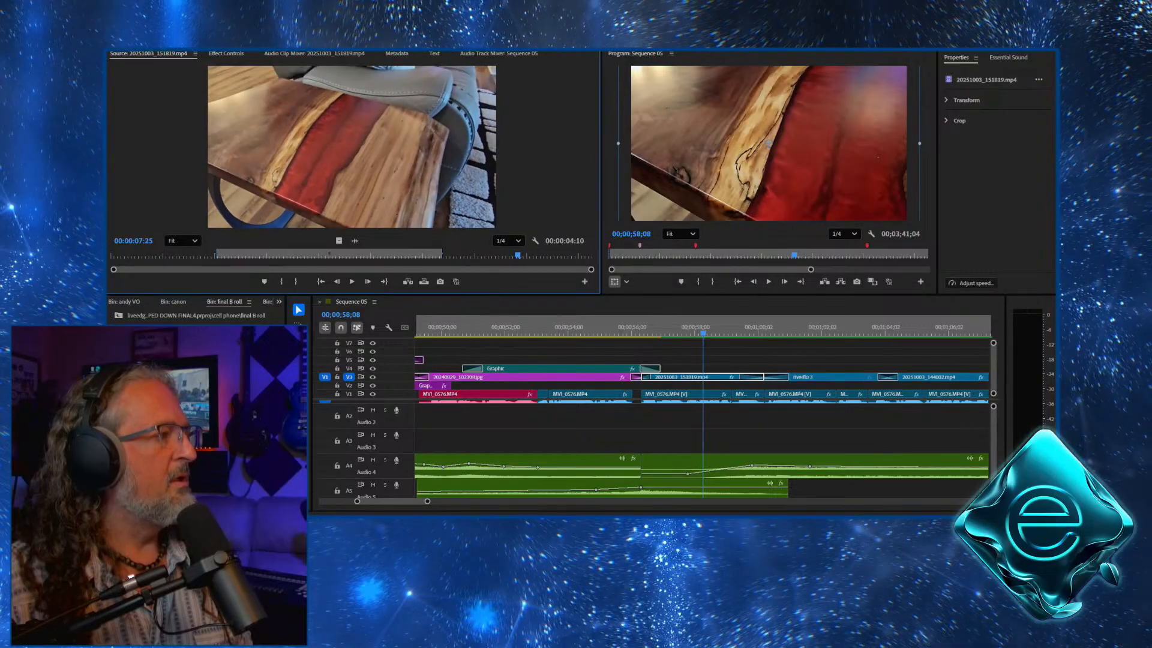
mouse_move(541, 255)
left_mouse_down()
mouse_move(557, 255)
mouse_move(526, 255)
left_mouse_up()
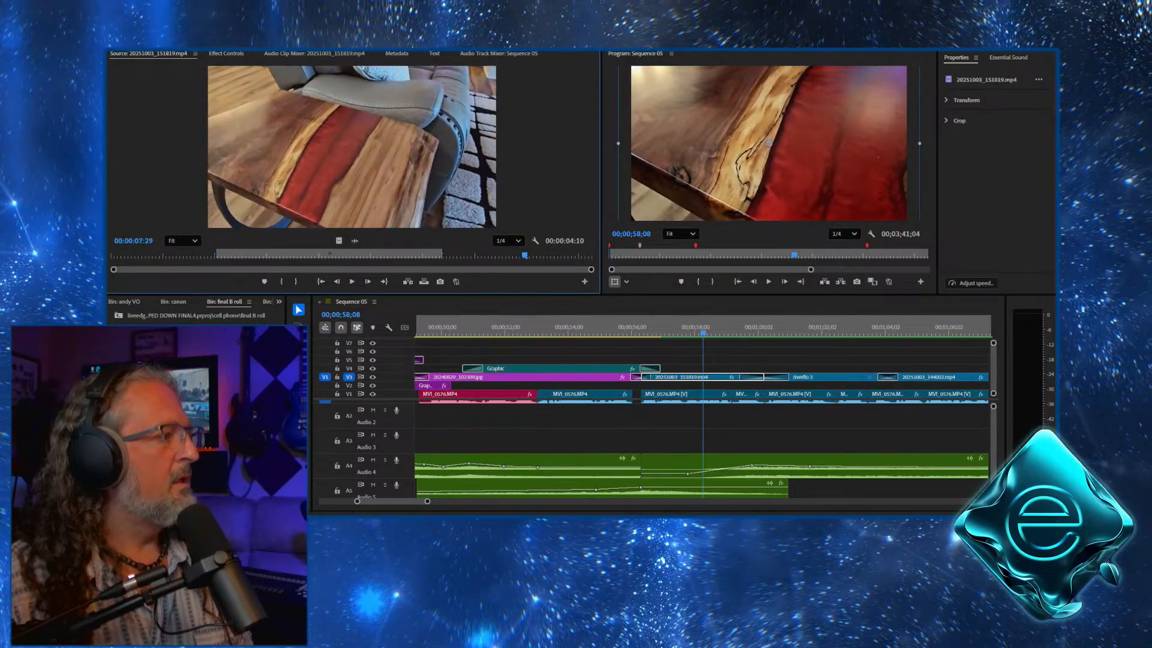
left_click_drag(439, 255, 112, 255)
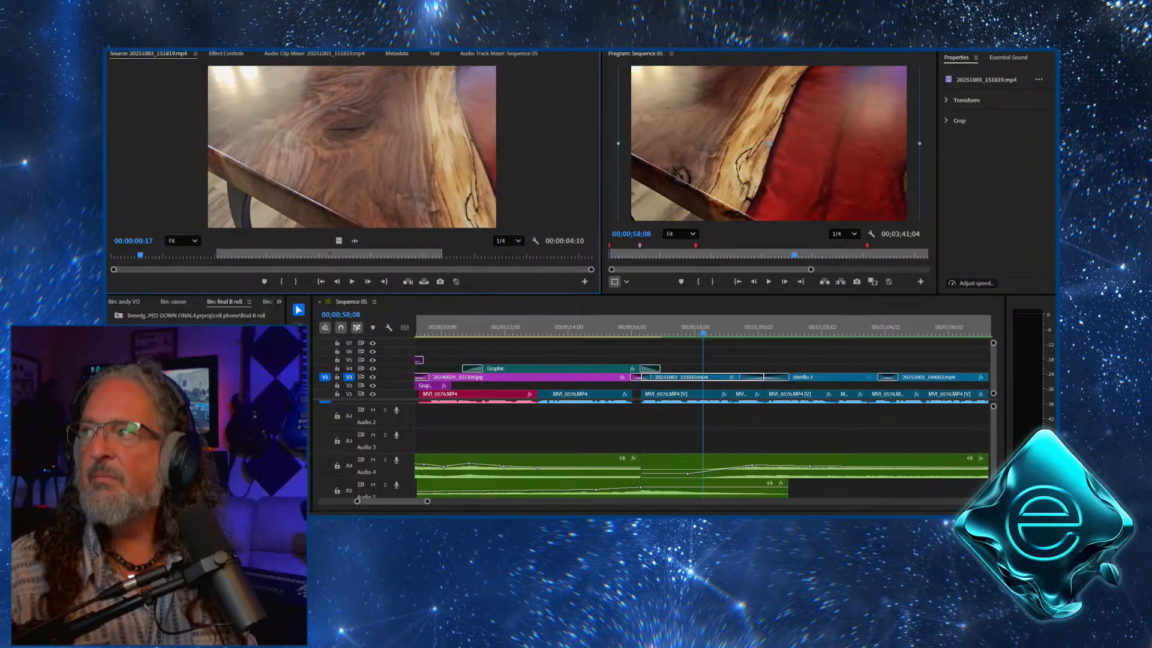
key("space")
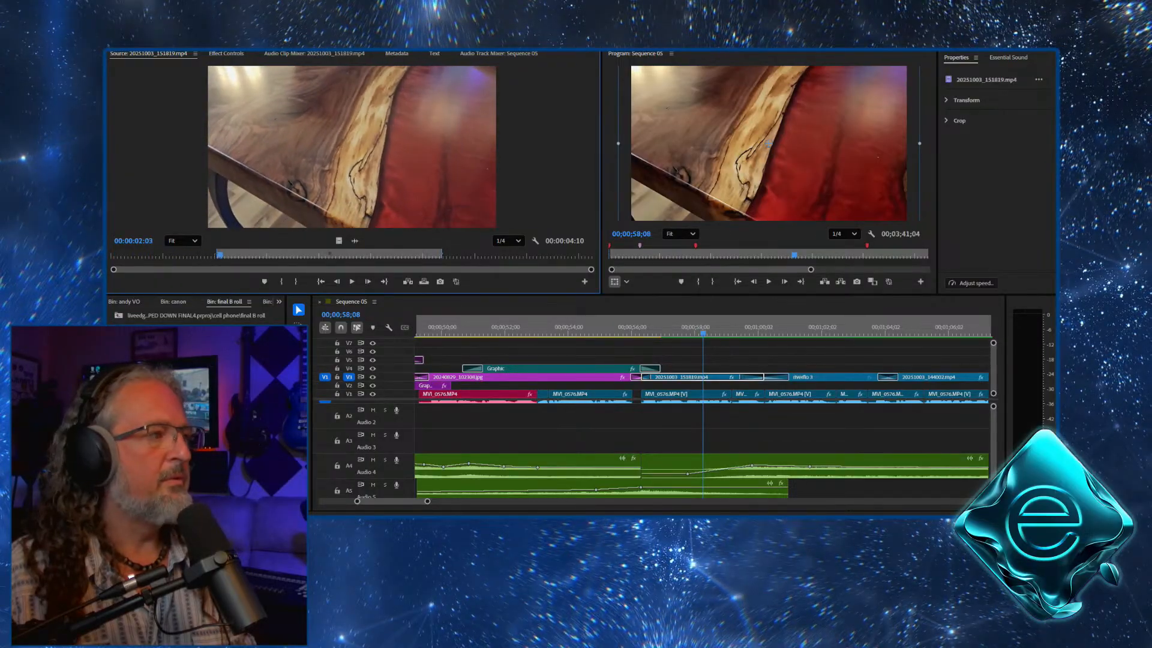
left_click_drag(287, 255, 239, 255)
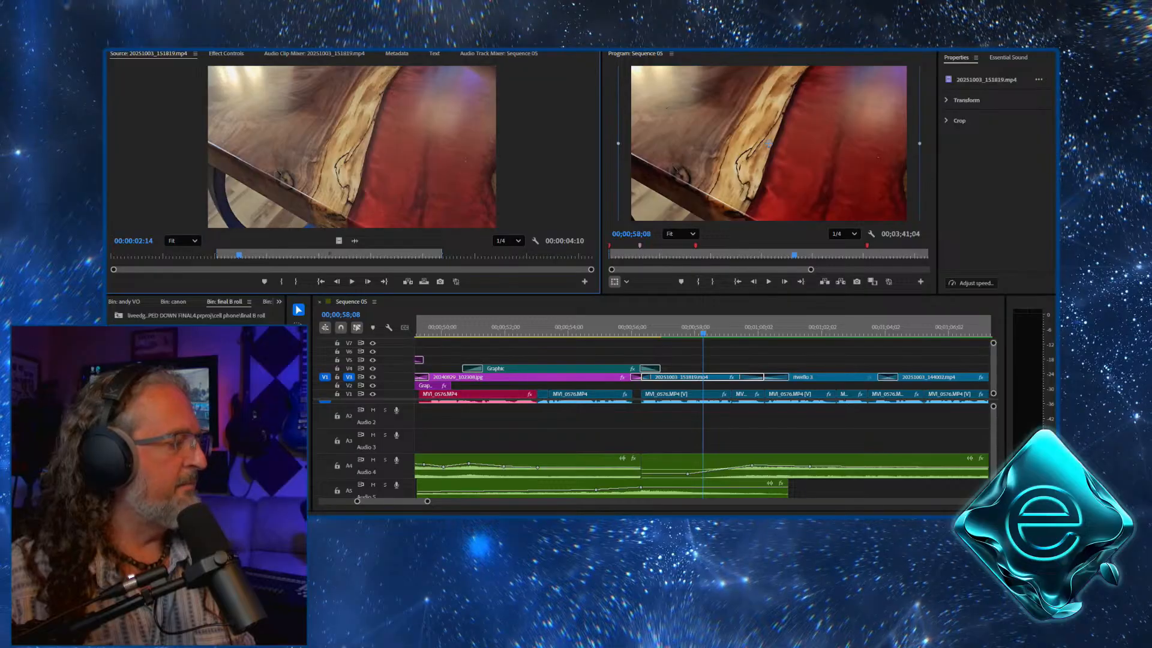
Open 20251003_151739.mp4 as the source, scrub through its footage, and mark the range from 00:00:03:23 to 00:00:07:15
key("shift+2")
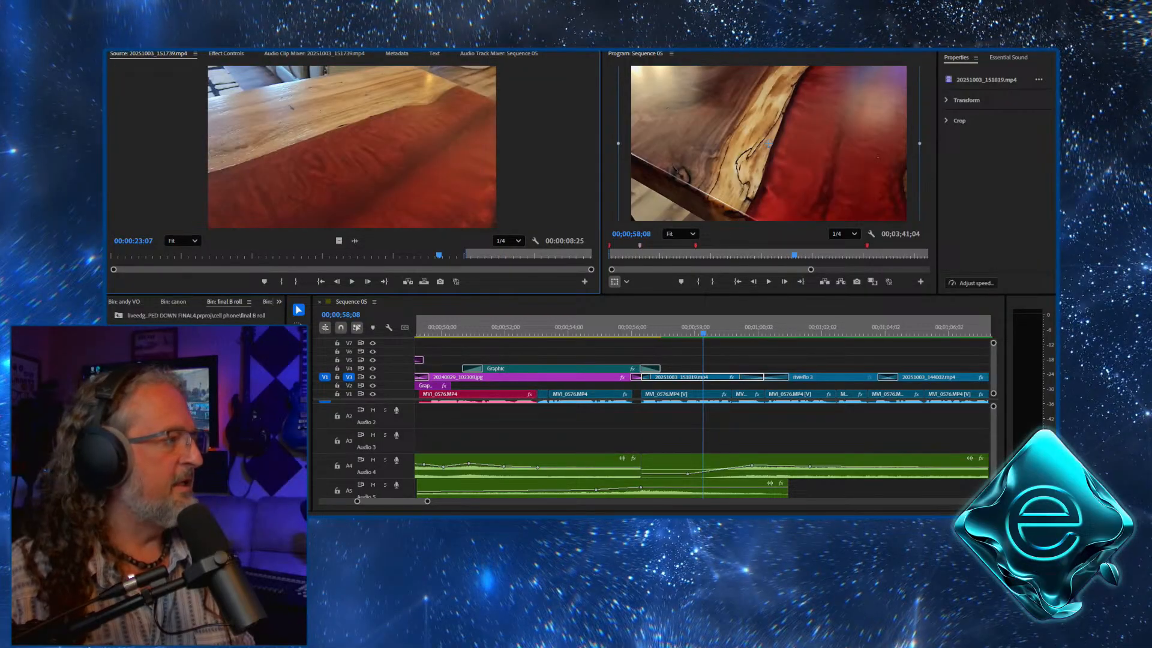
left_click_drag(435, 255, 245, 255)
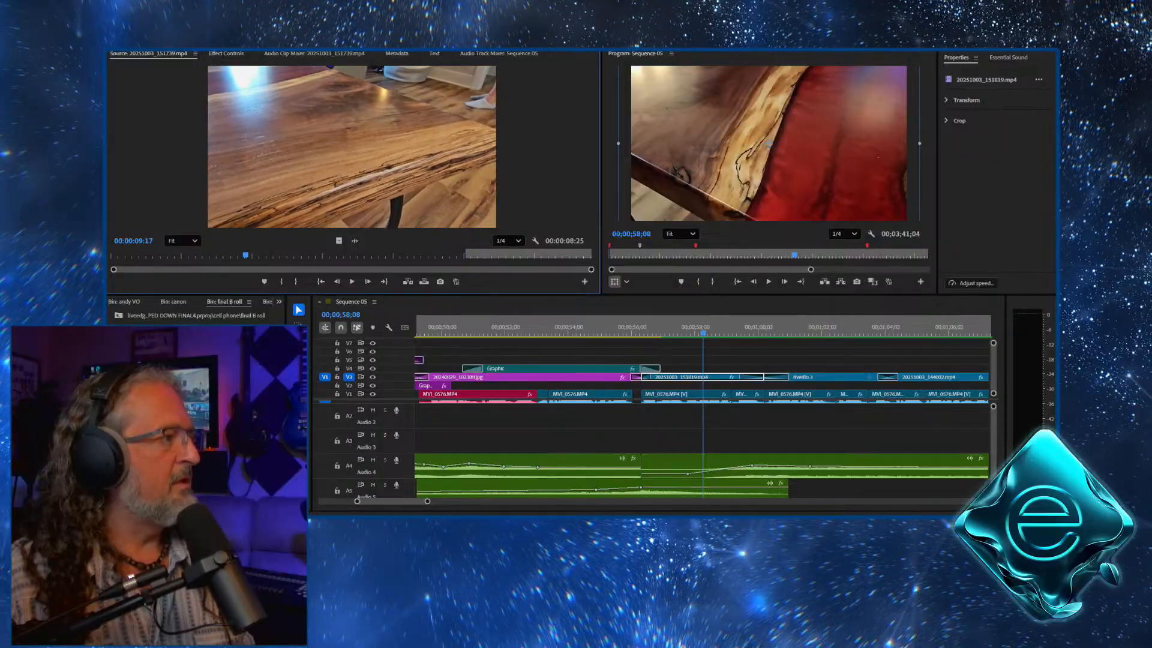
left_click_drag(342, 255, 505, 254)
left_click_drag(353, 255, 112, 255)
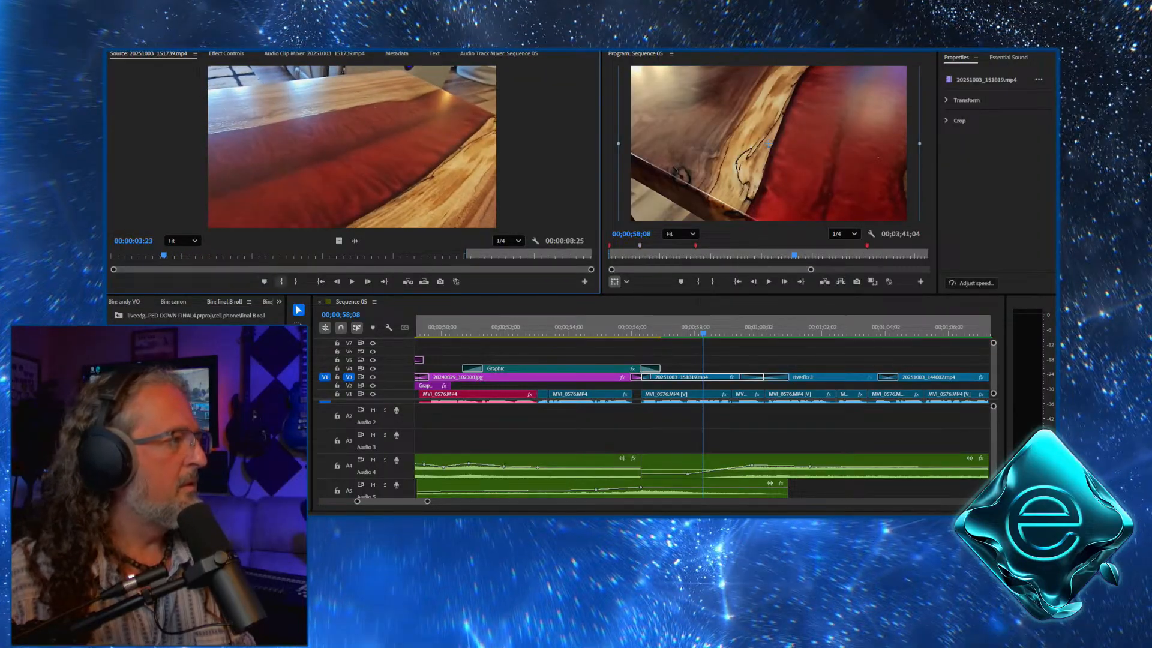
left_click(281, 281)
left_click(358, 281)
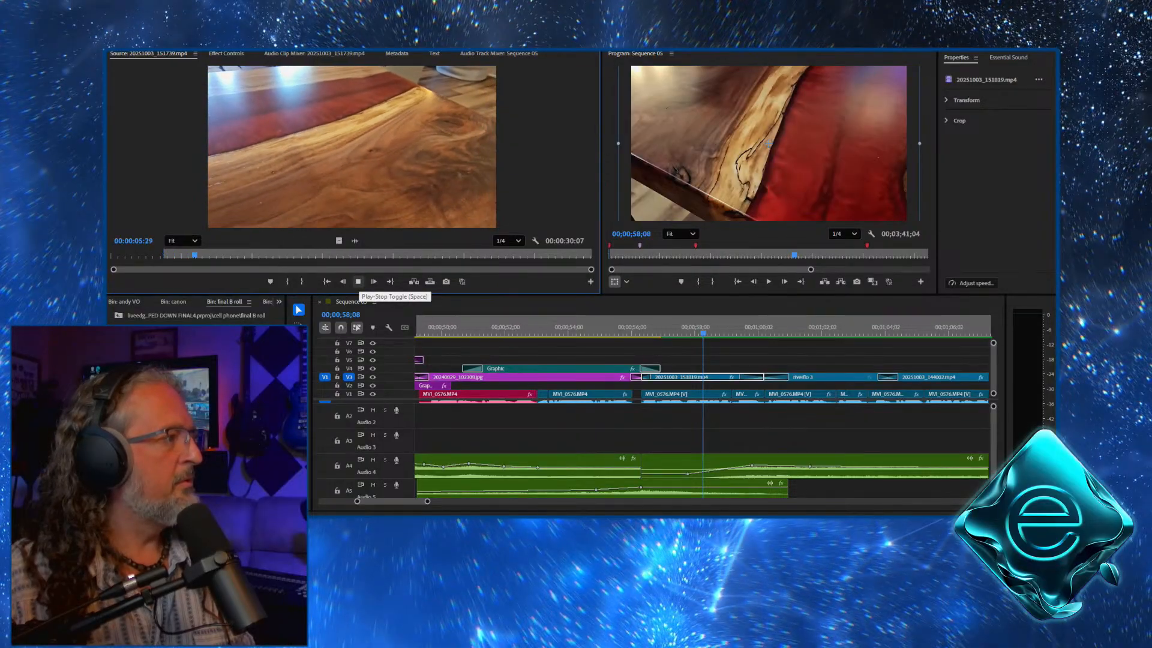
left_click(358, 282)
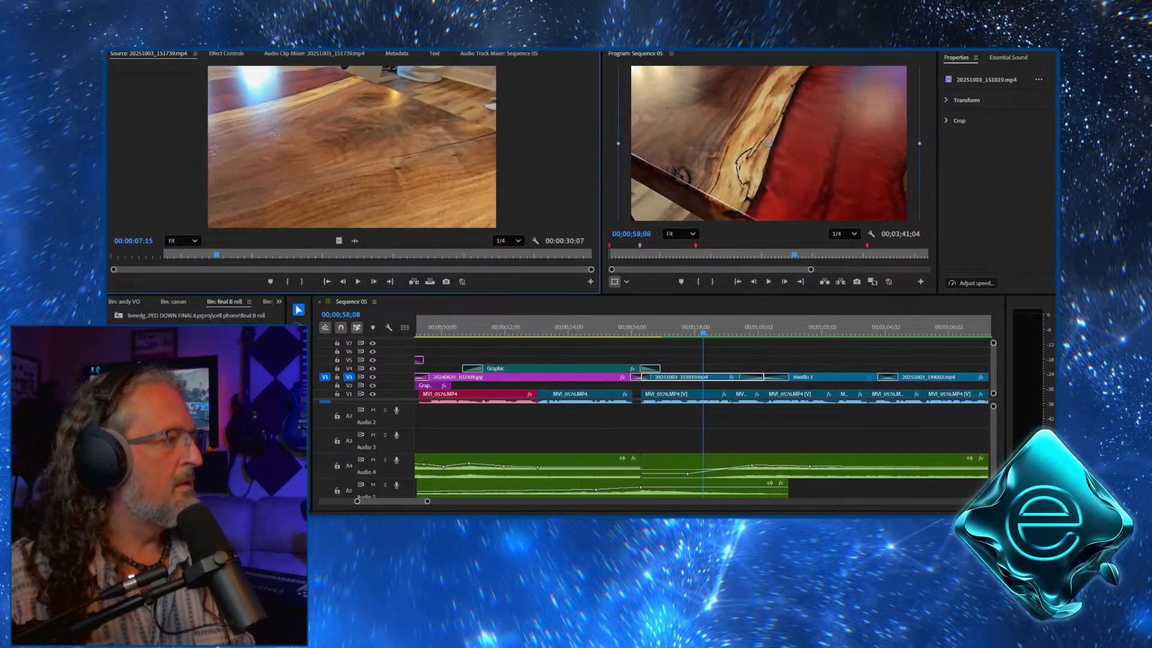
left_click(302, 281)
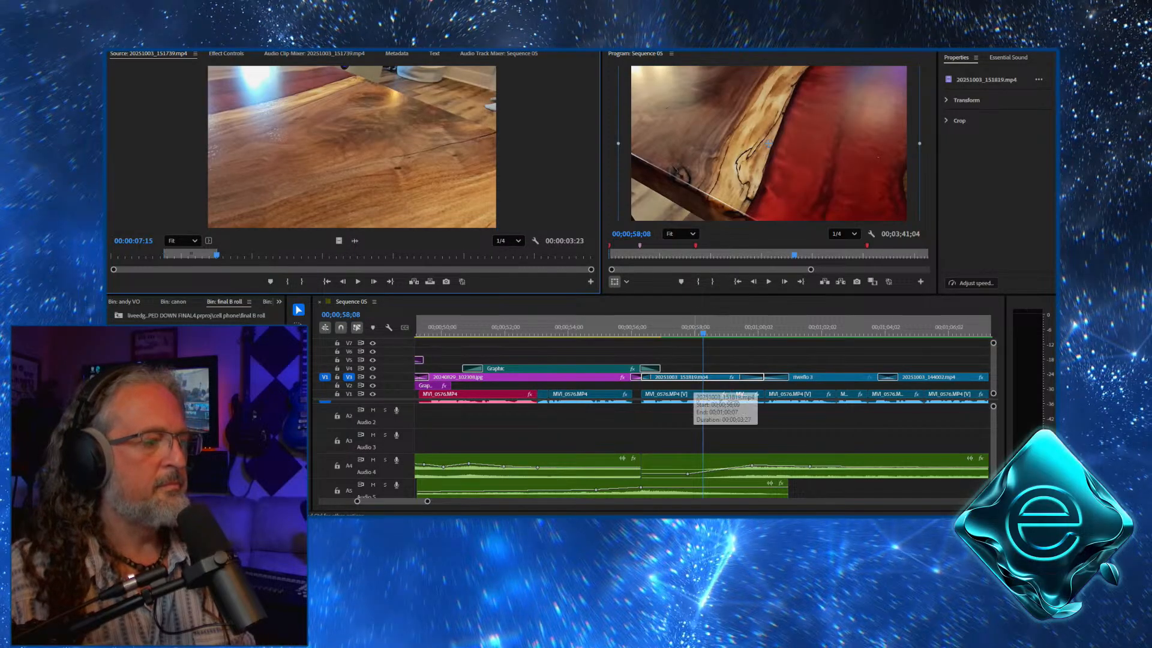
Replace clip 20251003_151819.mp4 after the title with the marked range of 20251003_151739.mp4 and play the replacement
right_click(694, 378)
mouse_move(735, 128)
left_click(888, 128)
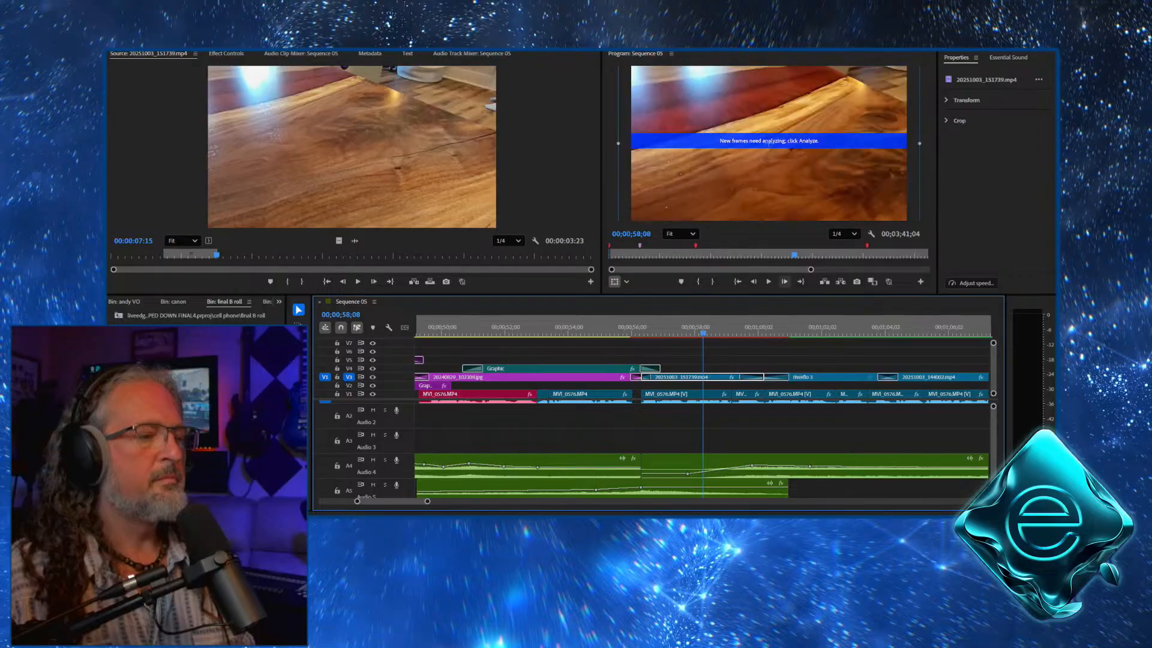
mouse_move(675, 327)
left_mouse_down()
mouse_move(596, 327)
mouse_move(676, 327)
mouse_move(656, 327)
left_mouse_up()
key("space")
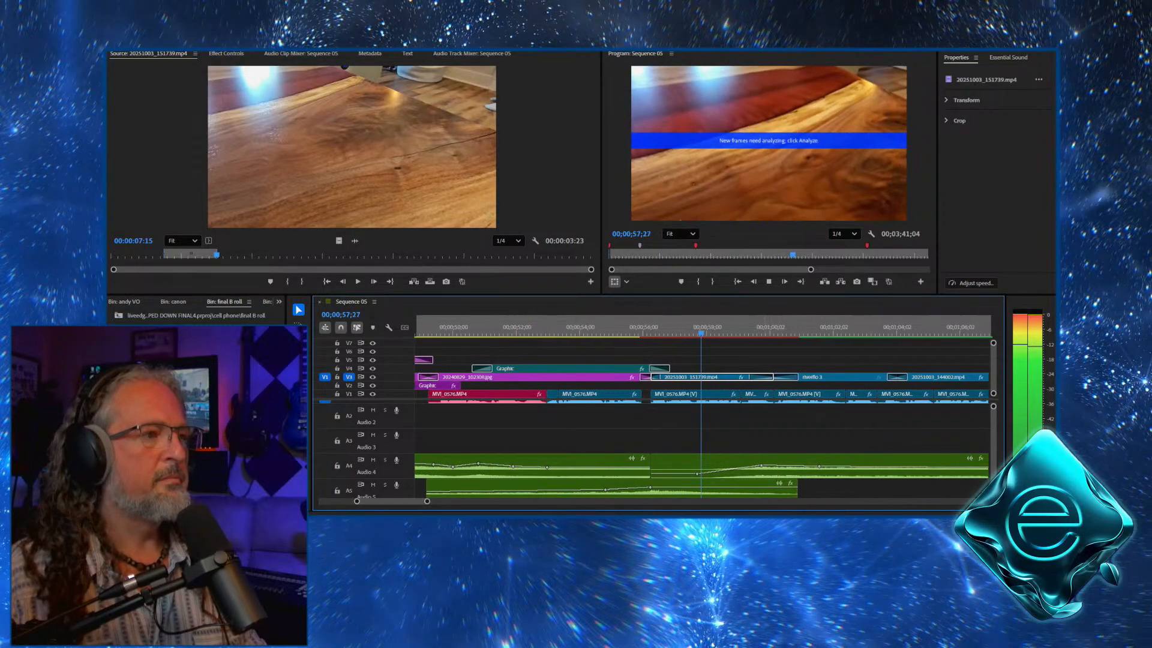
key("space")
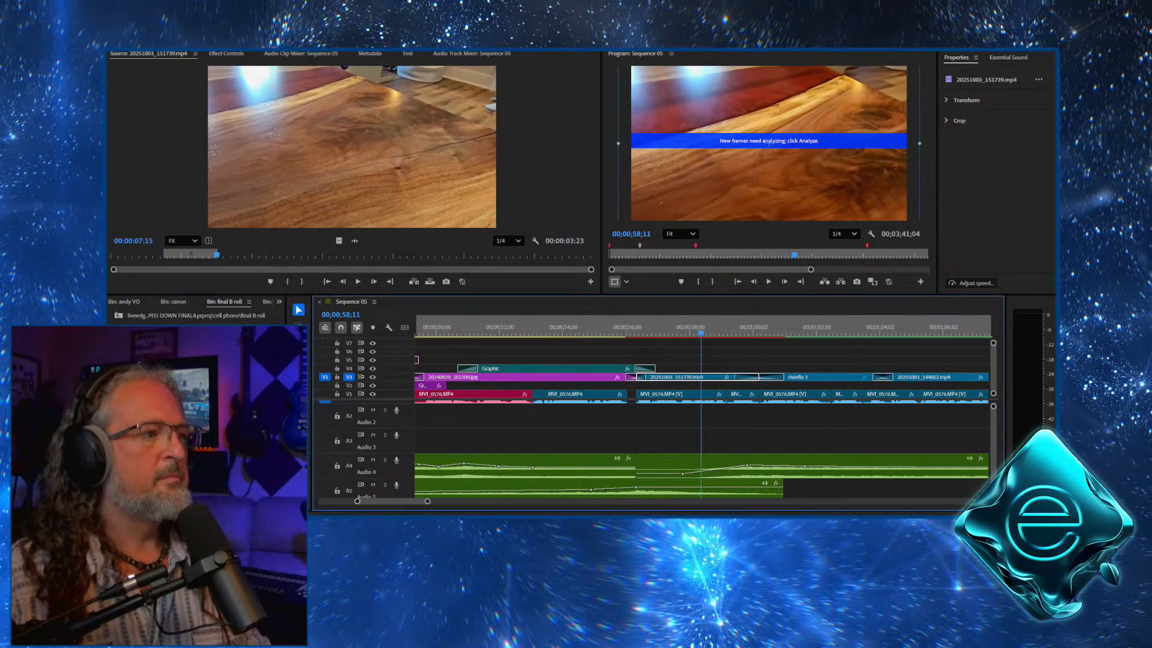
key("space")
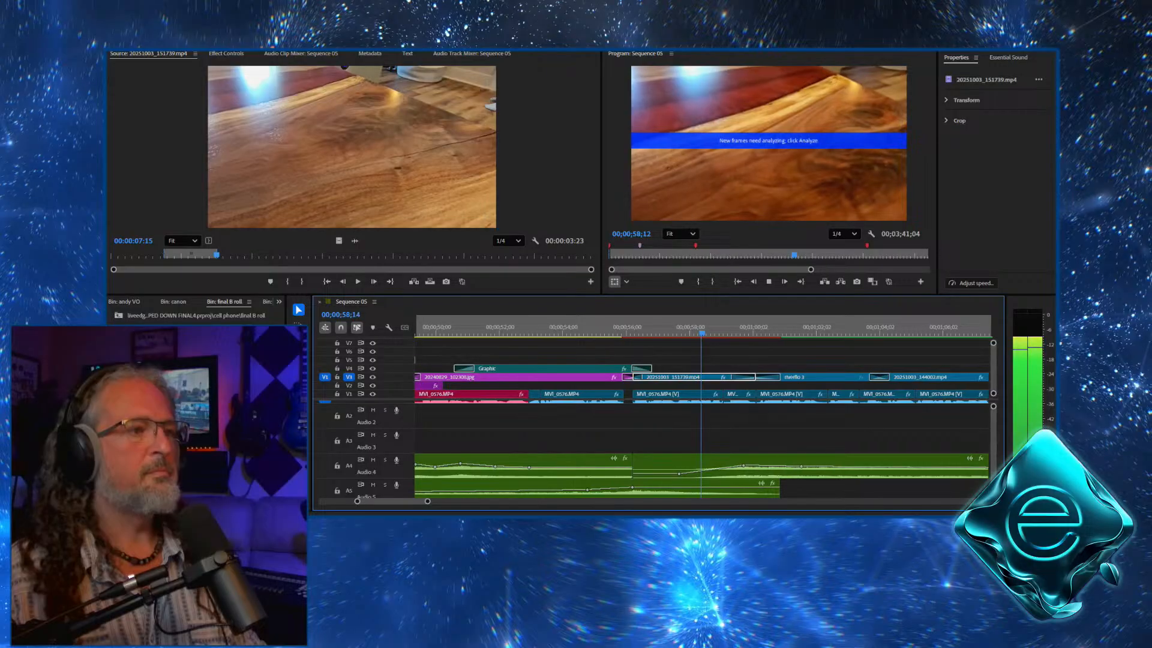
key("space")
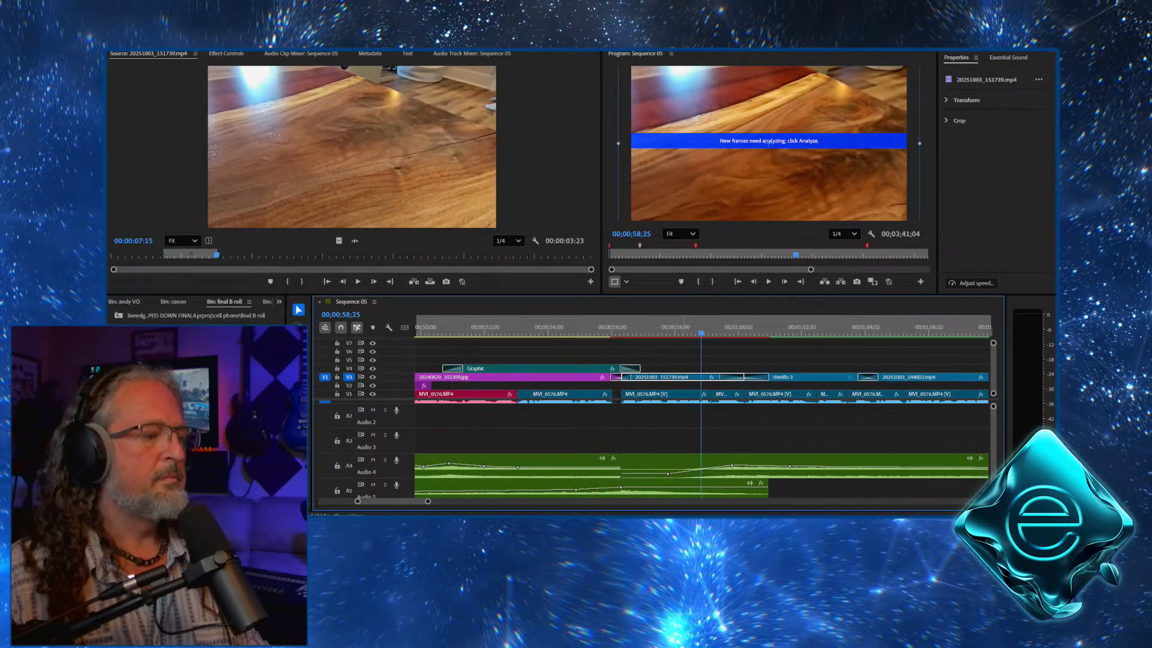
Scale the replacement clip to 77 and switch off its Brightness & Contrast and Warp Stabilizer effects
key("shift+5")
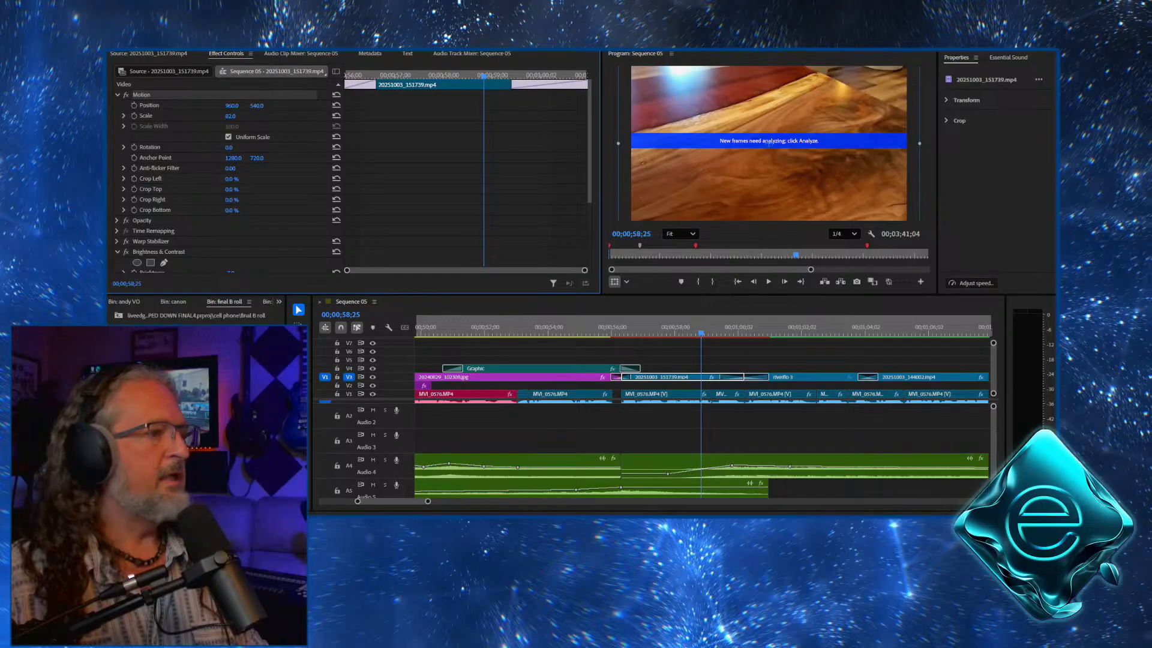
left_click_drag(231, 116, 227, 116)
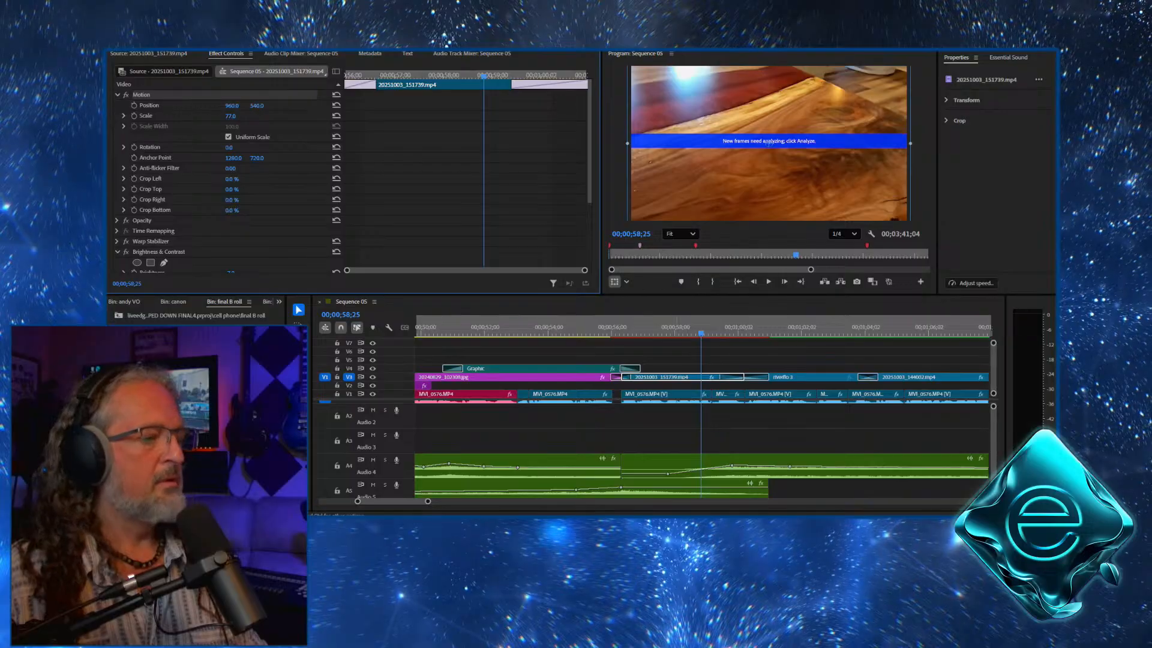
left_click_drag(689, 326, 608, 326)
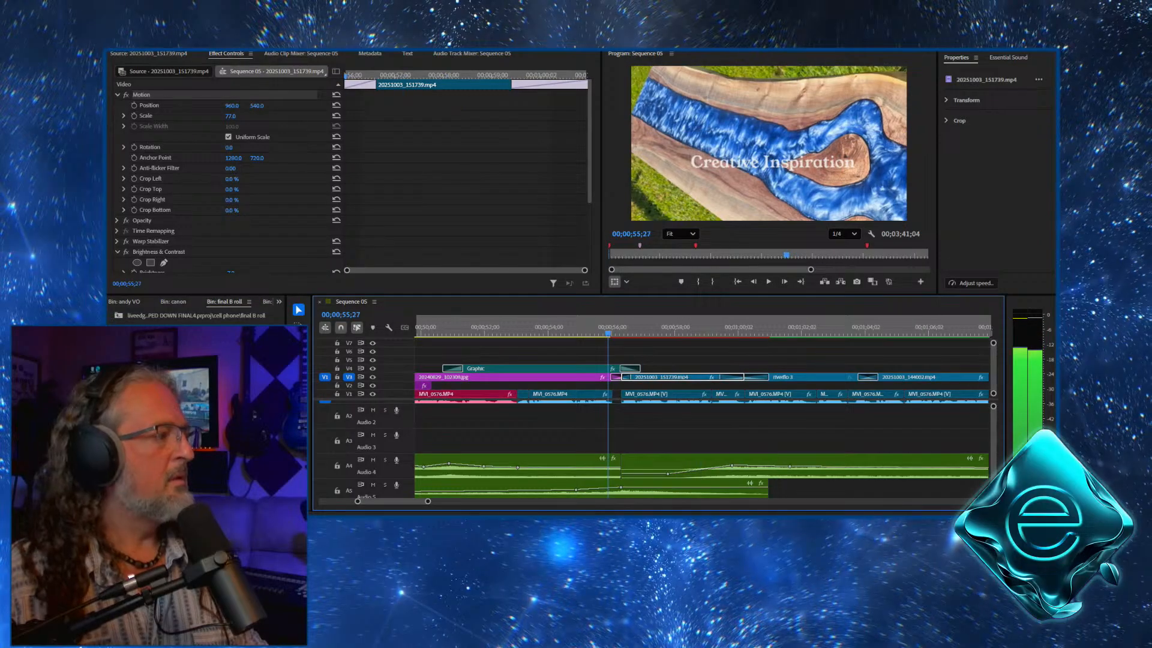
left_click(125, 251)
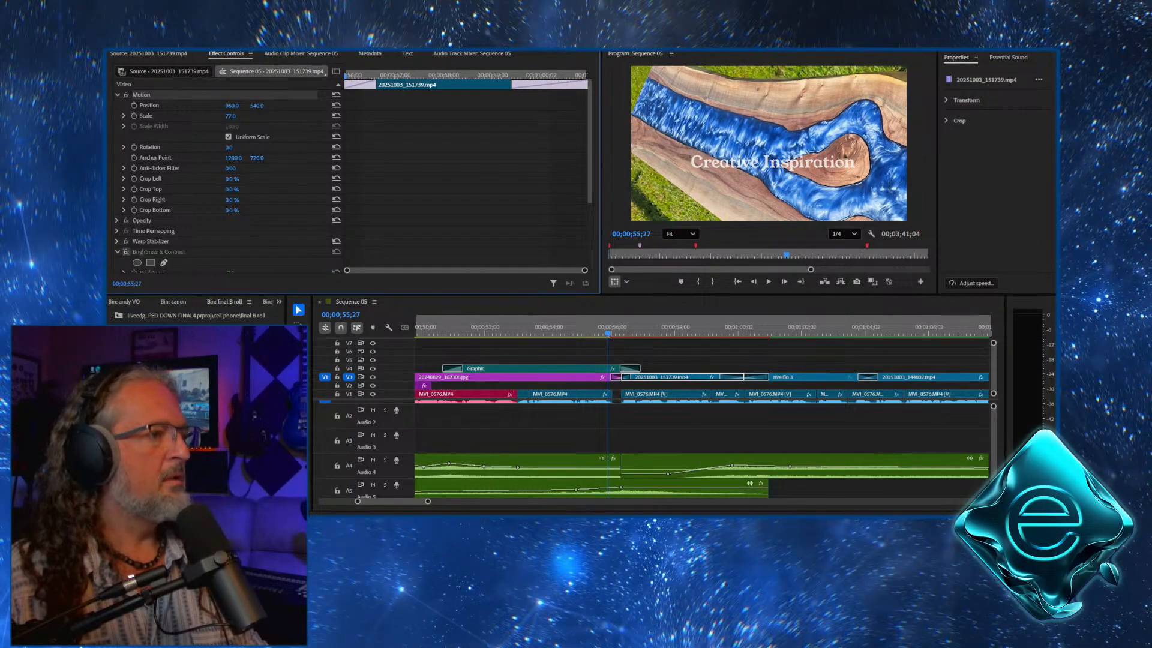
left_click(125, 241)
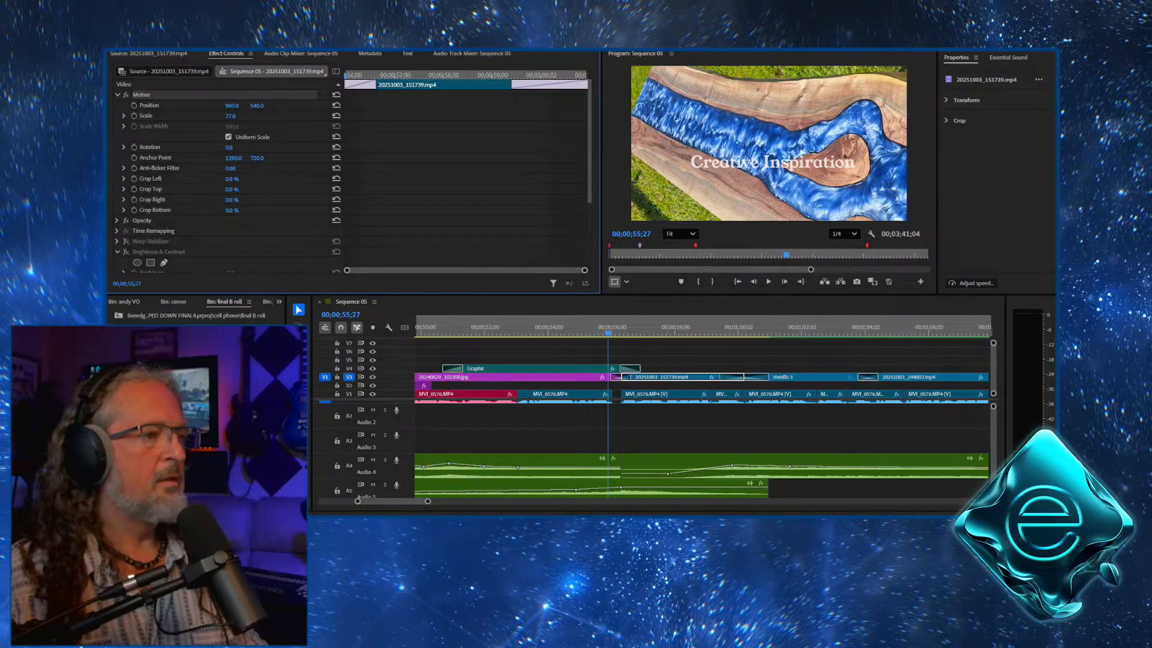
Play from the end of the title into the river shot to review the replacement clip and its transitions
key("space")
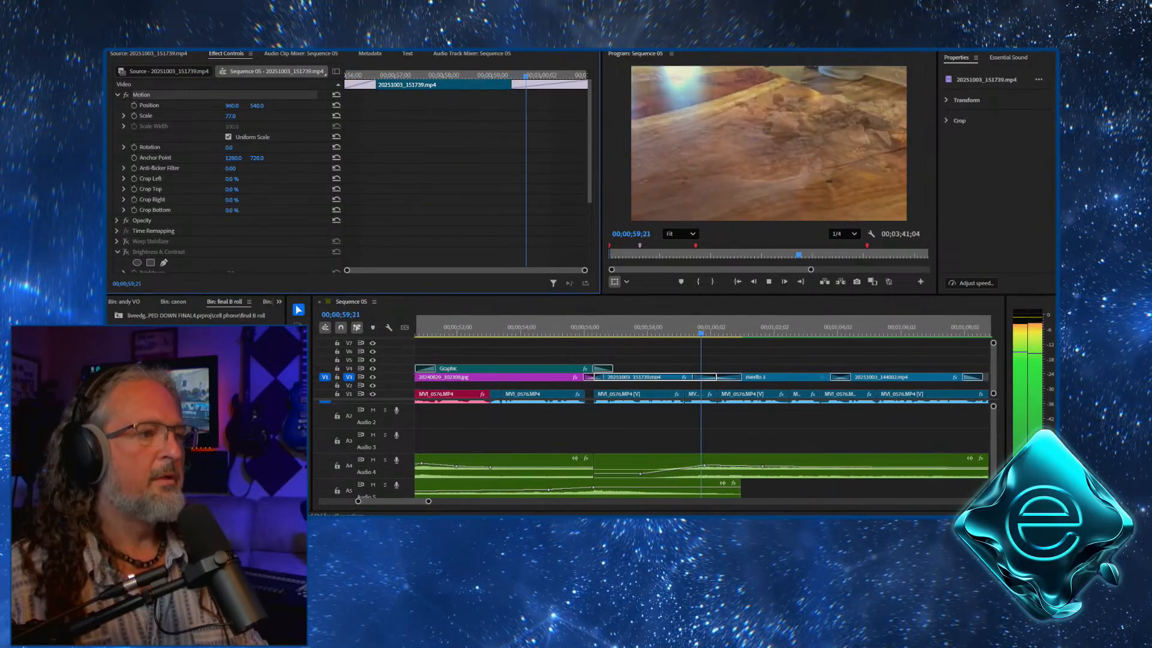
key("space")
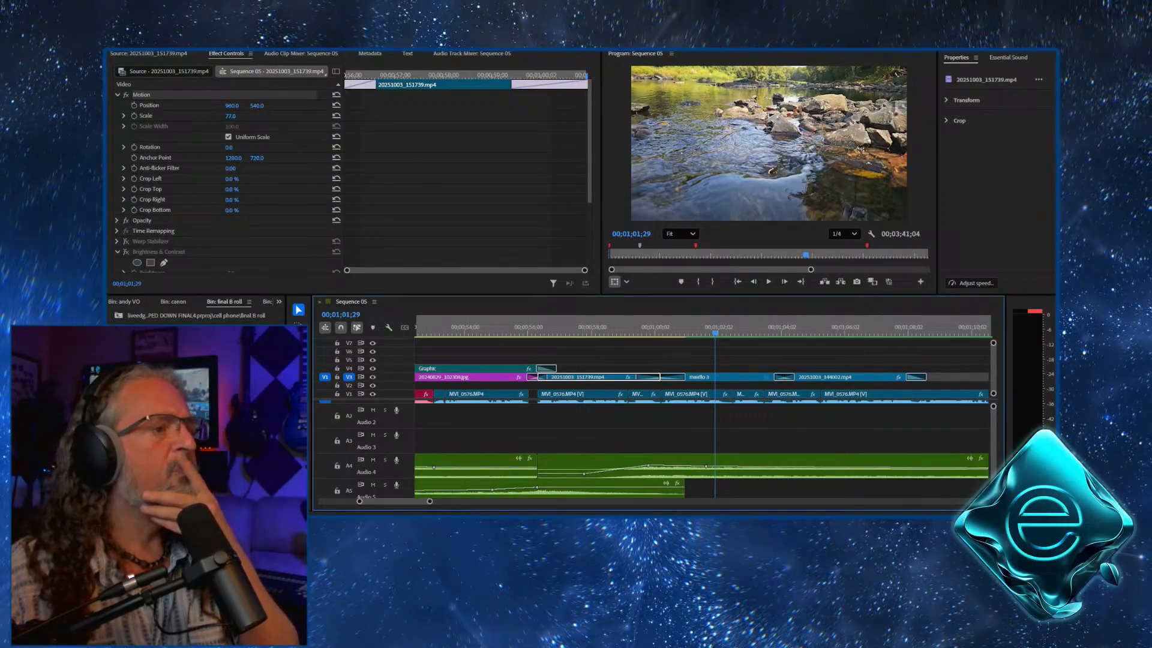
mouse_move(715, 333)
left_mouse_down()
mouse_move(666, 333)
mouse_move(702, 332)
left_mouse_up()
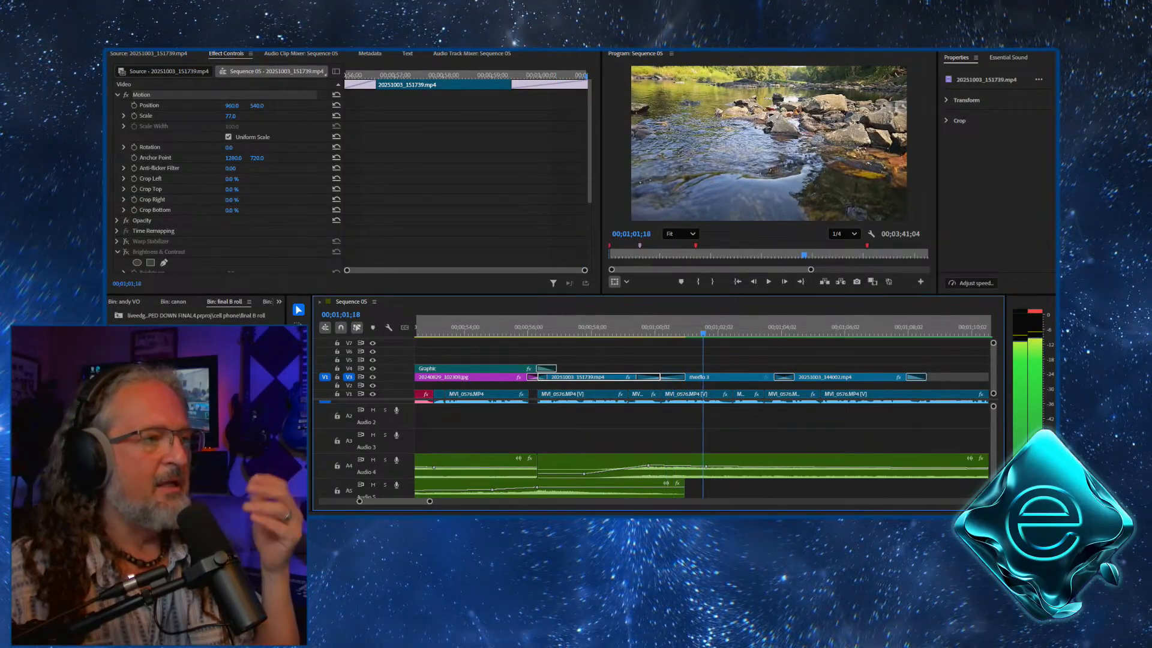
key("Left")
key("Left")
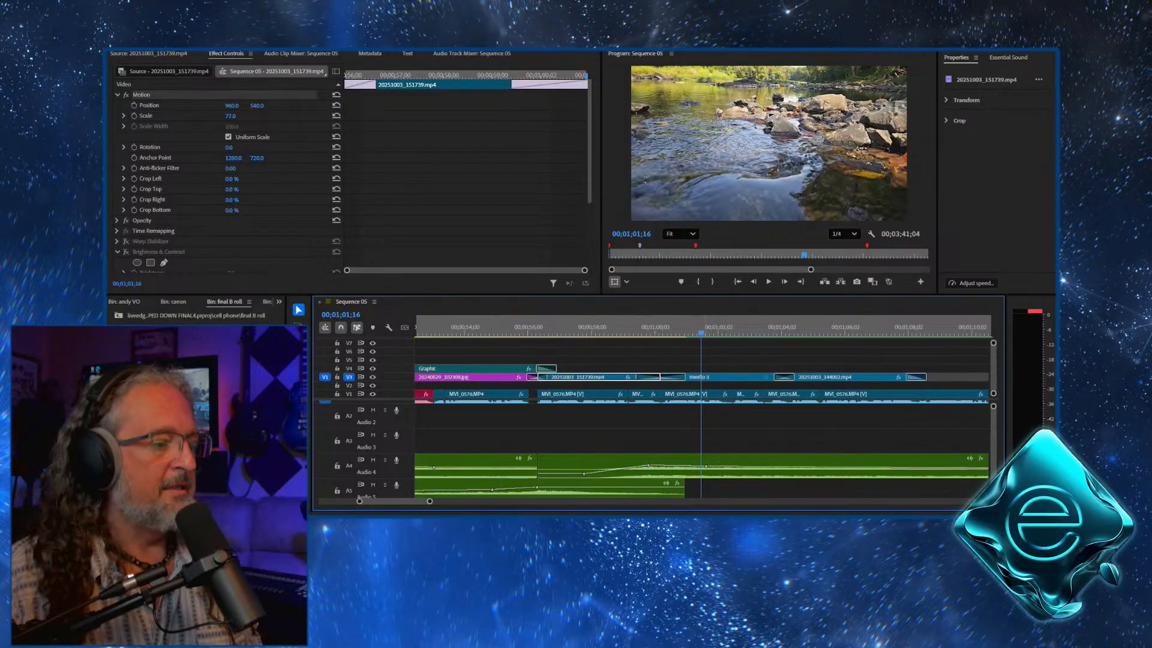
left_click_drag(700, 330, 606, 330)
key("space")
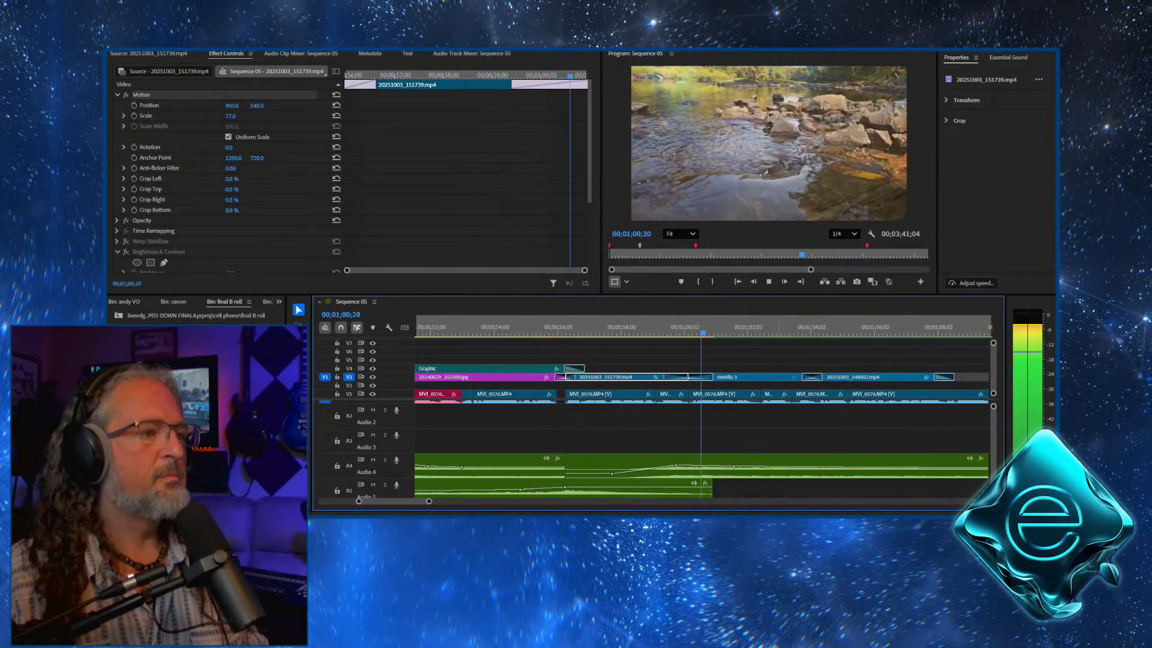
key("space")
Add a red sequence marker at 00;00;58;01 over the new tabletop clip
left_click(595, 330)
key("Left")
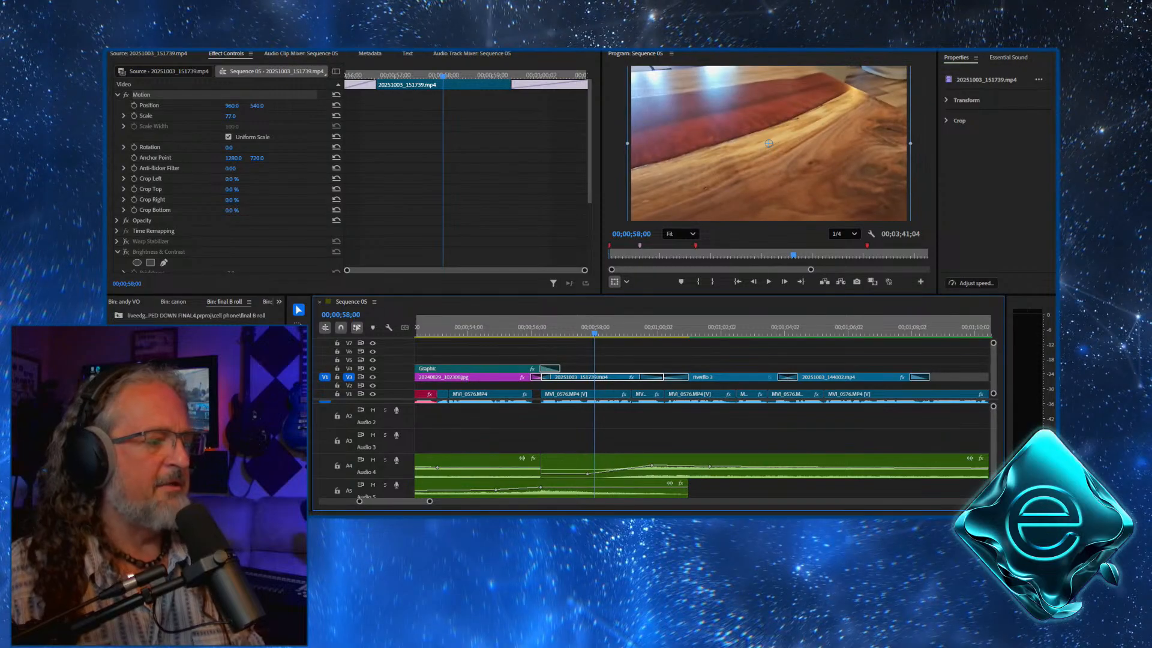
right_click(596, 327)
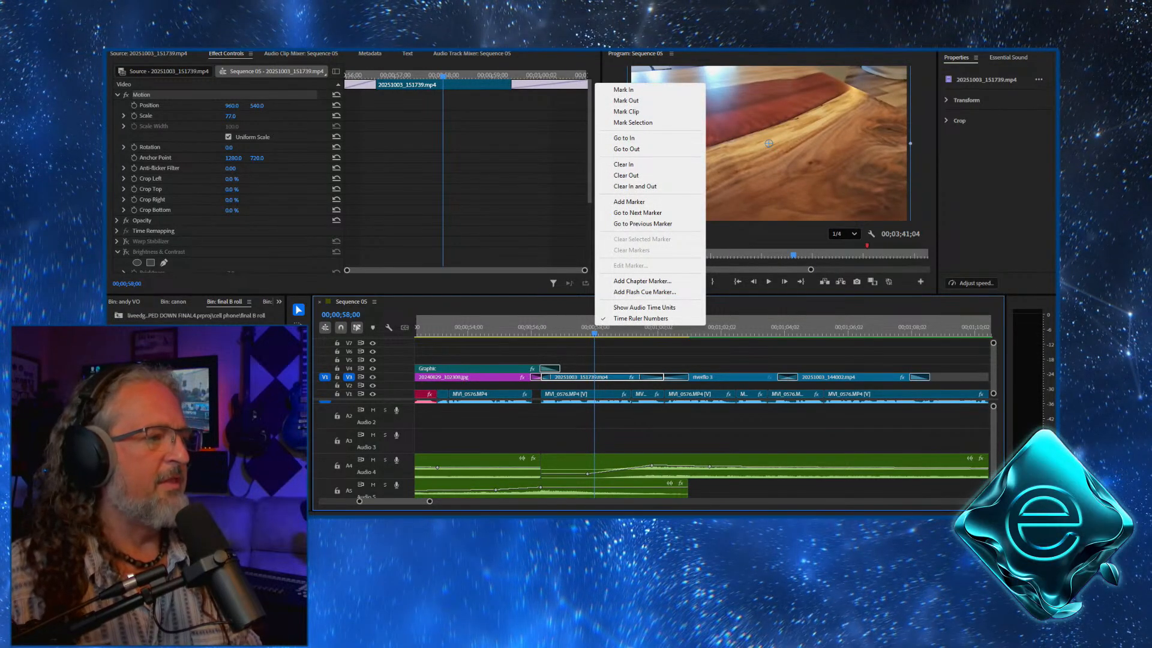
key("Escape")
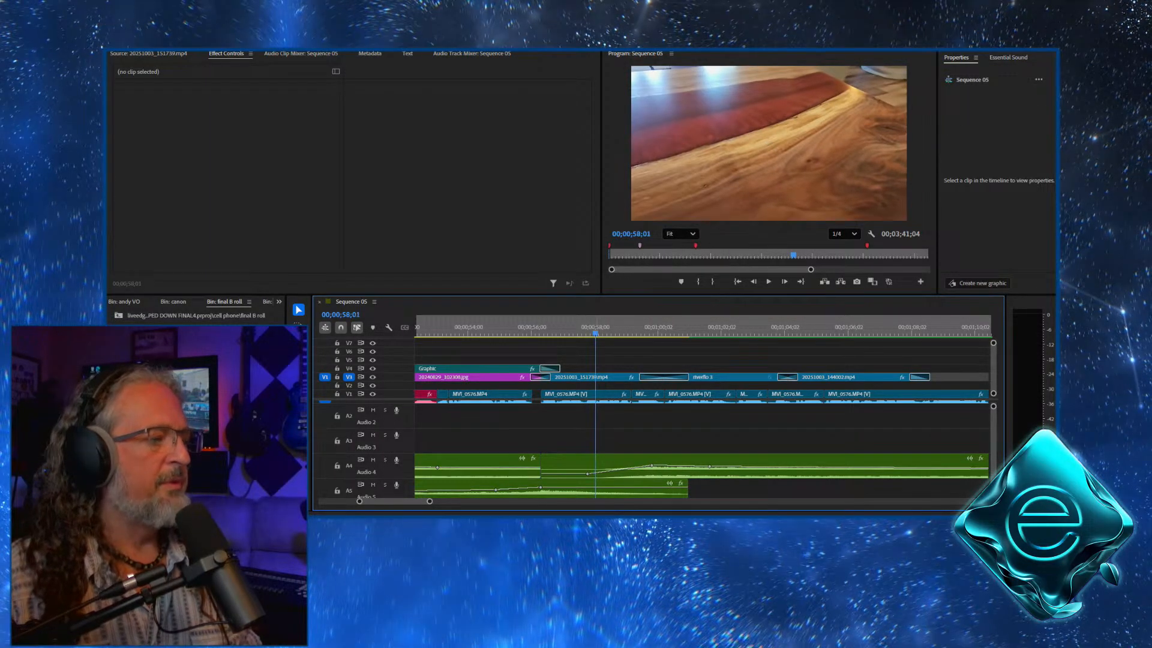
right_click(596, 327)
left_click(630, 199)
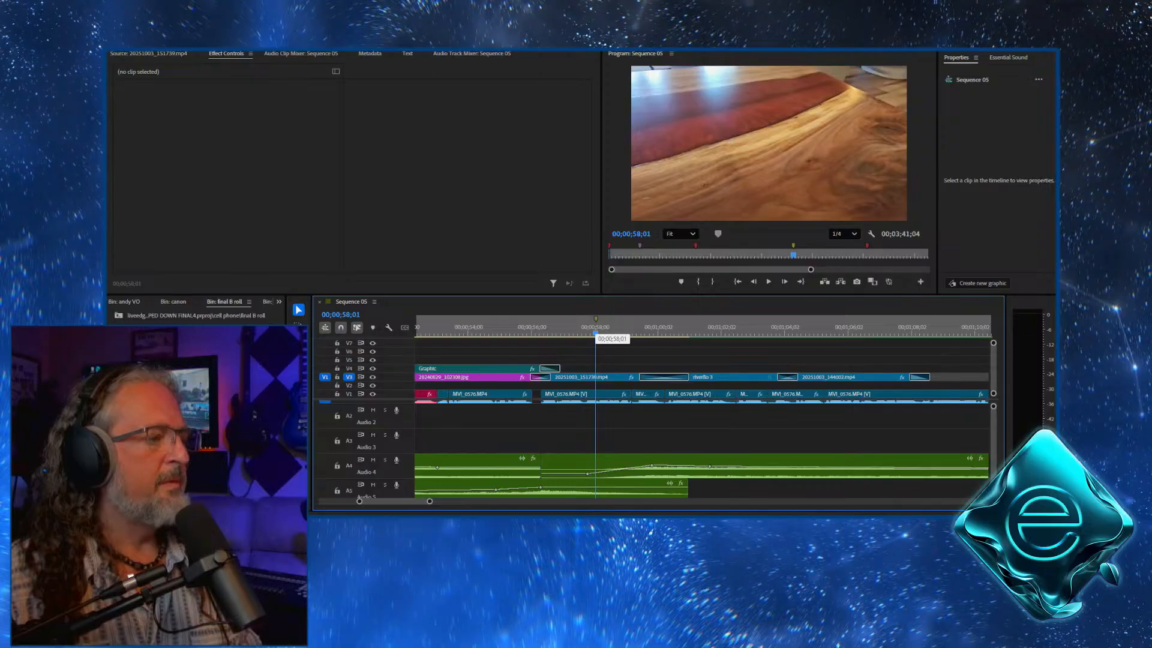
double_click(595, 319)
left_click(543, 202)
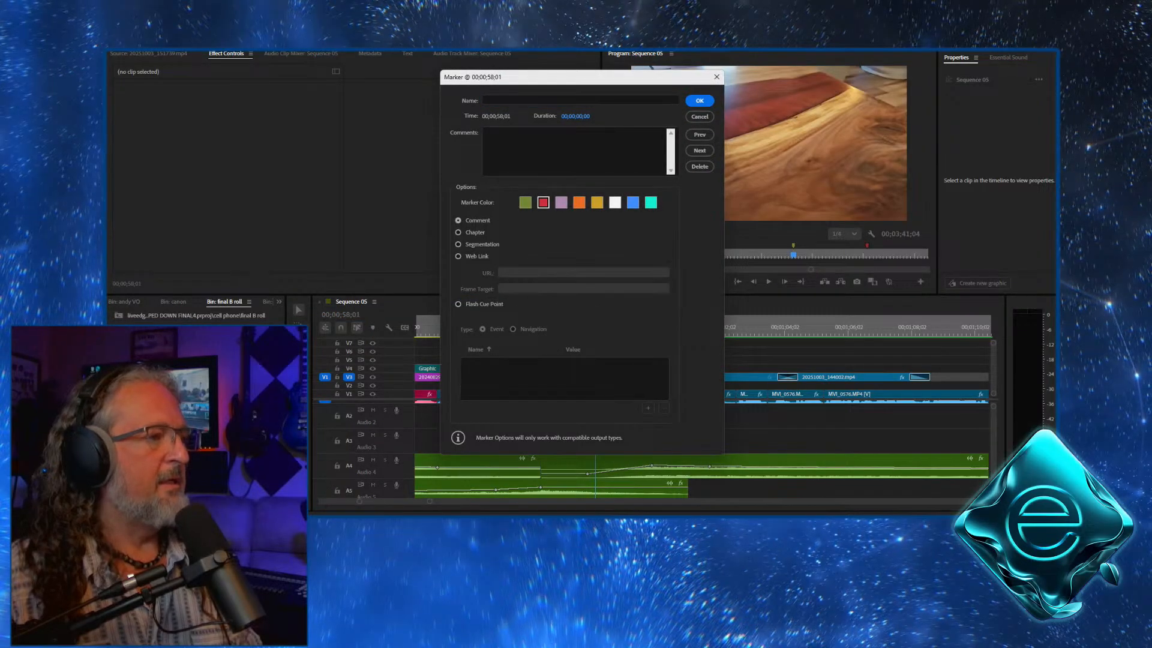
key("Return")
Play the marked tabletop shot into the river shot, and replay the preceding Creative Inspiration title
left_click(584, 329)
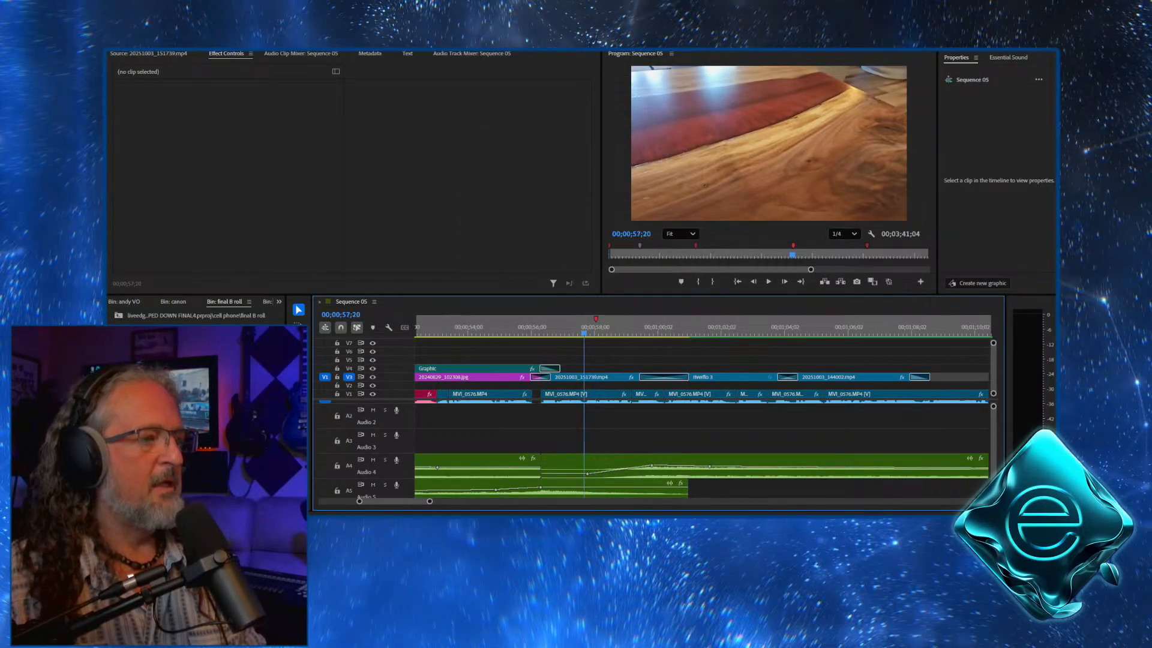
key("space")
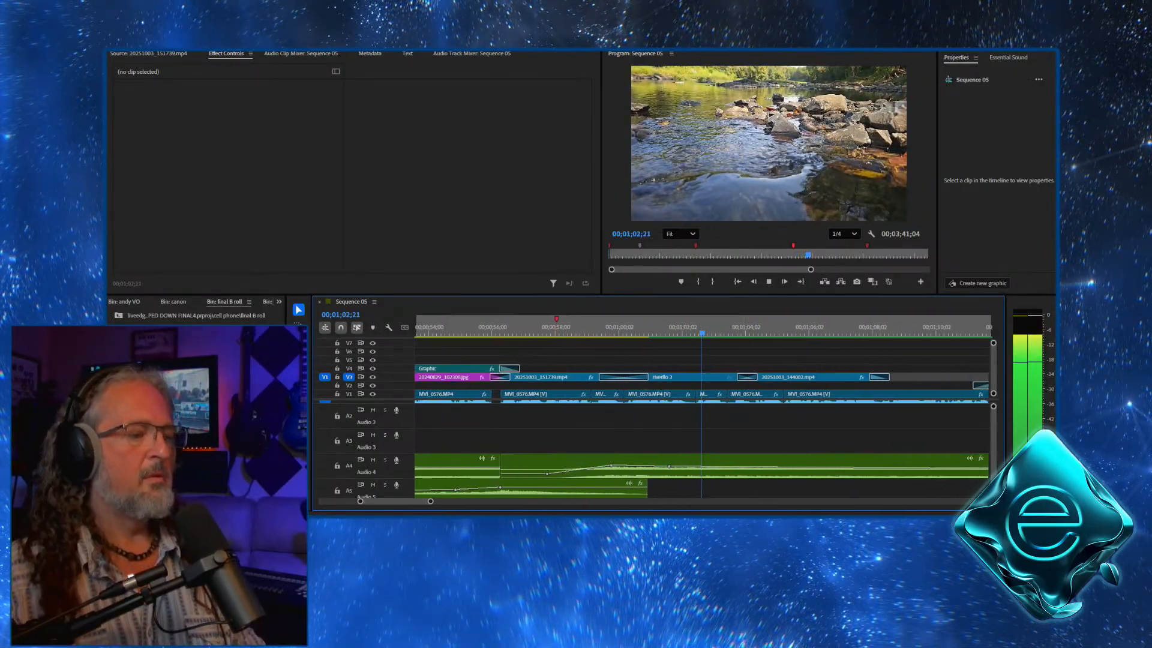
left_click_drag(625, 327, 412, 327)
key("space")
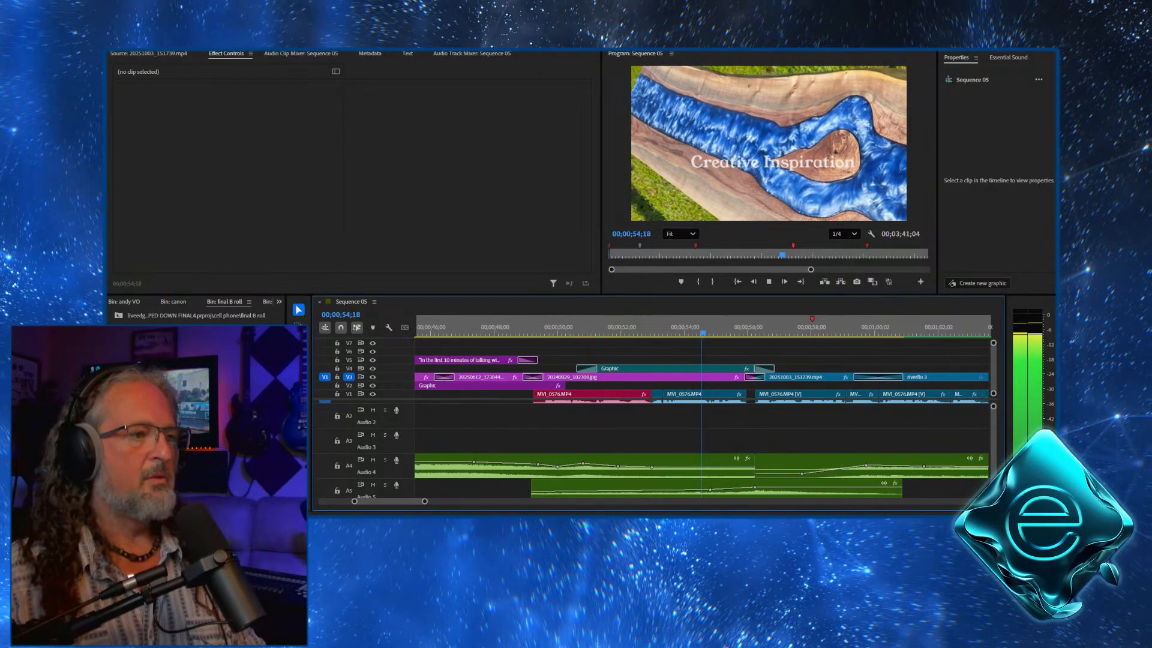
key("space")
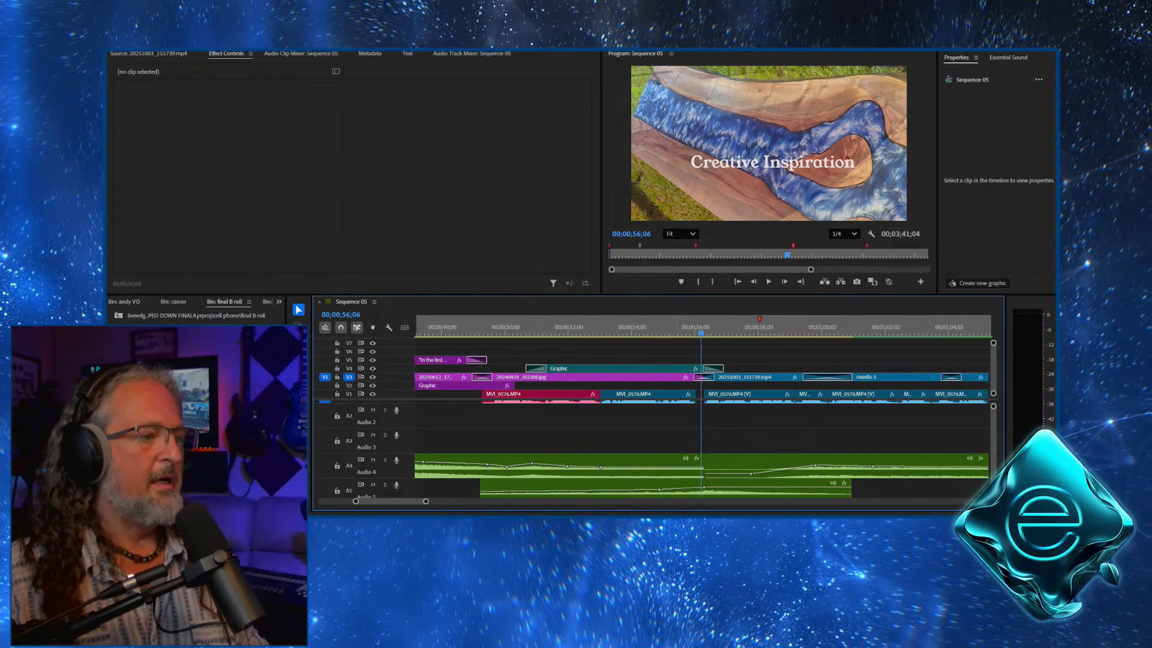
Move the ending Position and Scale keyframes of the Creative Inspiration graphic to the start of its clip
left_click_drag(671, 327, 641, 327)
left_click(624, 368)
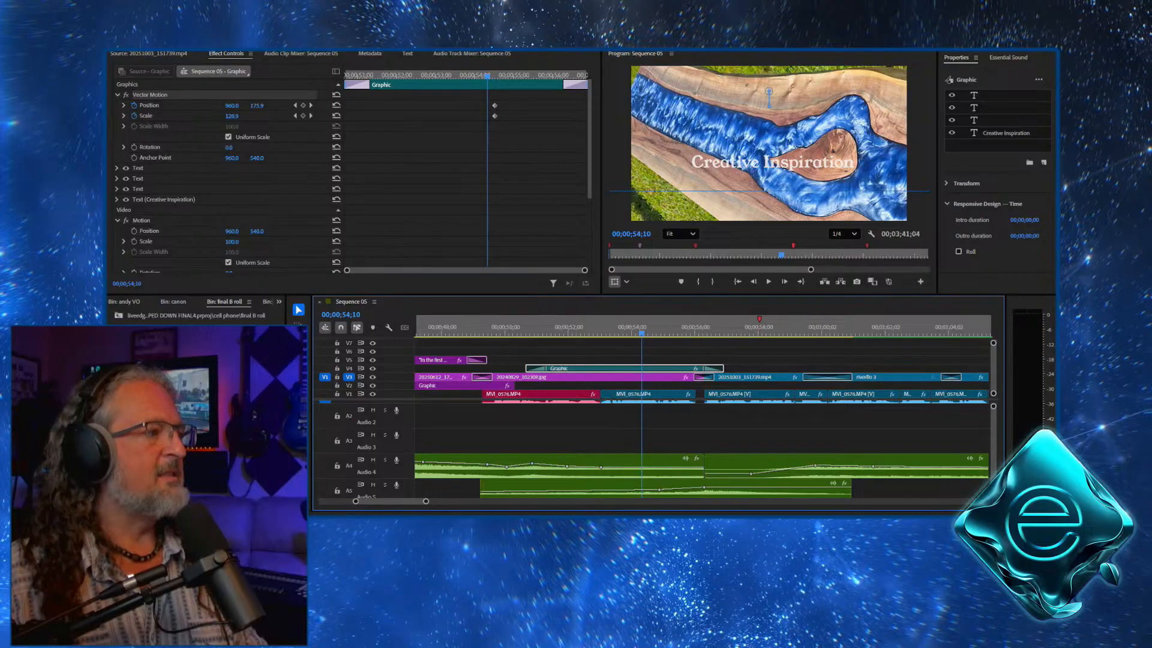
left_click_drag(490, 96, 587, 106)
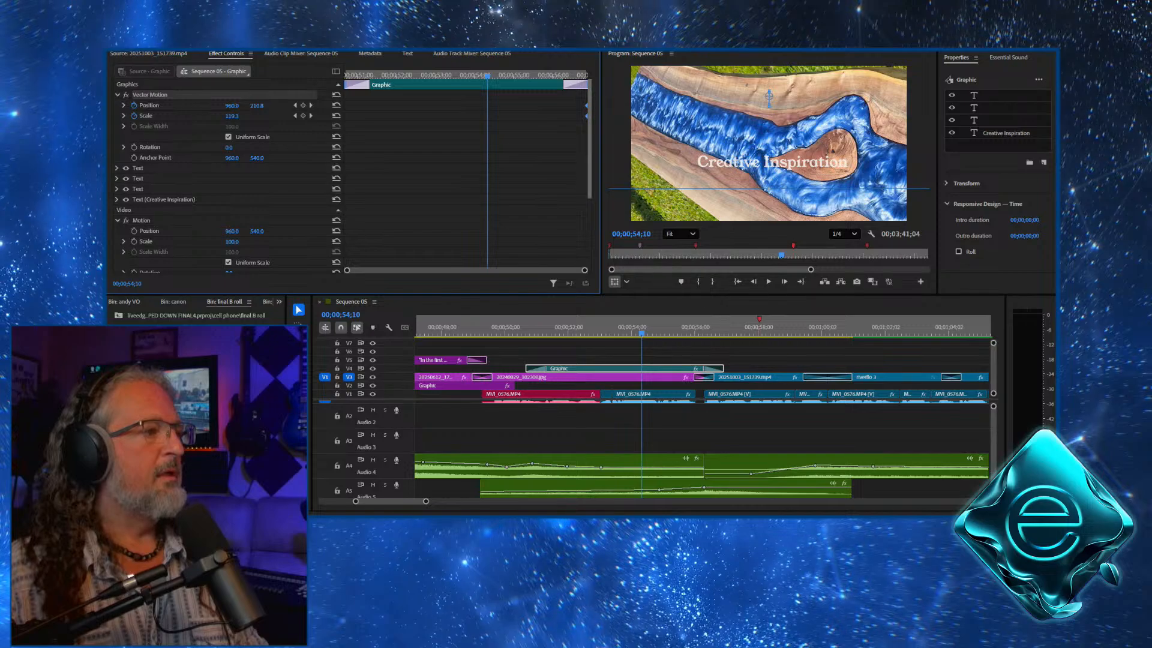
left_click_drag(587, 106, 344, 106)
left_click_drag(508, 105, 345, 105)
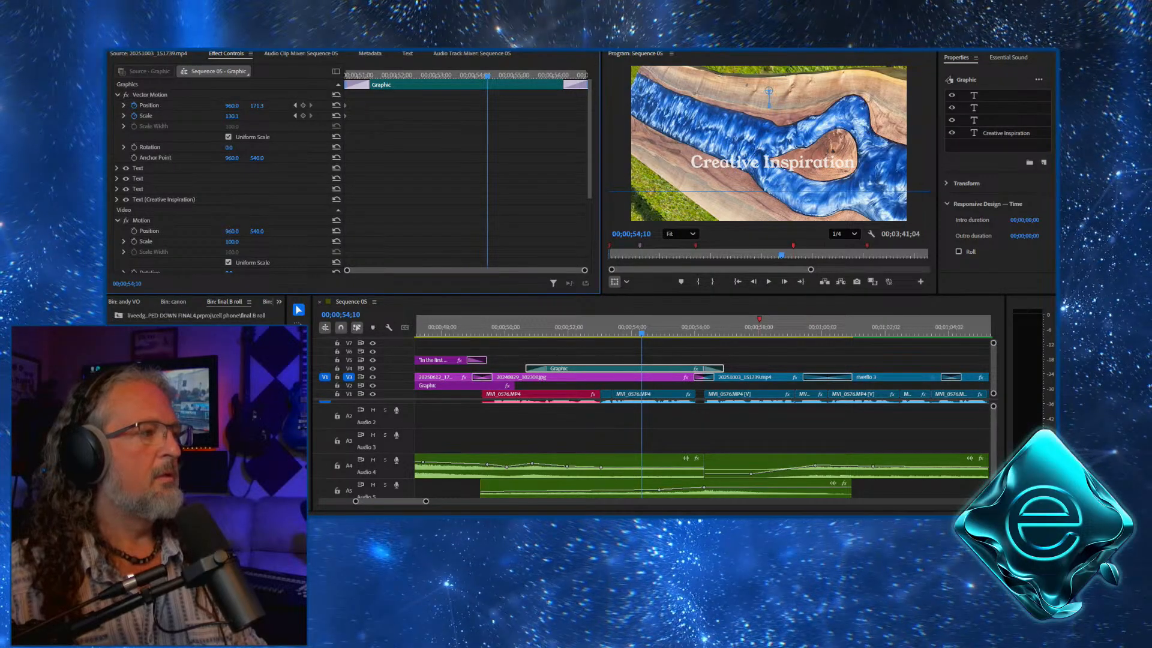
Add title Position and Scale keyframes at 00;00;54;10, enlarge the scale to 173.1 with a higher position, and move both keyframes to the clip's end
left_click(303, 105)
left_click(303, 116)
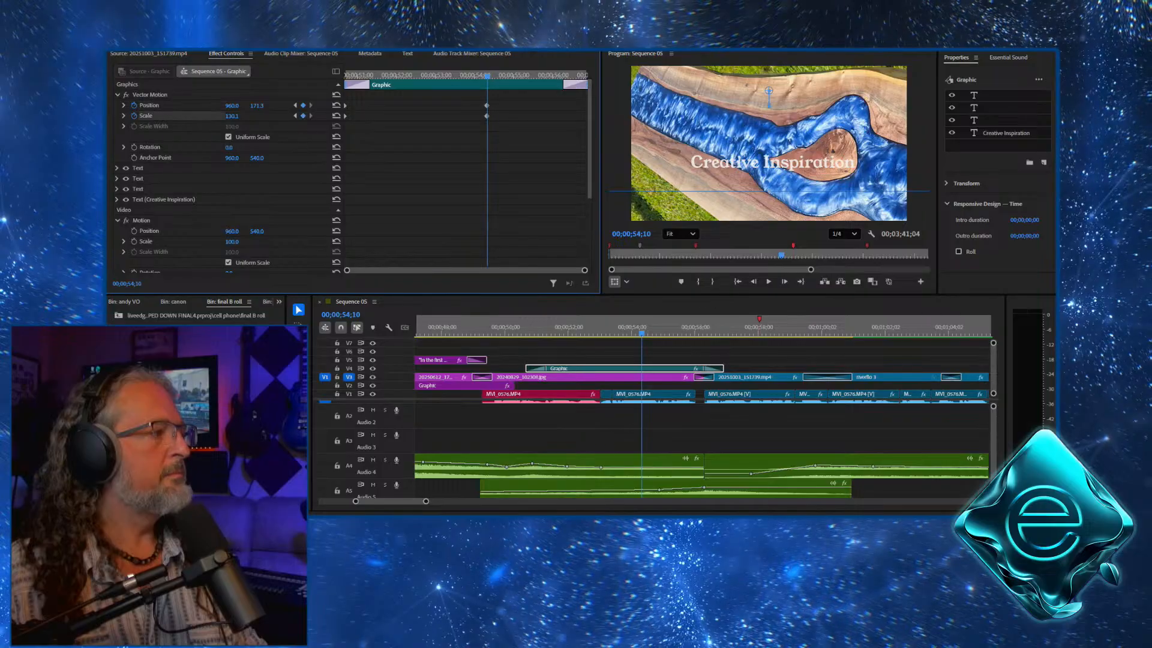
left_click_drag(232, 116, 122, 105)
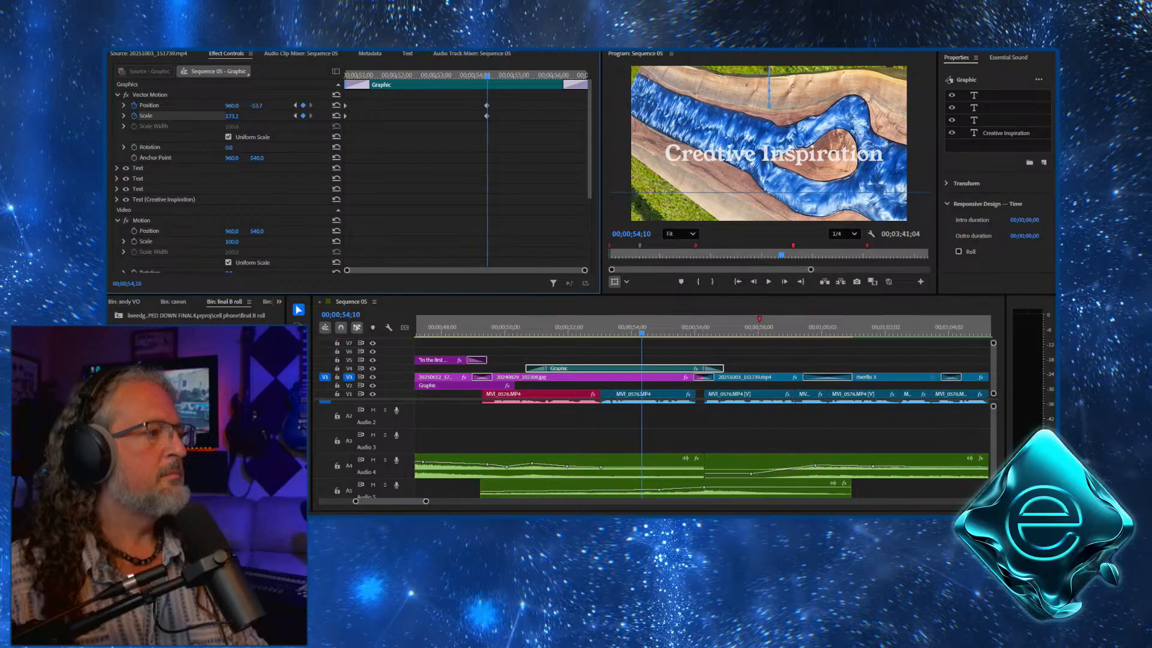
left_click_drag(477, 100, 587, 115)
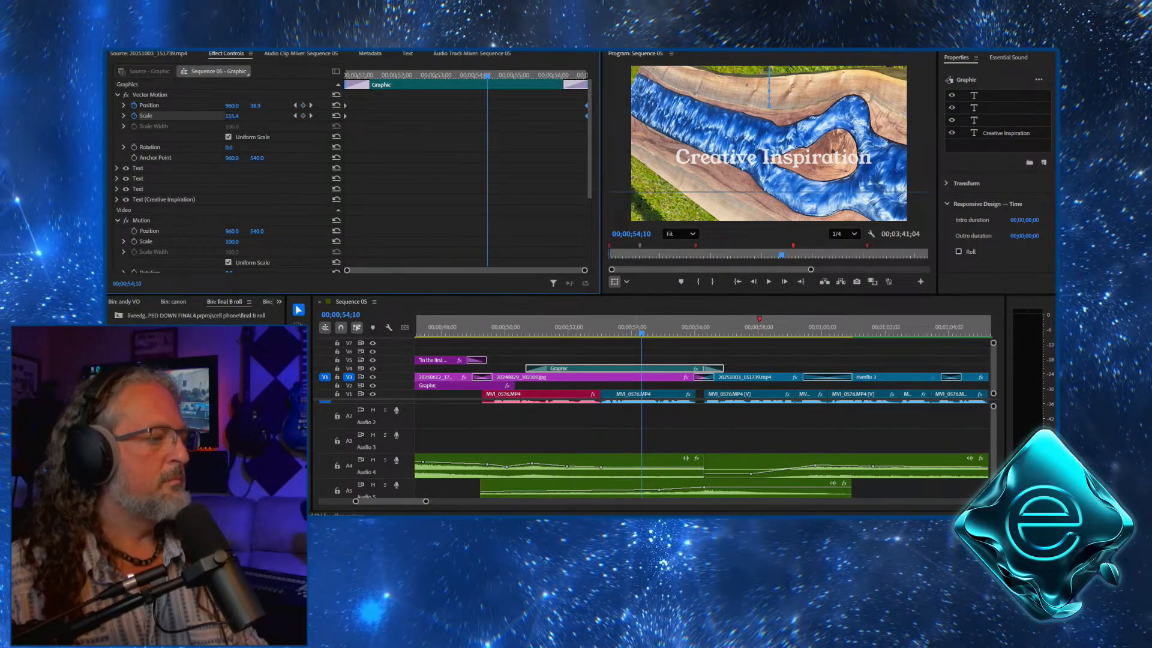
Set the title background image's brightness to -48, increase its contrast, and play from the testimonial through the river shot
left_click(590, 376)
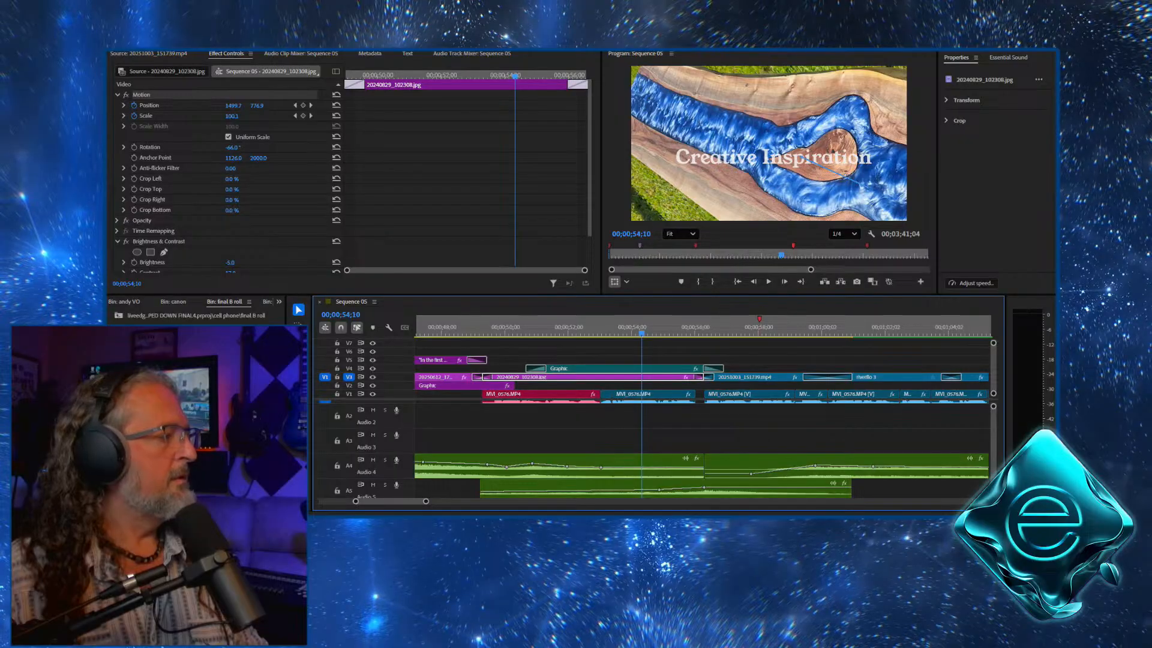
scroll(228, 174, "down", 2)
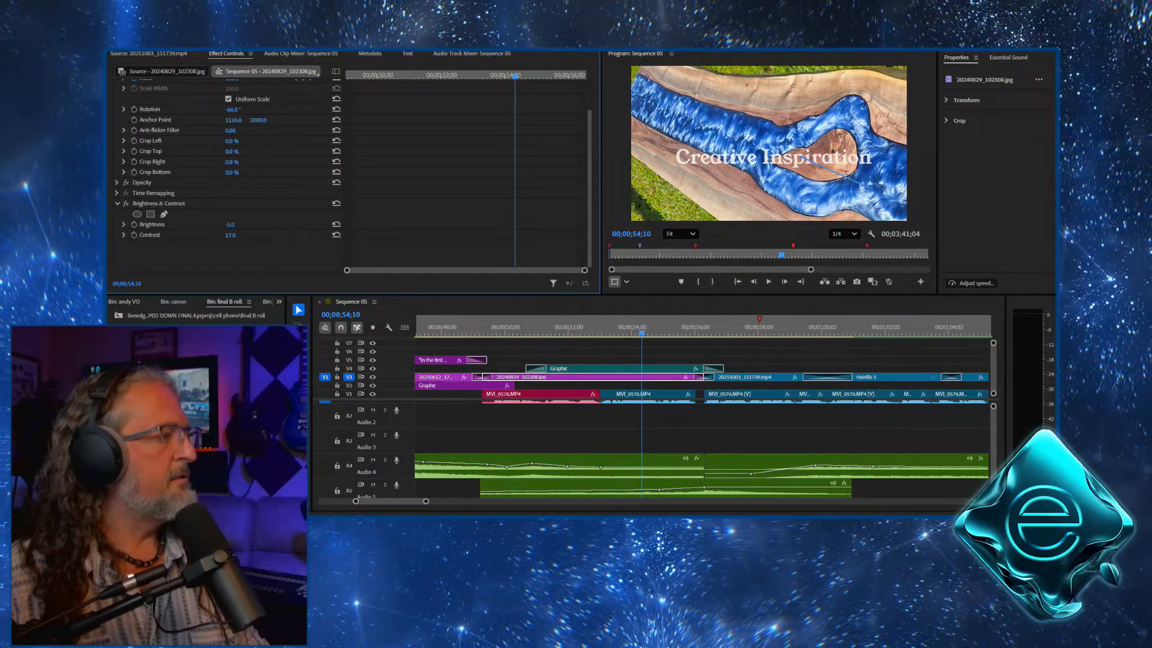
left_click_drag(232, 224, 215, 224)
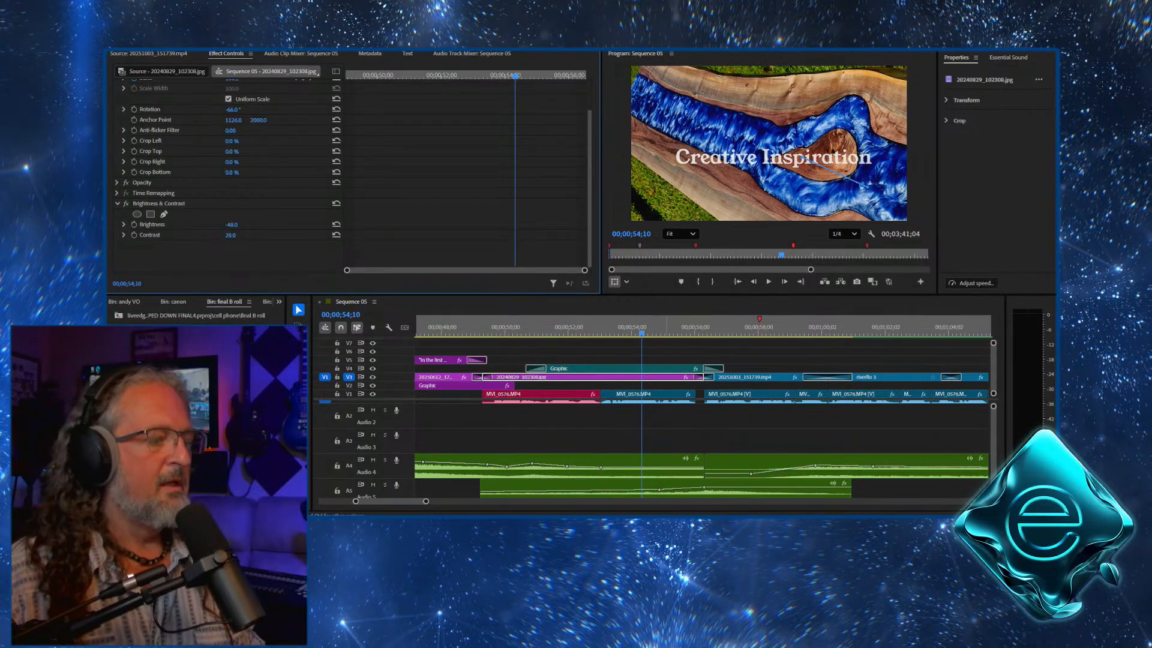
left_click_drag(641, 328, 452, 328)
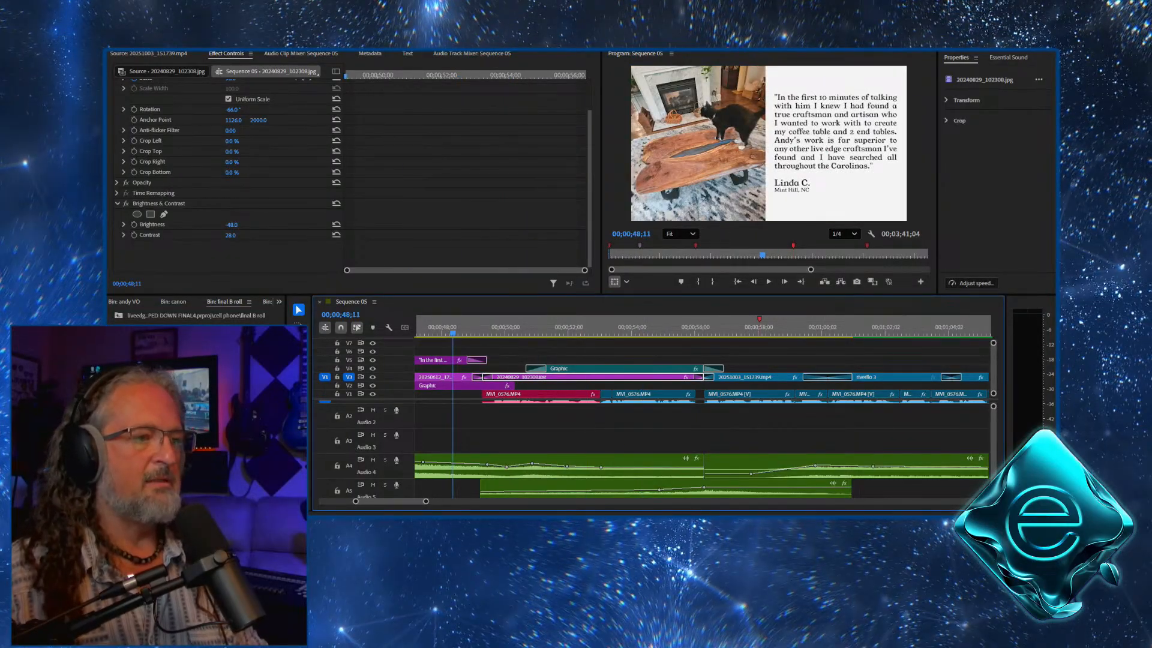
key("space")
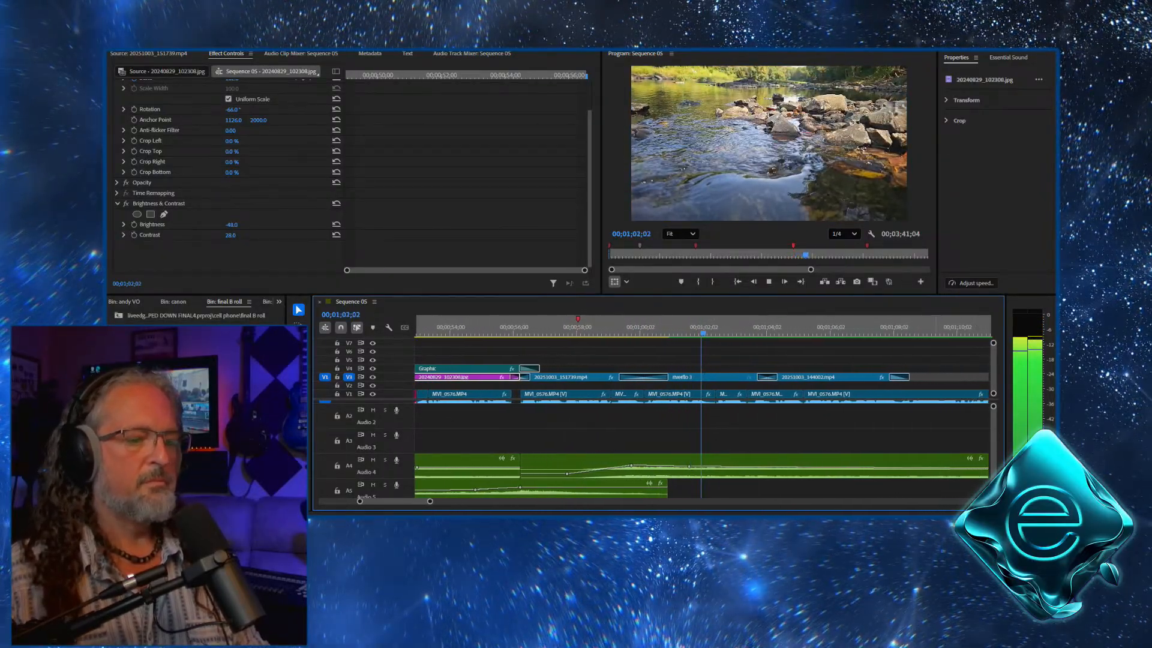
Stop at the river shot, hide the V3 B-roll track to inspect the interview clip beneath at 00;01;01;19, and show the track again
key("space")
scroll(702, 450, "up", 1)
scroll(702, 450, "up", 1)
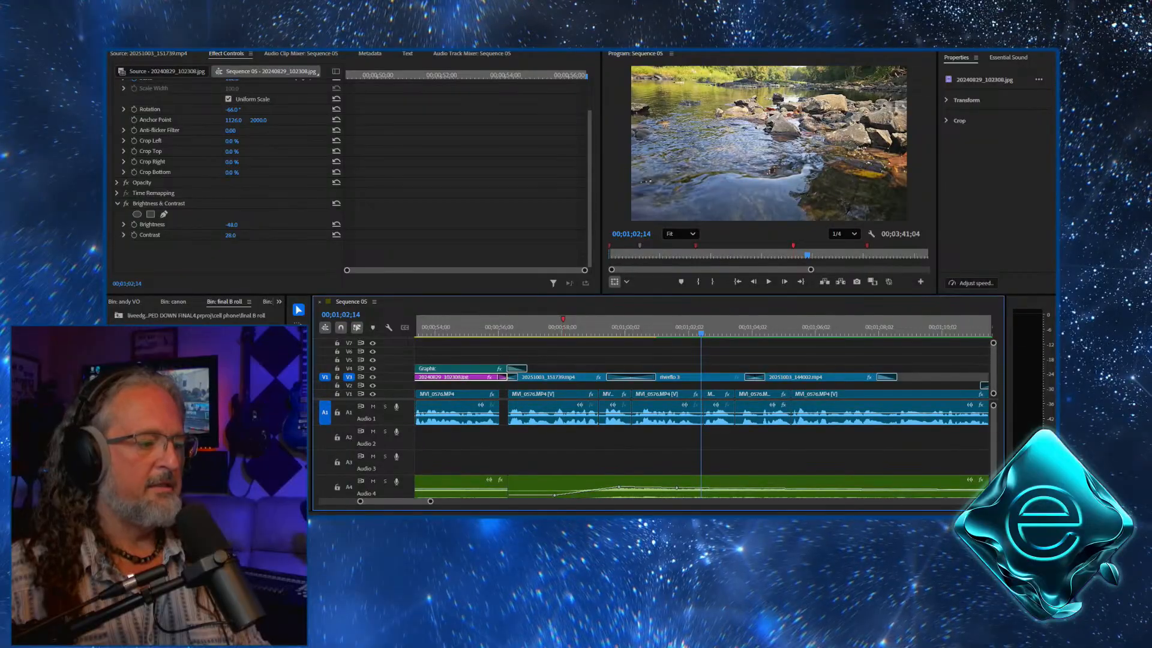
key("shift+Left")
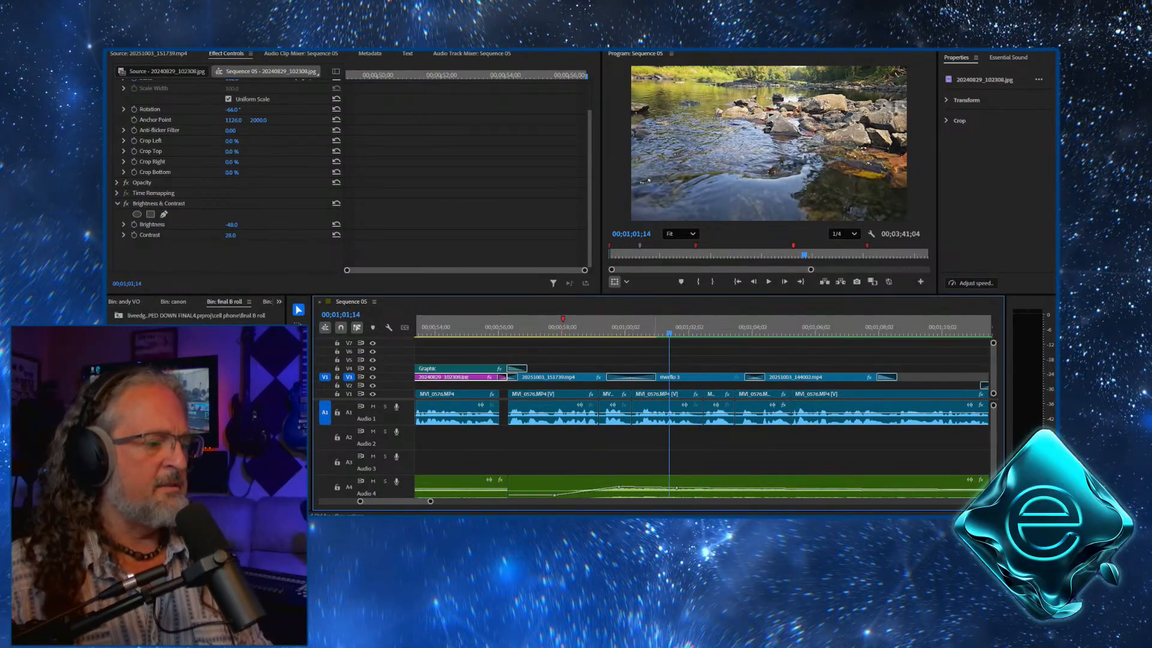
left_click(372, 376)
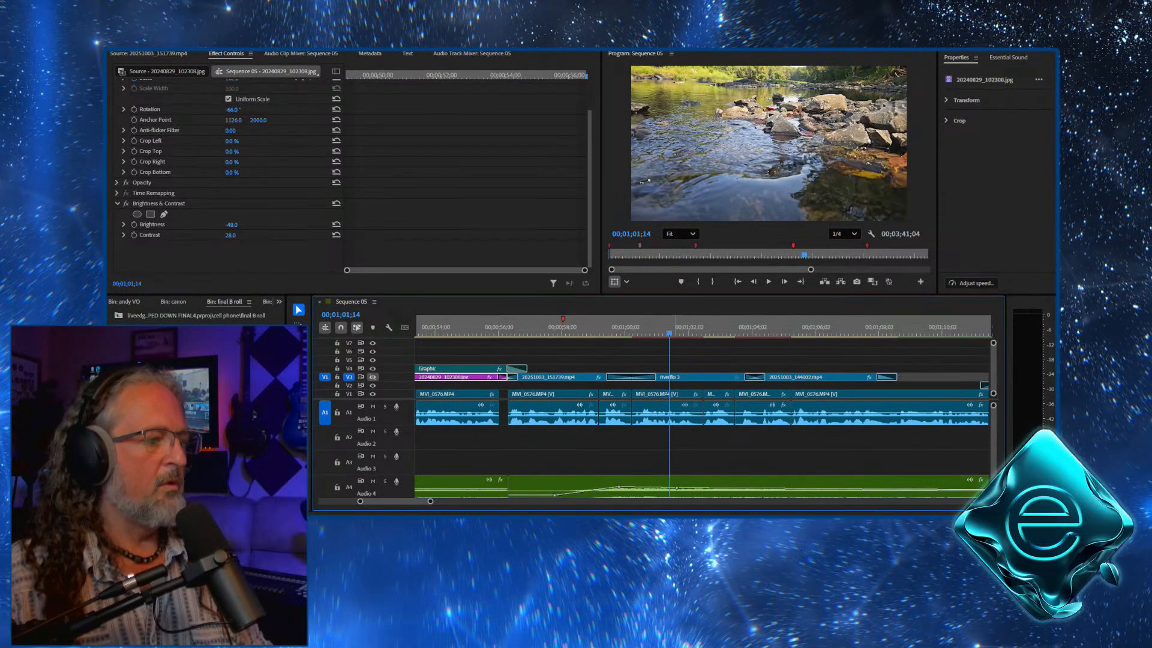
key("space")
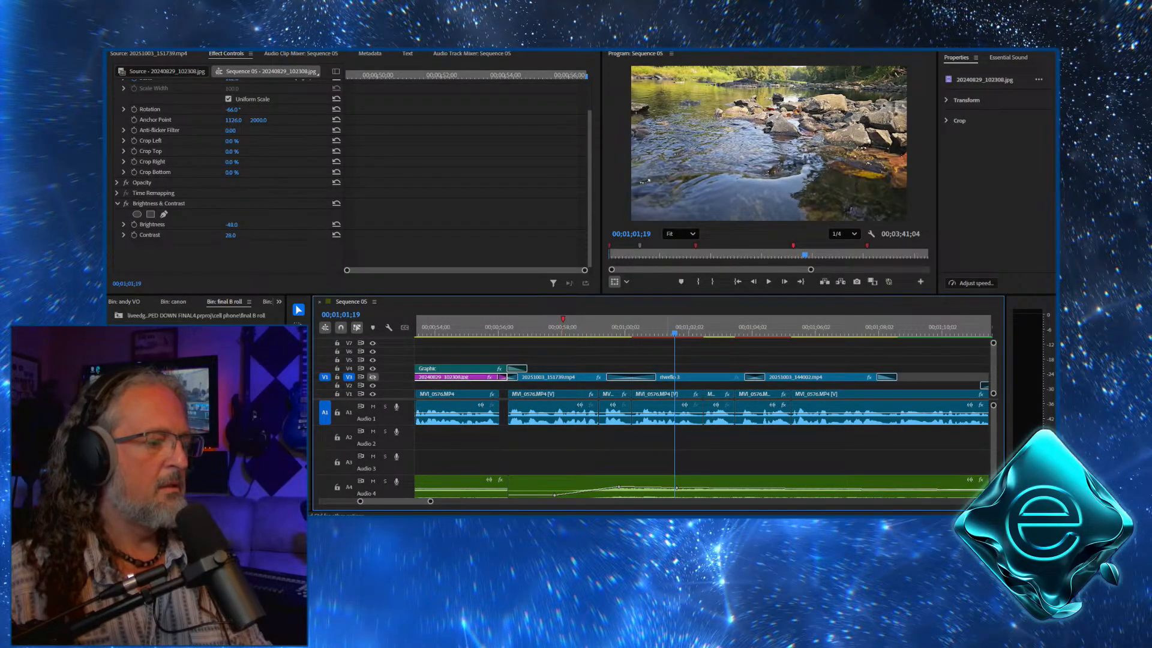
left_click(666, 393)
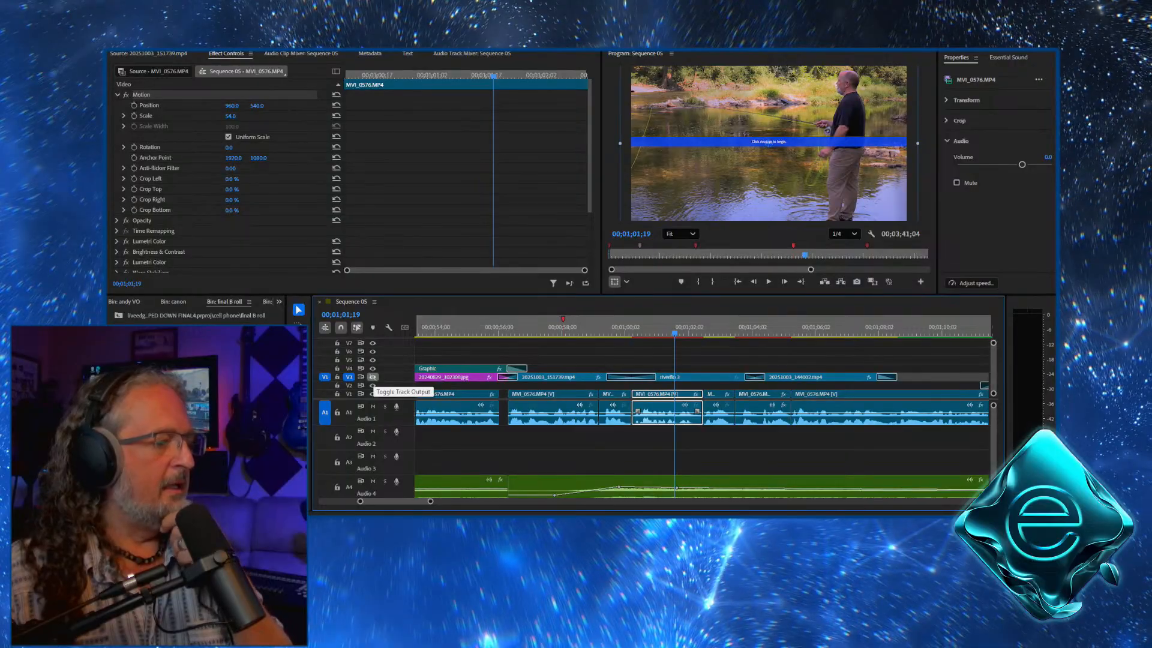
left_click(373, 376)
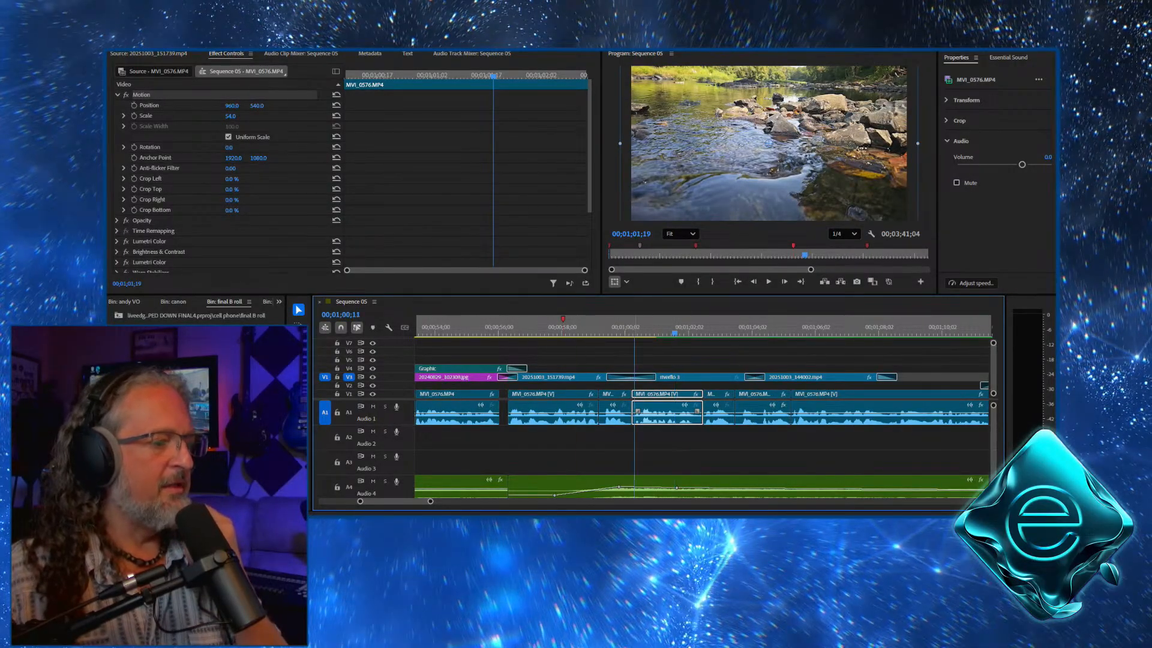
Play from the wooden tabletop shot at 00;00;58;21 through the A Passion for Rivers Emerges title
left_click(584, 327)
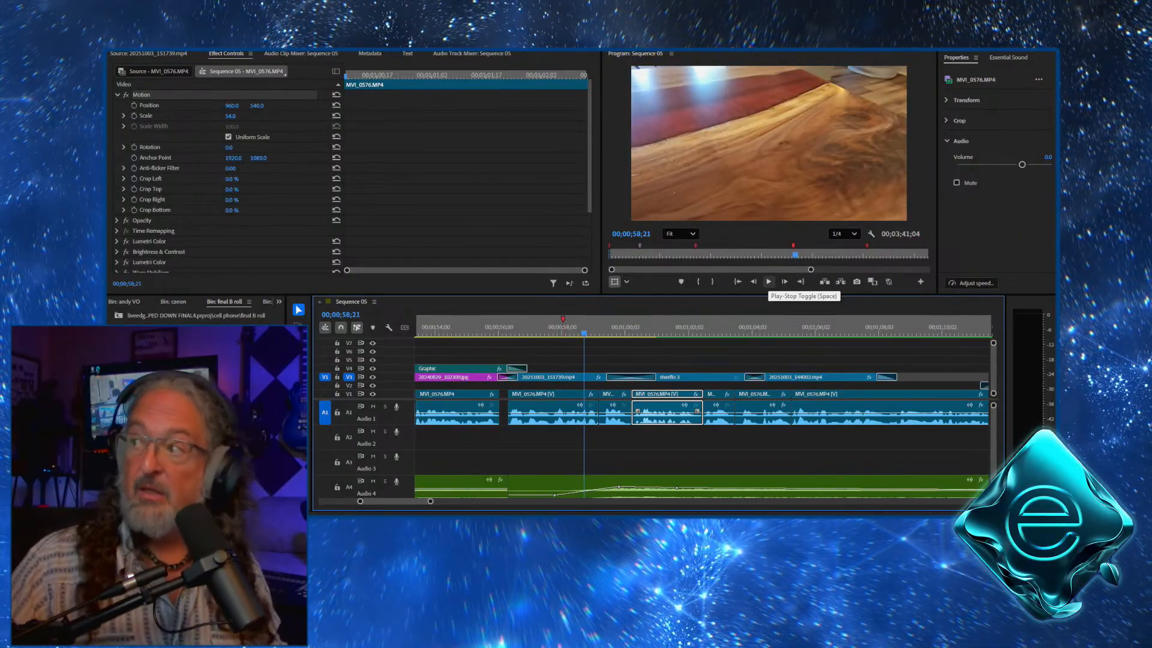
left_click(768, 281)
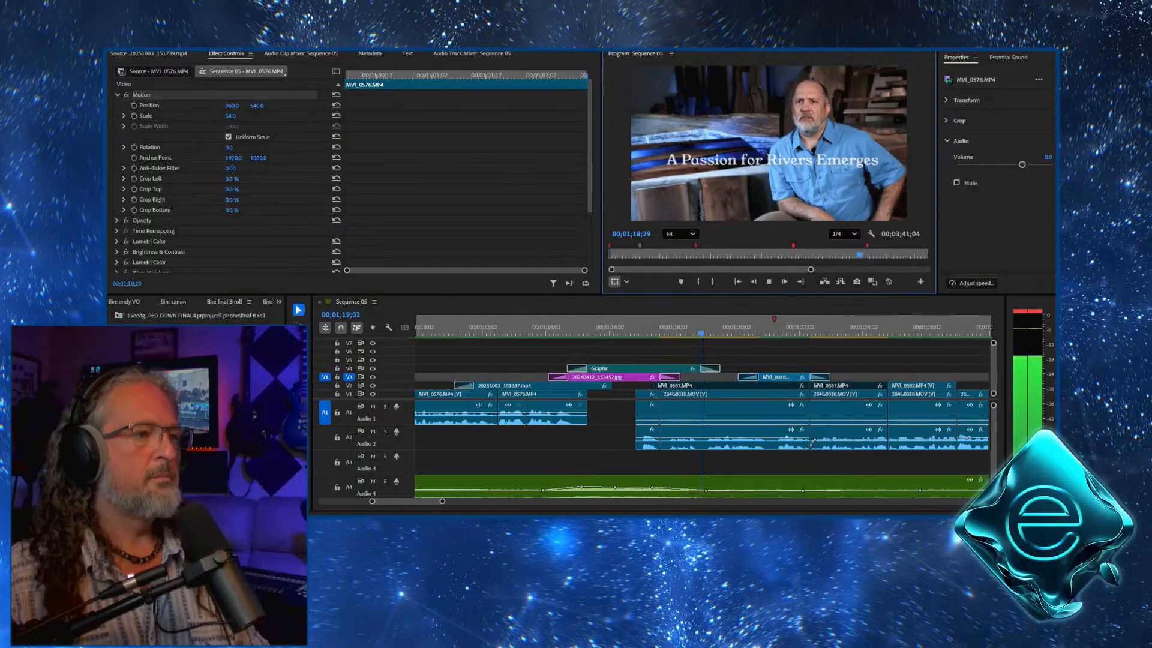
key("space")
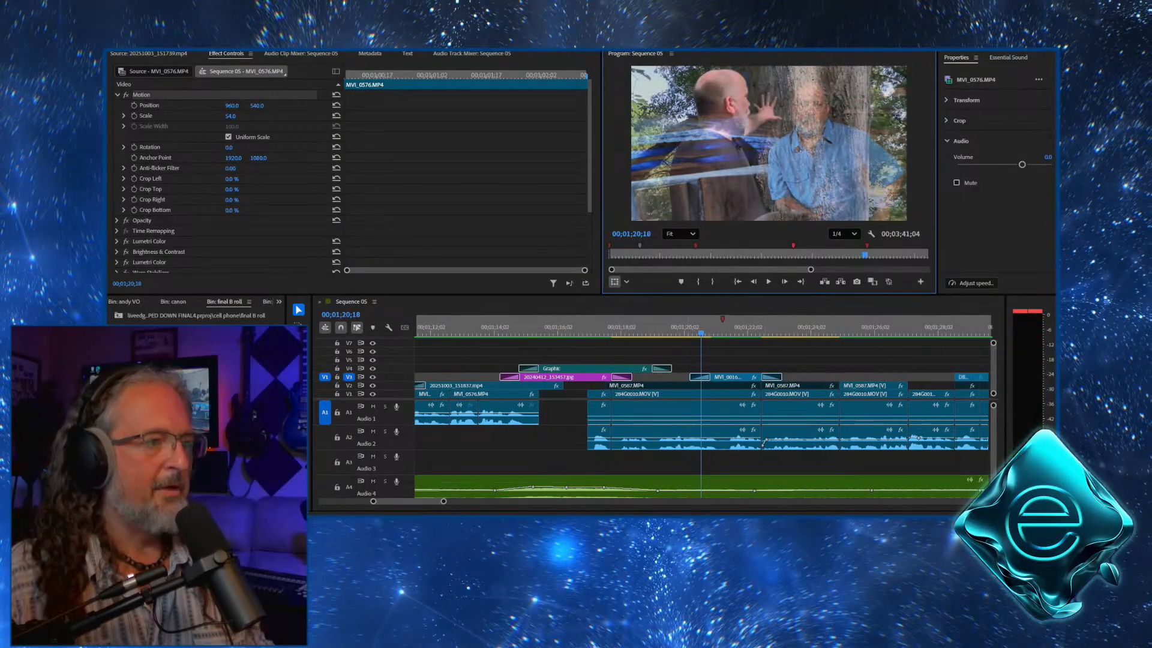
Replay the A Passion for Rivers Emerges title from 00;01;13;22, and its final section once more
left_click_drag(700, 330, 568, 330)
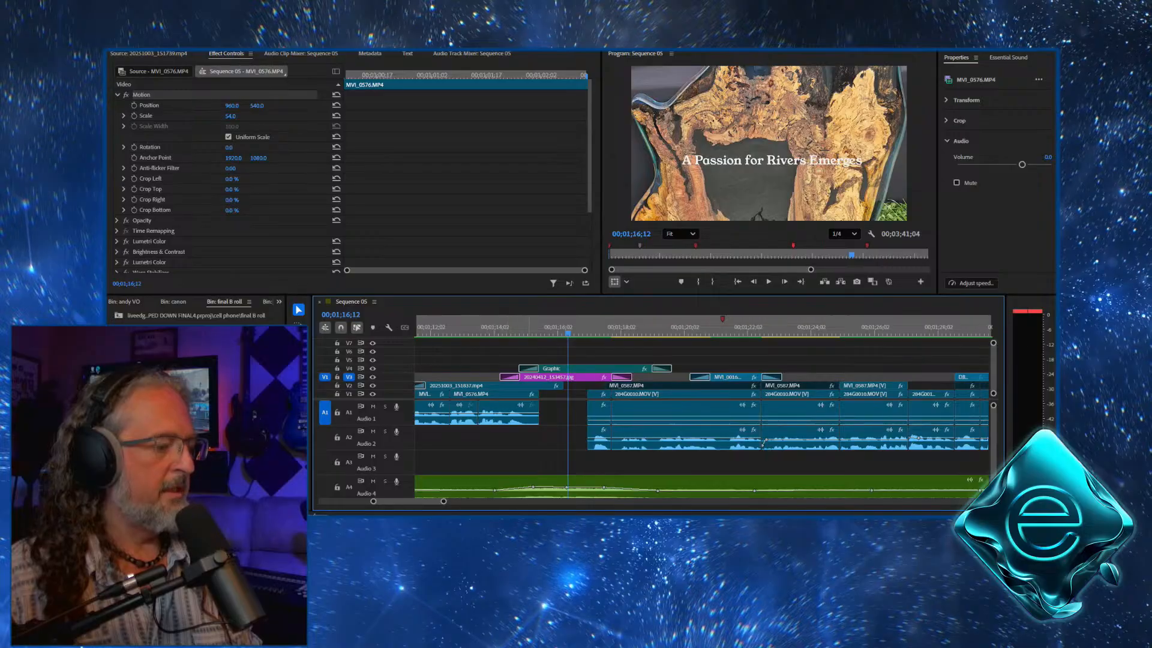
left_click(483, 330)
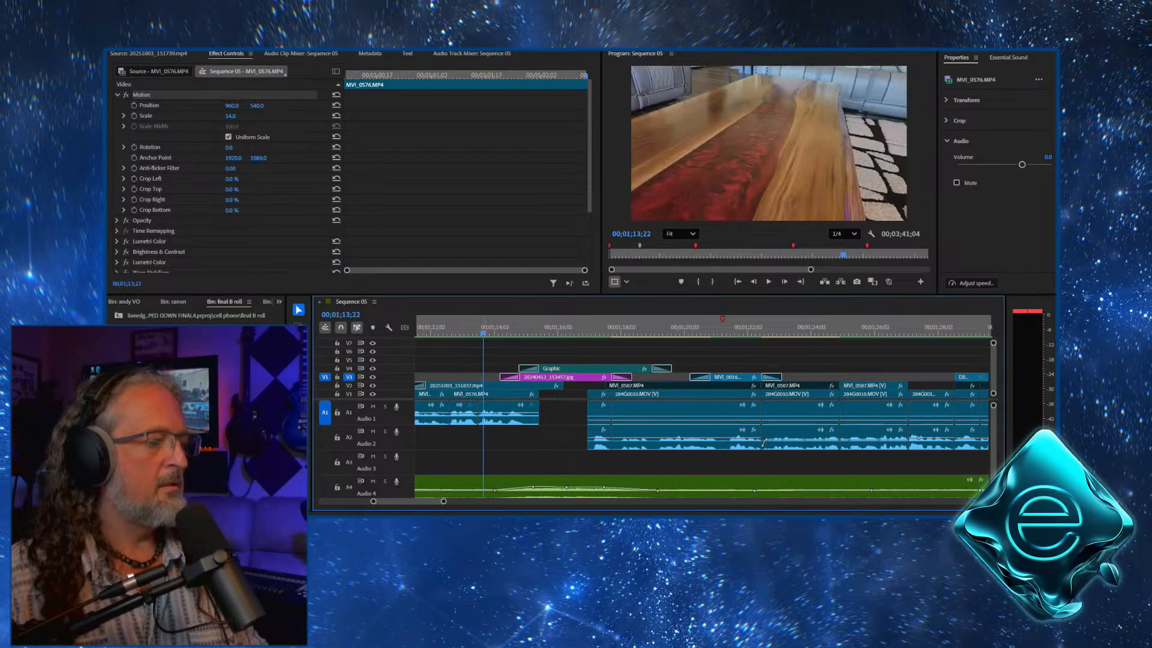
key("space")
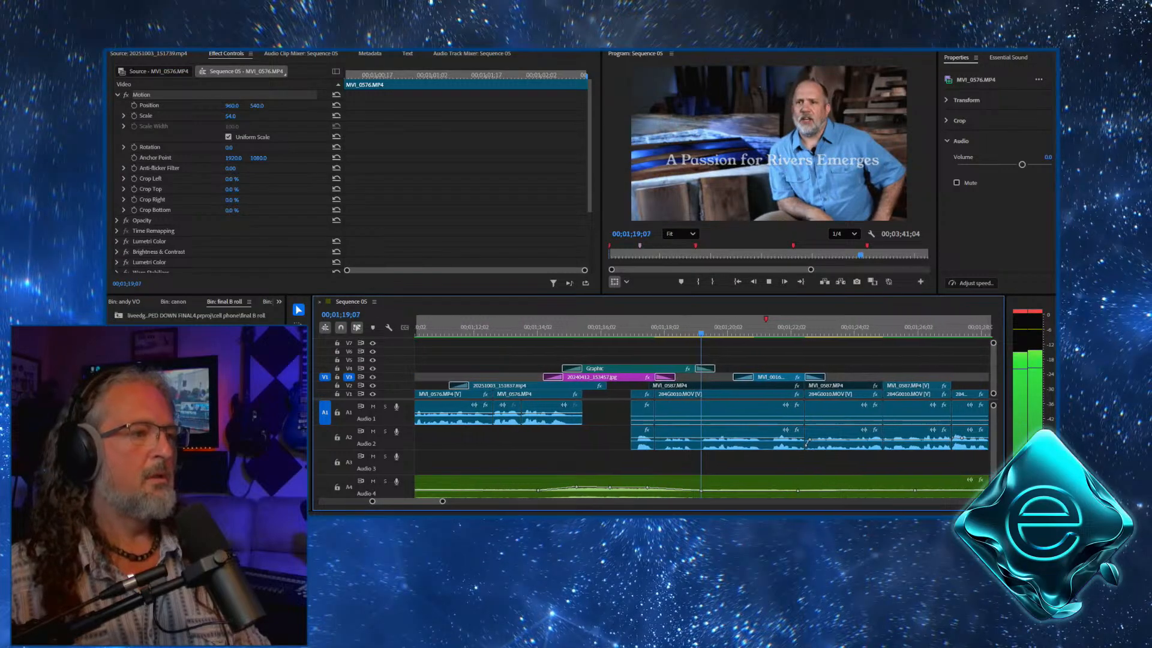
key("space")
left_click(606, 329)
key("space")
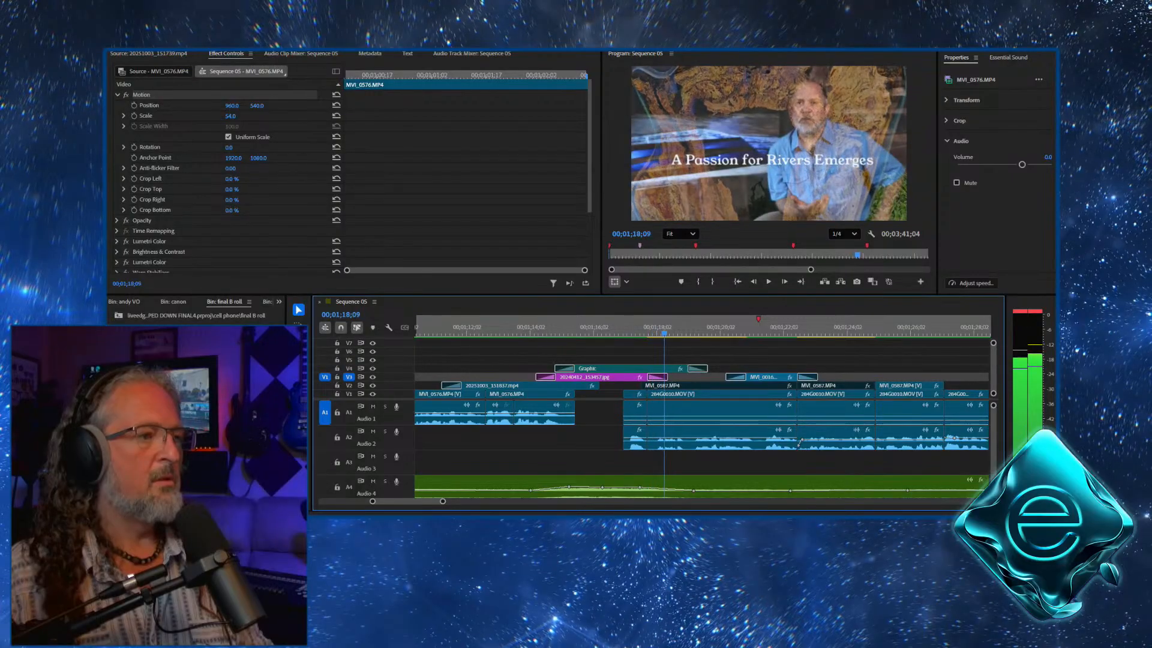
Shuttle back and forth over the dissolve from the title's background image to the seated interview
key("j")
key("l")
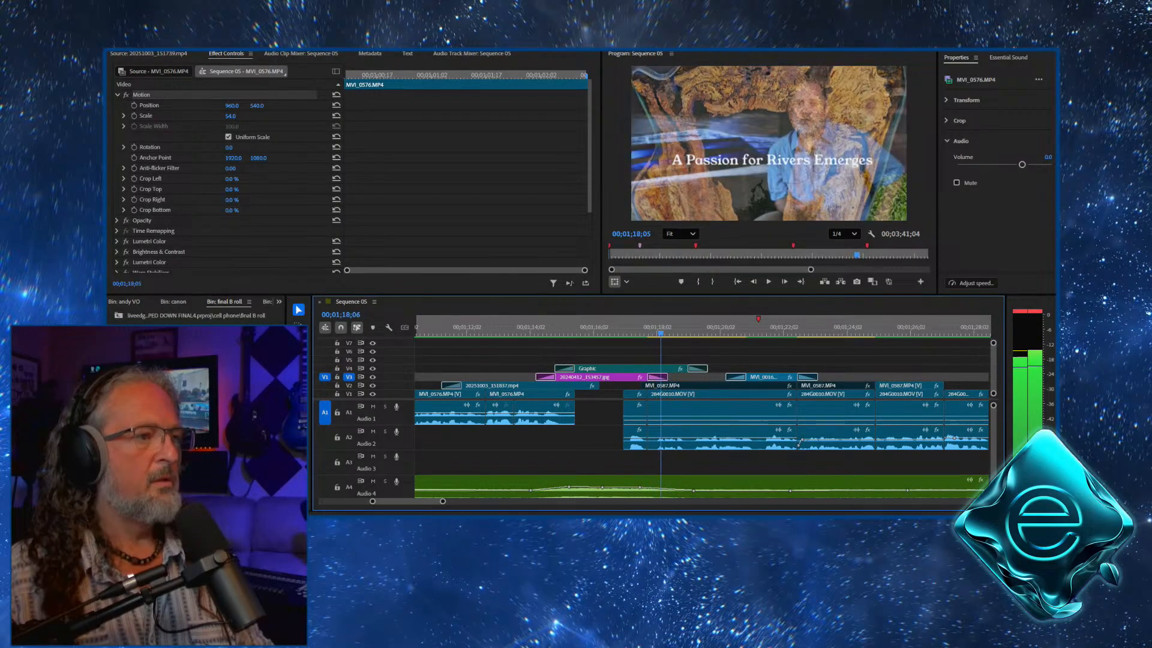
key("j")
key("l")
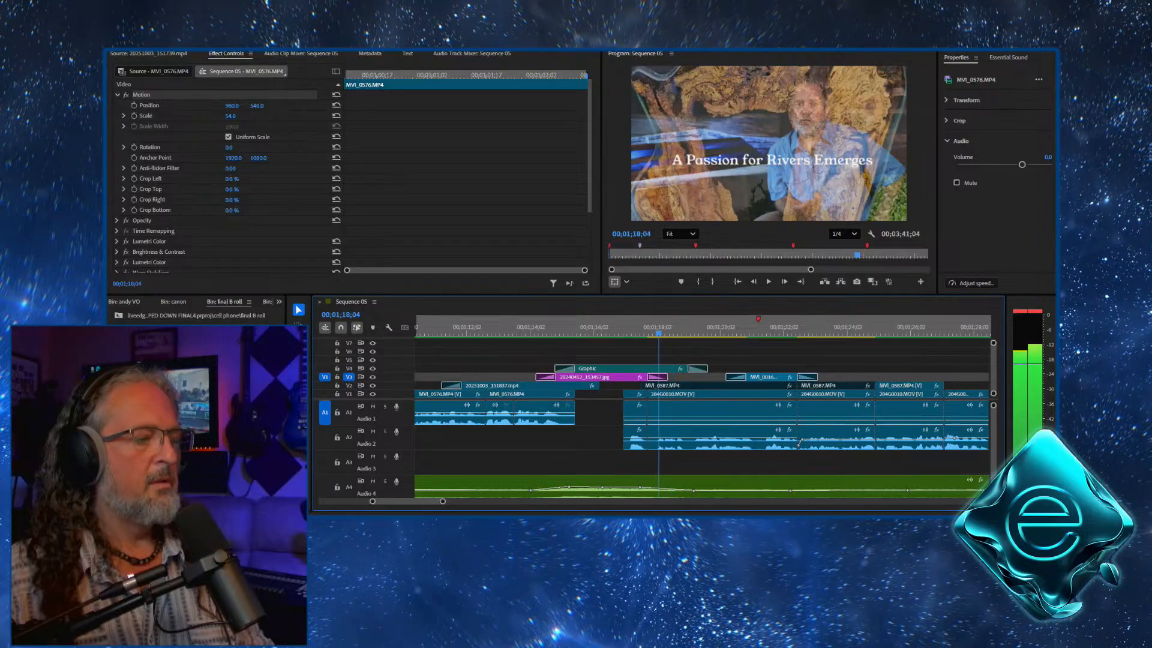
key("j")
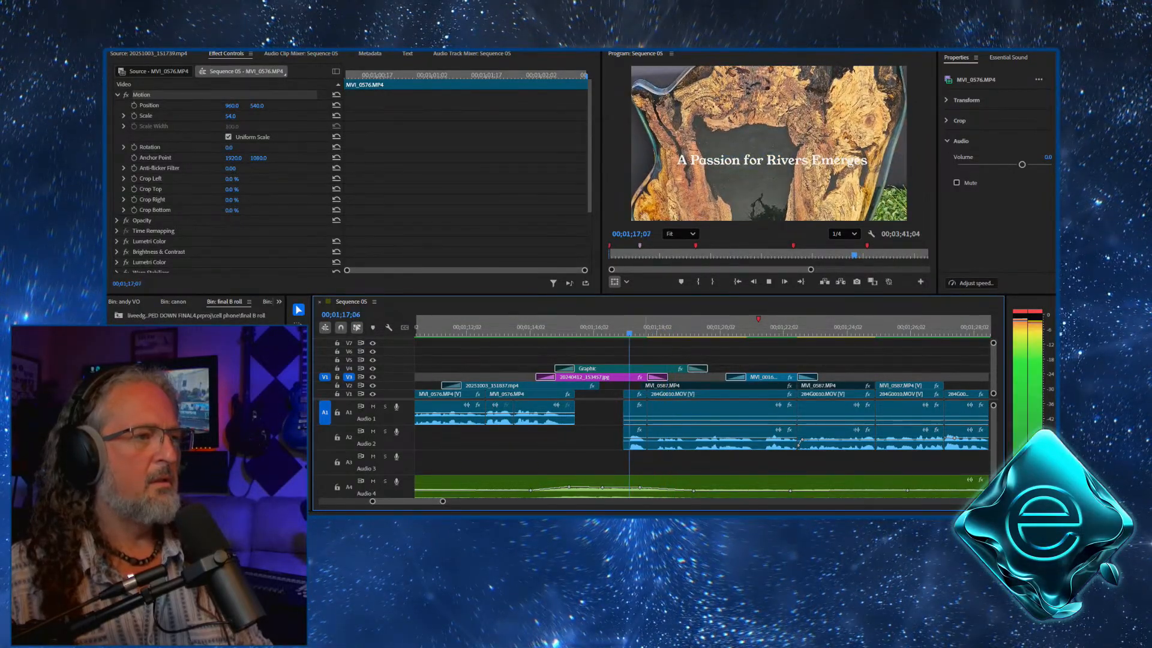
key("l")
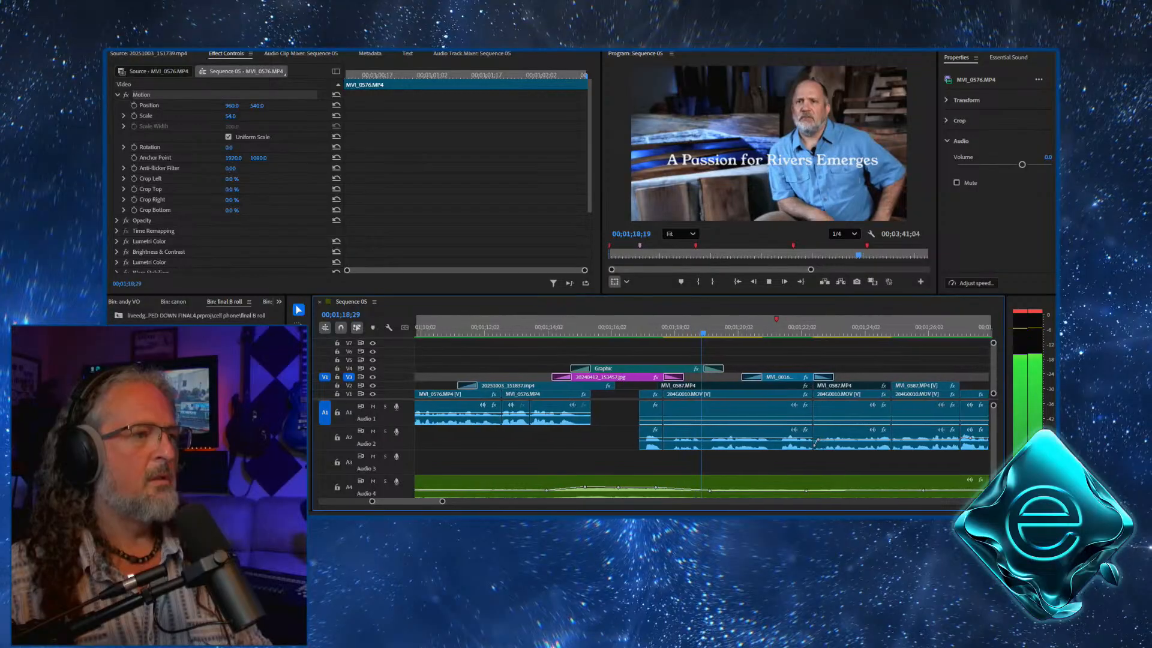
Try extending the end of the A Passion for Rivers Emerges background image by about 20 frames
left_click_drag(654, 377, 673, 376)
key("Up")
key("space")
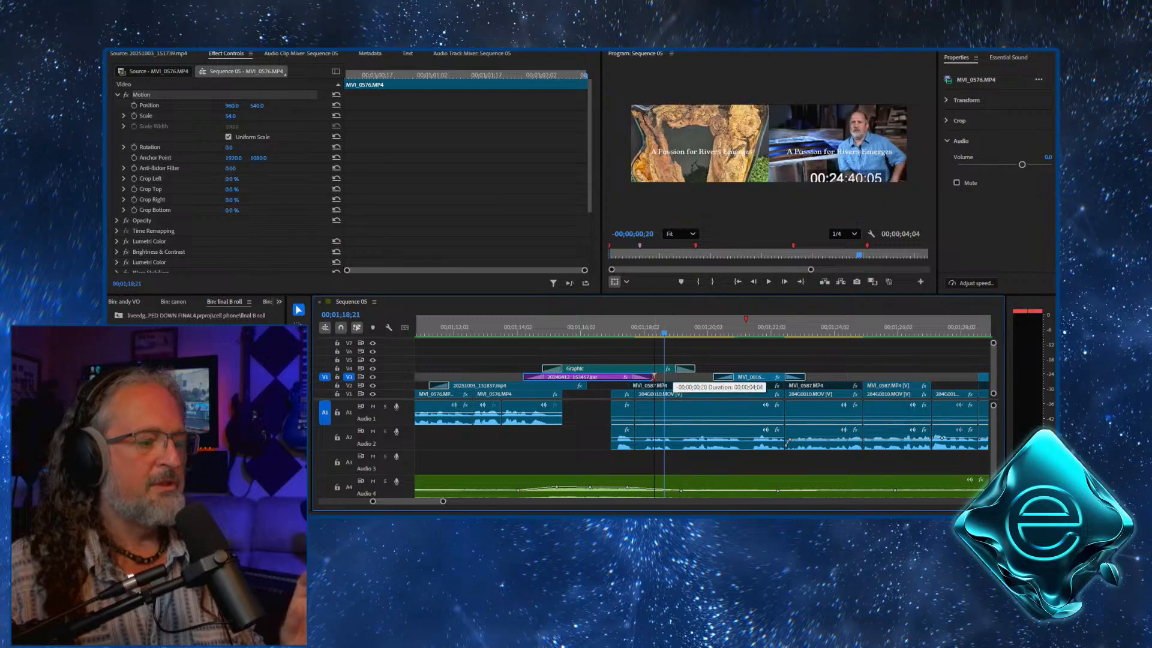
Step frame by frame through the background image's dissolve and the title's fade-out to examine the speaker's hand movement
key("Left")
key("Left")
key("Left")
key("Left")
key("Left")
key("Left")
key("Left")
key("Left")
key("Left")
key("Left")
key("Left")
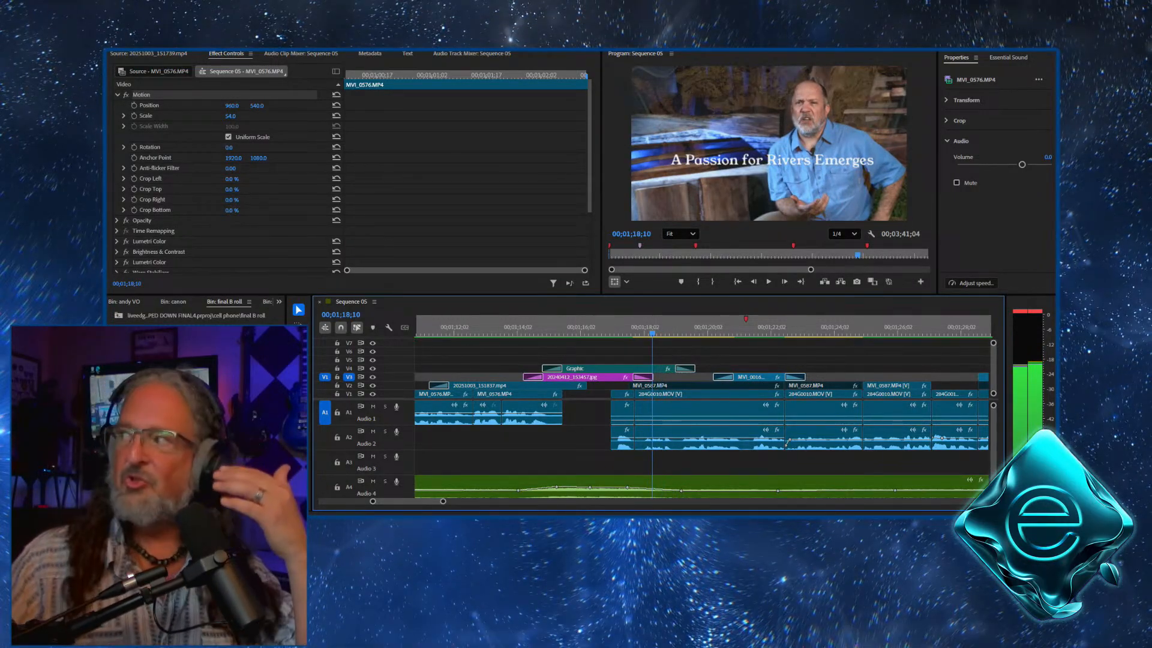
key("Left")
key("Left")
key("Left")
key("Left")
key("Left")
key("Right")
key("Right")
key("Right")
key("Right")
key("Right")
key("Right")
key("Right")
key("Right")
key("Right")
key("Right")
key("Right")
key("Right")
key("Right")
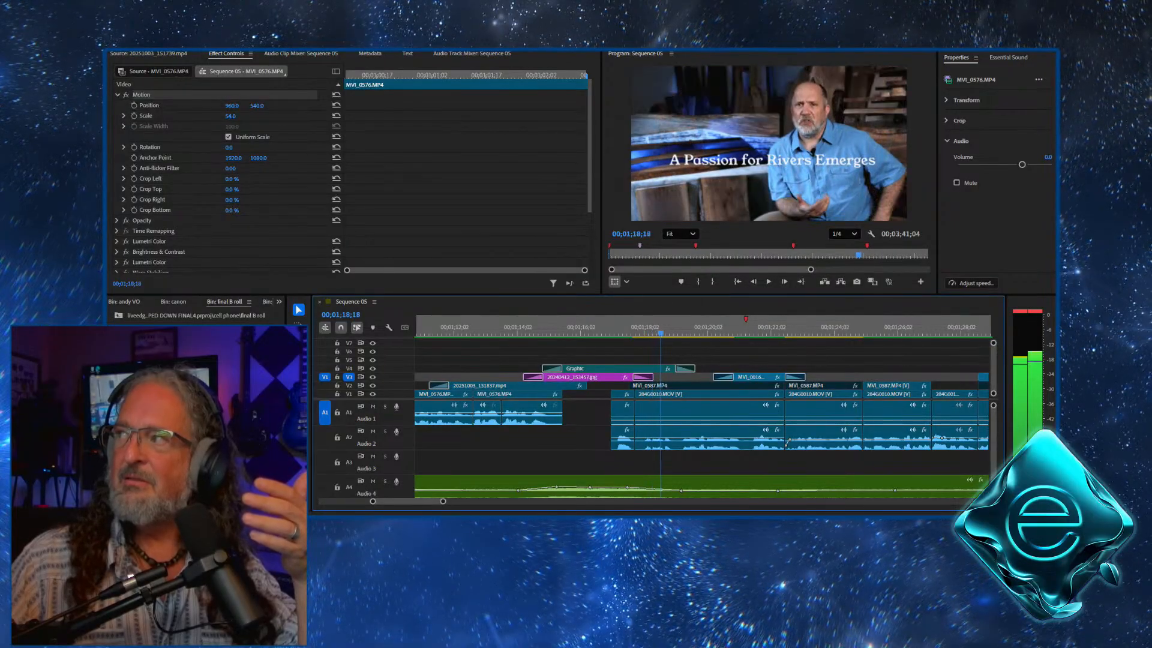
key("Right")
key("Right")
key("Right")
key("Right")
key("Right")
key("Right")
key("Right")
key("Right")
key("Right")
key("Right")
key("Right")
key("Right")
key("Right")
key("Right")
key("Right")
key("Right")
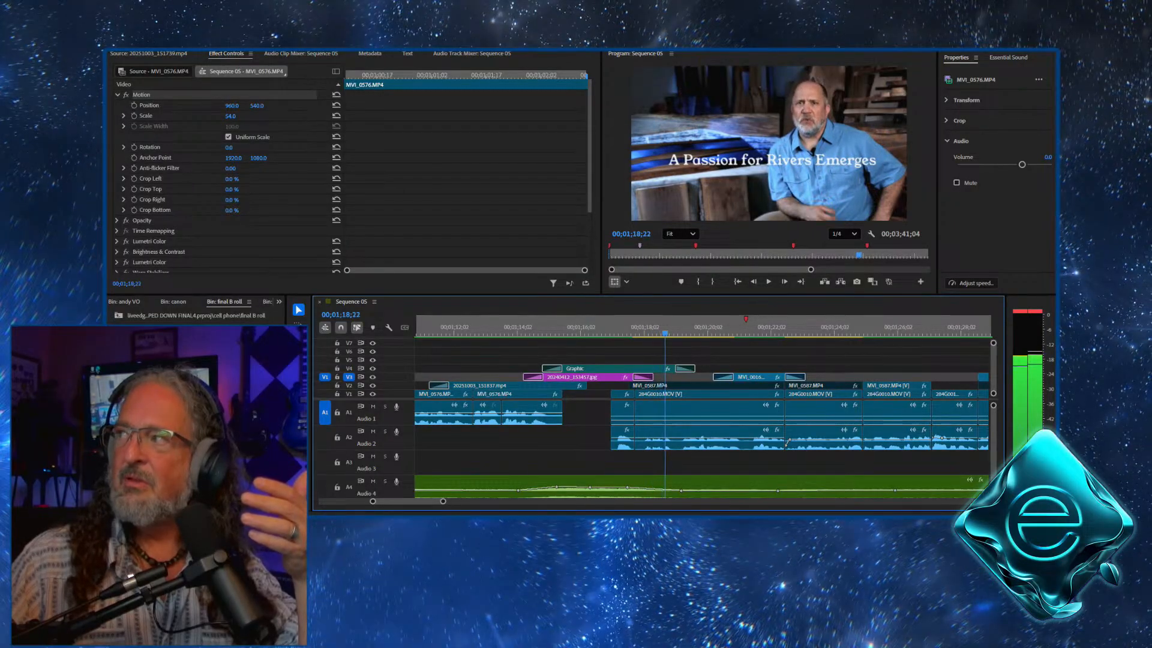
key("Right")
key("Right")
key("Right")
key("Right")
key("Right")
key("Right")
key("Right")
key("Right")
key("Right")
key("Right")
key("Right")
key("Right")
key("Right")
key("Right")
key("Right")
key("Right")
key("Right")
key("Right")
key("Right")
key("Right")
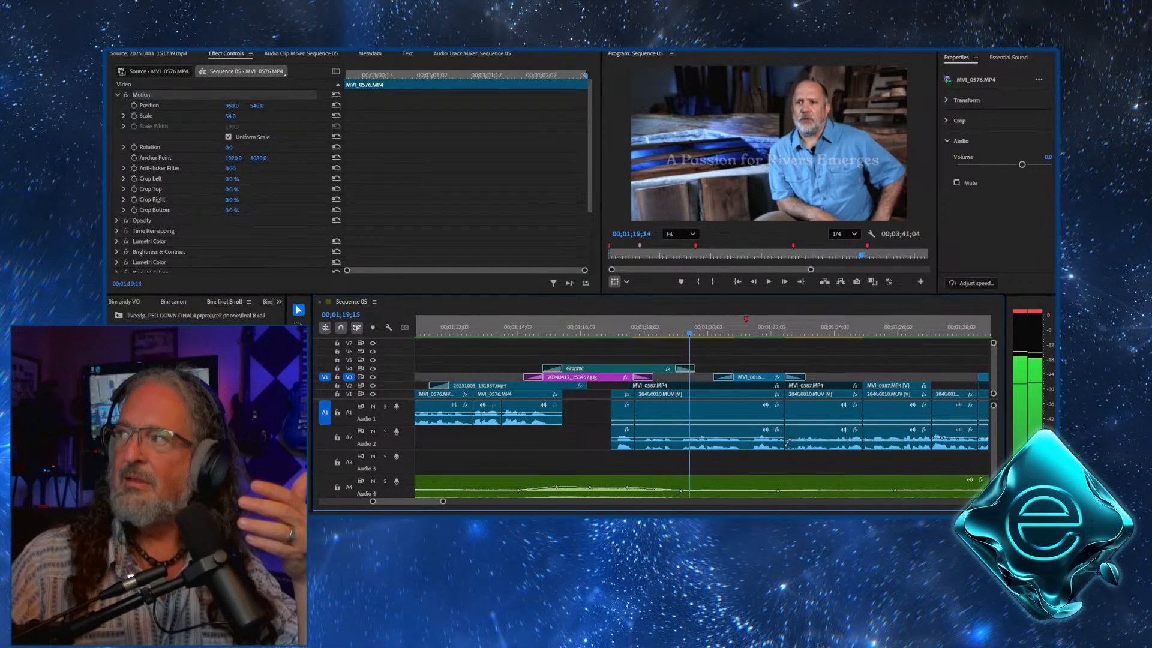
key("Left")
key("Left")
key("Left")
key("Left")
key("Left")
key("Left")
key("Left")
key("Left")
key("Left")
key("Left")
key("Left")
key("Left")
key("Left")
key("Left")
key("Left")
key("Left")
key("Left")
key("Left")
key("Left")
key("Left")
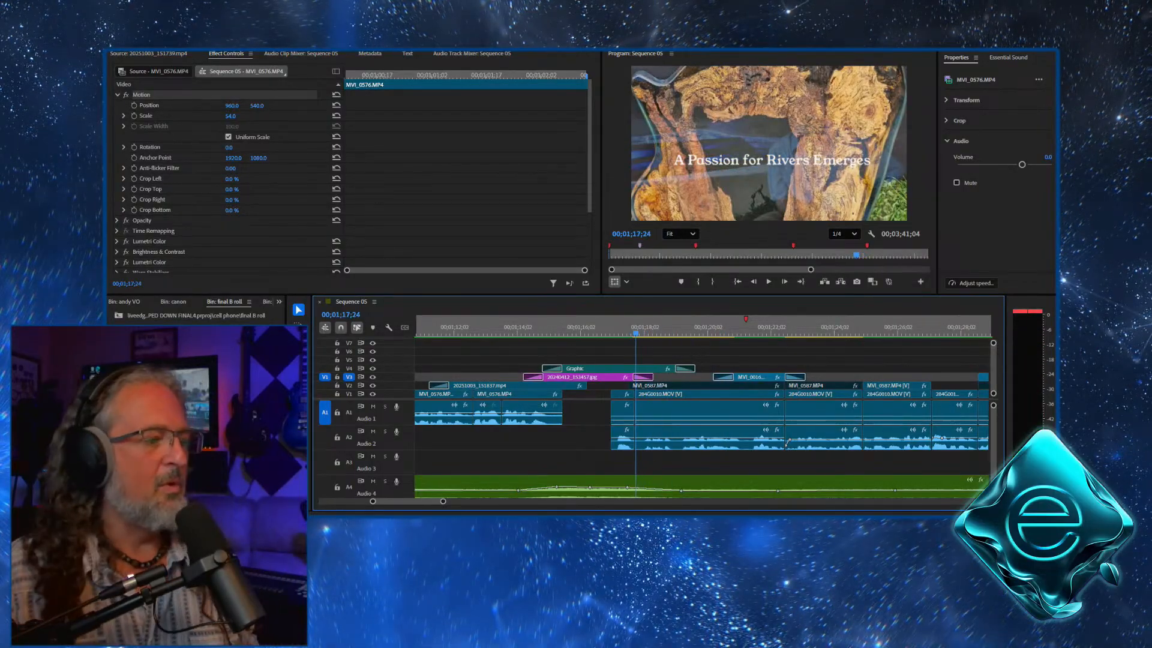
Extend the end of the A Passion for Rivers Emerges background image by about 20 frames, and replay its transition to the interview
key("space")
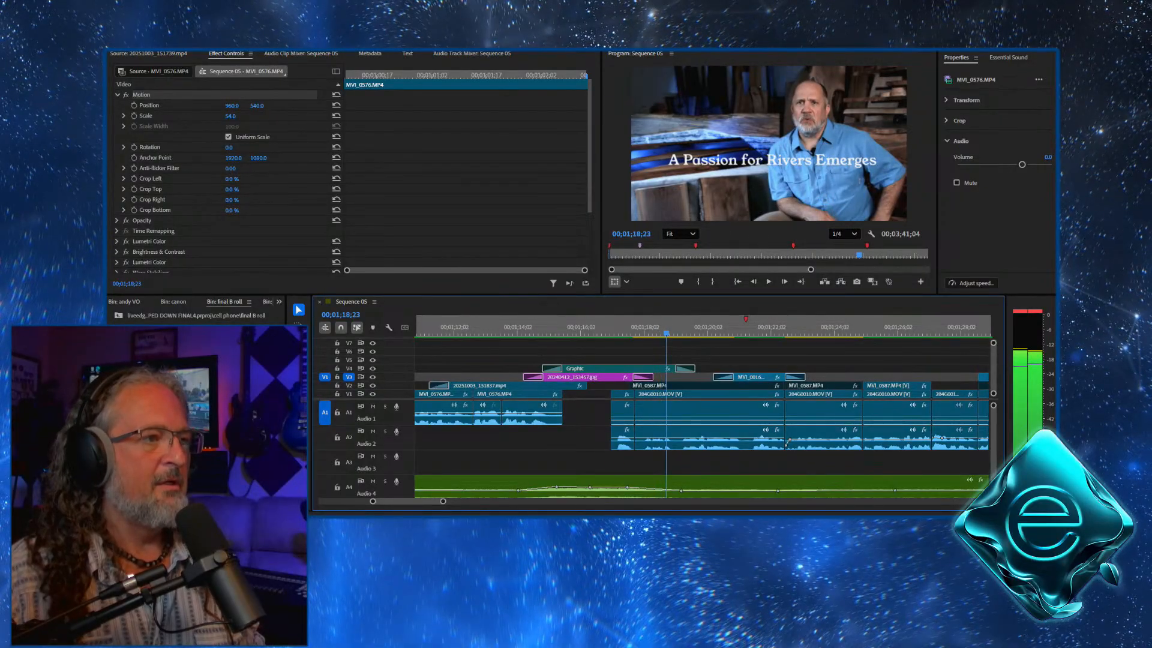
left_click_drag(652, 377, 673, 377)
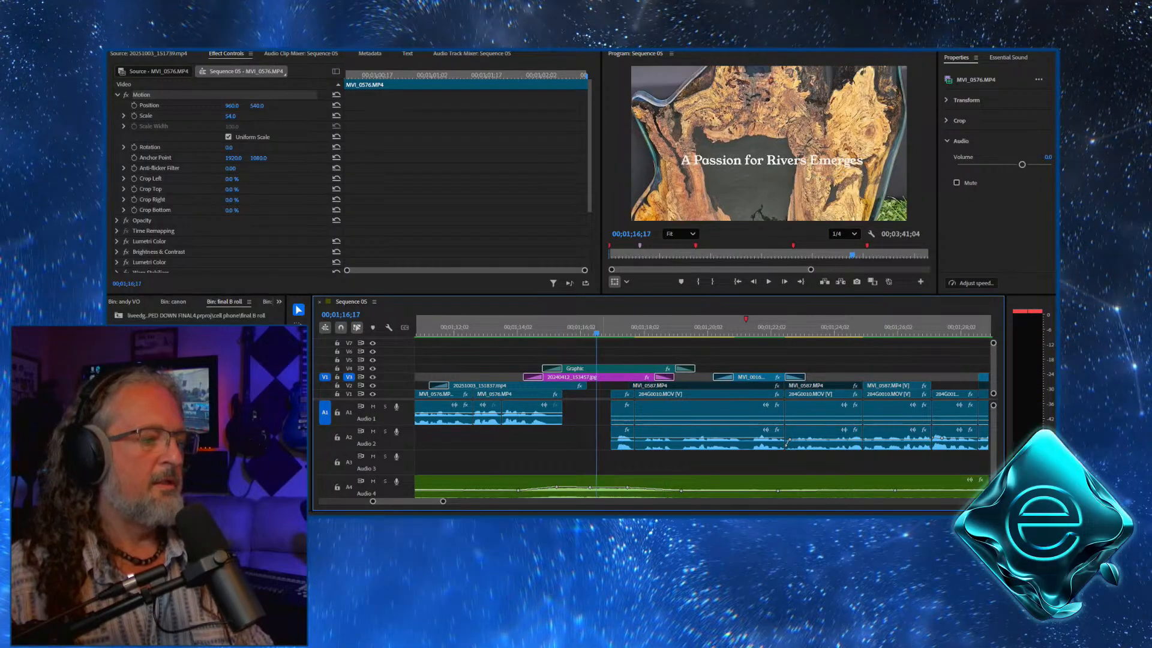
key("space")
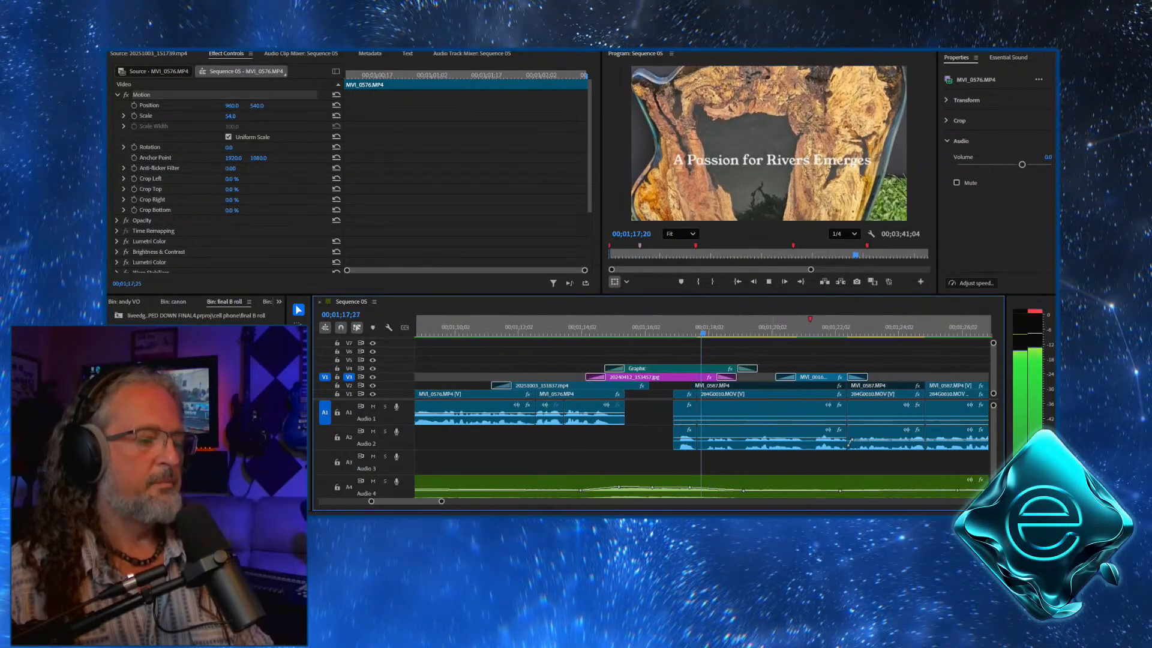
key("space")
left_click(618, 327)
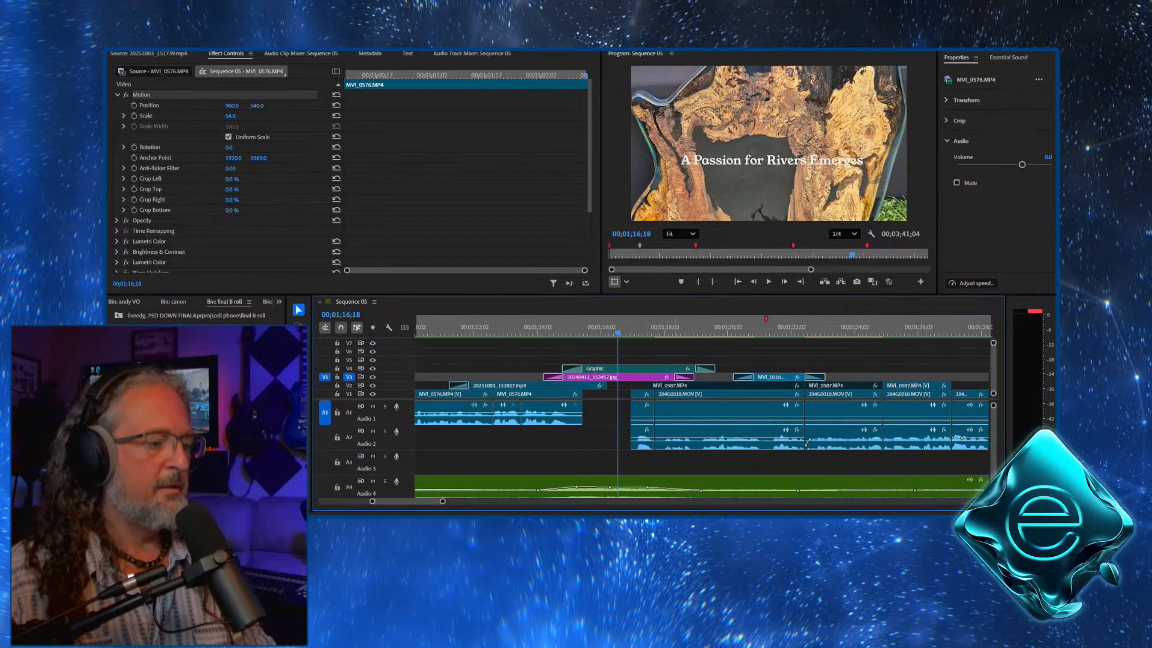
Play on through the interview, reduce the audio track heights to show all tracks, and continue into the Design Philosophy title
key("space")
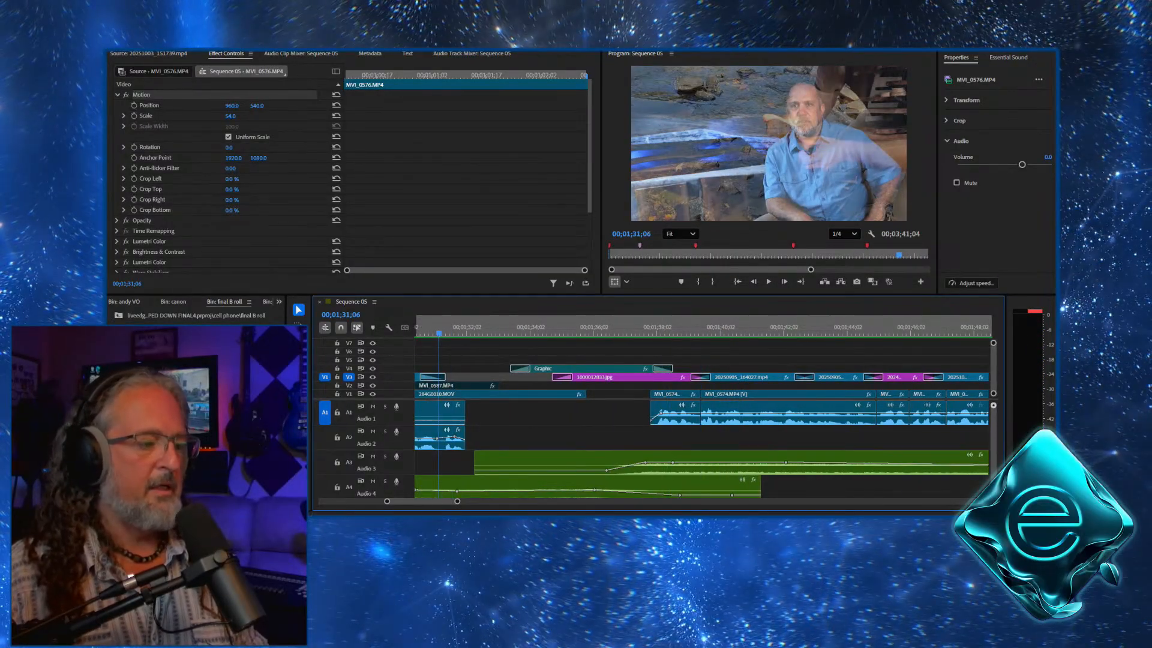
key("alt+equal")
key("alt+equal")
key("alt+minus")
key("alt+minus")
key("alt+minus")
key("alt+minus")
key("alt+minus")
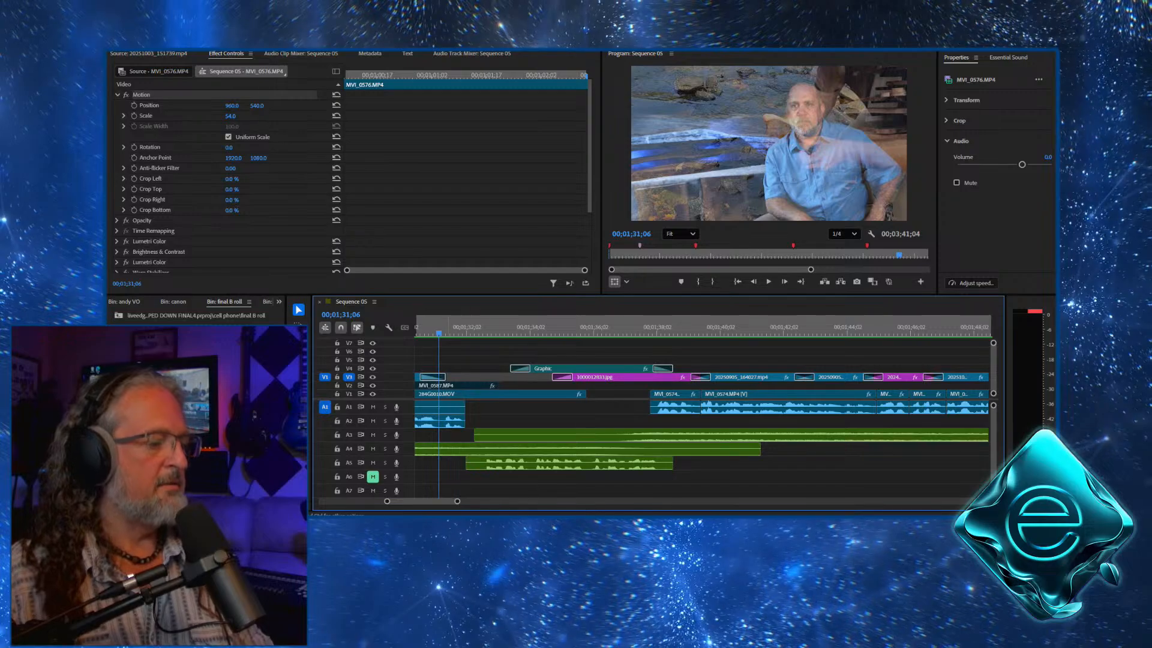
left_click_drag(415, 327, 417, 327)
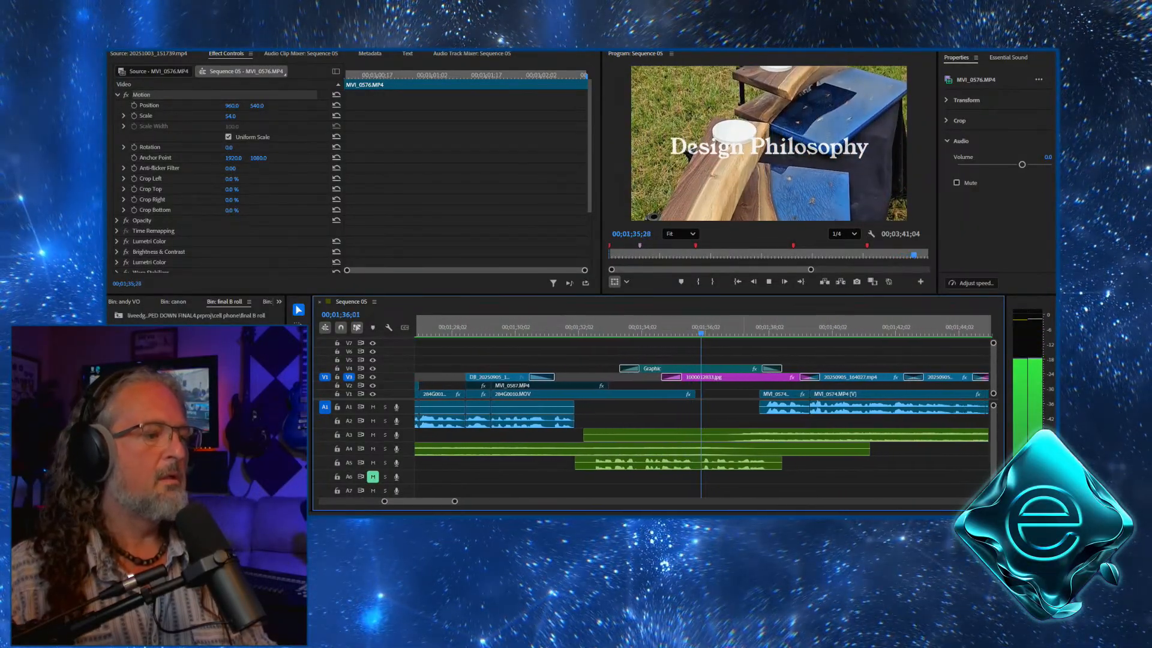
Replay the Design Philosophy title from 00;01;33;18 to 00;01;36;04
key("space")
left_click_drag(700, 331, 596, 332)
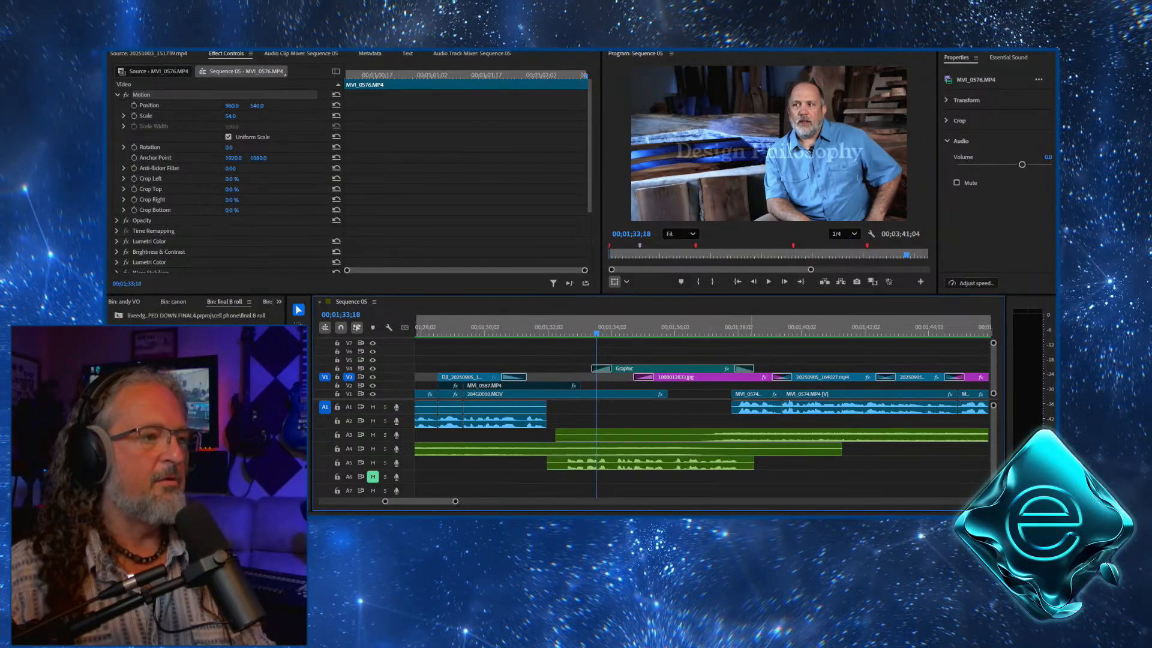
key("space")
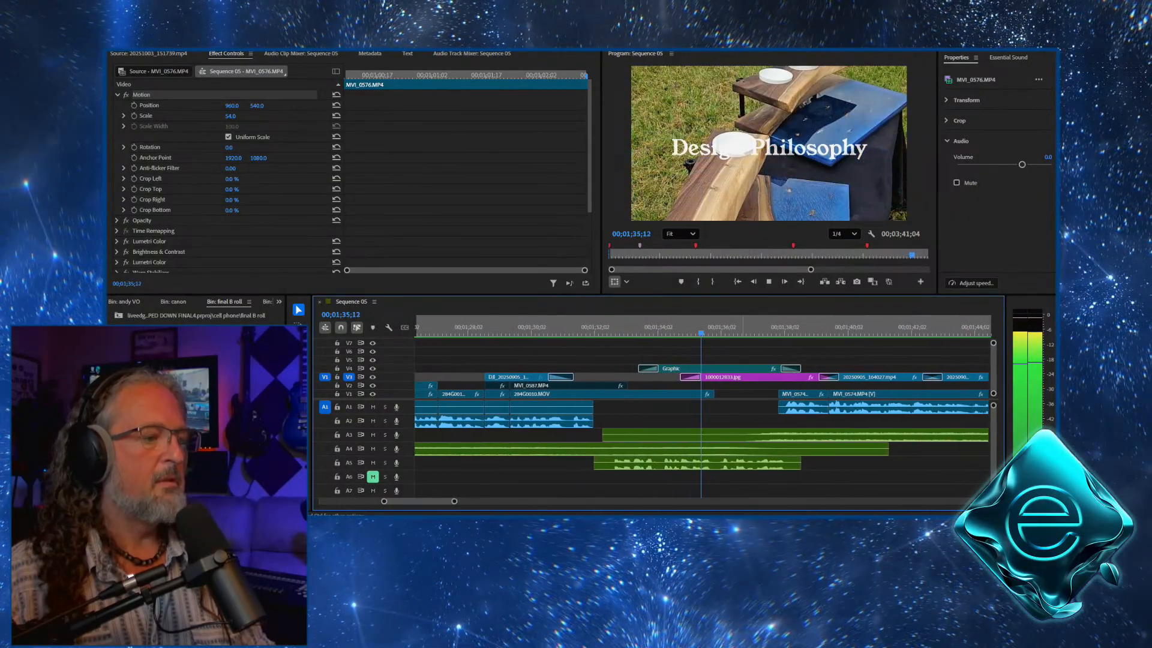
key("space")
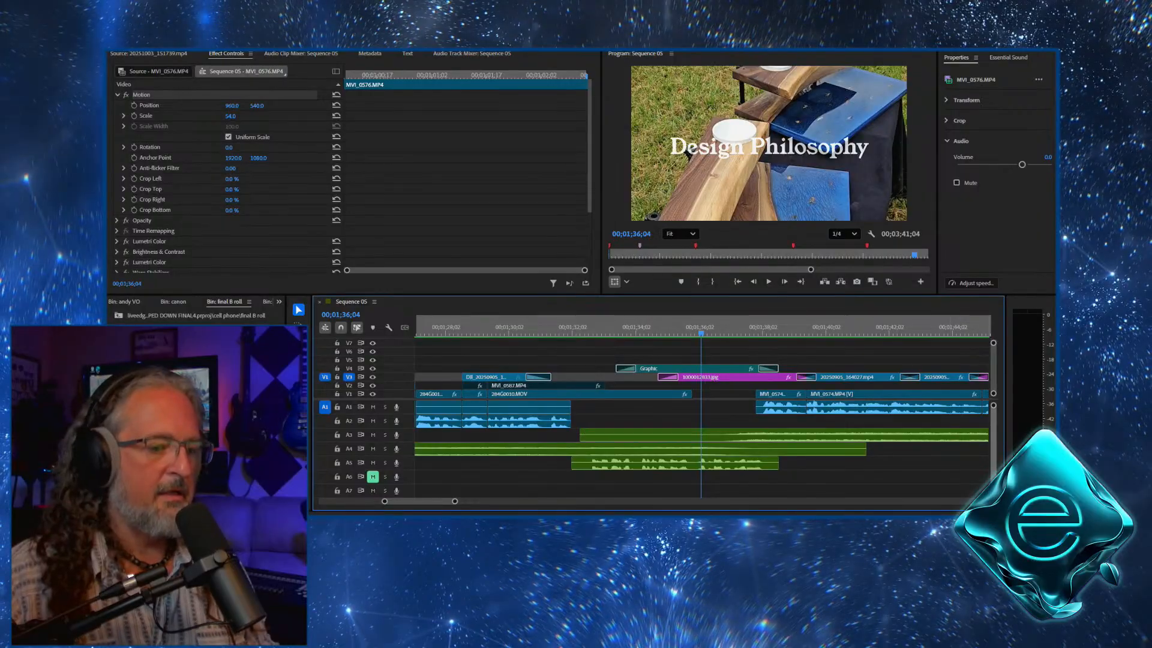
Expand the audio tracks, raise the This Epic - Short.mp3 volume keyframe at 00;01;36;04 to about 5.4 dB, and replay the passage
scroll(701, 444, "down", 3)
scroll(700, 444, "up", 3)
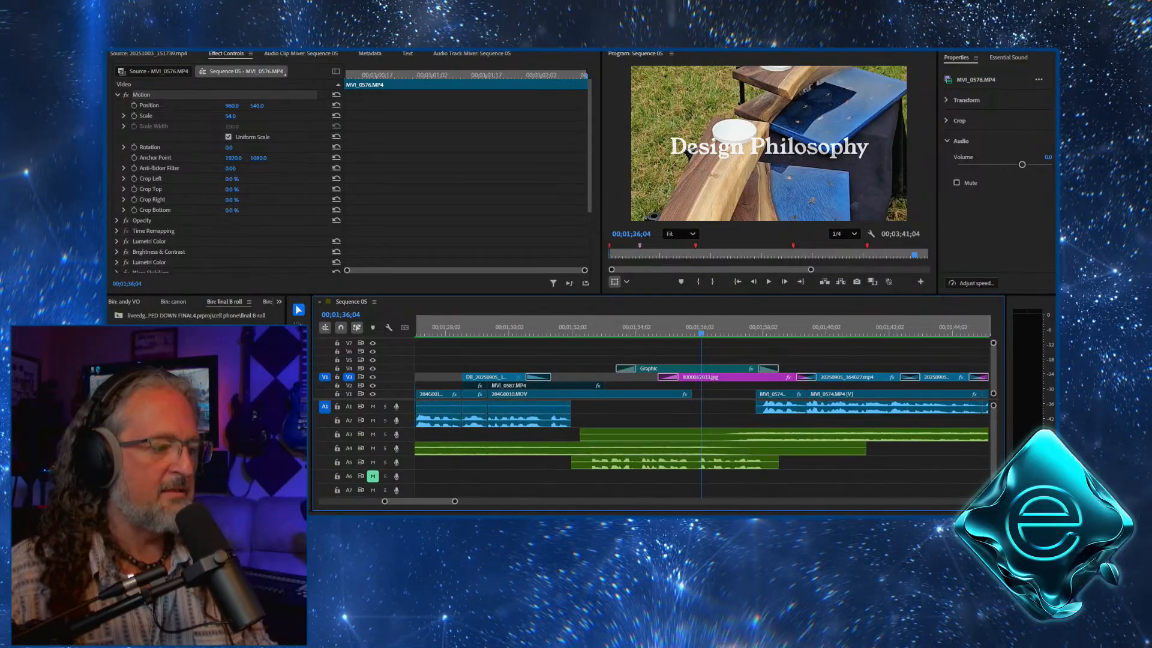
key("alt+equal")
key("alt+equal")
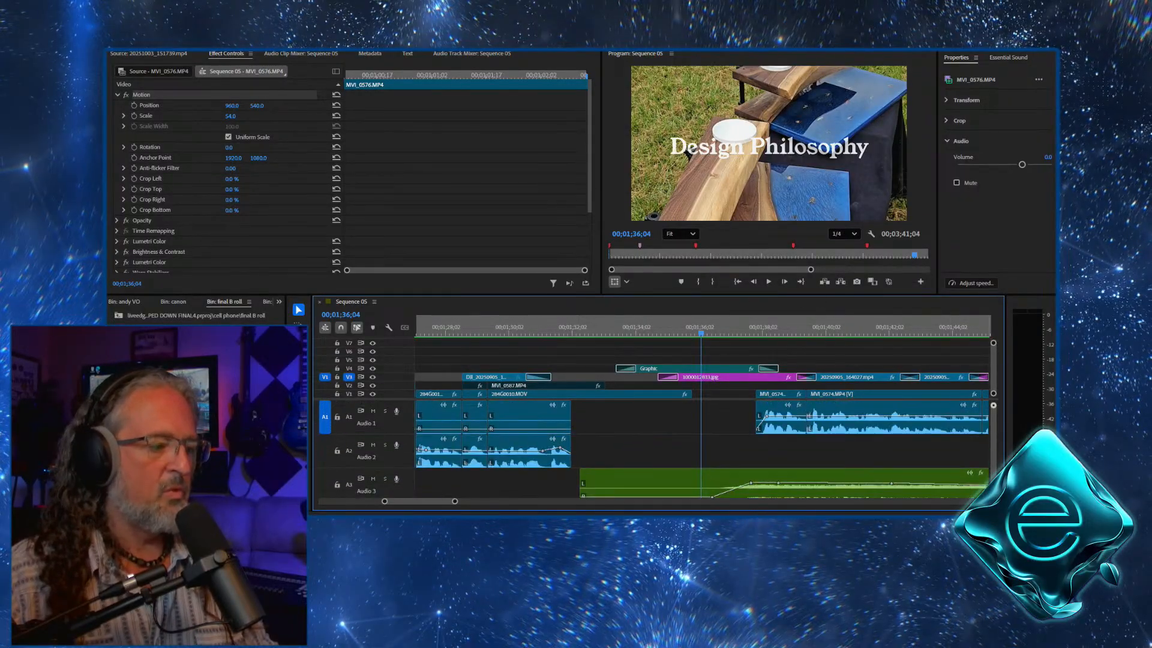
scroll(701, 450, "down", 3)
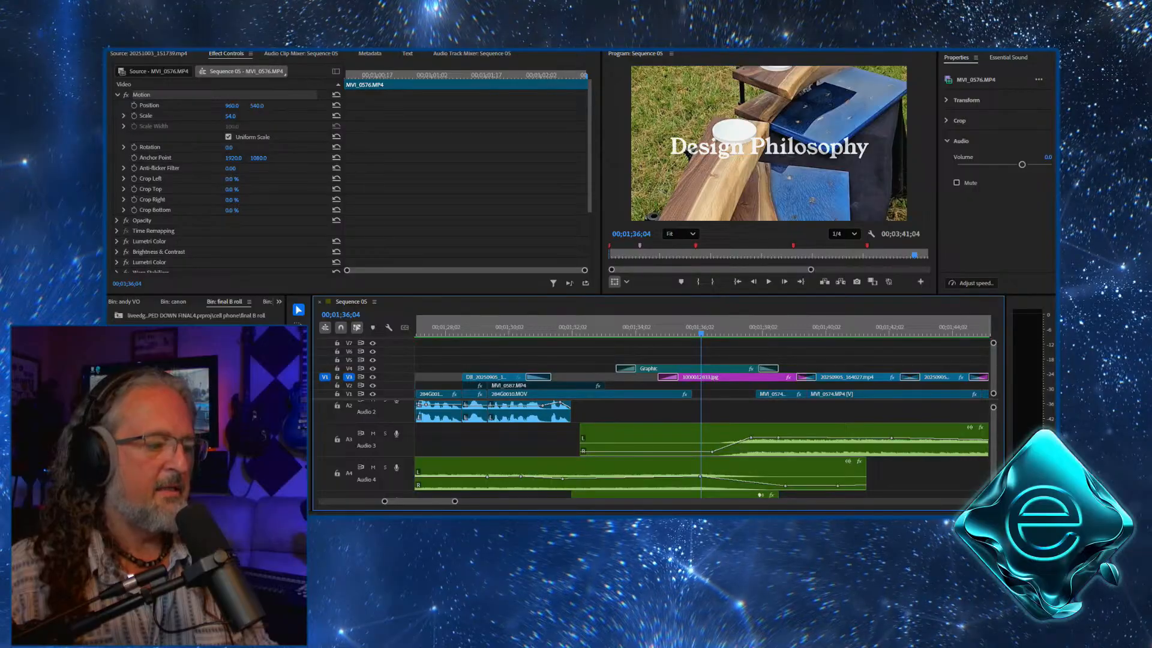
left_click(670, 465, "ctrl")
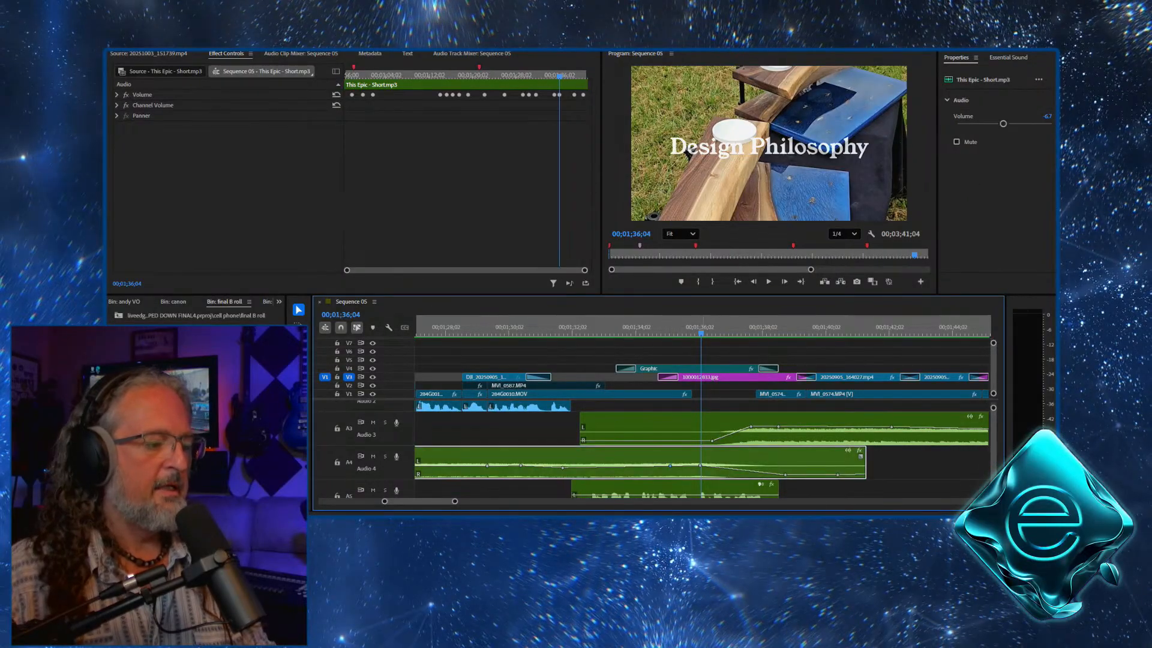
left_click_drag(700, 465, 701, 458)
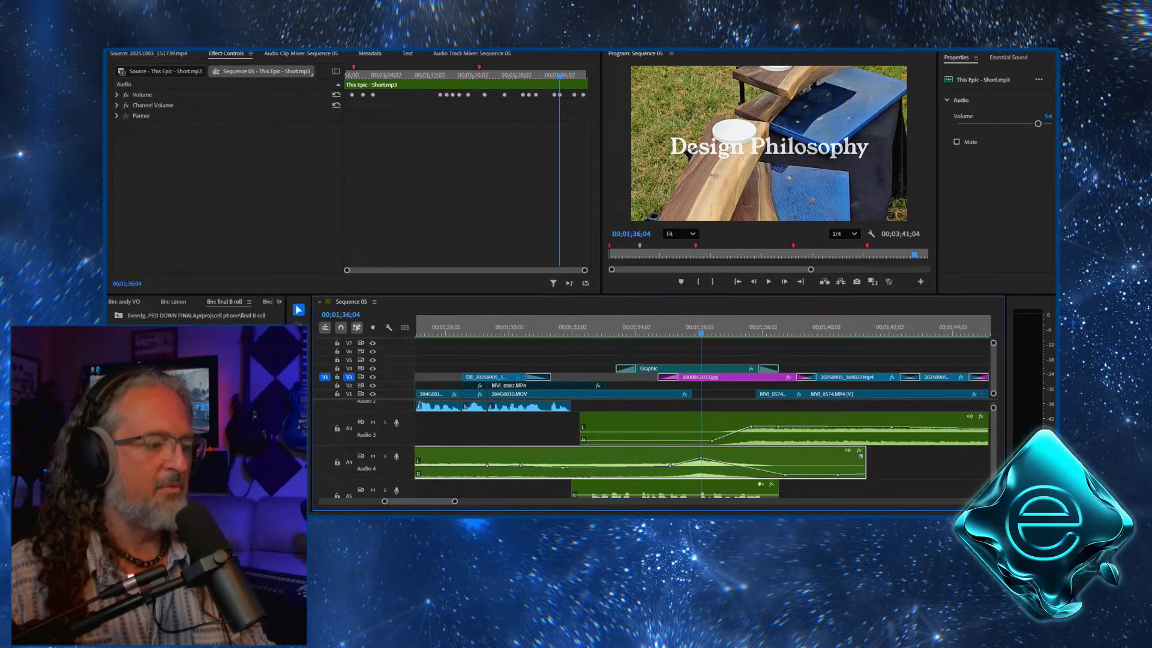
left_click(607, 327)
key("space")
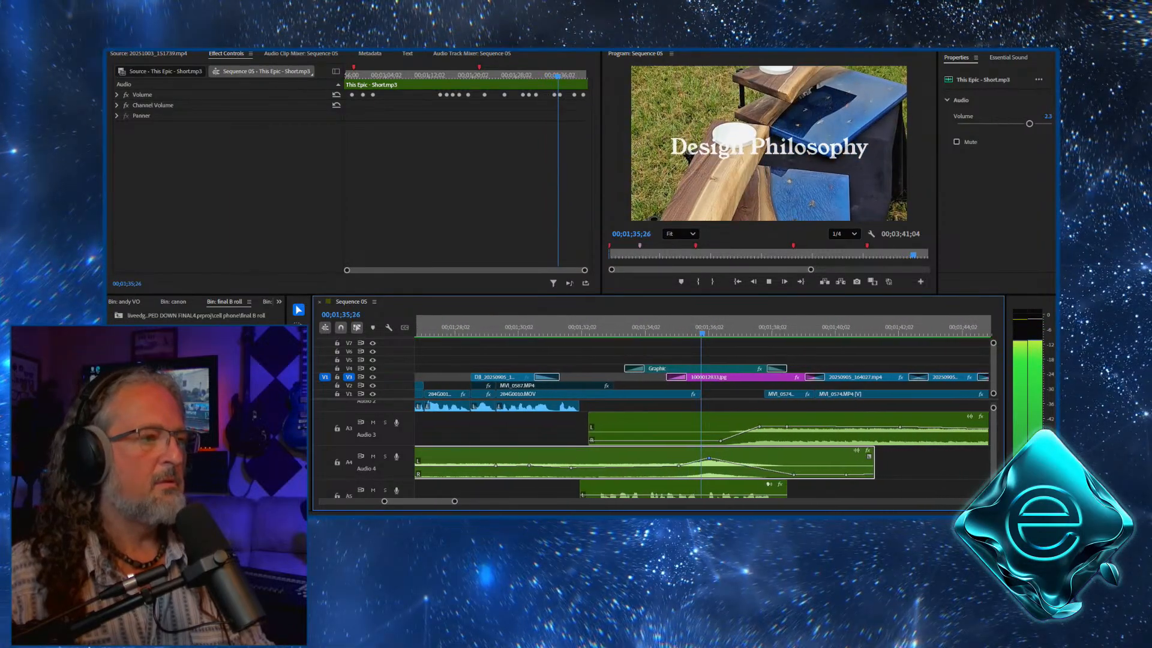
key("space")
Shift the Design Philosophy title graphic about two seconds later, keep its fade-in at 20 frames, and replay it through its fade-out
left_click_drag(690, 369, 762, 368)
left_click(658, 327)
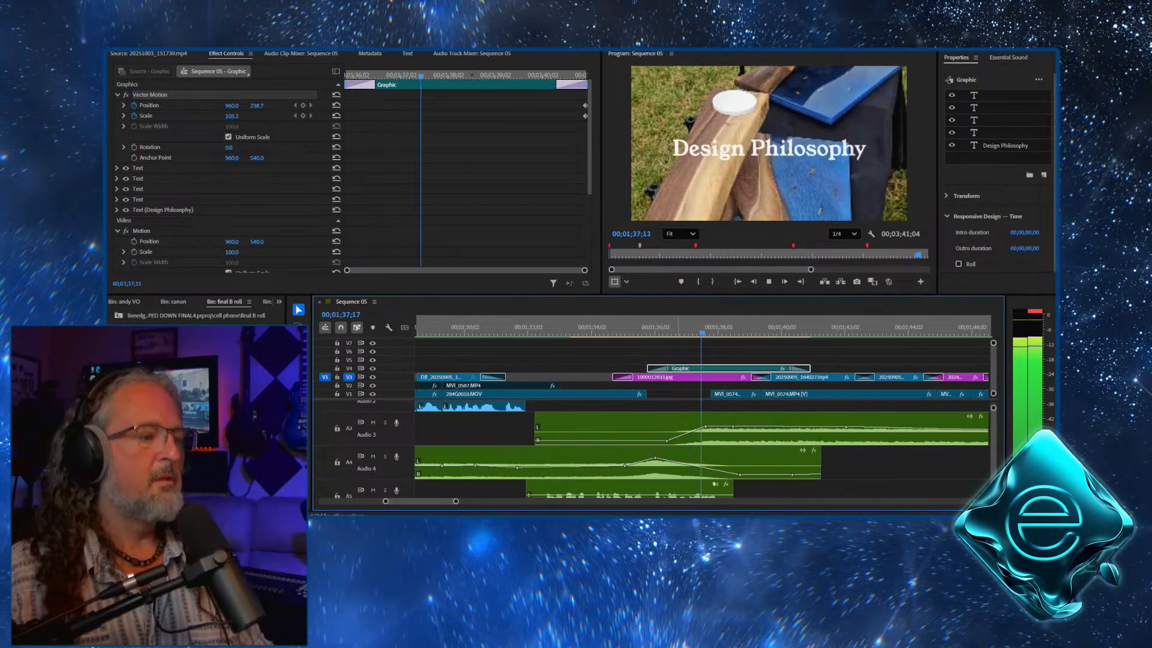
key("space")
double_click(657, 368)
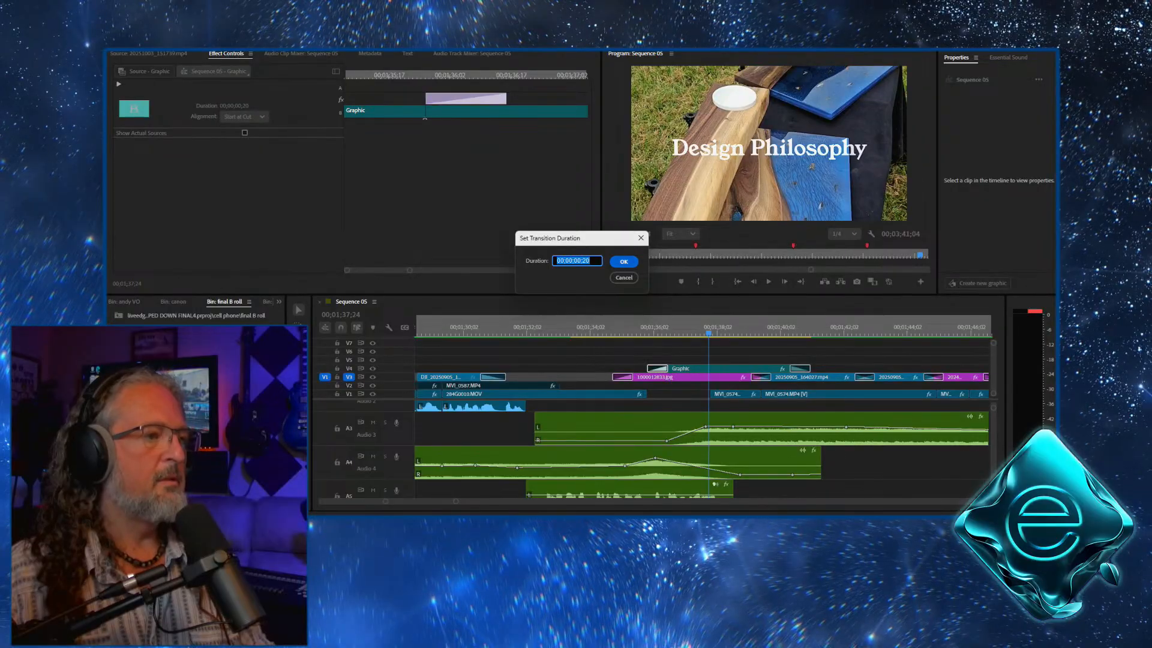
key("Return")
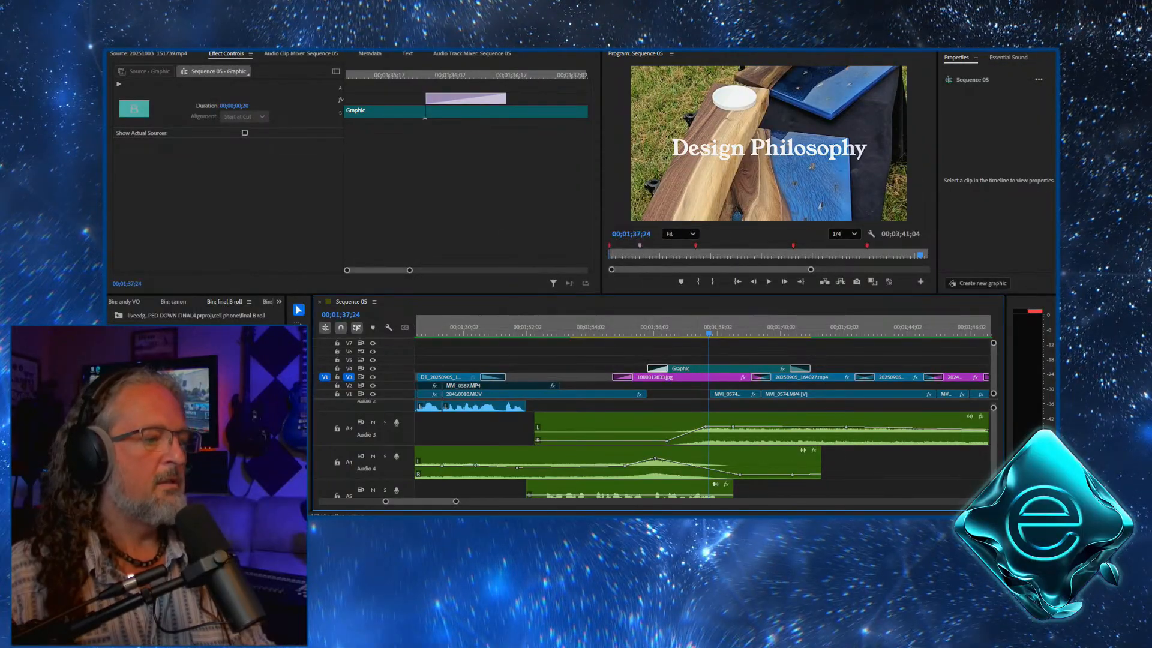
key("Up")
key("space")
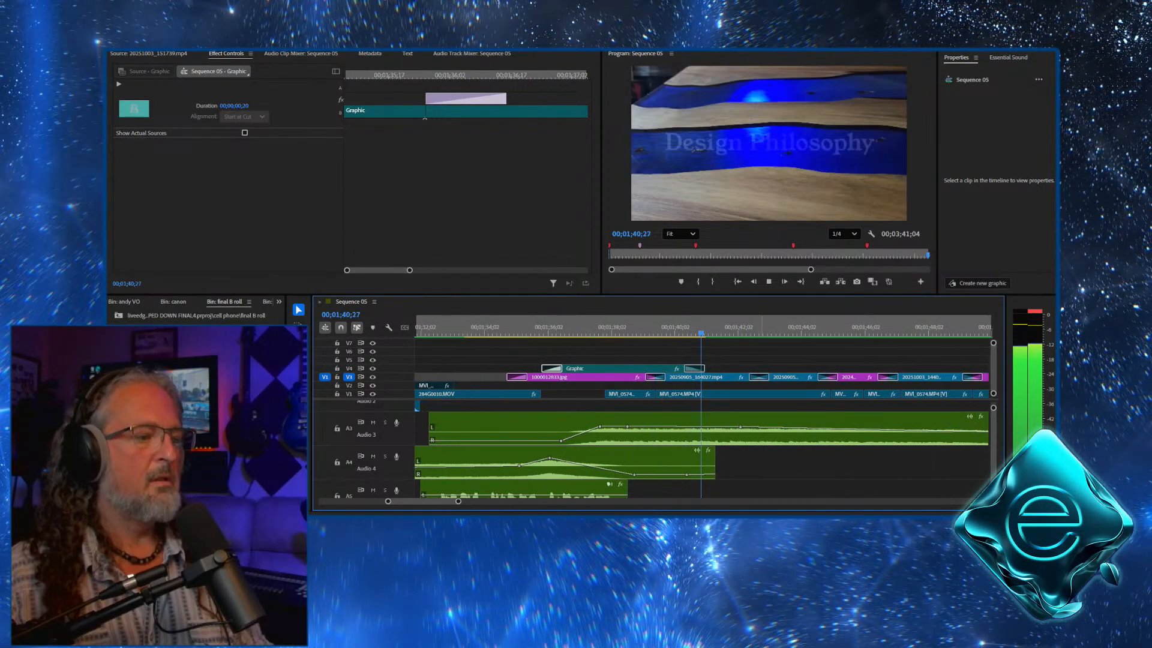
key("space")
Review the B-roll following the Design Philosophy title up to 00;01;48;08, examining the blue resin clip 20250905_164027.mp4 and its neighbouring shots
left_click(574, 328)
key("space")
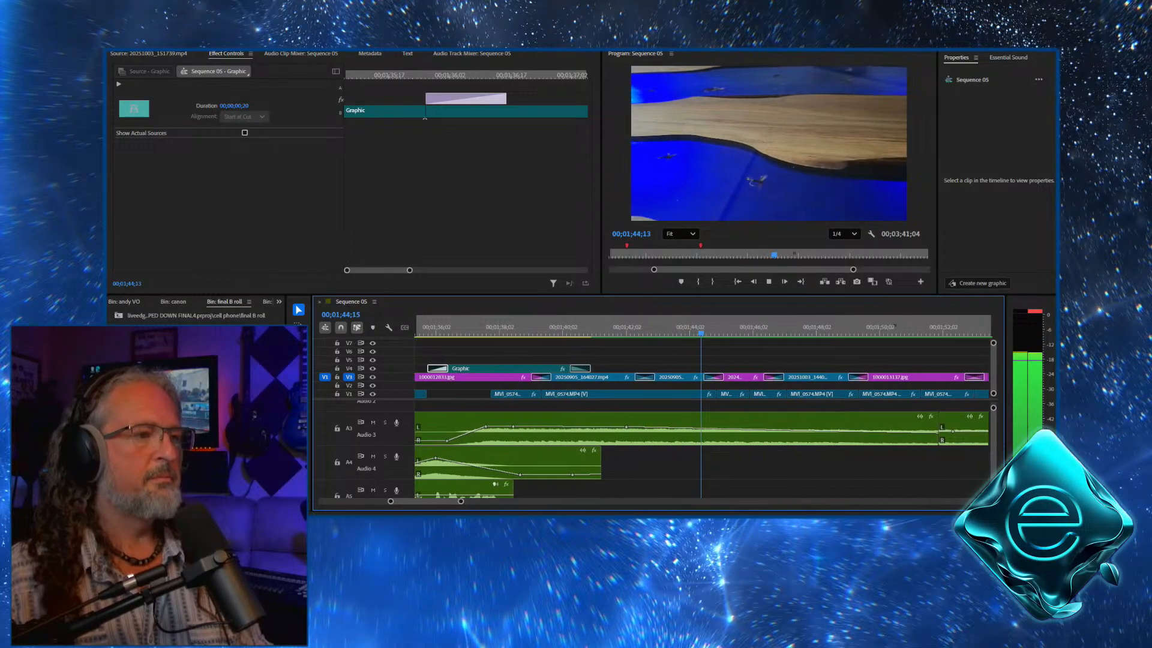
key("space")
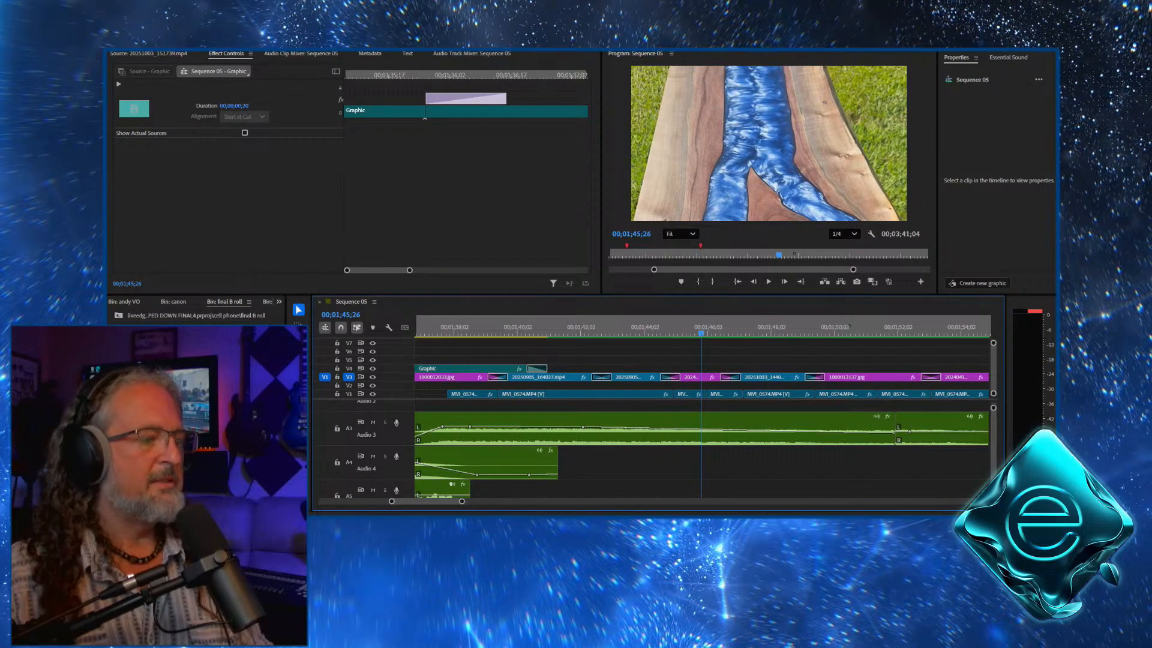
left_click(641, 327)
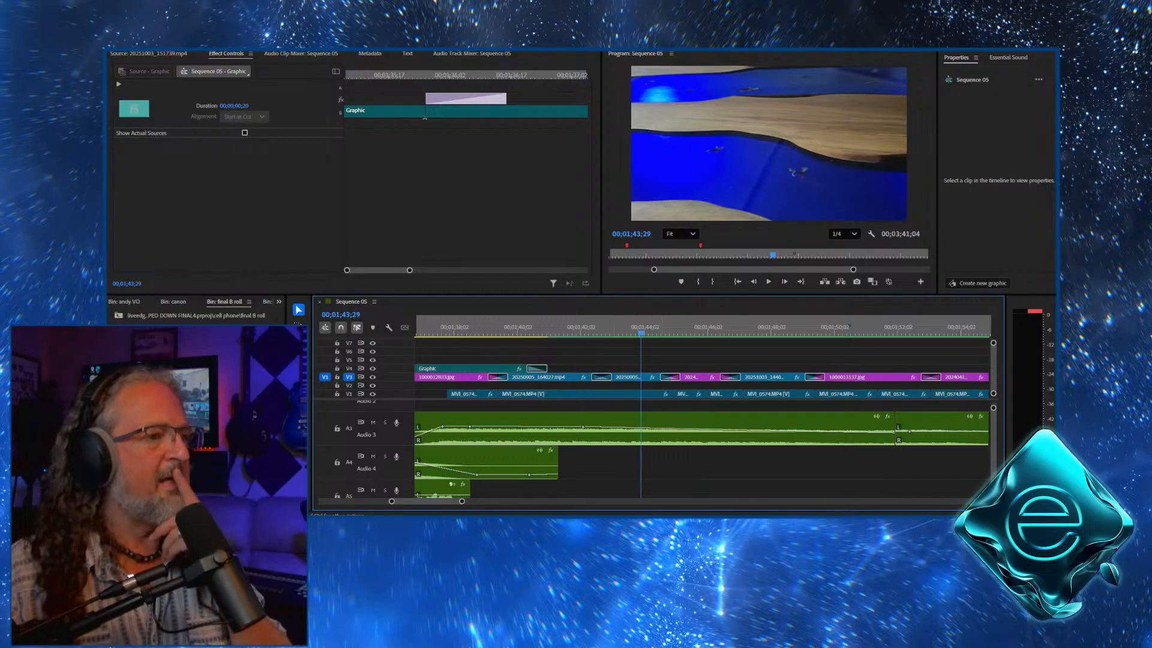
left_click(628, 377)
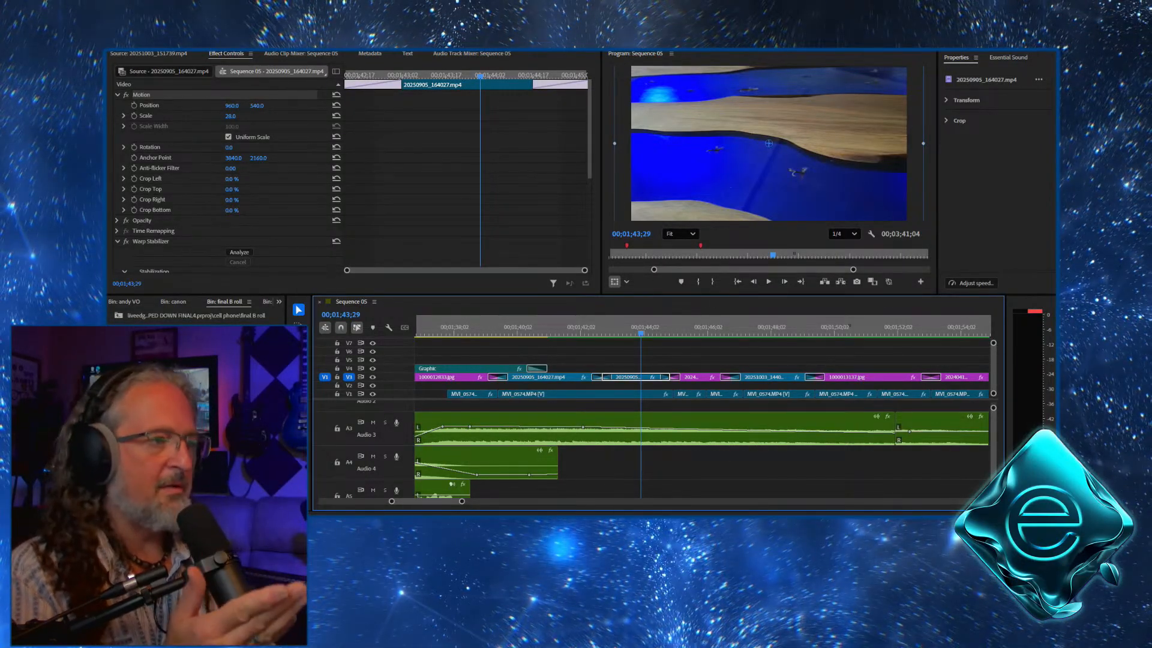
key("Up")
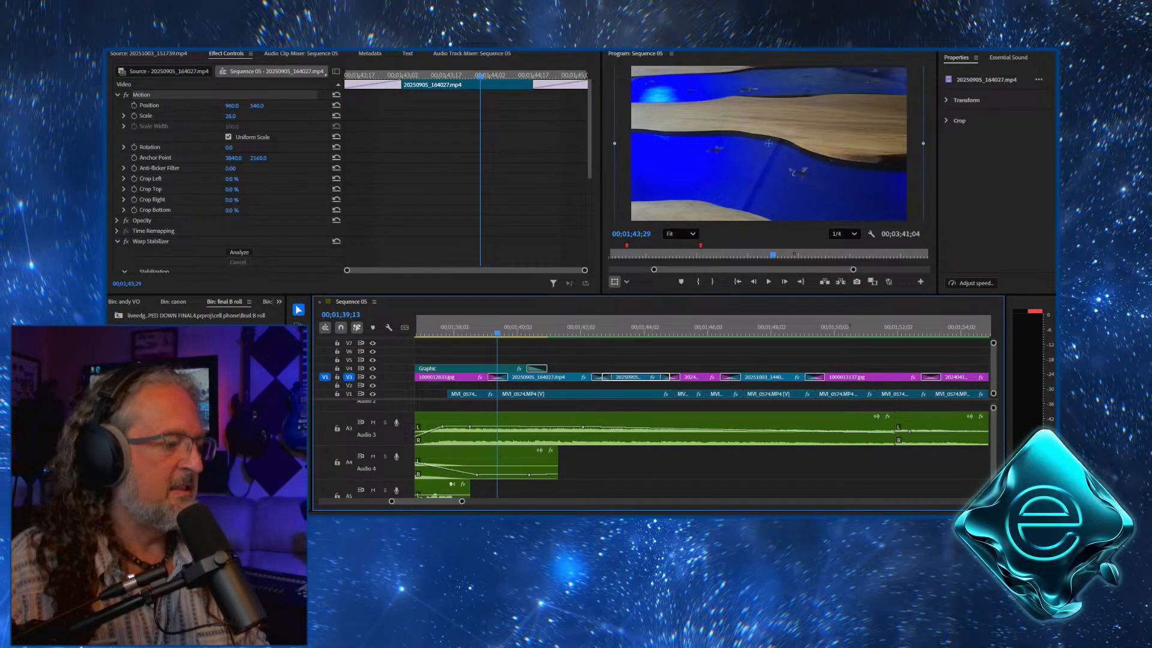
left_click_drag(497, 333, 484, 333)
left_click(768, 282)
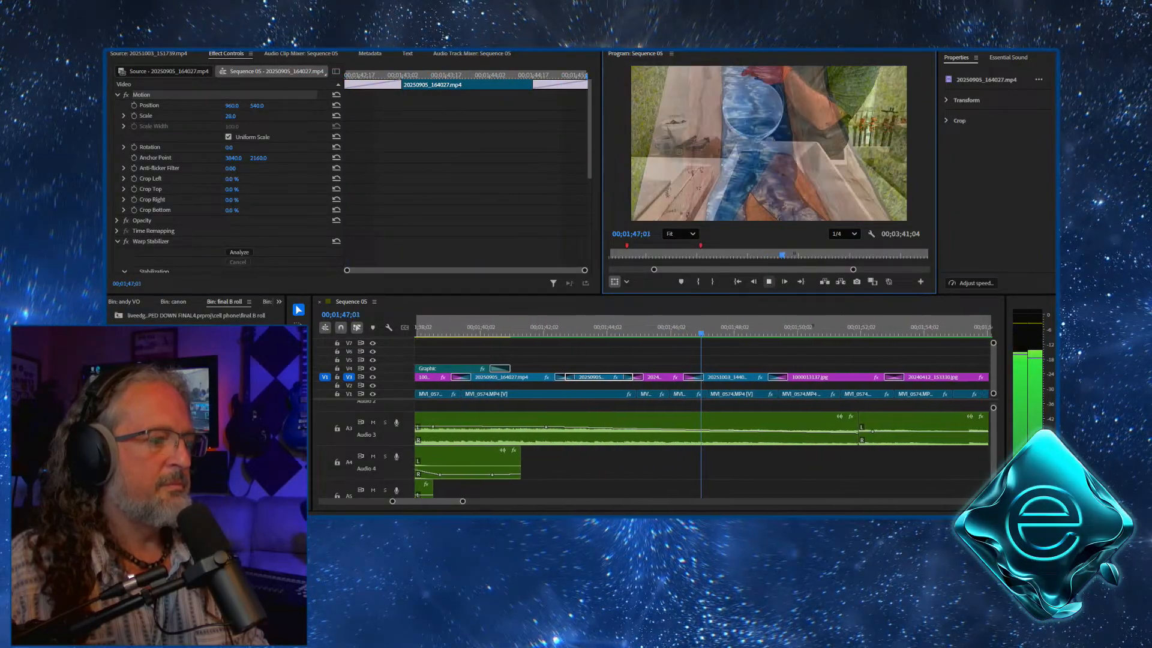
key("space")
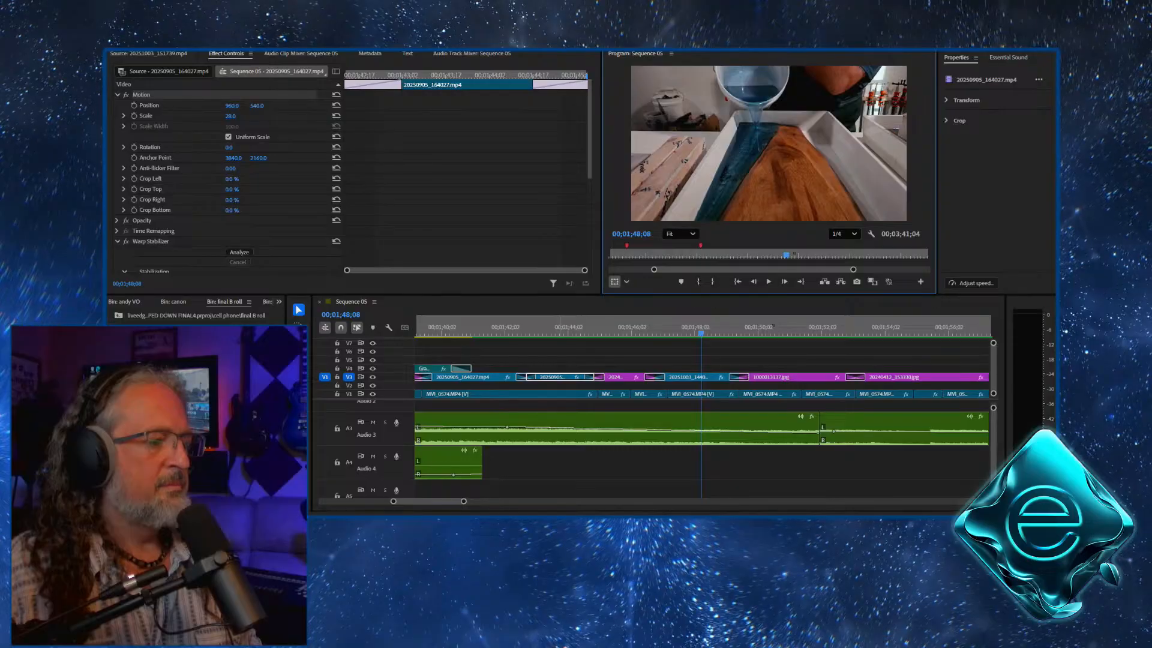
Add a red sequence marker at 00;01;43;24 over the blue resin clip
left_click(559, 327)
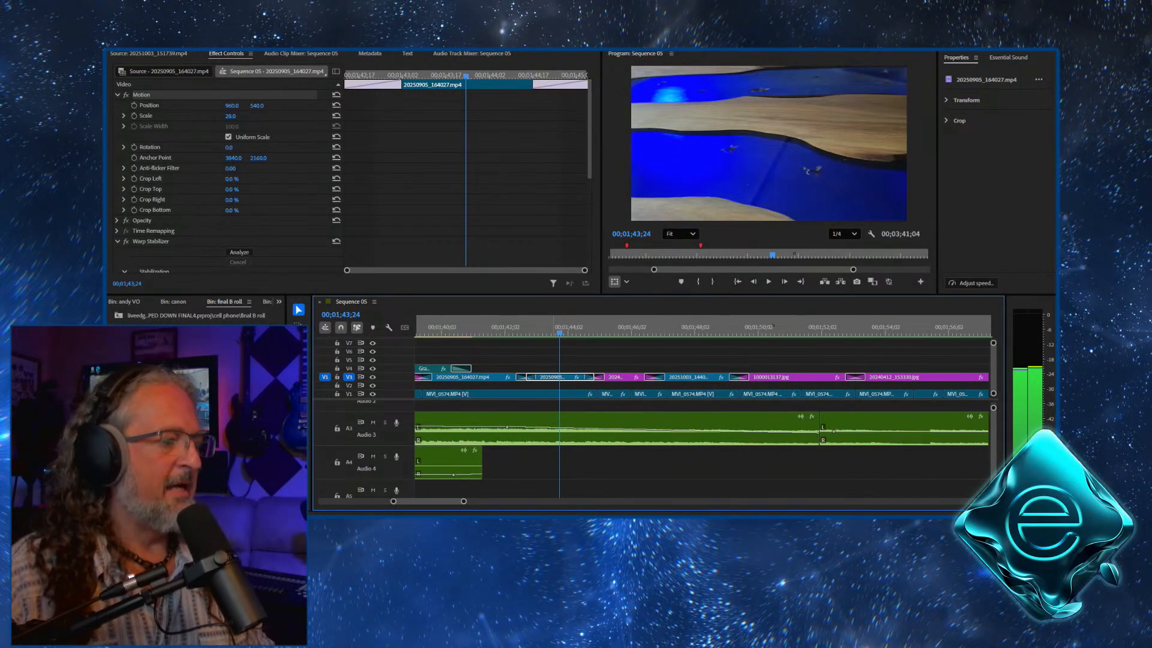
right_click(559, 327)
left_click(593, 200)
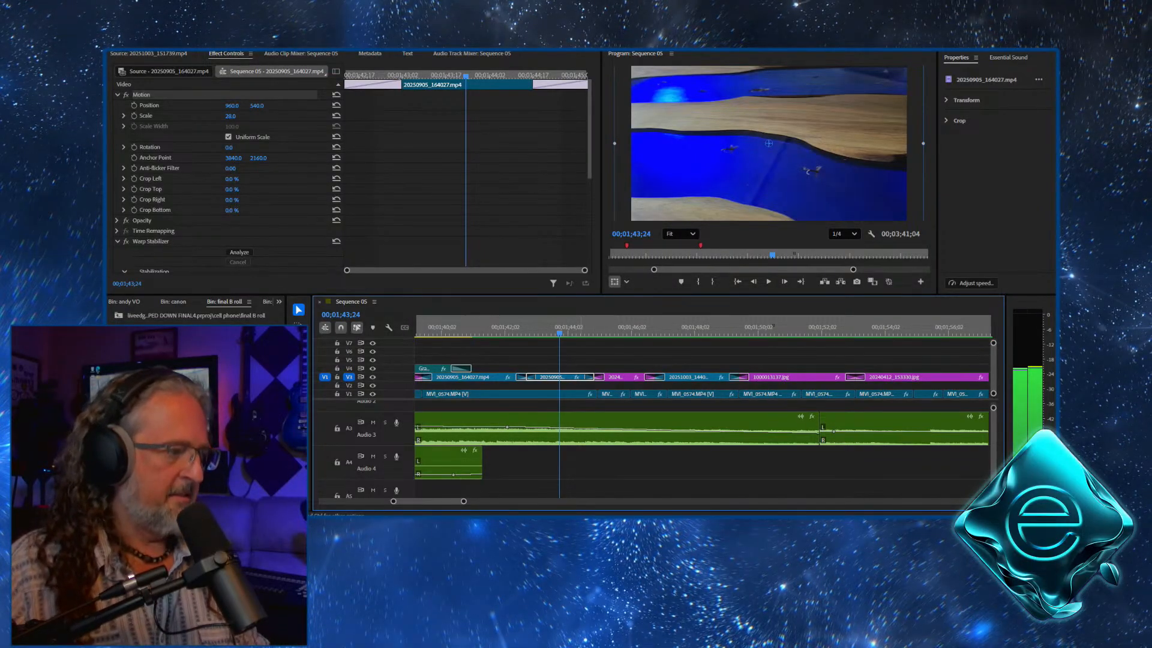
left_click(577, 351)
right_click(559, 327)
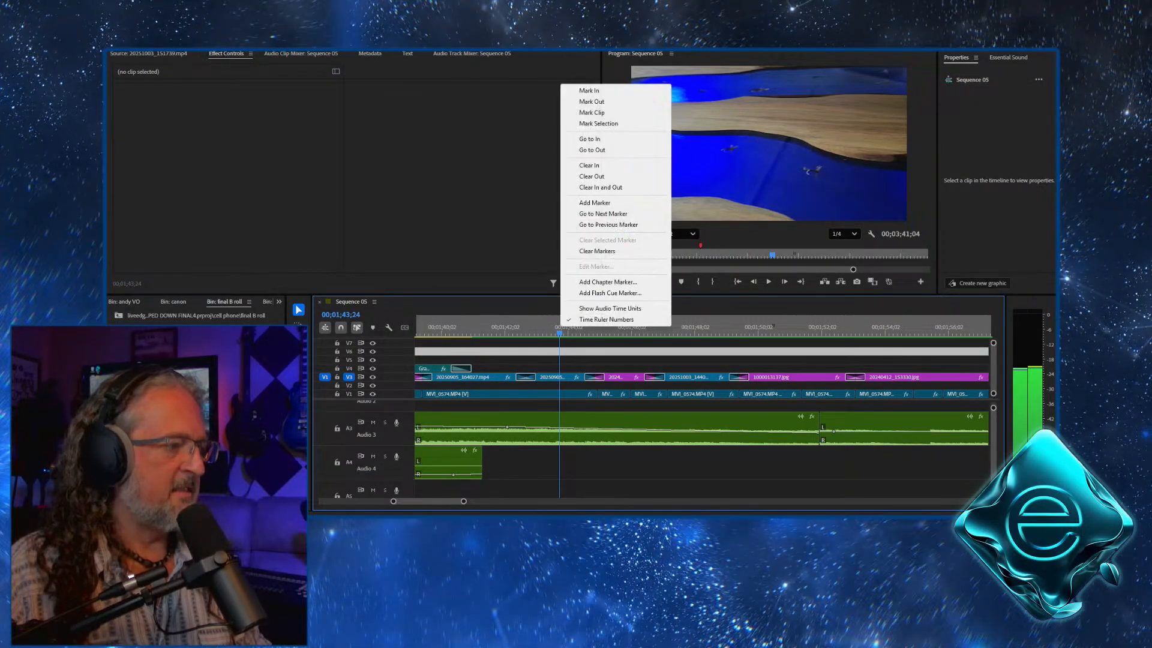
left_click(594, 203)
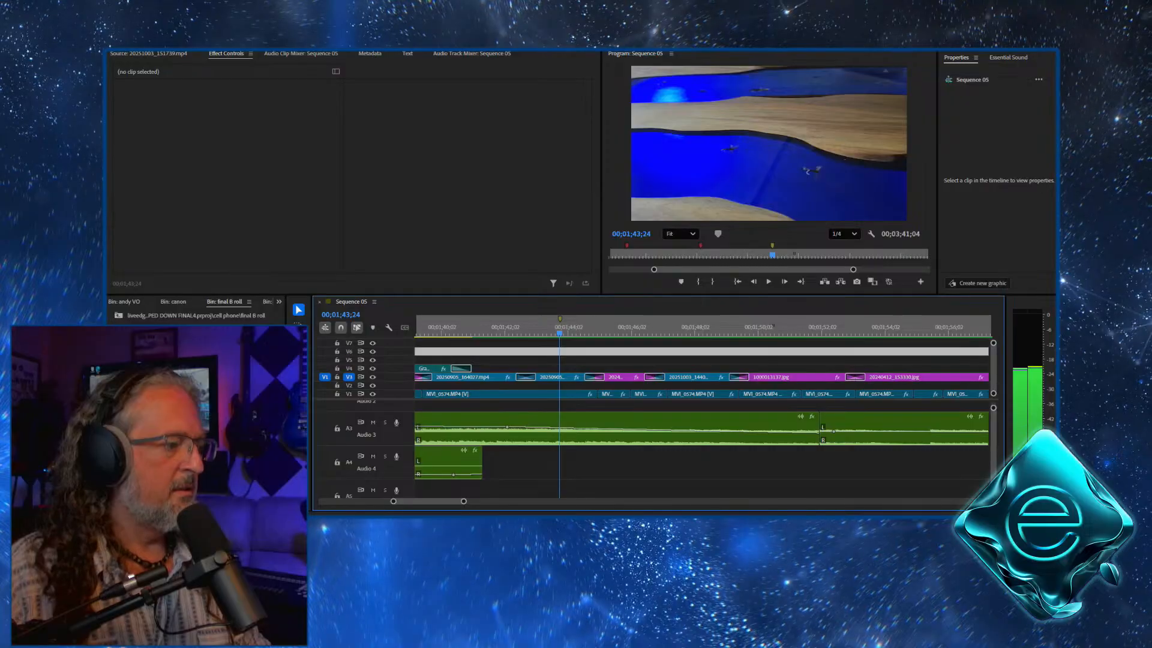
double_click(560, 330)
left_click(543, 203)
key("Return")
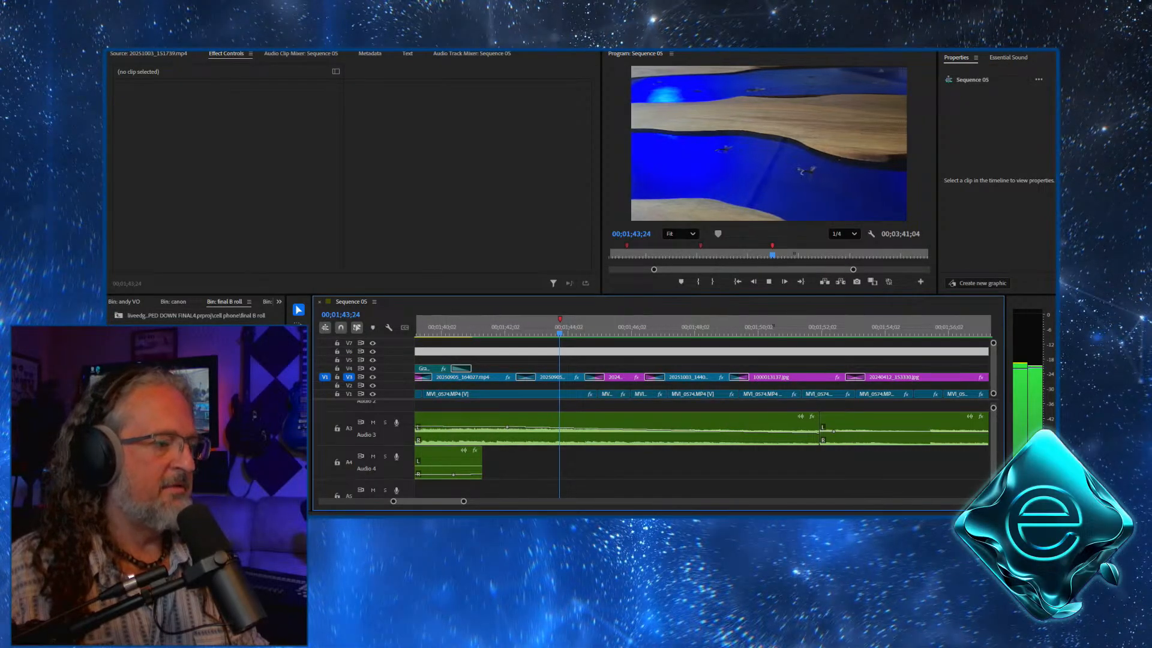
Play the B-roll on to 00;02;07;16, and replay the river table image 20250612_175011.jpg from 00;02;05;10 to 00;02;06;08
key("space")
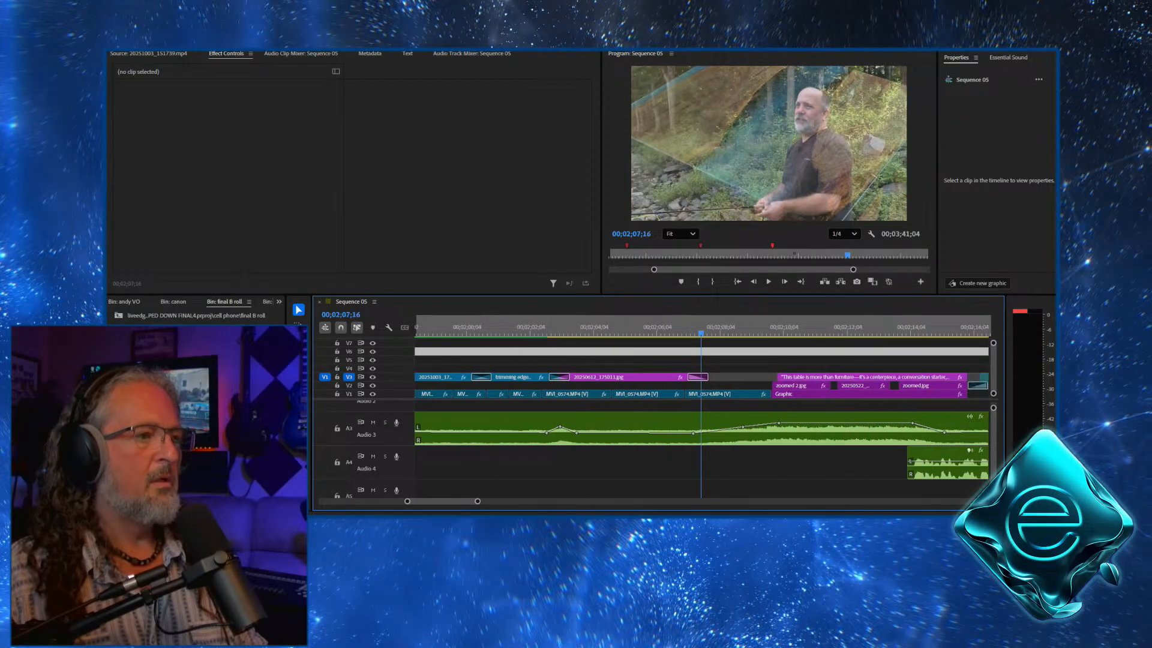
left_click_drag(685, 324, 632, 324)
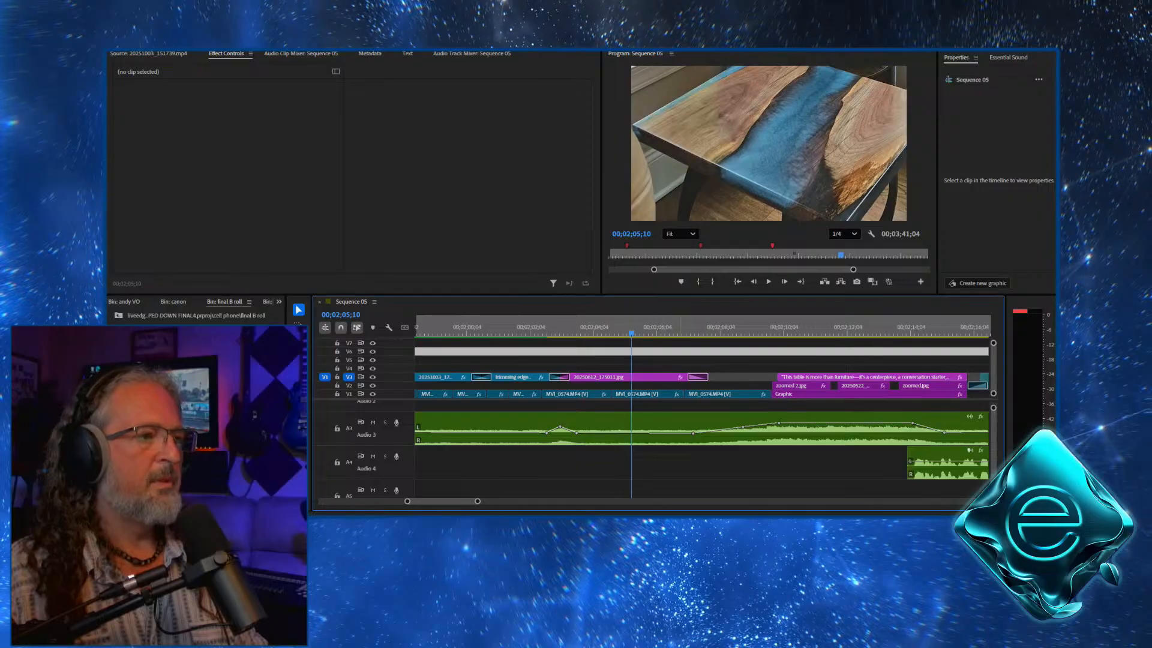
key("space")
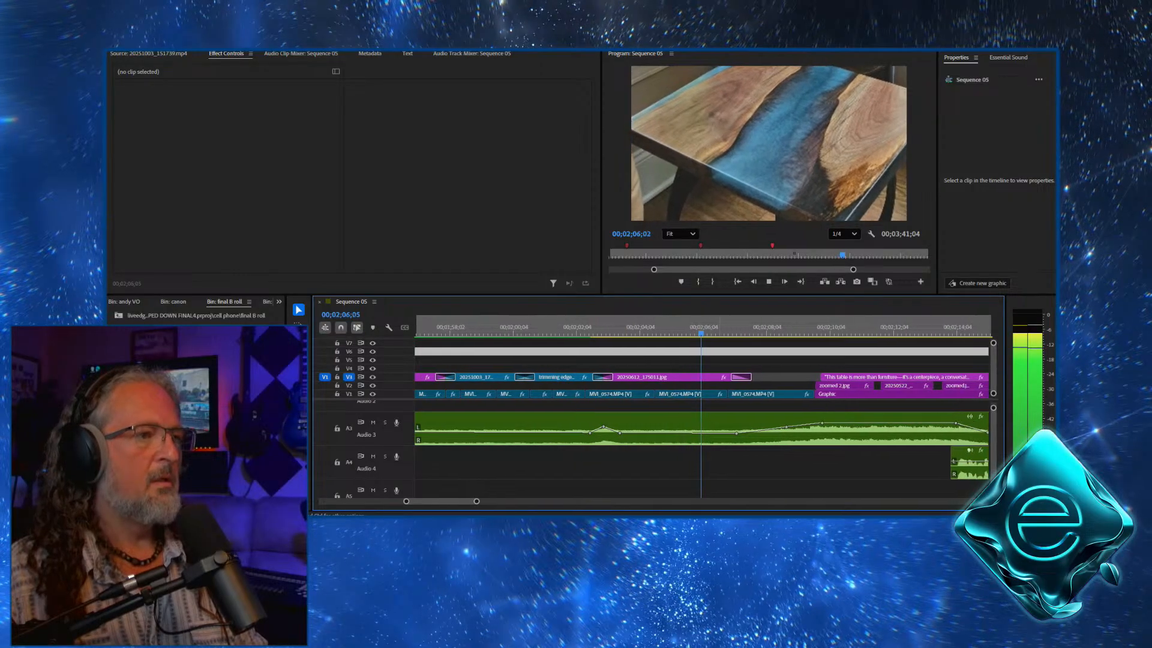
key("space")
Try scaling the river table image to 72.8 and setting its vertical position to 96.3 at 00;02;06;08, and undo the changes
key("d")
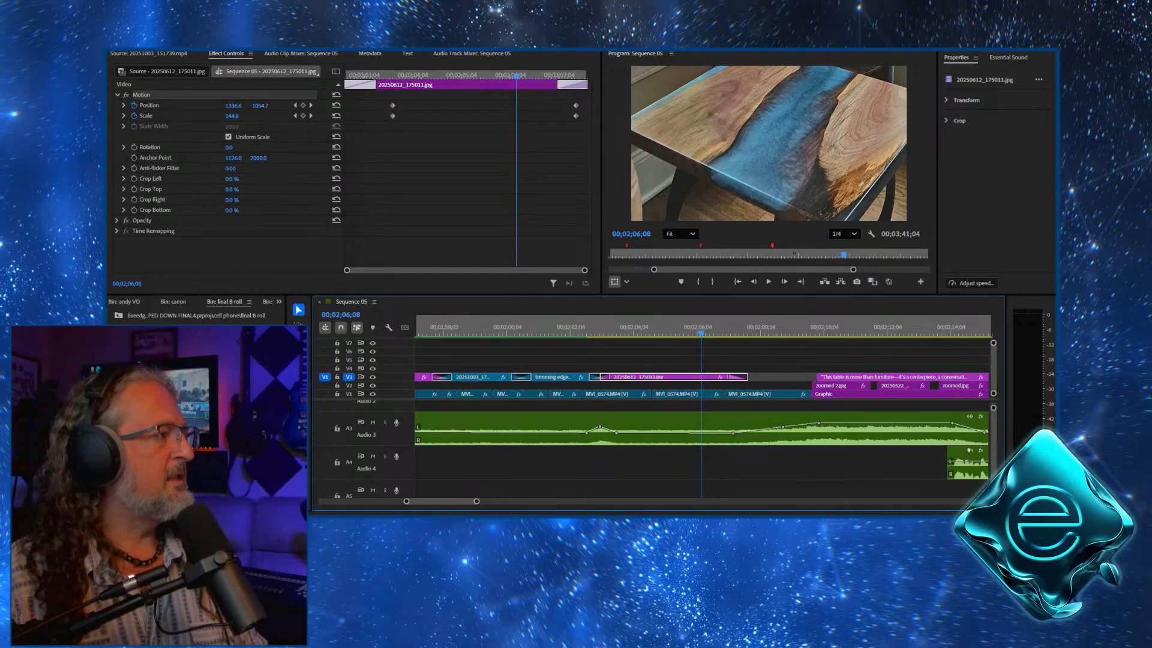
left_click_drag(231, 115, 188, 116)
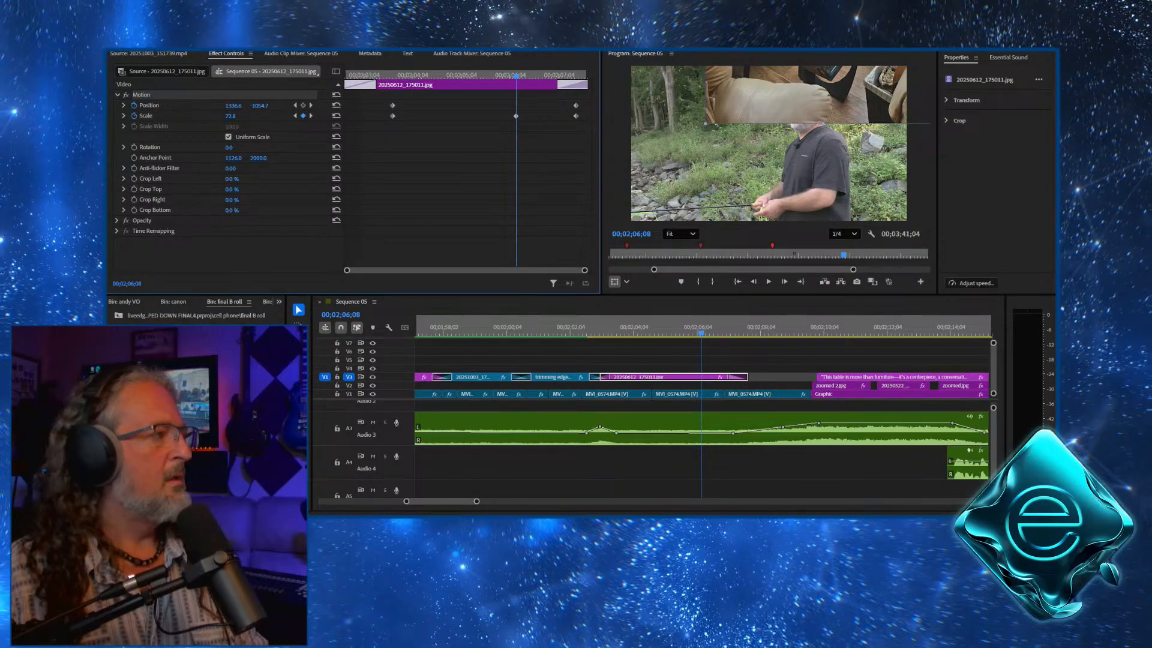
left_click_drag(255, 106, 324, 106)
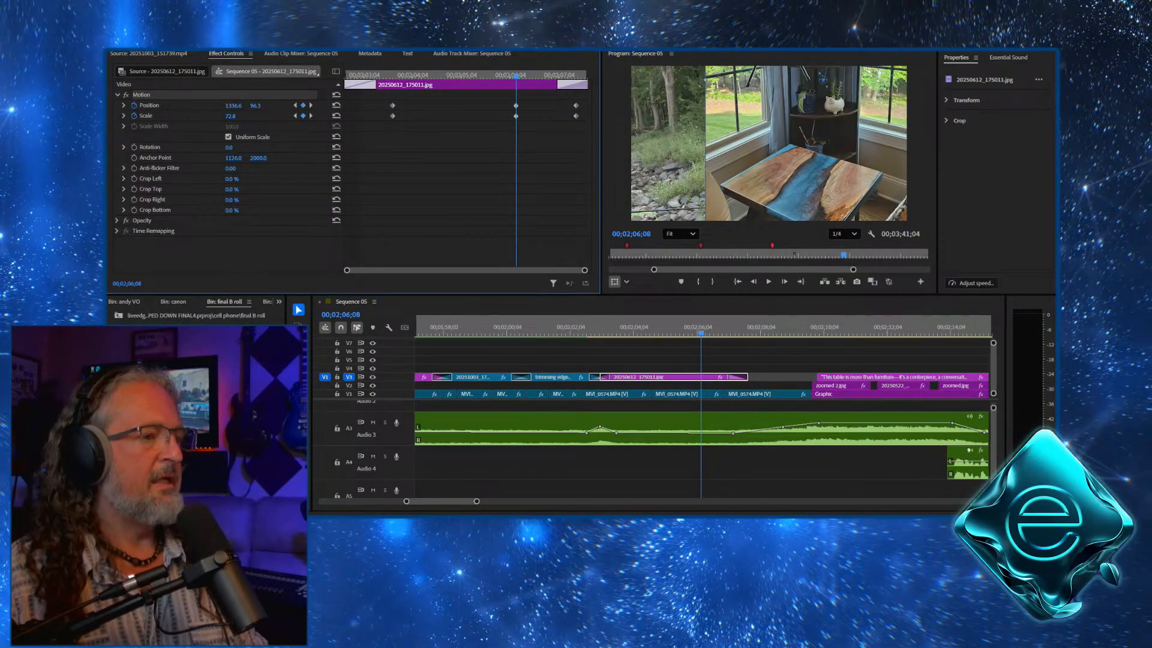
key("ctrl+z")
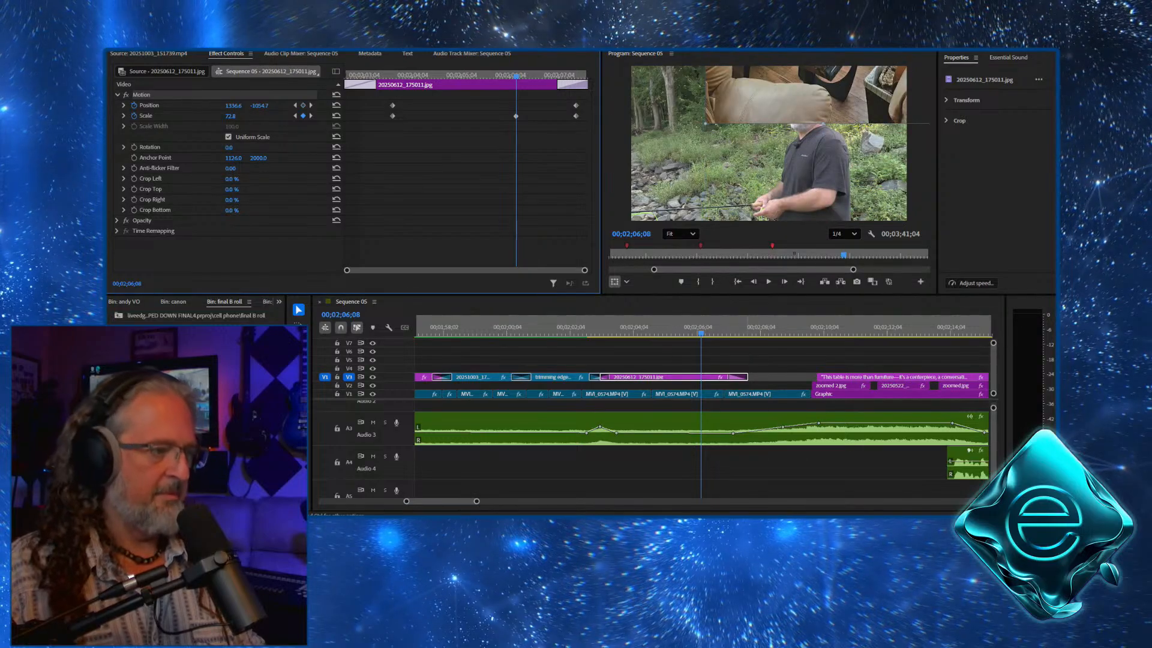
left_click(677, 327)
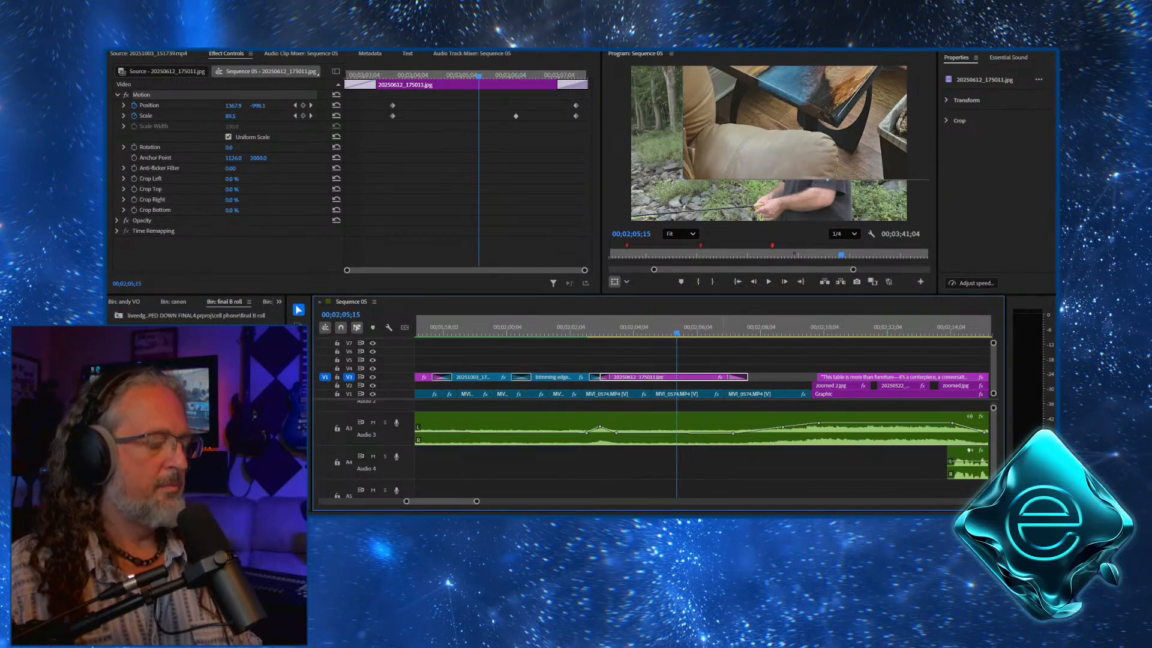
key("ctrl+z")
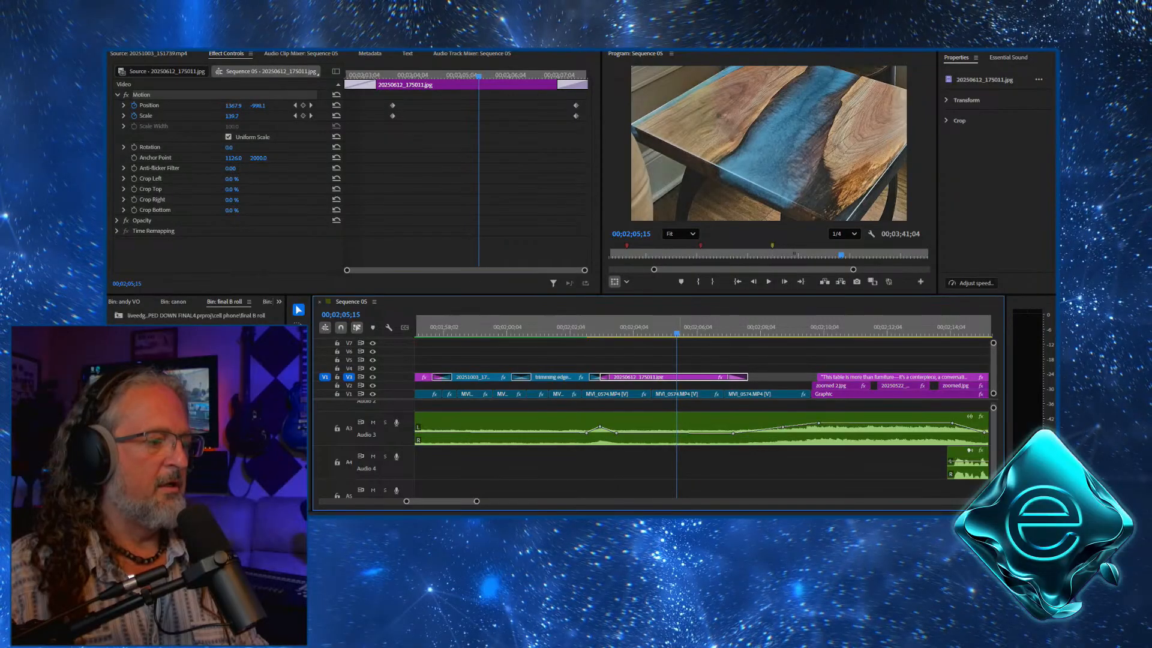
Add a red sequence marker at 00;02;05;15 over the river table image, and return to 00;02;03;14
left_click(694, 351)
right_click(679, 324)
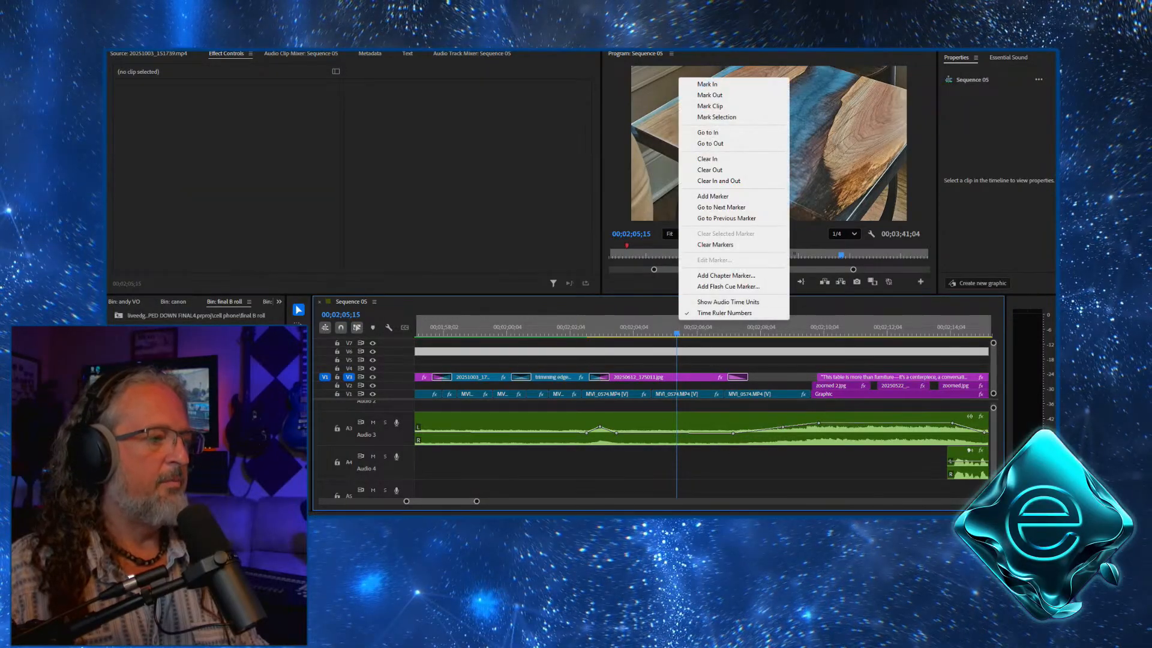
left_click(713, 196)
double_click(677, 319)
left_click(543, 202)
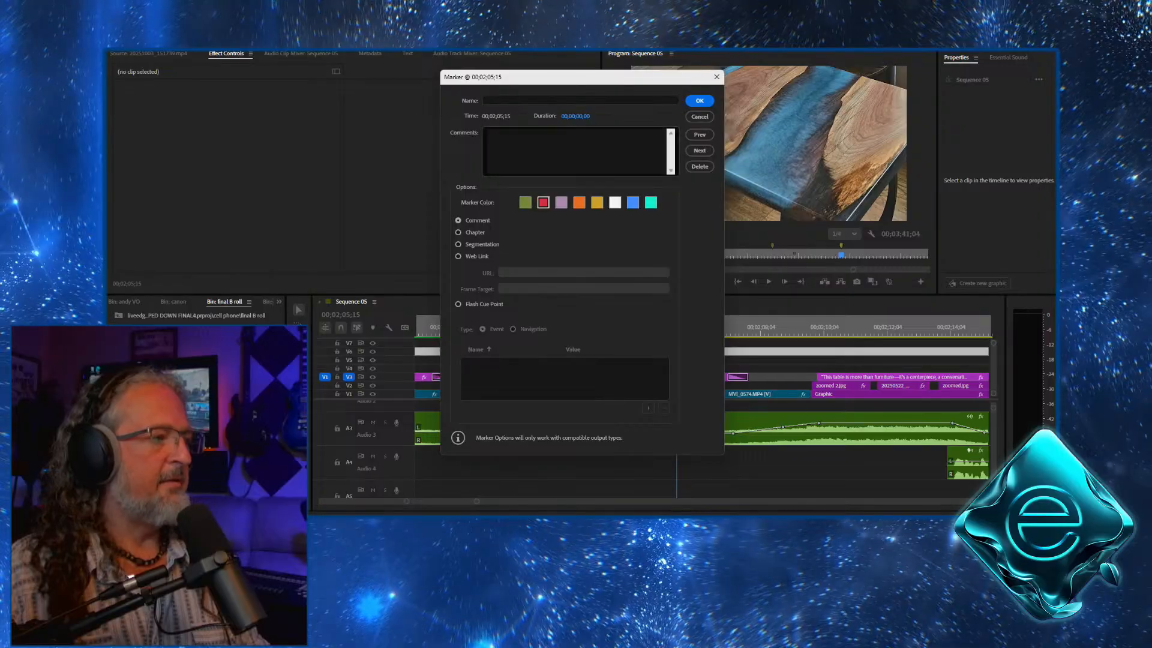
key("Return")
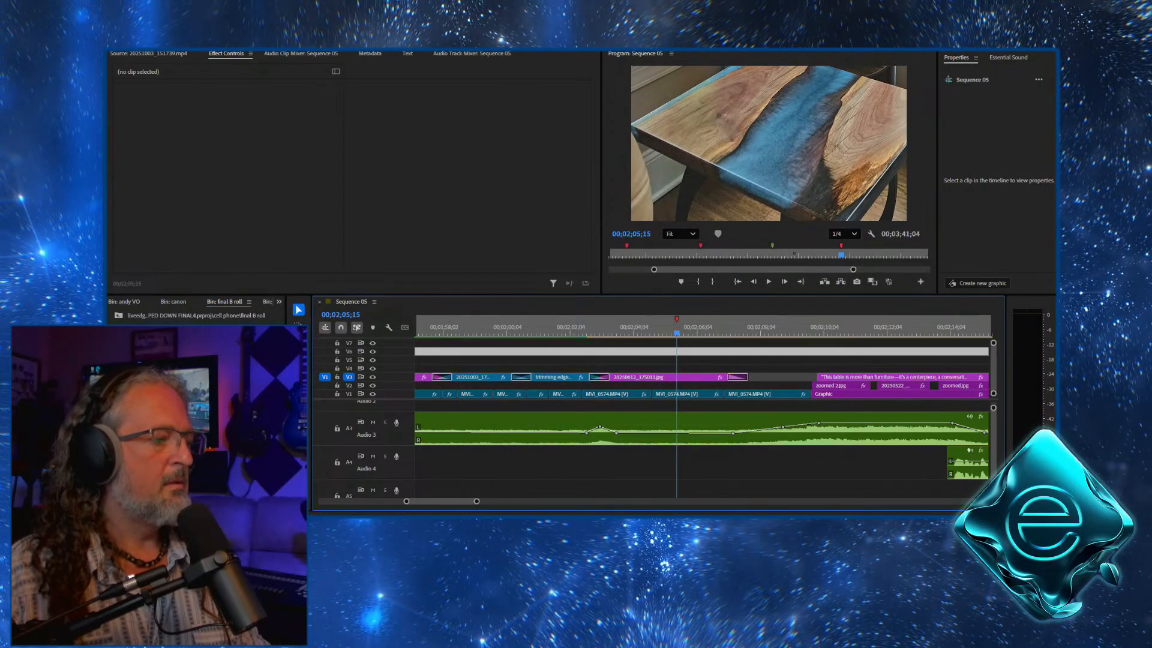
left_click_drag(576, 327, 612, 326)
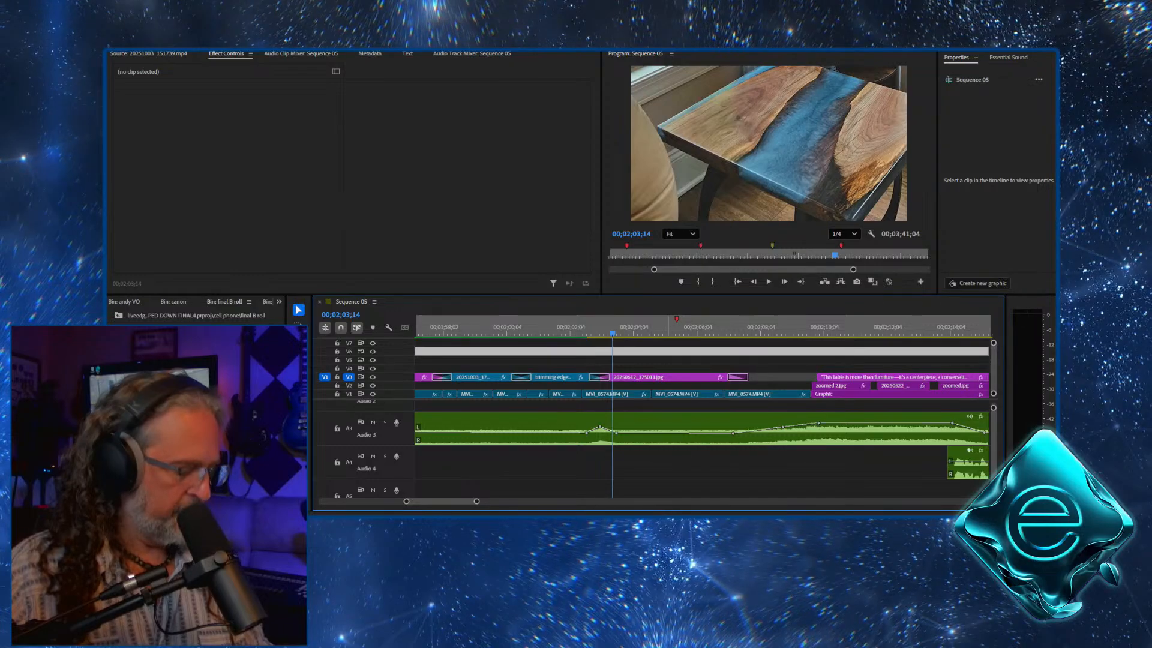
Review the interview's transition into the testimonial from 00;02;02;19, and replay it from 00;02;05;03 to 00;02;11;06
left_click(586, 327)
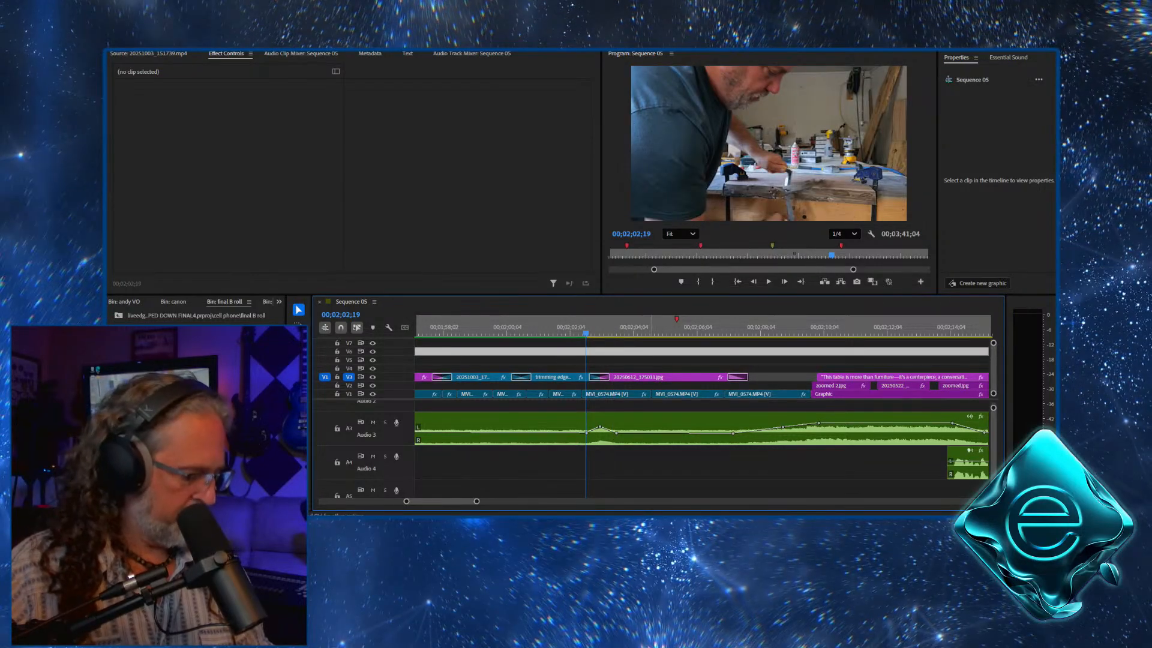
left_click(769, 282)
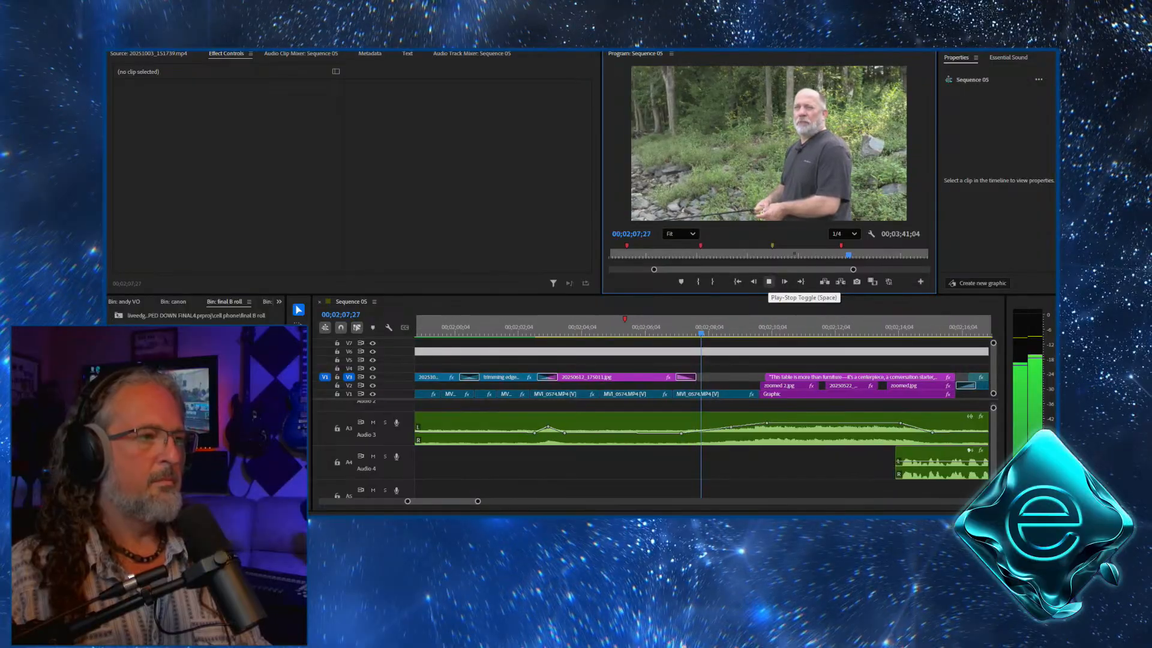
key("space")
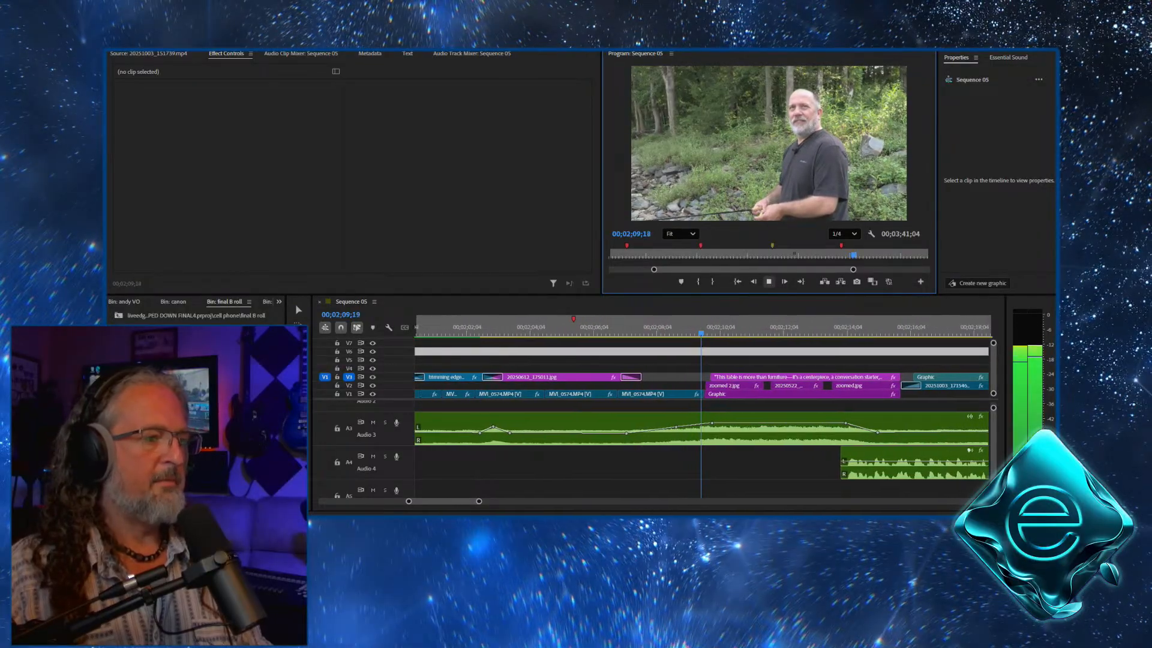
scroll(701, 450, "up", 3)
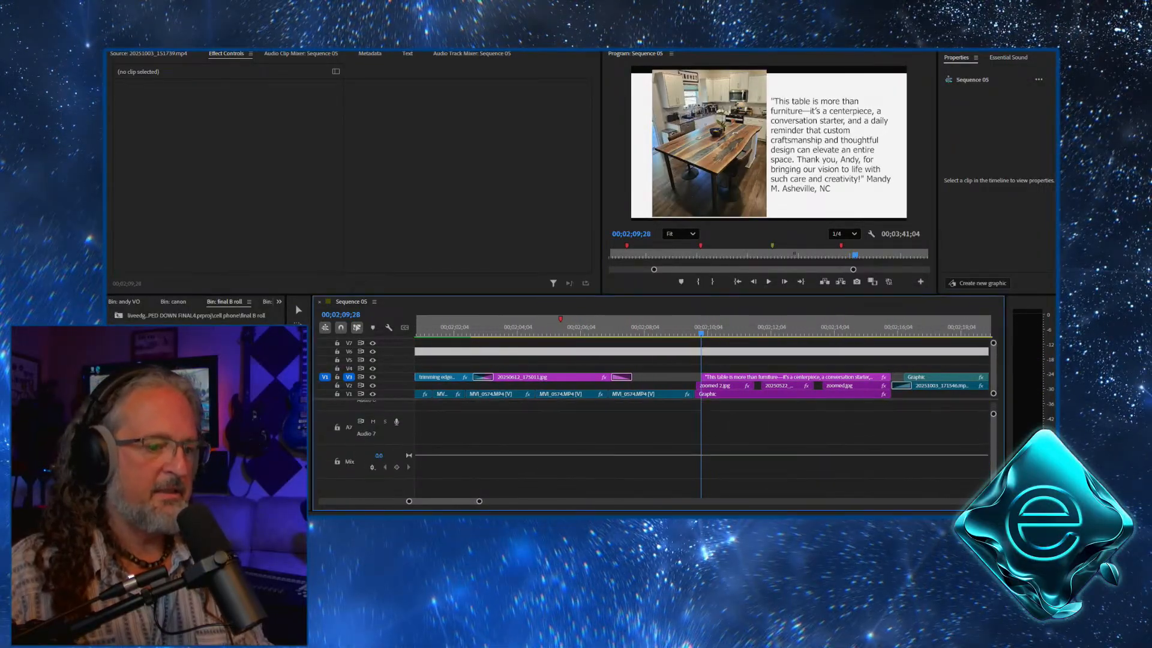
left_click(640, 327)
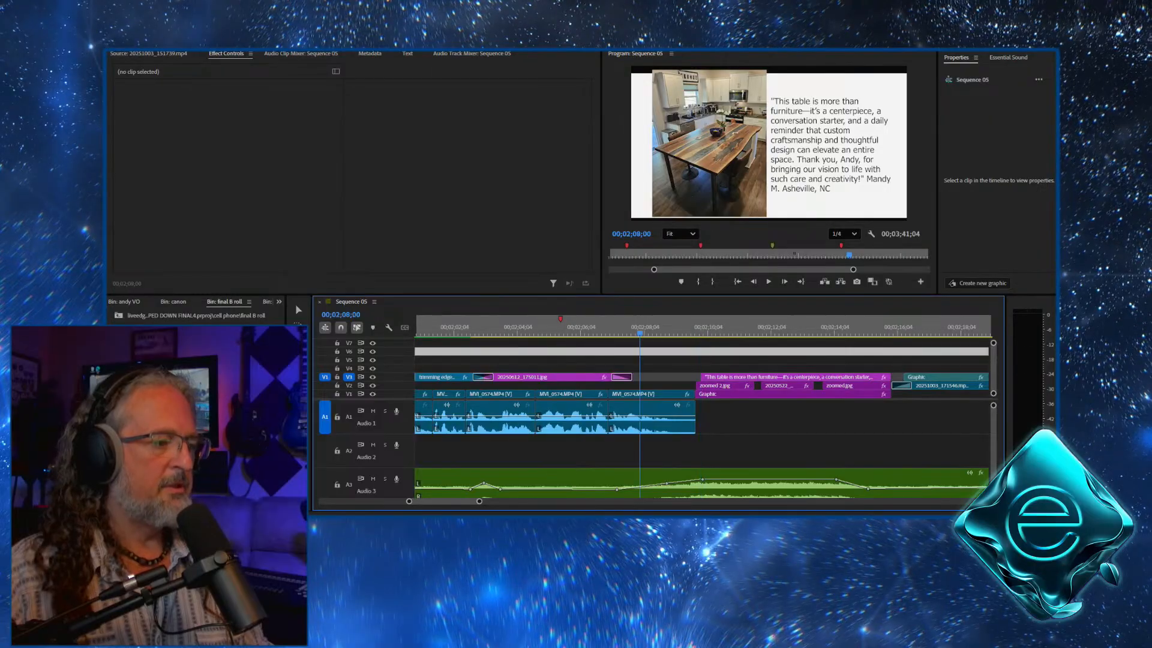
key("space")
left_click_drag(654, 330, 547, 330)
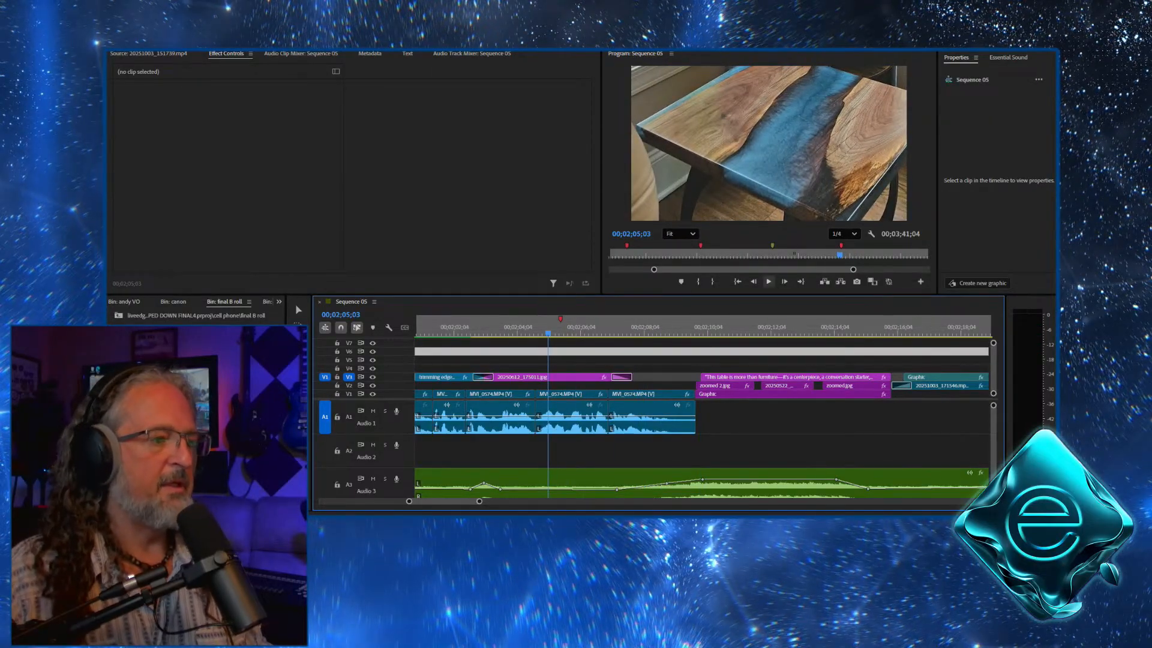
key("space")
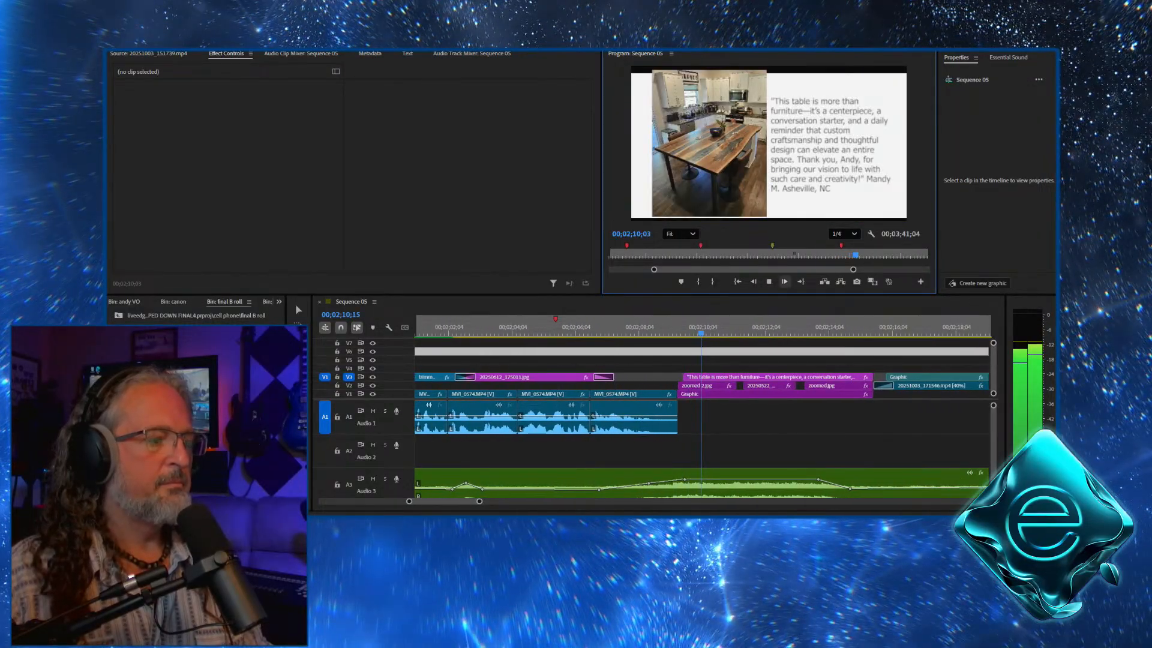
key("space")
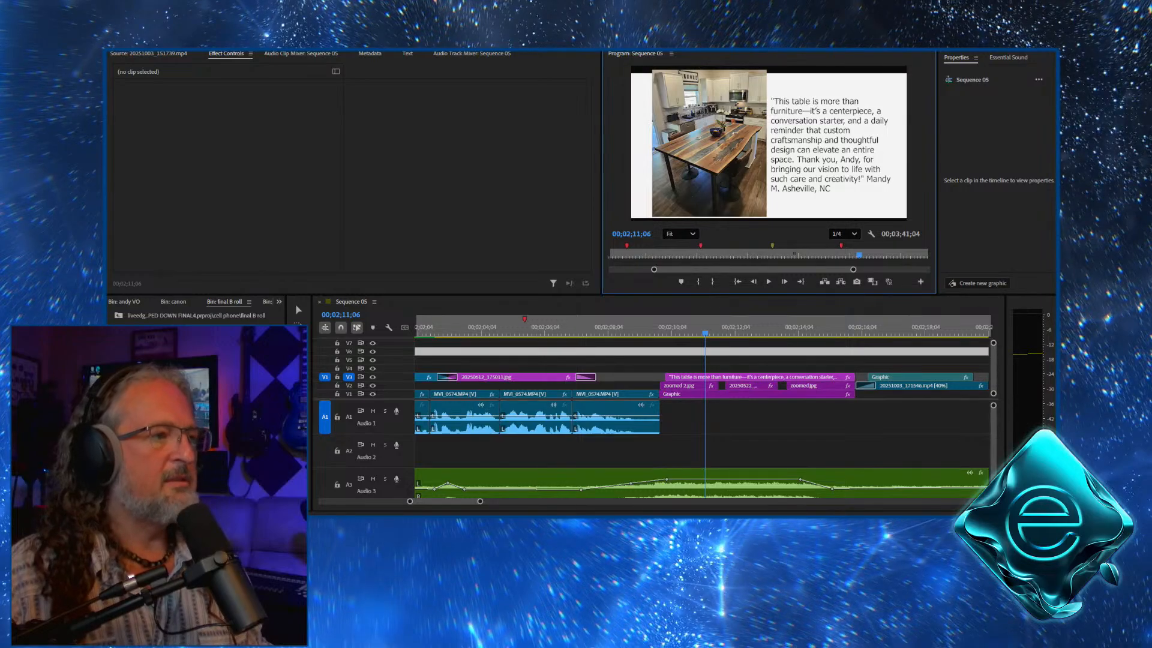
Move the Main (2-11).mp3 volume keyframe that ends the fade-down after the testimonial later, past the testimonial's end
left_click(298, 310)
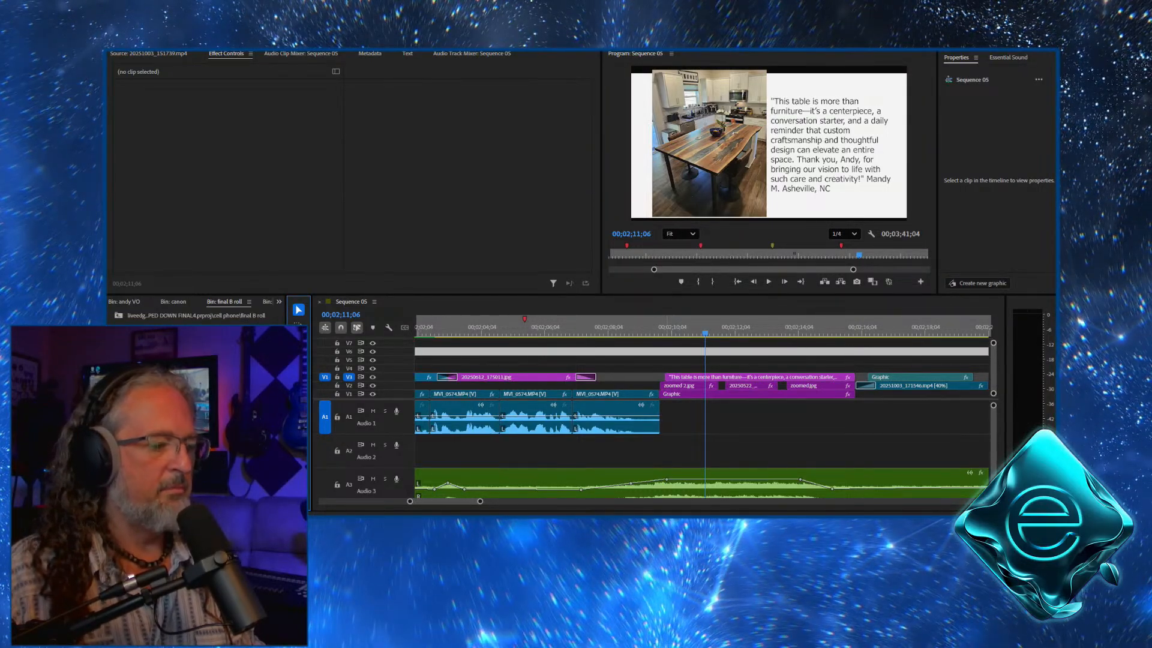
left_click(690, 488)
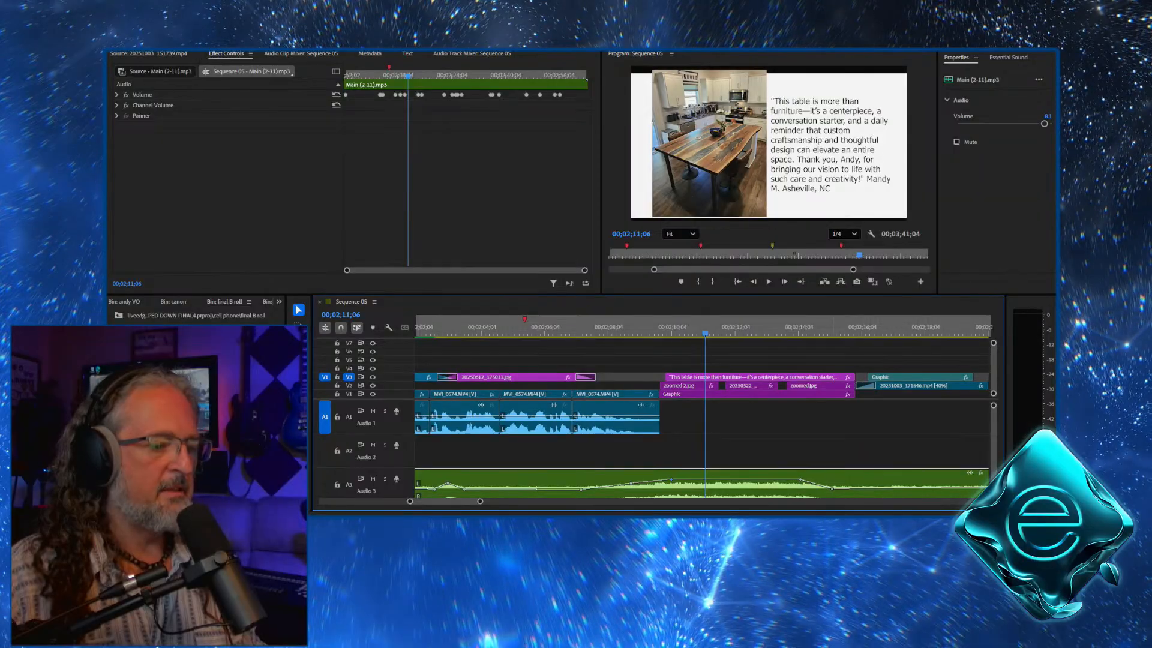
left_click_drag(832, 488, 875, 486)
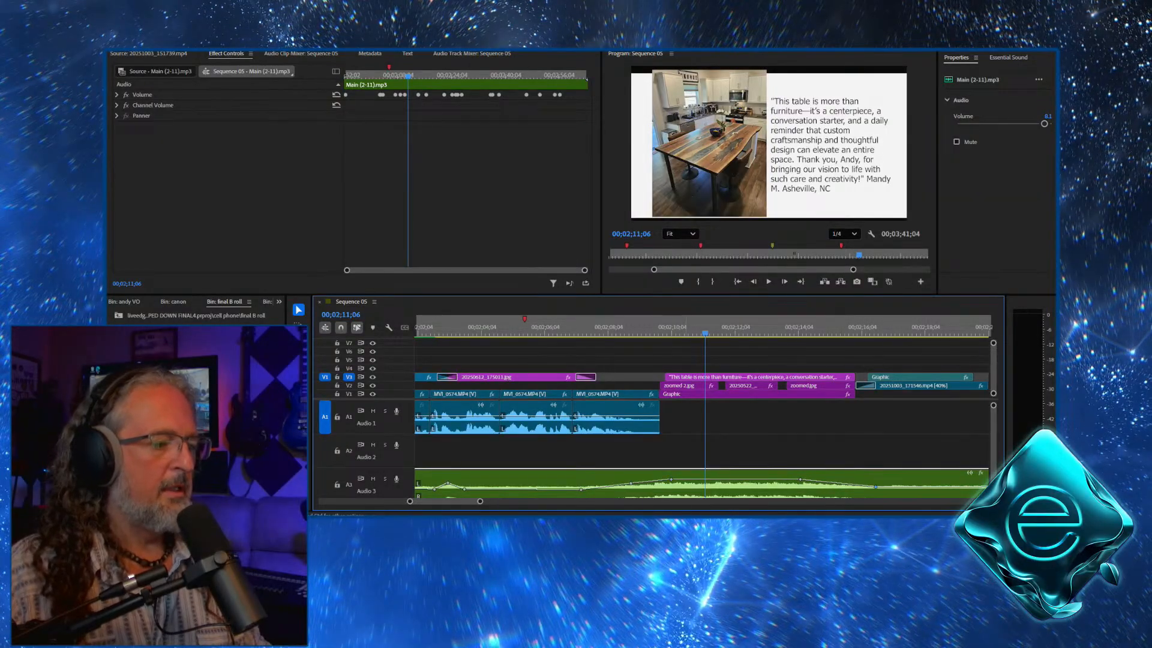
Move zoomed 2.jpg earlier to overlap the end of the interview clip, and give its start a 20-frame transition
left_click(685, 385)
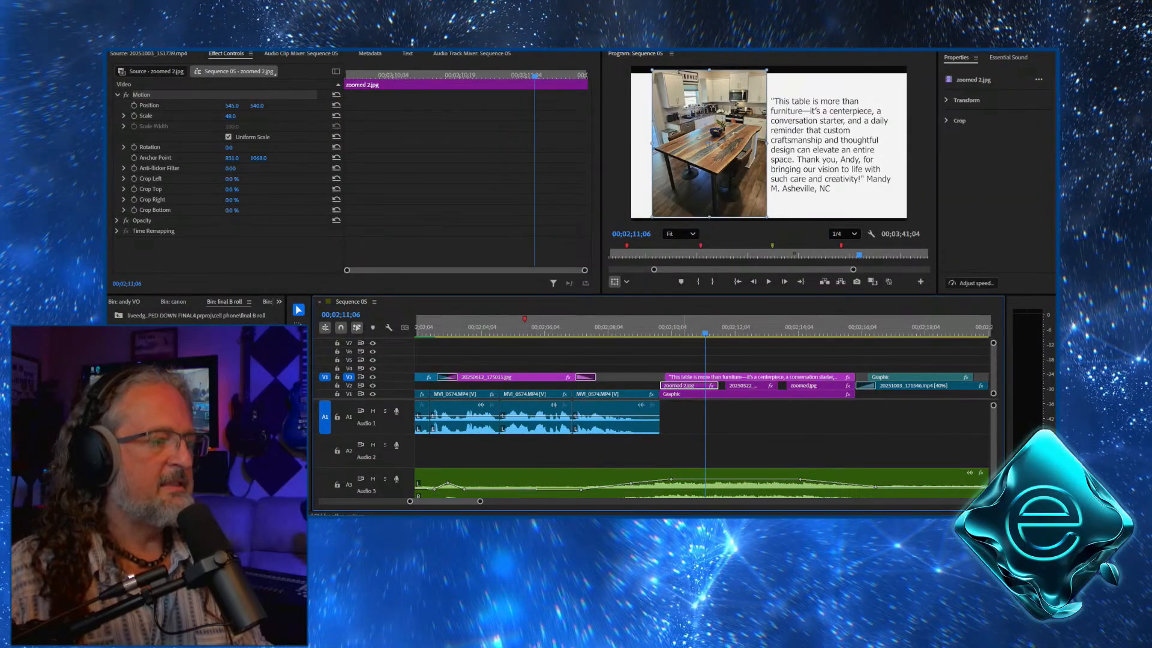
left_click_drag(685, 385, 658, 386)
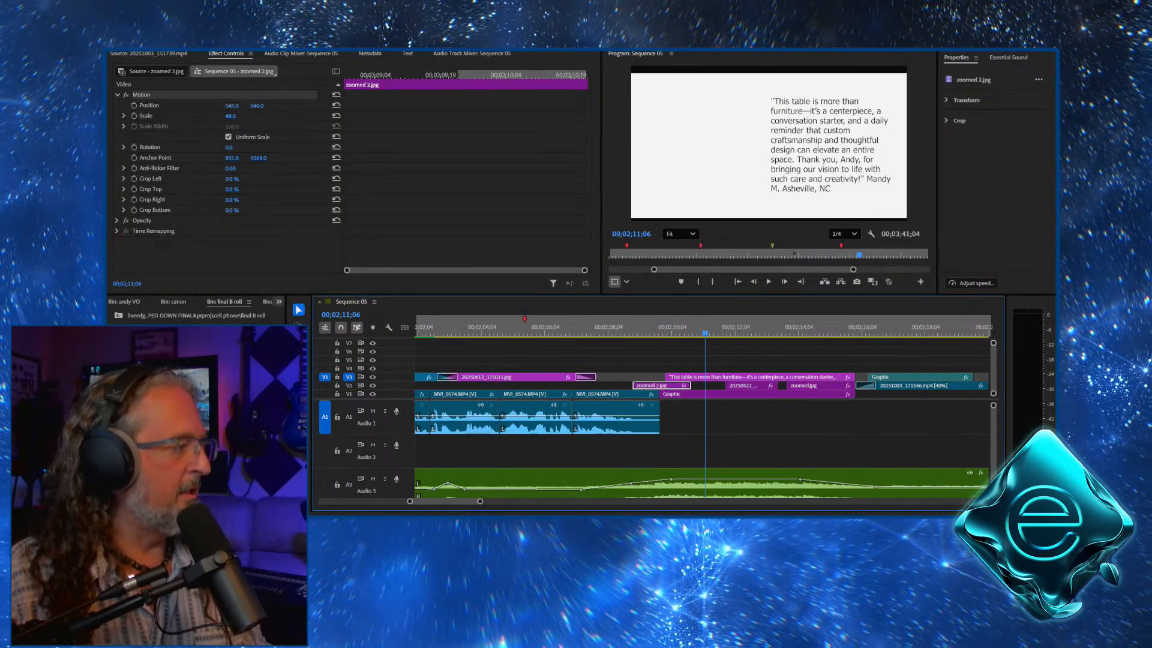
left_click(279, 302)
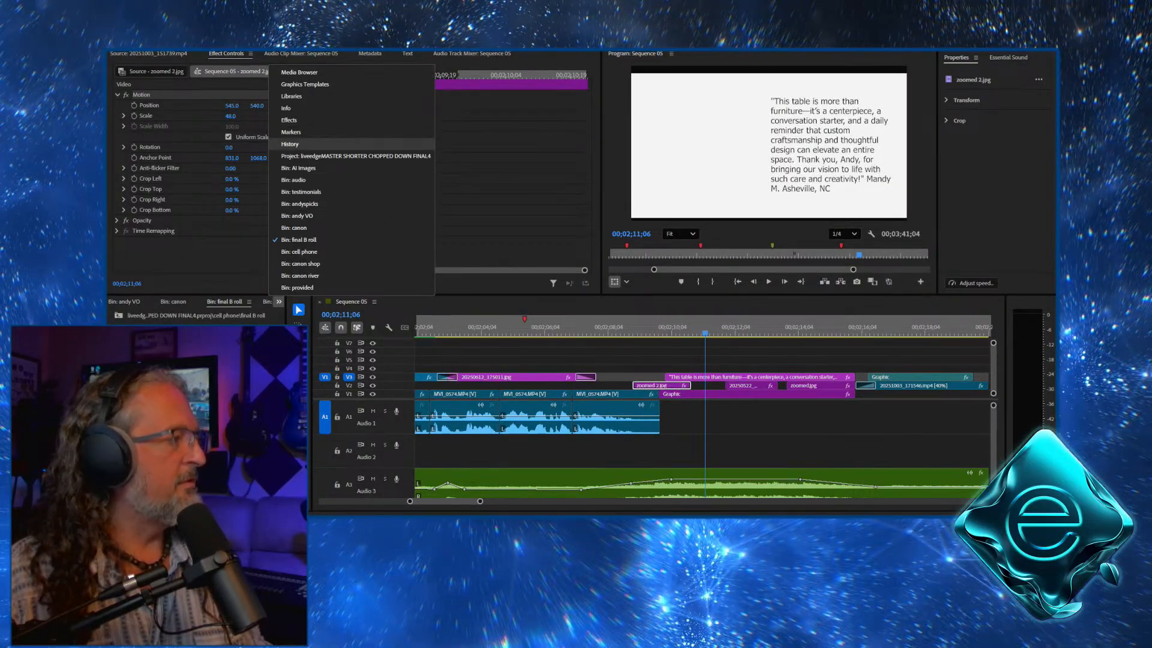
left_click(290, 120)
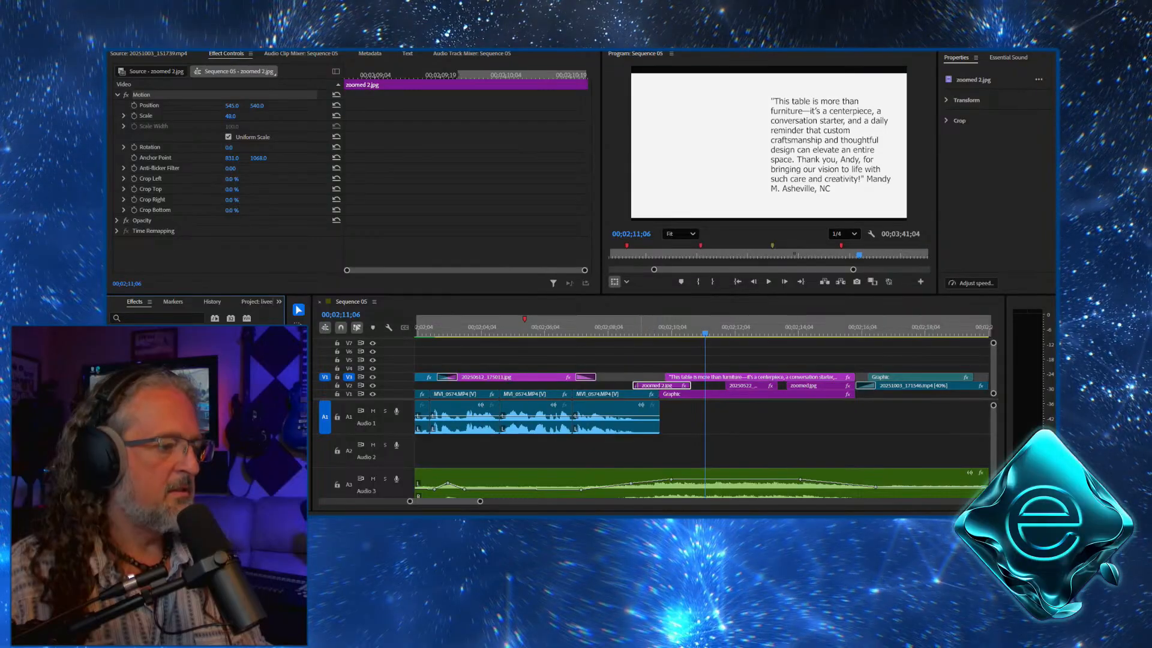
double_click(635, 385)
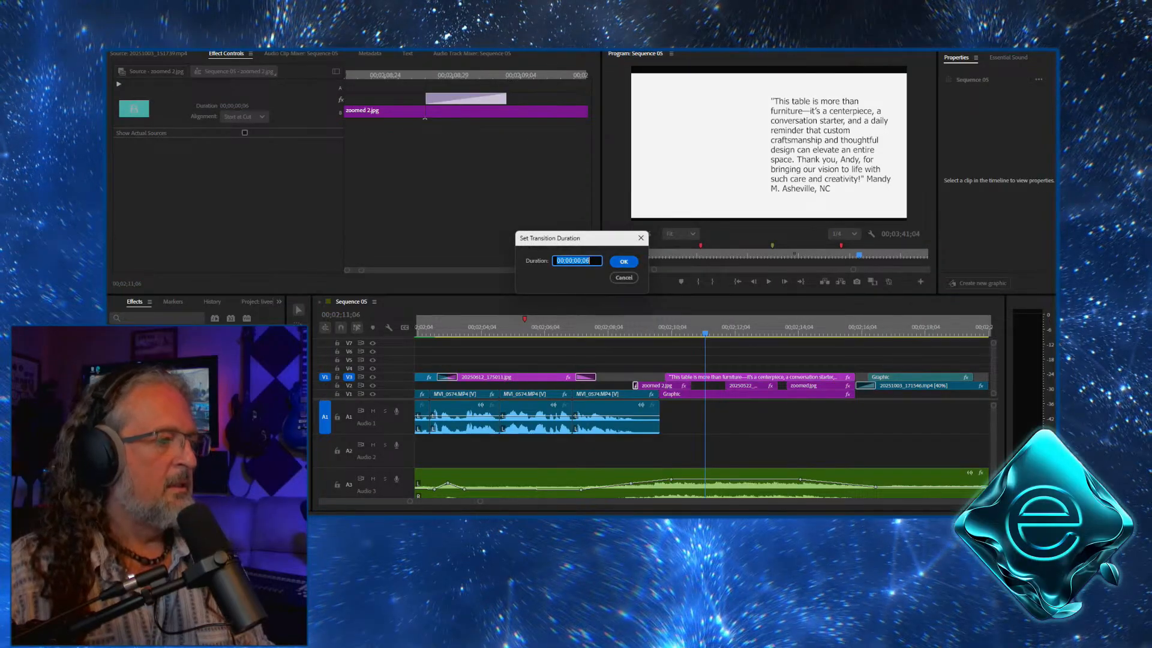
left_click_drag(591, 261, 585, 260)
type("20")
key("Return")
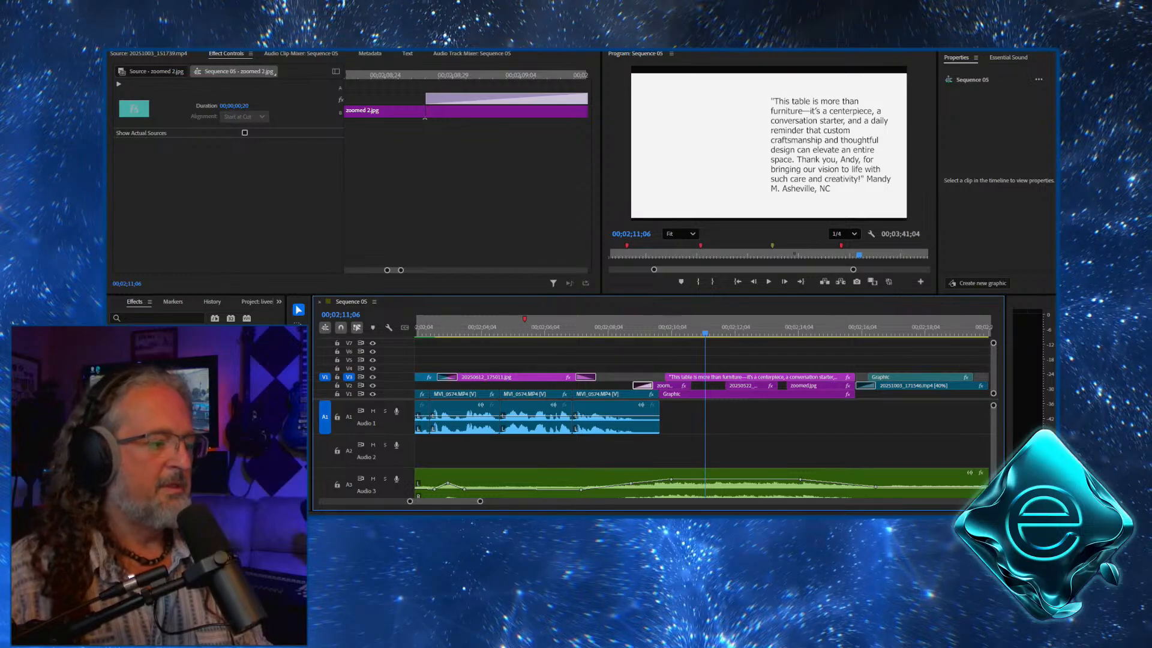
Try shifting zoomed 2.jpg slightly later, play the result to 00;02;10;03, and undo the shift
left_click_drag(660, 385, 673, 385)
left_click(610, 328)
key("space")
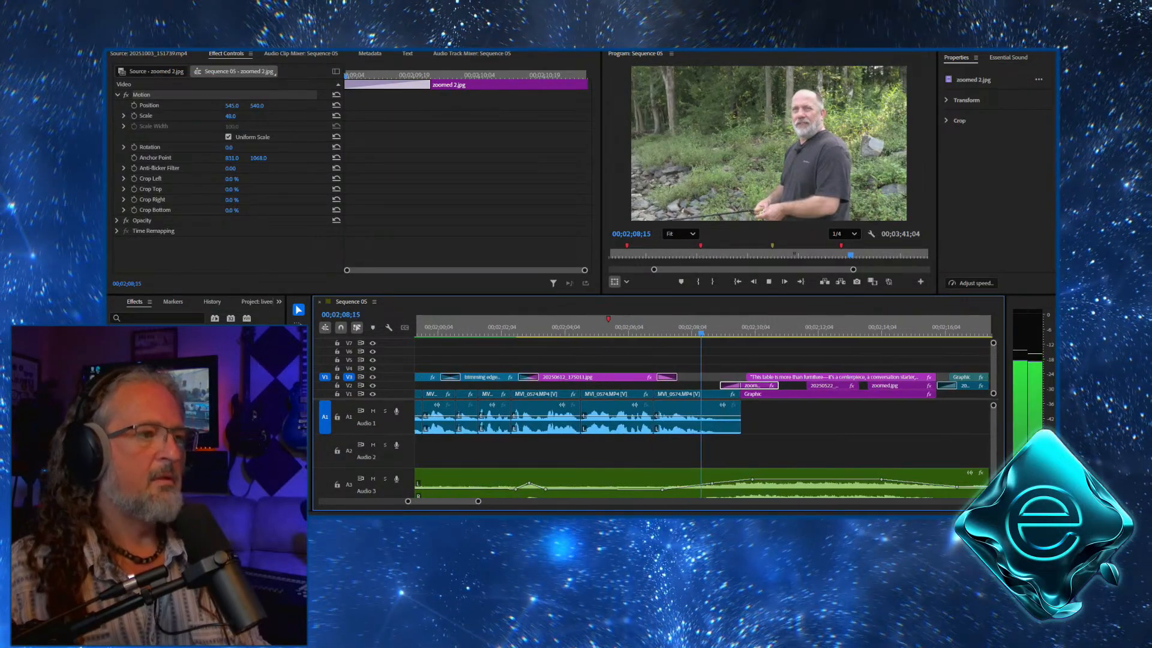
key("space")
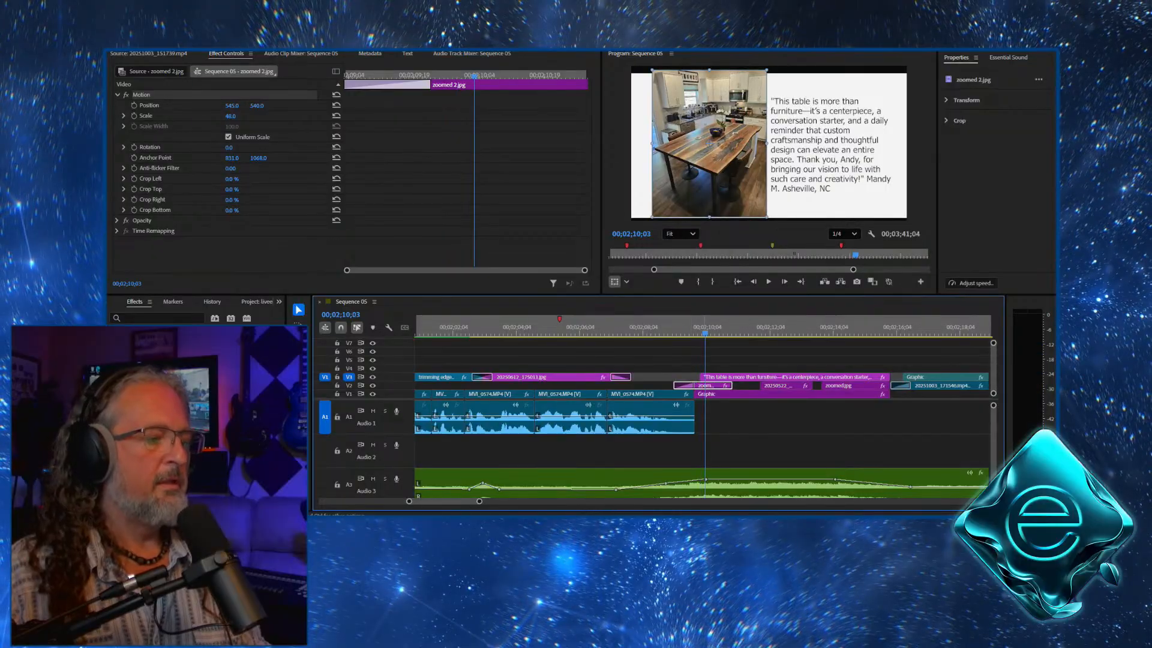
key("ctrl+z")
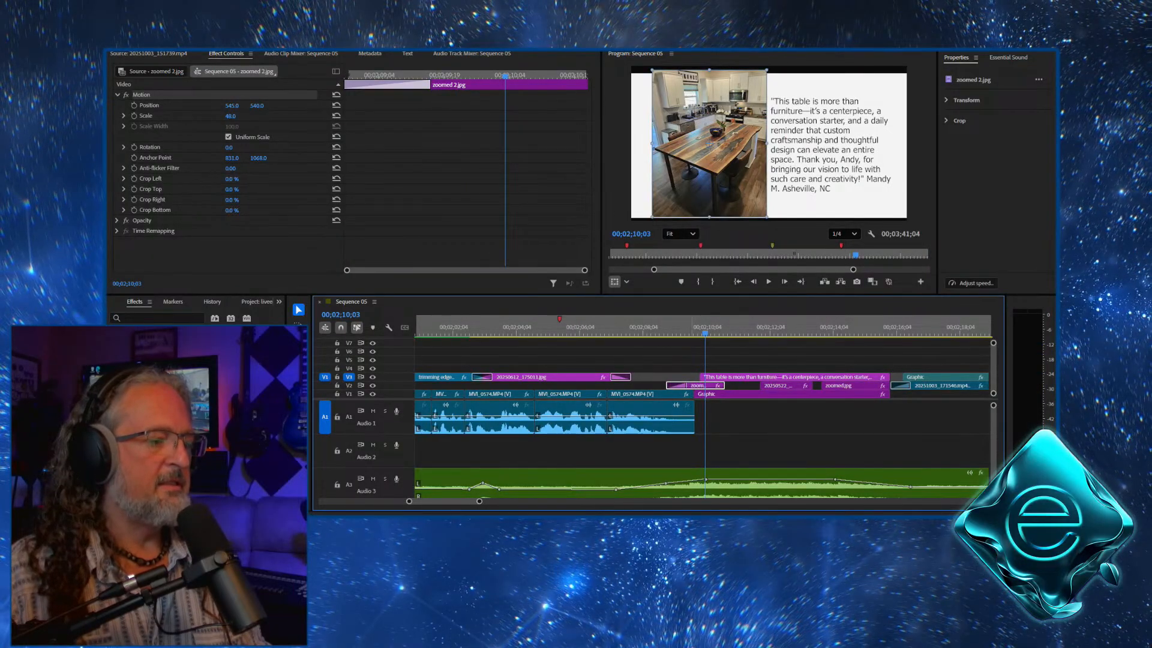
Enlarge zoomed 2.jpg to scale 126 with horizontal position 1010, and place position and scale keyframes at the clip's start
left_click(692, 328)
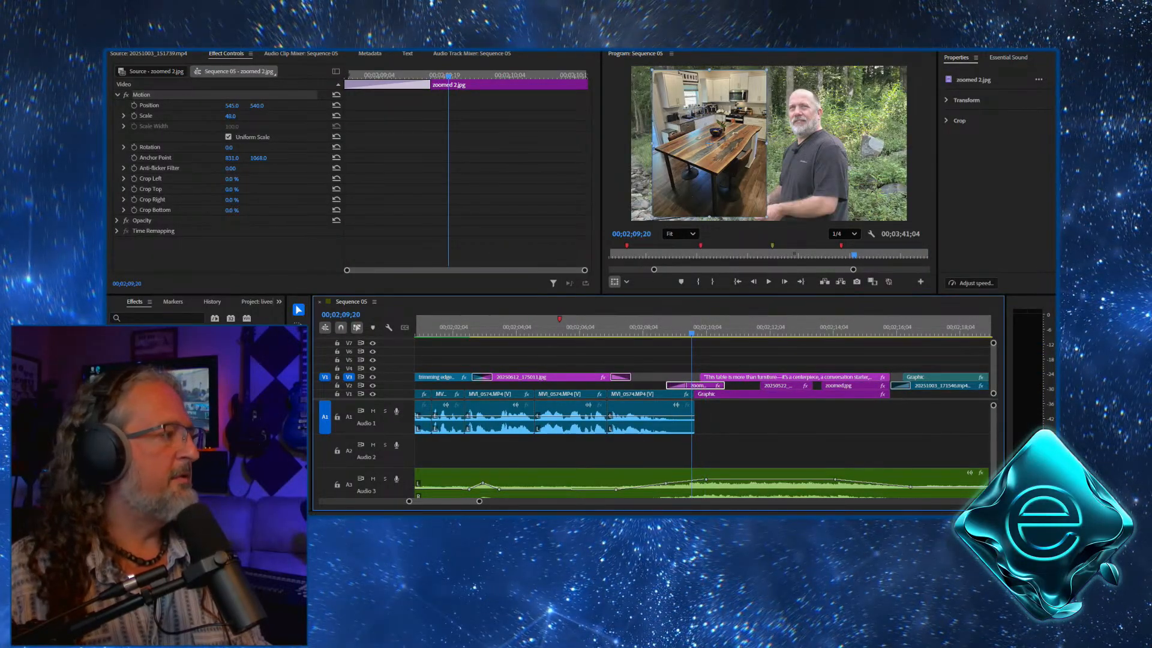
left_click_drag(230, 116, 298, 115)
left_click_drag(709, 142, 742, 142)
left_click_drag(232, 116, 211, 116)
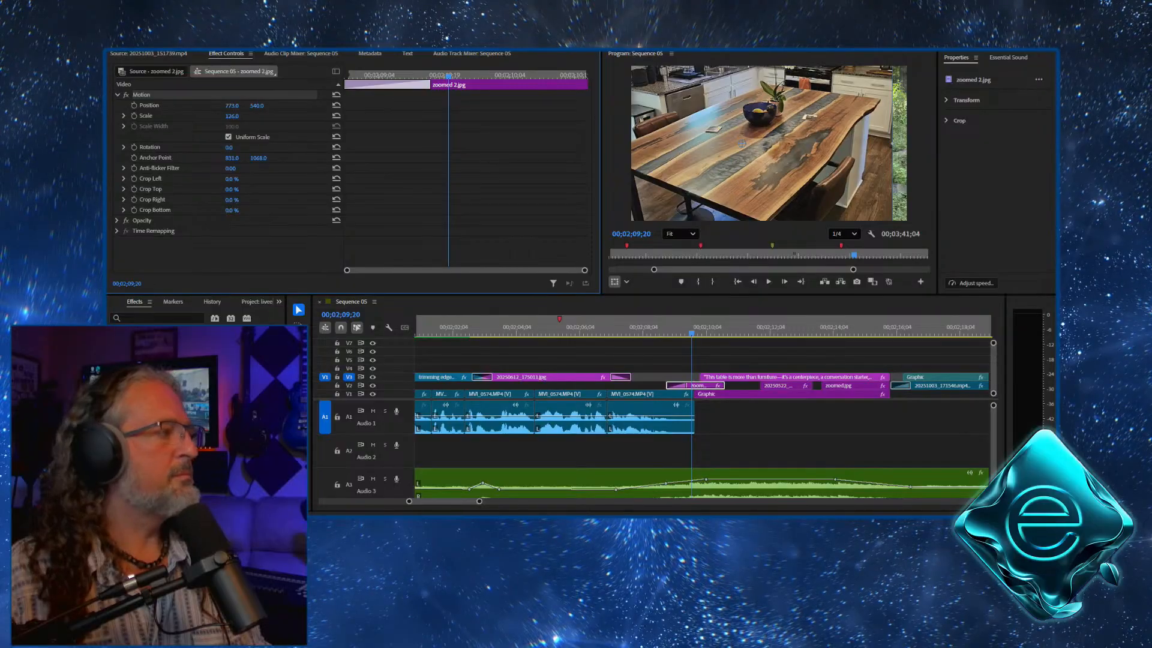
left_click_drag(742, 142, 776, 143)
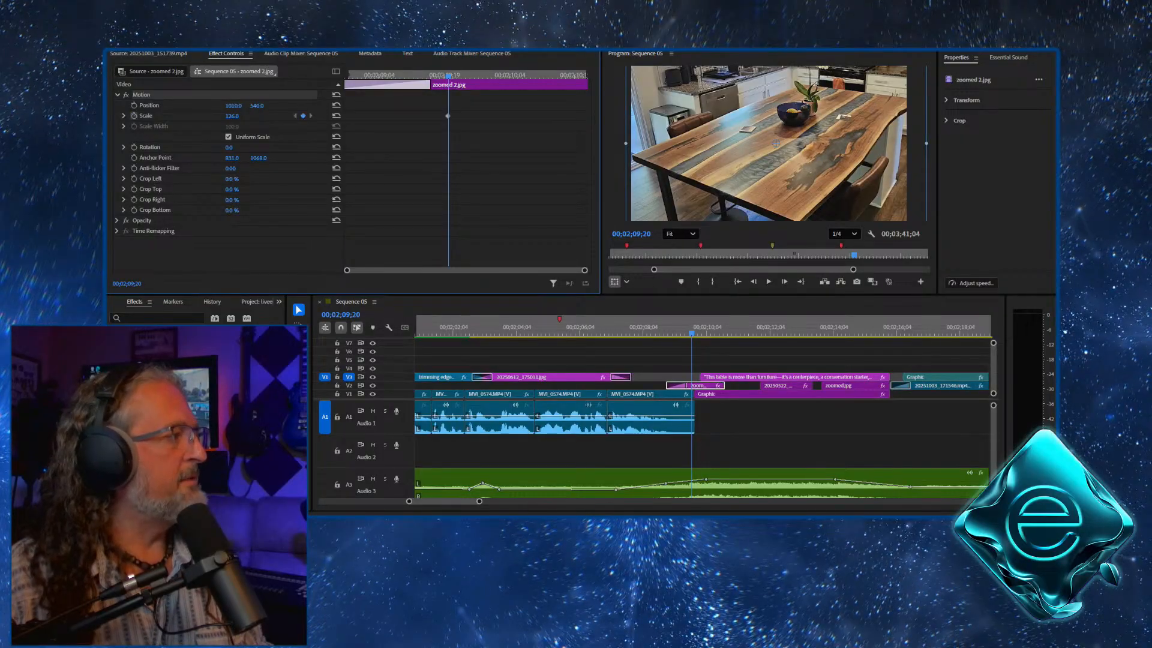
left_click(134, 105)
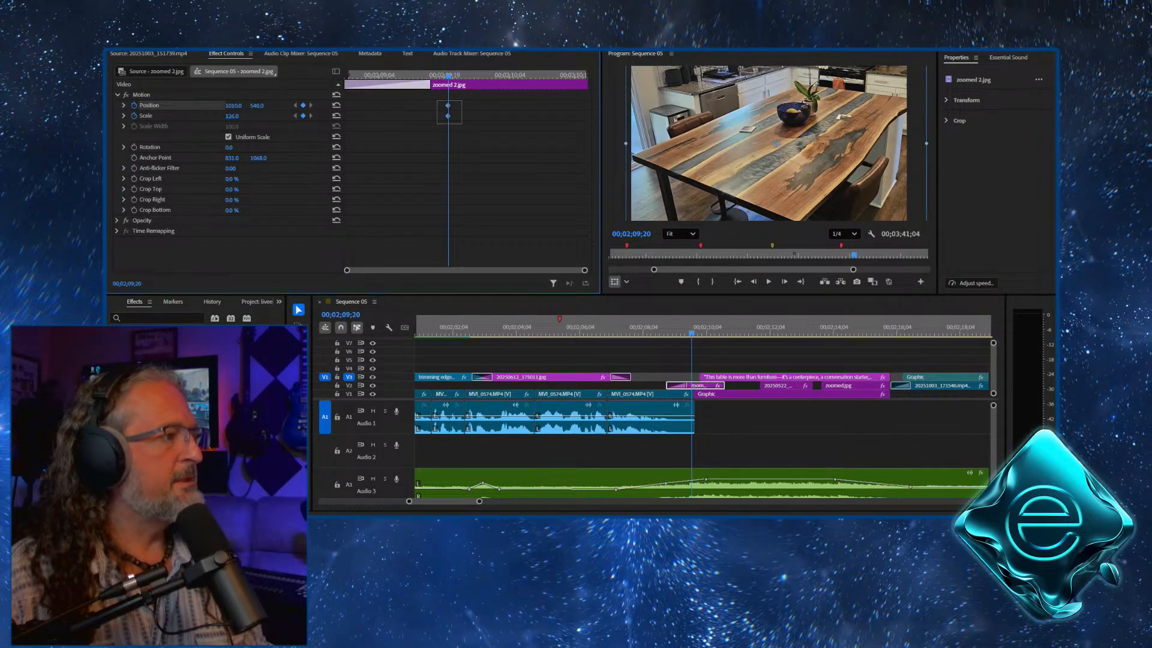
left_click_drag(448, 76, 345, 76)
Play the dissolve into the enlarged table image through 00;02;10;28, and replay it from 00;02;04;18
key("space")
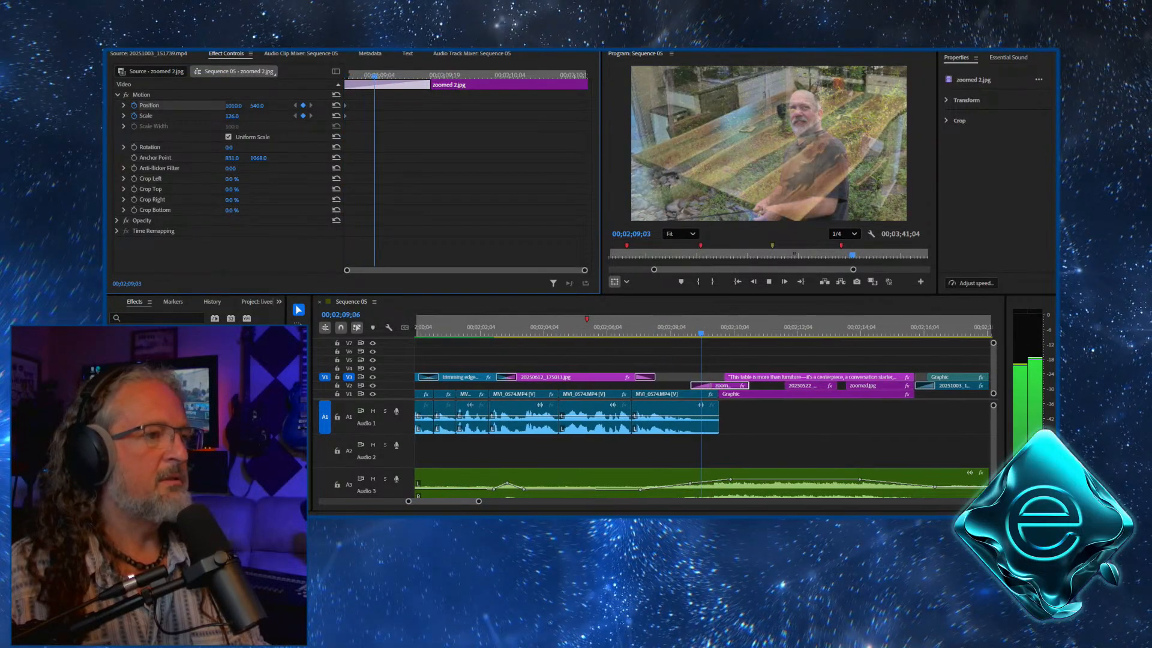
key("space")
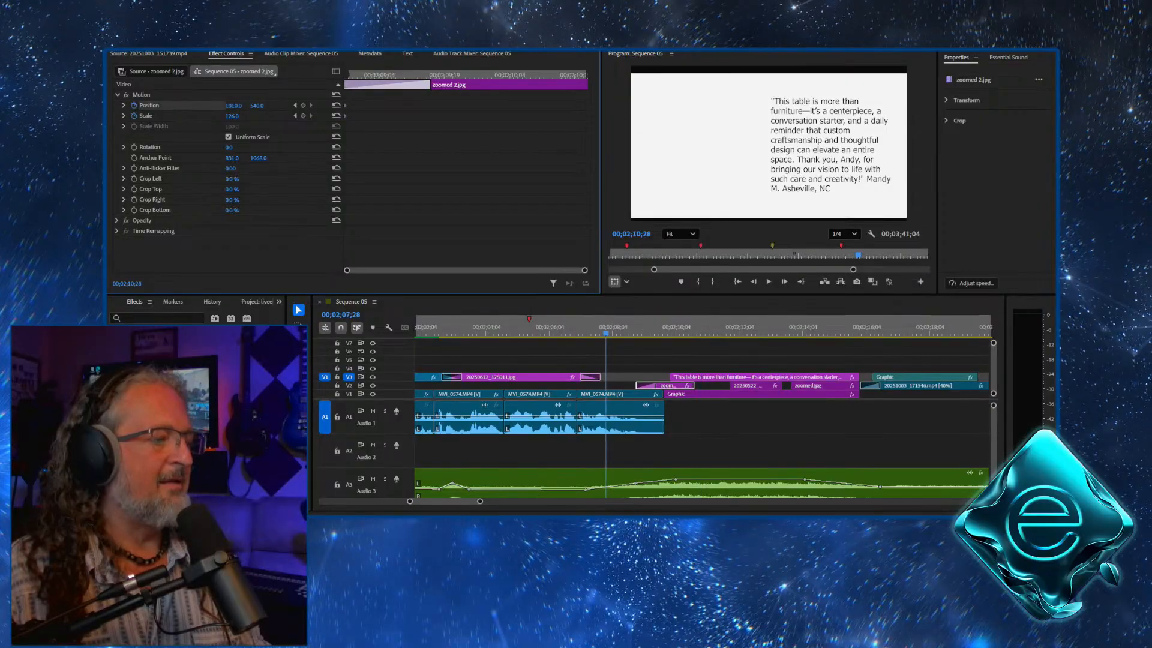
left_click_drag(606, 330, 500, 330)
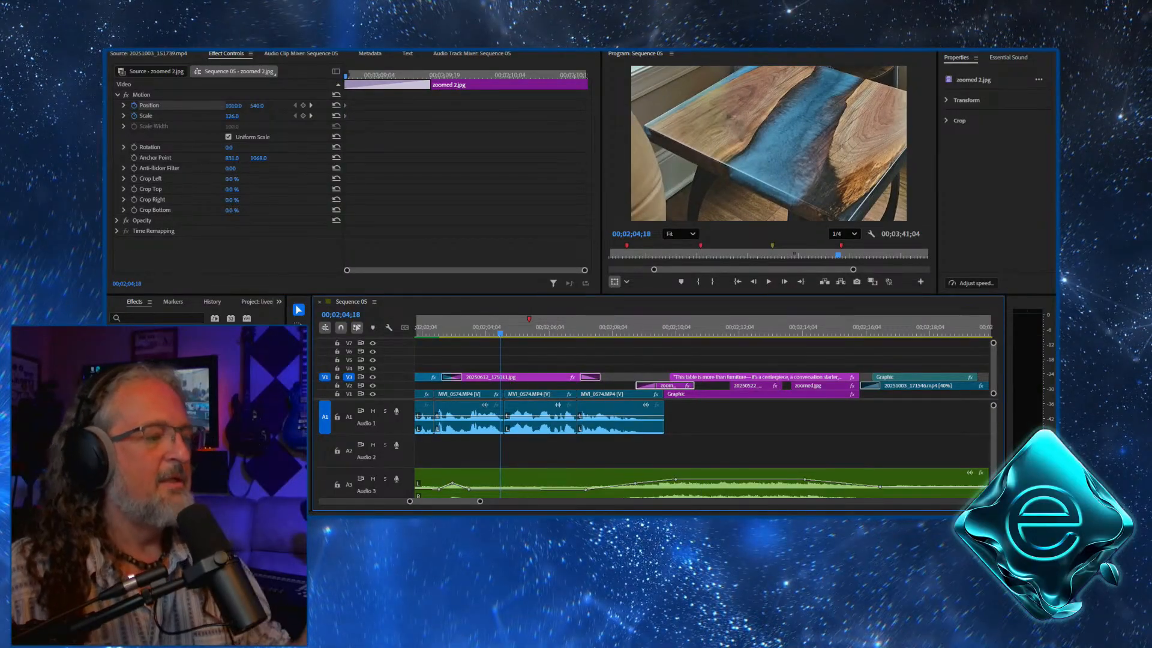
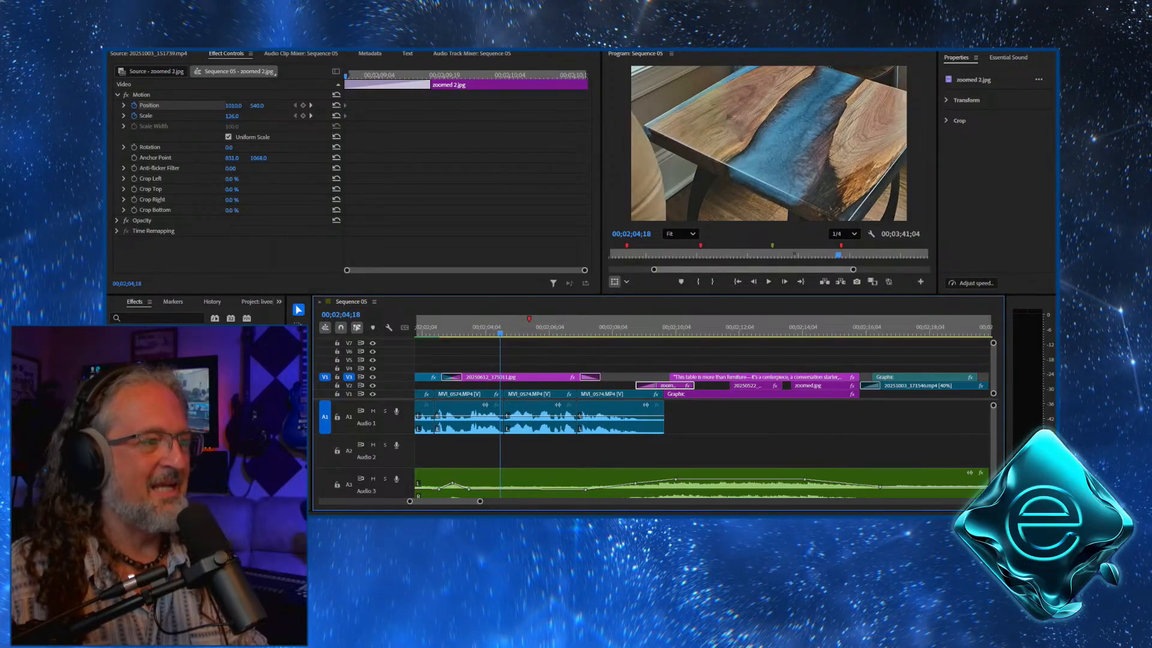
key("space")
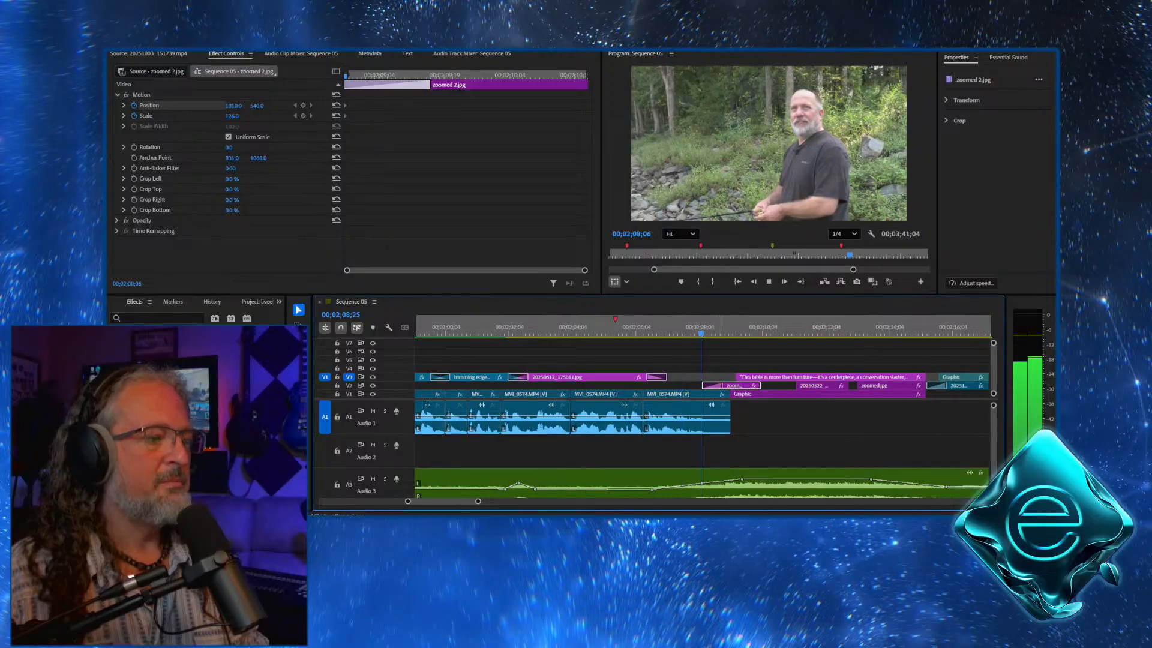
key("space")
Fade out the last MVI_0574.MP4 interview clip's audio with volume keyframes ramping down to silence at its end
mouse_move(660, 327)
left_mouse_down()
mouse_move(630, 327)
mouse_move(655, 326)
left_mouse_up()
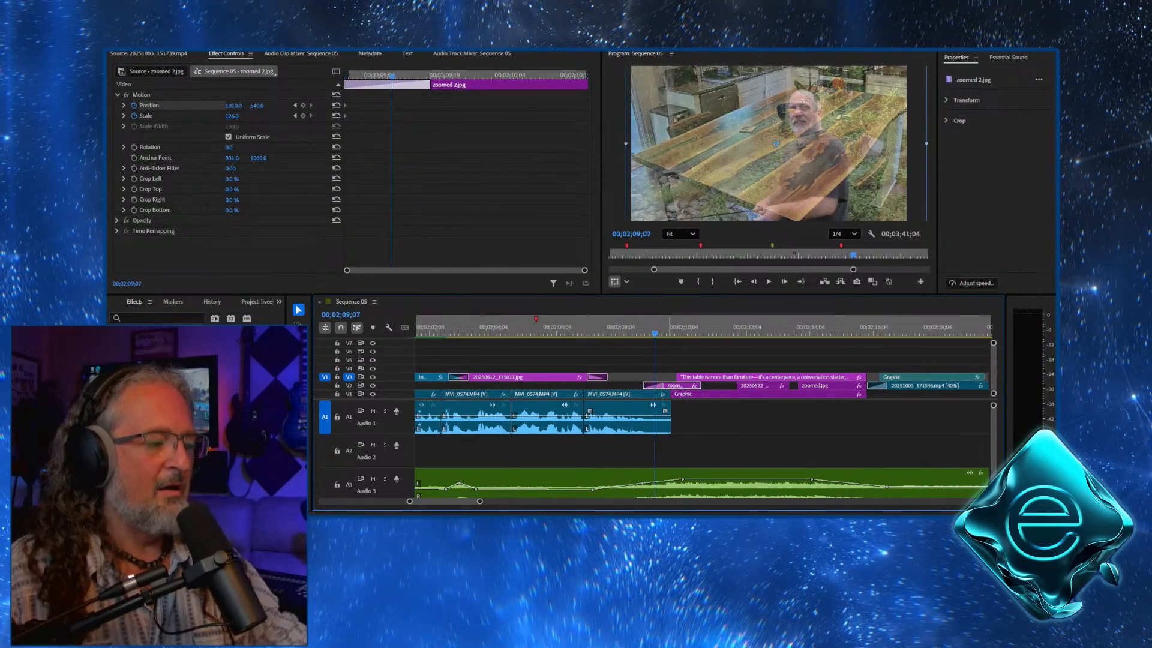
left_click_drag(693, 412, 655, 428)
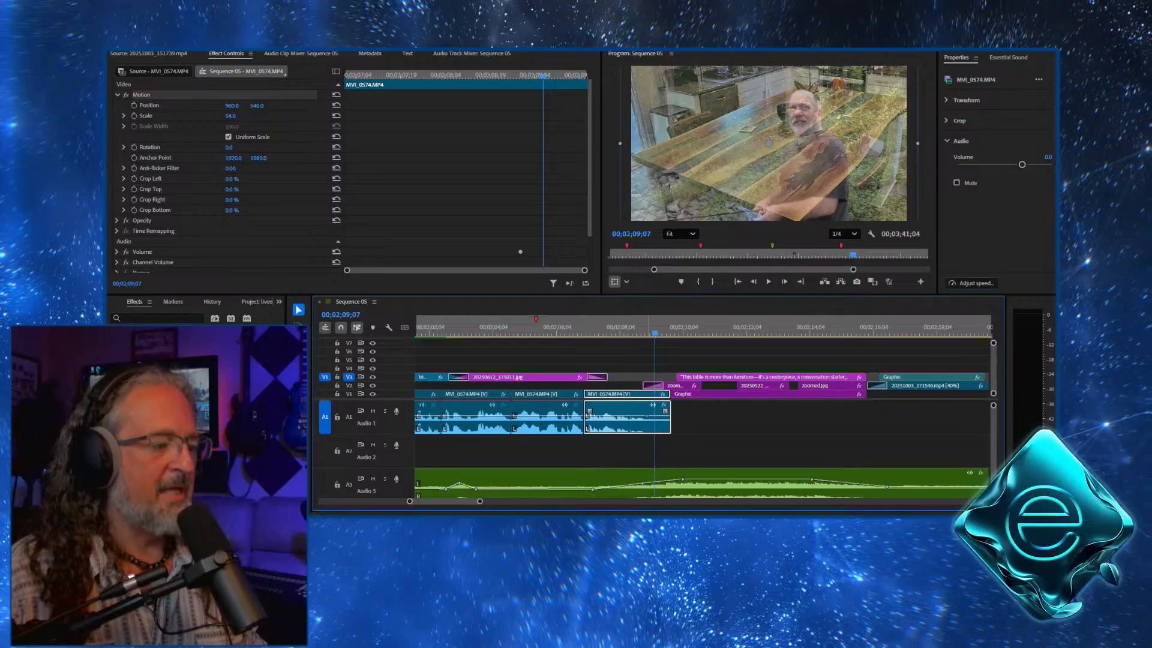
left_click_drag(658, 416, 669, 429)
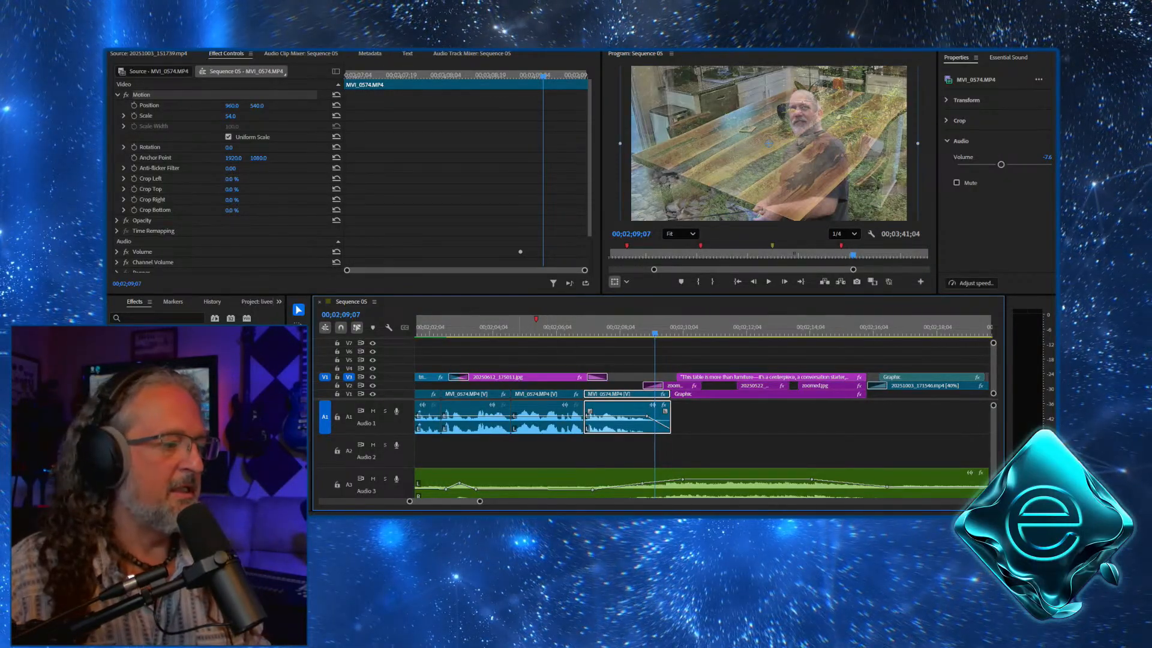
Replay the interview's audio fade-out to 00;02;11;05, and check the testimonial images on to 00;02;14;28
left_click(515, 328)
key("space")
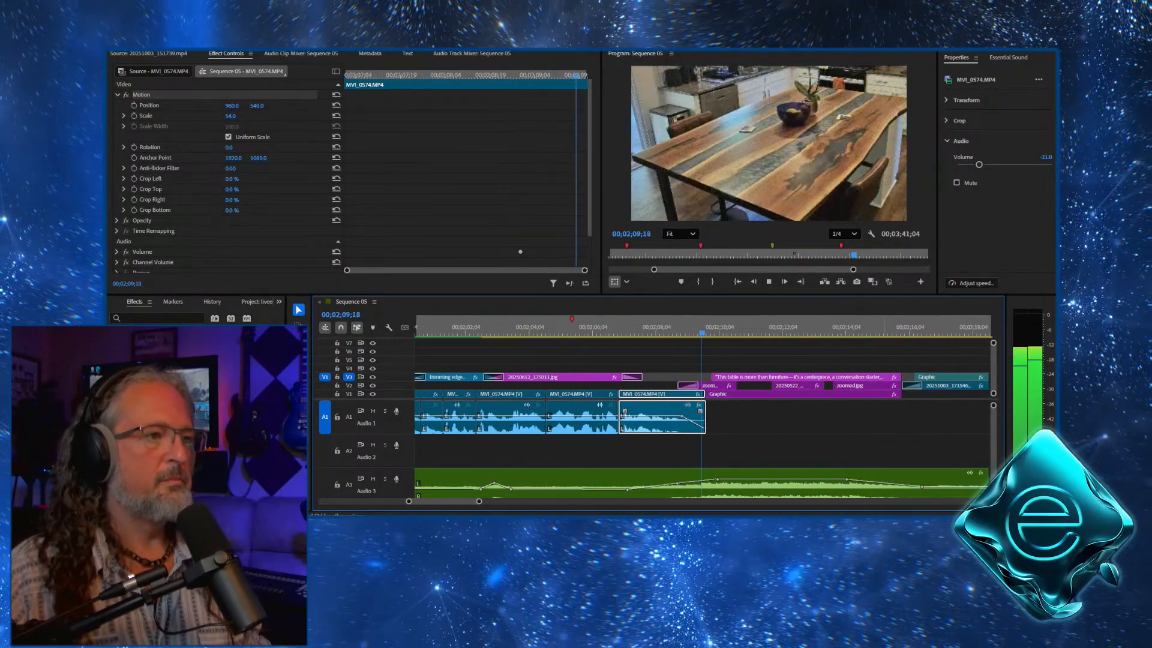
key("space")
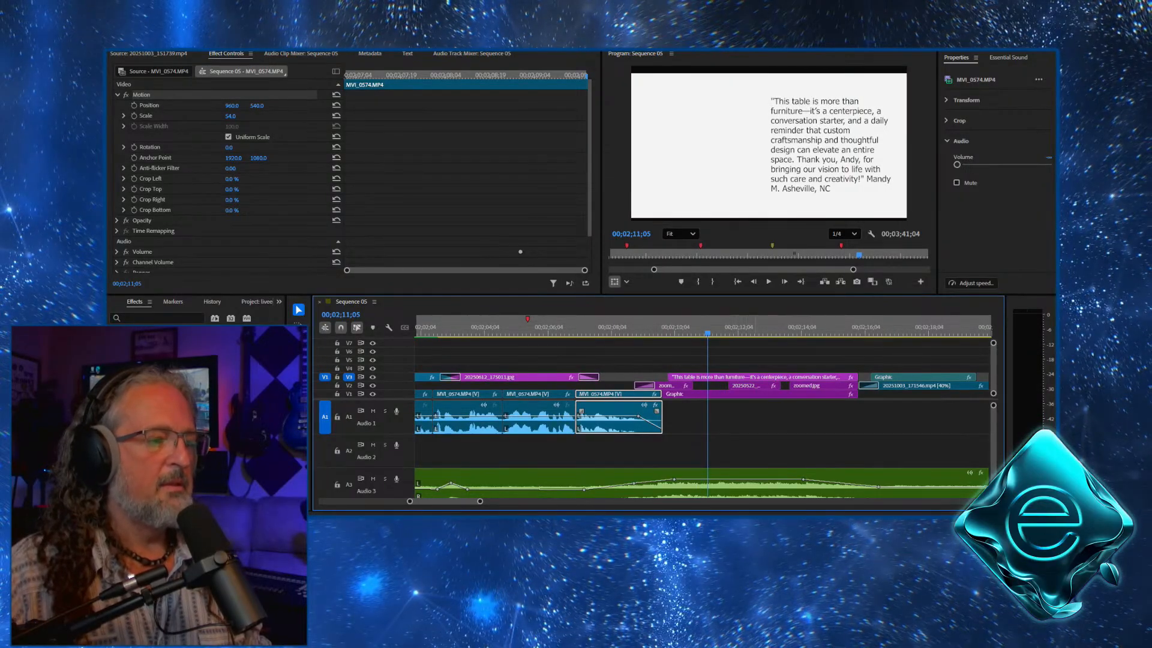
left_click(752, 327)
left_click_drag(752, 327, 827, 327)
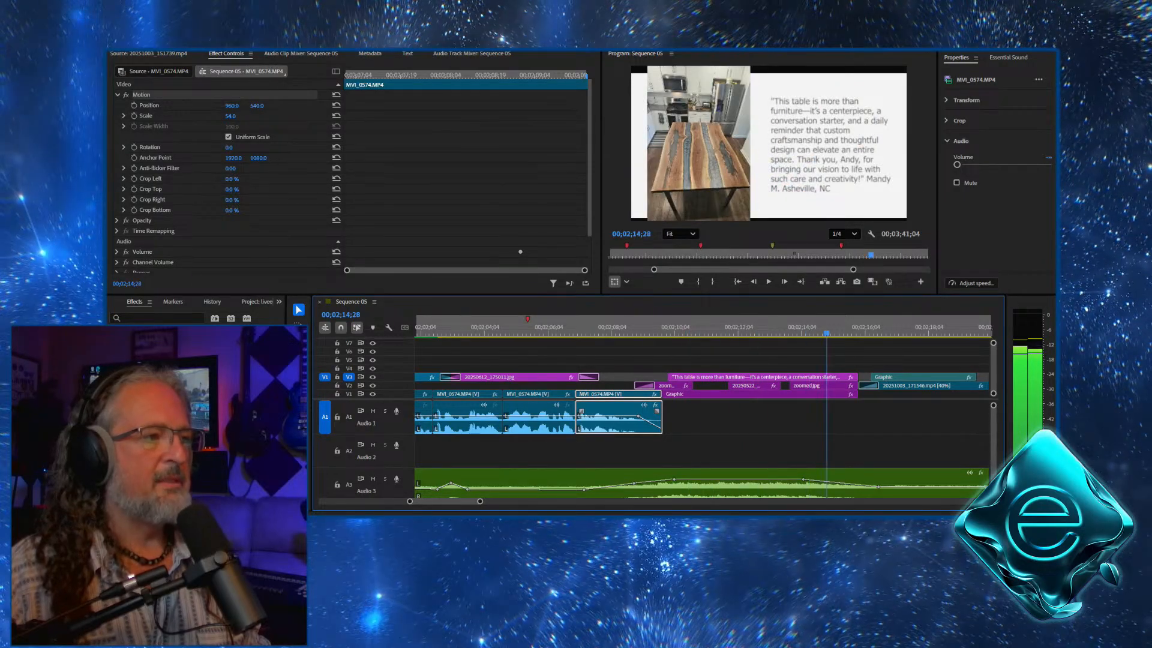
Move 20250522_171949.jpg out of the testimonial to track V5 past its end, and extend zoomed 2.jpg to meet zoomed.jpg
left_click_drag(749, 385, 901, 359)
left_click_drag(690, 385, 751, 385)
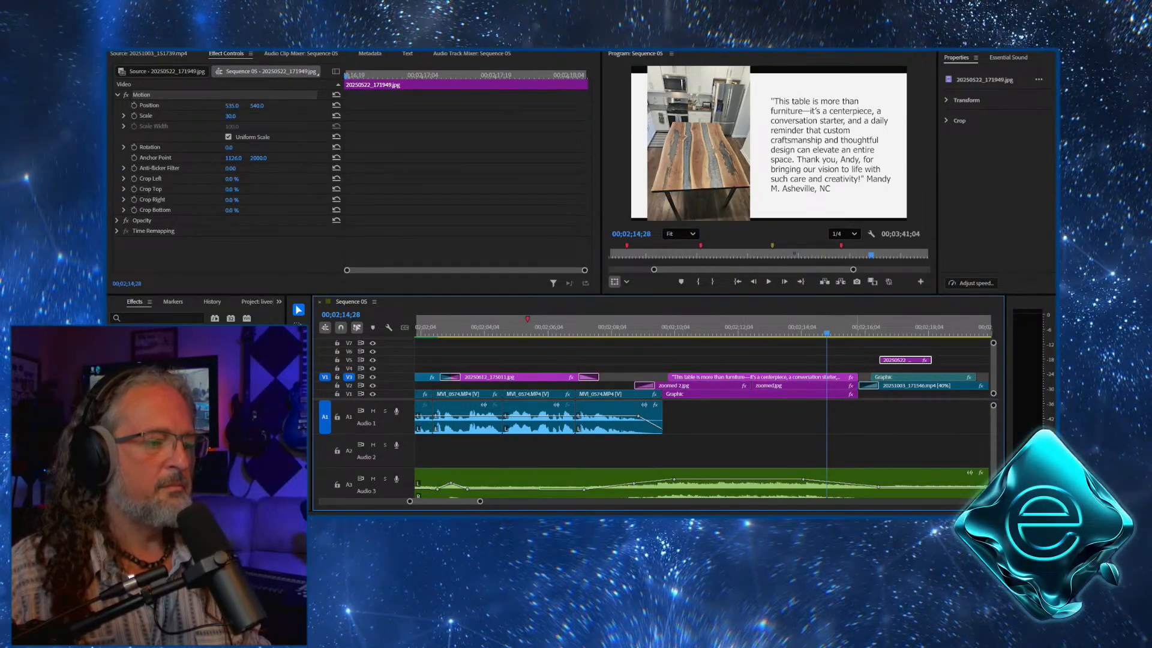
Keyframe zoomed 2.jpg at 00;02;11;03 to shrink to scale 62 with horizontal position 516
left_click_drag(827, 330, 717, 330)
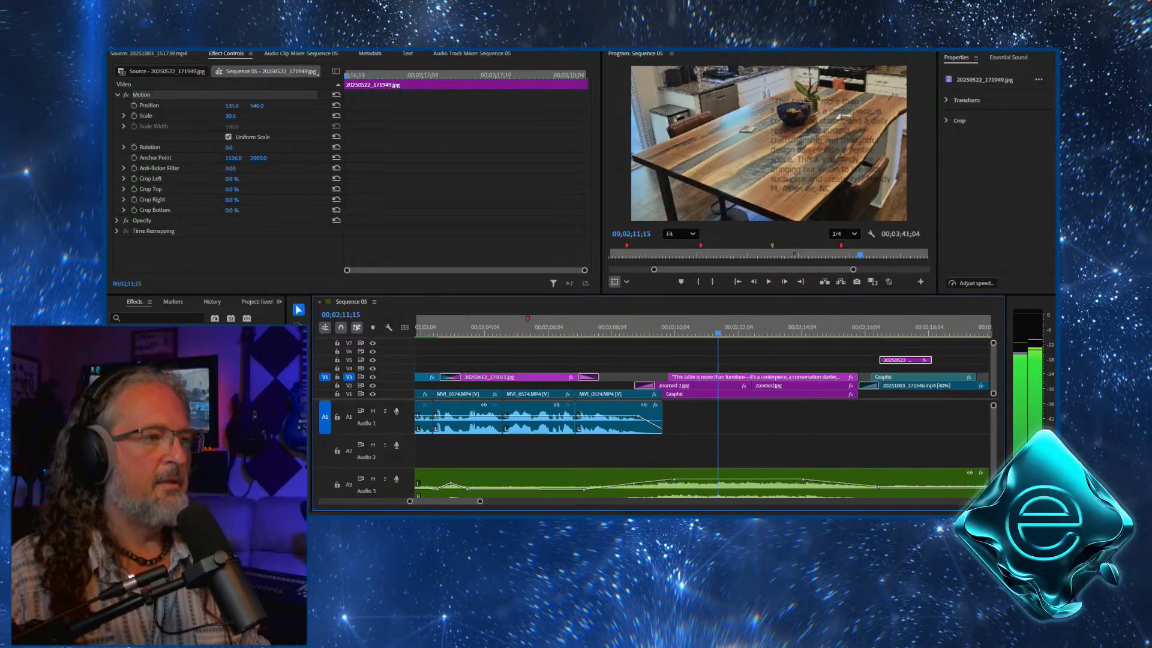
left_click(707, 385)
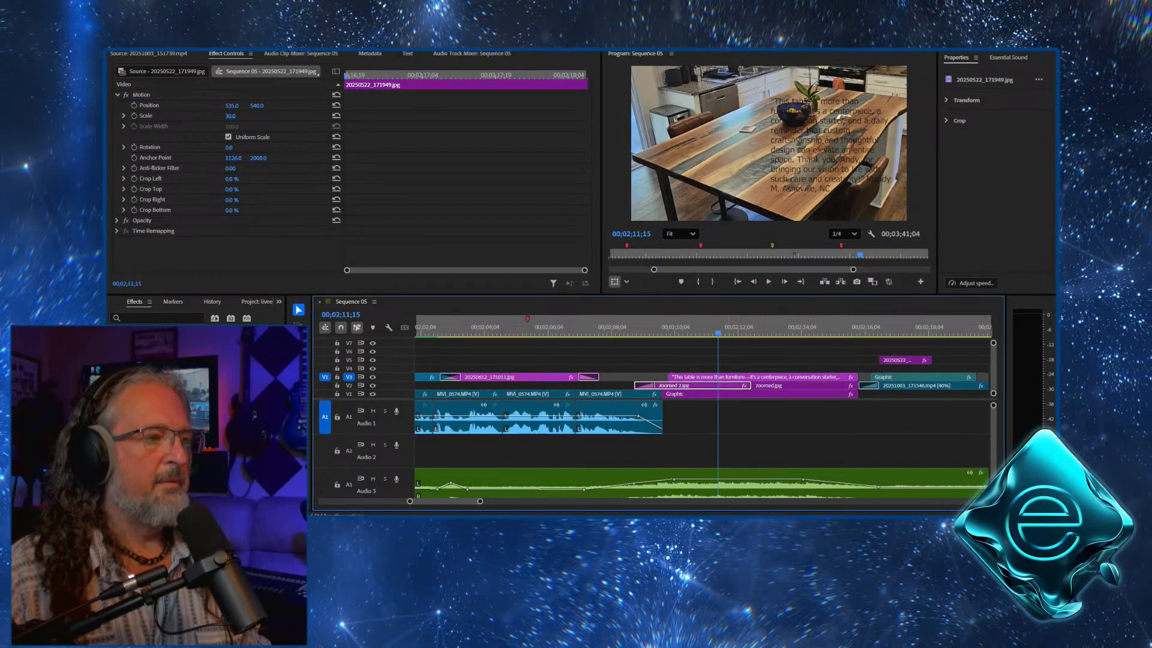
left_click_drag(710, 327, 704, 327)
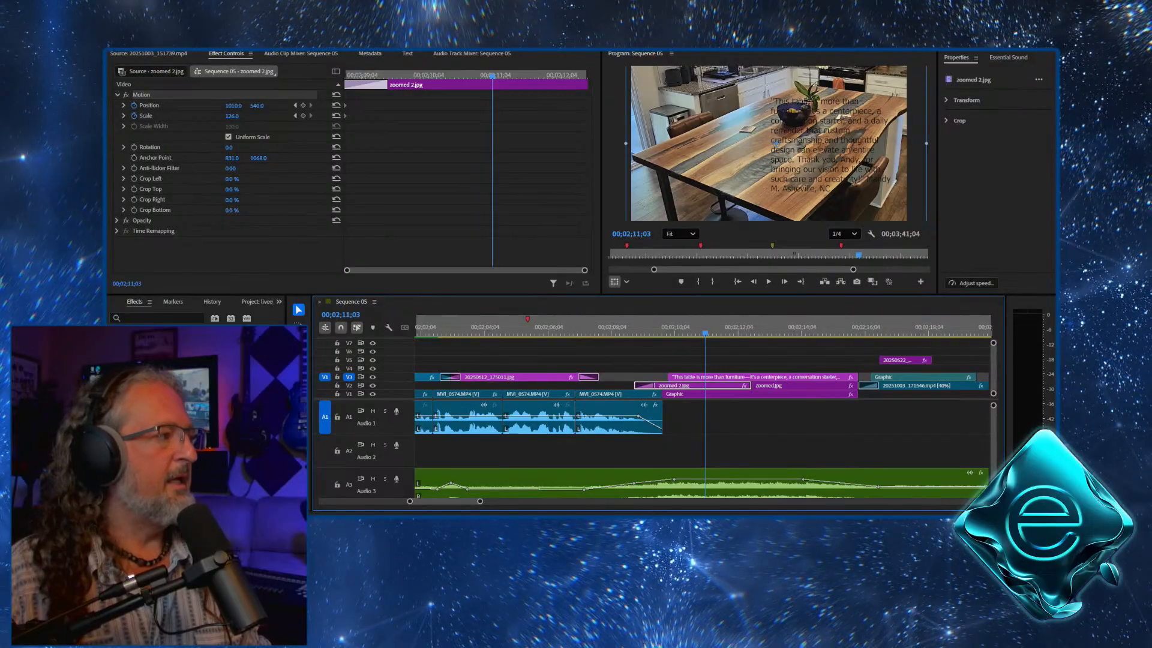
left_click(303, 115)
left_click(303, 105)
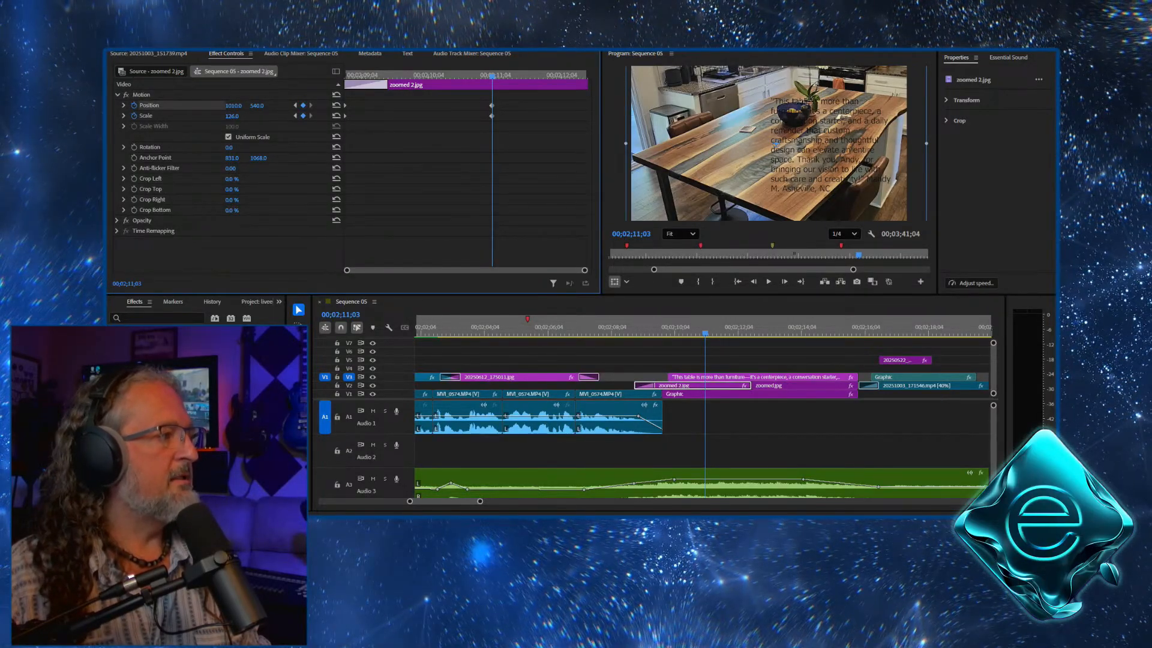
left_click_drag(231, 116, 158, 105)
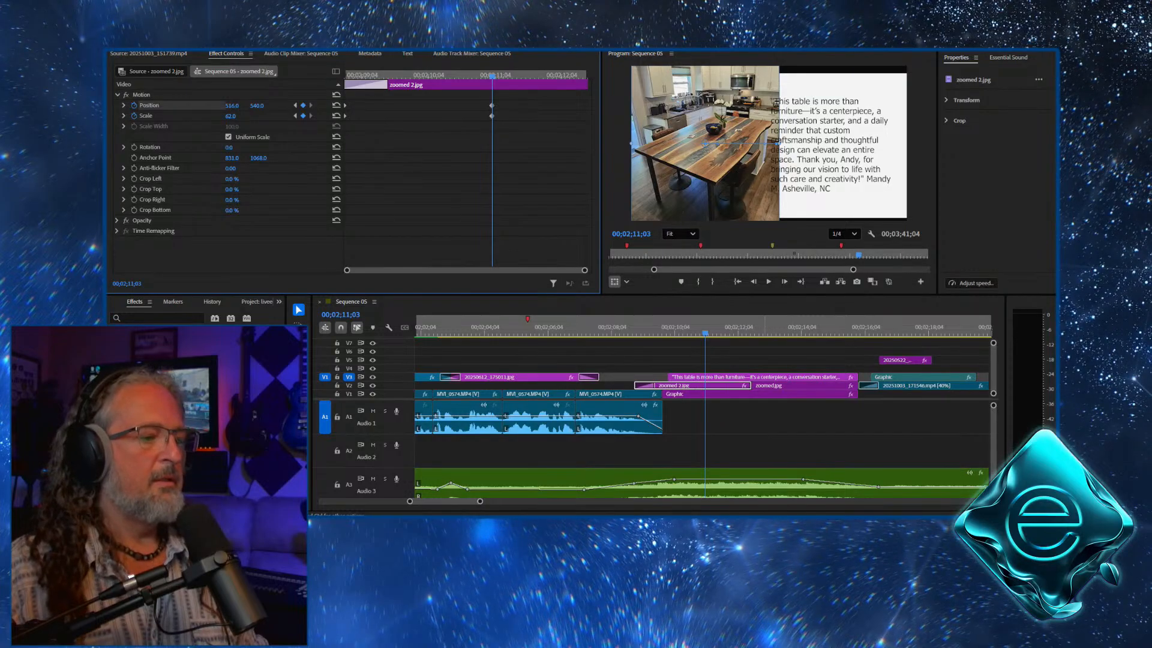
Try to set the testimonial text's font to Young Serif
left_click(763, 360)
left_click(763, 377)
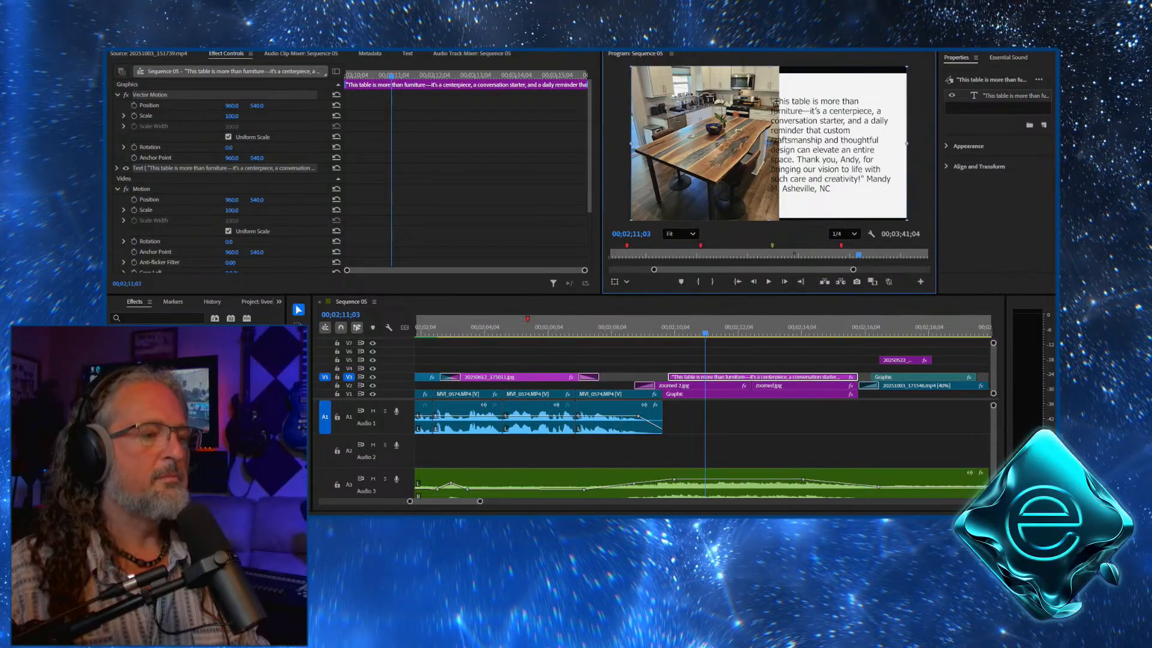
left_click(762, 360)
double_click(762, 376)
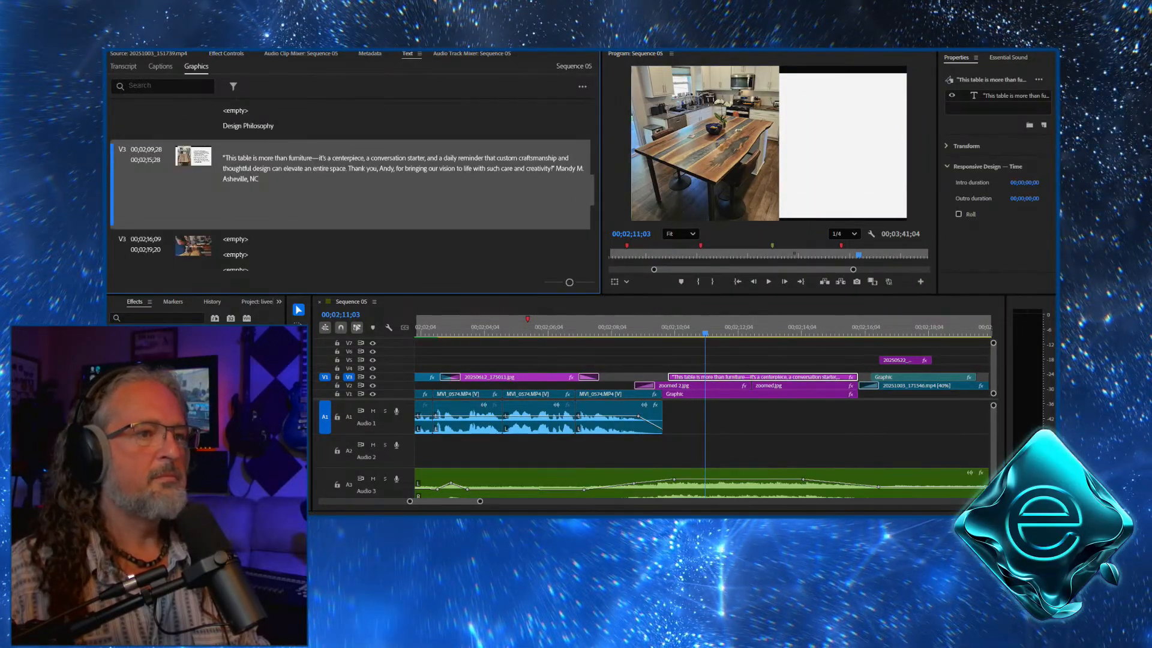
double_click(1011, 96)
left_click(993, 163)
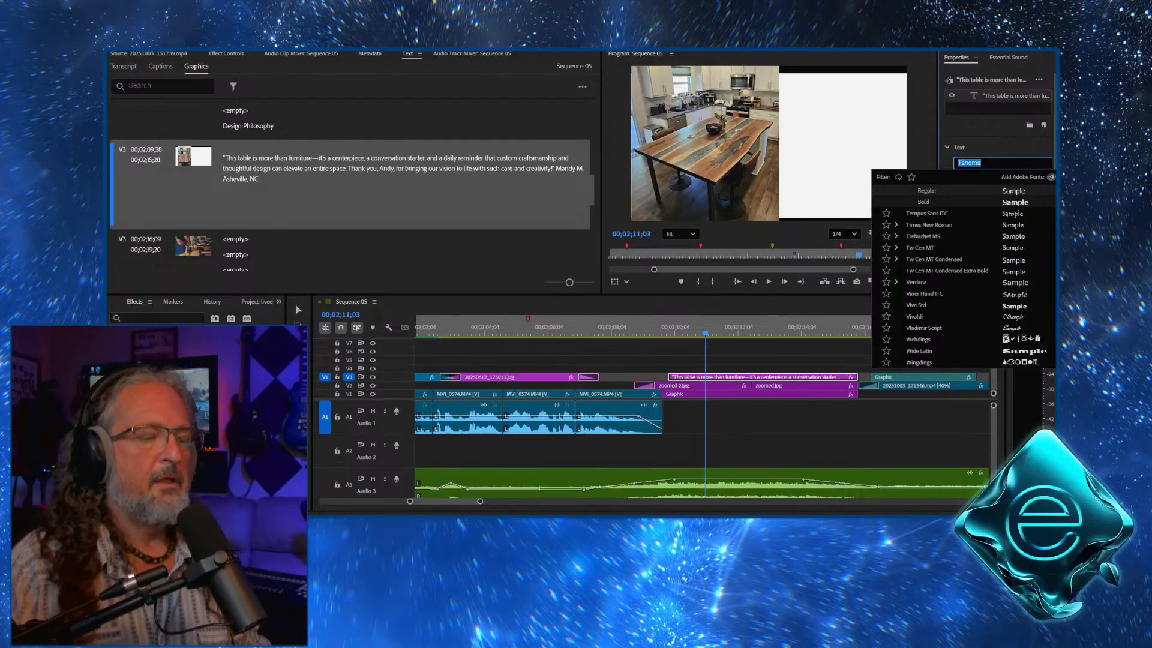
type("Y")
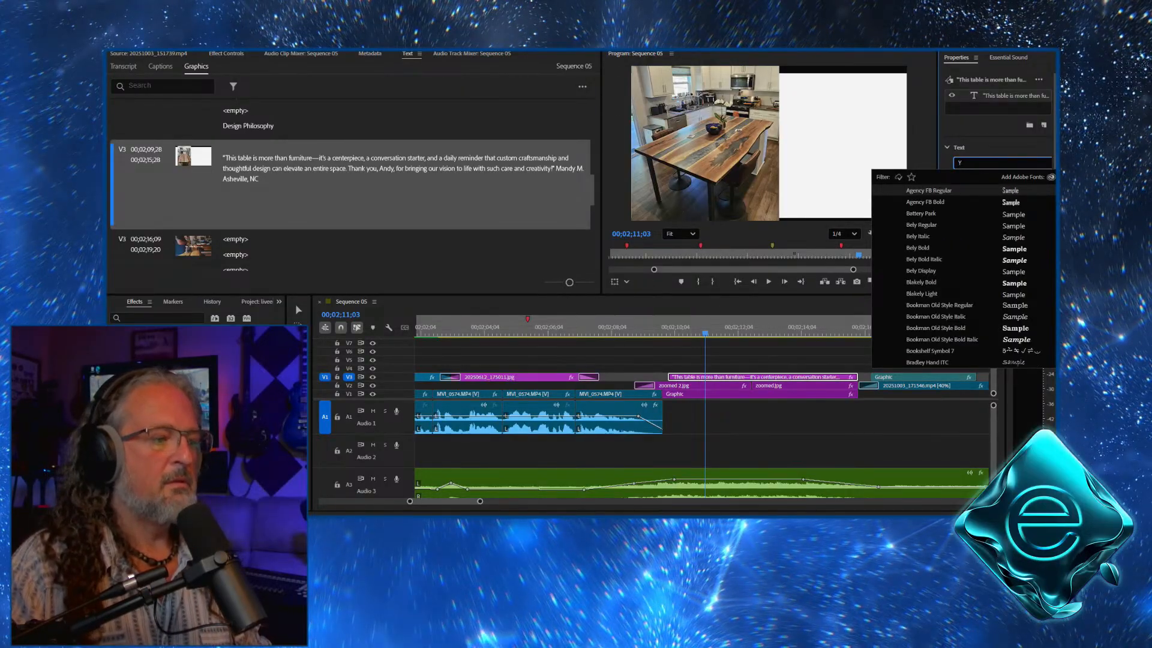
type("oung")
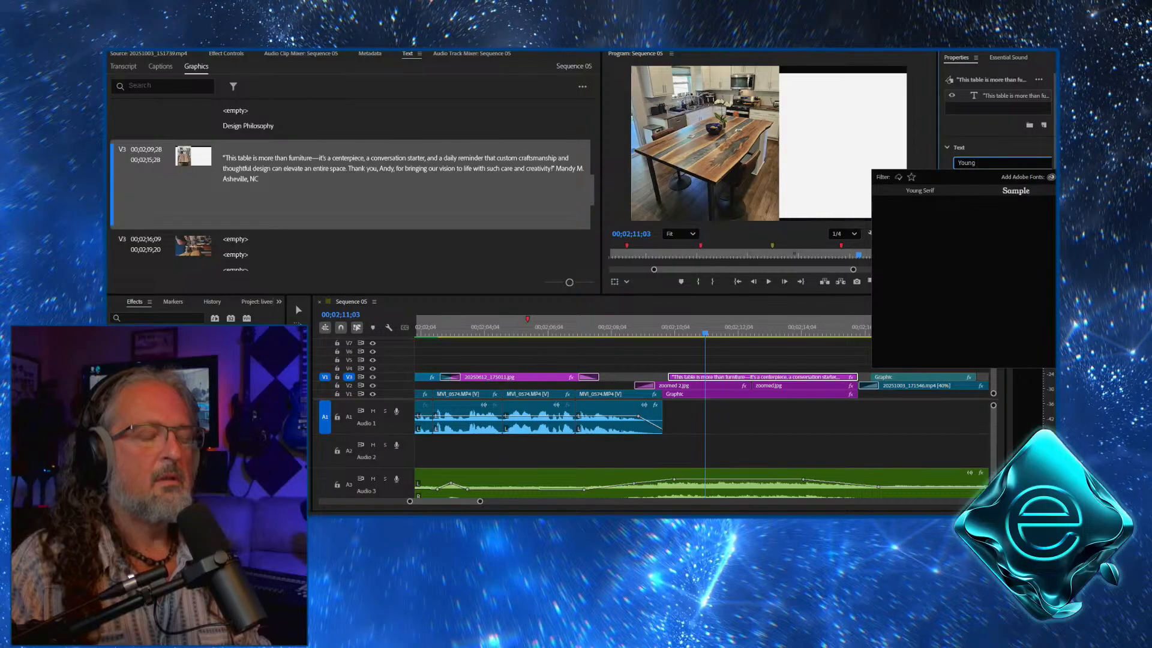
key("Escape")
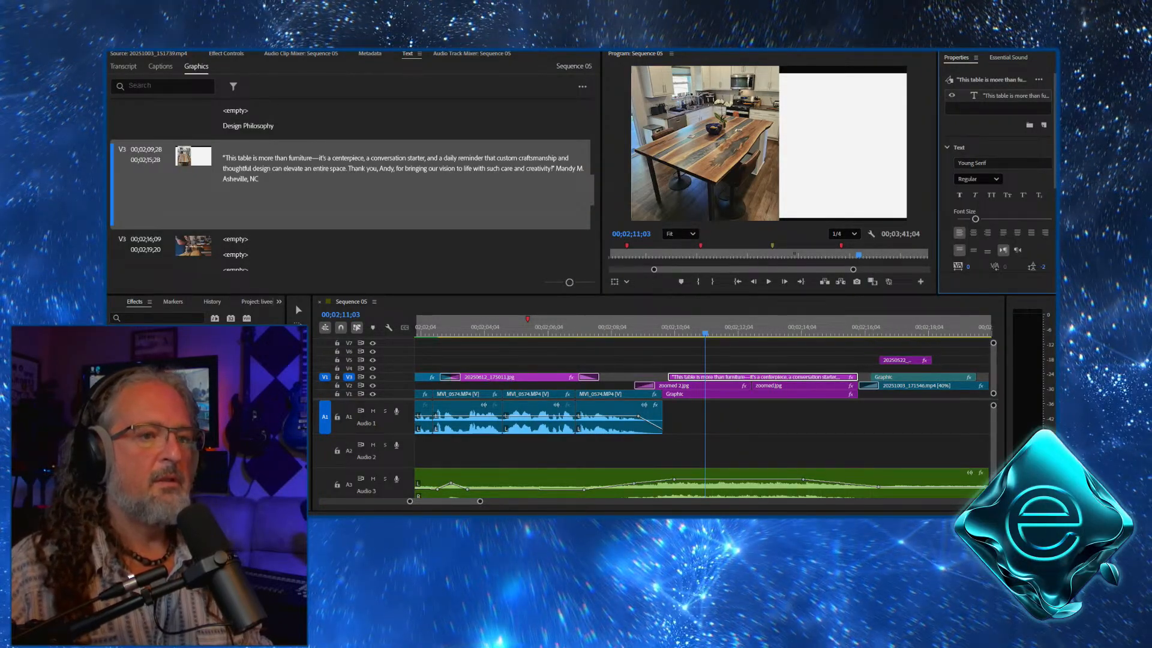
scroll(996, 180, "down", 3)
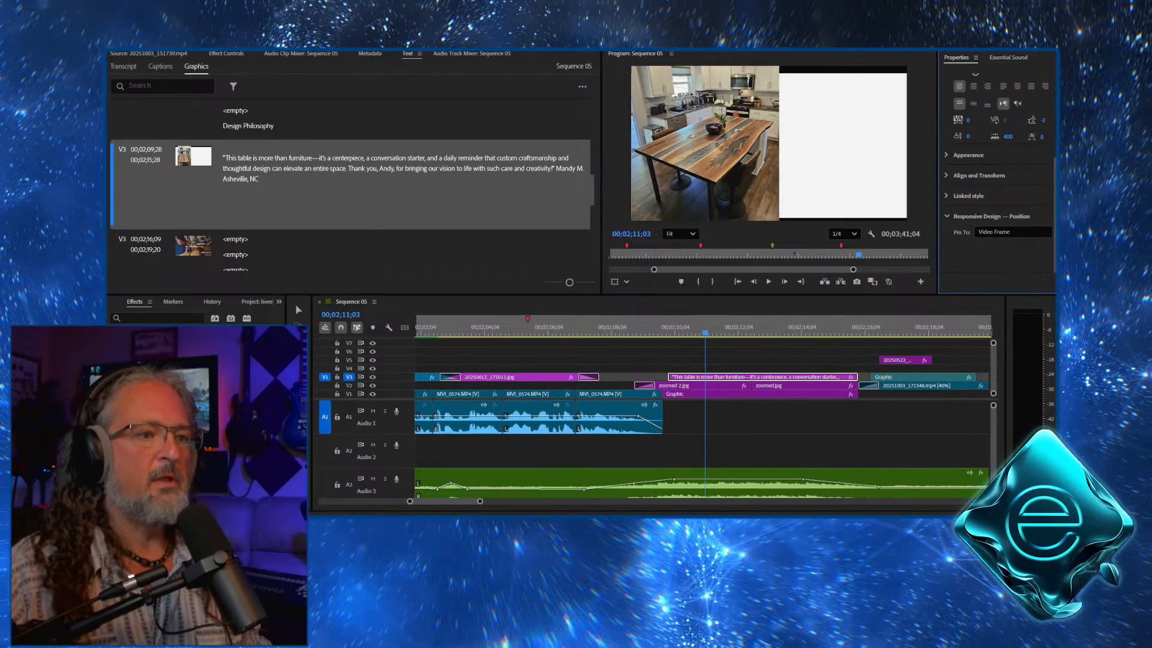
left_click(967, 154)
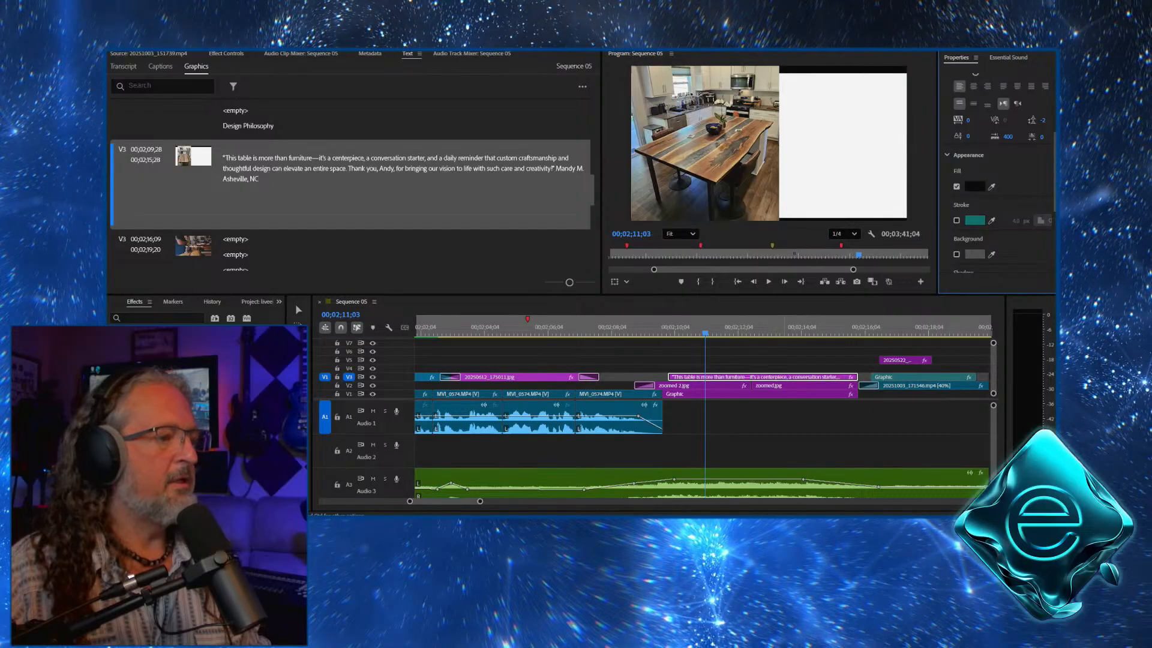
left_click(785, 350)
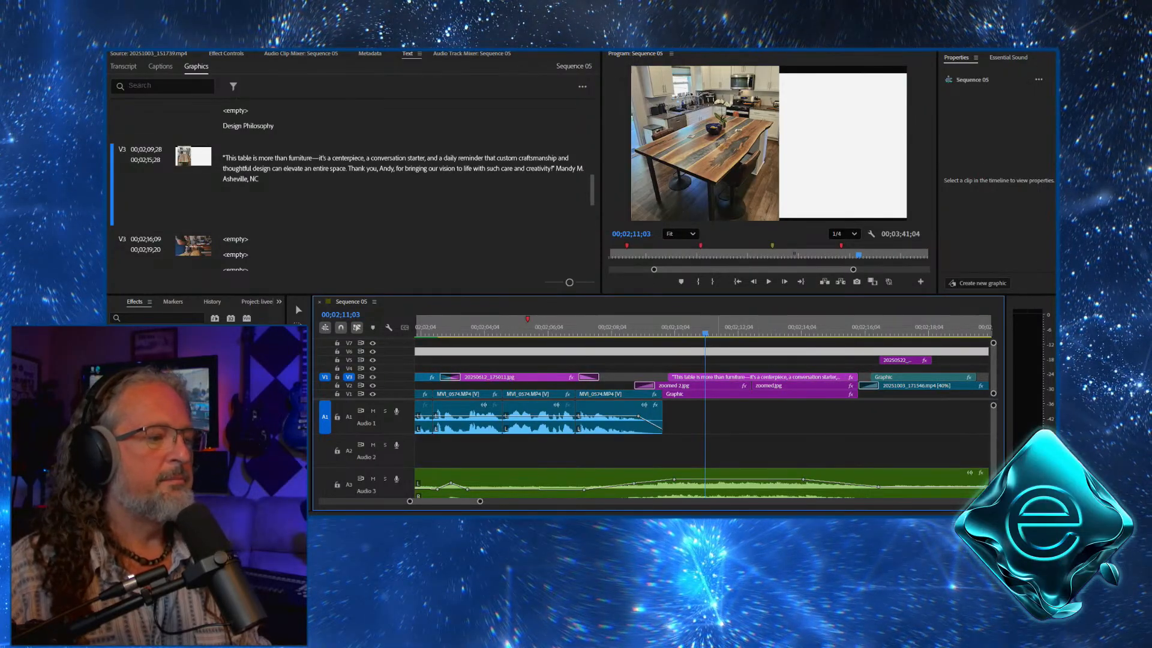
Select the whole testimonial text at 00;02;11;13 and set its font to Young Serif
left_click(819, 377)
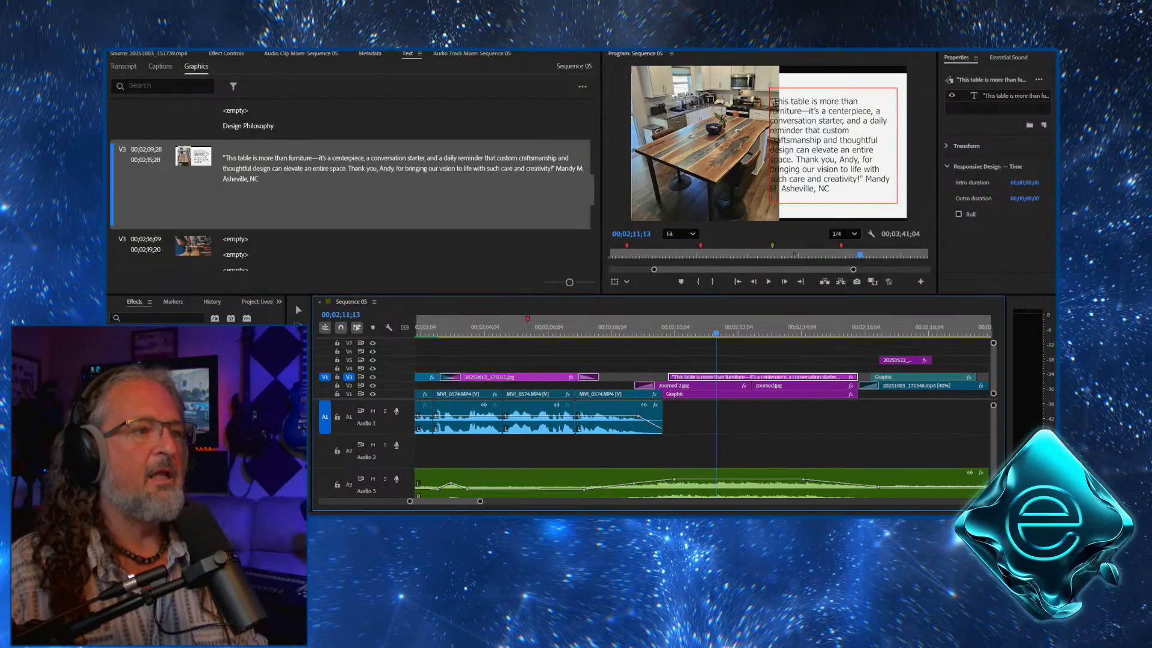
left_click(829, 188)
left_click_drag(830, 188, 770, 98)
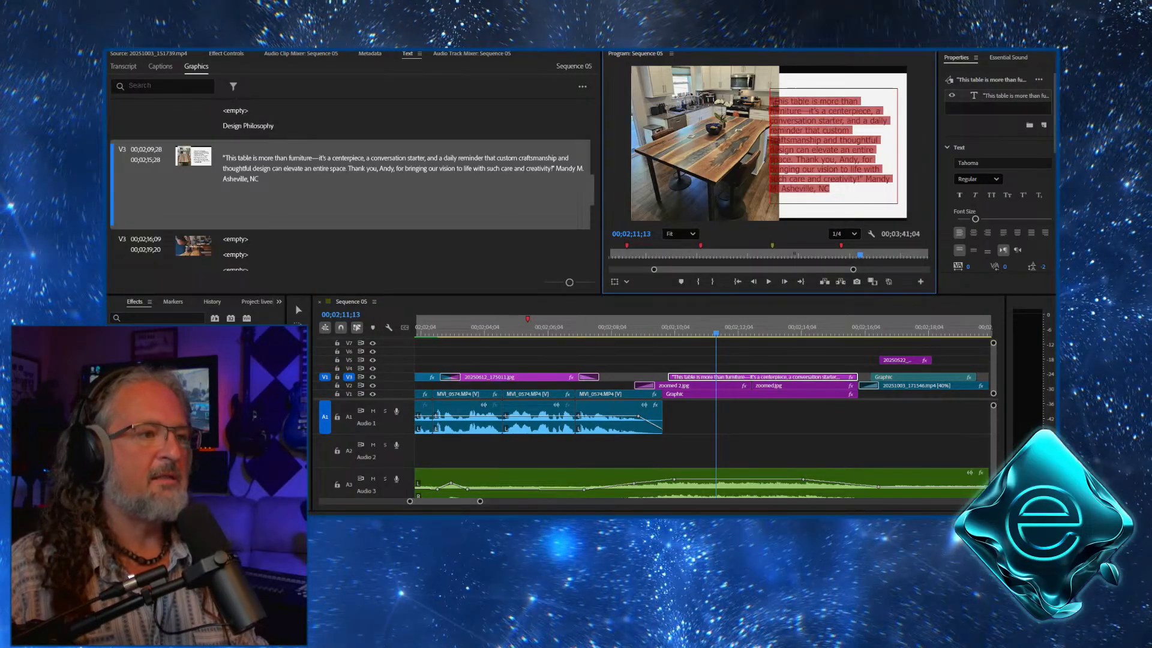
left_click(984, 163)
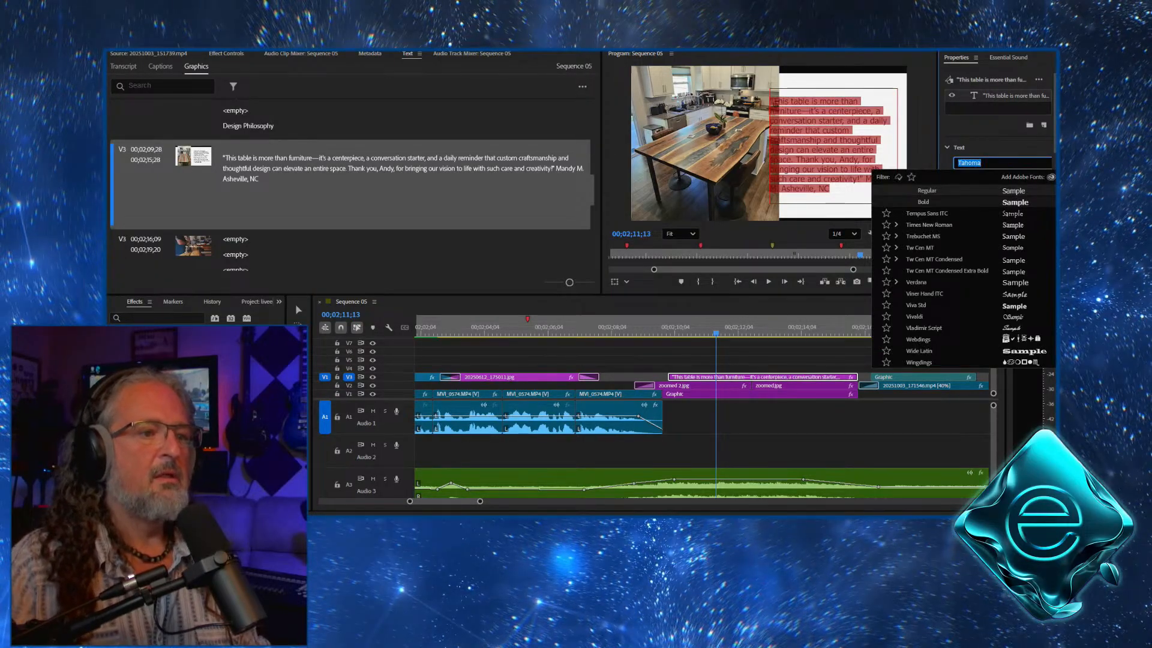
type("YOu")
key("BackSpace")
key("BackSpace")
type("oung Ser")
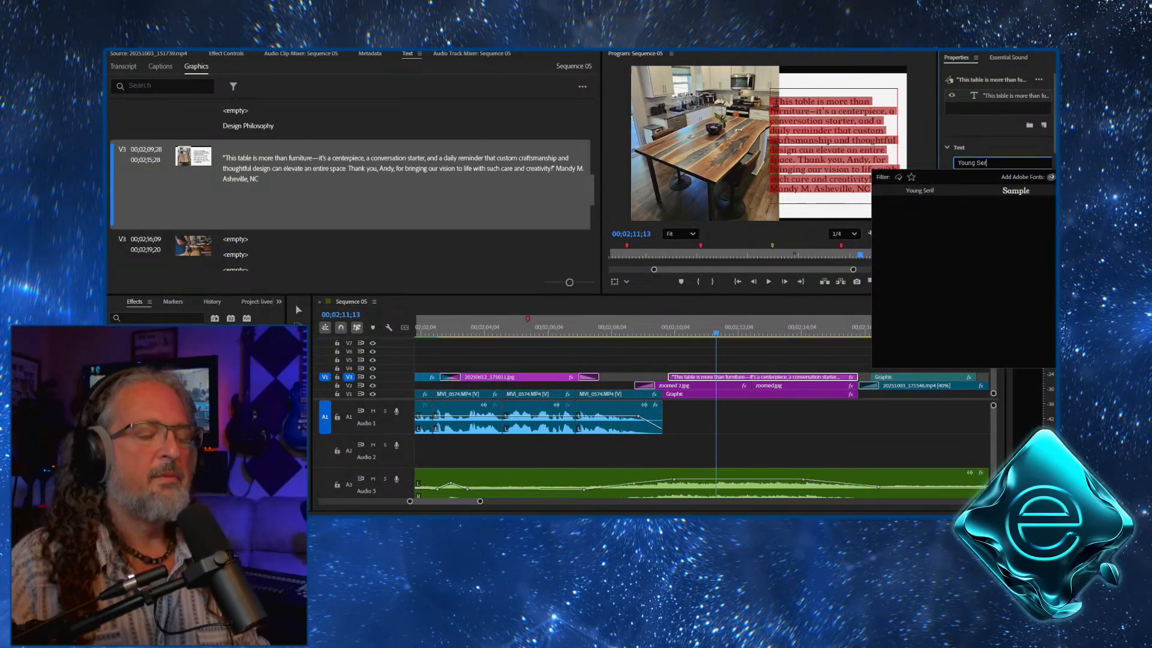
key("Return")
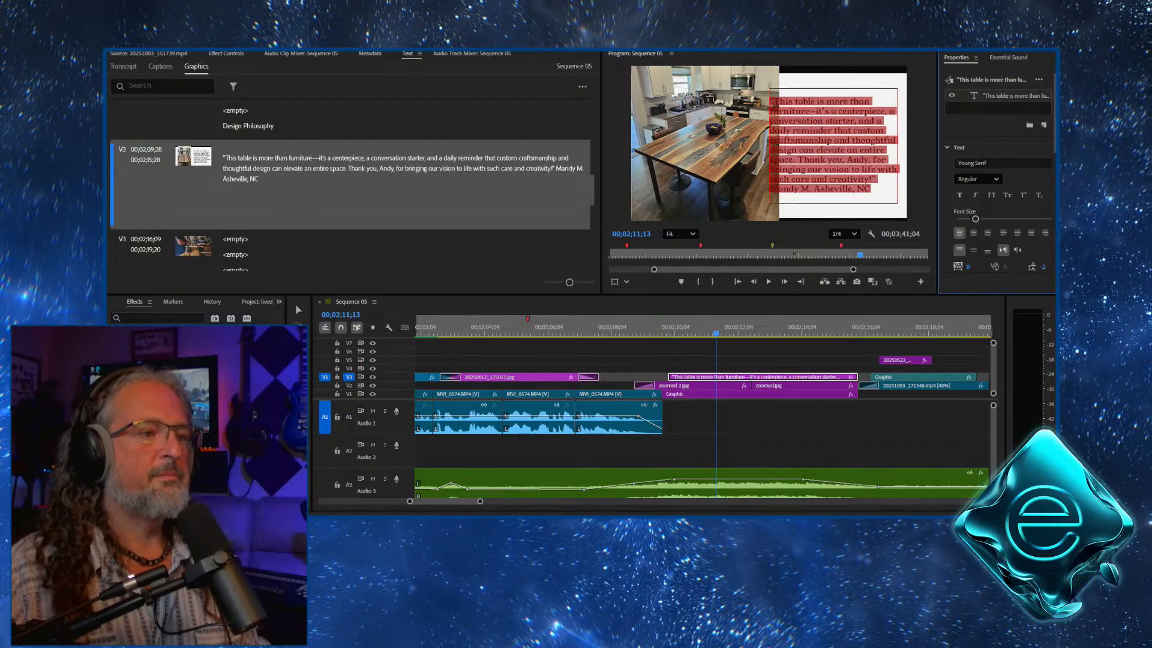
Put the customer's location on its own line in a smaller font size, and insert a blank line above the customer's name
left_click(817, 169)
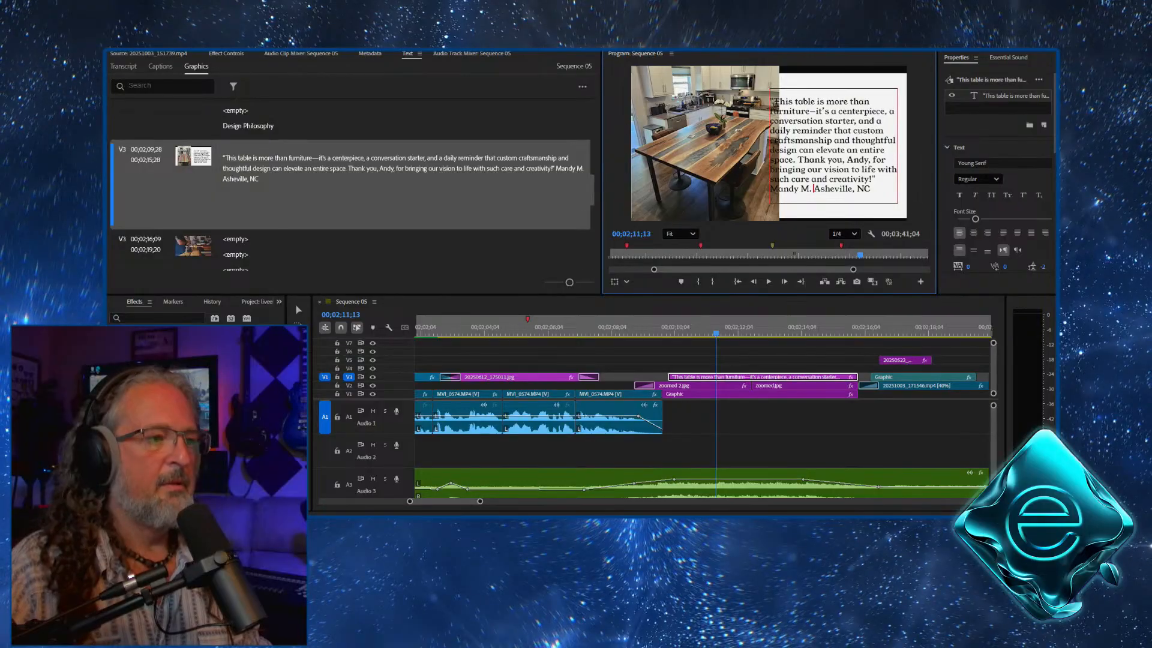
key("Return")
key("shift+End")
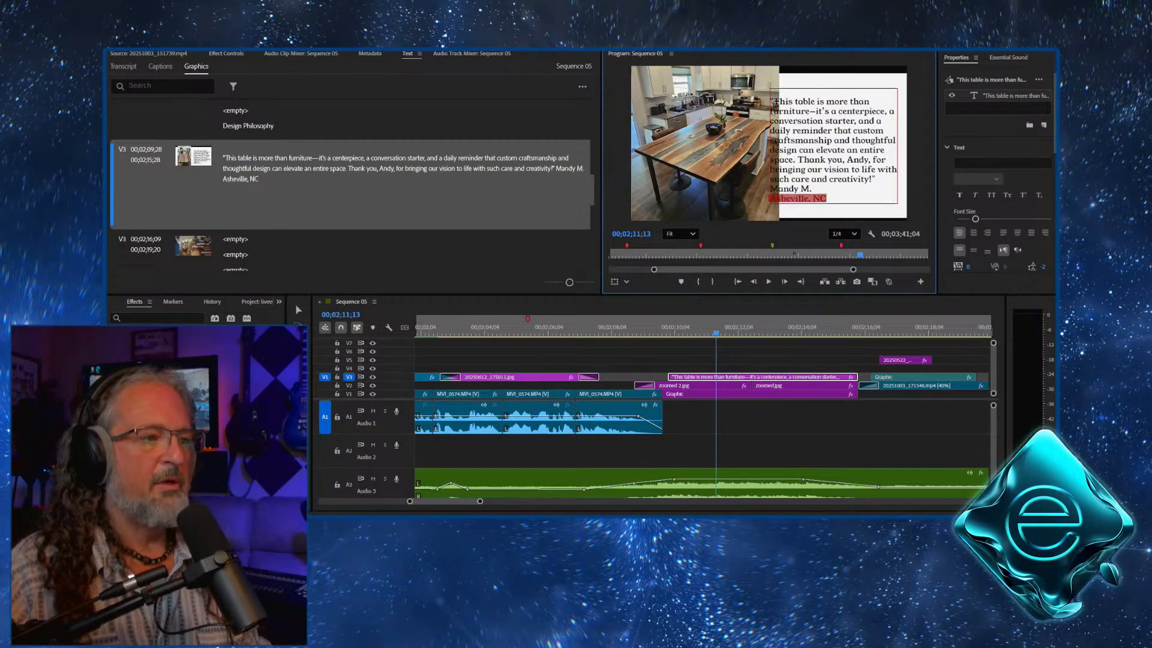
left_click_drag(975, 219, 970, 219)
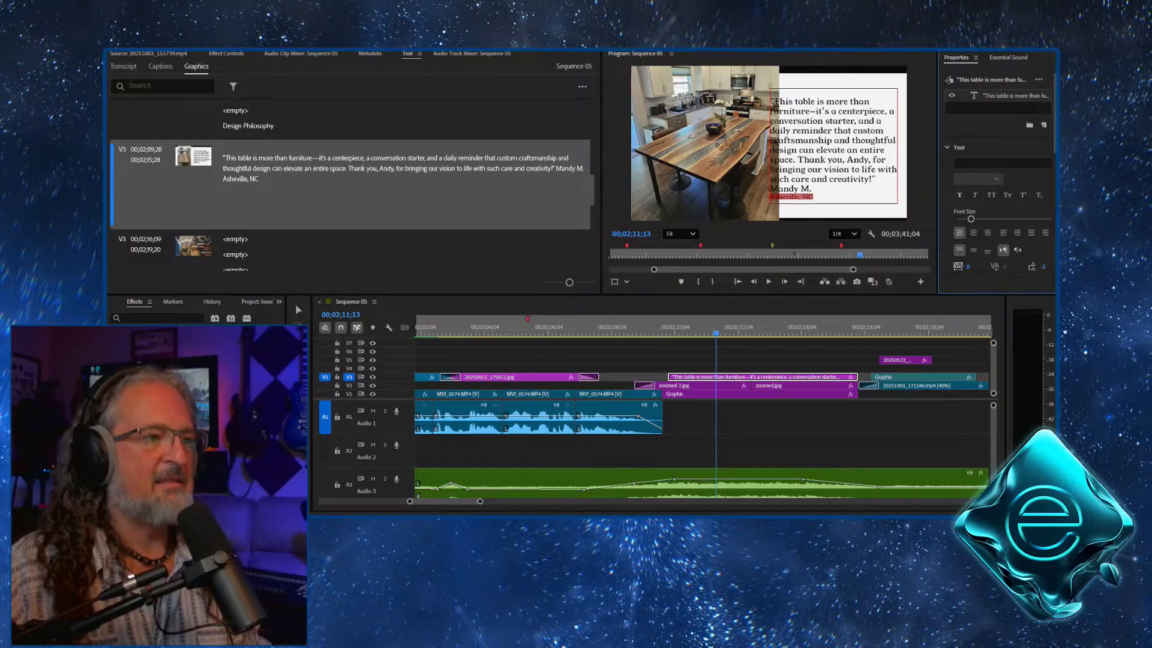
left_click(811, 188)
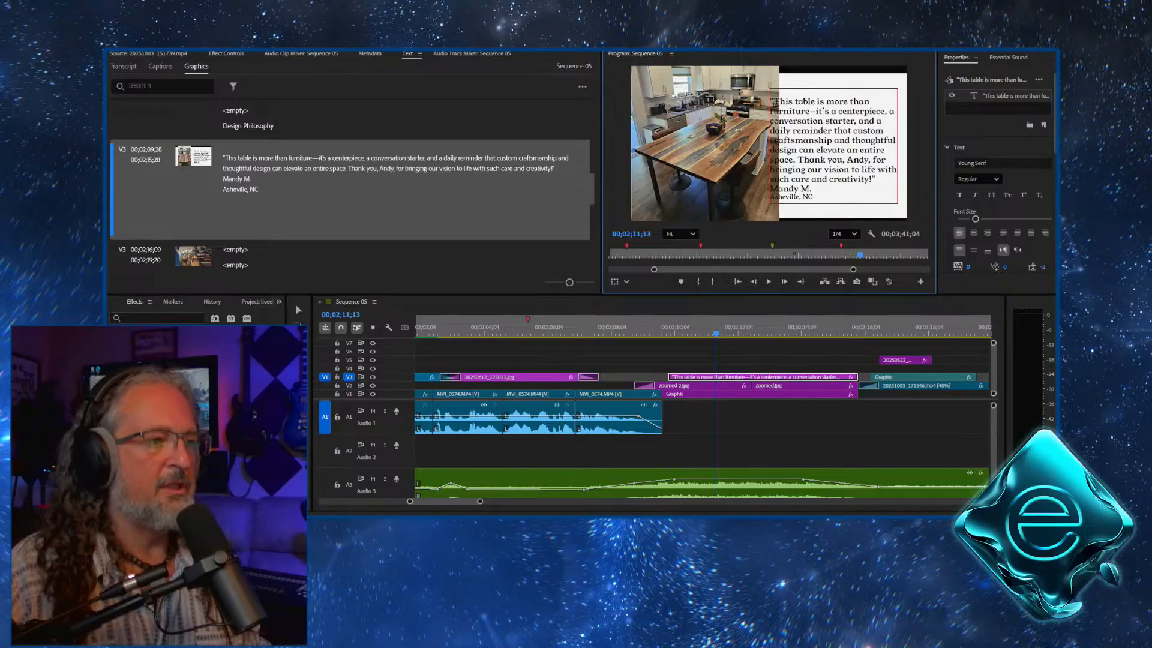
key("Return")
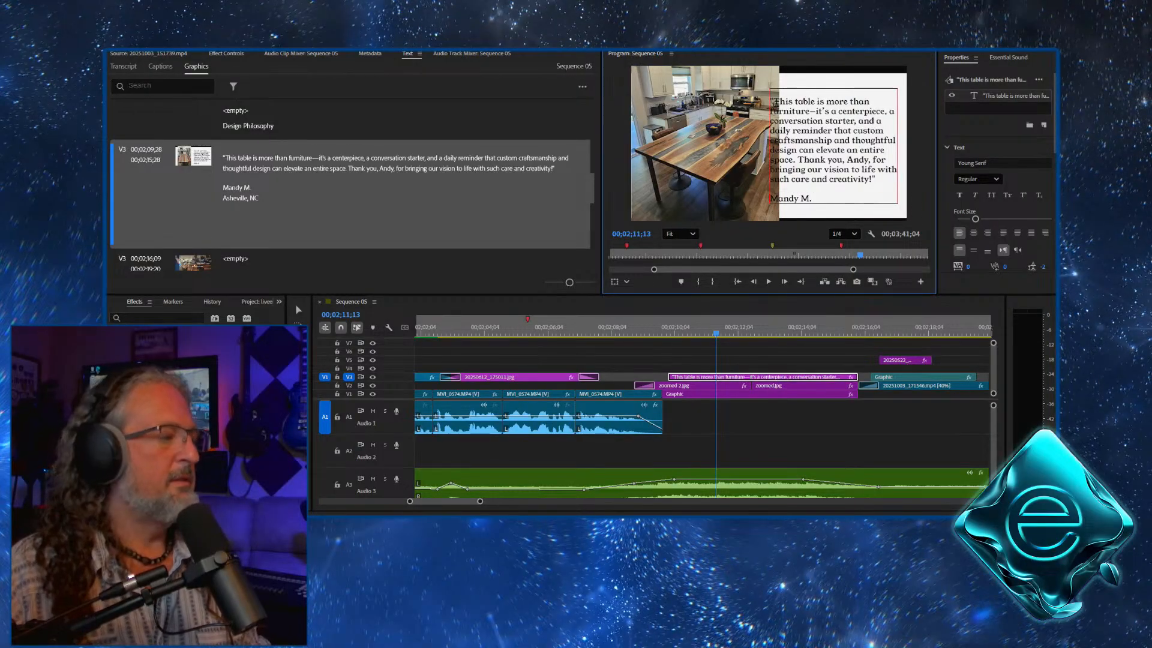
Lengthen the testimonial text box to fit all lines, justify its text with the last line left-aligned, and shift the box rightward off the image
key("Escape")
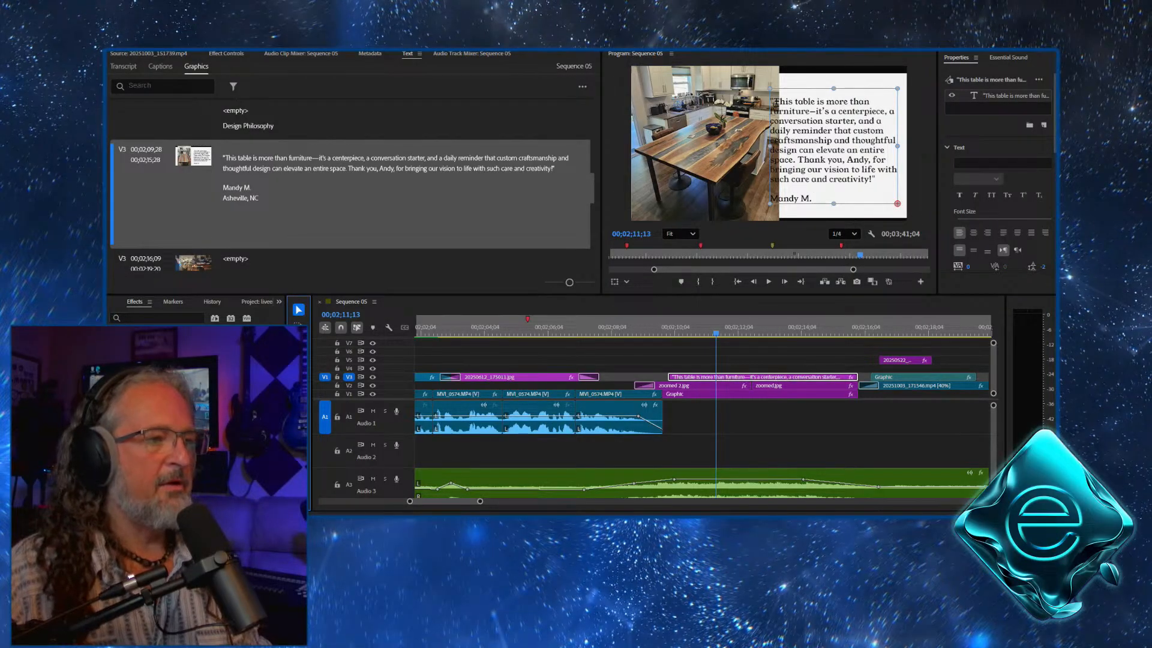
left_click_drag(833, 203, 833, 215)
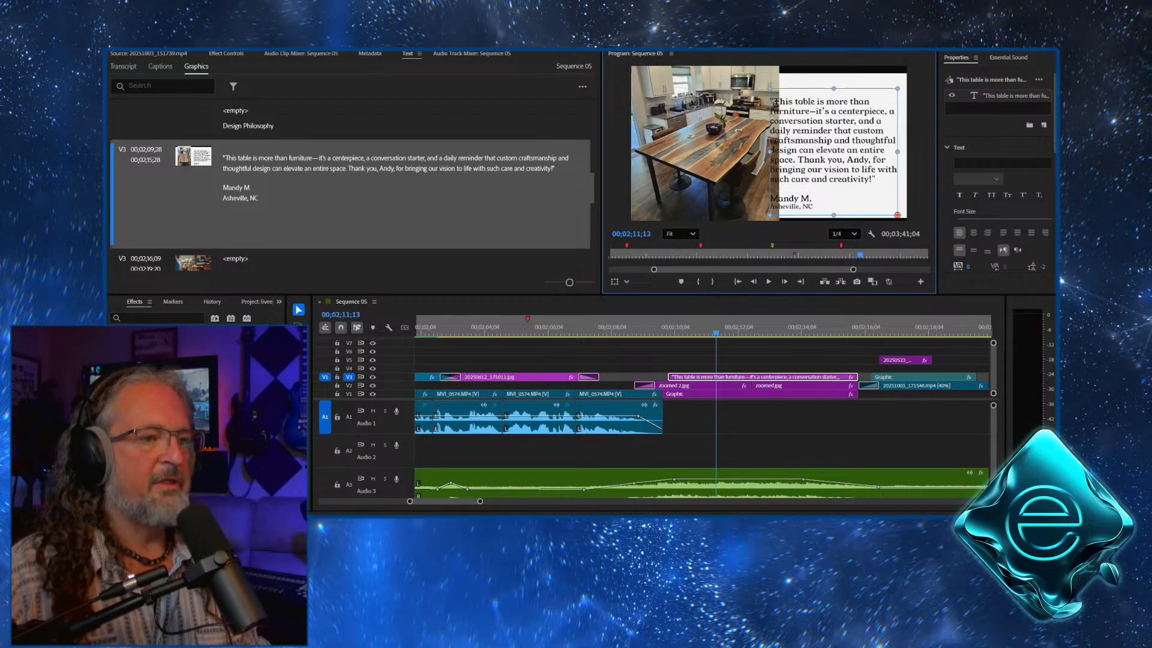
left_click_drag(898, 214, 893, 214)
left_click(1003, 232)
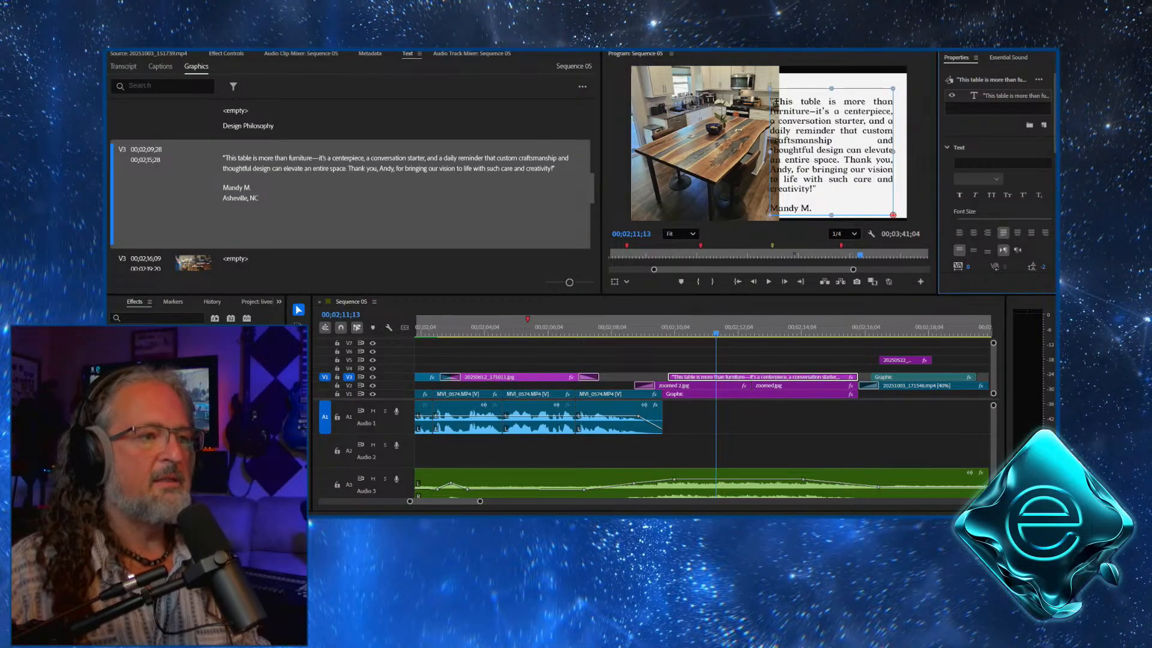
left_click_drag(893, 214, 902, 215)
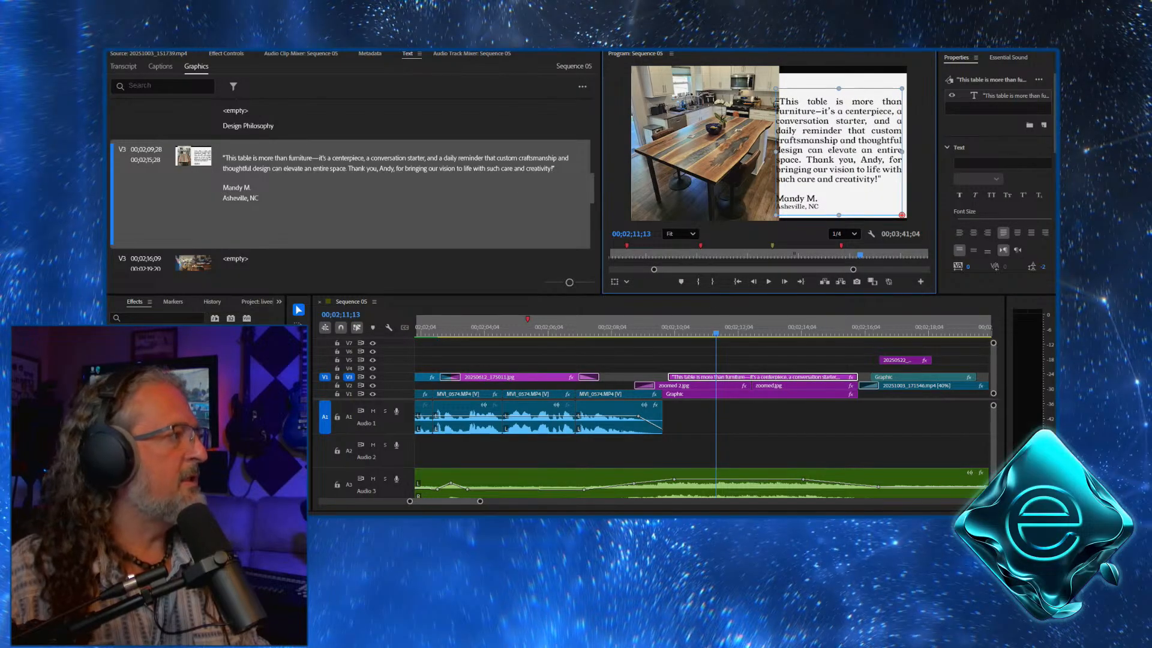
Reduce the testimonial text's Vector Motion scale to 81 and set its horizontal position to 1087.1
key("shift+5")
left_click_drag(902, 214, 887, 207)
left_click_drag(232, 104, 270, 105)
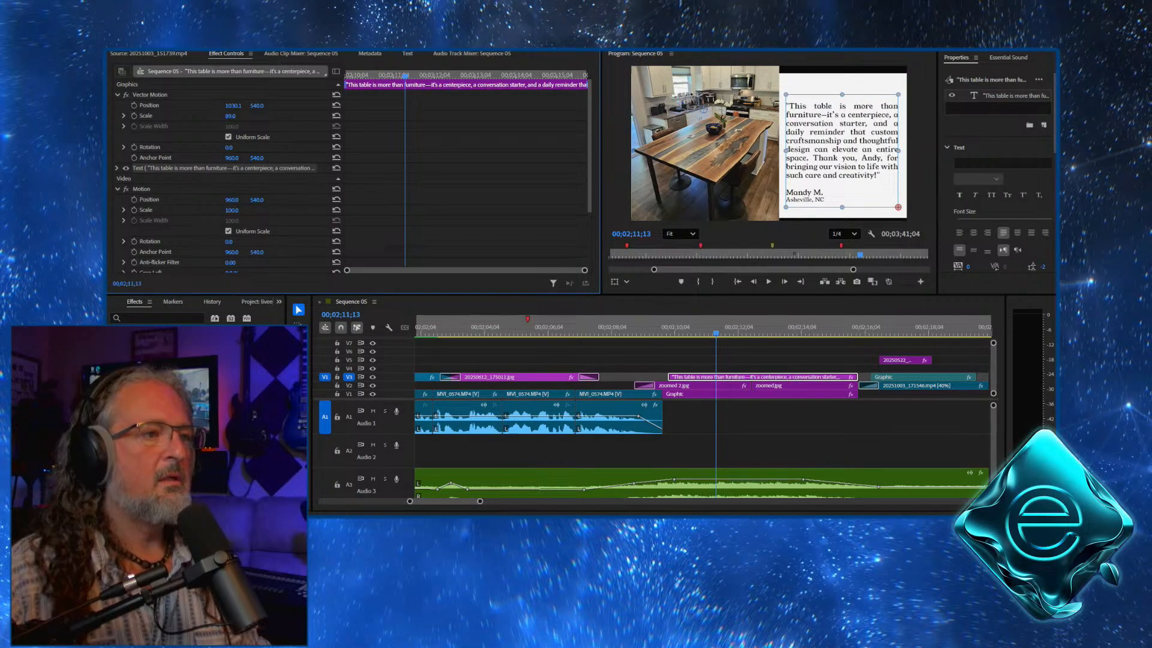
left_click_drag(230, 116, 262, 105)
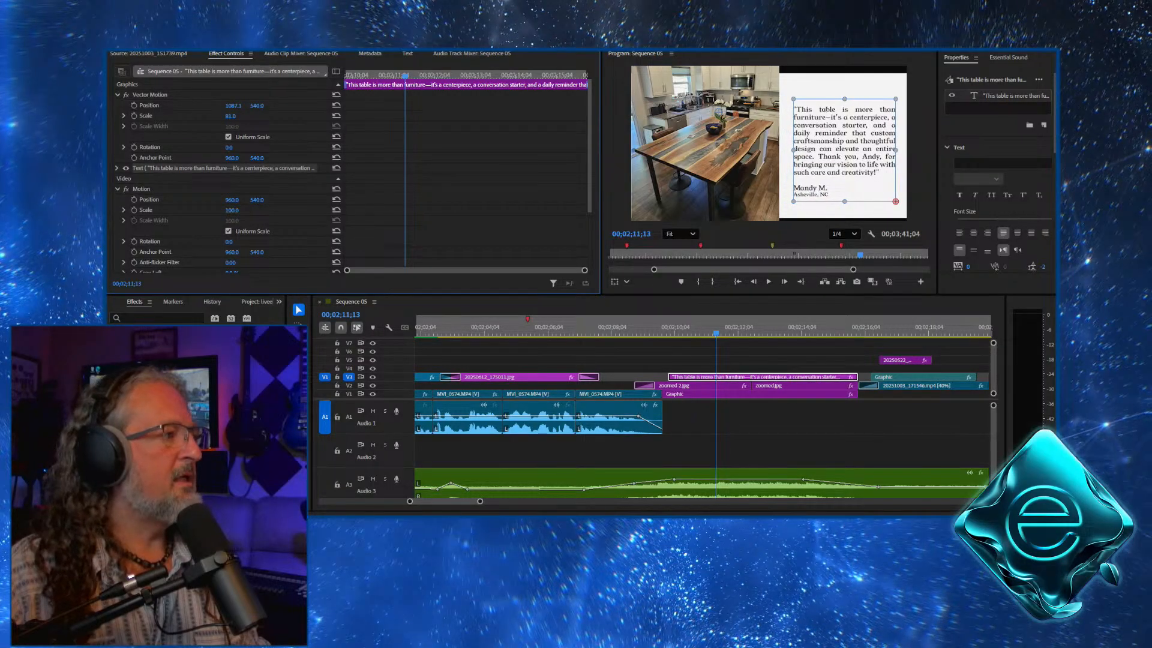
Keyframe the testimonial text's position and scale at the clip's start, growing to scale 88 and horizontal position 1044.1 at 00;02;11;13
left_click(134, 116)
left_click(134, 105)
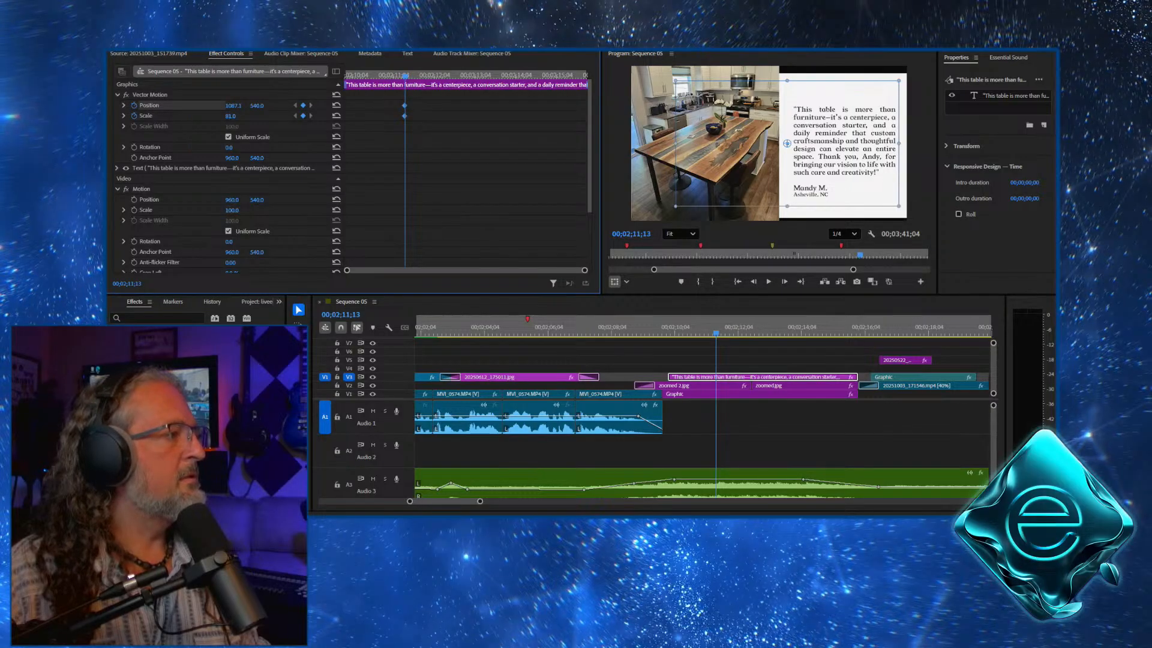
left_click(303, 105)
left_click(303, 116)
left_click_drag(230, 116, 207, 106)
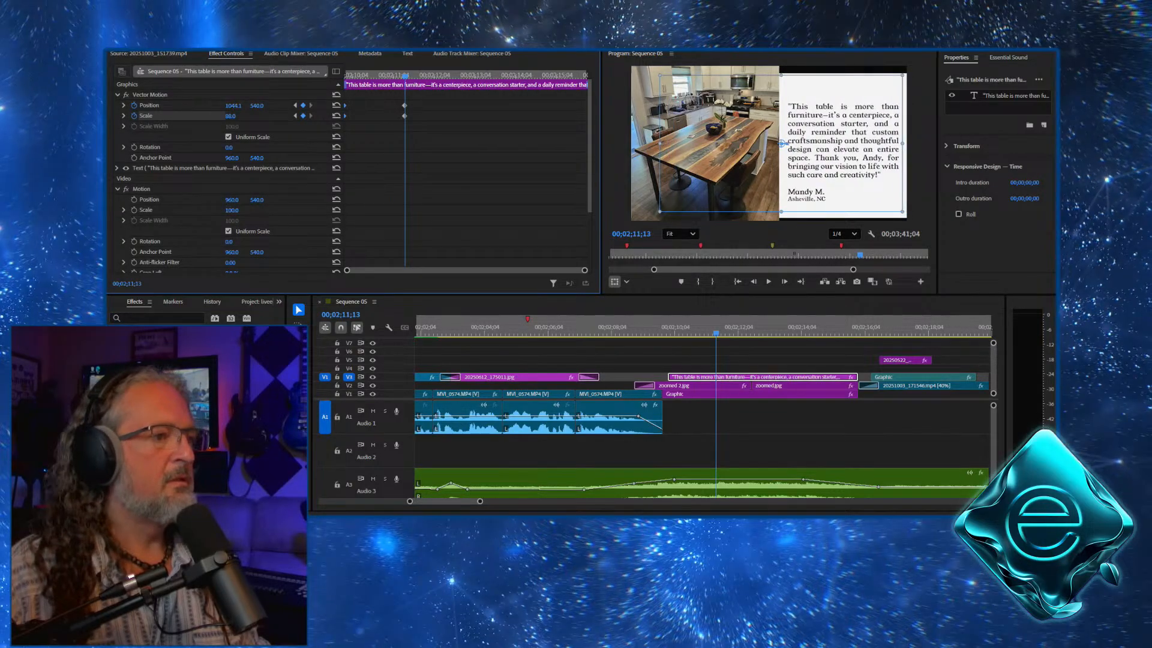
Enlarge the white background graphic's Vector Motion scale to 121, and play the testimonial from 00;02;08;14
left_click(759, 393)
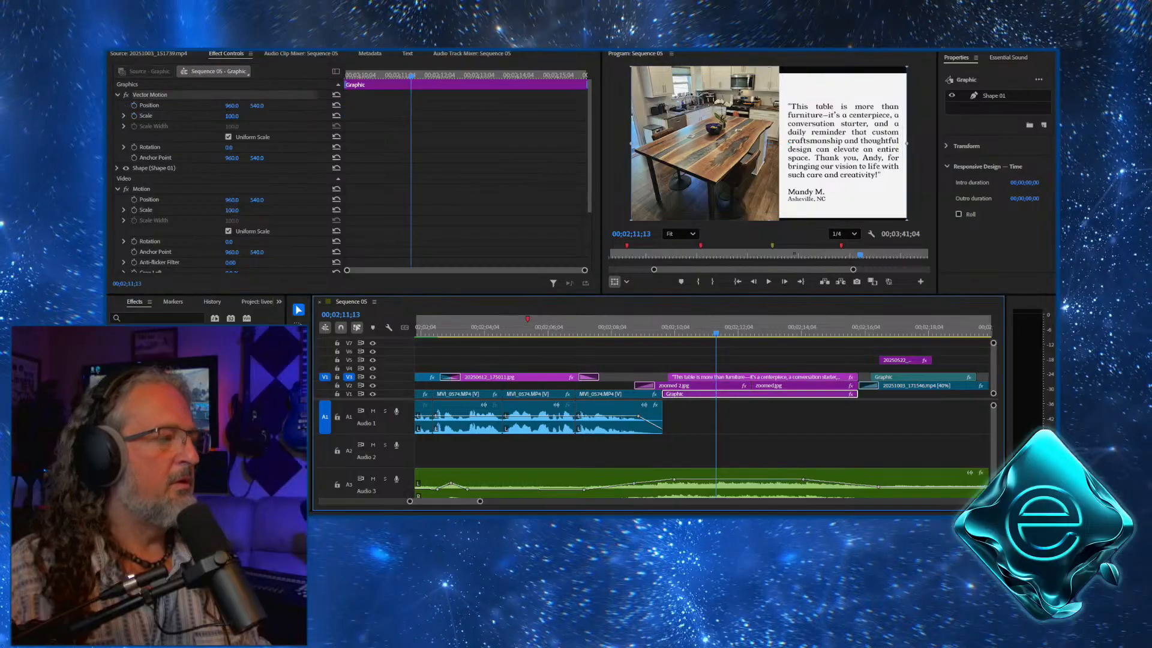
left_click_drag(232, 116, 244, 116)
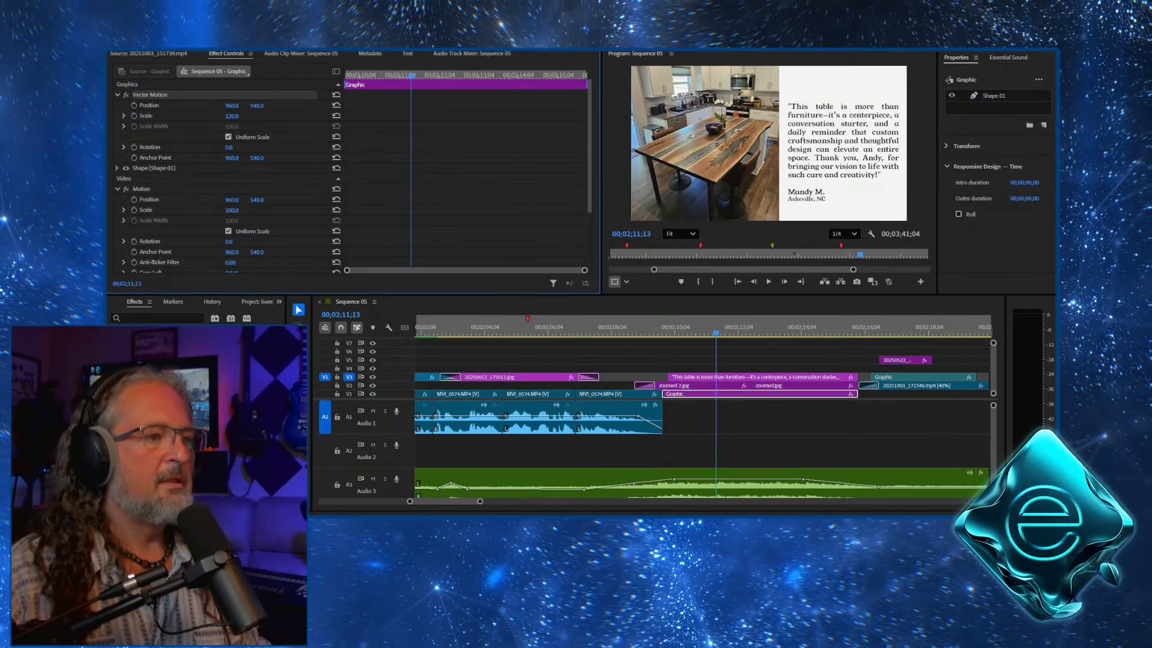
left_click(646, 327)
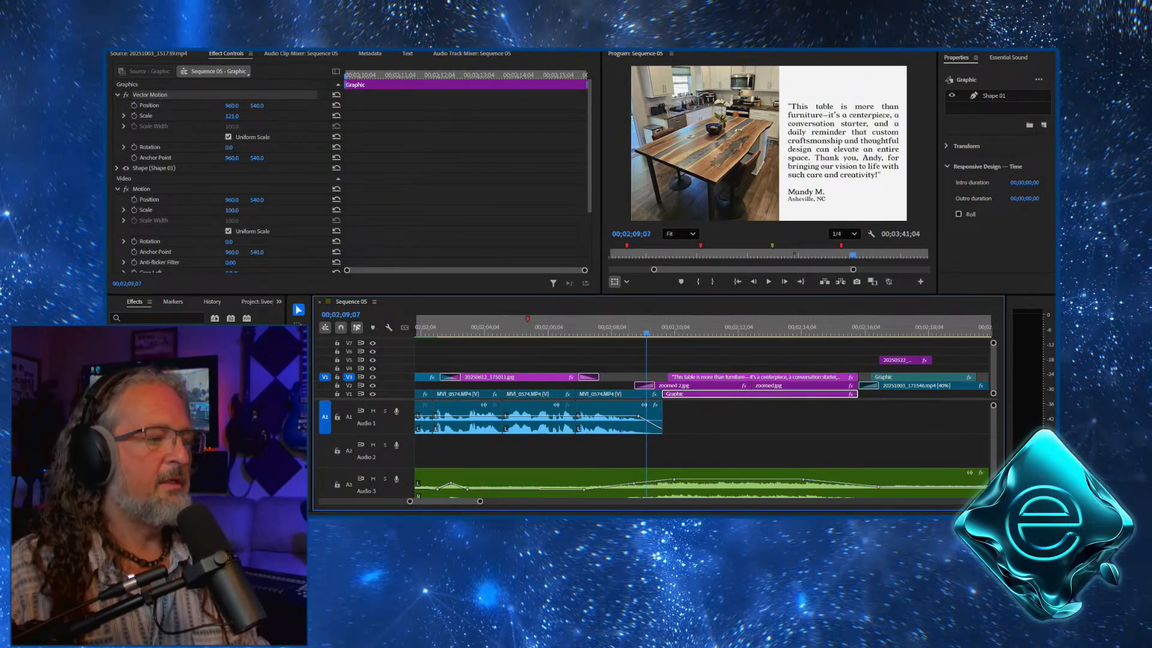
left_click(621, 327)
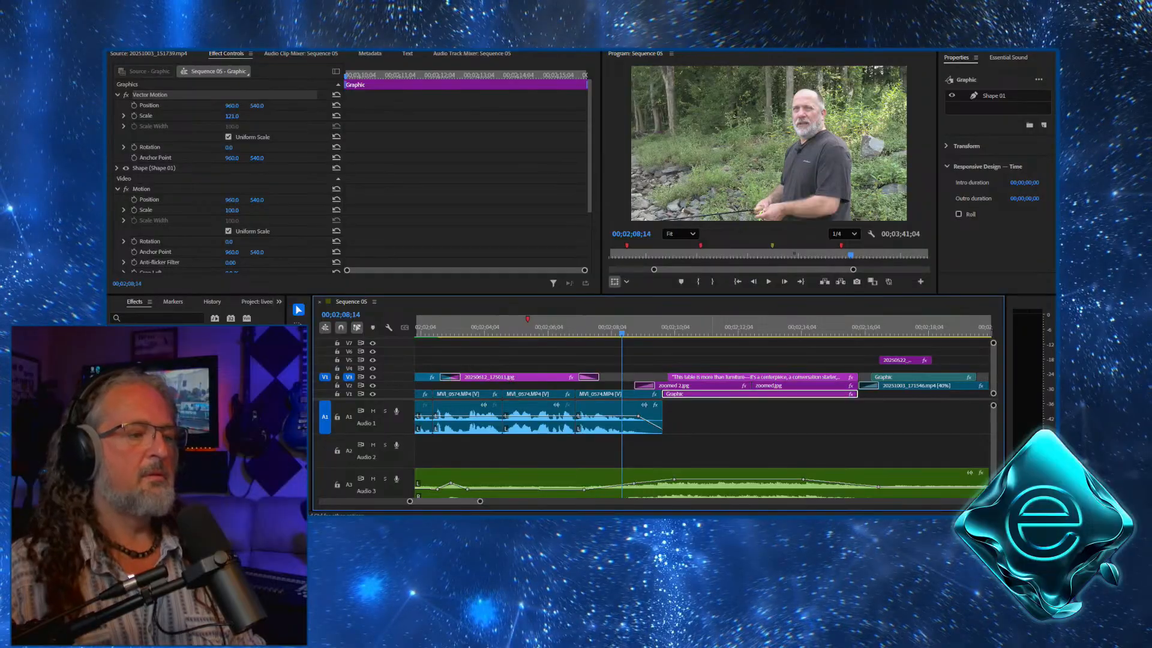
left_click(767, 281)
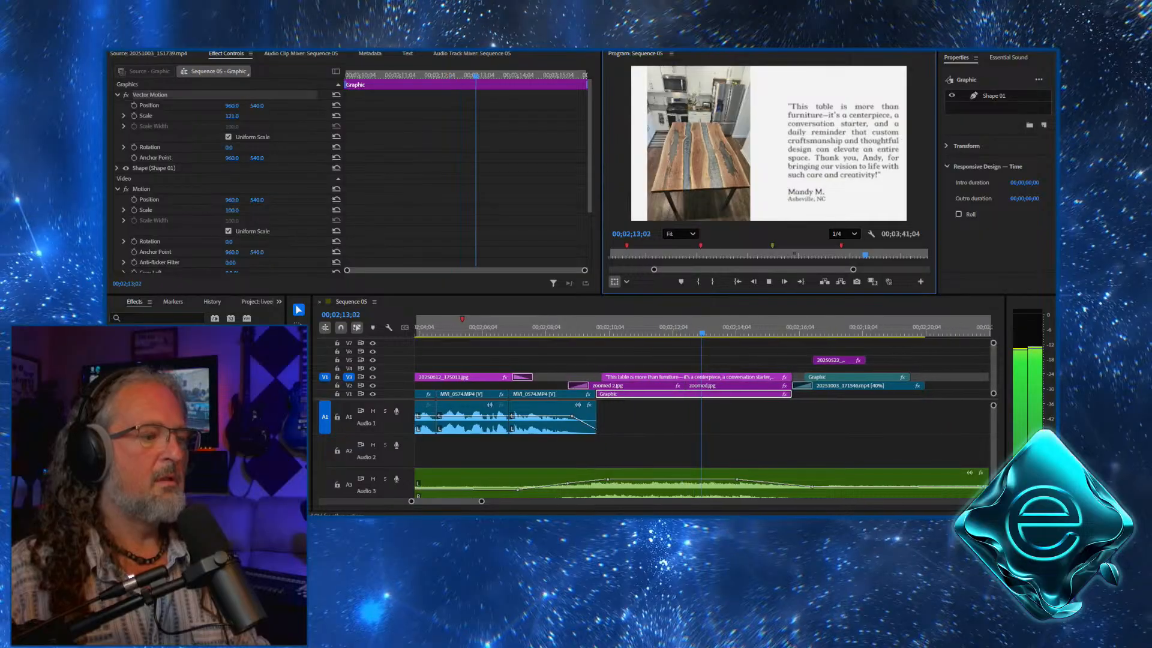
Set the scale of the zoomed.jpg clip on V2 to 56
key("space")
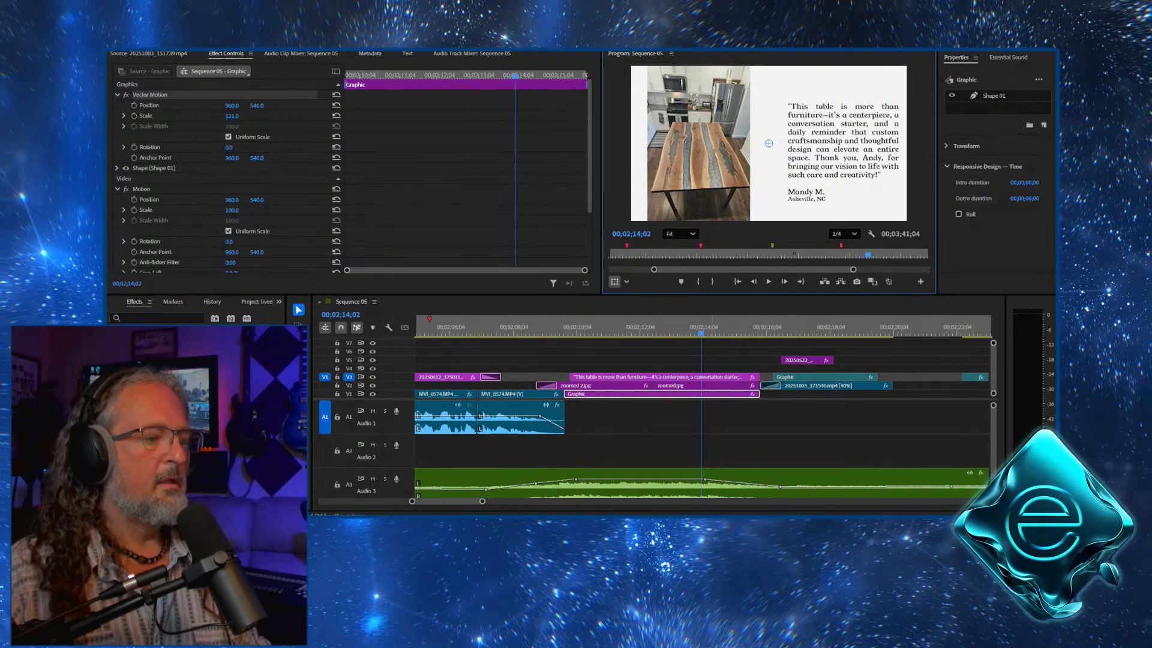
left_click(710, 385)
left_click_drag(231, 116, 239, 116)
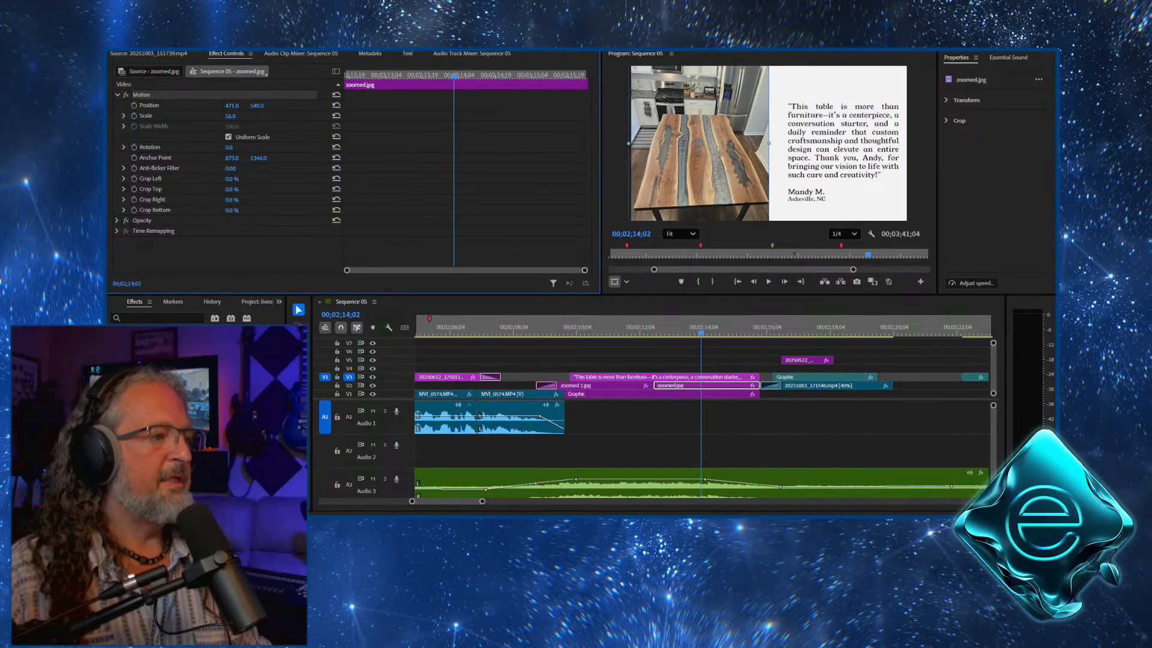
Give the cut between MVI_0574.MP4 and the Graphic clip on V1 a 20-frame transition
left_click(570, 327)
key("space")
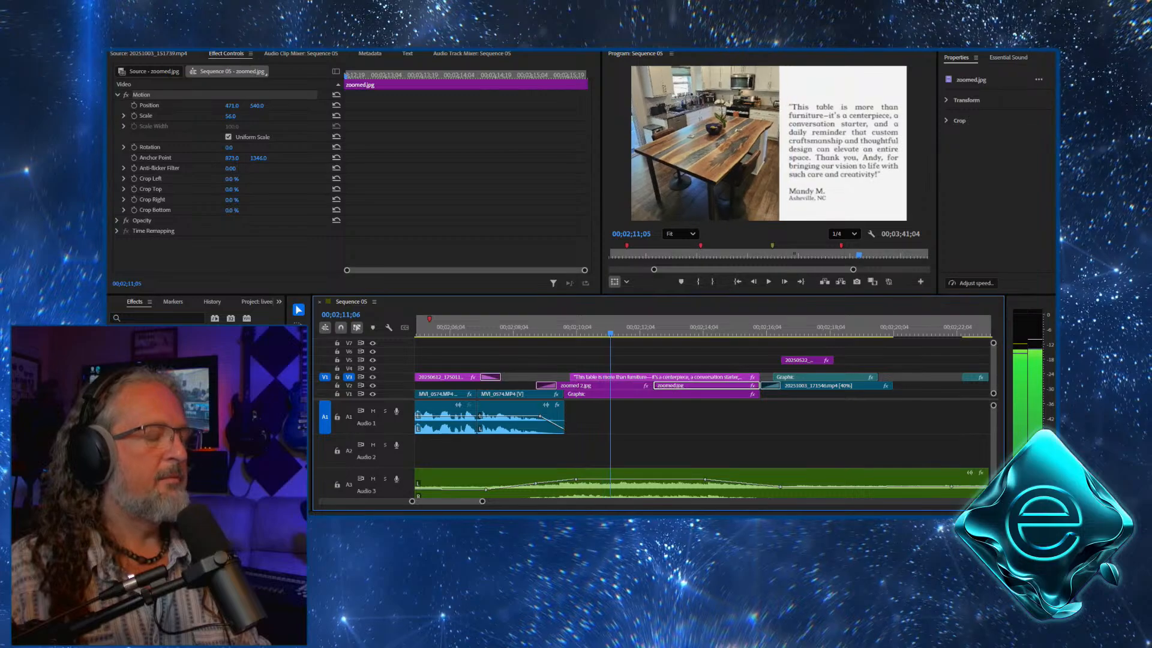
left_click_drag(616, 330, 529, 330)
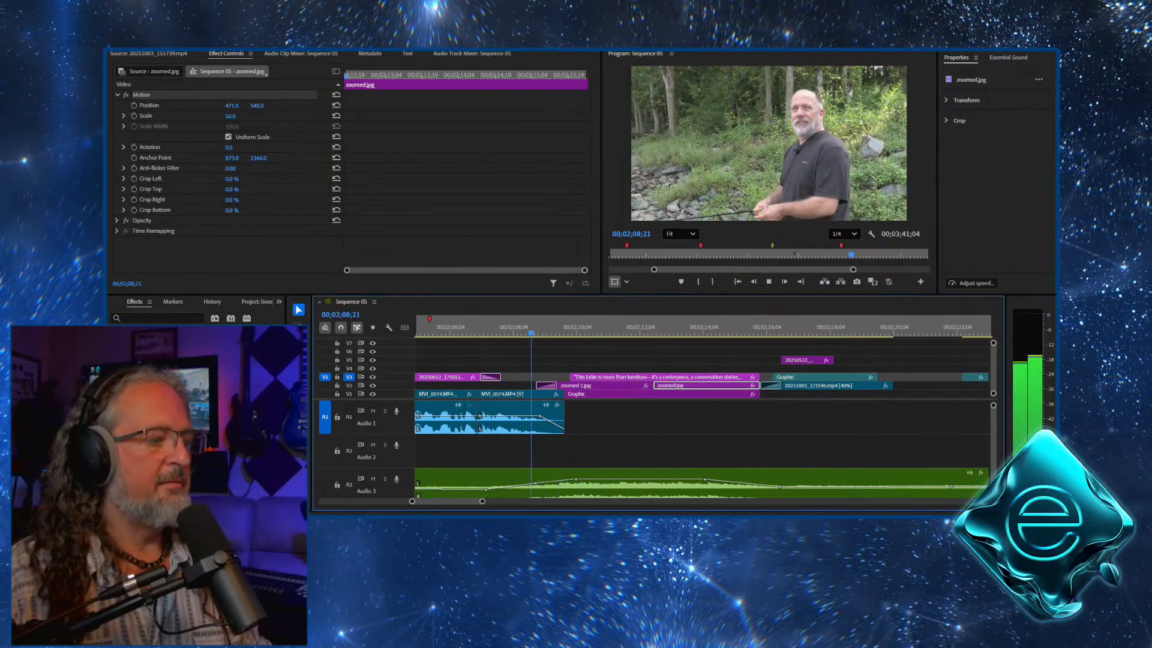
key("space")
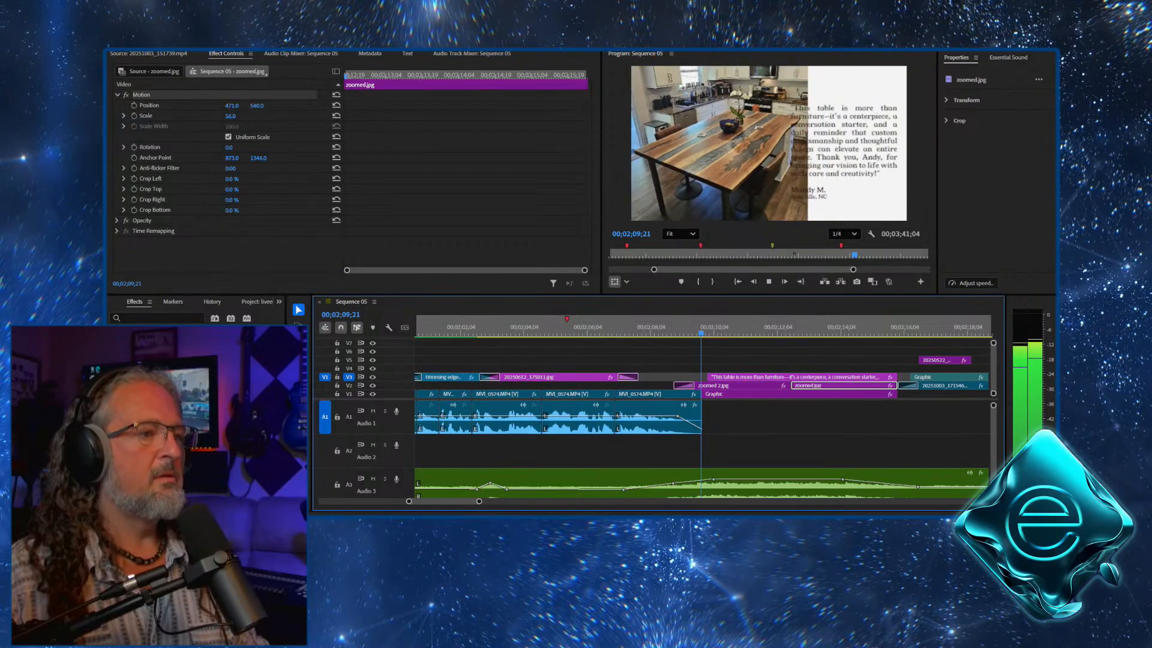
key("space")
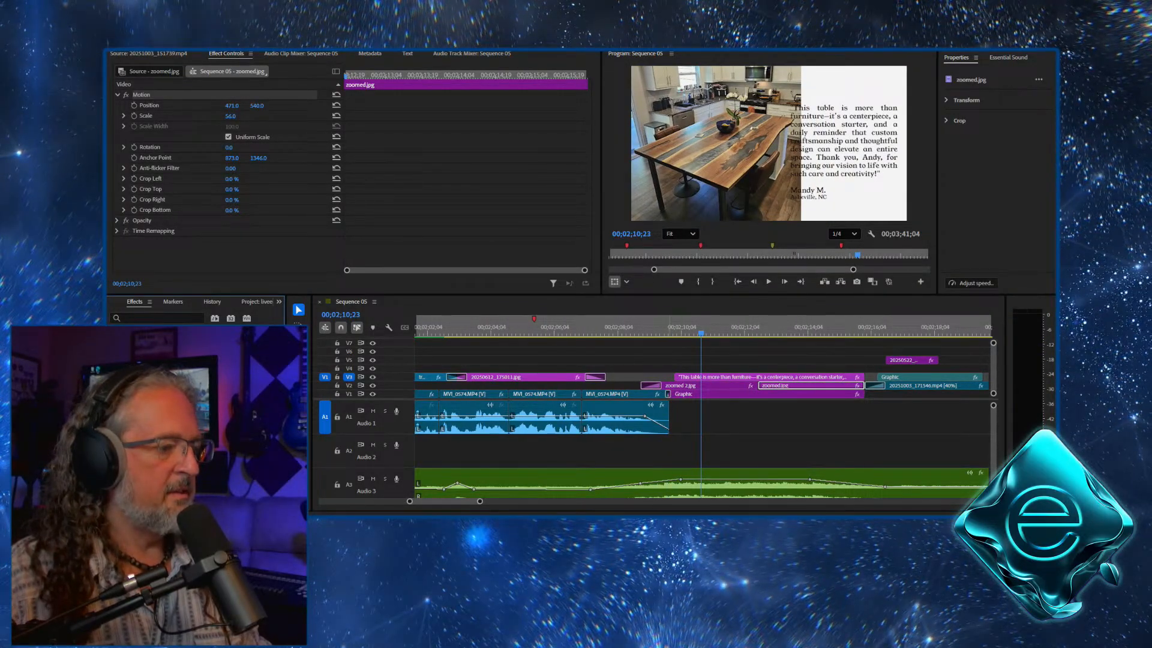
double_click(668, 394)
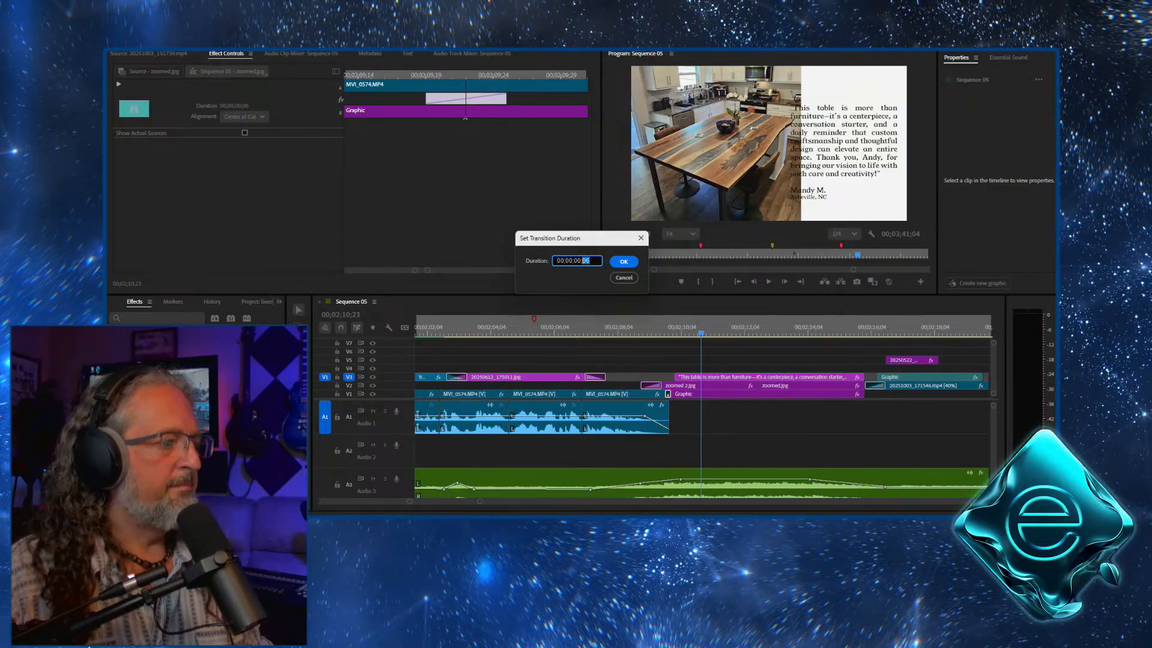
type("20")
key("Return")
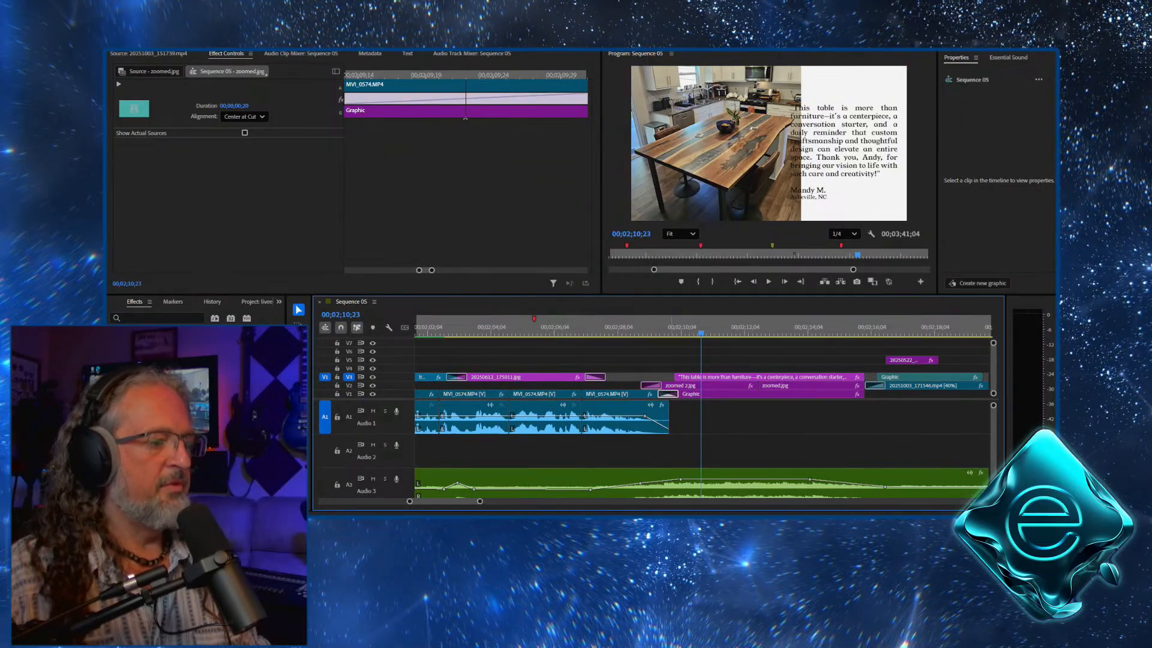
Play through the new transition and move the ending position and scale keyframes of zoomed 2.jpg to the end of the clip
left_click_drag(637, 327, 604, 327)
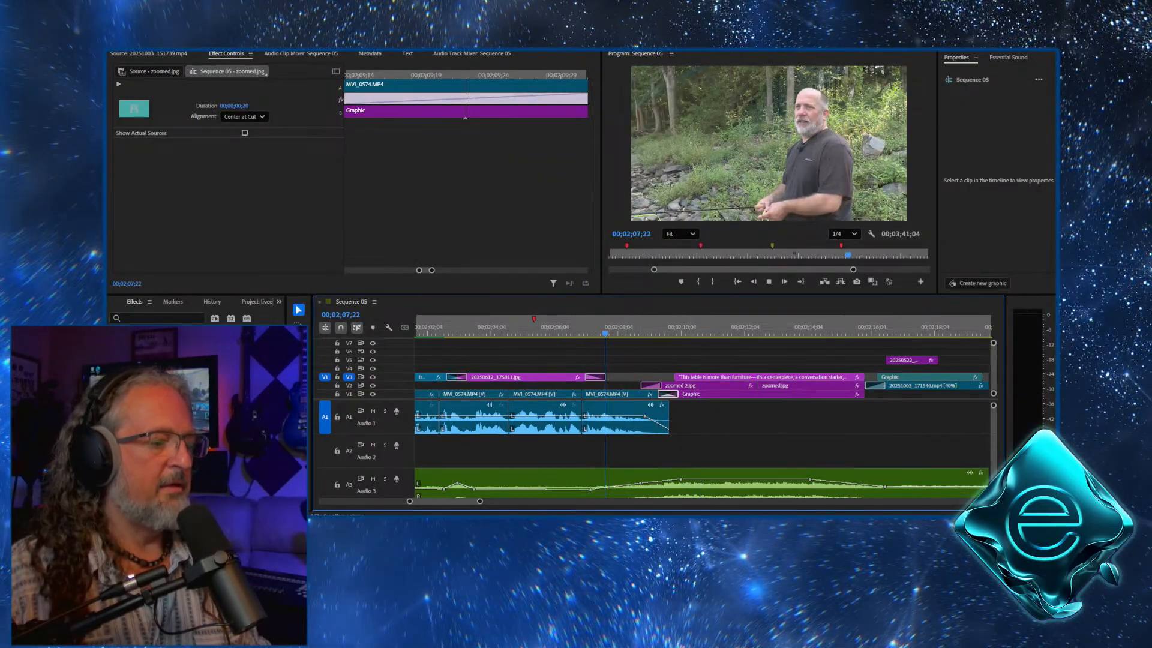
key("space")
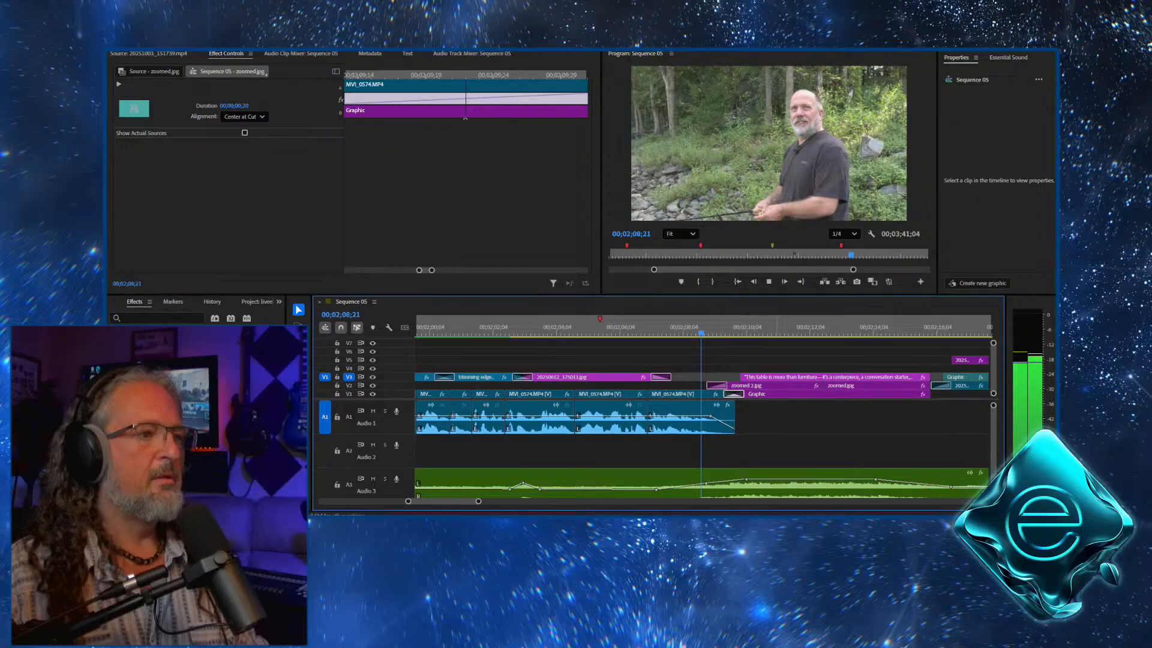
key("space")
mouse_move(608, 327)
left_mouse_down()
mouse_move(534, 327)
mouse_move(683, 326)
mouse_move(627, 327)
left_mouse_up()
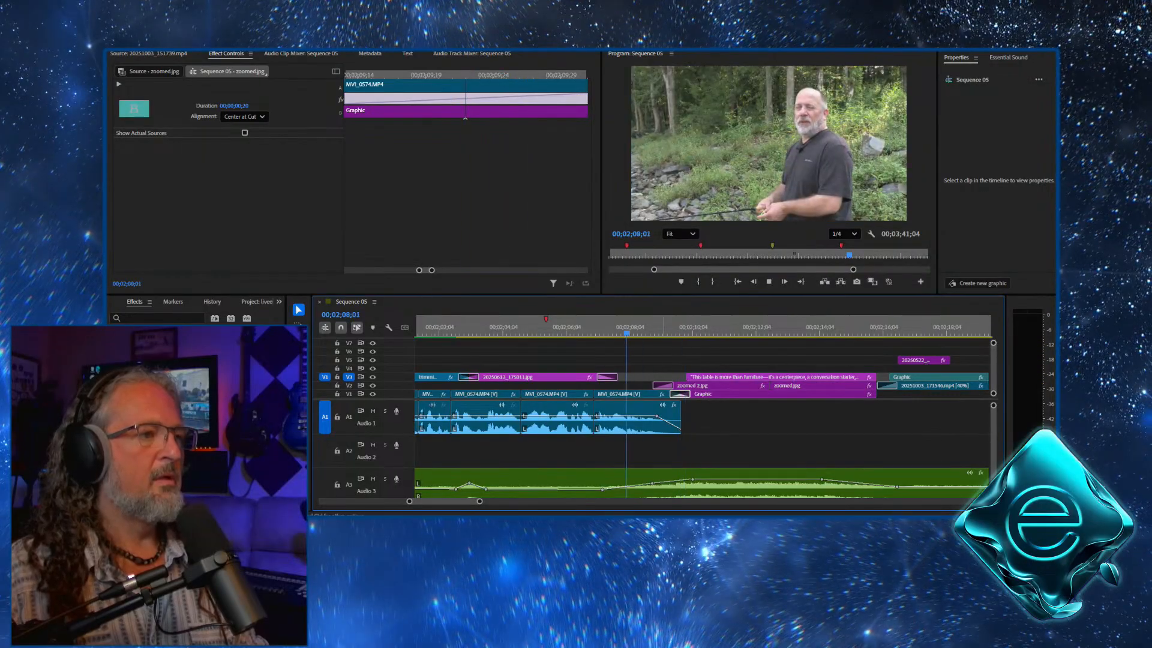
key("space")
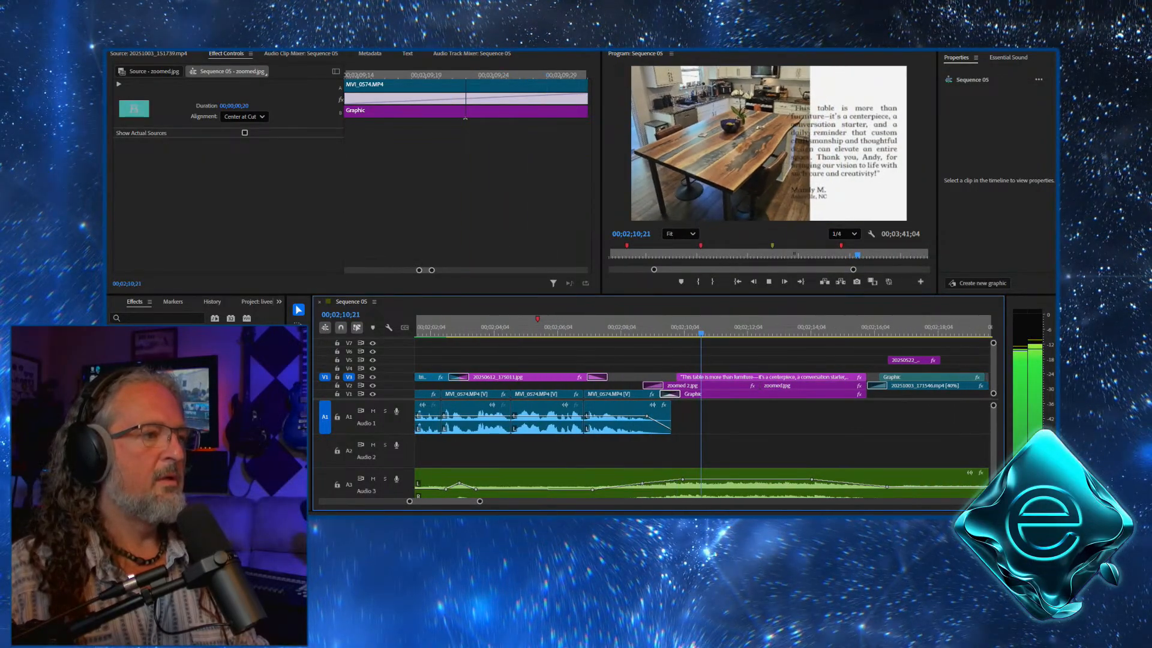
key("space")
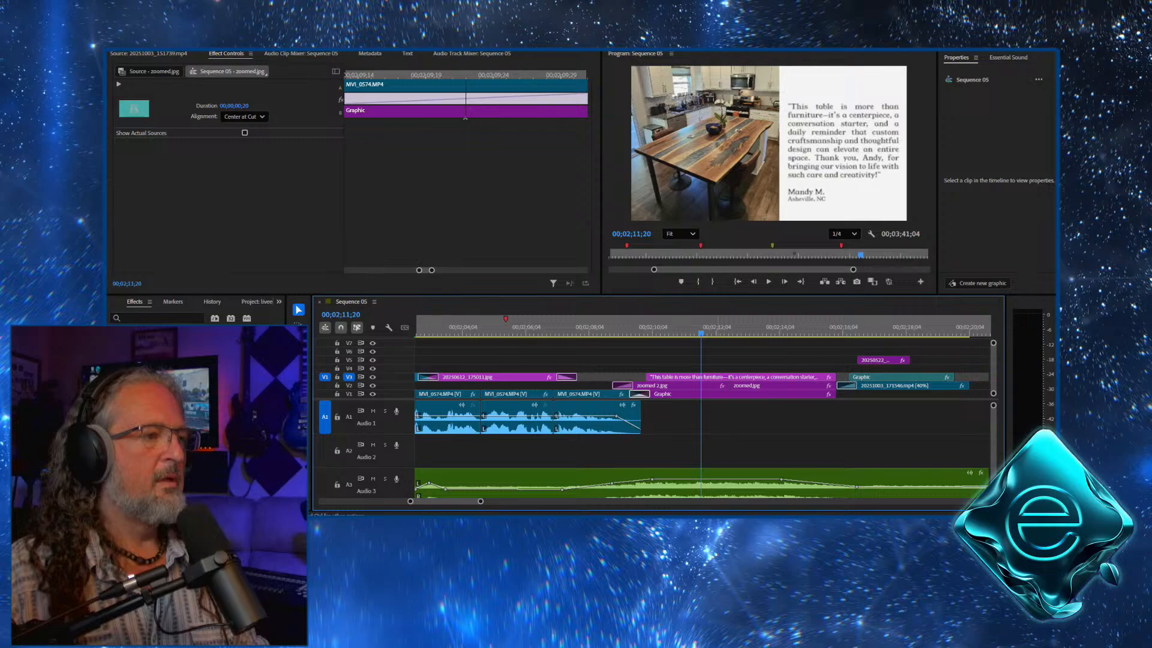
left_click(672, 386)
left_click_drag(517, 132, 586, 116)
Add a 20-frame transition at the cut between zoomed 2.jpg and zoomed.jpg on V2
key("shift+Home")
key("space")
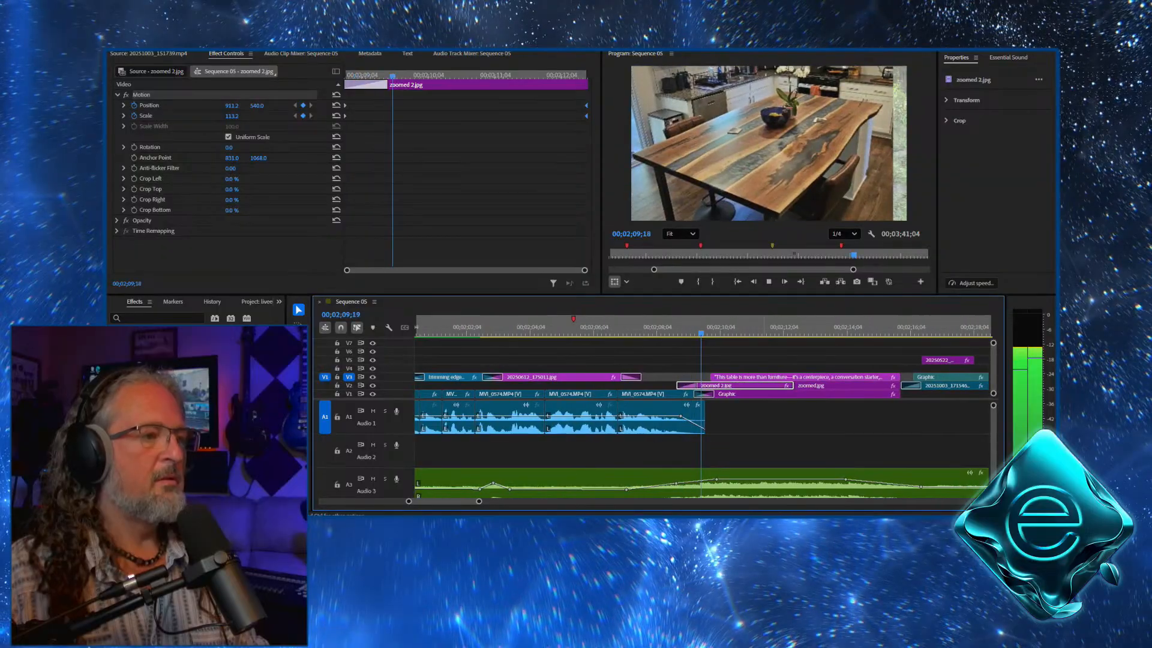
key("space")
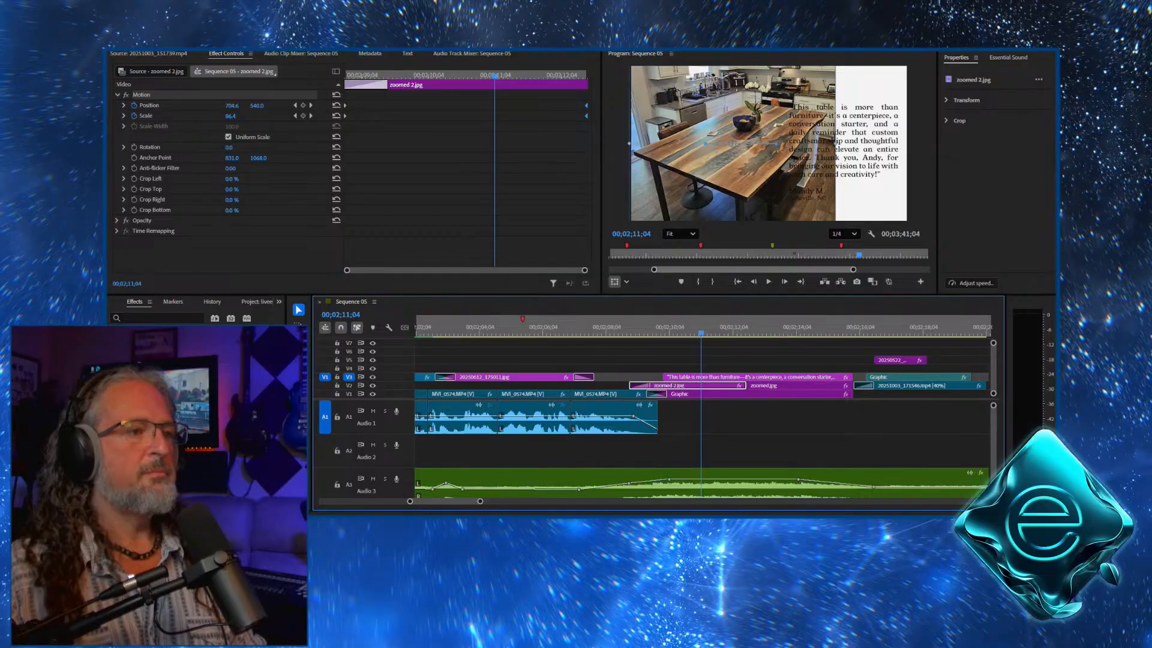
key("space")
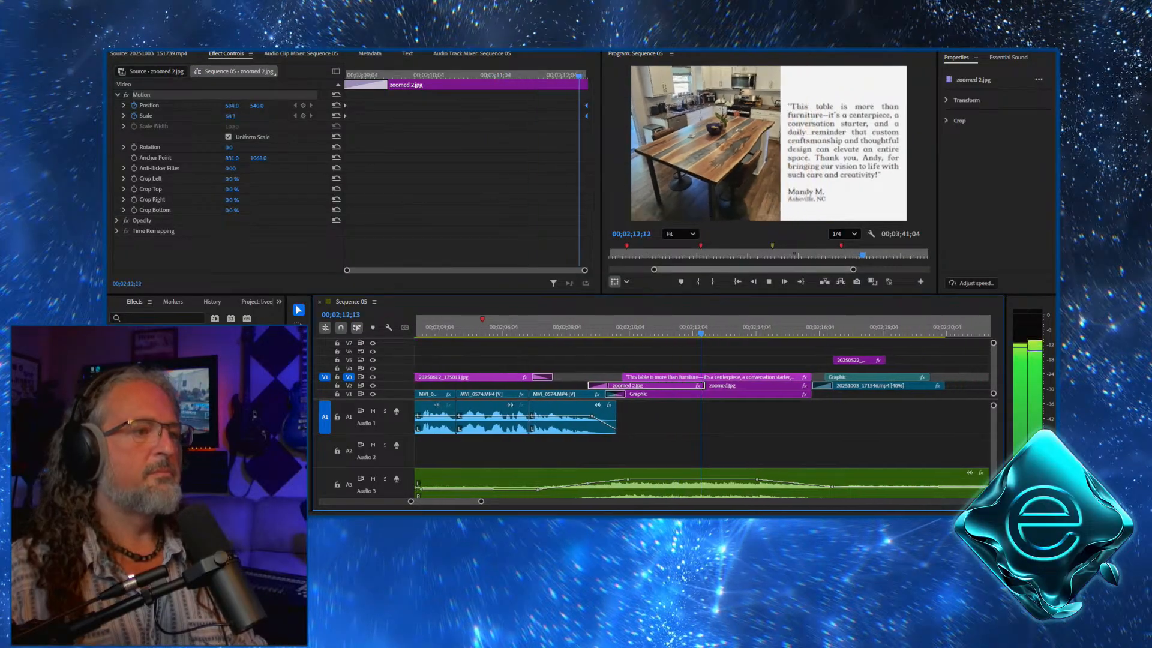
key("space")
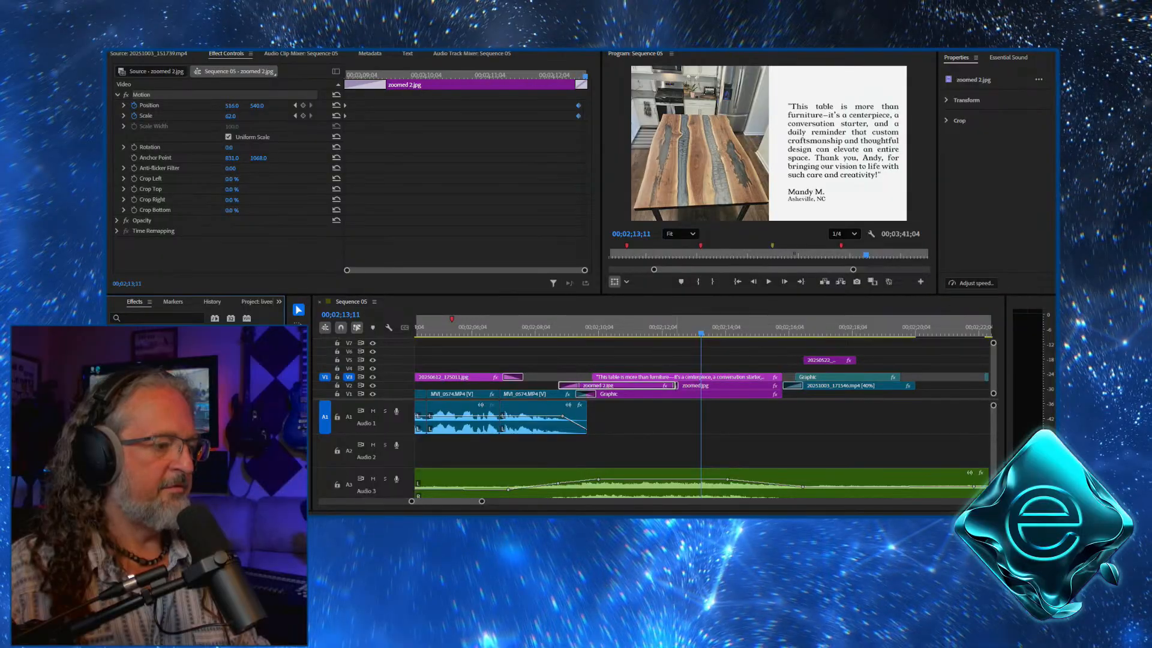
left_click_drag(180, 384, 675, 385)
double_click(675, 385)
left_click(589, 261)
left_click_drag(583, 260, 586, 260)
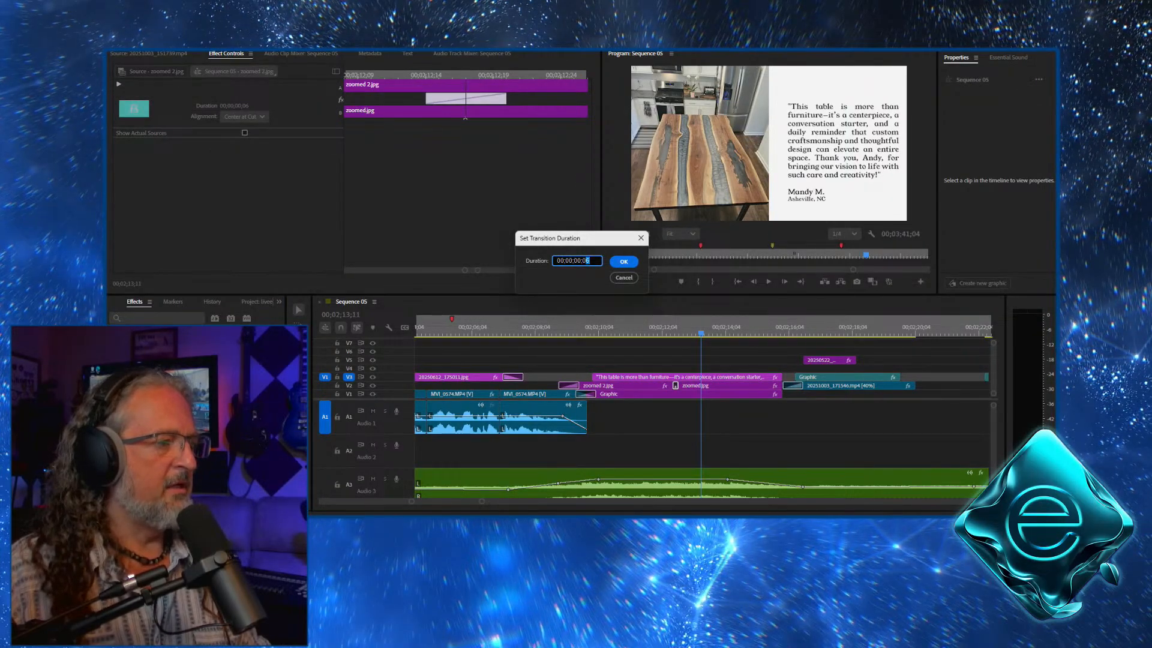
type("20")
key("Return")
Play through the new transition and set zoomed.jpg's position to 519, 441 and its scale to 60
left_click_drag(700, 330, 605, 329)
key("space")
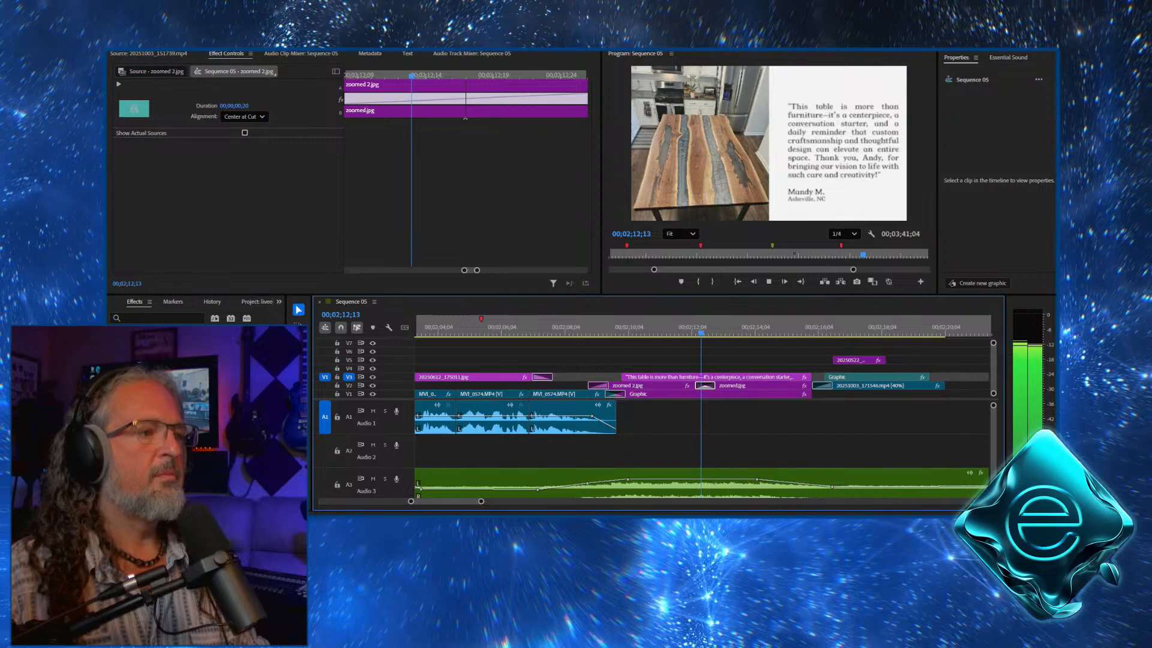
key("space")
left_click(720, 385)
mouse_move(231, 105)
left_mouse_down()
mouse_move(273, 105)
mouse_move(235, 116)
mouse_move(258, 106)
mouse_move(198, 105)
mouse_move(227, 105)
mouse_move(229, 115)
left_mouse_up()
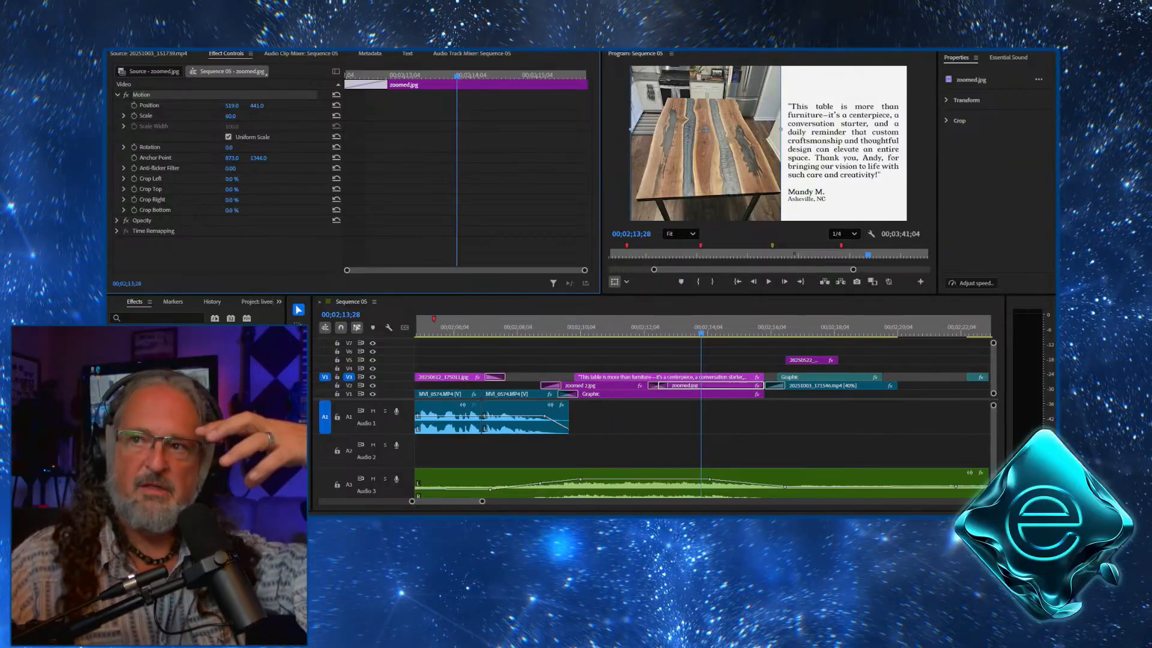
Keyframe position and scale on zoomed.jpg so that its scale grows from 60 at the clip's start to 64 at its end
left_click_drag(700, 327, 600, 327)
key("space")
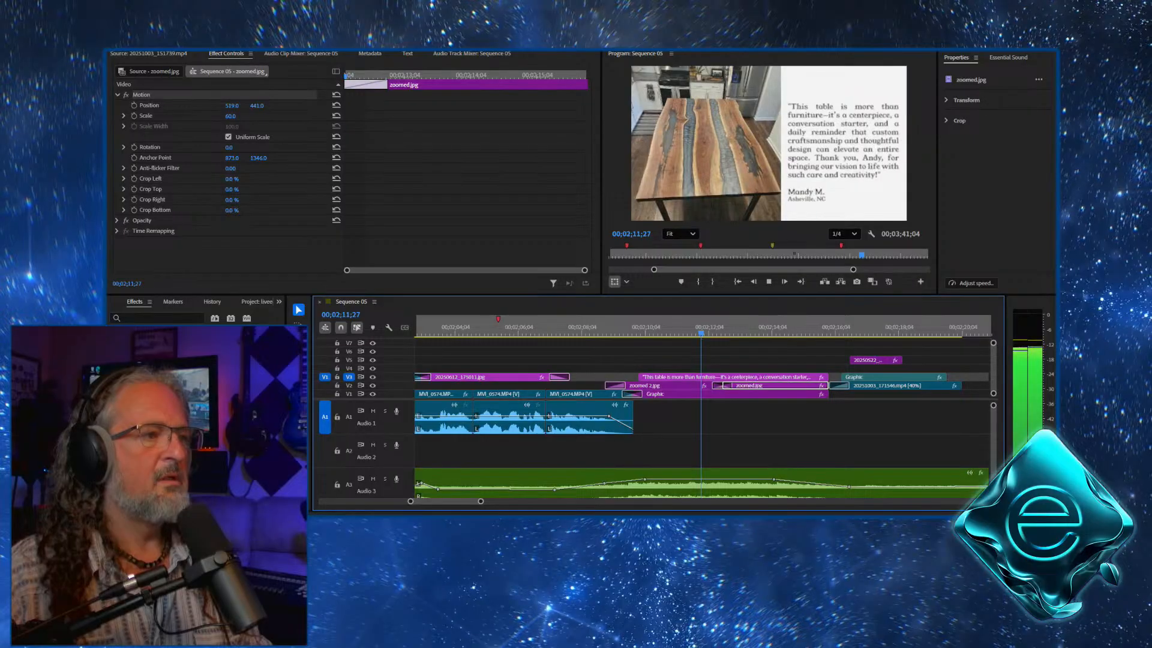
key("space")
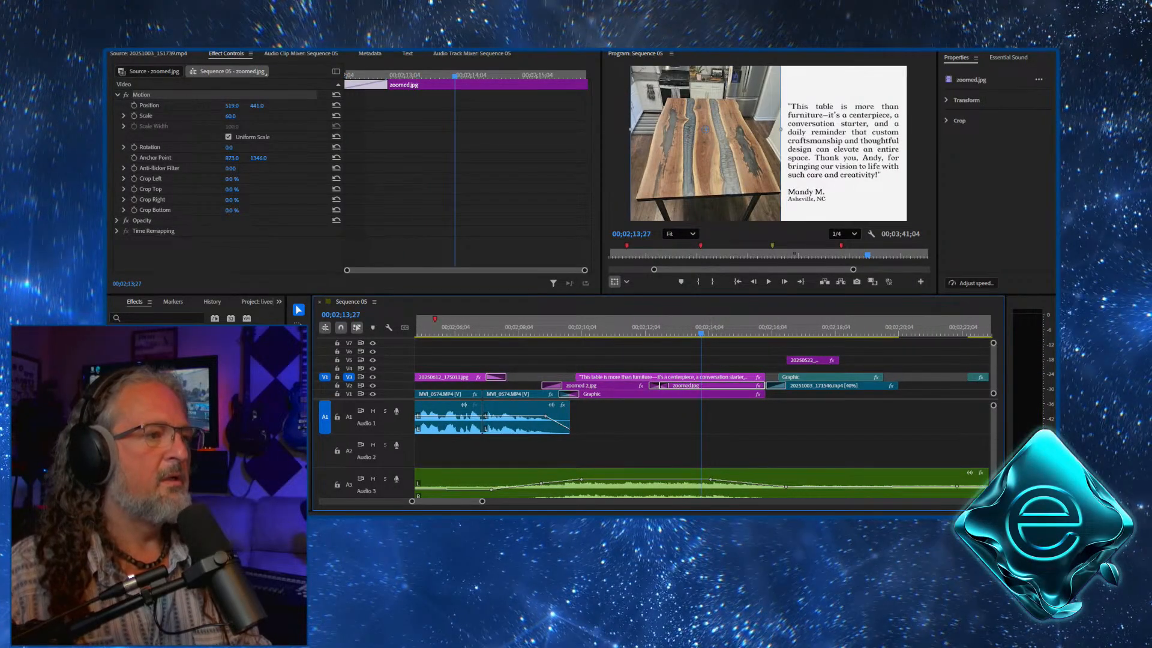
left_click(134, 115)
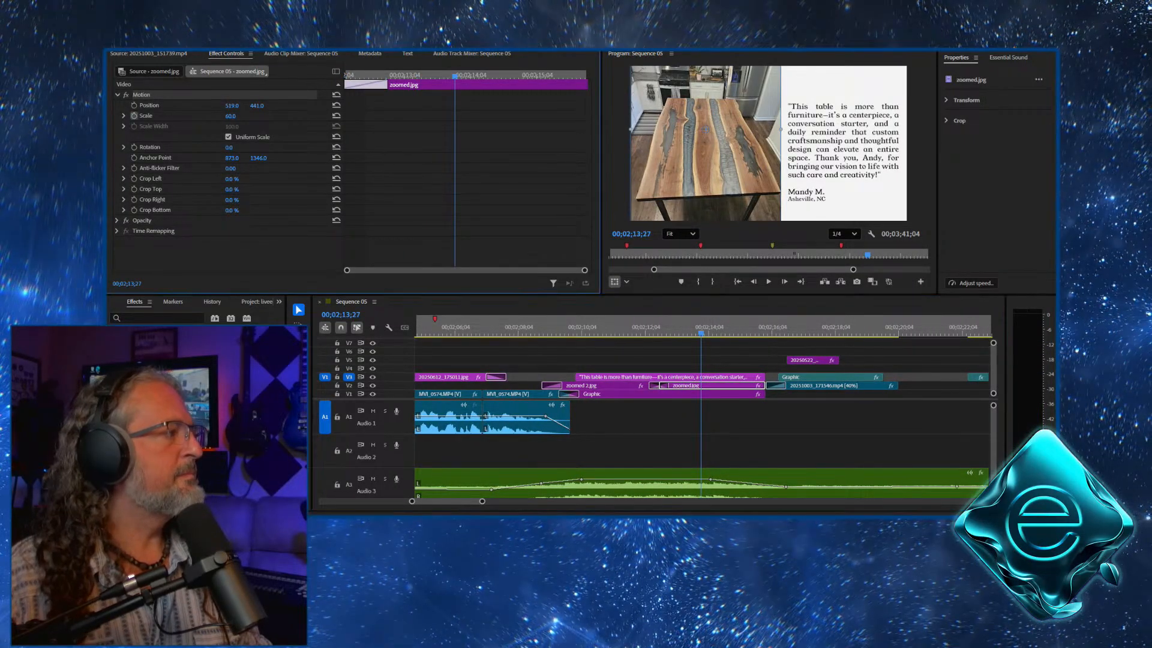
left_click(134, 105)
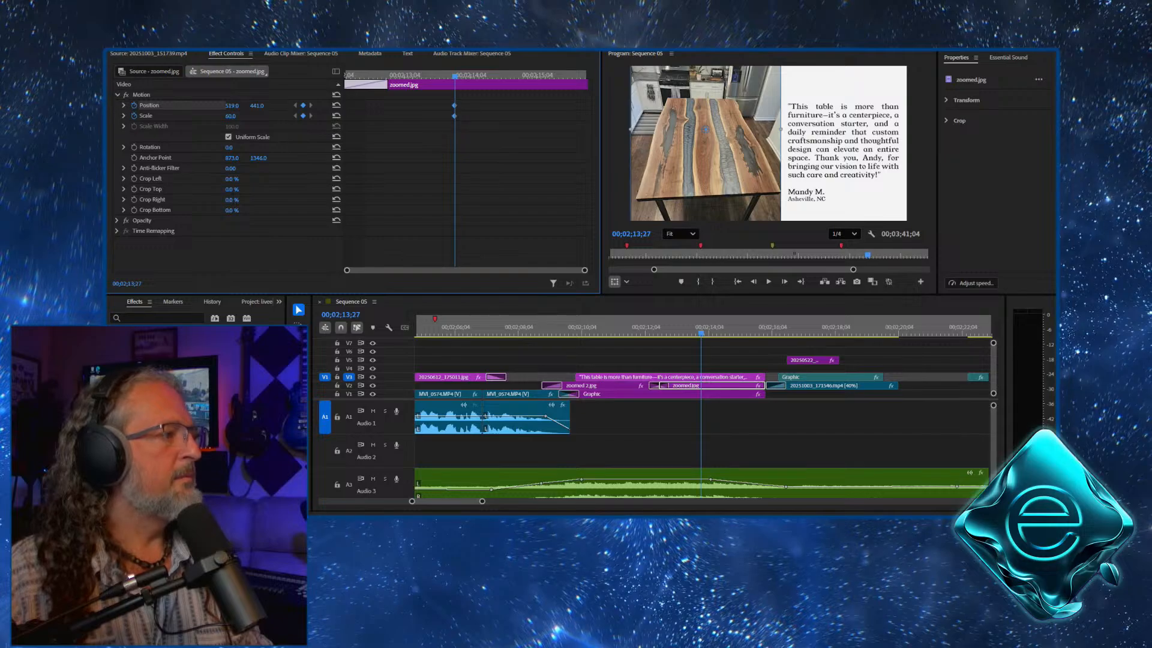
left_click(302, 115)
left_click_drag(231, 116, 233, 116)
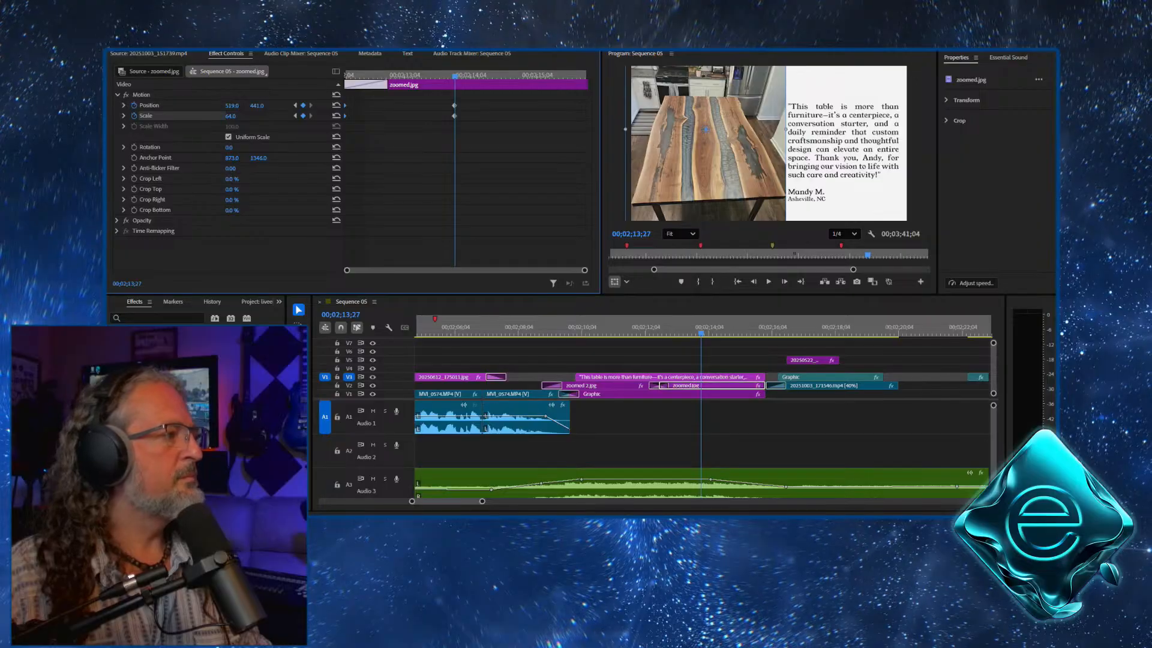
left_click_drag(454, 116, 586, 116)
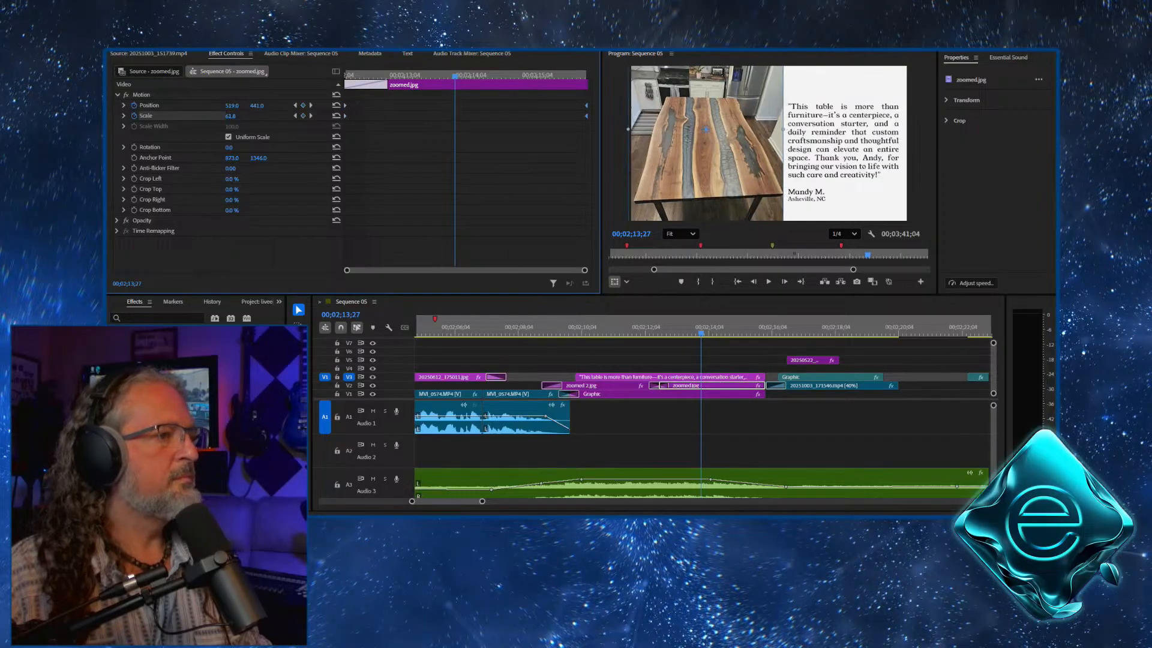
Extend the start of the quote text clip on V3 back to the end of zoomed 2.jpg's opening transition and give it a 20-frame opening transition
left_click_drag(704, 327, 604, 327)
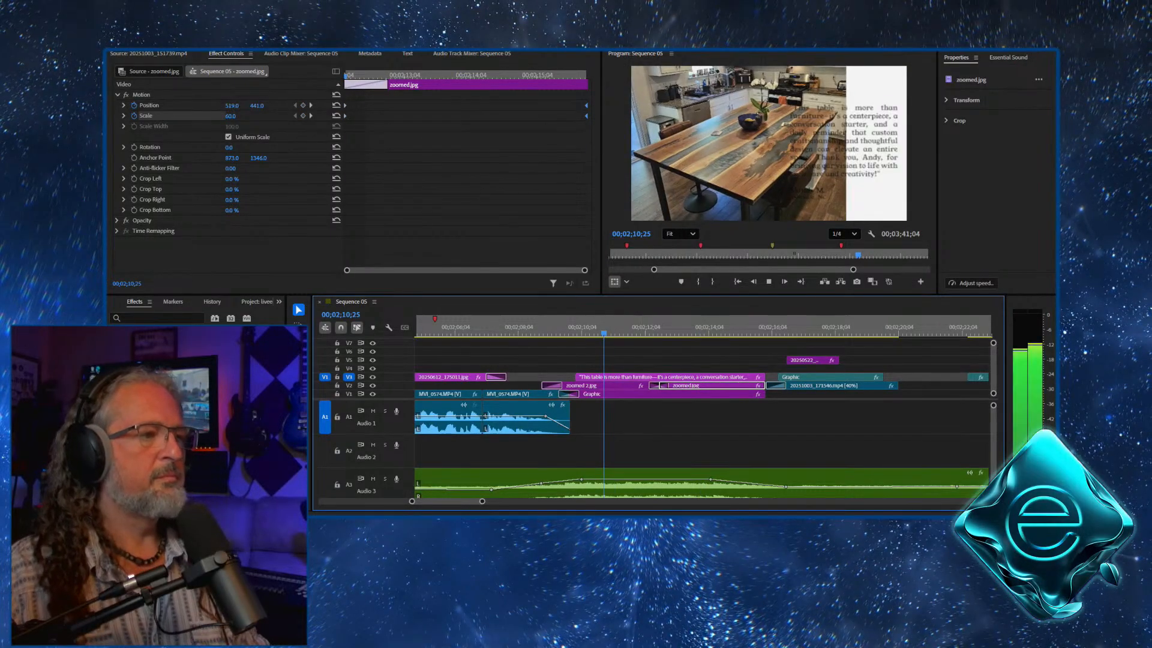
key("space")
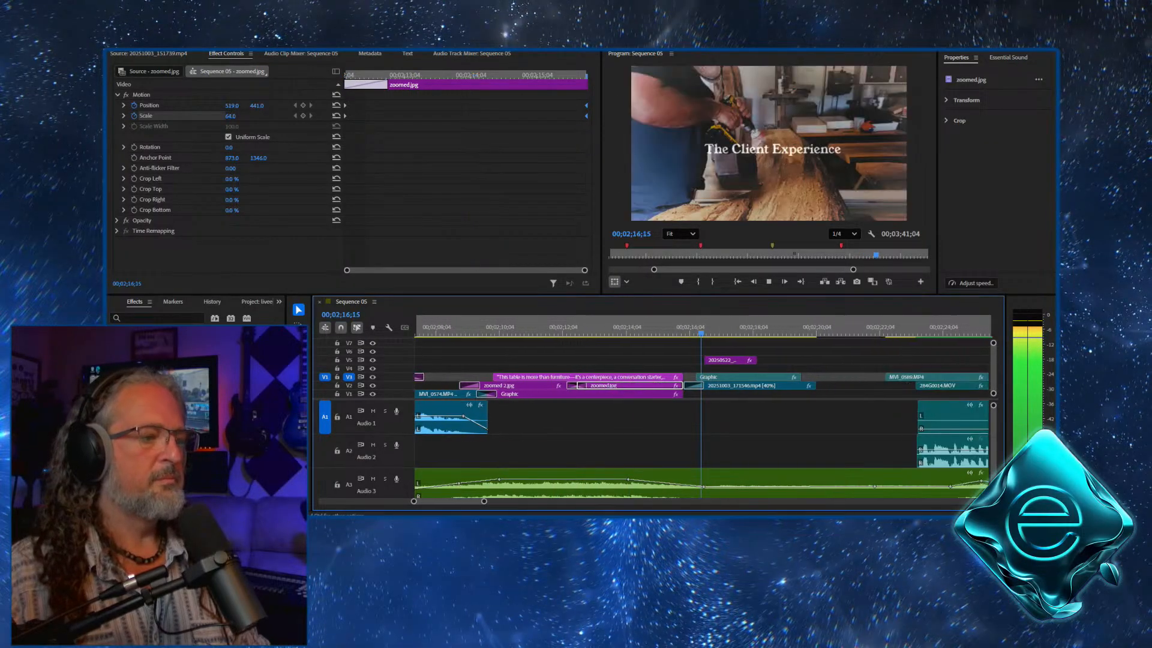
key("space")
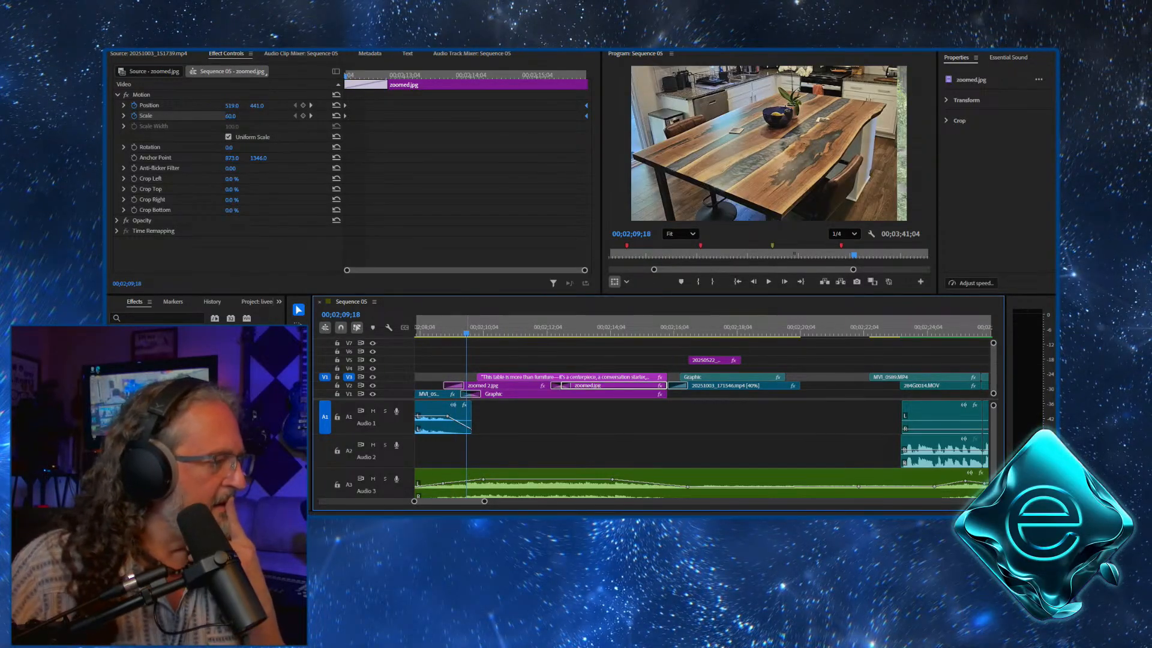
key("space")
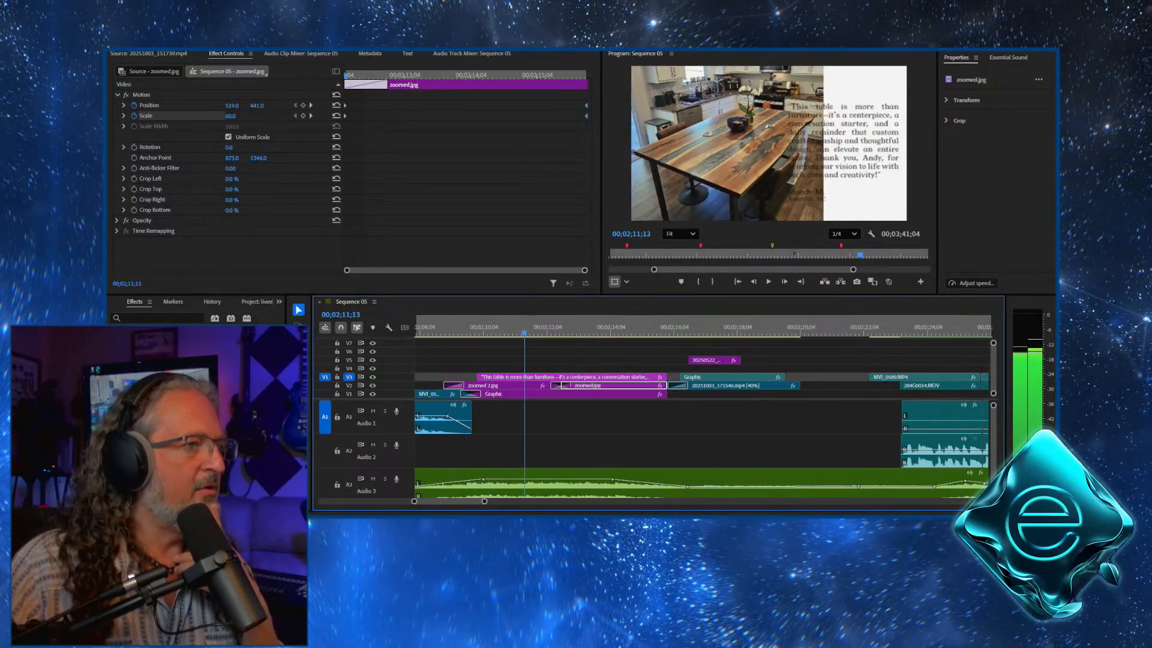
key("Left")
key("Left")
key("Left")
key("Left")
key("Left")
key("Left")
key("Left")
key("Left")
key("Left")
key("Left")
key("Left")
key("Left")
key("Left")
key("Left")
key("Left")
key("Left")
key("Left")
key("Left")
key("Left")
key("Left")
key("Left")
key("Left")
left_click_drag(477, 377, 465, 377)
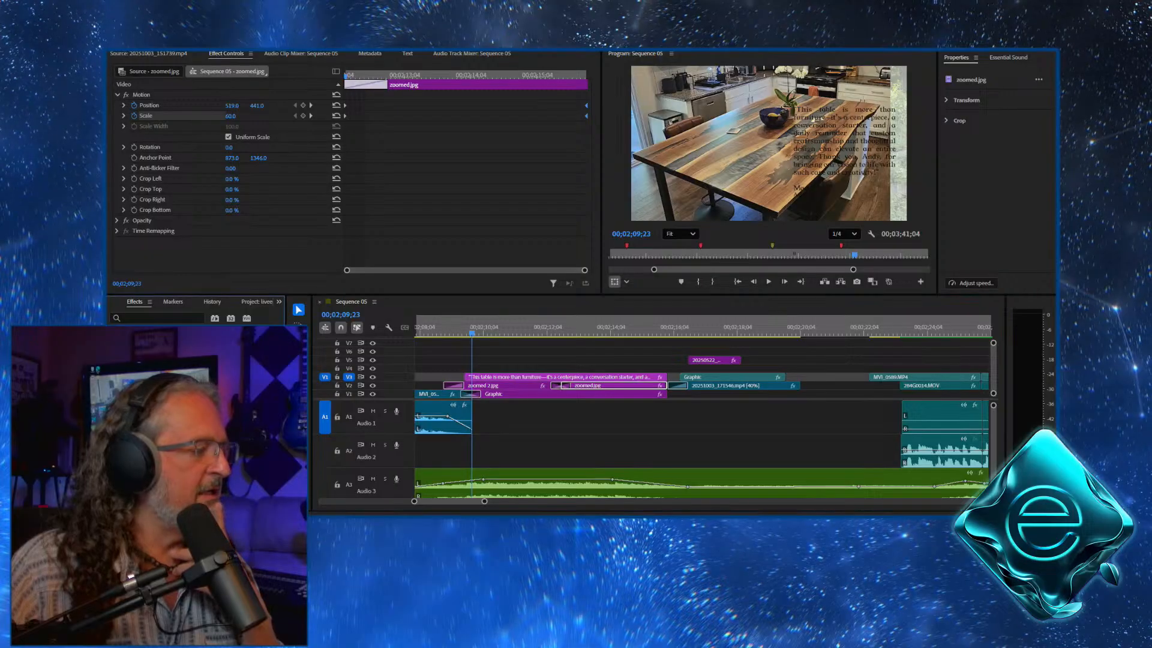
double_click(467, 377)
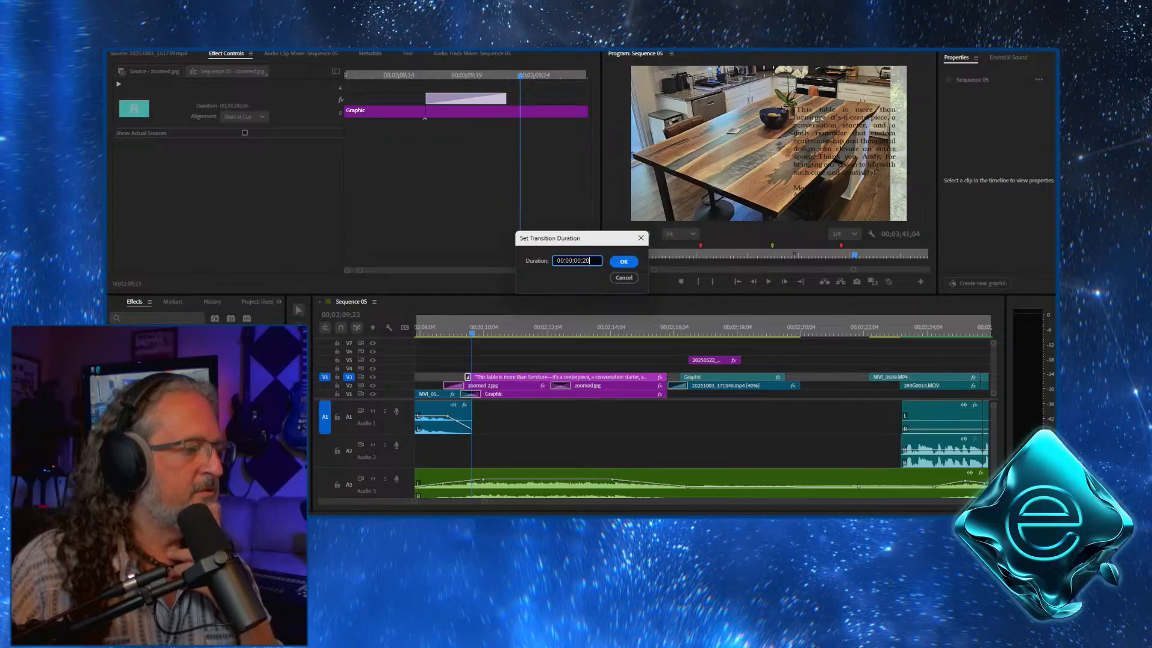
key("Return")
Play the start of the testimonial section and step frame by frame through the change to the table photo
key("space")
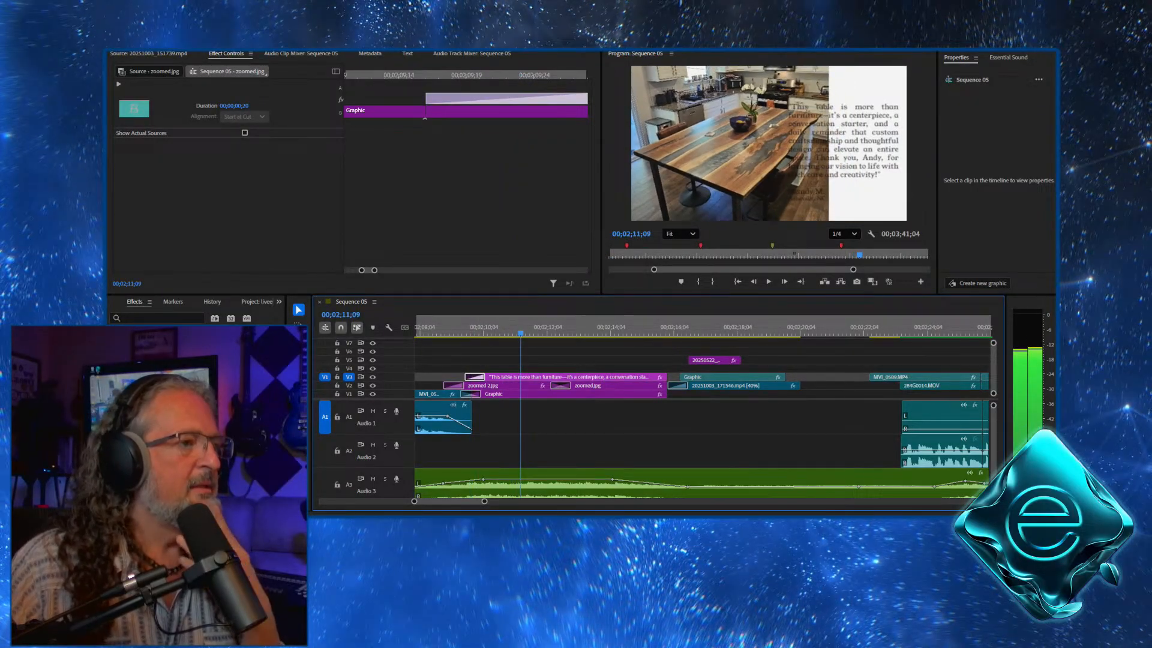
key("space")
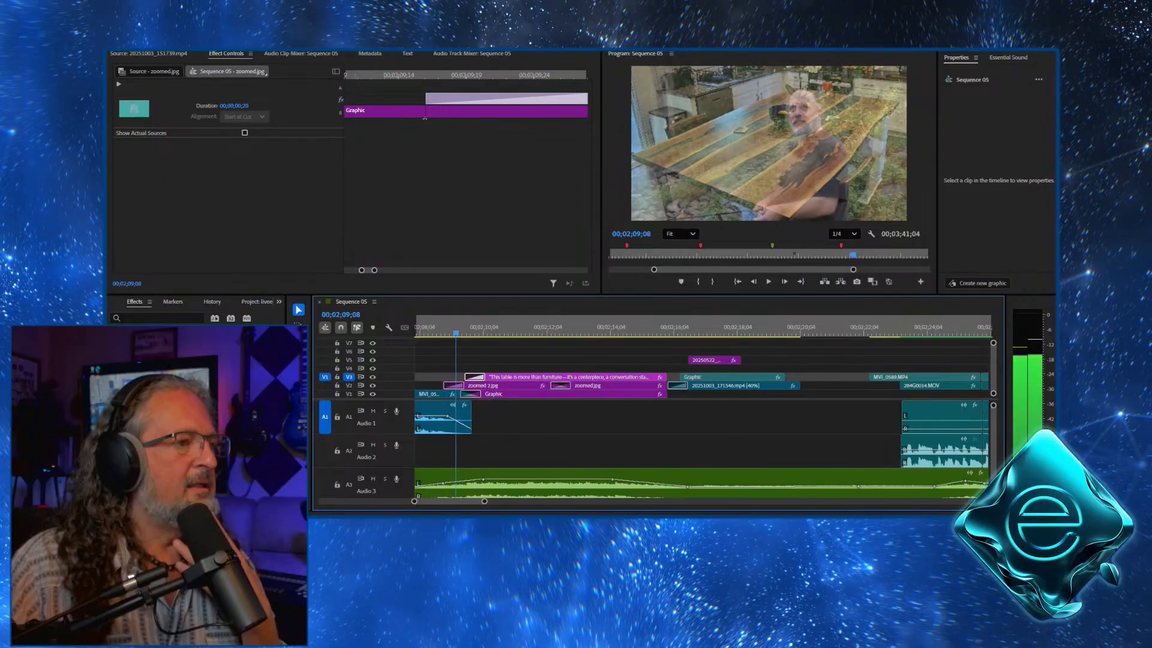
key("Right")
key("Right")
key("Right")
key("Right")
key("Right")
key("Right")
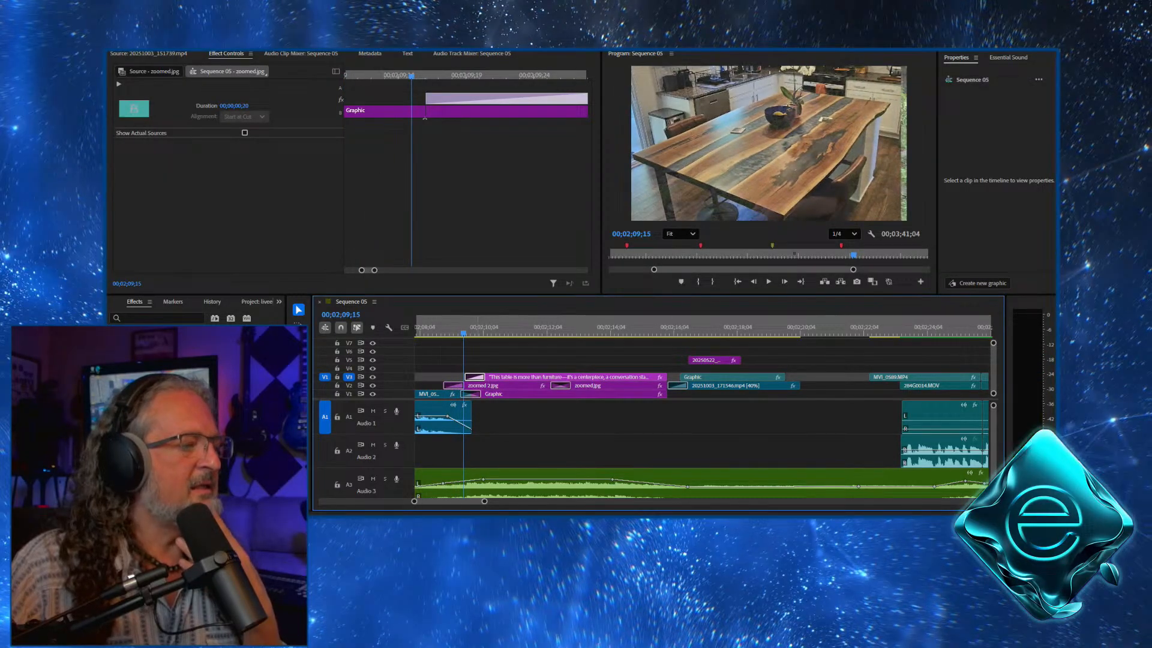
Move the quote text, both table photos and the Graphic clip up one track, and extend Graphic's start back to zoomed 2.jpg's start
left_click_drag(528, 364, 535, 394)
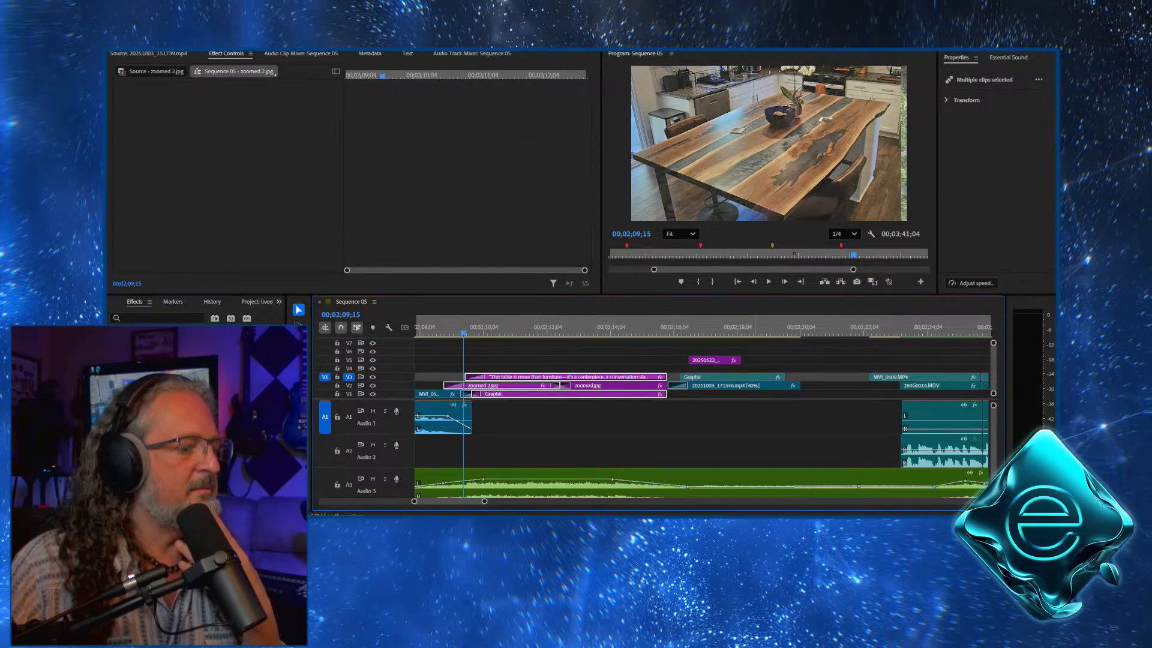
left_click_drag(725, 360, 446, 385)
left_click(491, 409)
Delete zoomed 2.jpg's opening position and scale keyframes and move the remaining pair to the clip's start
left_click(555, 377)
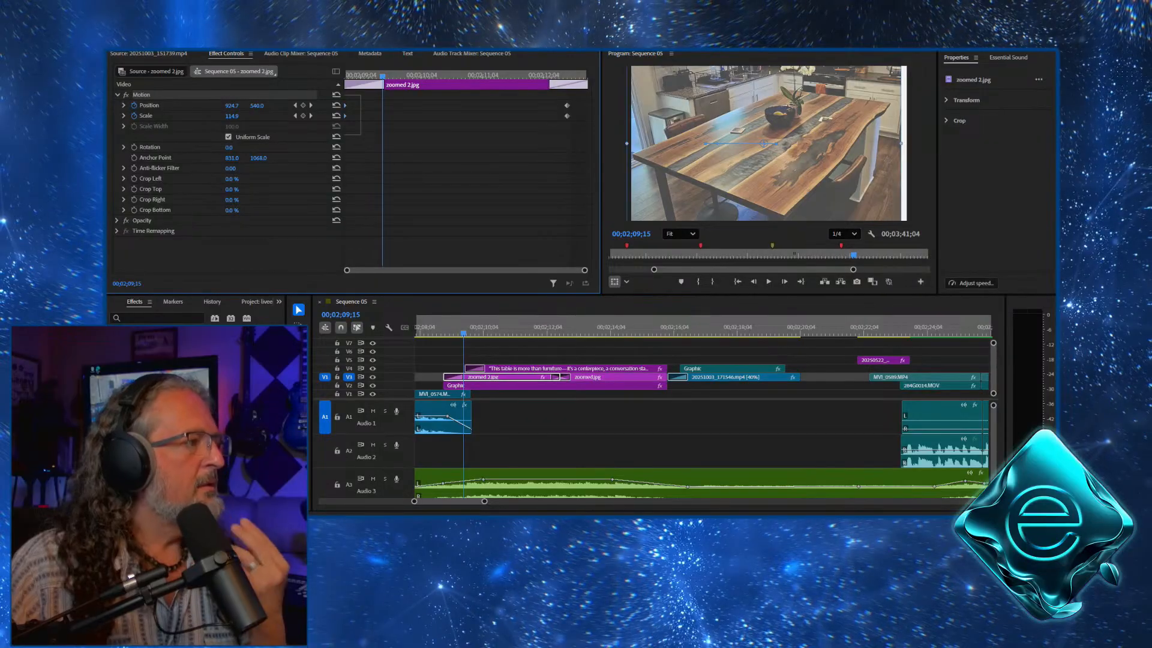
key("Delete")
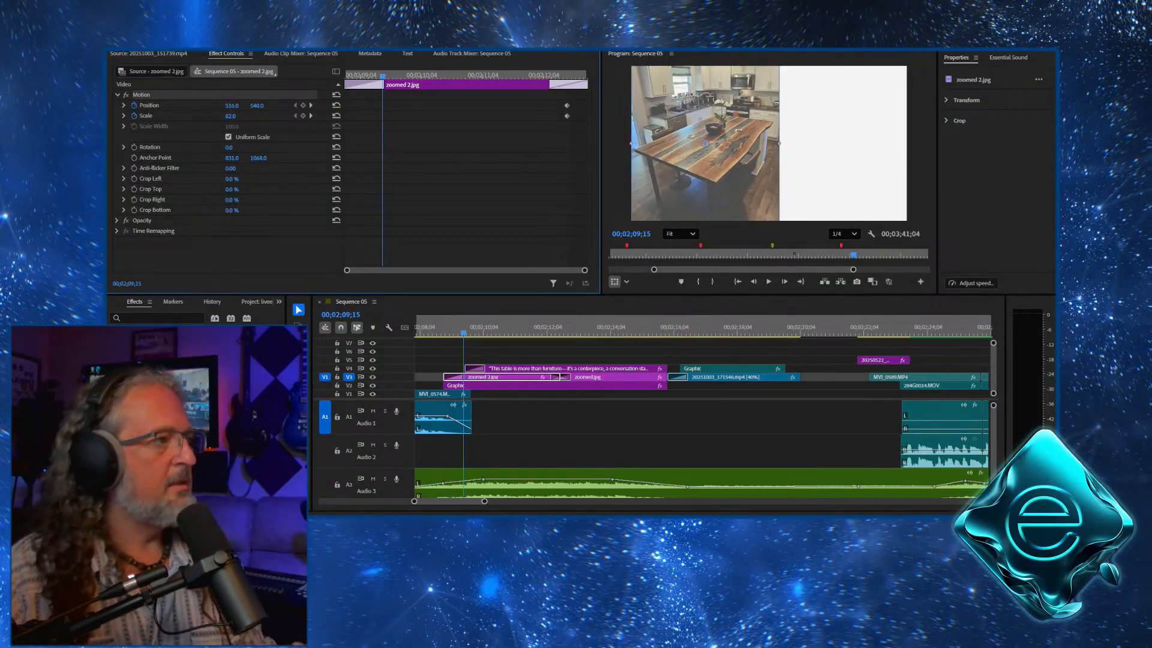
key("Up")
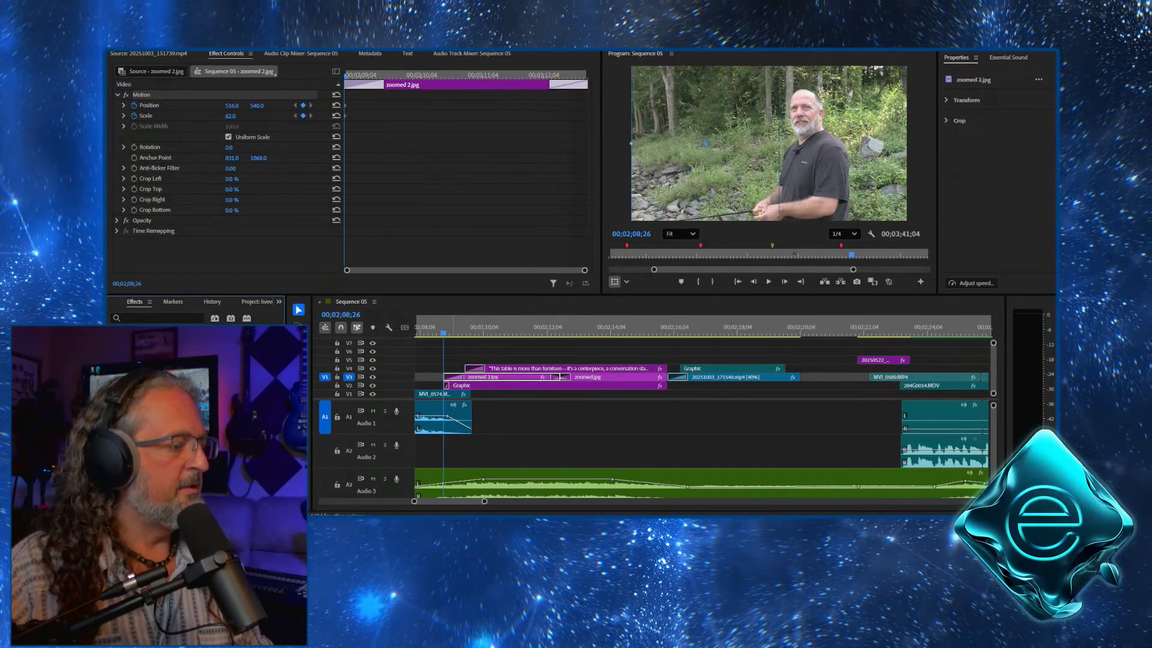
Set the opening transition of the Graphic clip on V2 to 20 frames and play through the change into the testimonial
double_click(556, 377)
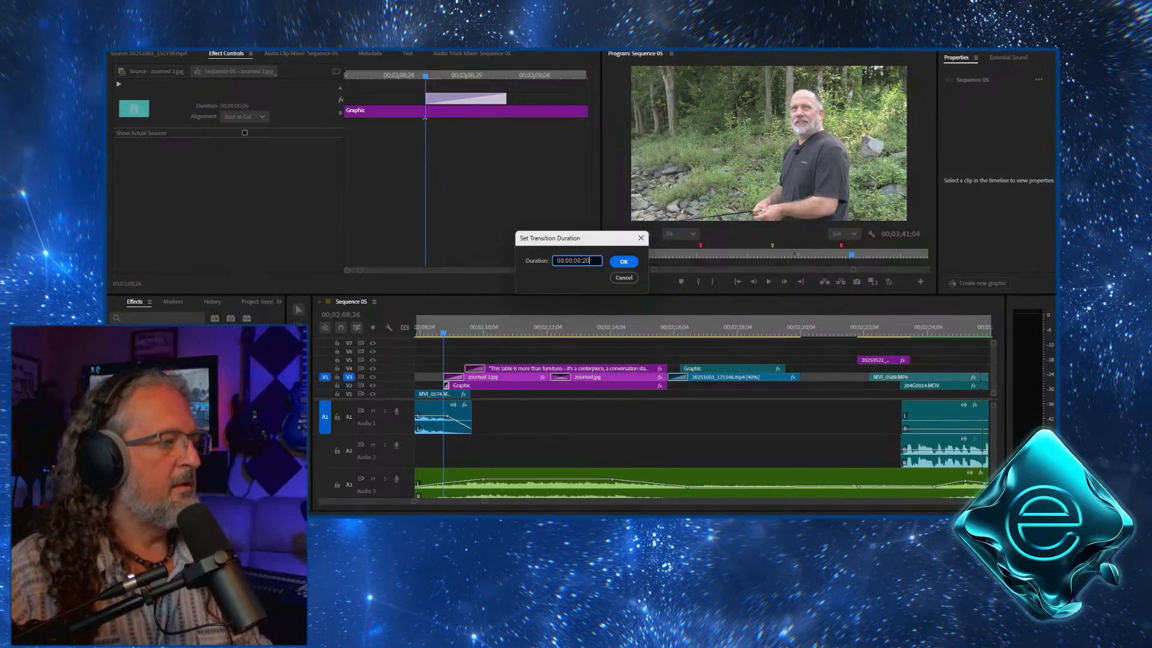
key("Return")
left_click(421, 327)
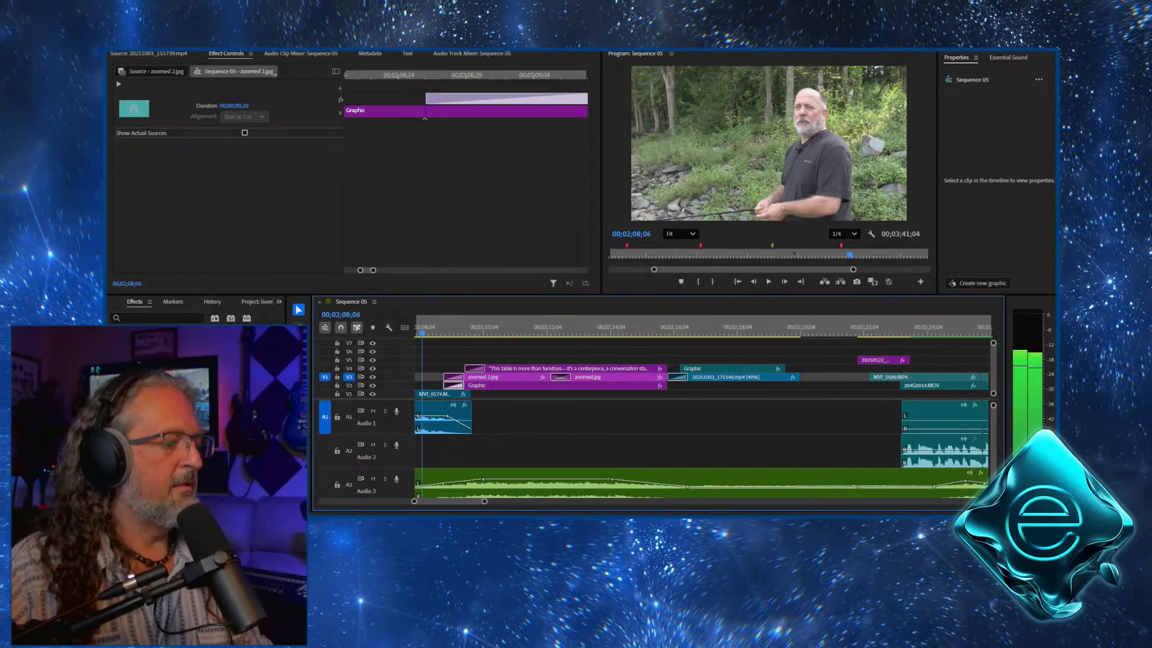
key("space")
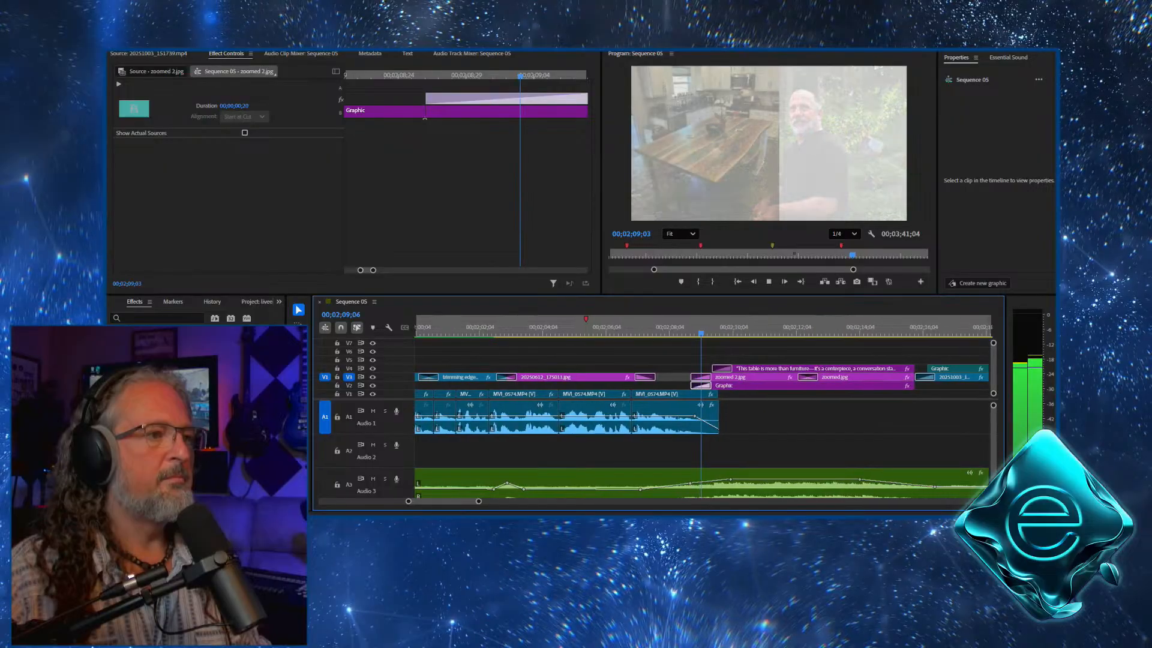
key("space")
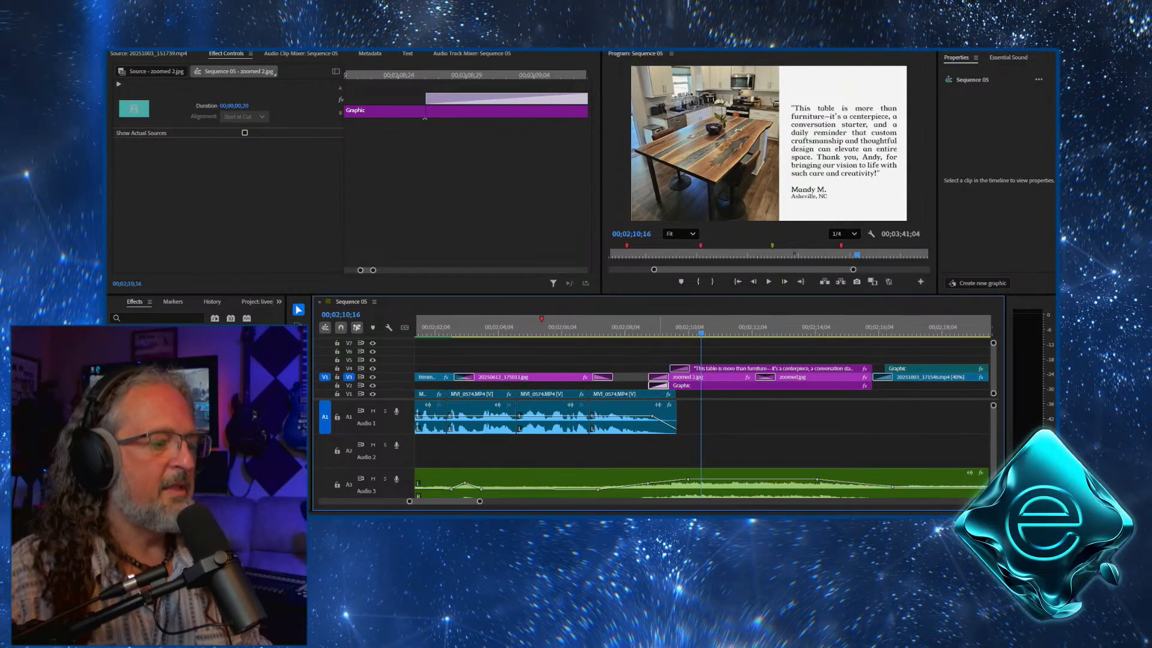
key("j")
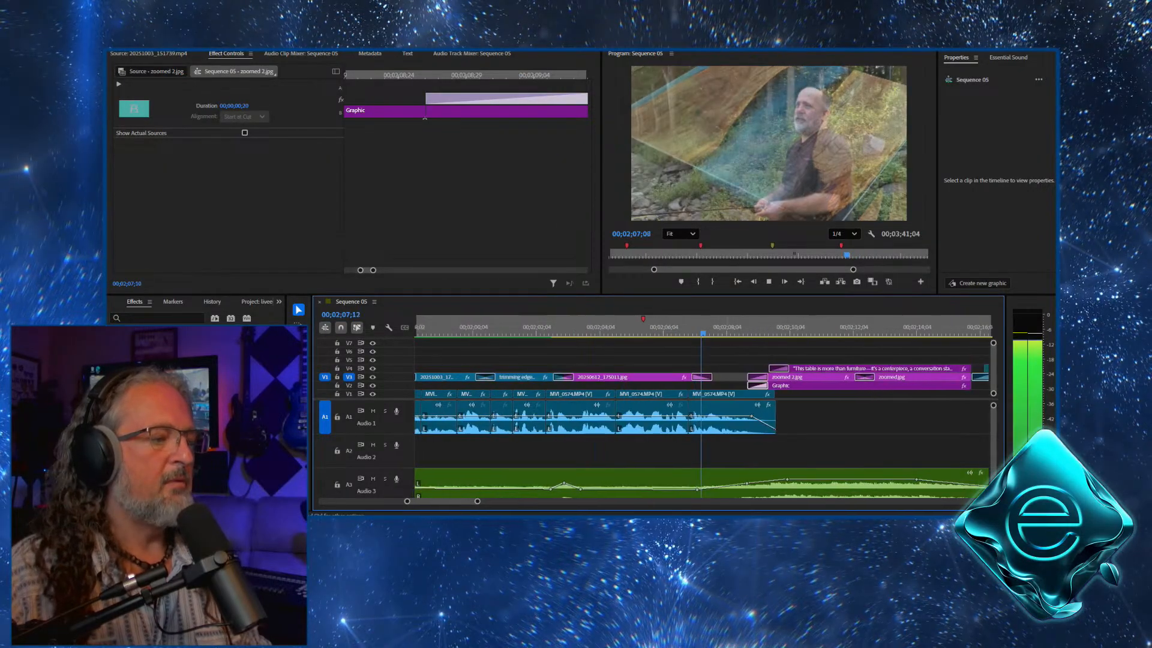
key("space")
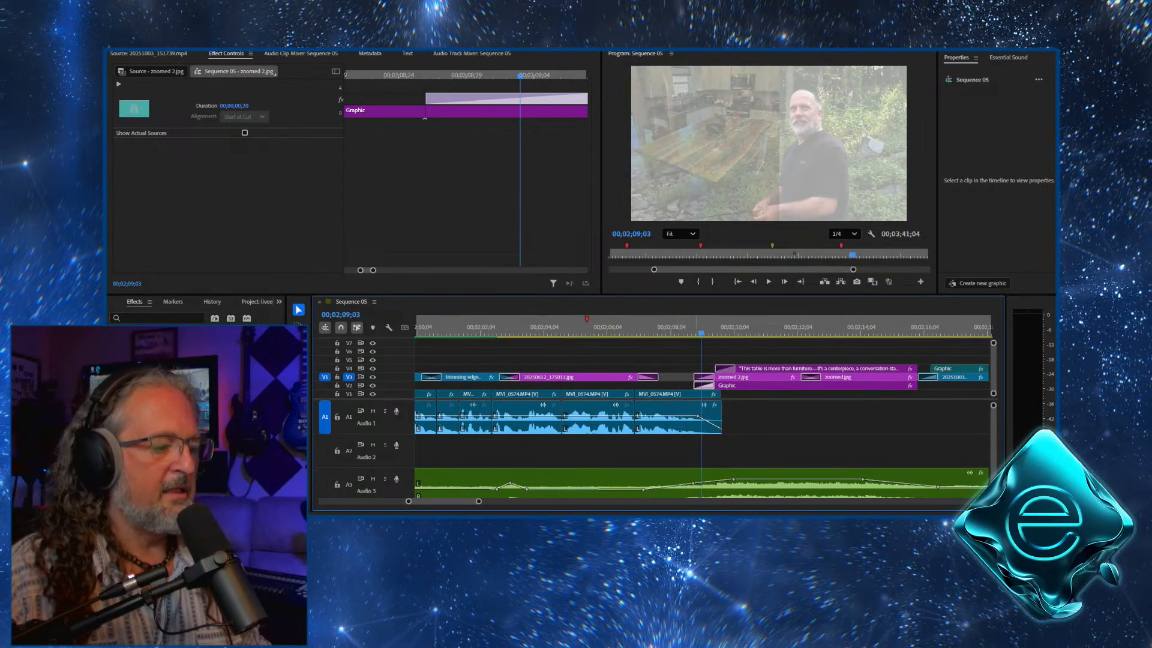
Trim zoomed 2.jpg's start to the end of Graphic's opening transition, extend the quote text back to 00;02;09;03, and play the section
left_click(694, 485)
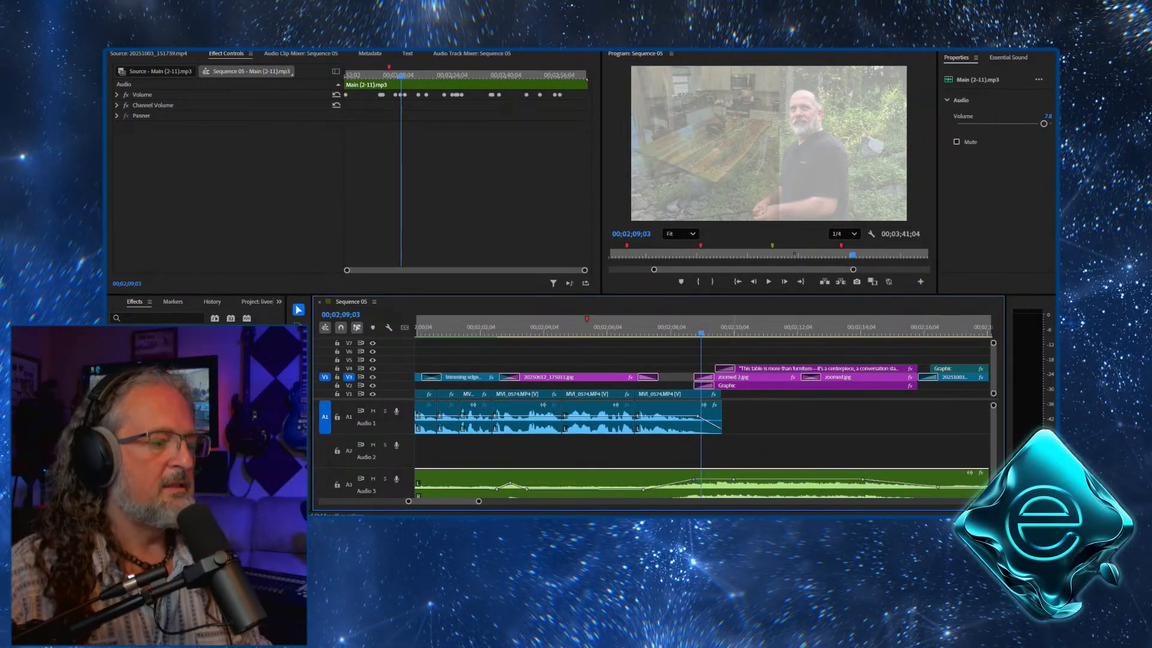
left_click(807, 377)
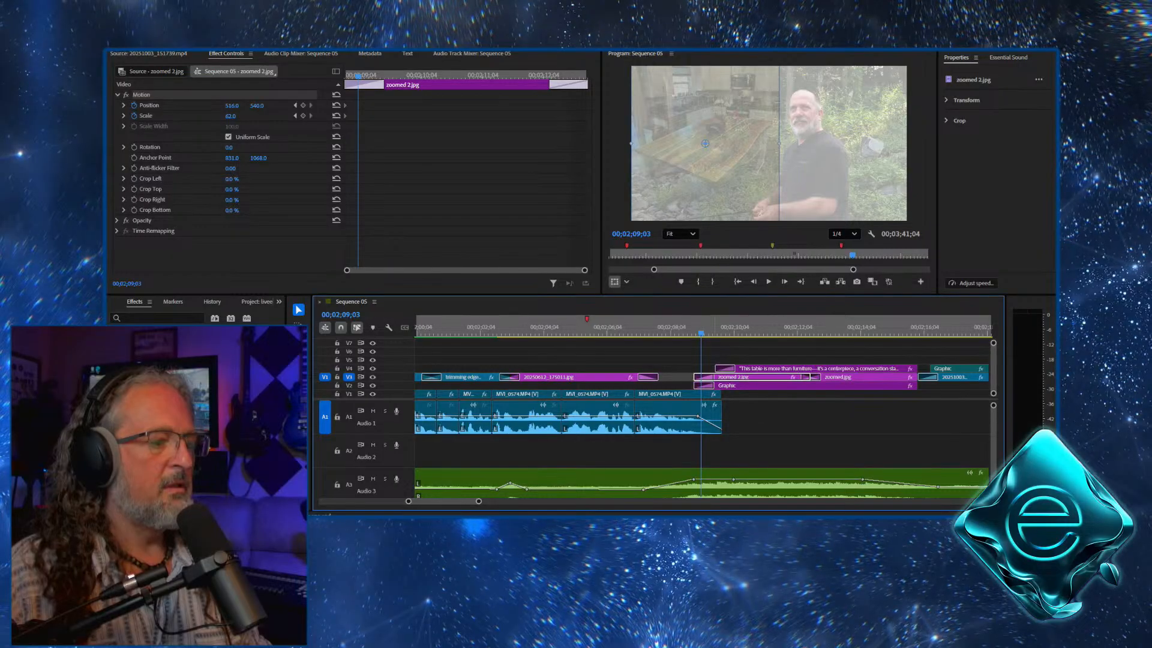
left_click(706, 351)
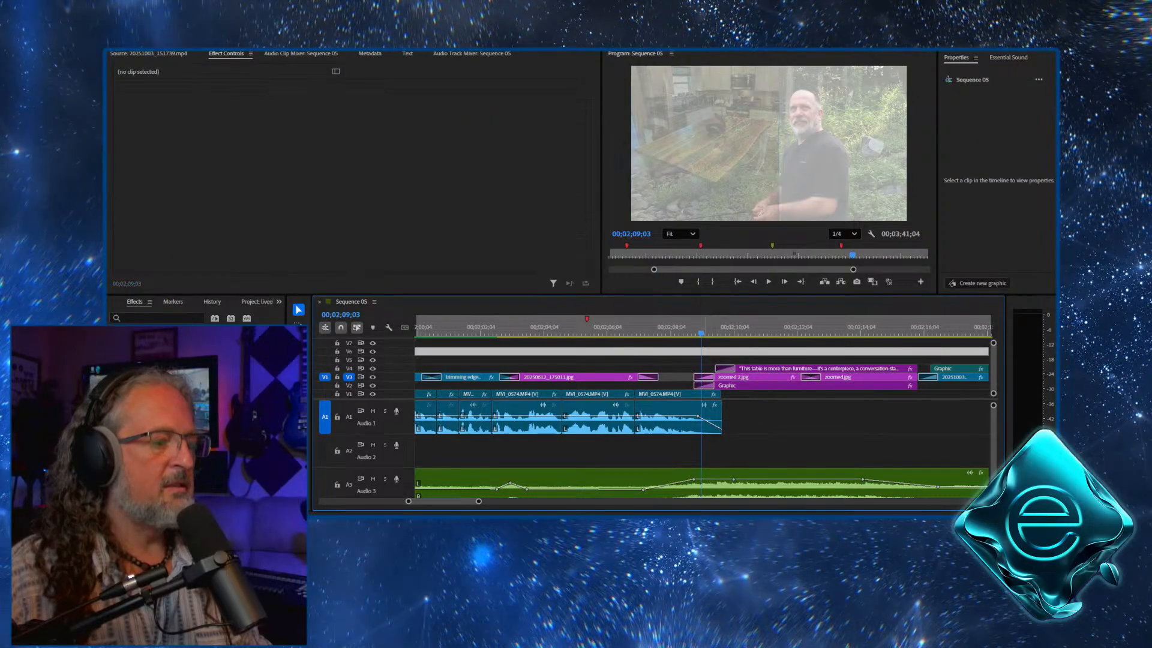
mouse_move(695, 377)
left_mouse_down()
mouse_move(715, 377)
mouse_move(702, 368)
left_mouse_up()
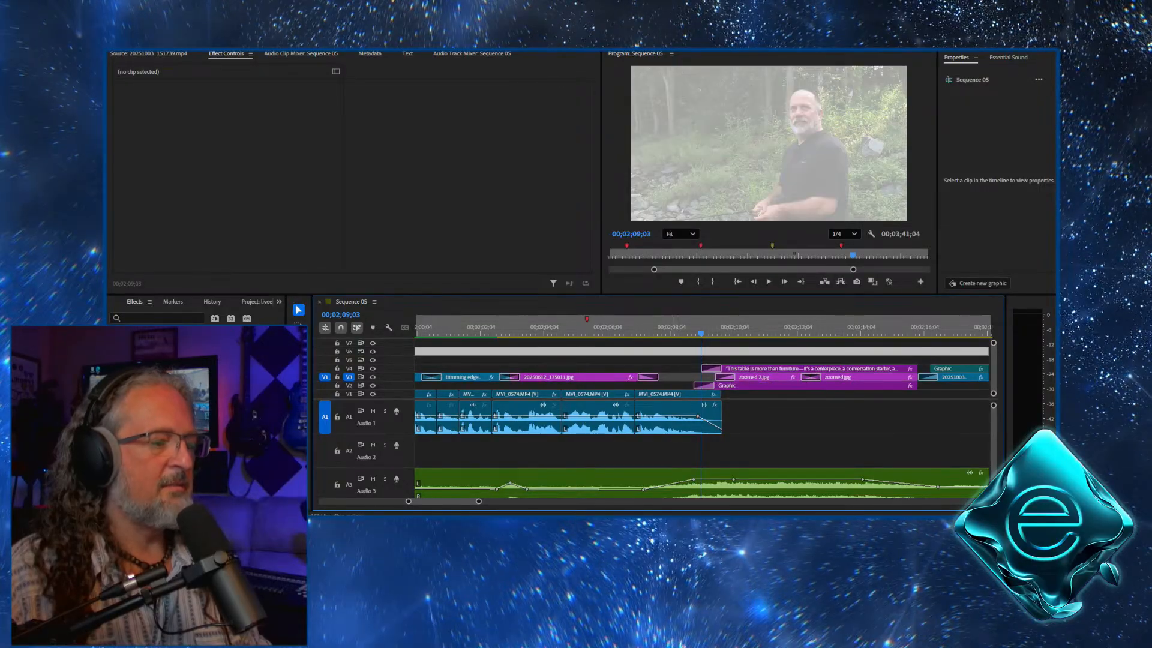
left_click(668, 327)
key("space")
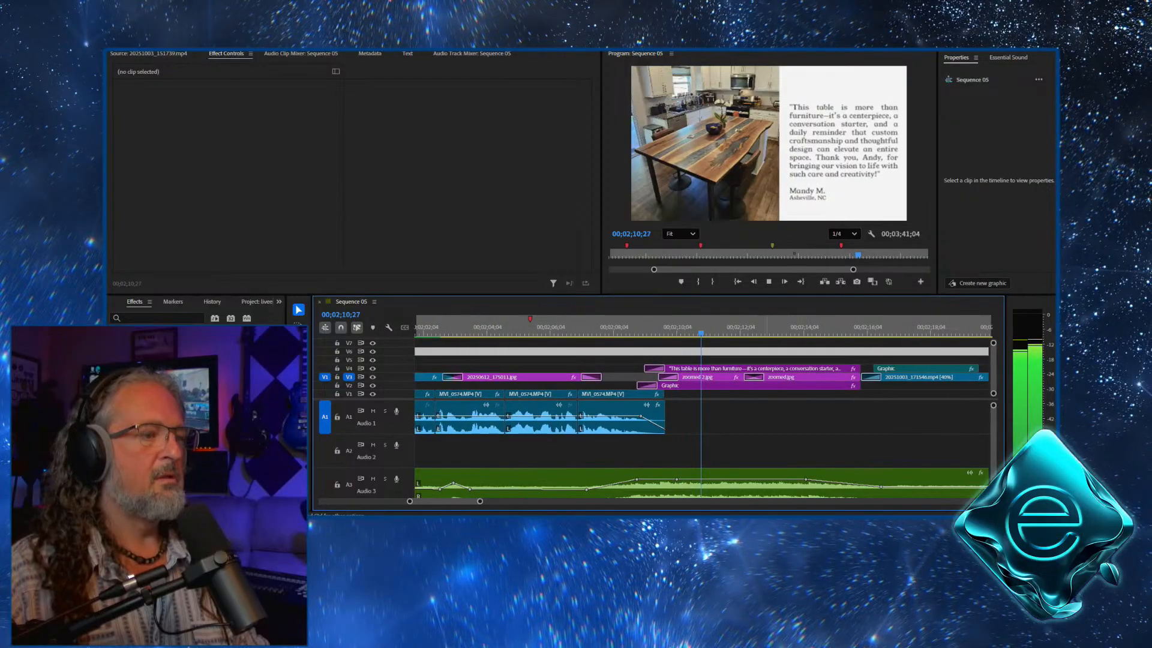
key("space")
left_click(613, 327)
key("space")
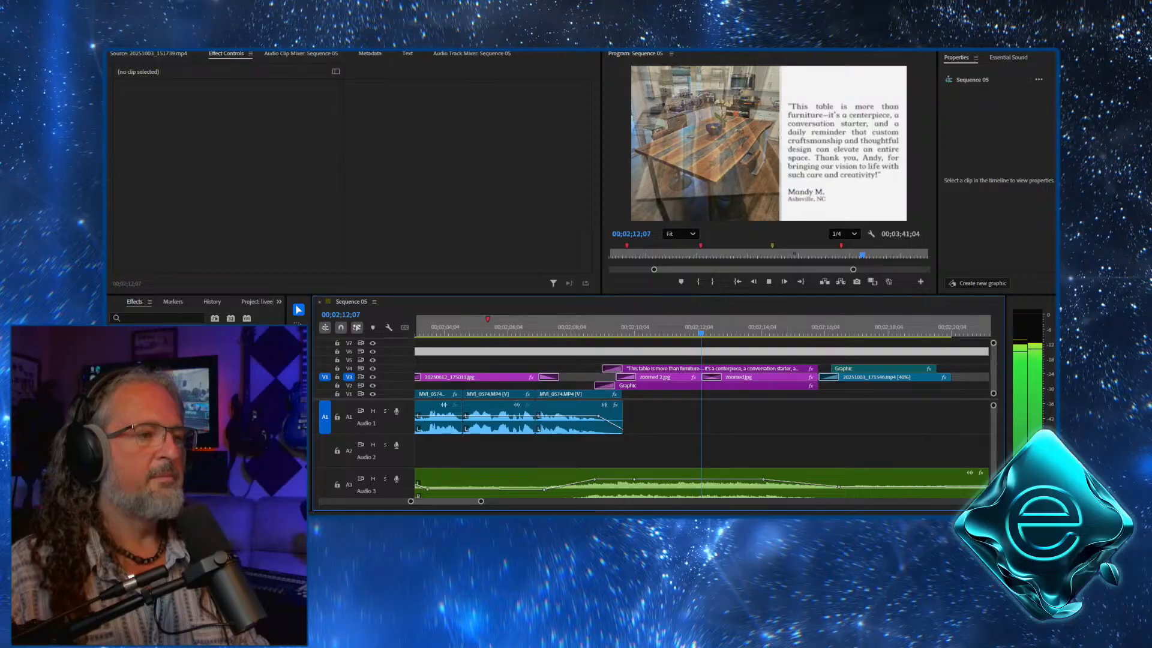
key("space")
Trim the quote text's start a few frames later, just ahead of zoomed 2.jpg's start, and replay the opening
left_click(675, 368)
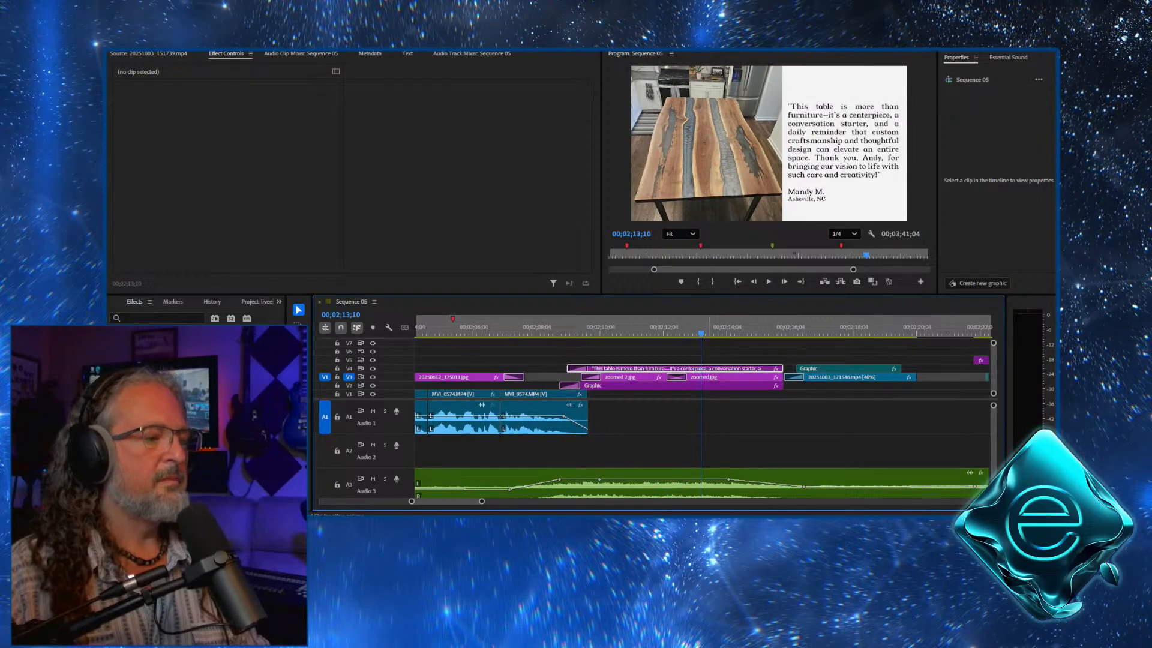
left_click_drag(495, 76, 344, 76)
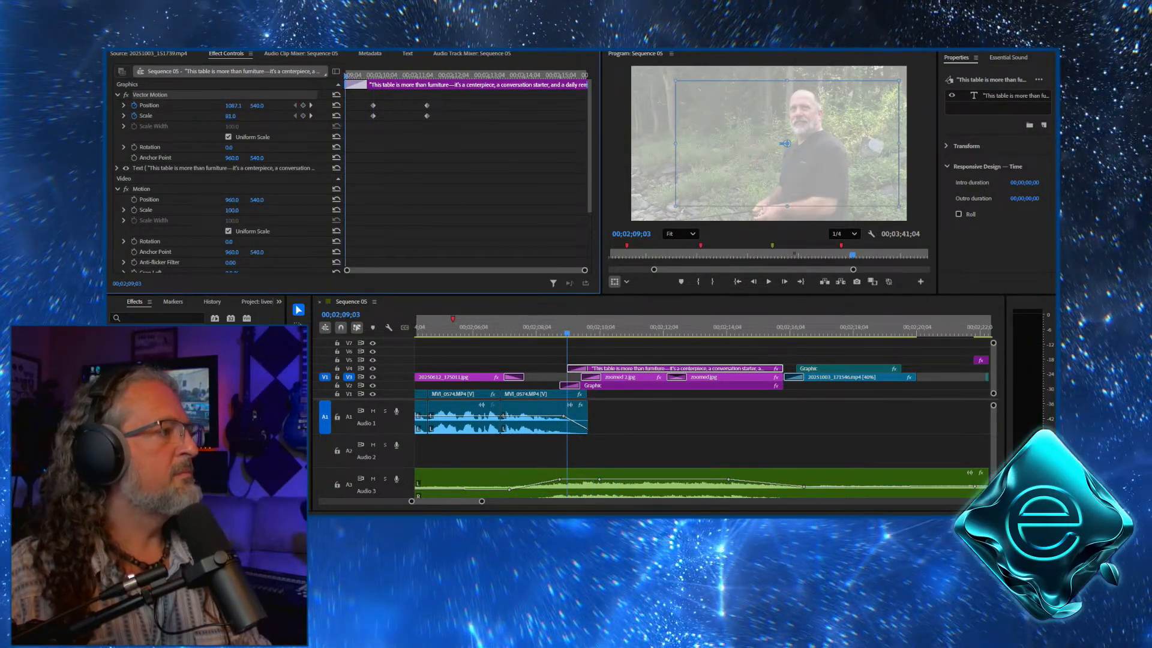
key("space")
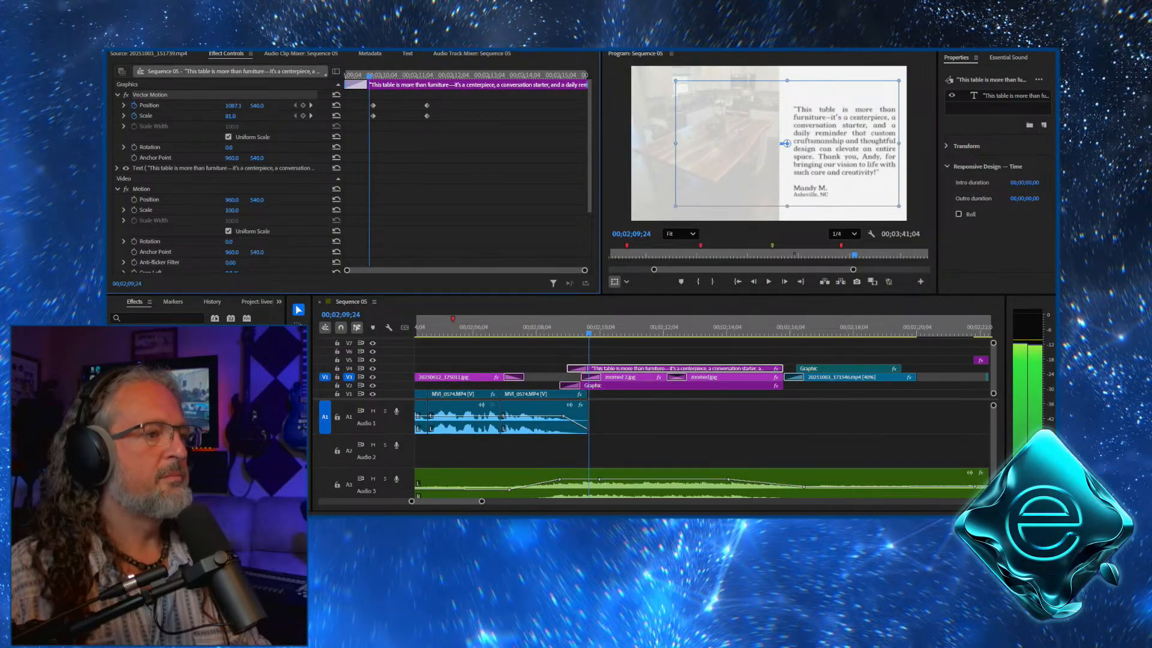
left_click_drag(567, 368, 575, 368)
left_click(554, 328)
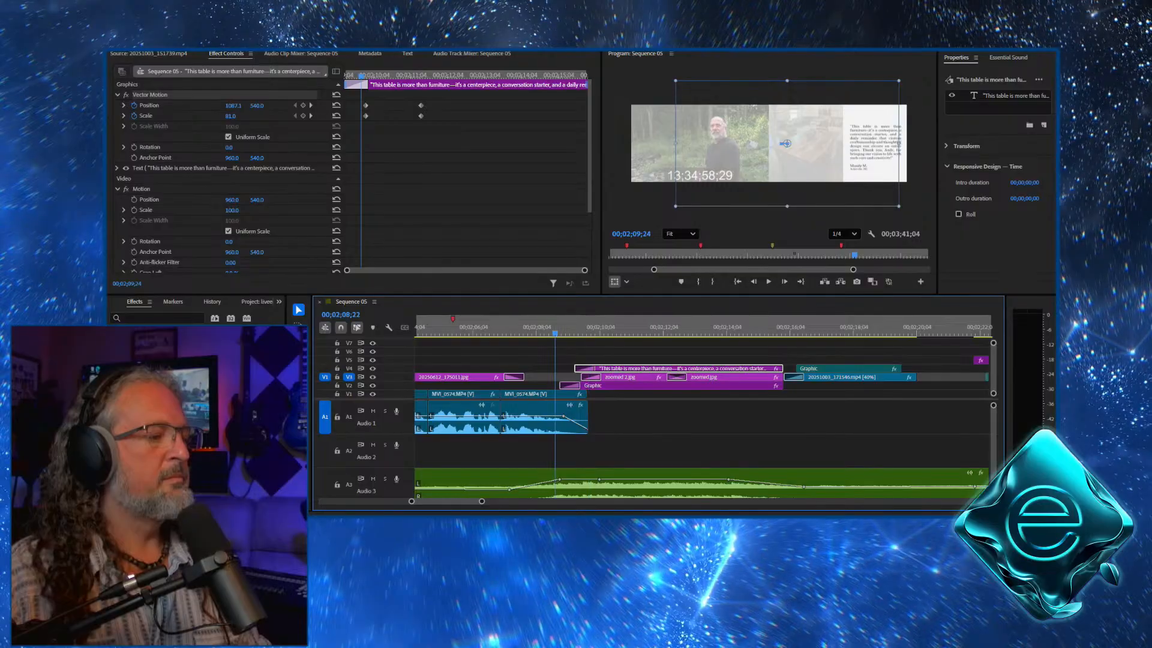
key("space")
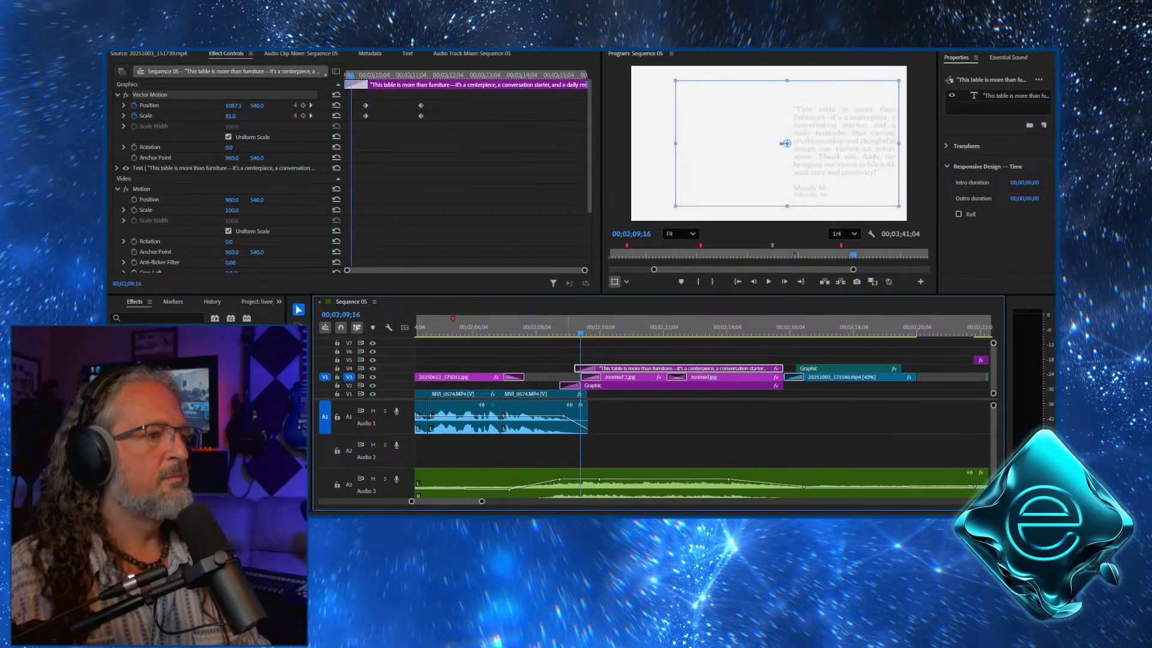
Move the quote text's position and scale keyframes to the clip's first and last frames and play through the testimonial
key("shift+5")
left_click_drag(366, 105, 345, 105)
key("space")
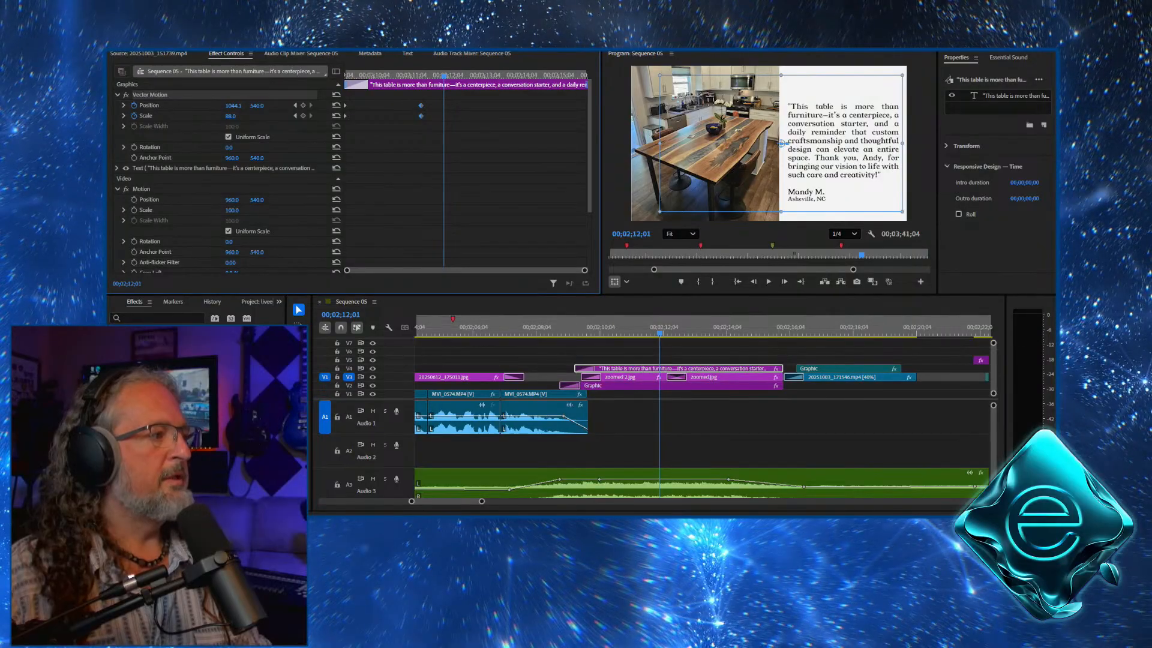
left_click_drag(421, 105, 586, 105)
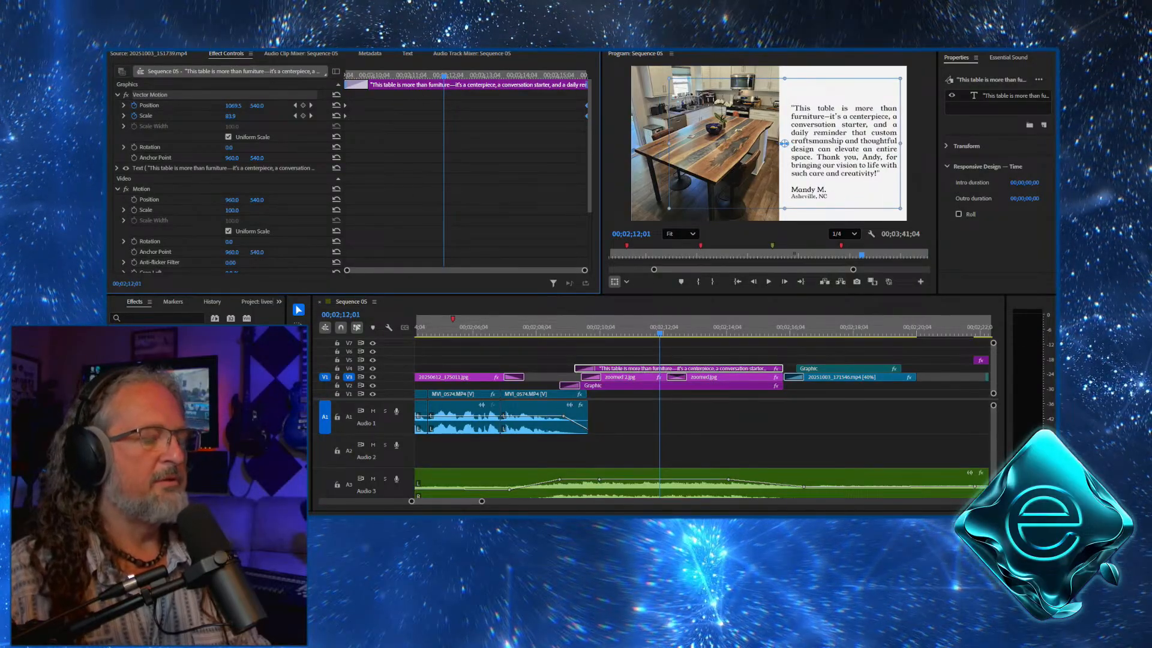
left_click(571, 327)
left_click(683, 416)
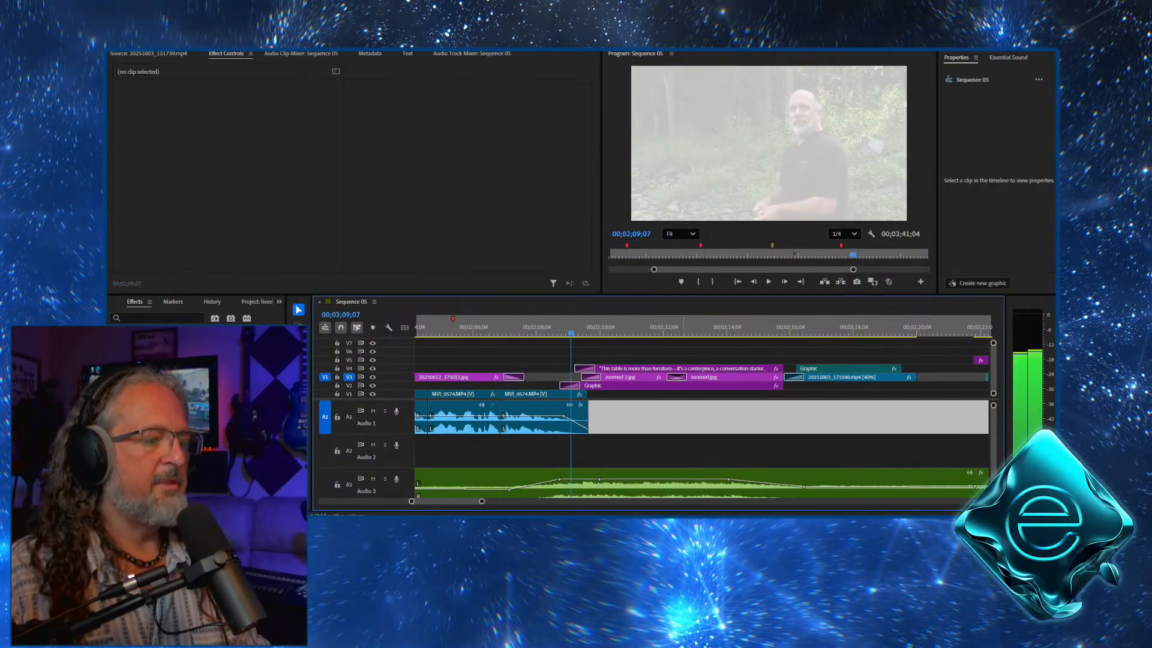
left_click(547, 326)
key("space")
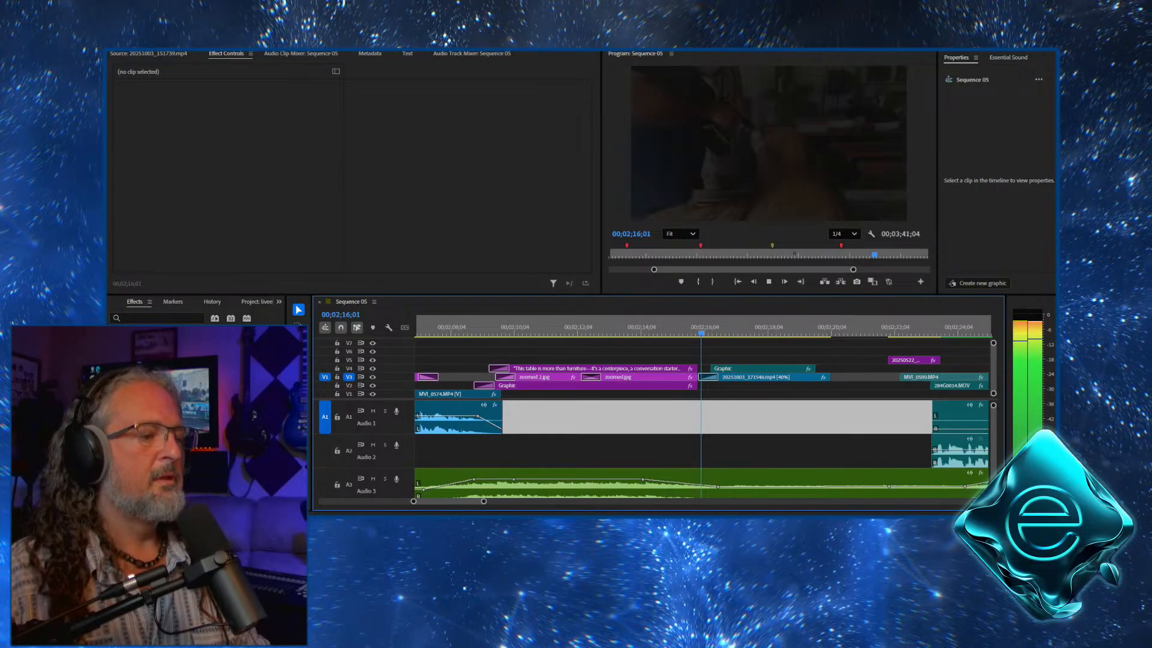
key("space")
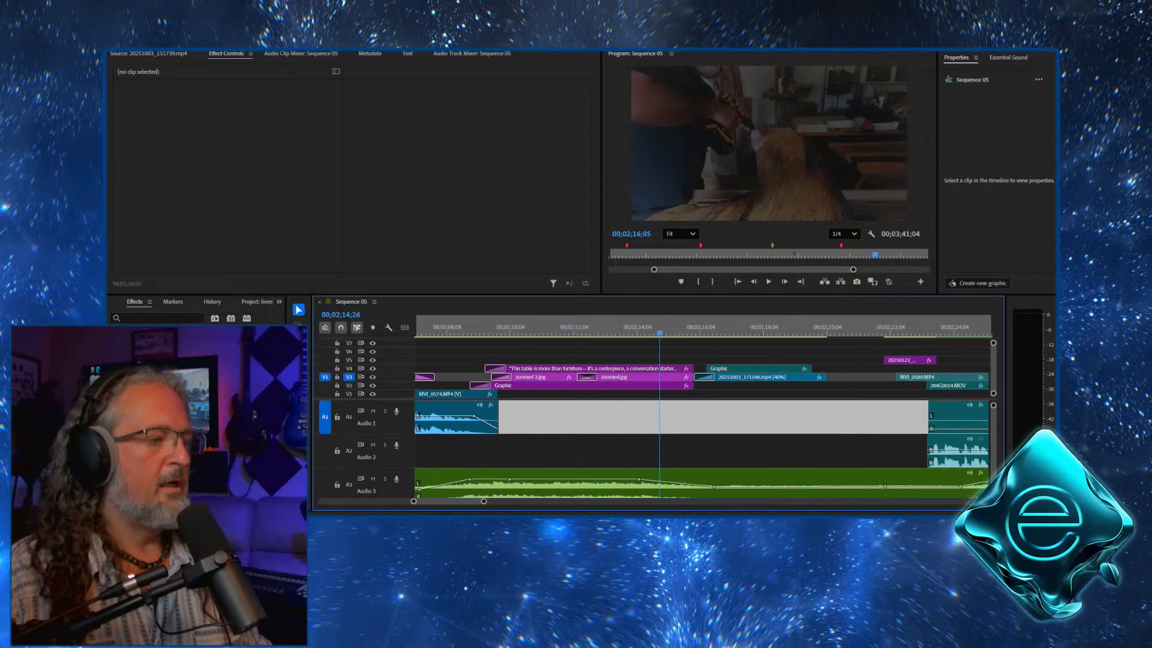
Reshape the volume keyframes of Main (2-11).mp3 on Audio 3 so the music drops more around the start of the Audio 4 clip
key("Right")
key("Right")
scroll(702, 450, "down", 5)
scroll(702, 450, "up", 4)
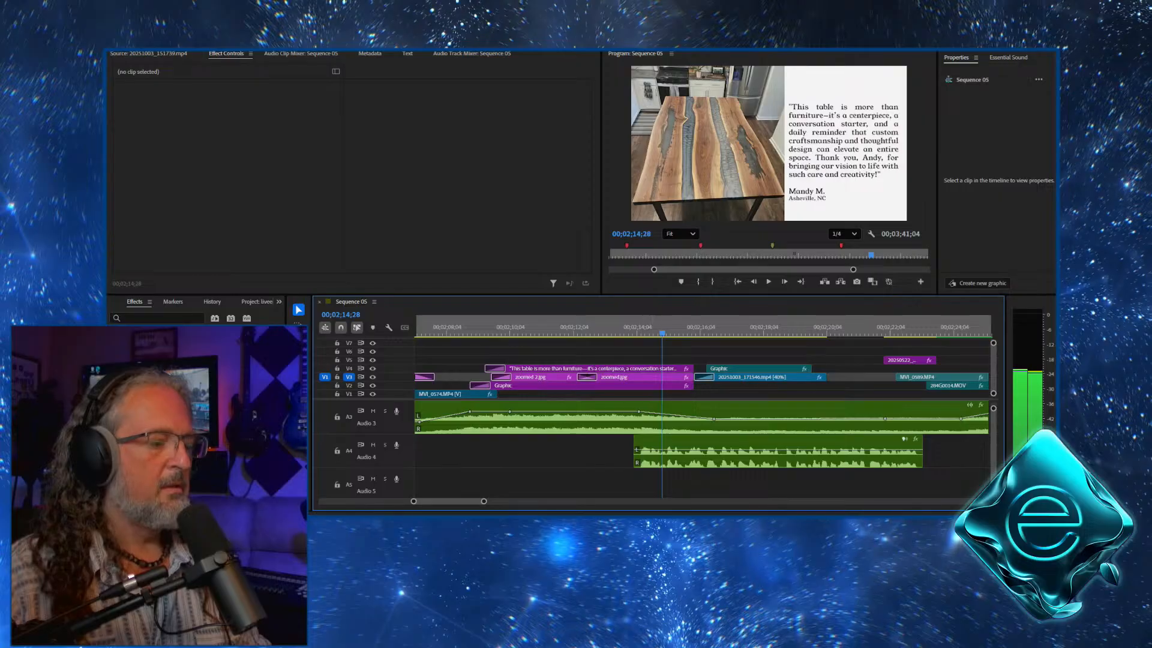
left_click(651, 414)
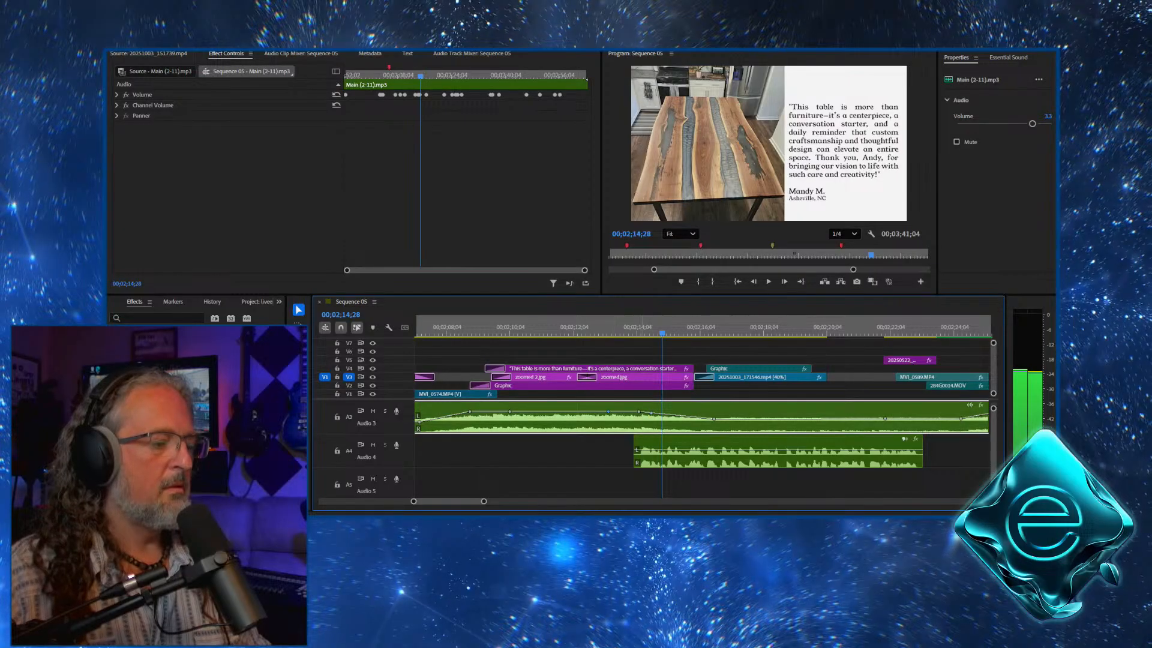
left_click_drag(638, 412, 656, 417)
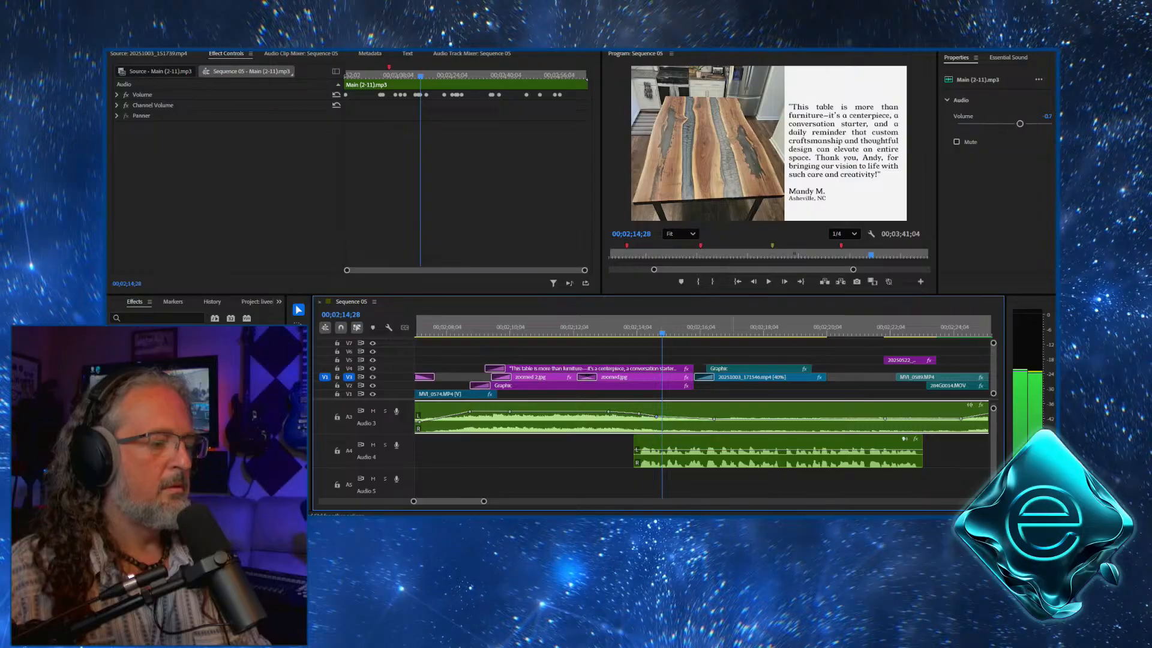
Replace zoomed.jpg's closing position and scale keyframes with new ones at the clip's end, using scale 64, and play the result
left_click_drag(661, 332, 623, 333)
left_click(624, 377)
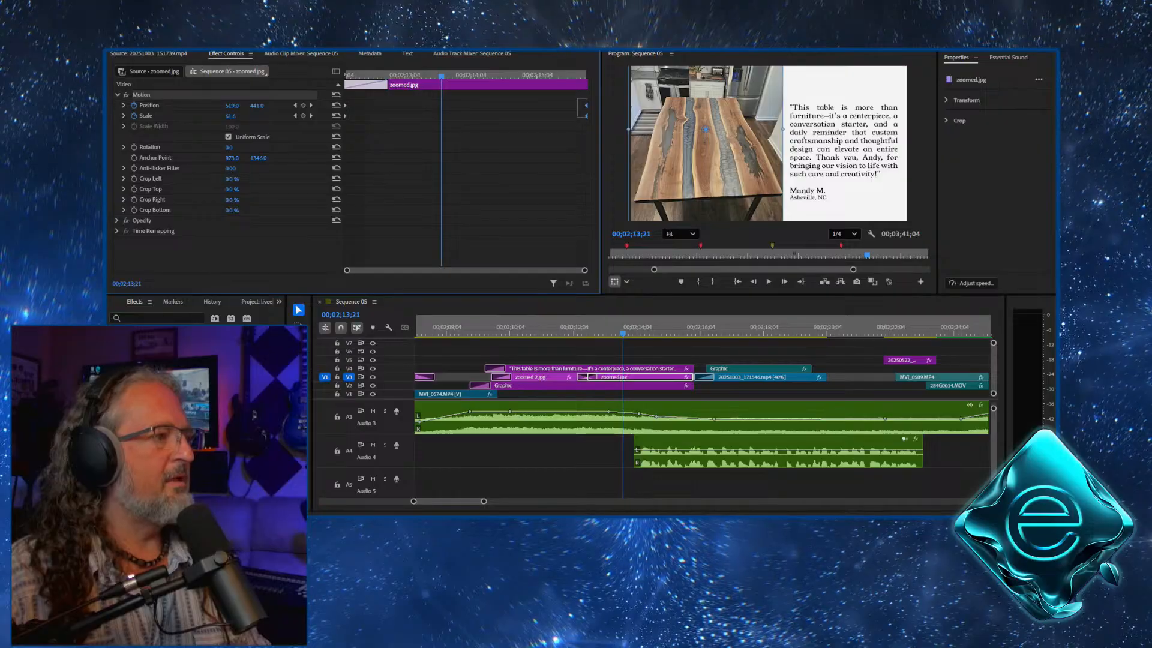
key("Delete")
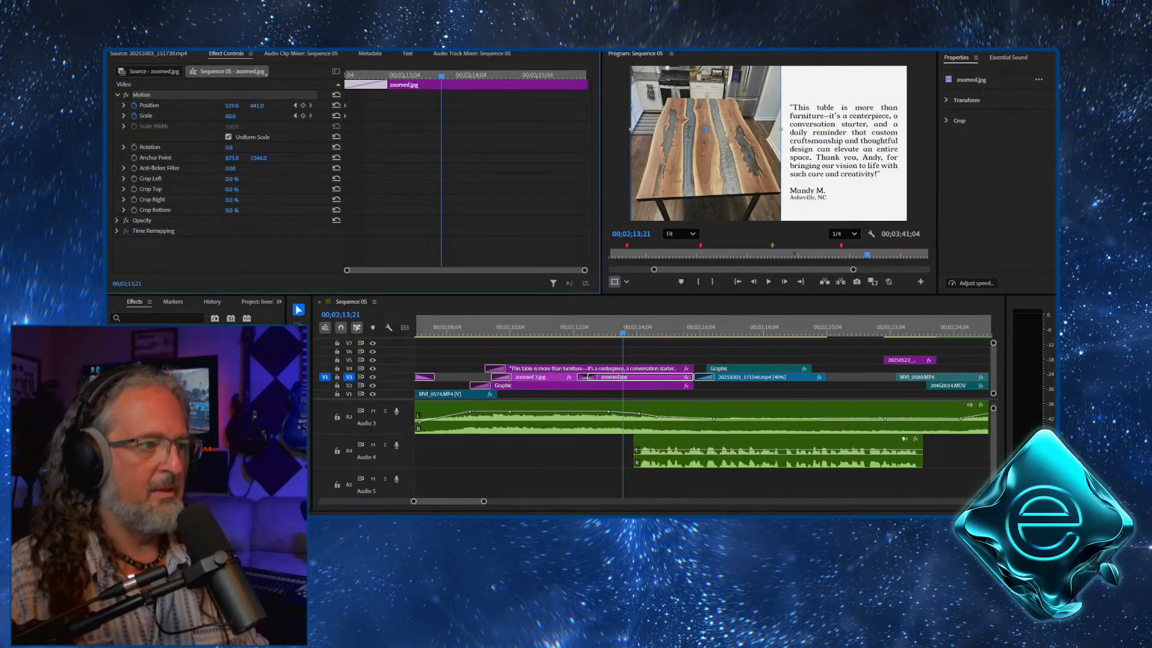
left_click(303, 115)
left_click(303, 105)
left_click_drag(230, 115, 255, 116)
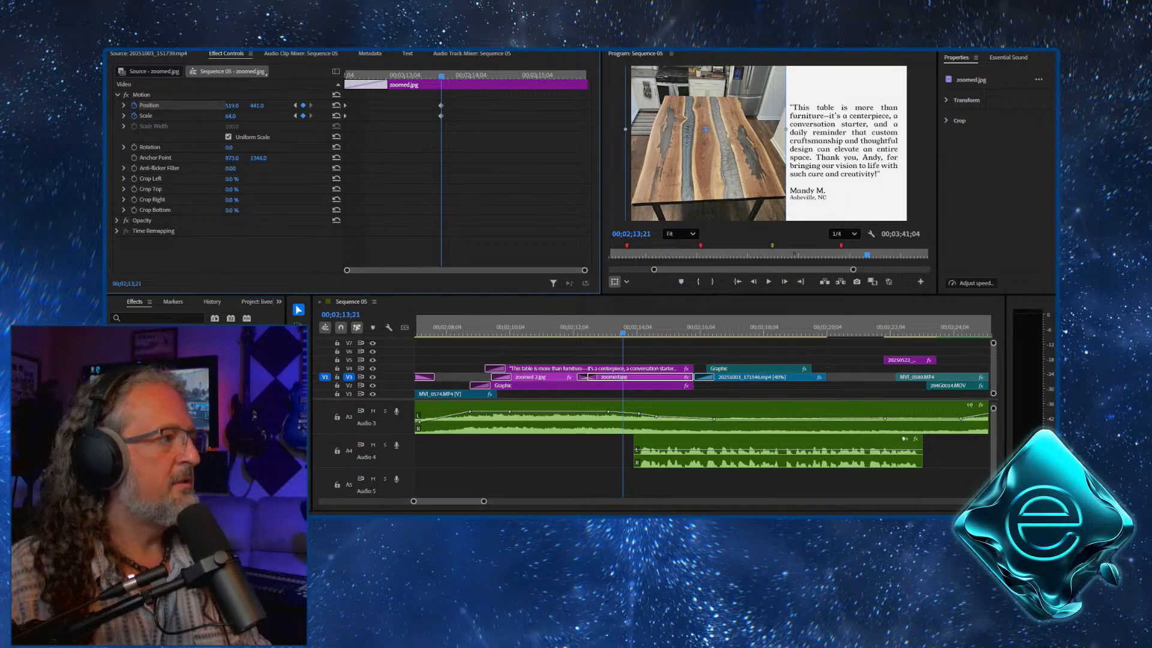
left_click_drag(441, 105, 586, 105)
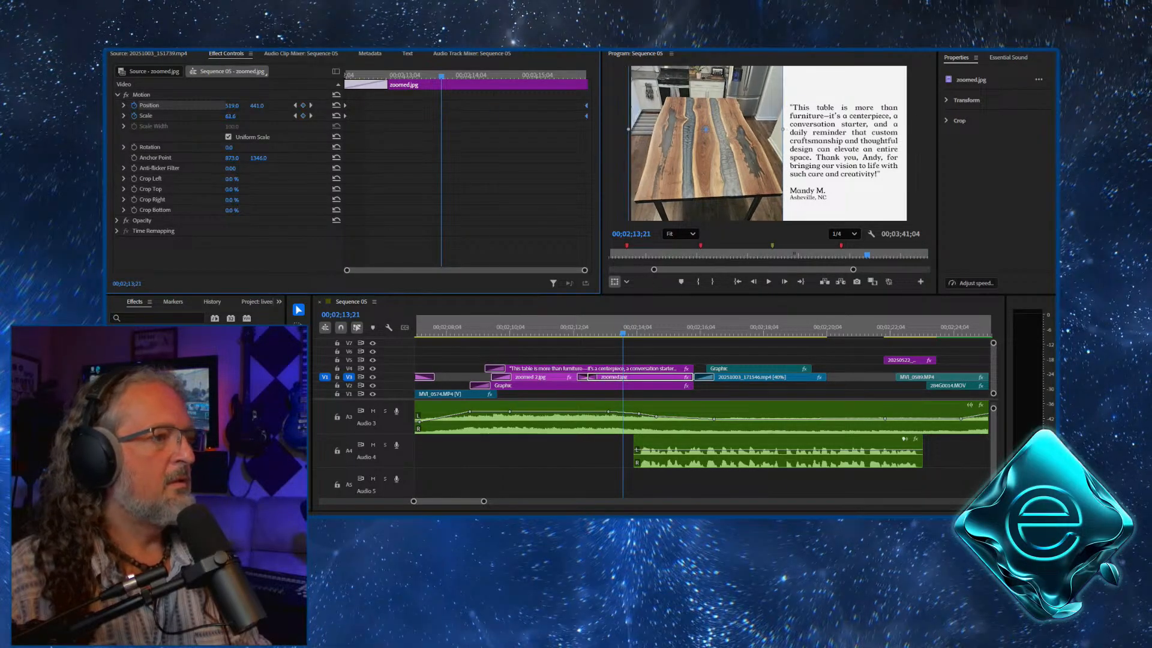
left_click_drag(644, 327, 574, 326)
key("space")
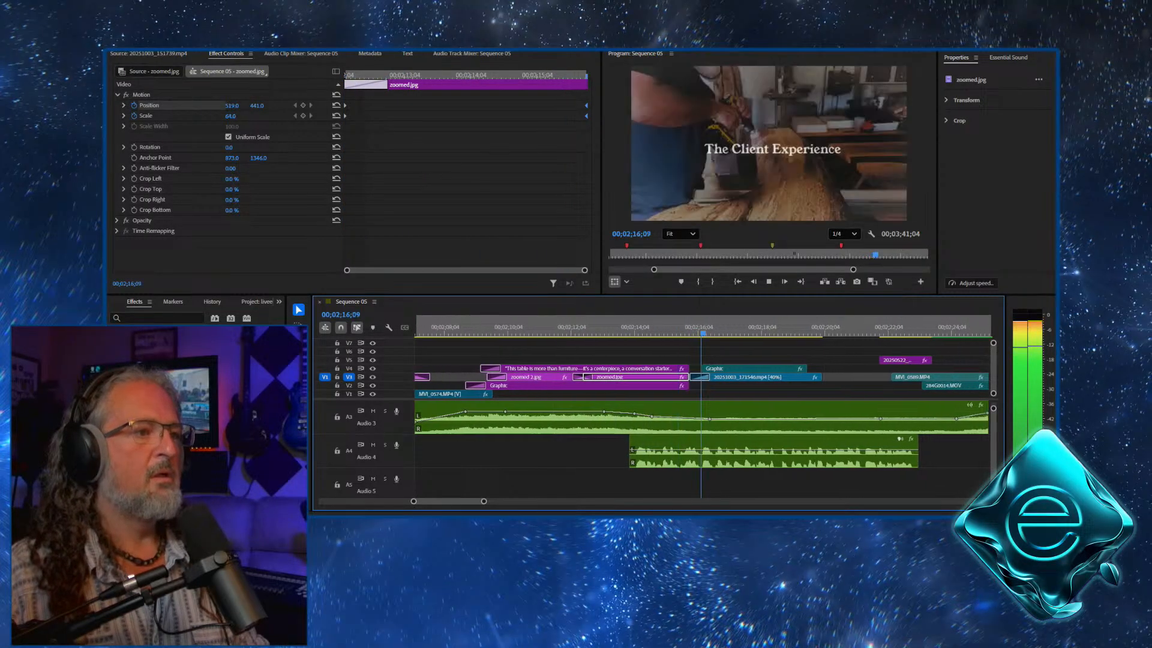
key("space")
left_click(595, 327)
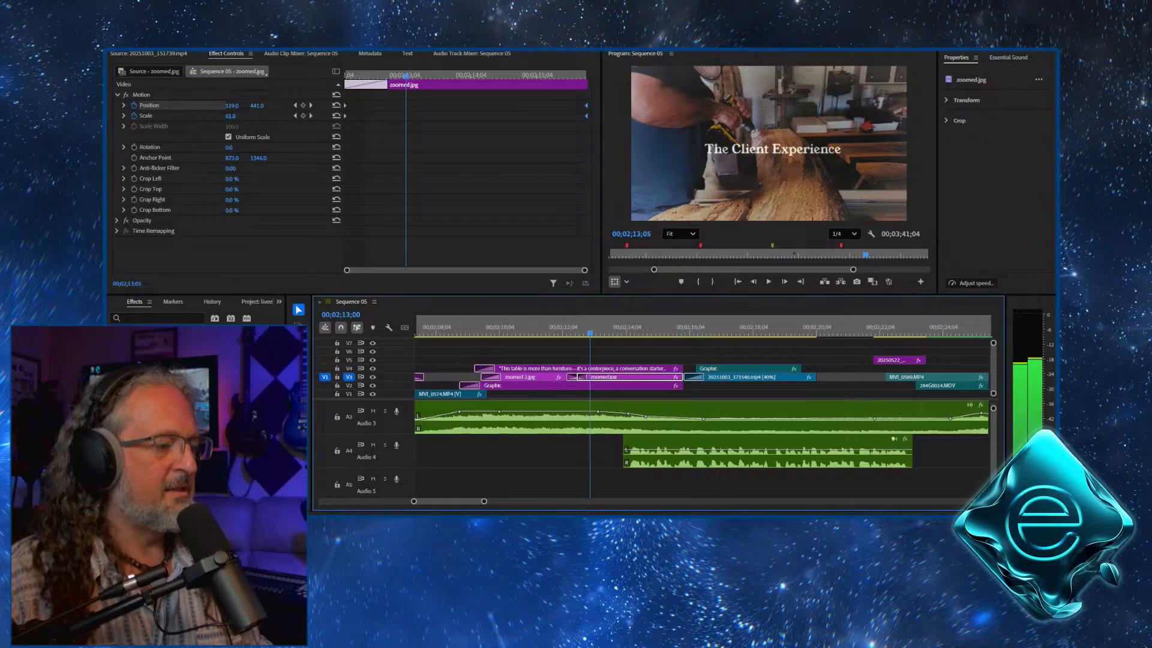
Delete the closing position and scale keyframes of zoomed.jpg, then replay the testimonial's end into the title shot
left_click_drag(580, 97, 587, 126)
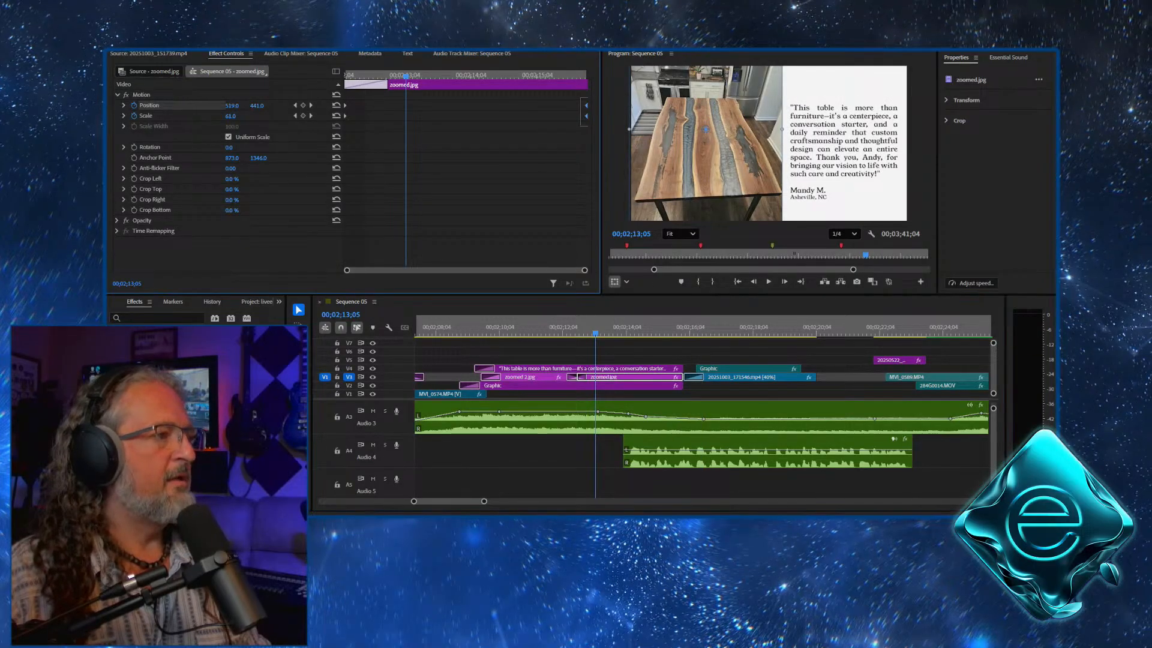
key("Delete")
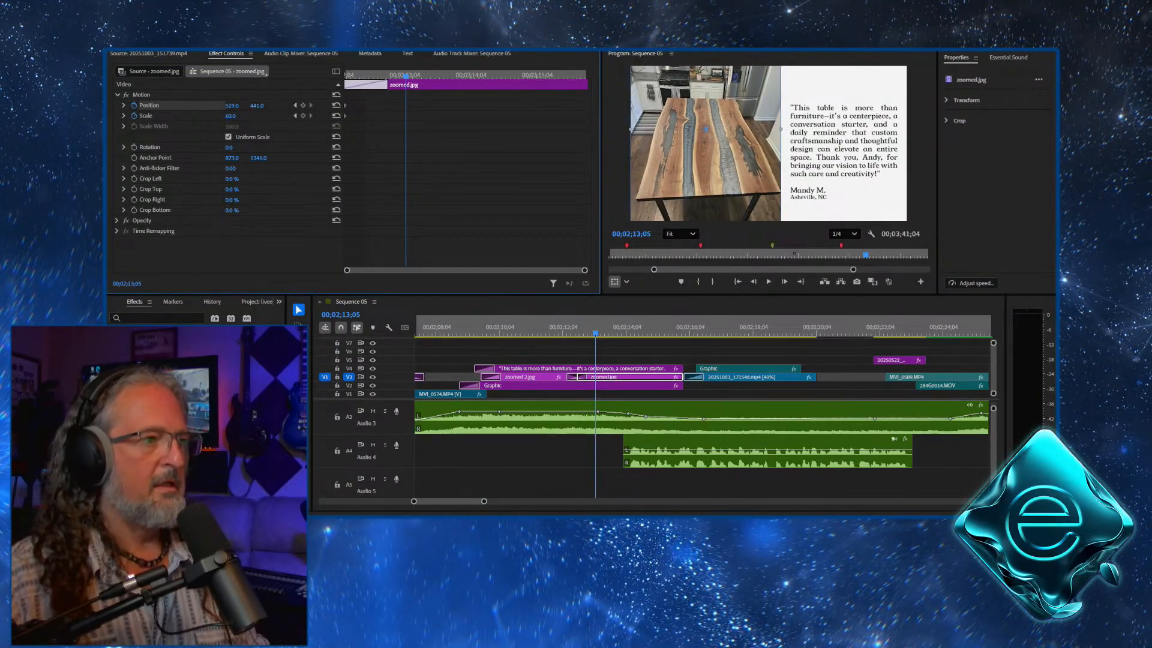
left_click(539, 326)
key("space")
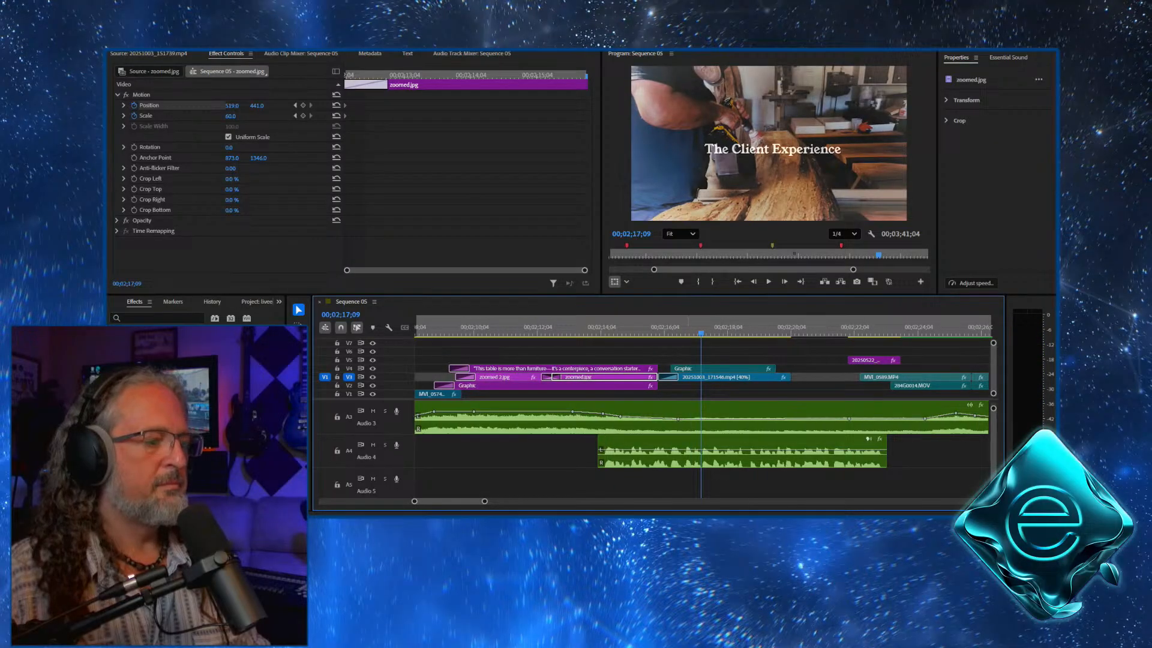
left_click(600, 327)
key("space")
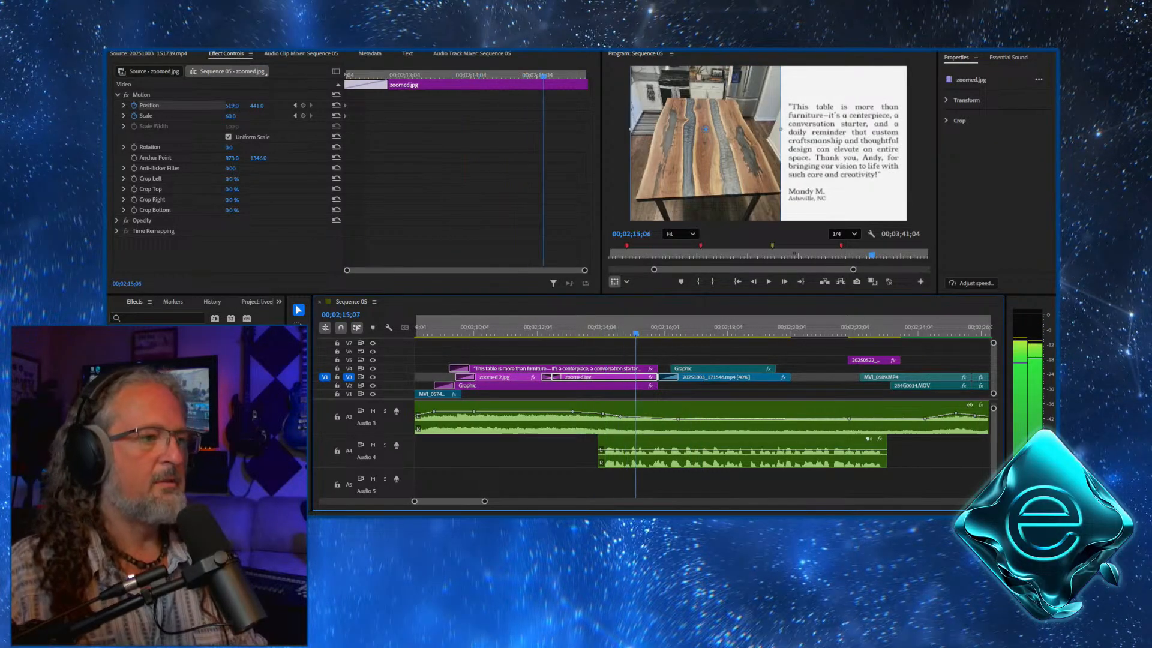
key("shift+Left")
key("shift+Left")
key("space")
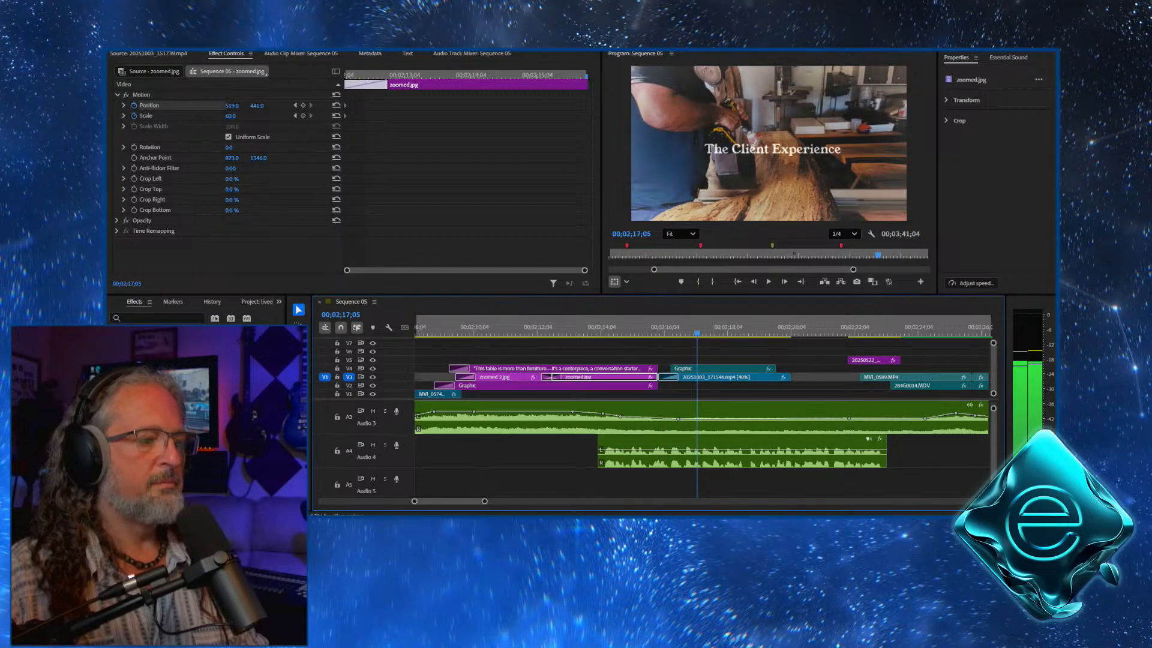
Shift the title graphic slightly later and move 20251003_171546.mp4 well after the title's start, then play the gap
left_click(706, 376)
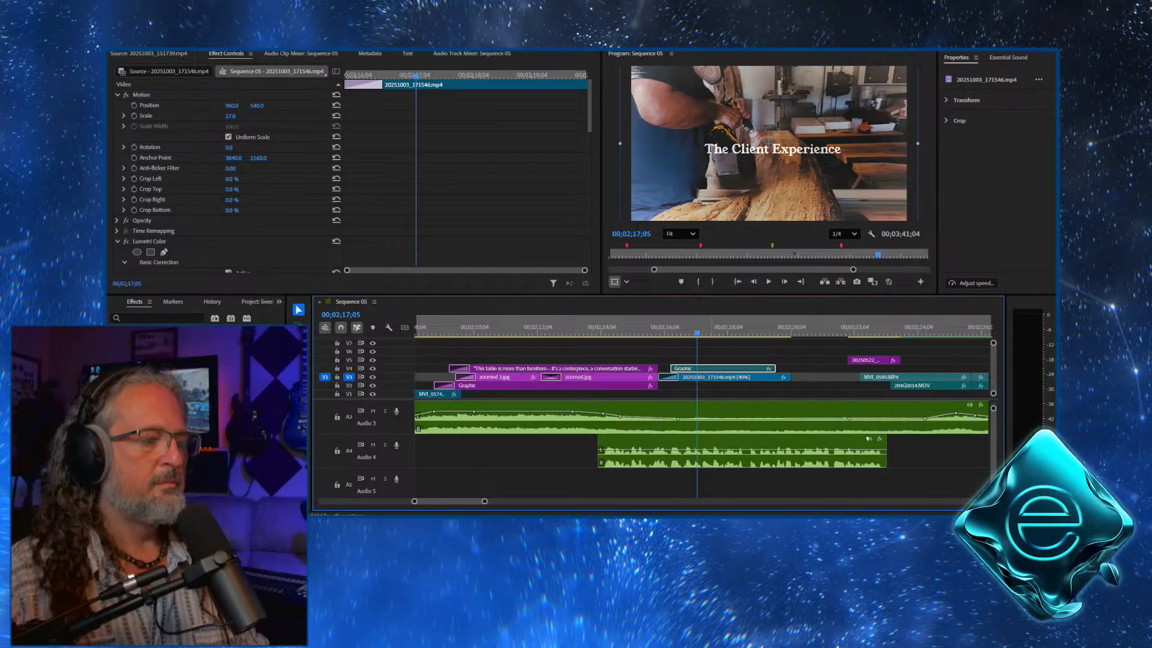
left_click(710, 368)
left_click_drag(711, 368, 719, 368)
left_click_drag(711, 377, 778, 376)
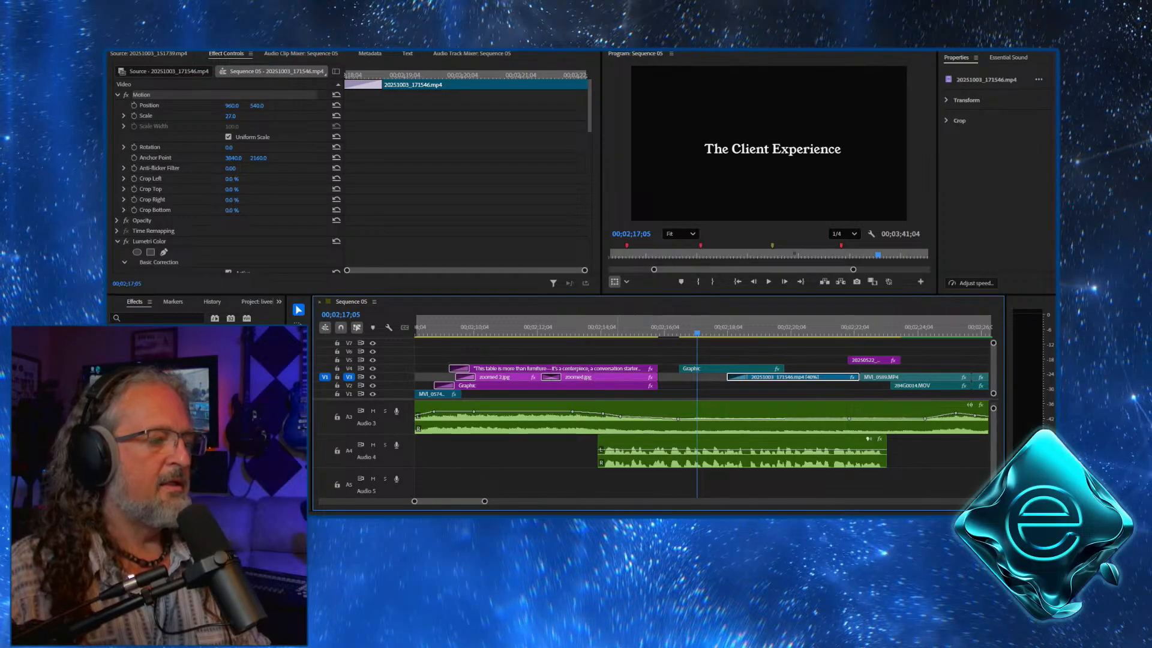
left_click(617, 324)
key("space")
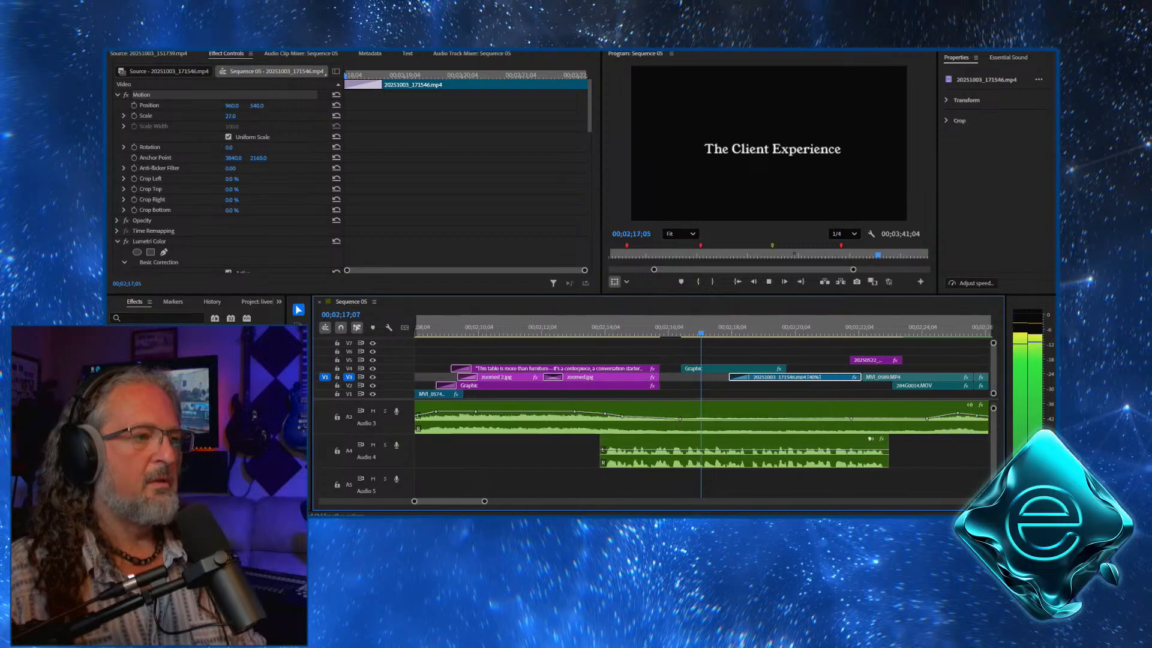
key("space")
Move the title graphic up to V5 and stretch its vector motion position and scale keyframes across the whole clip, ending at scale 139
left_click_drag(659, 369, 685, 359)
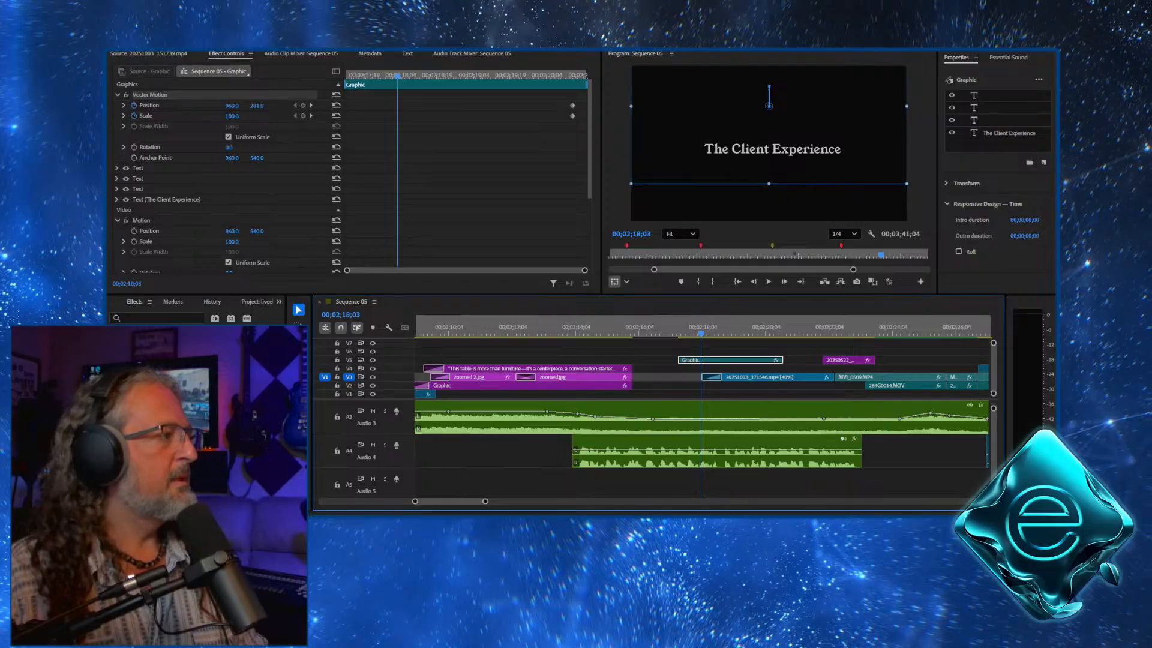
mouse_move(430, 76)
left_mouse_down()
mouse_move(348, 75)
mouse_move(419, 76)
left_mouse_up()
left_click(303, 105)
left_click(303, 115)
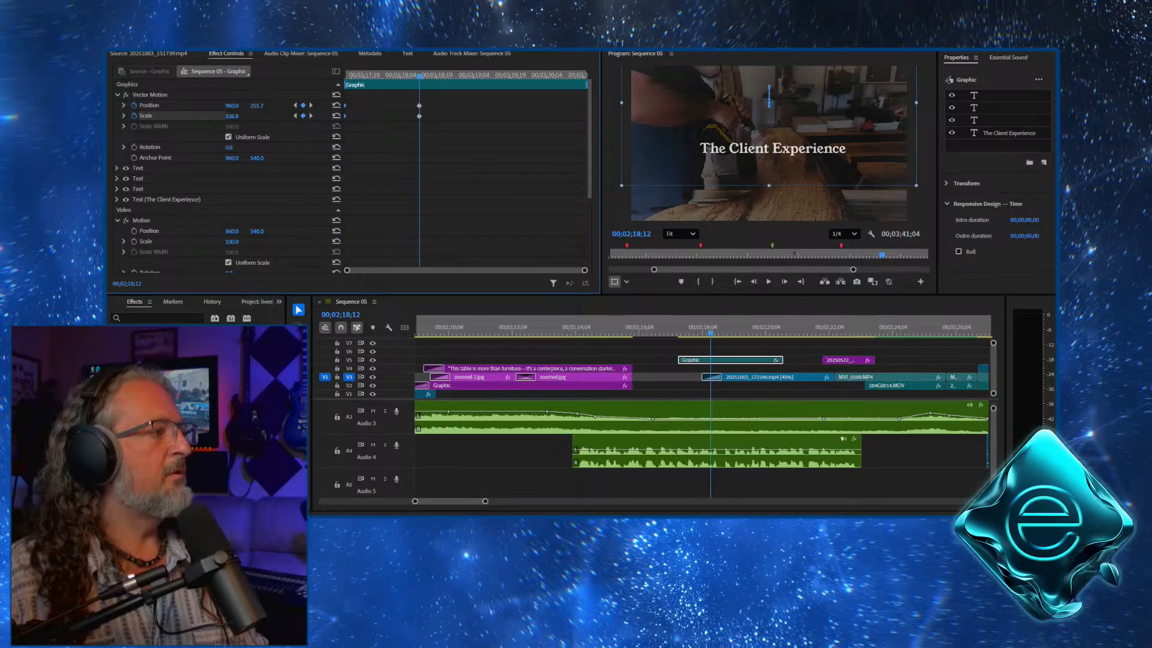
left_click_drag(231, 116, 202, 105)
left_click_drag(433, 142, 587, 116)
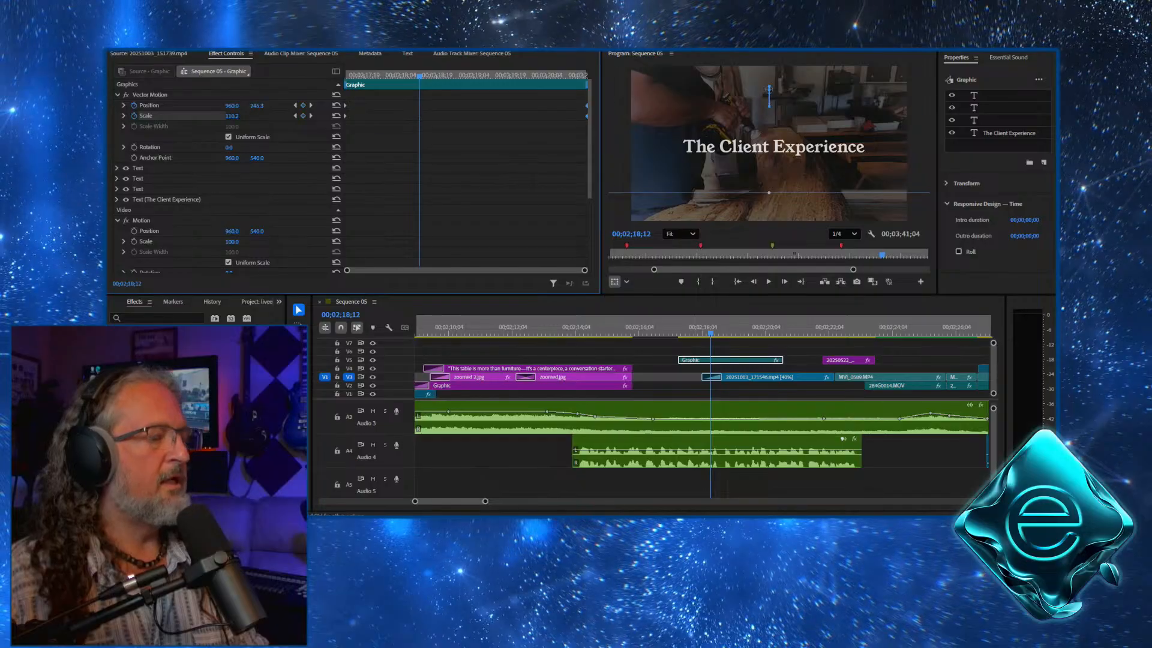
Add 20-frame transitions to the start and end of the title graphic on V5
left_click(671, 328)
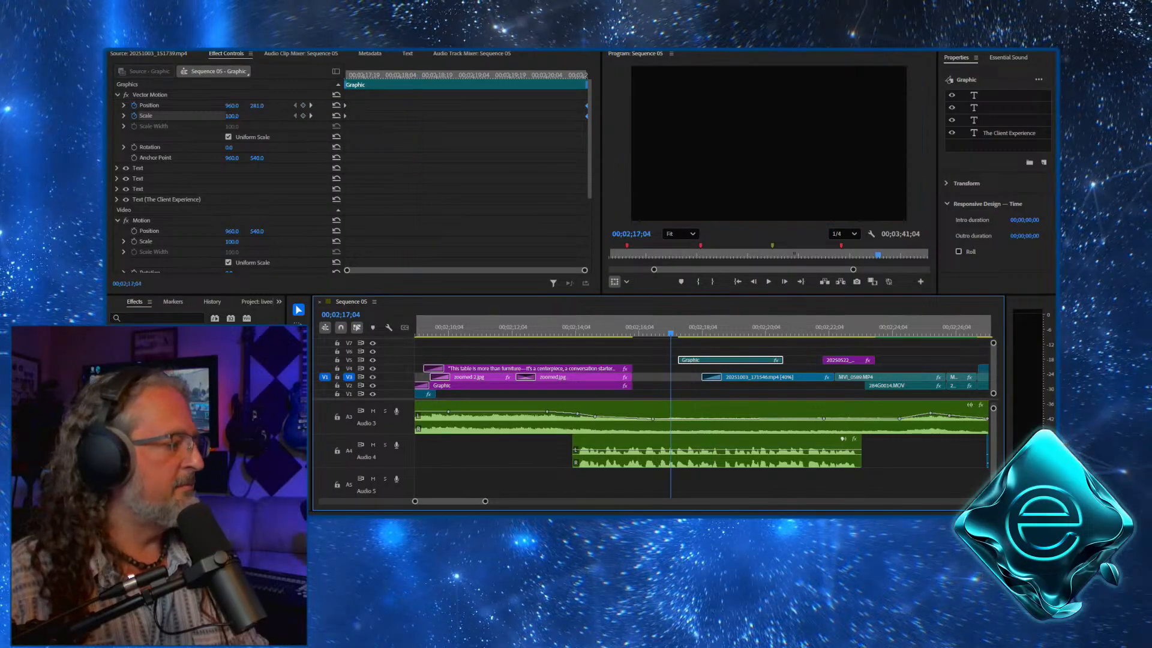
left_click_drag(156, 360, 682, 360)
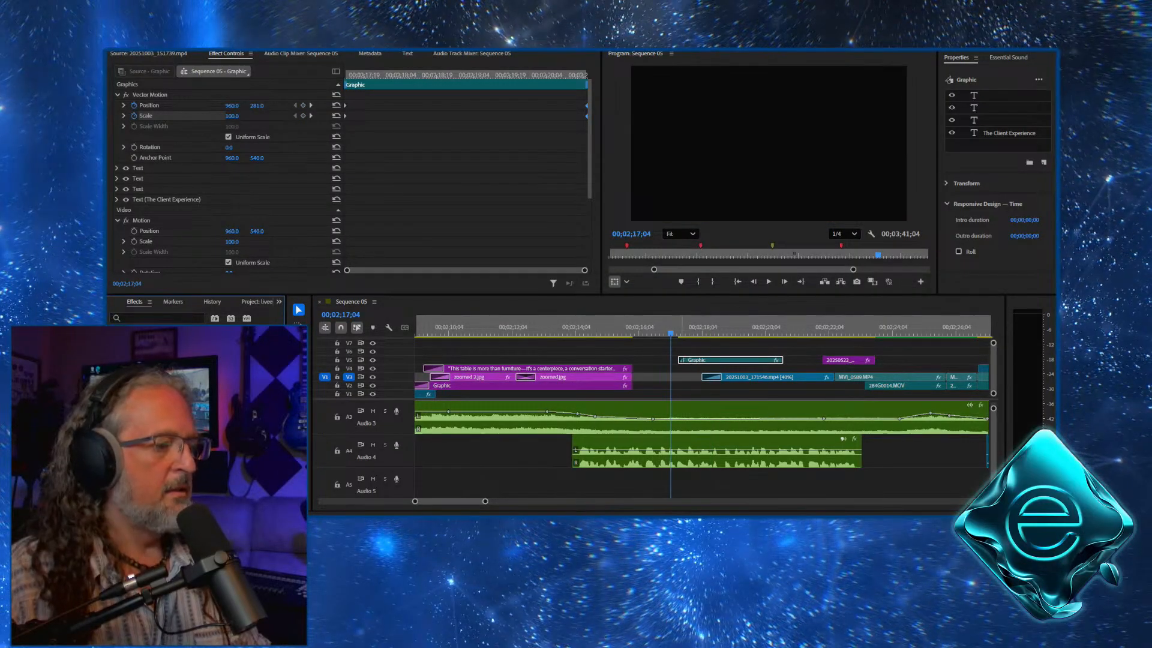
double_click(682, 360)
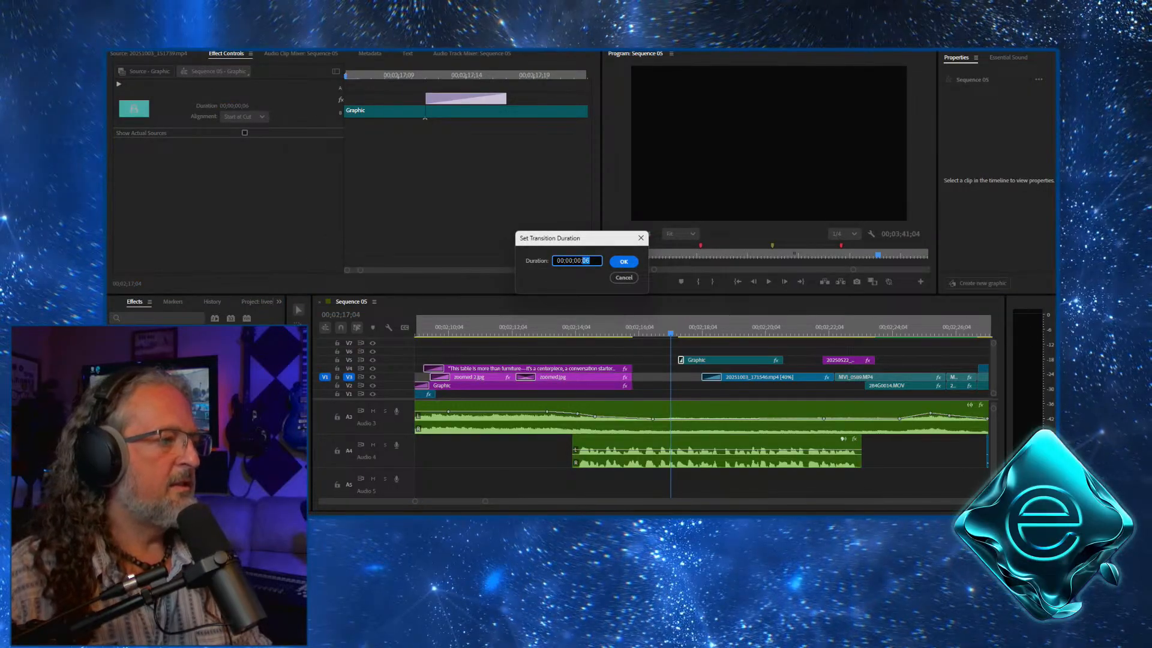
type("20")
key("Return")
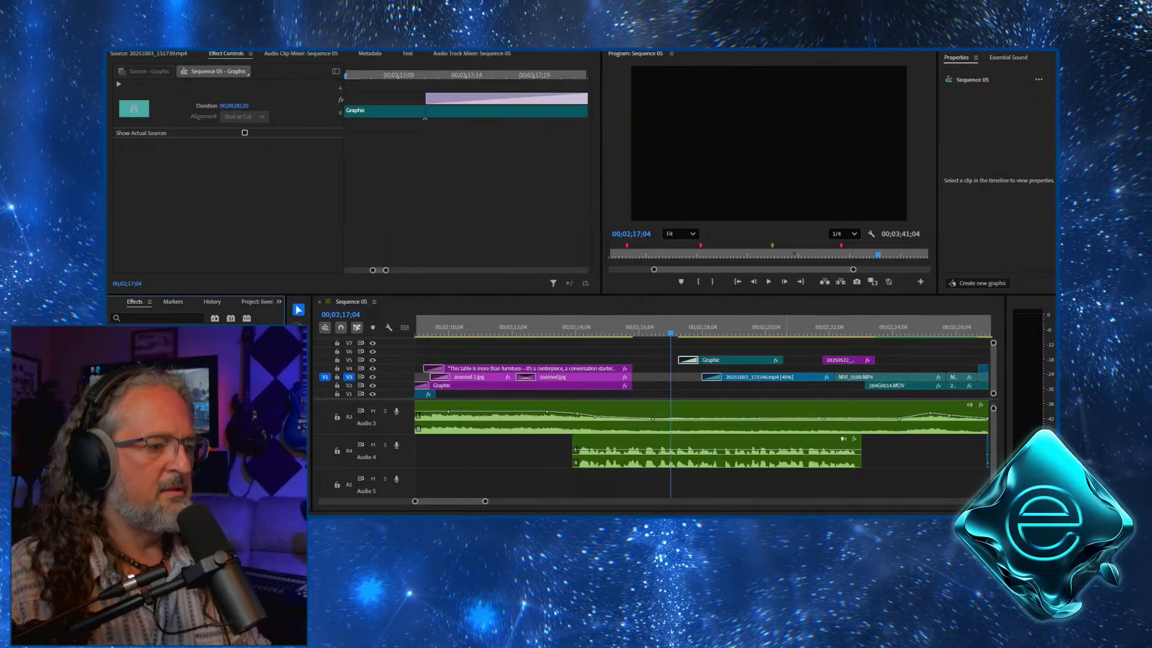
double_click(779, 360)
left_click_drag(590, 261, 585, 261)
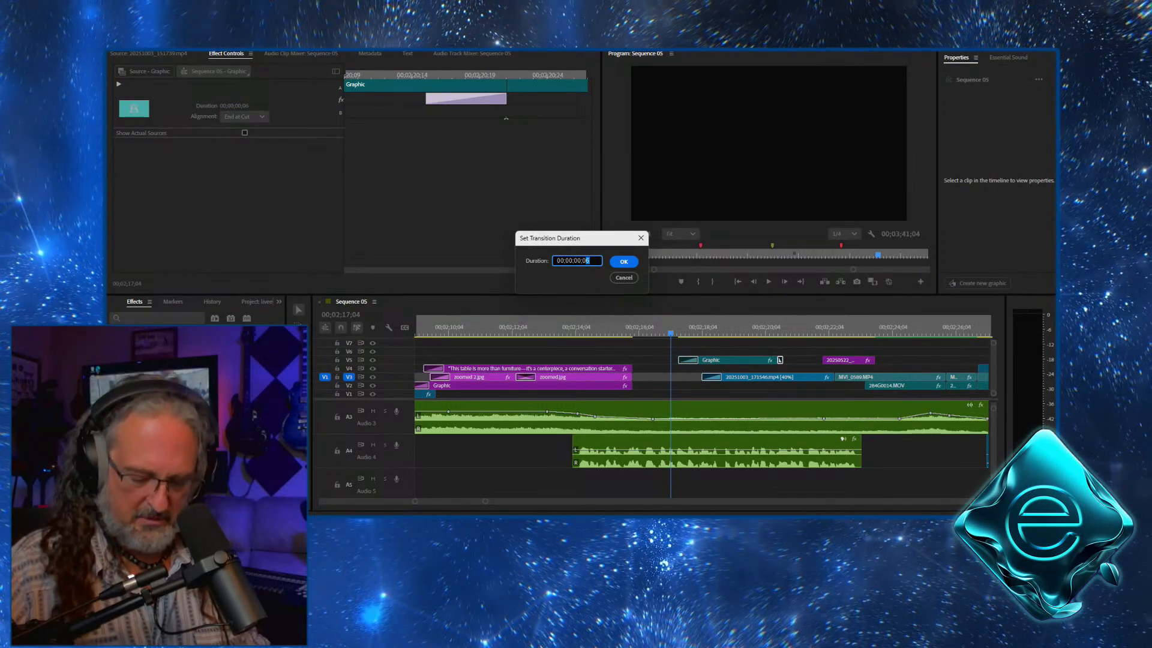
type("20")
key("Return")
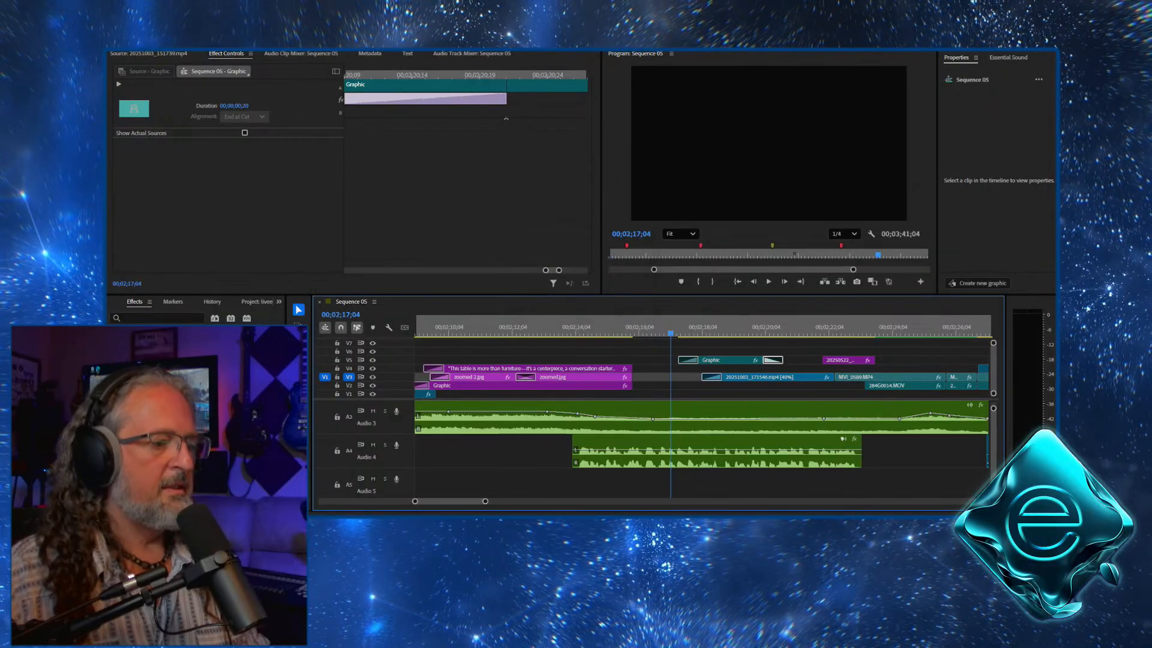
Move the title graphic earlier to start at 00;02;17;04 and play through to the couple's interview
left_click_drag(725, 360, 717, 360)
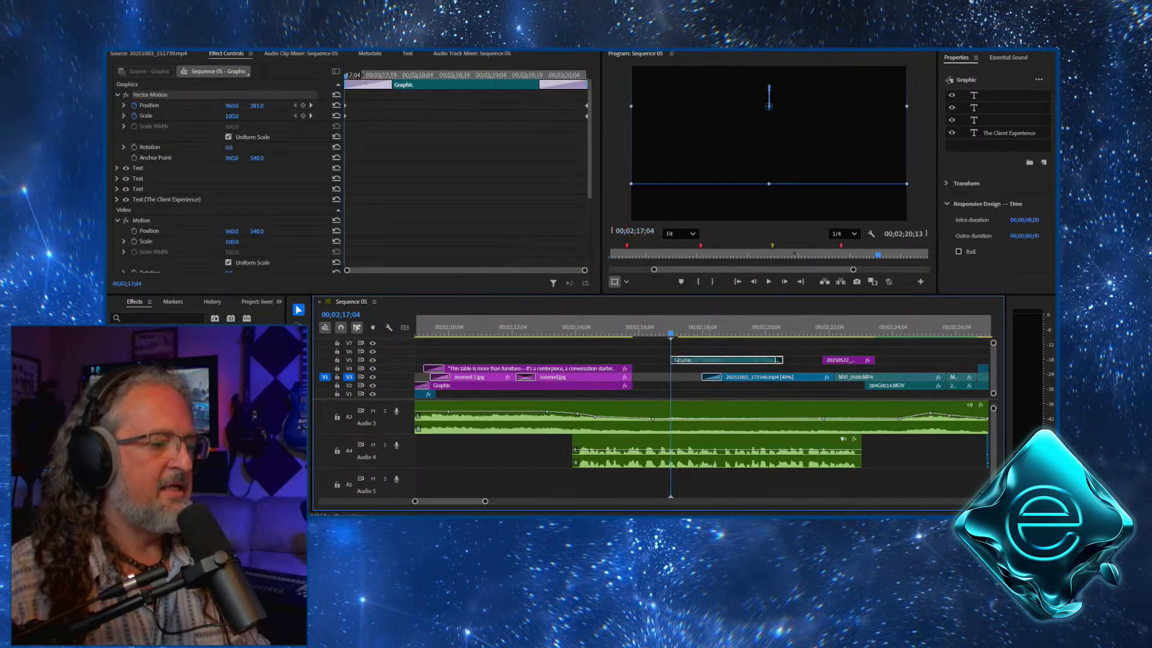
left_click(649, 327)
key("space")
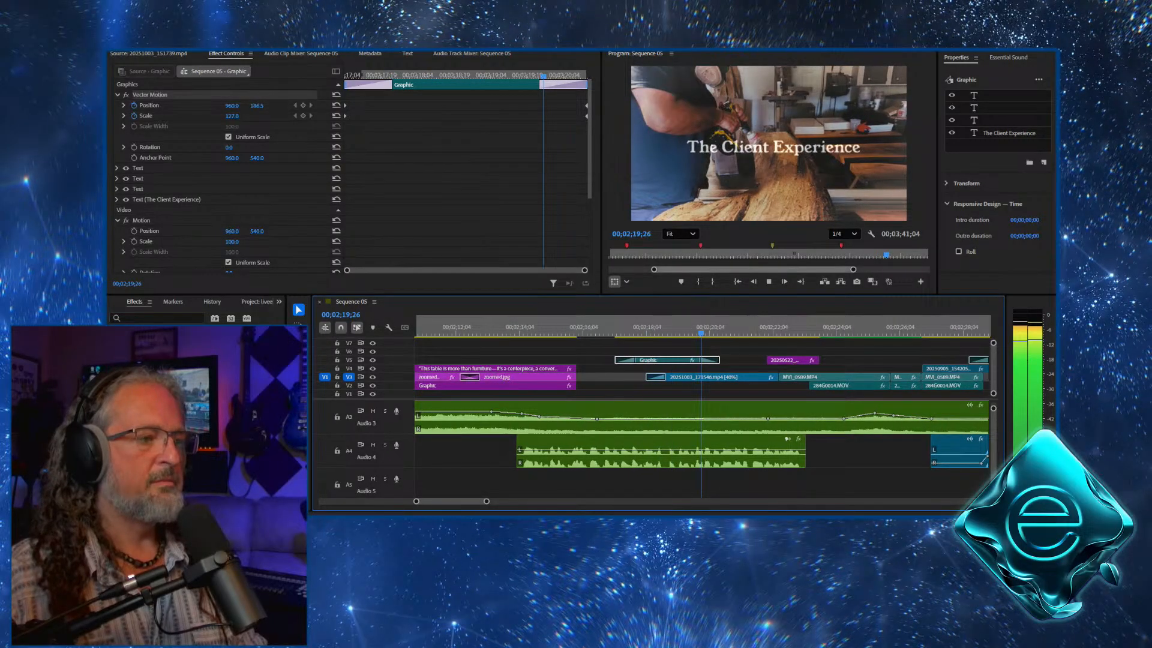
key("space")
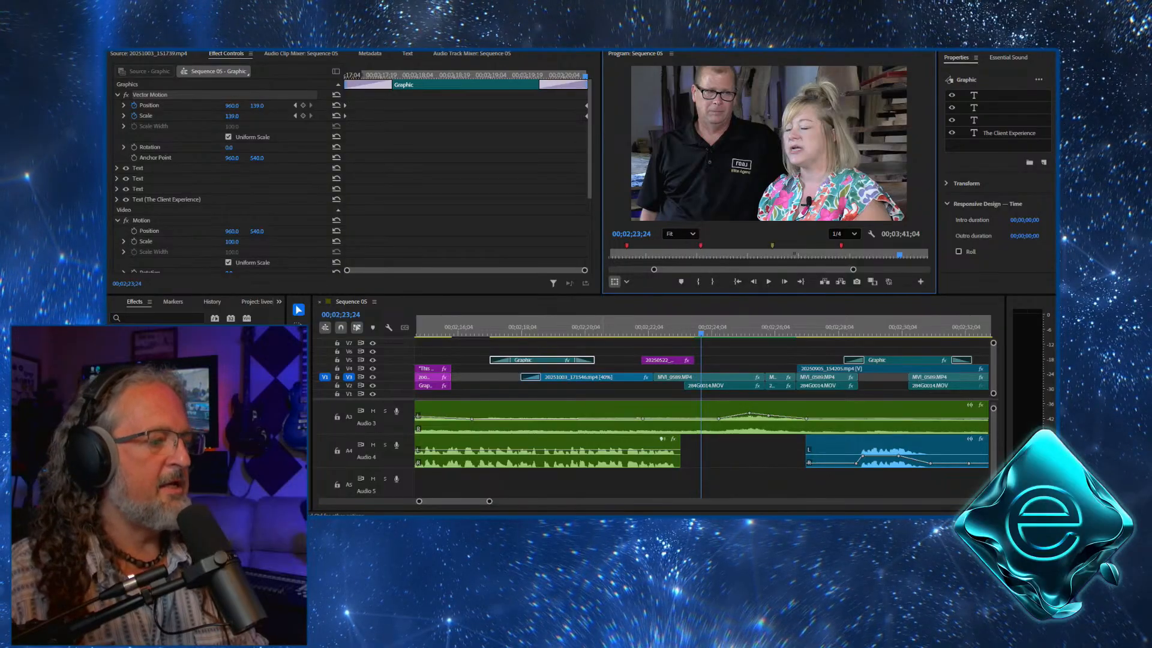
Cut 20251003_171546.mp4 from beneath the title and paste it past the end of the edit at 00;04;07;08
right_click(595, 377)
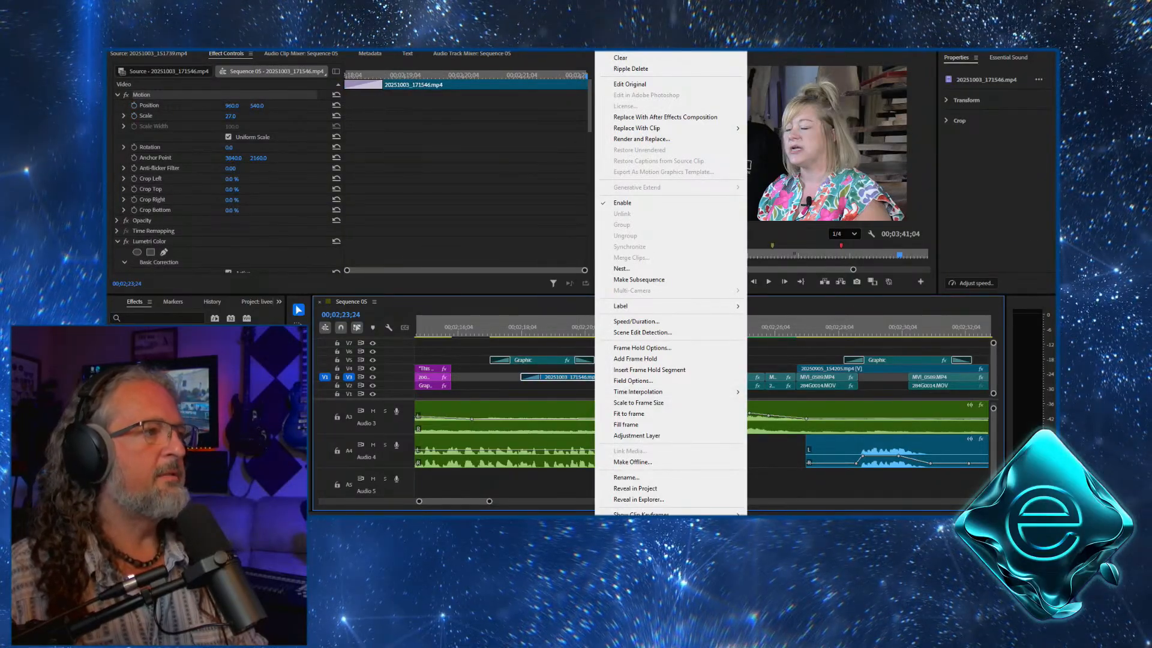
key("Escape")
key("Delete")
left_click_drag(489, 501, 670, 500)
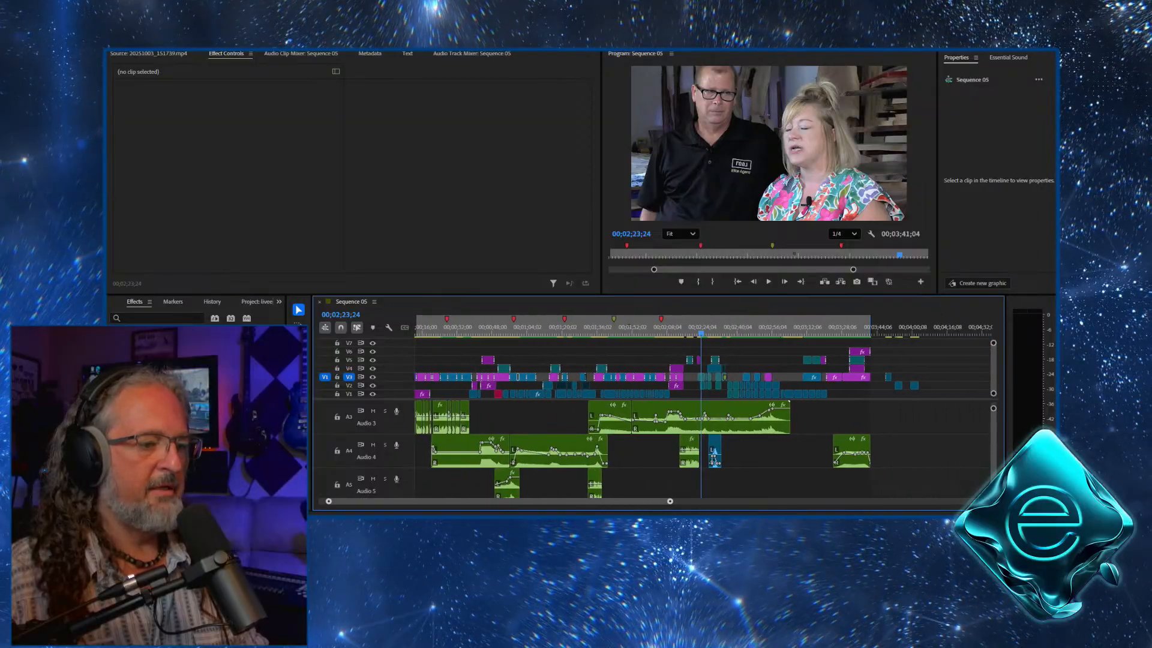
left_click(927, 330)
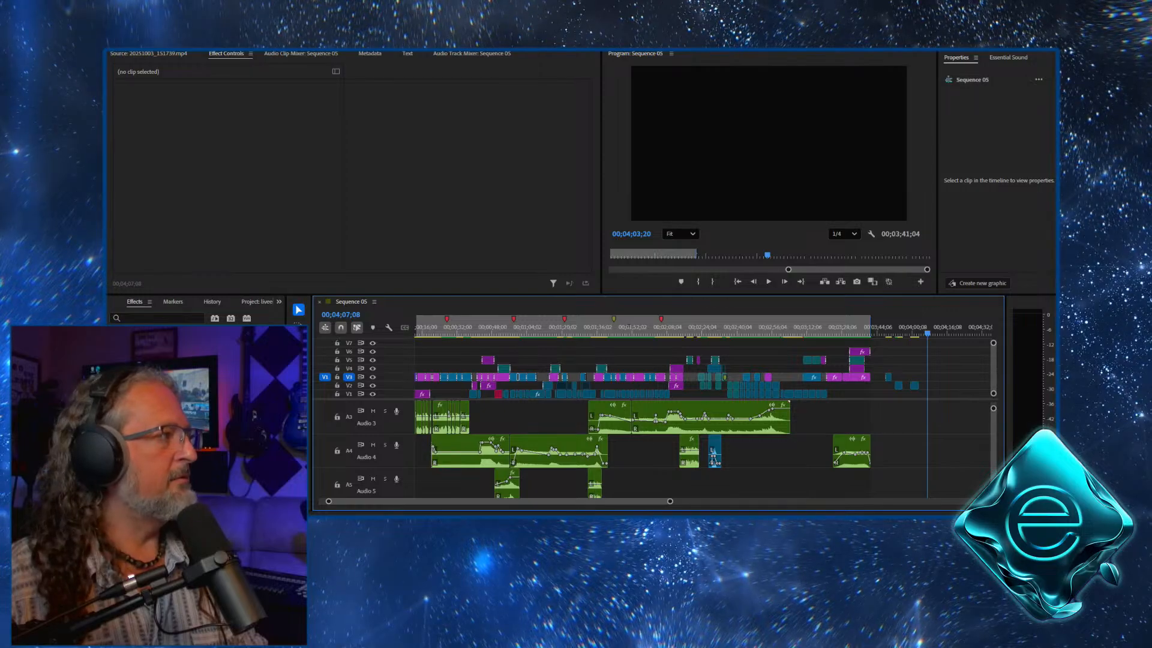
left_click(125, 46)
left_click(146, 82)
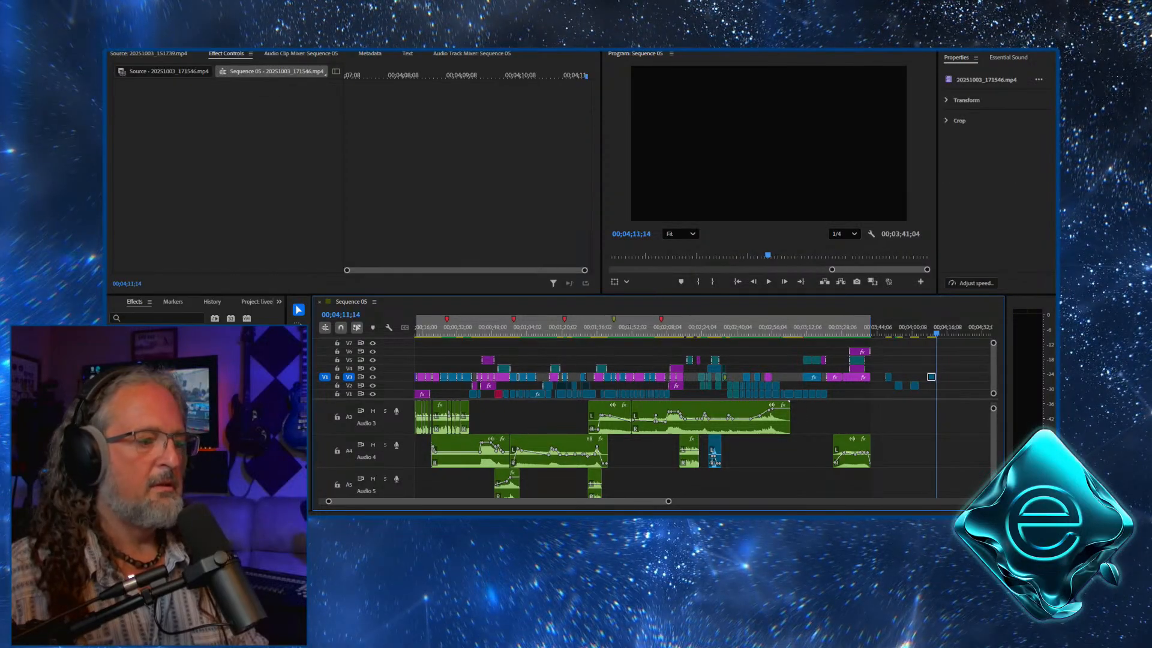
Return to the title around 00;02;20;15 and review the passage from the testimonial quote into the title
left_click_drag(657, 330, 694, 330)
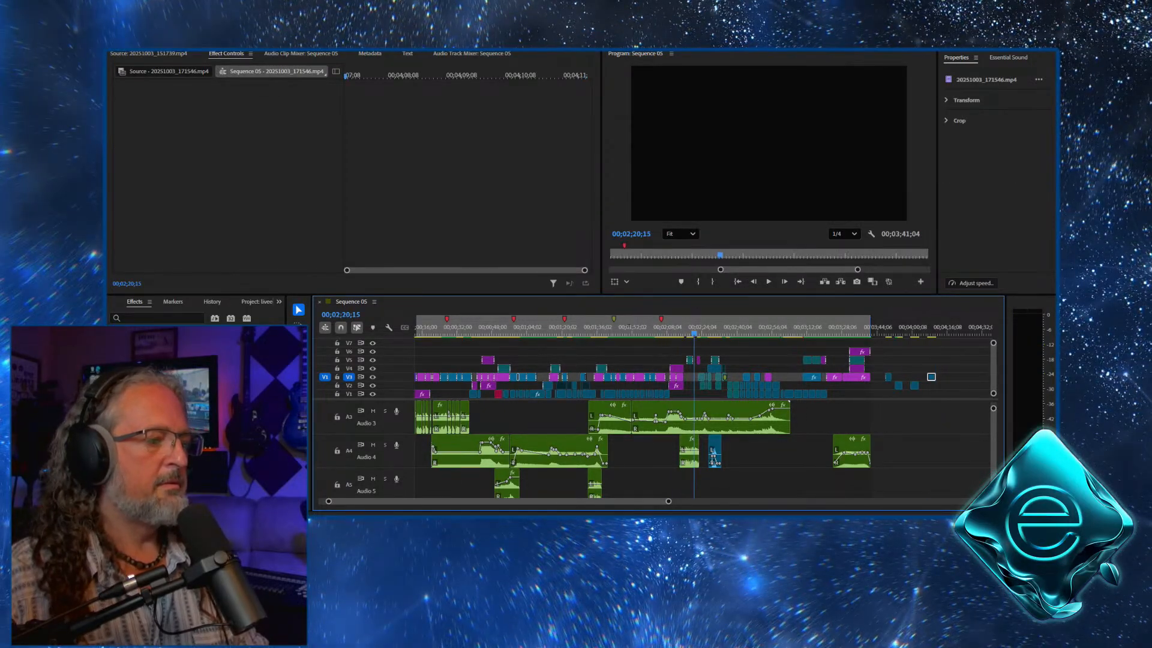
key("equal")
key("equal")
key("equal")
key("equal")
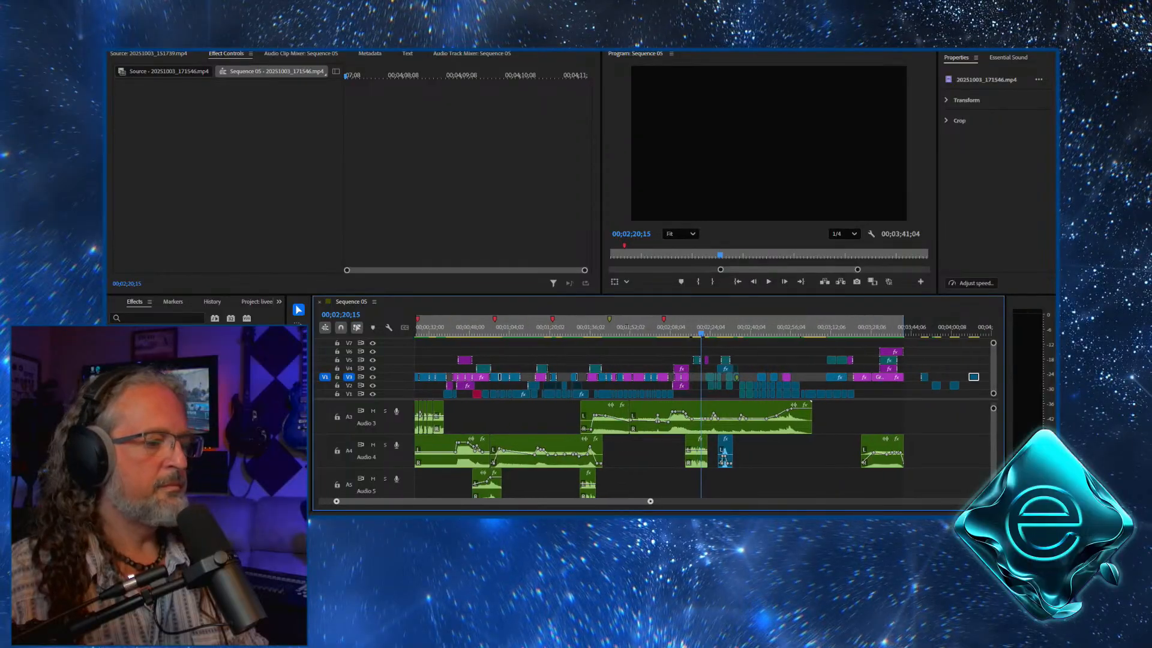
key("equal")
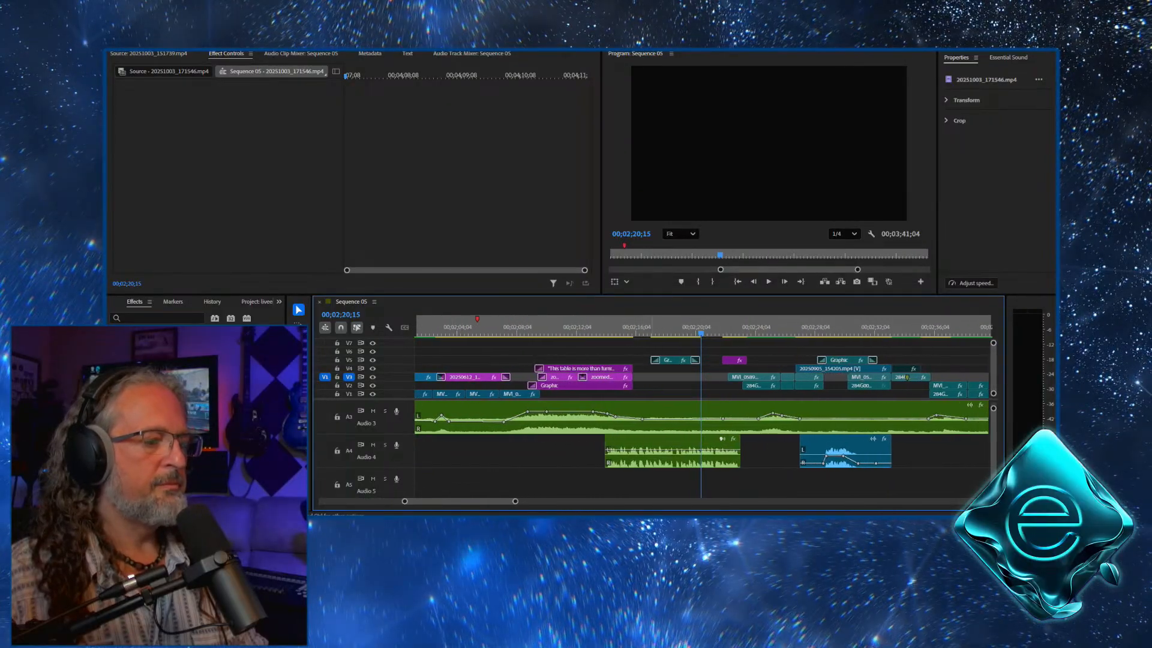
key("space")
left_click_drag(733, 330, 591, 330)
key("space")
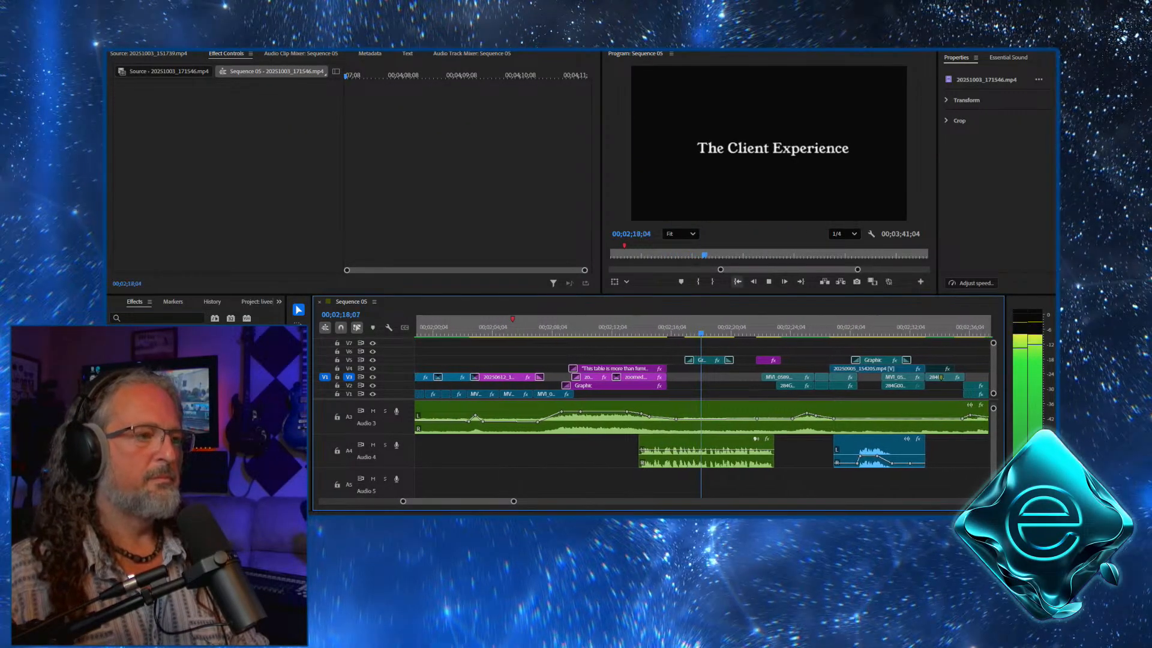
key("space")
Move the title graphic earlier so its fade-in slightly overlaps the end of the testimonial clips, and play into the couple's interview
mouse_move(662, 360)
left_mouse_down()
mouse_move(644, 360)
mouse_move(684, 360)
left_mouse_up()
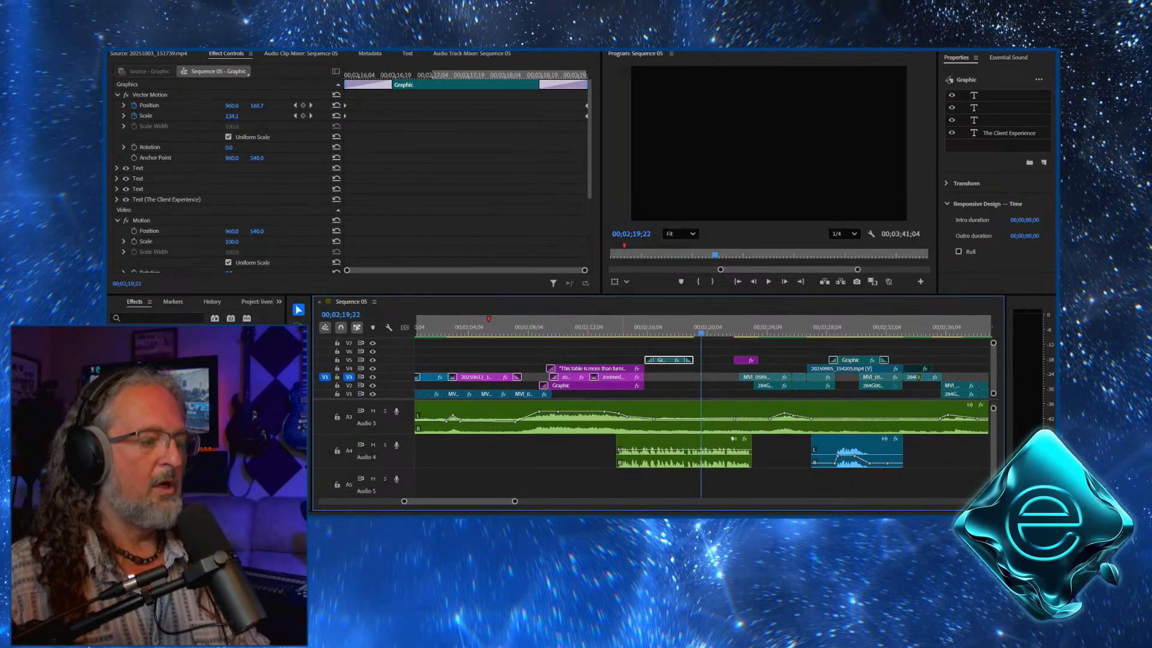
left_click(627, 329)
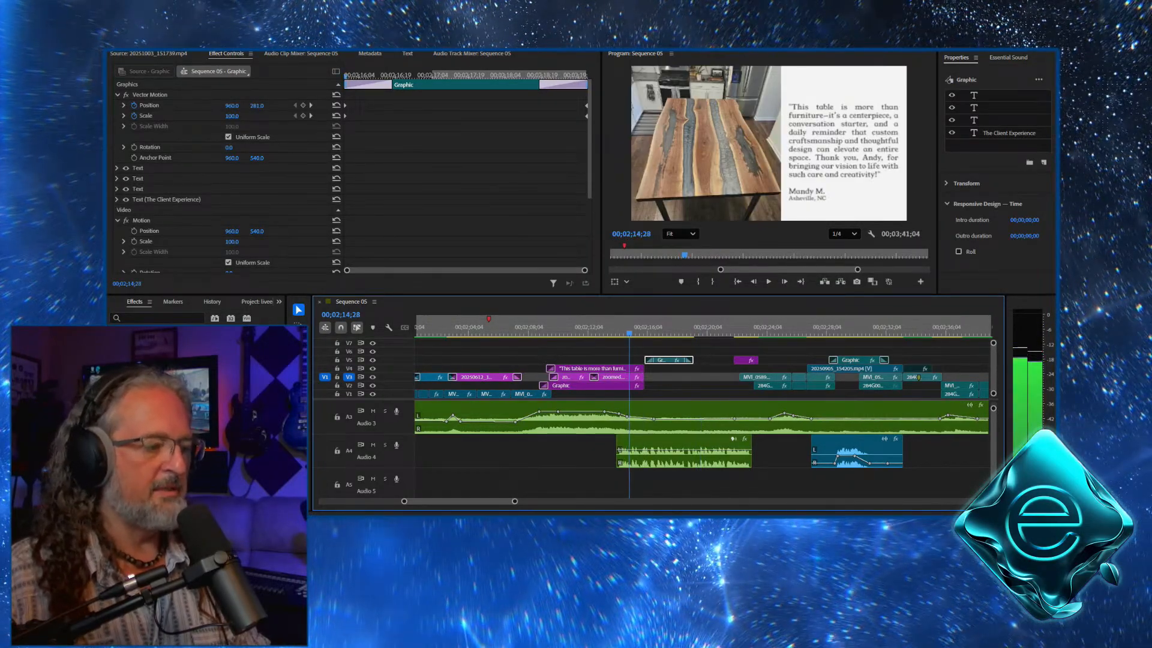
left_click_drag(640, 330, 670, 360)
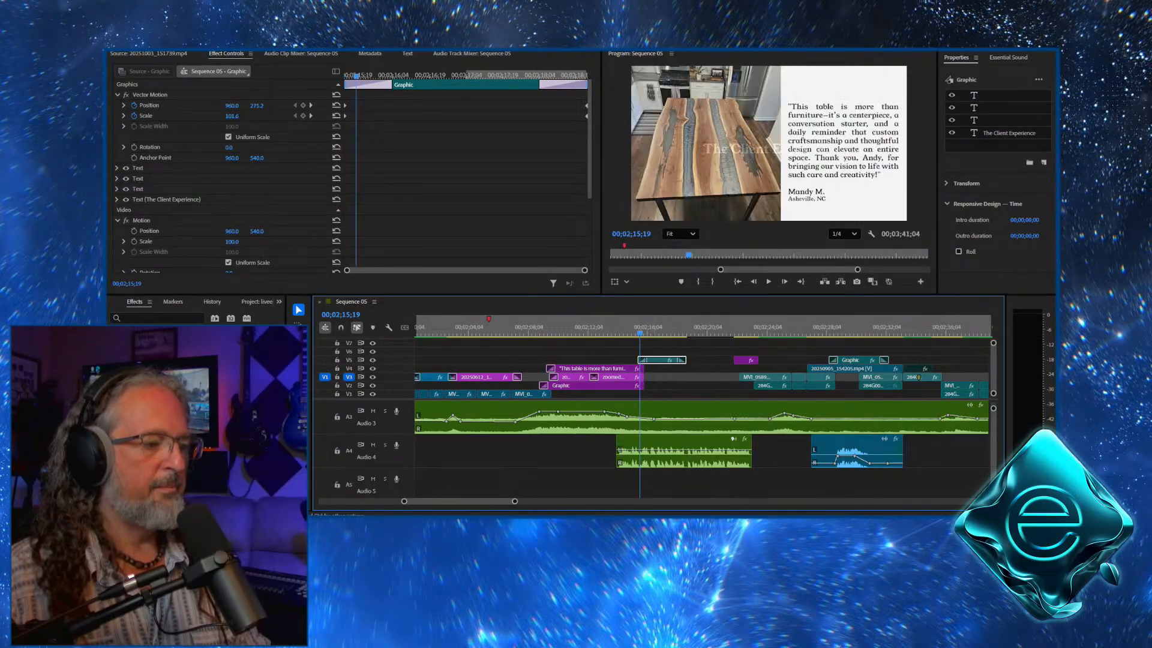
left_click(613, 330)
key("space")
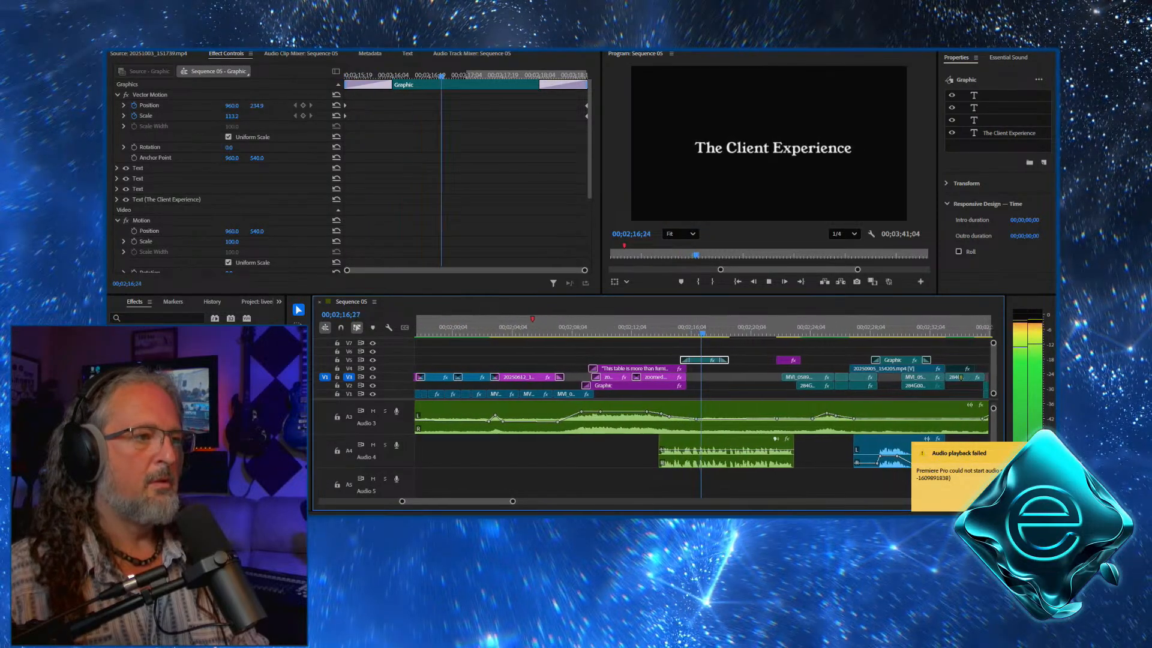
key("space")
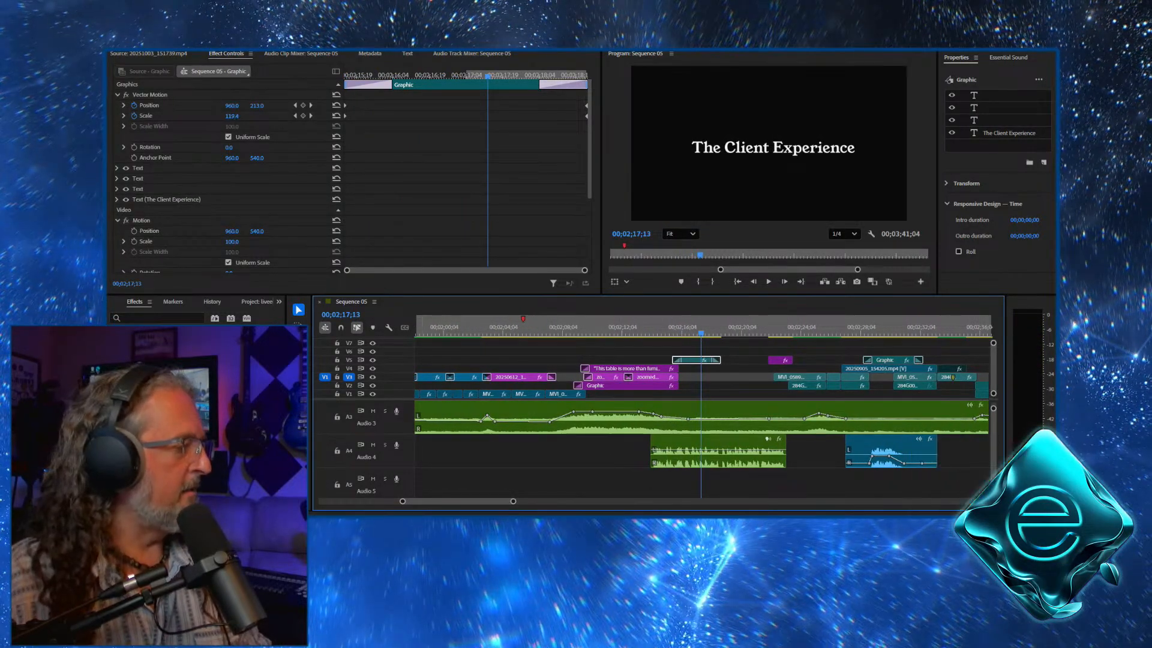
mouse_move(385, 514)
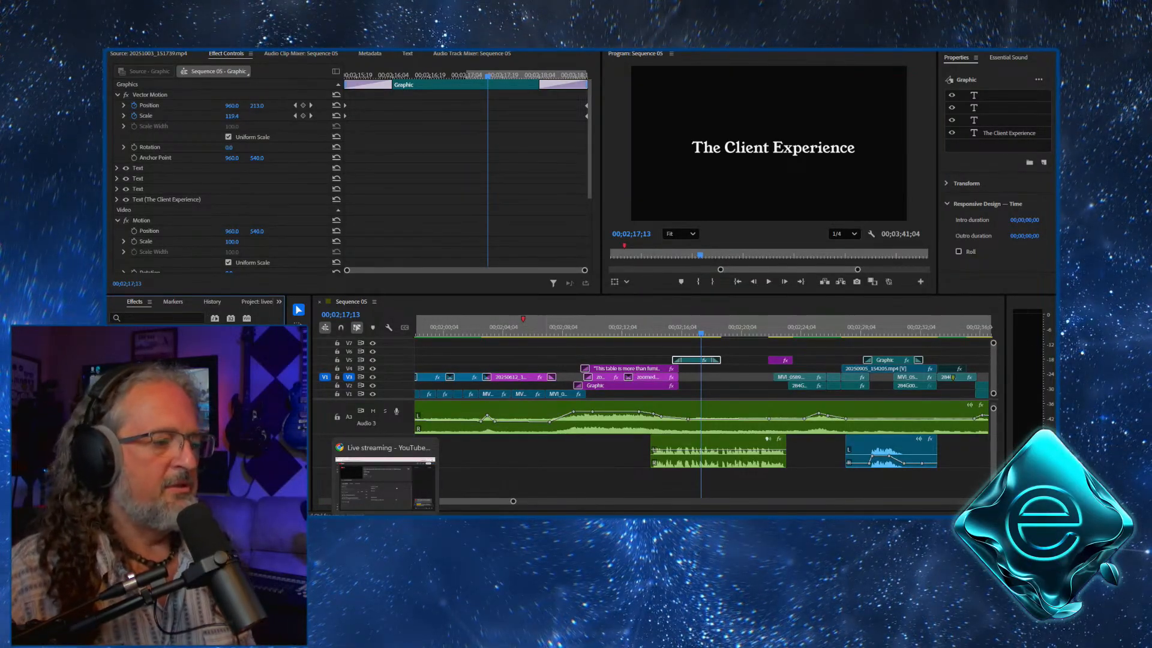
key("space")
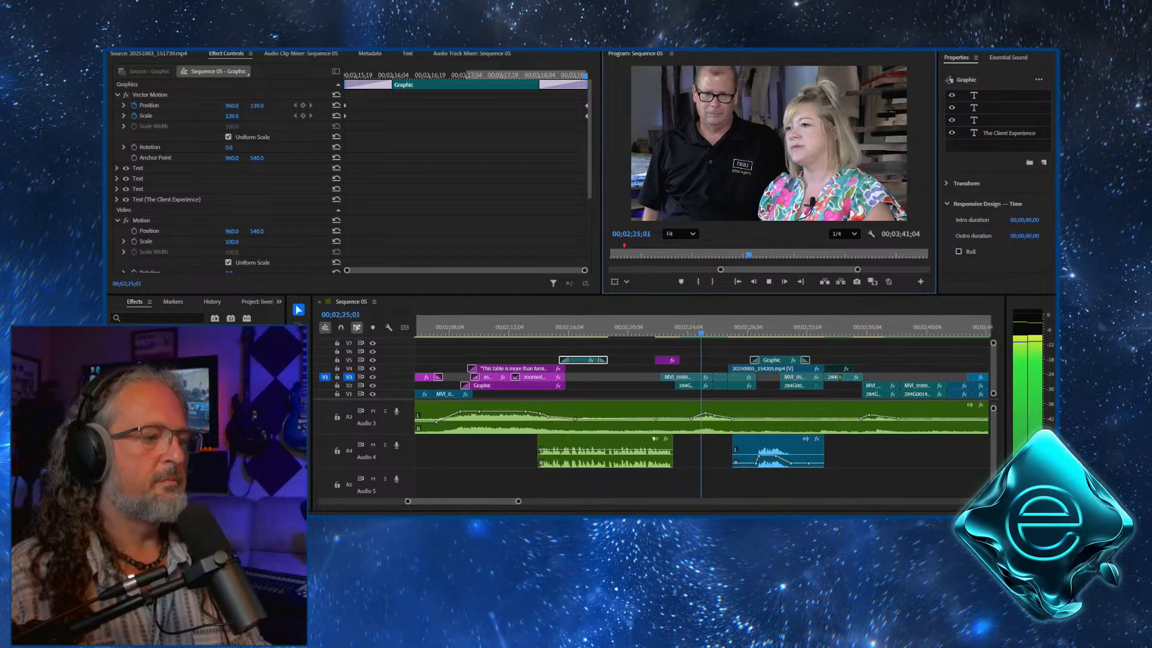
Delete the still 20250522_171949.jpg from above the gap just before the couple's interview footage
key("space")
left_click(664, 360)
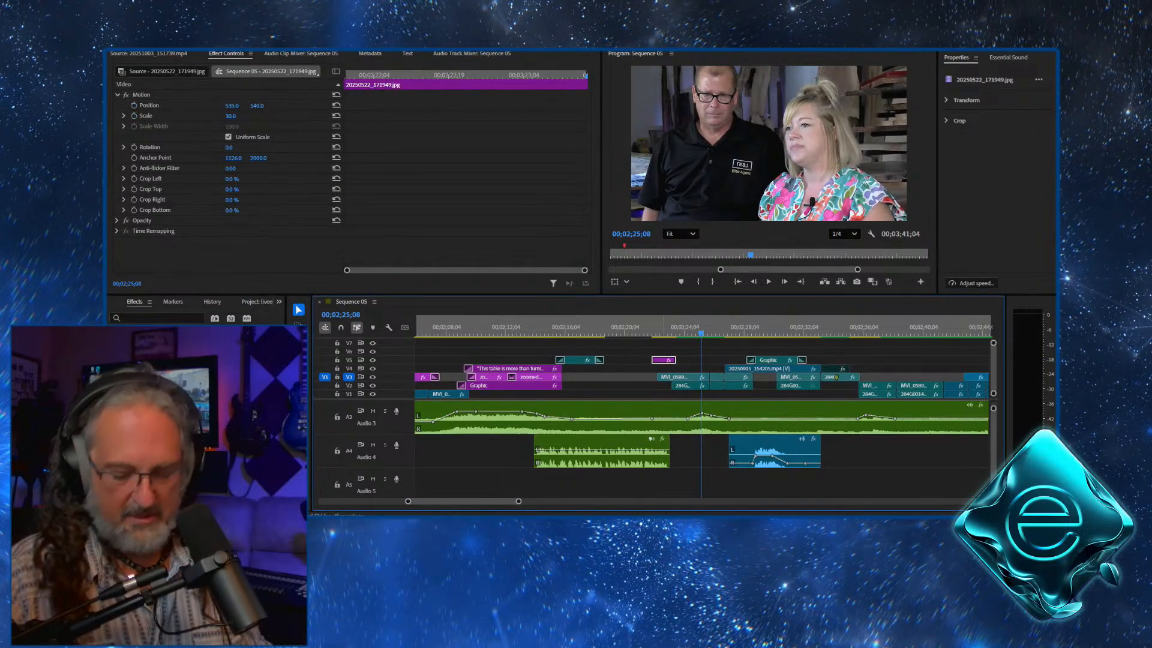
key("Delete")
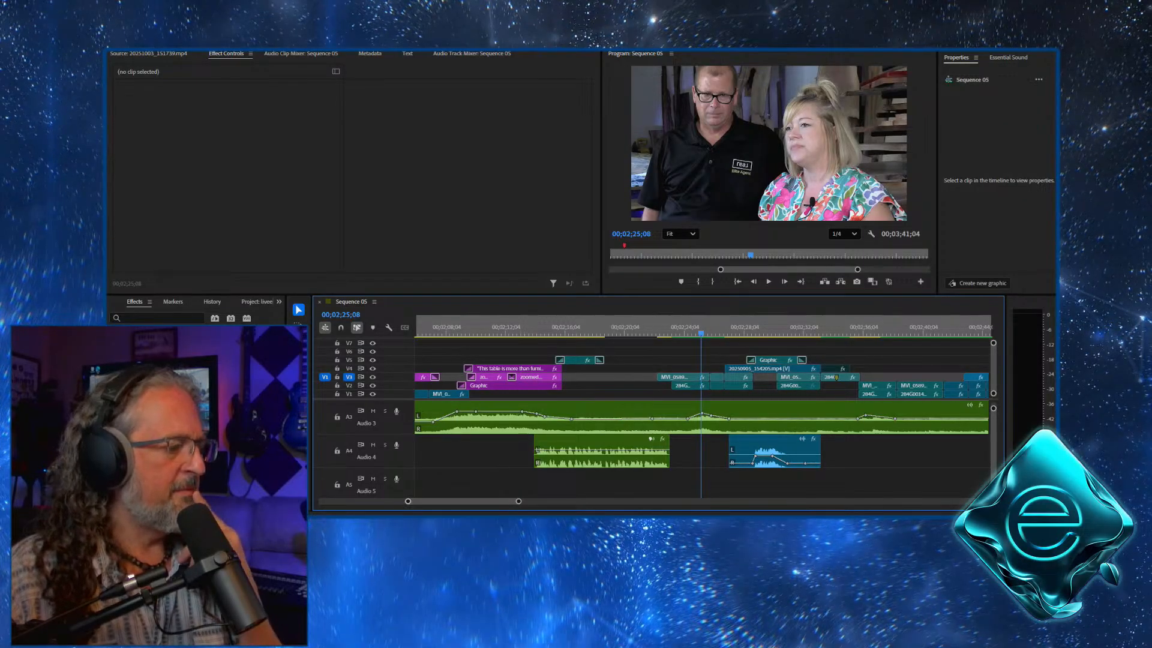
Copy the owner's name title graphic near 00;00;39;22 and return to 00;02;22;23 in the couple's interview
key("minus")
key("minus")
key("minus")
key("minus")
key("minus")
key("minus")
key("minus")
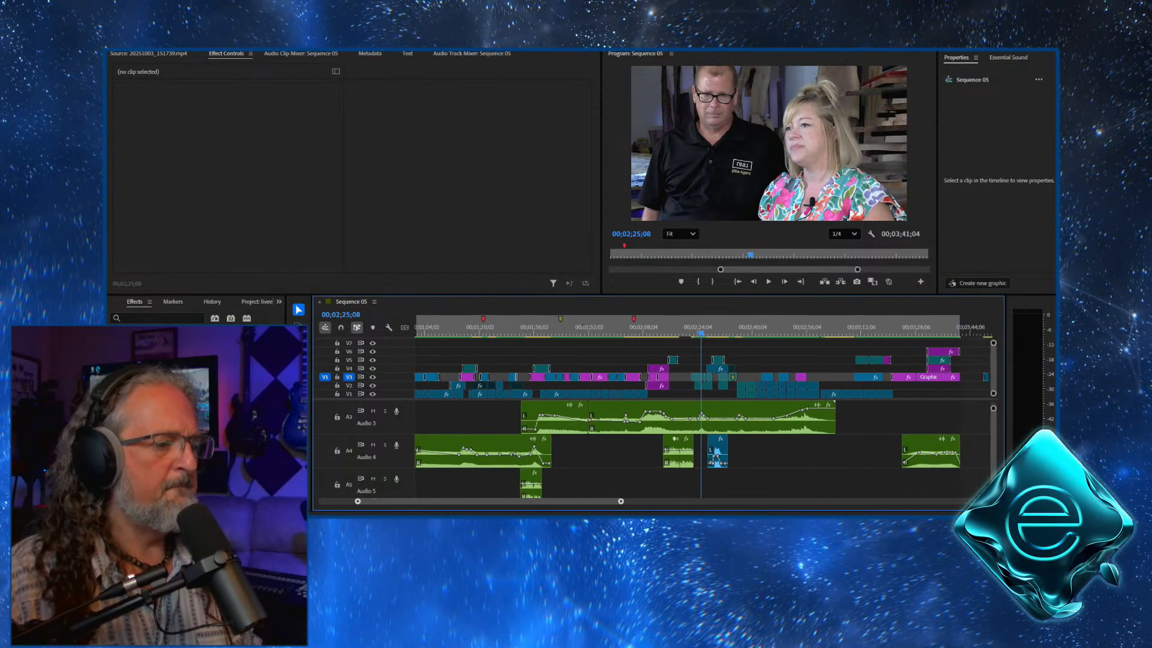
key("minus")
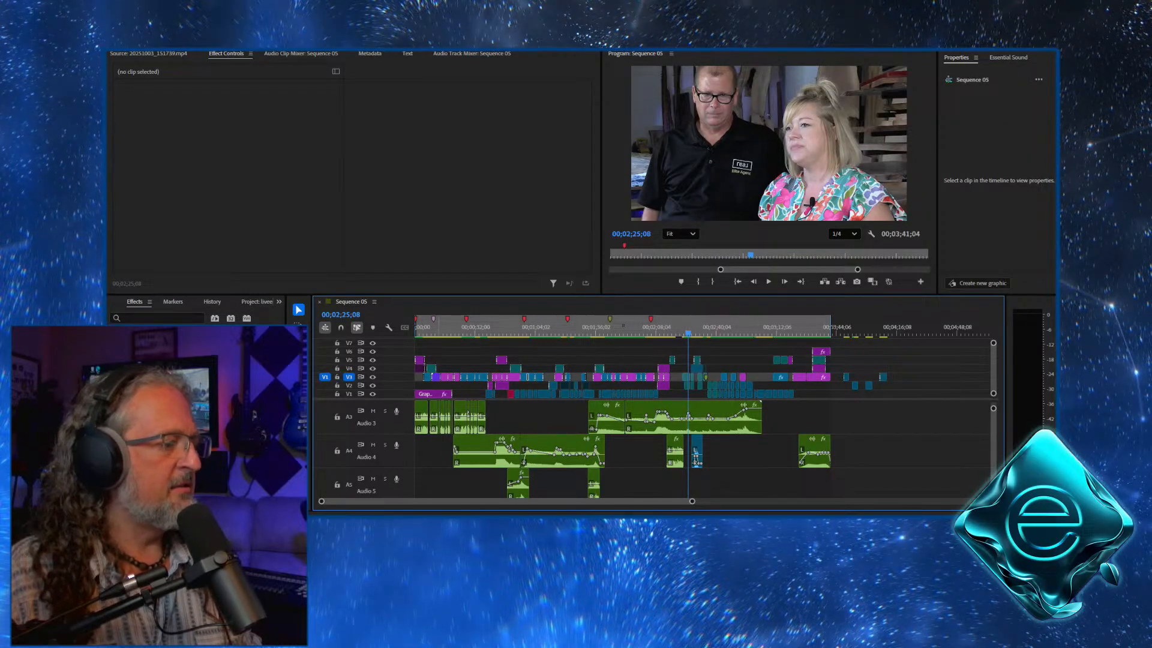
mouse_move(504, 327)
left_mouse_down()
mouse_move(428, 327)
mouse_move(490, 327)
left_mouse_up()
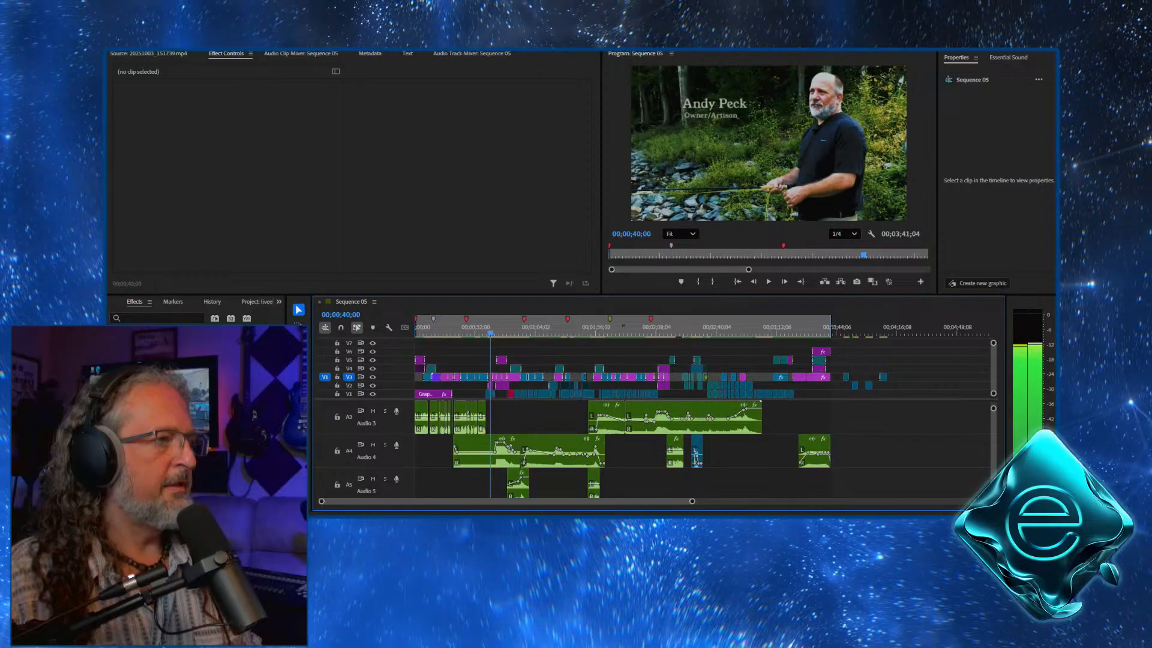
left_click_drag(691, 500, 400, 500)
right_click(743, 385)
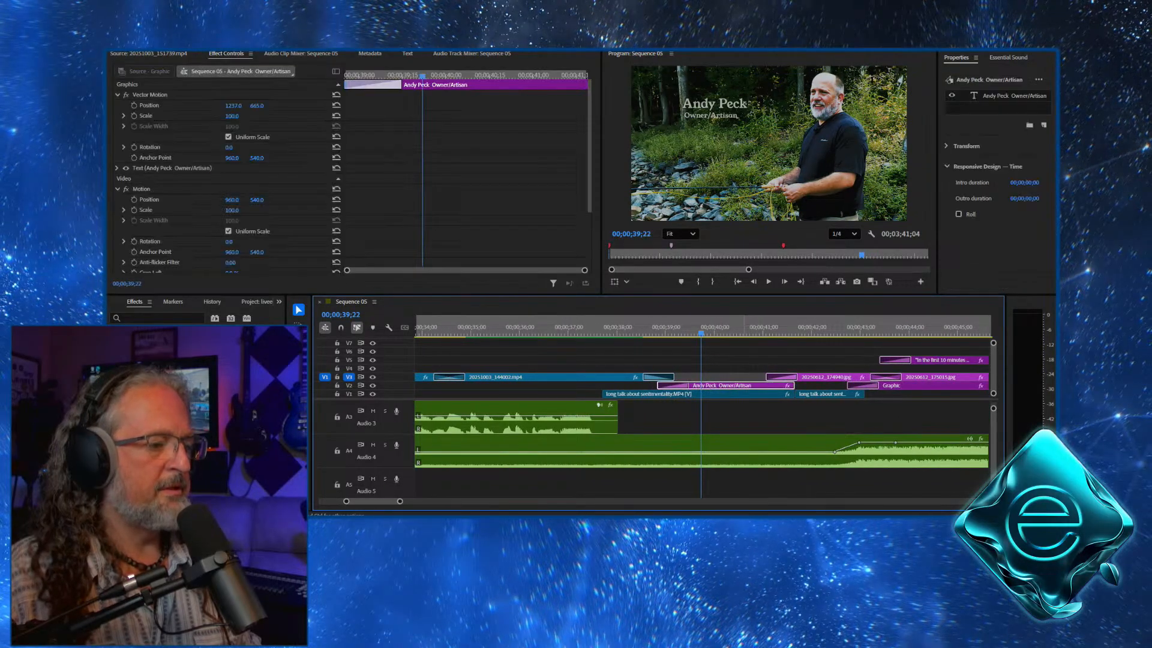
key("Escape")
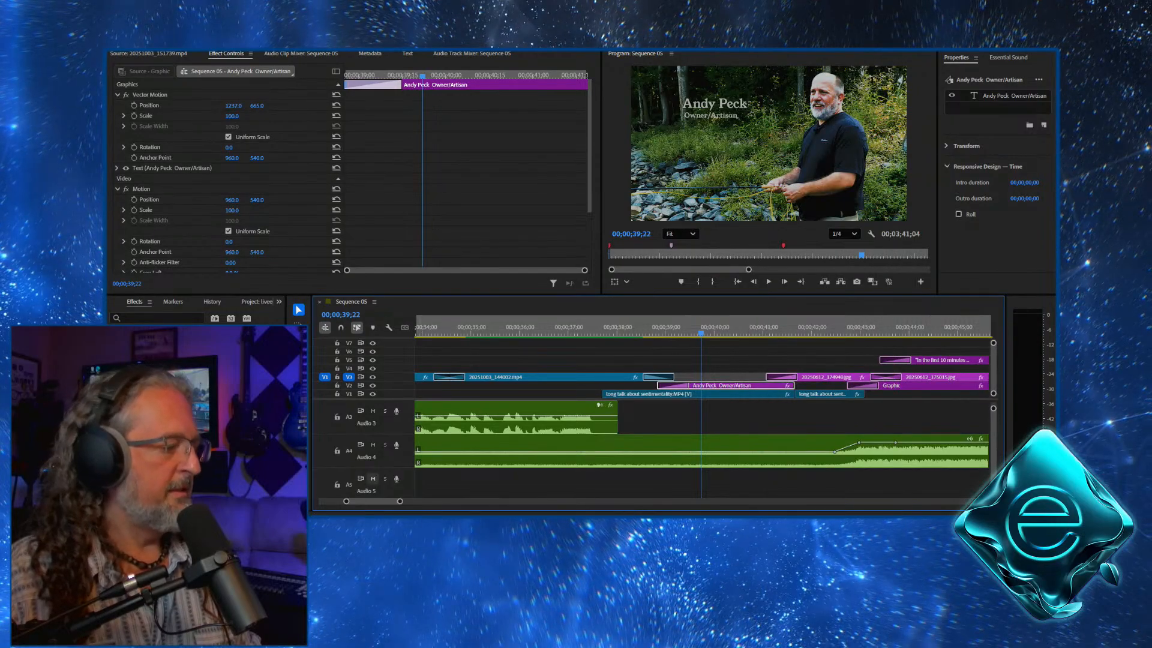
left_click_drag(400, 501, 601, 501)
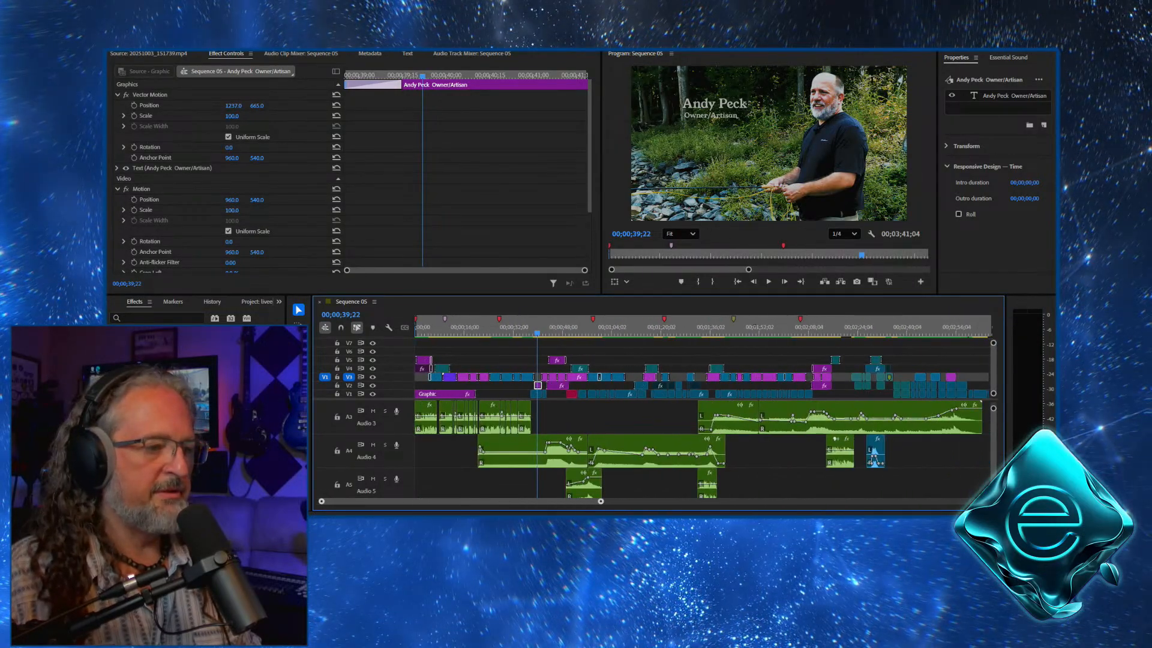
mouse_move(830, 327)
left_mouse_down()
mouse_move(867, 327)
mouse_move(852, 327)
left_mouse_up()
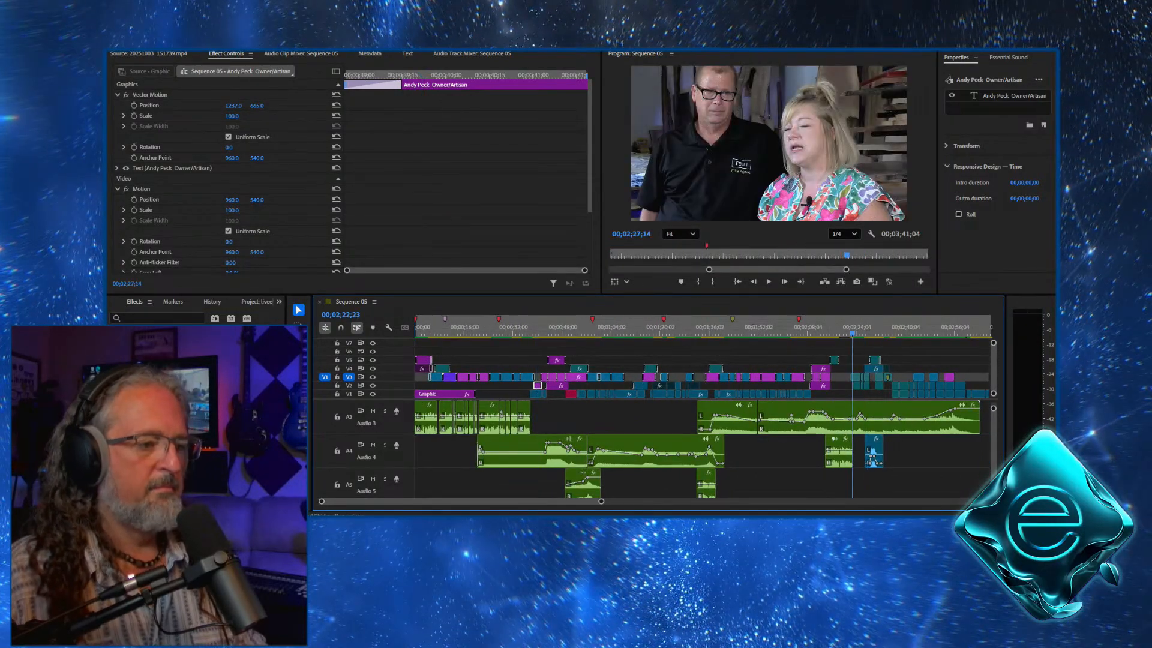
key("equal")
key("equal")
key("equal")
key("equal")
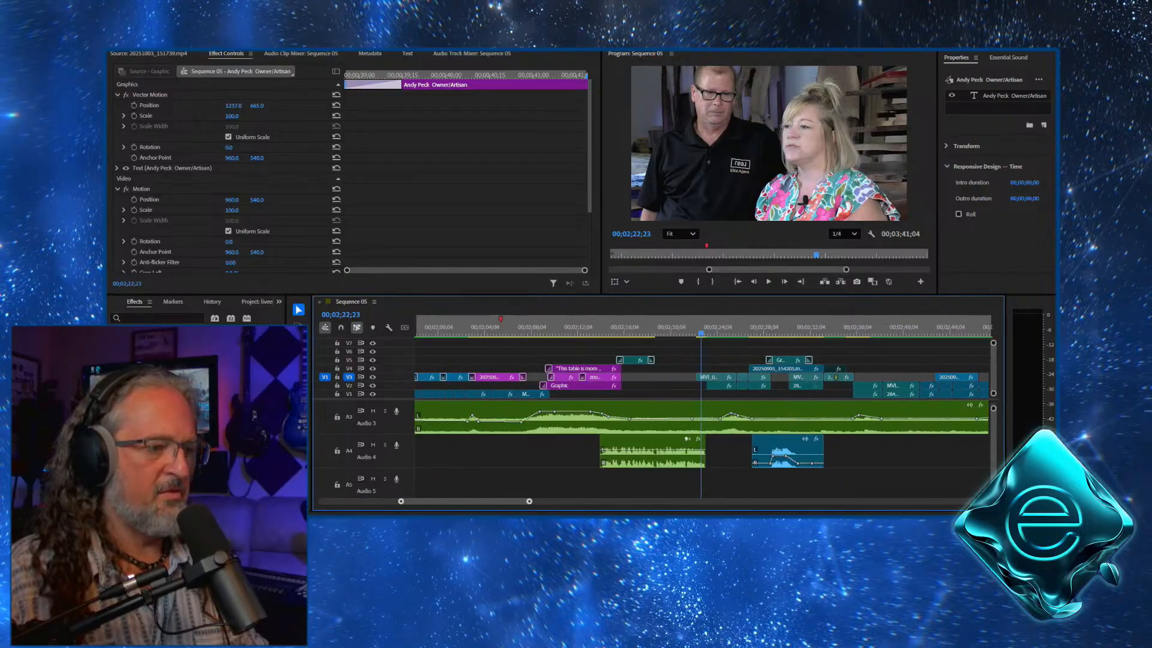
Try to paste the copied name title at 00;02;22;23 with V3 as the target track
left_click(725, 351)
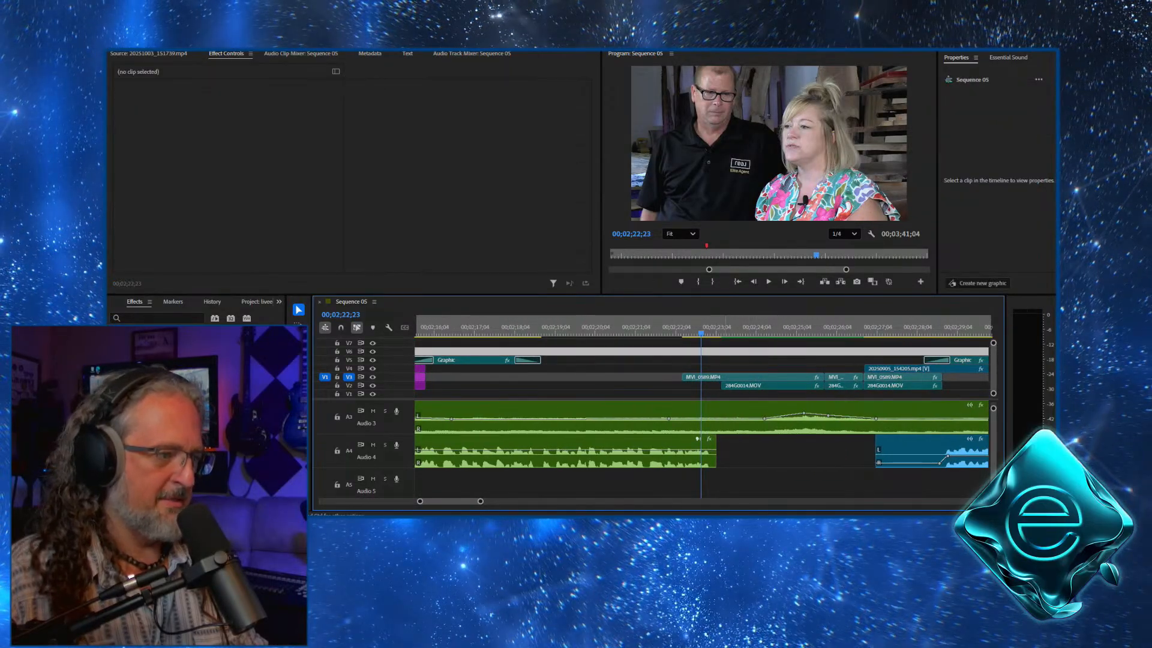
left_click(725, 368)
left_click(128, 43)
left_click(144, 83)
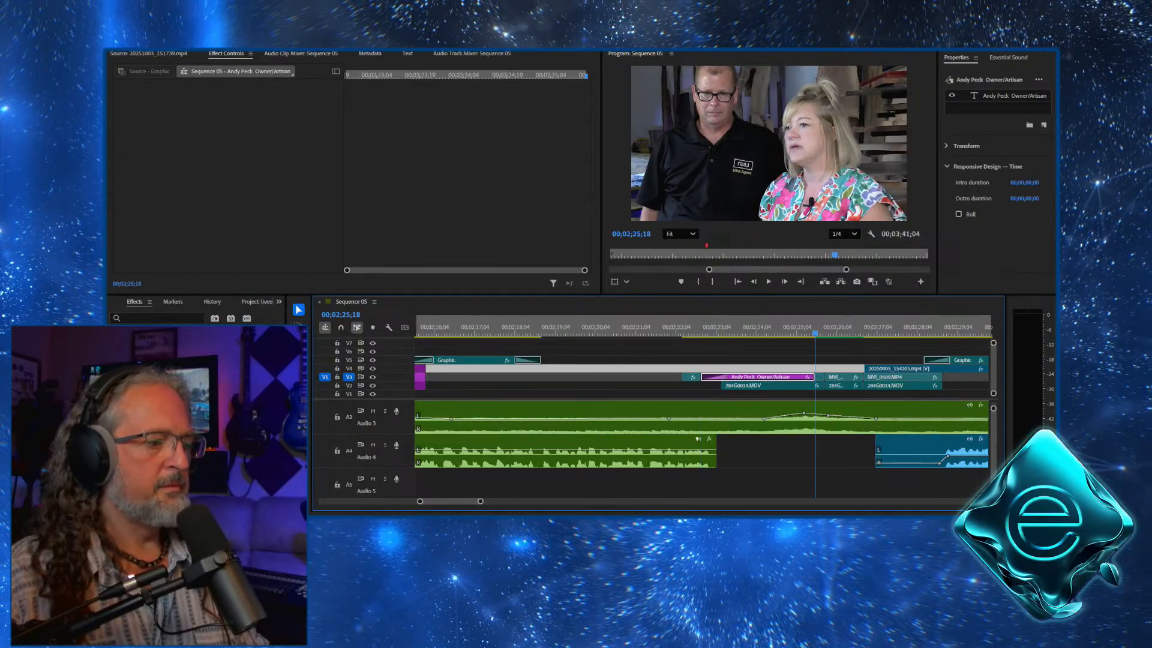
key("ctrl+z")
Target V4 instead of V3, paste the copied name title there at 00;02;22;23, and play back its fade-in
left_click(348, 376)
left_click(325, 377)
left_click(348, 368)
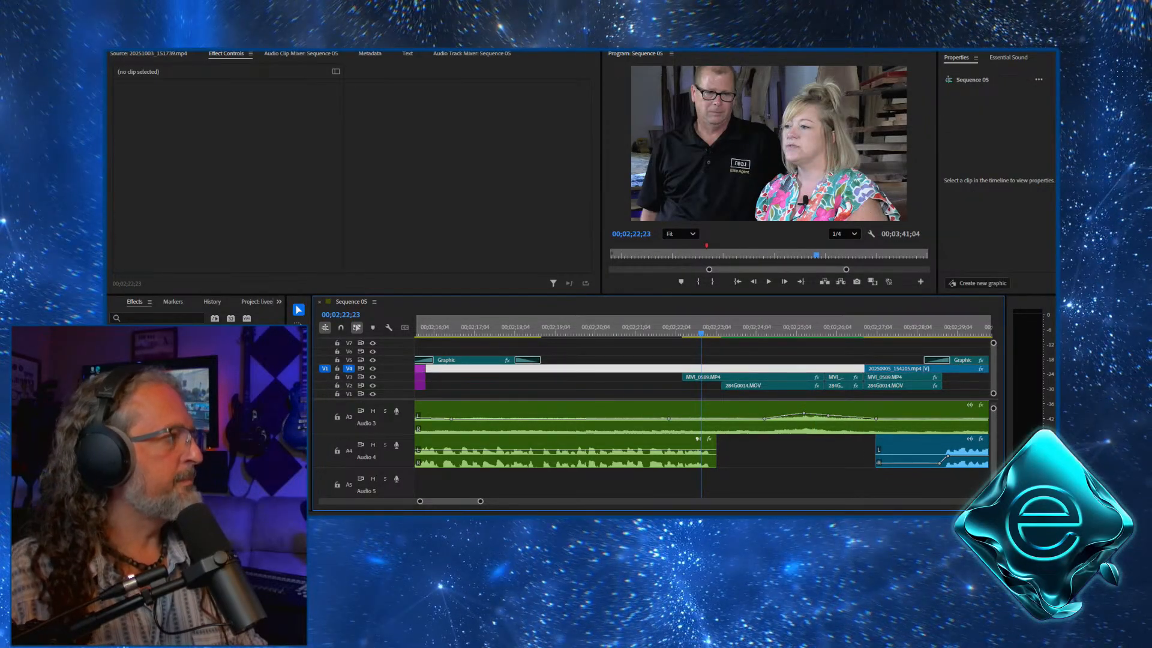
left_click(127, 50)
left_click(146, 83)
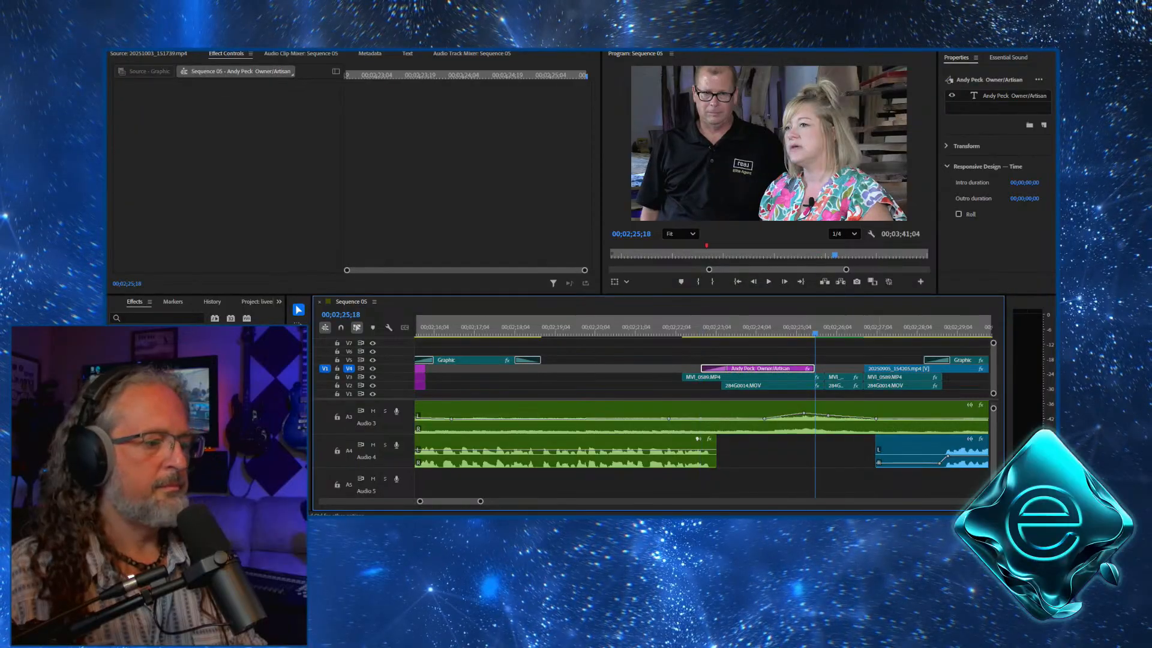
left_click(689, 324)
key("space")
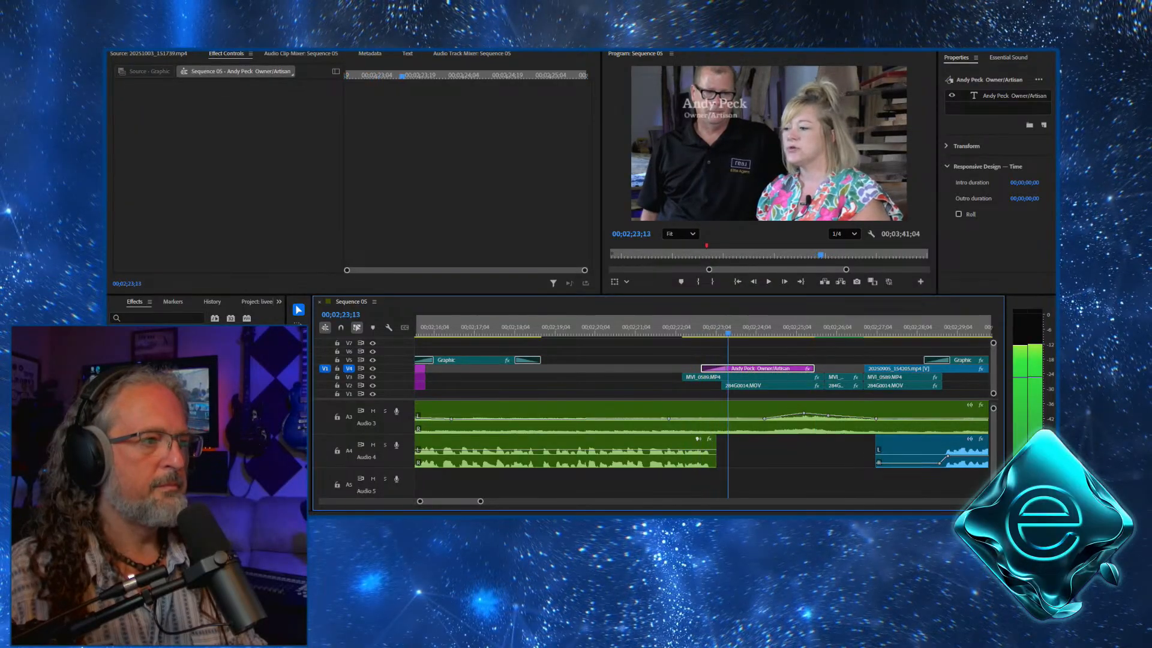
key("space")
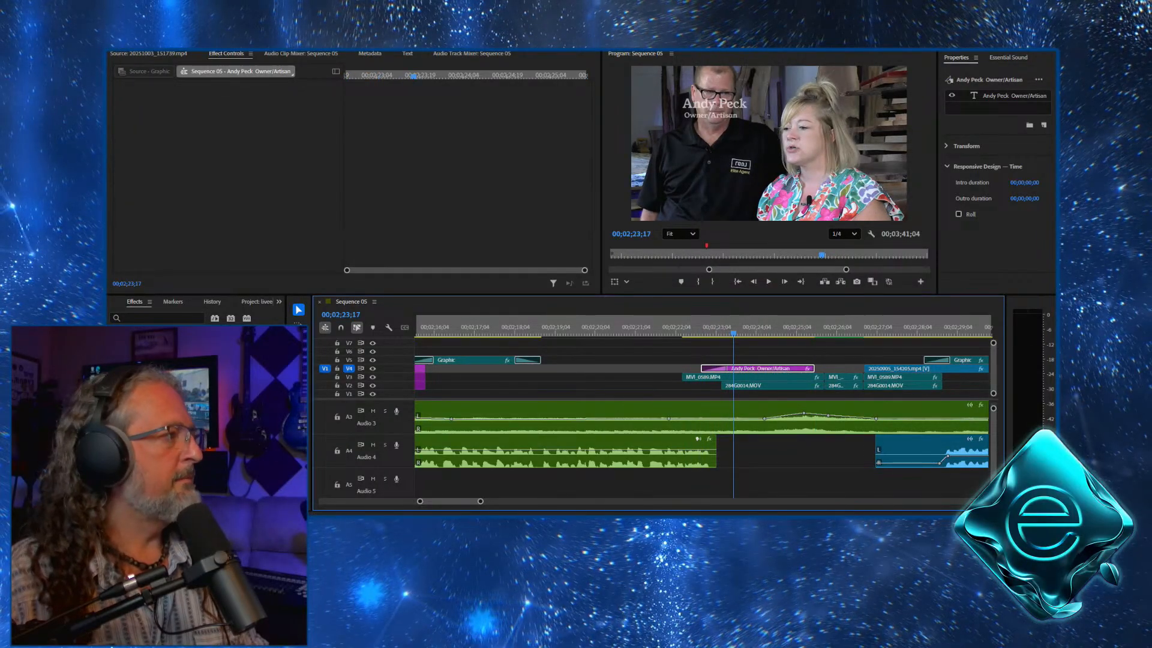
Lower the pasted name title to a vertical position of about 1215 and play it back over the couple's interview
key("shift+5")
left_click(757, 351)
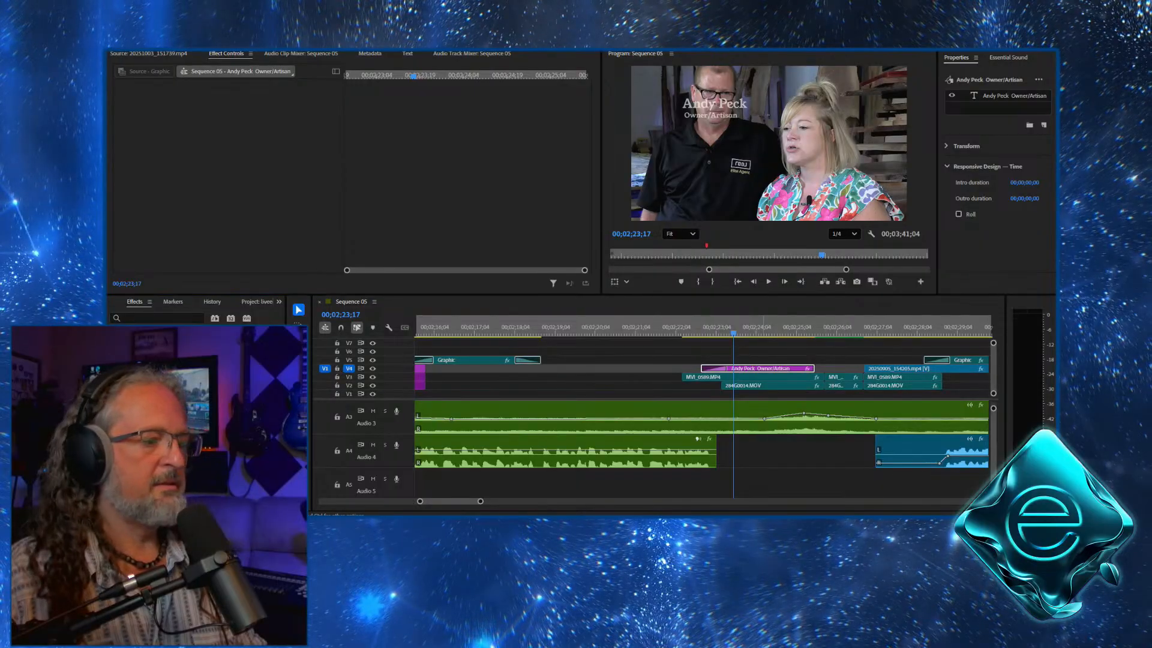
left_click(756, 368)
left_click_drag(256, 105, 582, 105)
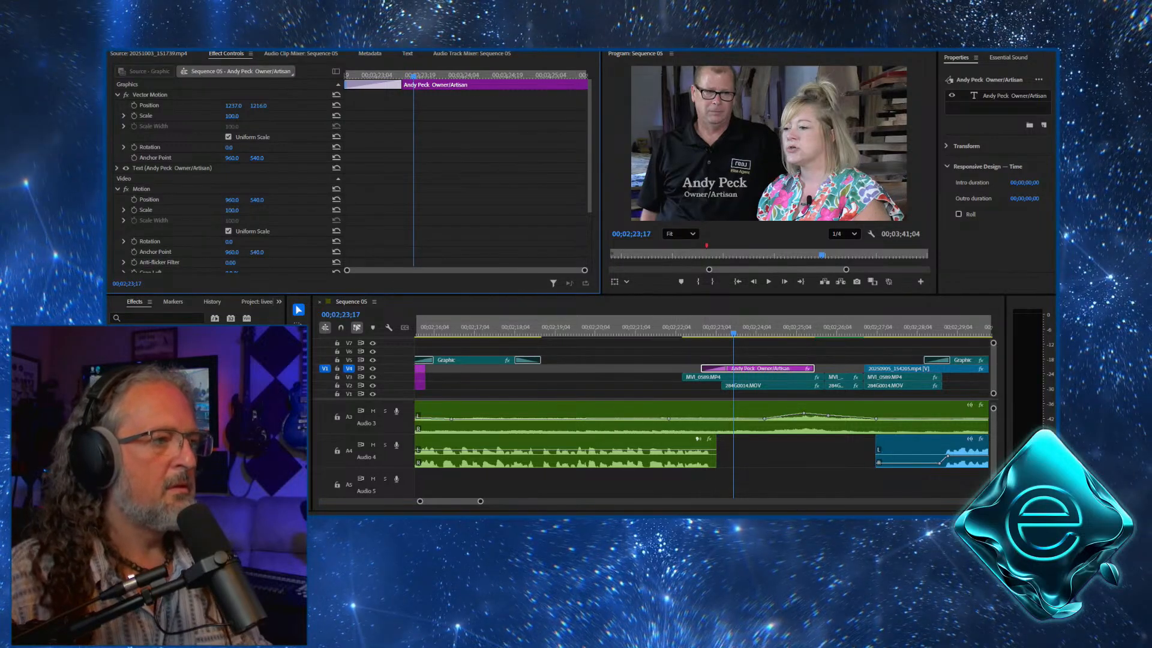
left_click(677, 327)
key("space")
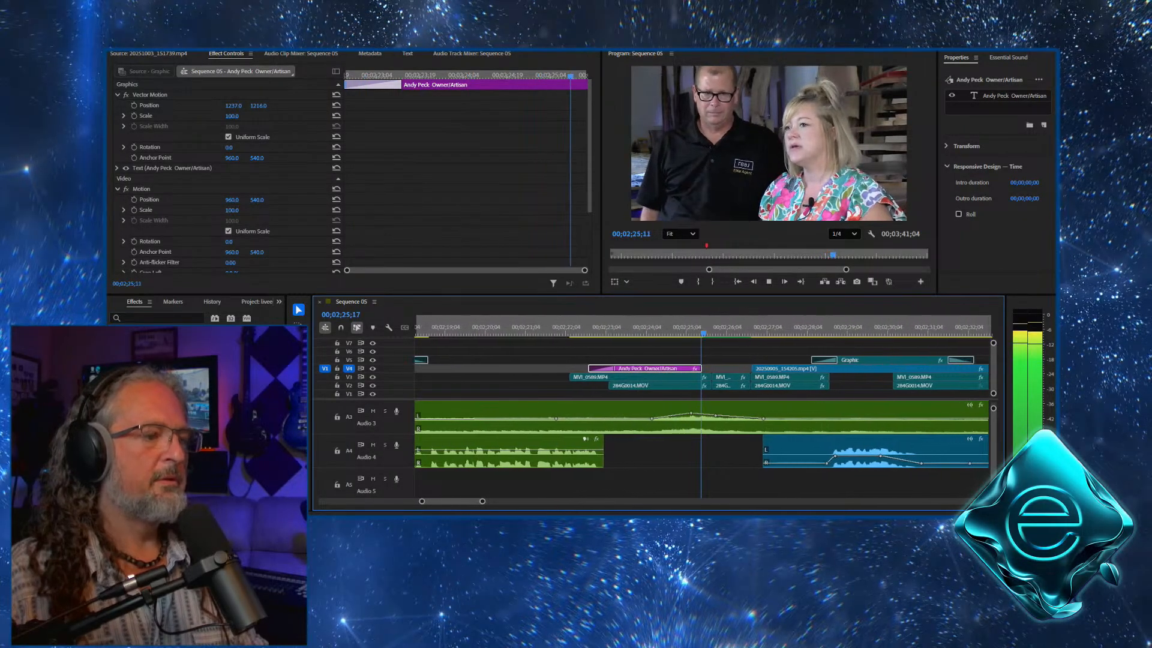
key("space")
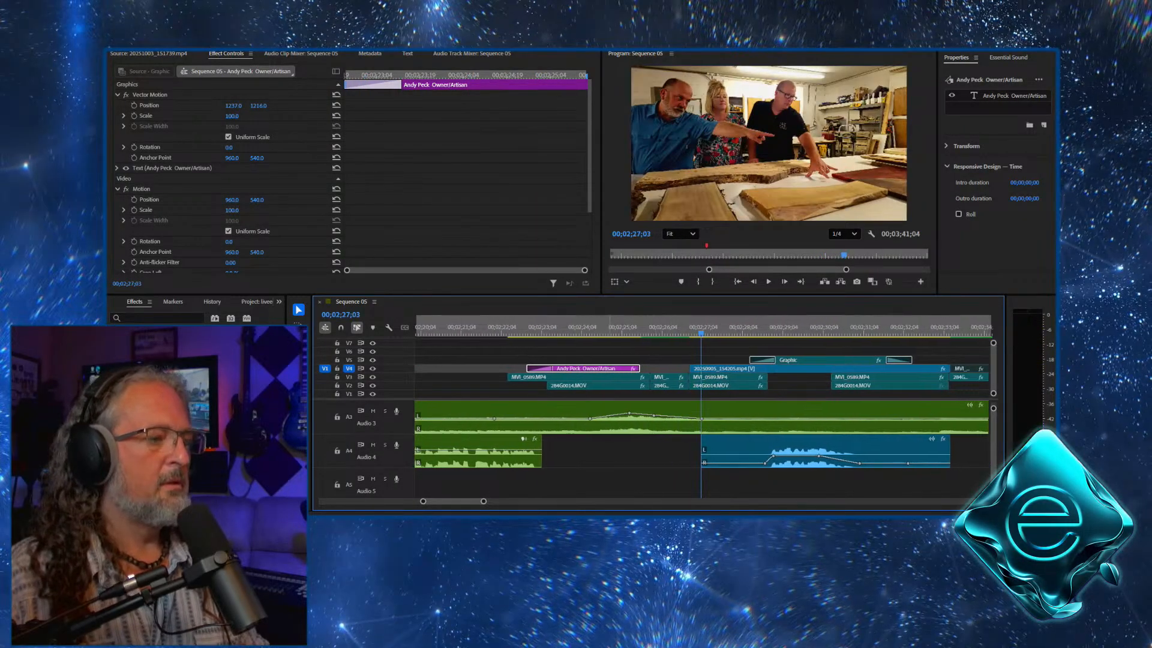
Examine the interview footage after the name title, from about 00;02;25;28 to the "Built for Your Legacy" title near 00;02;28;28
left_click_drag(622, 330, 654, 331)
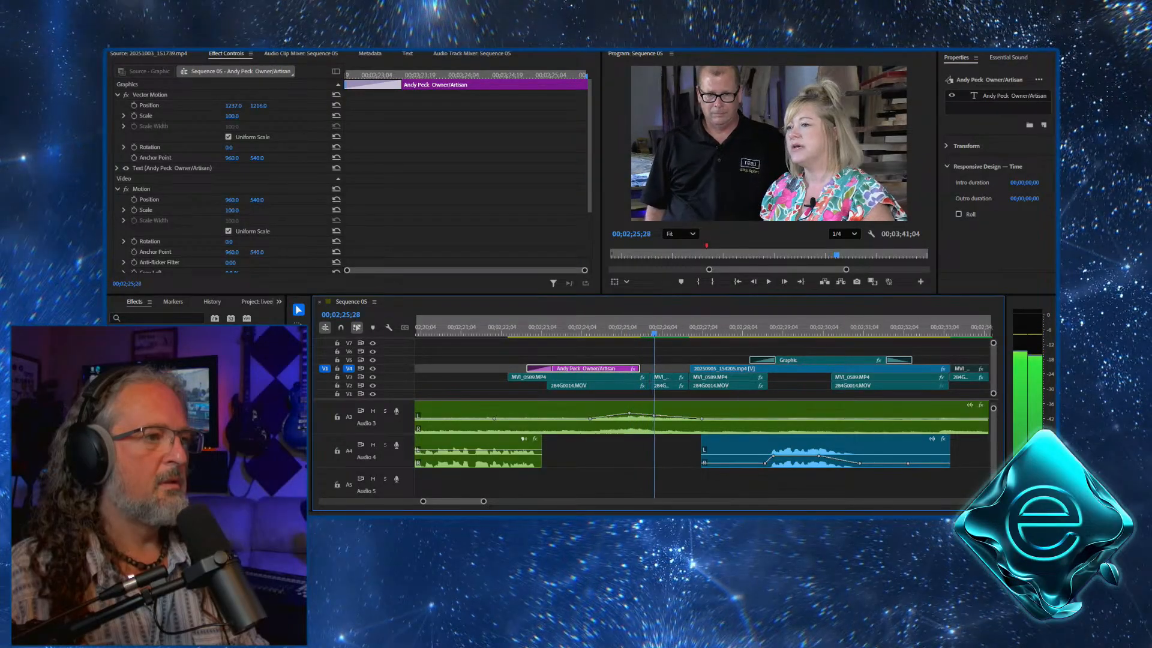
key("Right")
key("Right")
key("Right")
key("Right")
key("Right")
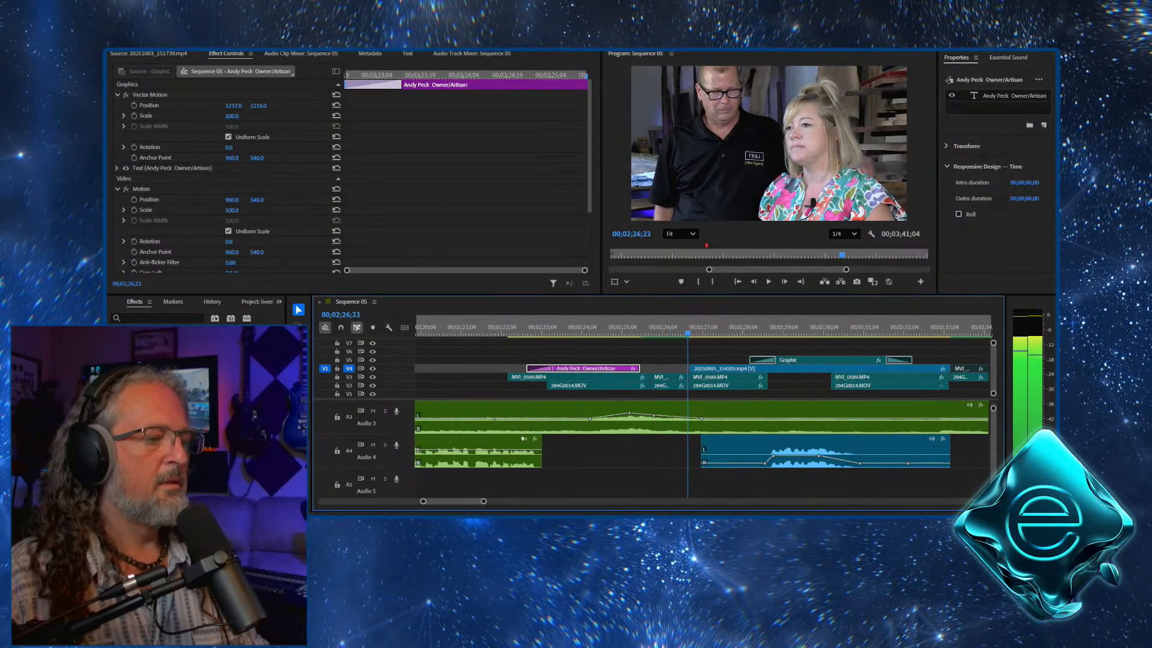
key("Right")
key("Right")
key("Right")
key("Right")
key("Right")
key("Right")
key("Right")
key("Right")
key("Right")
key("Right")
key("Right")
key("Right")
key("Right")
key("Right")
key("Right")
key("Right")
key("Right")
key("Right")
key("Right")
key("Right")
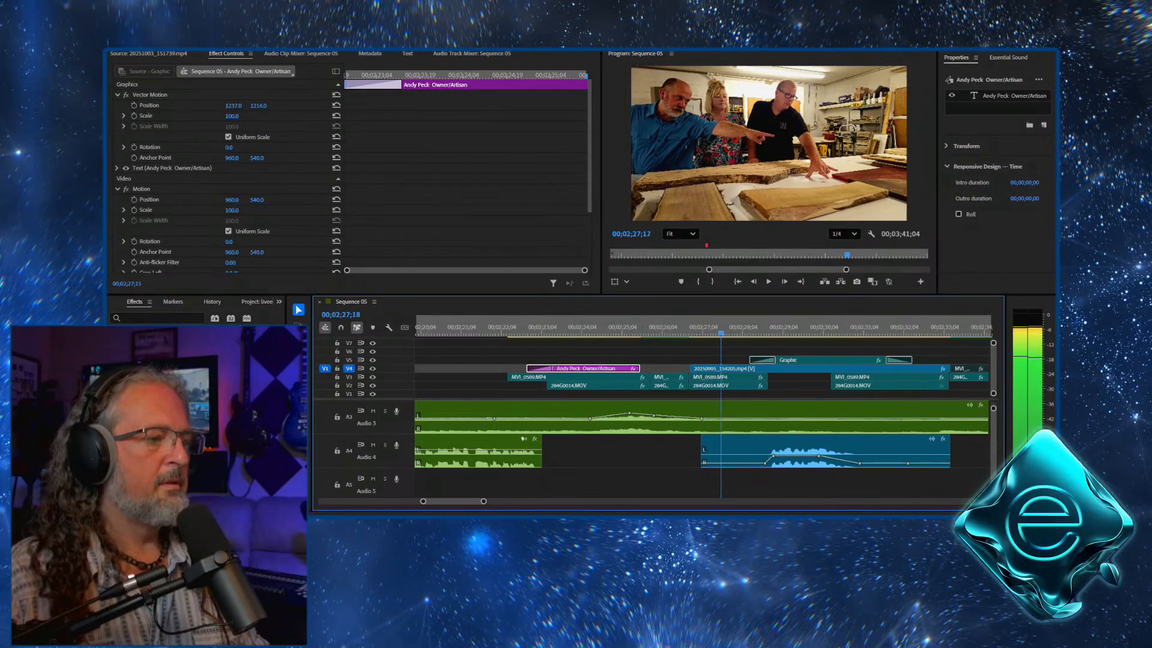
key("Right")
key("Right")
key("Right")
key("Right")
key("Right")
key("Right")
key("Right")
key("Right")
key("Right")
key("Right")
key("Right")
key("Right")
key("Right")
key("Right")
key("Right")
key("Right")
key("Right")
key("Right")
key("Right")
key("Right")
key("Right")
key("Right")
key("Right")
key("Right")
key("Right")
key("Right")
key("Right")
key("Right")
key("Right")
key("Right")
key("Right")
key("Right")
key("Right")
key("Right")
key("Right")
key("Right")
key("Right")
key("Right")
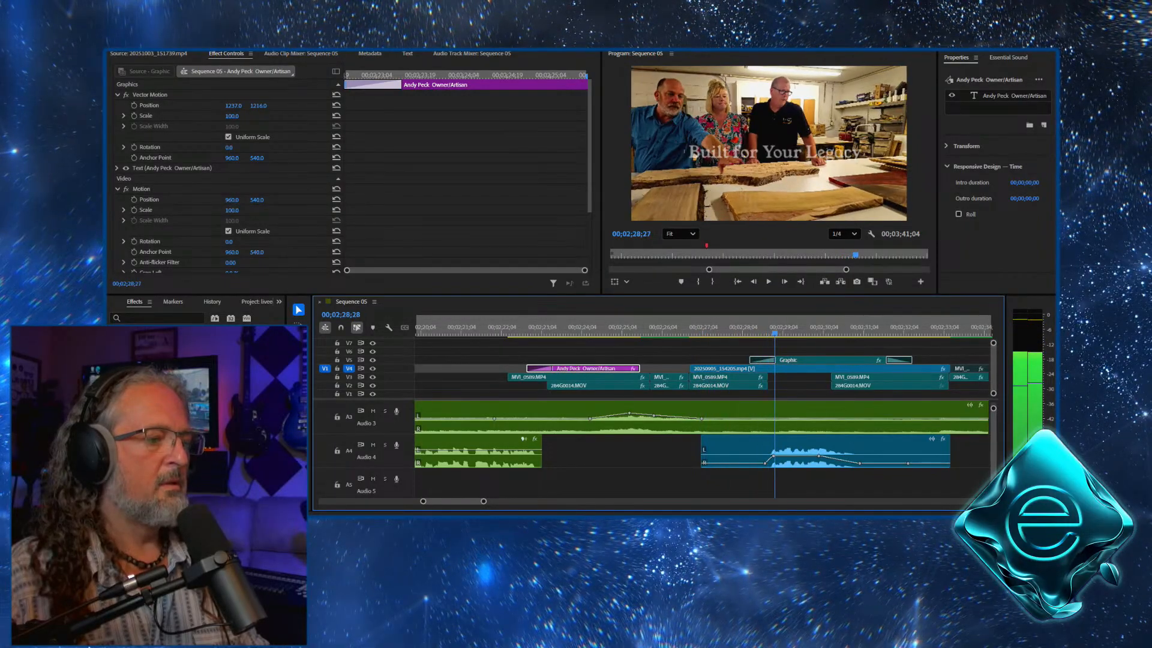
Review the edit from 00;02;17;18 through the black gap, the name title and the interview, listening to the audio
left_click(629, 328)
left_click_drag(629, 330, 512, 330)
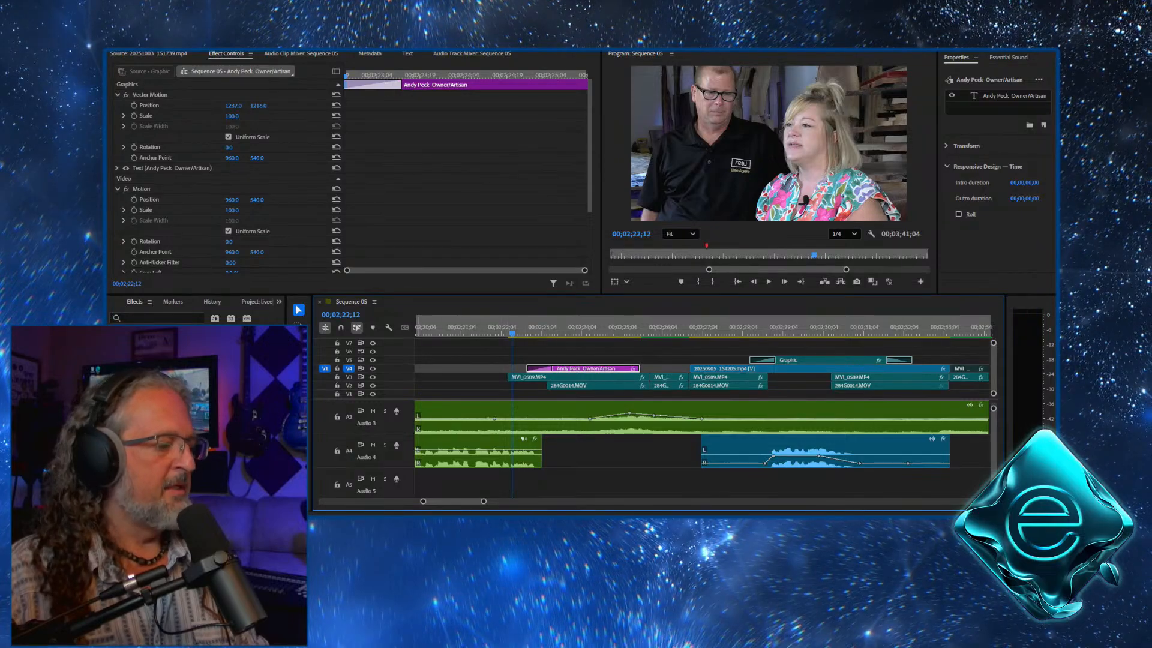
key("minus")
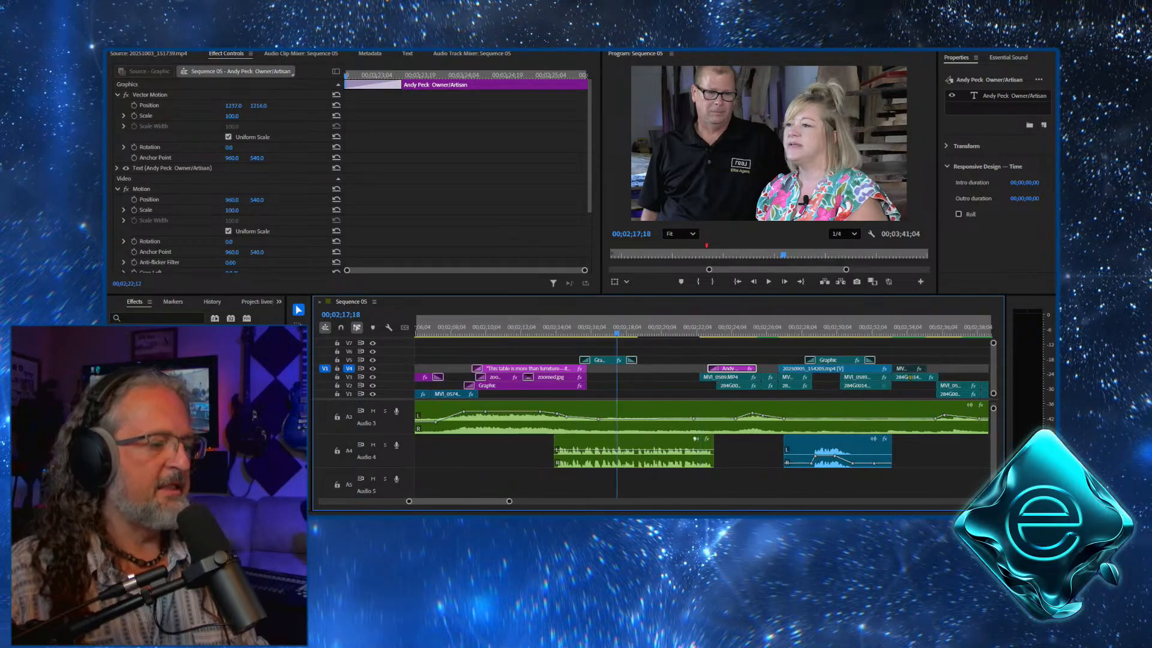
key("space")
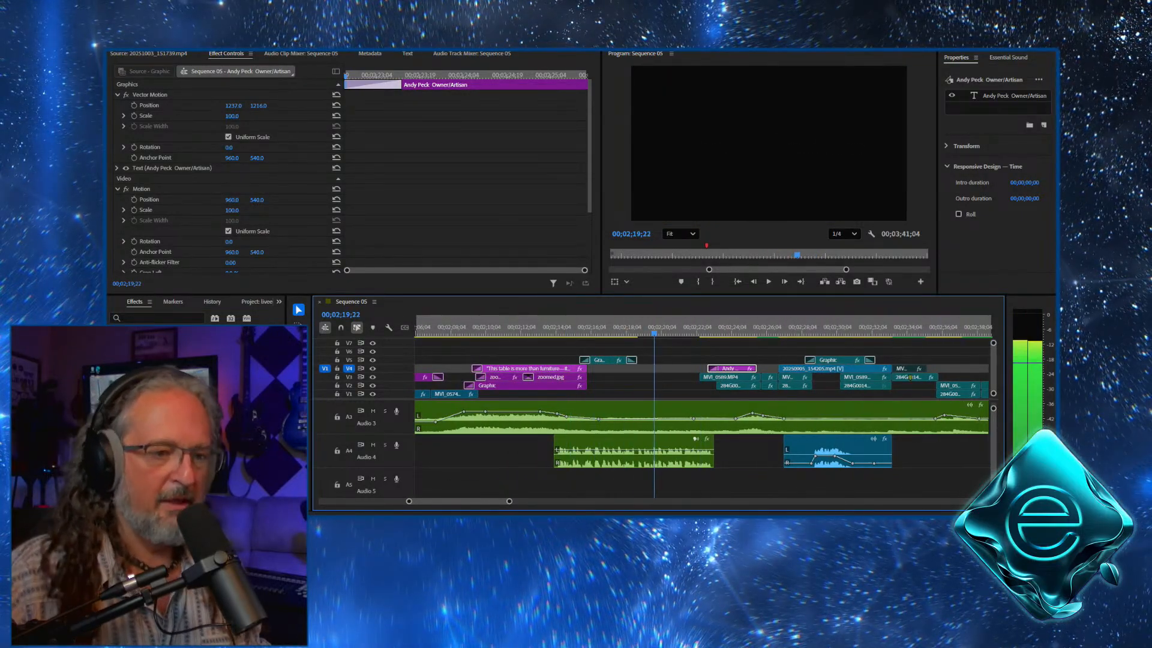
key("space")
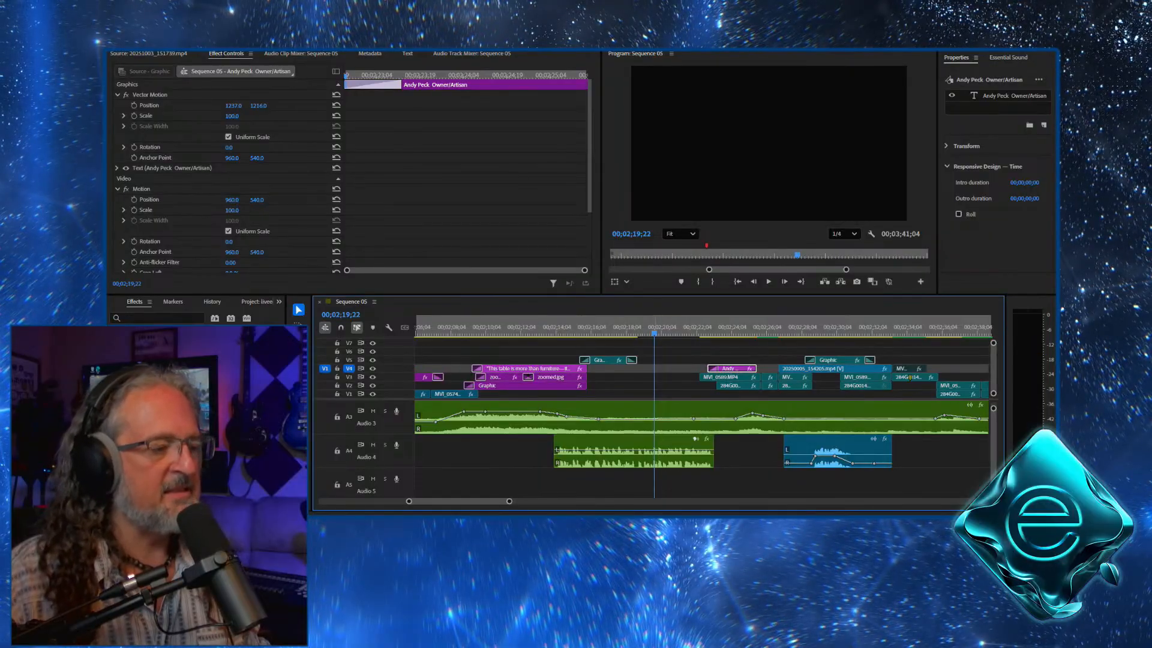
key("space")
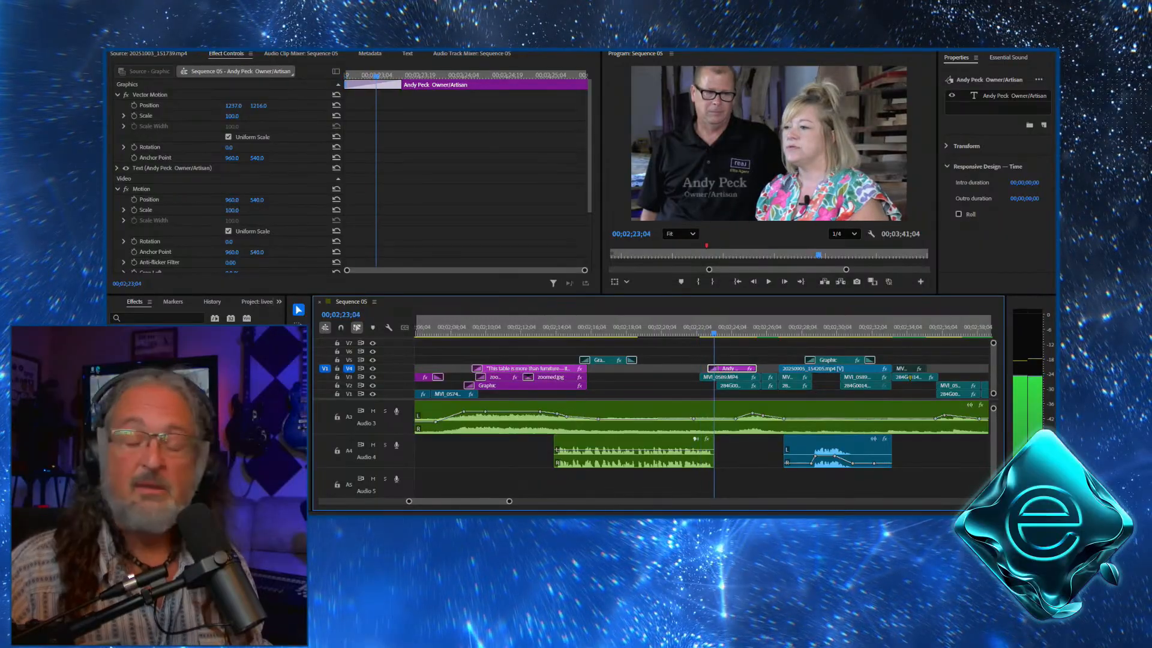
key("space")
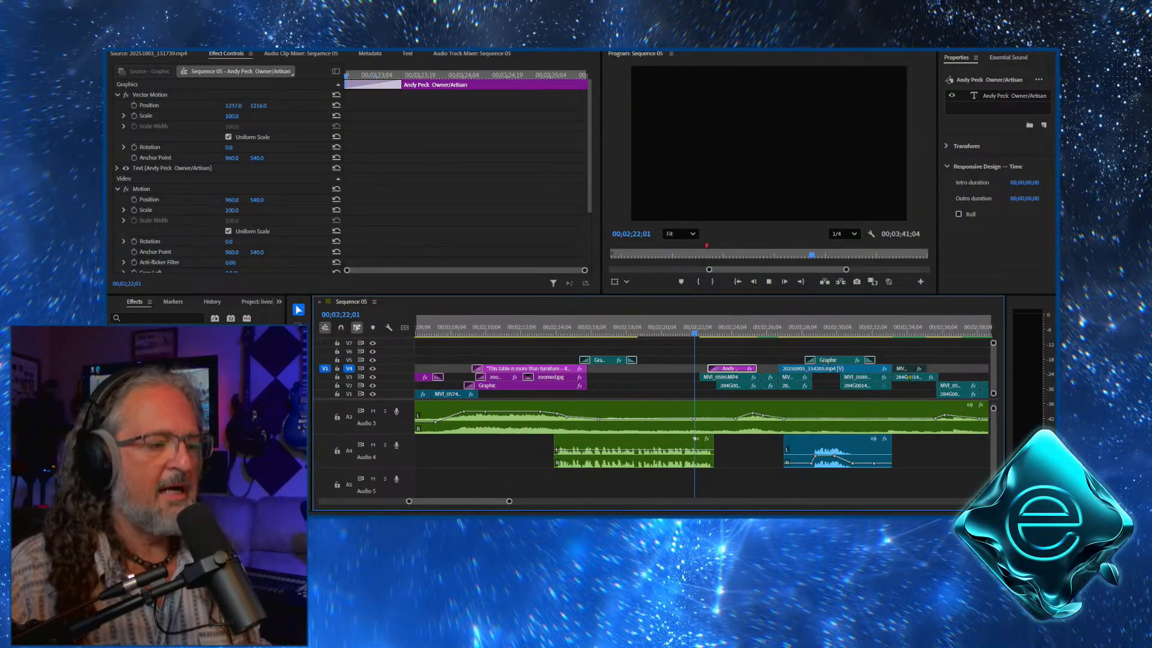
key("space")
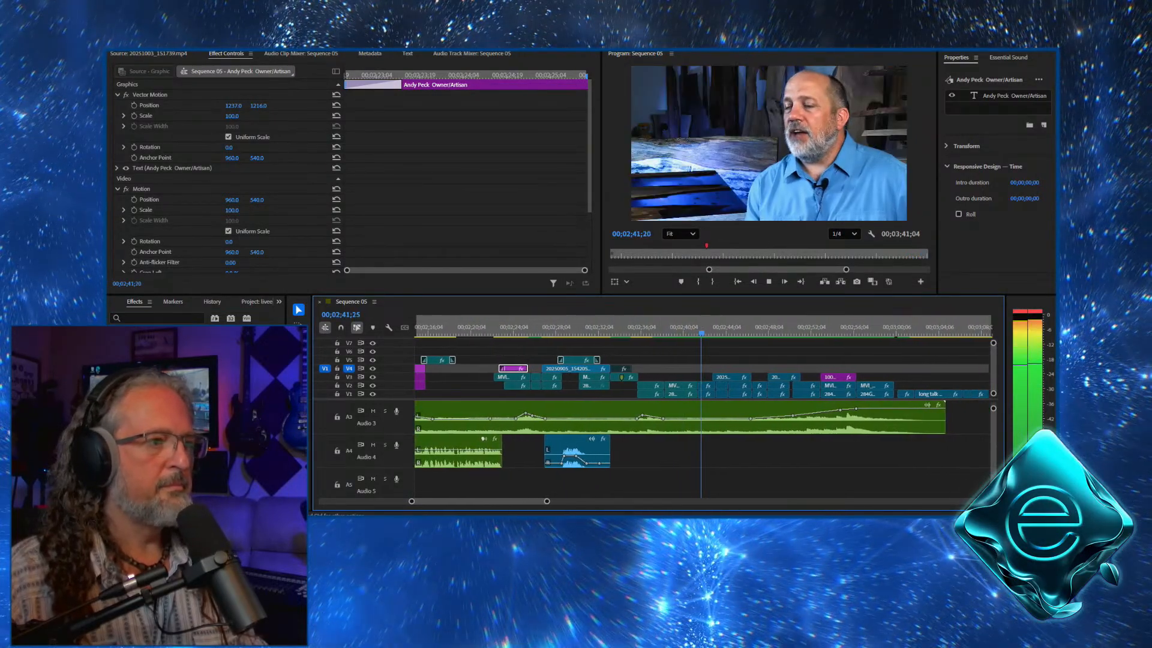
Stop playback, clear the audio meter's clipping indicators, and add a sequence marker at 00;02;39;00
key("space")
left_click(665, 320)
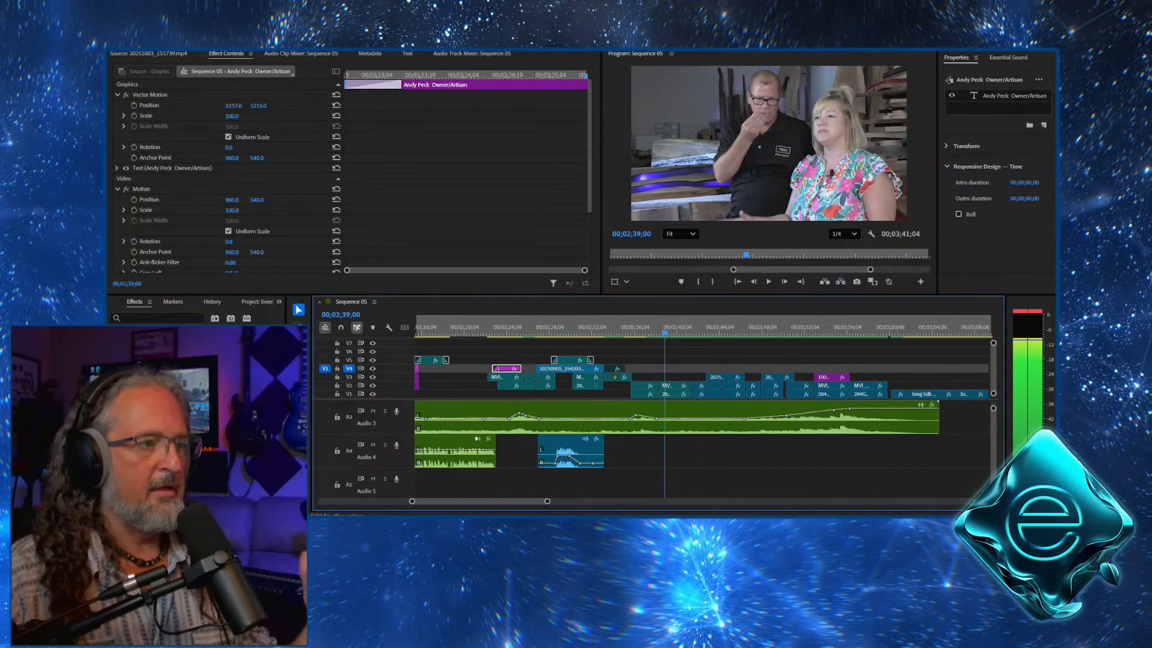
left_click(1027, 311)
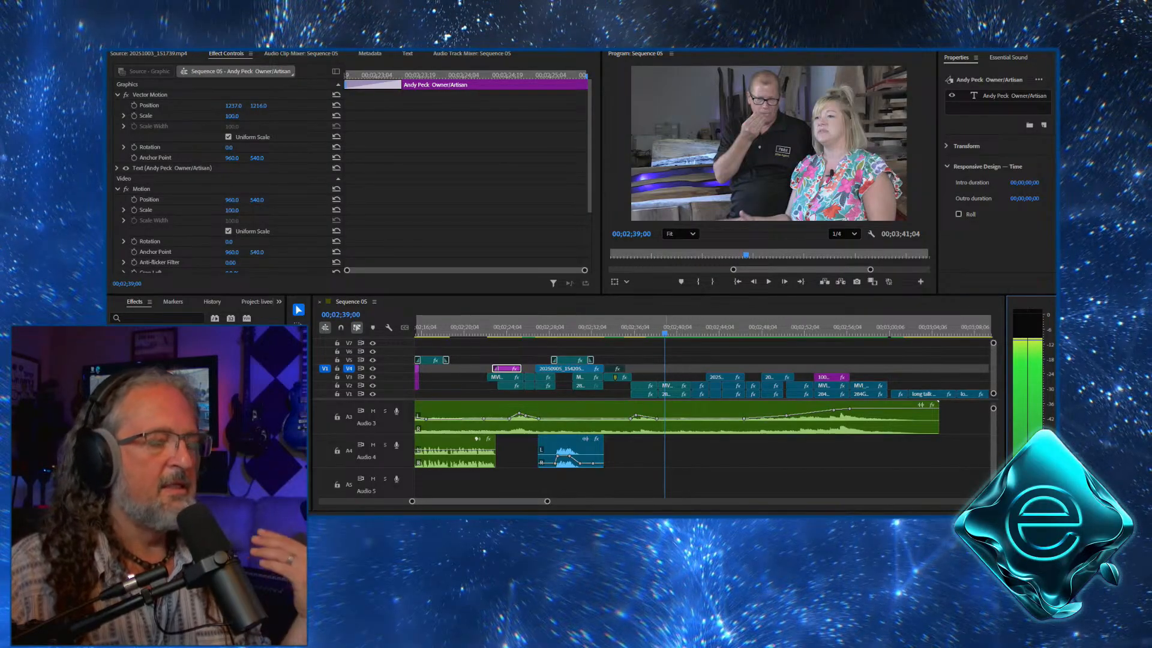
right_click(665, 331)
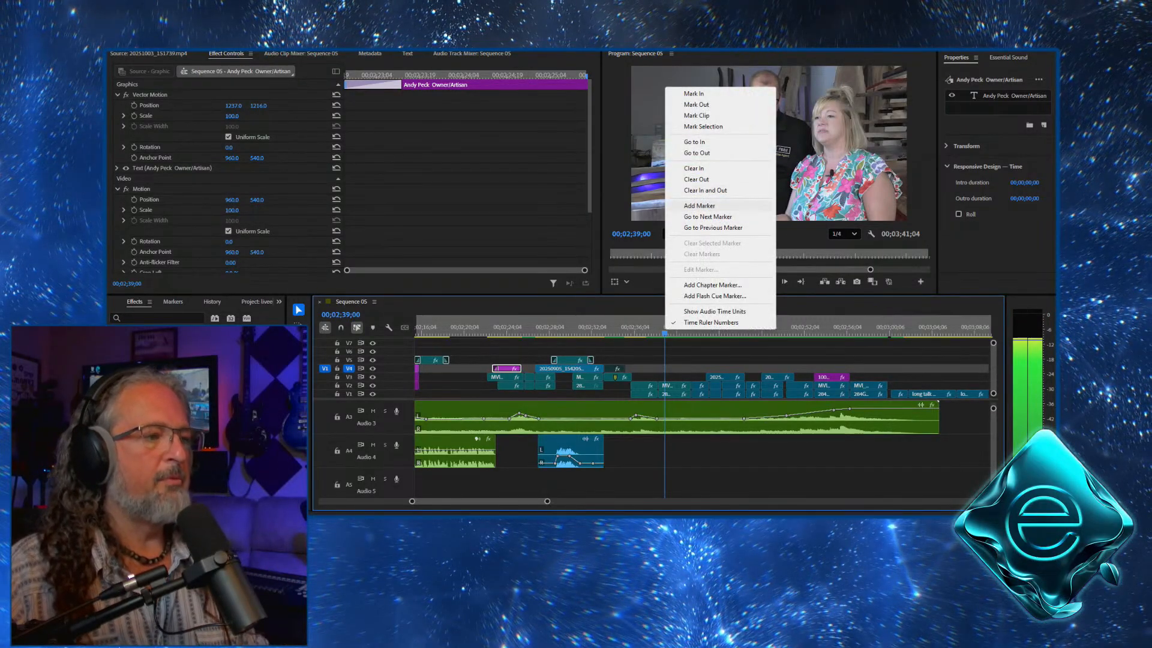
left_click(699, 206)
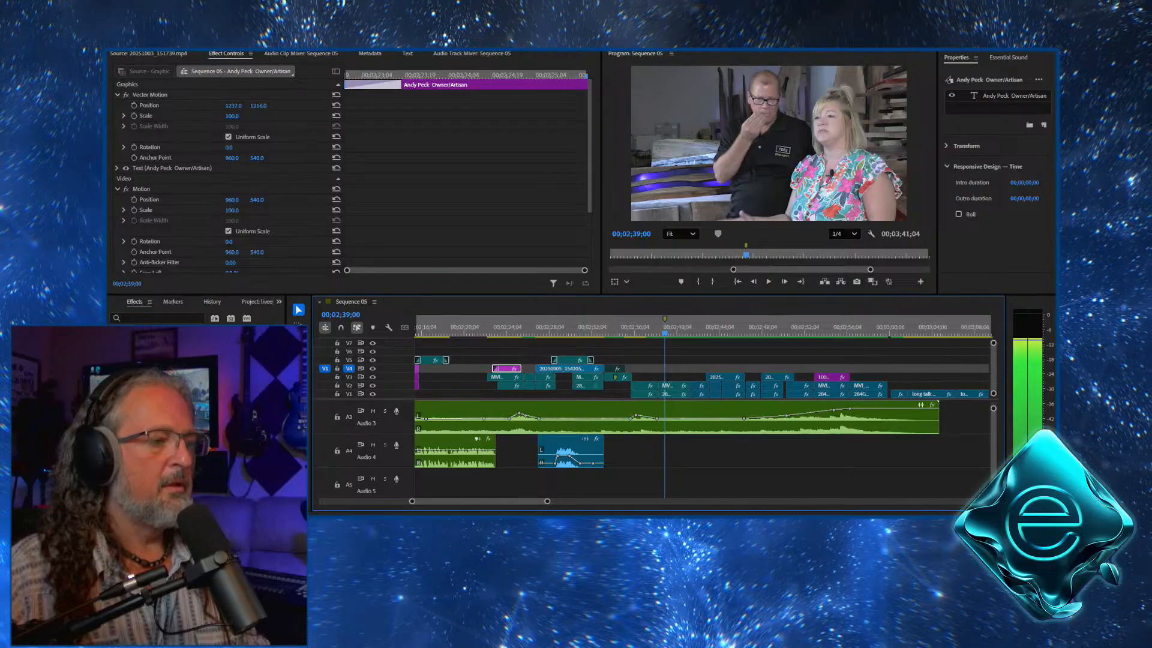
Set the color of the sequence marker at 00;02;39;00 to red
double_click(665, 319)
left_click(543, 202)
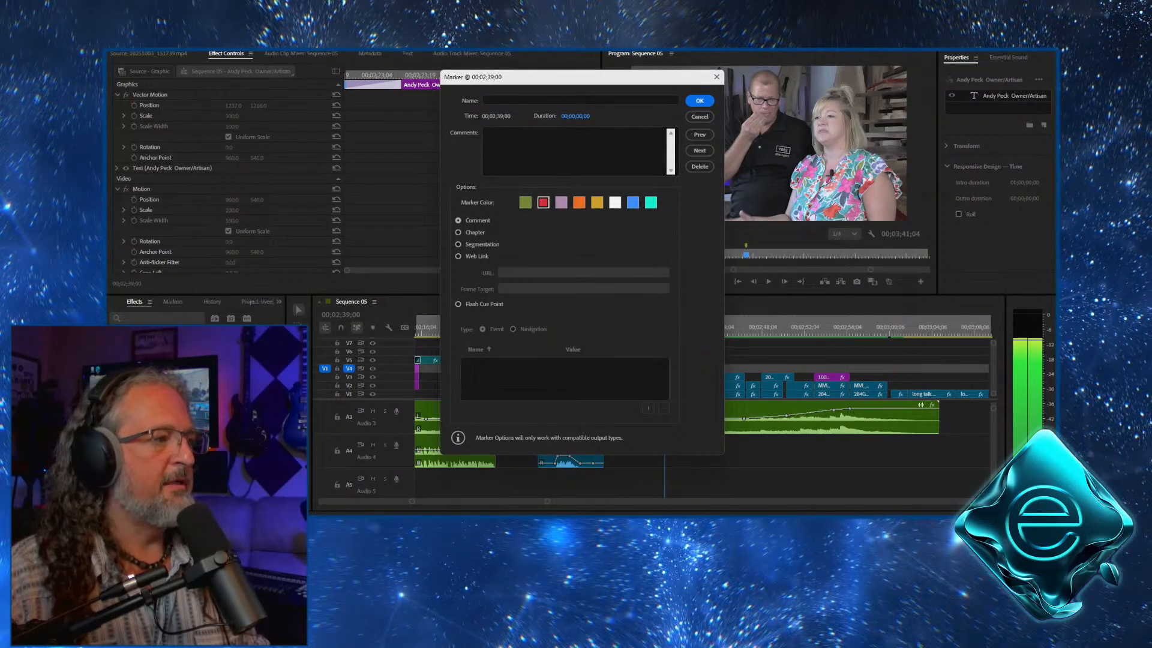
key("Return")
Add a red marker to the name title clip at 00;02;23;20
left_click_drag(486, 328, 502, 327)
right_click(502, 327)
left_click(538, 201)
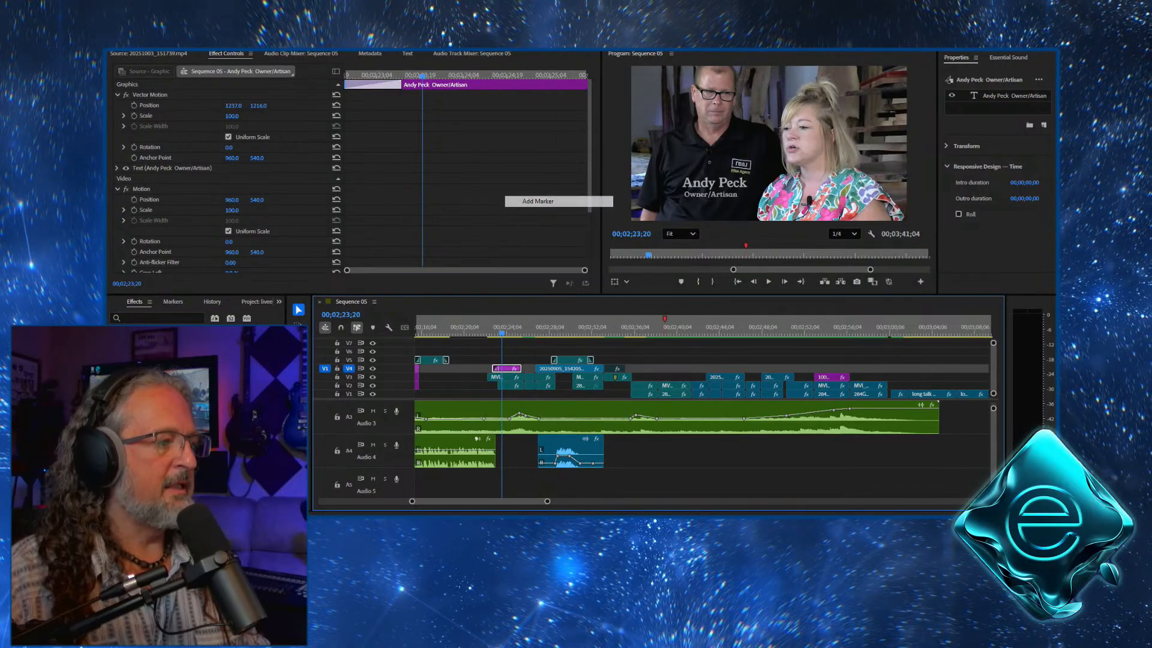
right_click(502, 326)
left_click(601, 197)
left_click(543, 203)
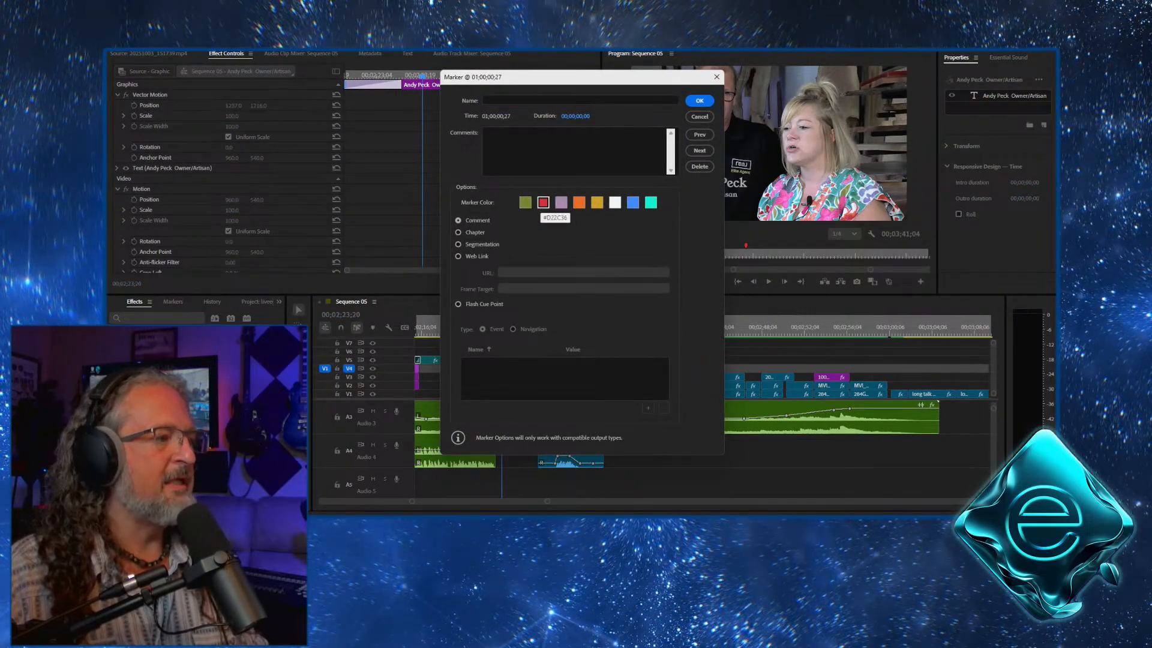
left_click(698, 101)
Review the interview and workshop footage leading into the "Built for Your Legacy" title, up to about 00;02;30;01
left_click(647, 327)
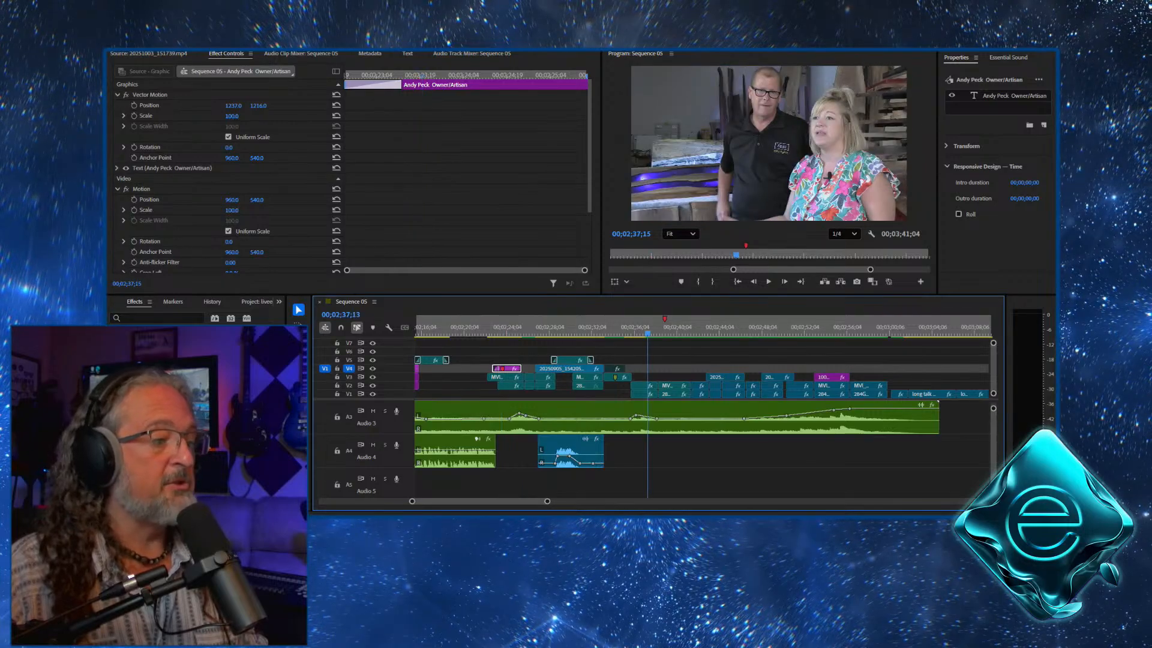
left_click_drag(646, 327, 578, 327)
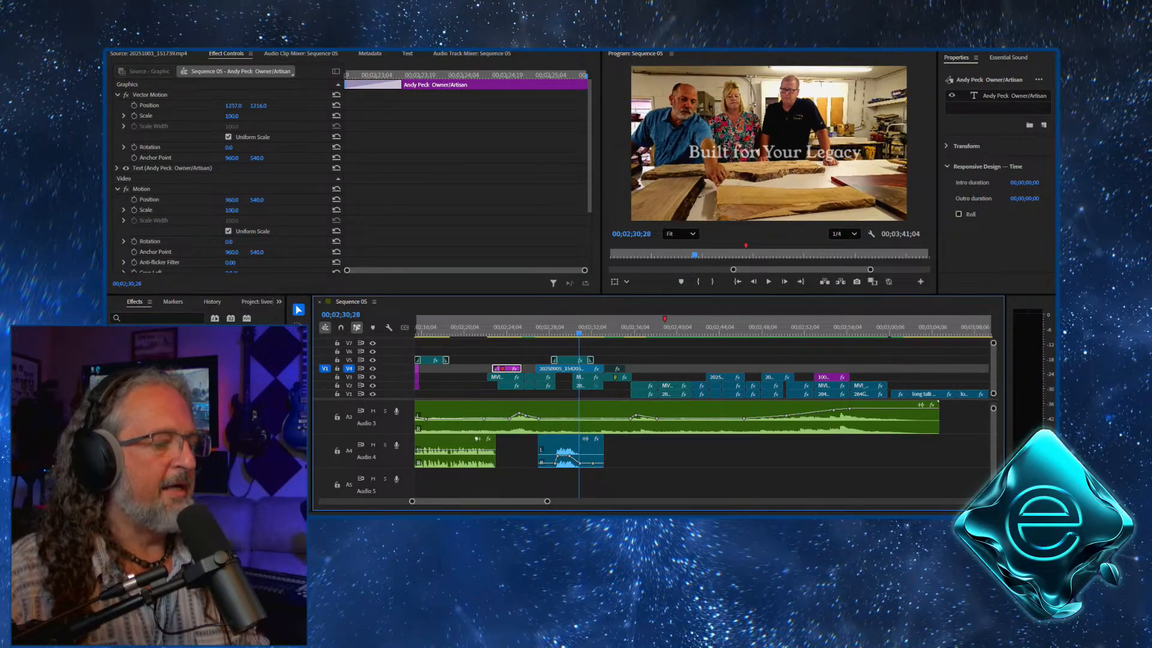
left_click(573, 360)
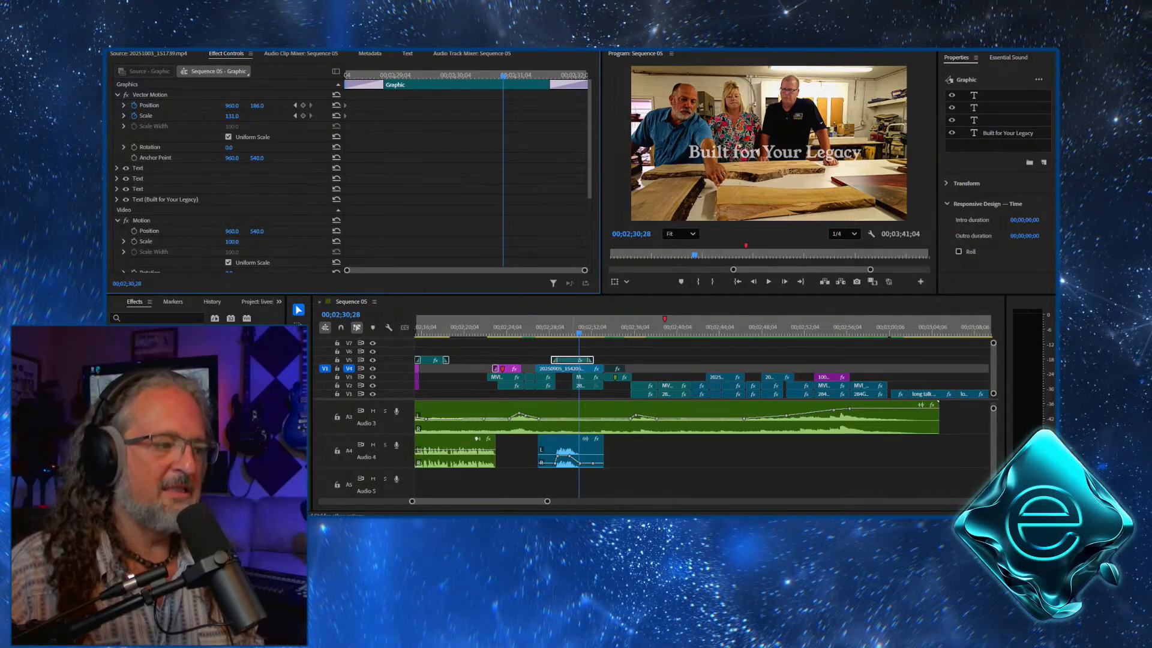
left_click_drag(578, 333, 491, 333)
key("space")
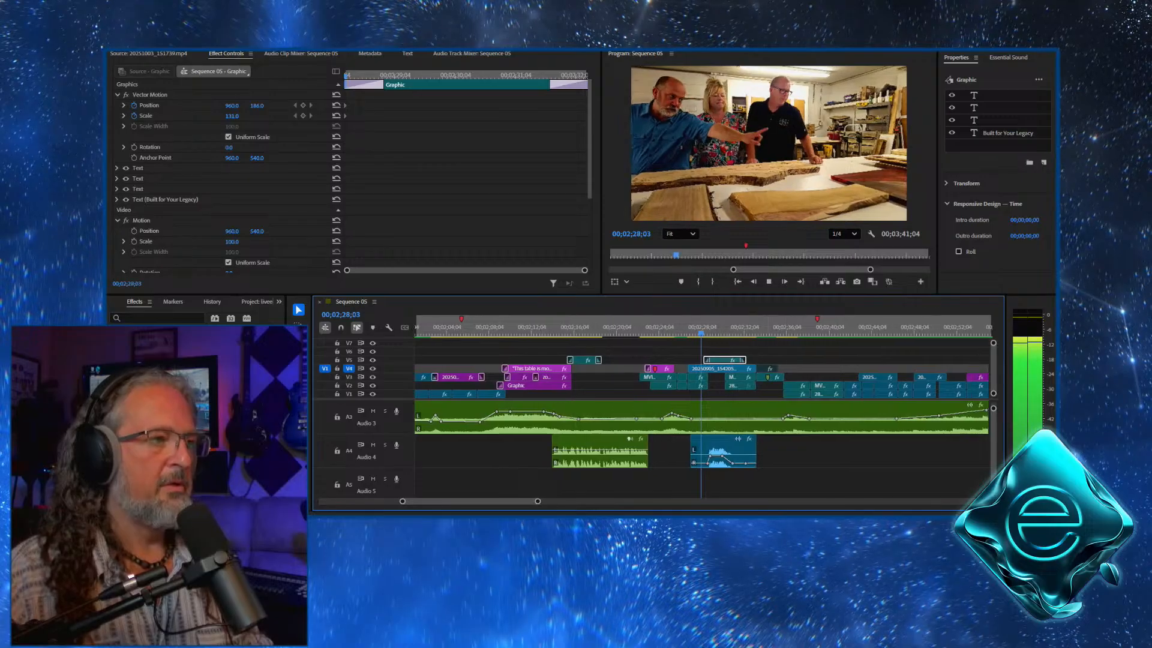
key("space")
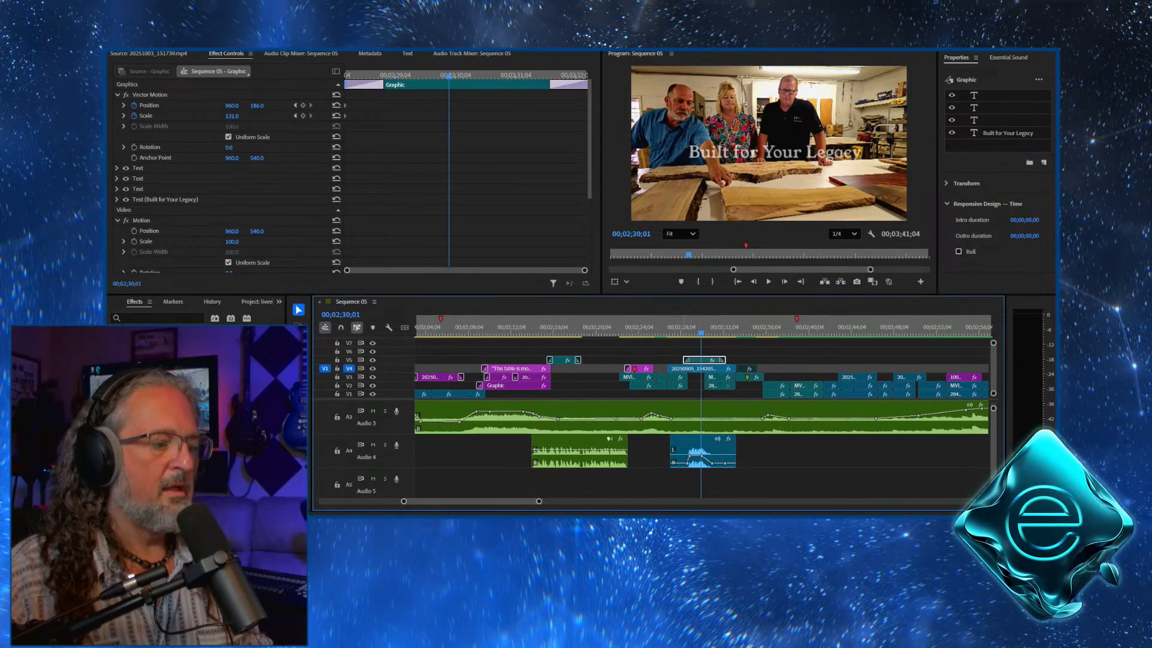
Extend the start of the 20250905_154205.mp4 clip back to about 00;02;25;19 and shift the name title slightly earlier
key("equal")
key("equal")
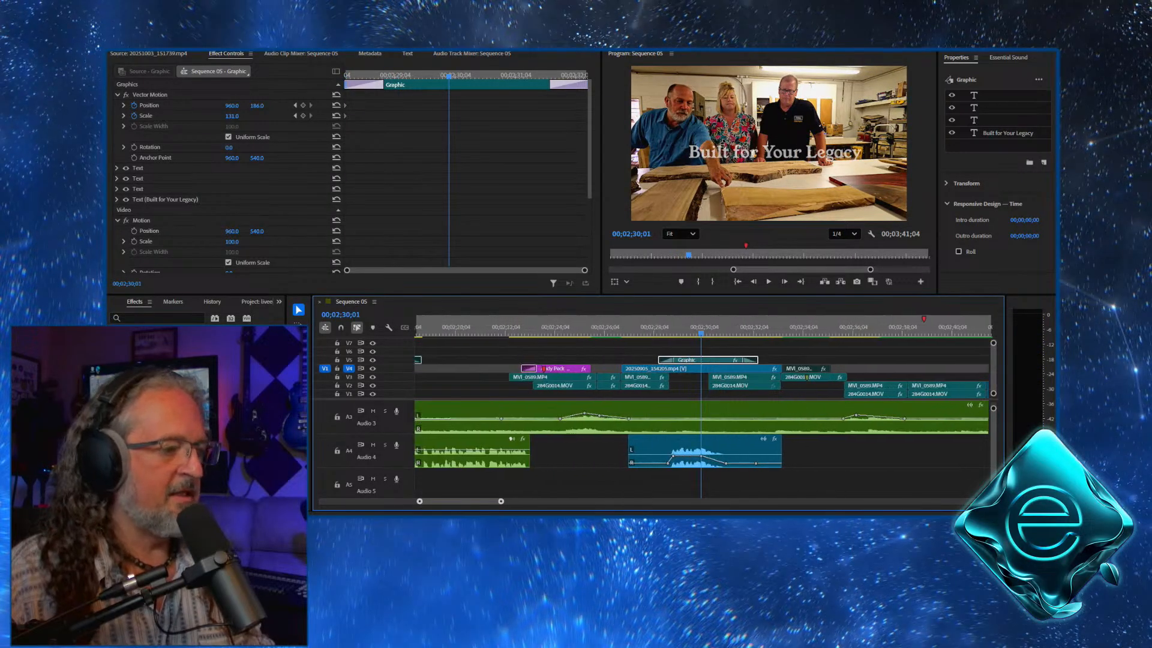
left_click_drag(493, 327, 602, 327)
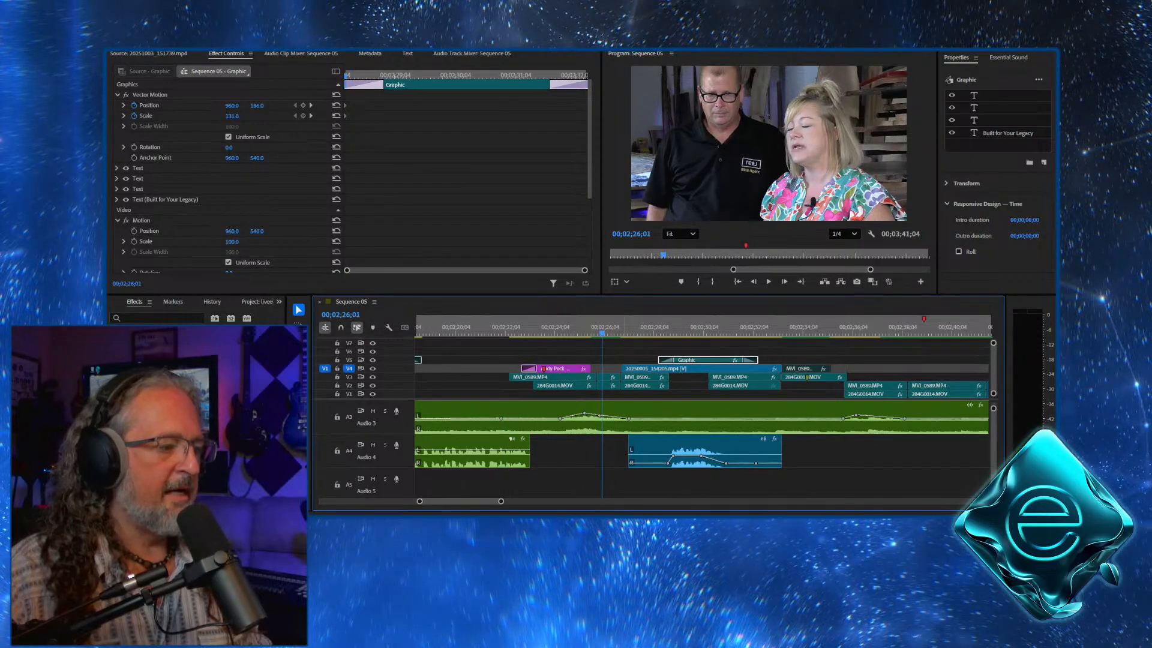
left_click_drag(623, 368, 558, 368)
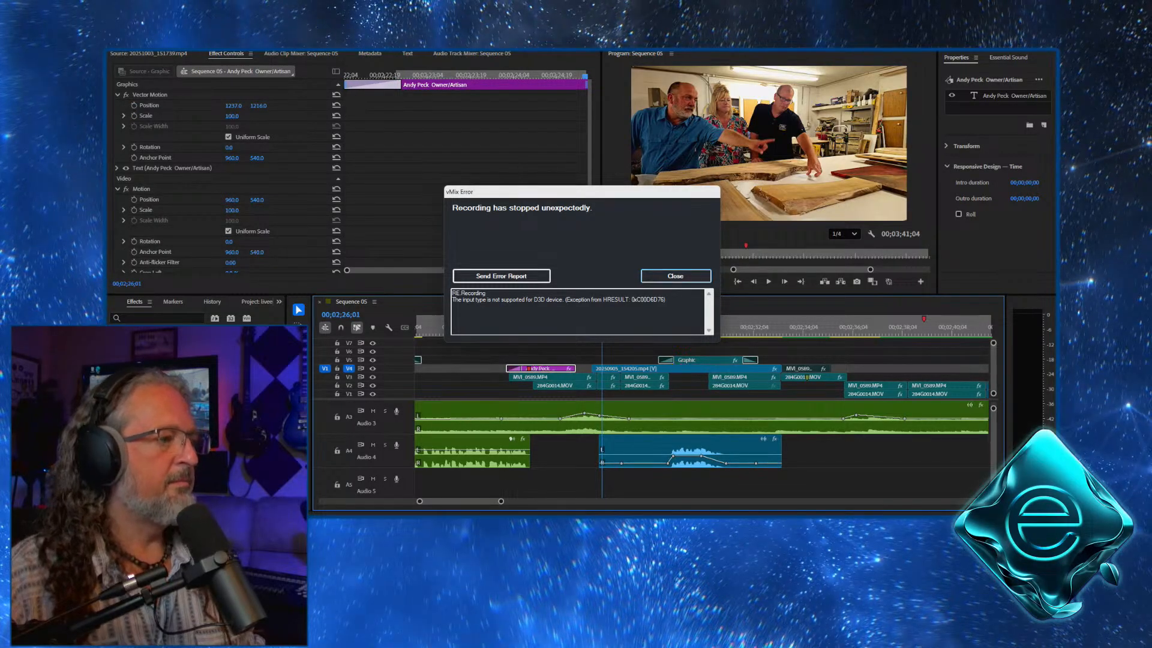
Close the recording error dialog and save the project
key("Return")
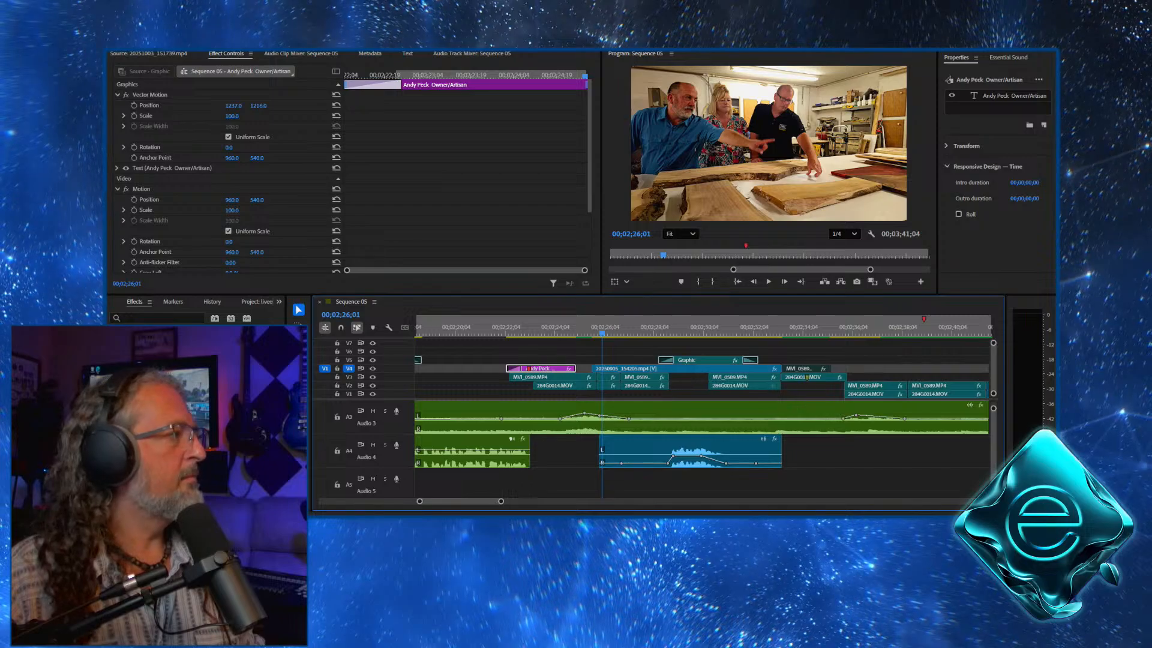
key("alt+f")
key("Return")
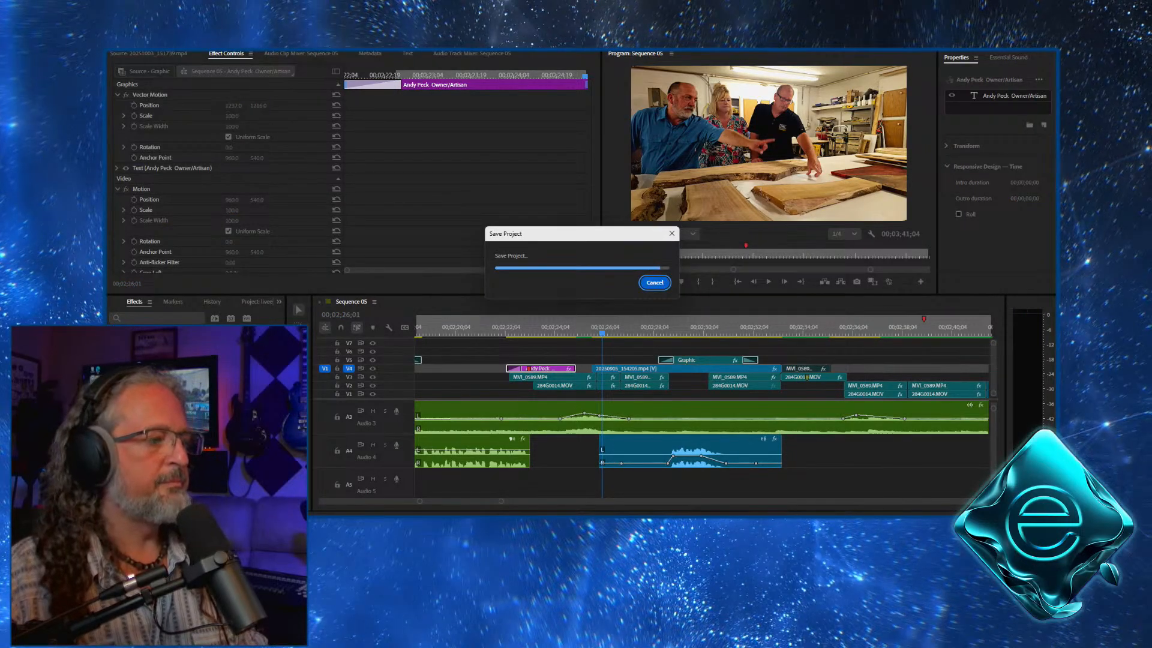
Play back the cut into the workshop footage and extend the start of 20250905_154205.mp4 further back to about 00;02;25;03
left_click(581, 327)
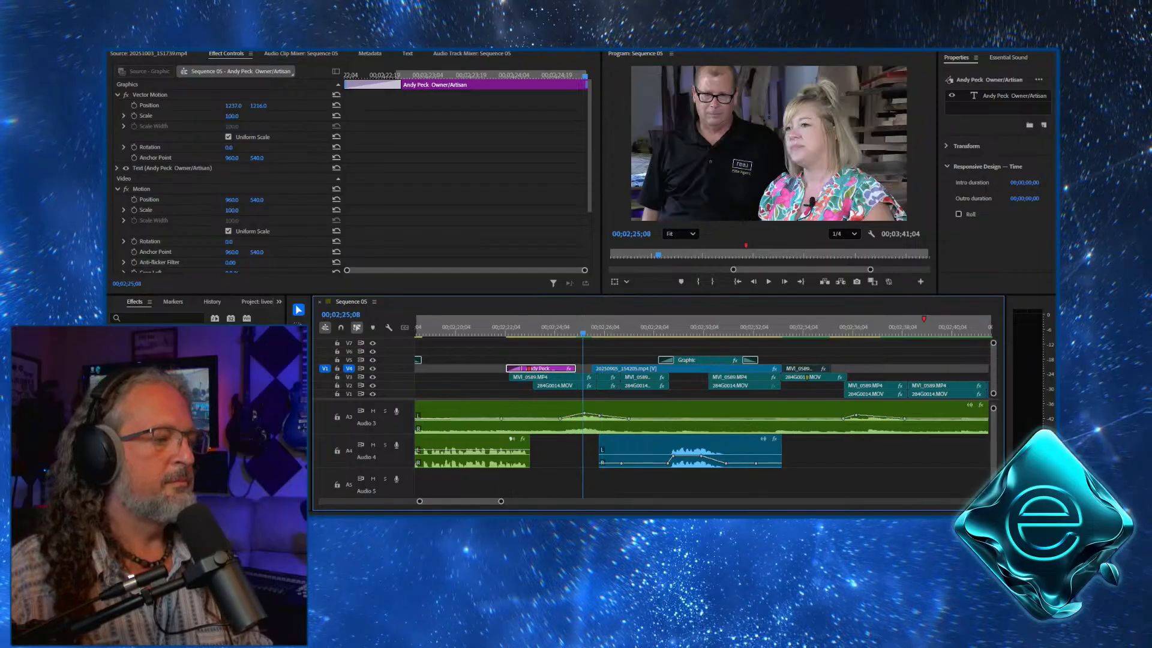
key("space")
key("space")
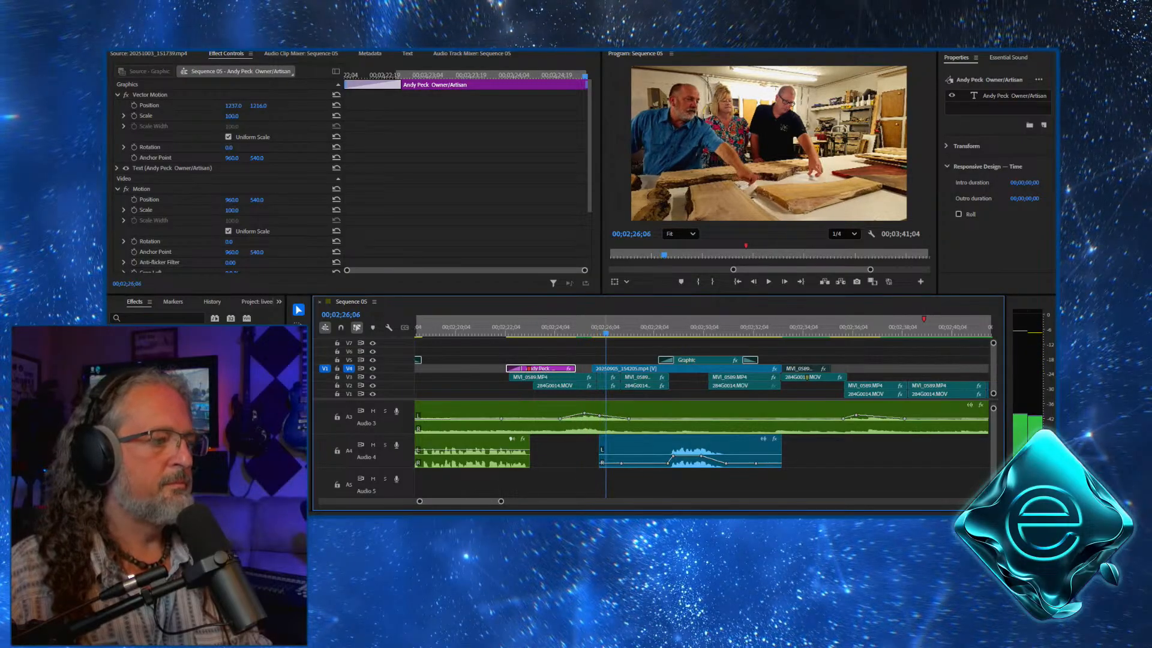
left_click_drag(593, 368, 581, 368)
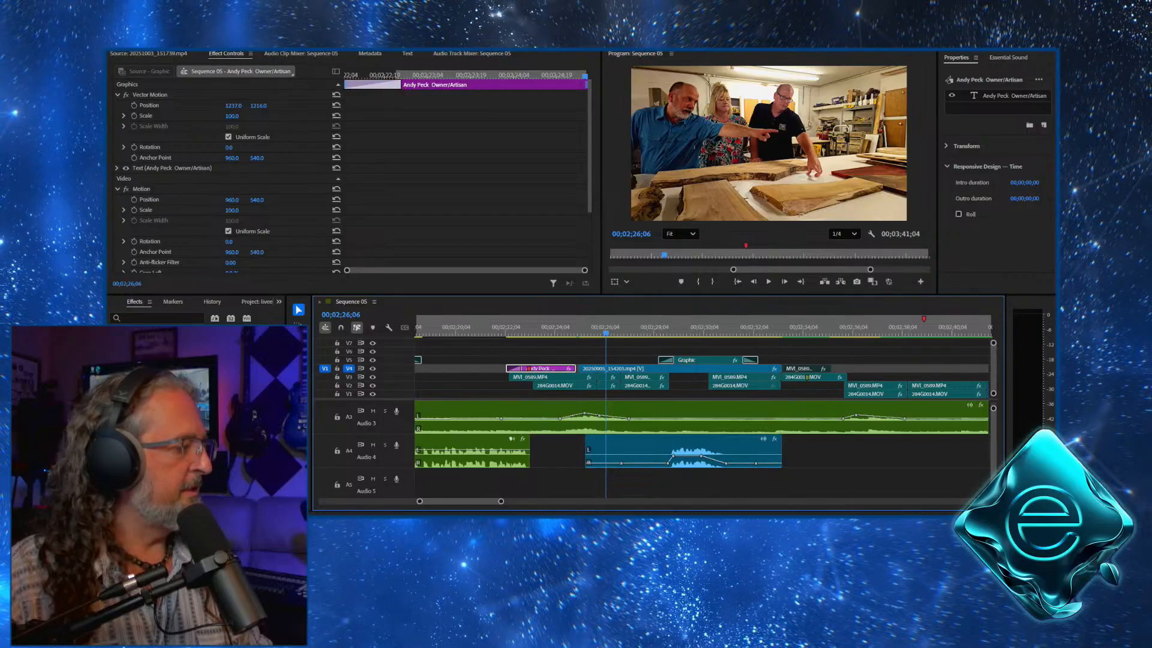
Add a dissolve at the start of the 20250905_154205.mp4 clip, set its duration to 20 frames, and play it back
key("shift+7")
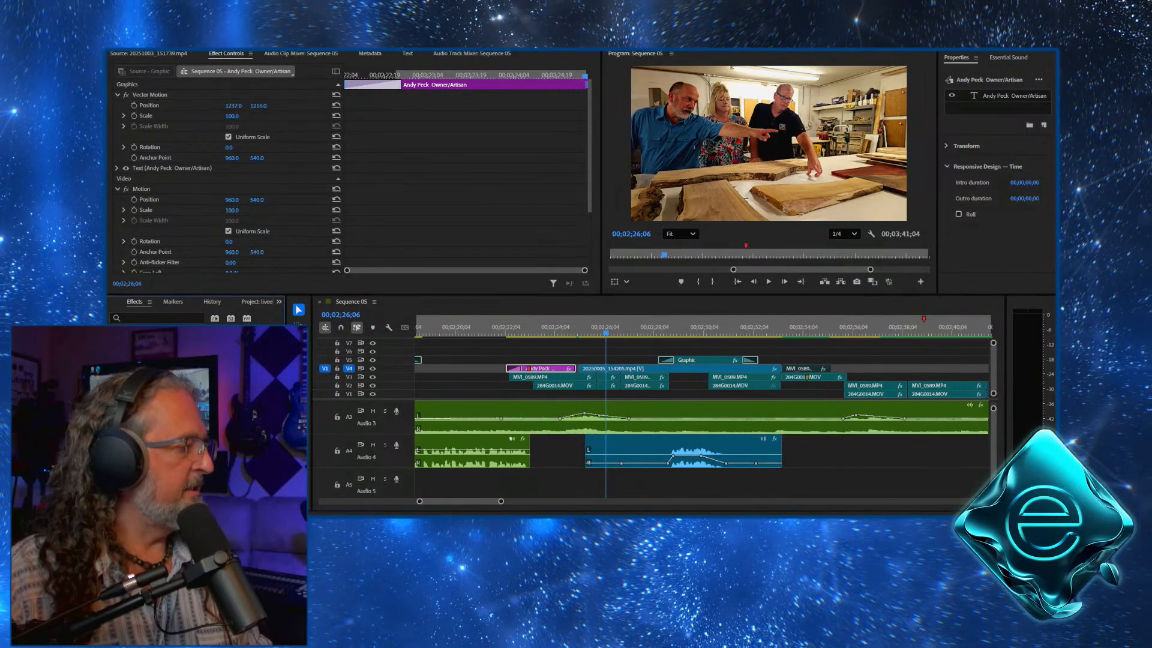
double_click(580, 368)
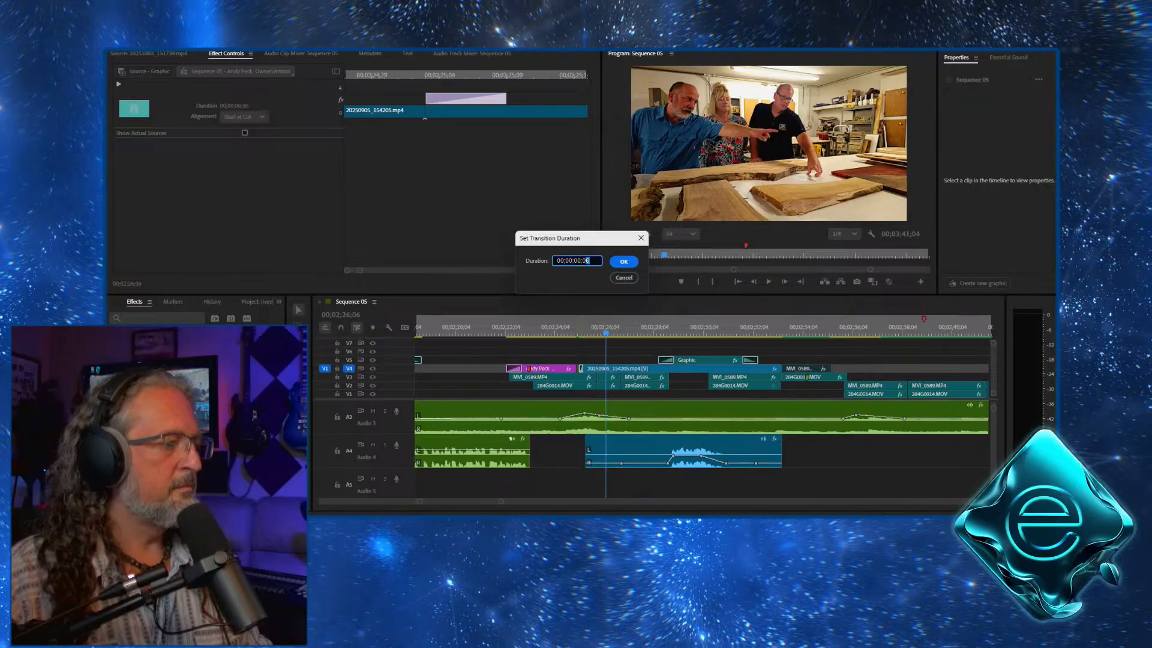
type("20")
key("Return")
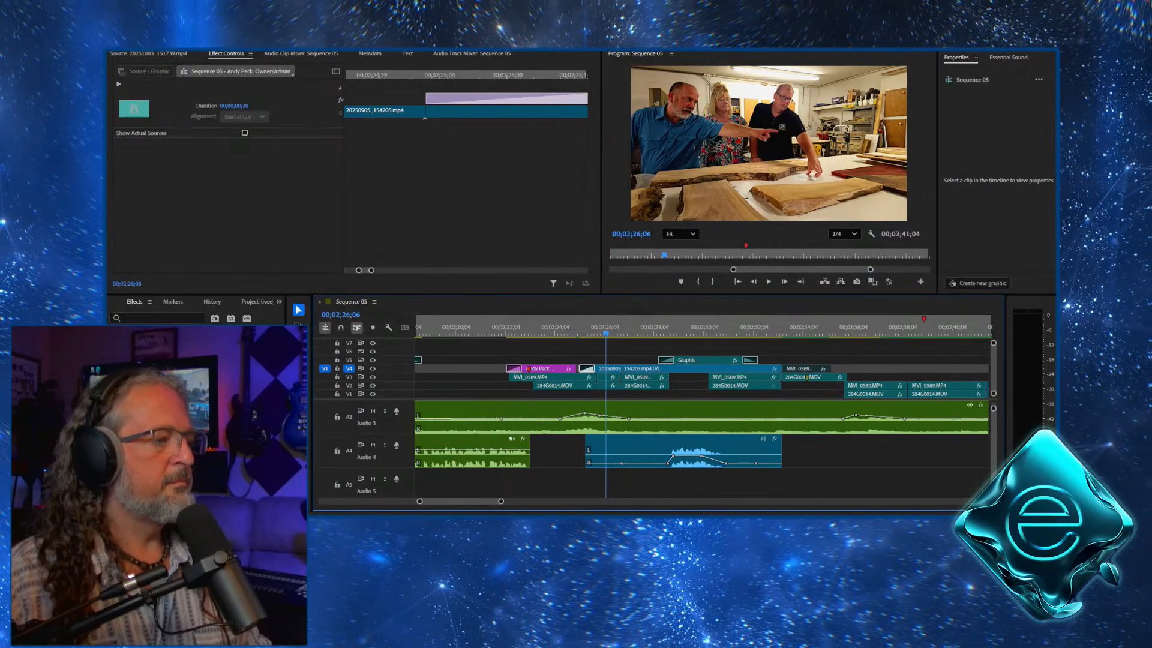
left_click(548, 324)
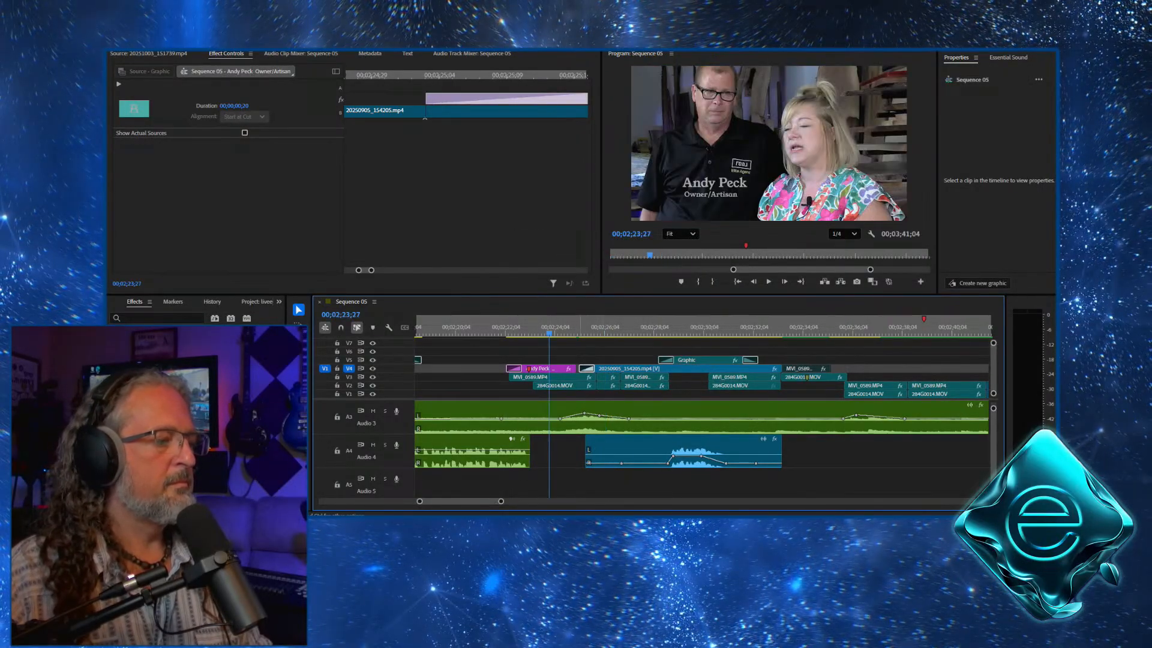
key("space")
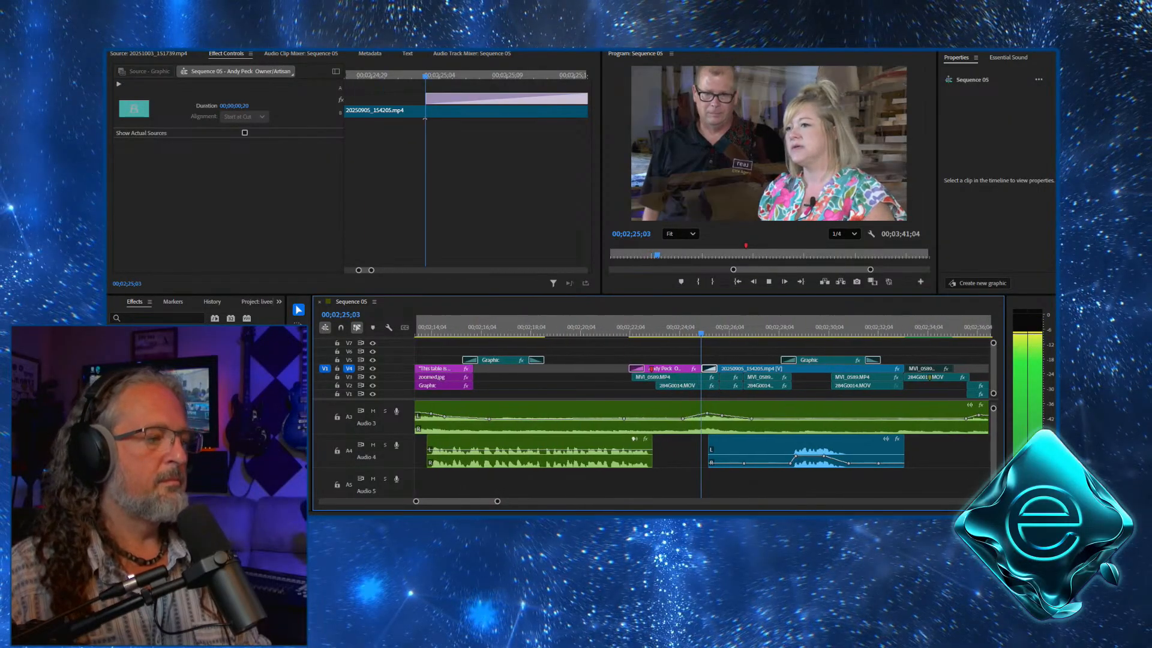
key("space")
Place another red marker on the shifted name title clip at 00;02;23;19
left_click(615, 326)
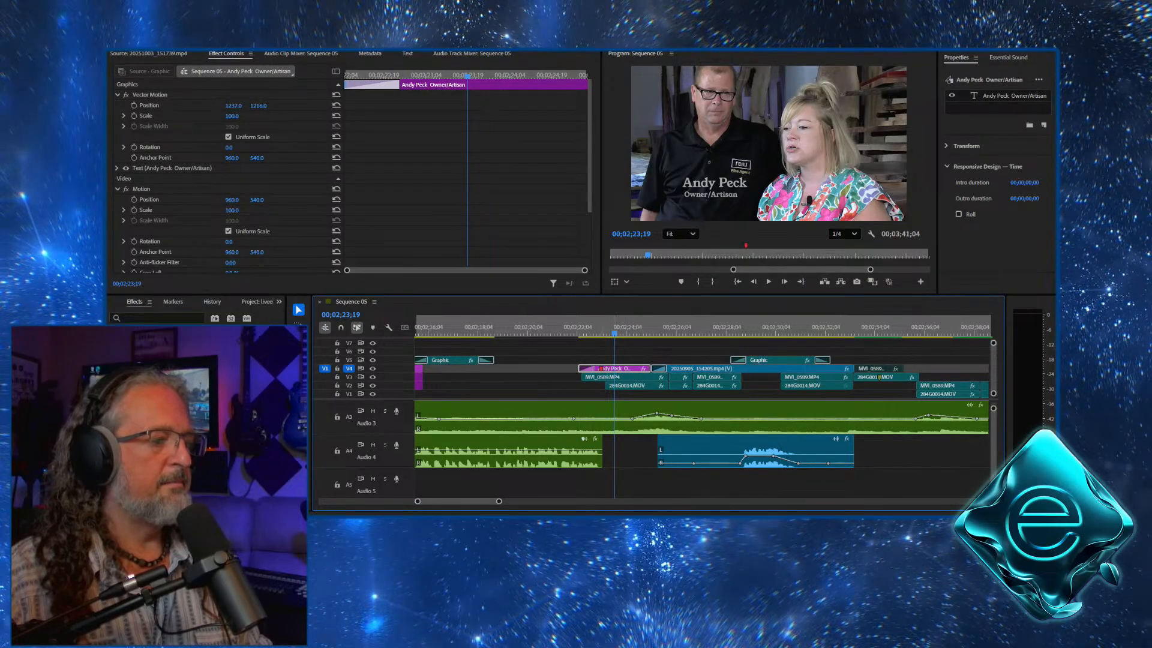
right_click(615, 328)
key("Escape")
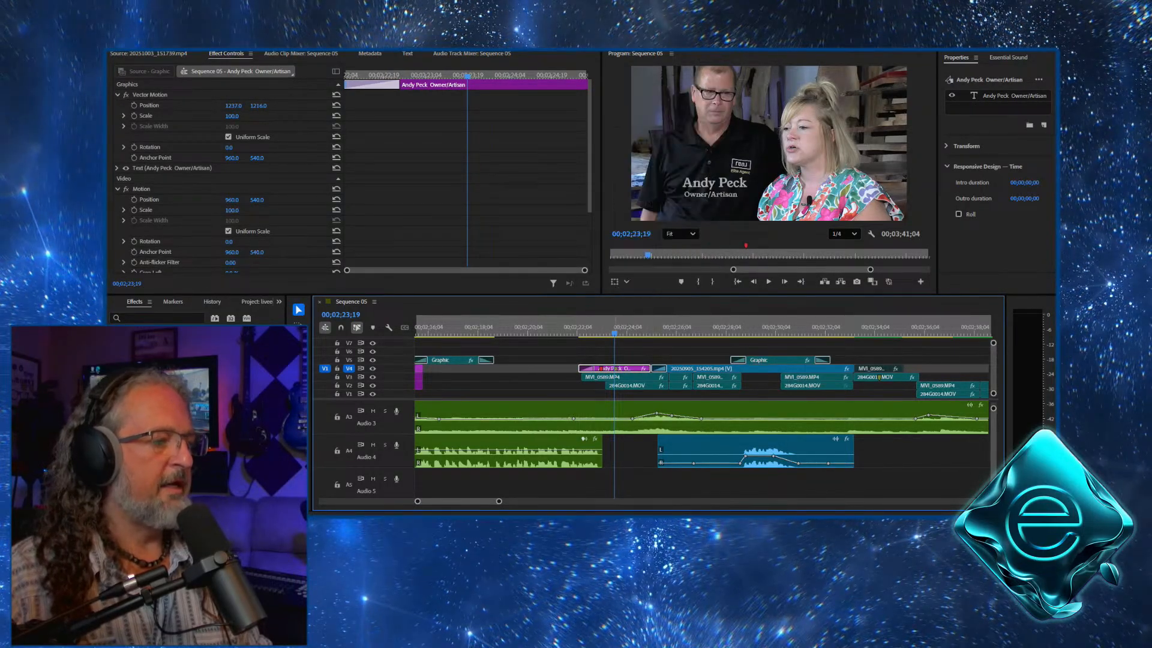
right_click(615, 328)
left_click(649, 203)
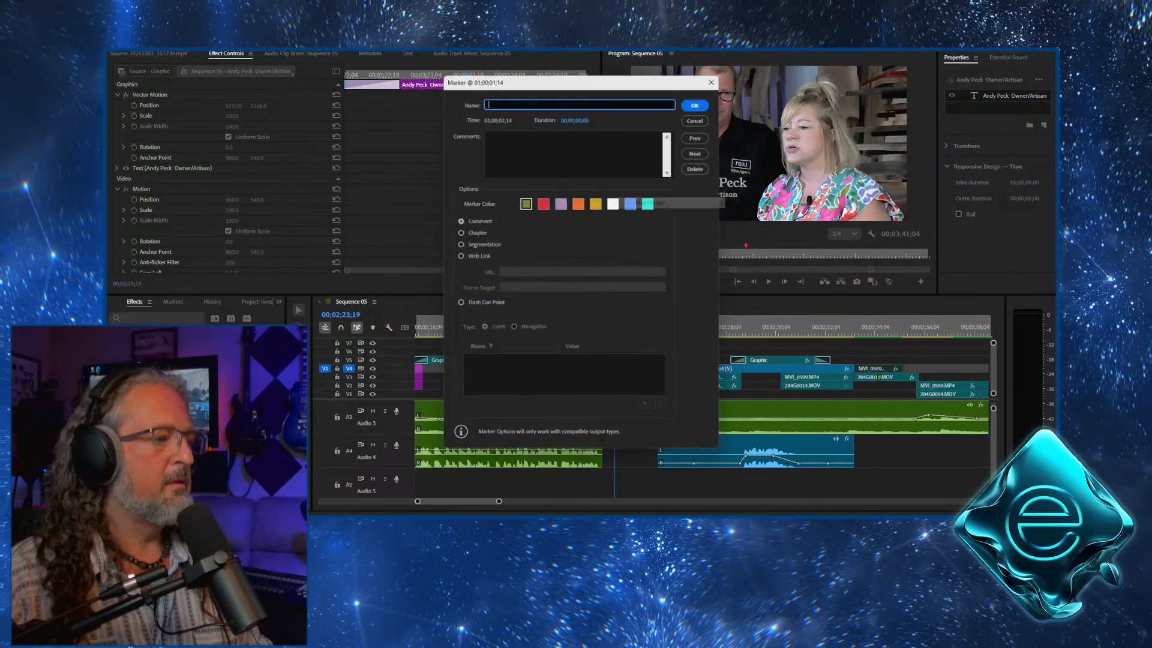
left_click(543, 202)
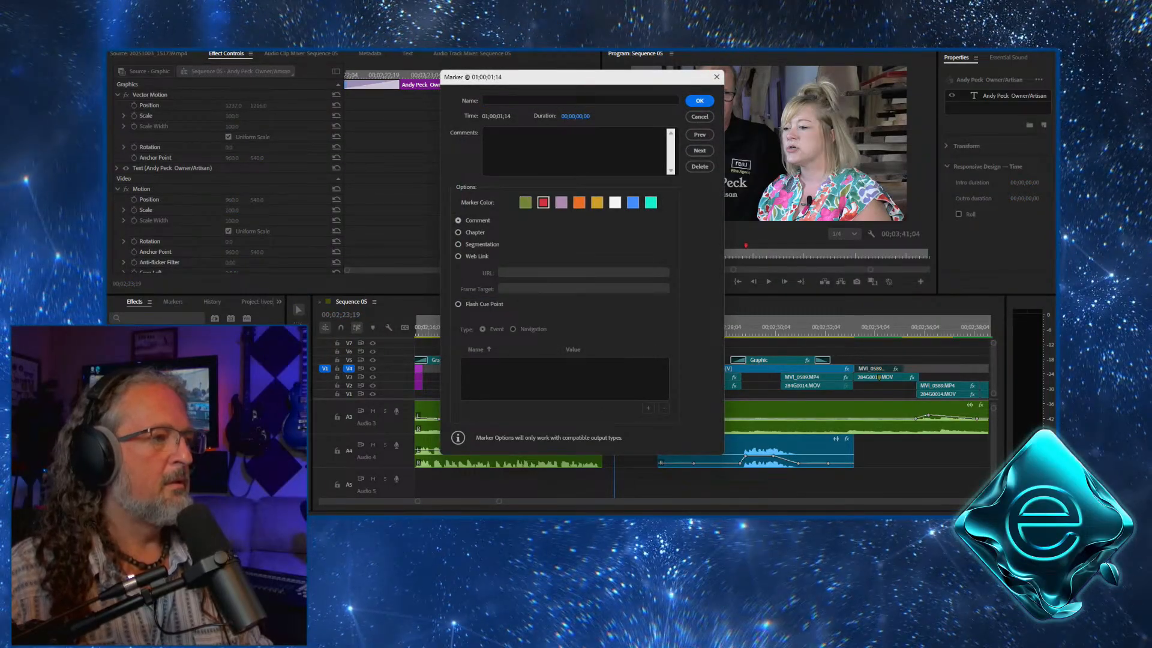
key("Return")
Move the "Built for Your Legacy" title to track V6 at about 00;02;33;22, and the red sequence marker to about 00;02;35;07
left_click(768, 282)
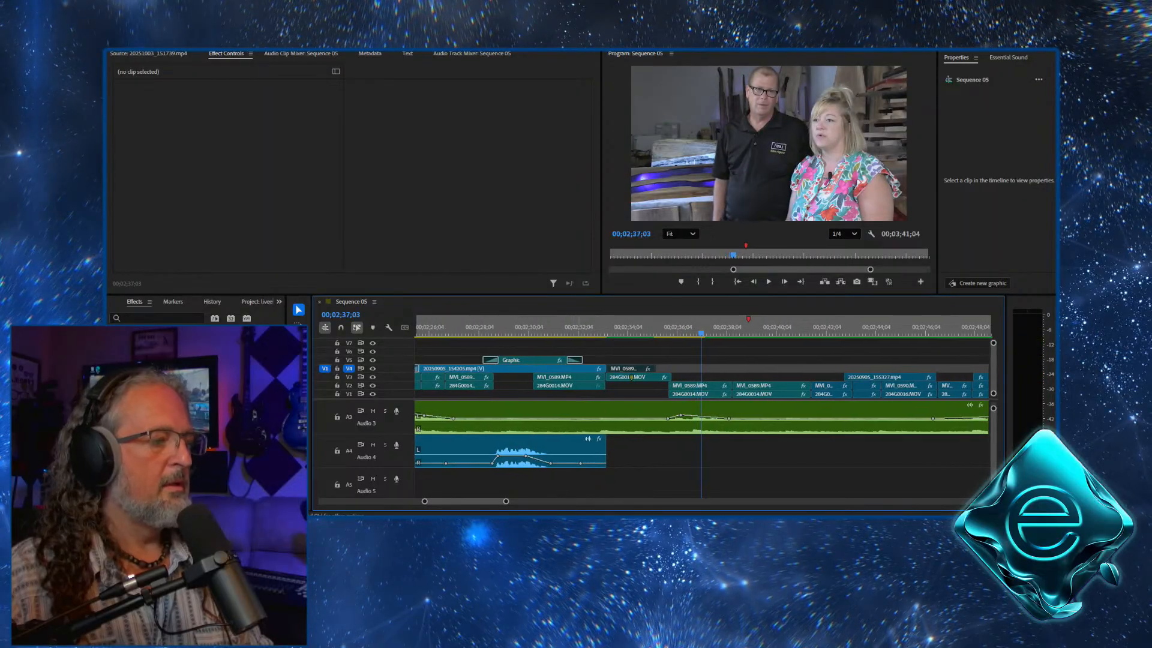
left_click_drag(529, 360, 662, 360)
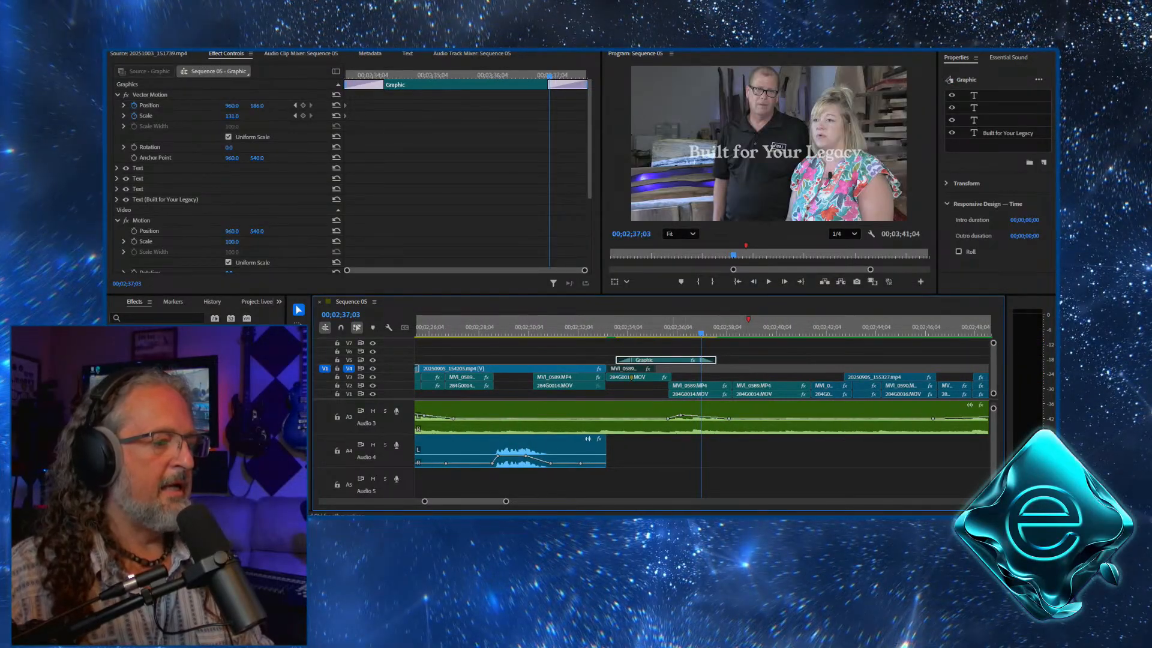
left_click_drag(745, 320, 654, 320)
left_click_drag(660, 360, 662, 352)
Play back the workshop clip's audio and move its volume keyframe after the peak later, to about 00;02;32;06, lengthening the fade
left_click(591, 328)
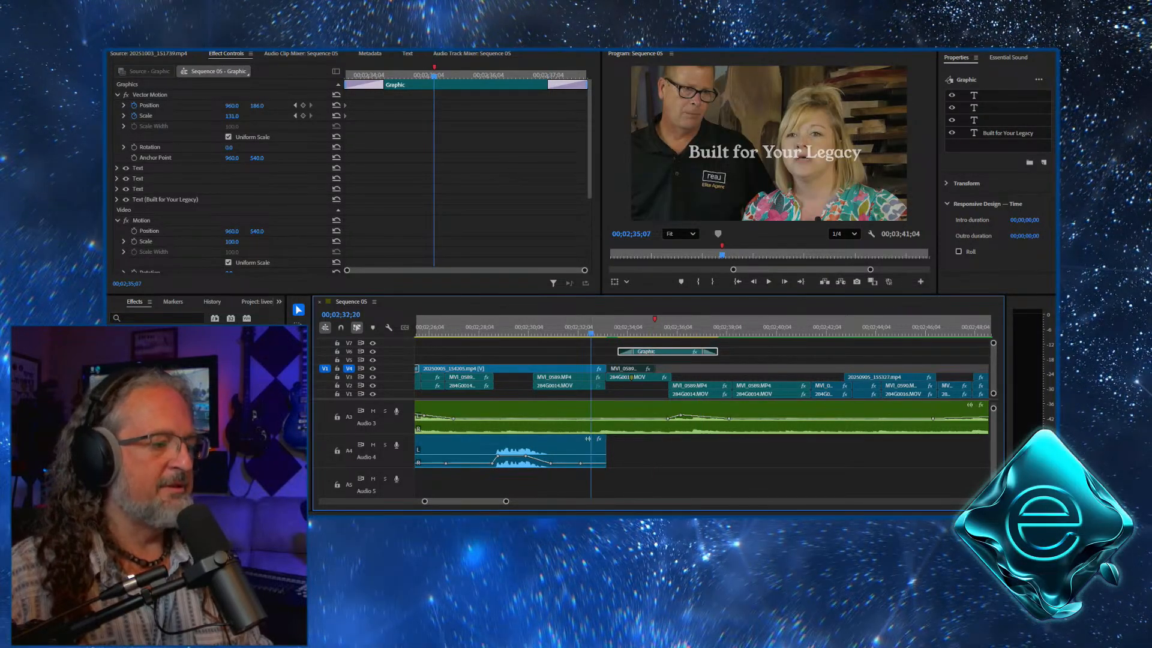
key("space")
left_click(545, 327)
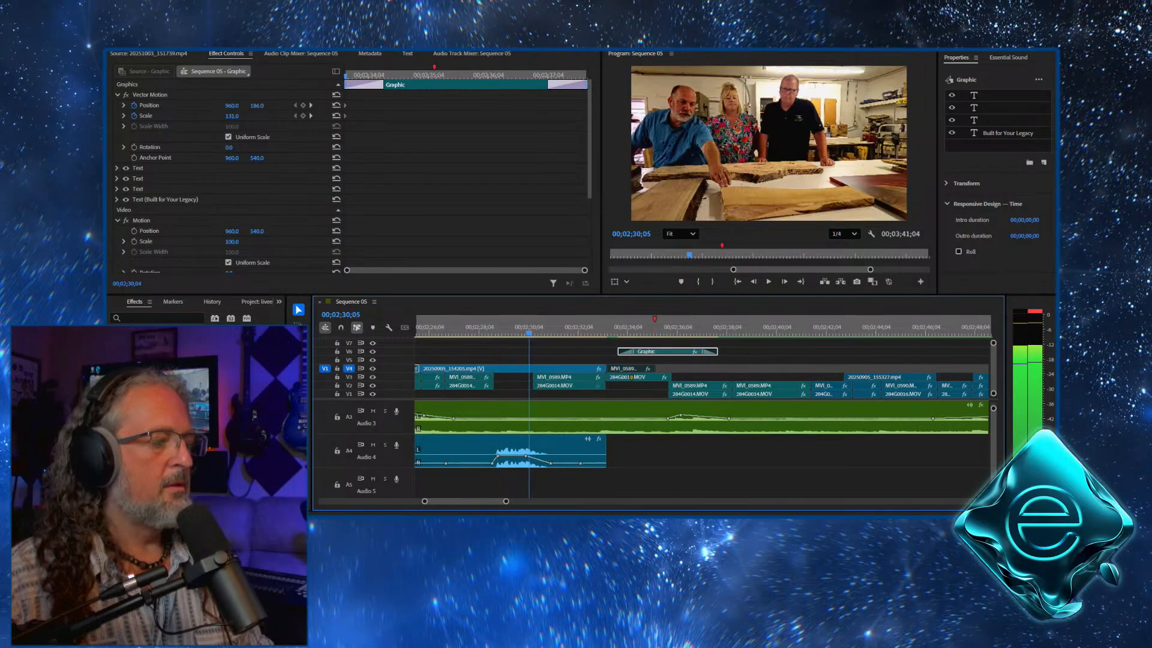
key("space")
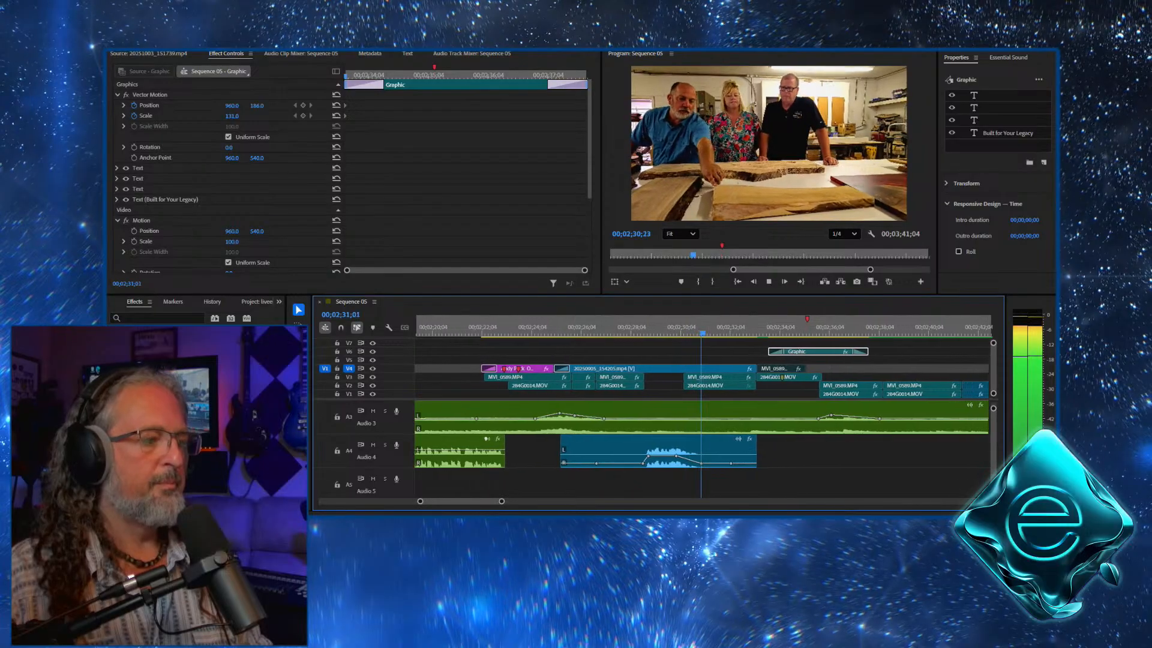
key("space")
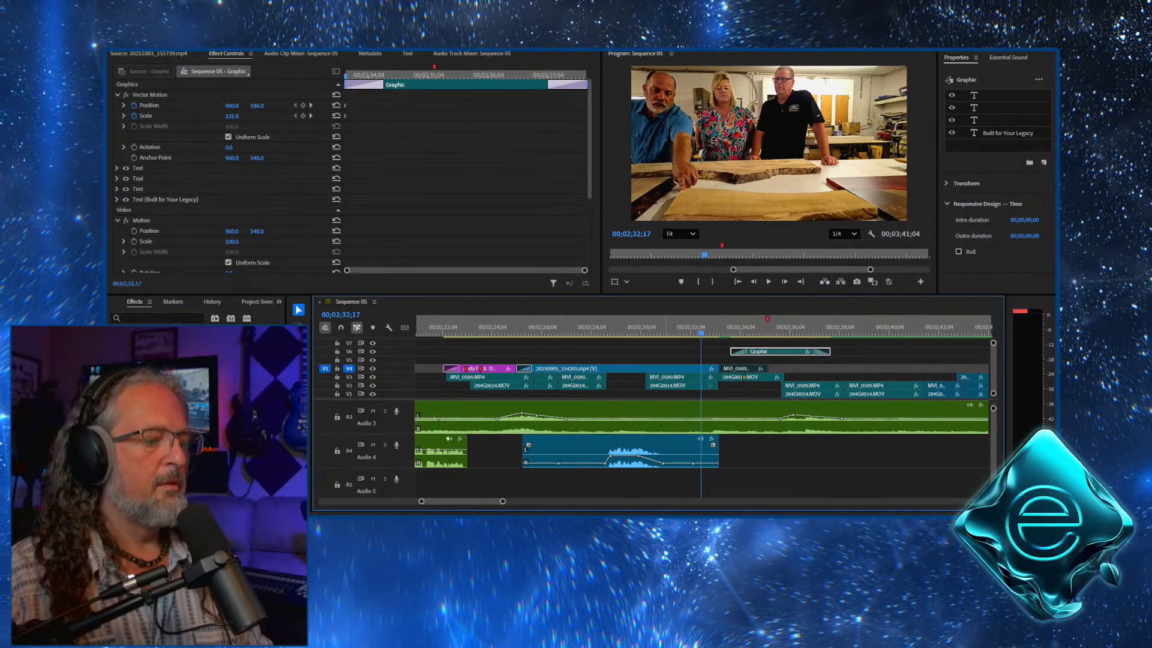
left_click_drag(663, 463, 684, 464)
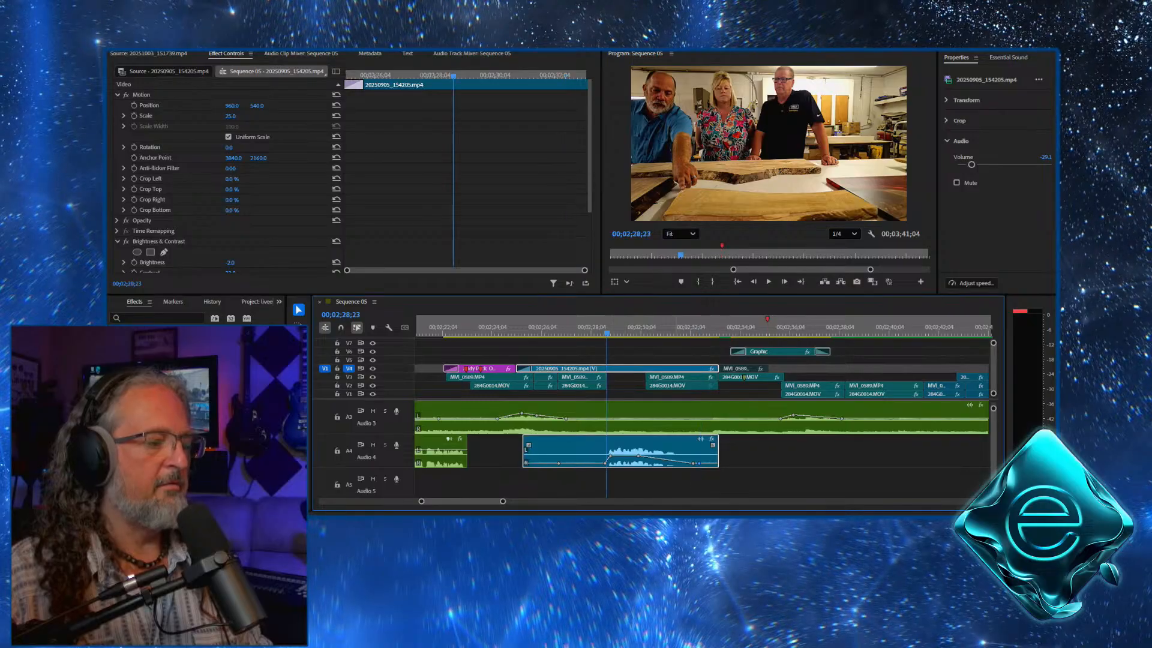
Play back through the "Built for Your Legacy" title and move it to track V5, starting at about 00;02;35;21
key("space")
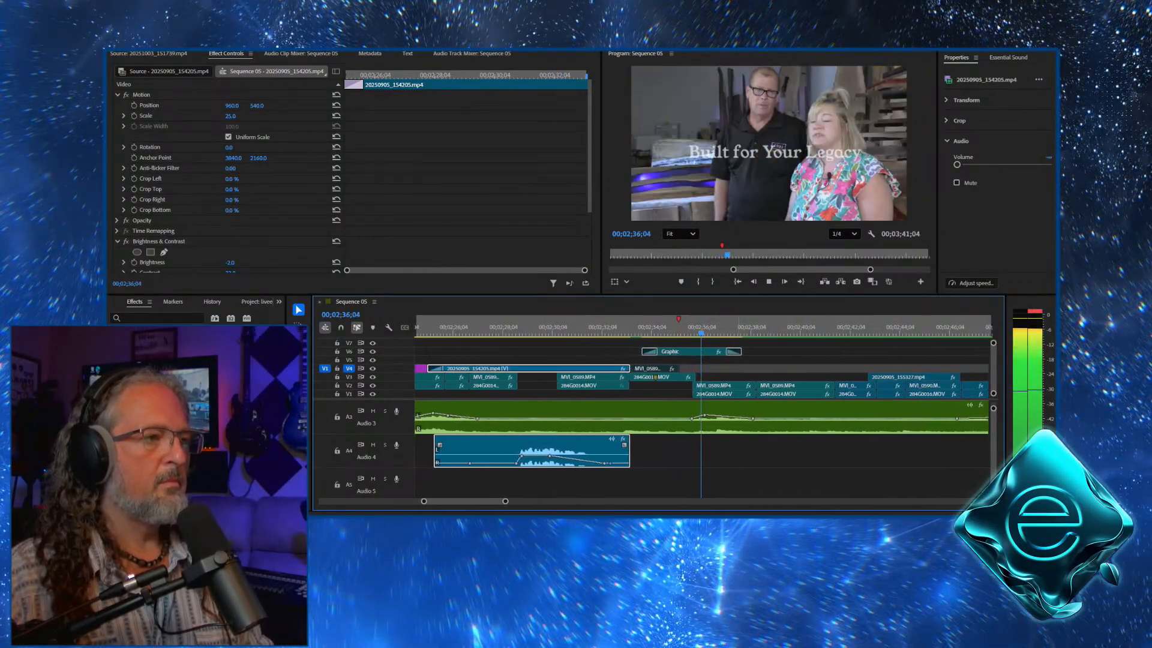
key("space")
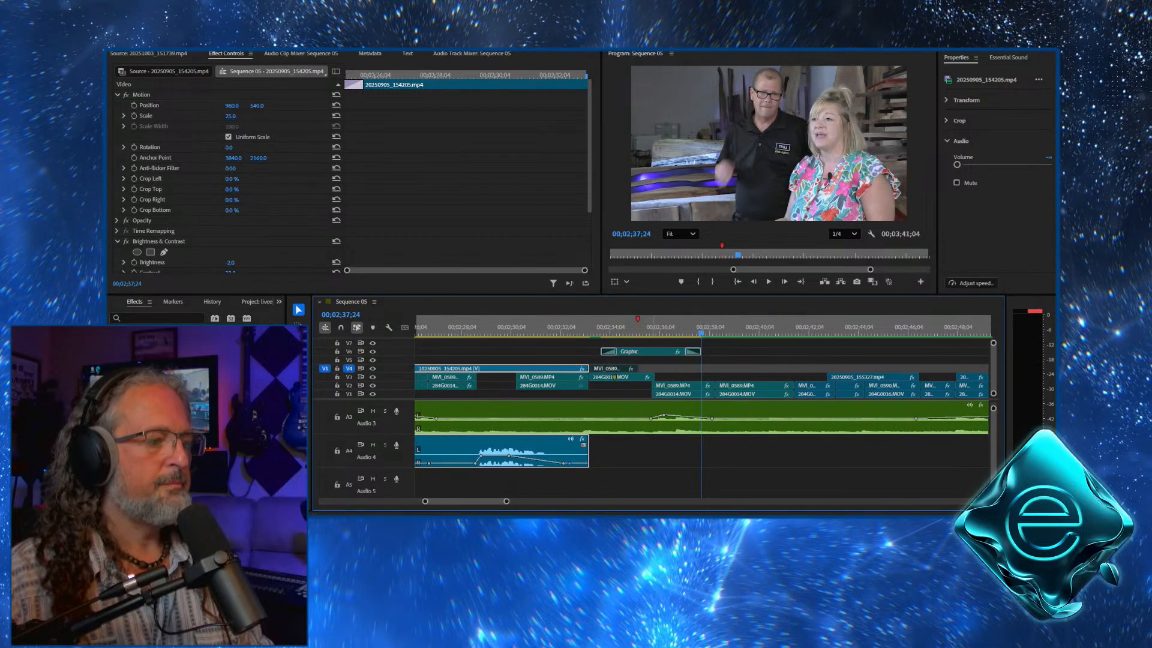
left_click_drag(645, 352, 696, 359)
left_click(595, 327)
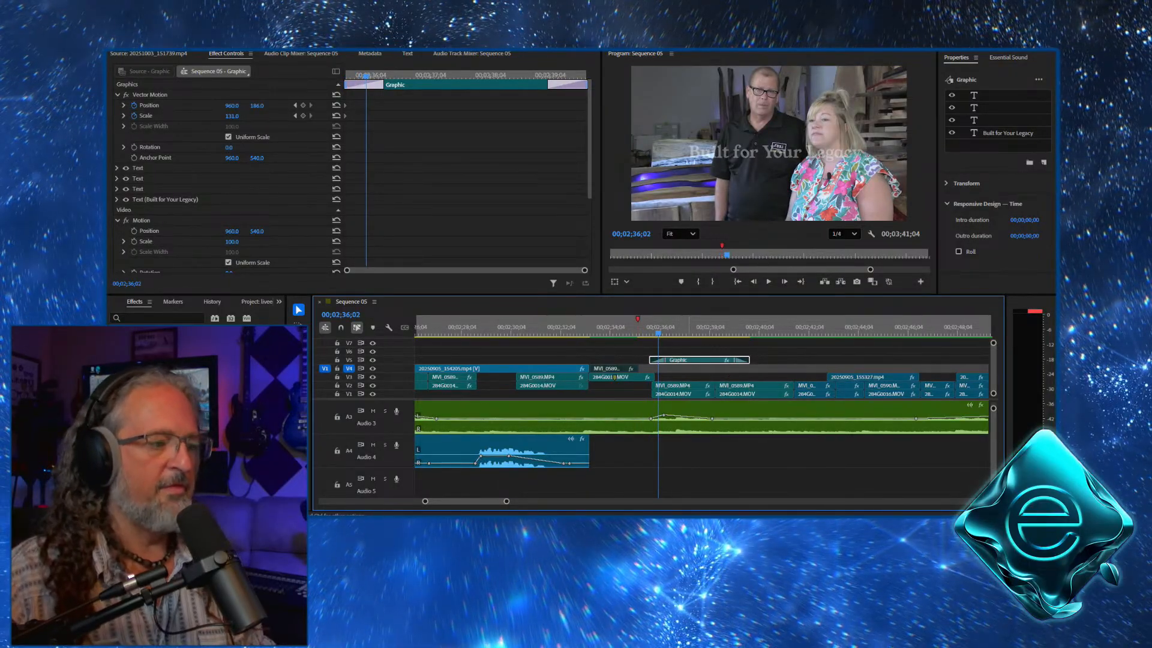
Play back the "Built for Your Legacy" title and extend its end to about 00;02;40;04
key("space")
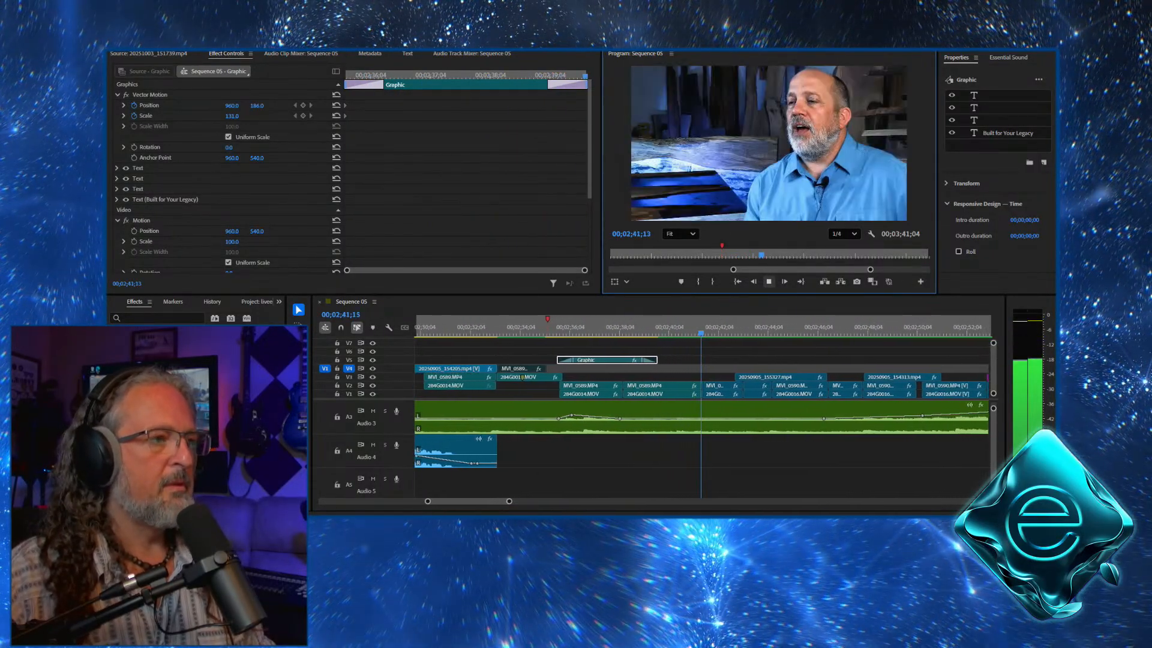
key("space")
left_click_drag(635, 327, 646, 328)
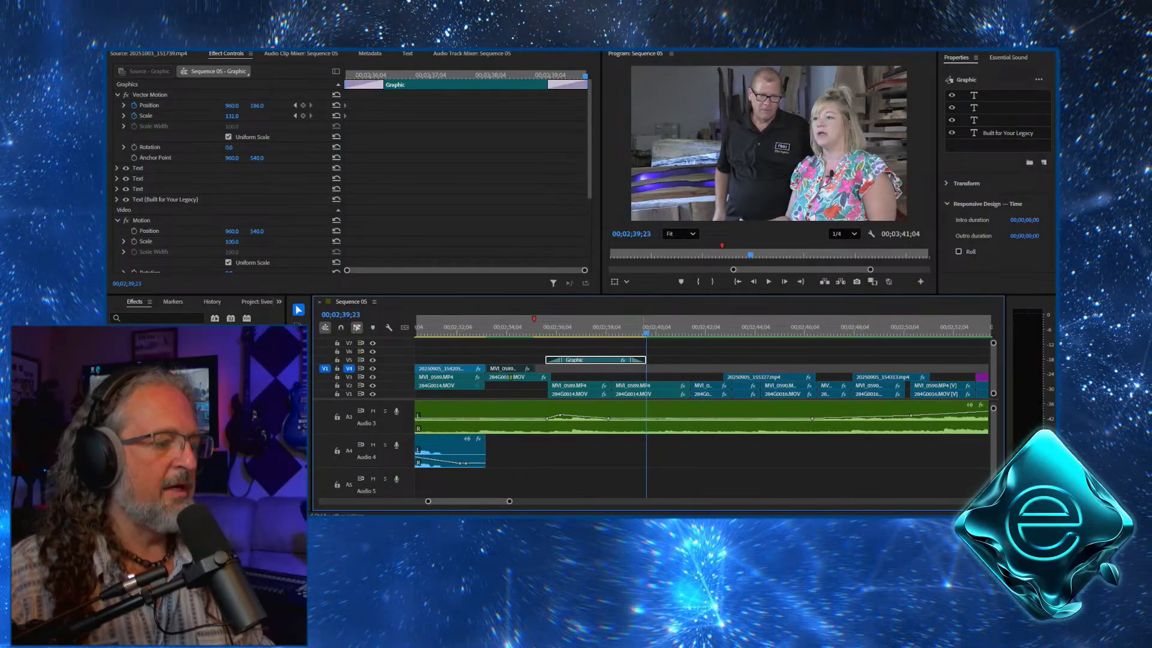
left_click(628, 327)
right_click(591, 360)
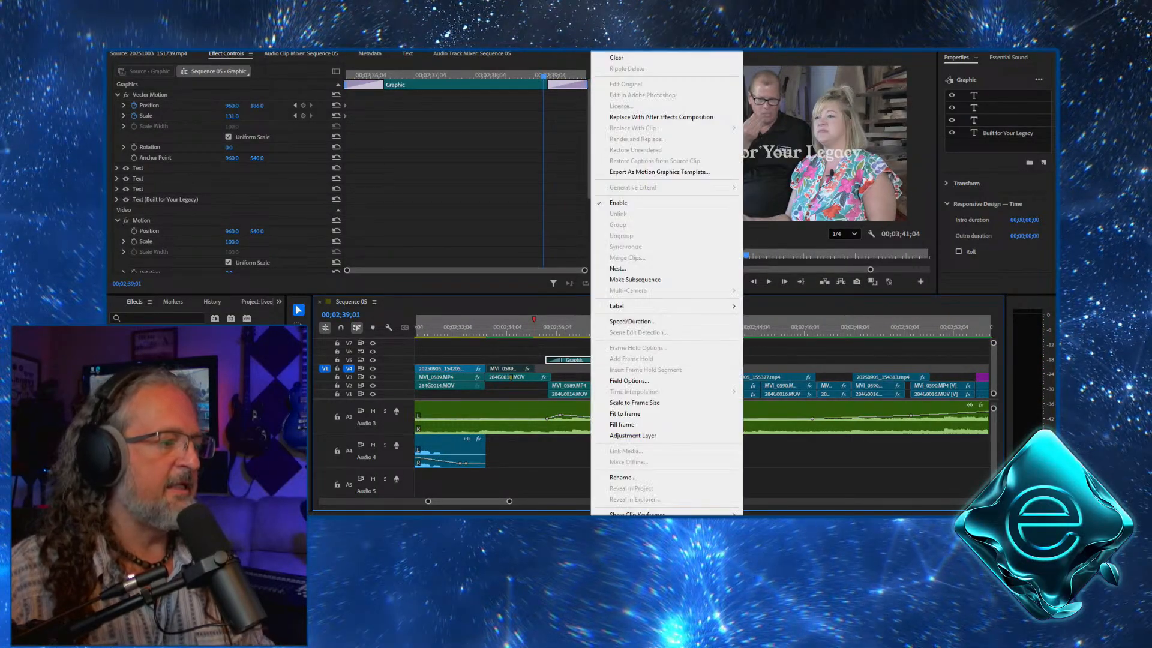
left_click(632, 321)
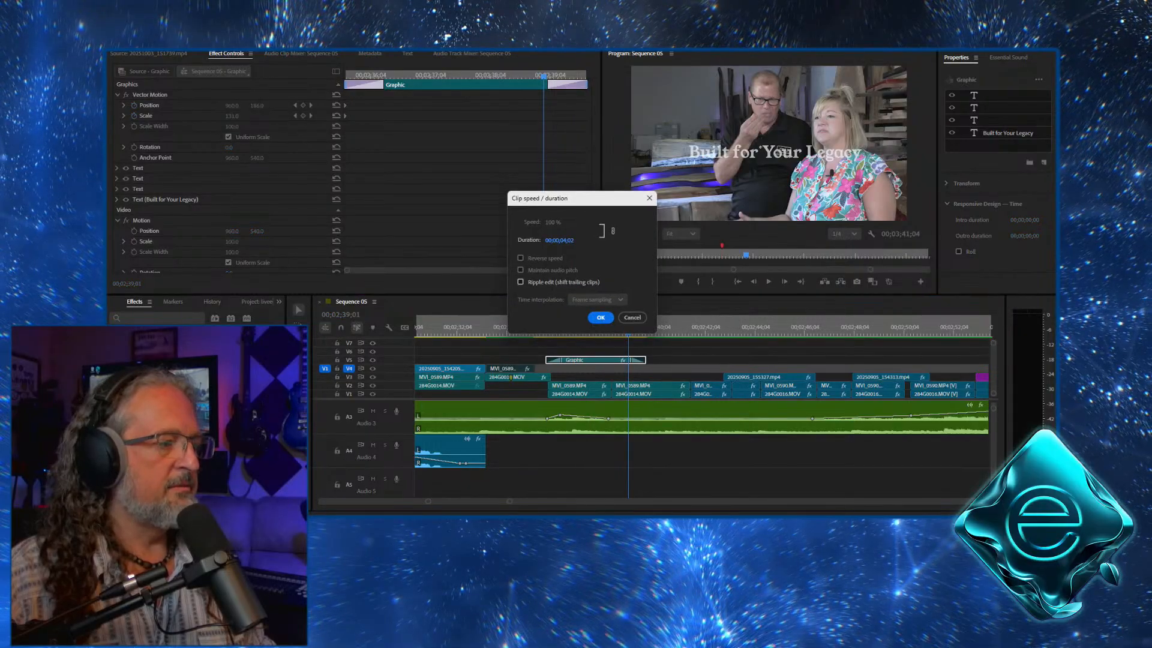
left_click(632, 317)
left_click_drag(645, 360, 654, 360)
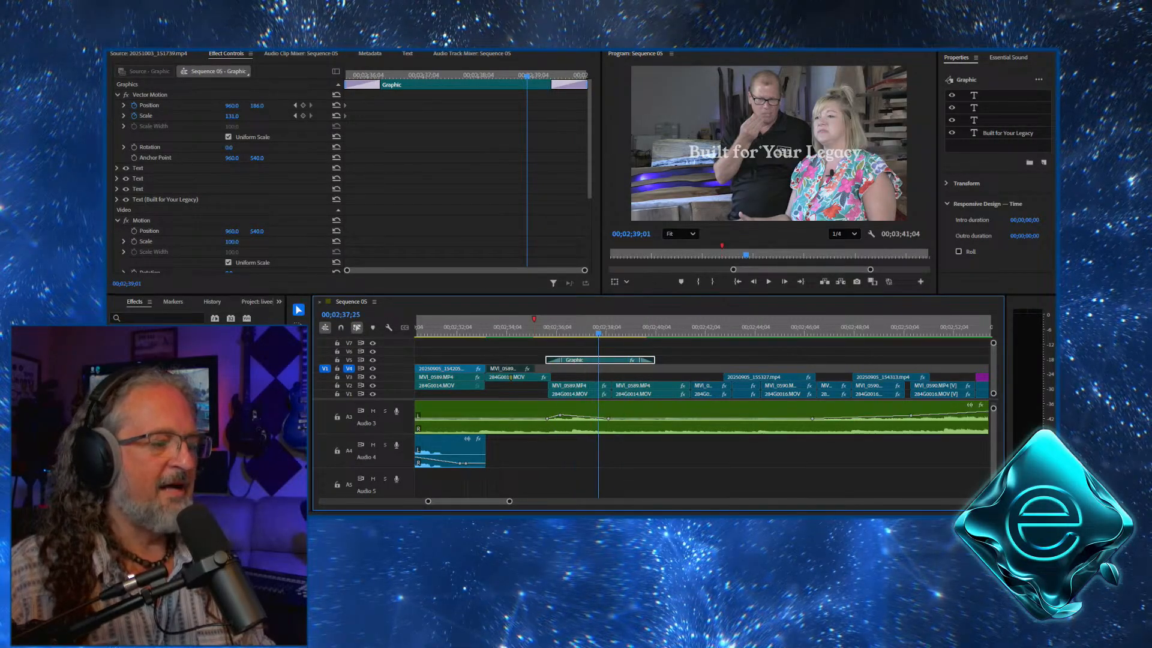
Play on to about 00;02;45;13 and set the transition at the start of 20250905_155327.mp4 to 20 frames
left_click(768, 281)
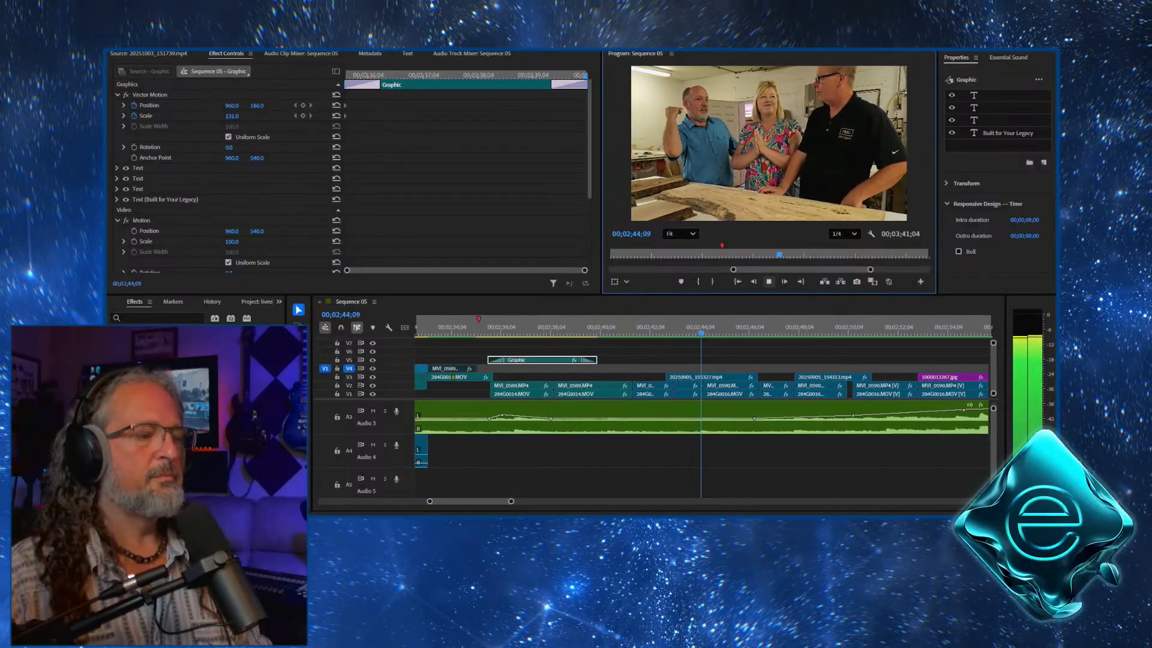
key("space")
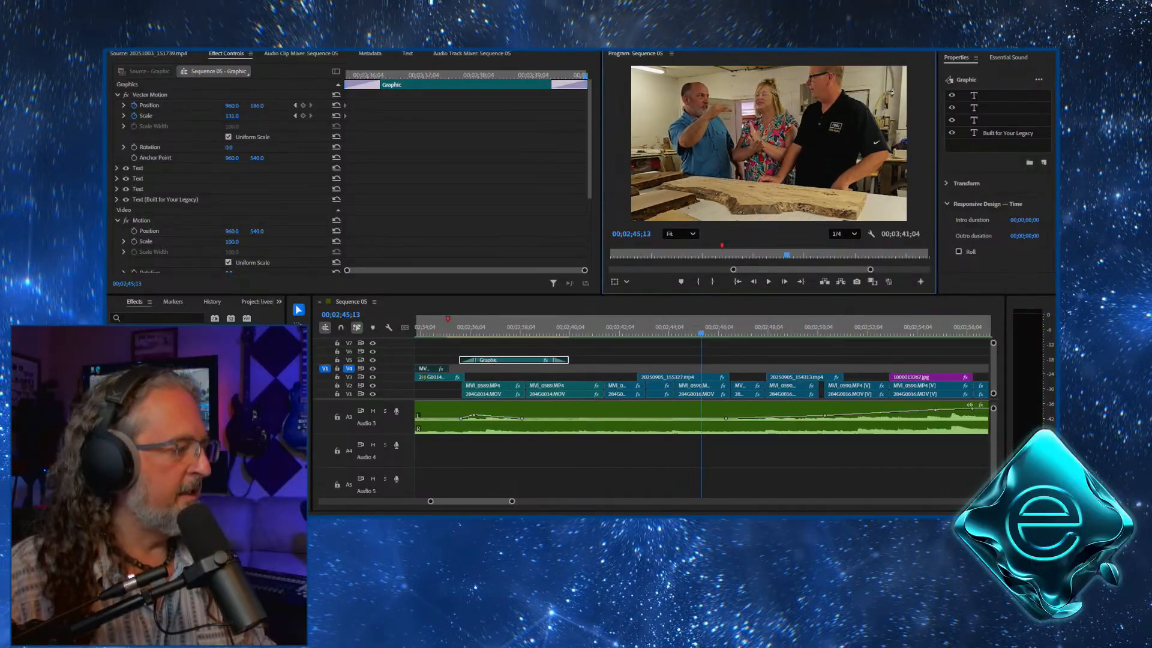
left_click(639, 377)
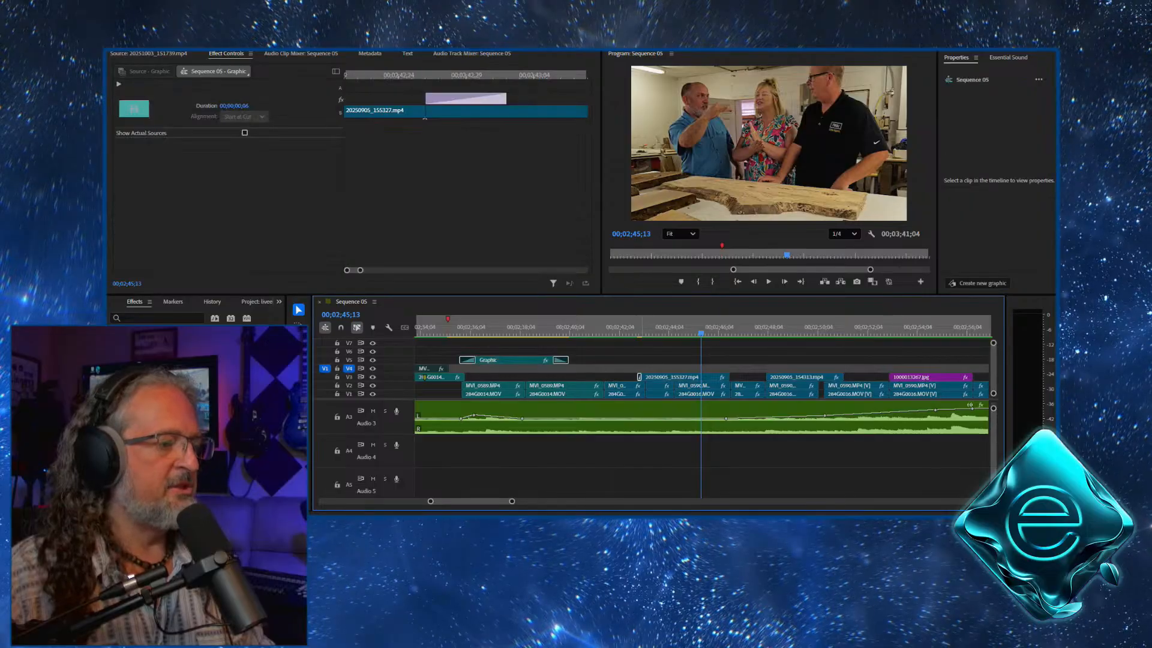
double_click(639, 377)
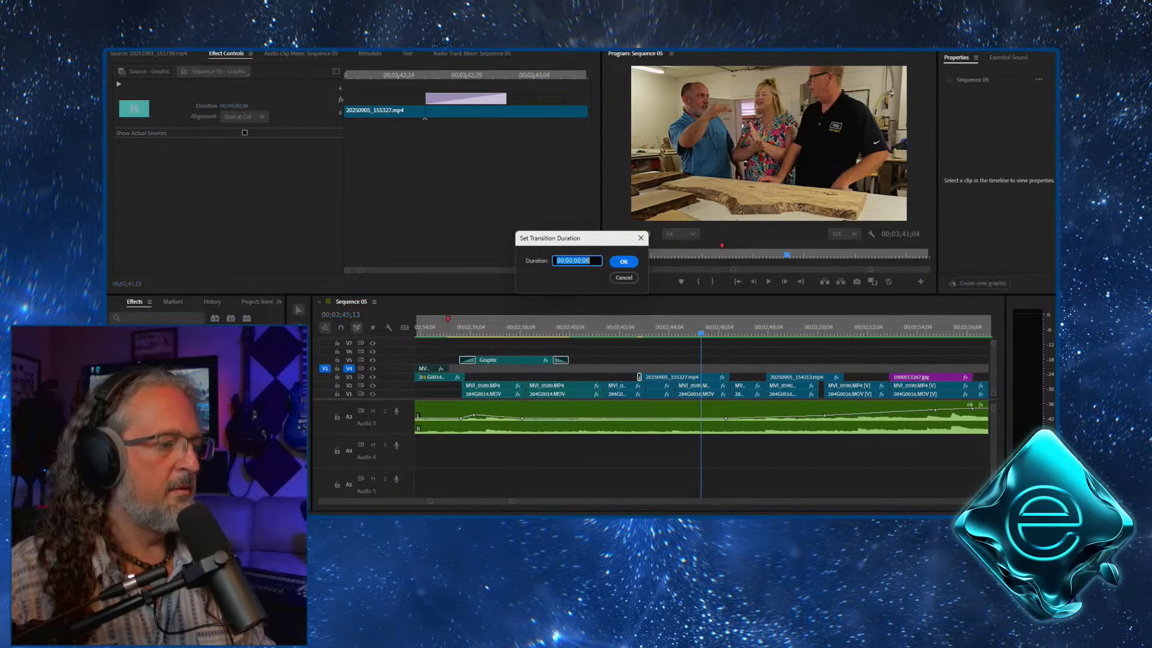
type("20")
key("Return")
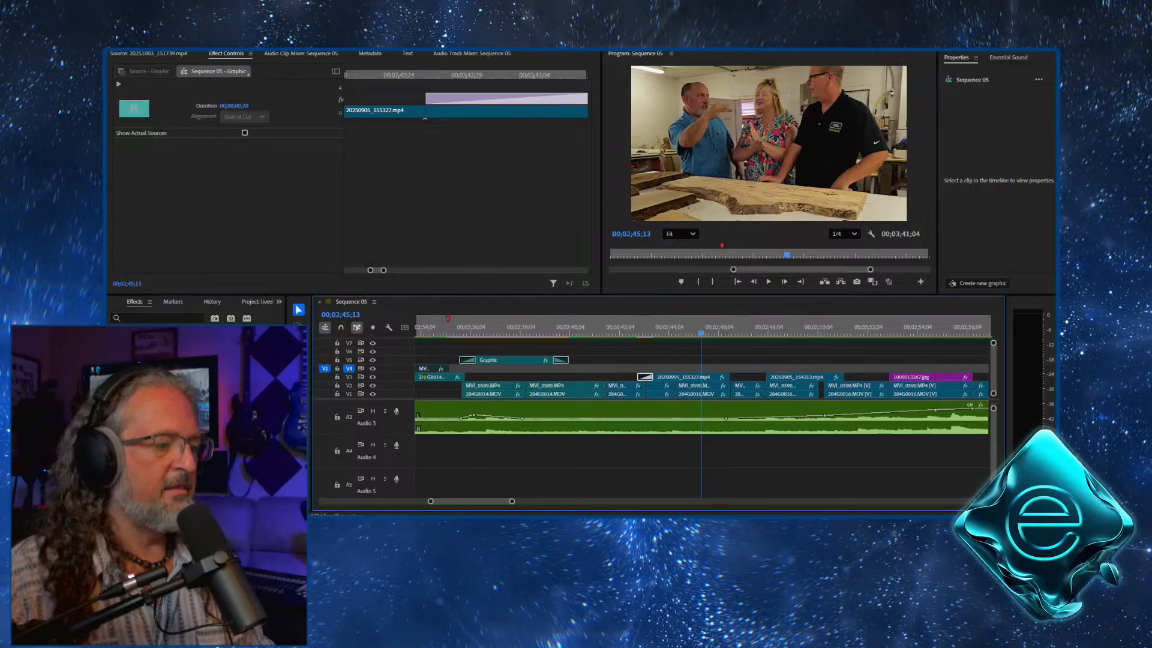
Shift the 20250905_155327.mp4 clip slightly earlier, starting at about 00;02;42;18, and play back from 00;02;42;03 through the workshop footage
left_click_drag(670, 377, 656, 377)
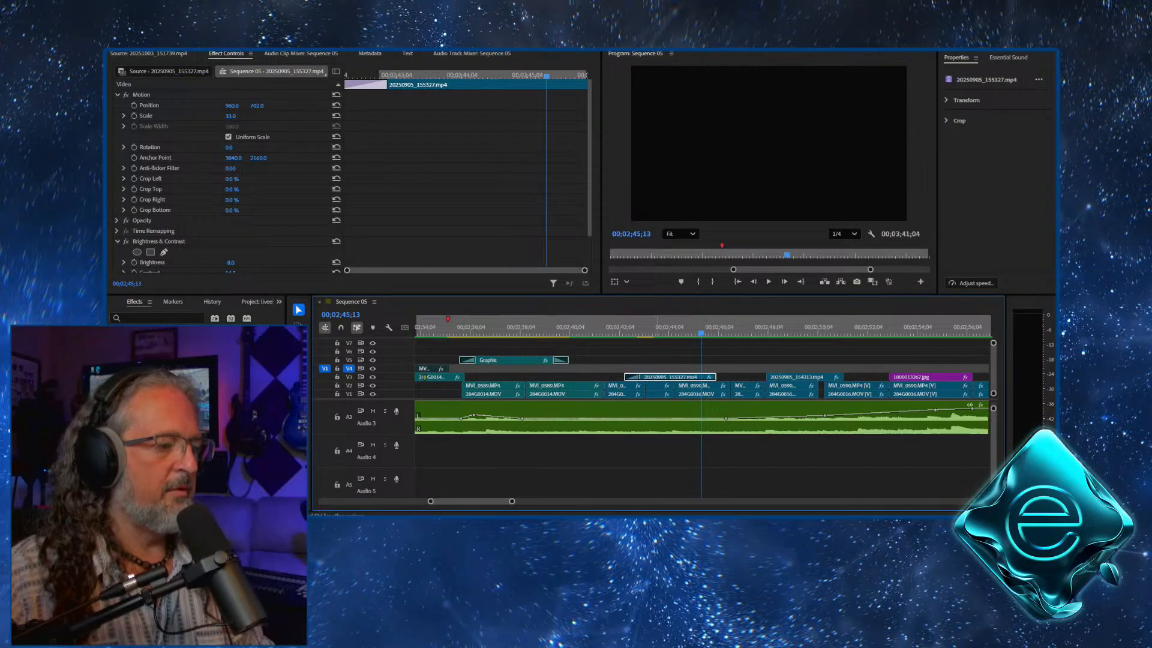
left_click_drag(715, 377, 722, 377)
left_click_drag(633, 377, 630, 377)
left_click(618, 327)
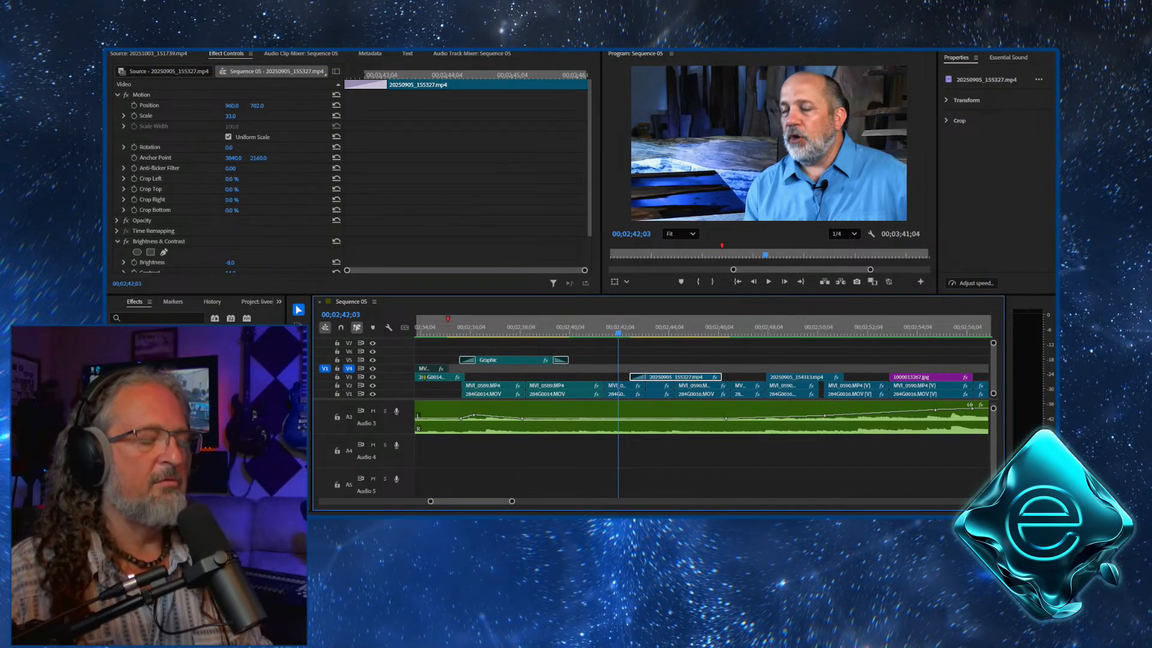
left_click(769, 281)
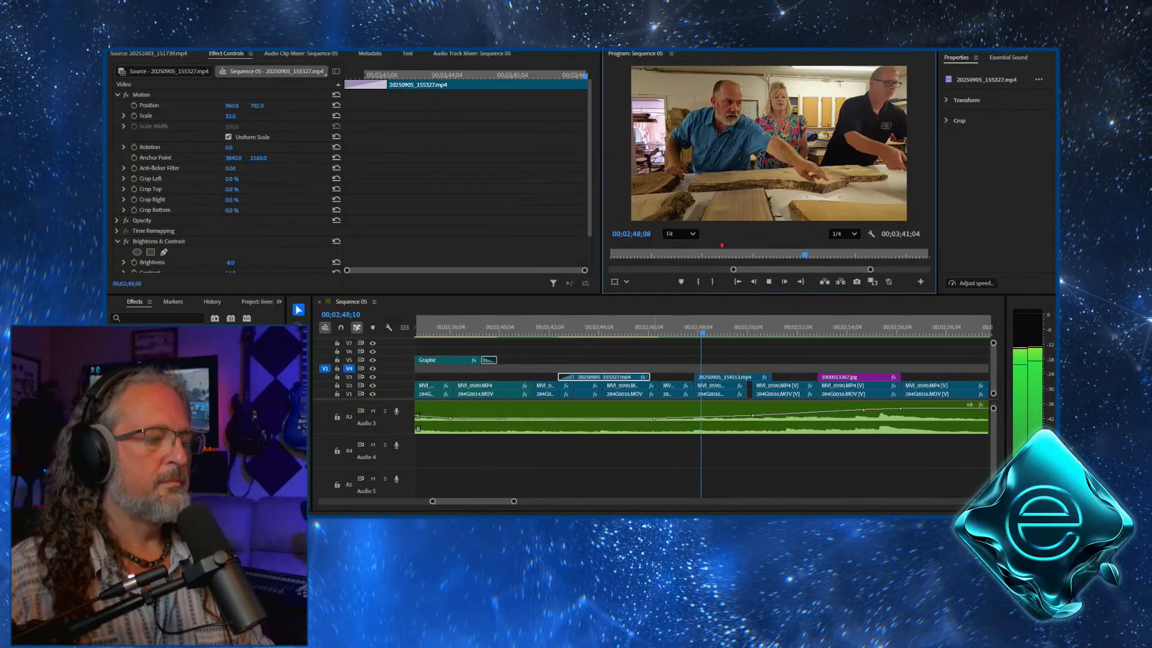
key("space")
Add a sequence marker over the first workshop clip at 00;02;45;13
left_click_drag(700, 332, 727, 332)
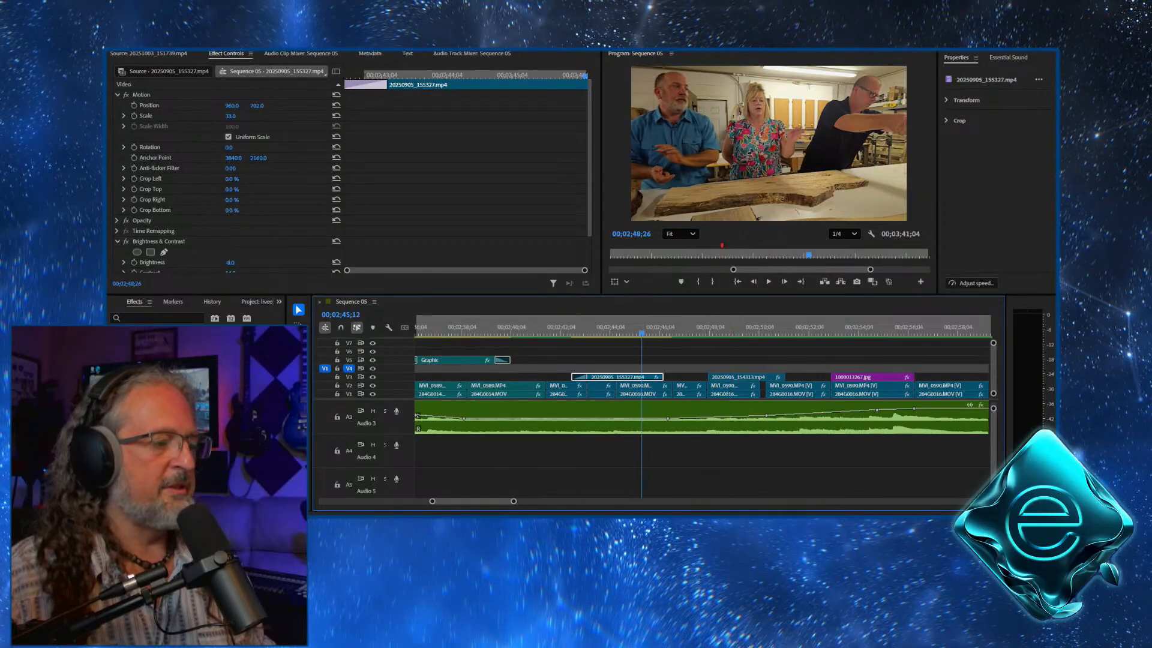
right_click(644, 331)
left_click(679, 208)
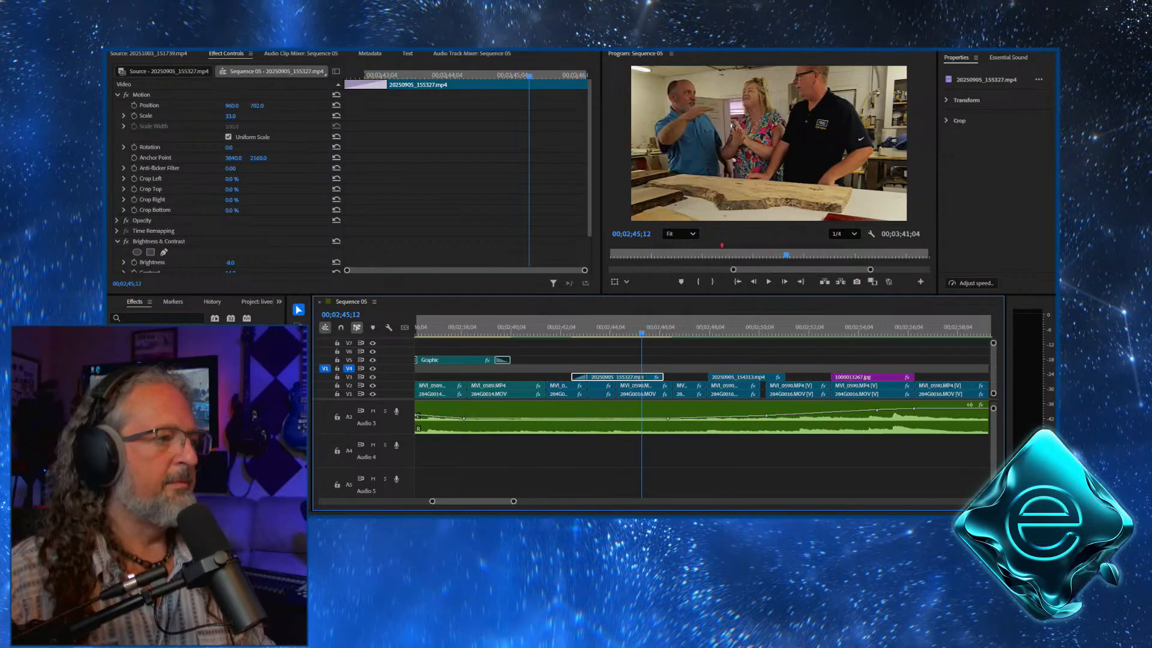
left_click(665, 351)
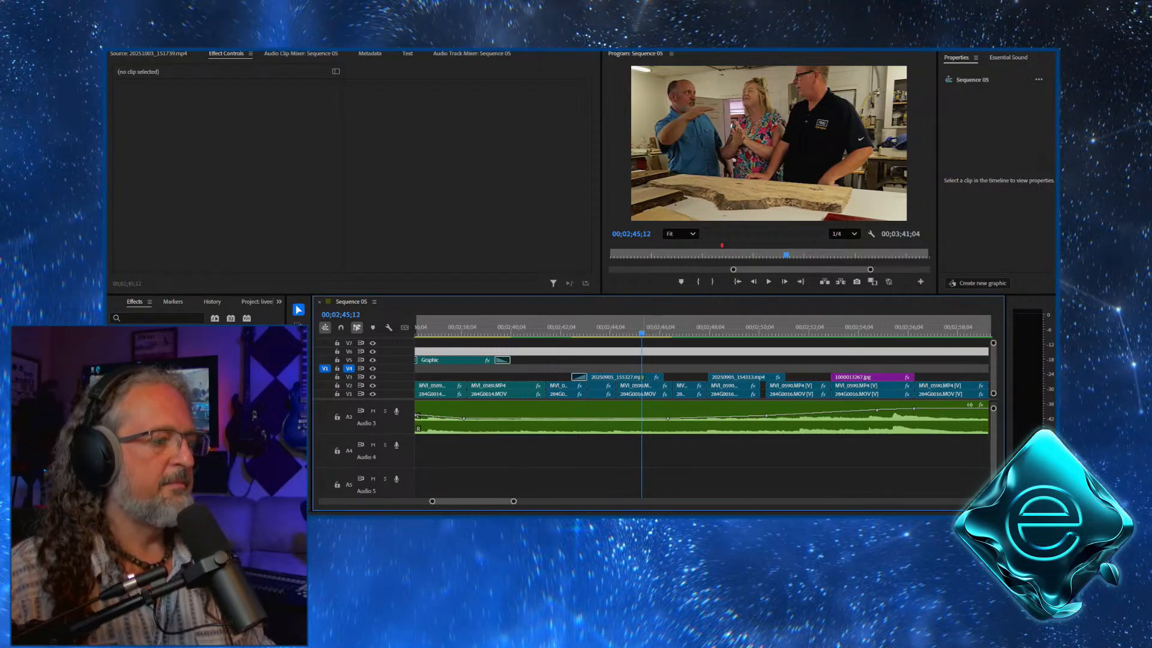
right_click(645, 329)
left_click(678, 201)
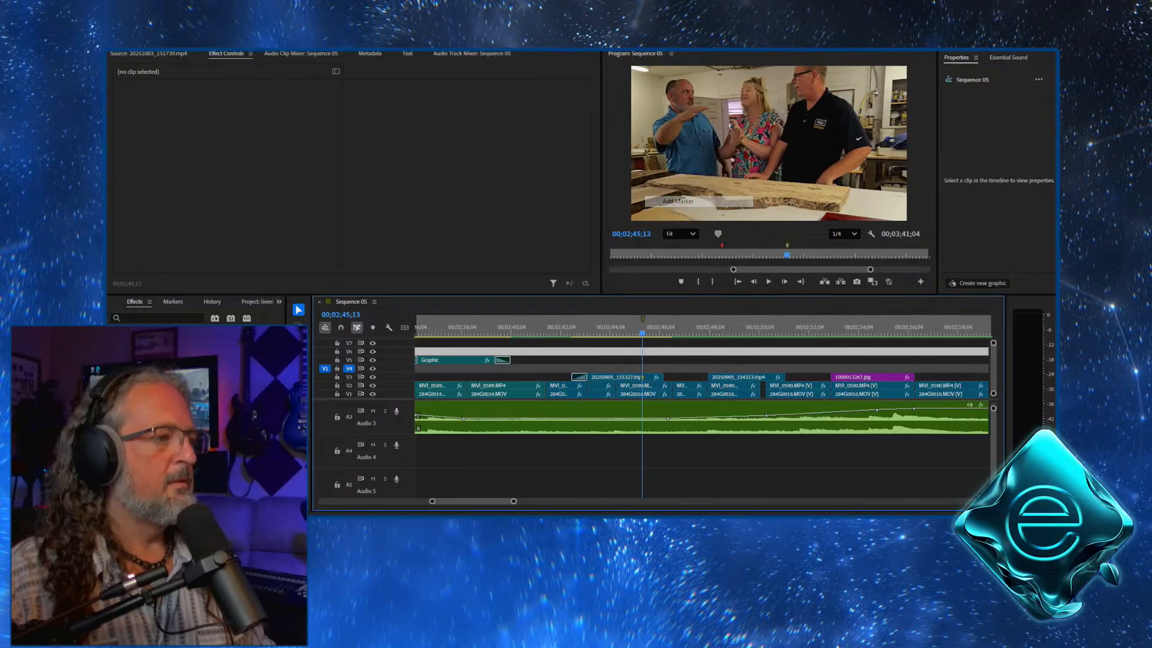
Add a sequence marker over the second workshop clip at 00;02;48;29 and color it red
left_click(730, 328)
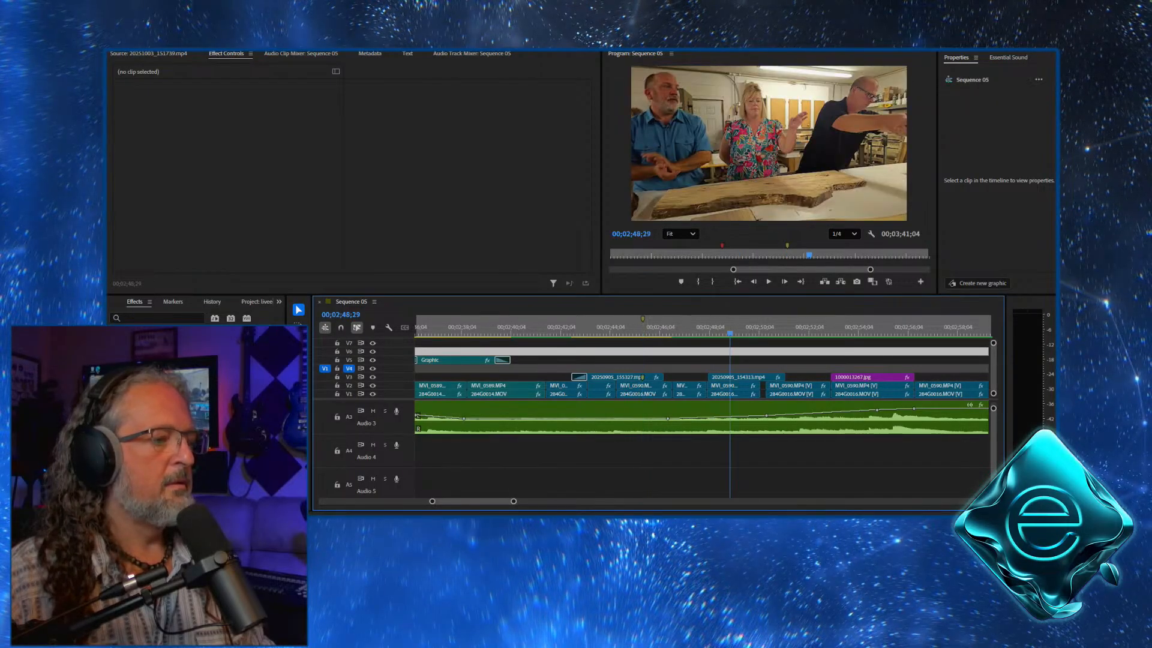
right_click(729, 328)
left_click(766, 199)
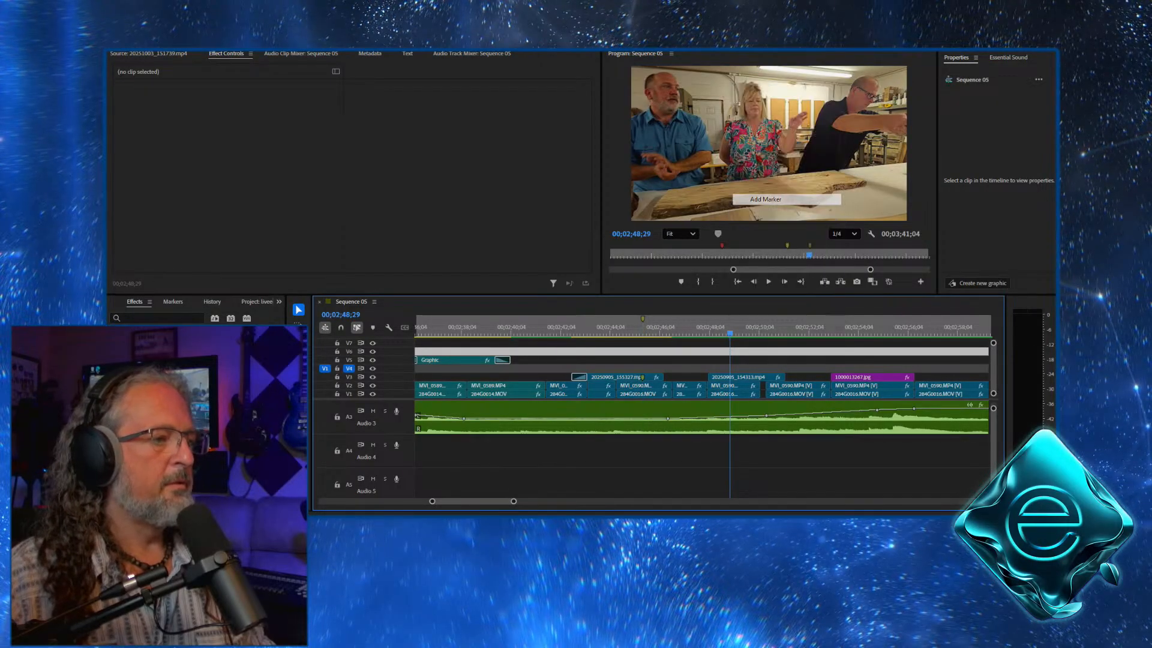
double_click(730, 318)
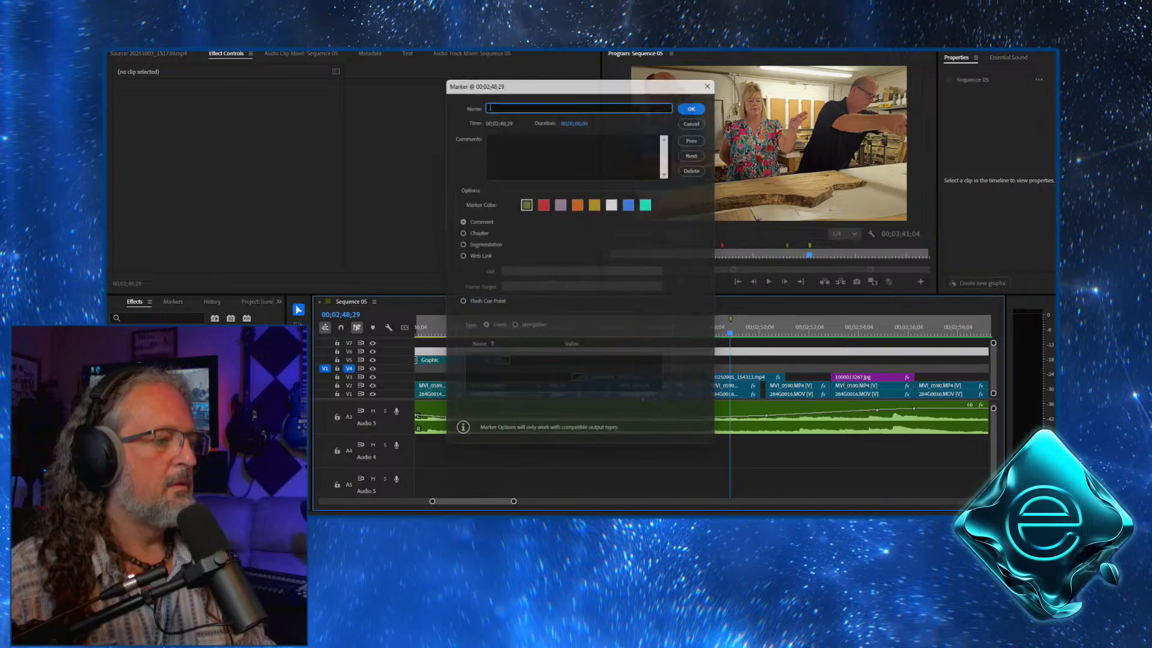
key("Return")
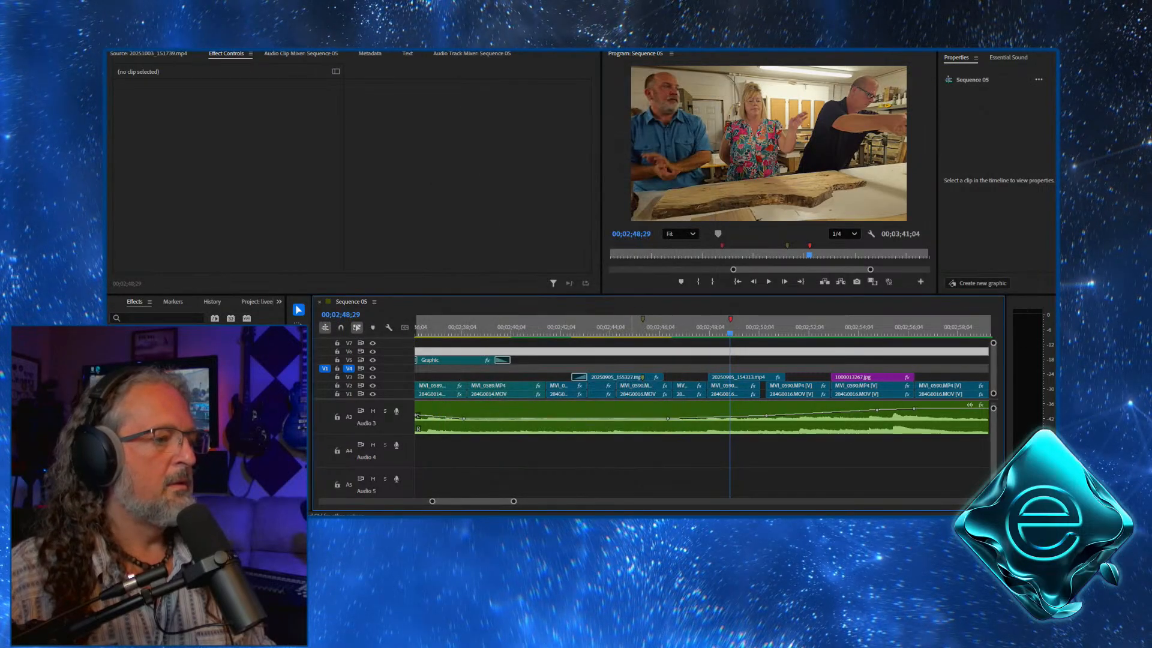
Color the sequence marker at 00;02;45;13 red
key("m")
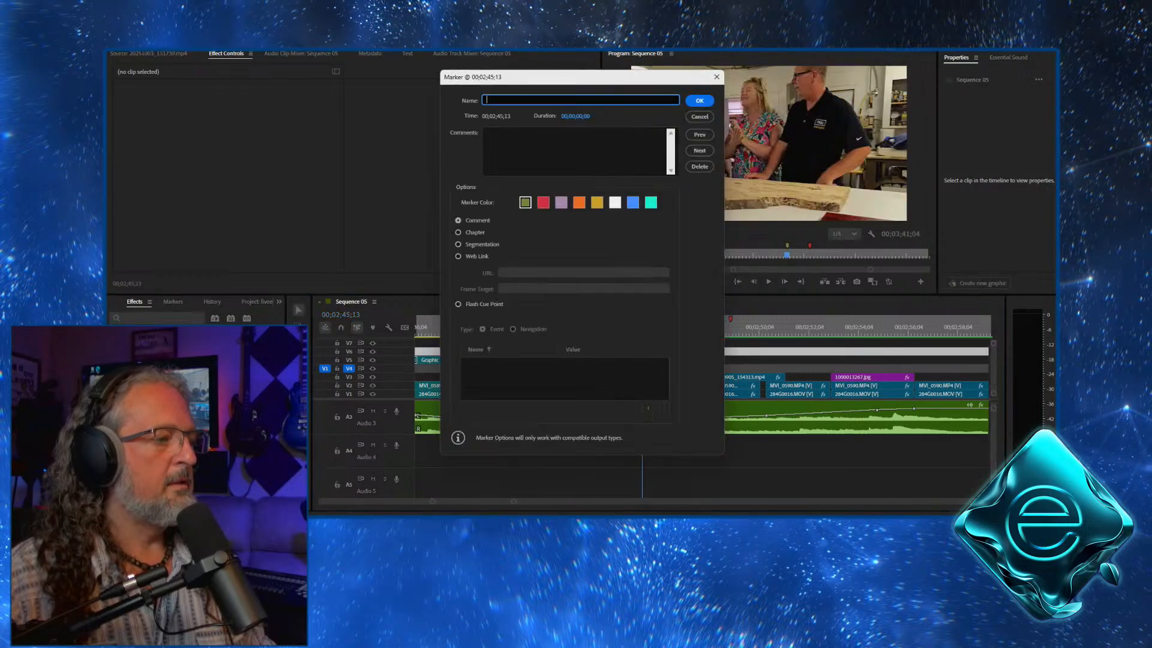
left_click(543, 202)
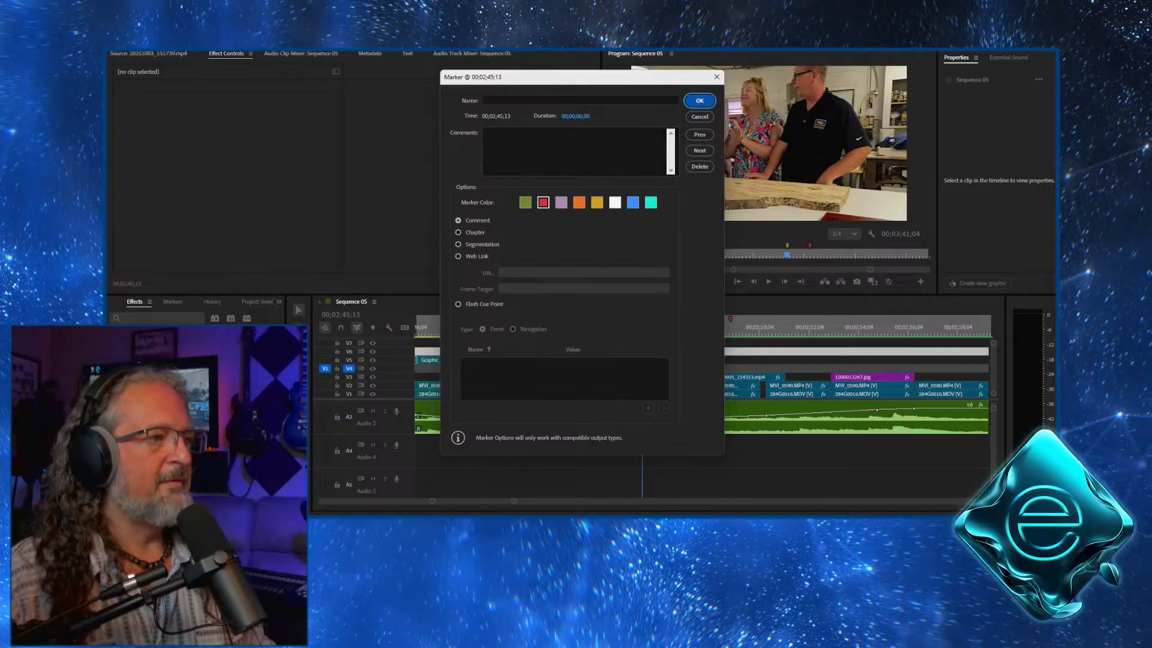
key("Return")
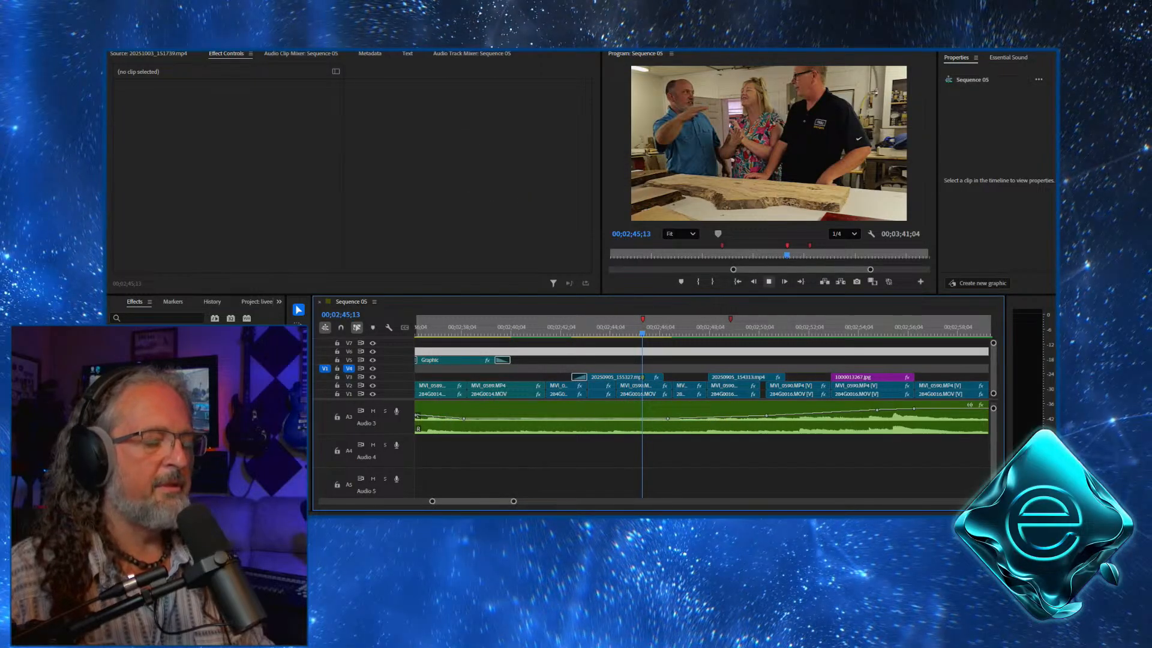
Play back the cut after the second workshop clip and add a volume fade-in to the MVI_0590.MP4 audio starting at about 00;02;50;12
key("space")
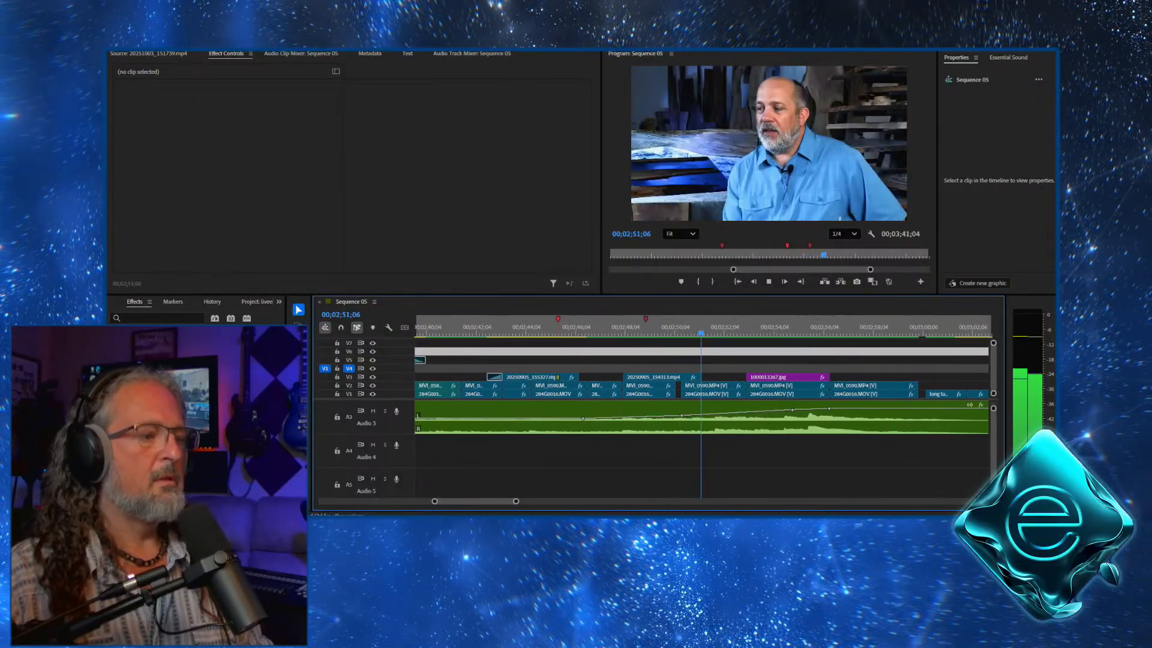
left_click_drag(701, 333, 609, 333)
scroll(702, 450, "up", 3)
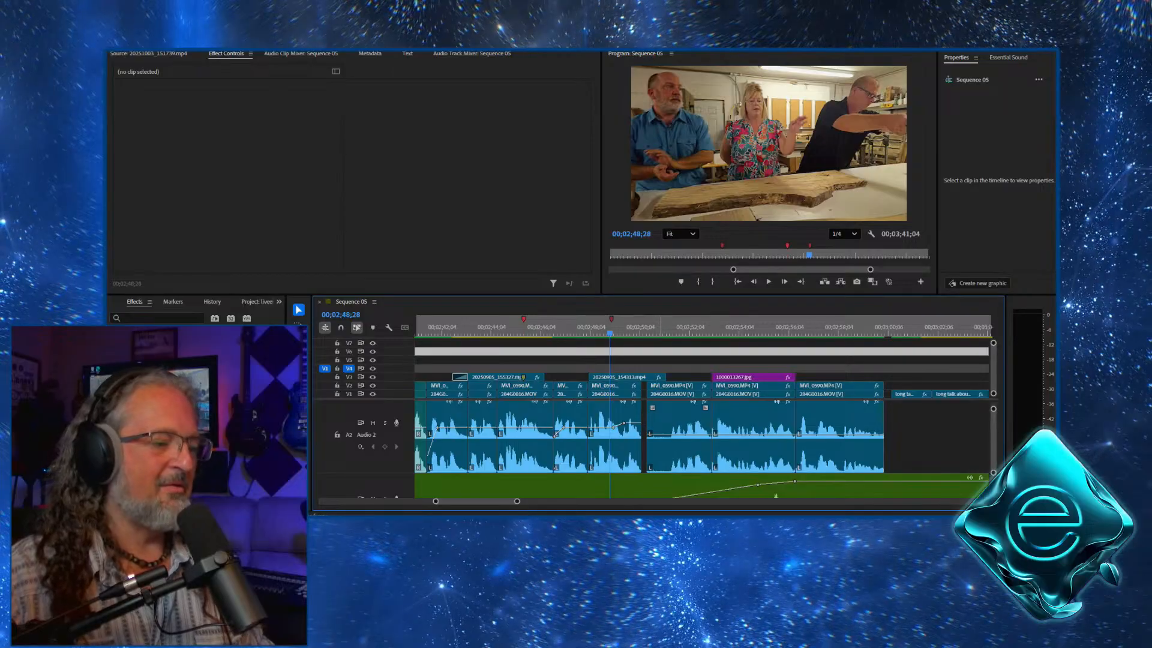
key("space")
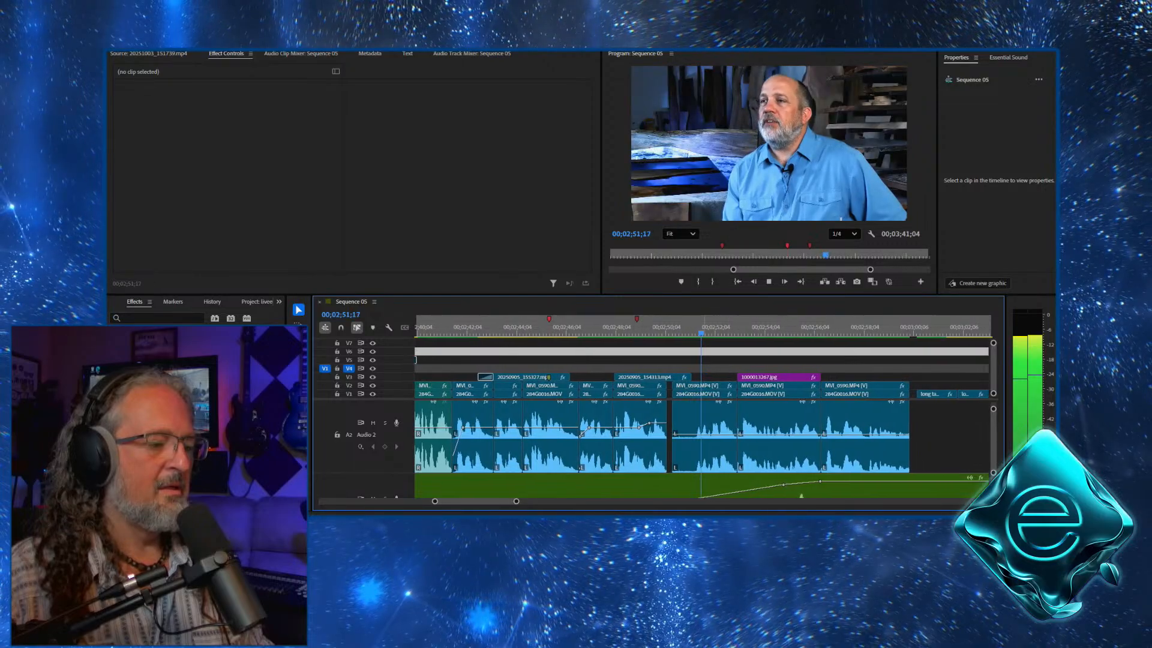
key("space")
left_click(673, 433)
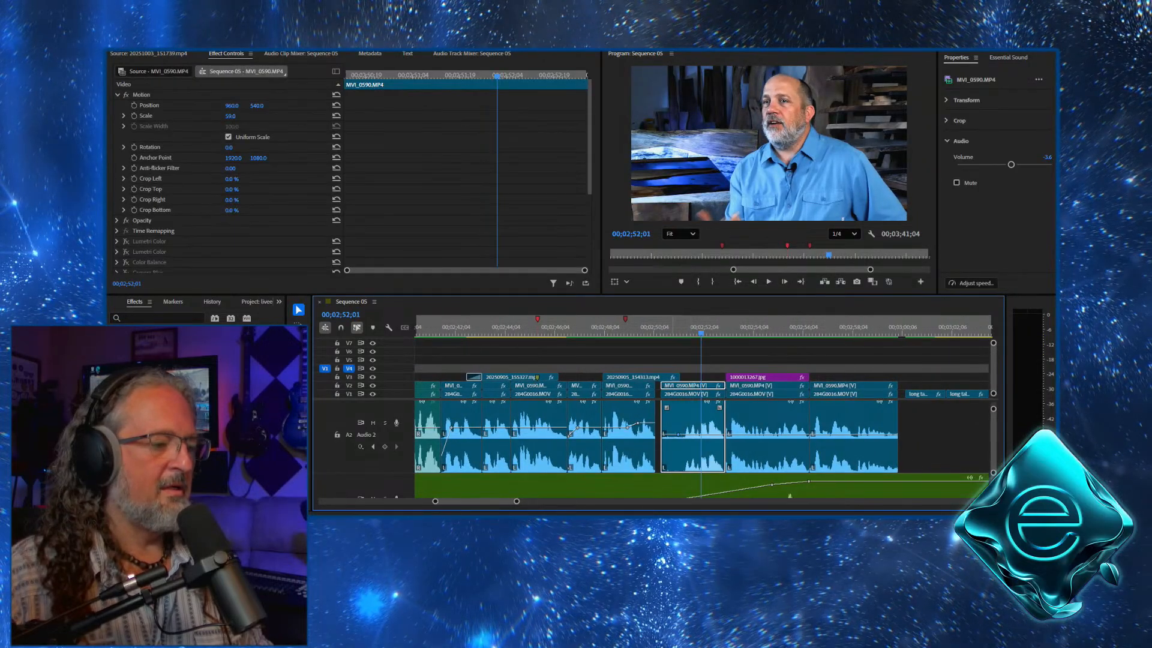
left_click_drag(668, 433, 662, 469)
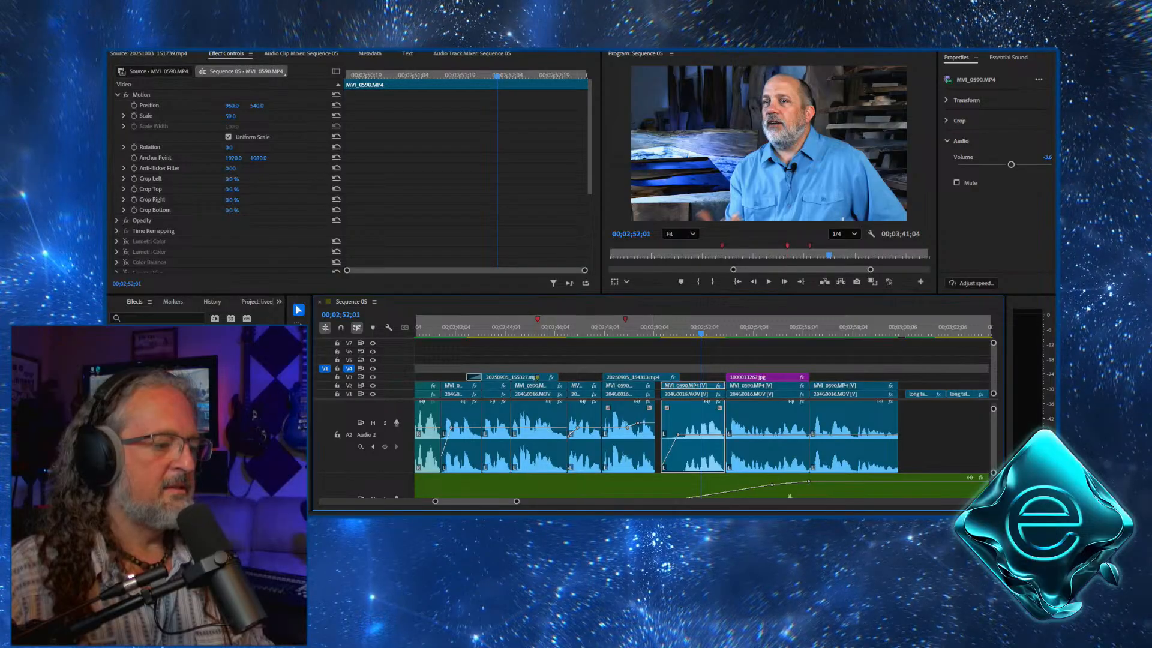
Add a short volume fade-out to the preceding MVI_0590.MP4 audio clip, ending at about 00;02;50;06
left_click(644, 438)
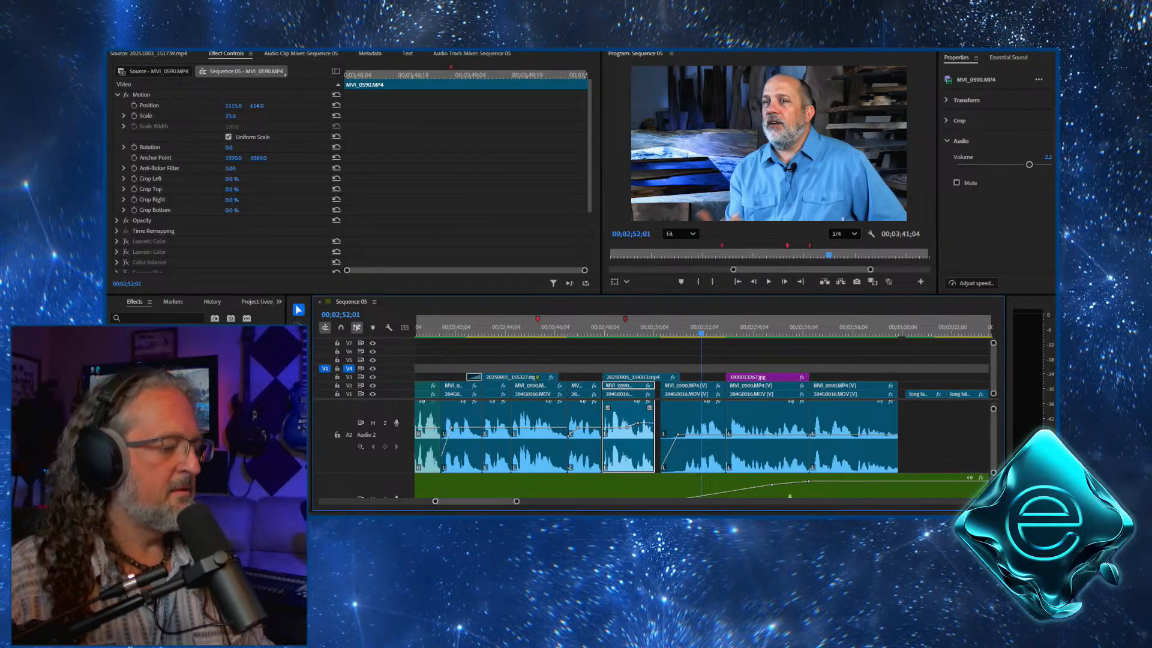
key("=")
key("=")
key("=")
key("=")
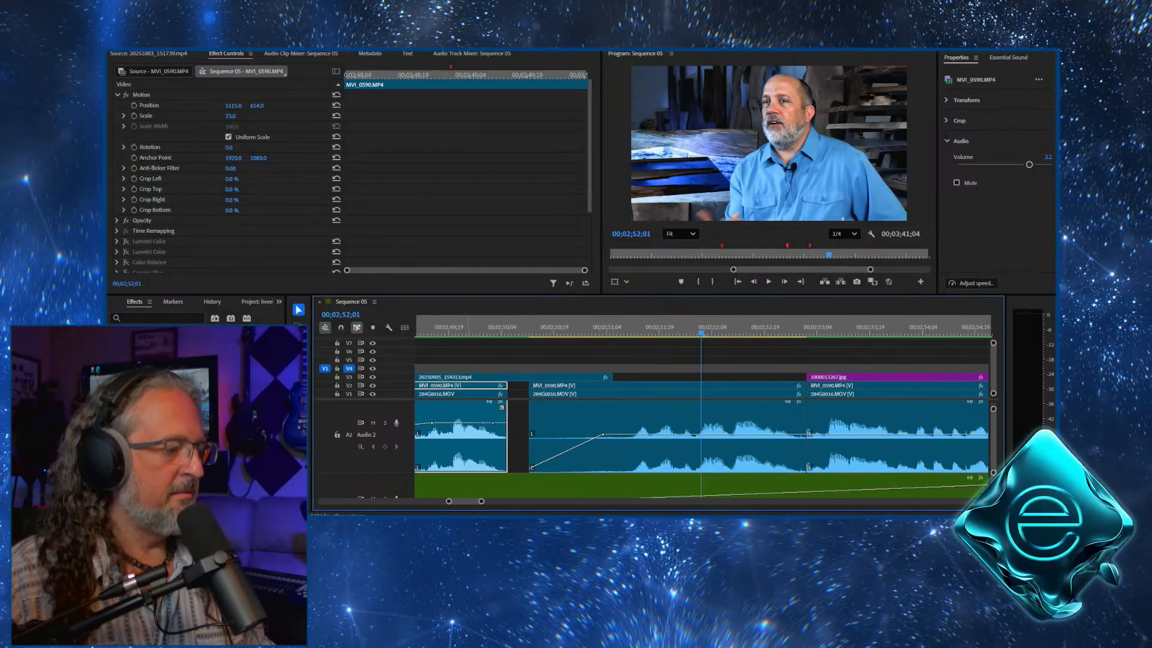
left_click_drag(502, 423, 506, 469)
left_click_drag(484, 327, 427, 327)
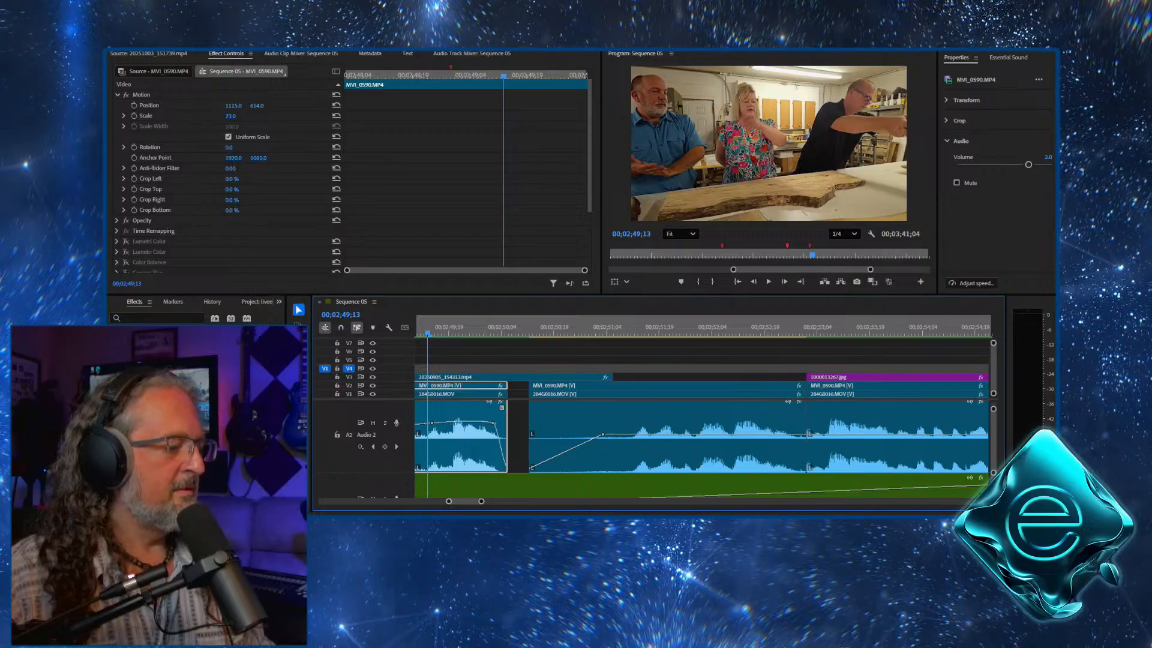
Play back the audio fades from 00;02;49;13 to about 00;02;54;08
key("minus")
key("minus")
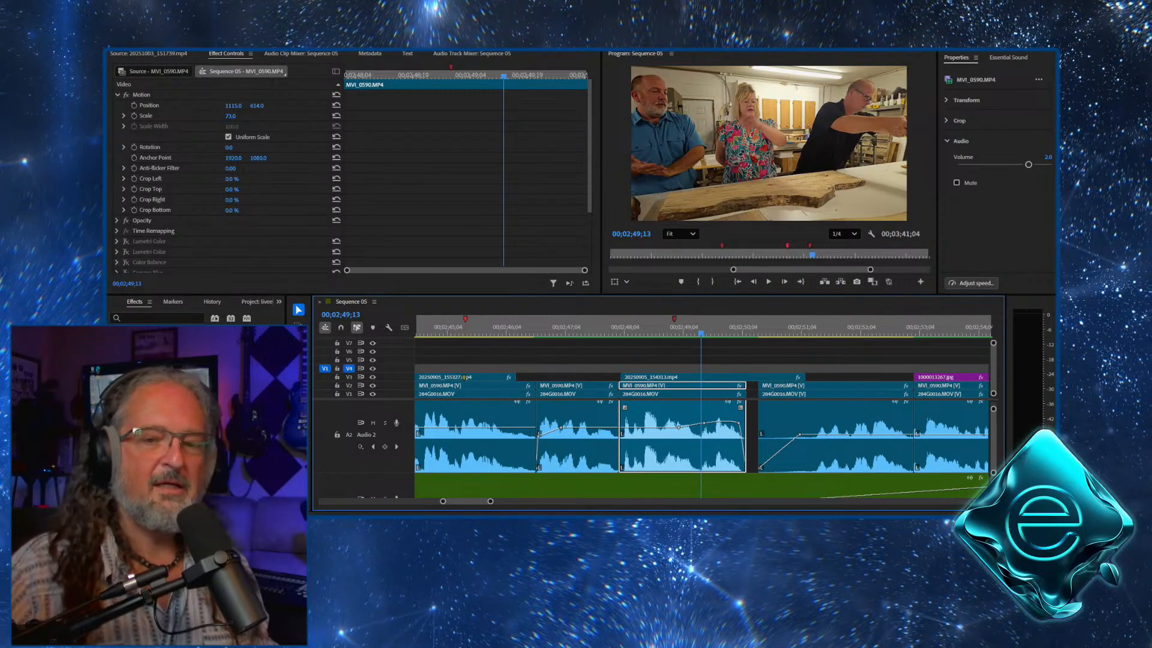
left_click(768, 282)
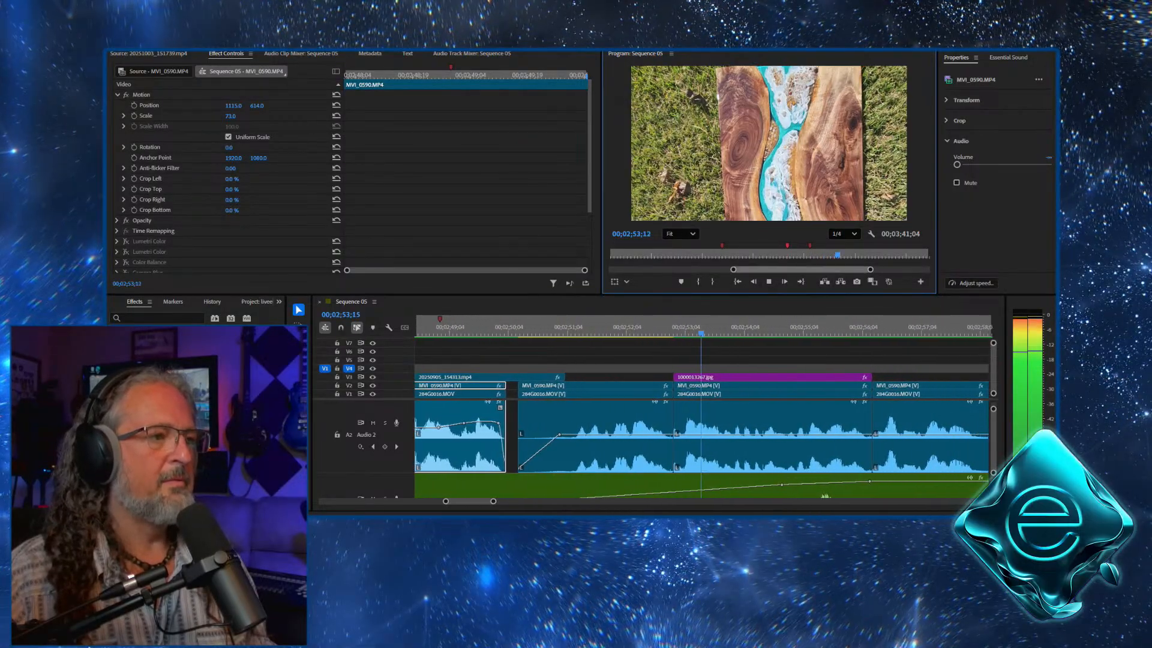
key("space")
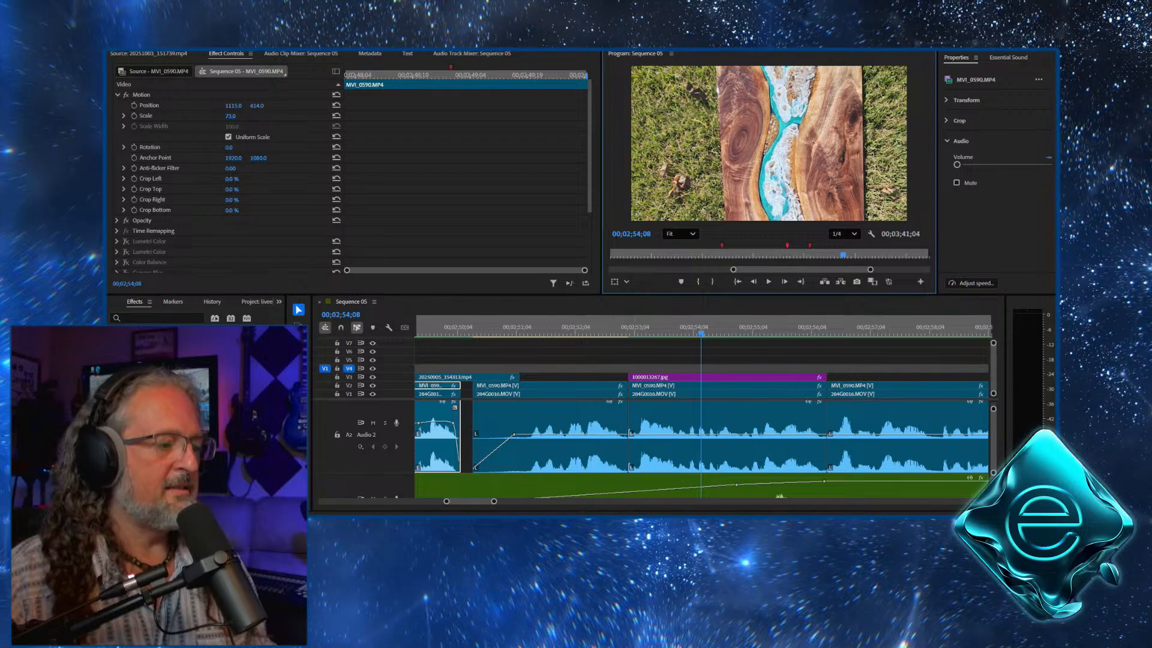
Extend the start of 1000013267.jpg back to about 00;02;52;19, add fade transitions to its ends, and set the opening one to 20 frames
left_click_drag(628, 376, 604, 377)
key("shift+7")
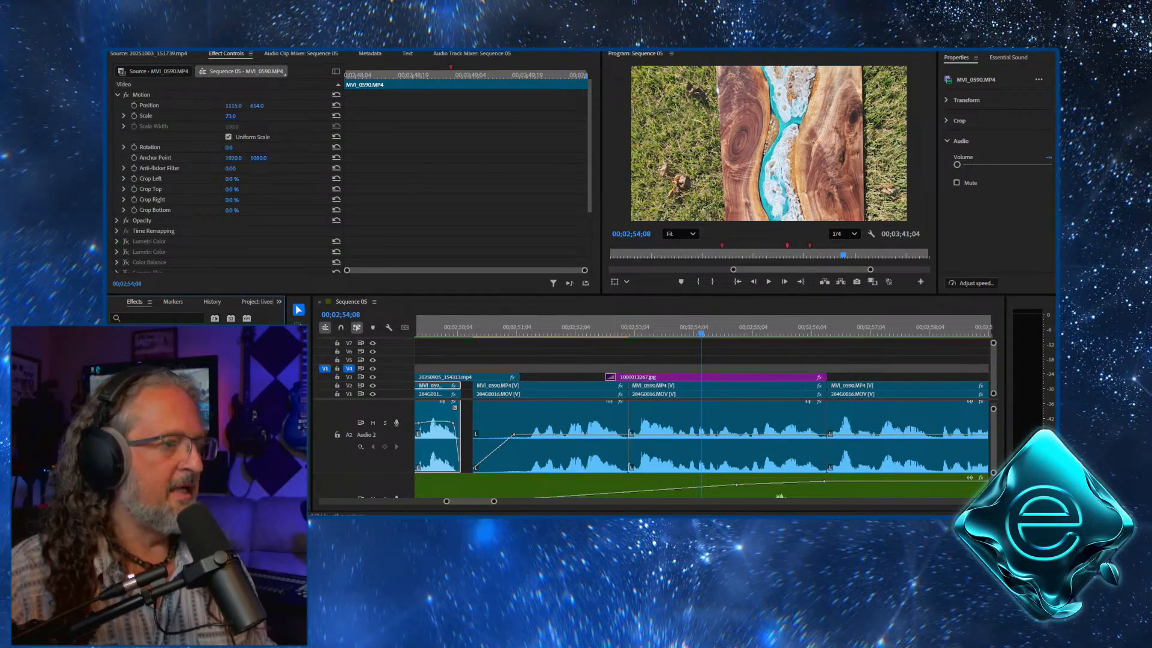
double_click(610, 376)
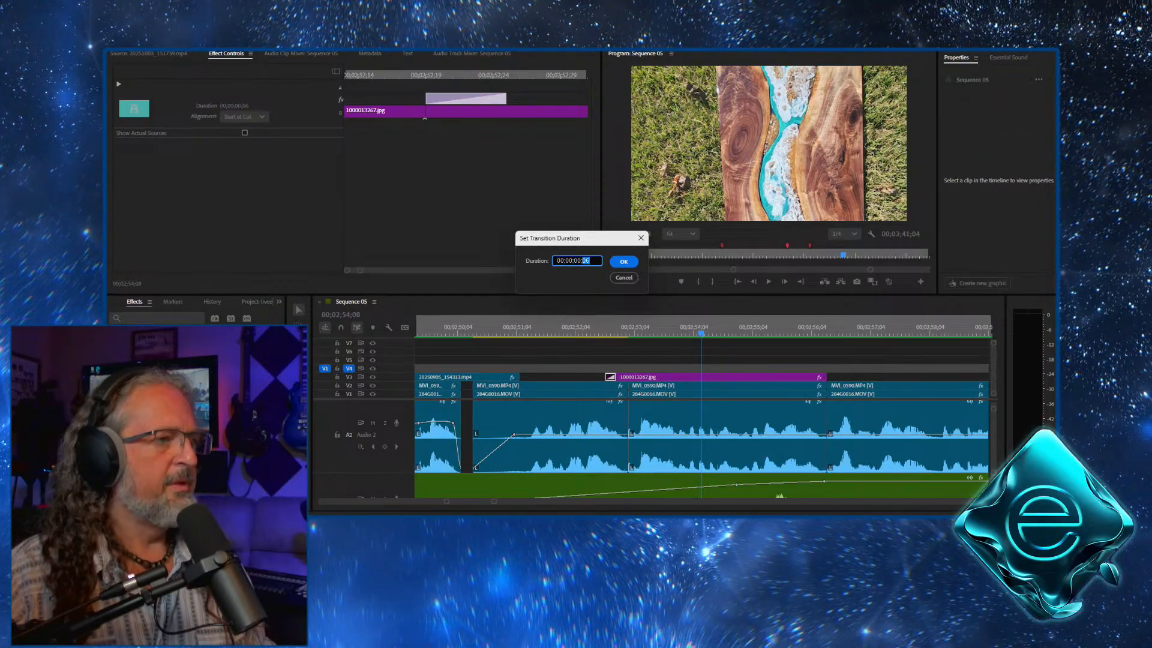
type("20")
key("Return")
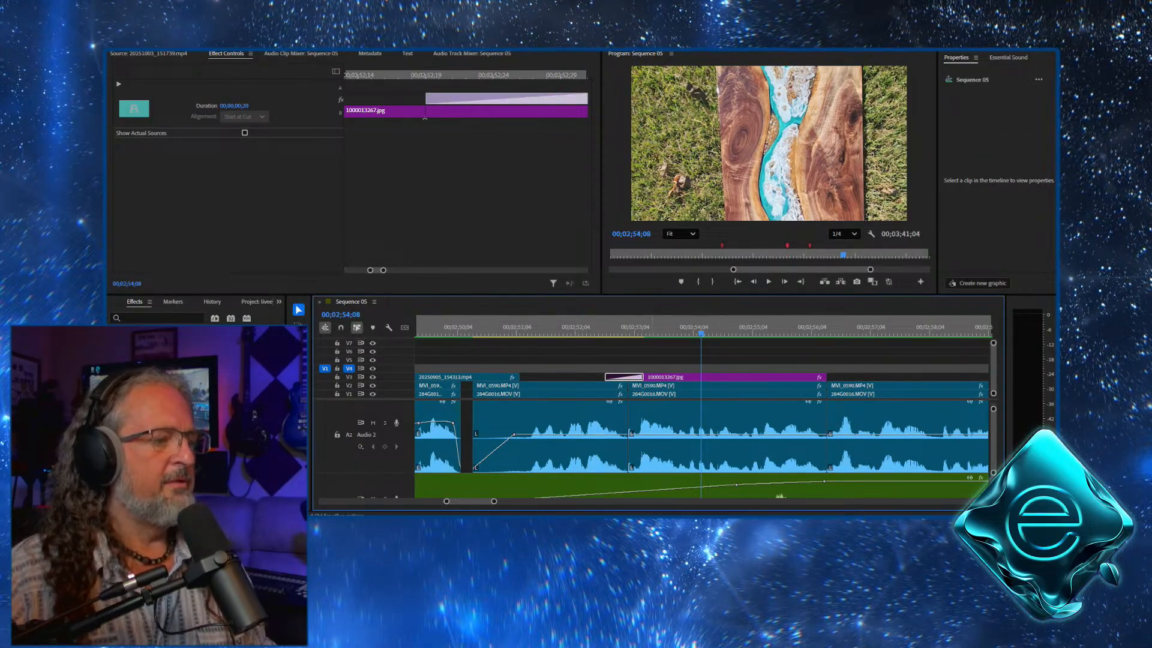
Move the 1000013267.jpg clip slightly earlier and extend its end to about 00;02;56;22
left_click_drag(680, 377, 663, 376)
left_click_drag(809, 376, 847, 376)
Play back the 1000013267.jpg overlay from 00;02;52;08 and replay its ending from 00;02;55;28 to 00;02;57;03
left_click(616, 331)
left_click(582, 331)
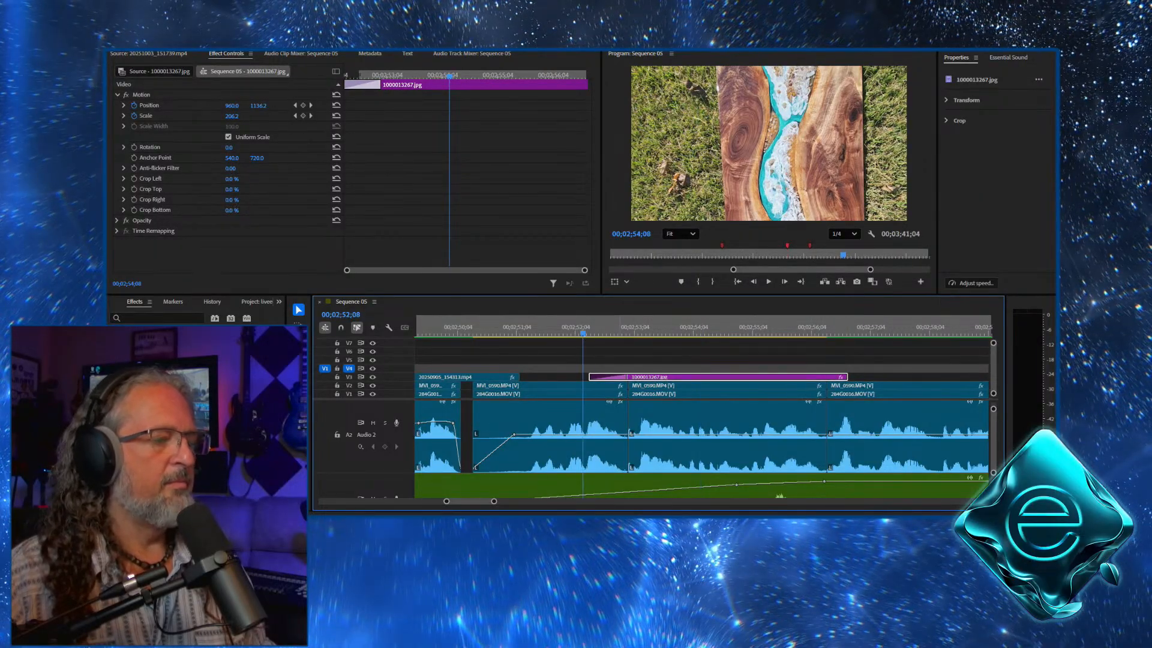
key("space")
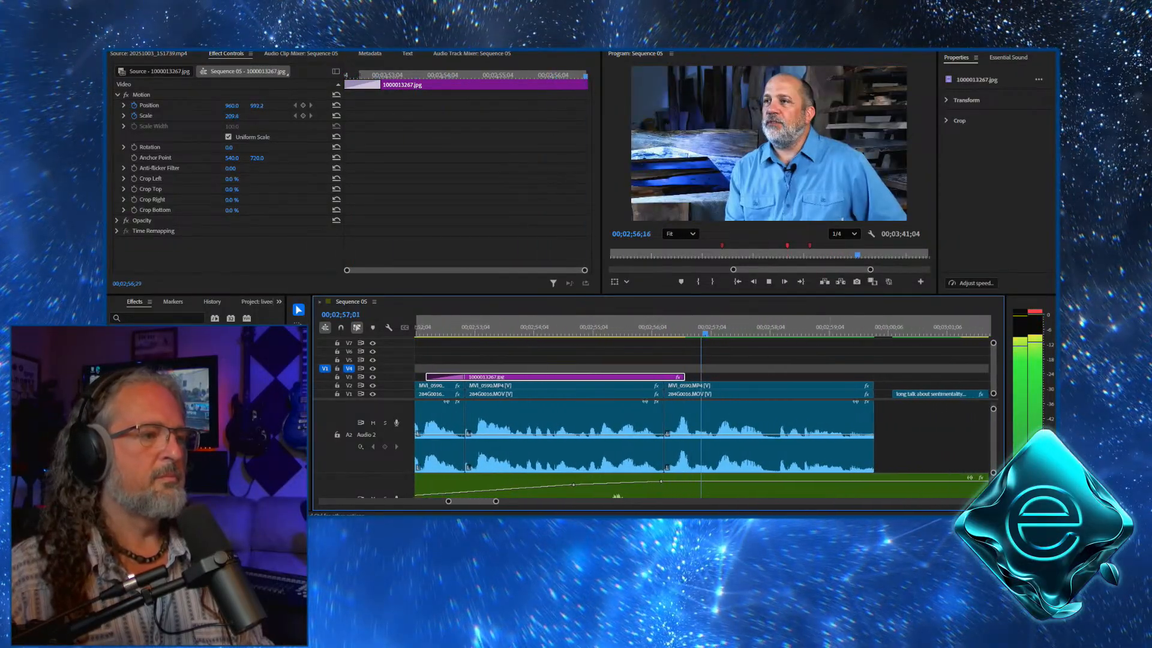
key("space")
left_click(599, 327)
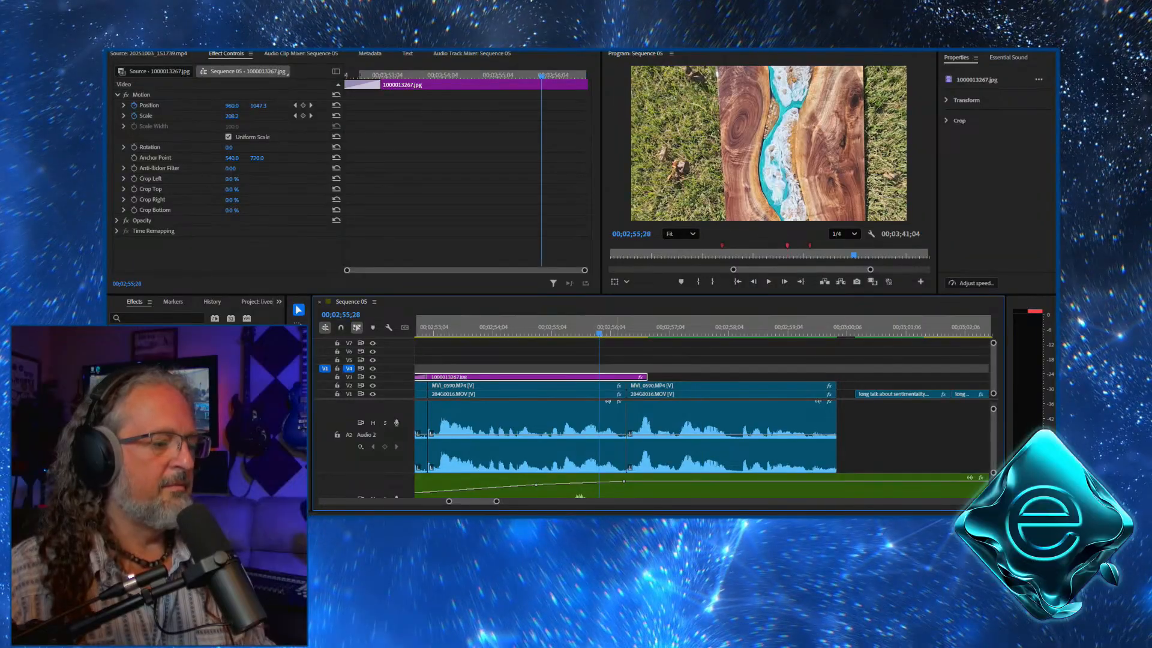
key("space")
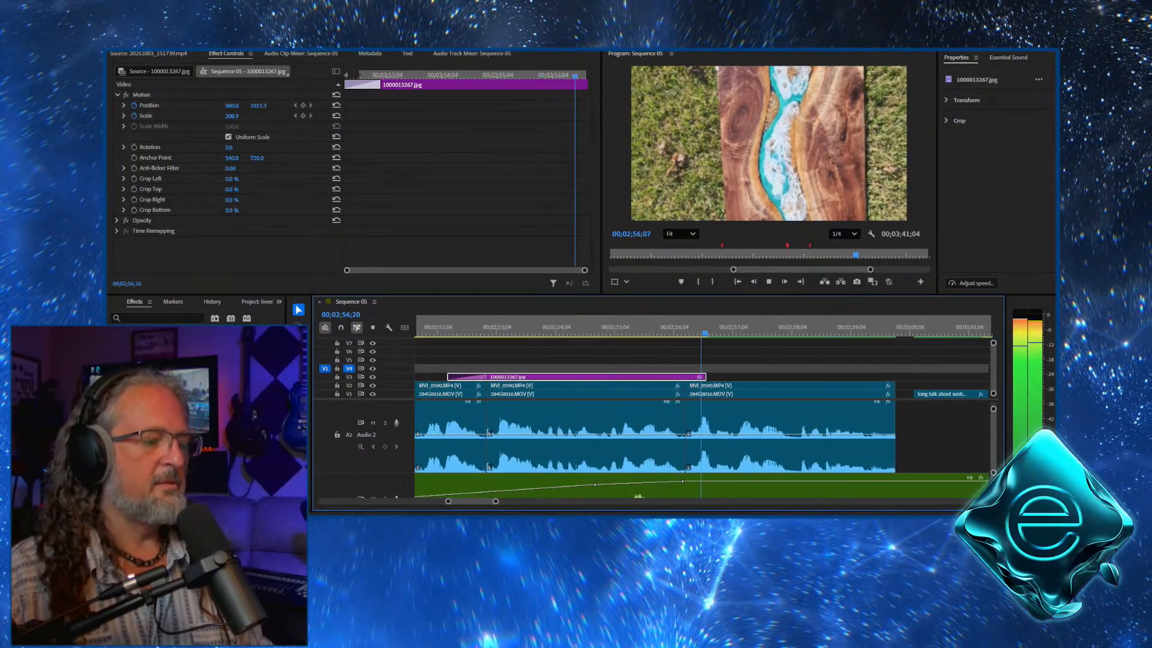
key("space")
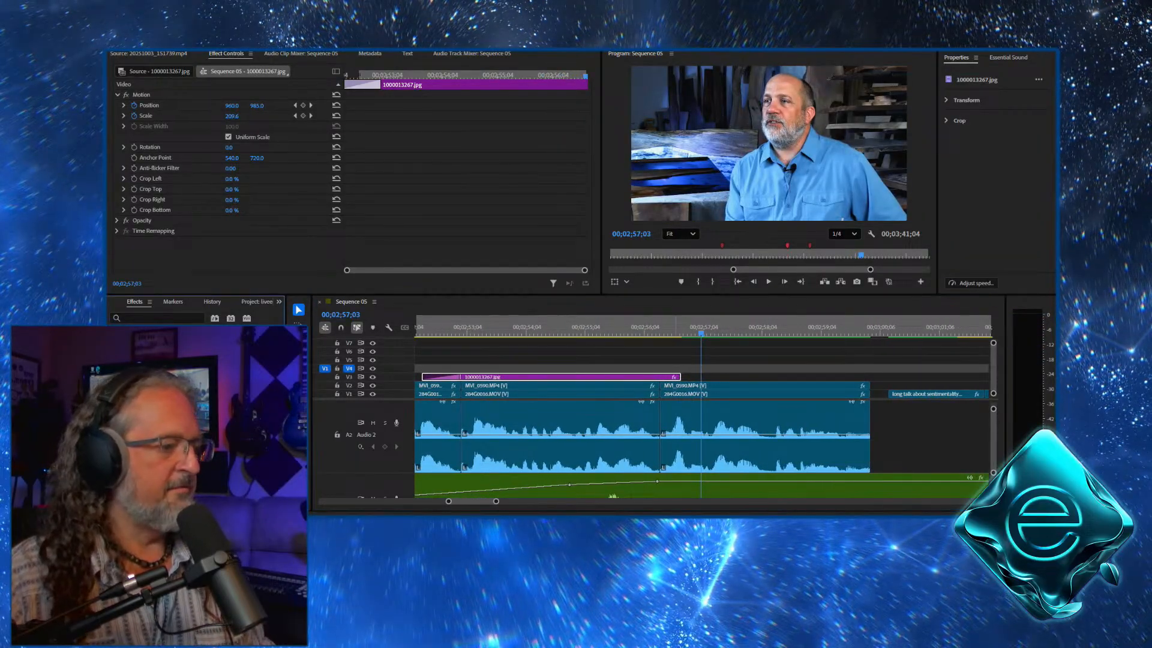
Set the closing transition of 1000013267.jpg to 20 frames and extend the clip's end to about 00;02;57;01
double_click(675, 377)
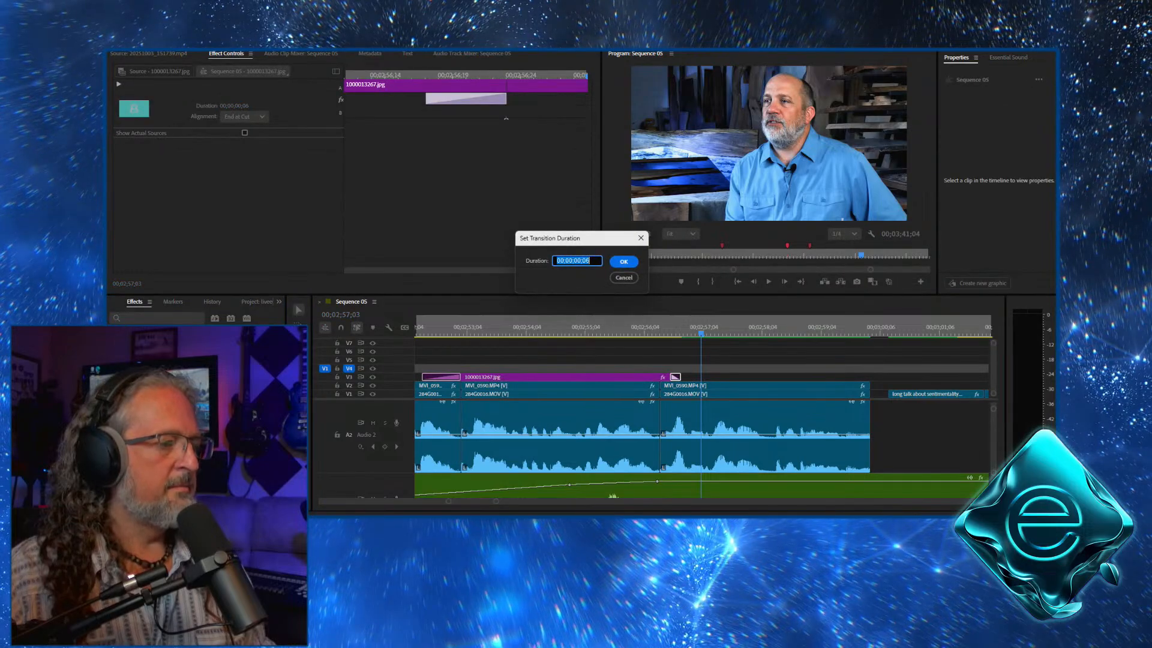
left_click_drag(590, 260, 580, 260)
type("20")
key("Return")
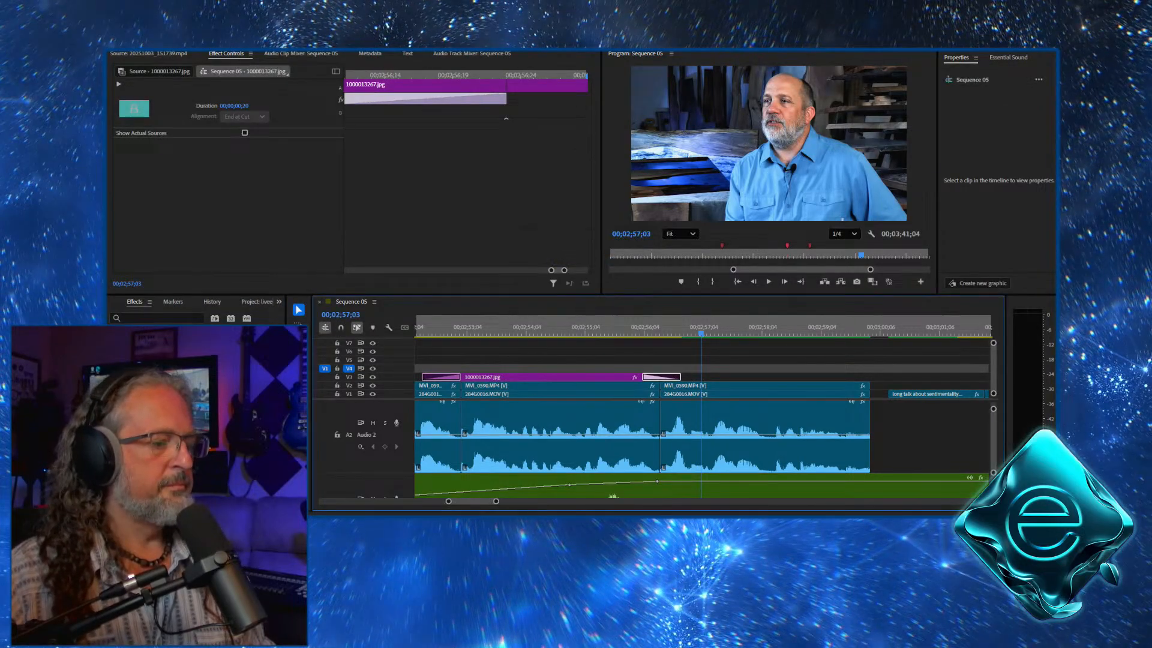
left_click_drag(681, 377, 698, 376)
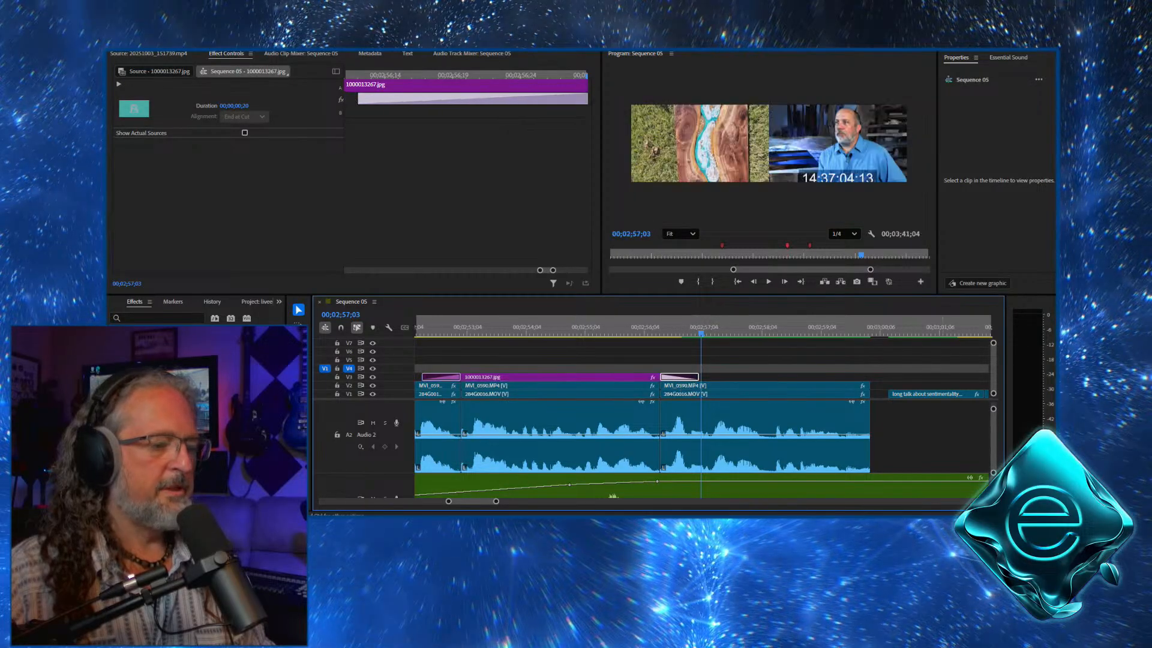
Play back the end of the interview and the start of the outdoor clip, stopping at 00;03;02;13
scroll(700, 447, "down", 3)
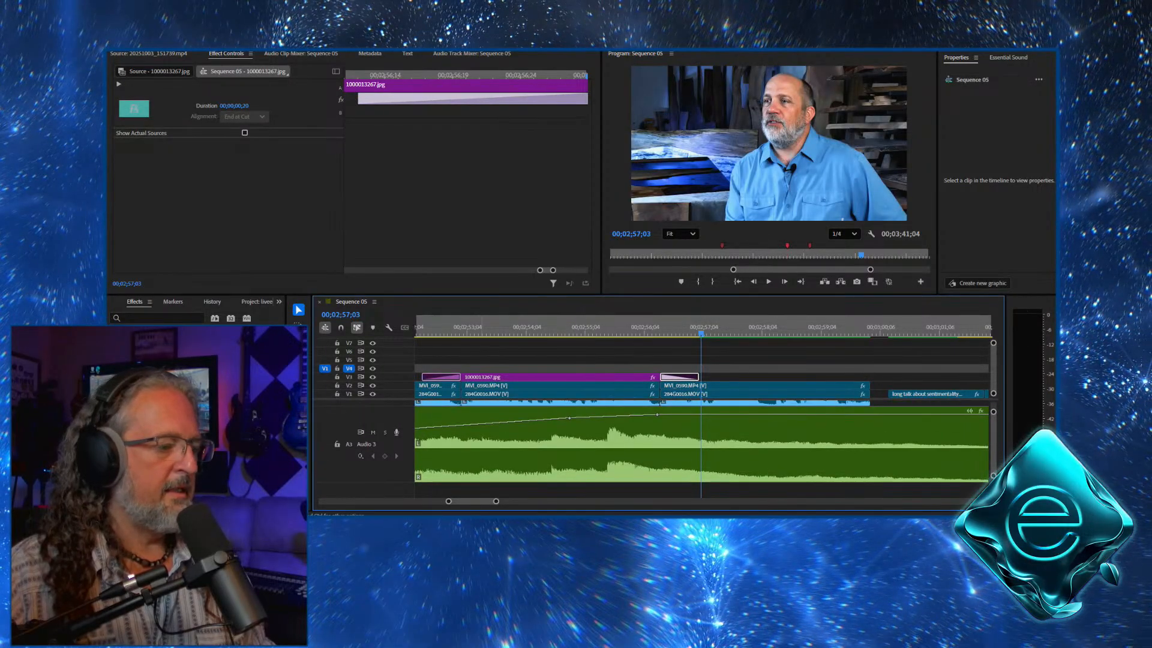
left_click_drag(496, 501, 554, 501)
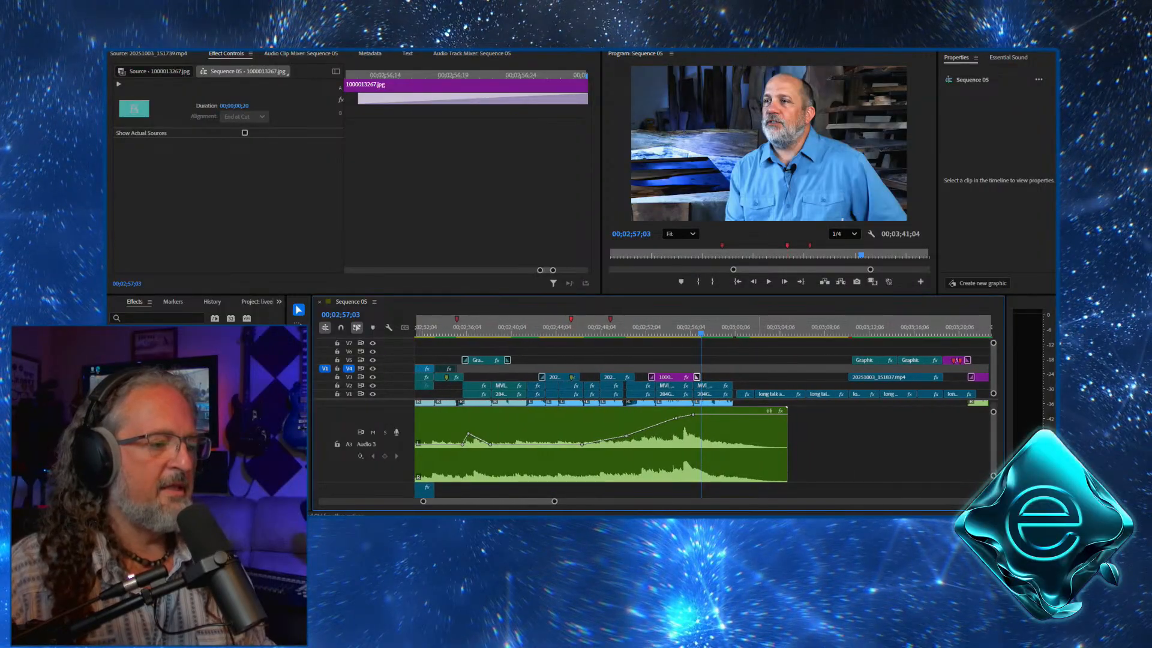
left_click(706, 327)
key("space")
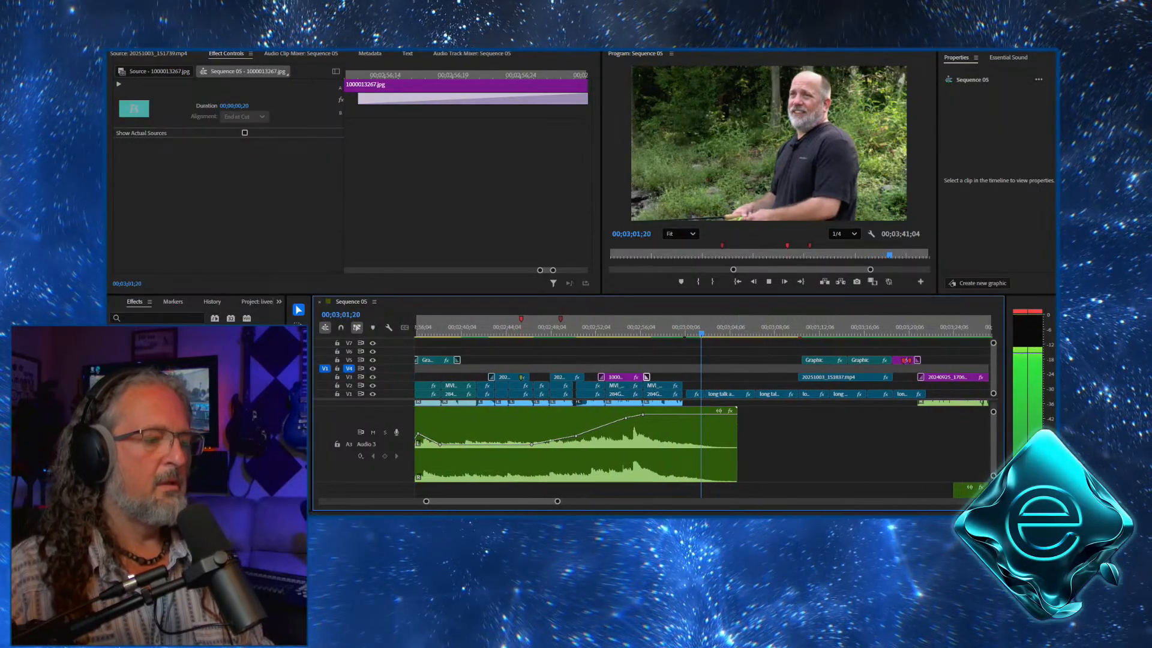
key("space")
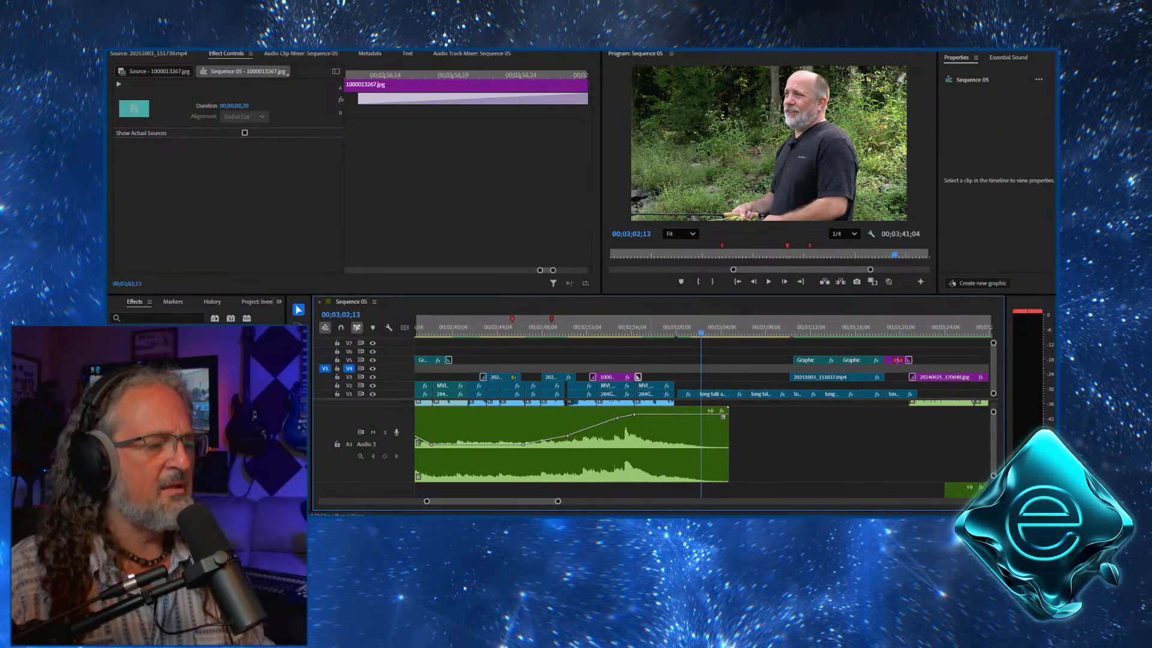
Examine the surrounding timeline and replay the change from the interview to the outdoor clip, from about 00;02;59 to 00;03;02;25
key("minus")
key("minus")
key("minus")
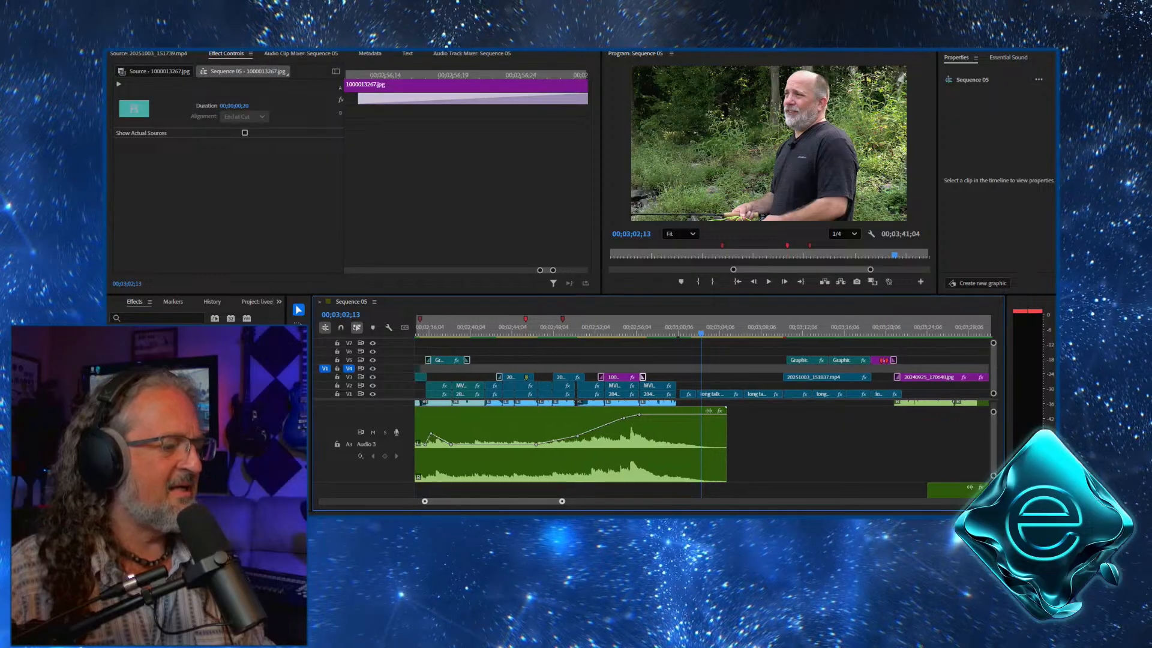
key("minus")
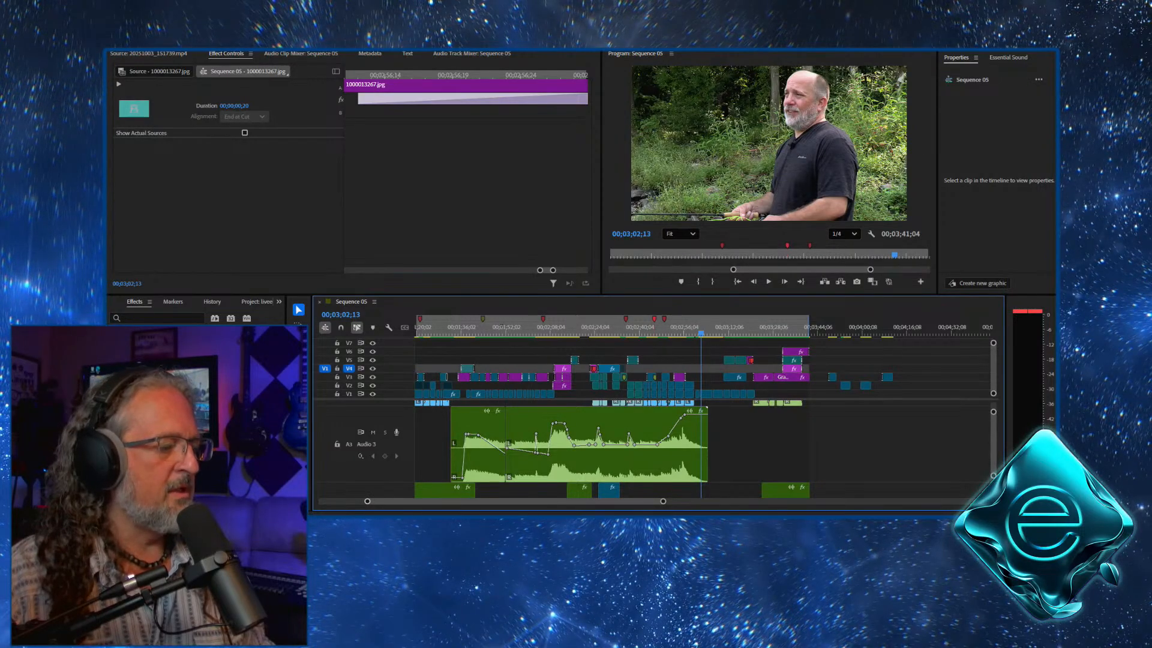
key("equal")
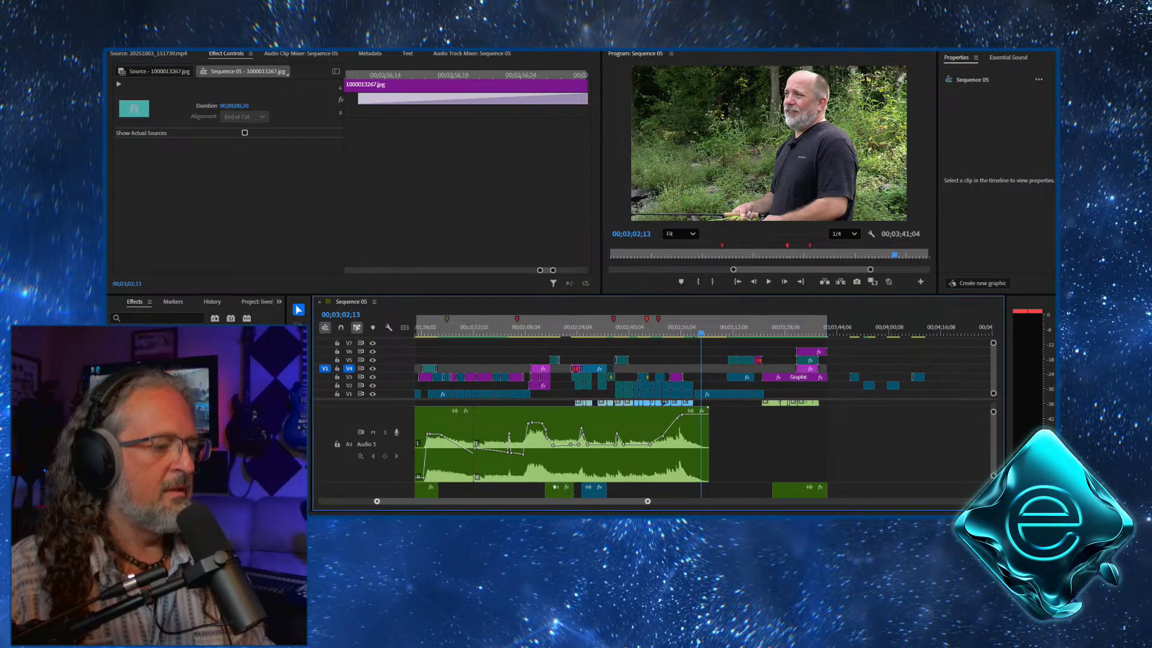
key("equal")
key("equal")
key("equal")
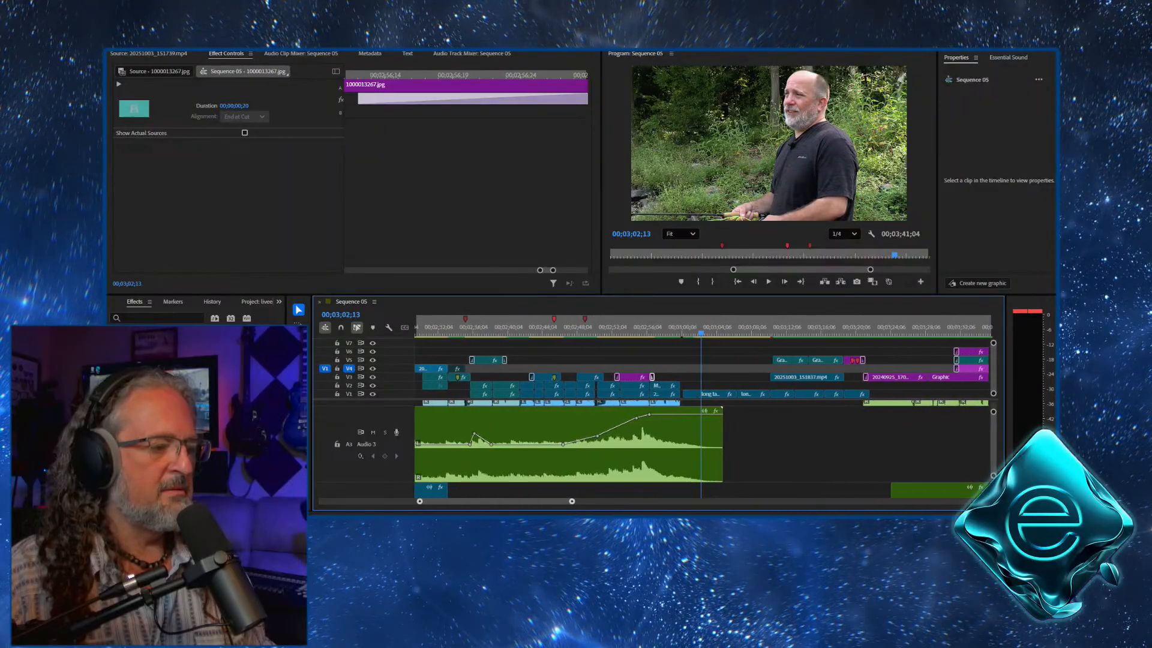
key("equal")
key("equal")
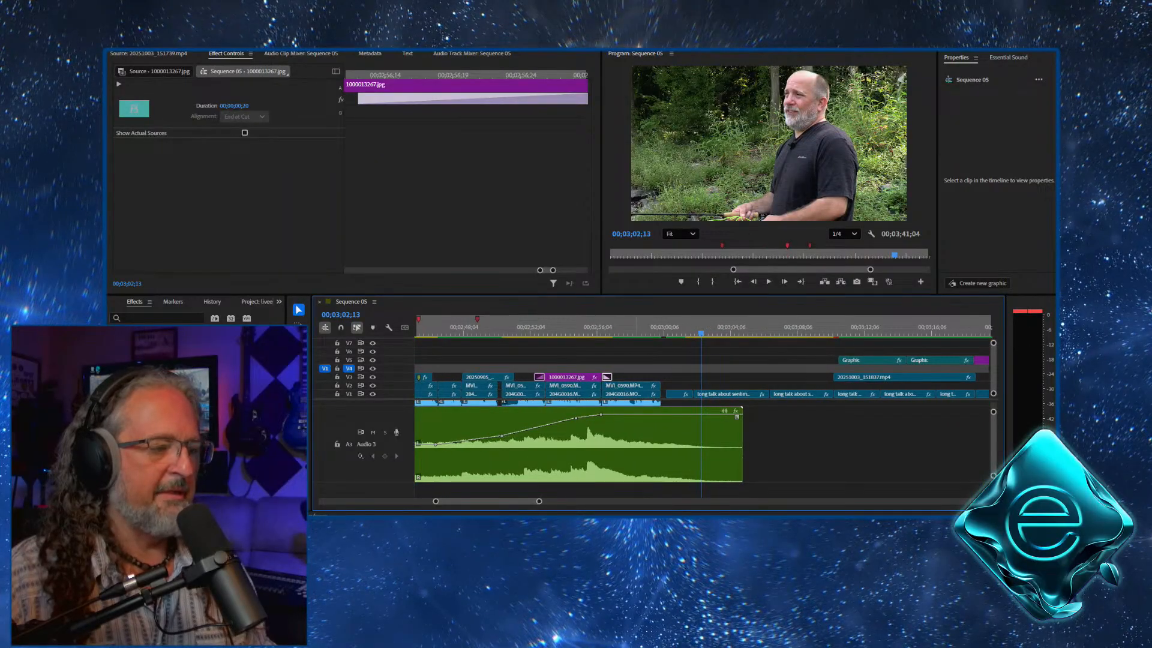
left_click(640, 327)
key("space")
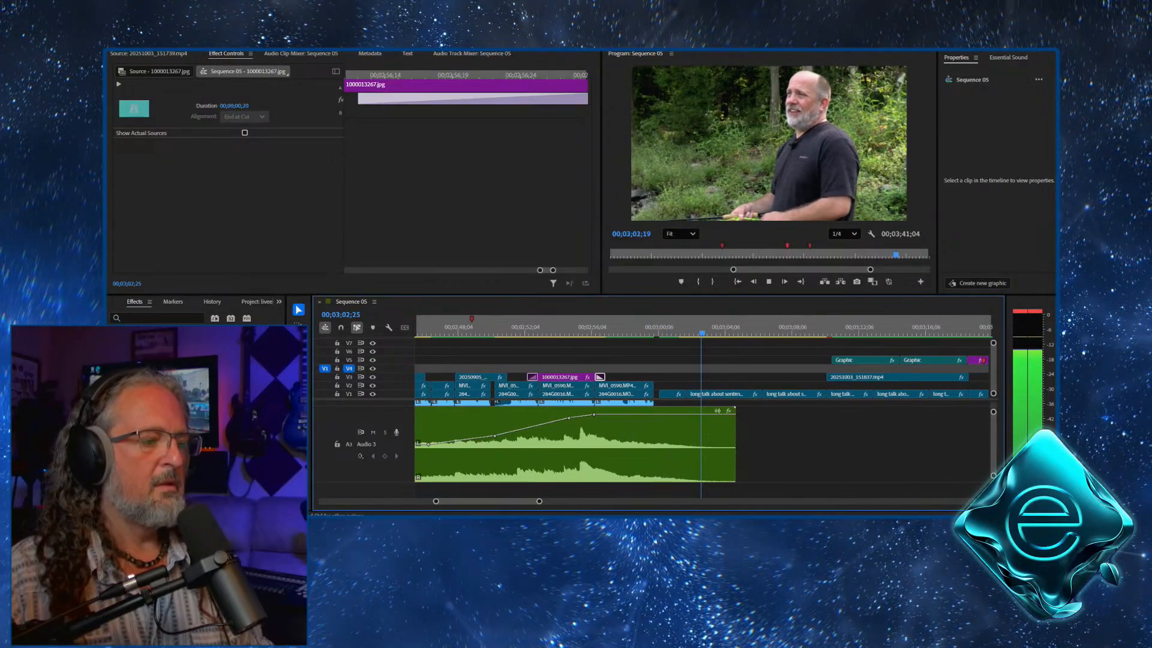
key("space")
Move the Building Your Legacy title graphic from V5 near 00;03;15 to V4, starting at about 00;03;00 over the outdoor clip
left_click(852, 328)
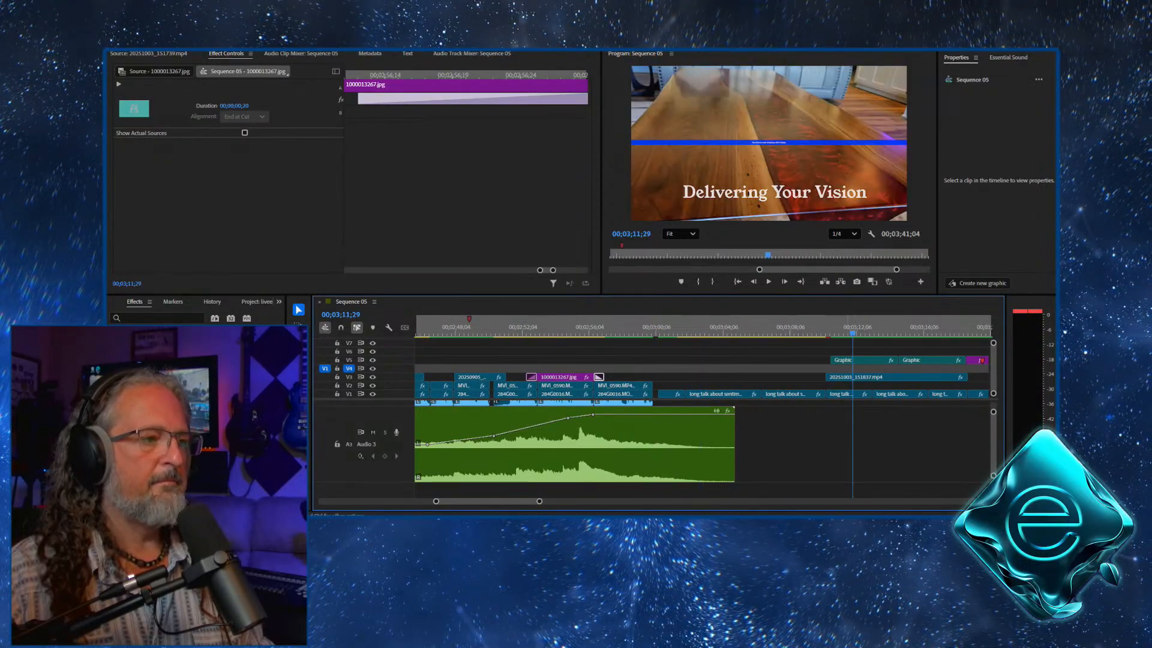
left_click(919, 327)
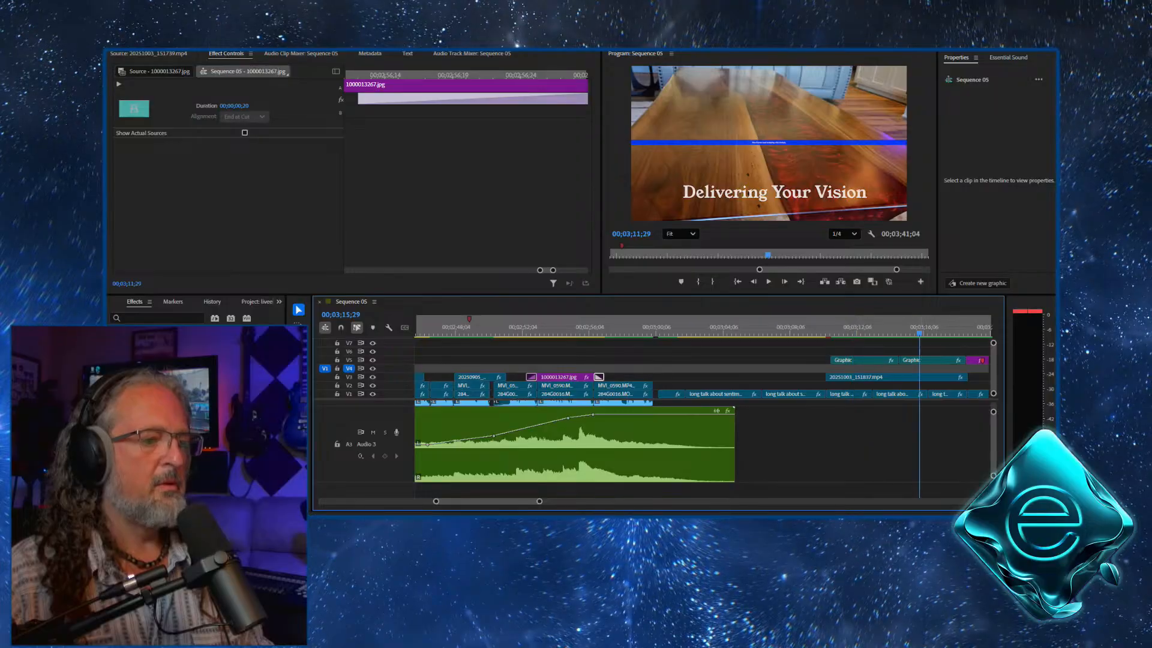
left_click_drag(923, 360, 680, 369)
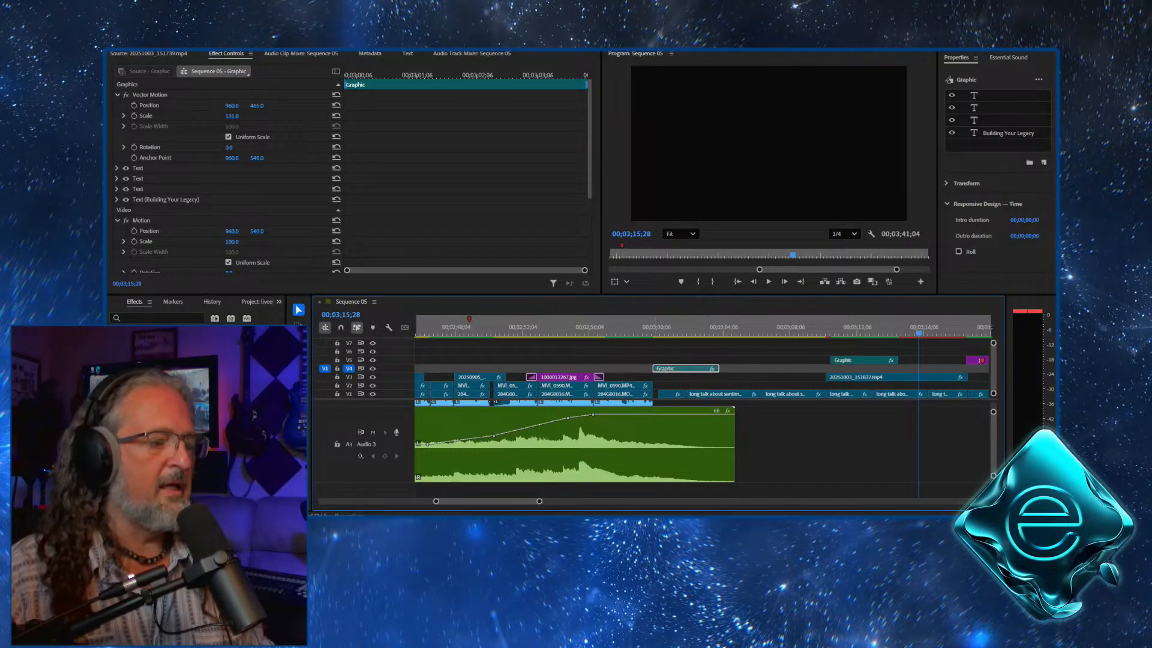
Keyframe the Building Your Legacy title from position 960, 148 and scale 127 at its start to 960, 56 and about 158 at 00;03;02;08
left_click_drag(666, 329, 690, 329)
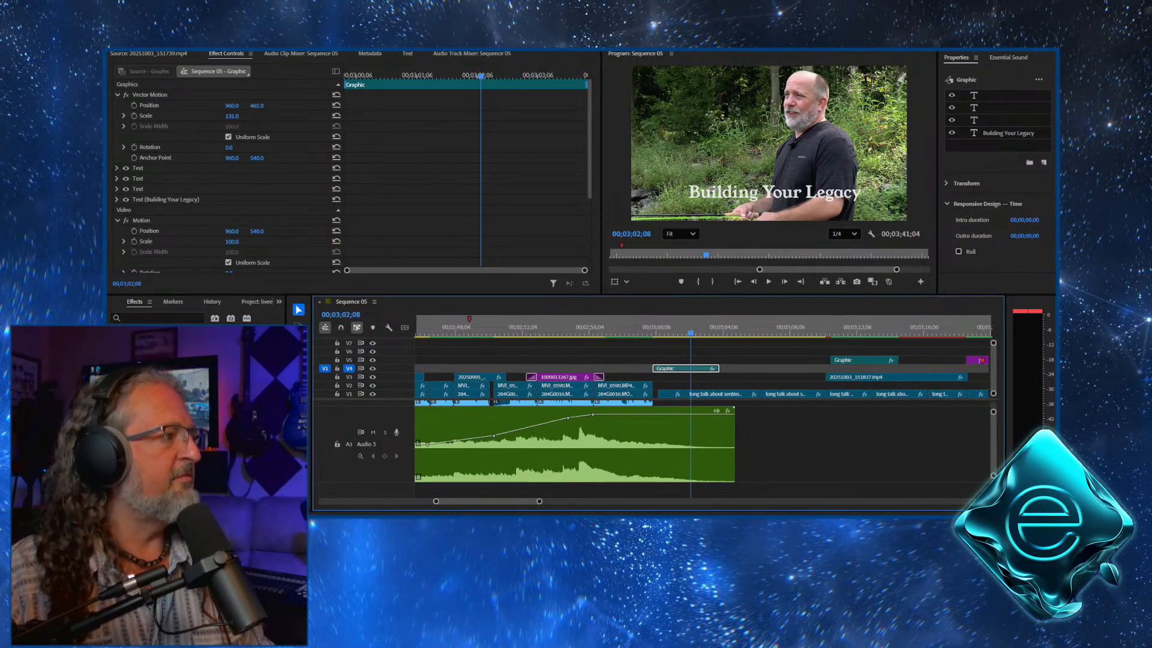
left_click_drag(232, 116, 66, 105)
left_click(134, 116)
left_click(134, 105)
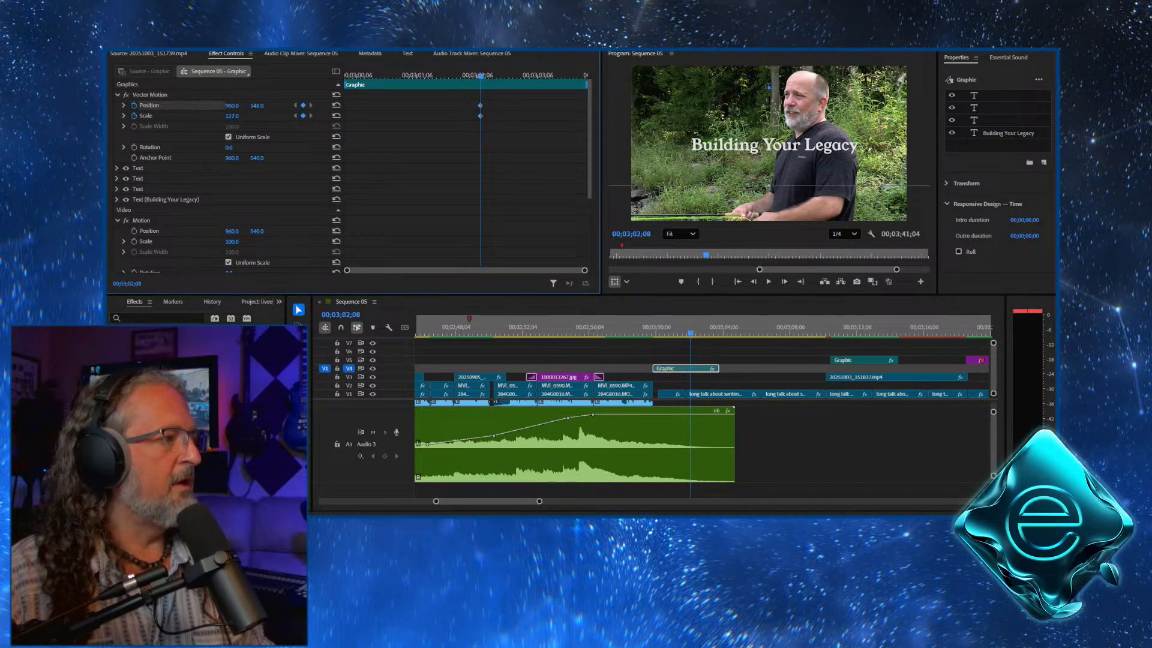
left_click(302, 105)
left_click(303, 115)
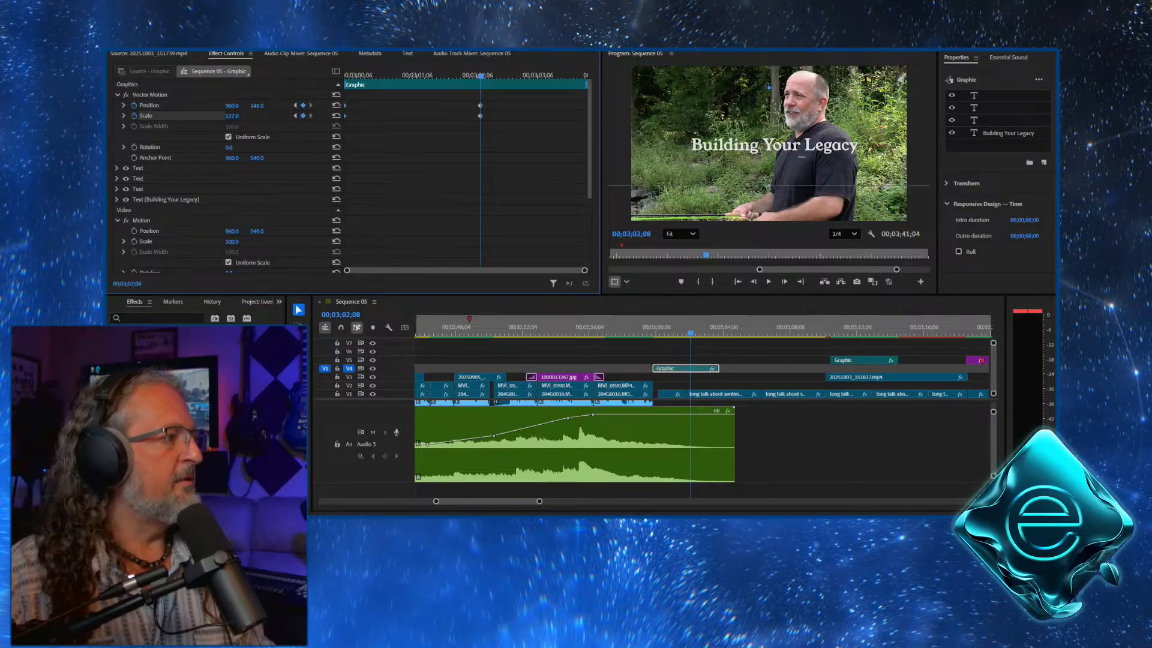
left_click_drag(232, 116, 203, 105)
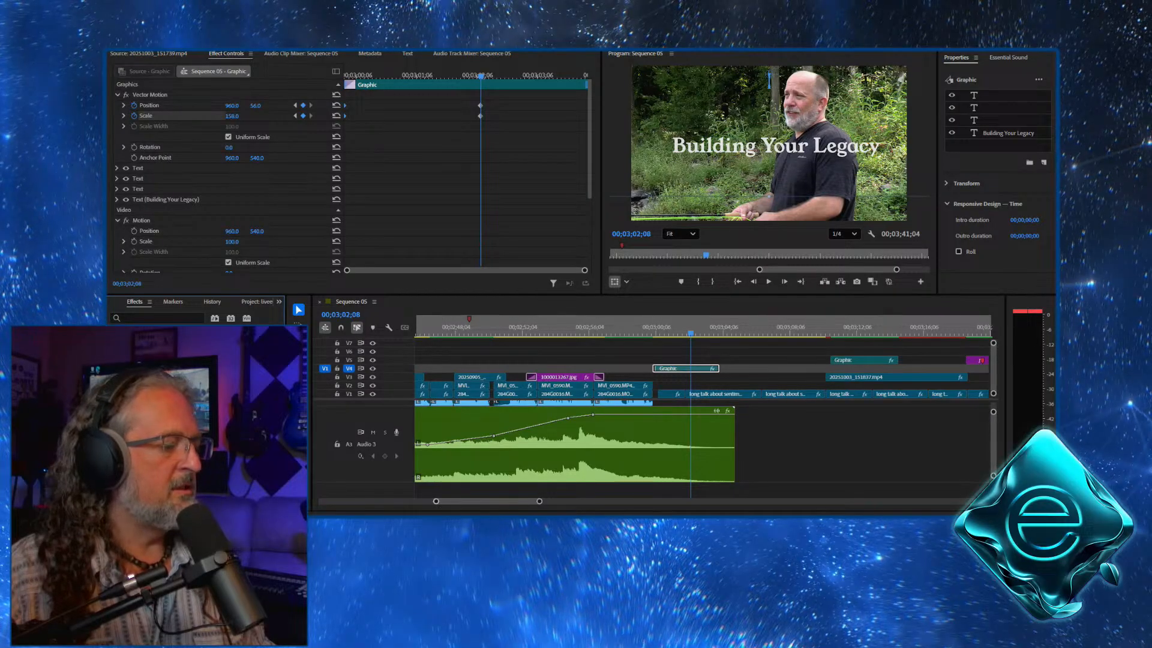
Add fade transitions to both ends of the Building Your Legacy title and set the closing one to 20 frames
key("=")
key("=")
key("=")
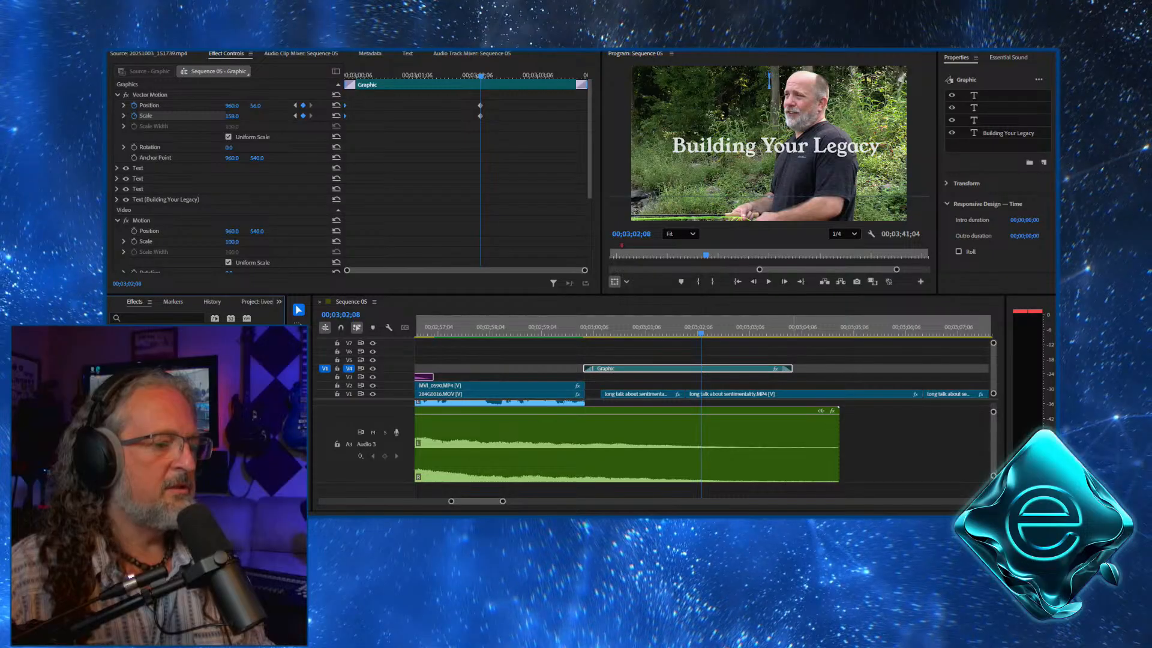
double_click(787, 368)
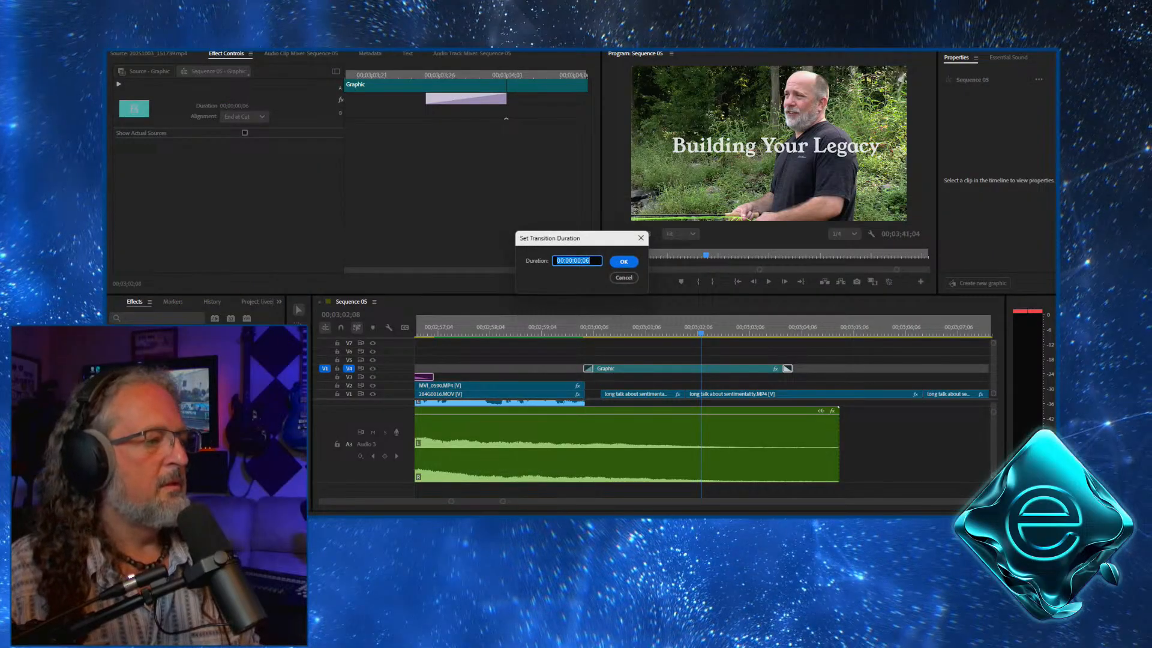
double_click(585, 260)
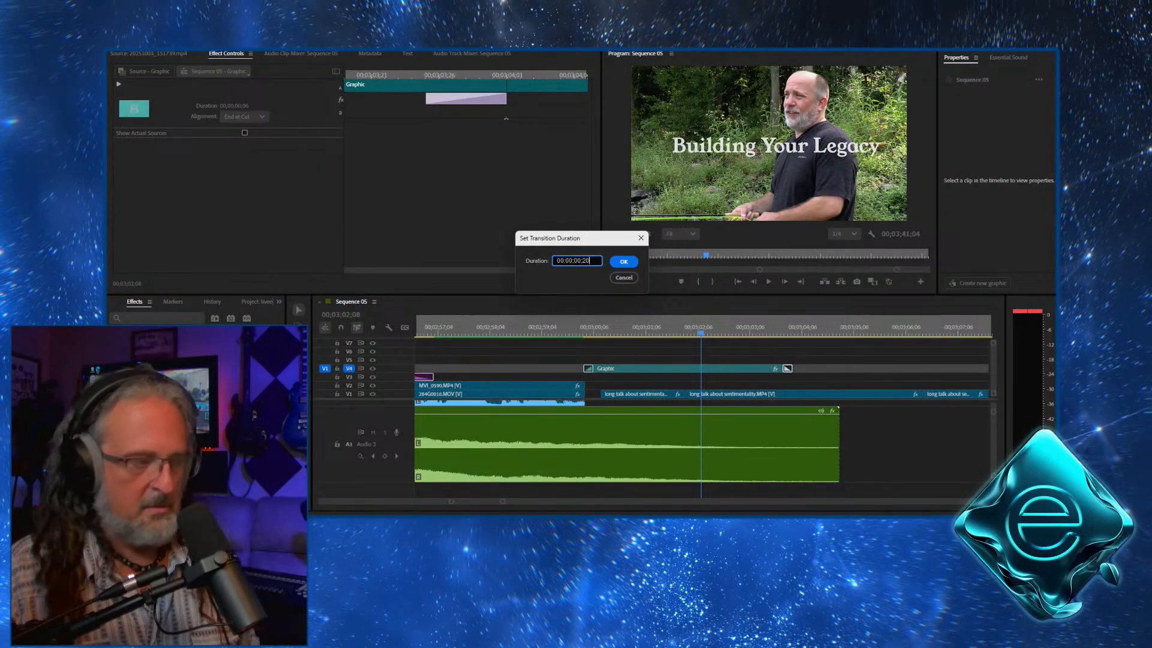
key("Return")
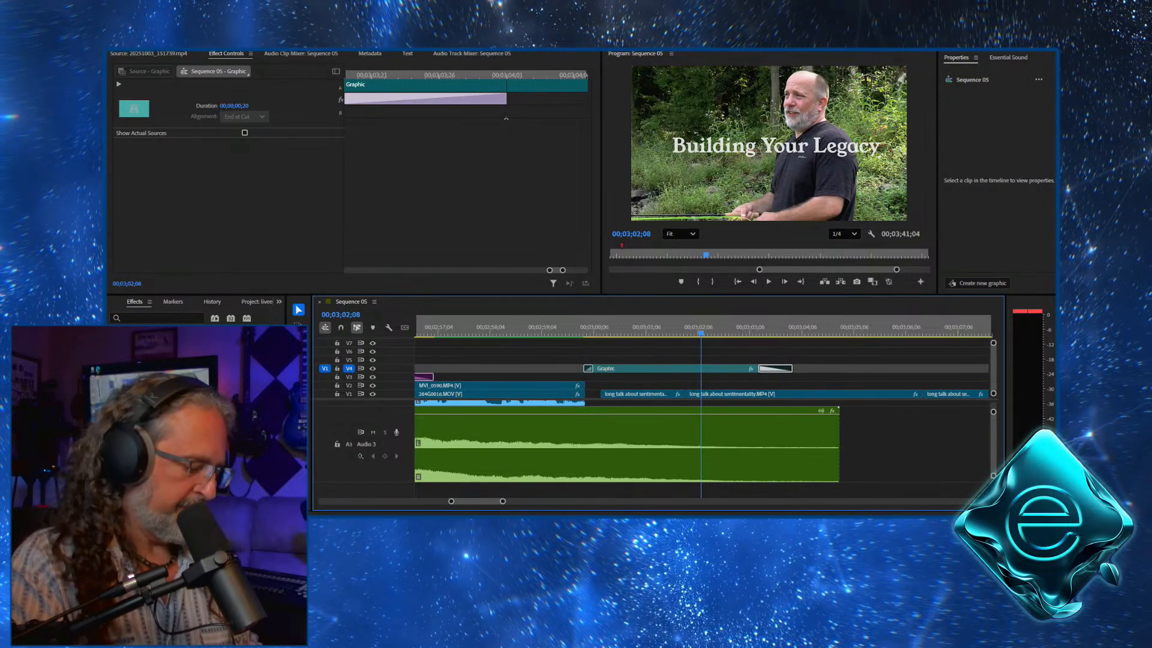
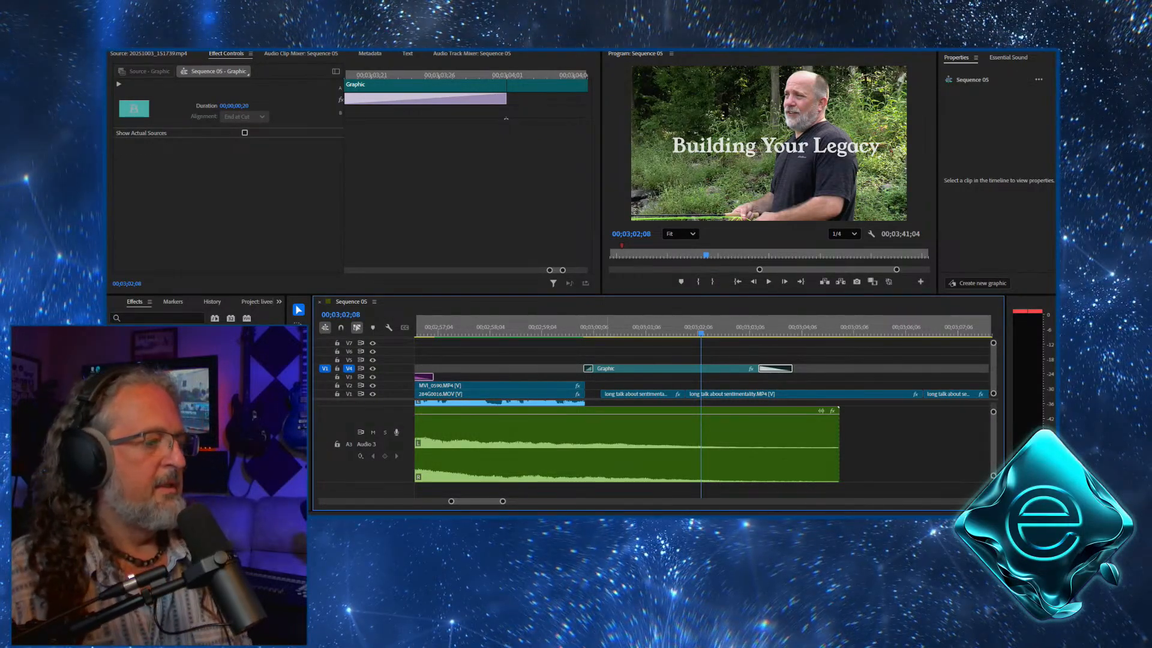
Play back the change from the interview to the Building Your Legacy title, stopping at 00;03;01;04
left_click(550, 327)
key("space")
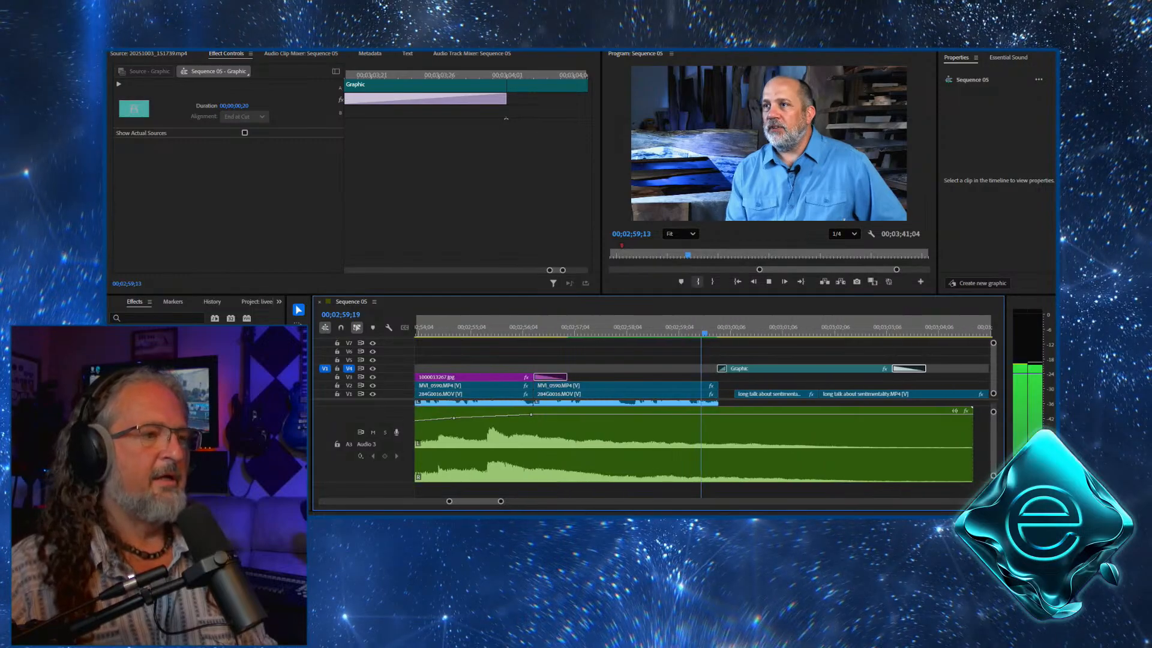
left_click_drag(658, 324, 579, 326)
key("space")
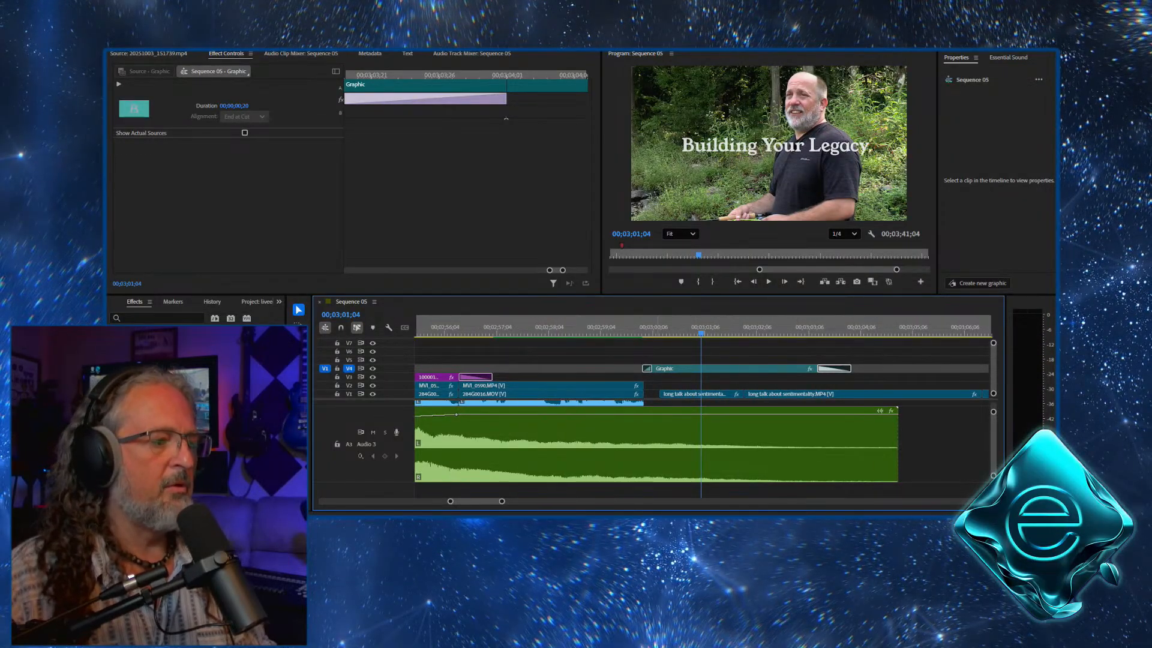
Add a timeline marker at 00;03;00;08, where the Building Your Legacy title comes in, and colour it red
left_click(656, 330)
right_click(659, 329)
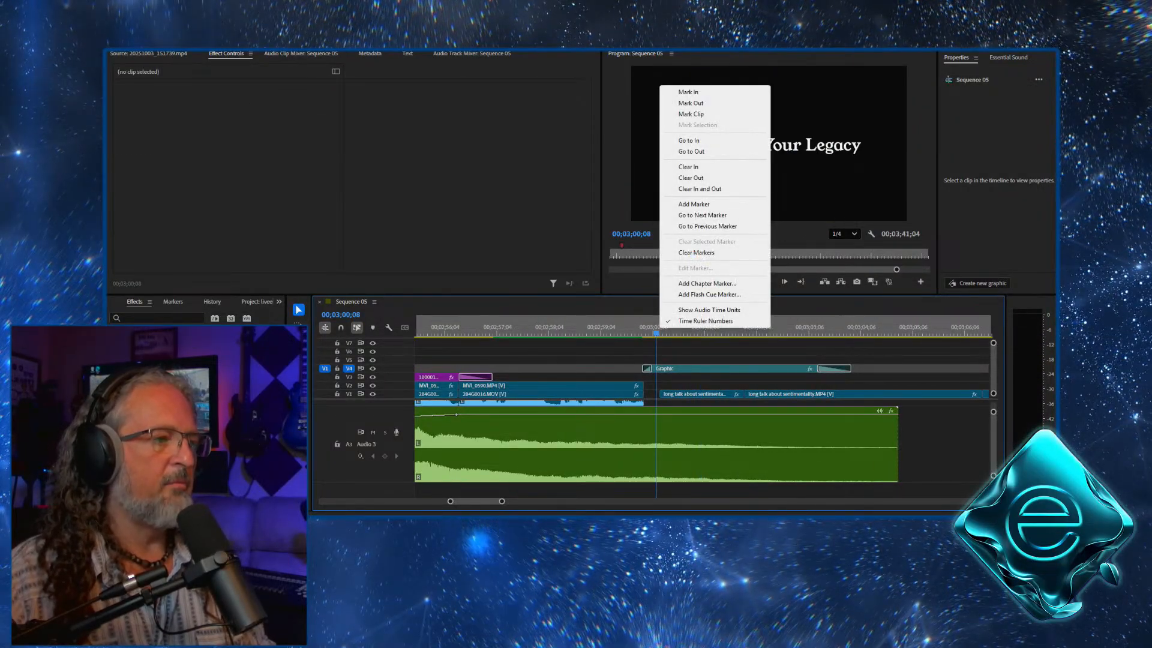
left_click(694, 203)
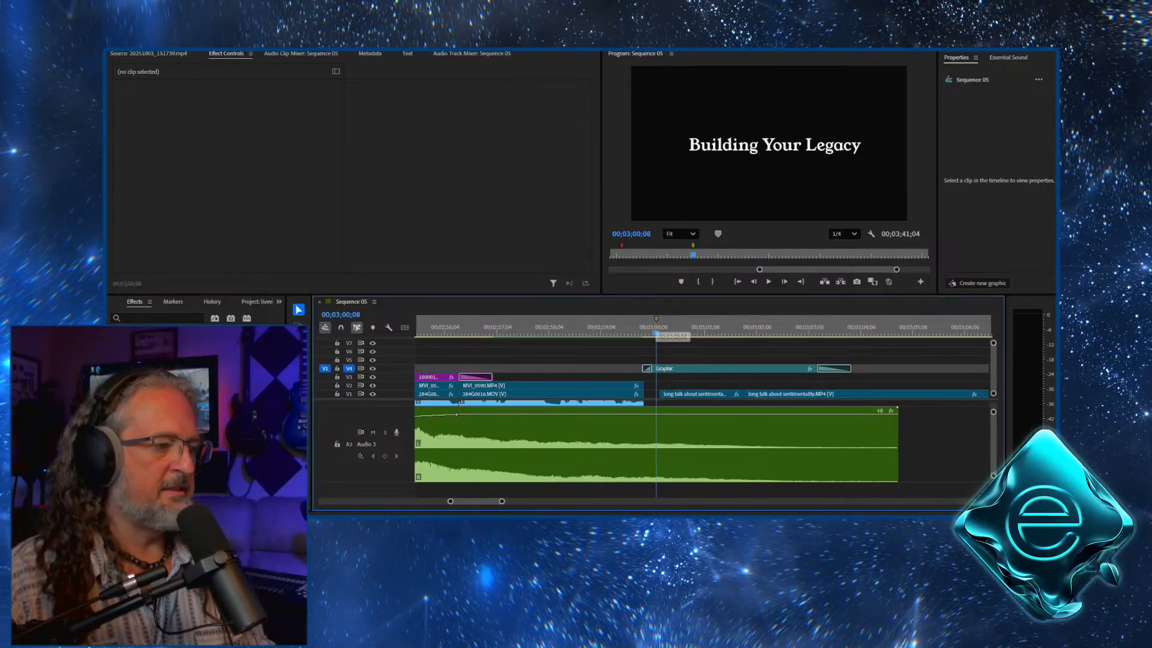
double_click(655, 319)
left_click(543, 202)
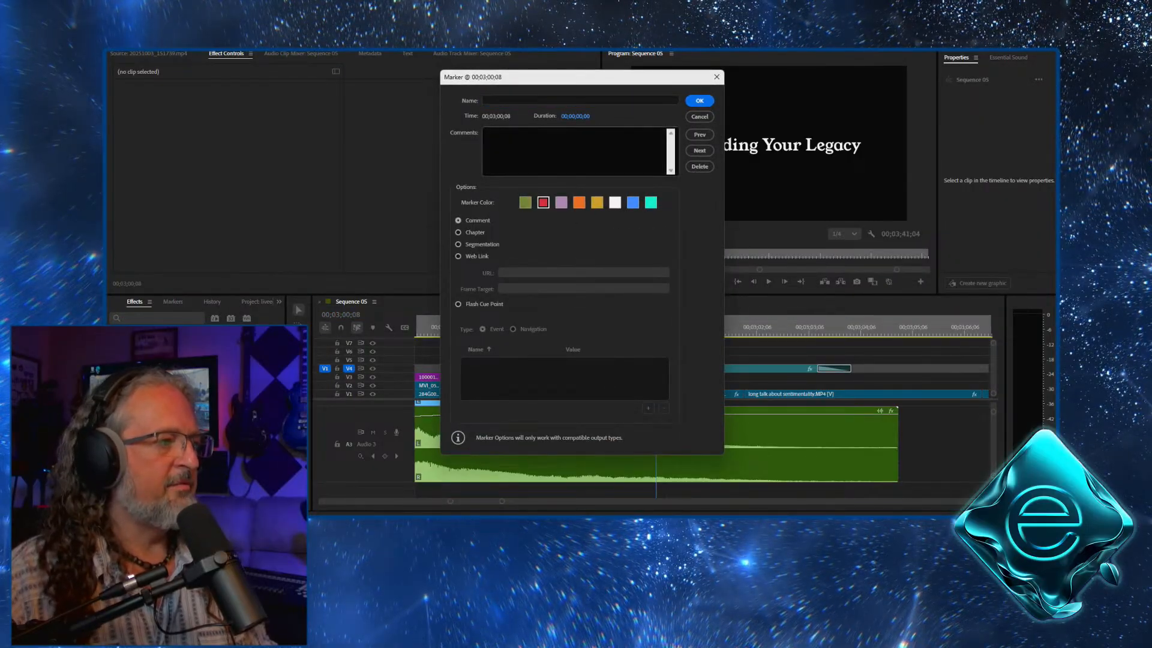
left_click(699, 101)
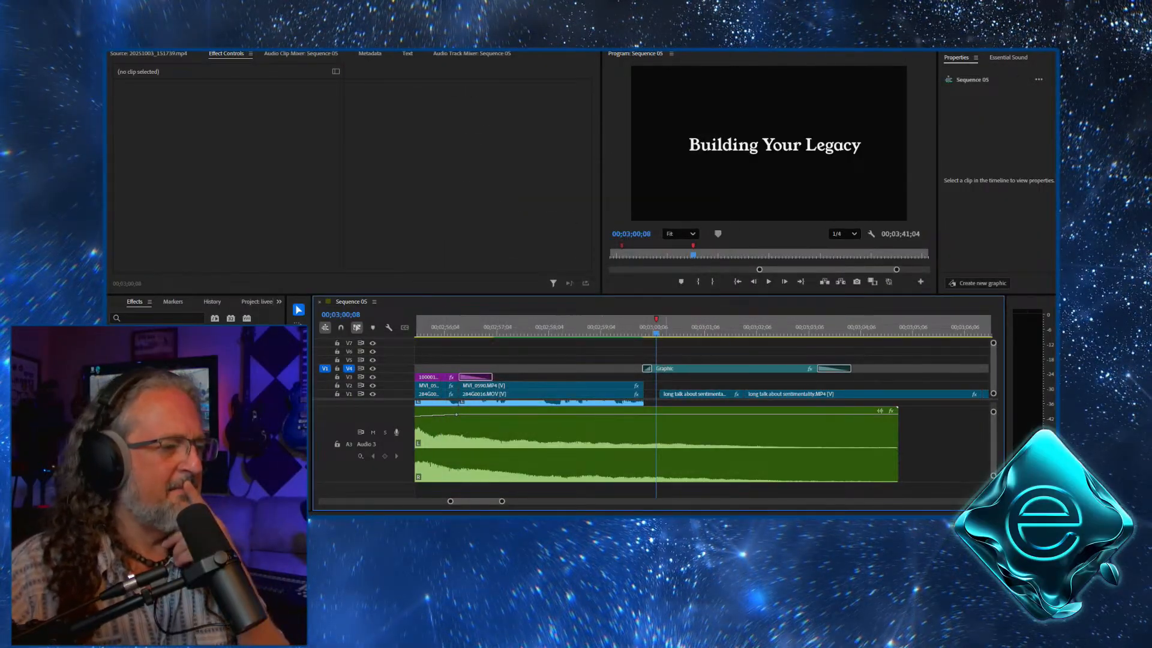
Split the Main (2-11).mp3 music on Audio 3 at about 00;02;40;08
left_click(632, 326)
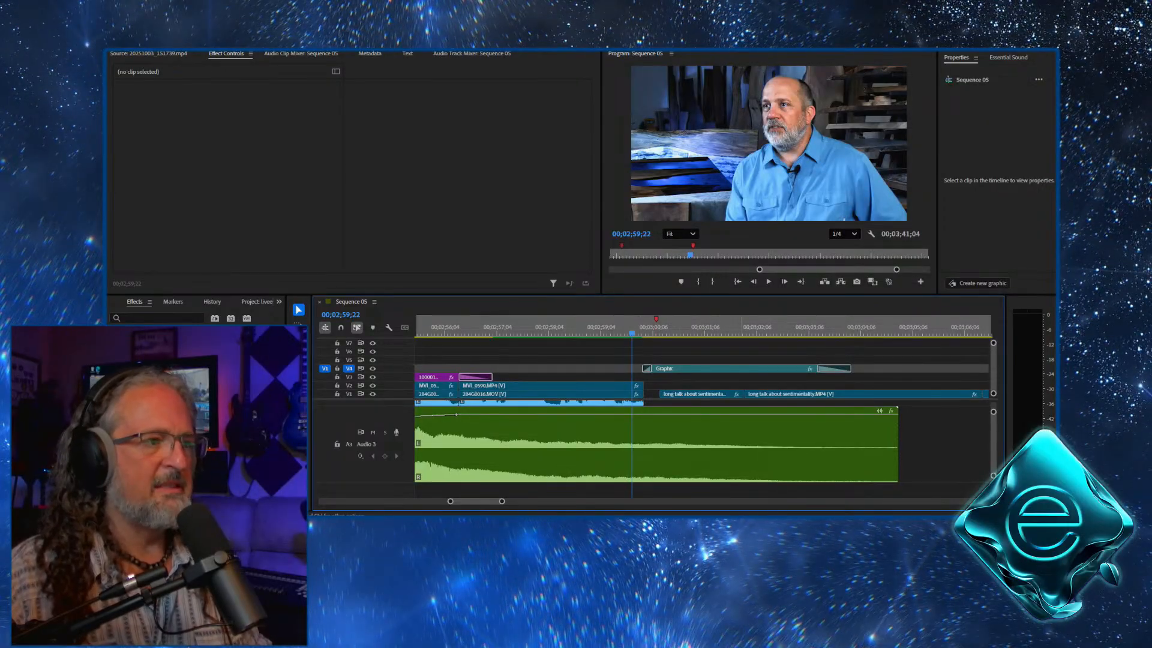
left_click(581, 327)
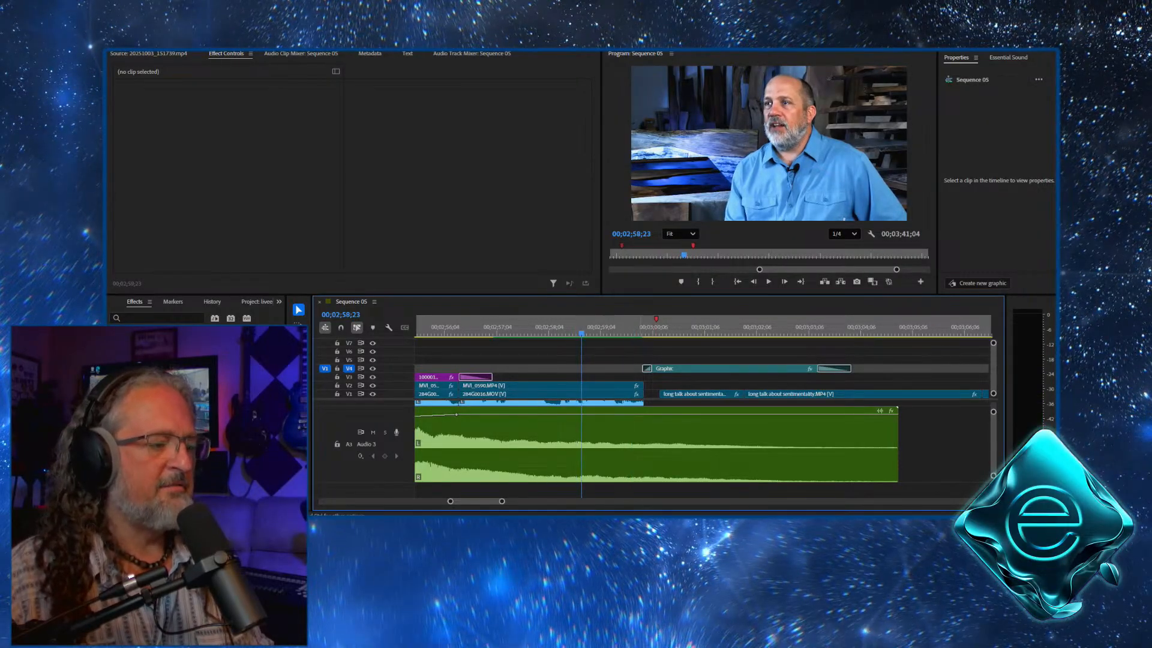
key("minus")
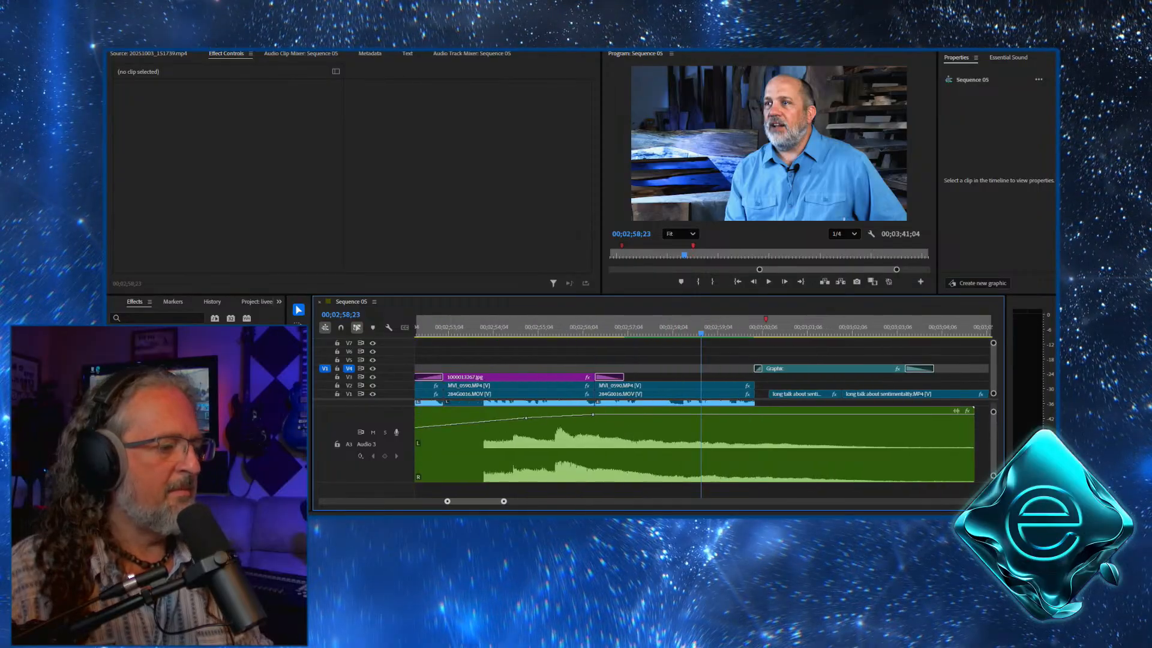
key("minus")
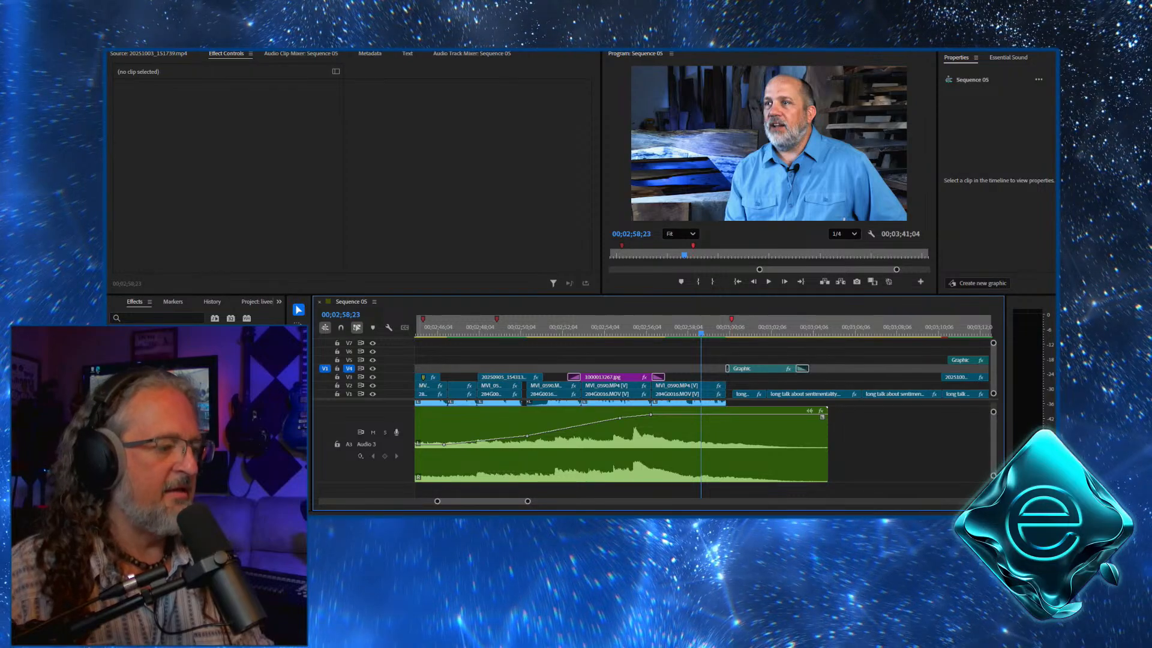
key("minus")
key("minus")
key("minus")
key("minus")
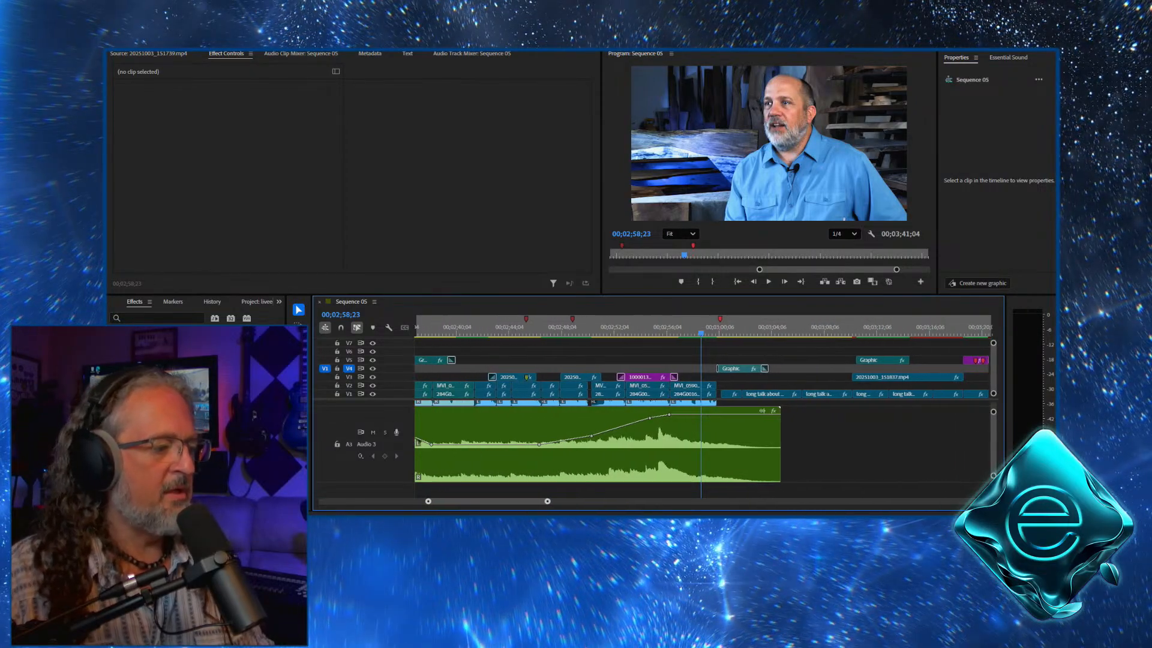
left_click(493, 327)
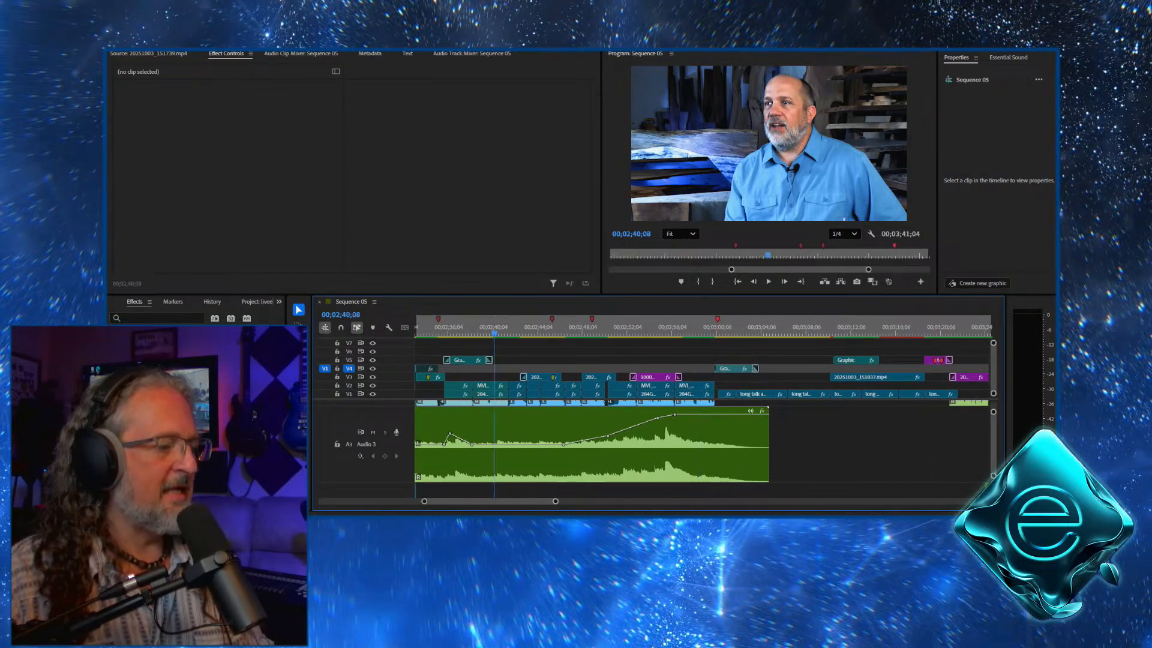
key("c")
left_click(498, 444)
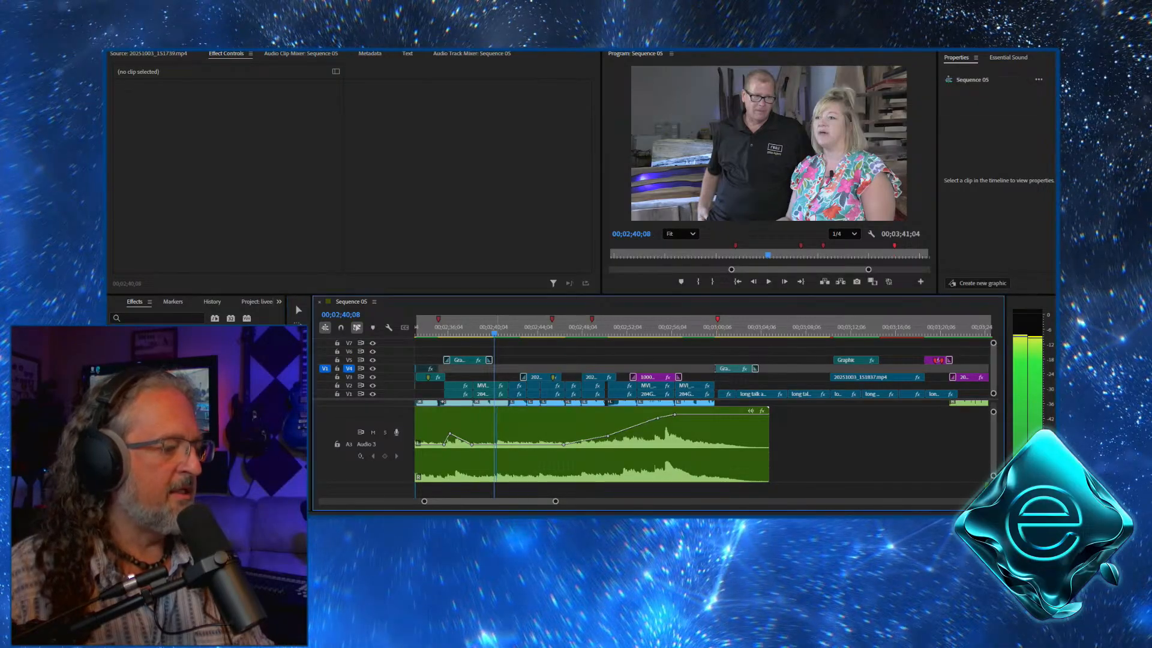
key("v")
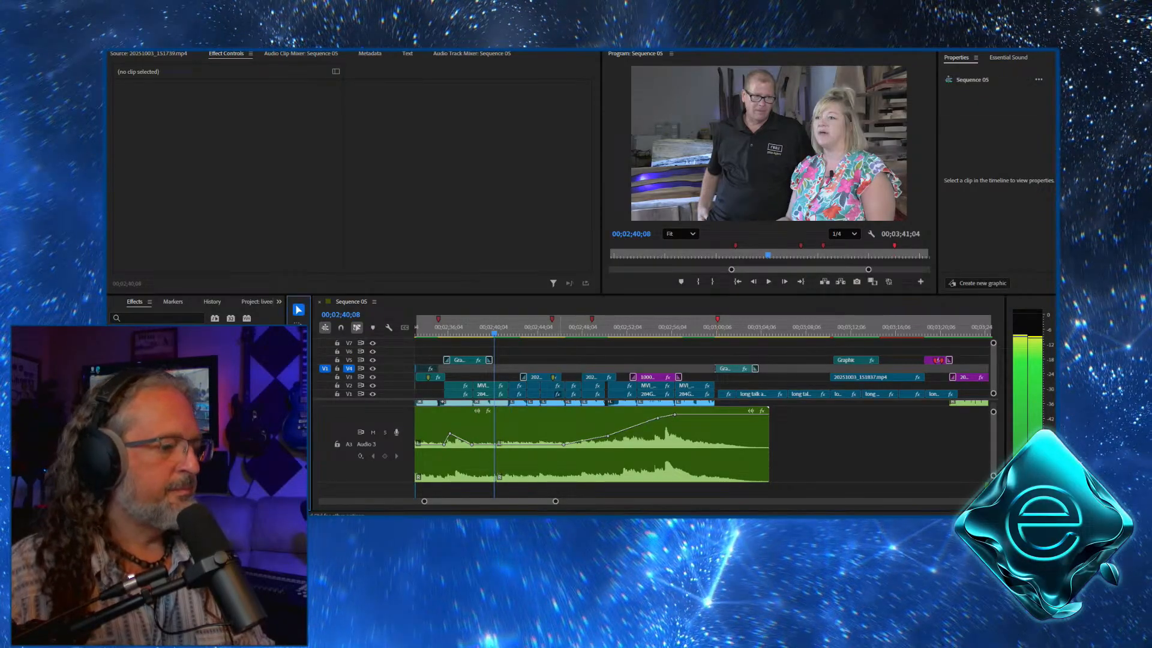
Shift the second music section so it starts at about 00;02;45, and play it back against the Building Your Legacy title
left_click(631, 459)
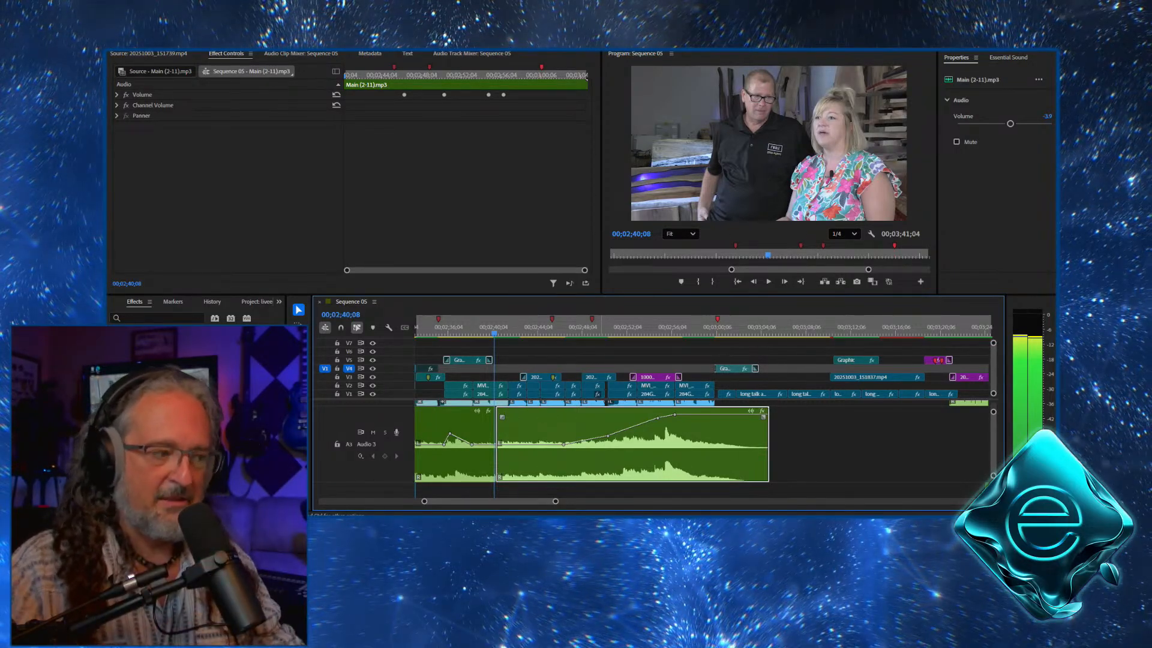
left_click_drag(539, 468, 585, 468)
left_click(669, 327)
key("space")
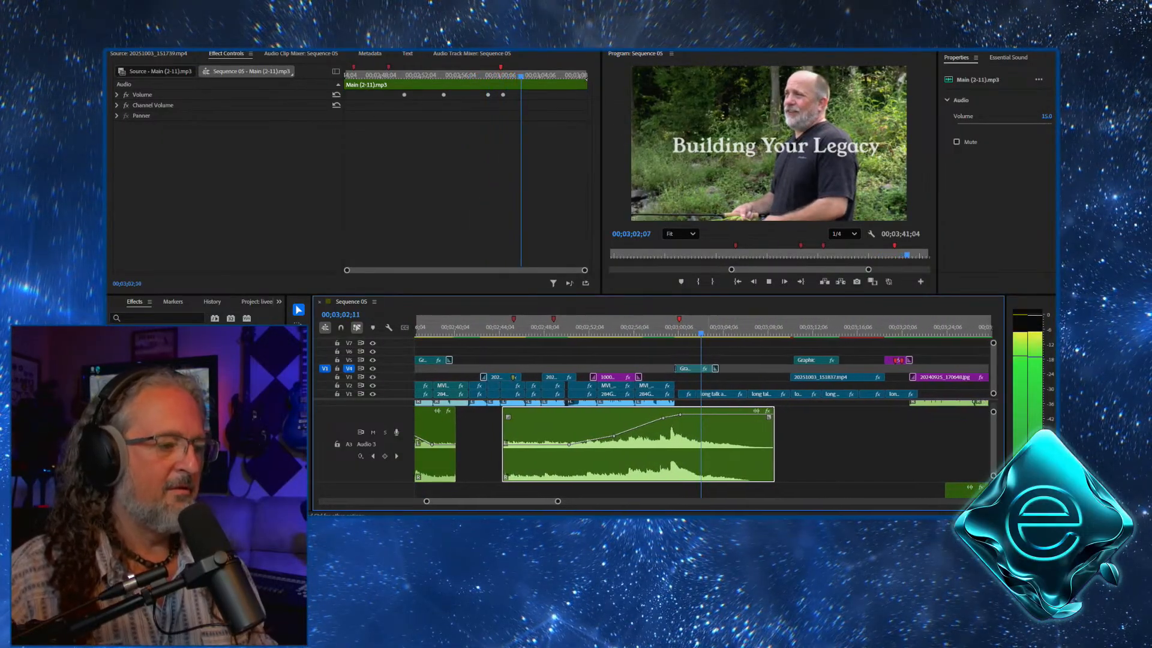
key("space")
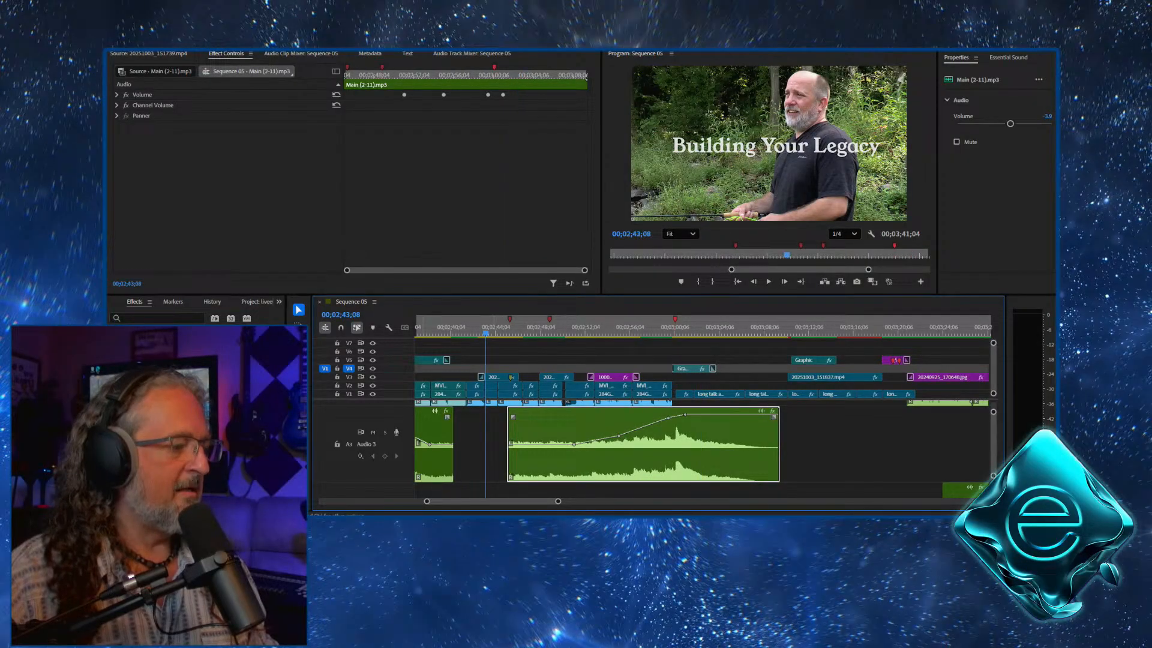
Extend the facing ends of both music sections to close the gap, so they meet at about 00;02;42;12
key("minus")
key("minus")
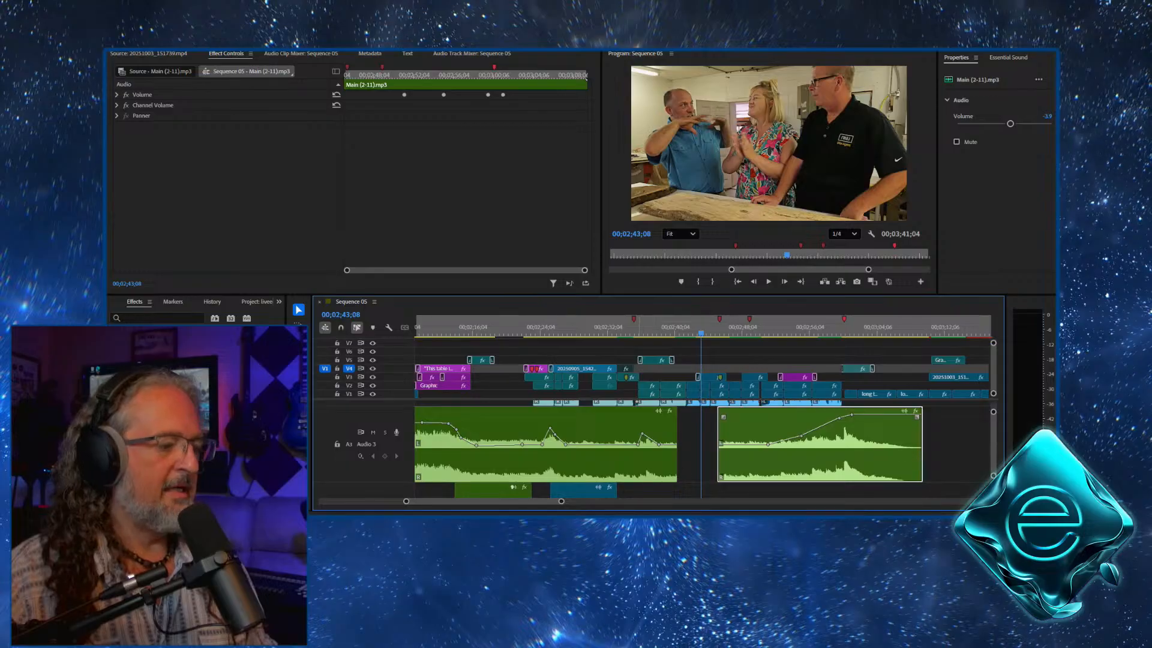
key("space")
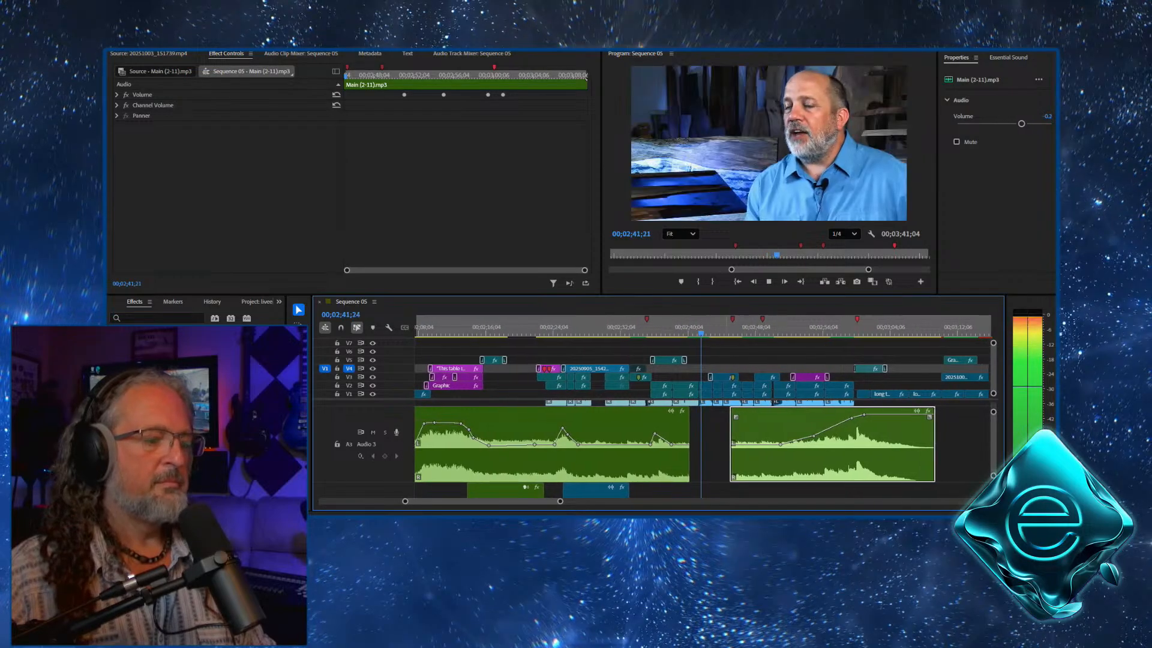
key("space")
key("equal")
key("equal")
key("equal")
key("equal")
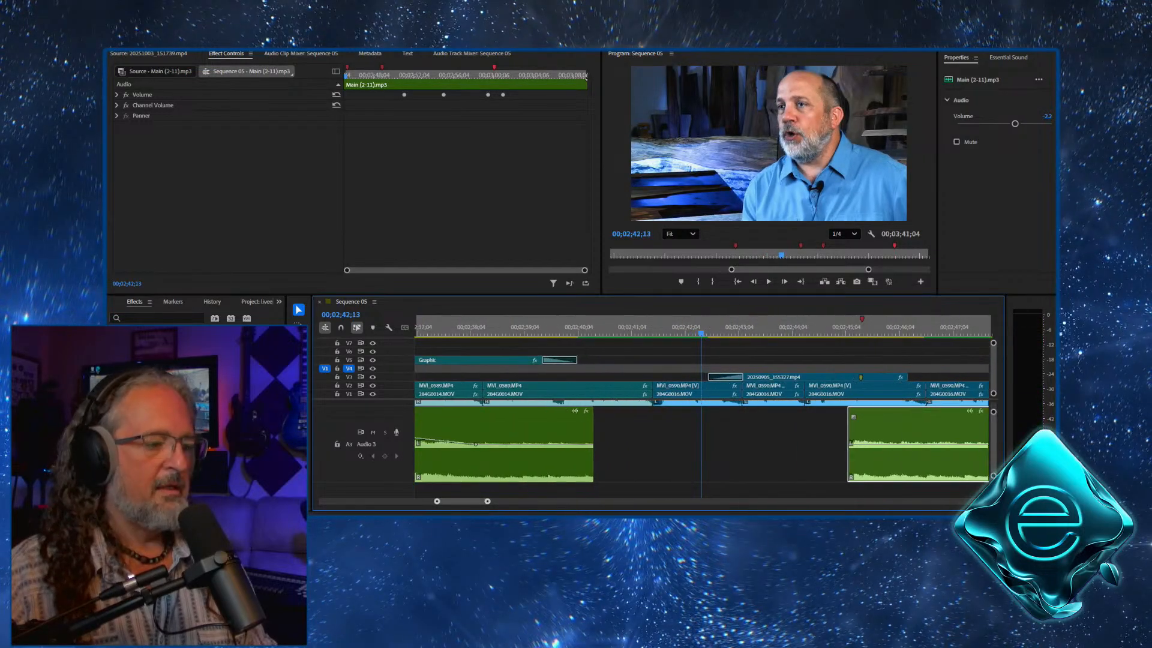
key("minus")
left_click_drag(631, 456, 699, 456)
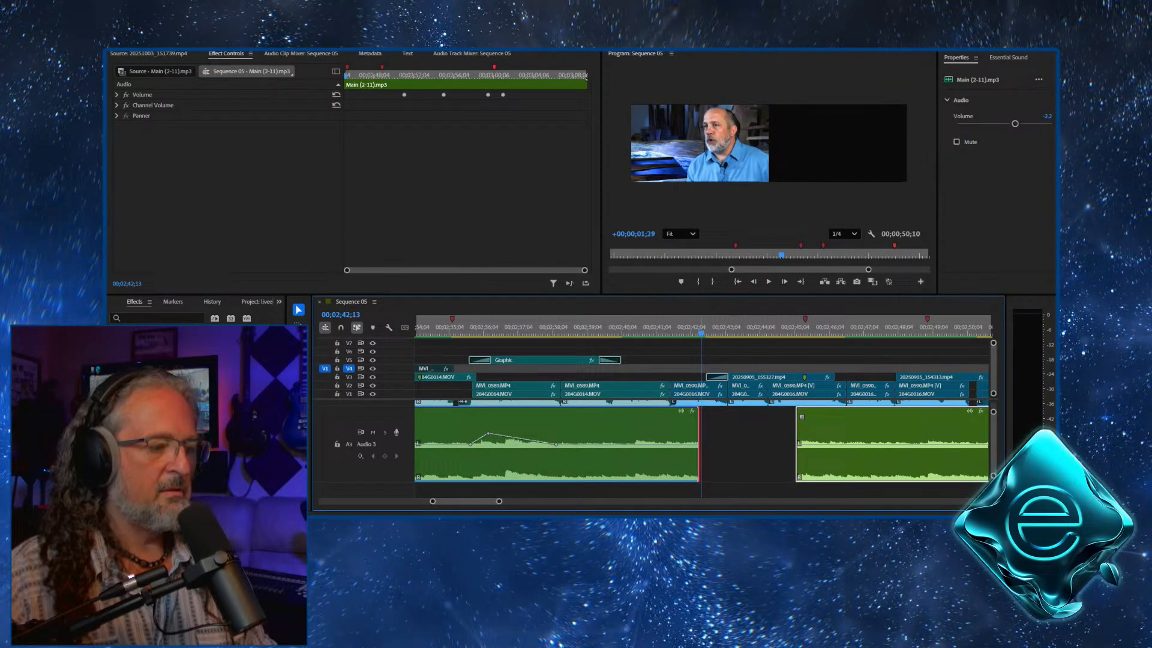
left_click_drag(797, 456, 701, 456)
Add a volume keyframe at the start of the second music section, about 00;02;42;12, and lower it slightly
key("=")
key("=")
key("=")
key("=")
key("=")
key("=")
key("=")
key("=")
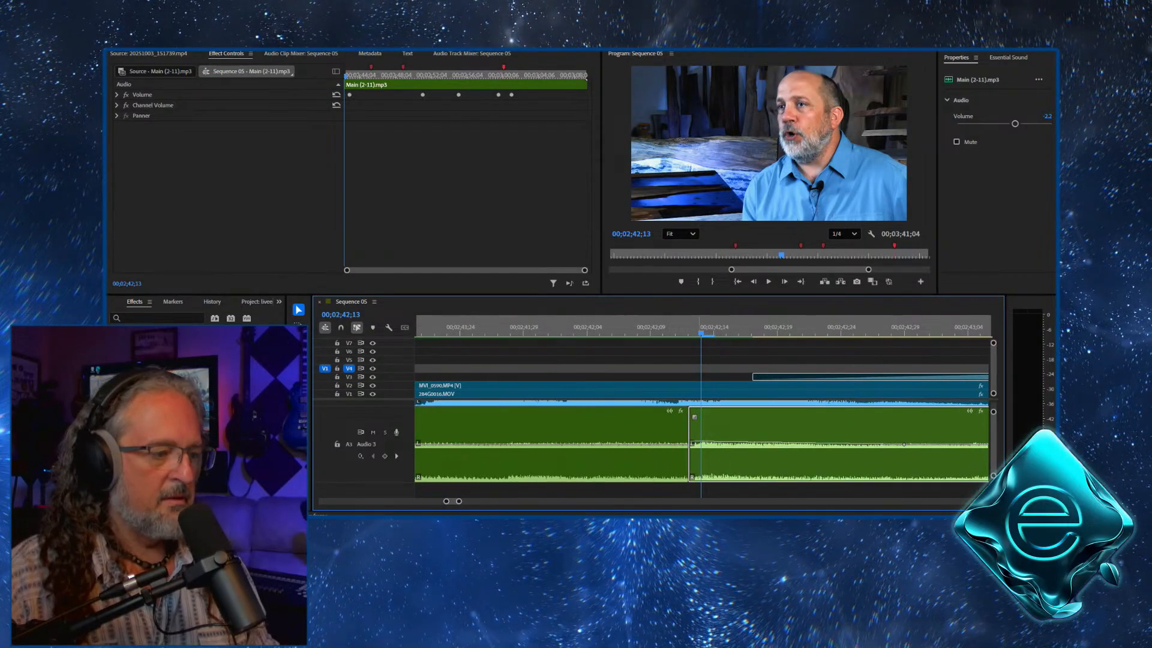
left_click(692, 443, "ctrl")
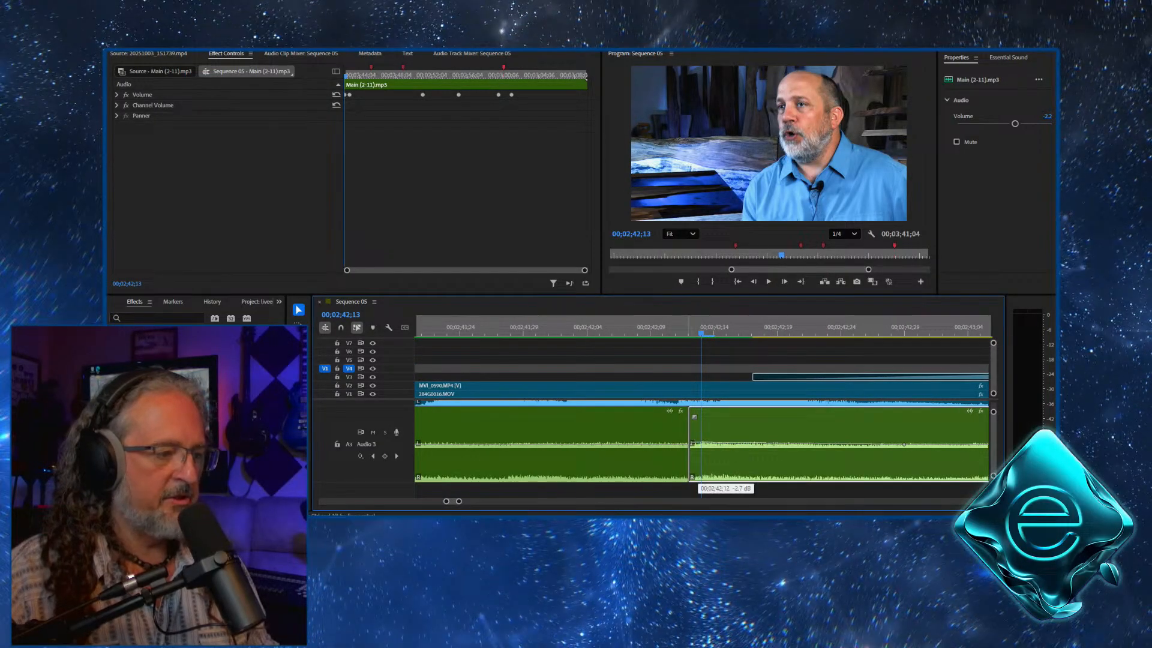
left_click_drag(701, 444, 700, 445)
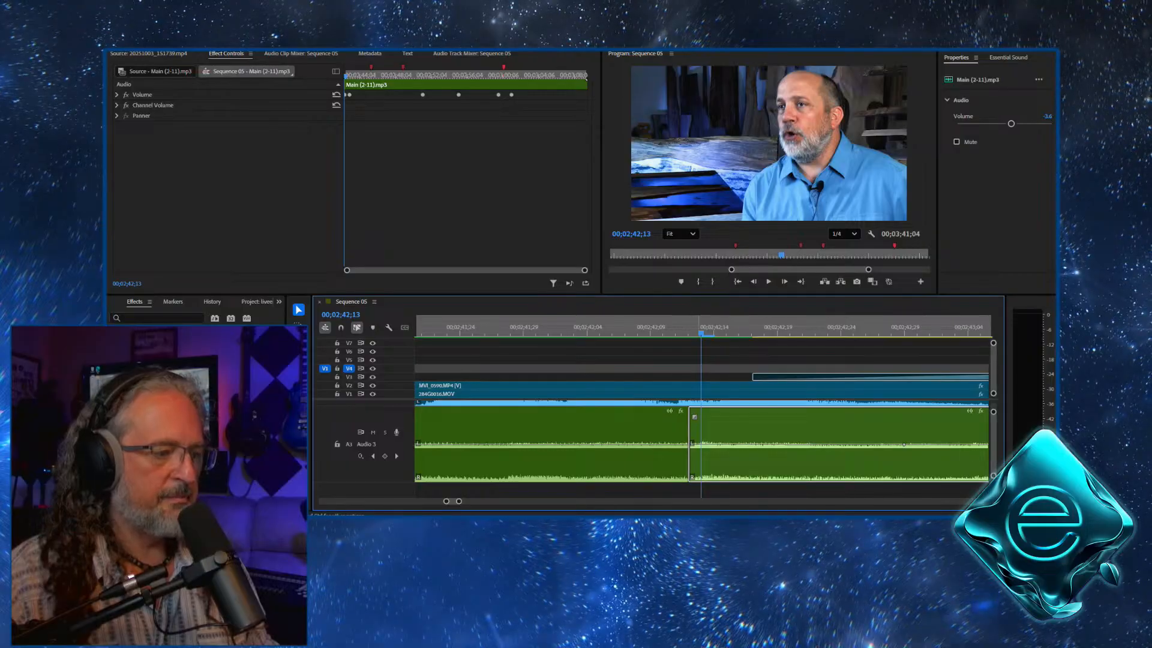
Play back across the music join near 00;02;42;12, stopping at 00;02;43;04
key("shift+Left")
key("shift+Left")
key("space")
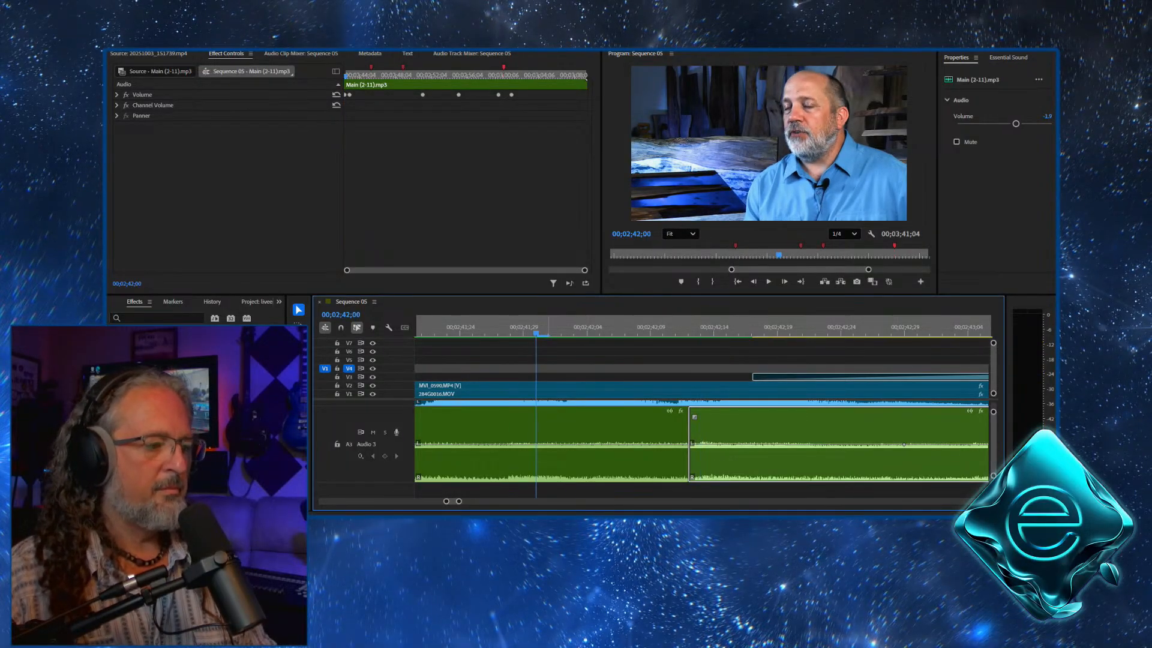
left_click(719, 359)
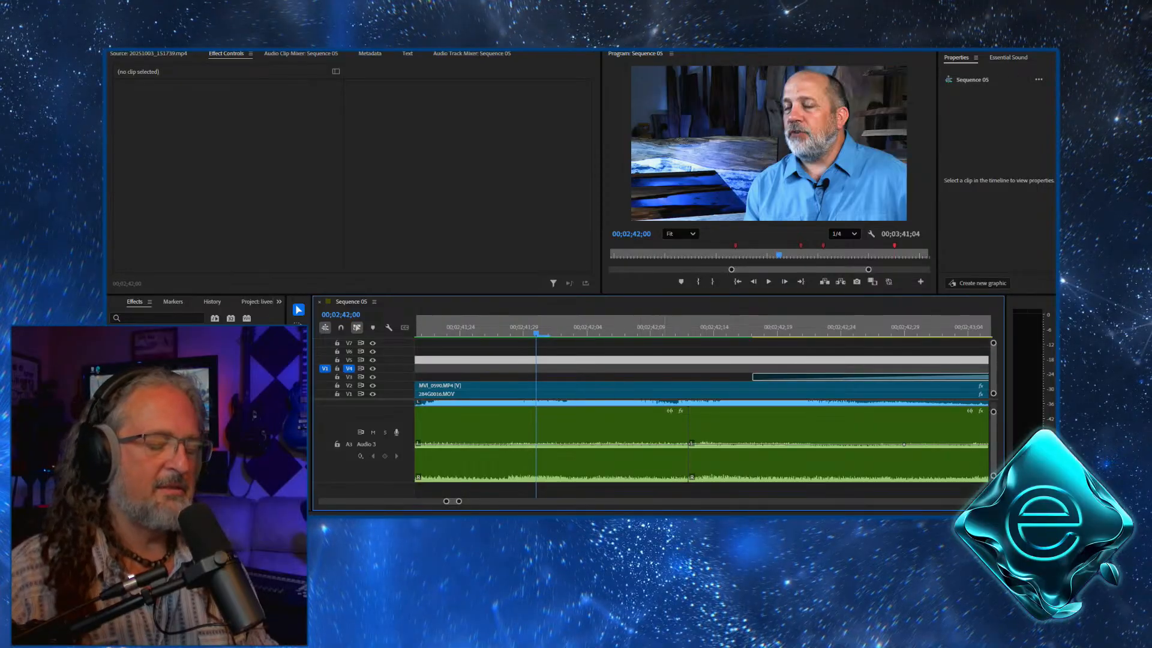
key("space")
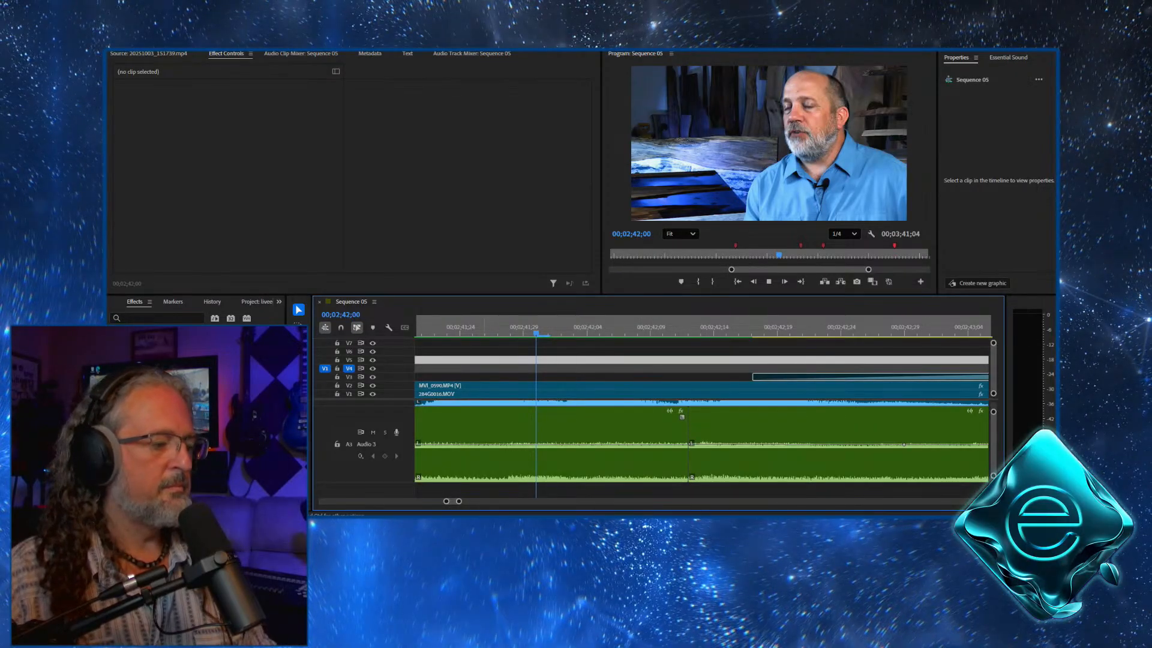
key("minus")
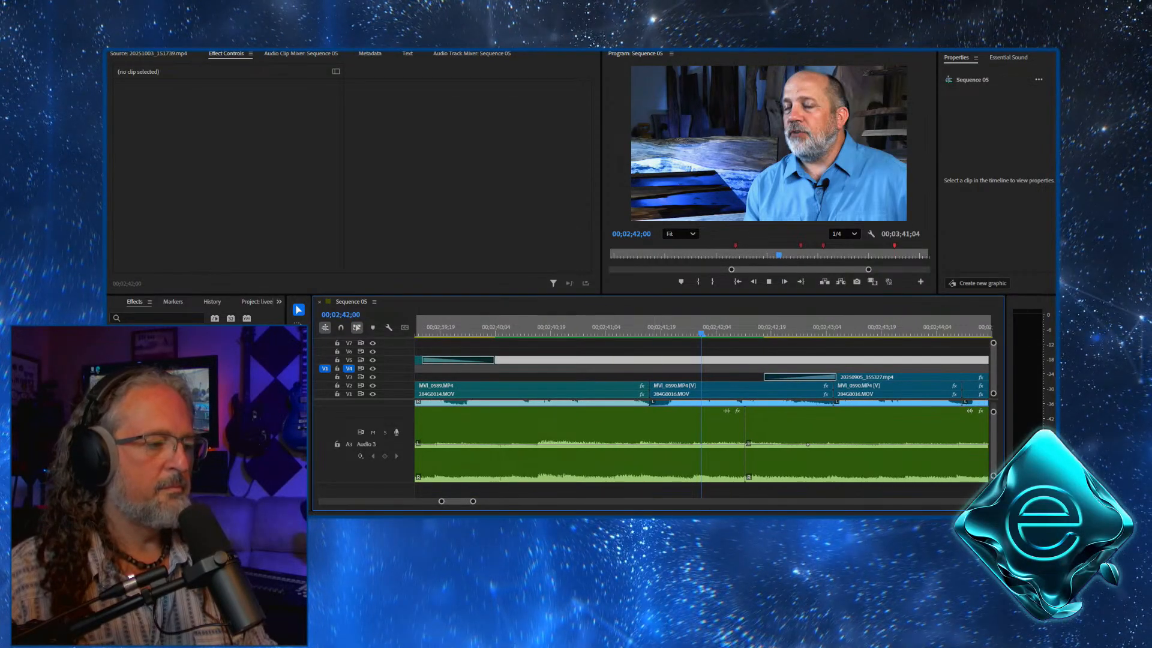
key("space")
key("space")
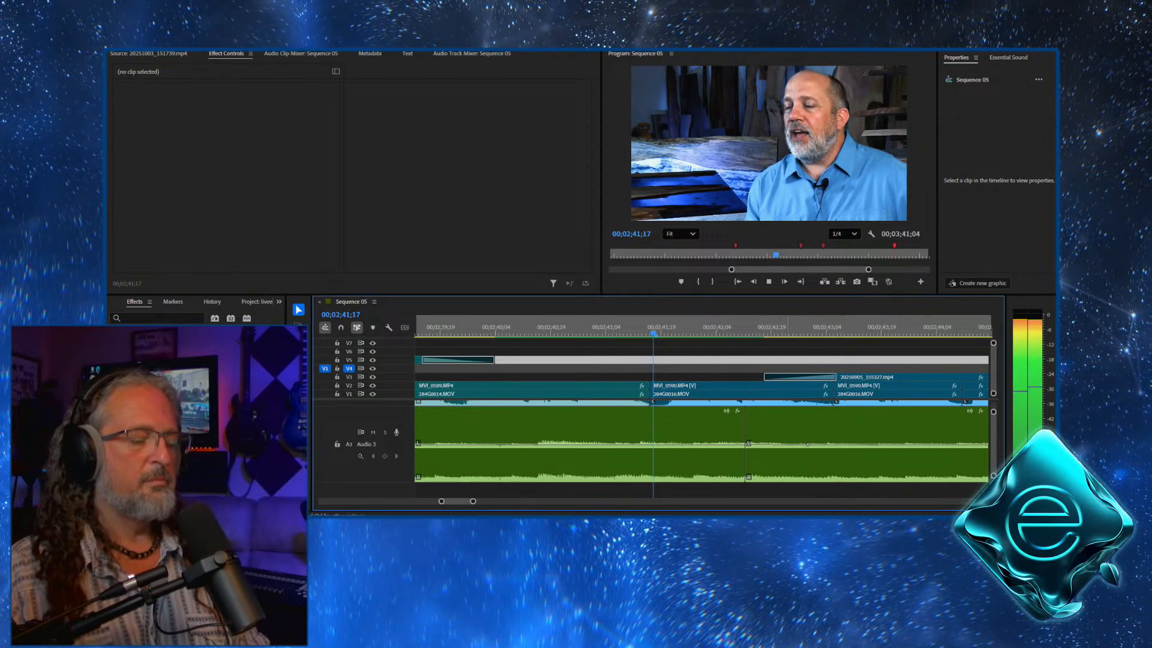
key("space")
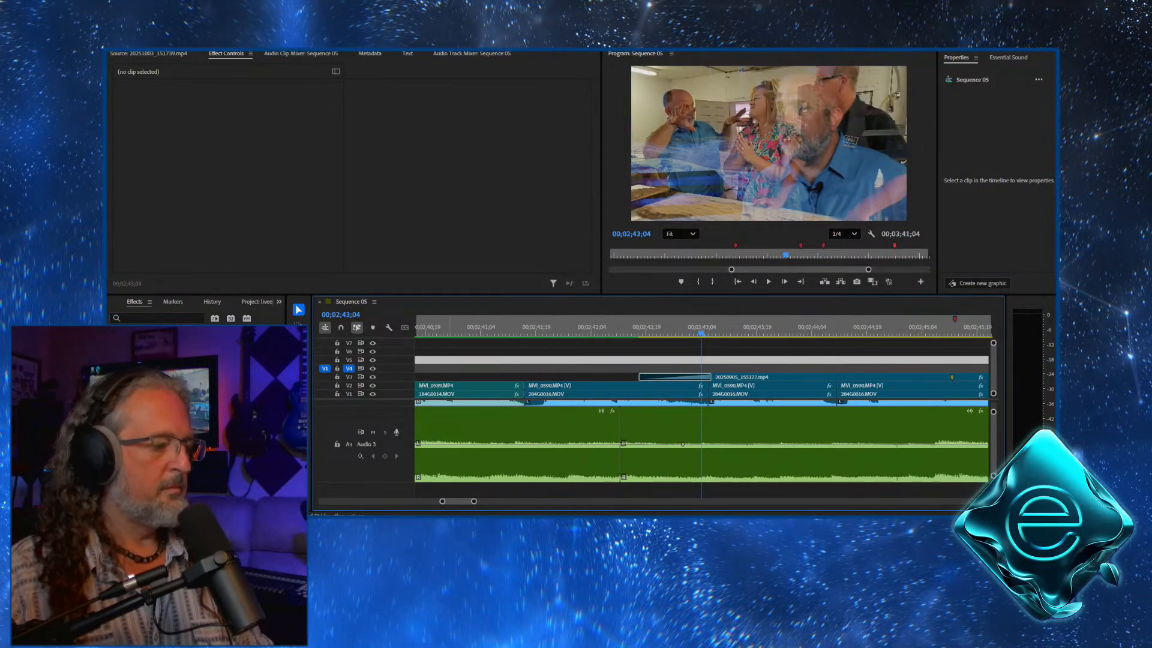
Play back a longer stretch around the music join, from 00;02;38;28 to 00;02;47;00
key("minus")
key("minus")
key("minus")
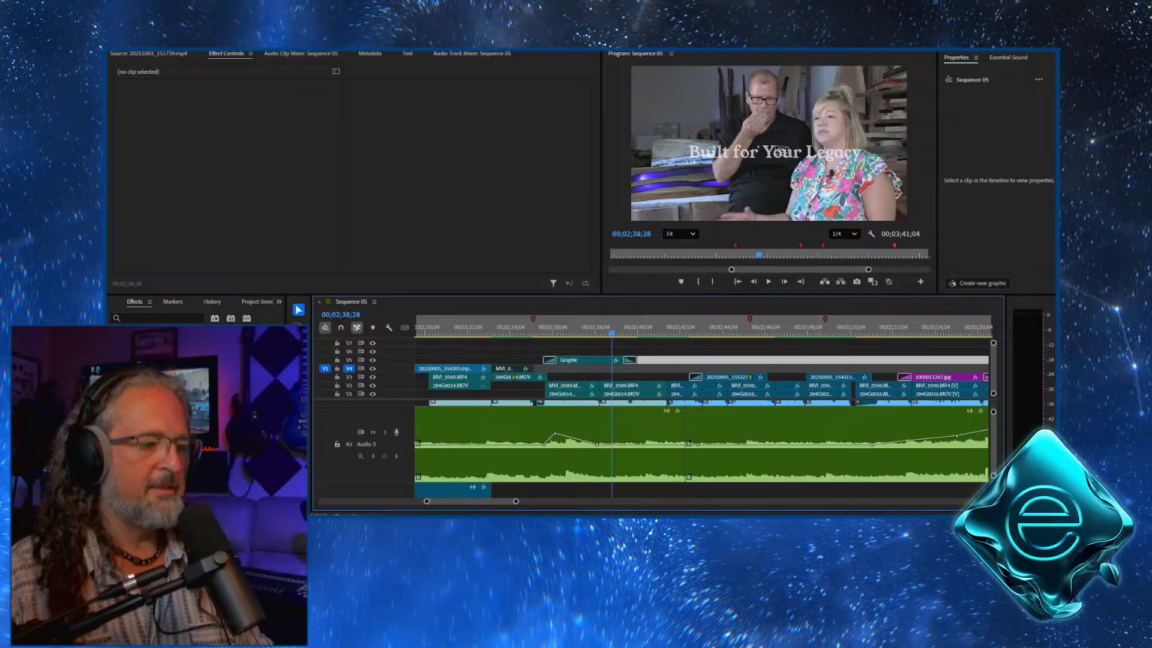
key("space")
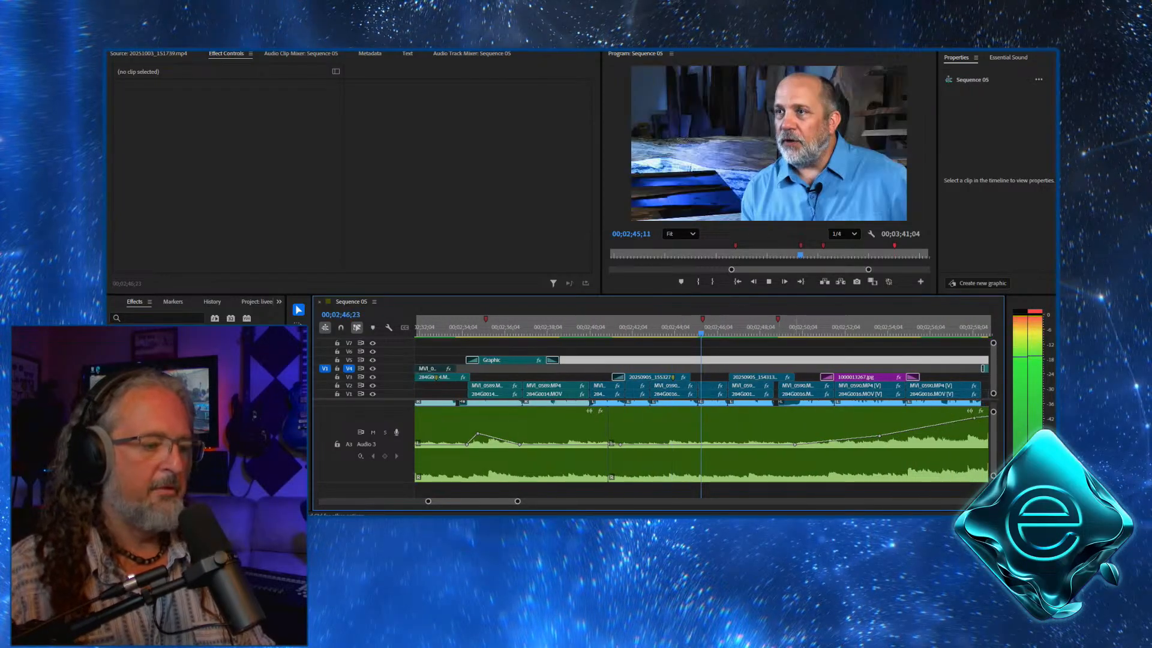
key("space")
Lower the music around the join with volume keyframes: about -7.9 dB at 00;02;43;07 and a dip at the first section's end
left_click(597, 427)
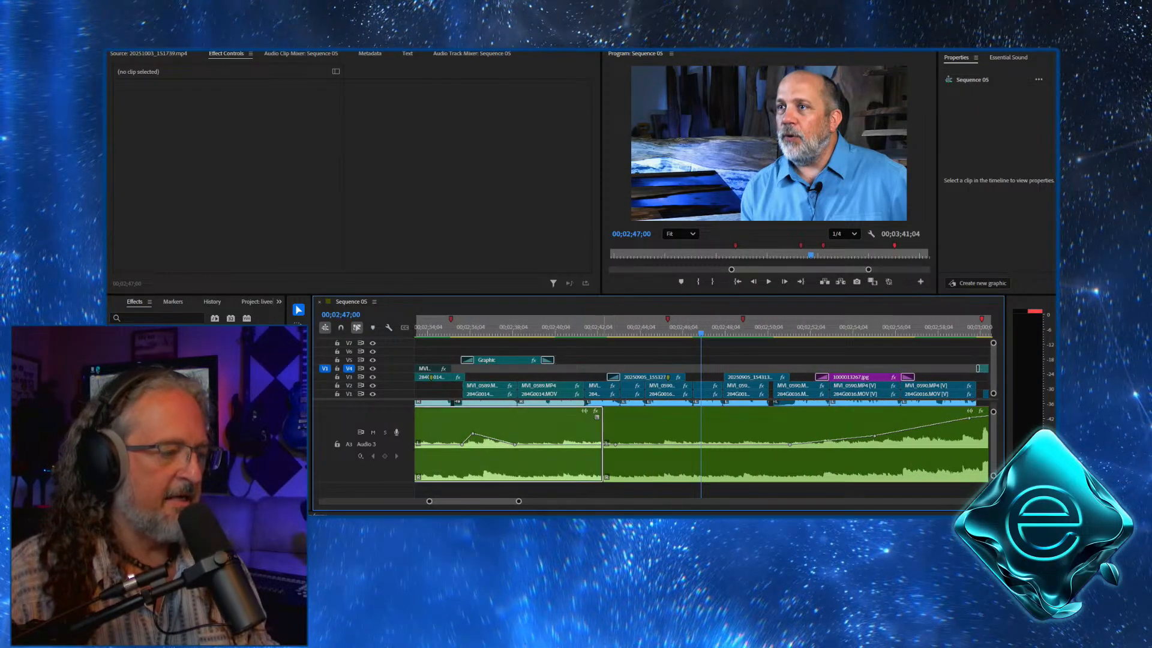
left_click_drag(607, 444, 616, 449)
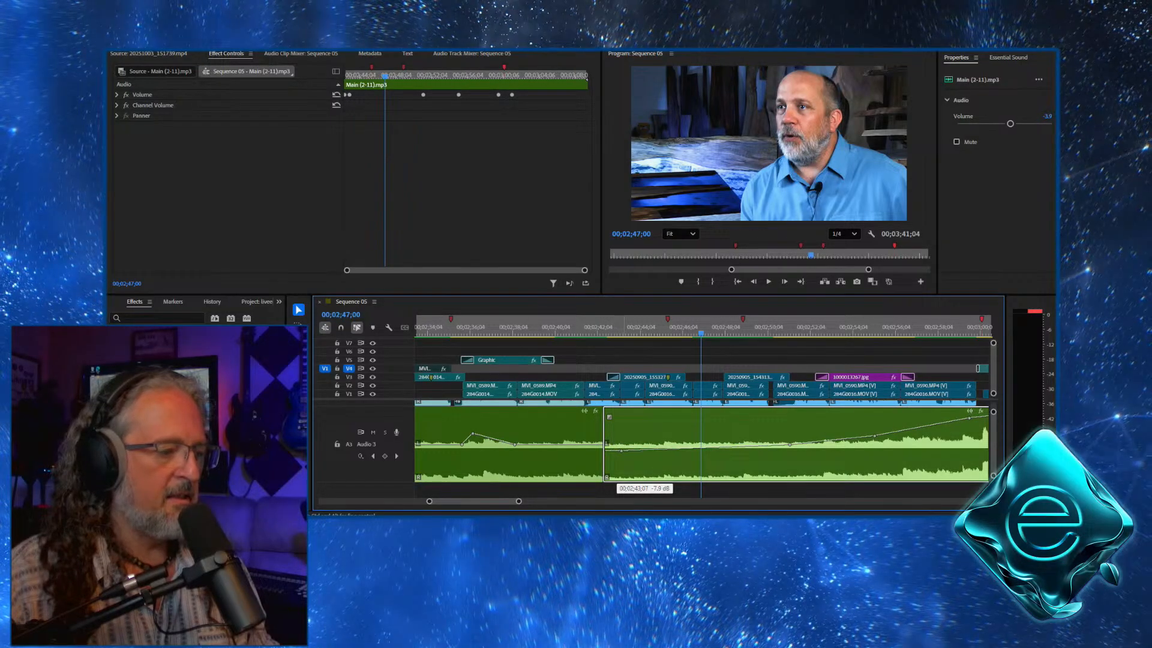
left_click(536, 445, "ctrl")
left_click_drag(536, 444, 601, 449)
Play back from 00;02;38;05 towards the music join and inspect it closely around 00;02;42;13
left_click_drag(517, 327, 512, 327)
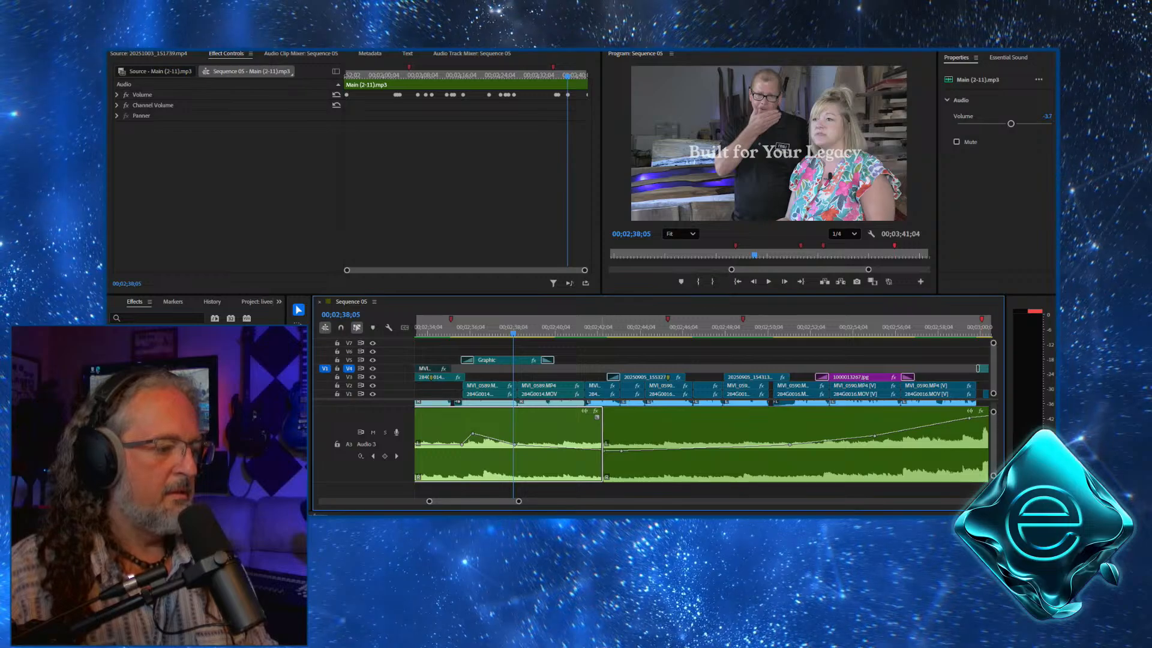
key("=")
key("=")
left_click_drag(702, 329, 869, 330)
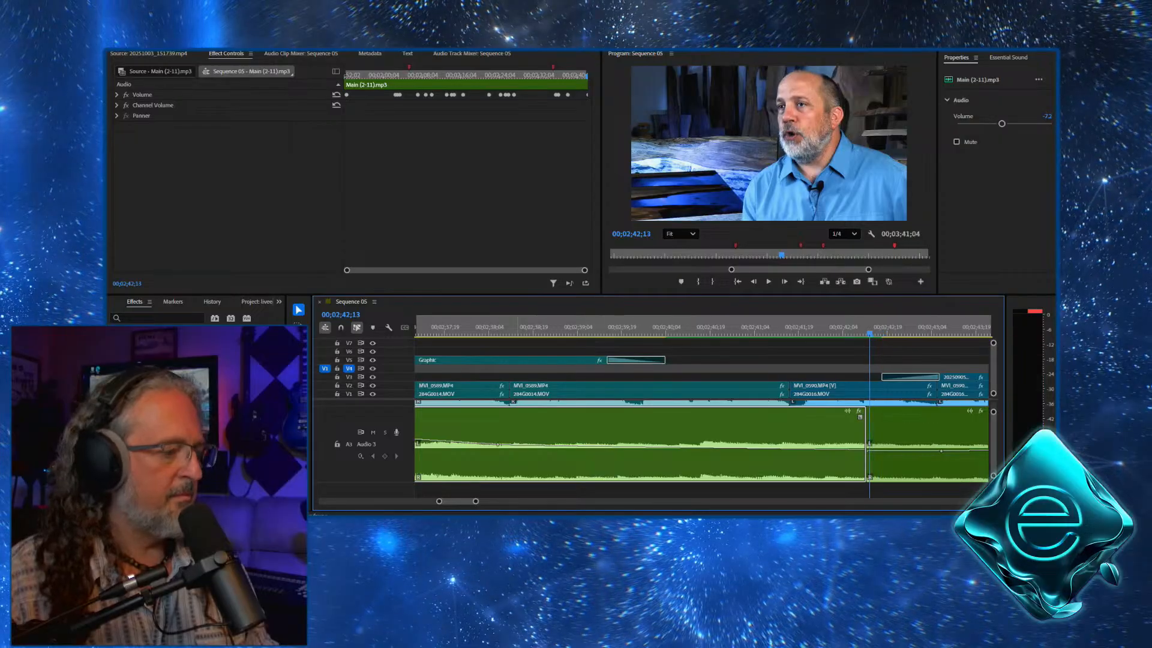
key("=")
key("=")
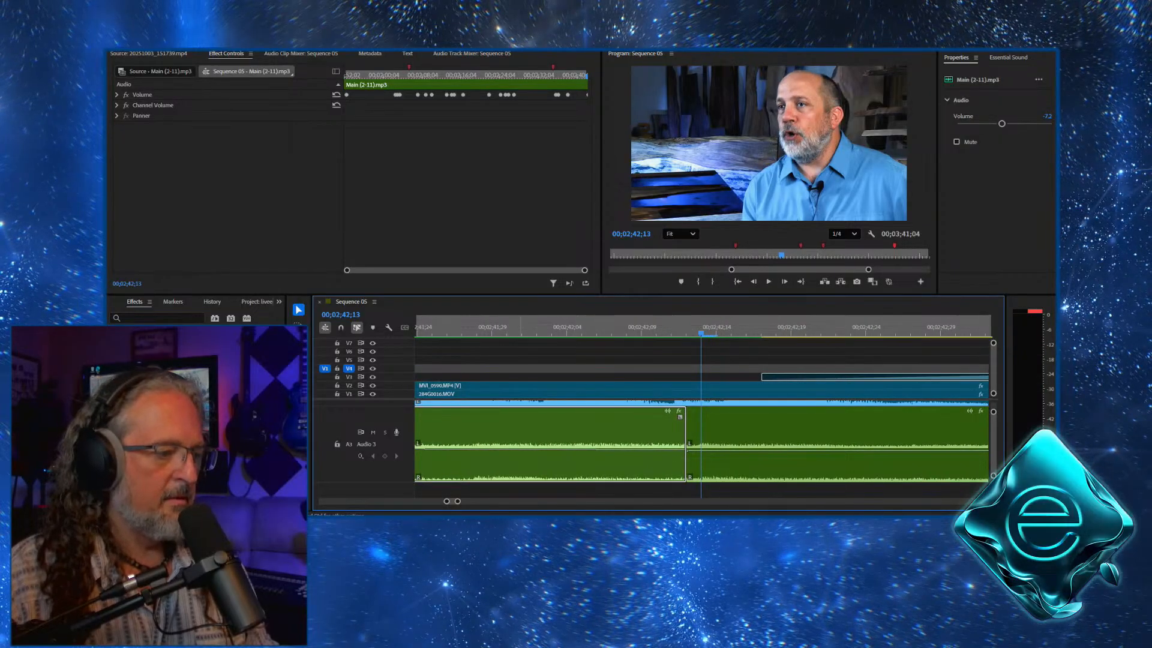
left_click(677, 359)
left_click(677, 368)
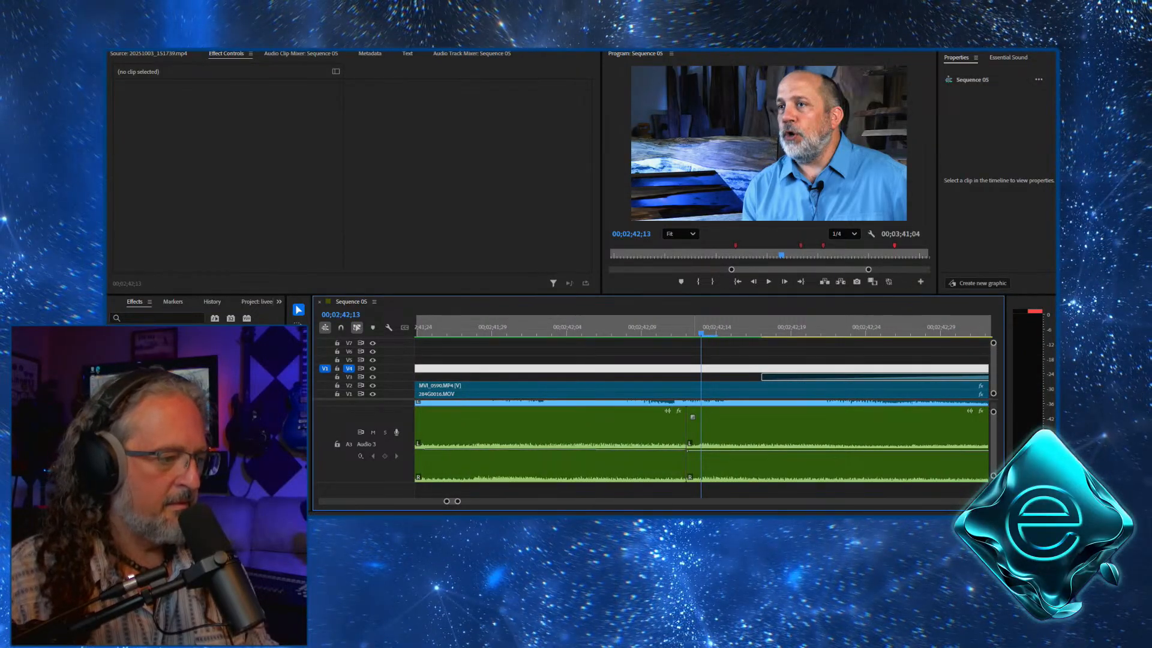
Play back the testimonial and Building Your Legacy sections from 00;02;32;26 to 00;03;06;09 to check the music blend
key("minus")
key("minus")
key("minus")
key("minus")
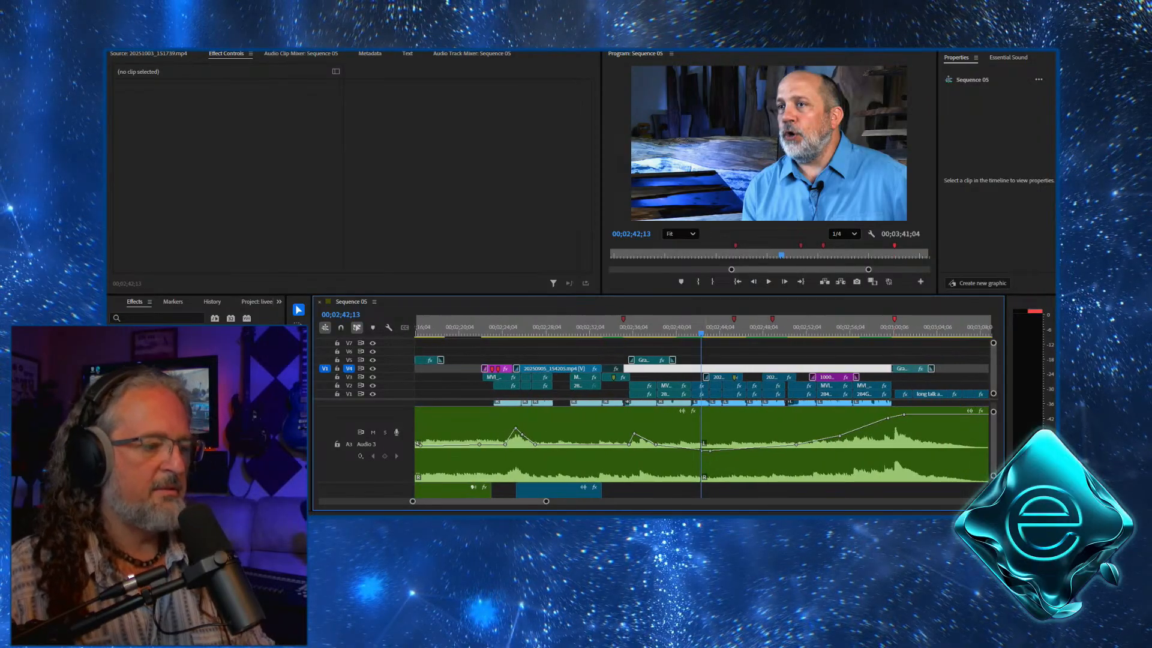
key("Up")
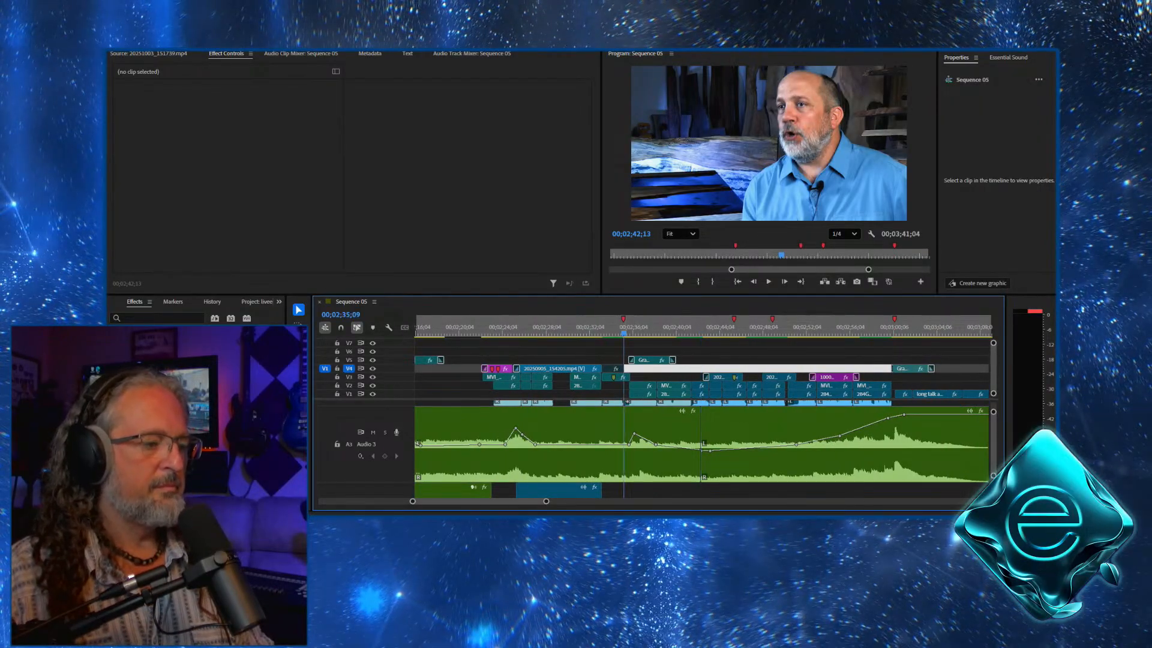
key("space")
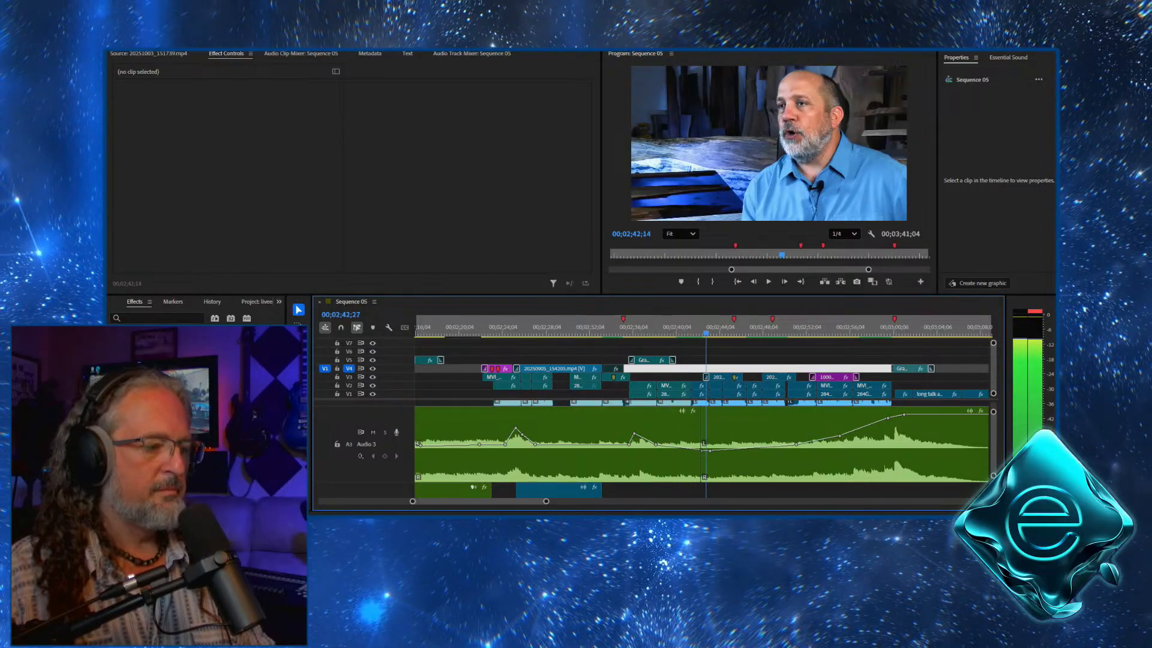
left_click(597, 327)
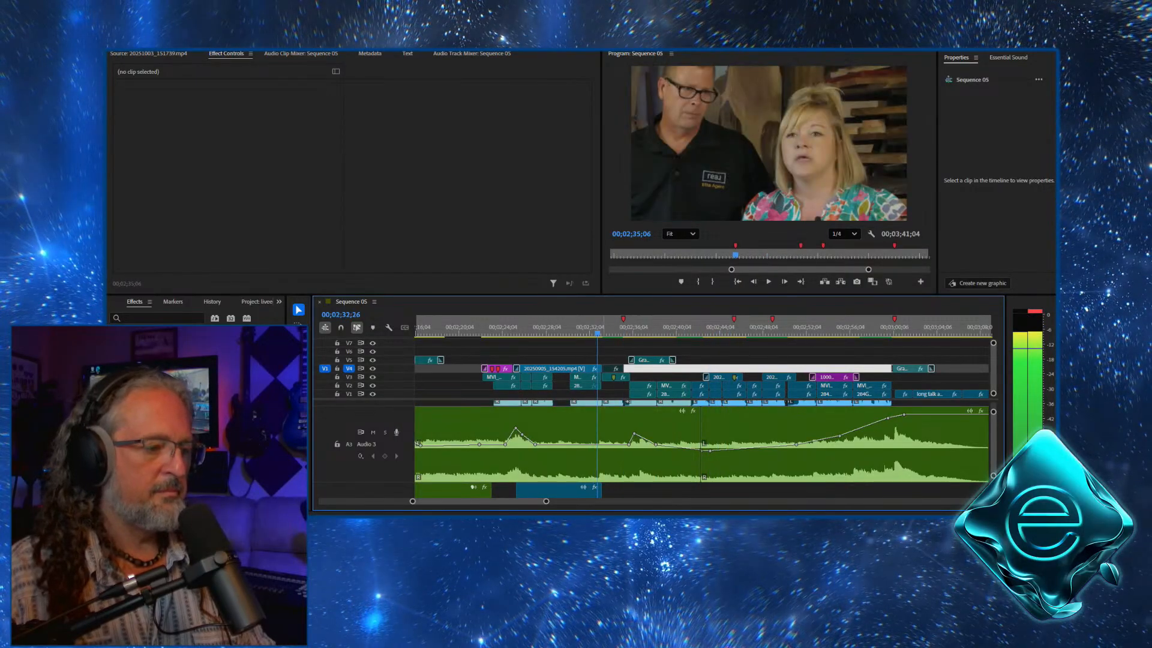
key("space")
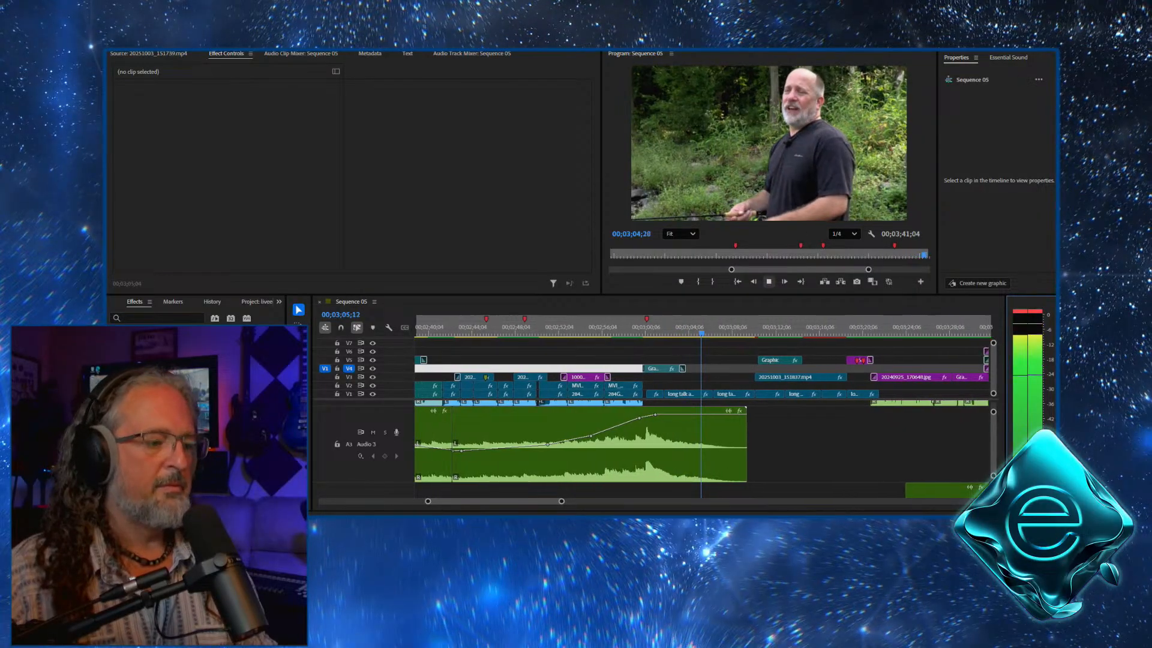
key("space")
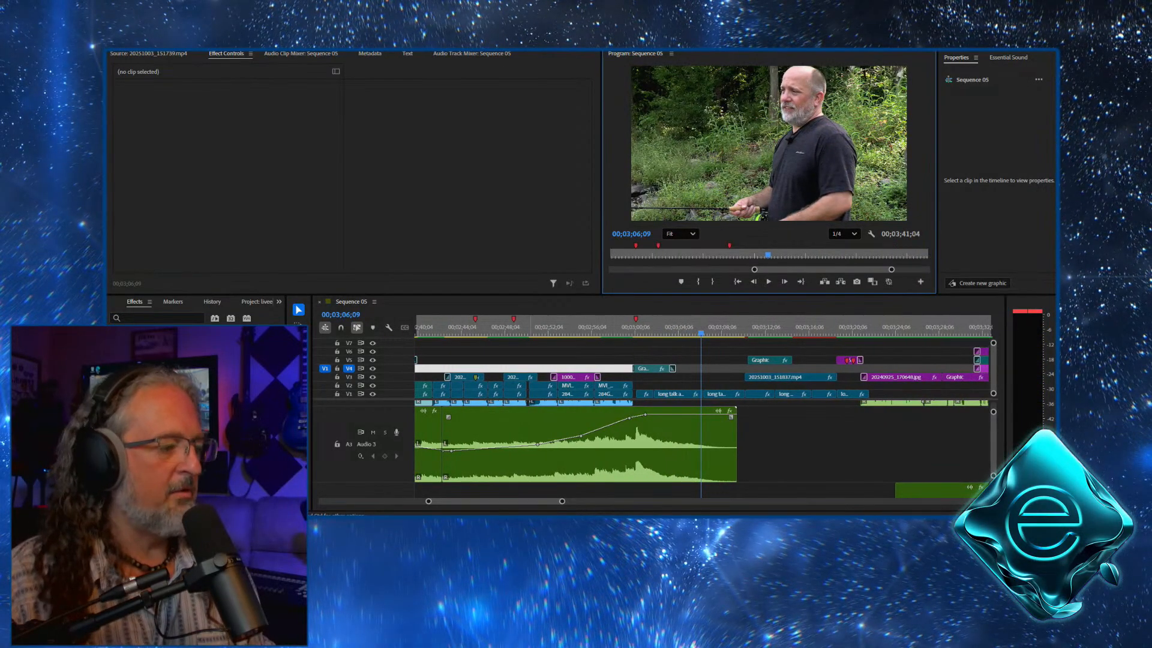
Review the audio tracks under the closing section and play it back from 00;03;06;09 to 00;03;27;12
left_click_drag(563, 500, 612, 501)
scroll(566, 447, "up", 3)
scroll(565, 447, "down", 5)
scroll(565, 447, "up", 3)
scroll(566, 447, "down", 2)
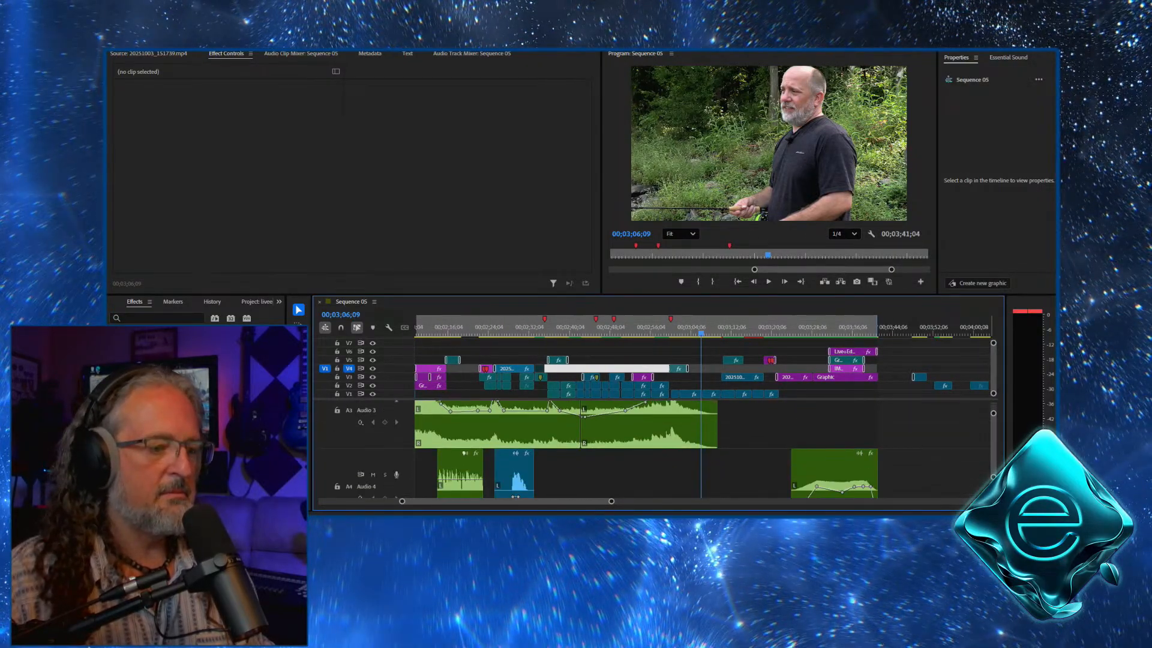
scroll(566, 447, "up", 2)
scroll(566, 447, "up", 2)
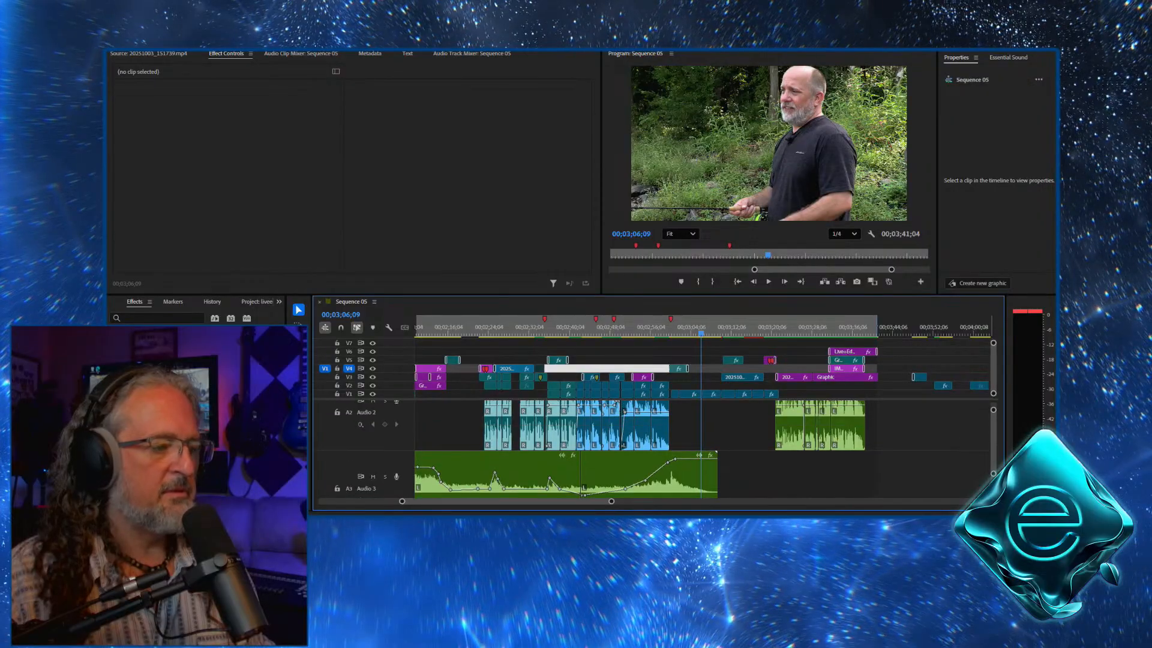
scroll(645, 449, "up", 3)
scroll(646, 449, "down", 5)
scroll(646, 449, "up", 2)
scroll(645, 448, "up", 2)
scroll(645, 449, "down", 2)
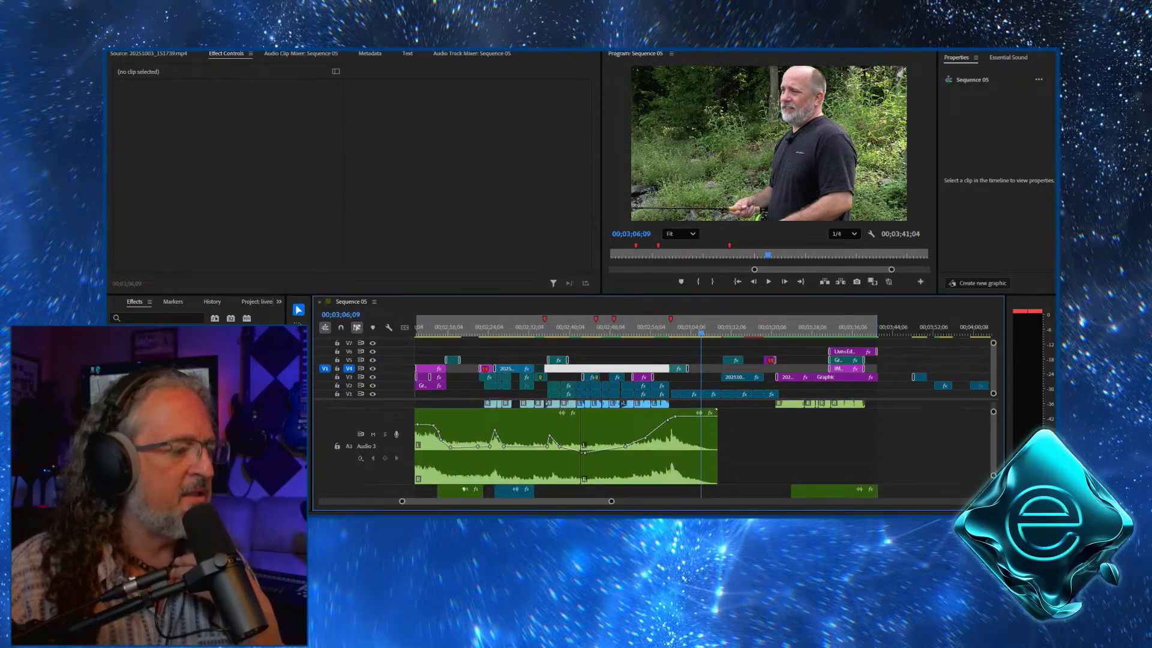
scroll(646, 448, "down", 1)
scroll(646, 449, "up", 4)
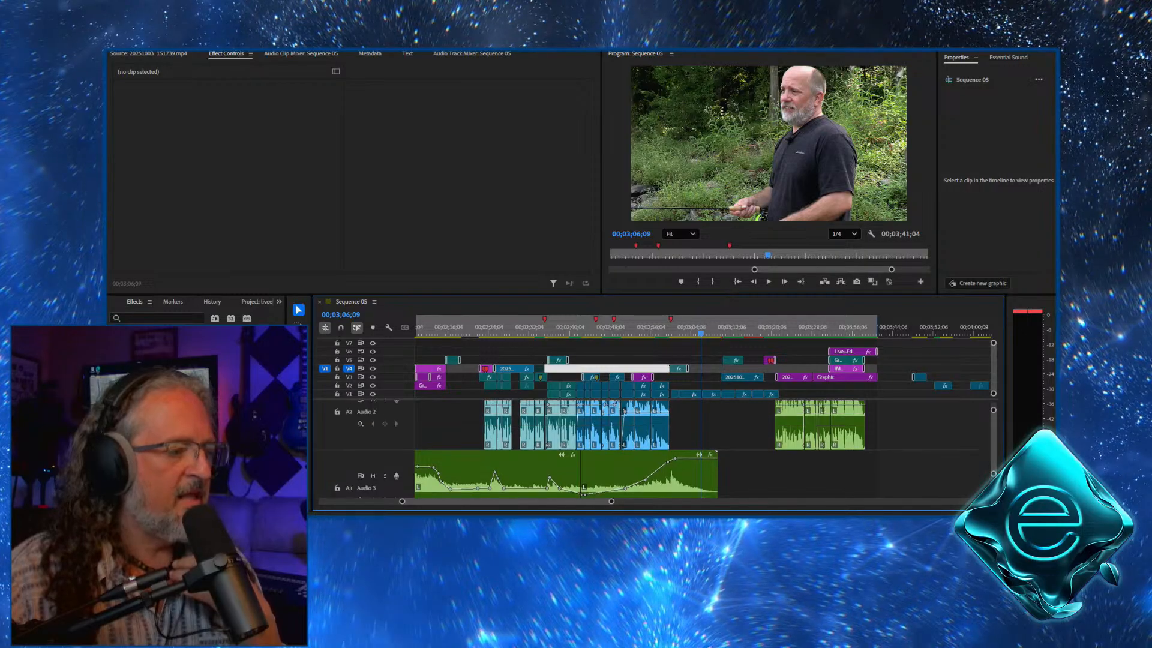
scroll(624, 410, "down", 3)
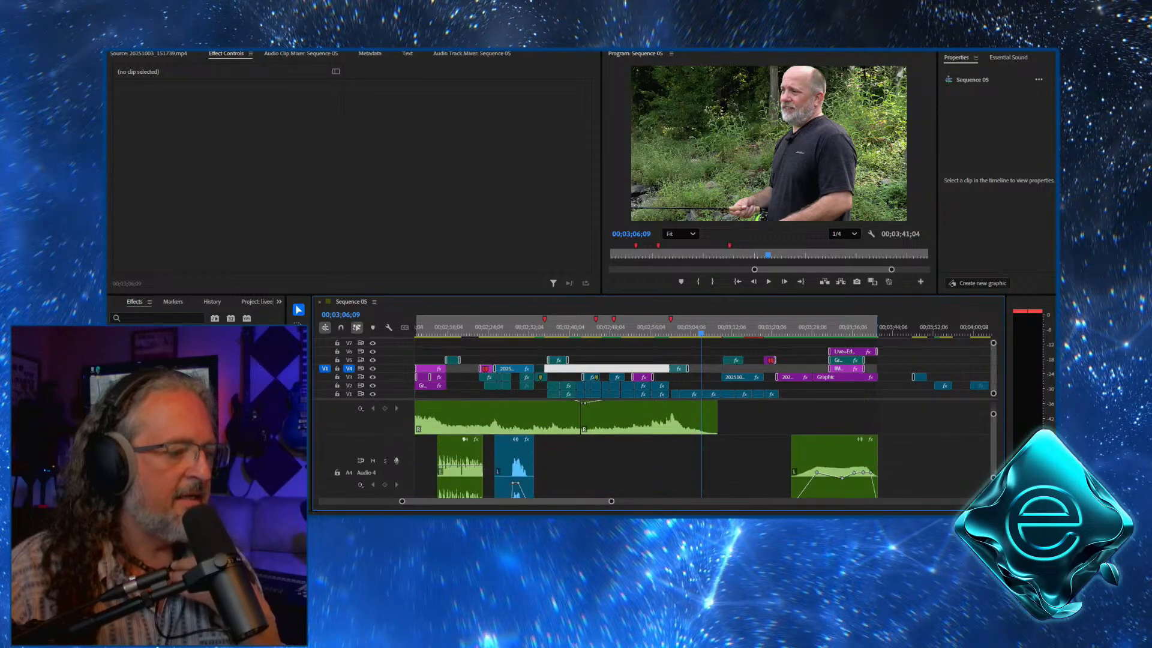
scroll(623, 432, "up", 2)
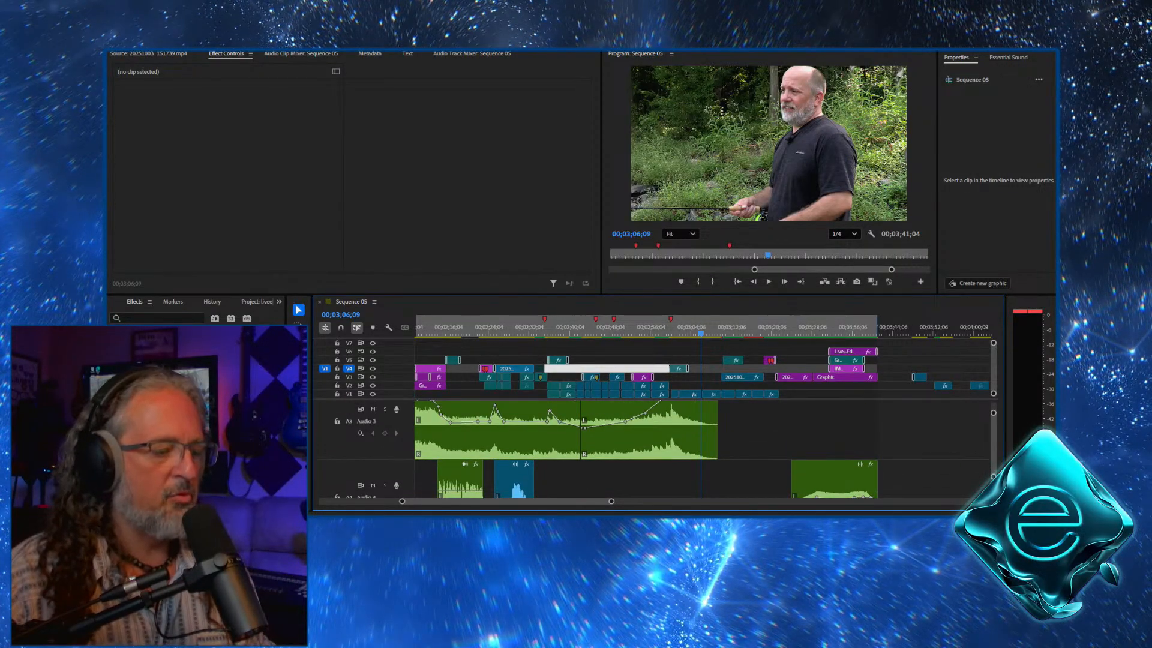
key("space")
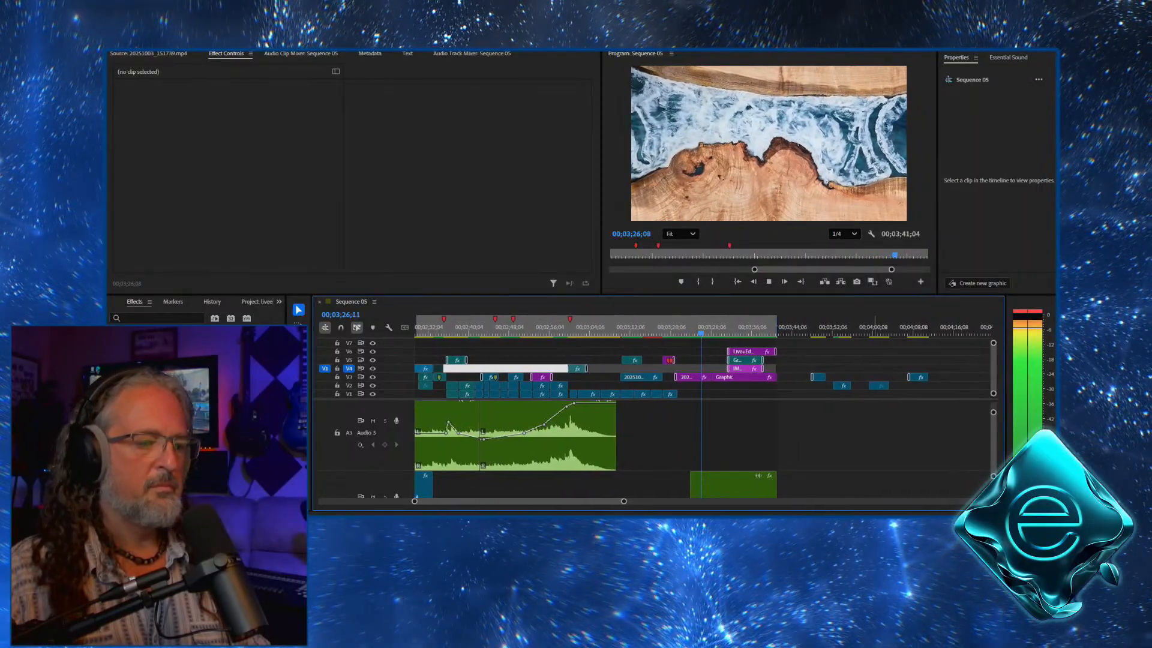
key("space")
Extend the Grand Opening Music clip's start back under the main music's ending on Audio 4, moving its first volume keyframe earlier
left_click_drag(741, 485, 776, 449)
left_click_drag(689, 450, 613, 449)
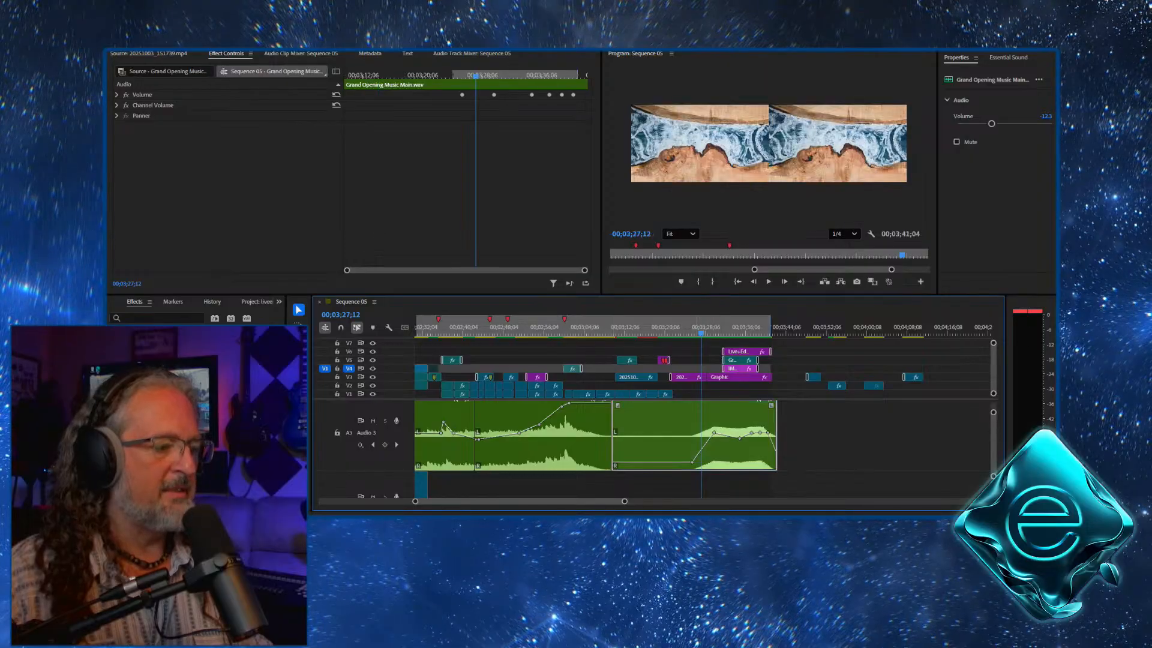
left_click_drag(692, 462, 613, 465)
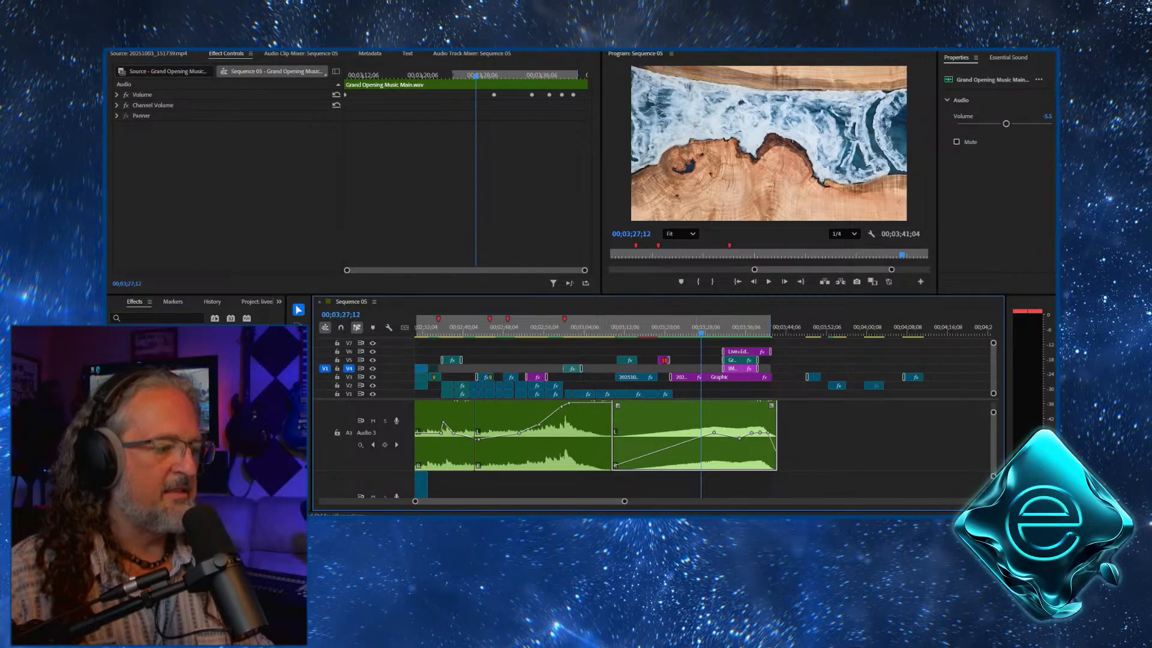
left_click_drag(689, 450, 690, 483)
key("s")
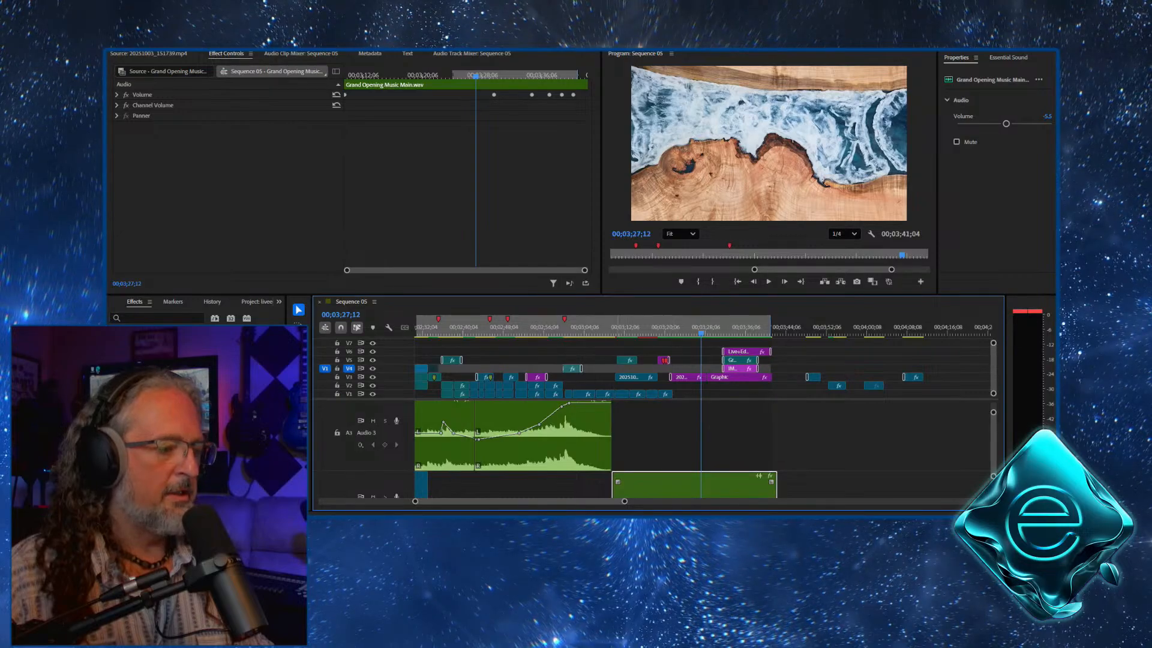
left_click_drag(613, 483, 580, 483)
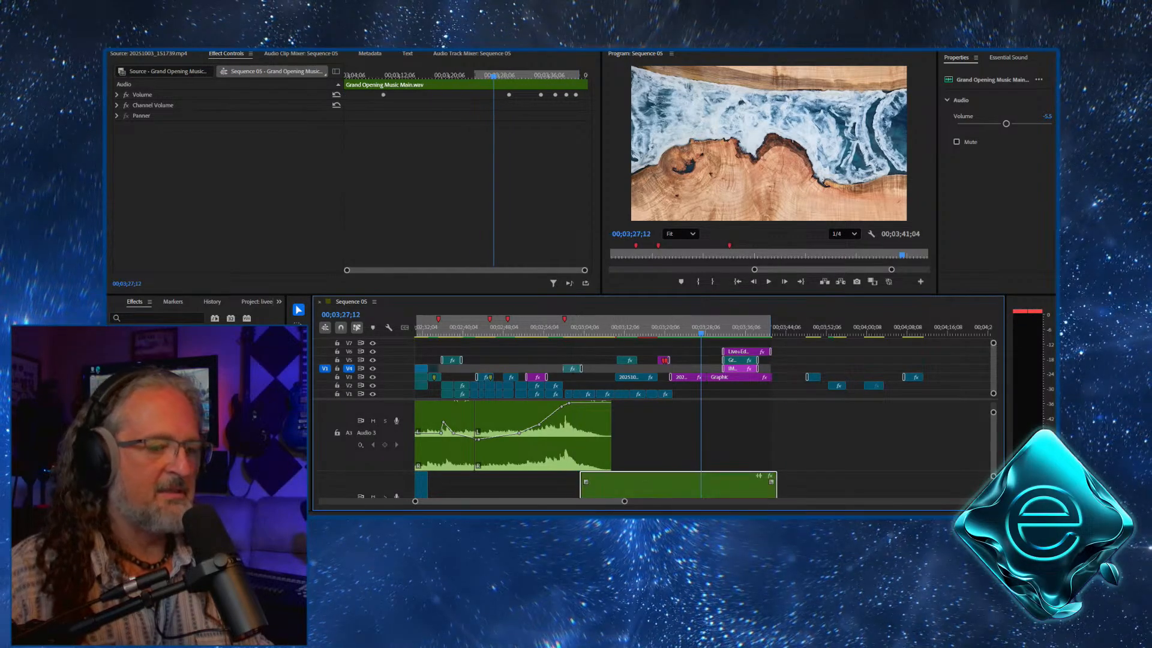
Reshape the Grand Opening Music fade-in by raising its early volume keyframe and slightly lowering the one shortly after 00;03;27;12
scroll(595, 448, "down", 2)
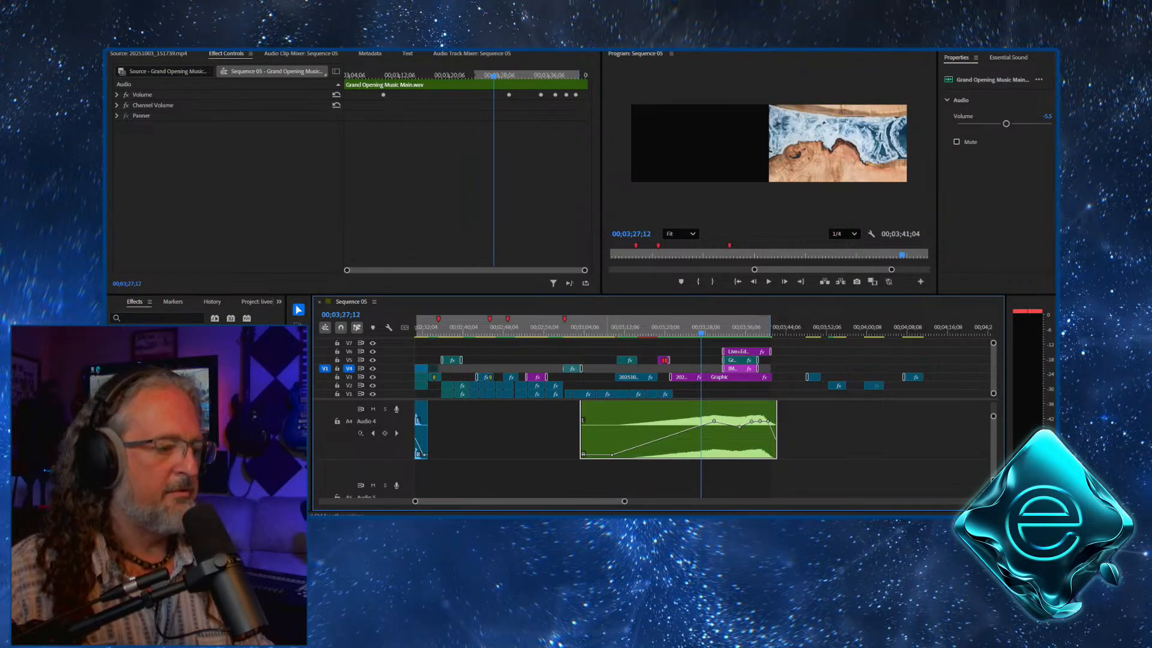
mouse_move(612, 454)
left_mouse_down()
mouse_move(580, 454)
mouse_move(605, 439)
left_mouse_up()
left_click_drag(713, 421, 713, 426)
Play back the closing section from 00;02;59;25 to 00;03;13;18, adjusting the audio track heights to show both music clips
scroll(678, 450, "up", 5)
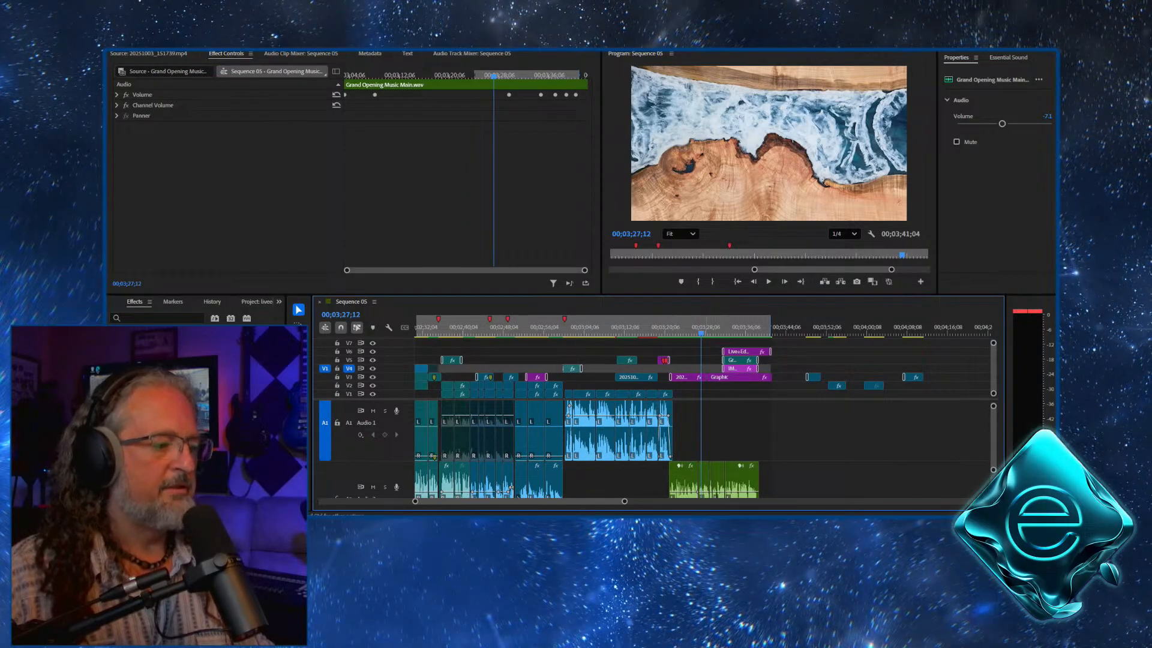
left_click_drag(701, 331, 562, 331)
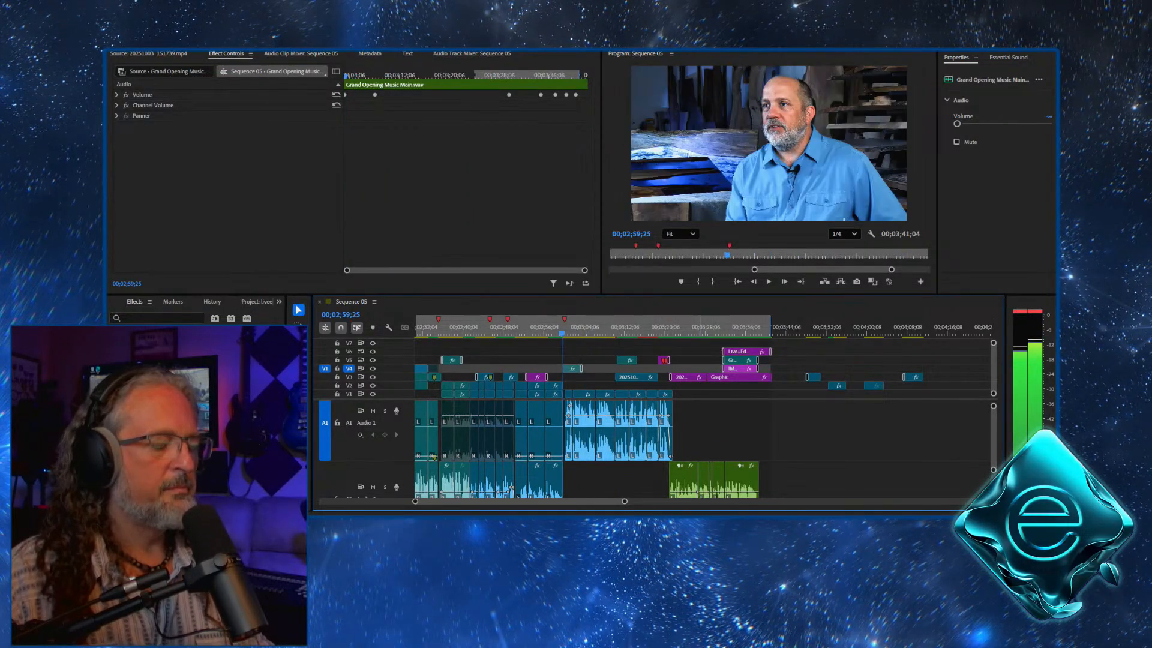
key("space")
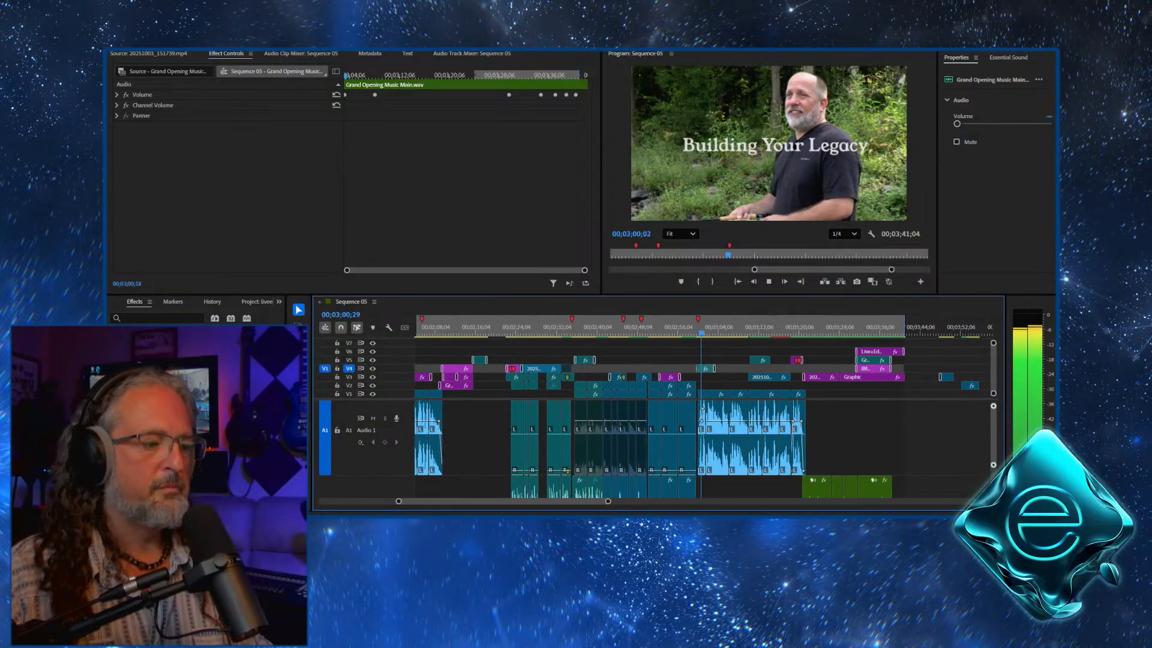
left_click_drag(993, 464, 993, 501)
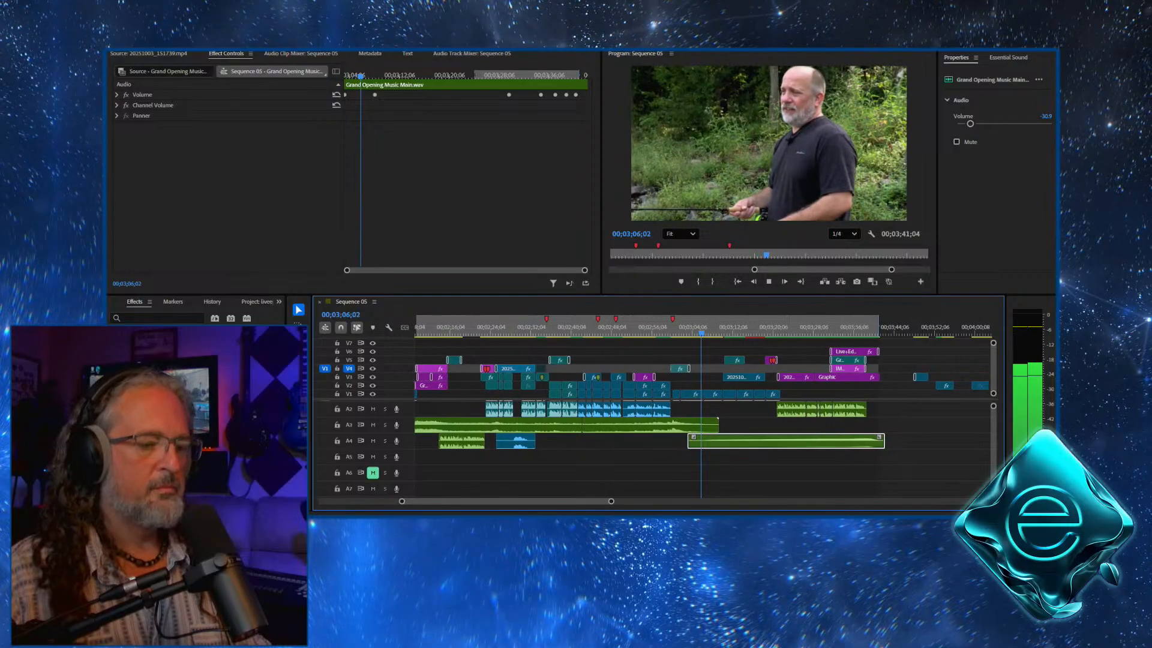
left_click_drag(993, 495, 993, 480)
scroll(639, 448, "down", 3)
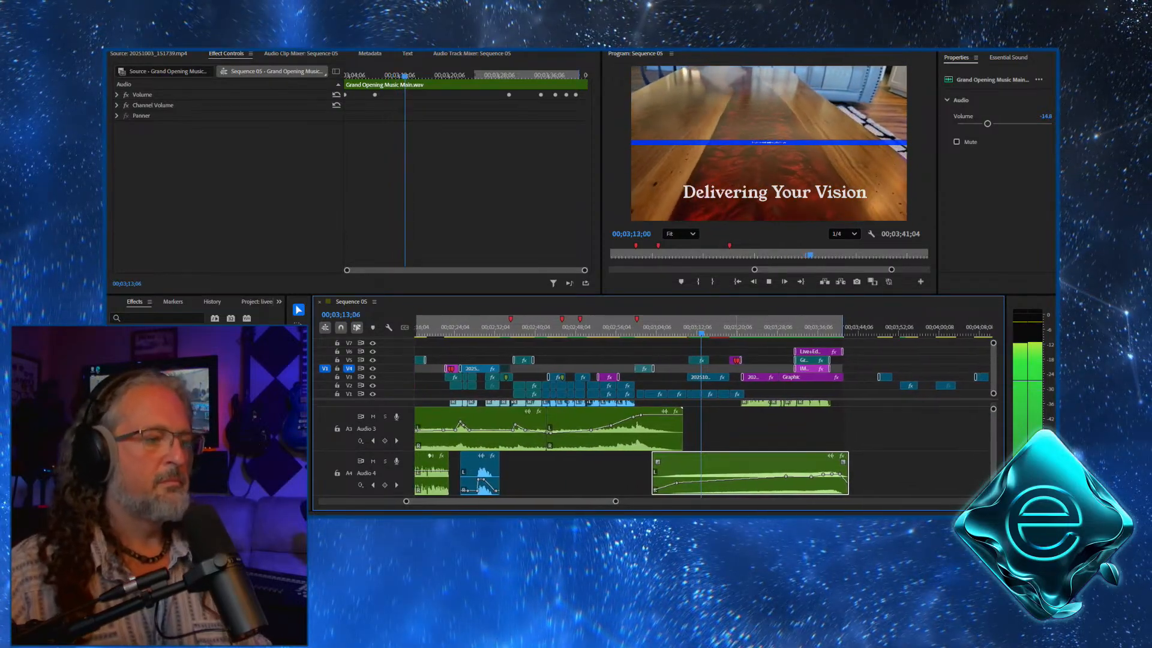
key("space")
Move the Delivering Your Vision graphic down to track V4 and raise the title to a vertical position of 109
left_click_drag(695, 360, 695, 368)
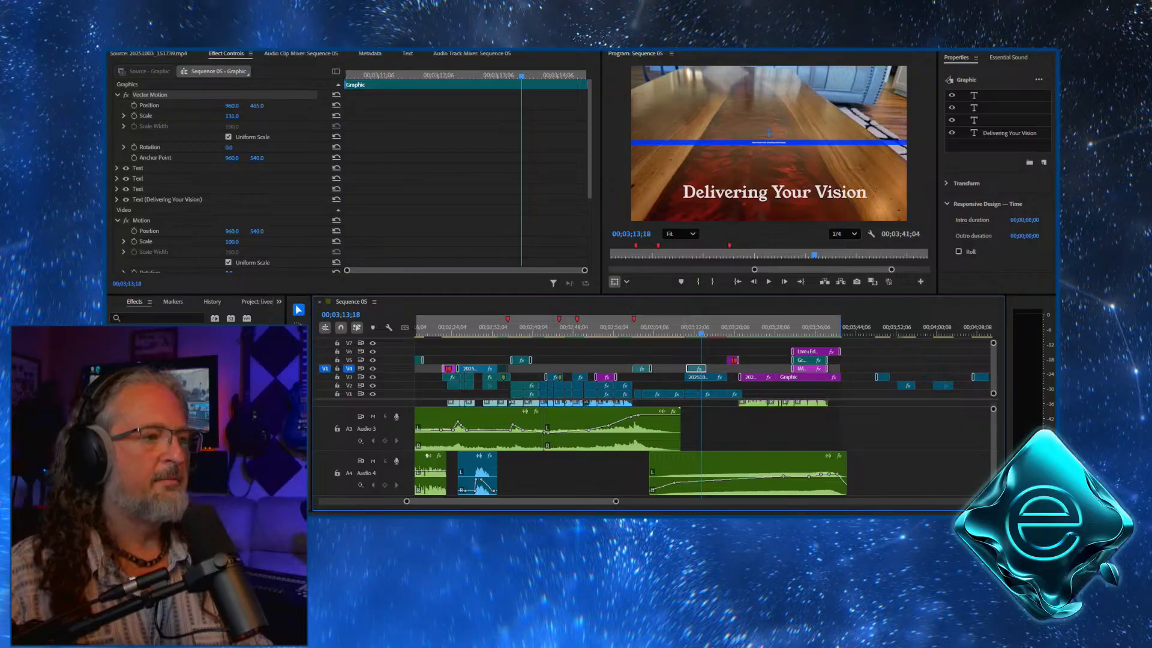
left_click_drag(256, 106, 155, 105)
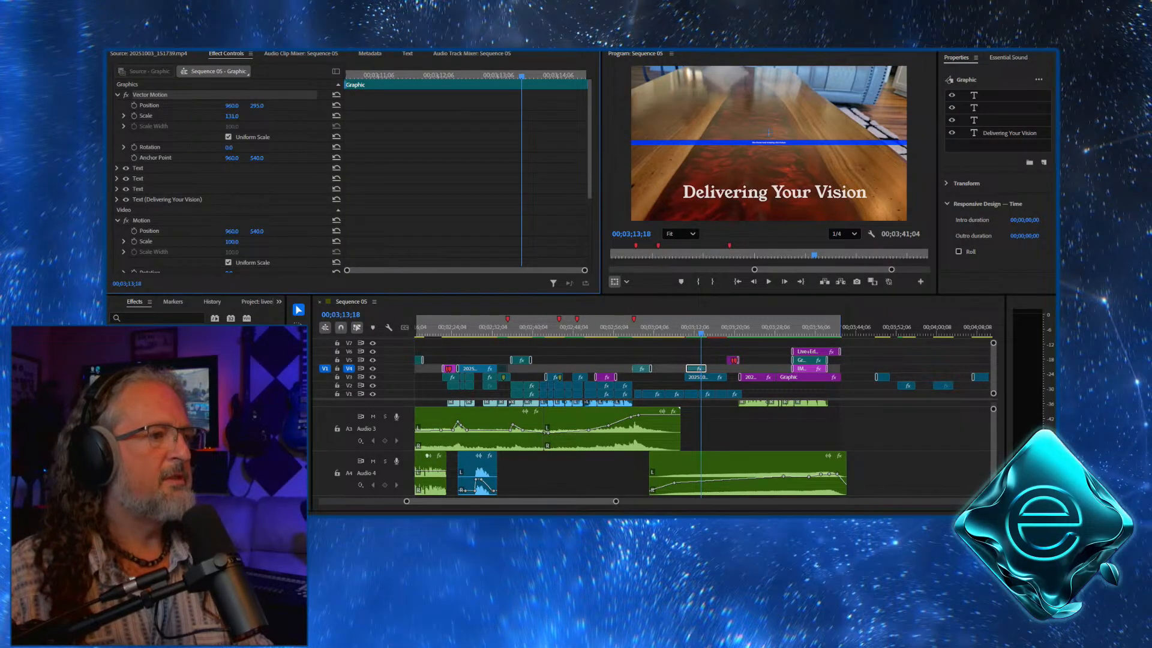
key("ctrl+shift+a")
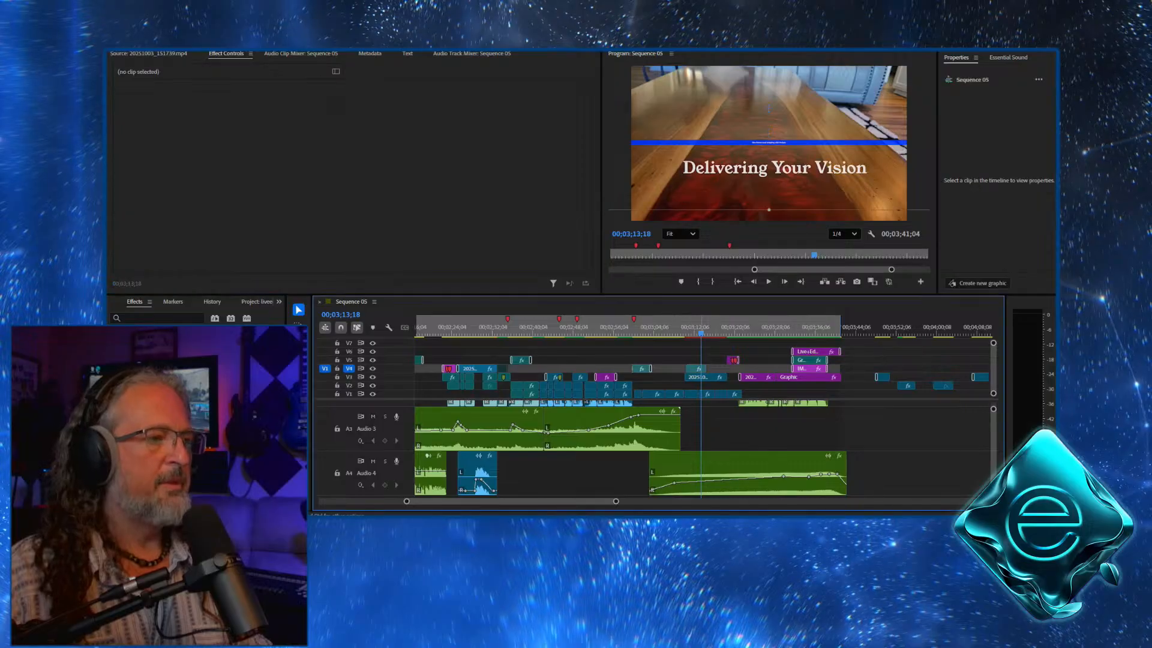
left_click(695, 368)
mouse_move(257, 106)
left_mouse_down()
mouse_move(227, 106)
mouse_move(251, 105)
left_mouse_up()
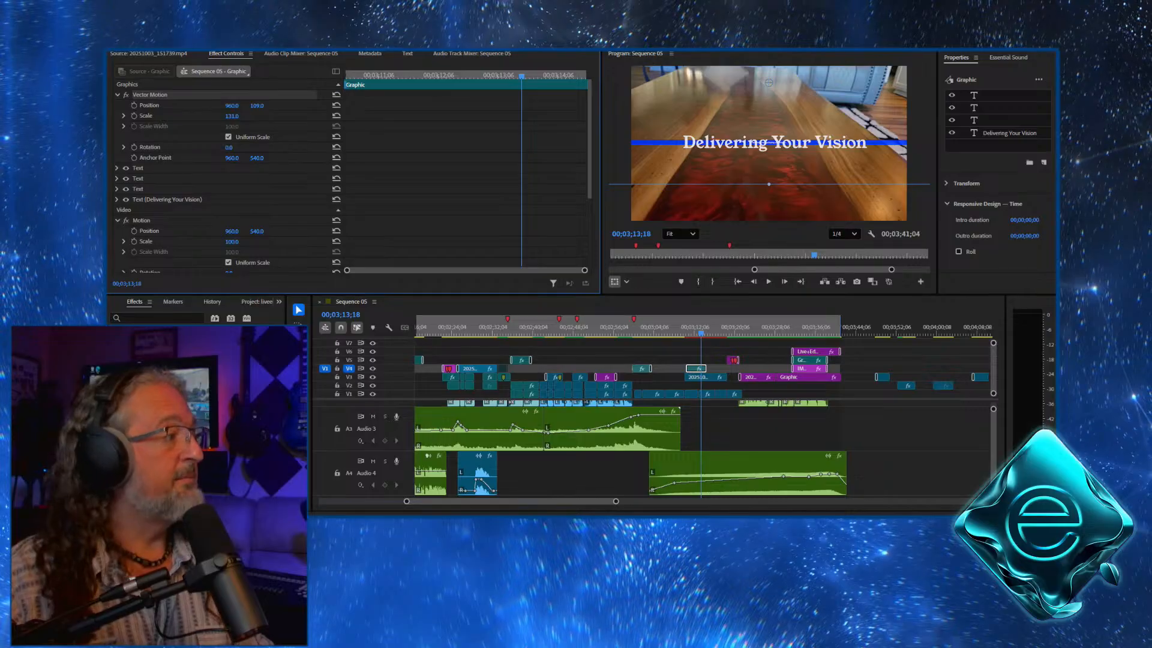
Keyframe the Delivering Your Vision title's Vector Motion position and scale, using 114 scale and a lower position at the graphic's start
left_click(134, 116)
left_click(134, 105)
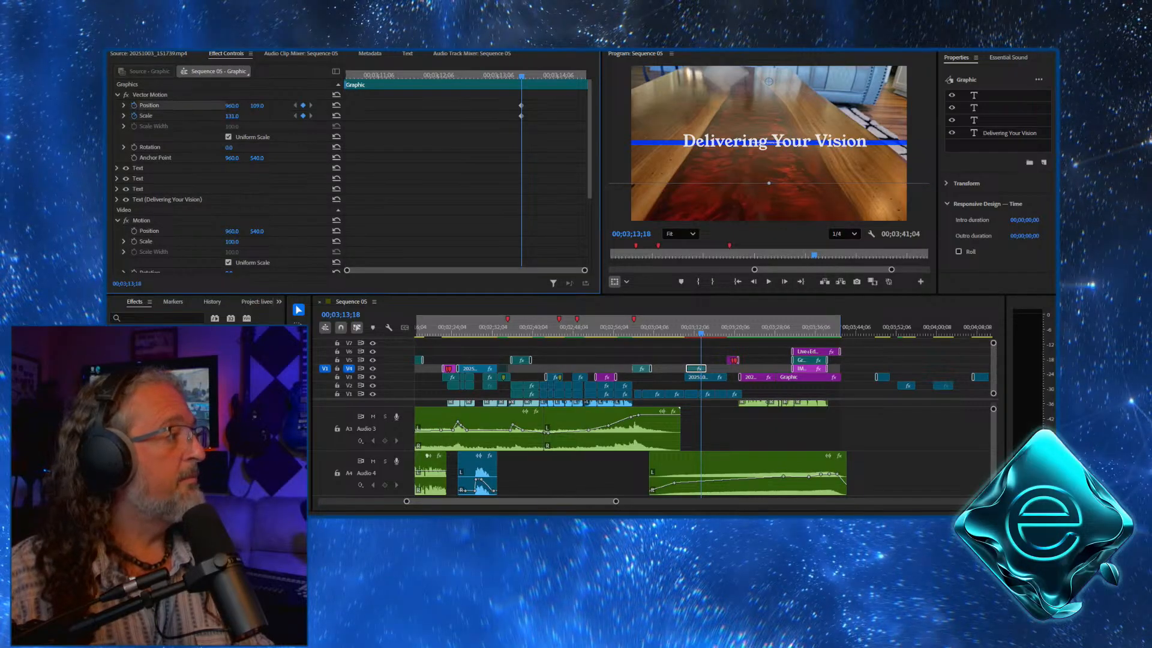
left_click_drag(231, 115, 222, 115)
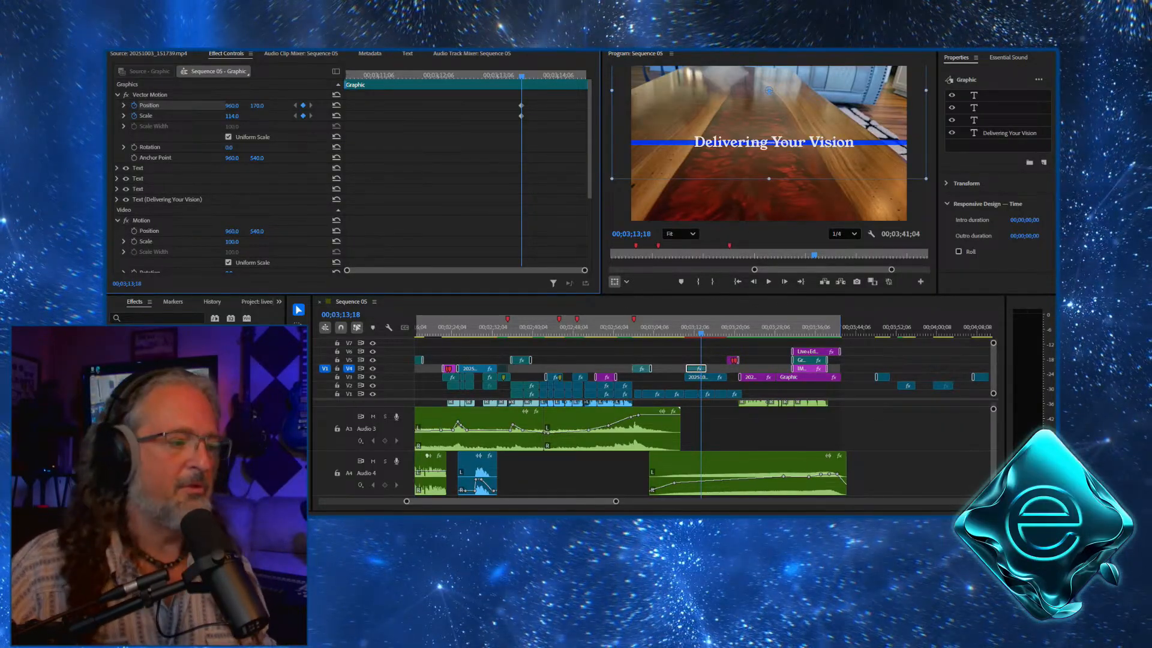
left_click_drag(537, 95, 345, 105)
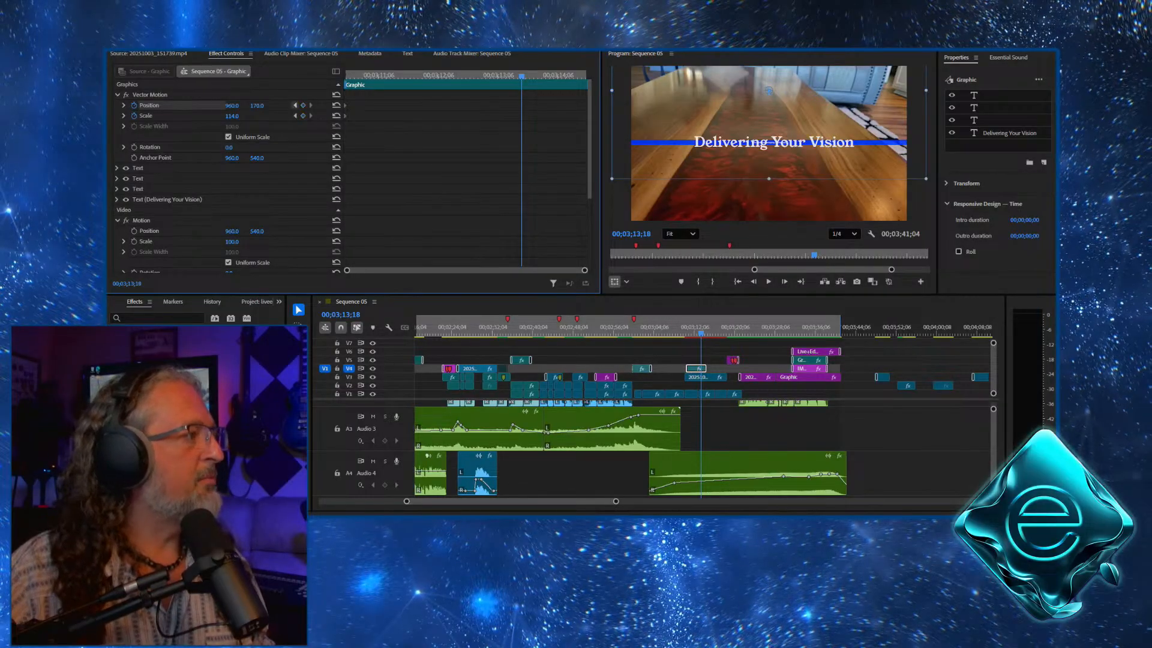
Add scale and position keyframes to the title at 00;03;13;18, with 153 scale and a vertical position of 13
left_click(303, 115)
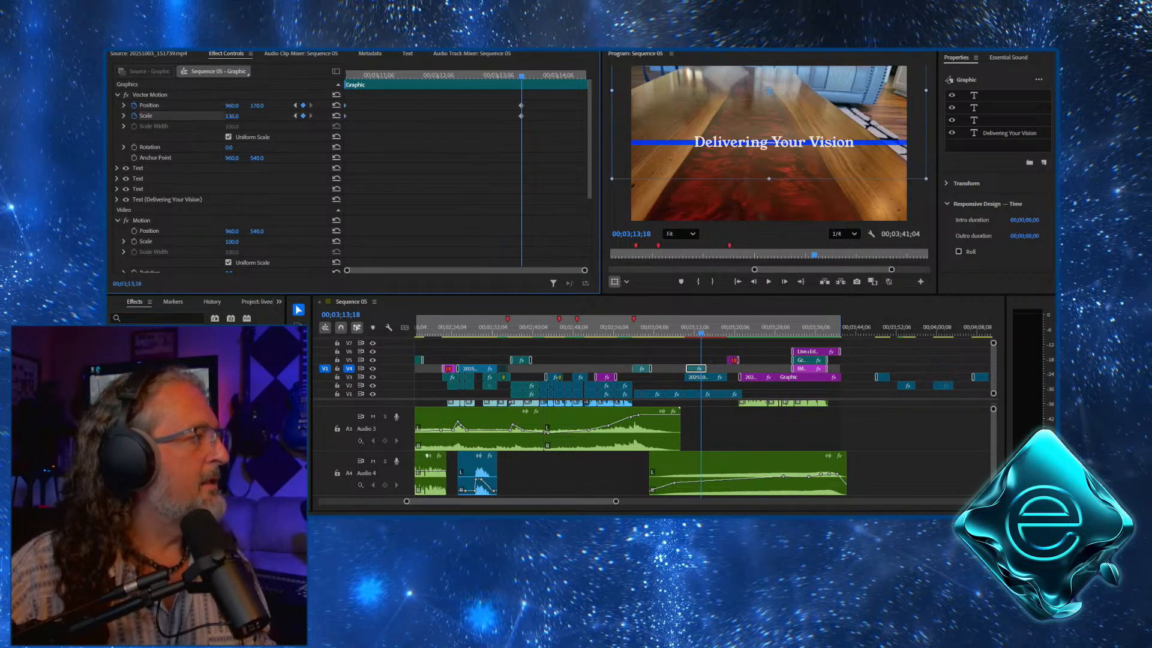
left_click_drag(231, 115, 204, 106)
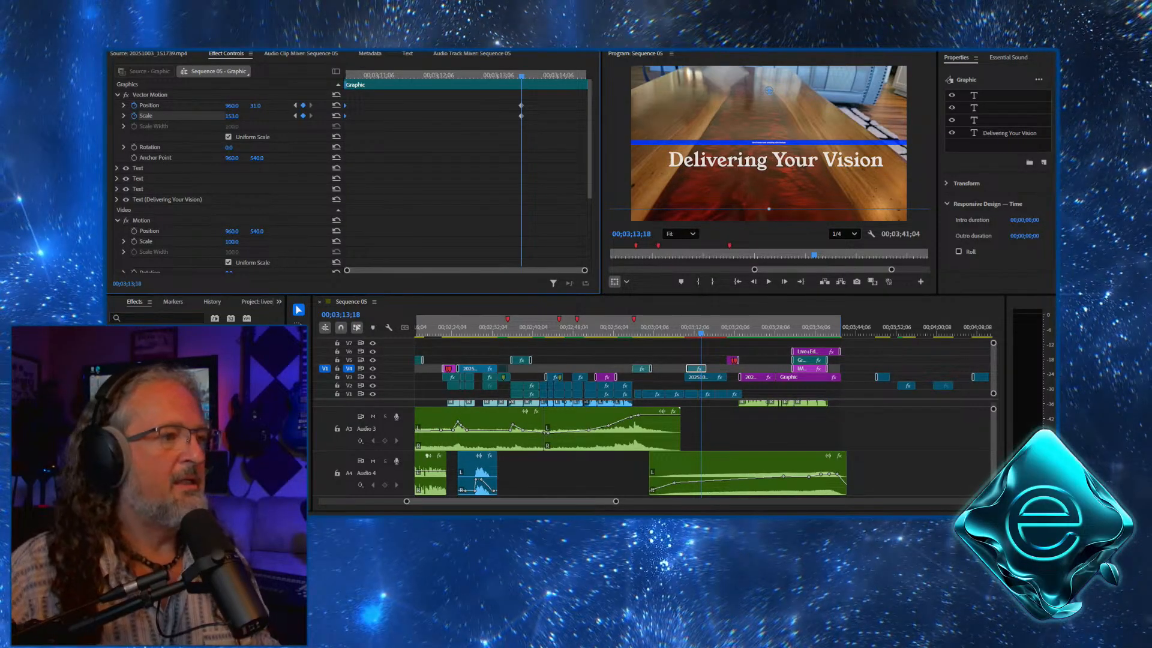
left_click_drag(257, 105, 249, 106)
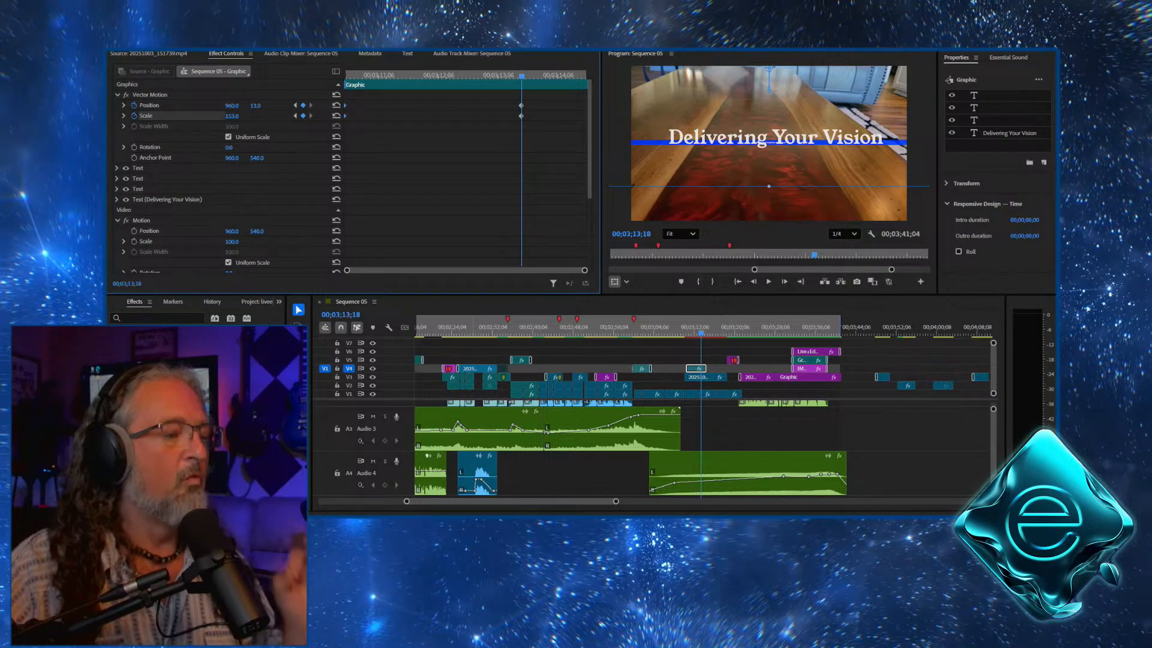
Set the transition at the end of the Delivering Your Vision graphic to a duration of 20 frames
key("=")
key("=")
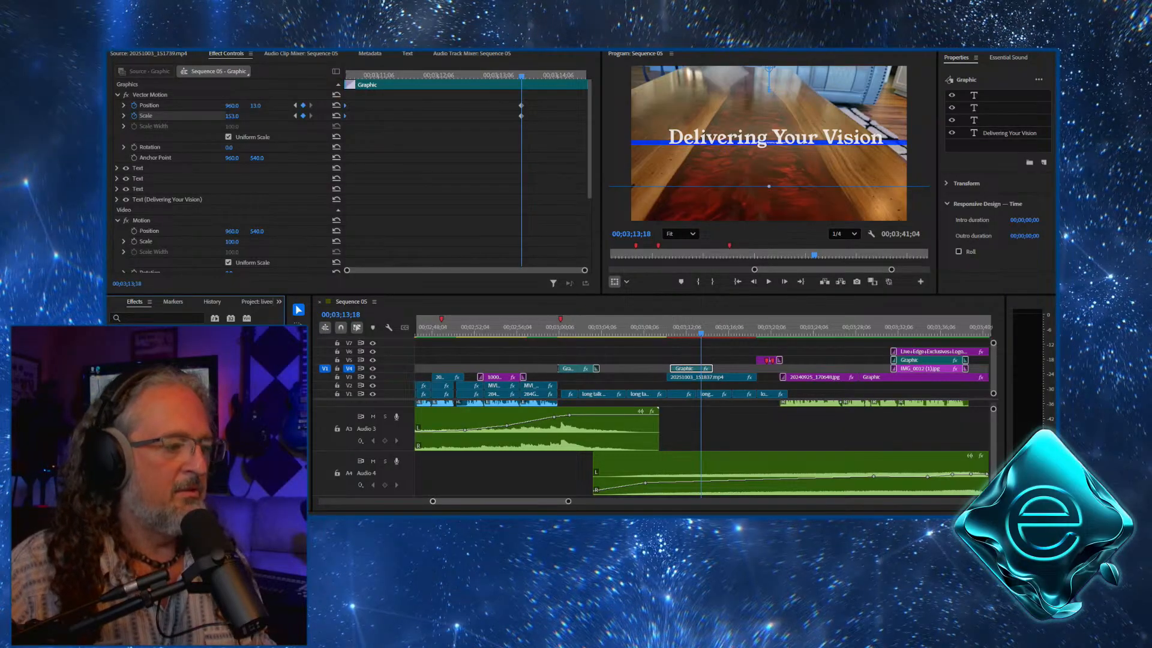
key("=")
key("=")
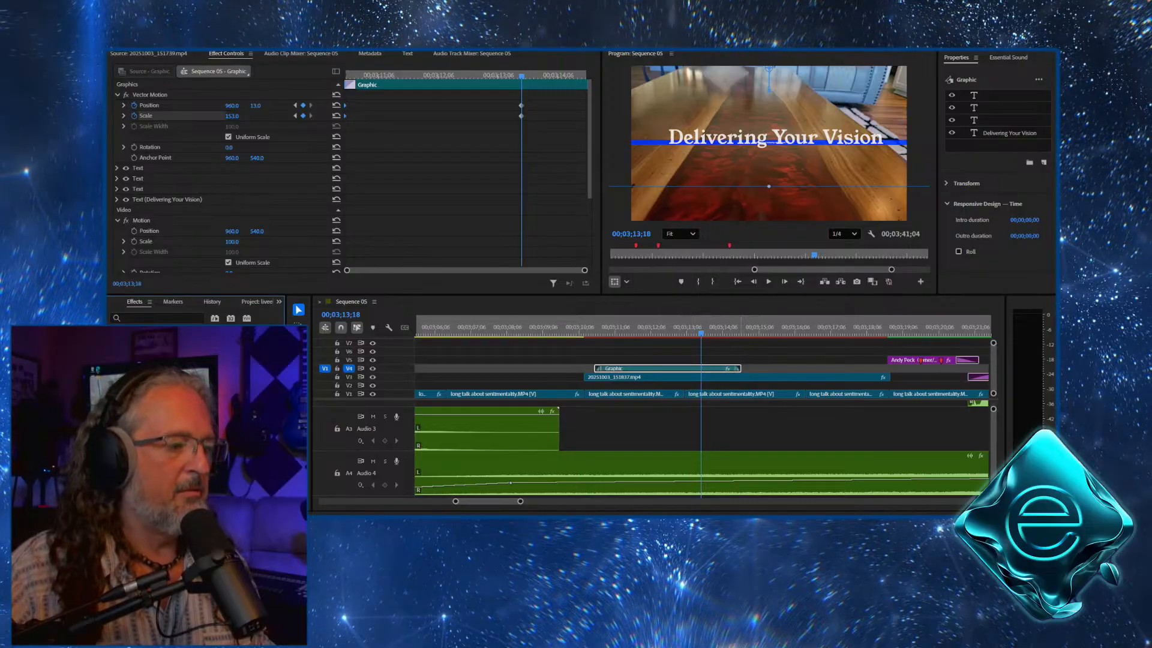
double_click(737, 368)
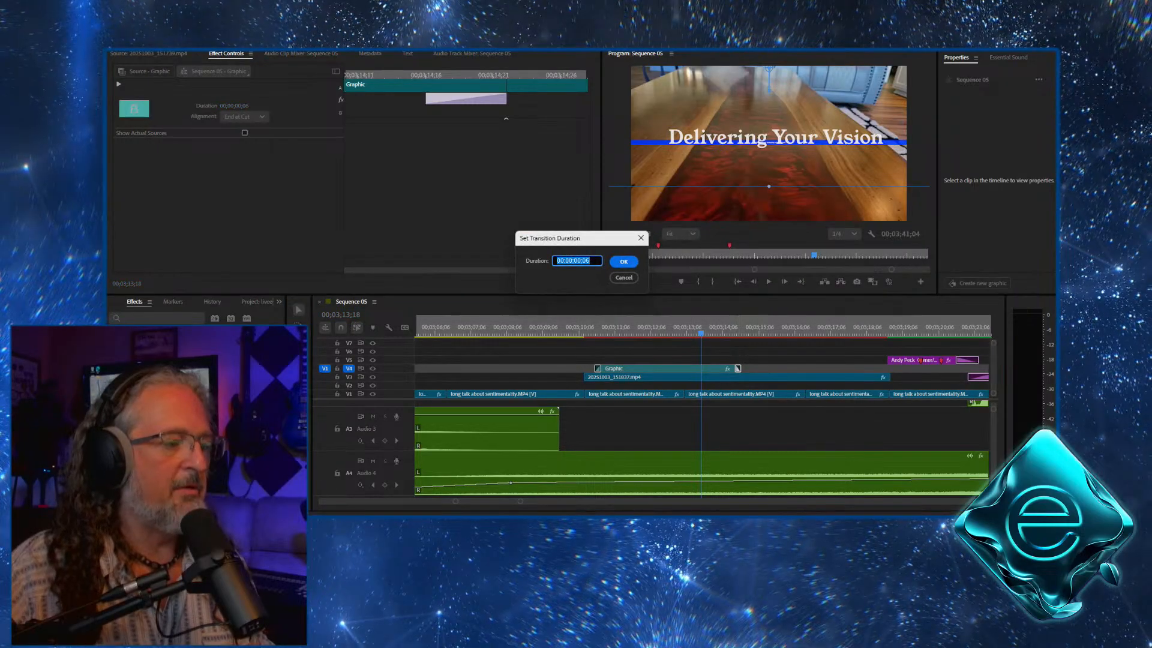
left_click(589, 260)
left_click_drag(590, 260, 585, 261)
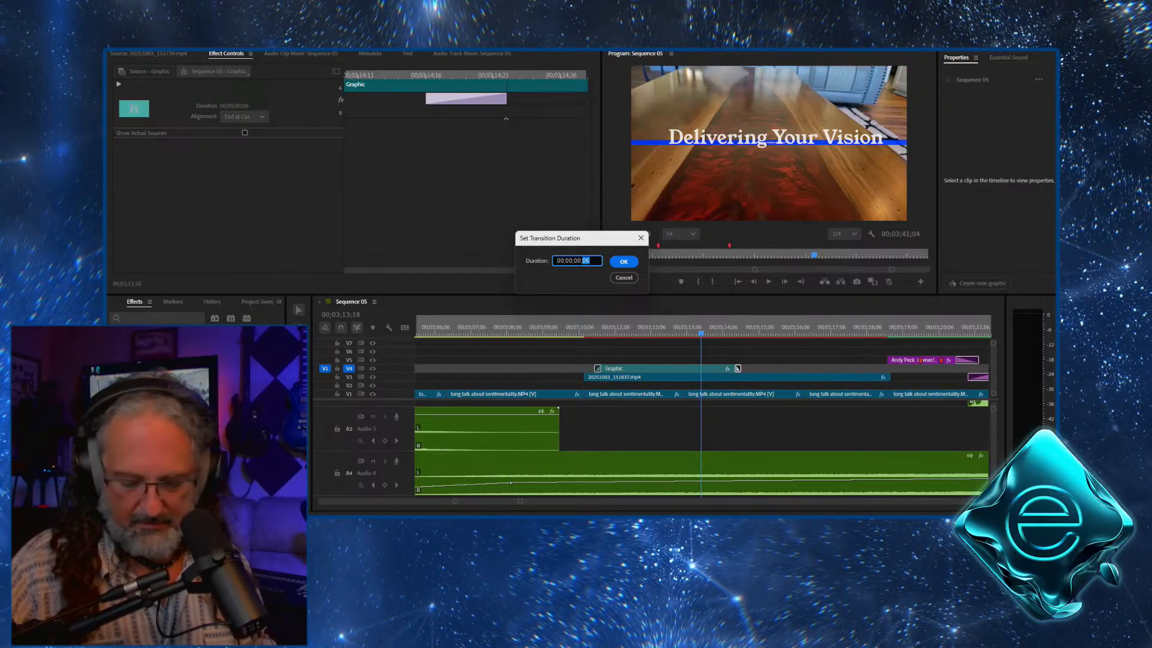
type("20")
key("Return")
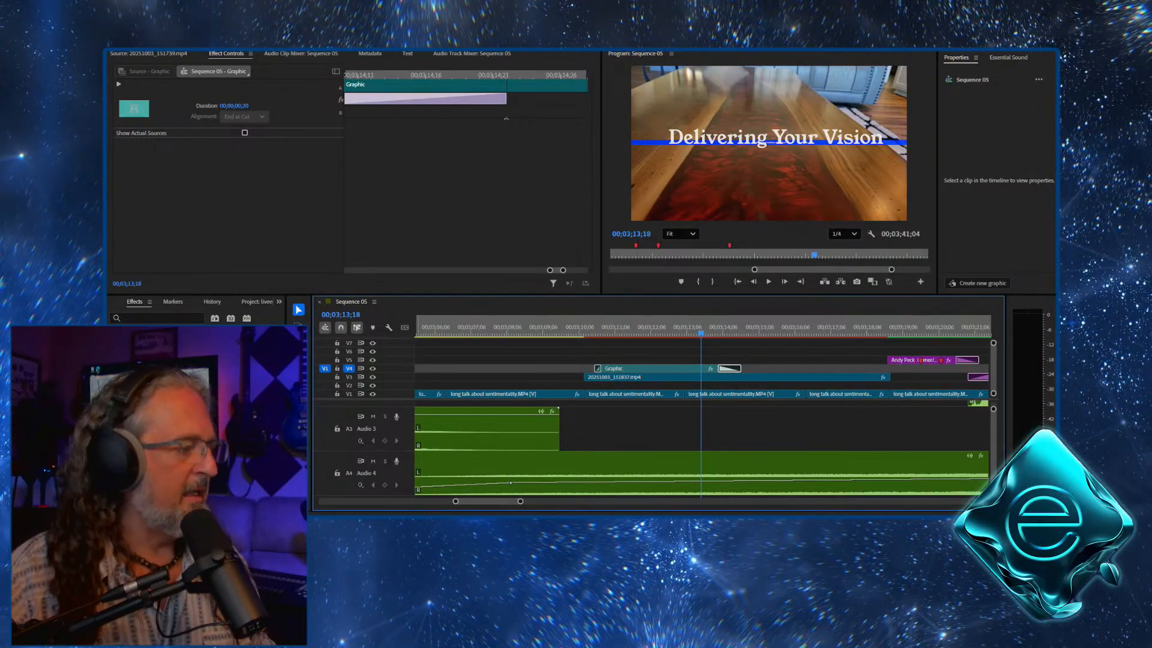
Set the graphic's opening transition to 20 frames and move the graphic earlier to start with 20251003_151837.mp4
left_click_drag(167, 384, 589, 377)
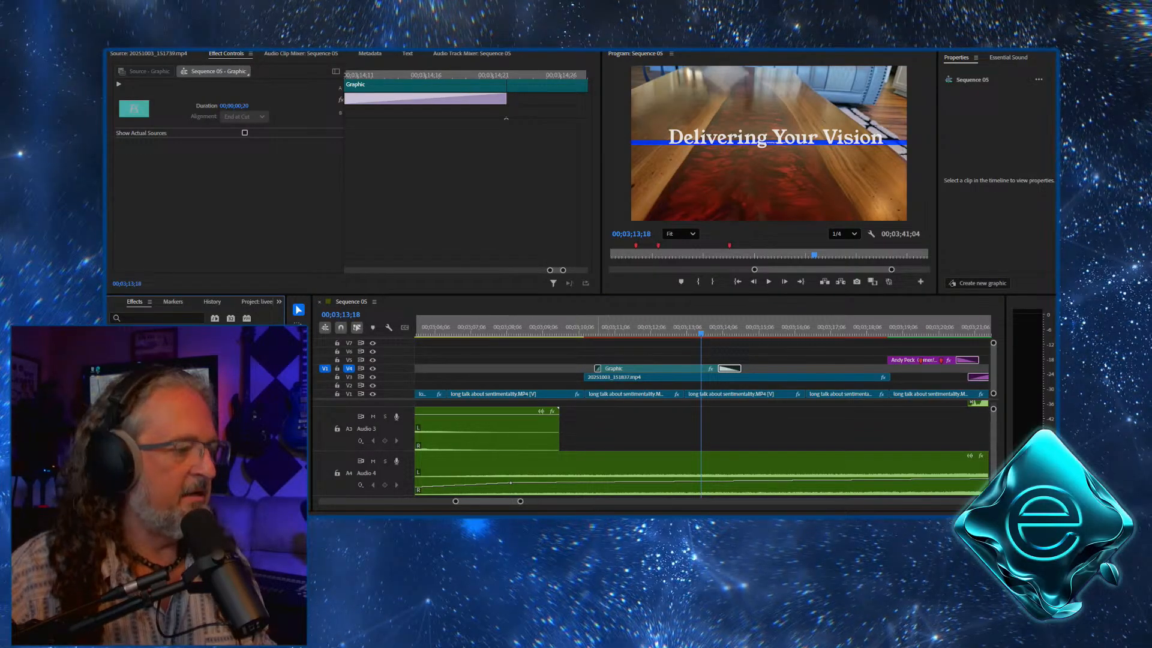
key("shift+3")
double_click(597, 368)
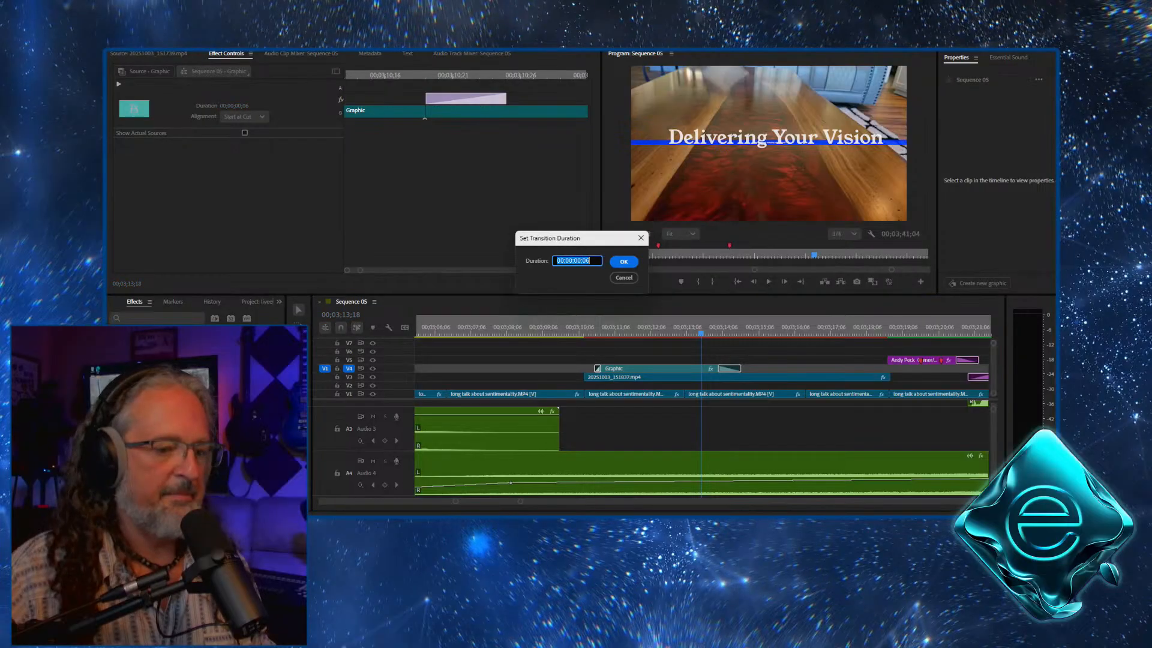
double_click(586, 261)
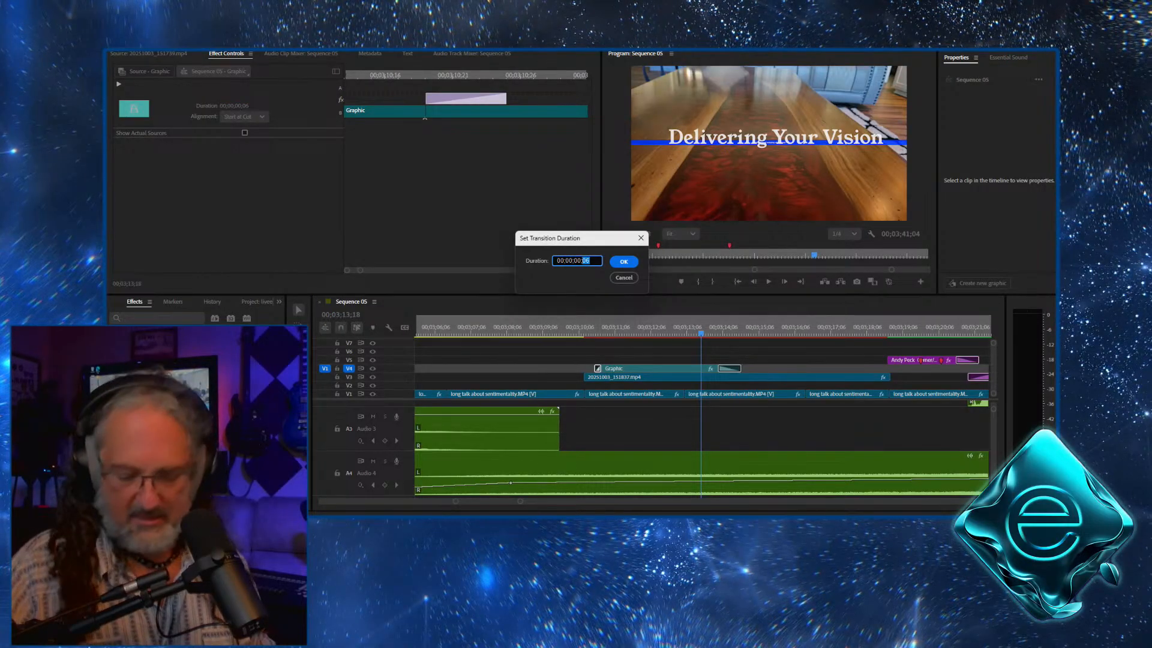
key("Return")
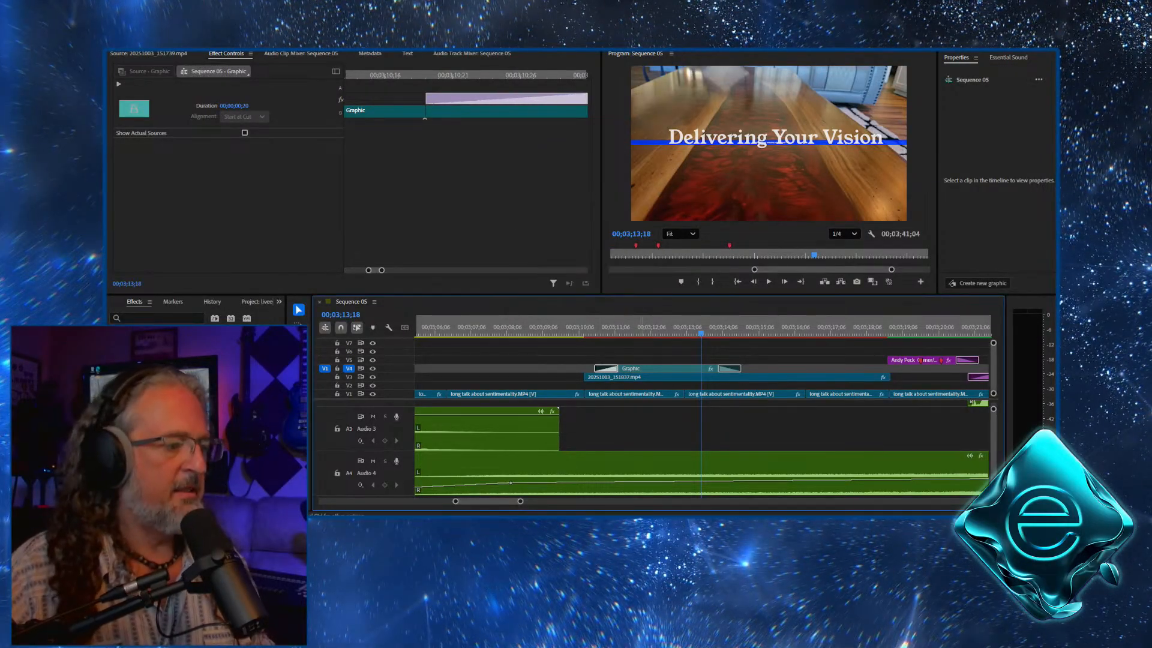
left_click_drag(653, 368, 643, 370)
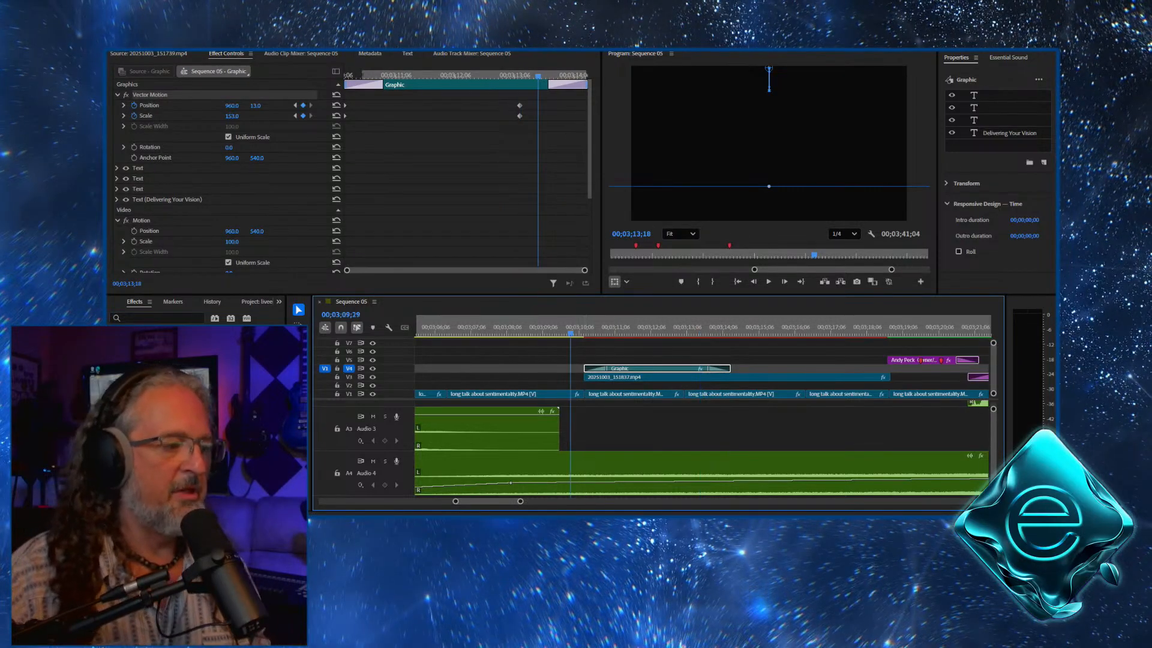
Play back the animated title from about 00;03;09;28, and return to just before it at 00;03;09;26
left_click(570, 327)
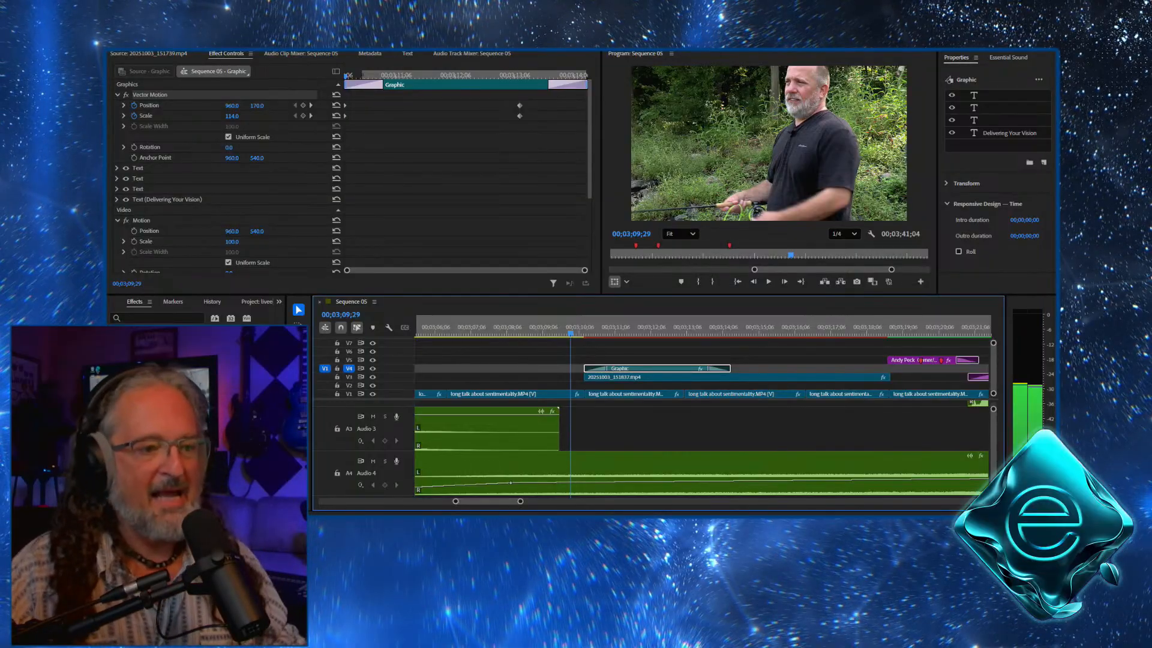
left_click(556, 326)
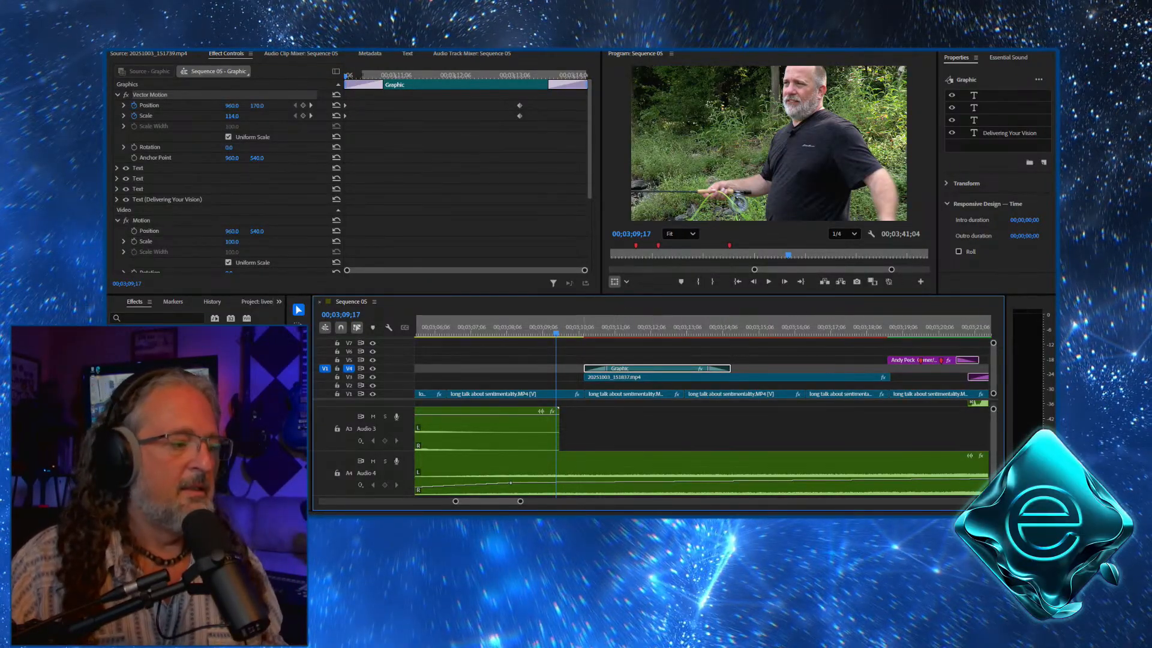
left_click(569, 327)
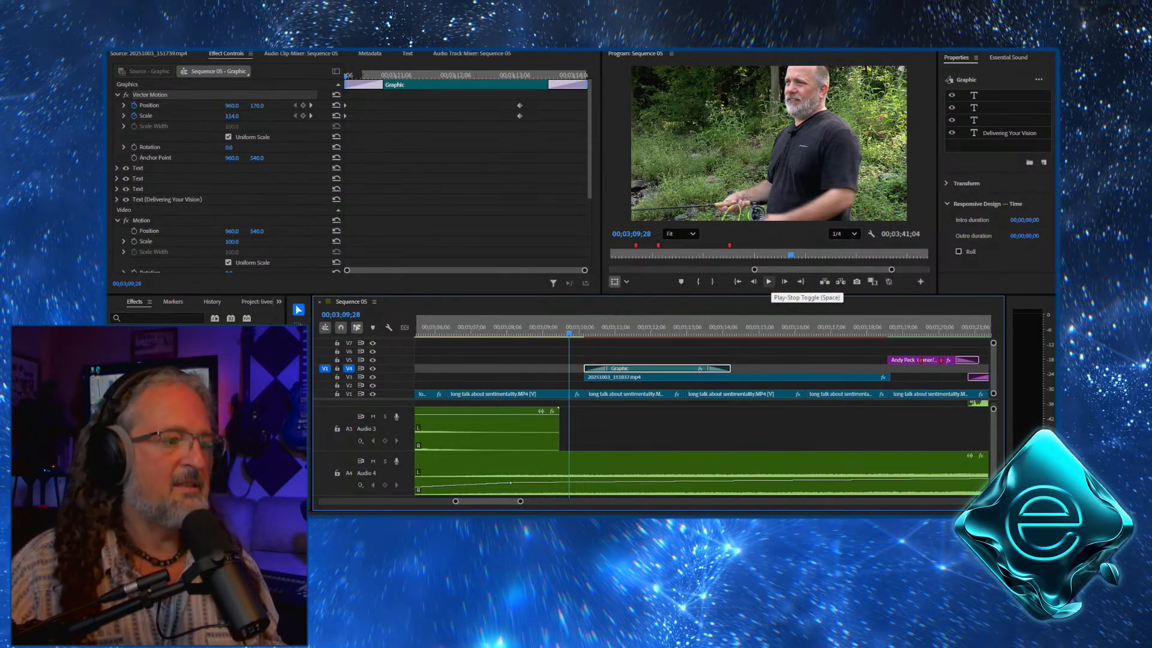
left_click(768, 281)
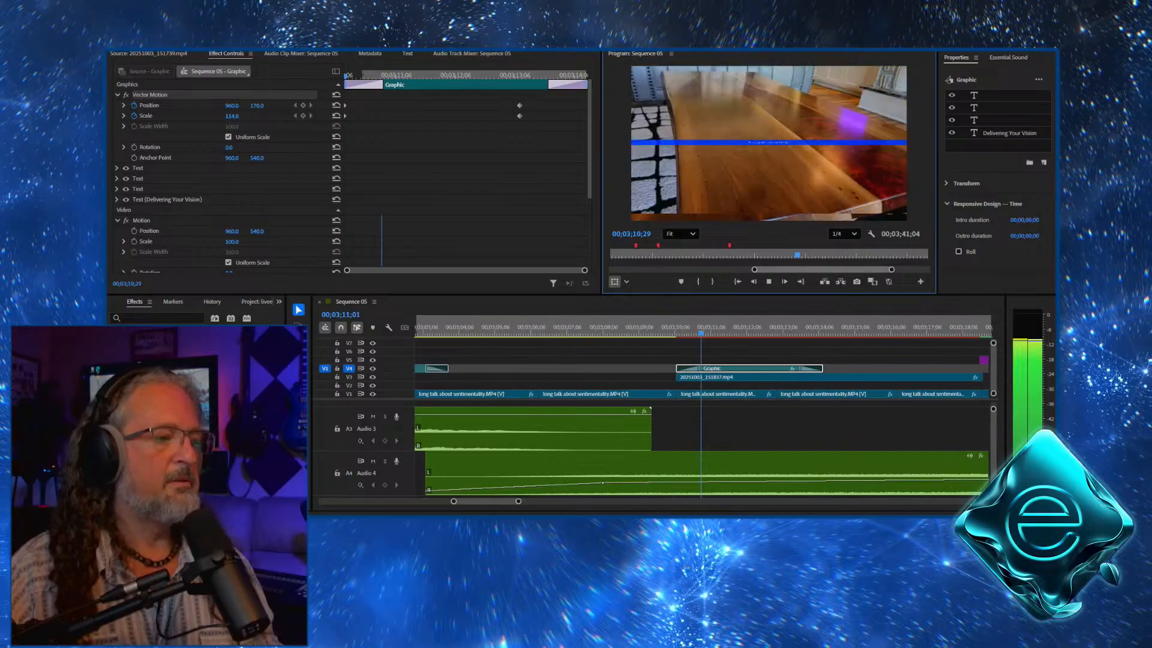
key("space")
left_click(635, 327)
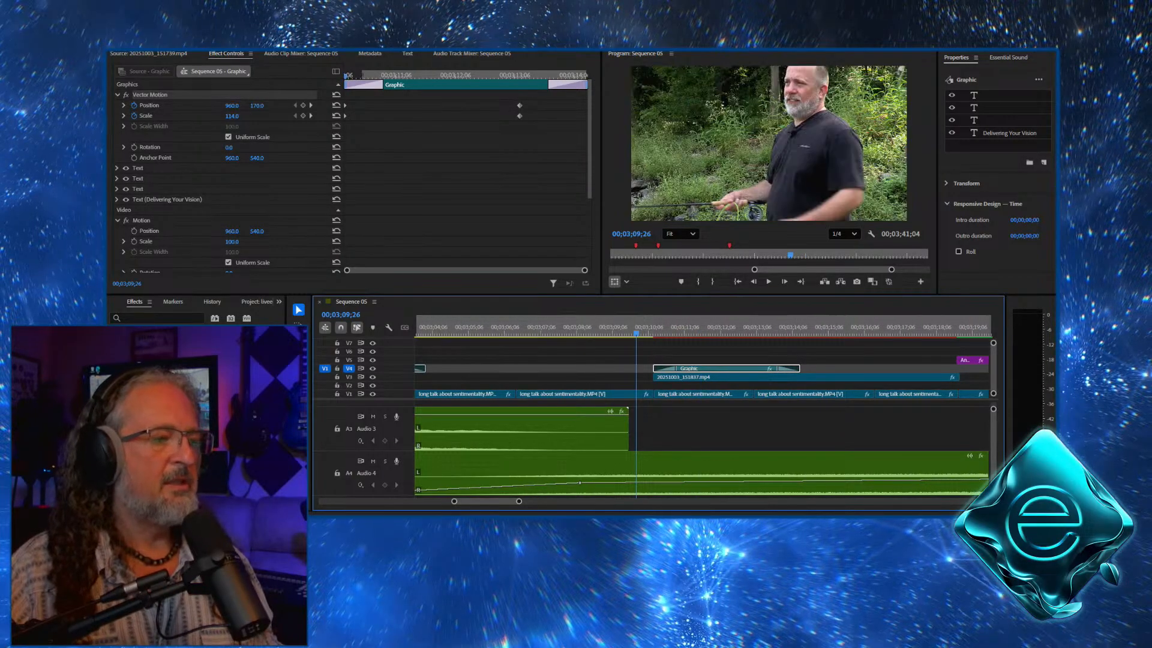
Turn off the Warp Stabilizer effect on the 20251003_151837.mp4 clip under the title
left_click(708, 377)
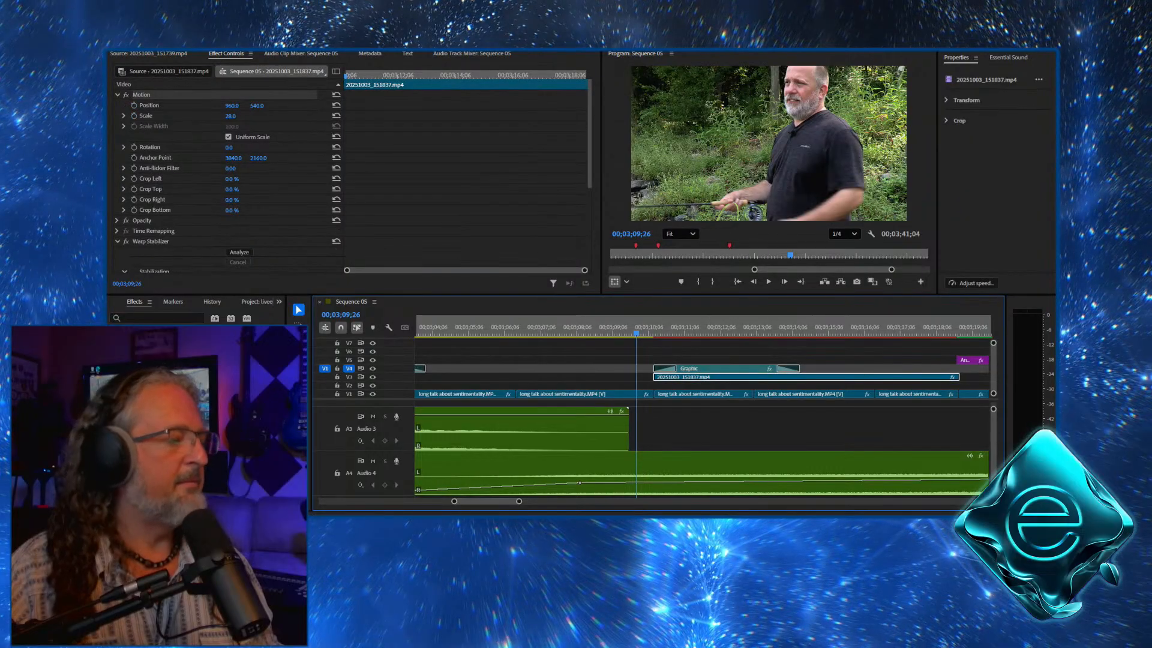
left_click(126, 241)
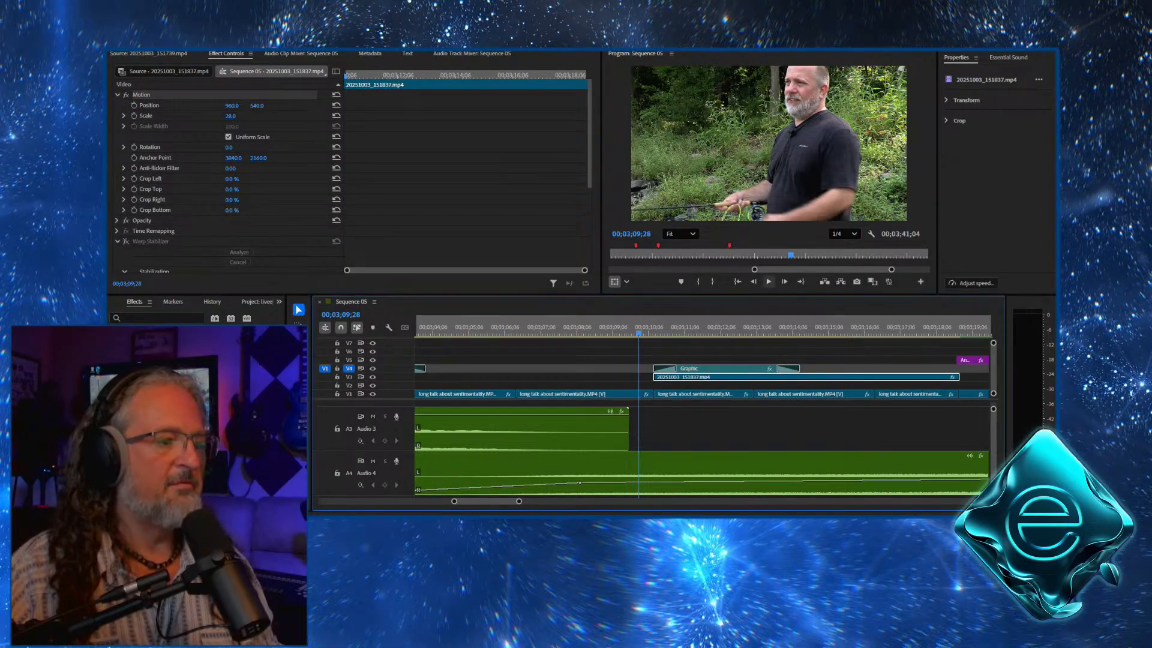
Play back the closing section from 00;03;09;28 to 00;03;28;28, and replay the passage over the river table image
left_click(768, 281)
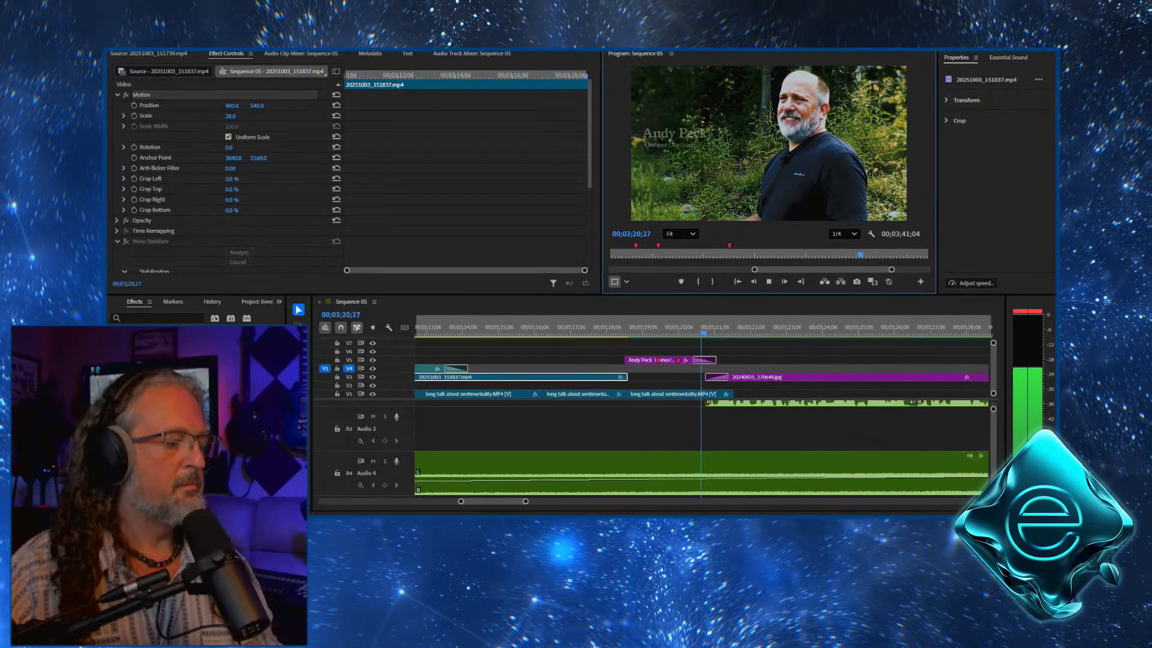
key("shift+3")
key("minus")
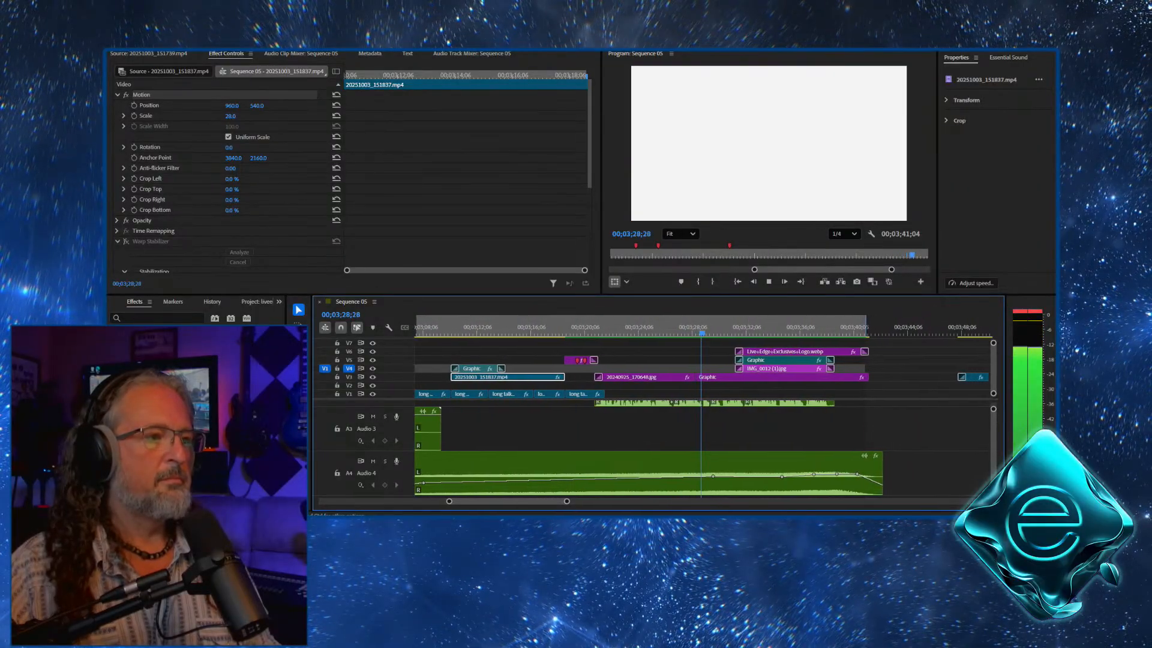
key("space")
left_click_drag(700, 332, 617, 331)
key("space")
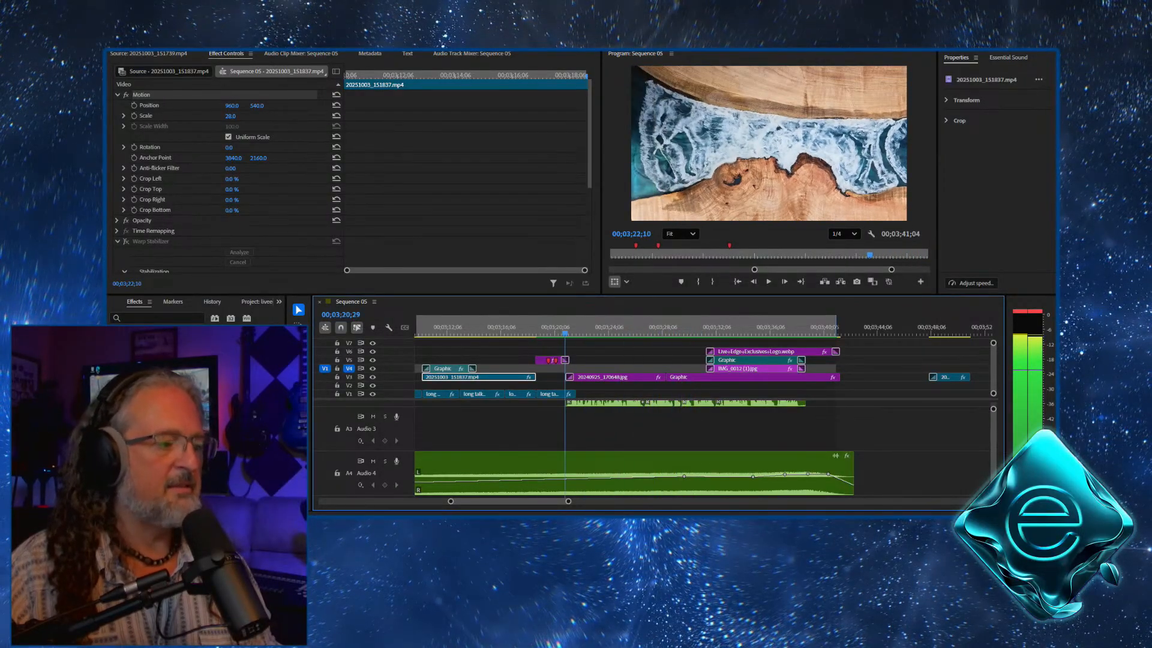
Add a sequence marker at 00;03;22;28 and set its color to red
right_click(592, 322)
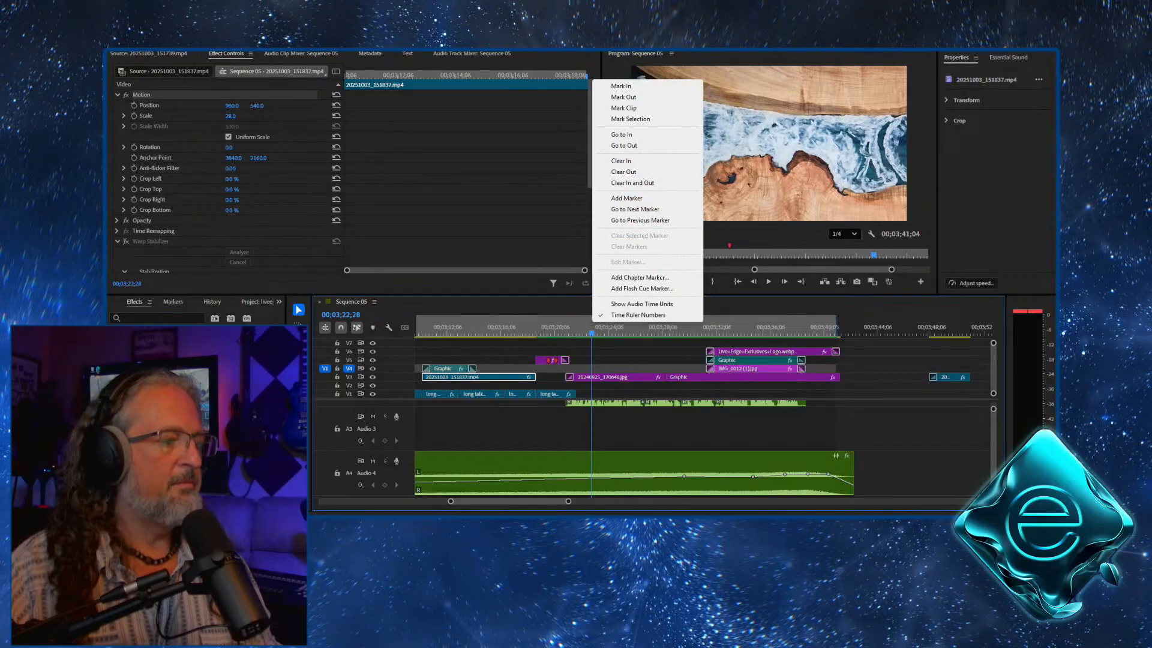
left_click(626, 198)
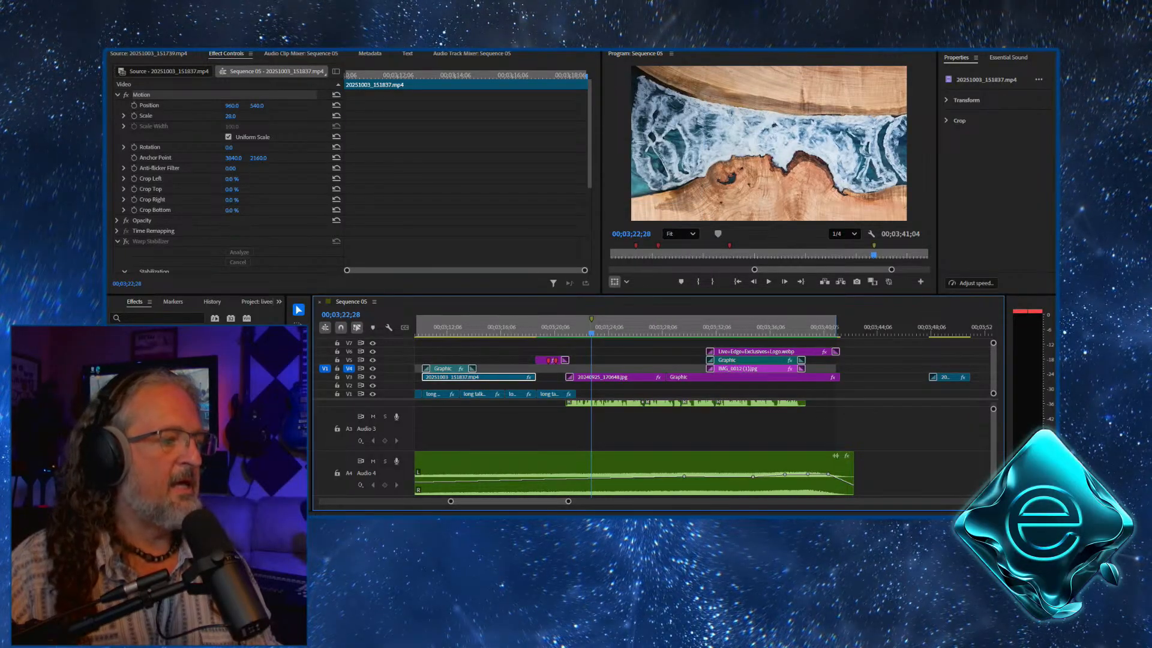
double_click(591, 319)
left_click(543, 202)
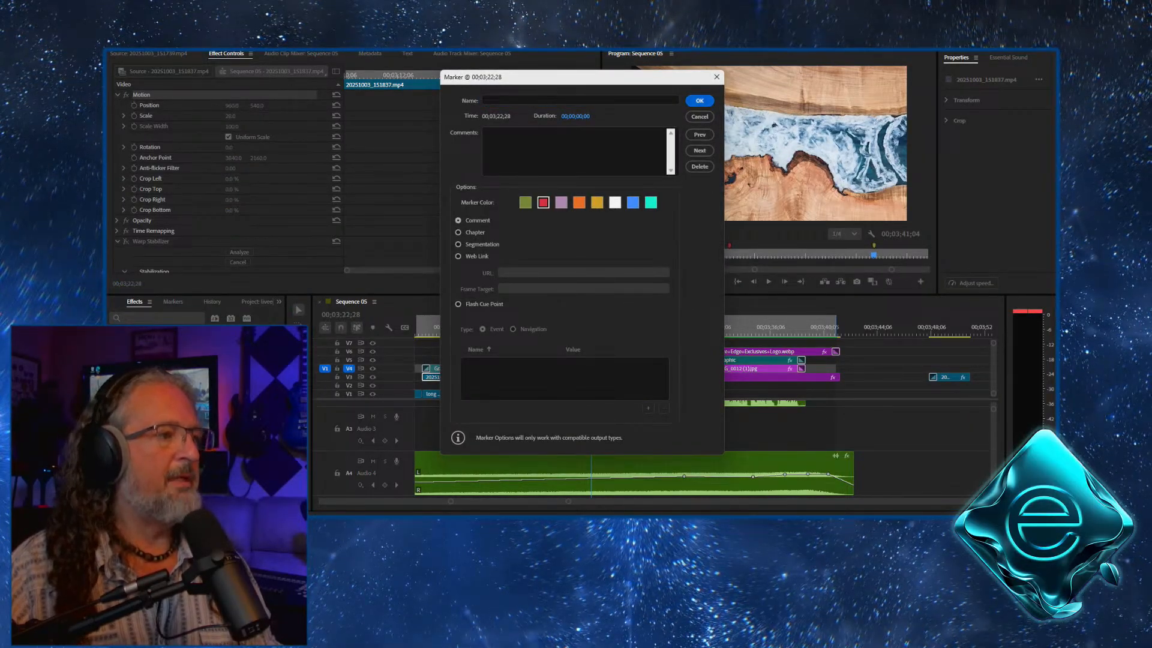
left_click(700, 100)
Play back the closing section from before the red marker to the sequence's end, and go back to the contact card
left_click(575, 327)
key("space")
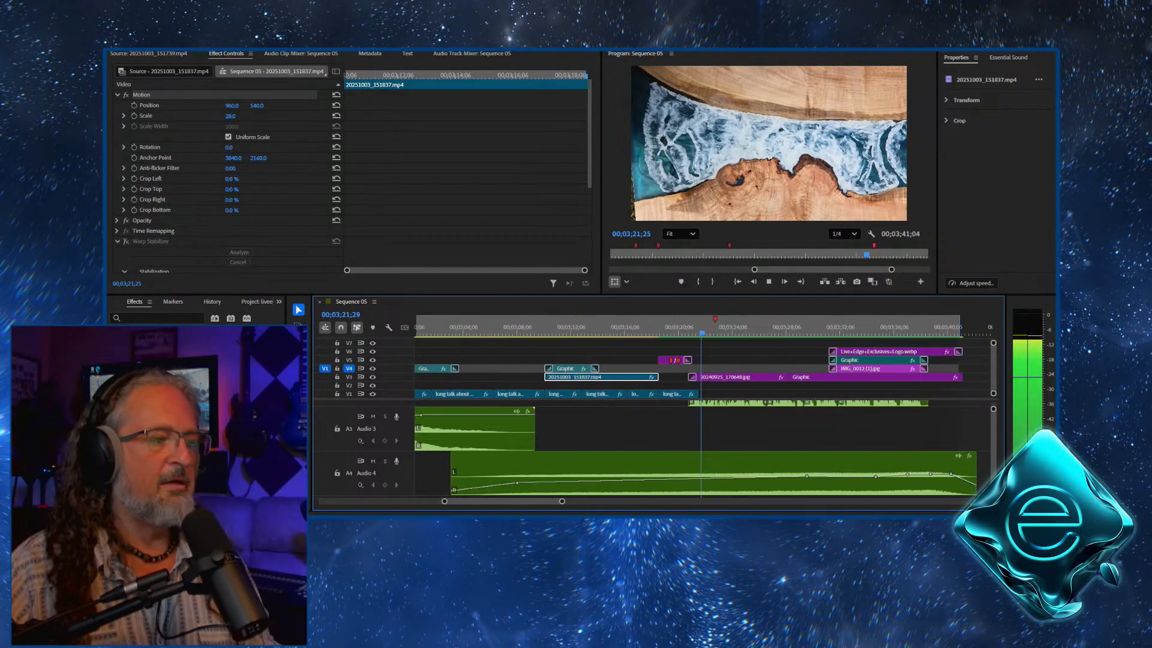
left_click_drag(562, 501, 631, 500)
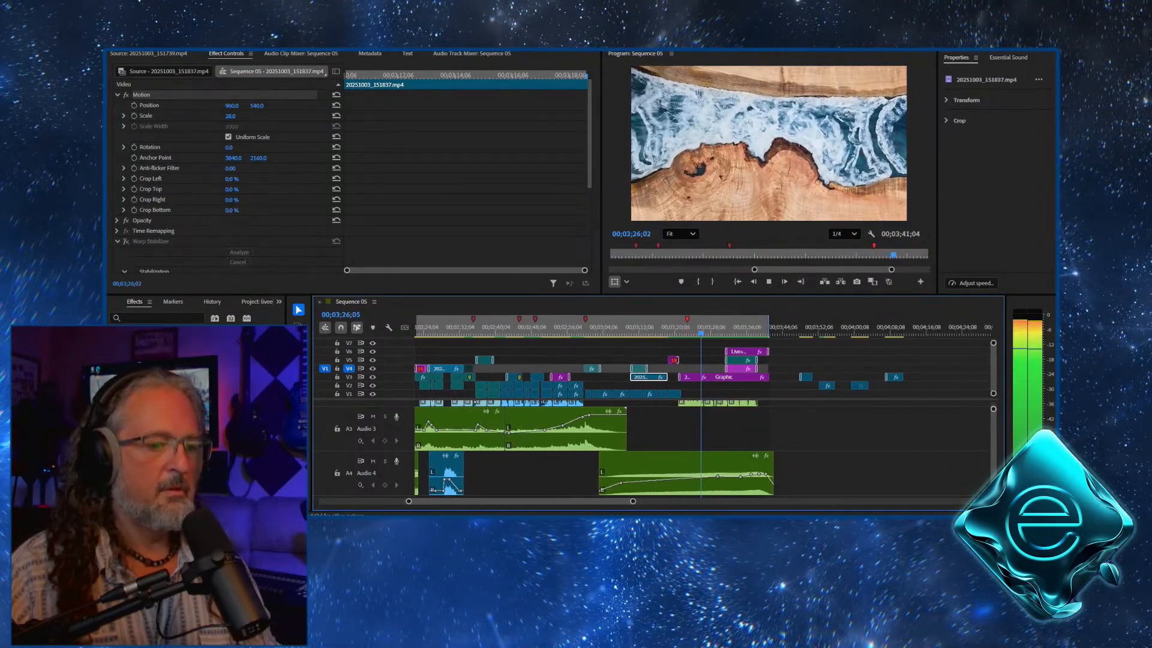
key("shift+minus")
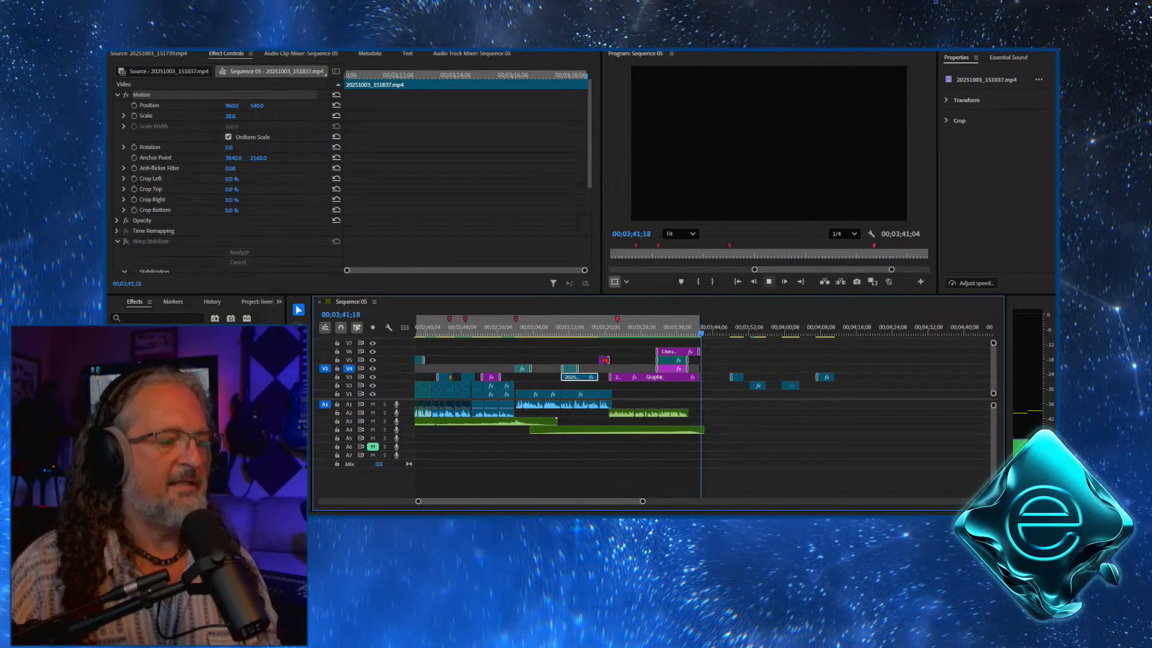
left_click_drag(701, 333, 658, 333)
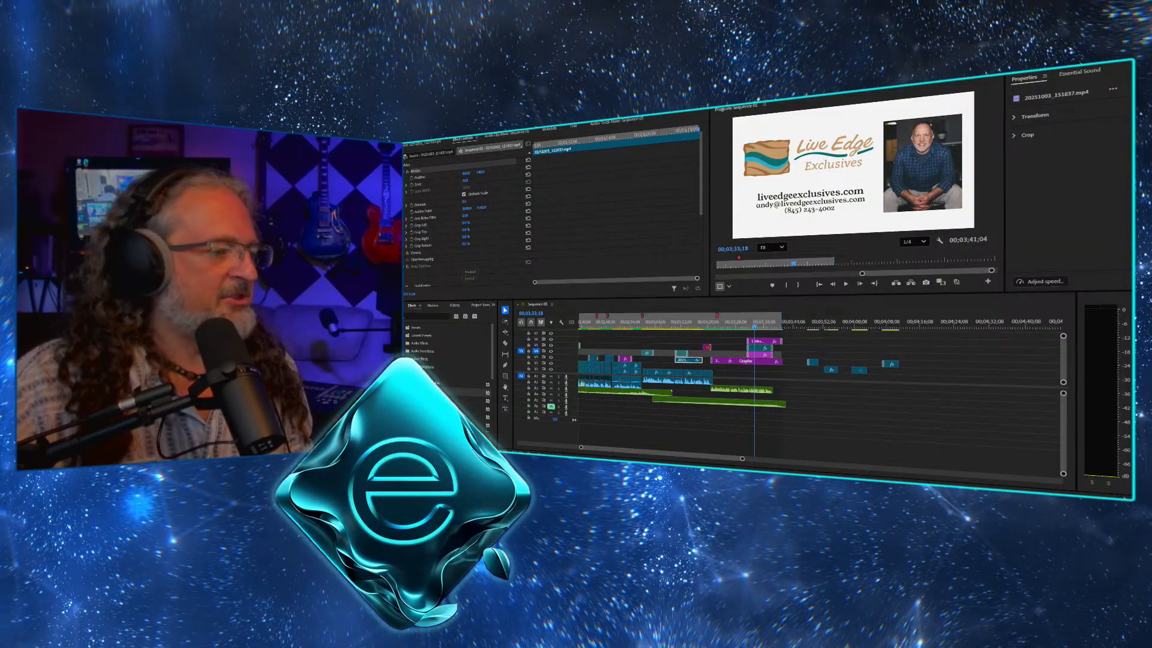
Save the project
key("alt+f")
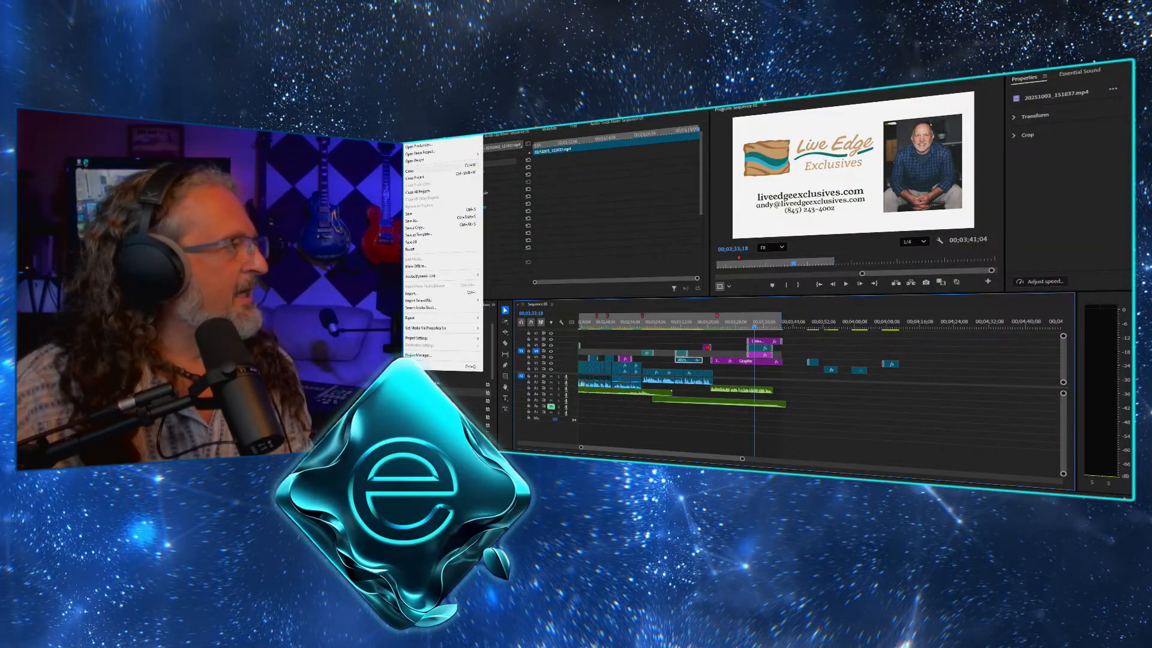
left_click(440, 211)
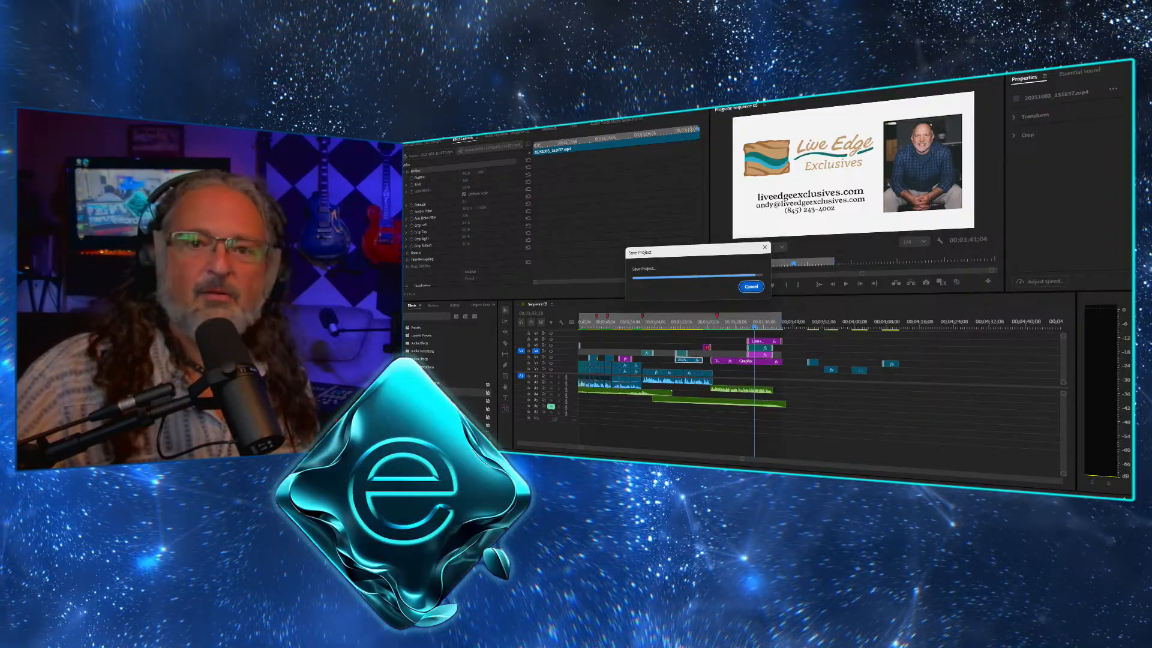